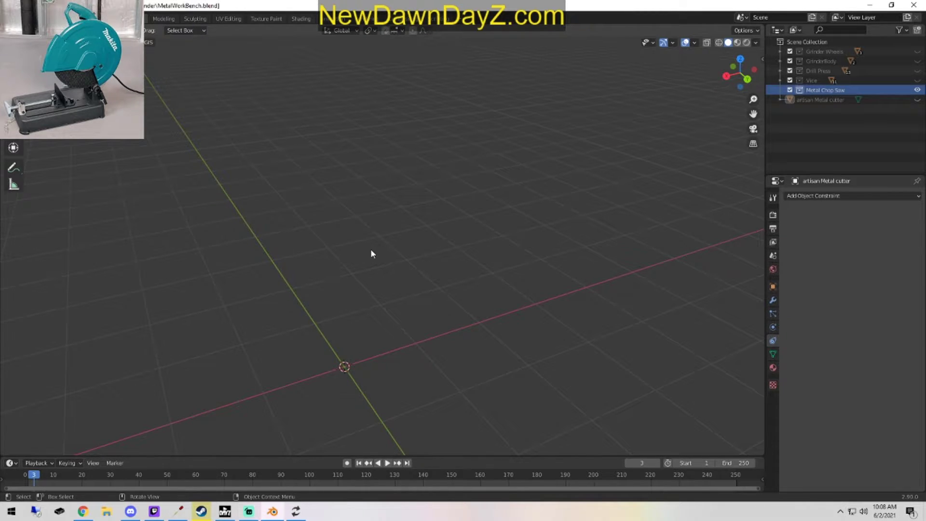
Open File Explorer to reach the reference pictures and move its window out of the modelling view.
shift+middle_drag(424, 324, 449, 313)
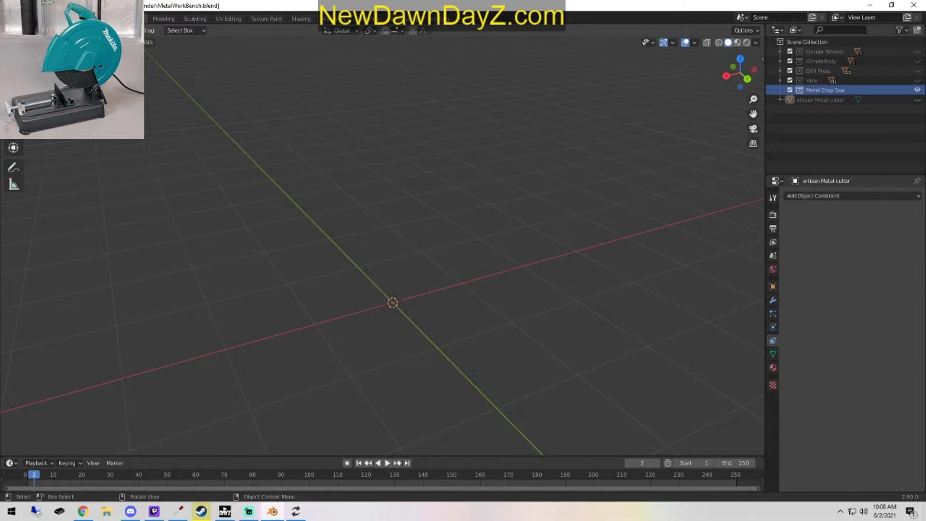
click(107, 512)
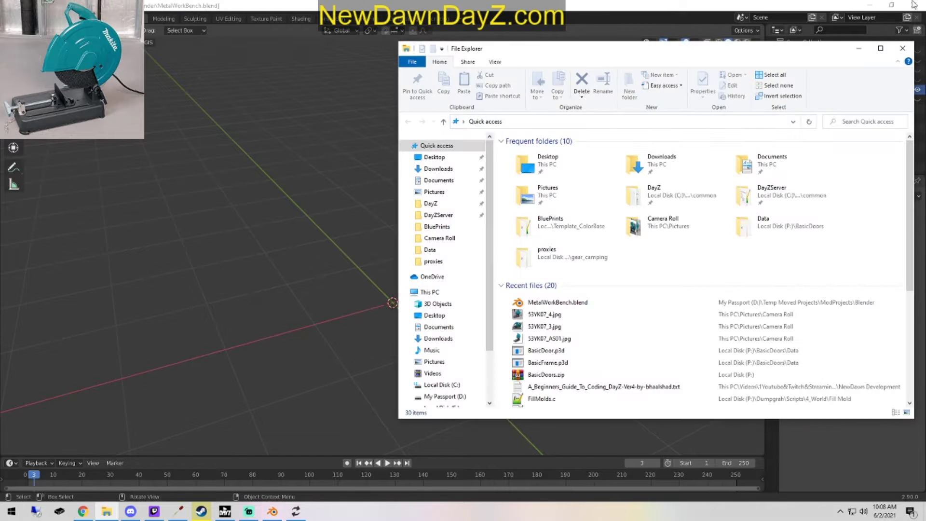
drag(666, 44, 555, 87)
drag(631, 90, 1, 108)
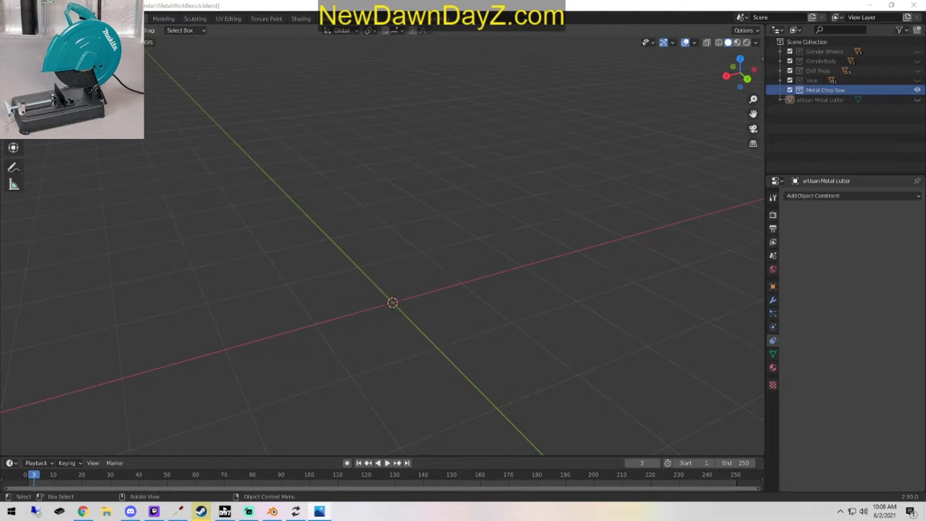
middle_drag(437, 288, 418, 306)
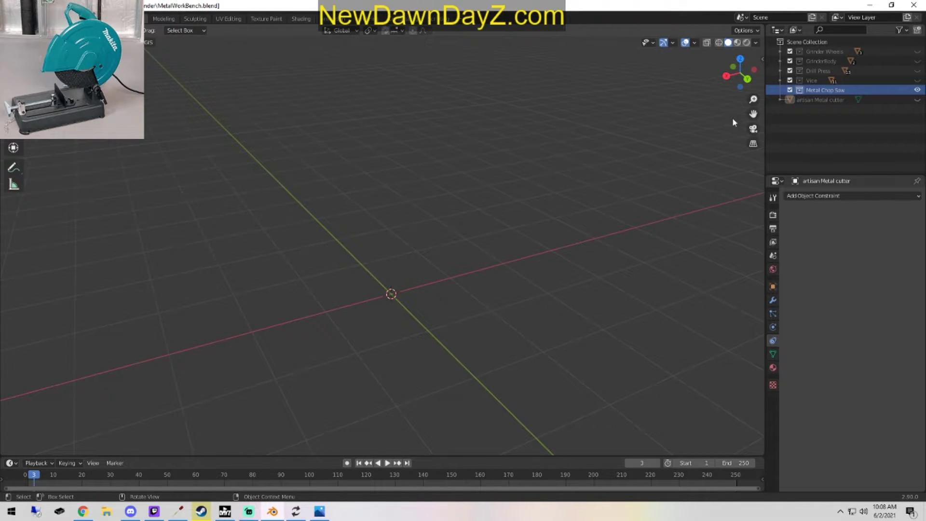
Show the Drill Press and GrinderBody collections to examine their existing bases, and hide both again.
click(818, 71)
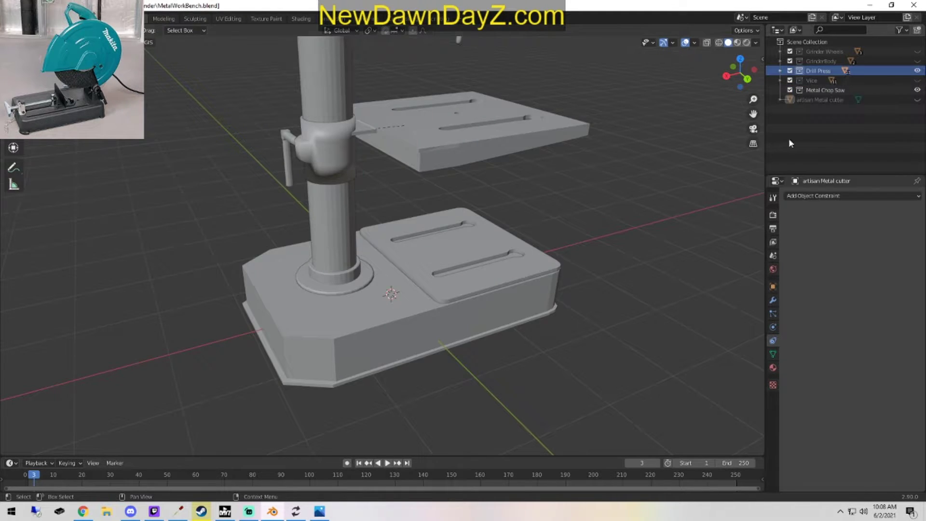
middle_drag(479, 340, 338, 323)
click(331, 326)
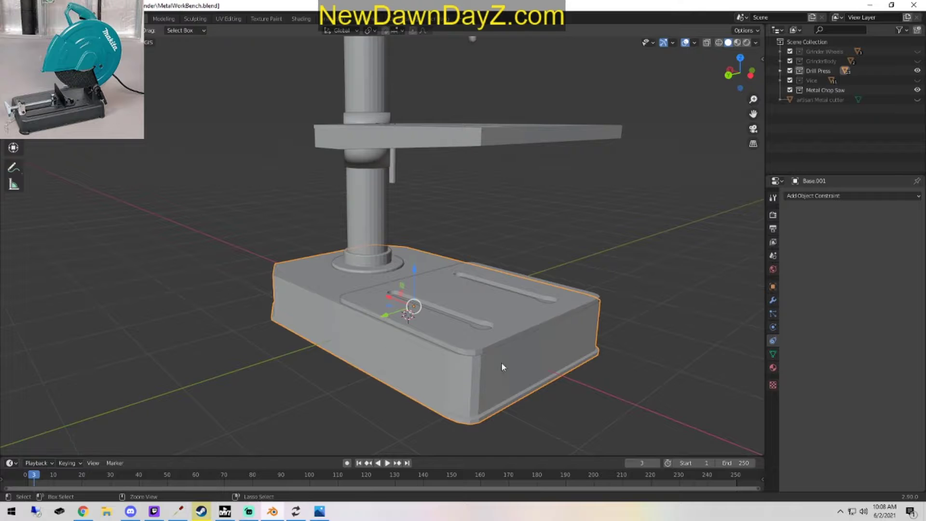
click(917, 61)
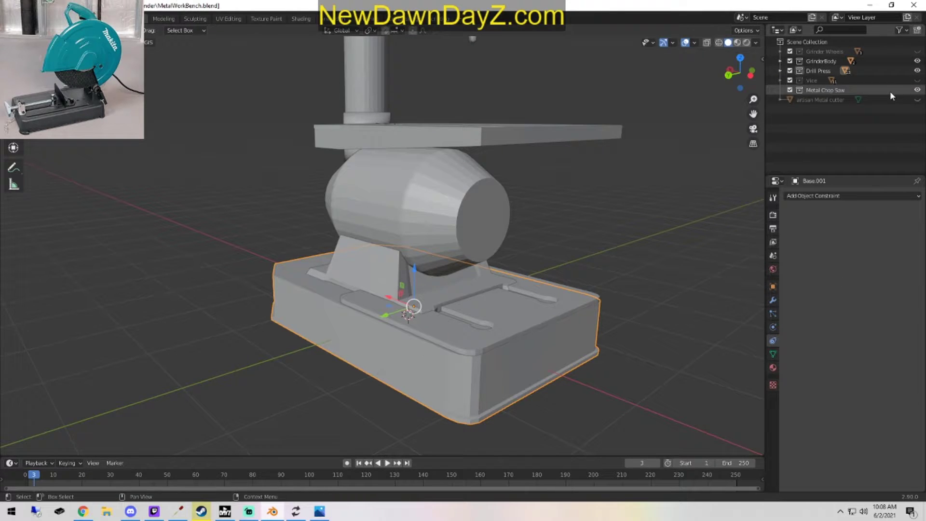
click(918, 61)
click(917, 70)
click(835, 90)
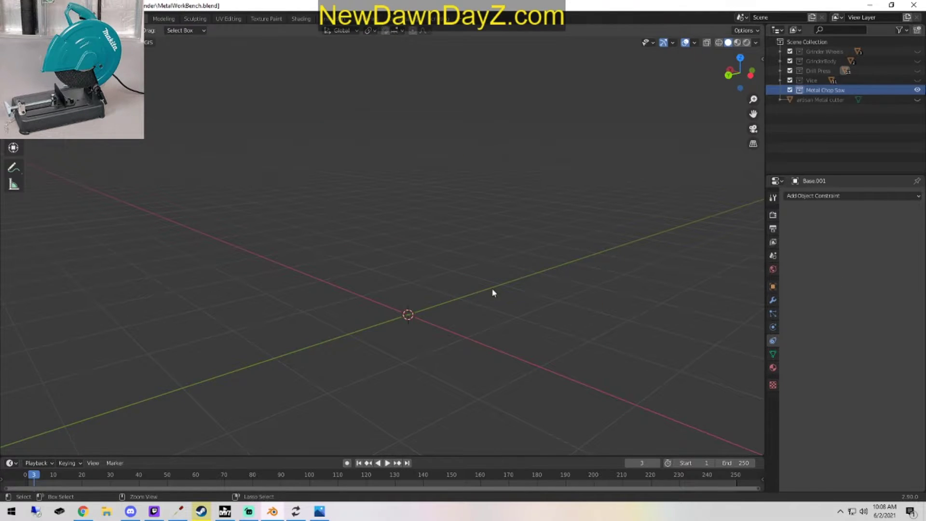
key(ctrl+v)
scroll(468, 337, down, 3)
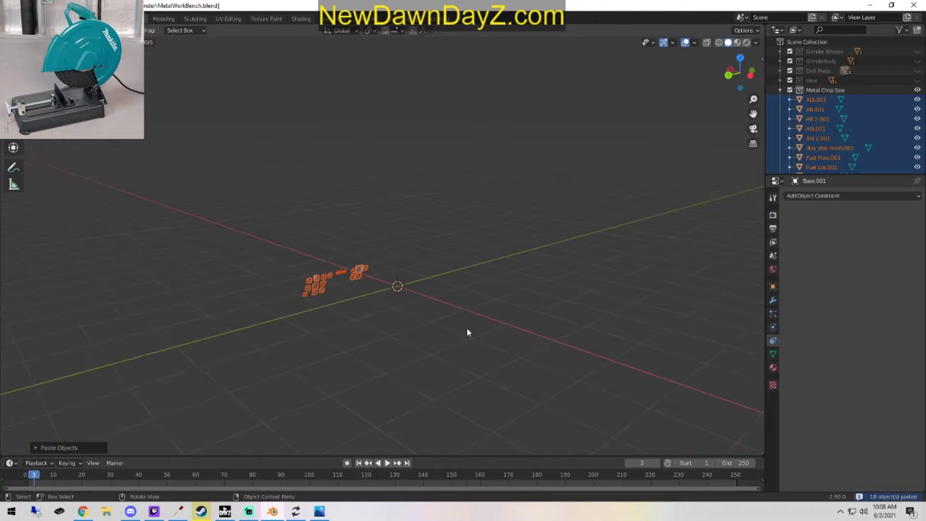
key(Delete)
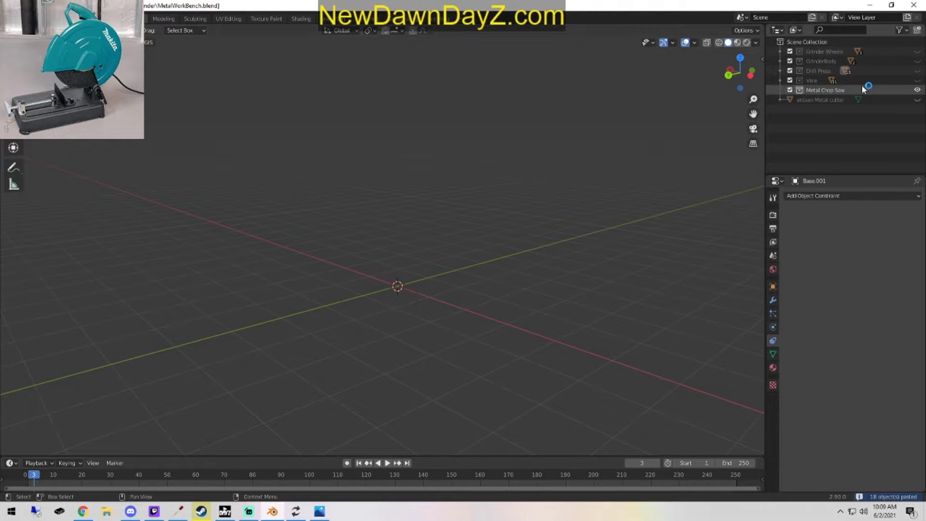
Show the Drill Press collection and copy its base object.
click(918, 70)
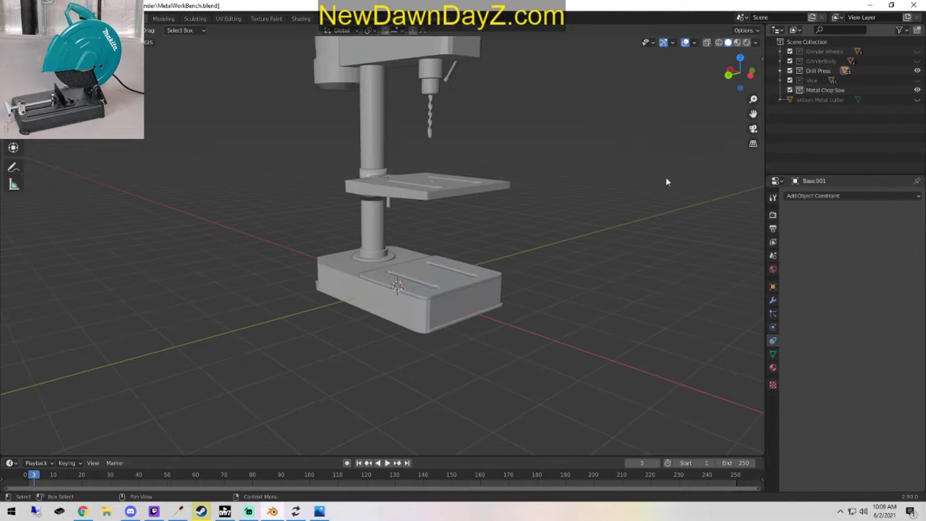
click(412, 311)
right_click(434, 320)
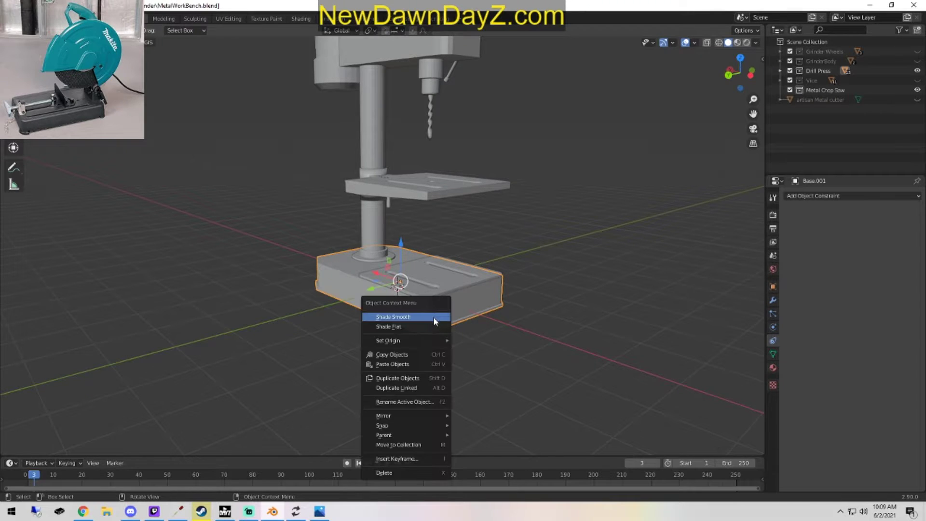
click(777, 71)
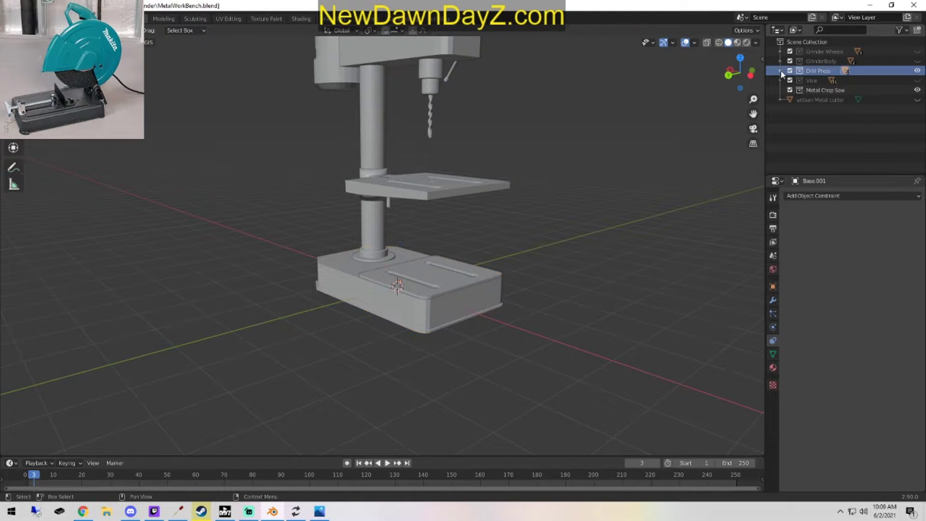
click(781, 71)
click(818, 90)
right_click(818, 91)
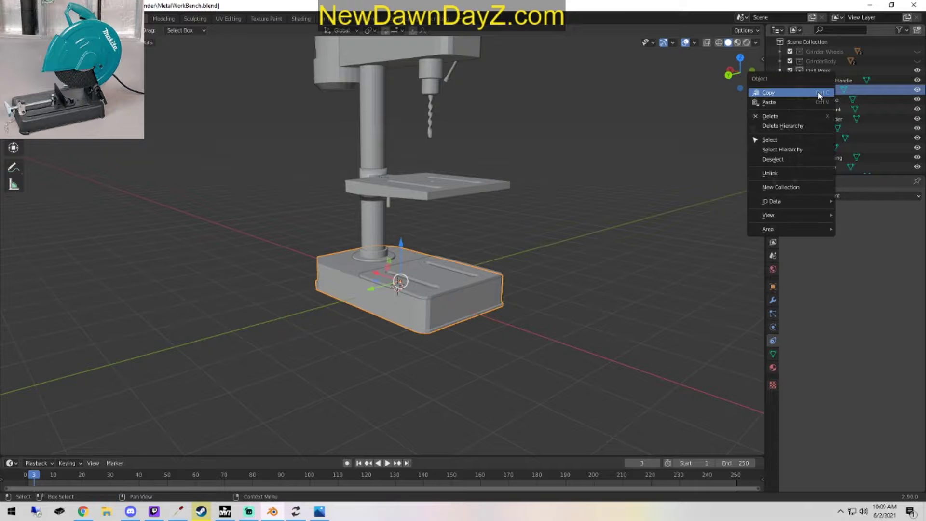
click(809, 94)
click(780, 71)
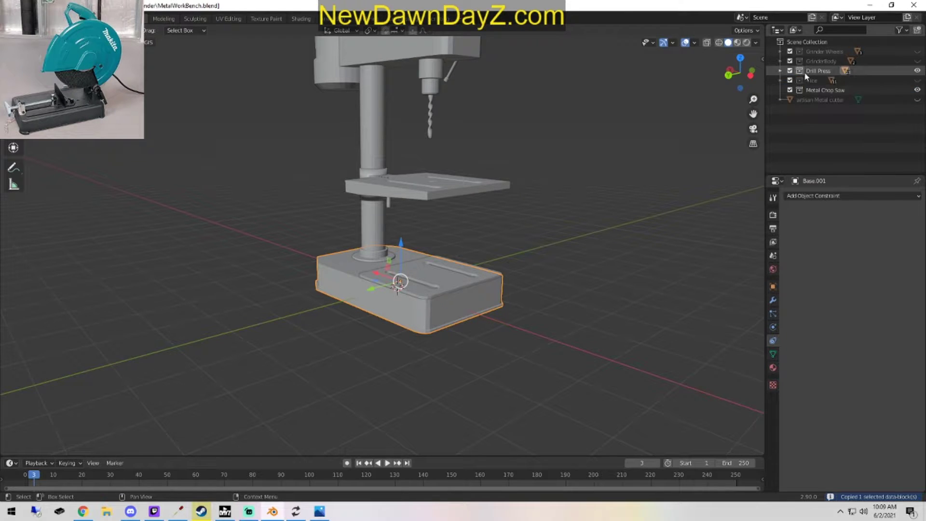
Hide the Drill Press collection and paste the copied base into the Metal Chop Saw collection.
click(918, 70)
click(850, 89)
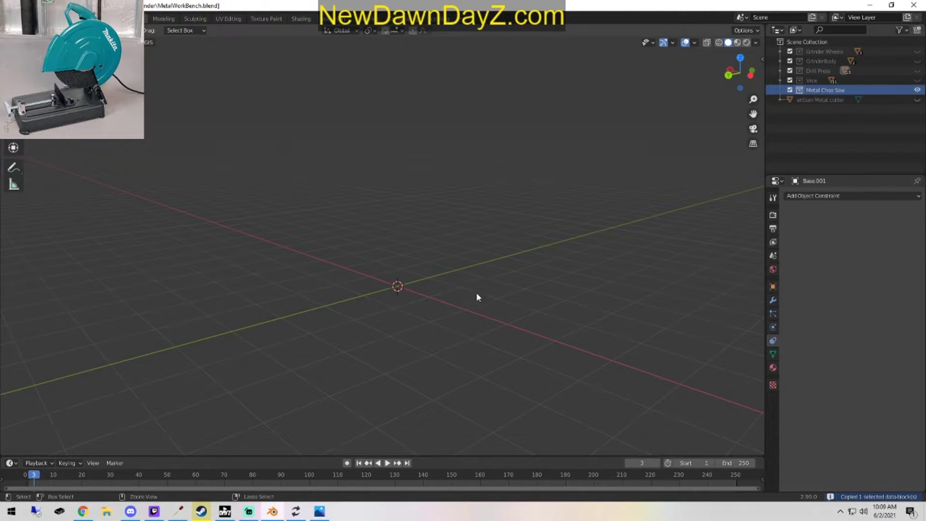
key(ctrl+v)
right_click(527, 328)
middle_drag(528, 290, 477, 369)
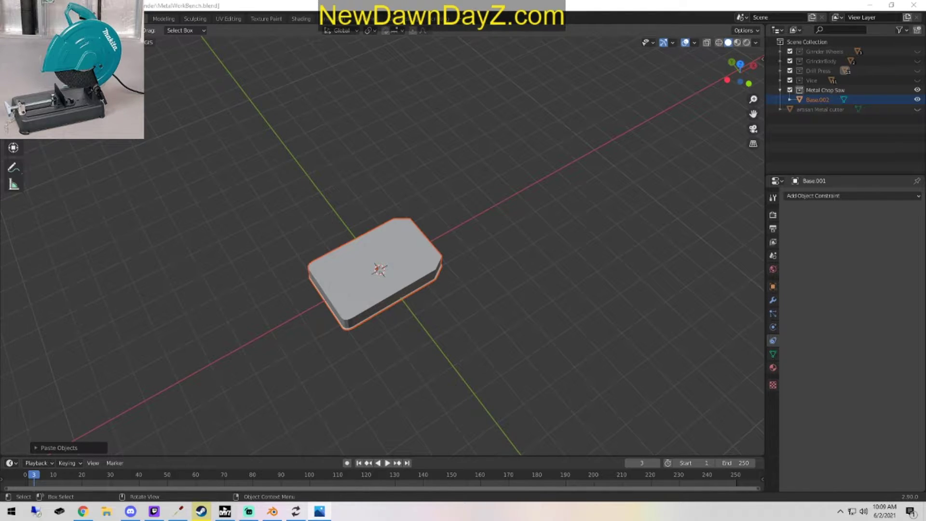
Make the pasted base the active object and examine its mesh from above and from the sides.
middle_drag(484, 361, 461, 353)
scroll(453, 328, up, 2)
key(Tab)
scroll(512, 299, down, 3)
scroll(468, 353, up, 2)
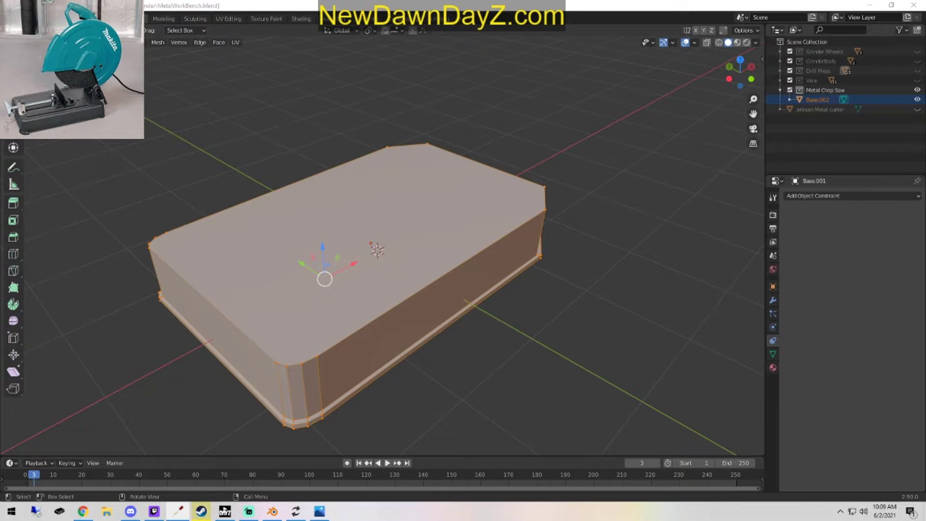
mouse_move(563, 393)
middle_down()
mouse_move(554, 368)
mouse_move(579, 367)
mouse_move(525, 377)
mouse_move(510, 407)
mouse_move(447, 326)
mouse_move(476, 234)
mouse_move(496, 323)
mouse_move(545, 301)
middle_up()
key(Tab)
click(475, 233)
middle_drag(641, 207, 591, 325)
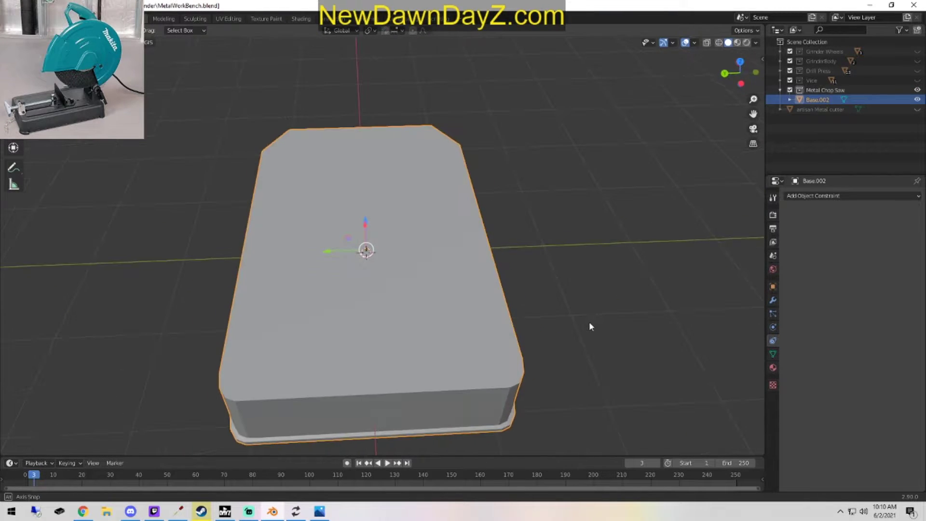
Try scaling the whole base along the Y axis with the Scale tool.
key(Tab)
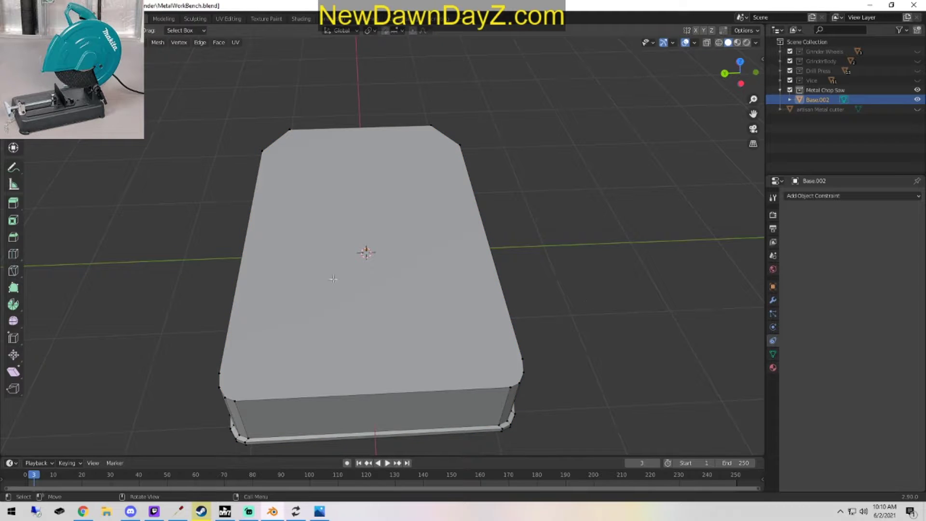
key(Tab)
click(14, 131)
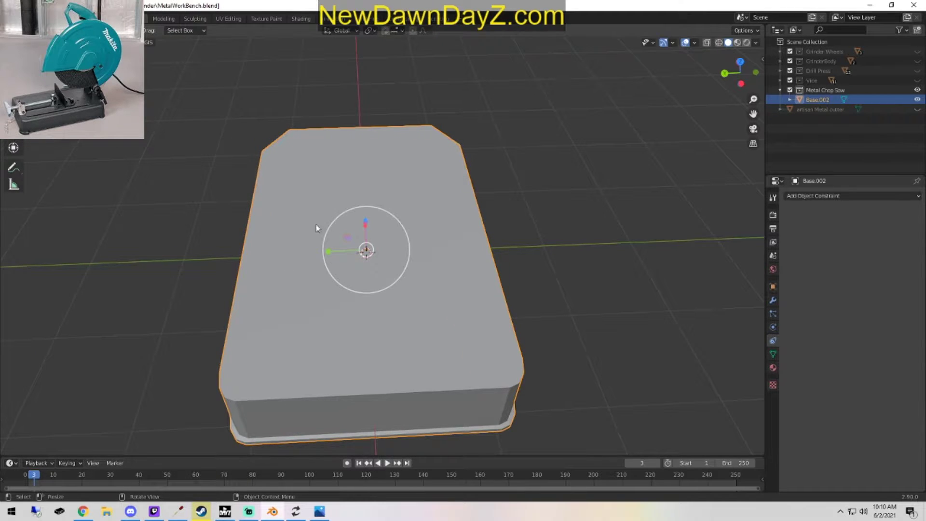
drag(332, 251, 334, 257)
Try moving the face at the base's chamfered end along the X axis, and undo the move.
key(Tab)
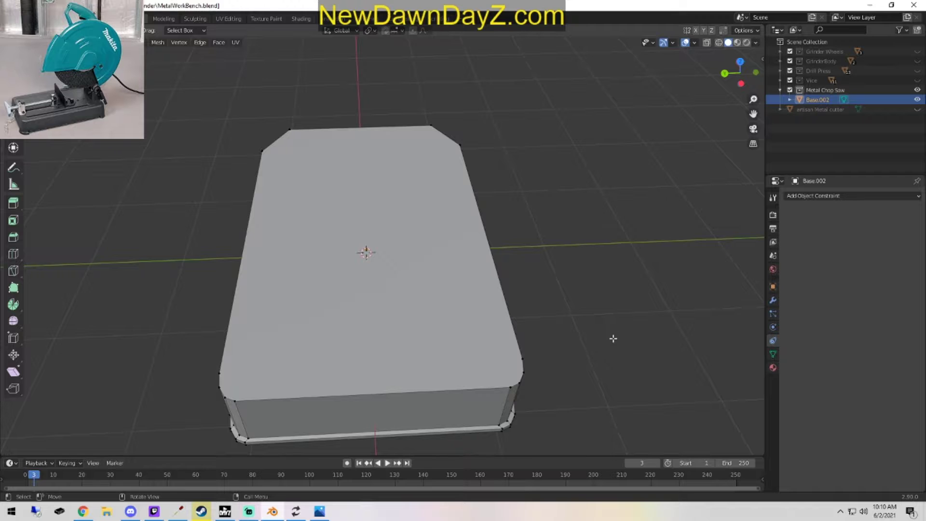
middle_drag(612, 337, 414, 375)
key(3)
click(429, 307)
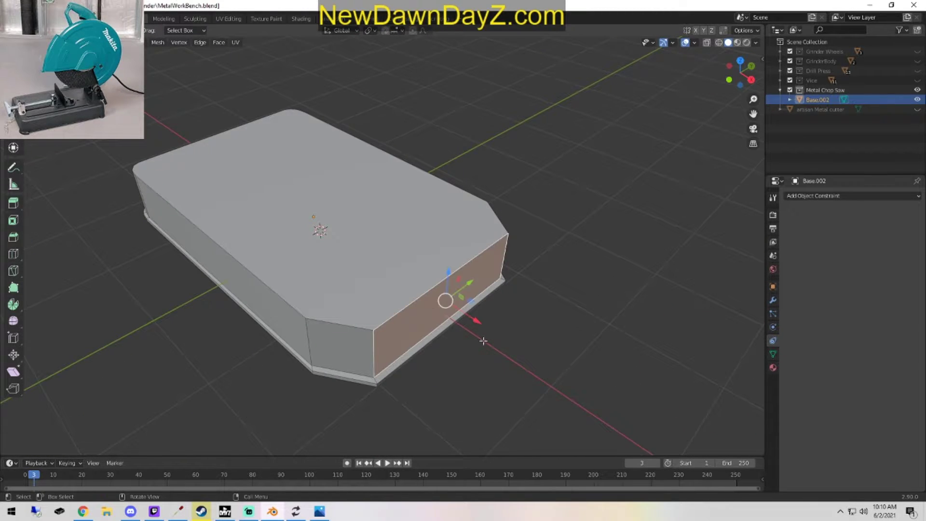
drag(483, 321, 473, 317)
key(ctrl+z)
middle_drag(487, 392, 444, 373)
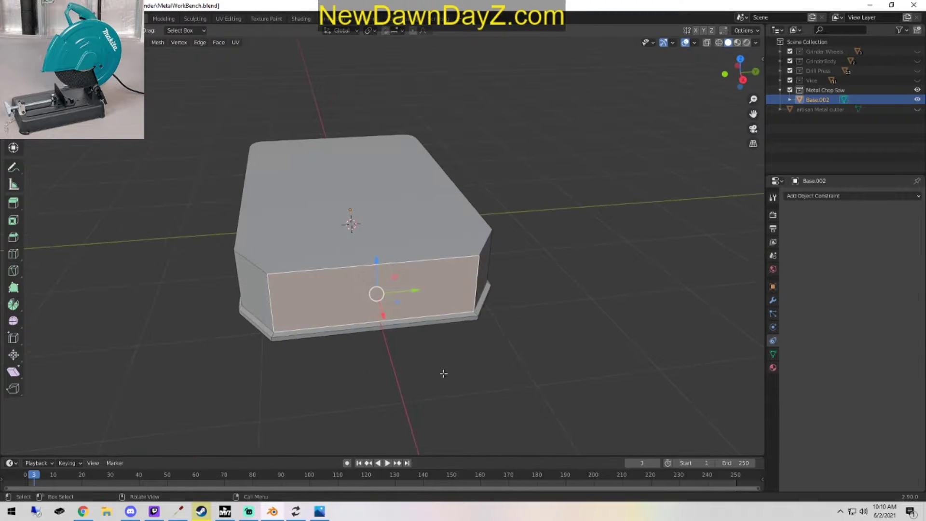
Turn on proportional editing and move the faces at the base's chamfered end along the X axis.
middle_drag(396, 336, 483, 396)
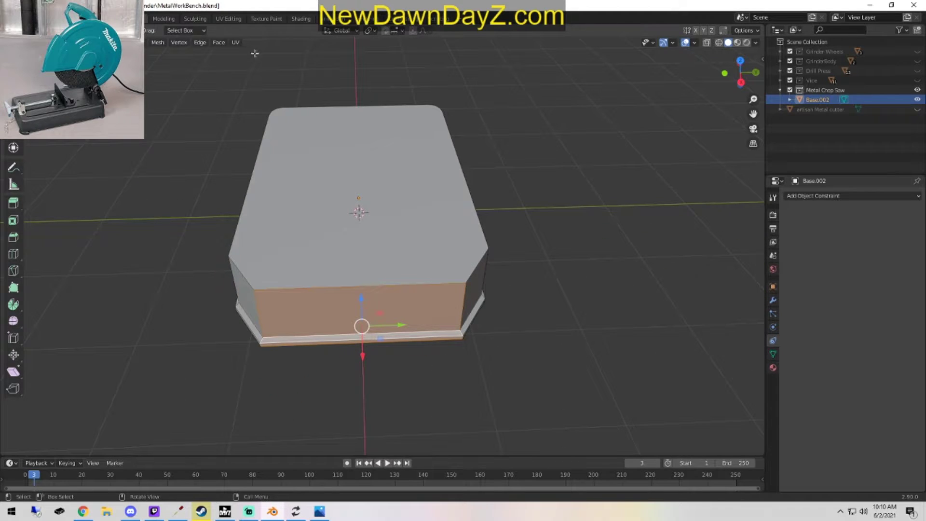
click(413, 30)
key(g)
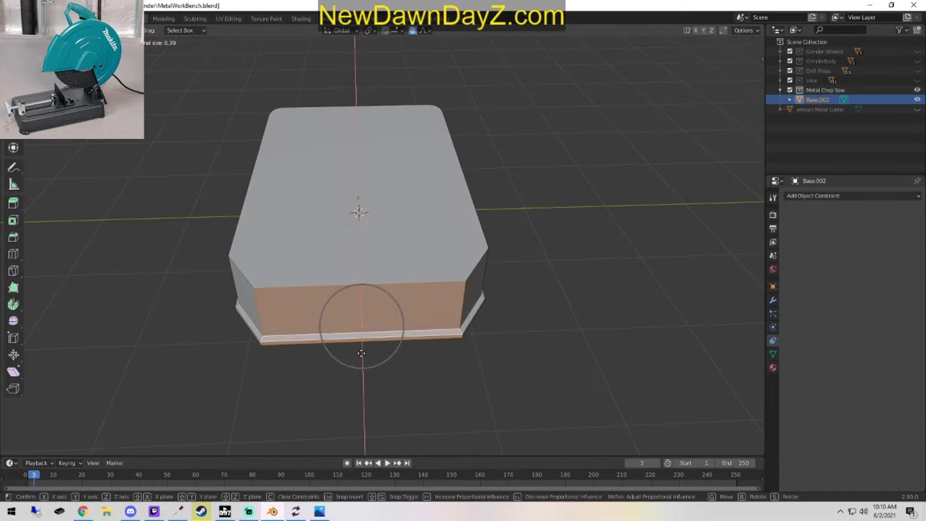
click(361, 332)
middle_drag(362, 326, 535, 326)
key(g)
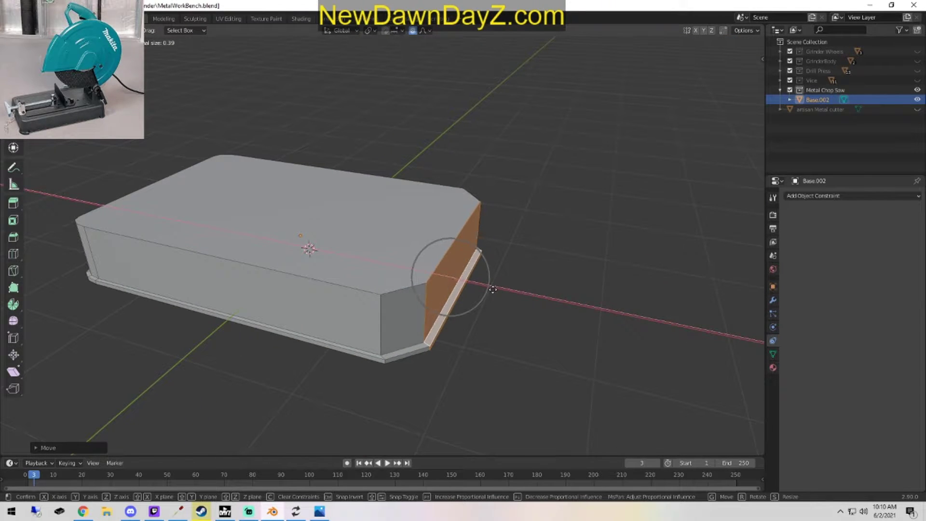
key(Escape)
Examine the base's overall proportions and rim from above, from both ends and along its long sides.
key(Tab)
middle_drag(533, 362, 534, 391)
scroll(414, 325, down, 3)
middle_drag(414, 325, 391, 327)
scroll(464, 360, up, 4)
scroll(462, 357, down, 5)
scroll(582, 354, up, 1)
key(Tab)
scroll(435, 395, up, 2)
key(Tab)
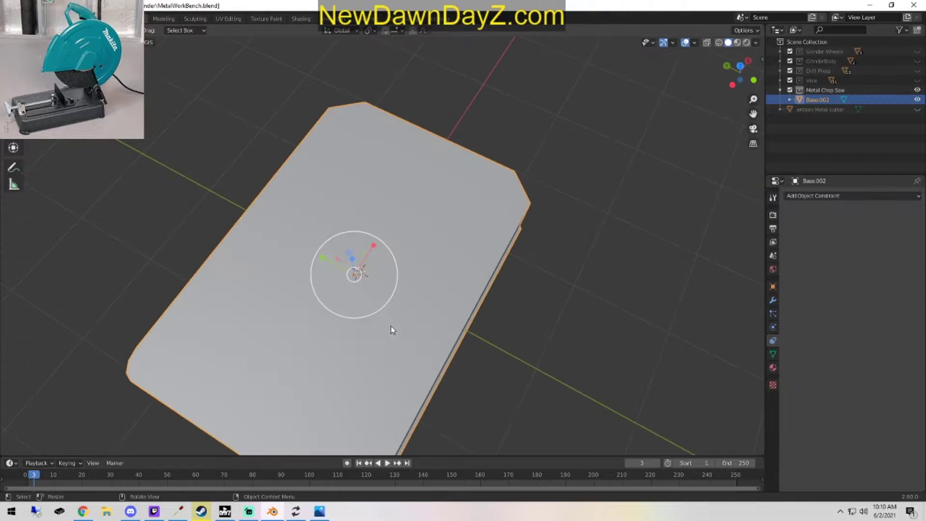
middle_drag(449, 432, 533, 316)
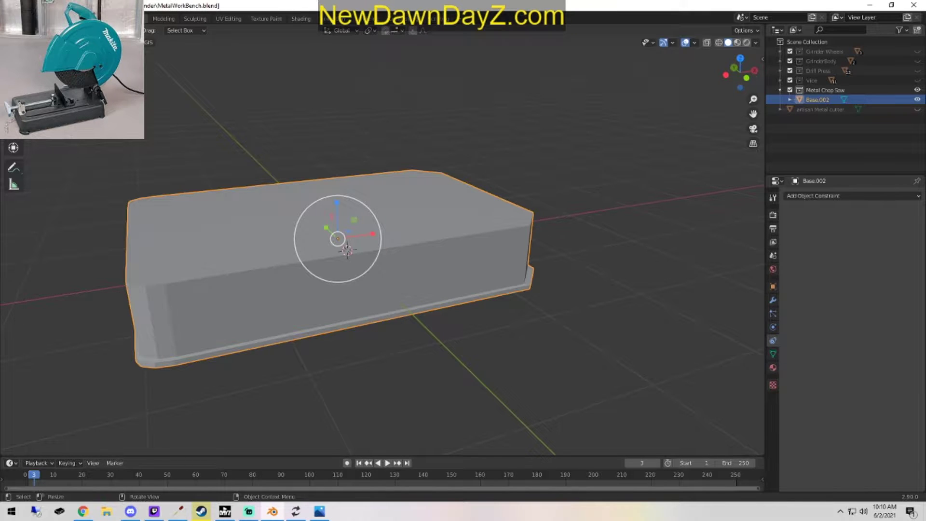
middle_drag(201, 368, 471, 319)
scroll(513, 407, up, 3)
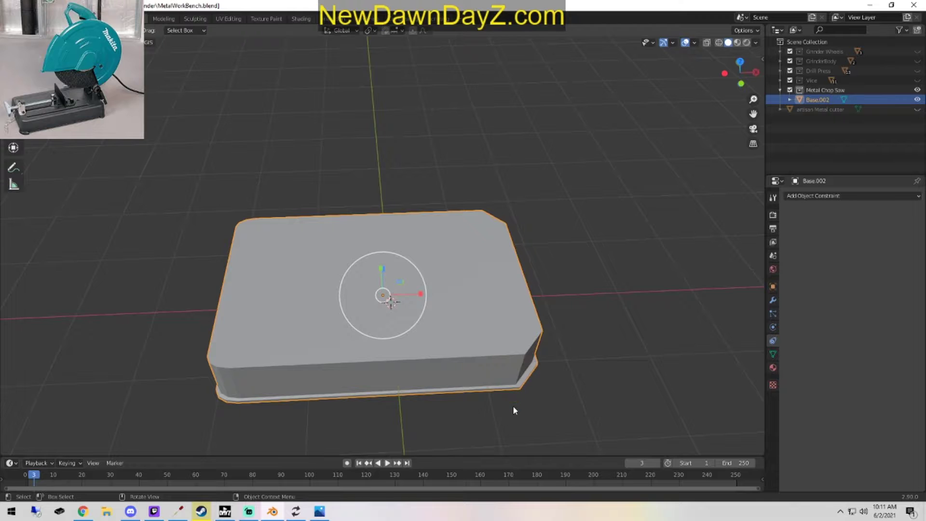
scroll(514, 407, up, 3)
scroll(514, 407, down, 3)
scroll(430, 381, down, 2)
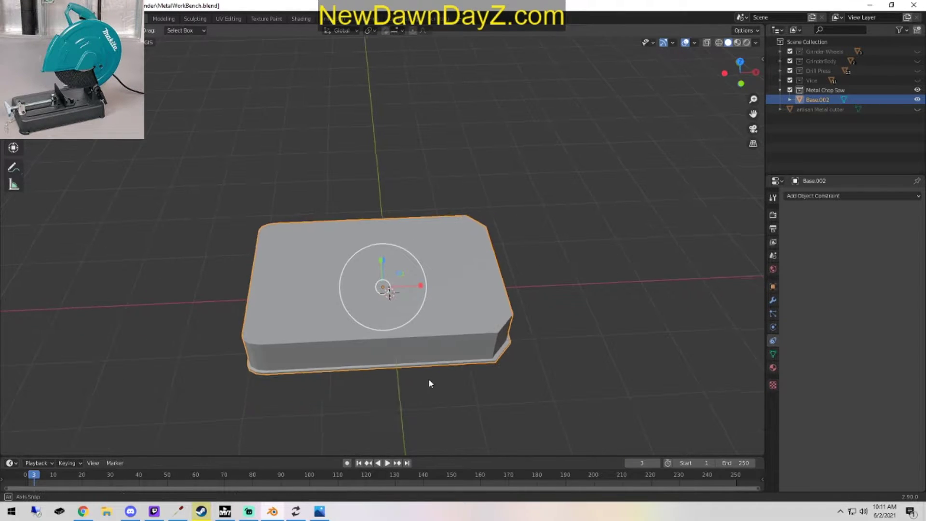
middle_drag(430, 380, 538, 351)
Examine the base's top face, long side and both ends from several angles in Edit Mode and Object Mode.
key(Tab)
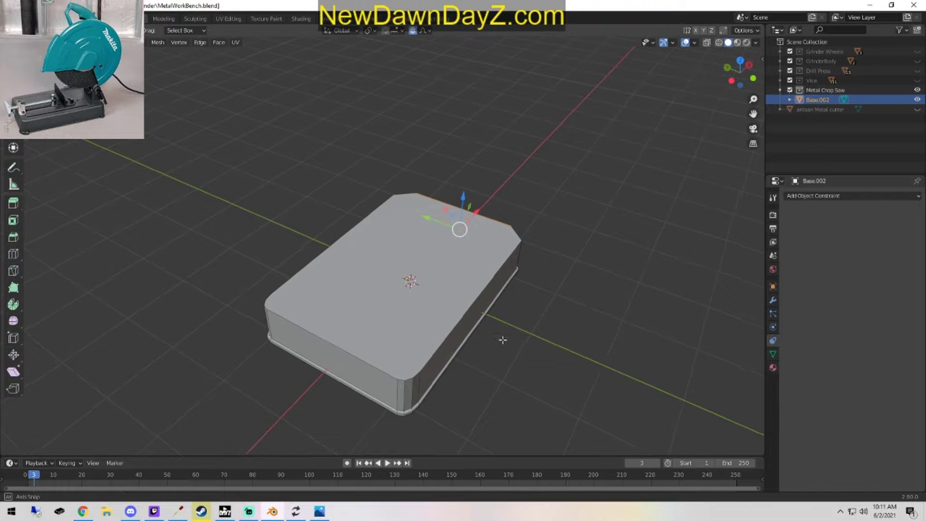
middle_drag(502, 337, 544, 348)
click(471, 322)
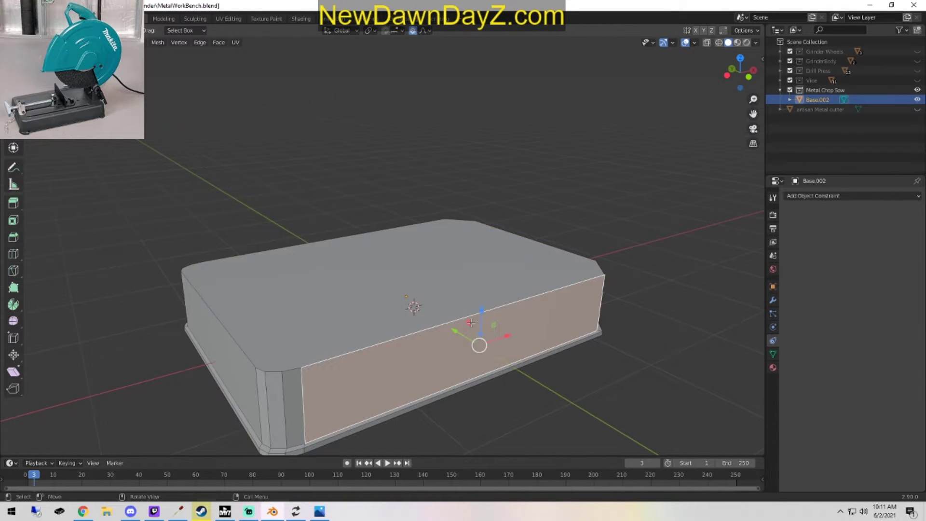
click(455, 296)
key(Tab)
middle_drag(455, 297, 488, 337)
key(Tab)
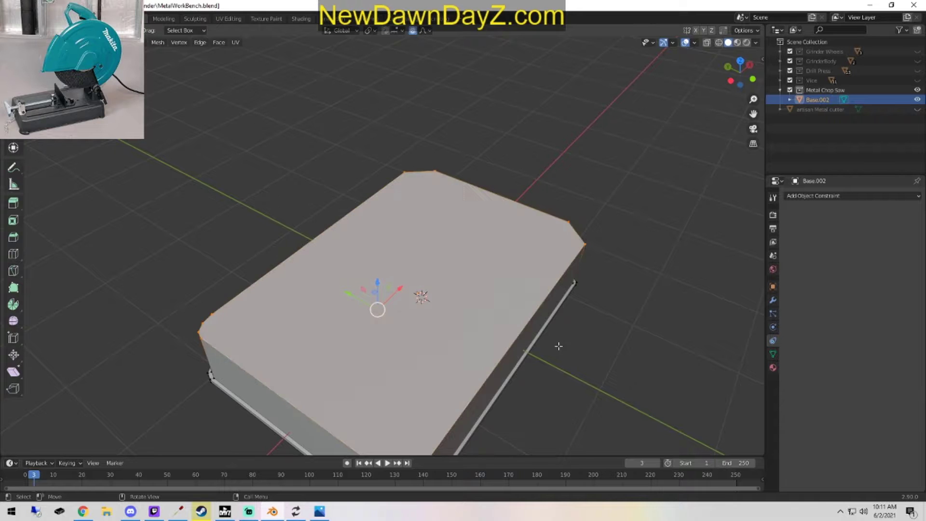
click(661, 357)
middle_drag(662, 357, 545, 321)
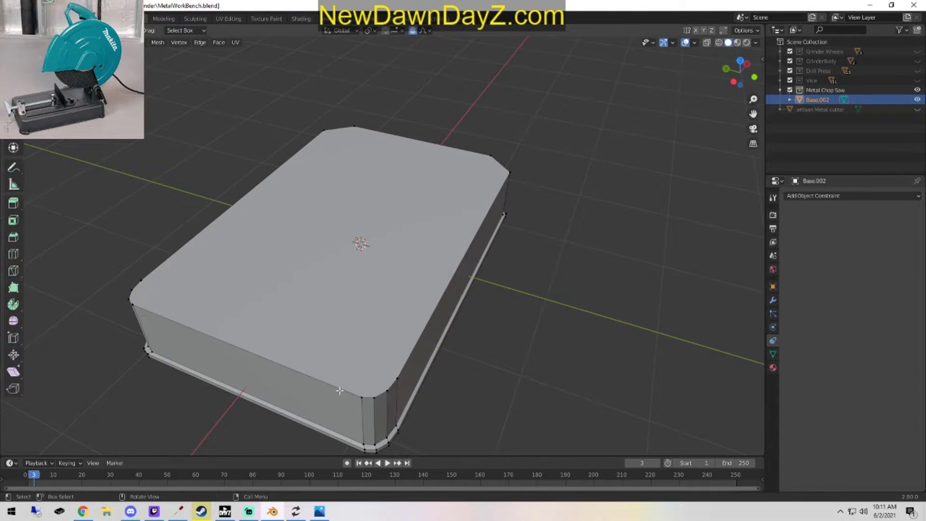
middle_drag(513, 165, 378, 283)
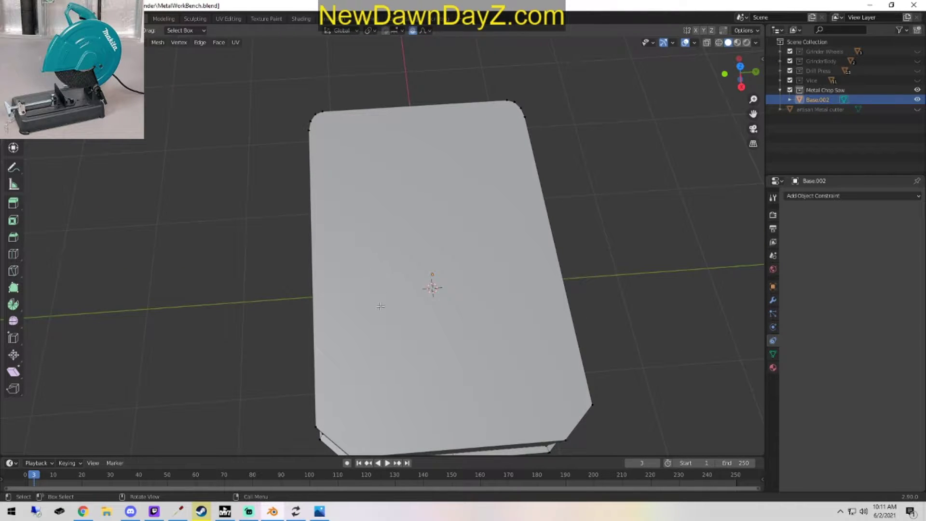
middle_drag(389, 325, 510, 259)
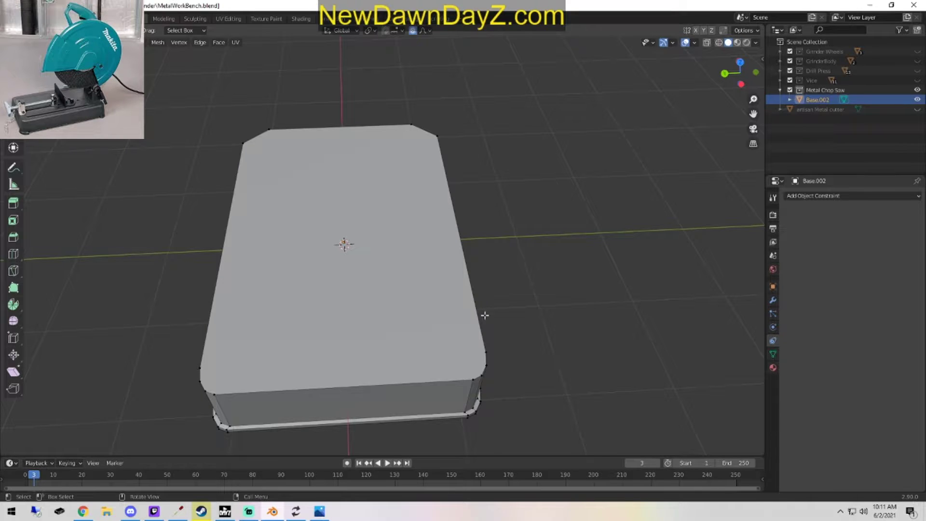
middle_drag(497, 297, 513, 318)
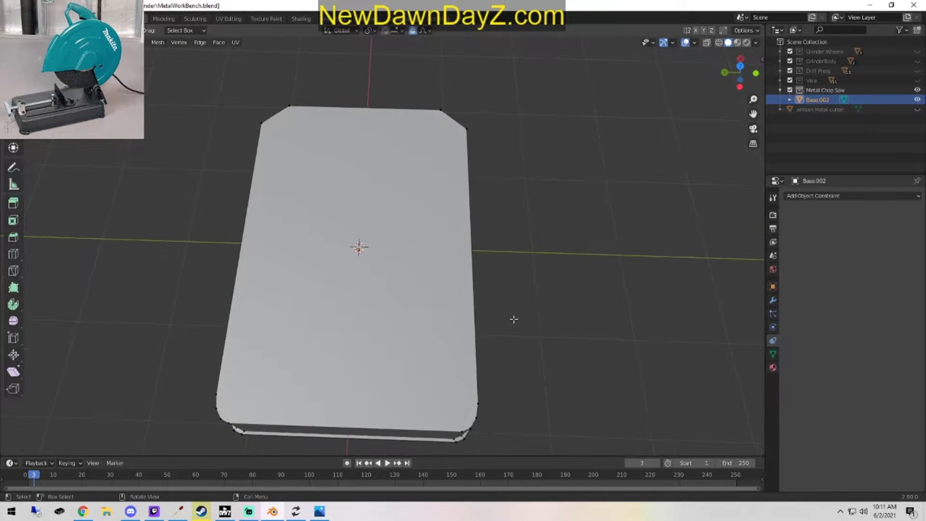
key(Tab)
middle_drag(500, 375, 456, 348)
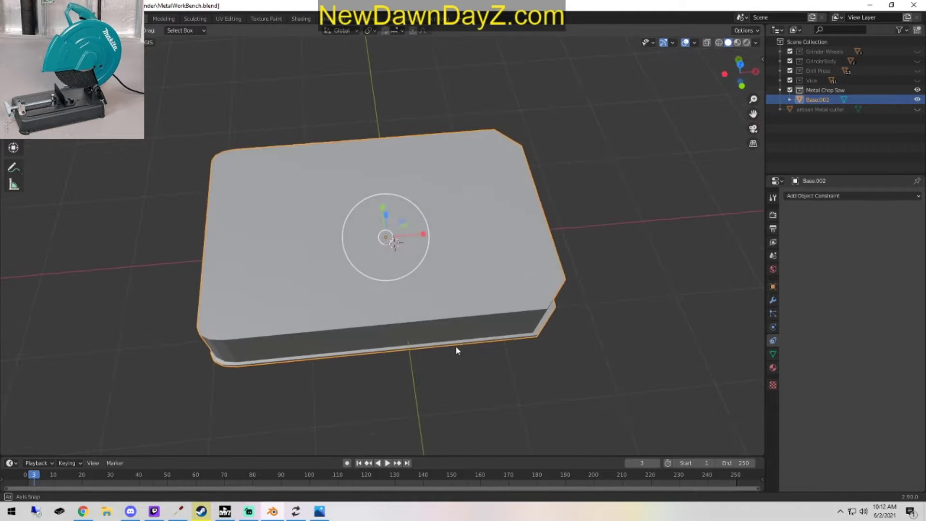
Add a cylinder mesh at the centre of the base for the saw.
click(142, 42)
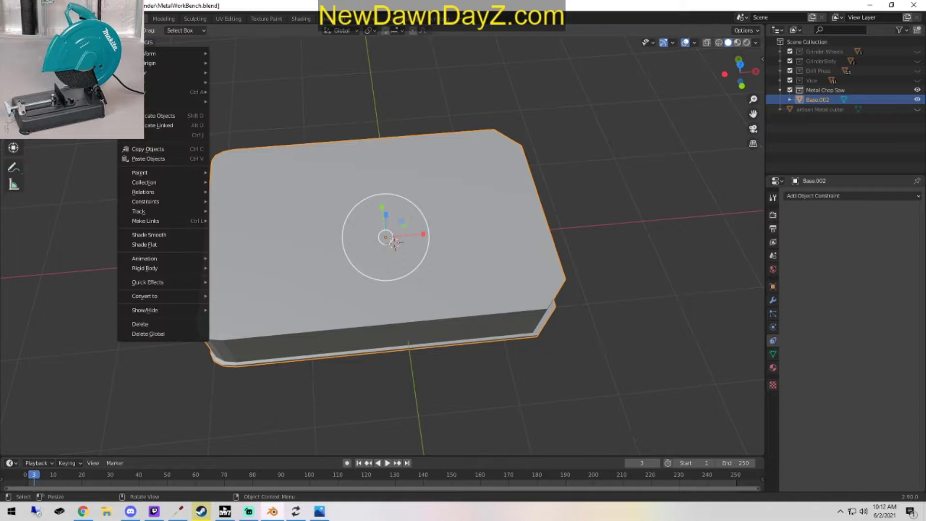
mouse_move(174, 53)
mouse_move(110, 42)
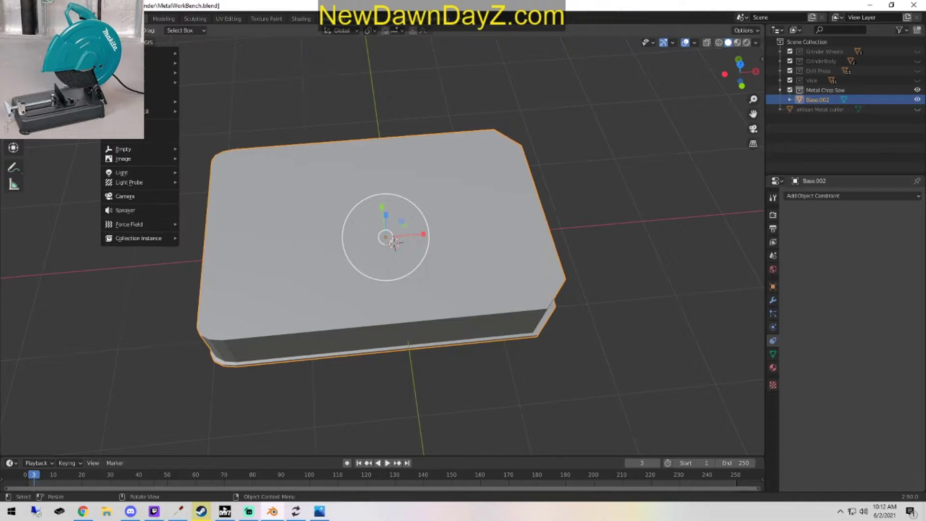
click(227, 104)
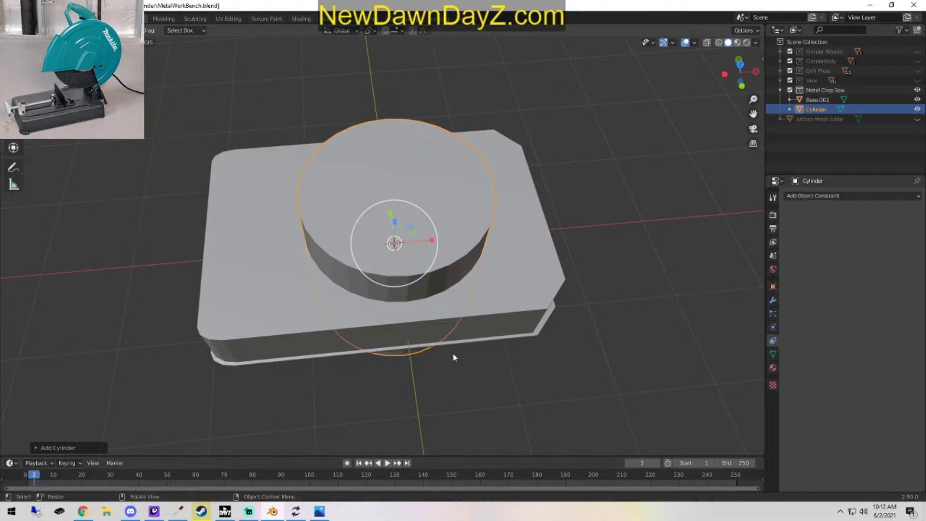
Rotate the cylinder so its axis runs along Y, and scale it along Y into a narrow upright disc.
key(KP_1)
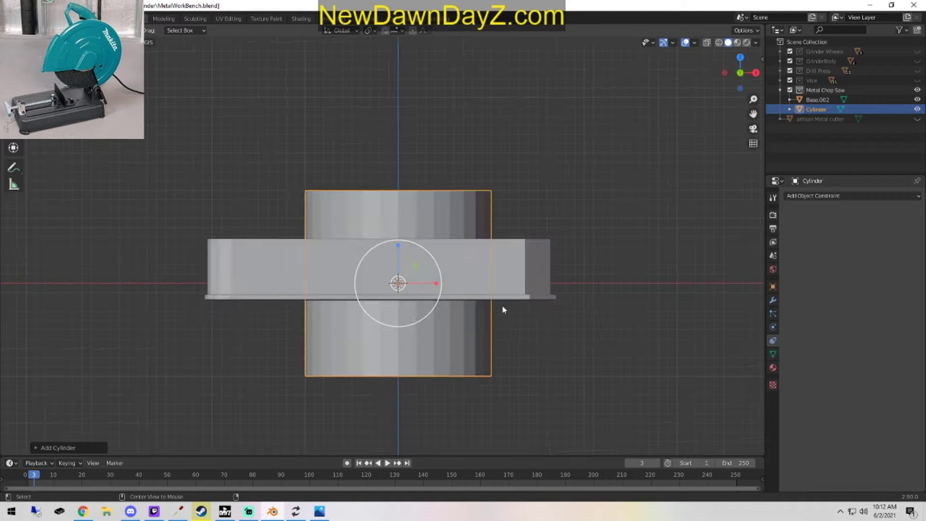
key(KP_3)
key(s)
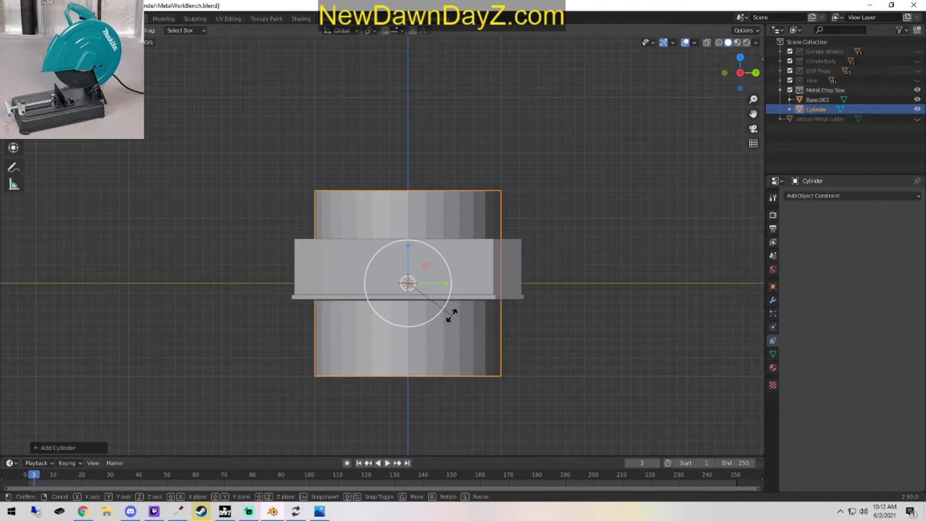
click(452, 316)
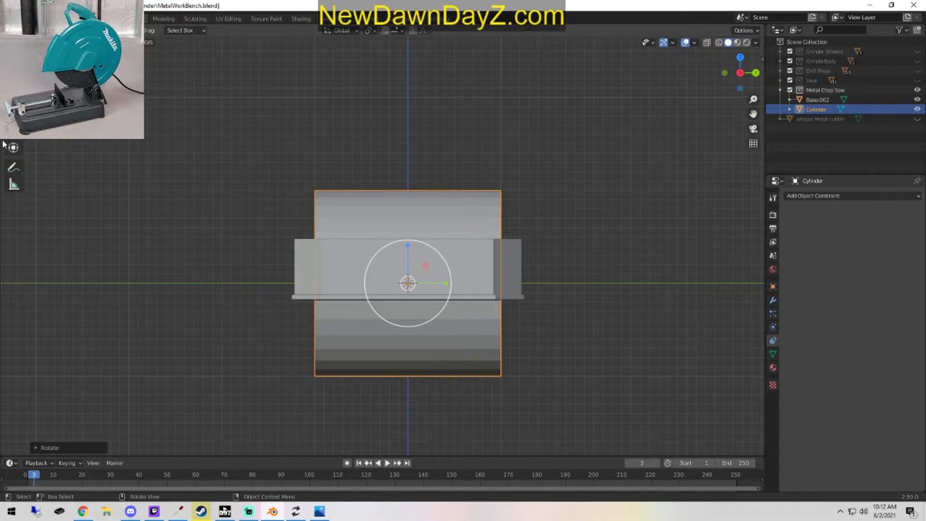
key(s)
key(y)
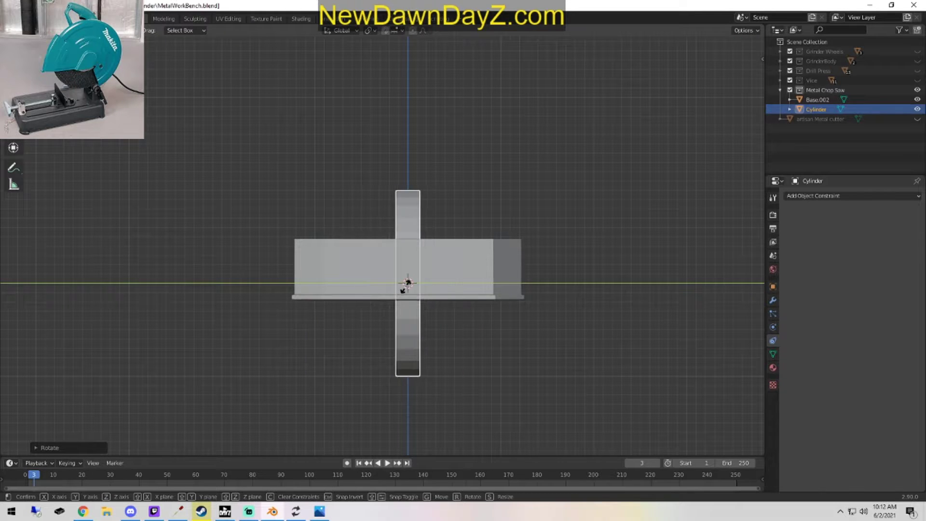
click(414, 277)
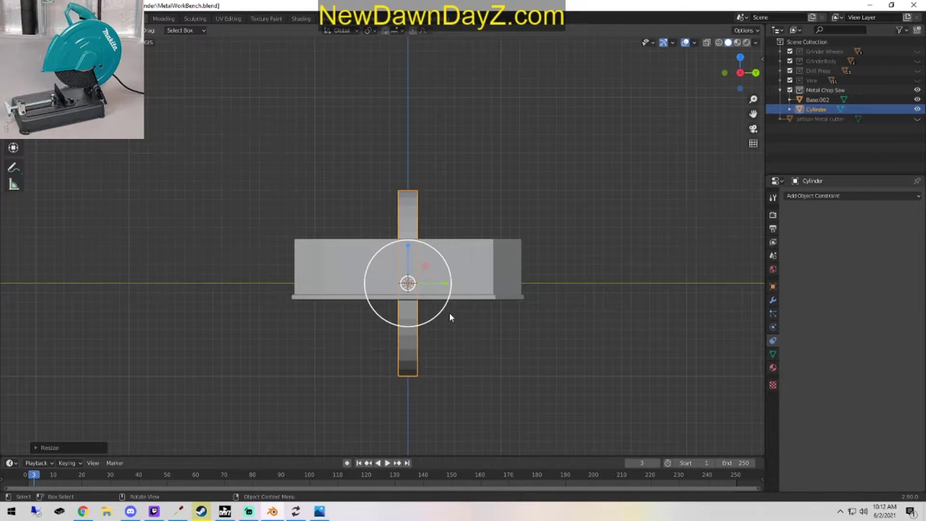
Move the disc along the Y axis close to one long edge of the base and scale it thinner along Y.
middle_drag(449, 312, 615, 315)
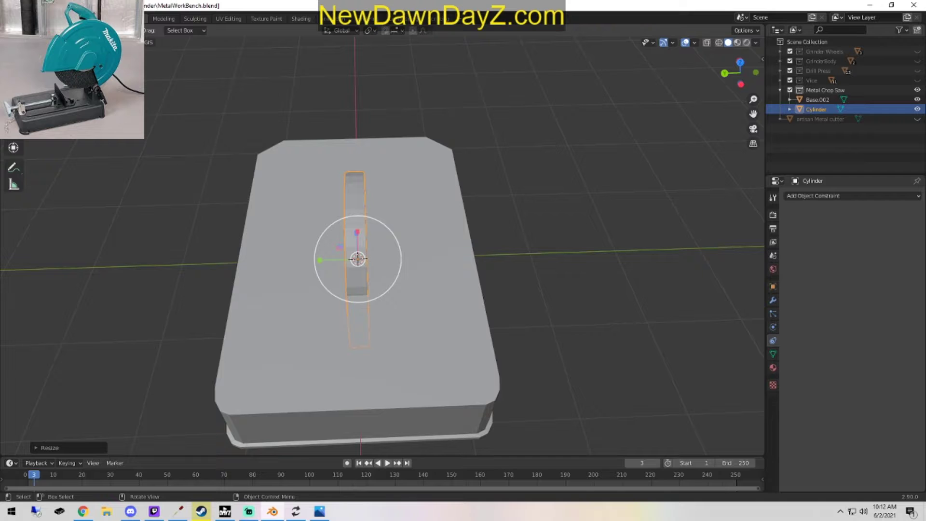
click(13, 98)
drag(320, 259, 404, 274)
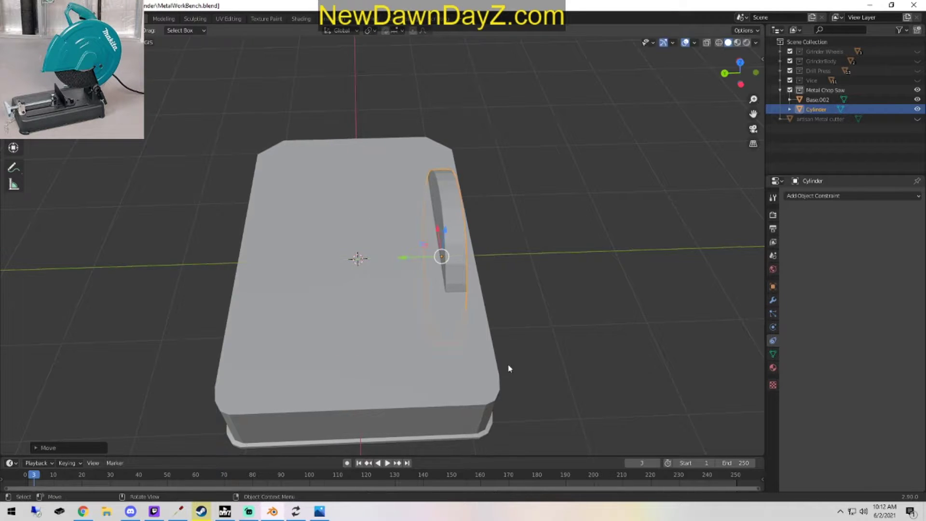
middle_drag(508, 368, 435, 375)
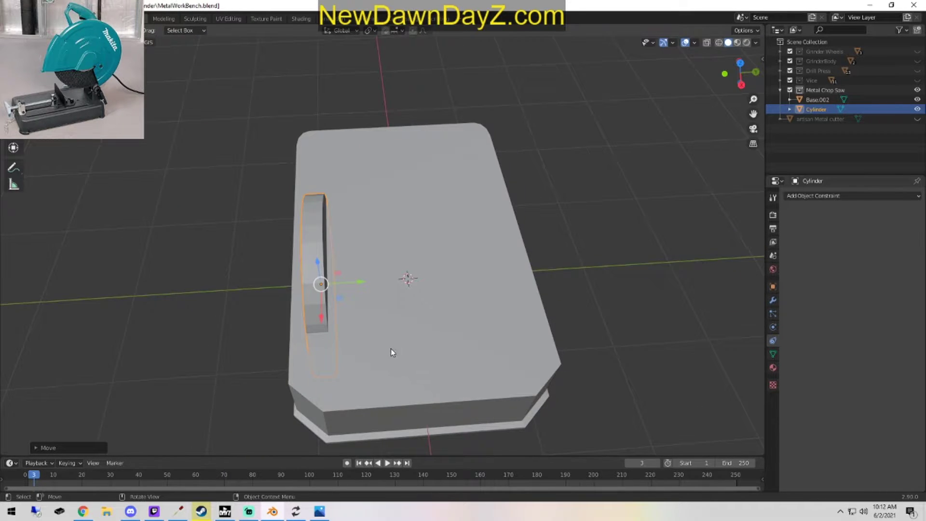
click(13, 132)
drag(357, 284, 318, 287)
Move the disc slightly along the X axis toward the base's rounded end.
middle_drag(319, 287, 472, 357)
key(KP_7)
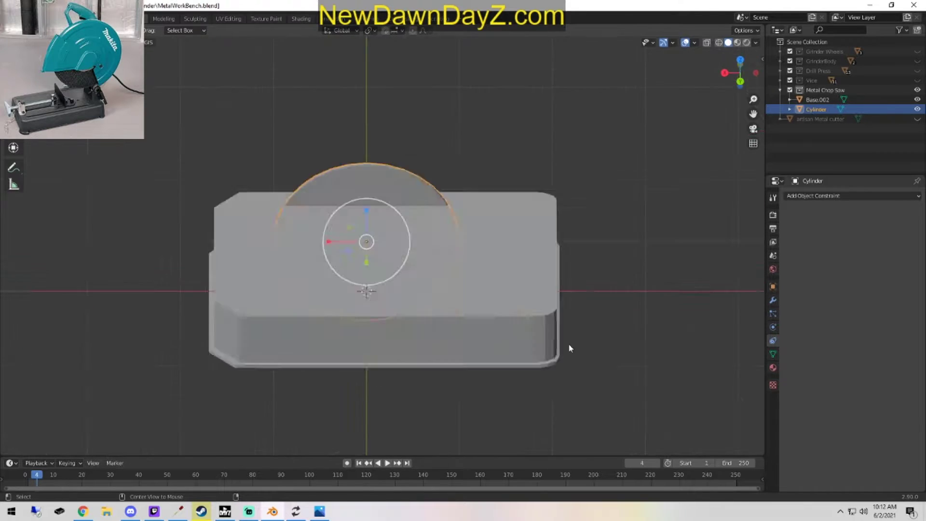
click(14, 97)
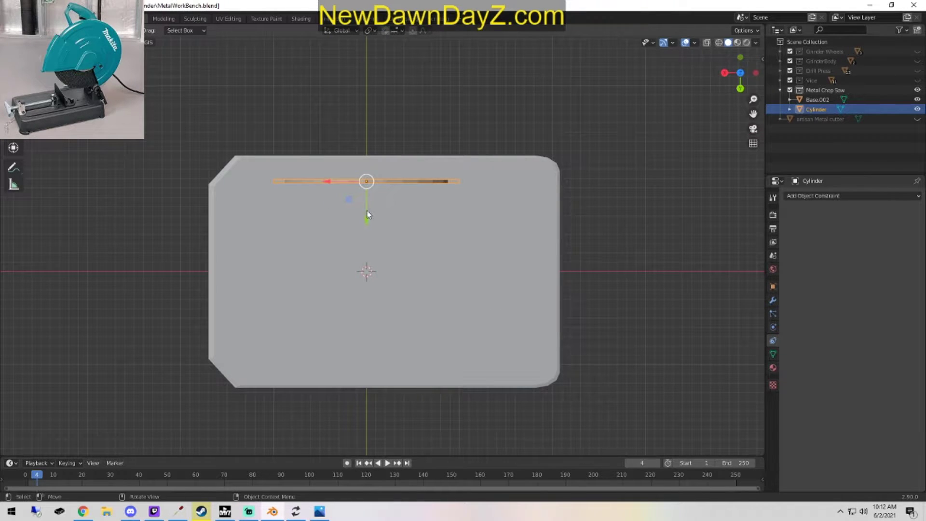
drag(335, 182, 356, 193)
Scale the disc up uniformly until its diameter spans about three quarters of the base's length.
middle_drag(571, 368, 494, 334)
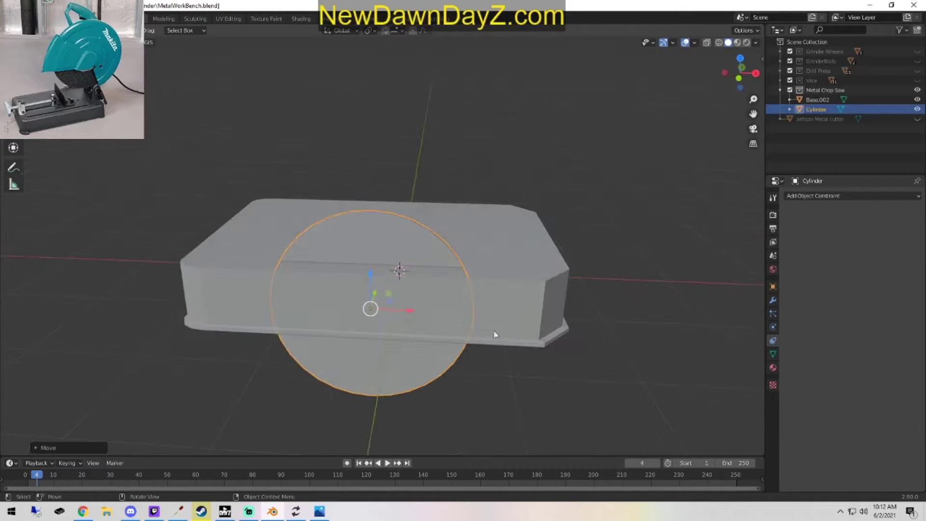
key(s)
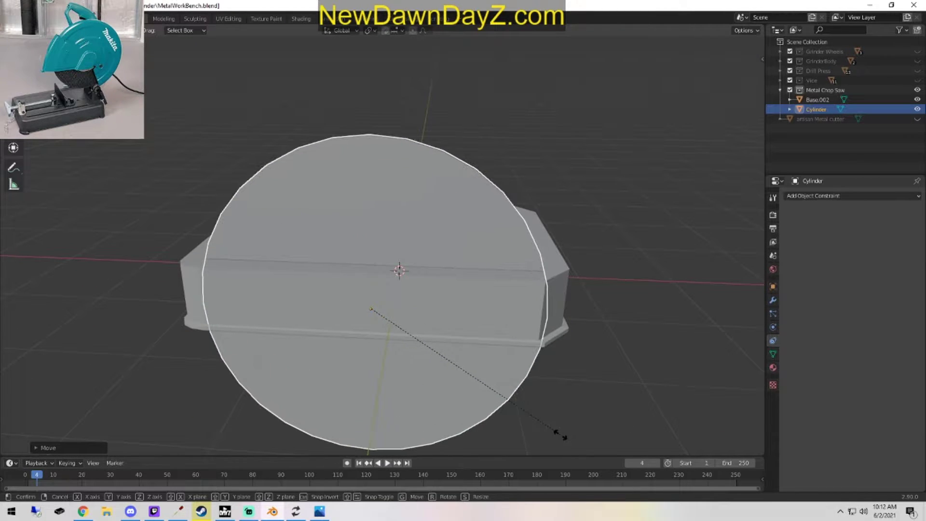
click(556, 429)
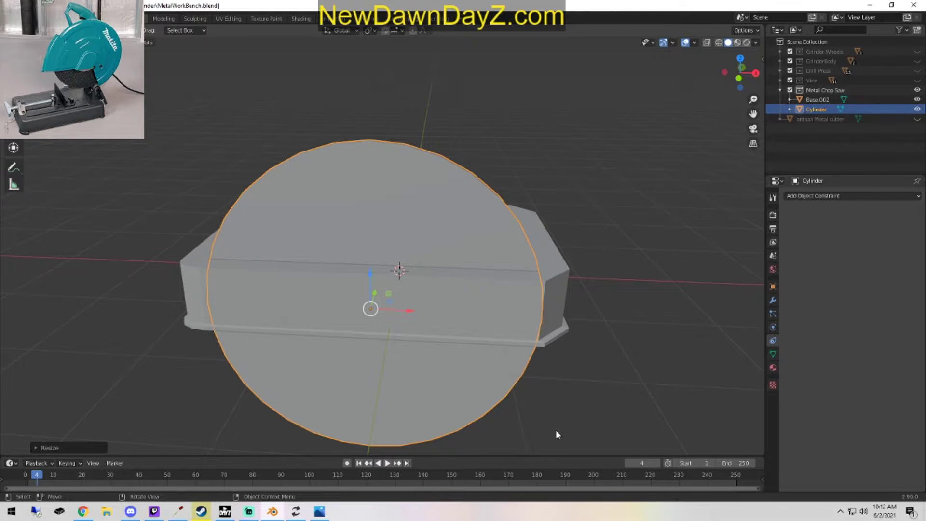
key(s)
click(549, 431)
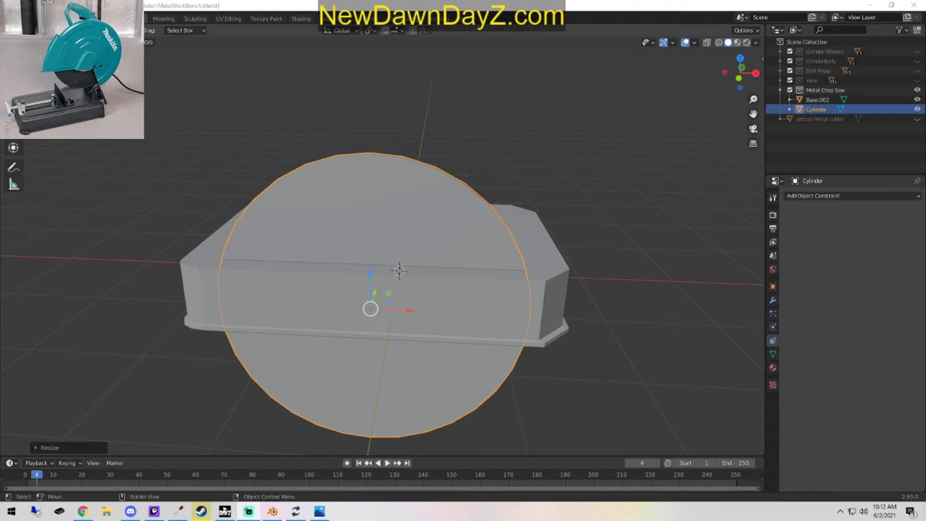
click(566, 371)
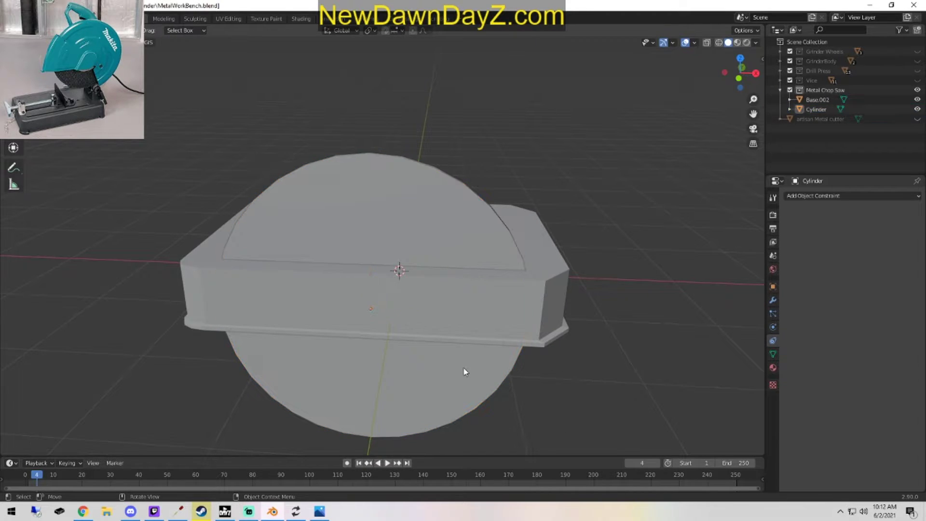
click(465, 372)
key(s)
click(483, 384)
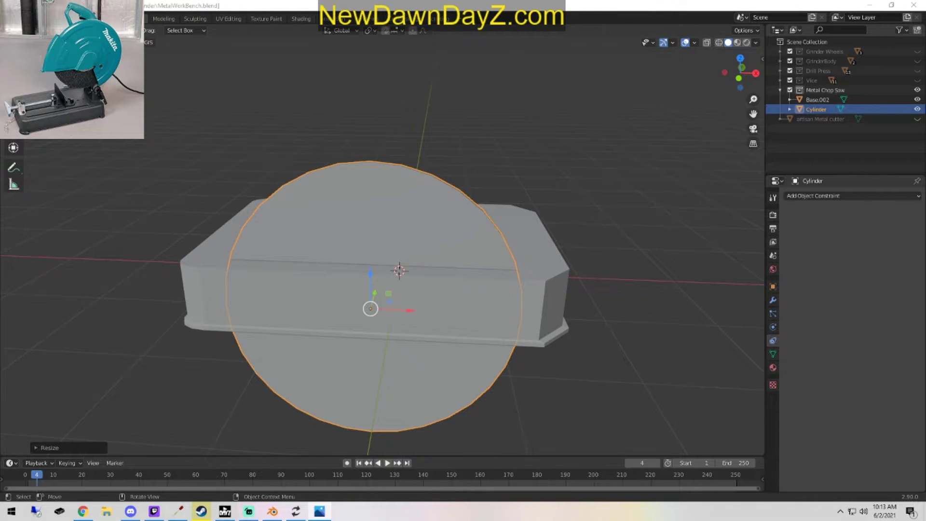
Nudge the disc slightly along the Y axis, away from the base's long edge and toward its centre.
middle_drag(224, 393, 536, 416)
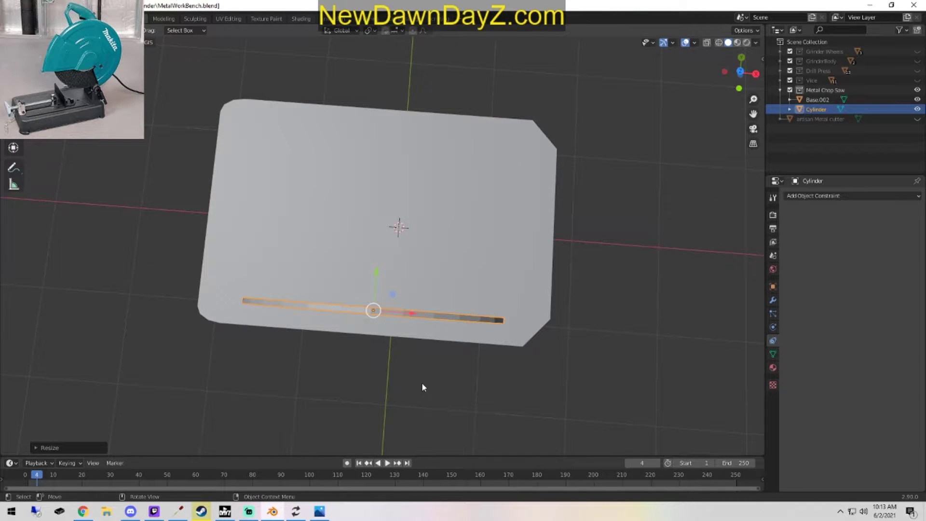
middle_drag(506, 388, 411, 337)
alt+middle_drag(411, 211, 465, 304)
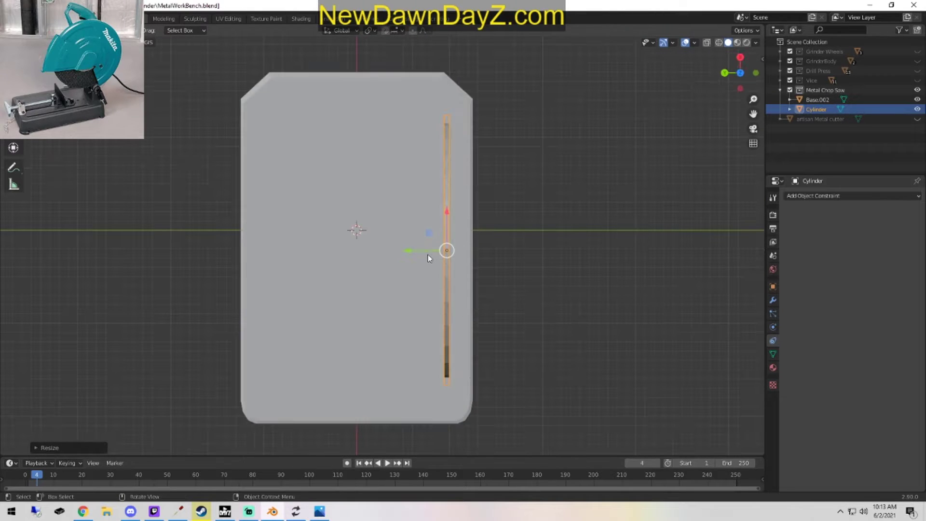
drag(418, 251, 415, 251)
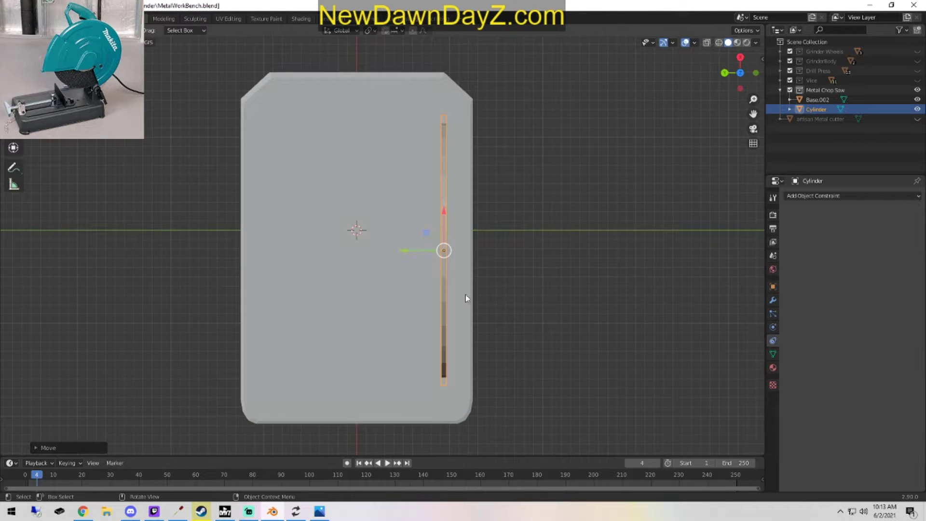
Duplicate the disc and move the copy along the Y axis to about the middle of the base.
key(shift+d)
right_click(471, 311)
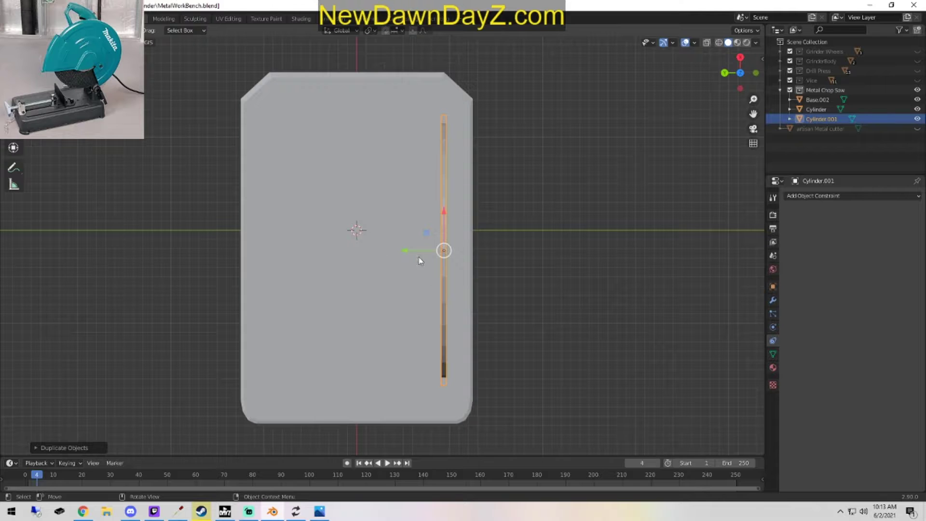
drag(418, 251, 320, 257)
middle_drag(320, 257, 525, 305)
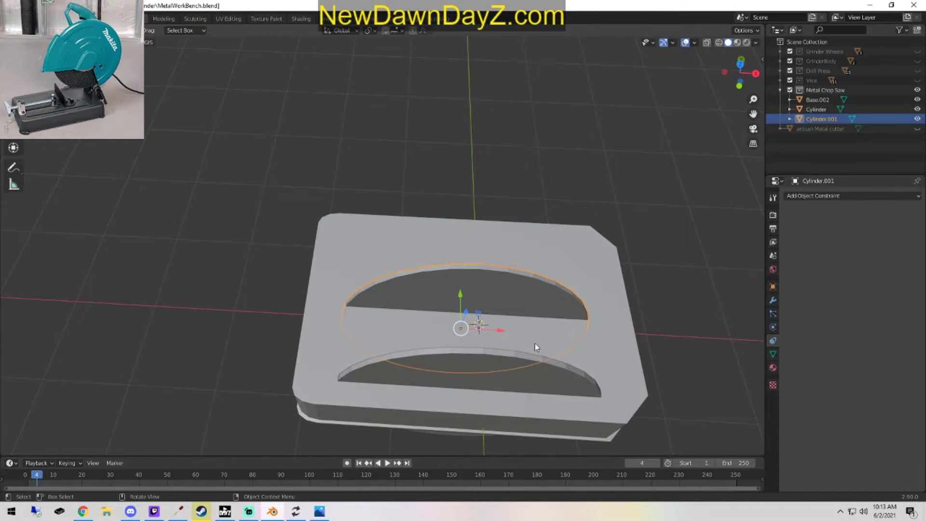
Scale the duplicated disc down along the X axis to less than half the original disc's width.
click(10, 137)
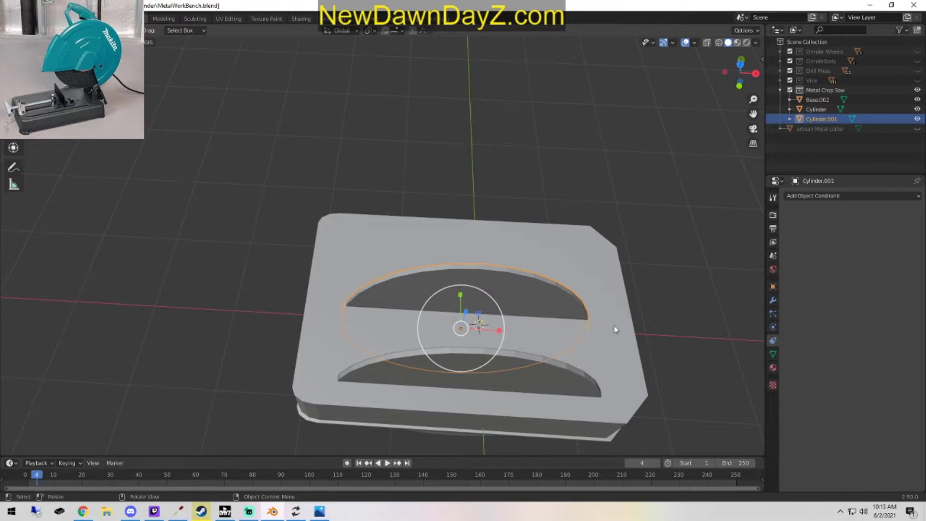
alt+middle_drag(615, 326, 574, 345)
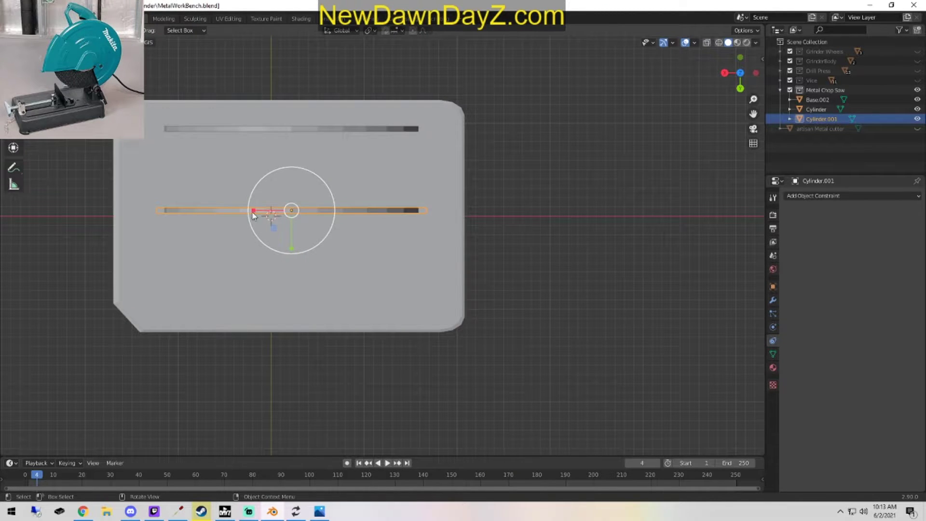
drag(252, 210, 271, 221)
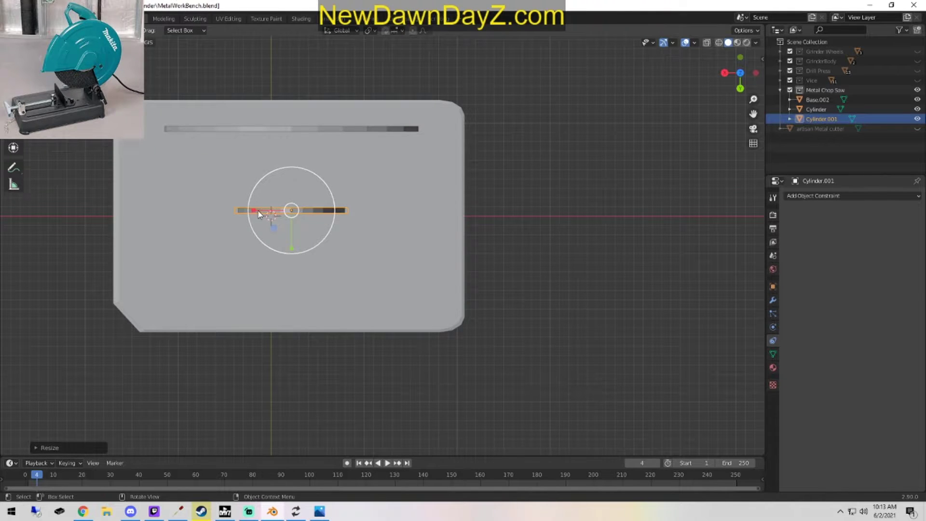
Move the shortened disc along the X axis toward the base's rounded-corner end.
key(g)
key(x)
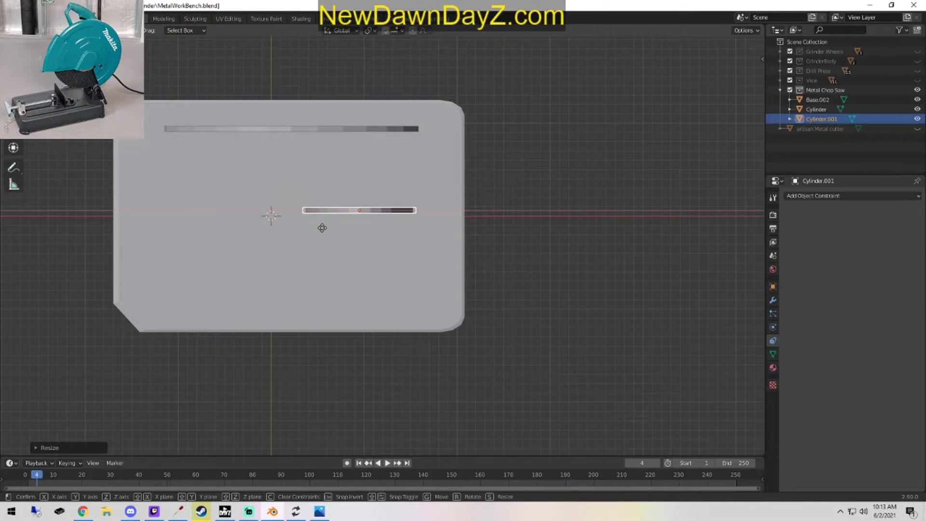
click(322, 228)
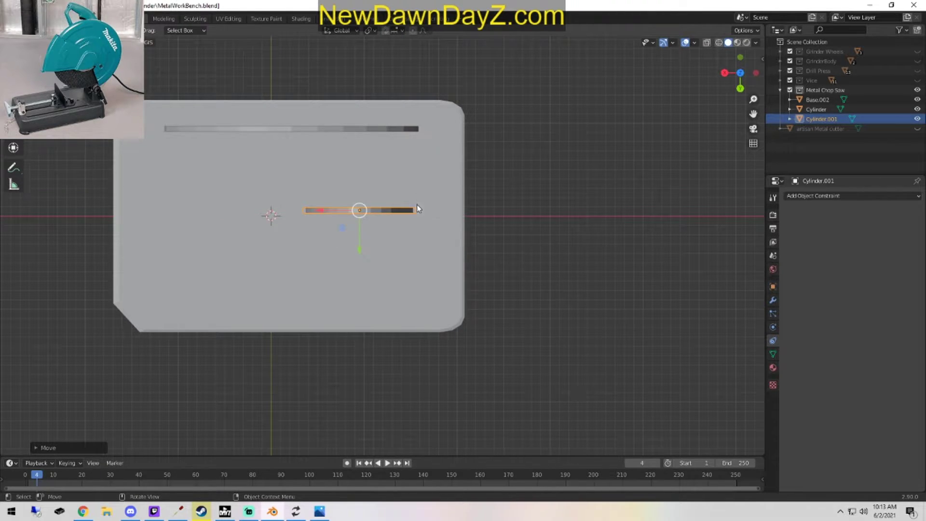
middle_drag(488, 272, 442, 325)
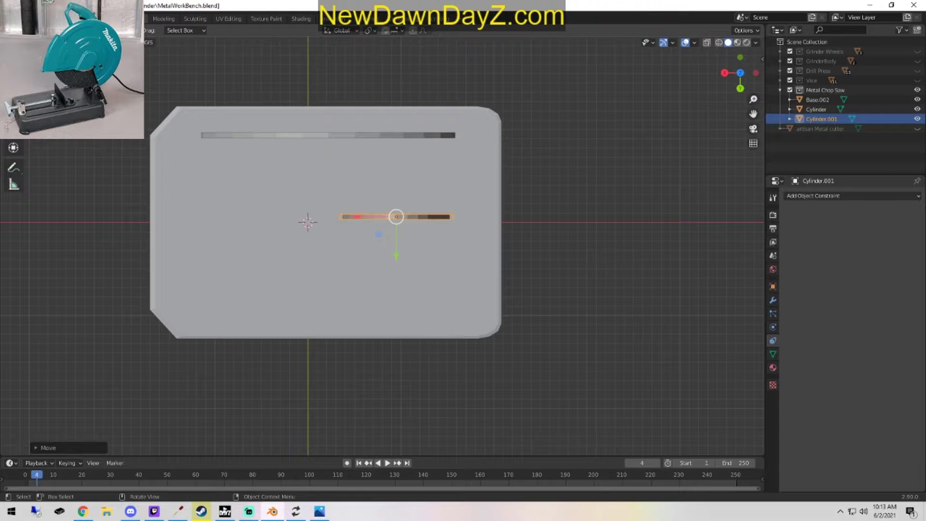
Widen the shorter disc slightly along the X axis and shift it back a little toward the base's middle.
key(s)
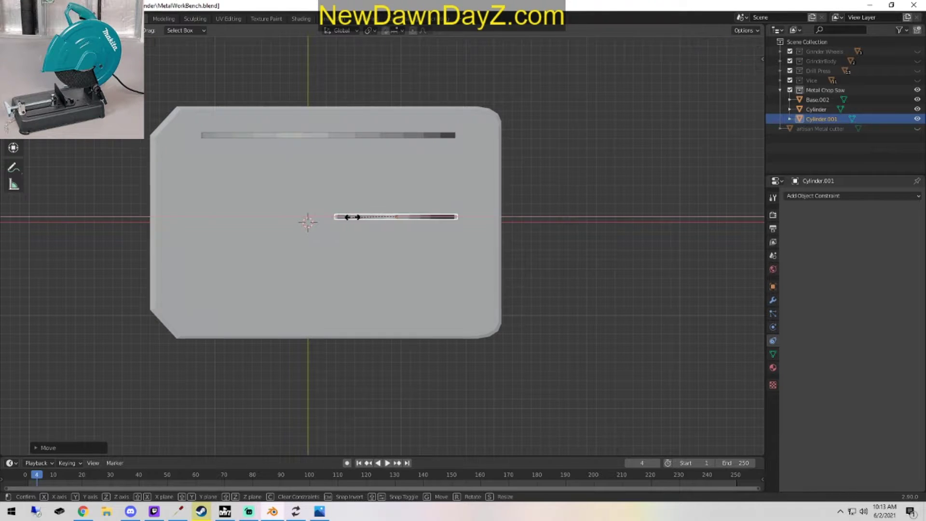
click(345, 218)
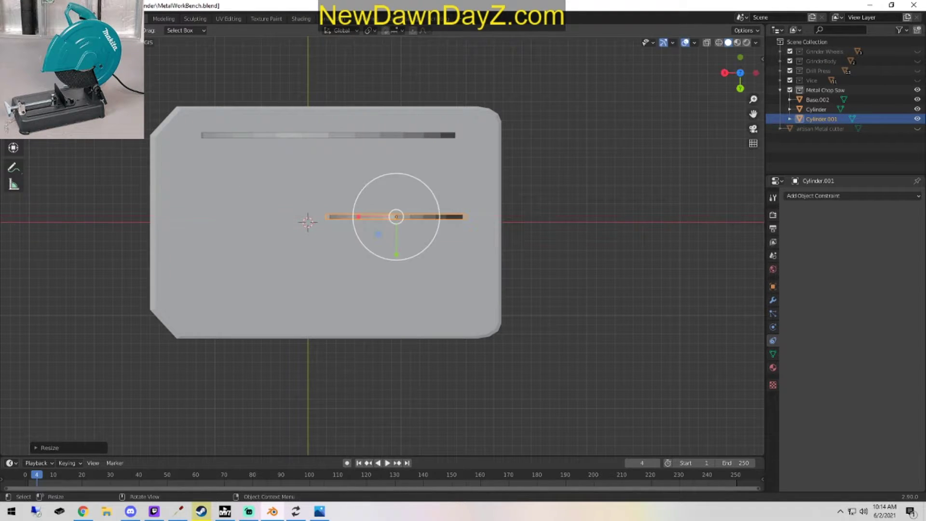
key(alt+a)
click(429, 217)
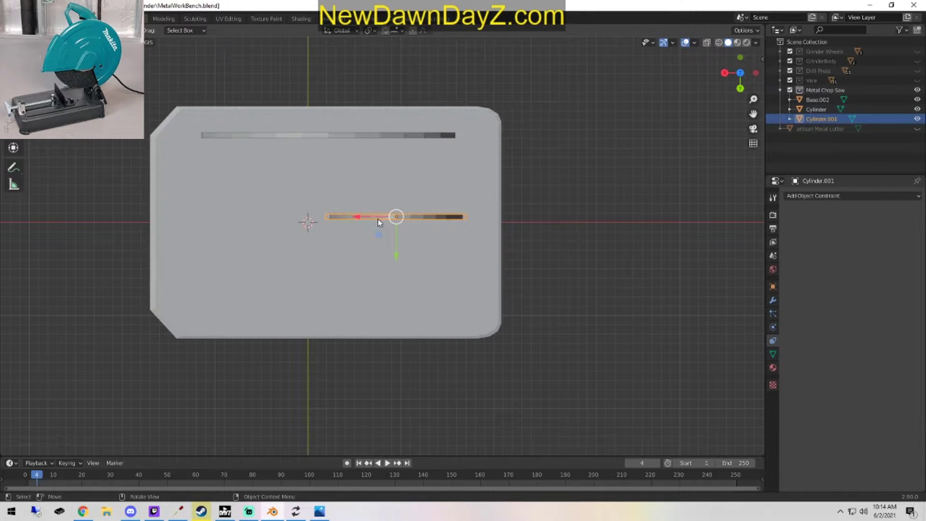
drag(378, 219, 356, 222)
middle_drag(356, 221, 567, 303)
middle_drag(482, 309, 454, 317)
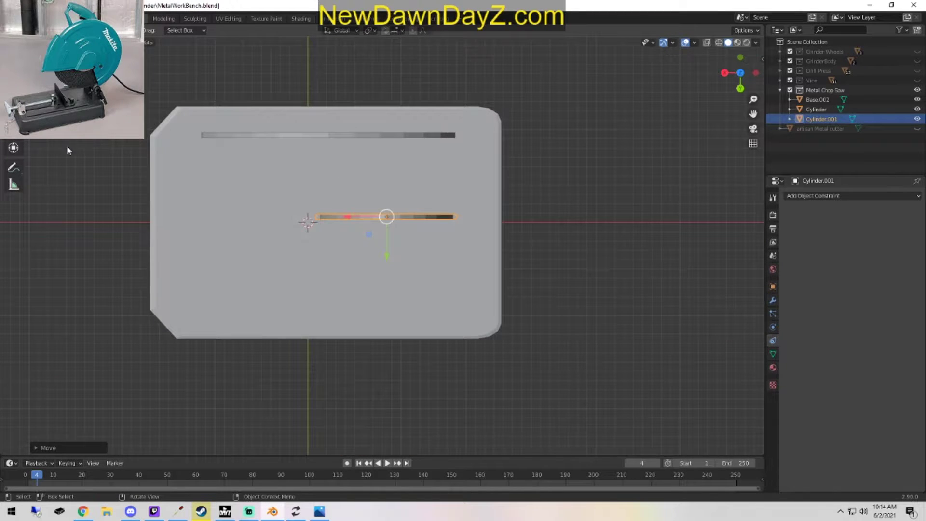
Widen the shorter disc further along X and shift it until its outer end lines up with the longer disc's end.
key(s)
key(x)
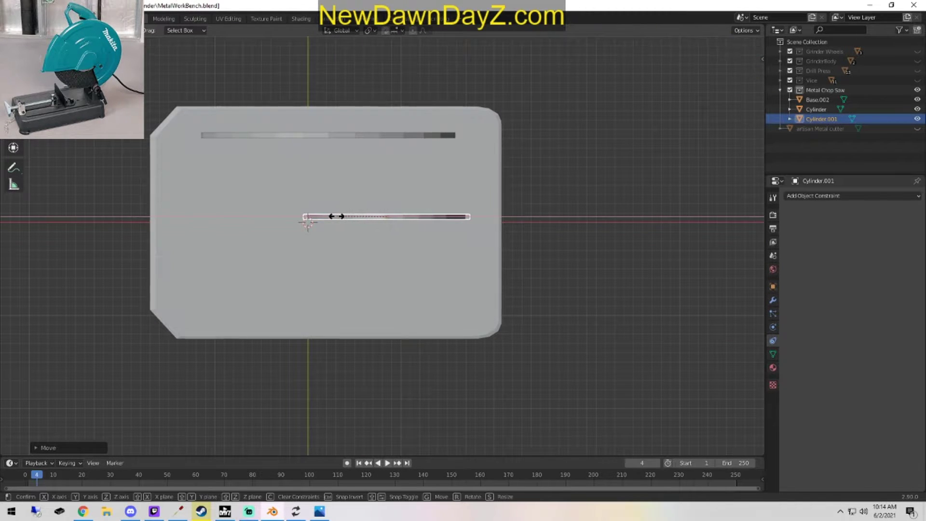
click(336, 216)
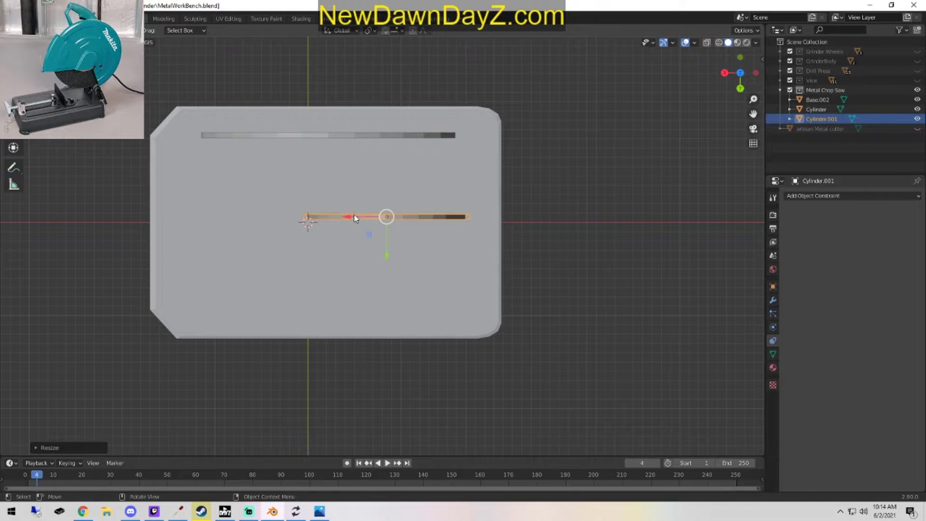
key(g)
key(x)
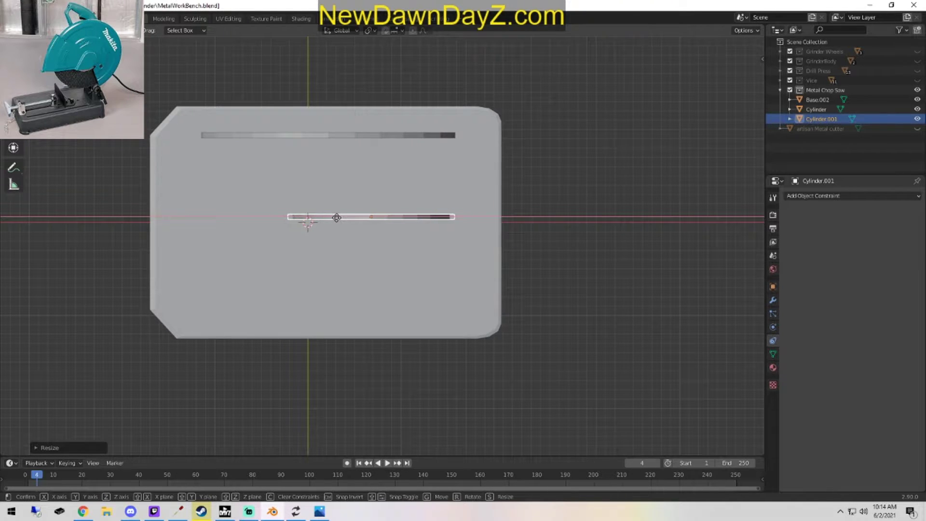
click(336, 217)
Join the shorter disc and the longer disc into one object.
middle_drag(336, 218, 321, 192)
shift+click(332, 207)
key(ctrl+j)
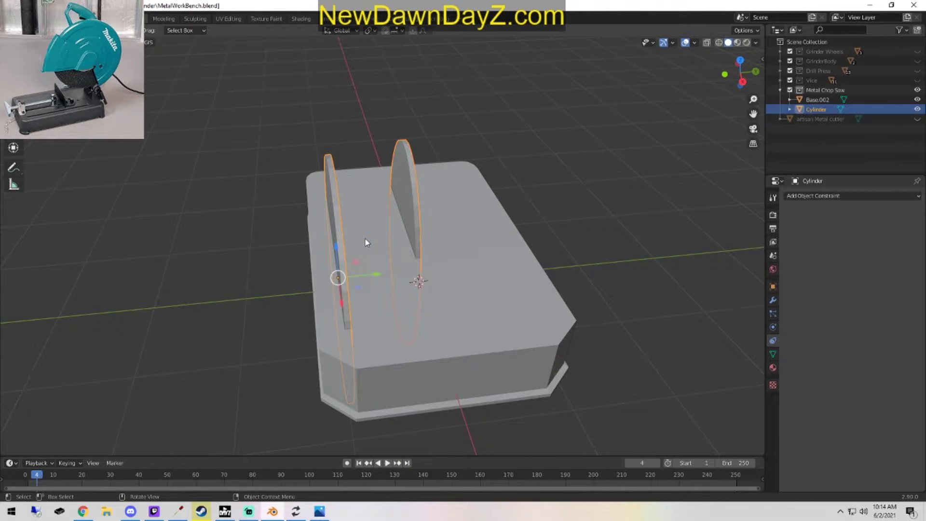
middle_drag(703, 335, 505, 370)
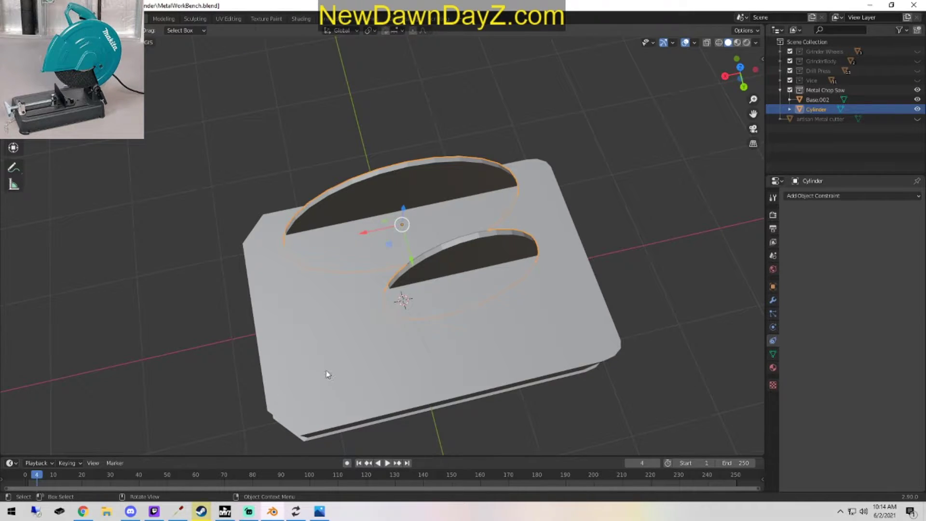
middle_drag(507, 371, 488, 309)
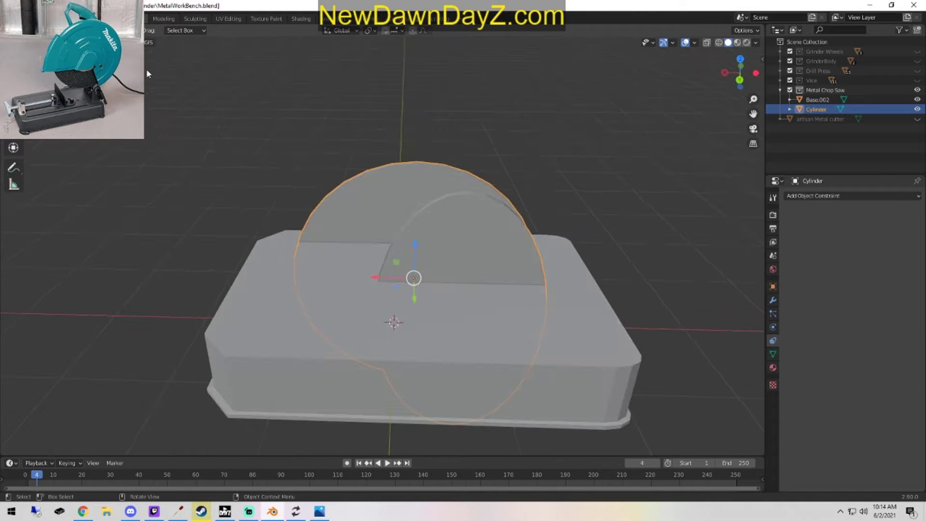
Add a cylinder, scale it down to a small size, raise it above the base and move it toward the chamfered end.
click(131, 42)
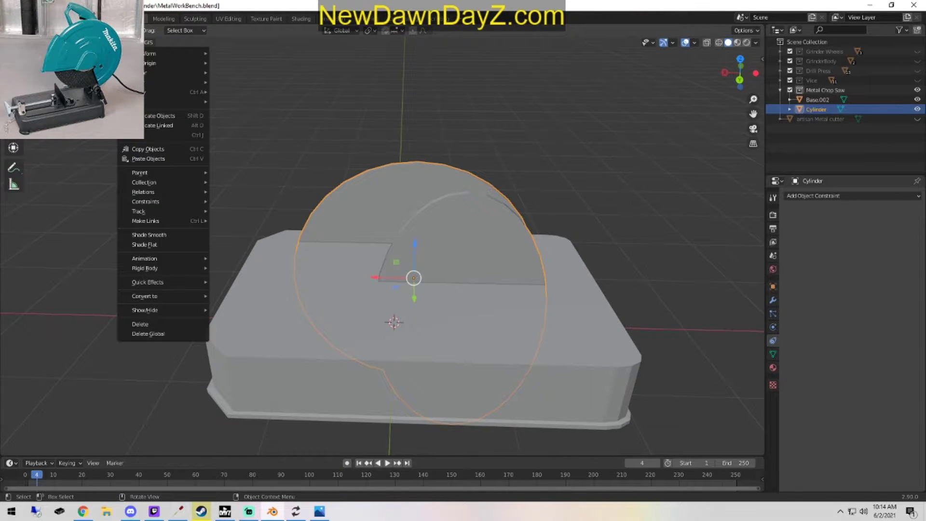
mouse_move(112, 42)
mouse_move(164, 53)
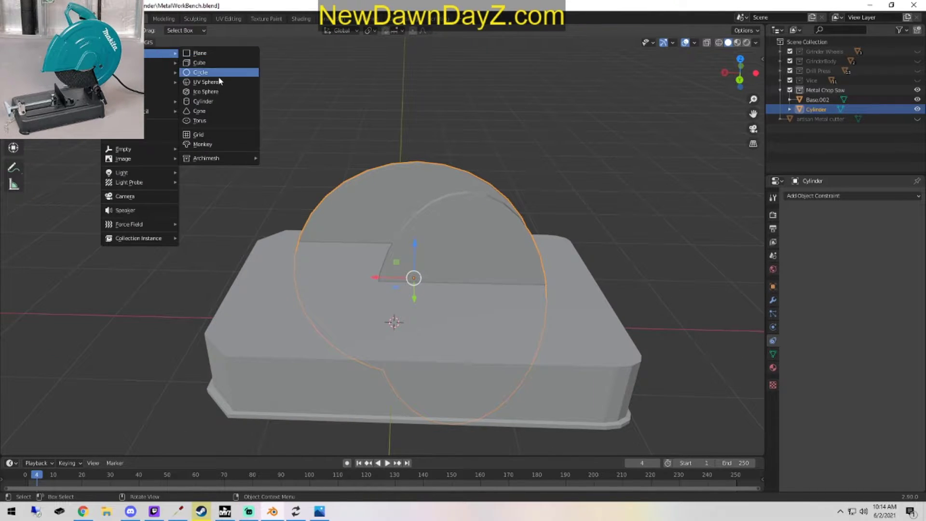
click(203, 102)
key(s)
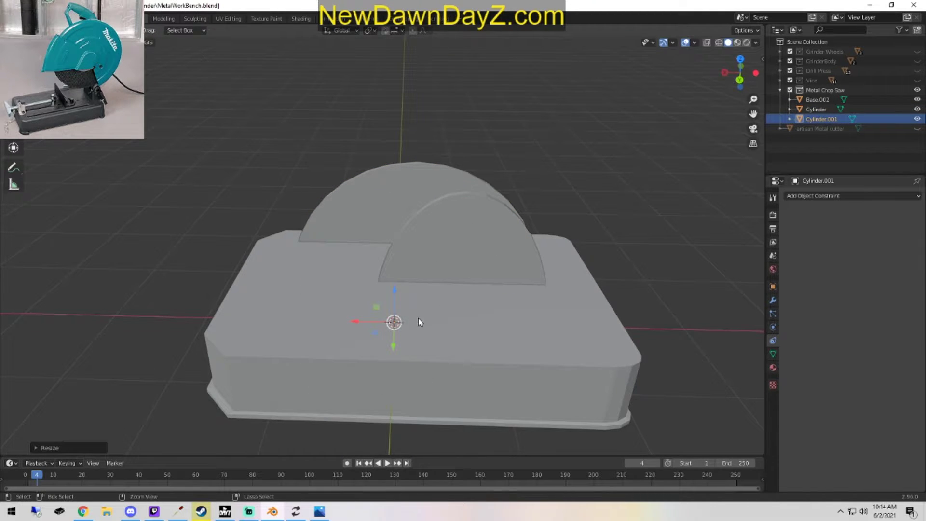
click(399, 336)
drag(394, 298, 307, 258)
middle_drag(307, 259, 501, 361)
scroll(392, 320, up, 2)
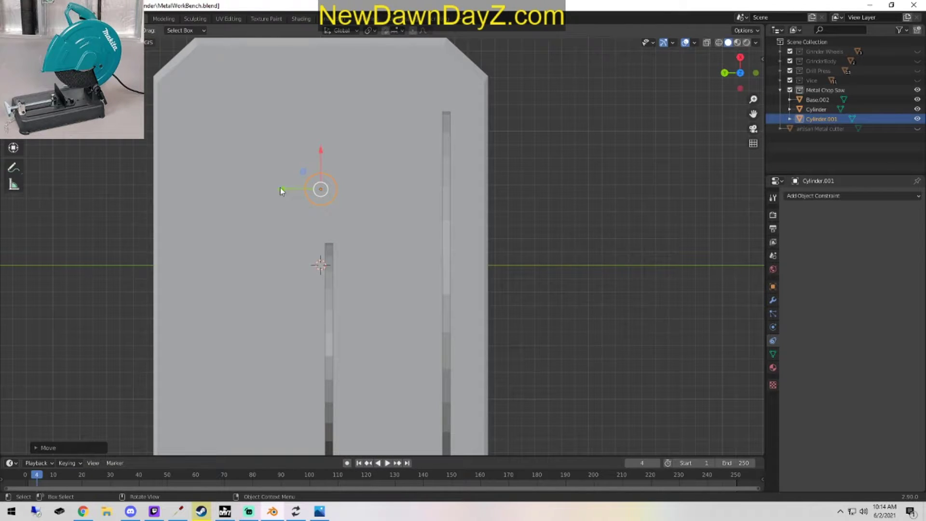
Align the small cylinder with the shorter disc's line, just beyond its inner end, and scale it down further.
drag(281, 190, 296, 208)
drag(332, 150, 336, 195)
drag(291, 217, 294, 213)
key(s)
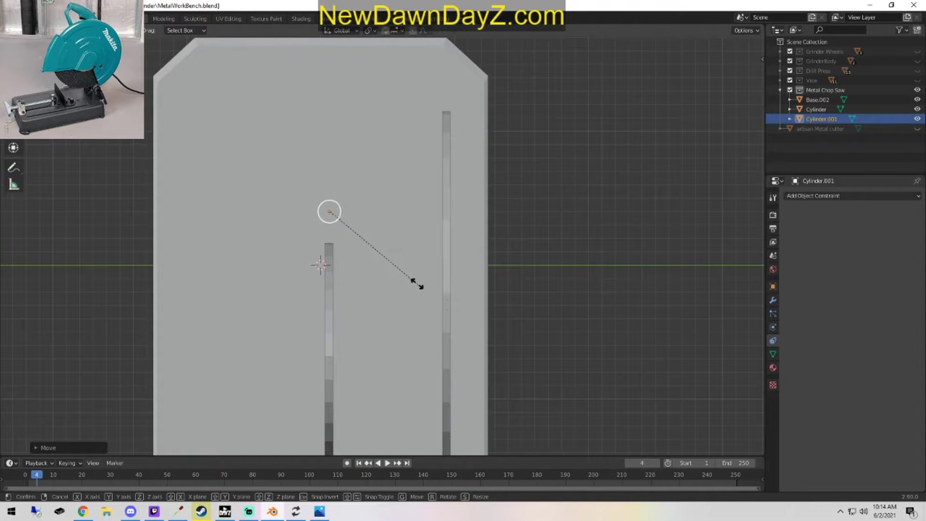
click(388, 249)
middle_drag(387, 249, 373, 316)
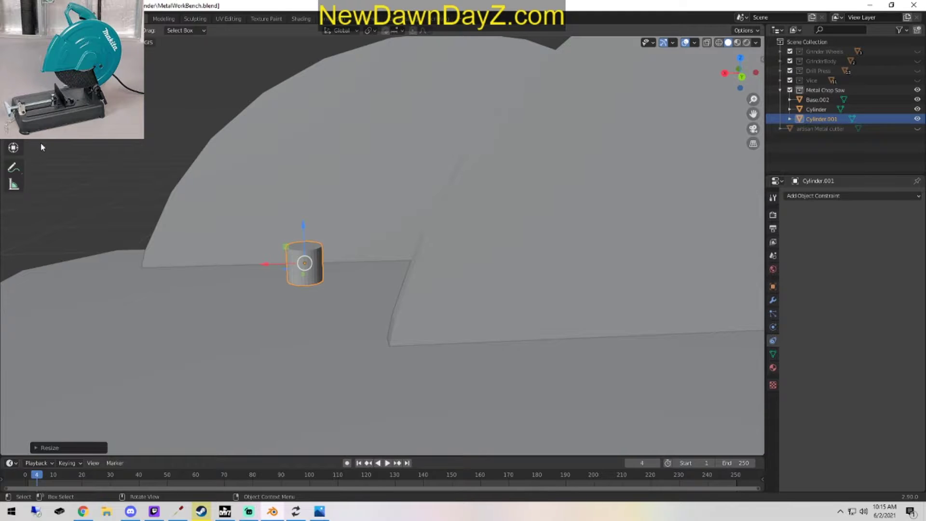
Stretch the small cylinder along the Z axis into a tall, thin pin.
middle_drag(342, 376, 327, 350)
key(s)
key(z)
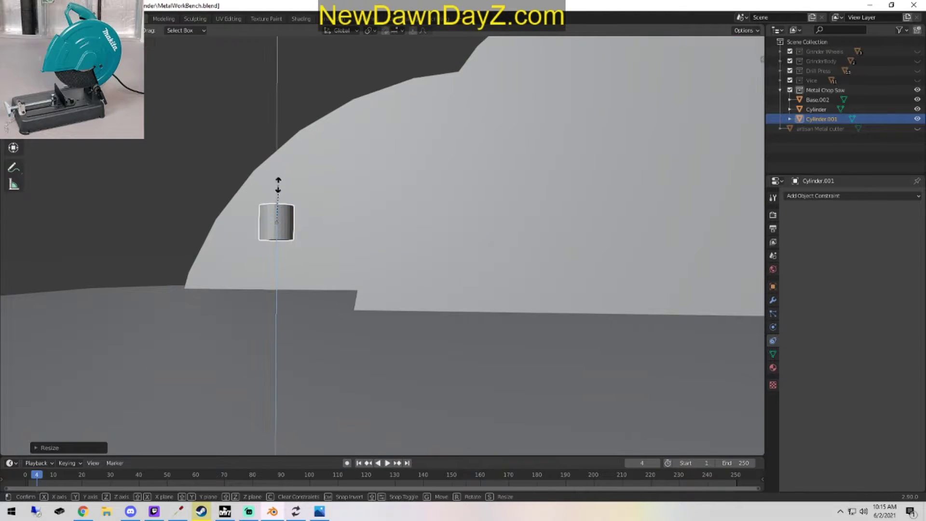
click(360, 412)
middle_drag(360, 412, 447, 288)
key(s)
click(424, 384)
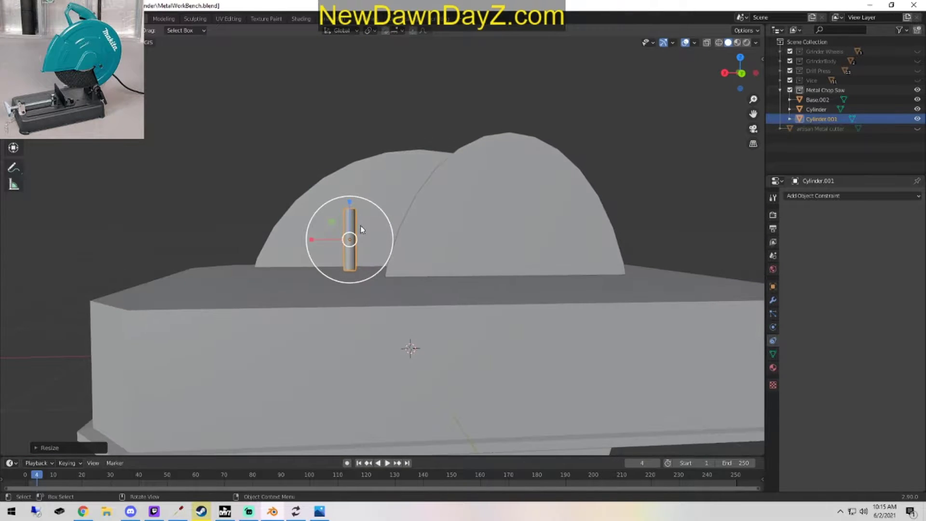
Lengthen the pin slightly more along Z and lower it so that it passes partway into the base.
key(s)
click(329, 186)
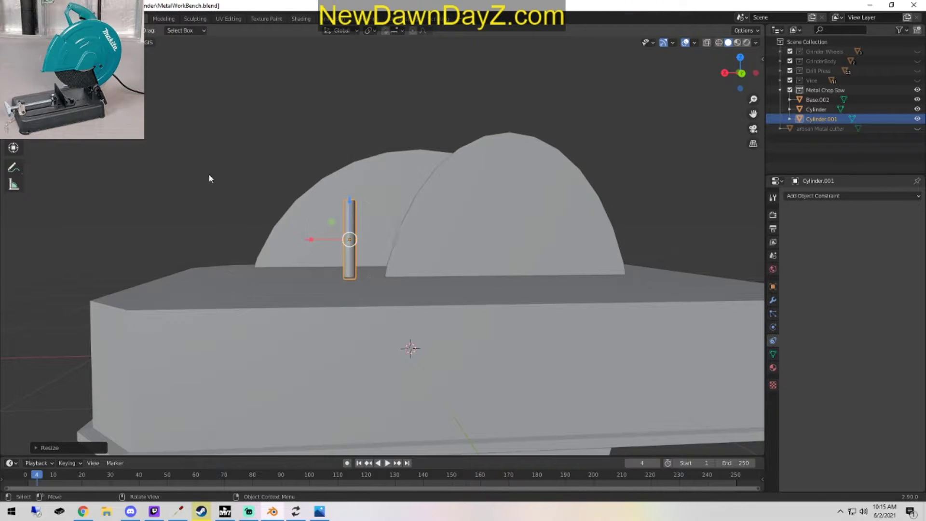
drag(347, 205, 349, 232)
middle_drag(429, 332, 410, 317)
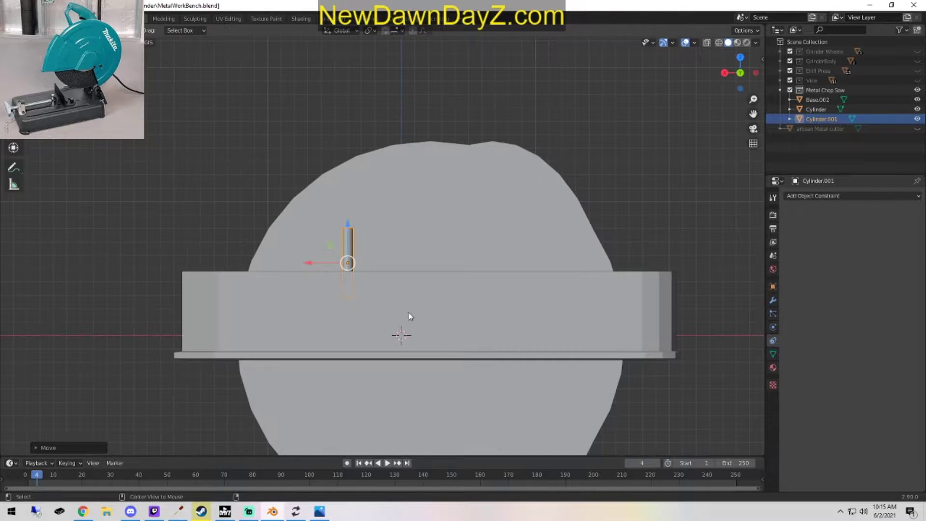
Duplicate the pin in place and add an Array modifier to the copy.
key(shift+d)
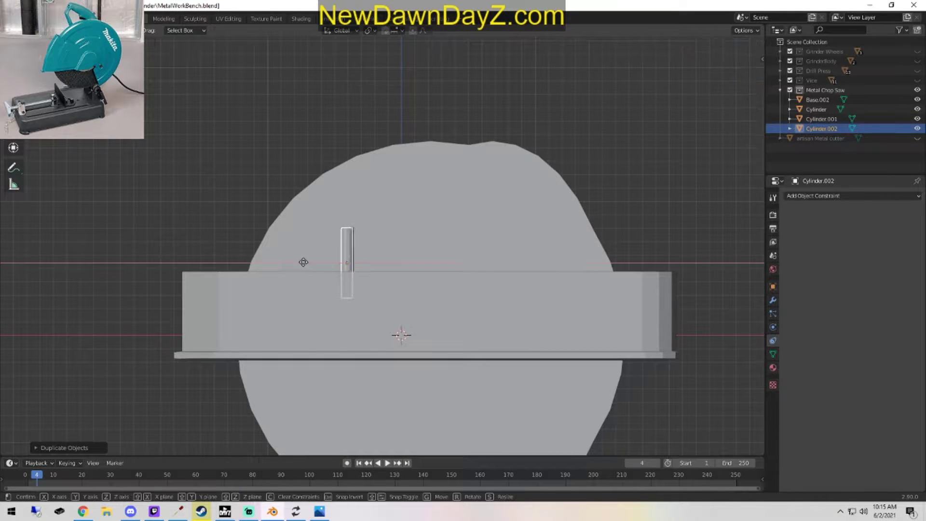
right_click(285, 265)
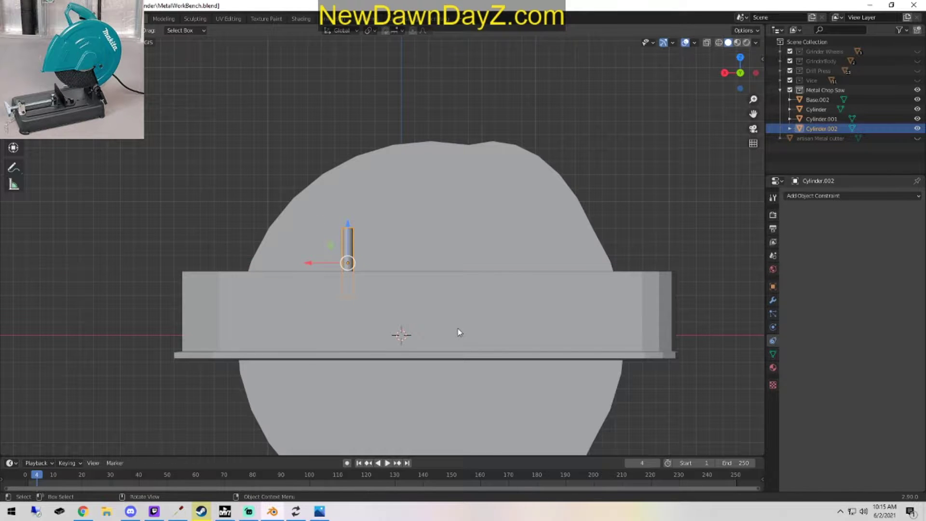
click(853, 196)
click(773, 300)
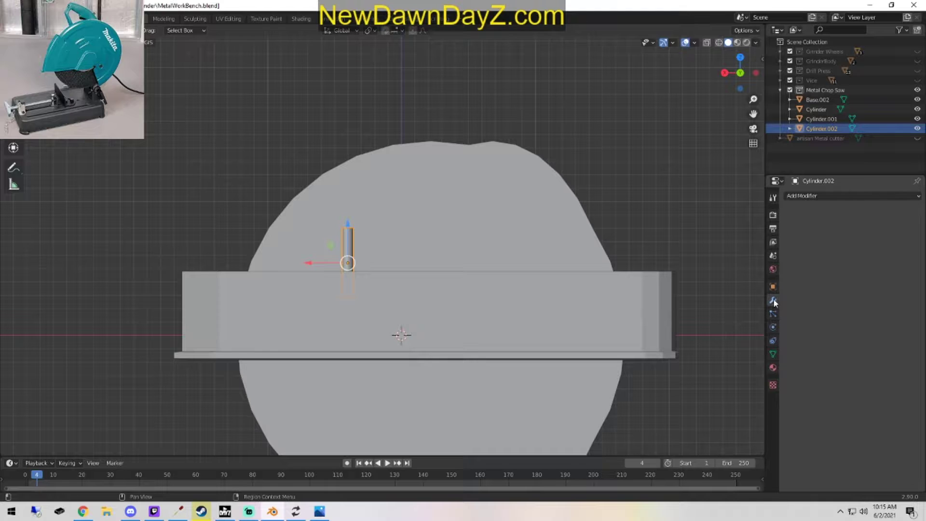
click(820, 196)
click(757, 221)
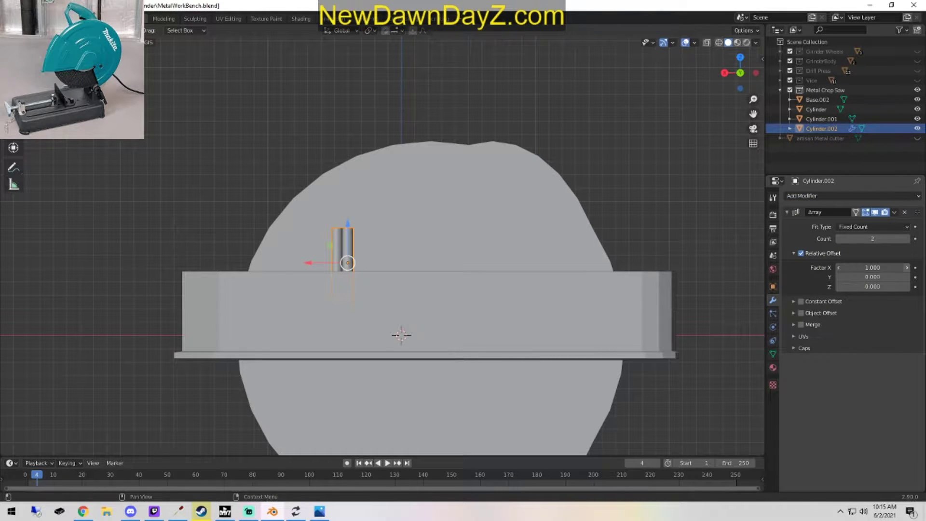
Set the pin array's relative X offset factor to 1.900 and its count to 4, and apply the modifier.
mouse_move(872, 267)
mouse_down()
mouse_move(898, 268)
mouse_move(863, 268)
mouse_move(883, 268)
mouse_move(871, 267)
mouse_up()
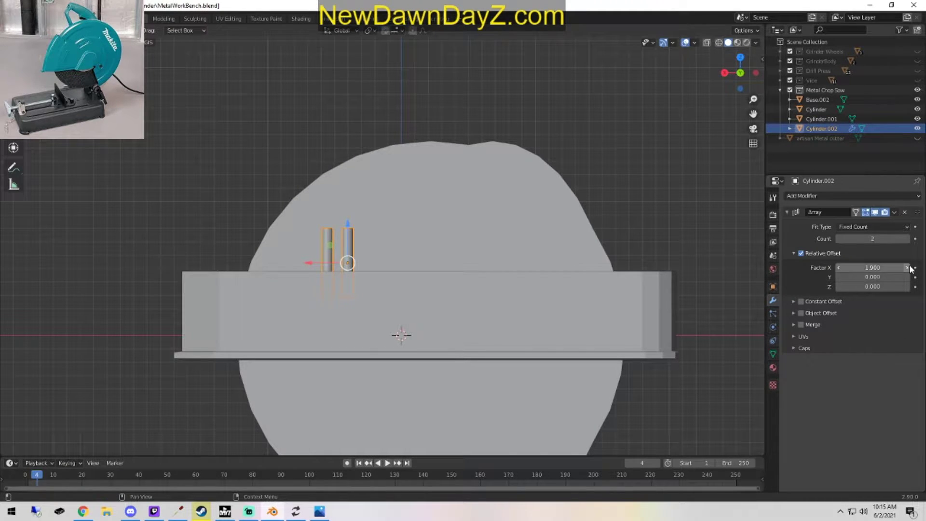
click(907, 239)
click(907, 239)
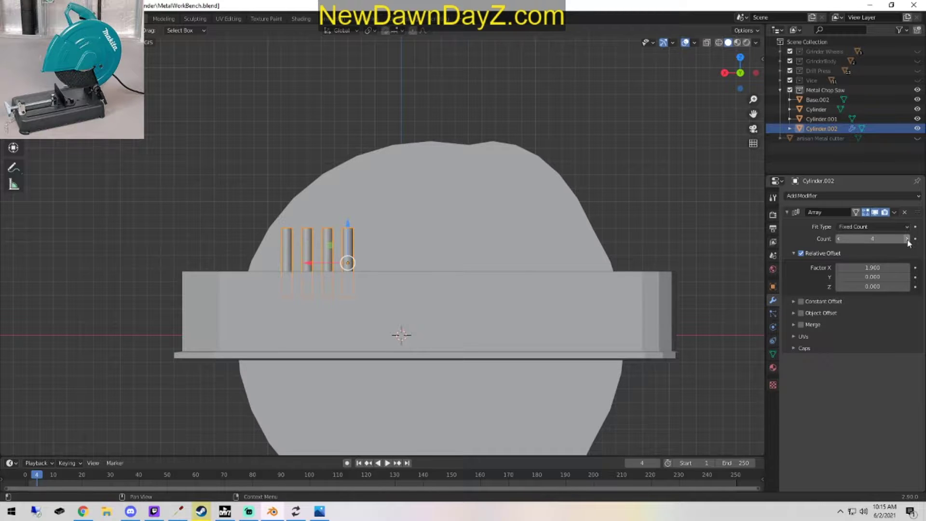
middle_drag(549, 323, 578, 407)
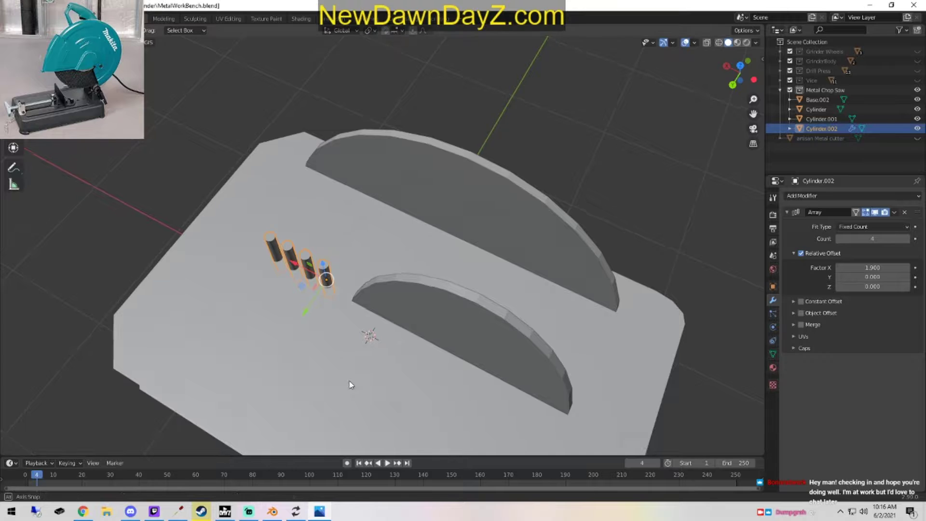
middle_drag(350, 384, 357, 333)
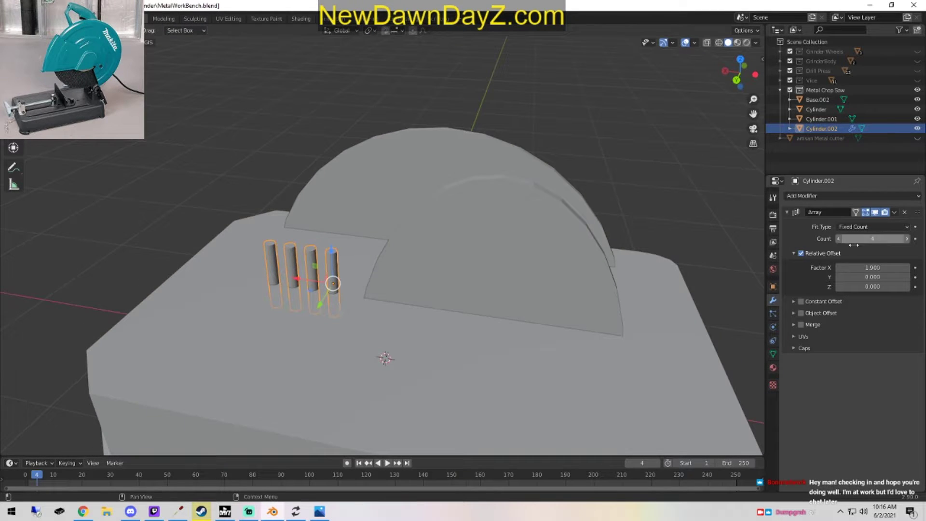
click(894, 212)
click(847, 224)
Select the disc pair together with the row of four pins and join them into one object.
middle_drag(579, 367, 289, 256)
shift+click(261, 250)
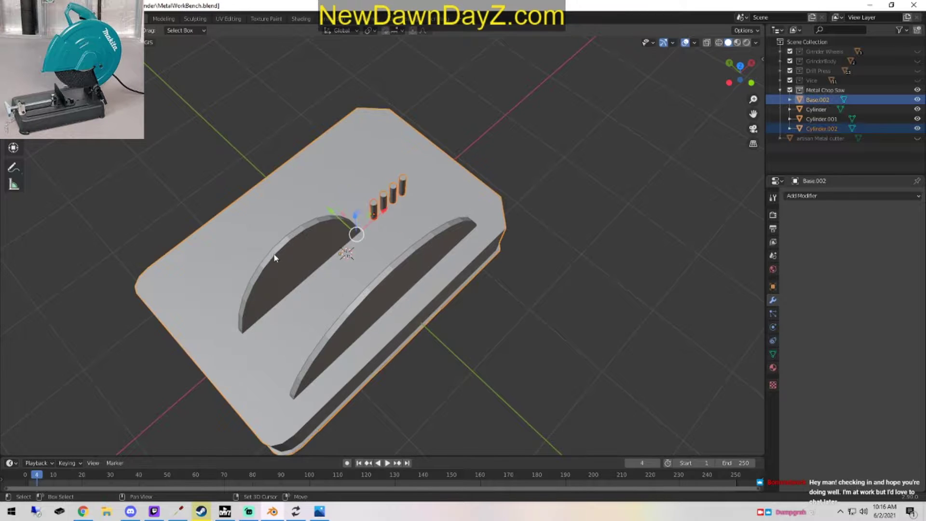
shift+click(298, 250)
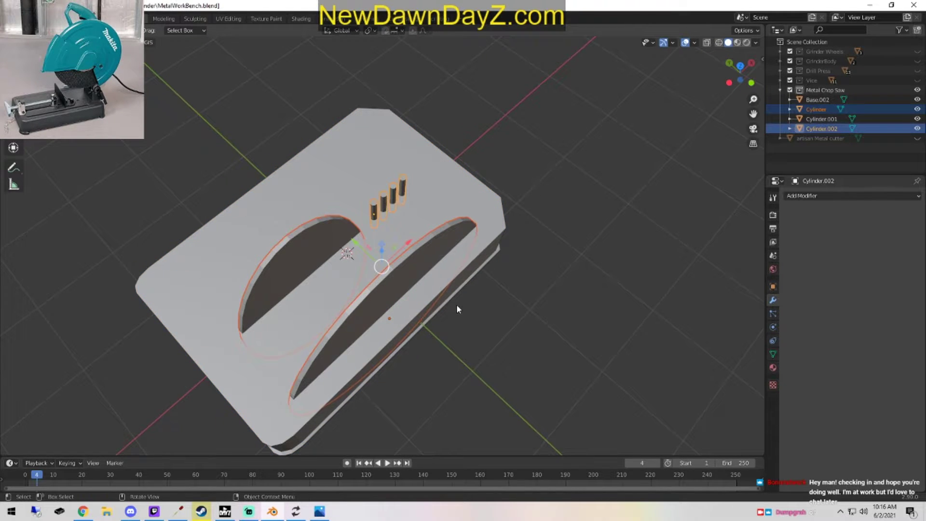
key(Delete)
middle_drag(468, 351, 452, 363)
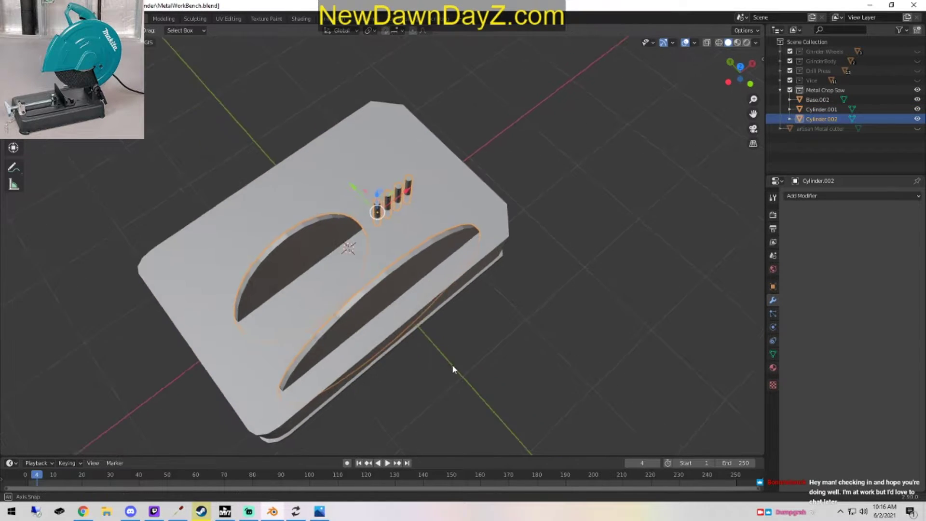
Set the origin of the joined disc and pin object to its geometry.
right_click(384, 273)
mouse_move(386, 305)
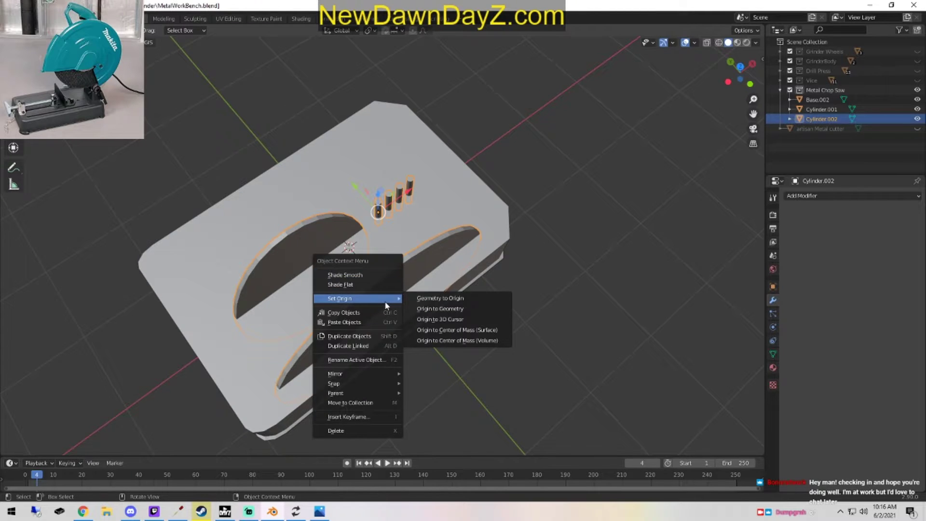
click(459, 309)
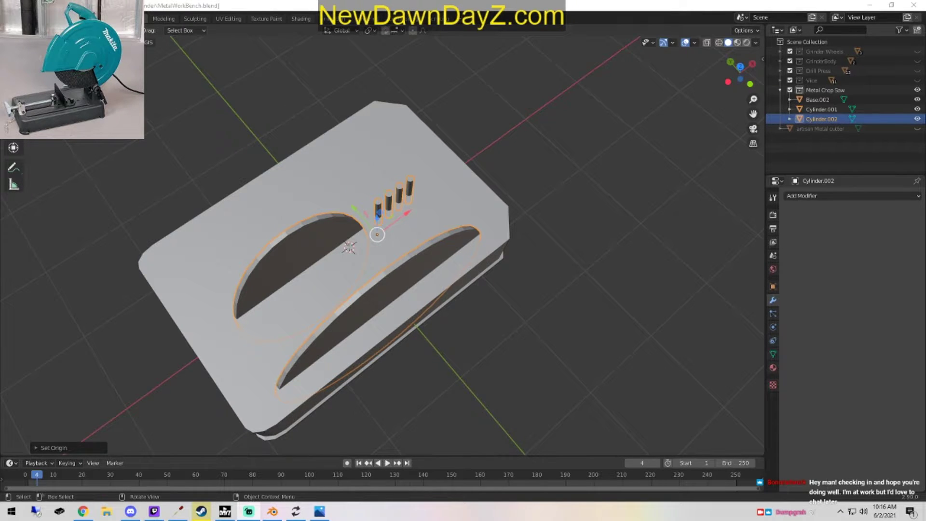
middle_drag(424, 381, 488, 354)
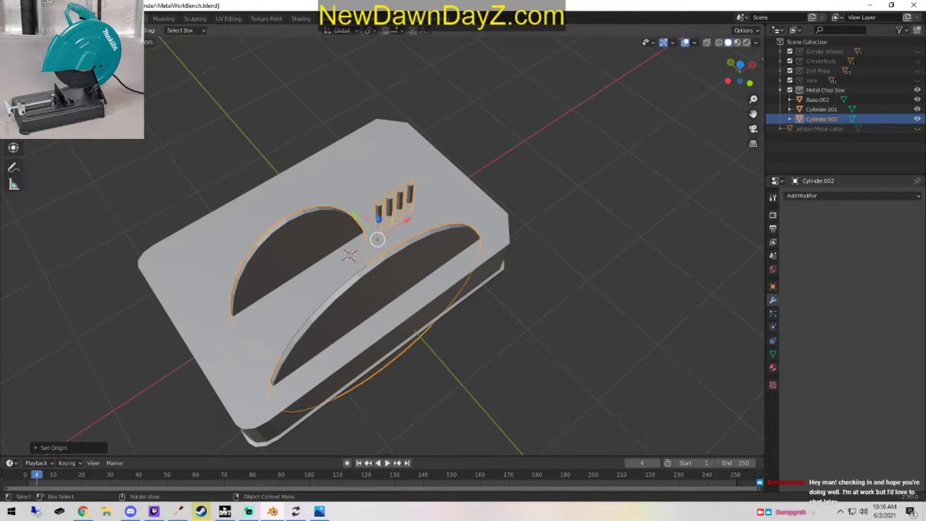
key(alt+Tab)
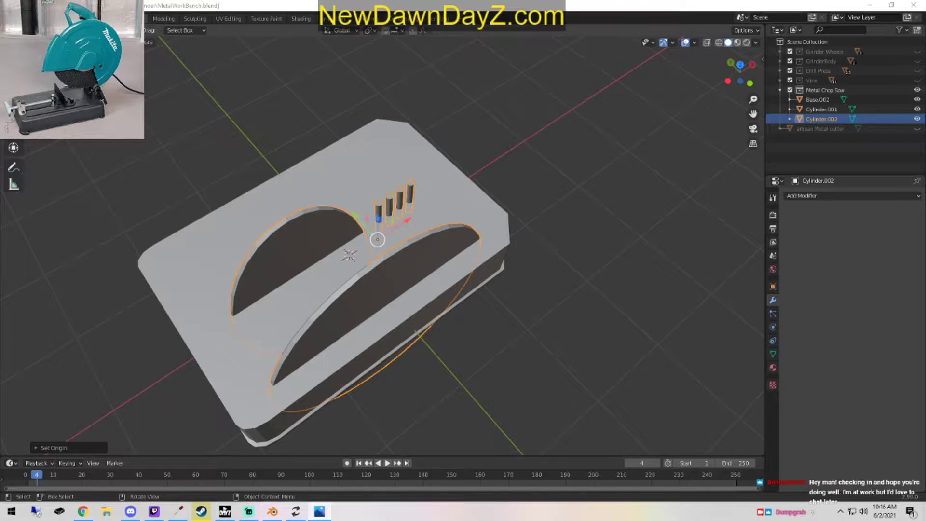
Select the base and open its mesh in Edit Mode.
middle_drag(349, 255, 487, 368)
scroll(496, 359, up, 2)
key(Tab)
key(Tab)
middle_drag(430, 339, 442, 337)
click(411, 305)
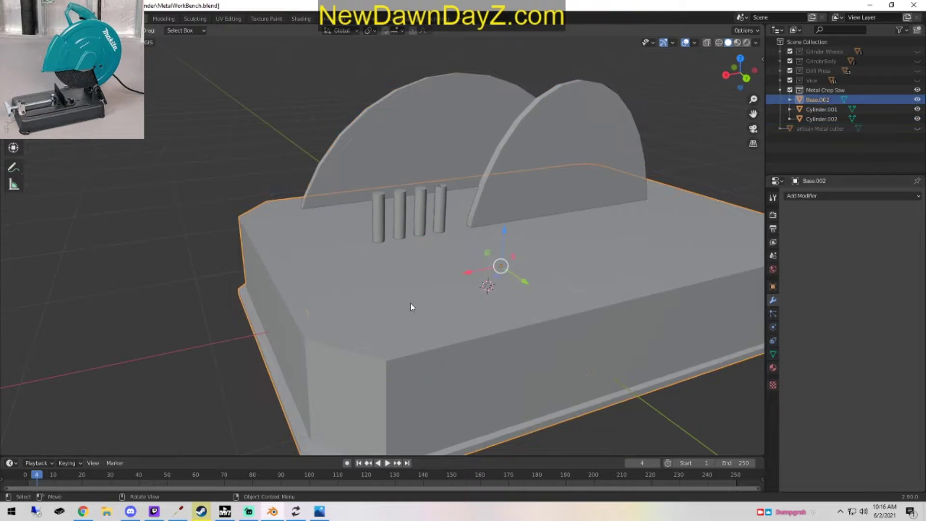
key(Tab)
middle_drag(410, 308, 401, 326)
scroll(401, 326, down, 2)
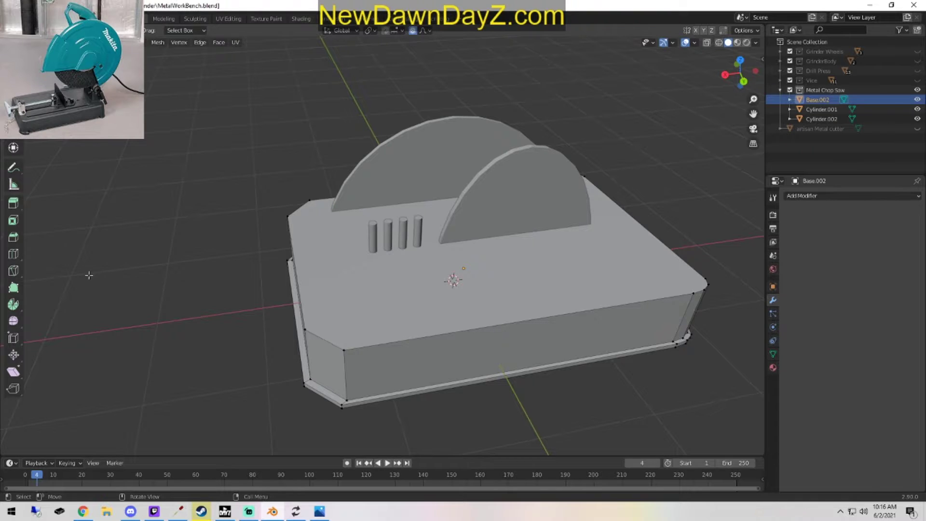
Connect the two outer vertices of the base's top face with a straight edge across its chamfered end.
click(13, 254)
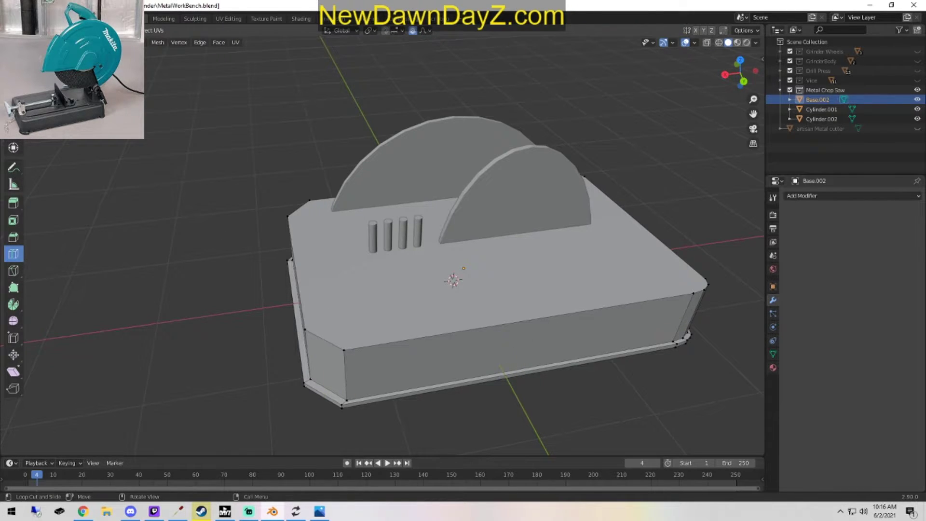
key(w)
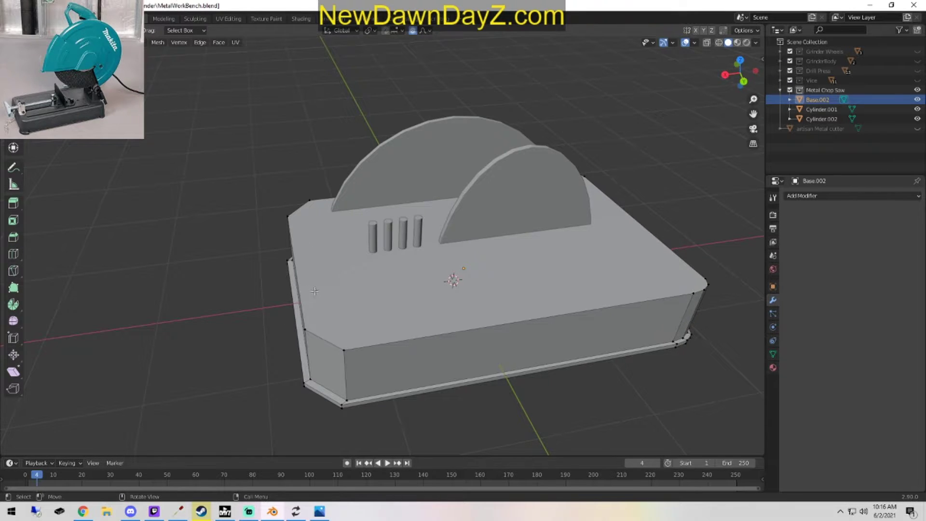
middle_drag(315, 291, 297, 212)
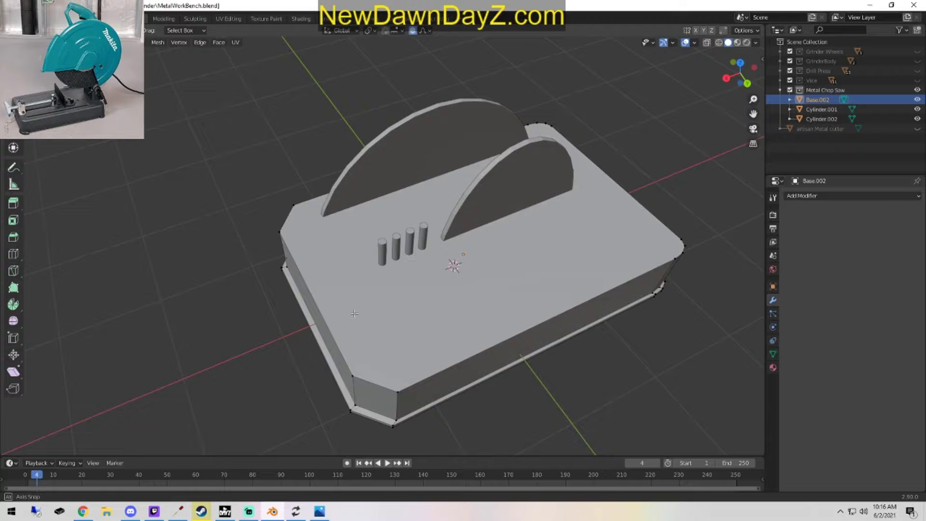
click(295, 209)
shift+click(400, 396)
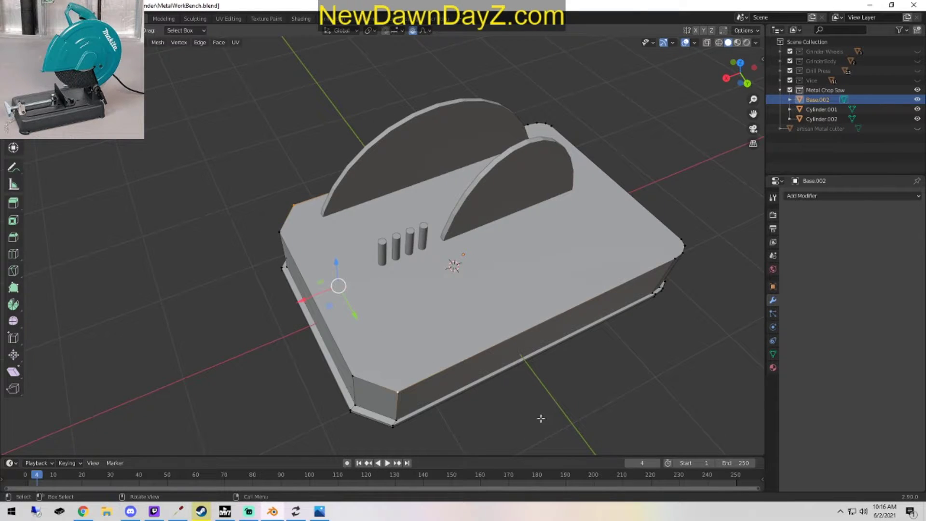
Subdivide the edge across the chamfered end of the base to add a midpoint vertex.
click(352, 374)
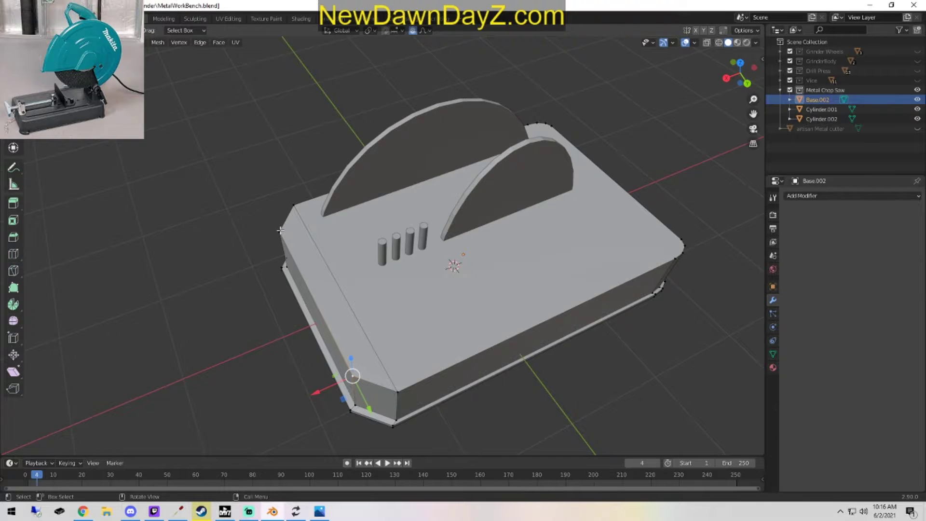
click(296, 209)
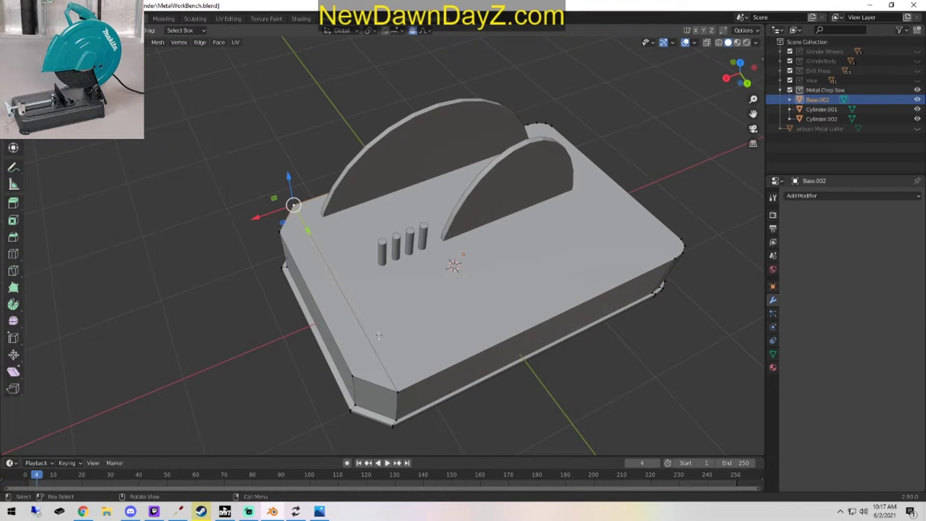
shift+click(399, 399)
right_click(377, 331)
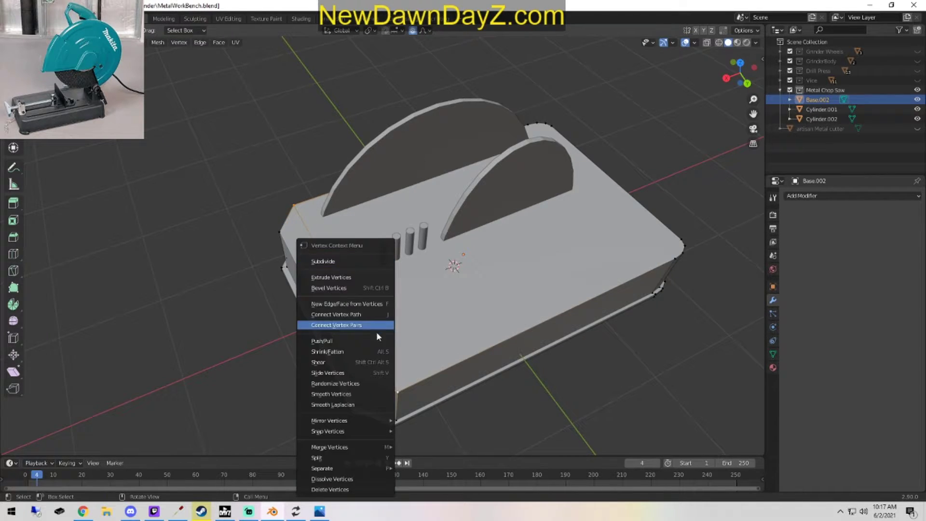
click(346, 261)
right_click(356, 297)
click(325, 262)
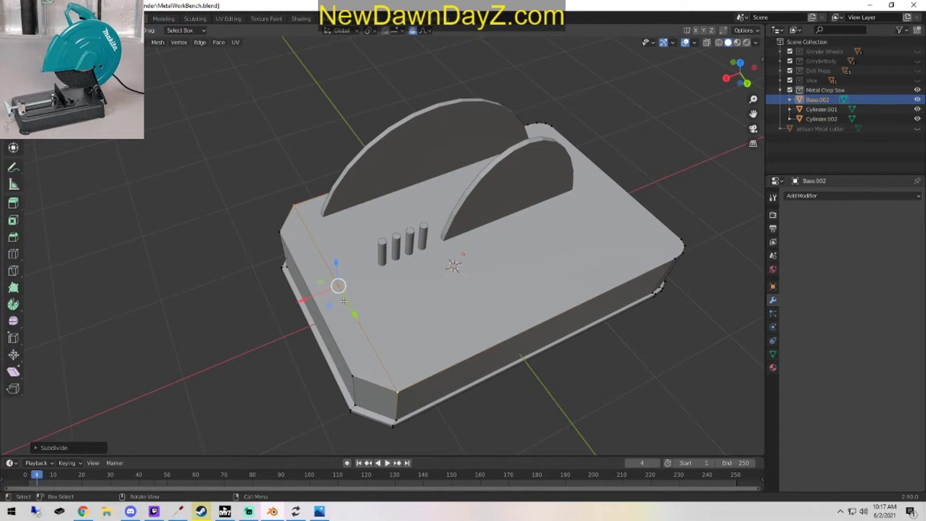
Try to move the midpoint vertex near one corner, subdivide the remaining segment and move its new vertex toward the other corner.
click(352, 312)
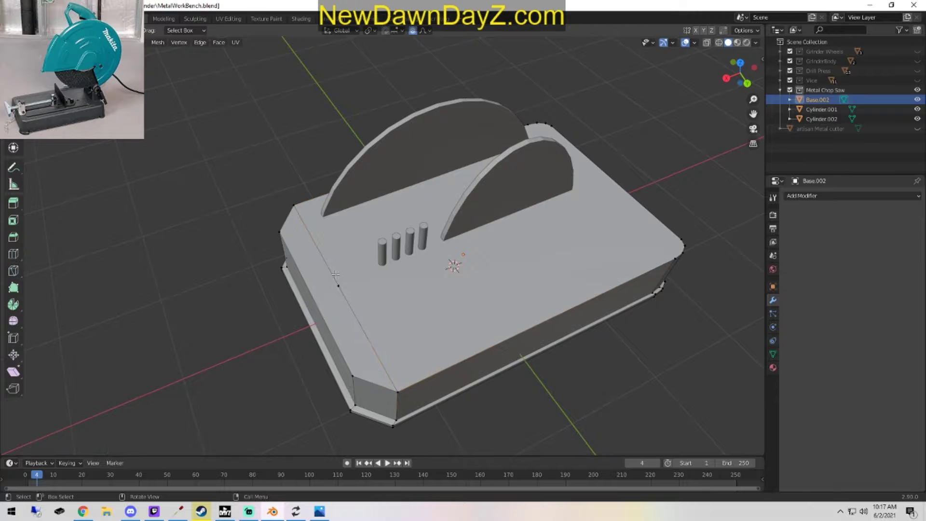
drag(356, 315, 314, 256)
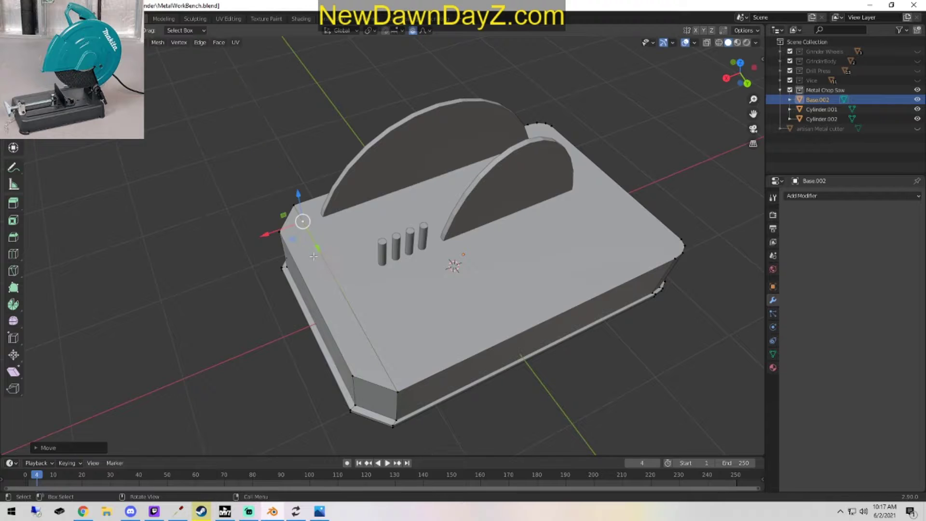
click(395, 393)
shift+click(302, 221)
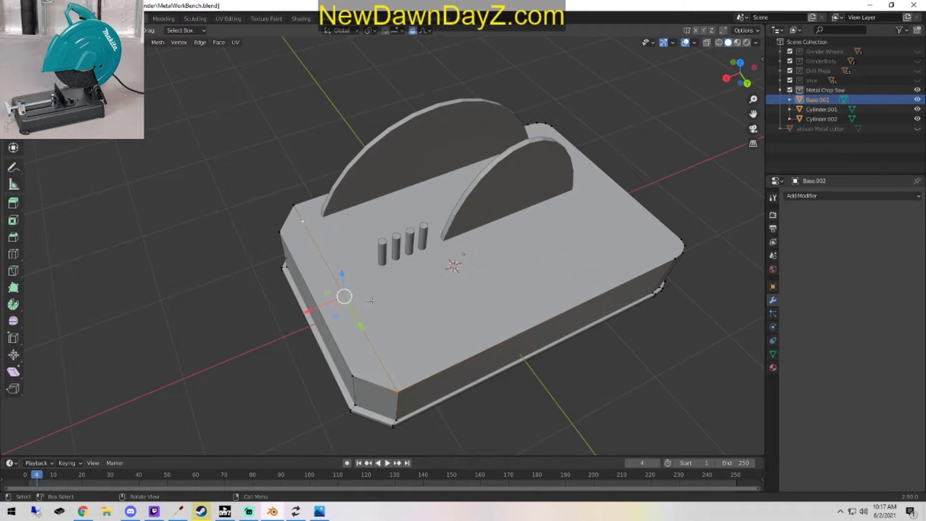
right_click(409, 328)
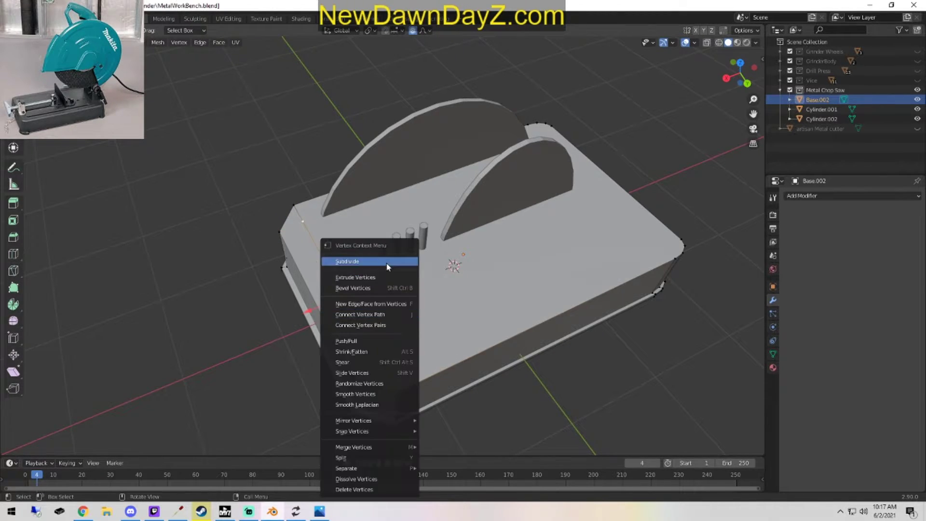
click(386, 262)
click(344, 297)
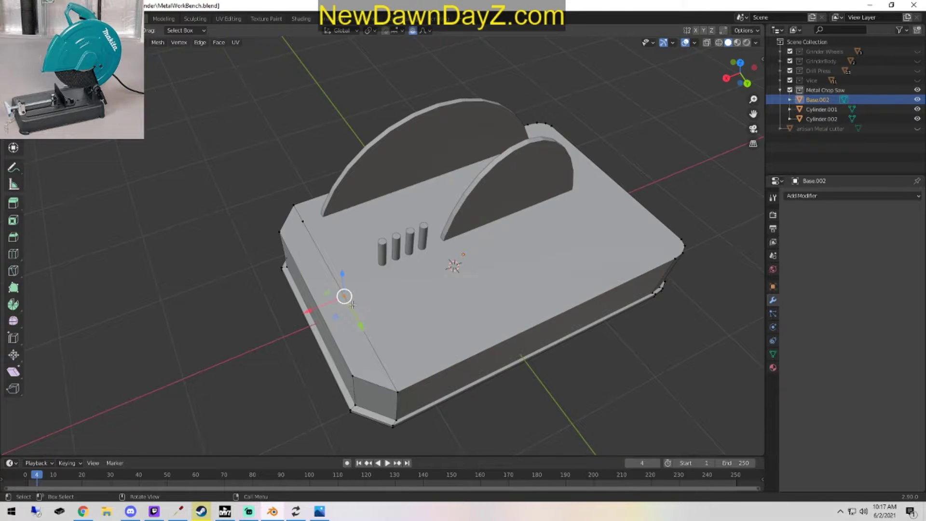
key(g)
click(387, 386)
Try to shift the second vertex along Y, and undo the changes back to the single unmoved midpoint vertex.
key(KP_1)
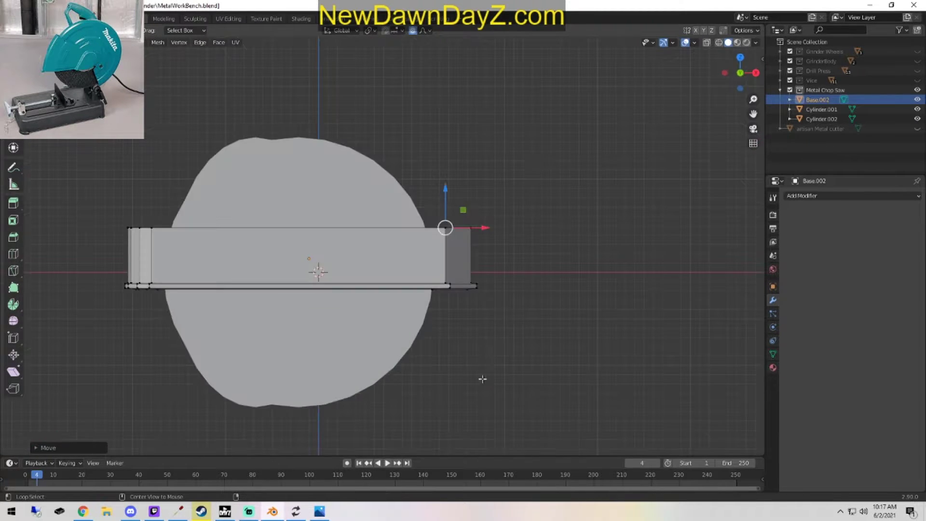
key(KP_7)
key(g)
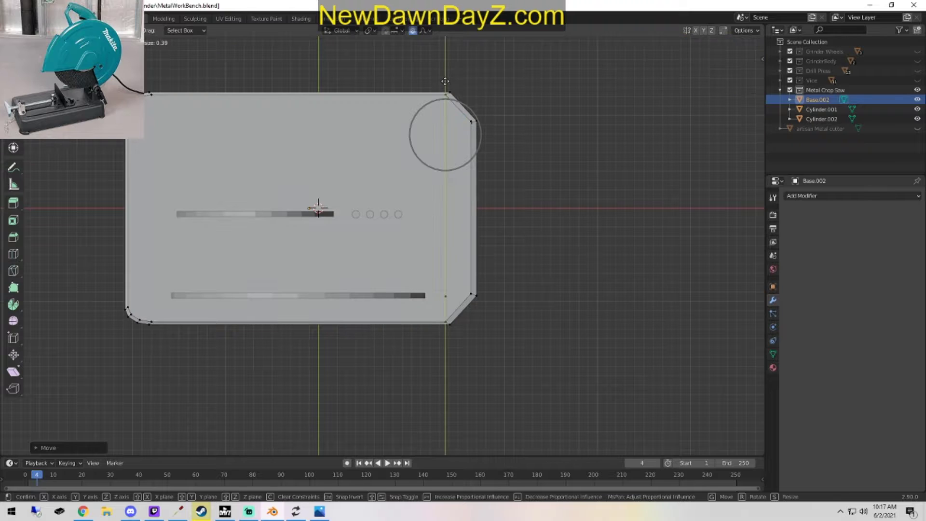
click(448, 54)
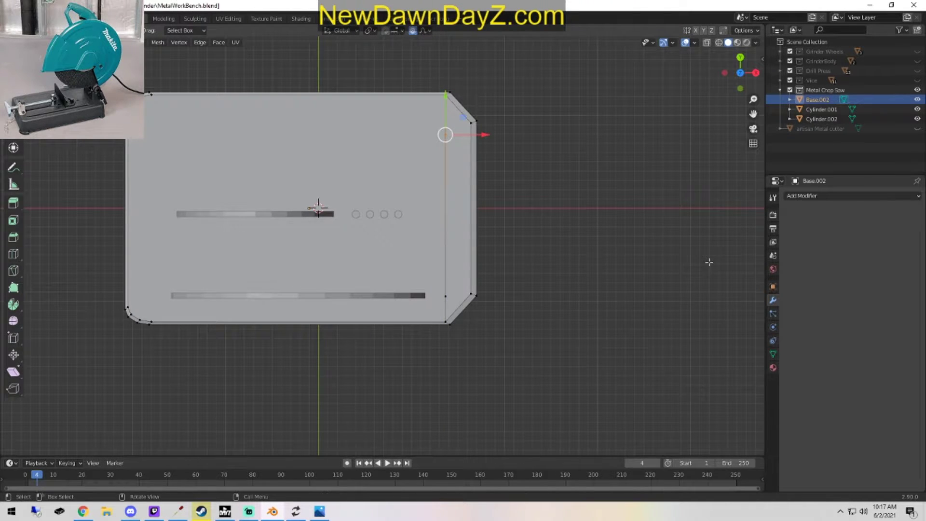
middle_drag(709, 262, 646, 414)
key(ctrl+z)
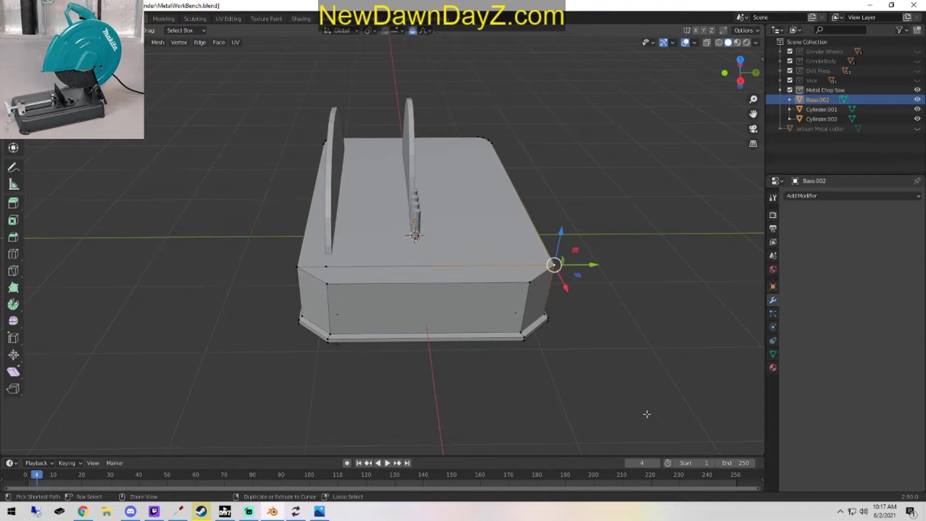
key(ctrl+z)
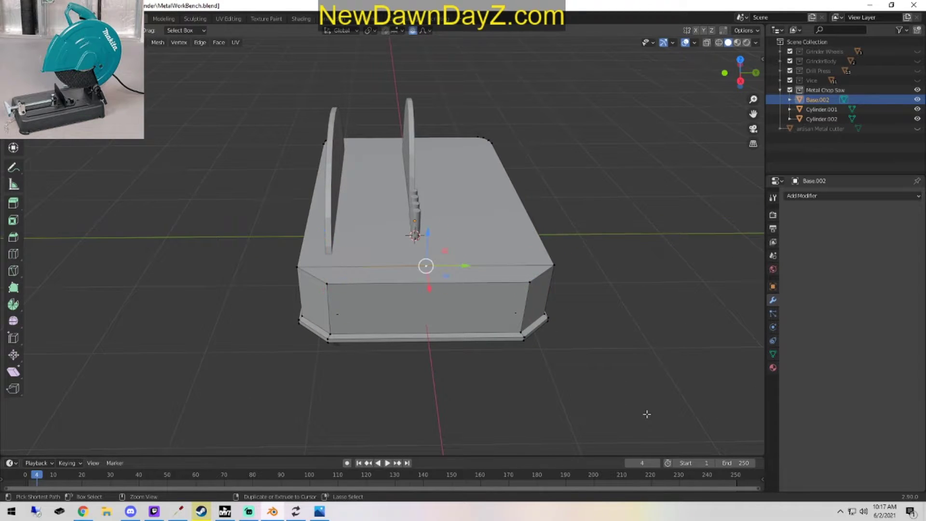
Turn off proportional editing and move the midpoint vertex along Y in line with the chamfer corner on the large disc's side.
click(414, 31)
drag(466, 266, 390, 277)
key(KP_7)
key(g)
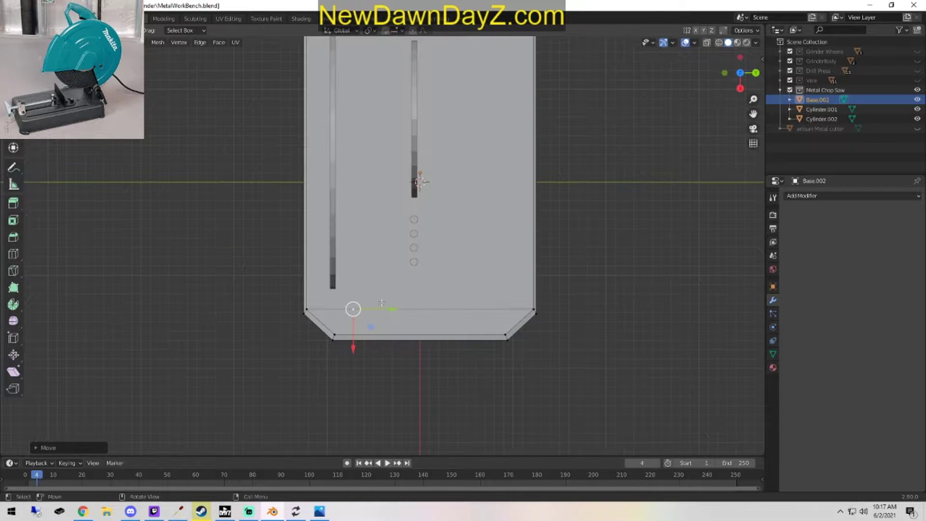
key(y)
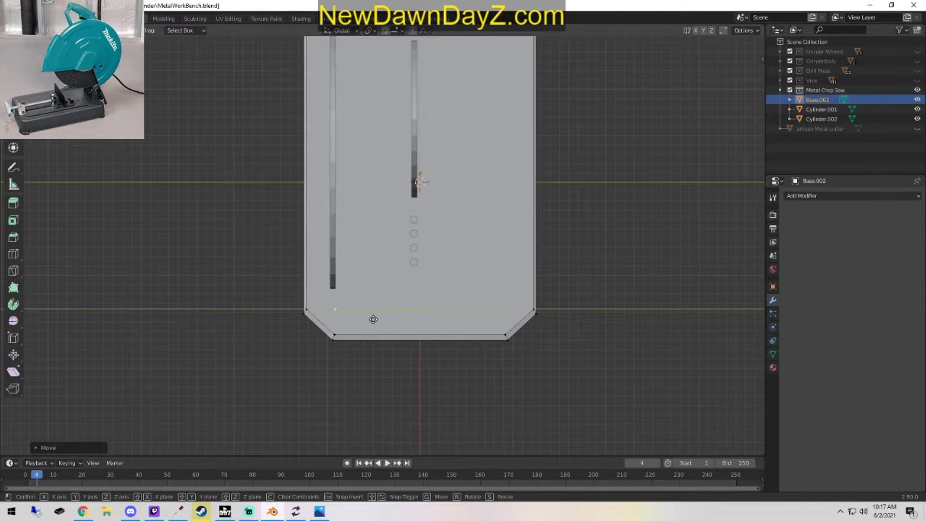
click(373, 319)
Connect the moved vertex to the adjacent chamfer corner with an edge and shift it slightly along Y to straighten that edge.
shift+click(334, 333)
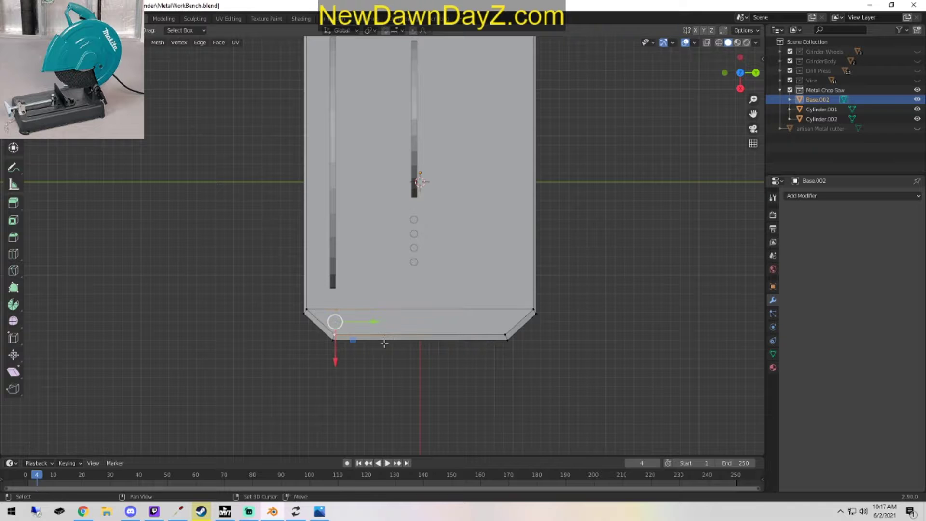
click(336, 309)
scroll(343, 404, down, 4)
scroll(343, 404, up, 12)
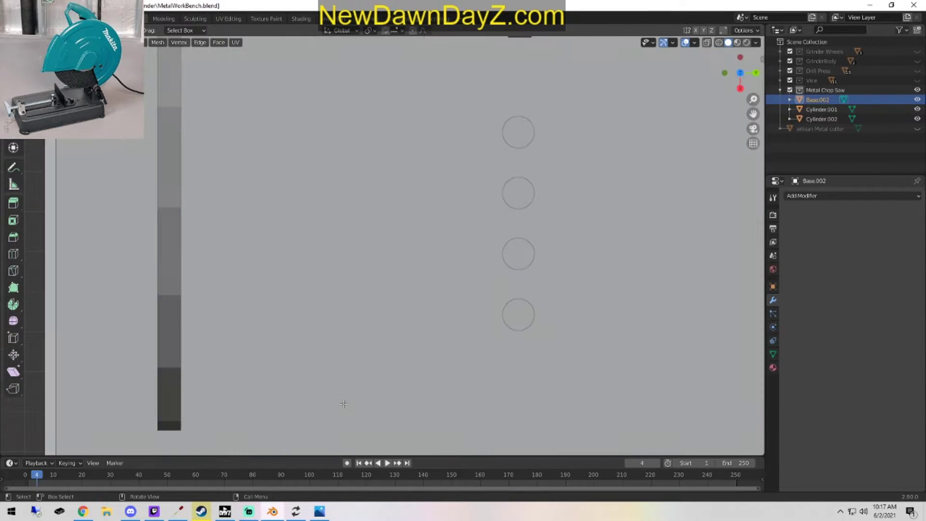
alt+middle_drag(343, 403, 362, 344)
alt+middle_drag(350, 246, 347, 362)
scroll(349, 360, down, 8)
shift+middle_drag(362, 321, 443, 231)
scroll(421, 328, up, 9)
shift+middle_drag(424, 311, 360, 217)
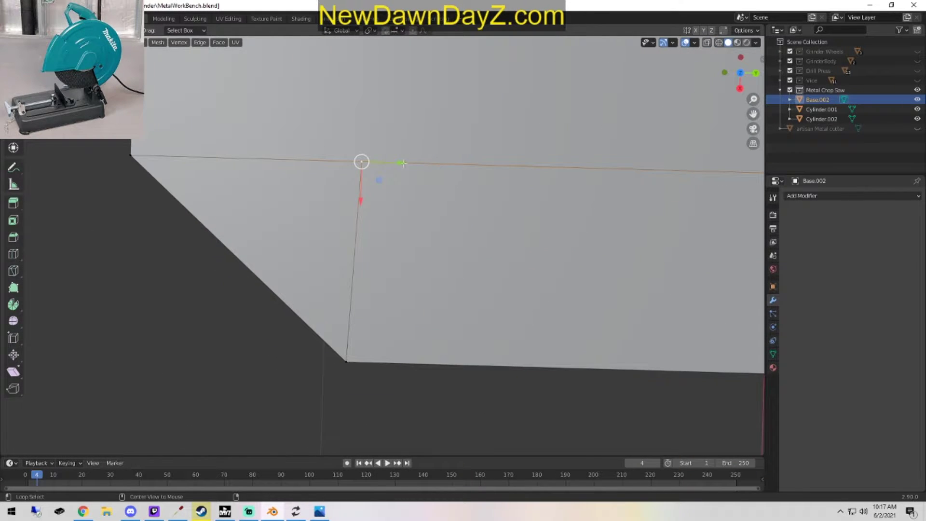
key(g)
key(y)
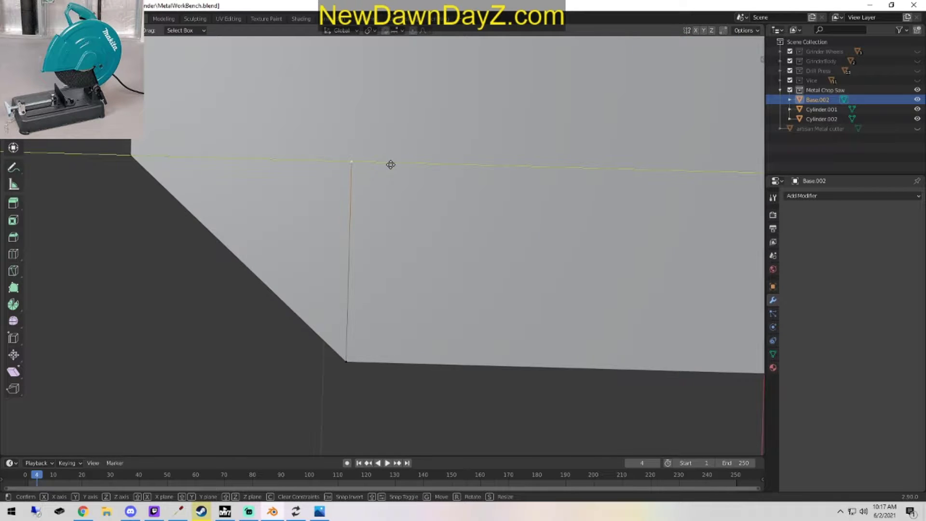
click(390, 164)
Subdivide the remaining segment of the cross edge and move its new vertex along Y toward the opposite chamfer corner.
scroll(488, 313, down, 5)
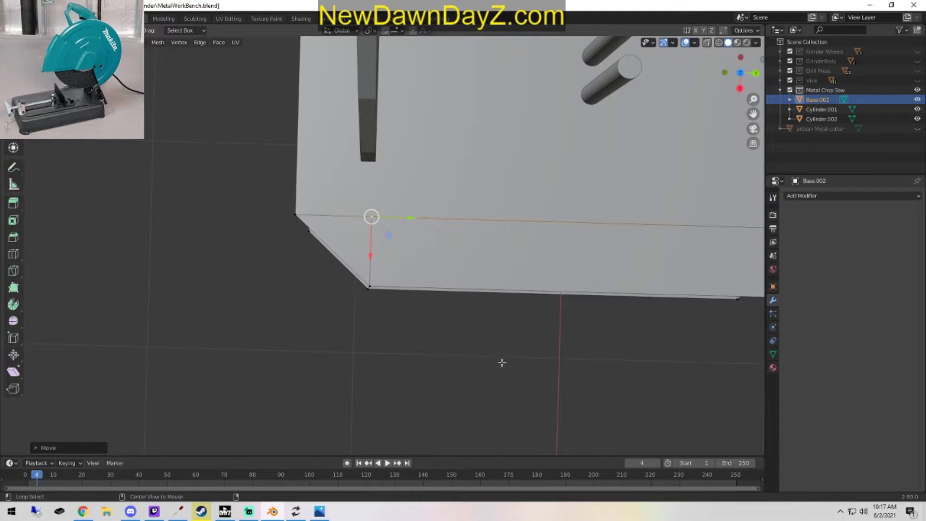
scroll(502, 363, down, 2)
shift+middle_drag(522, 349, 336, 346)
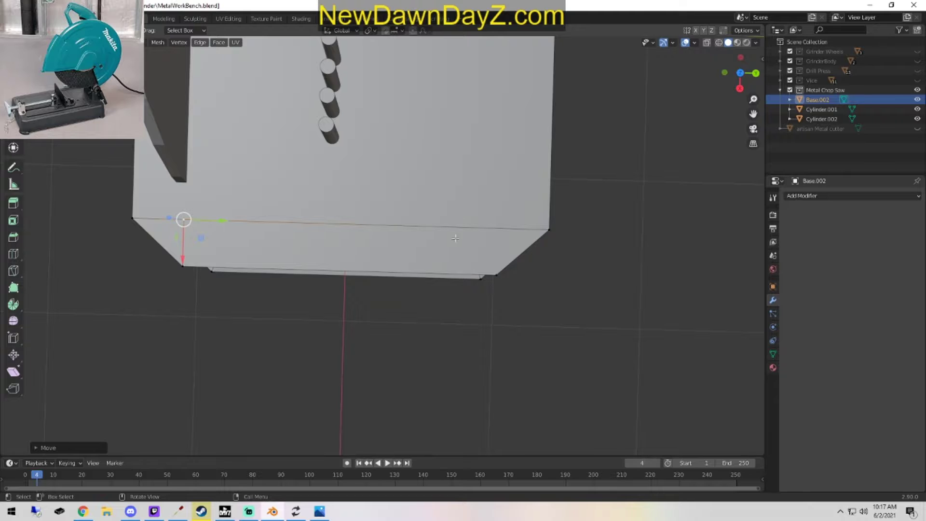
shift+click(554, 233)
right_click(362, 219)
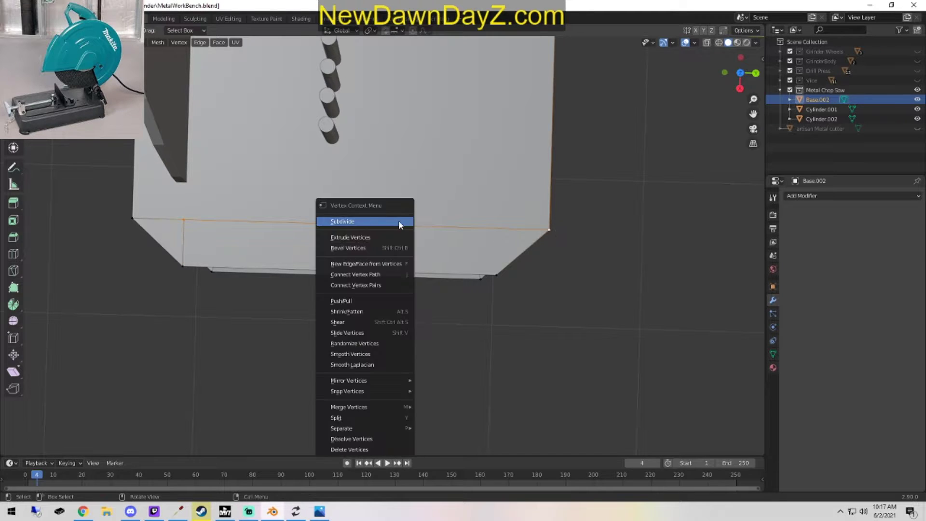
click(366, 221)
key(g)
key(y)
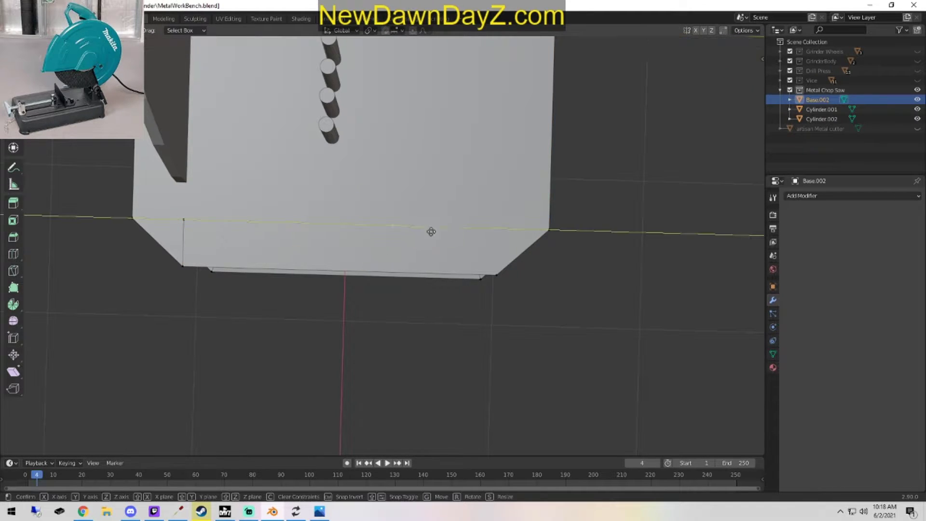
click(637, 336)
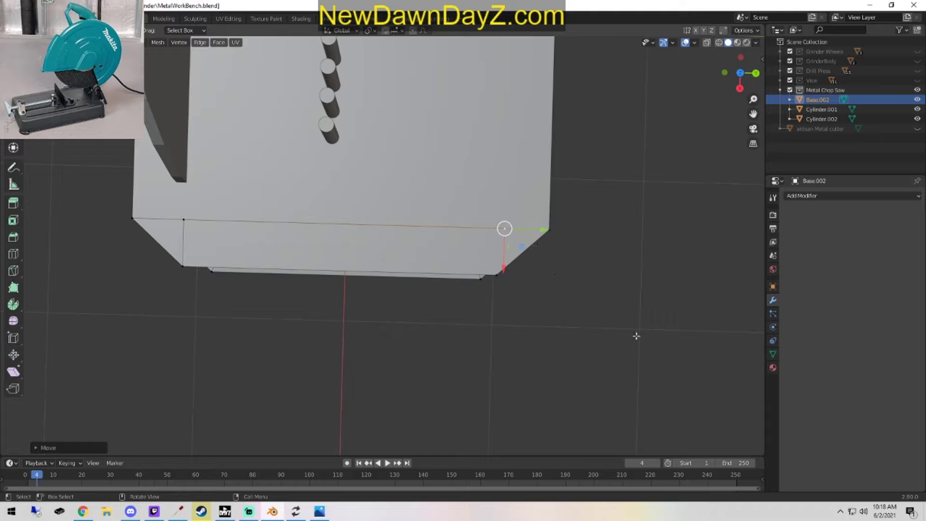
Connect the new vertex to the opposite chamfer corner with an edge and move it along Y until that edge runs straight.
shift+click(498, 275)
key(ctrl+z)
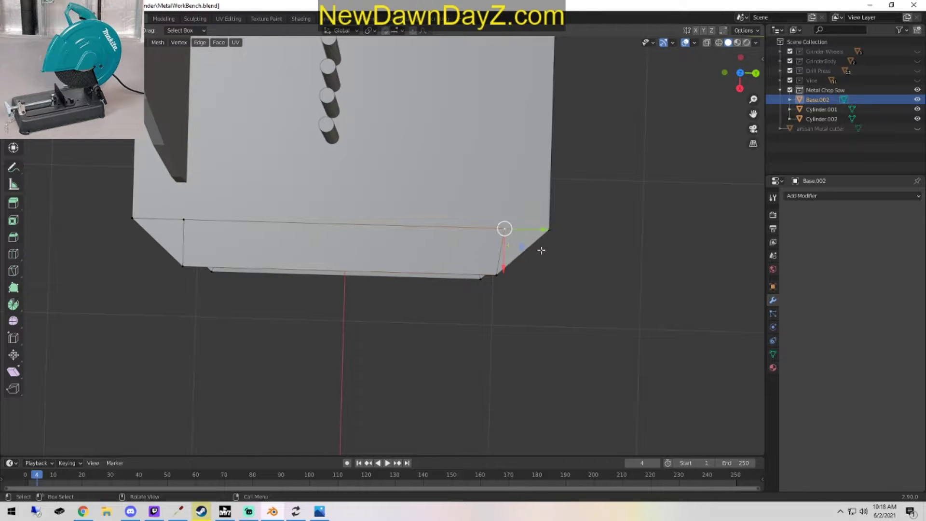
alt+middle_drag(603, 291, 368, 338)
scroll(277, 333, up, 5)
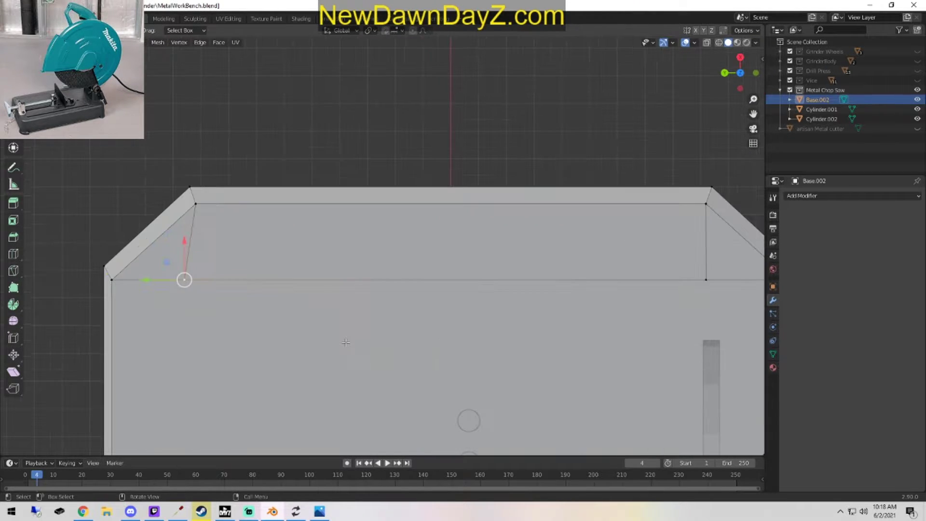
shift+middle_drag(277, 334, 431, 307)
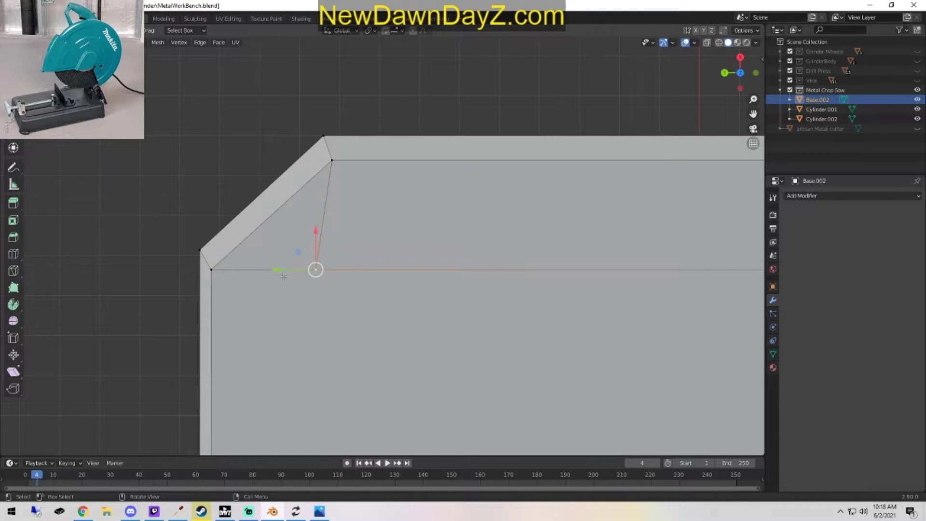
drag(284, 269, 295, 277)
scroll(471, 318, down, 6)
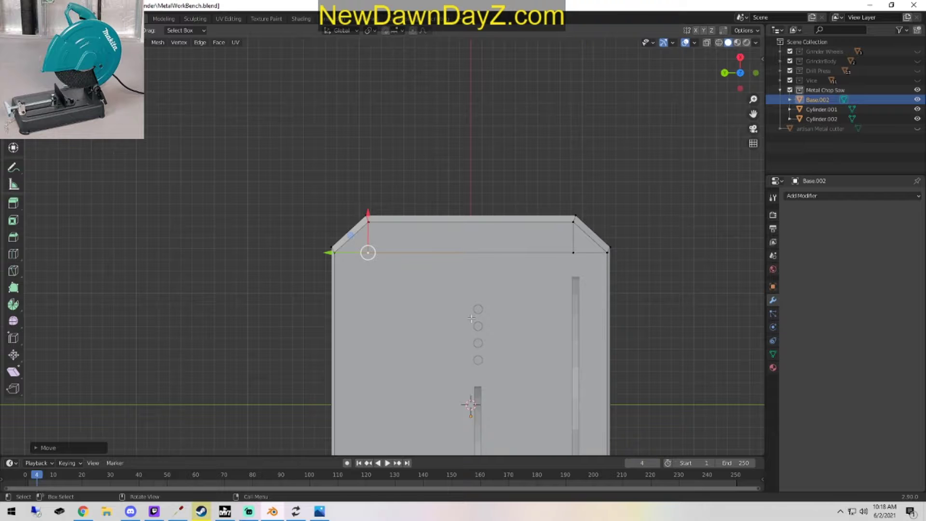
Select the long strip face between the two chamfer corners on the base's top and try extruding it upward.
middle_drag(472, 346, 368, 254)
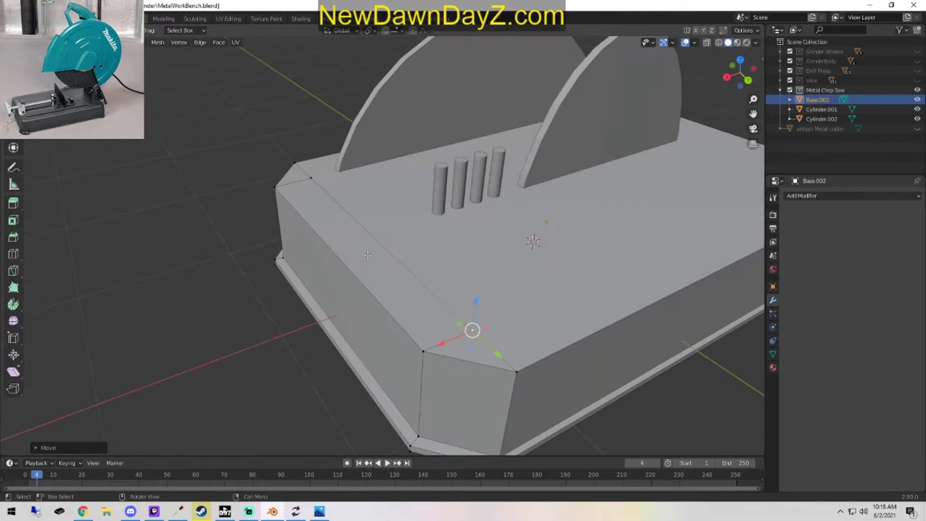
key(Tab)
key(Tab)
key(alt+a)
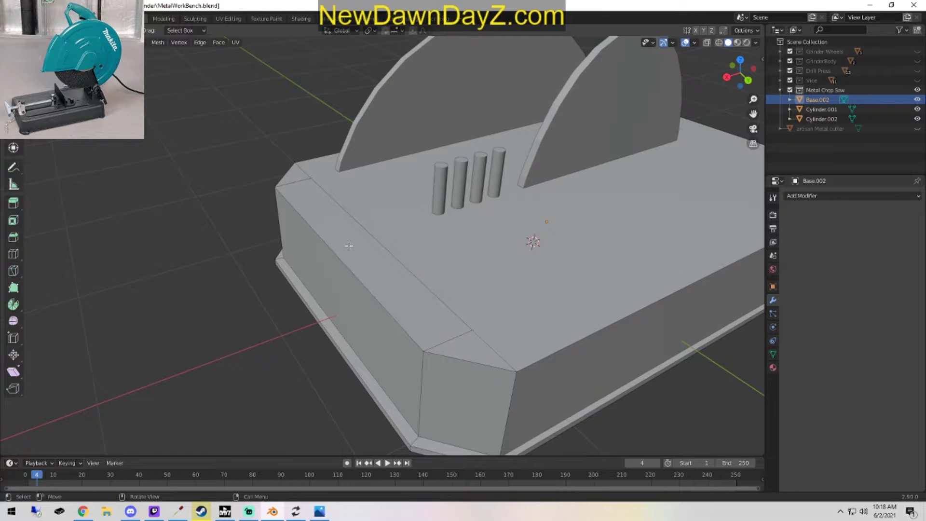
click(348, 246)
middle_drag(348, 246, 443, 321)
key(e)
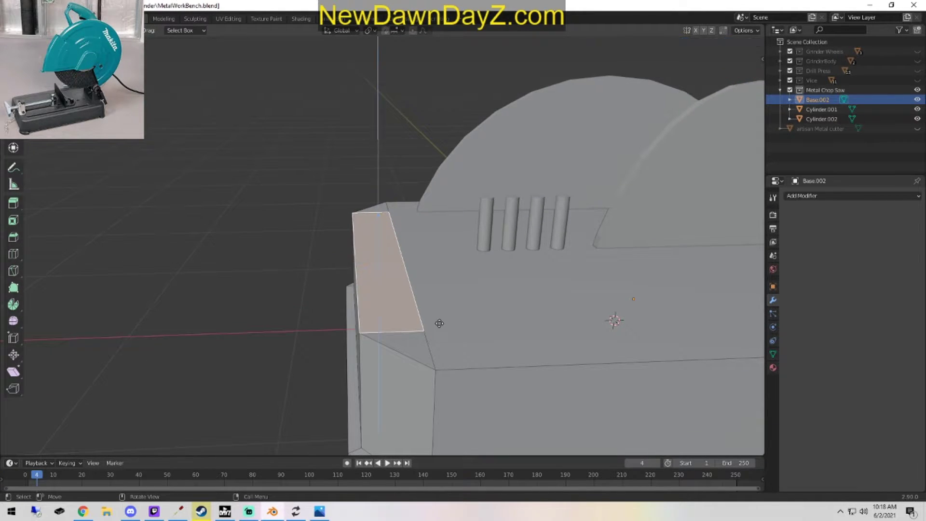
click(436, 320)
middle_drag(436, 320, 482, 329)
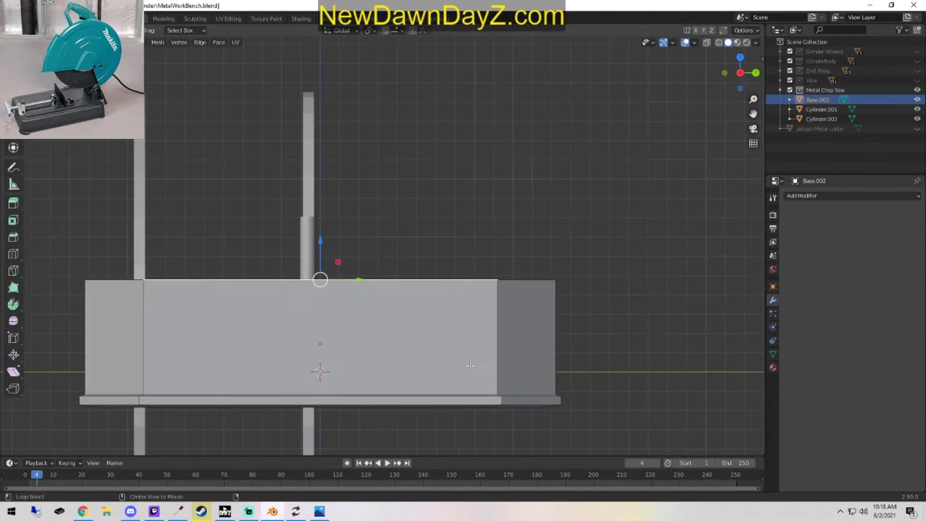
Extrude the strip face slightly upward, lower it nearly flush with the base's top, and extrude it once more.
key(e)
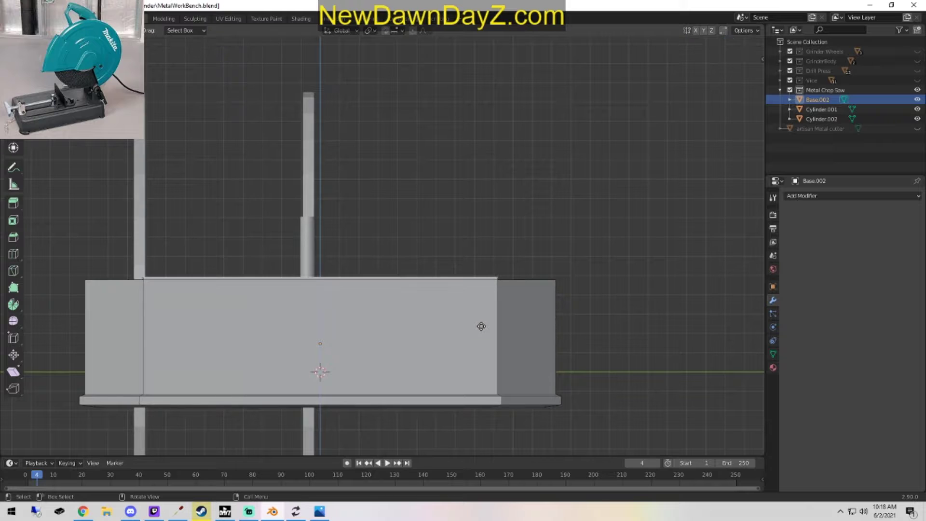
click(482, 328)
middle_drag(550, 340, 466, 350)
drag(349, 275, 344, 281)
middle_drag(434, 331, 532, 342)
key(e)
click(534, 343)
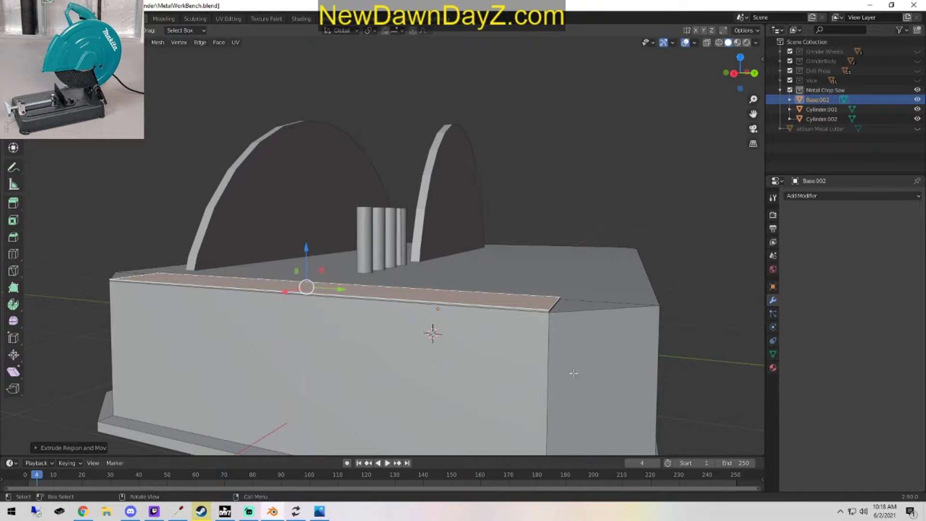
Try to scale the strip face uniformly toward its center, and undo the scaling.
alt+middle_drag(473, 319, 312, 265)
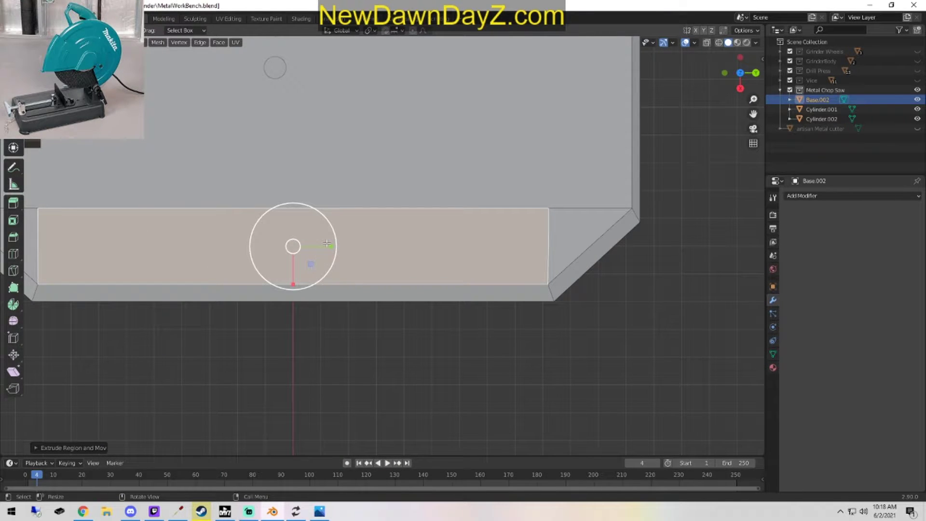
key(s)
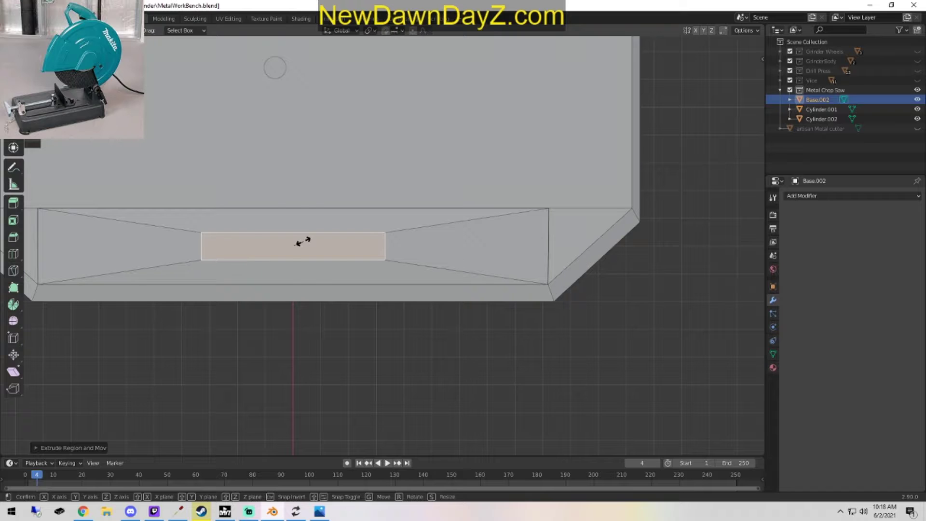
click(304, 242)
key(ctrl+z)
Scale the strip face along Y to about a third of its length and move it along Y toward the large disc's side.
key(s)
key(y)
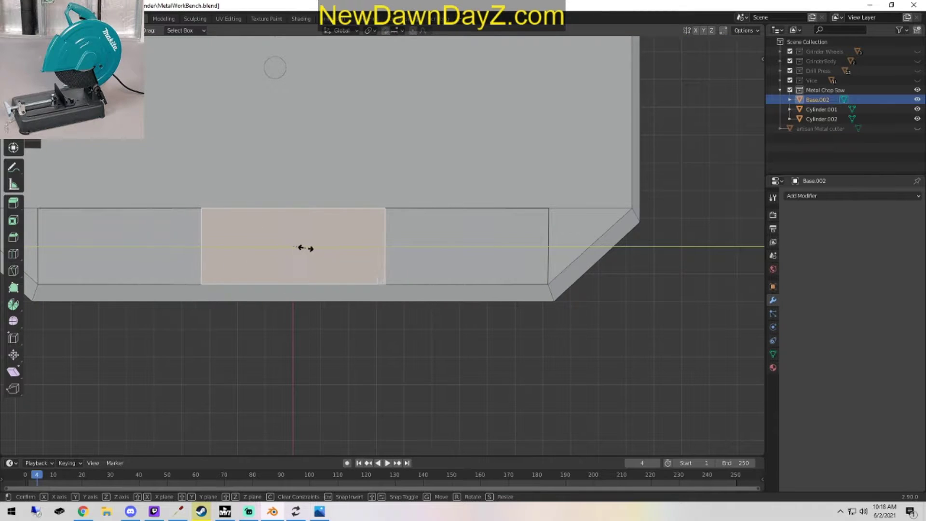
click(304, 248)
middle_drag(303, 248, 143, 175)
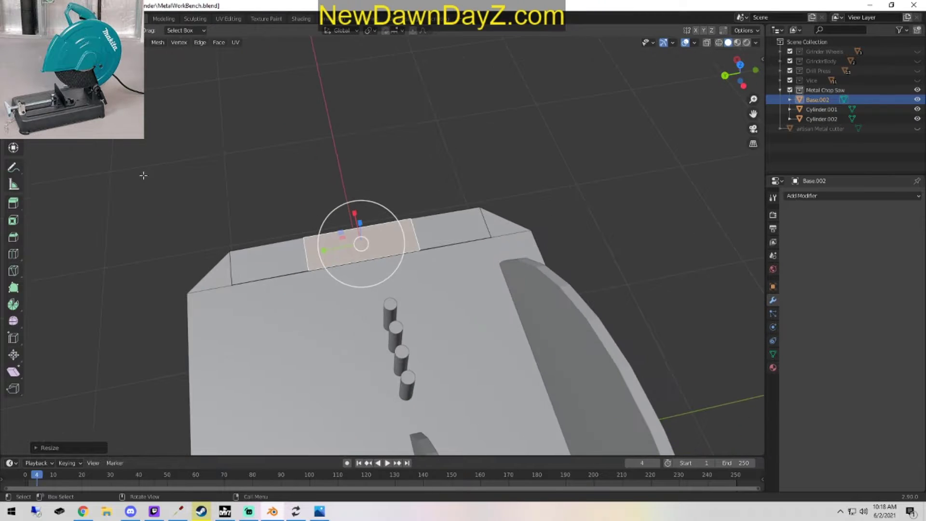
click(14, 97)
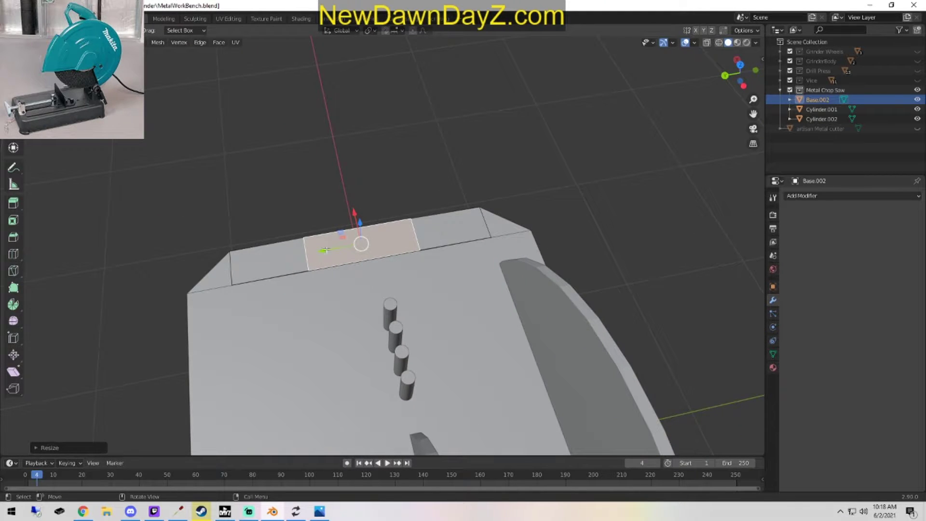
drag(326, 250, 371, 245)
middle_drag(497, 320, 470, 322)
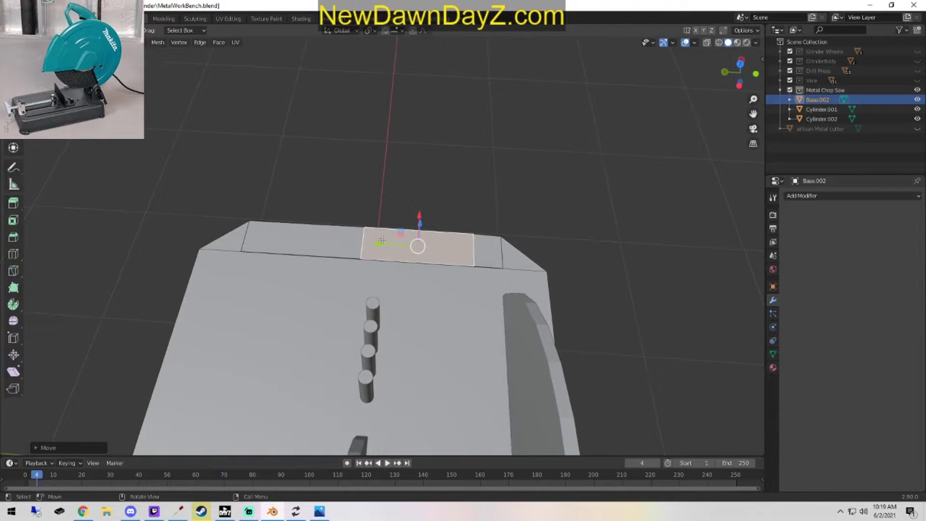
Extrude the shortened face straight up to form a rectangular block on the end of the base.
middle_drag(382, 240, 508, 253)
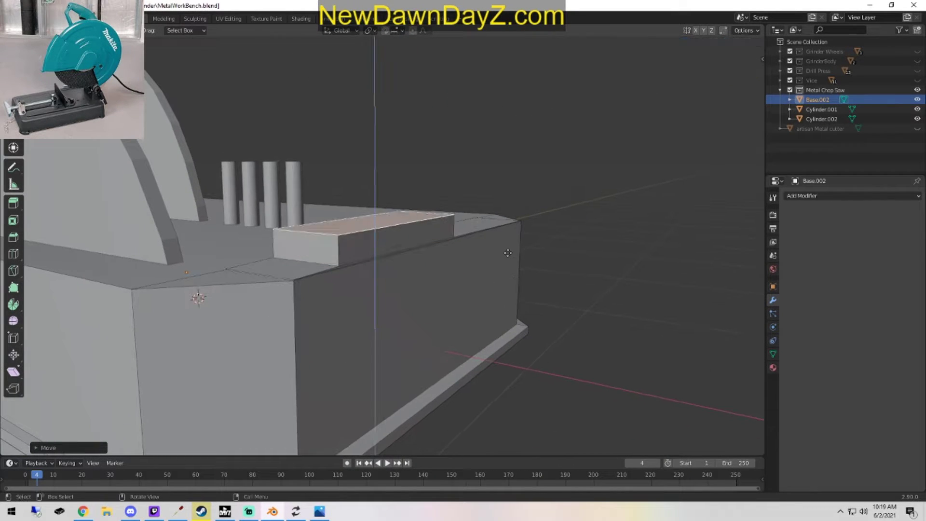
key(e)
click(521, 165)
middle_drag(523, 183, 405, 292)
key(e)
right_click(412, 304)
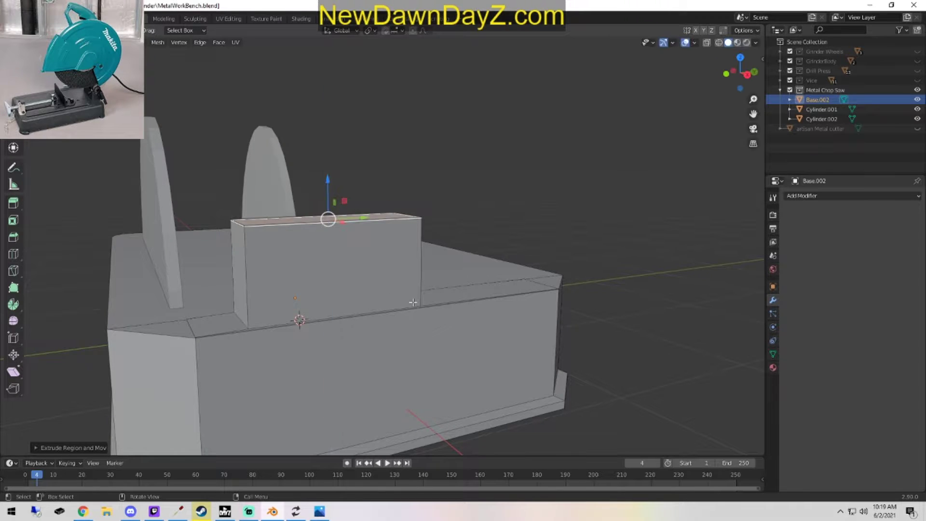
key(ctrl+z)
Move the block's top face along Z to adjust the block's height.
drag(328, 184, 327, 168)
scroll(521, 265, down, 4)
middle_drag(479, 308, 562, 308)
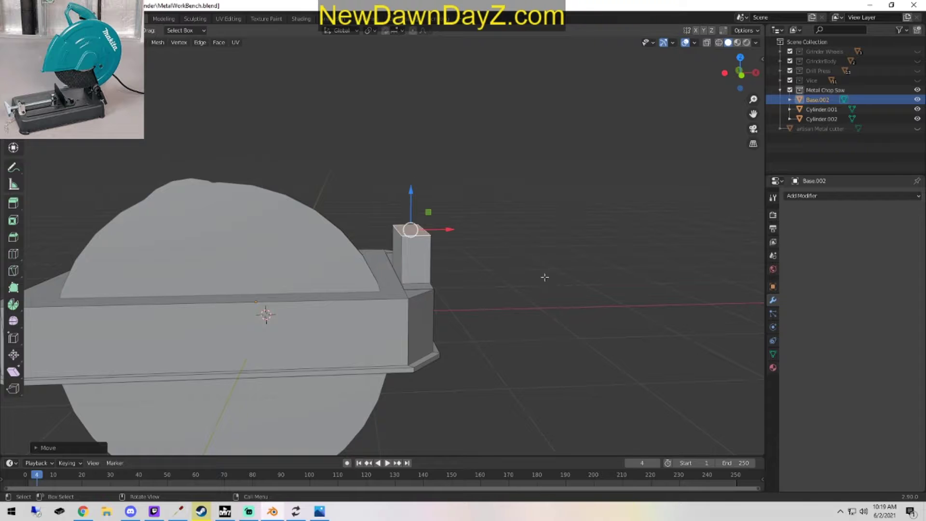
middle_drag(544, 278, 538, 265)
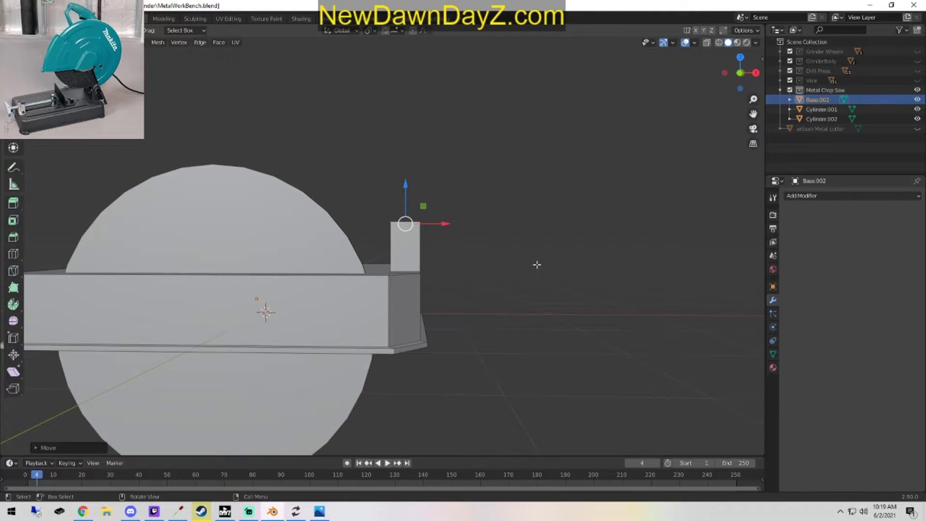
drag(401, 193, 401, 195)
Add a horizontal loop cut around the block and slide it to just below the top face.
middle_drag(507, 292, 533, 388)
click(451, 337)
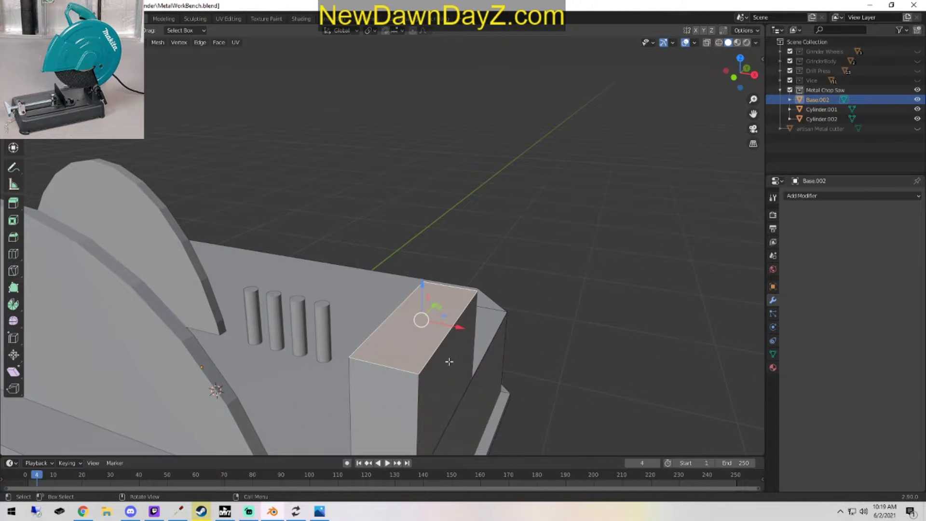
click(15, 253)
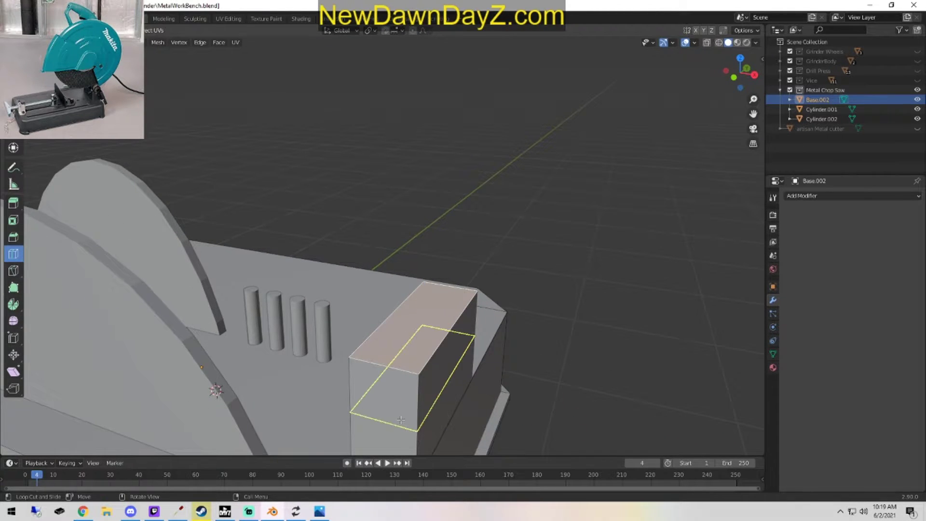
drag(401, 419, 409, 380)
key(ctrl+z)
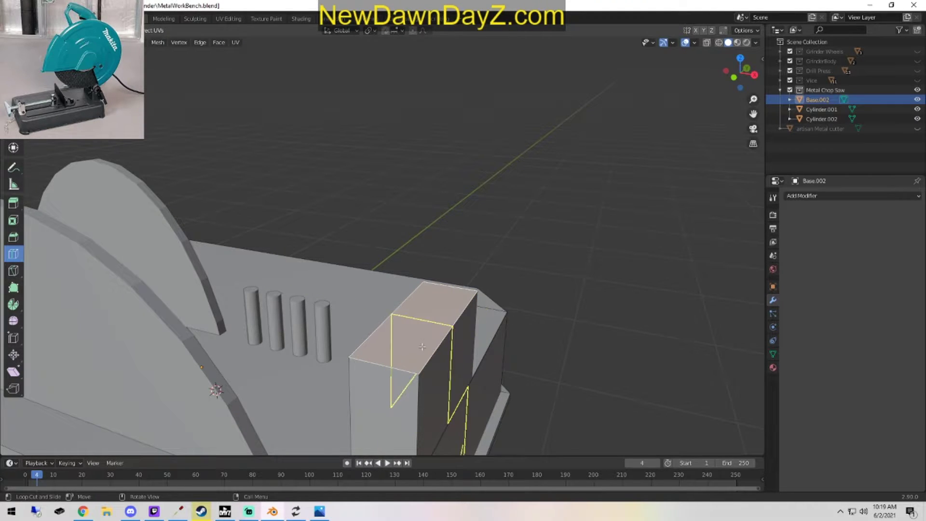
drag(404, 395, 403, 346)
click(14, 97)
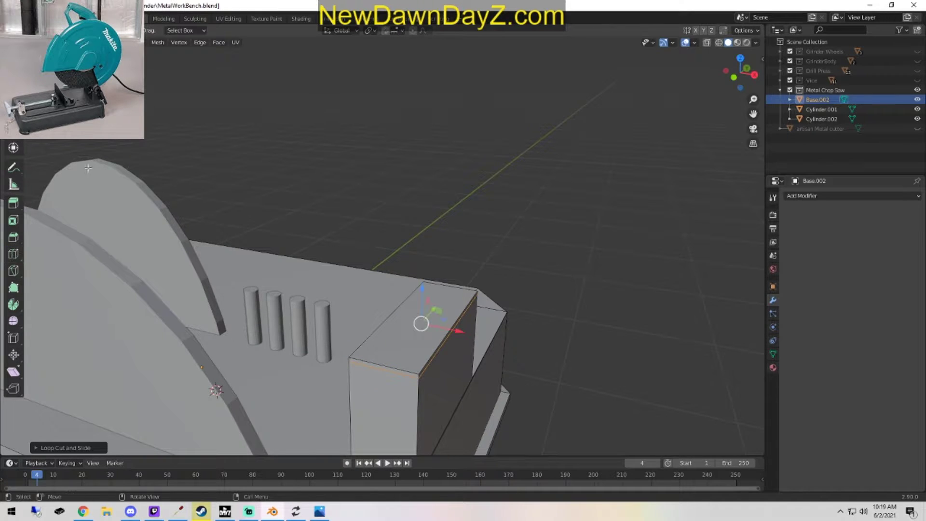
Select the edges around the block's top face and scale them slightly inward to form a narrow sloped rim.
alt+click(394, 371)
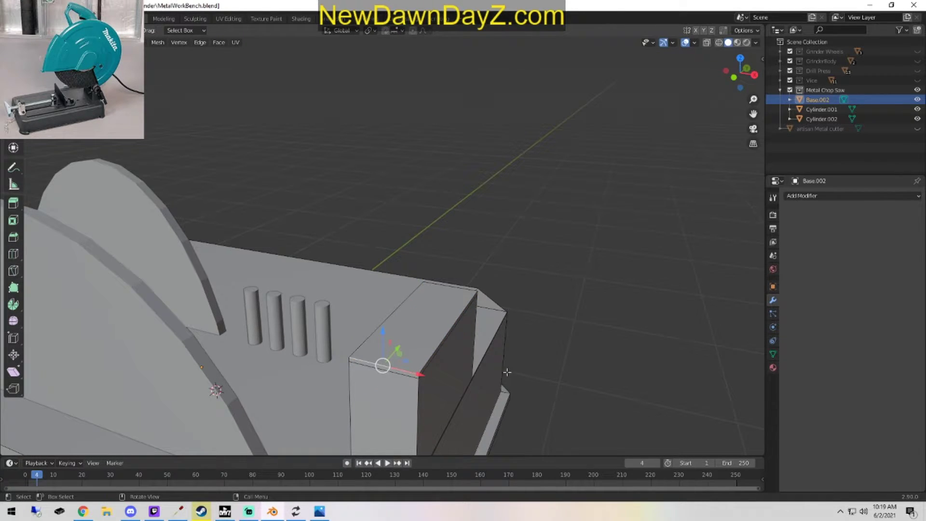
alt+click(436, 354)
shift+click(379, 334)
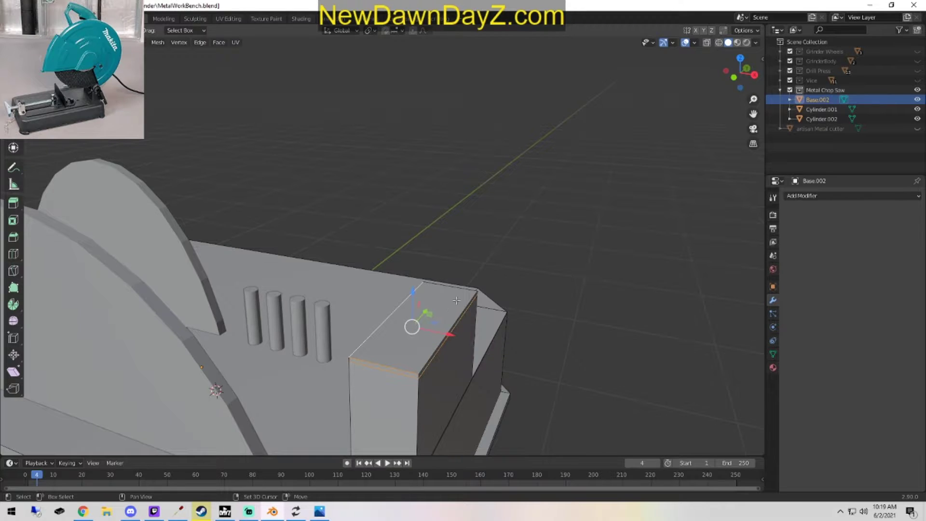
shift+click(457, 286)
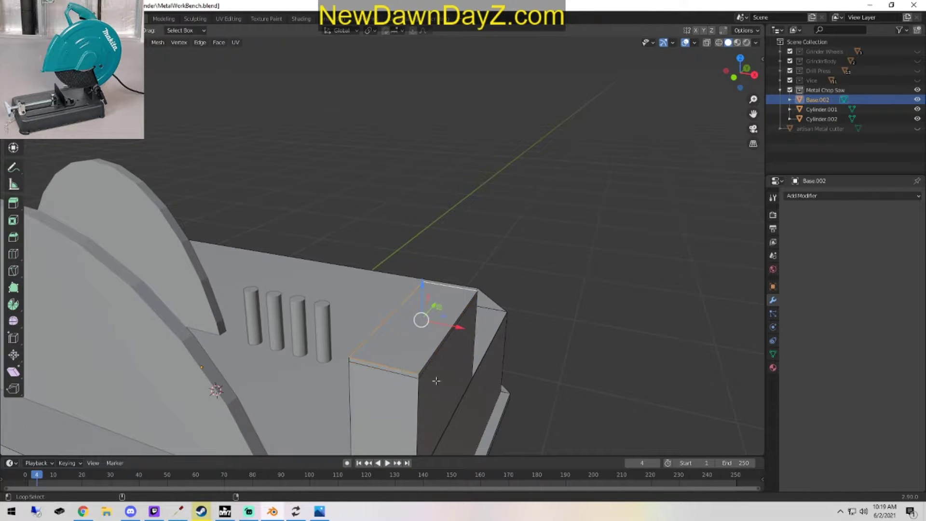
key(s)
click(507, 364)
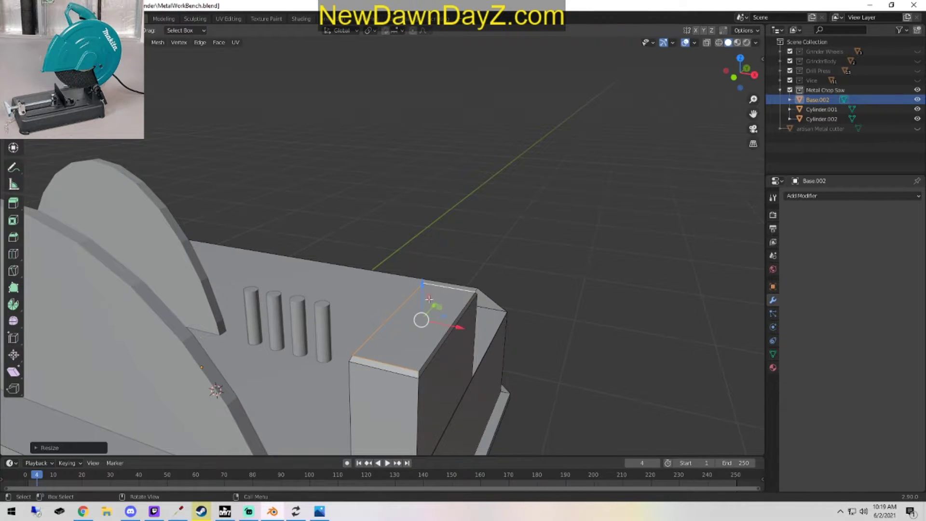
Try to lower the inset top edges along Z by eye, and undo the move.
key(g)
key(z)
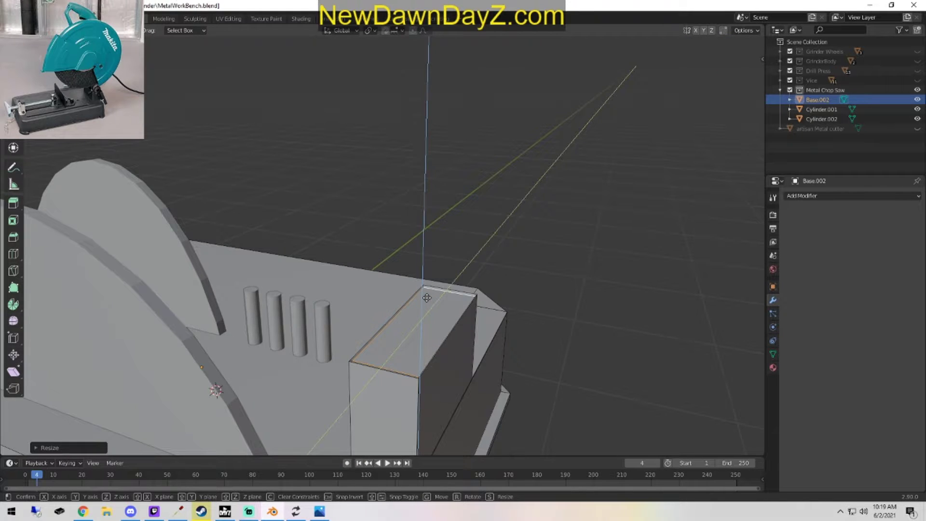
click(427, 298)
key(ctrl+z)
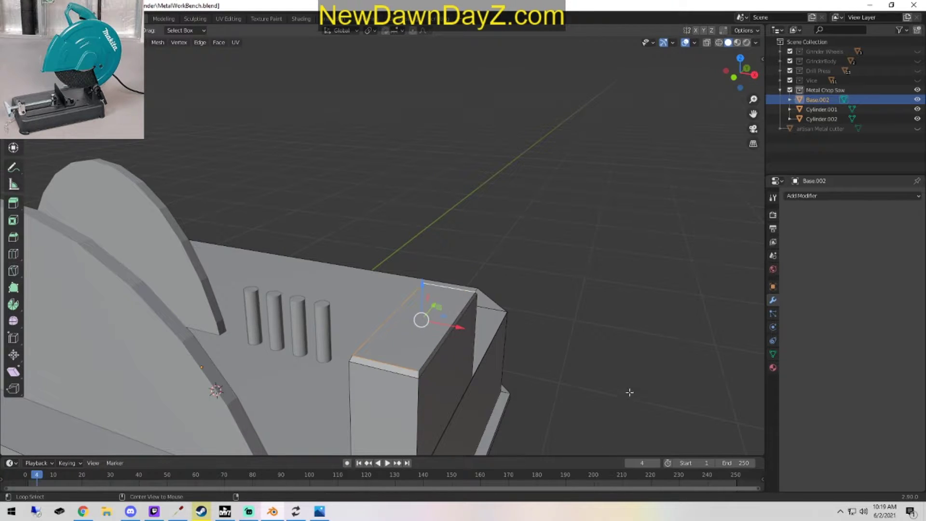
In an end view with wireframe shading, lower the inset top edges along Z until level with the loop cut.
alt+middle_drag(560, 317, 293, 268)
key(z)
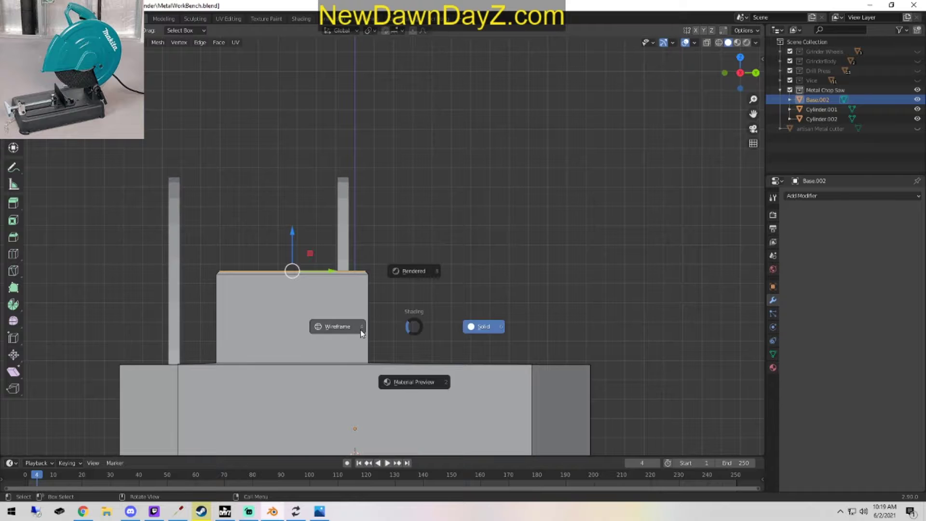
click(357, 329)
mouse_move(438, 343)
shift+middle_down()
mouse_move(613, 321)
mouse_move(397, 306)
shift+middle_up()
scroll(598, 325, up, 4)
scroll(404, 330, up, 3)
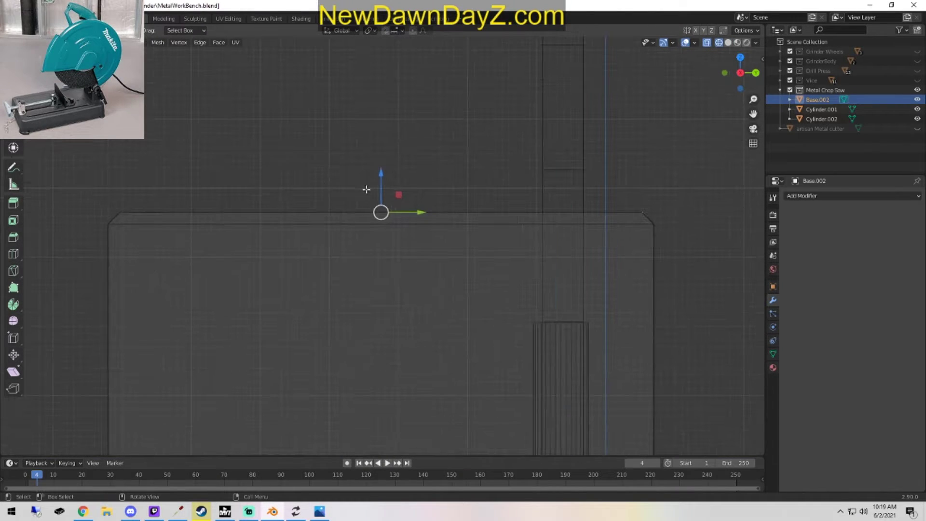
drag(381, 179, 383, 191)
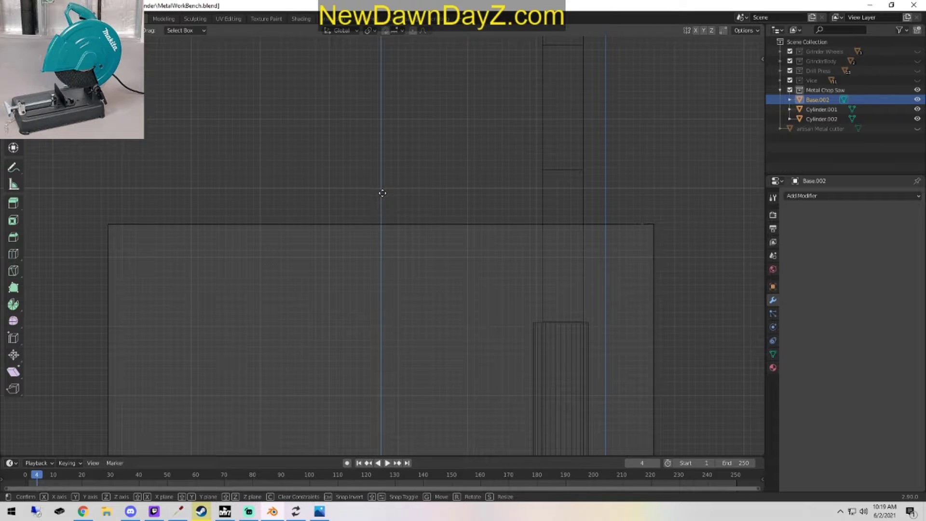
drag(383, 193, 382, 193)
Return the viewport to solid shading and check the flat inset rim on the block's top up close.
mouse_move(429, 244)
middle_down()
mouse_move(500, 372)
mouse_move(591, 360)
mouse_move(623, 372)
mouse_move(550, 374)
middle_up()
key(z)
click(564, 374)
scroll(632, 379, up, 3)
scroll(551, 374, up, 3)
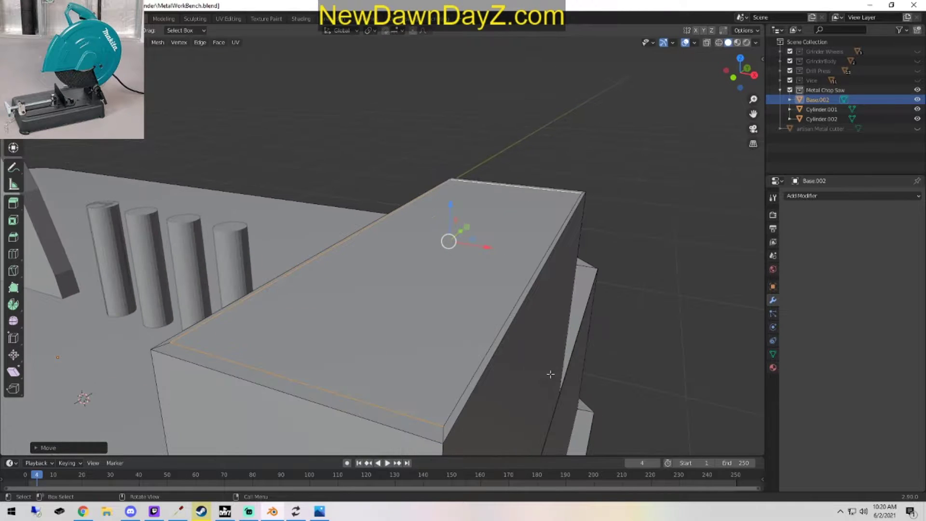
scroll(551, 374, down, 2)
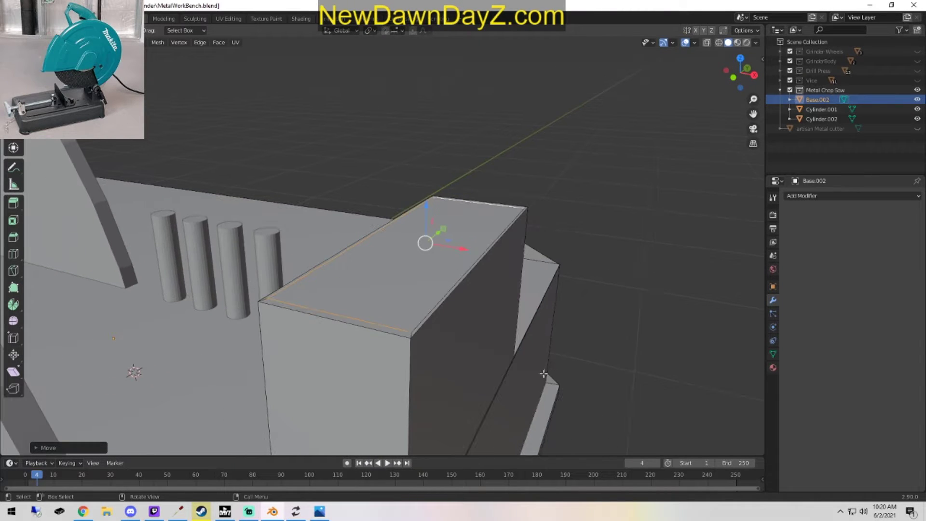
Extrude the block's inset top face straight down to start hollowing out the block.
key(3)
click(402, 272)
key(e)
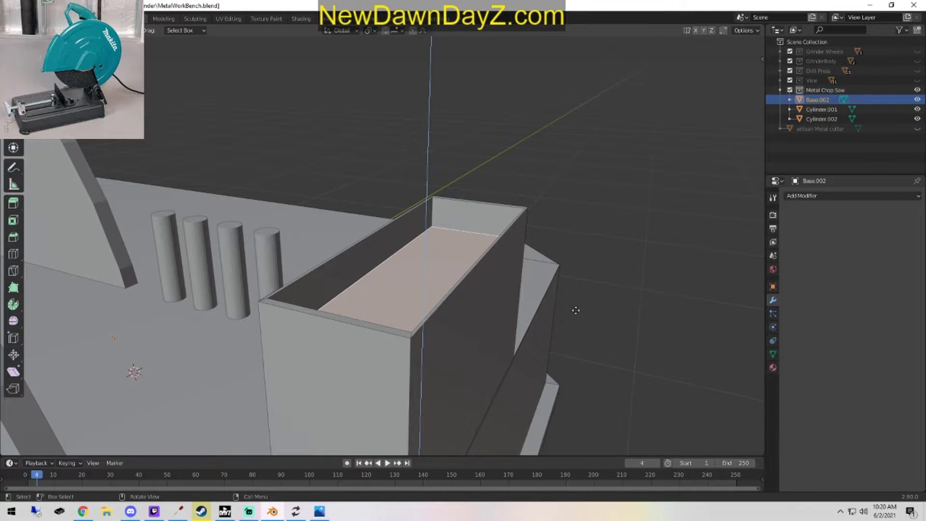
click(575, 310)
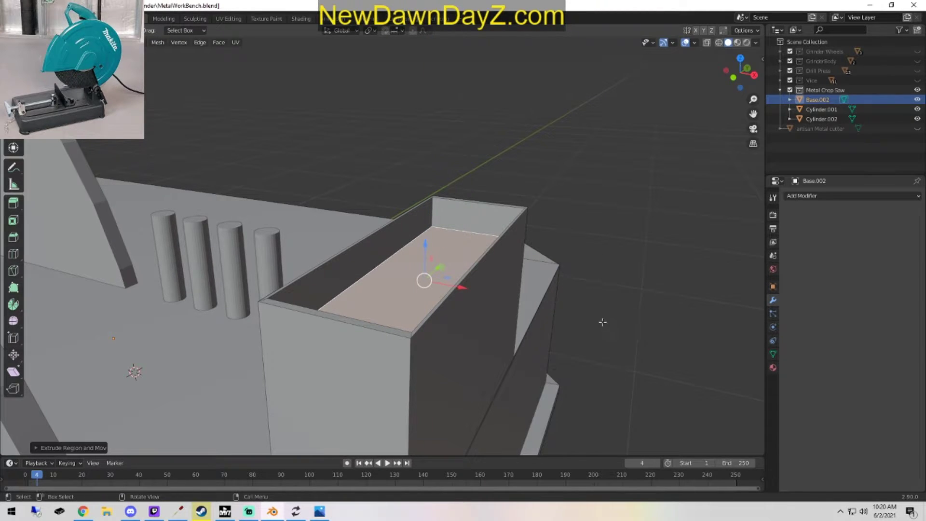
In an end view with wireframe shading, lower the recessed face along Z until nearly level with the base's top surface.
key(z)
click(553, 318)
click(511, 296)
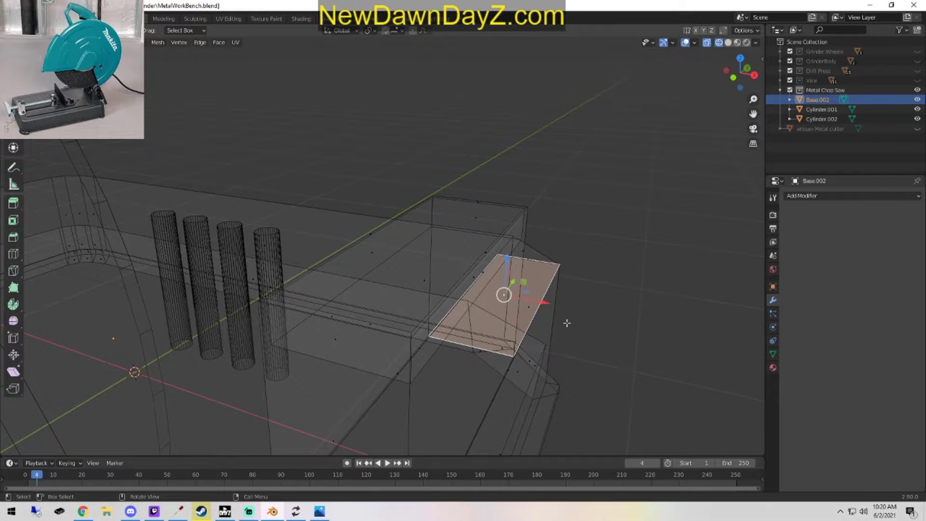
click(426, 261)
key(KP_1)
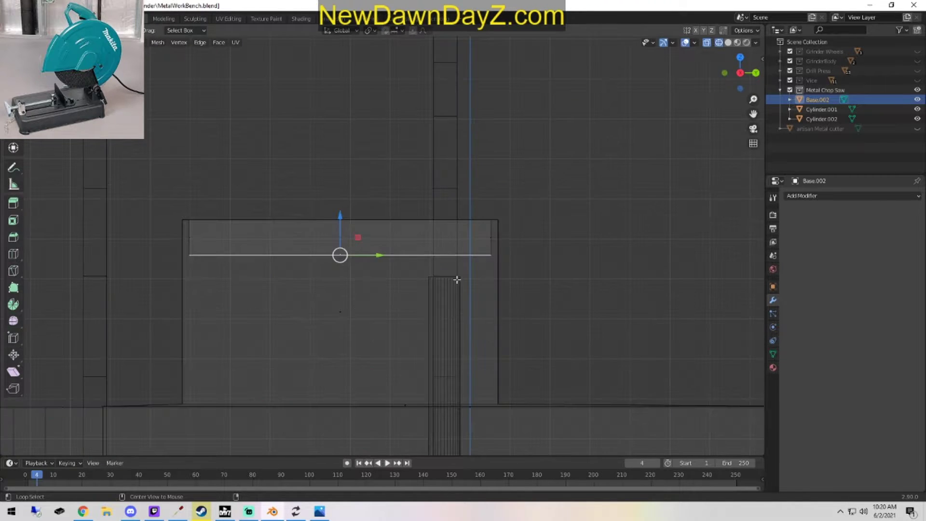
key(g)
key(z)
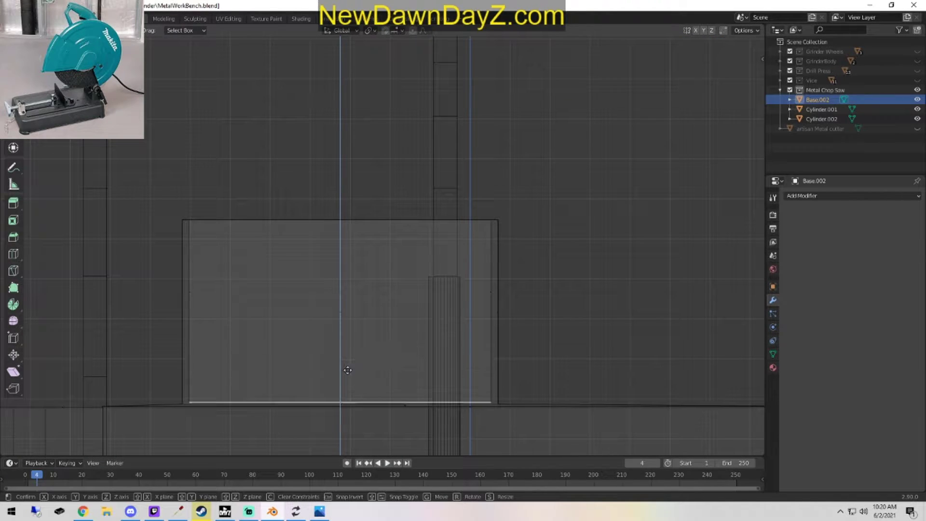
click(348, 370)
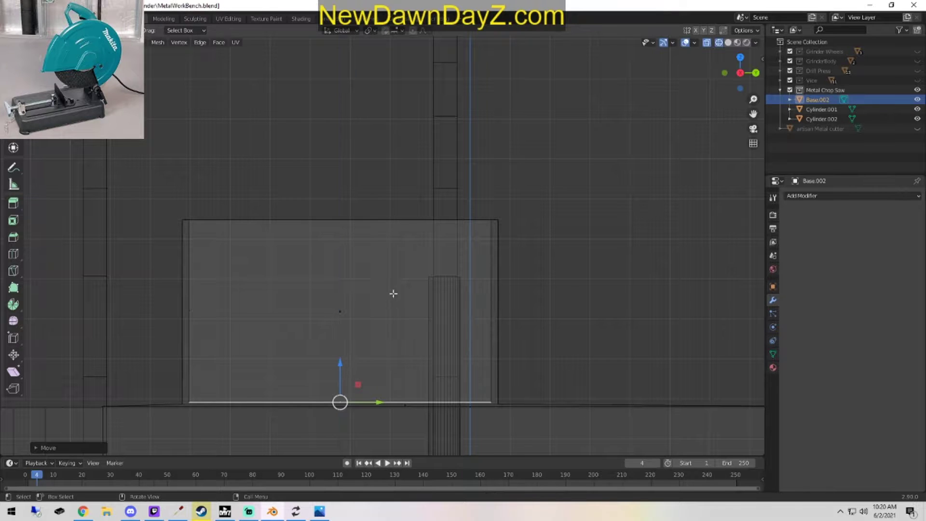
Undo the stray edge-loop selection and return the viewport to solid shading with the hollow block in view.
middle_drag(393, 292, 221, 285)
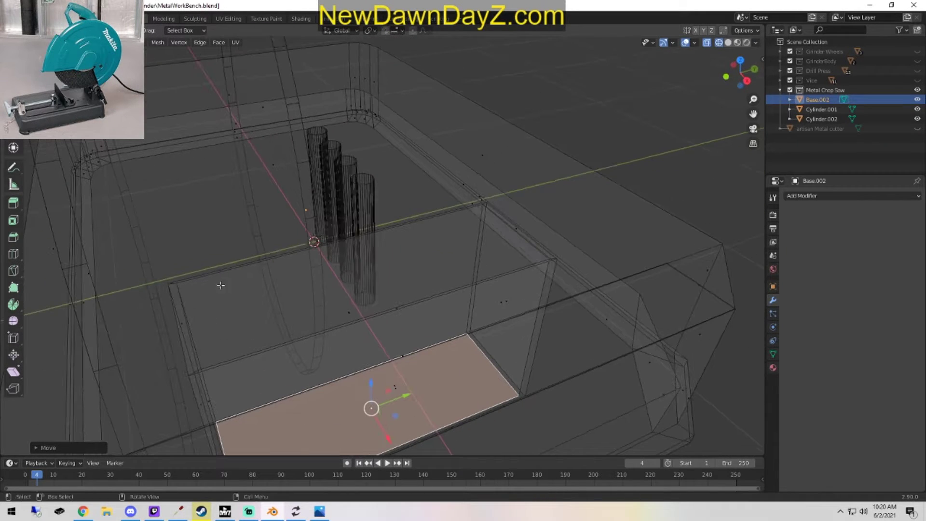
alt+click(193, 280)
key(ctrl+z)
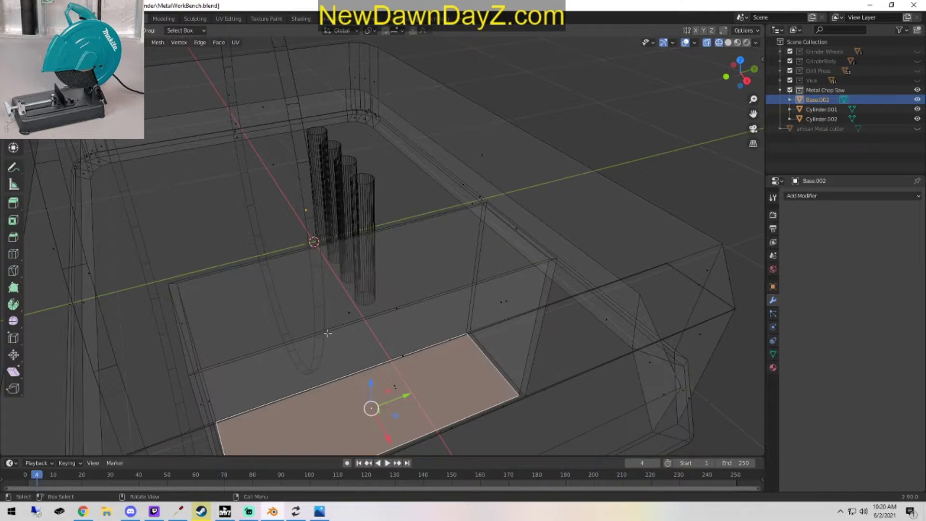
key(z)
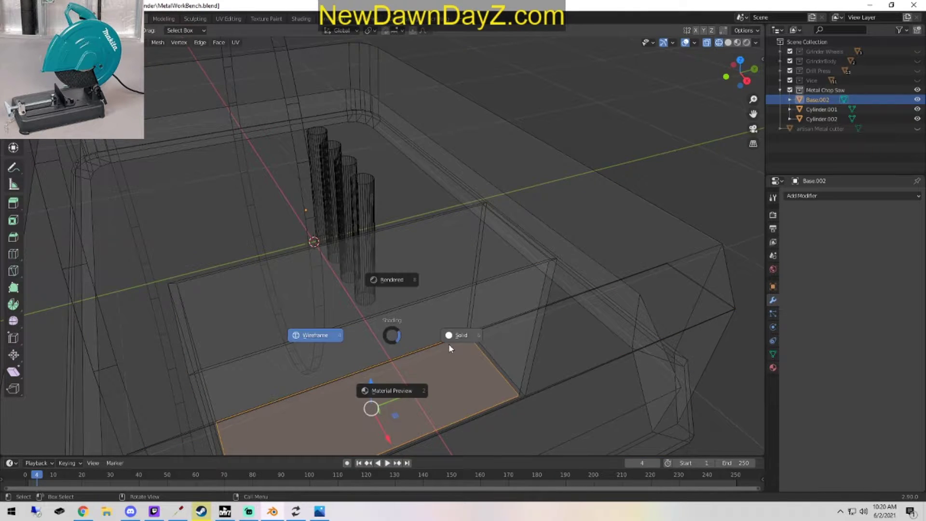
click(490, 329)
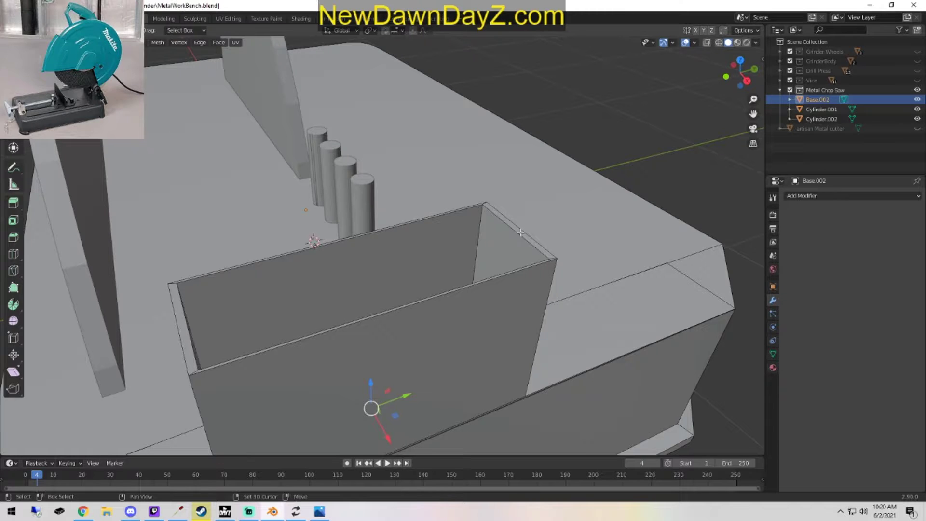
Select the hollow's long inner rim and floor edges, scale them slightly inward along X to thicken the long walls, and leave edit mode.
shift+click(485, 217)
shift+click(525, 234)
shift+click(525, 233)
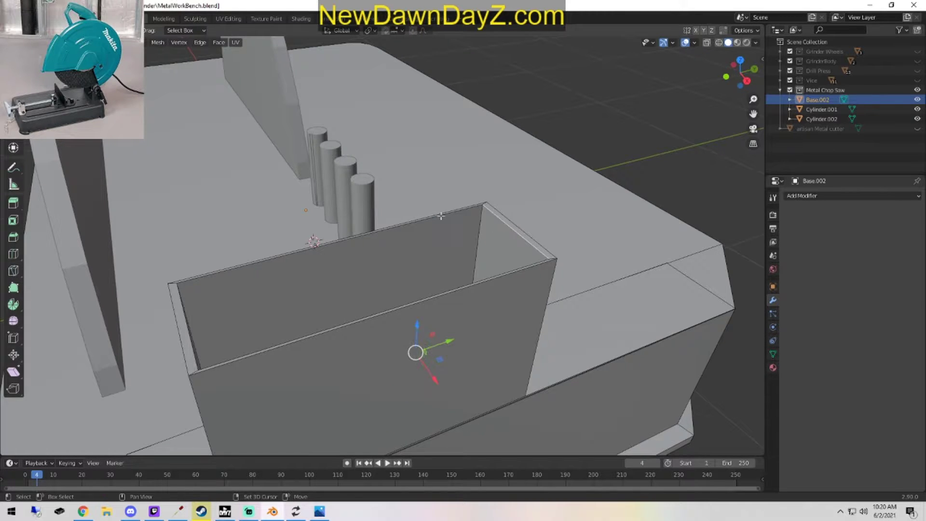
shift+click(446, 214)
middle_drag(446, 214, 463, 318)
shift+click(462, 319)
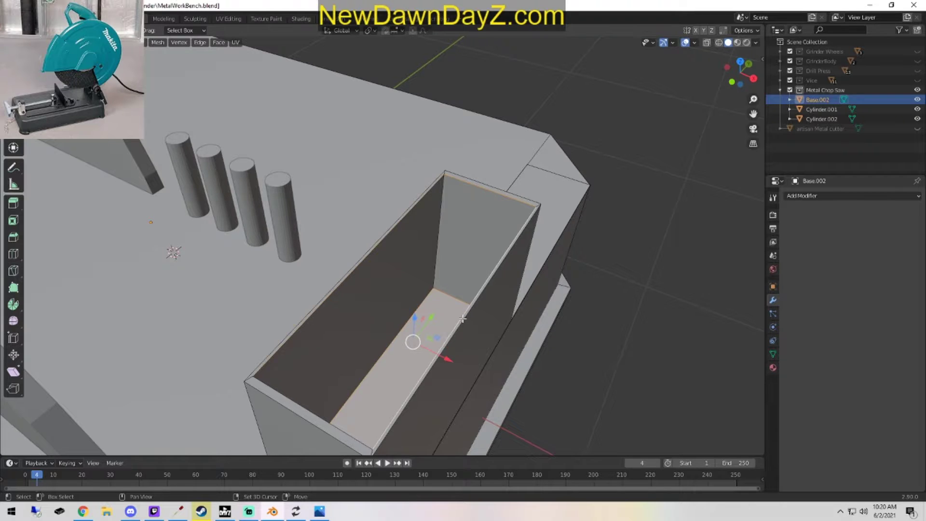
shift+click(313, 414)
shift+click(290, 400)
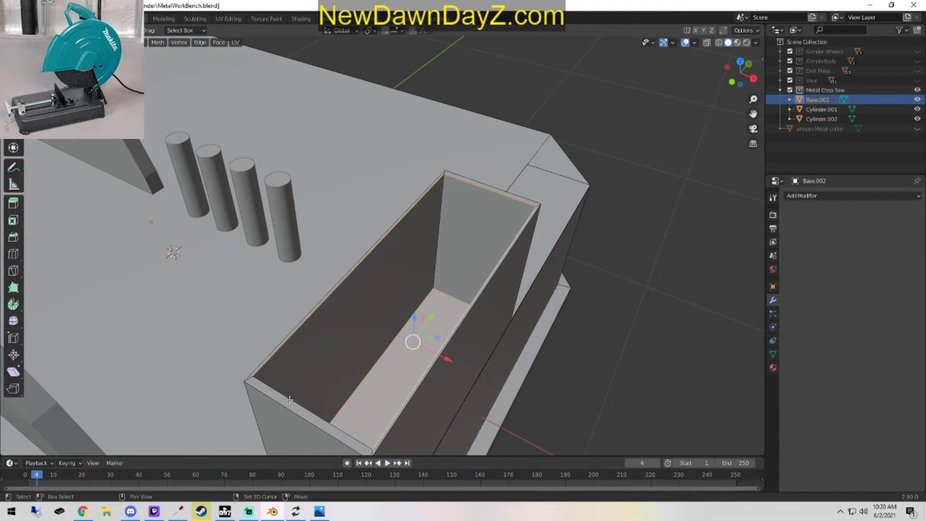
shift+click(494, 190)
middle_drag(475, 291, 412, 168)
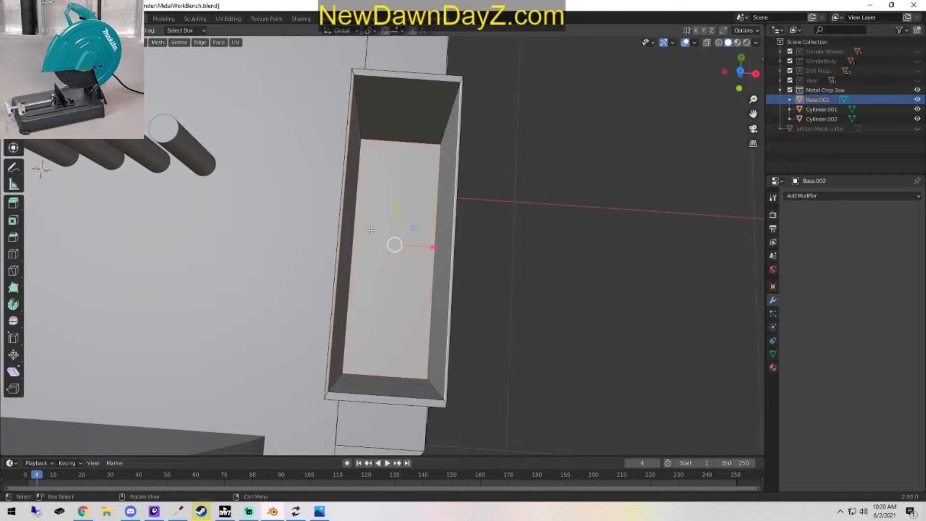
shift+click(396, 142)
shift+click(389, 376)
click(13, 129)
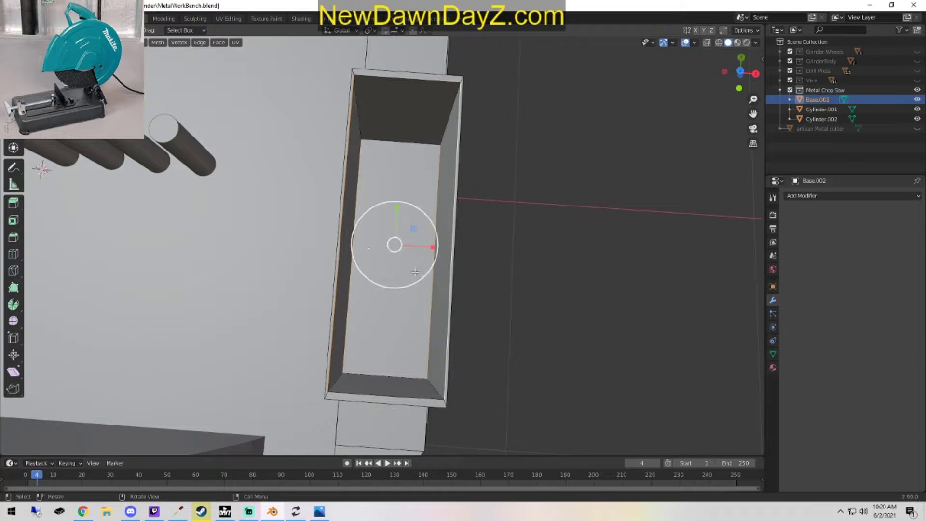
drag(435, 247, 429, 246)
key(Tab)
Deselect everything, add a mesh circle and raise it along Z above the chop saw.
middle_drag(539, 374, 539, 298)
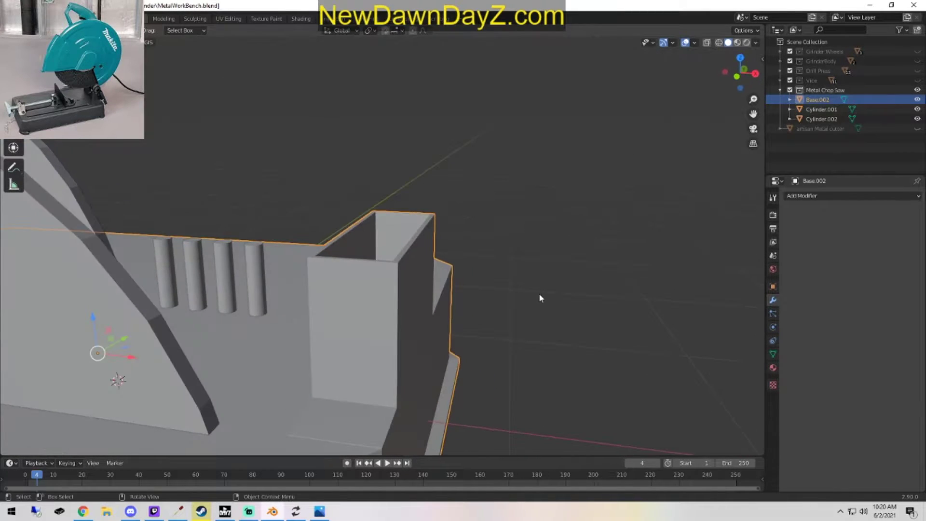
middle_drag(539, 296, 259, 269)
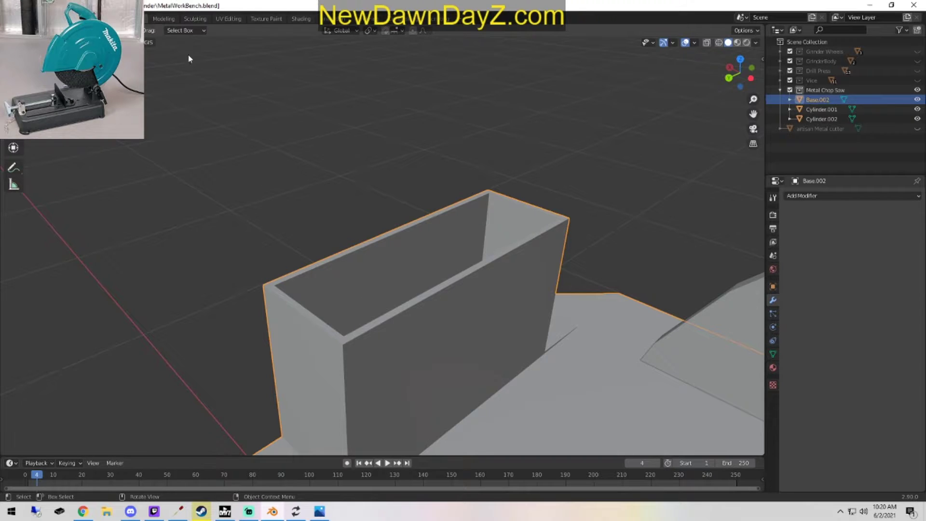
key(alt+a)
key(shift+a)
mouse_move(161, 63)
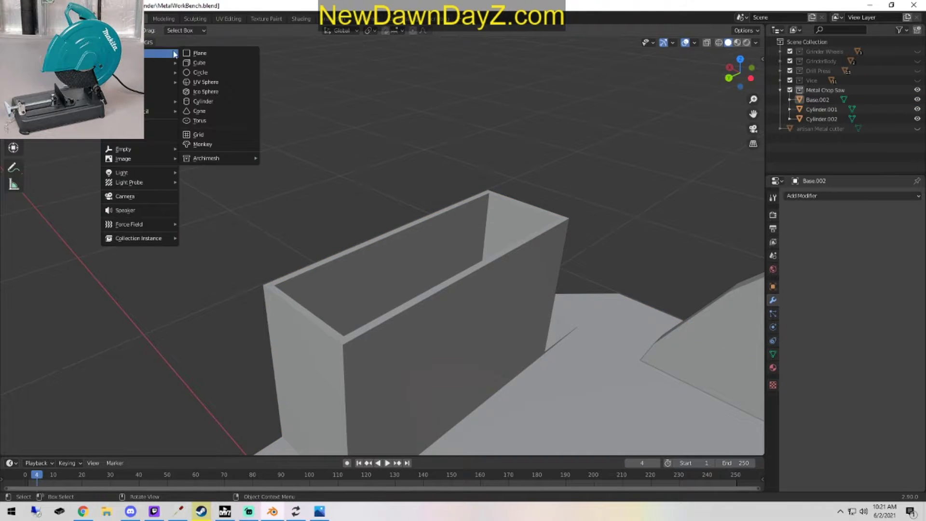
click(230, 72)
scroll(556, 231, down, 8)
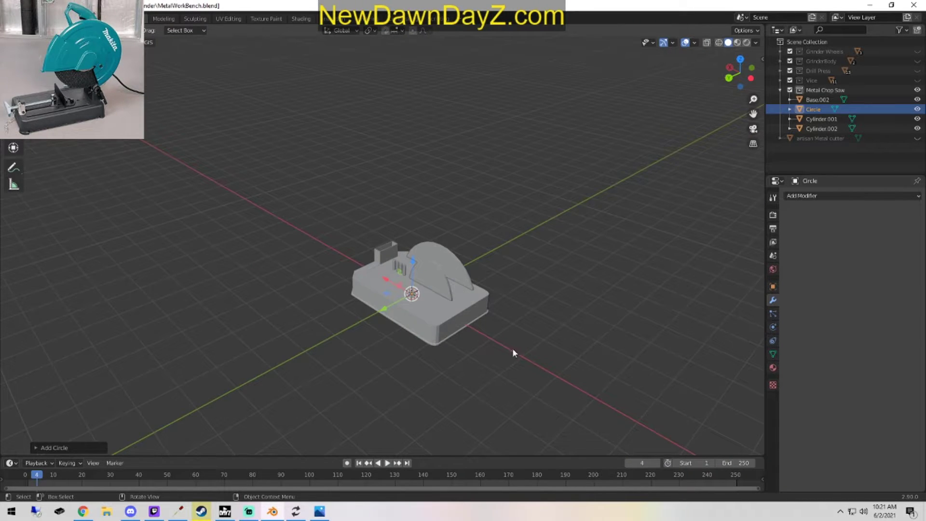
drag(413, 266, 433, 170)
In a side view, rotate the circle 90 degrees so it stands upright.
middle_drag(605, 333, 434, 293)
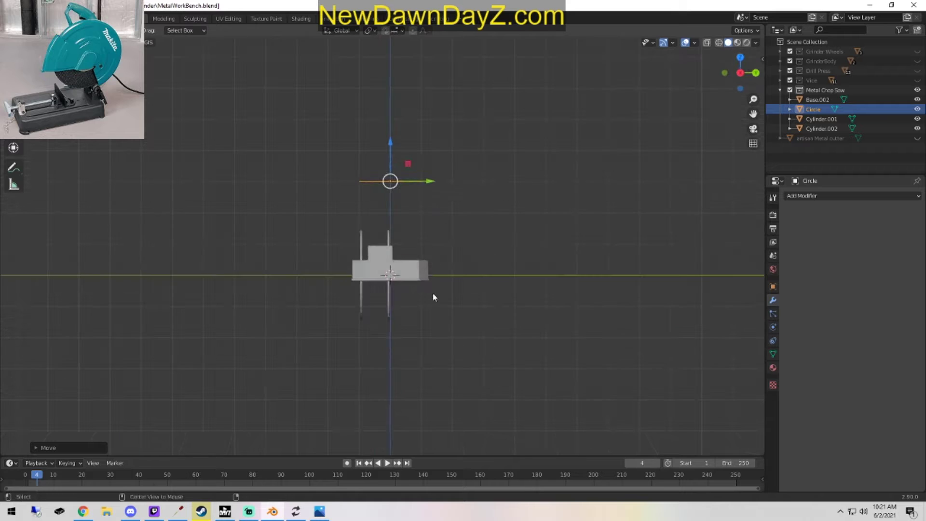
alt+scroll(434, 293, down, 1)
text(r)
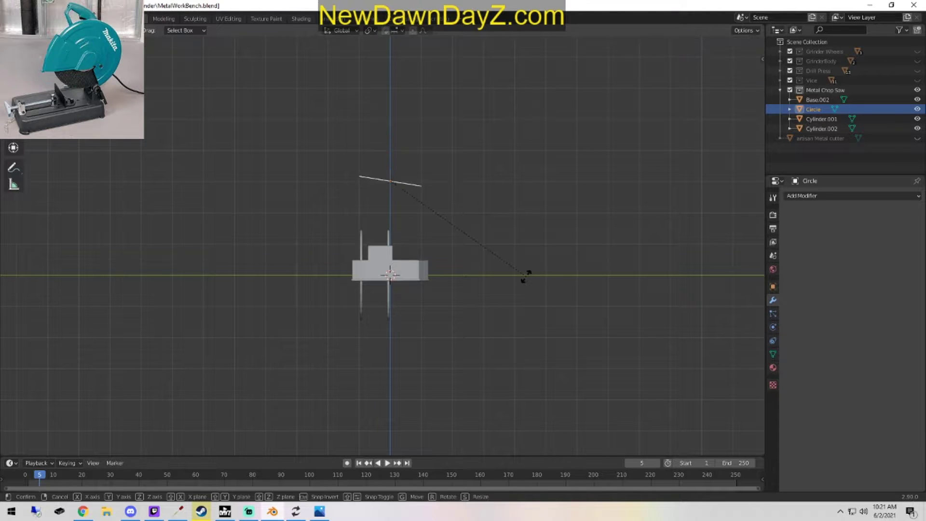
text(90)
key(Return)
Move the upright circle over to the hollow block's end of the base.
middle_drag(487, 292, 517, 346)
scroll(516, 346, up, 3)
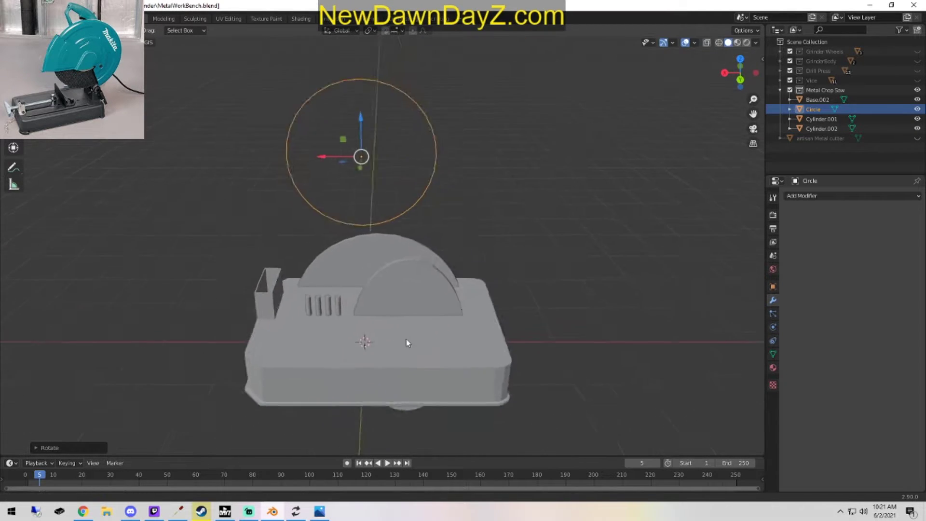
middle_drag(408, 341, 271, 177)
key(g)
click(236, 274)
shift+middle_drag(236, 274, 308, 207)
scroll(307, 208, down, 2)
key(g)
drag(349, 302, 351, 305)
Raise the circle along Z above the hollow block, undo the accidental collection isolation, and enter edit mode in front view.
middle_drag(430, 328, 550, 314)
scroll(641, 378, up, 3)
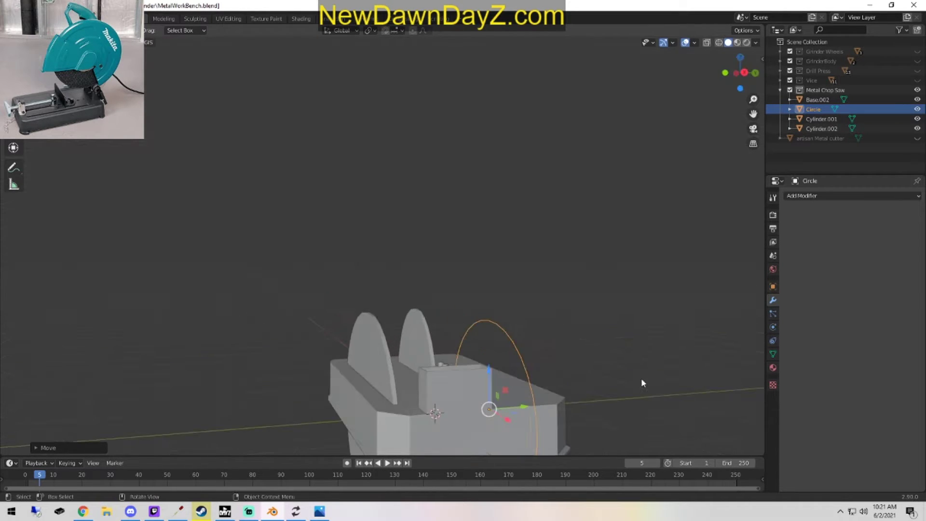
shift+middle_drag(543, 375, 424, 241)
drag(366, 234, 365, 122)
shift+middle_drag(412, 215, 518, 299)
middle_drag(519, 299, 392, 293)
scroll(392, 292, up, 4)
key(1)
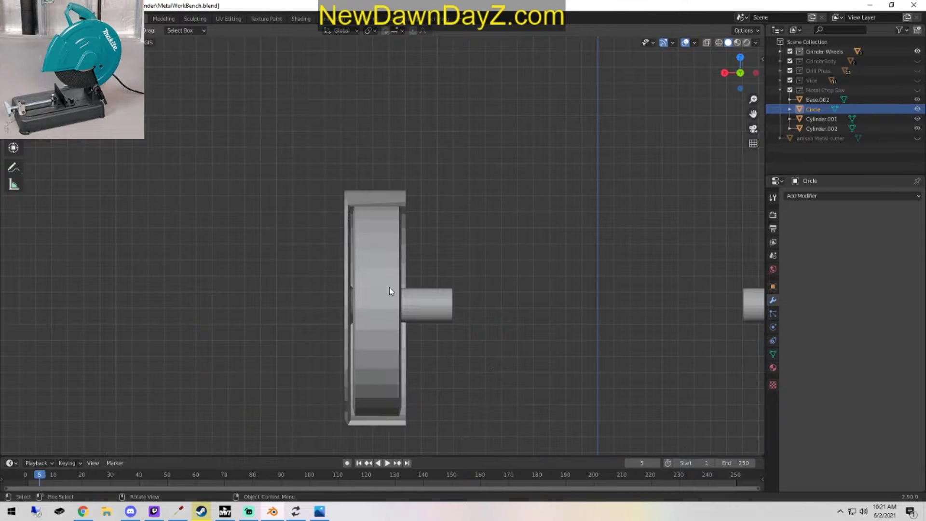
key(ctrl+z)
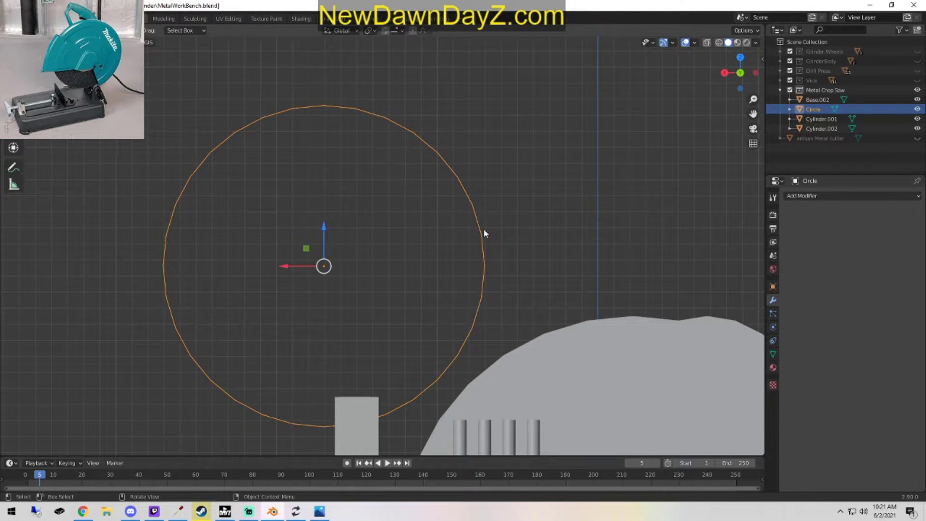
key(Tab)
mouse_move(483, 289)
shift+middle_down()
mouse_move(496, 280)
mouse_move(499, 248)
shift+middle_up()
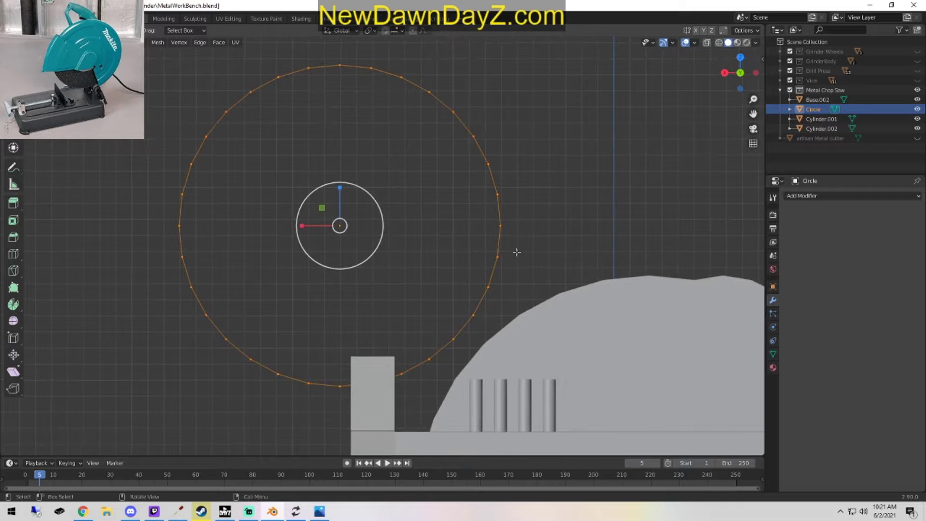
click(519, 257)
key(c)
mouse_move(500, 260)
mouse_down()
mouse_move(488, 284)
mouse_move(407, 363)
mouse_move(304, 383)
mouse_move(190, 275)
mouse_move(184, 256)
mouse_up()
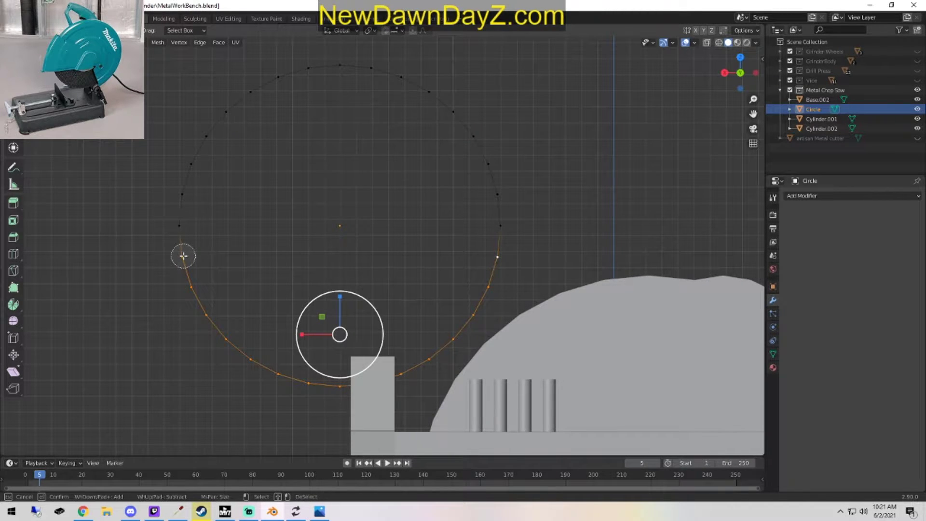
key(Escape)
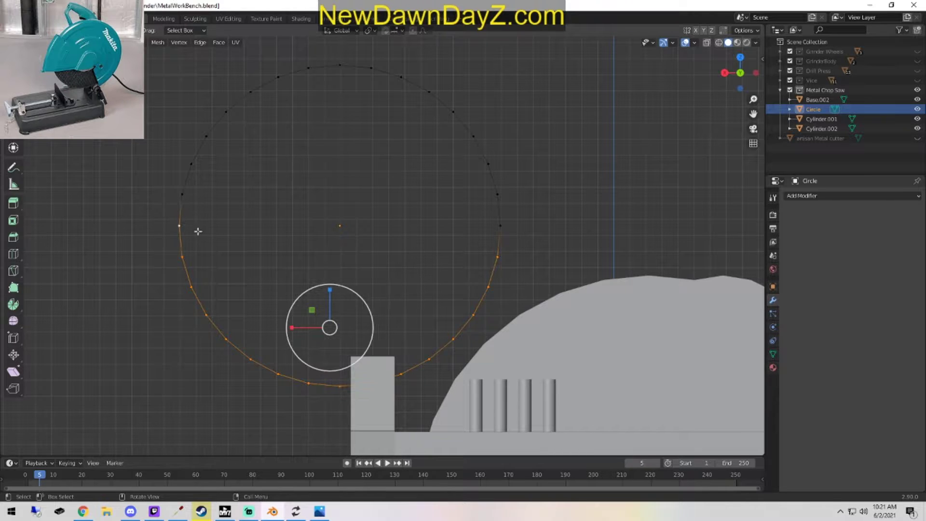
Select the circle's two opposite vertices at mid-height and connect them with a straight edge.
click(452, 242)
click(500, 226)
shift+click(180, 226)
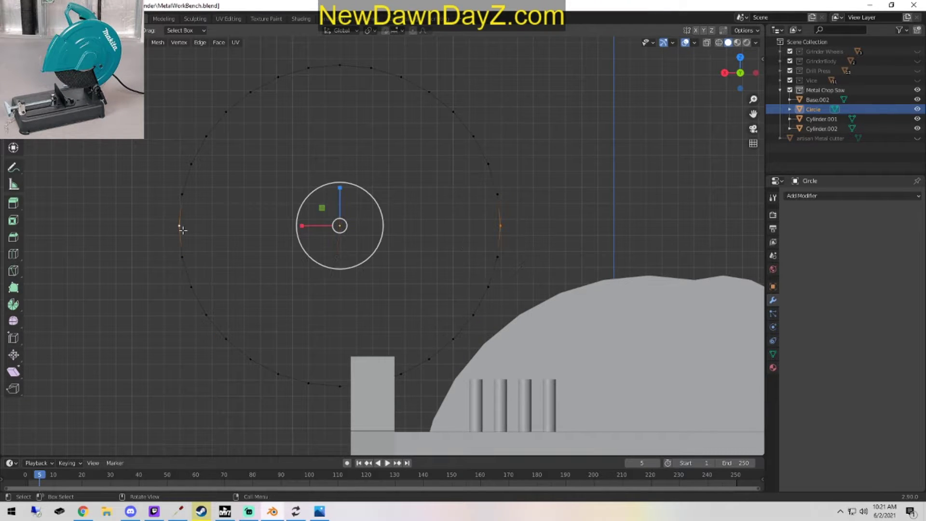
key(j)
key(f)
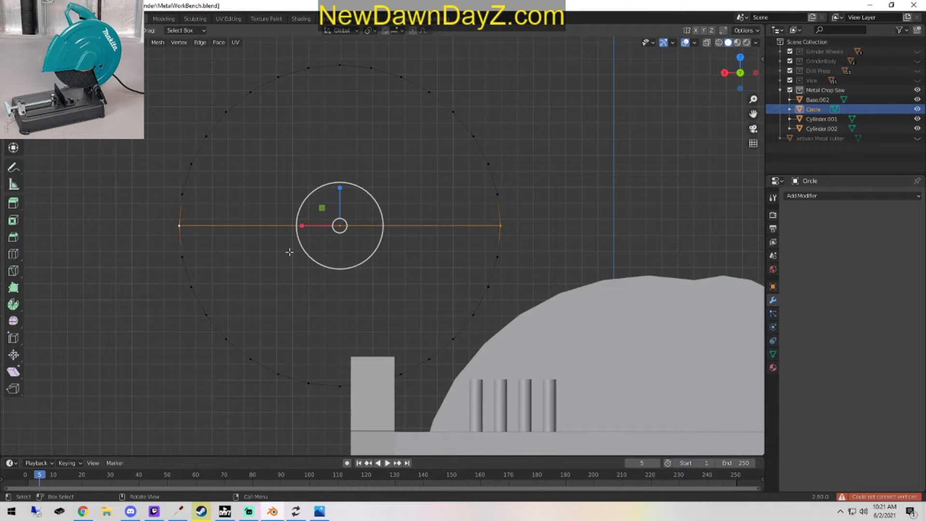
Circle-select the vertices below the straight edge and delete them to leave a half circle.
click(323, 269)
key(c)
mouse_move(203, 256)
mouse_down()
mouse_move(207, 302)
mouse_move(270, 369)
mouse_move(299, 378)
mouse_move(399, 379)
mouse_move(492, 259)
mouse_up()
right_click(492, 259)
key(x)
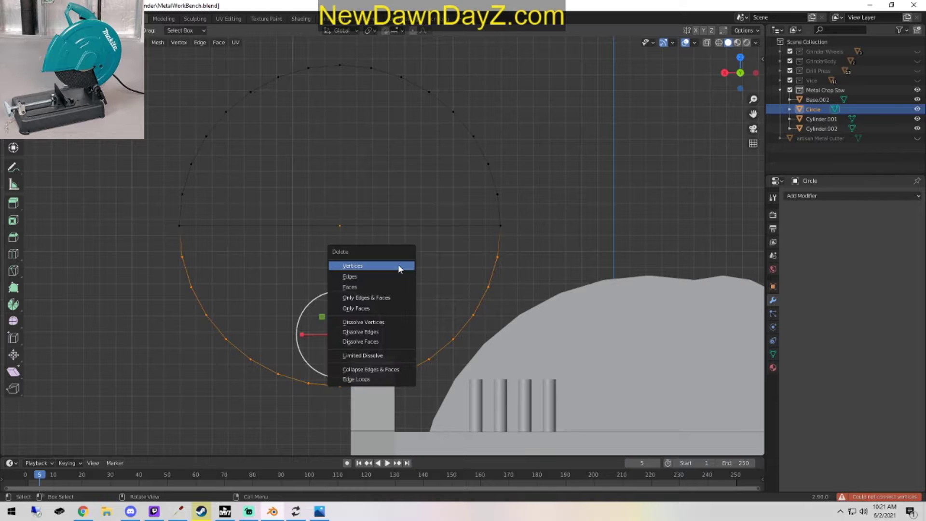
click(399, 265)
Delete only the straight edge that closes the half circle, leaving an open arc, and return to object mode.
middle_drag(401, 268, 389, 366)
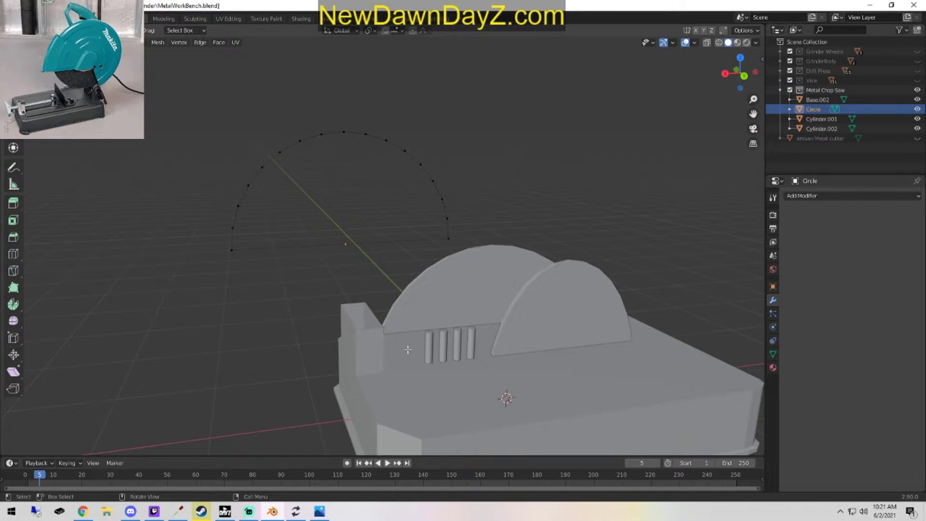
scroll(408, 349, up, 3)
scroll(410, 323, down, 2)
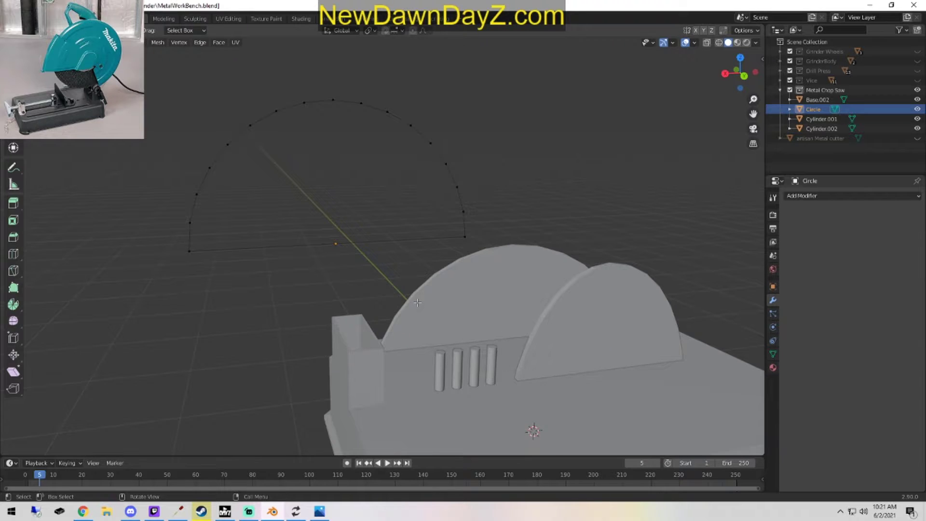
scroll(418, 302, up, 2)
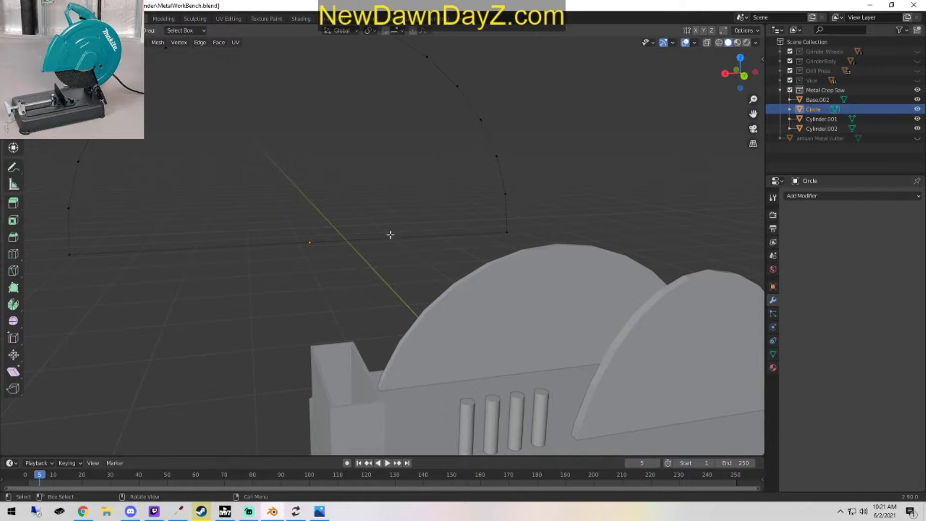
click(348, 244)
key(x)
click(348, 244)
key(ctrl+z)
key(x)
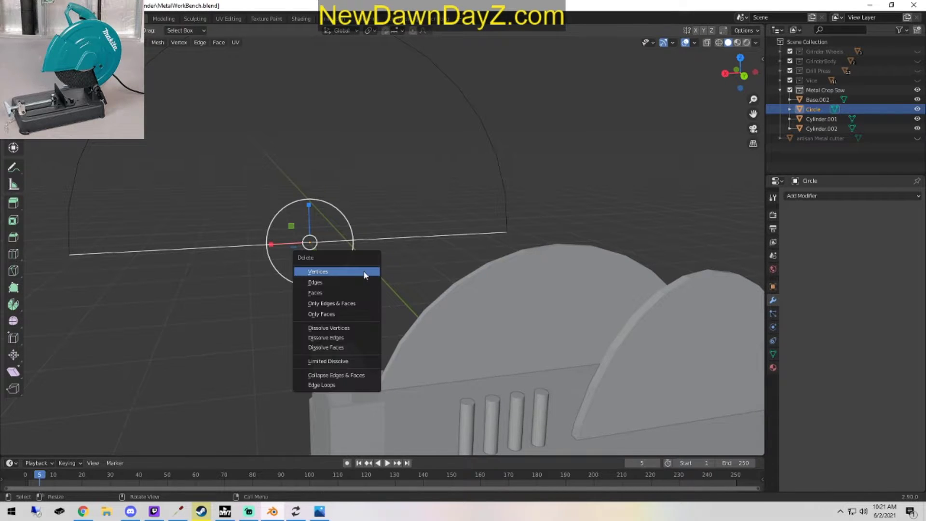
click(366, 282)
key(a)
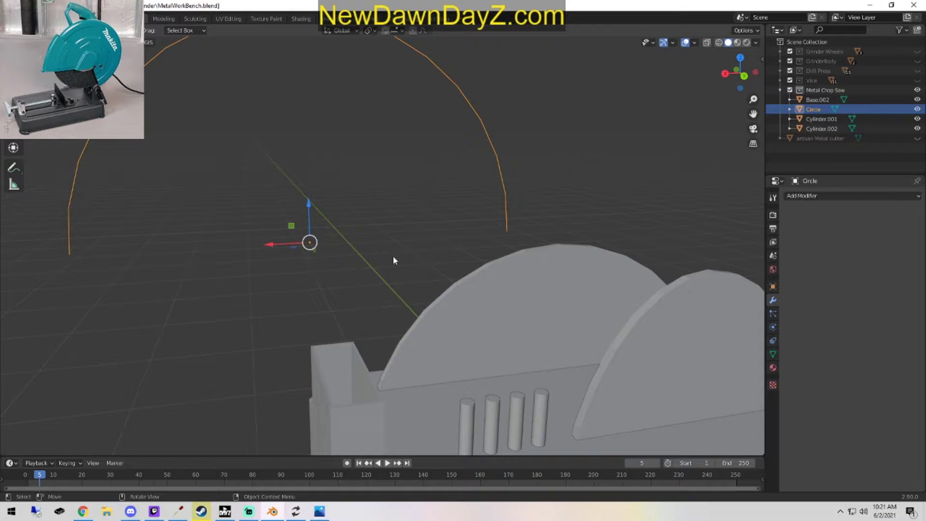
key(alt+a)
middle_drag(393, 256, 435, 195)
key(Tab)
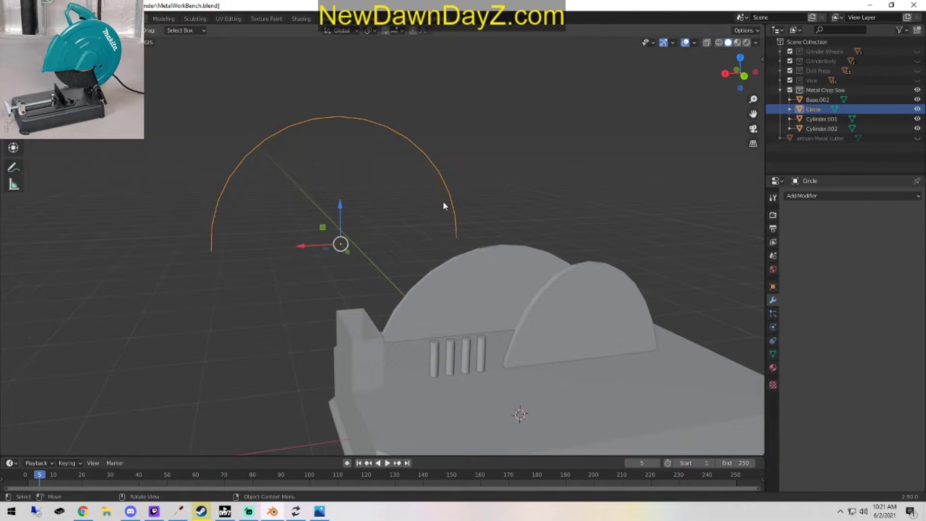
Lower the arc along Z and shift it along X in front view to centre it on the hollow block.
middle_drag(512, 290, 544, 335)
key(ctrl+KP_3)
key(ctrl+KP_1)
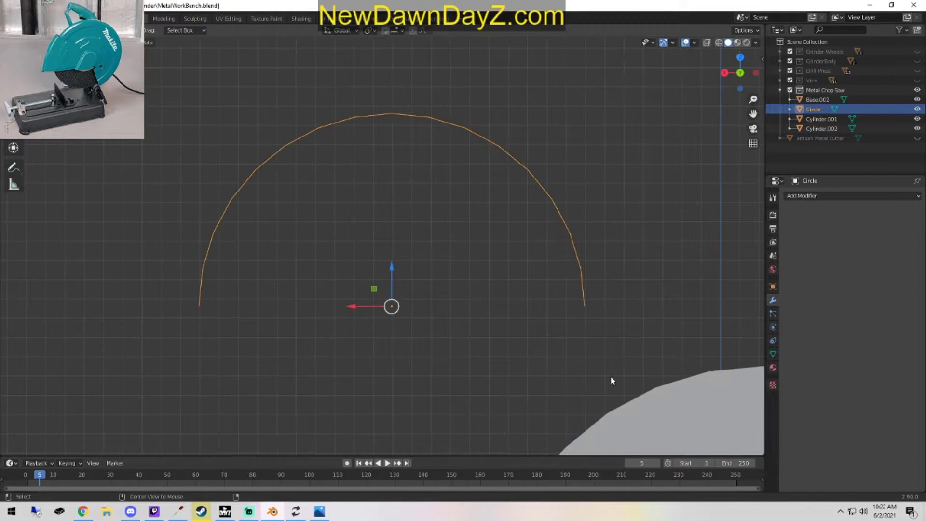
scroll(449, 310, down, 1)
scroll(449, 310, down, 1)
shift+middle_drag(457, 288, 439, 160)
drag(371, 124, 398, 299)
scroll(512, 336, up, 4)
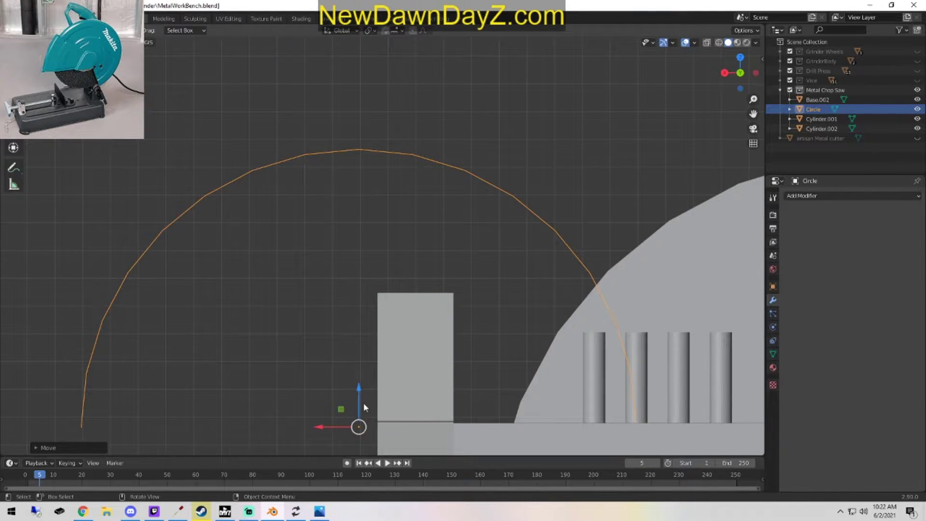
drag(363, 406, 506, 352)
drag(333, 334, 392, 357)
Scale the arc down to the hollow block's width and position its ends at the block's top corners.
key(s)
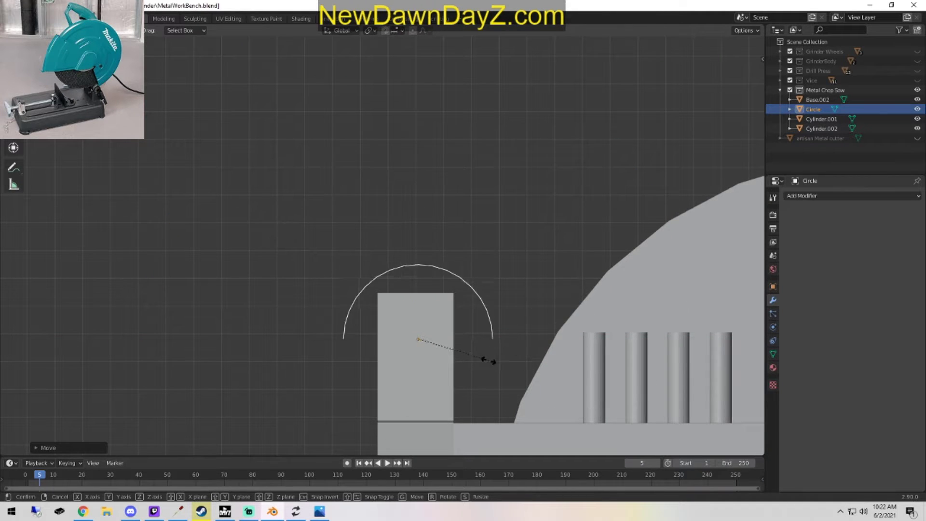
click(467, 356)
drag(415, 292, 417, 265)
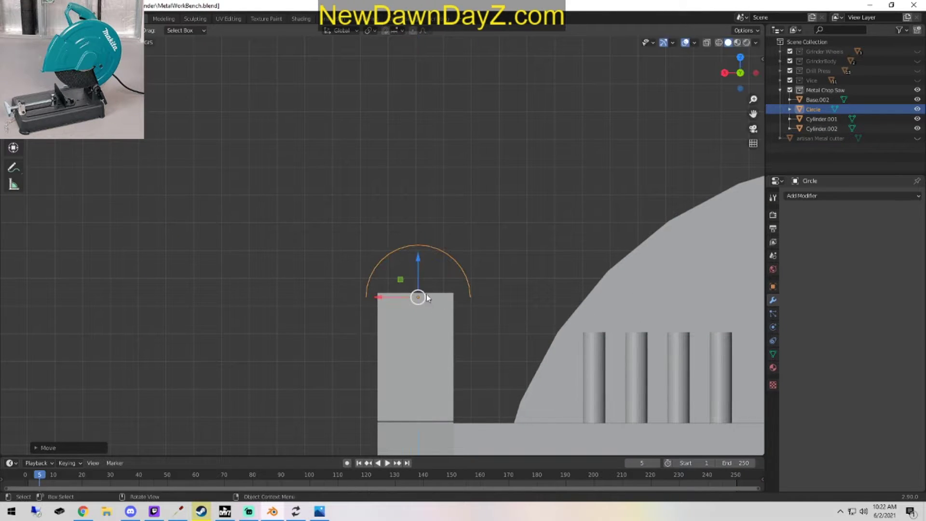
key(s)
click(510, 327)
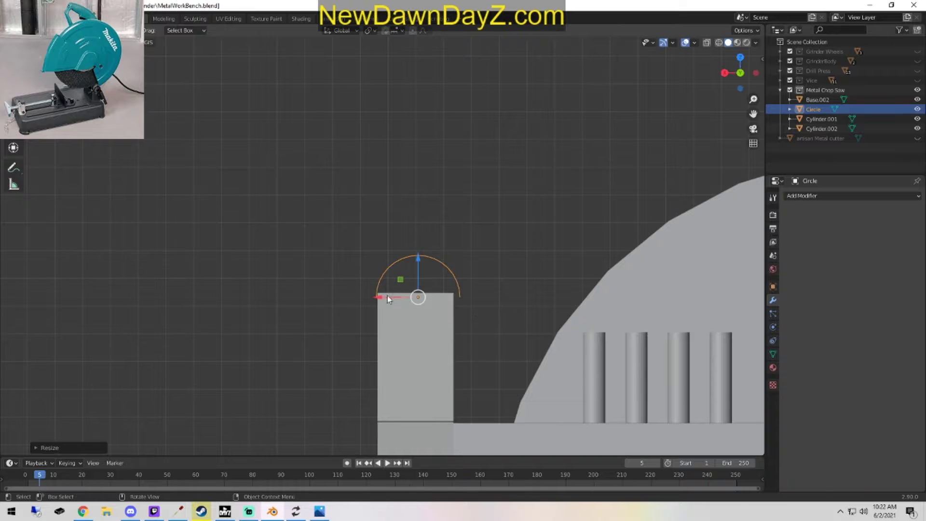
drag(376, 296, 383, 301)
key(s)
click(545, 354)
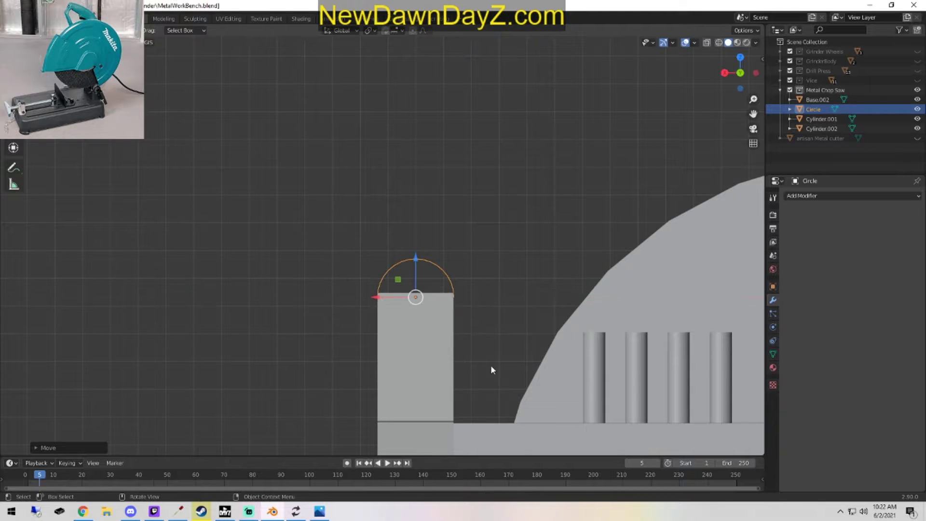
Move the arc along Y to the hollow block's end wall and raise it slightly onto the top rim.
middle_drag(513, 360, 403, 249)
drag(386, 266, 407, 268)
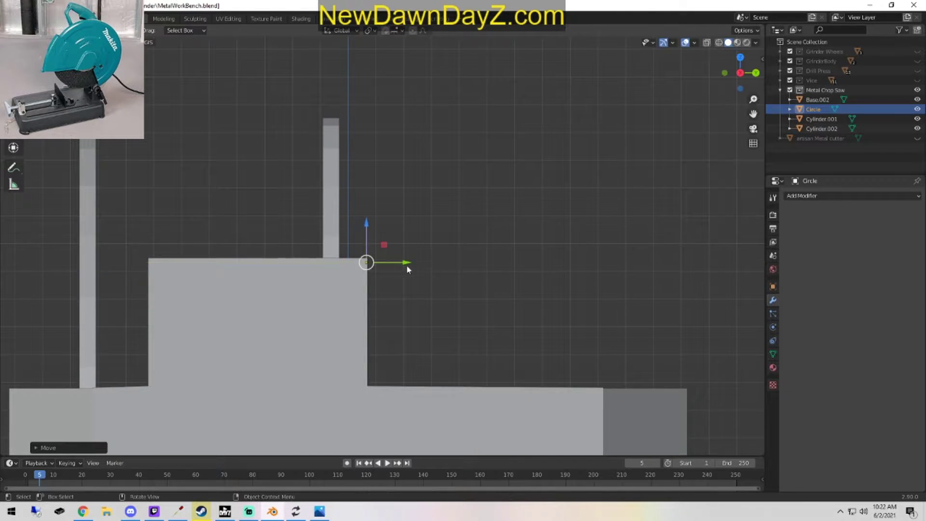
scroll(407, 289, up, 3)
middle_drag(407, 315, 462, 340)
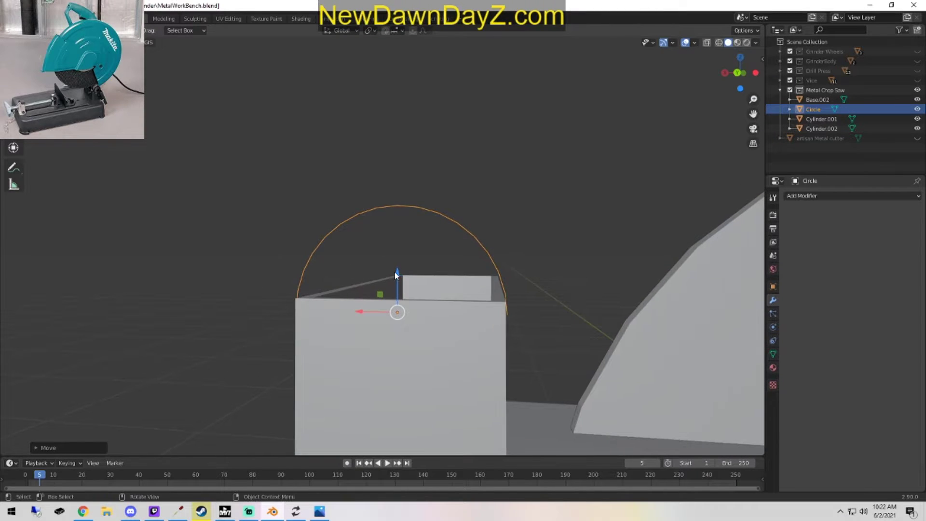
drag(396, 269, 395, 253)
middle_drag(593, 328, 537, 341)
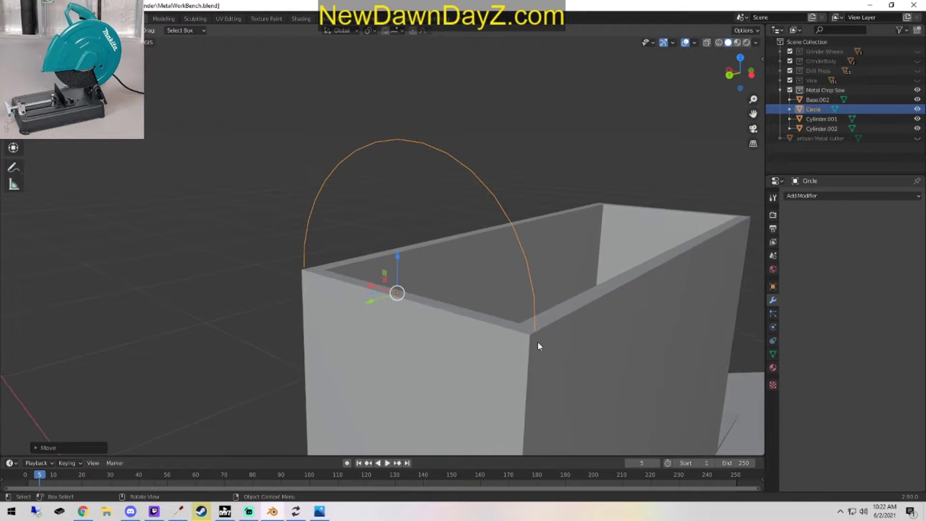
Connect the arc's two end vertices with a straight edge along the block's rim.
key(Tab)
click(536, 337)
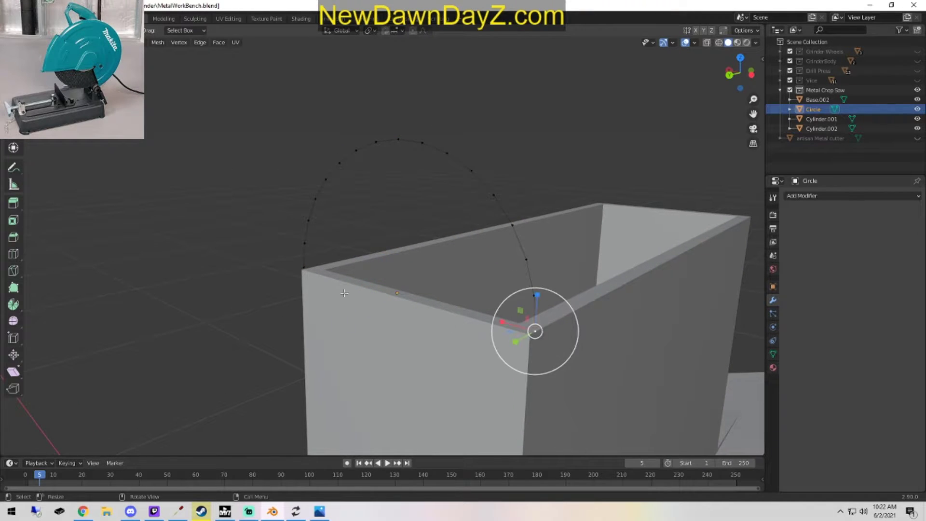
shift+click(299, 269)
key(j)
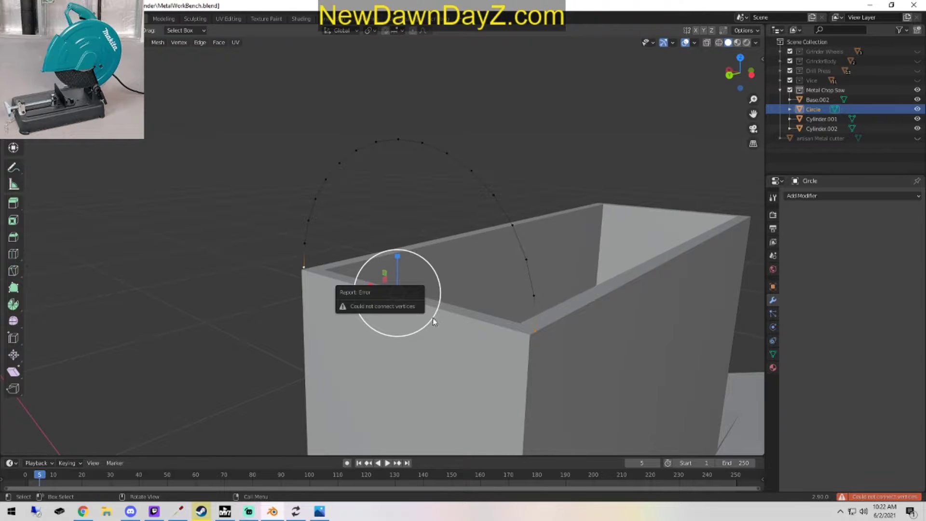
key(g)
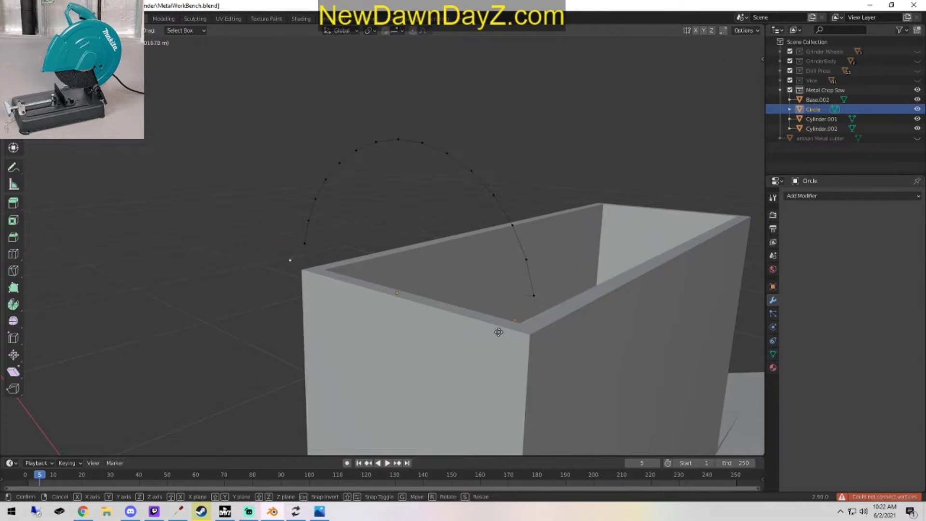
right_click(499, 332)
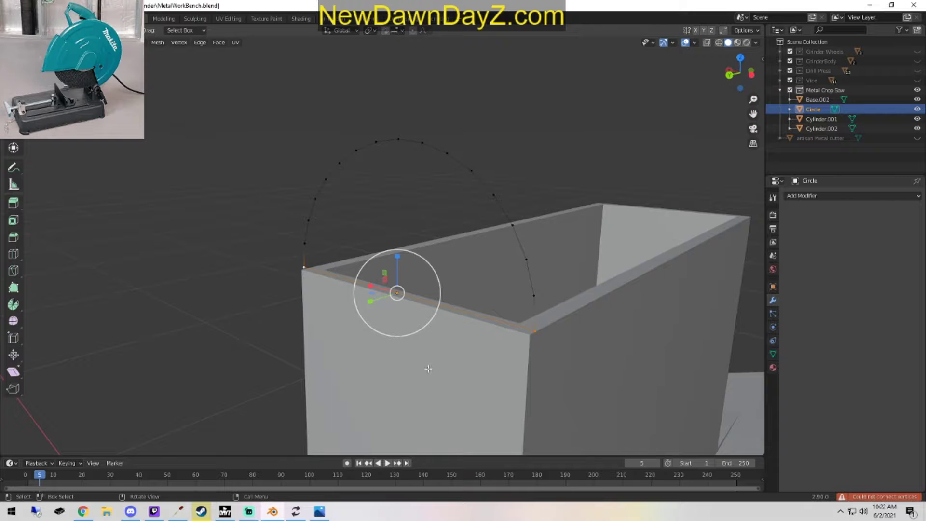
Select the entire closed half-circle outline and fill it with a face.
middle_drag(429, 368, 488, 359)
key(a)
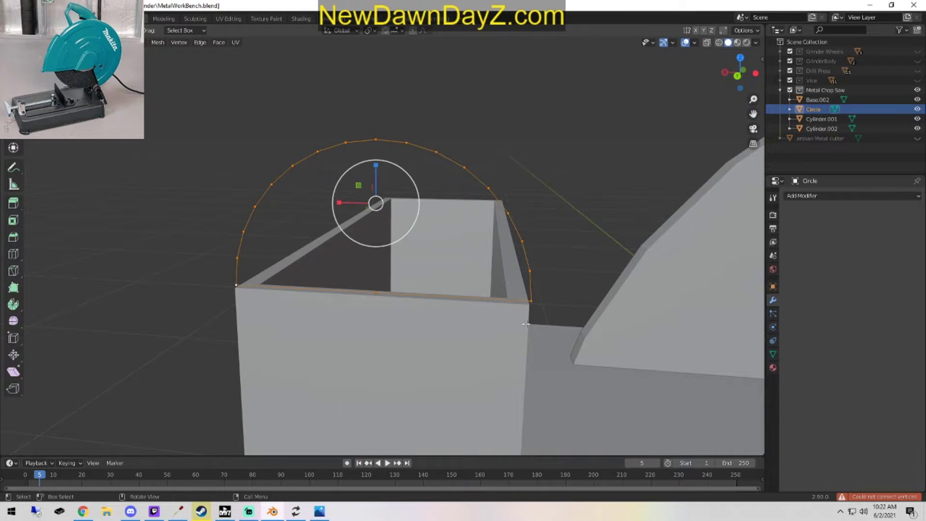
key(f)
Try moving the half disc's bottom corner vertex along Y, and undo the move.
middle_drag(526, 323, 420, 319)
click(420, 311)
shift+click(294, 382)
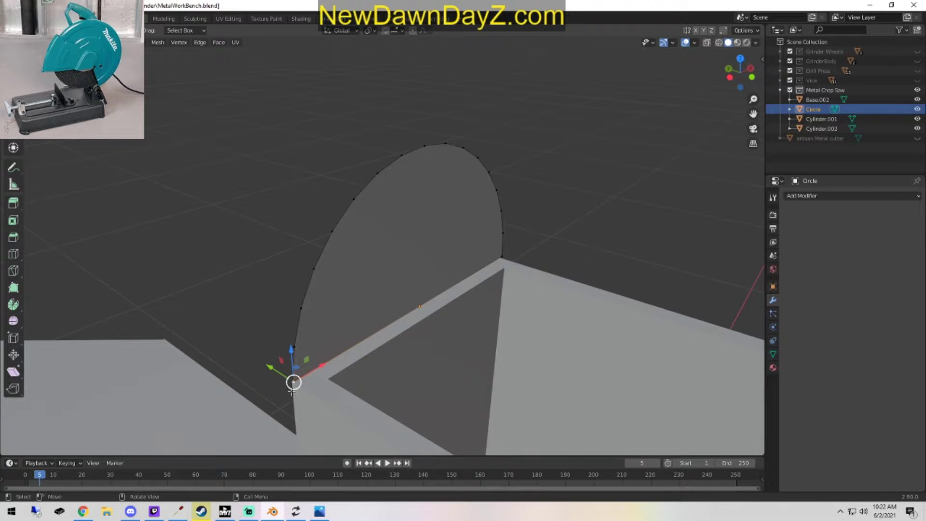
drag(270, 367, 475, 413)
key(ctrl+z)
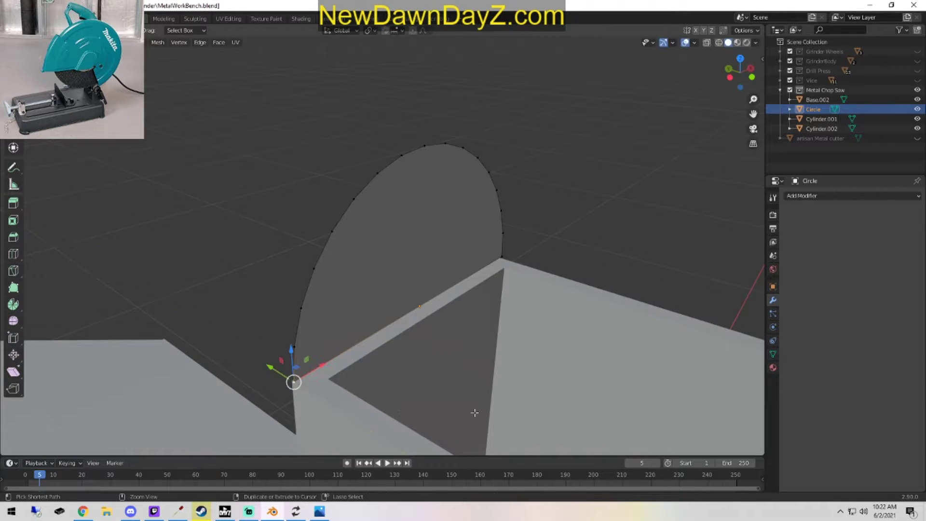
Move the whole half disc along Y flush with the block's end face and lower it along Z onto the top edge.
middle_drag(550, 410, 394, 372)
key(Tab)
middle_drag(517, 381, 601, 381)
key(Tab)
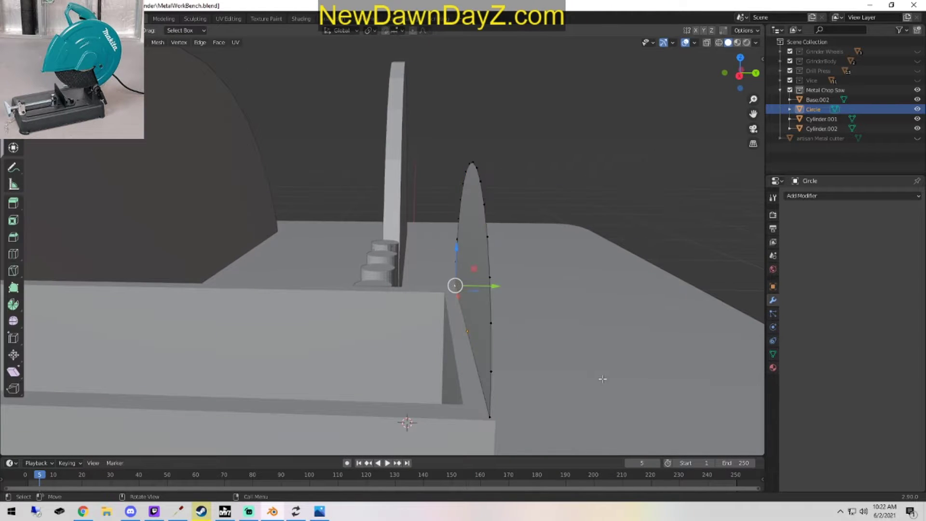
click(476, 250)
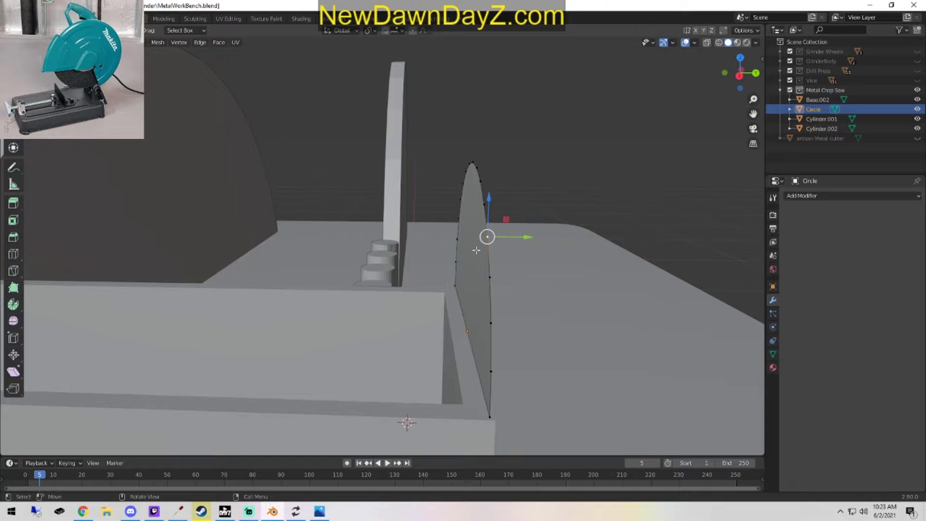
alt+middle_drag(528, 393, 559, 380)
key(a)
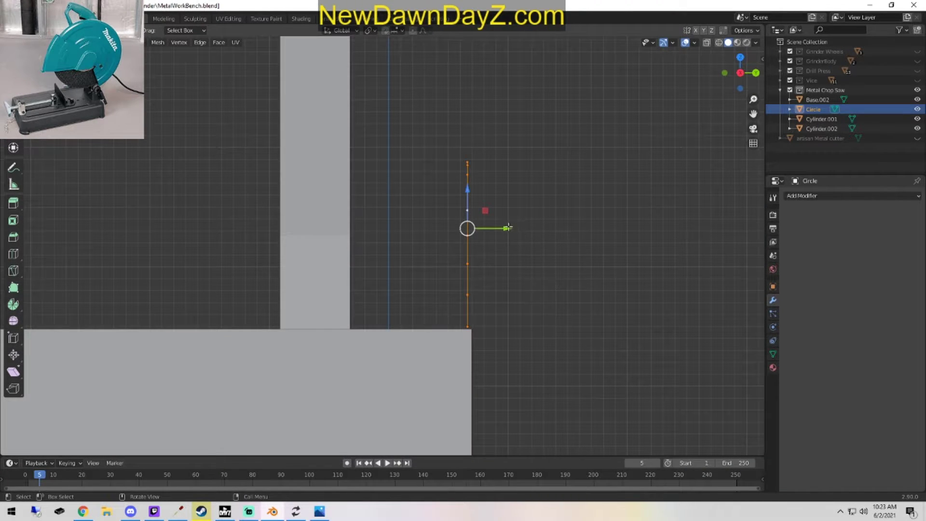
drag(509, 227, 511, 229)
middle_drag(511, 230, 601, 310)
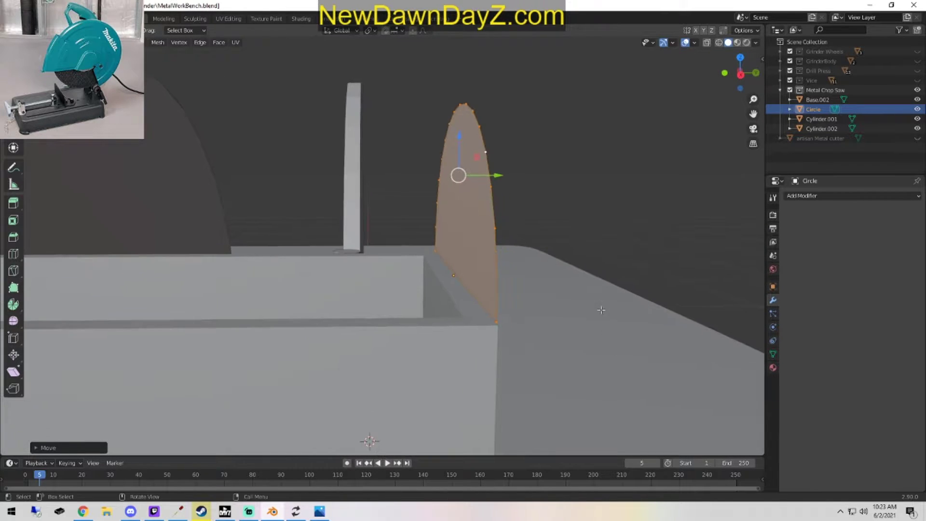
key(KP_3)
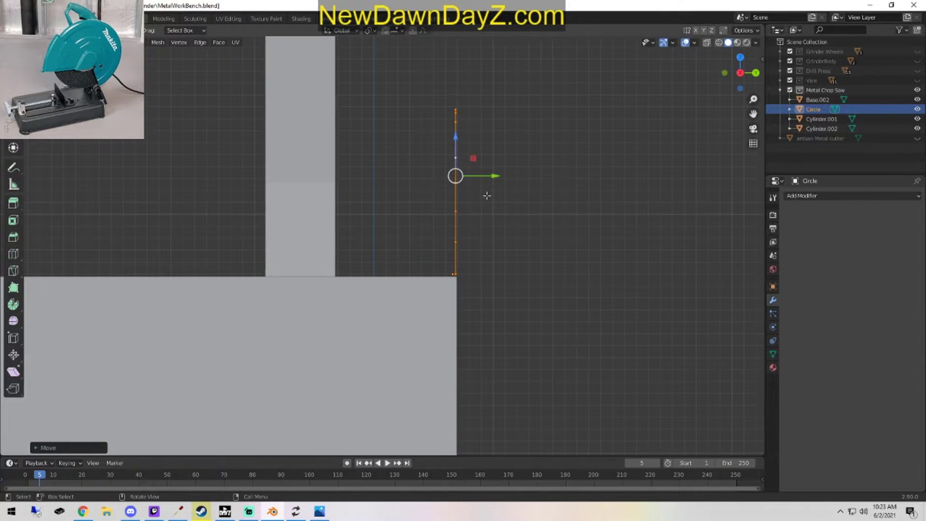
drag(458, 138, 460, 143)
middle_drag(542, 260, 583, 302)
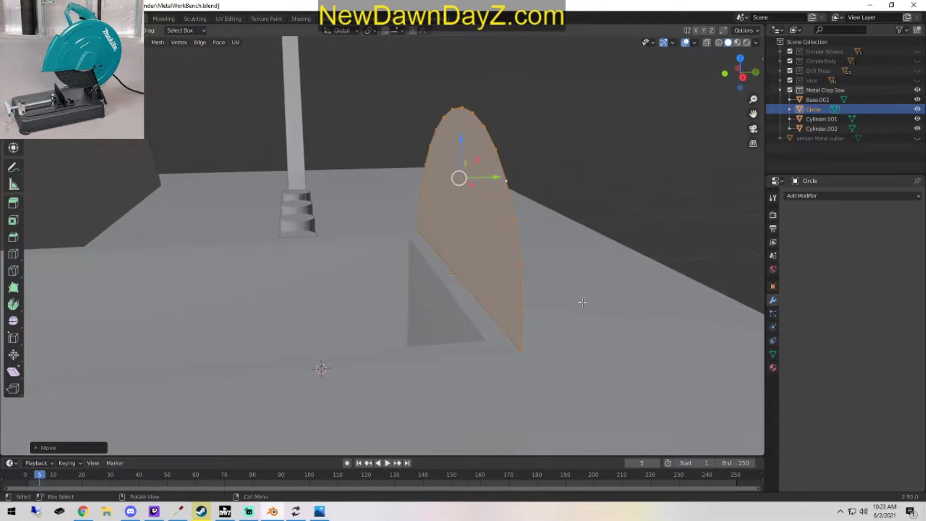
Duplicate the half disc in place and move the copy inward along Y to the inner side of the block's end wall.
alt+middle_drag(534, 282, 533, 281)
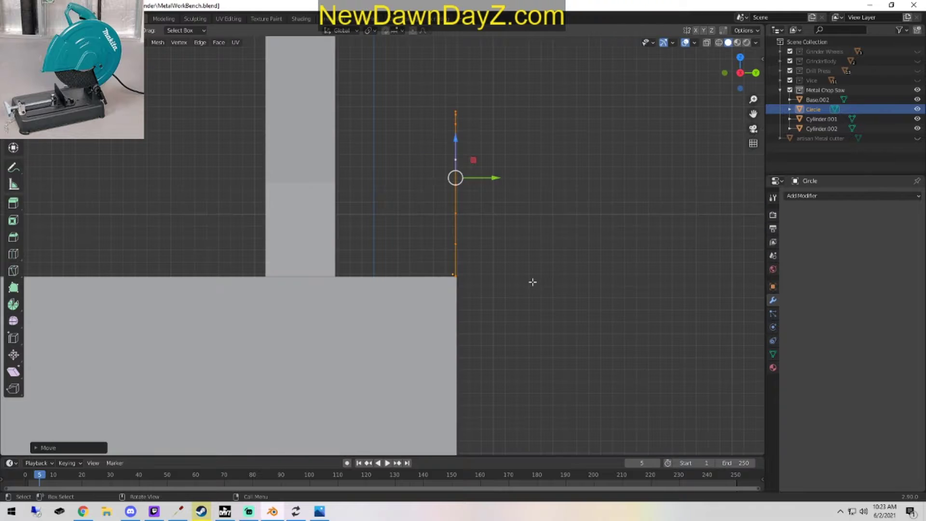
key(shift+d)
right_click(533, 281)
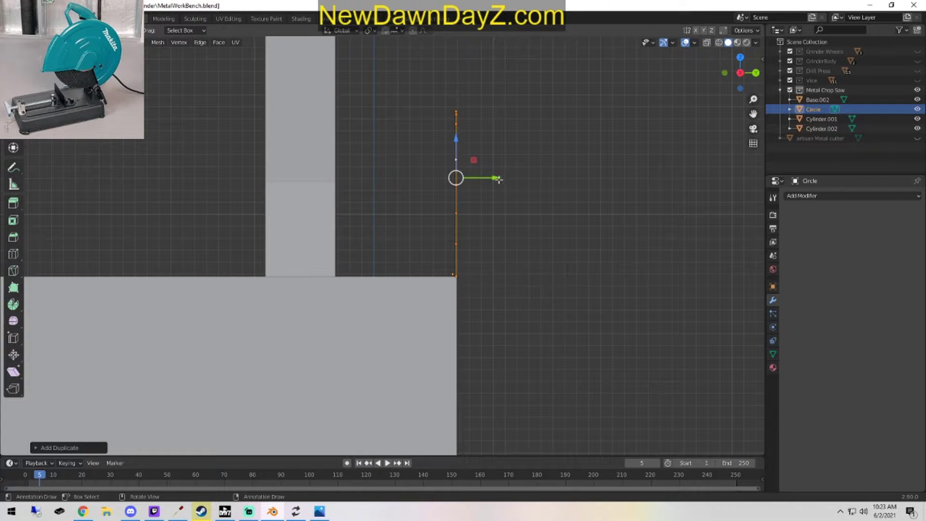
middle_drag(497, 181, 538, 267)
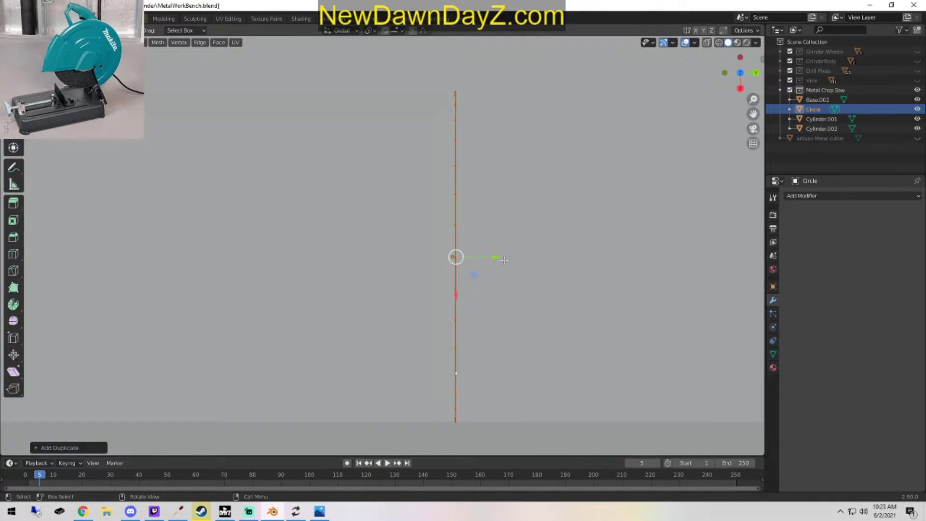
scroll(505, 263, up, 2)
scroll(504, 263, down, 9)
scroll(489, 268, up, 2)
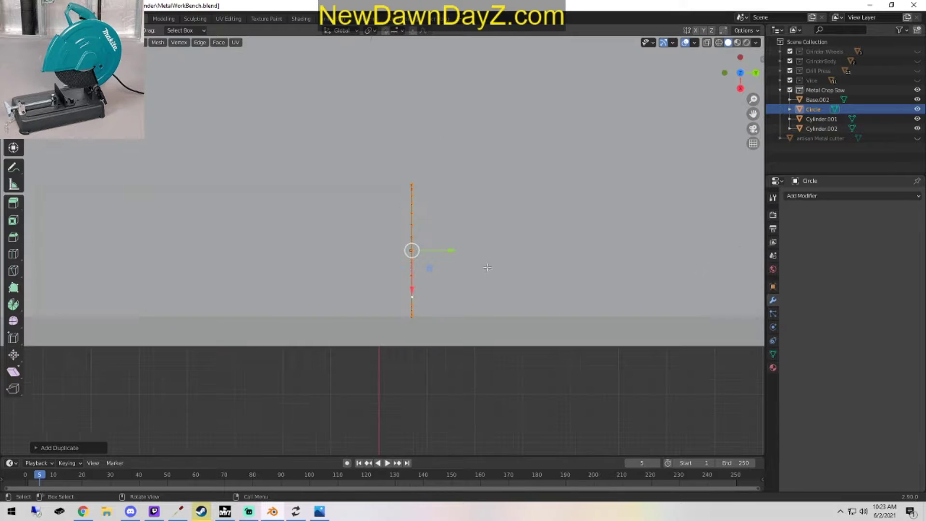
middle_drag(487, 267, 457, 245)
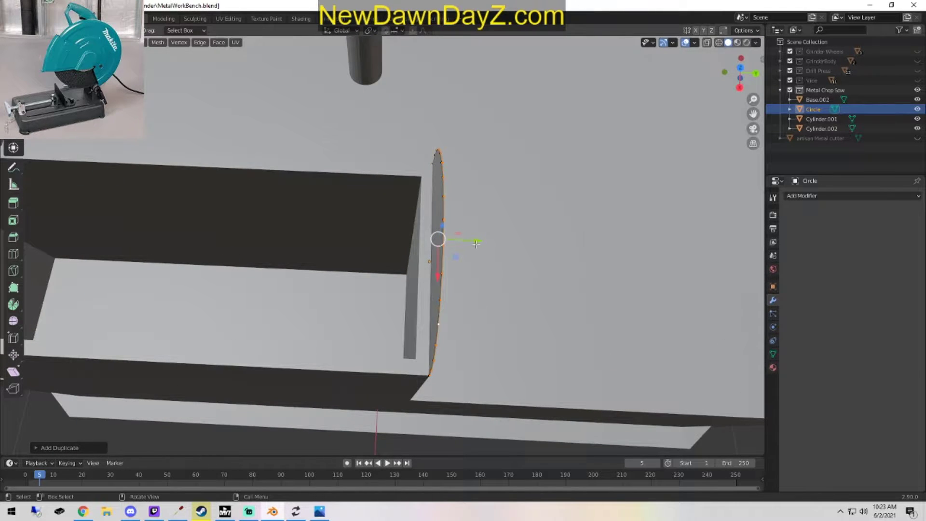
key(g)
key(y)
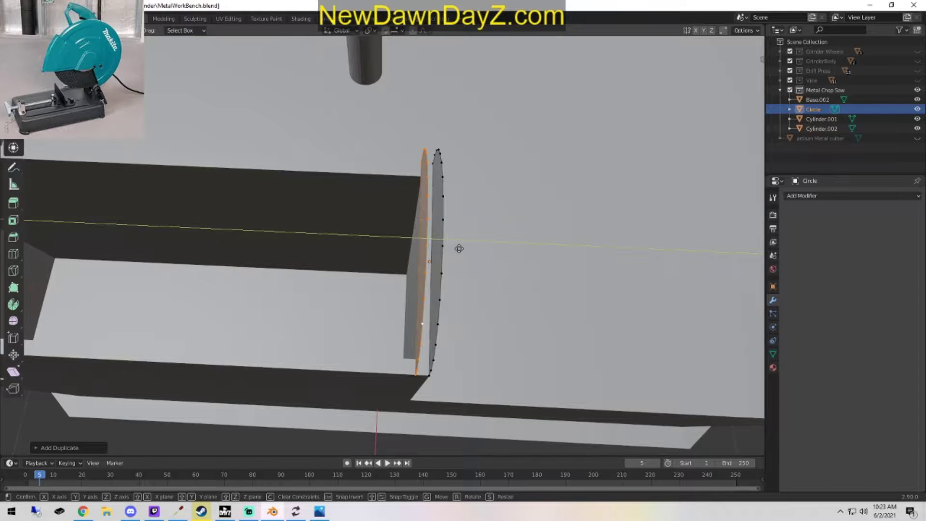
click(459, 248)
middle_drag(466, 253, 449, 281)
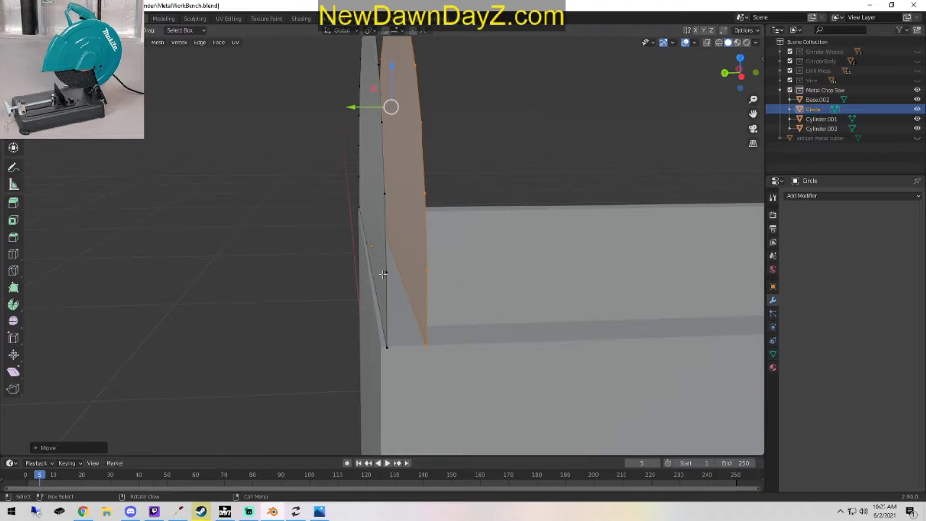
Move the outer half disc along Y flush with the block's outer end face, checking it in wireframe side view.
click(383, 290)
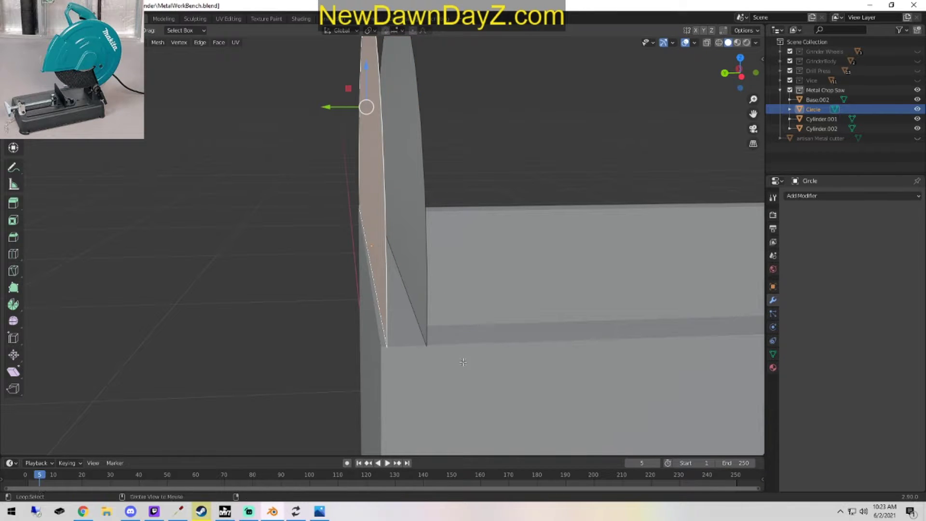
key(shift+z)
key(KP_1)
key(KP_3)
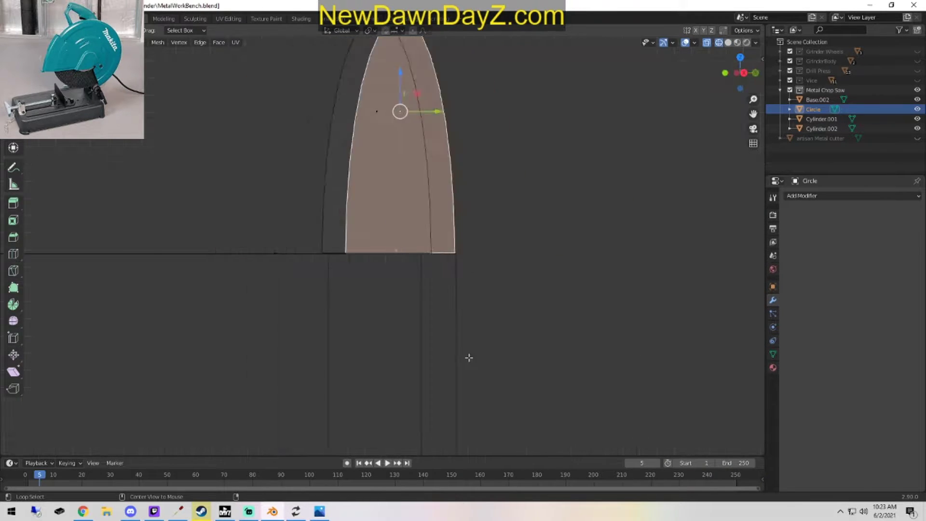
key(g)
key(y)
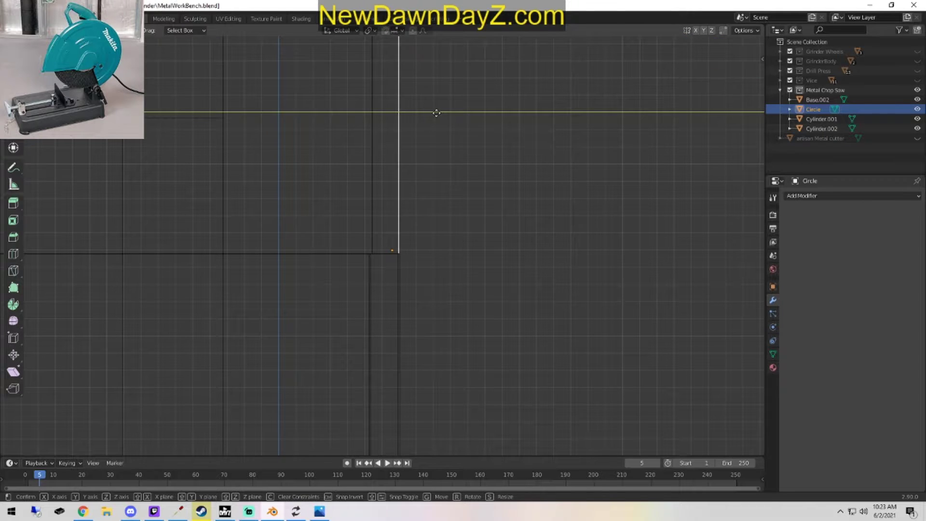
click(436, 113)
Move the inner half disc along Y into line with the end wall's inner side and return to solid shading in Edit Mode.
click(370, 161)
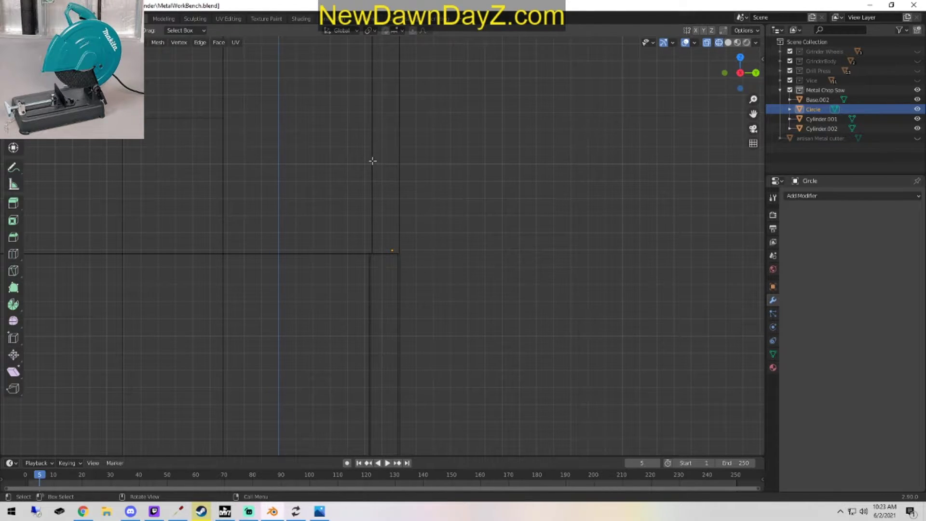
middle_drag(384, 160, 414, 141)
click(362, 114)
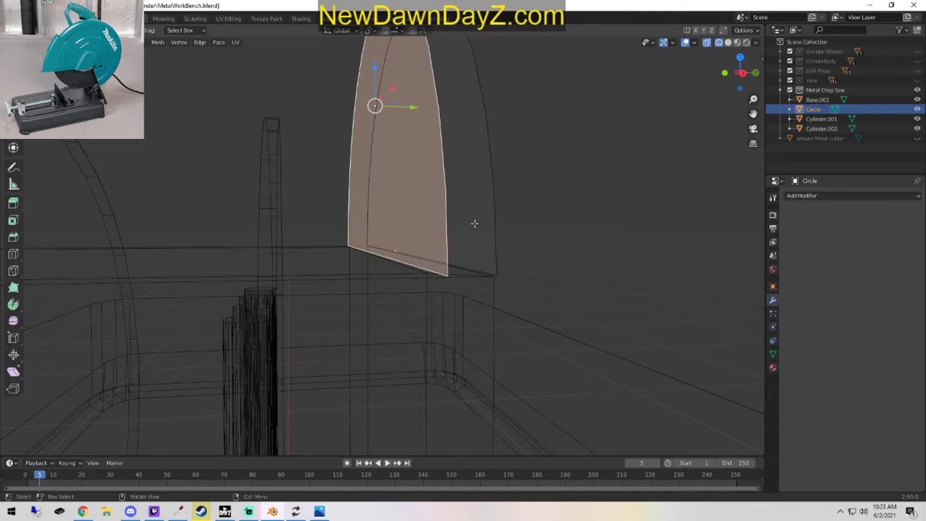
alt+middle_drag(434, 256, 416, 140)
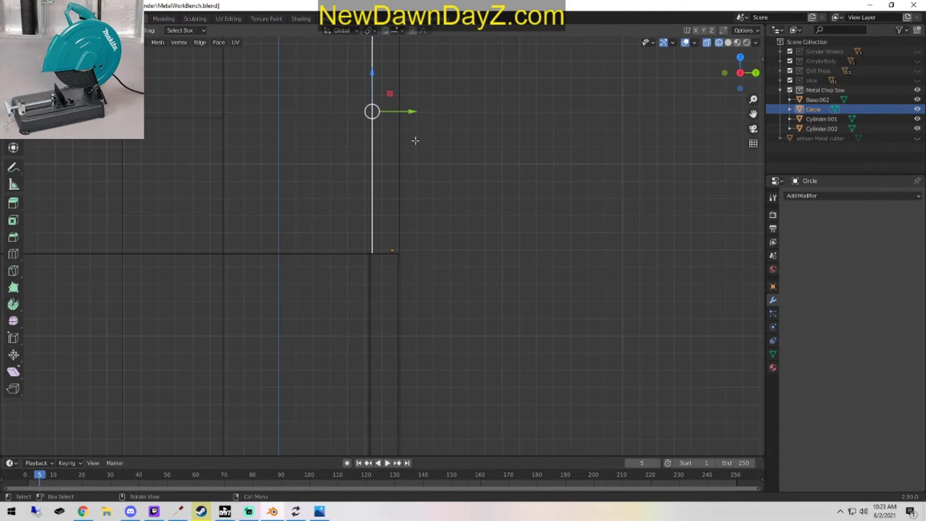
drag(413, 108, 410, 106)
key(z)
click(546, 198)
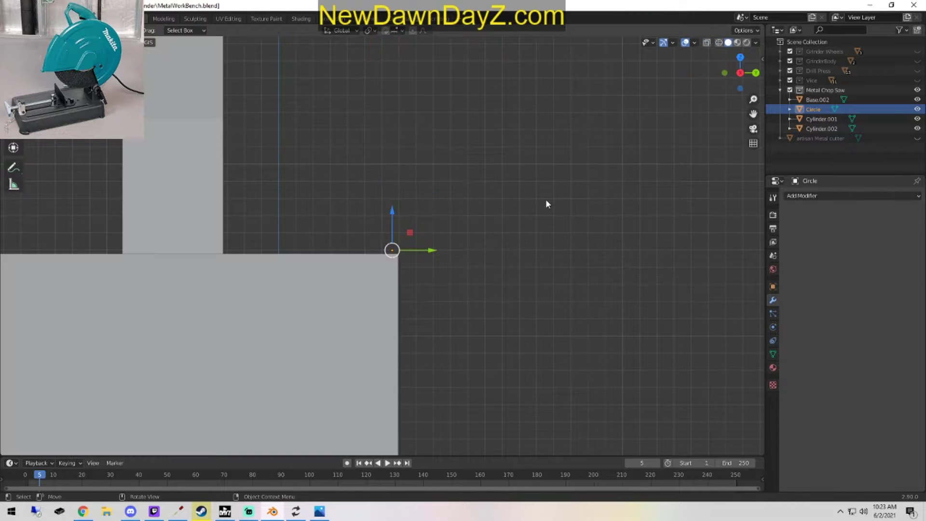
middle_drag(545, 199, 476, 282)
key(Tab)
scroll(357, 327, up, 4)
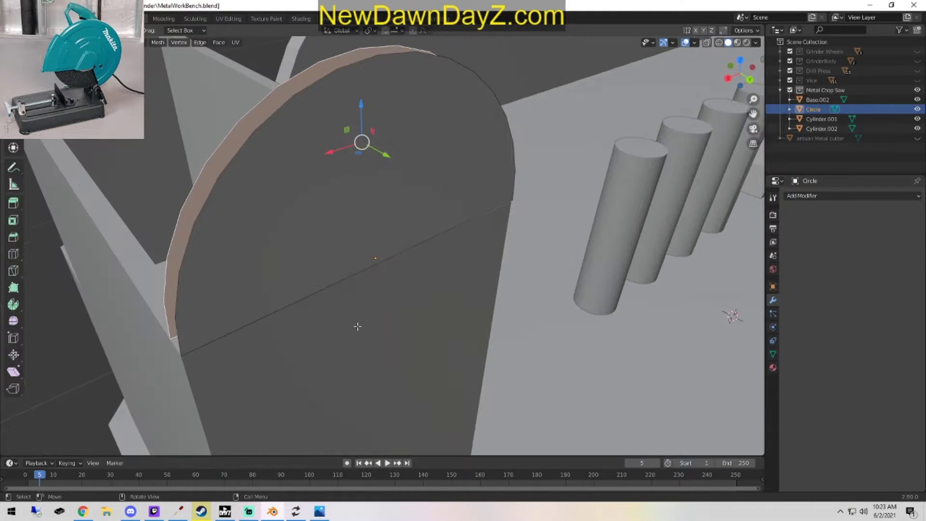
Try to add a loop cut across the half discs with Loop Cut and Slide.
middle_drag(357, 327, 376, 271)
click(14, 254)
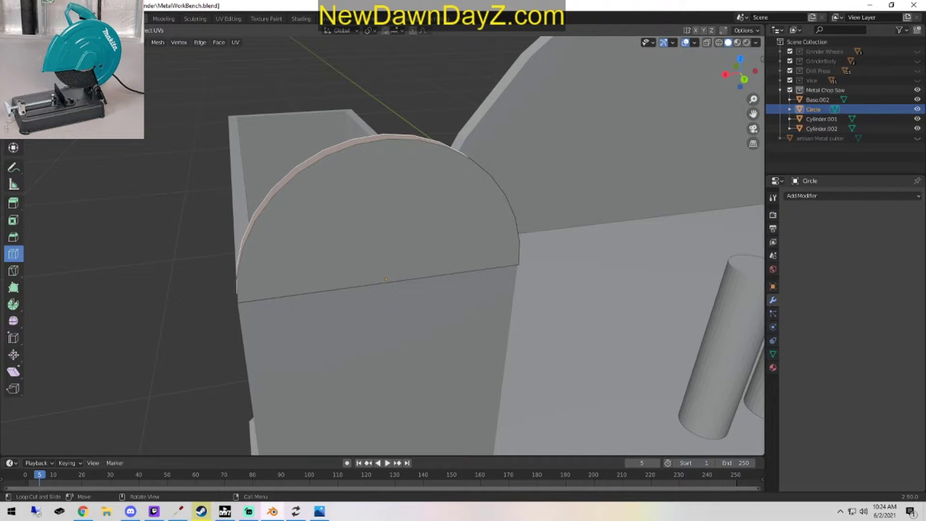
middle_drag(191, 232, 382, 235)
click(400, 193)
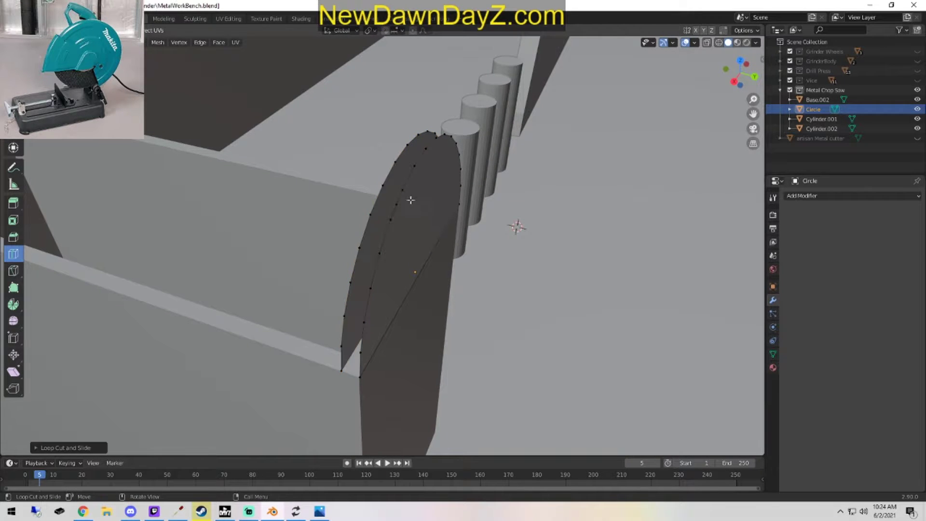
middle_drag(403, 183, 414, 244)
key(Tab)
key(Tab)
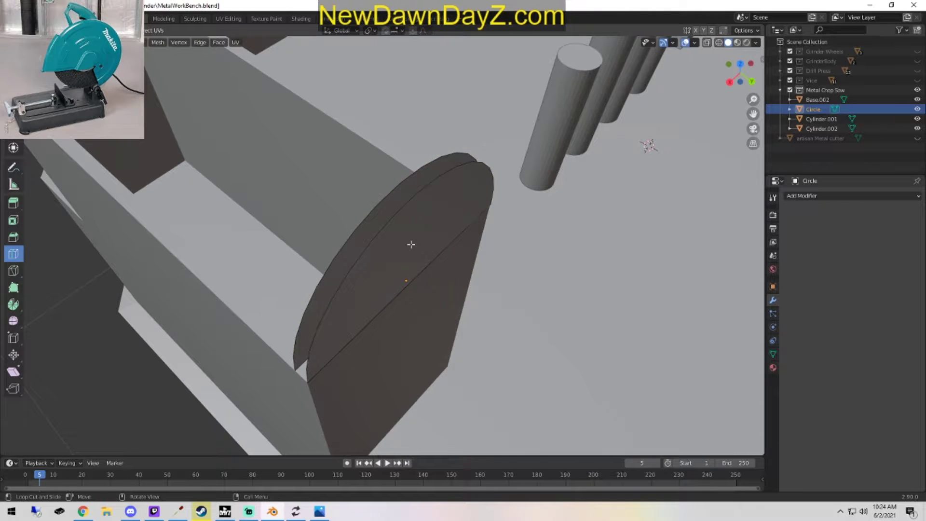
Try another loop cut on the outer half disc's arc and undo the loop cuts.
scroll(413, 269, up, 3)
middle_drag(370, 235, 373, 258)
middle_drag(374, 258, 399, 281)
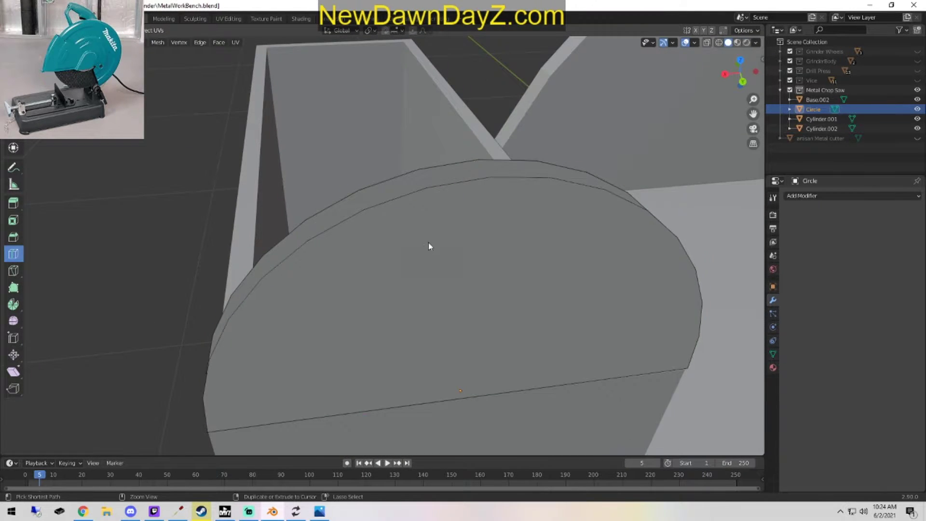
key(Tab)
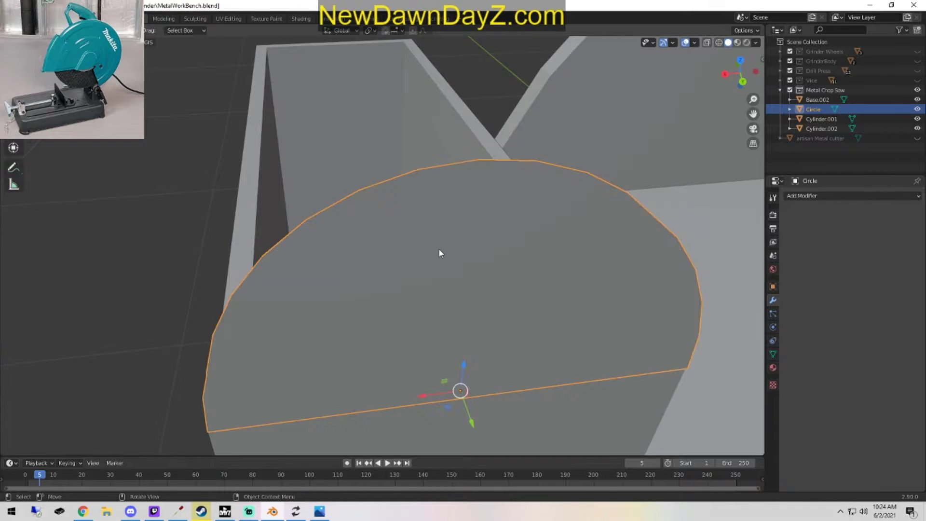
key(Tab)
click(400, 199)
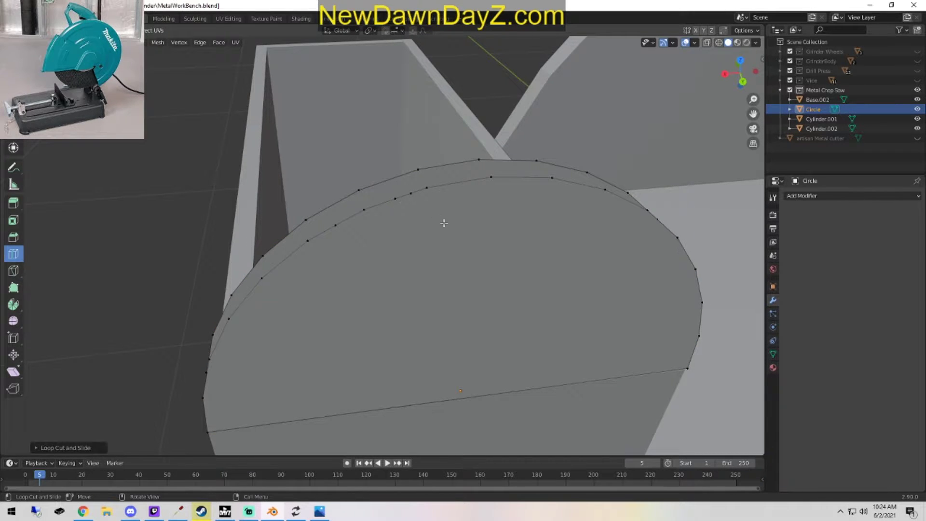
key(ctrl+z)
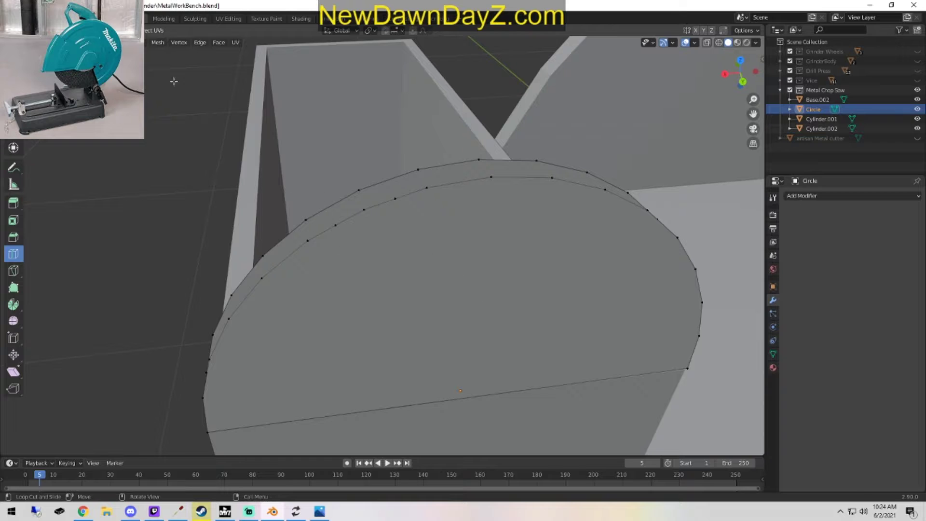
key(Tab)
key(Tab)
key(2)
key(ctrl+z)
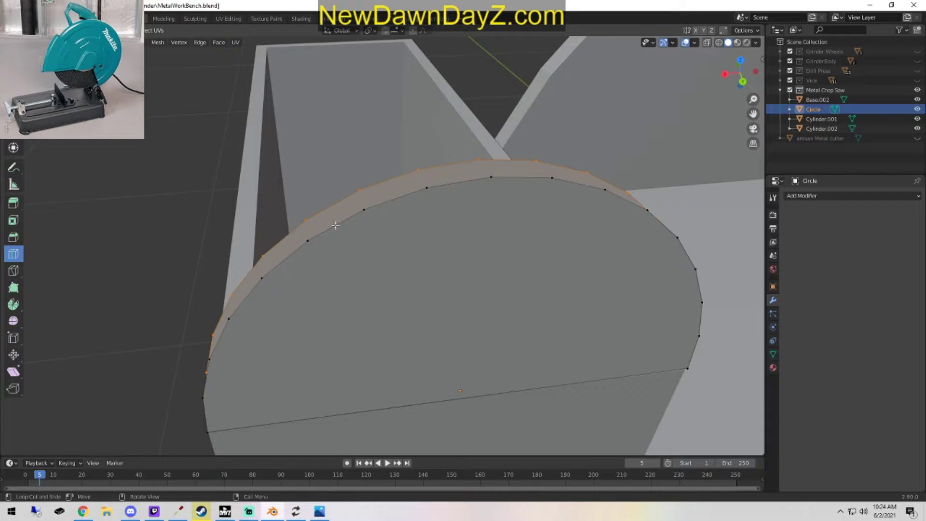
Select four matching rim vertices near the top of the two half discs and fill a first face bridging the gap.
click(14, 97)
click(364, 209)
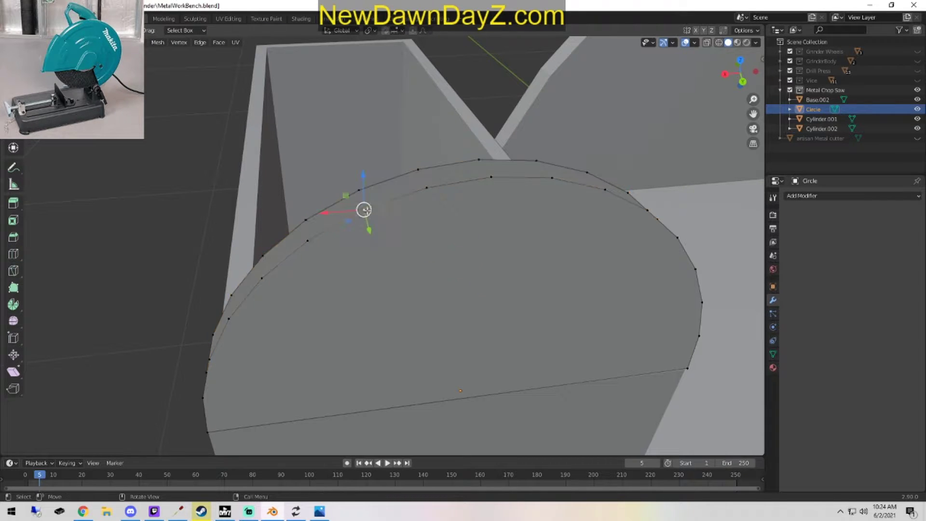
shift+click(418, 167)
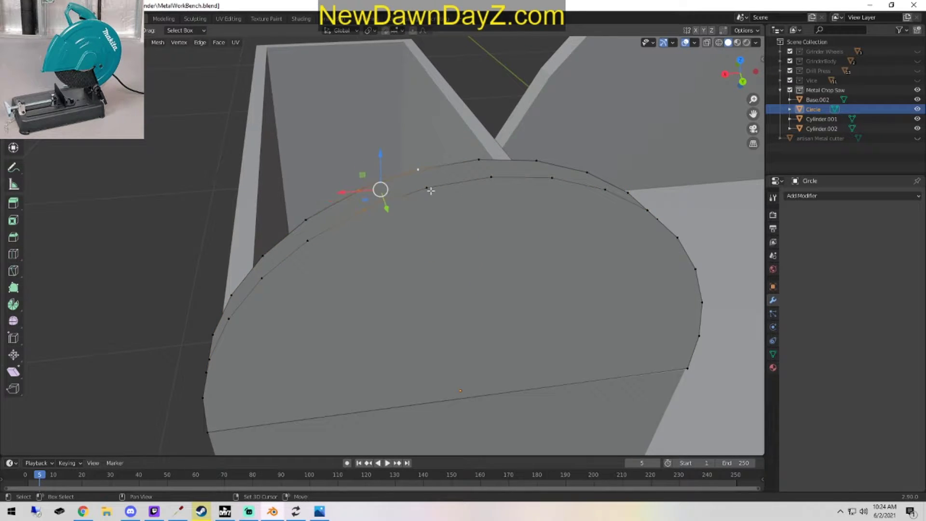
shift+click(429, 190)
key(f)
click(507, 285)
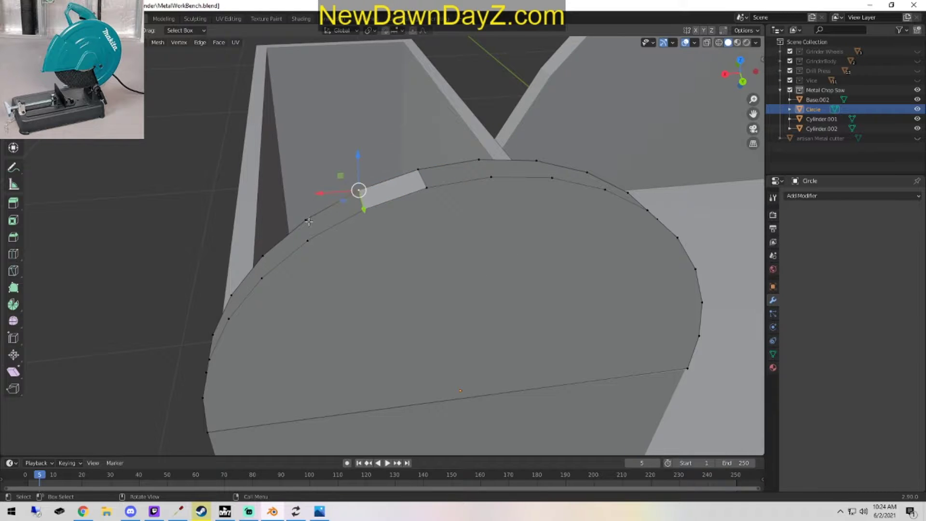
Fill a second four-sided rim face directly beside the first one, replacing the mistaken triangle.
click(308, 221)
shift+click(307, 240)
shift+click(363, 210)
key(f)
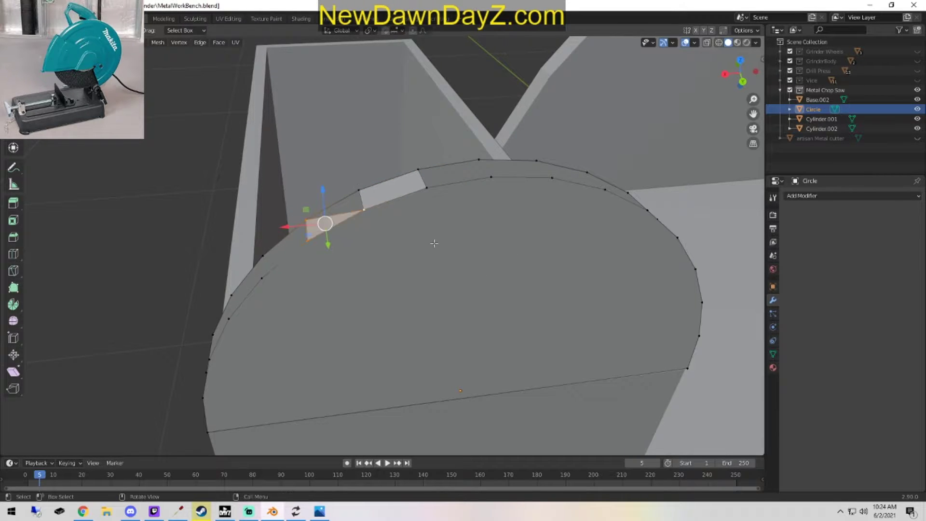
key(ctrl+z)
shift+click(358, 191)
key(f)
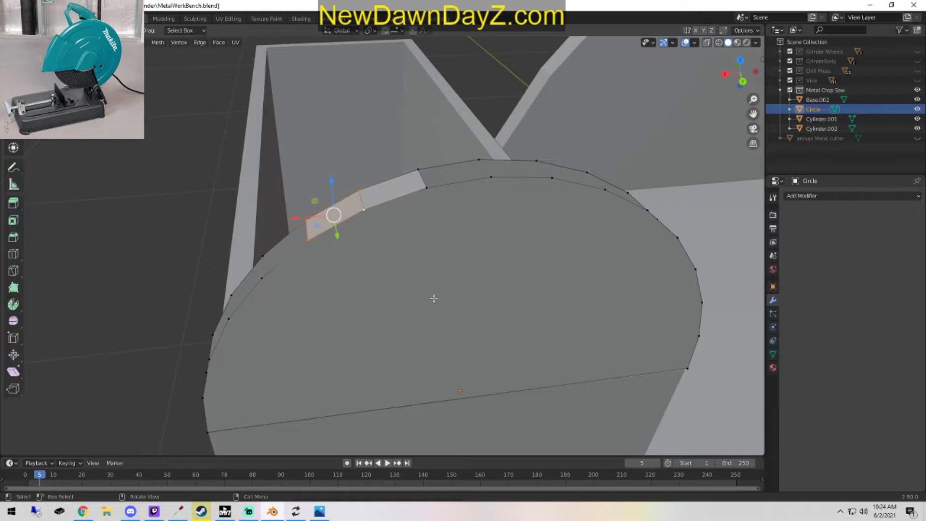
Fill a third rim face between the half discs, continuing down the arc from the second.
shift+click(307, 241)
shift+click(306, 221)
shift+click(263, 256)
shift+click(262, 277)
key(f)
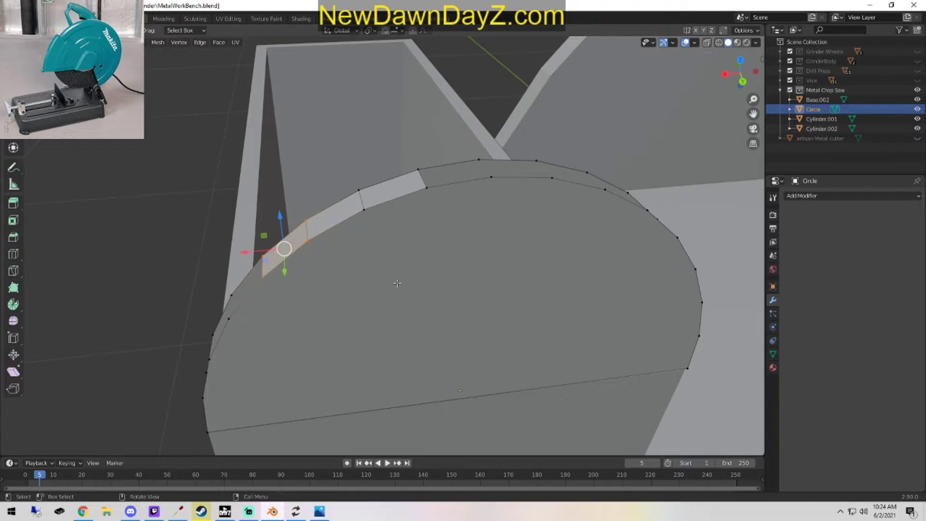
click(403, 306)
Circle-select the following vertex pairs down the arc and fill the fourth and fifth rim faces.
mouse_move(376, 338)
middle_down()
mouse_move(385, 313)
mouse_move(364, 331)
middle_up()
key(c)
mouse_move(364, 331)
mouse_down()
mouse_move(324, 299)
mouse_move(352, 255)
mouse_up()
right_click(353, 256)
key(f)
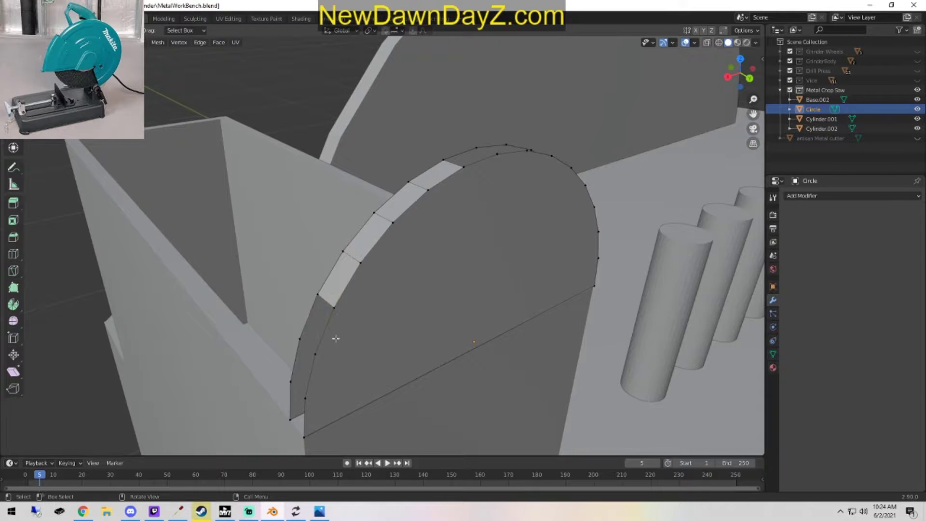
click(313, 328)
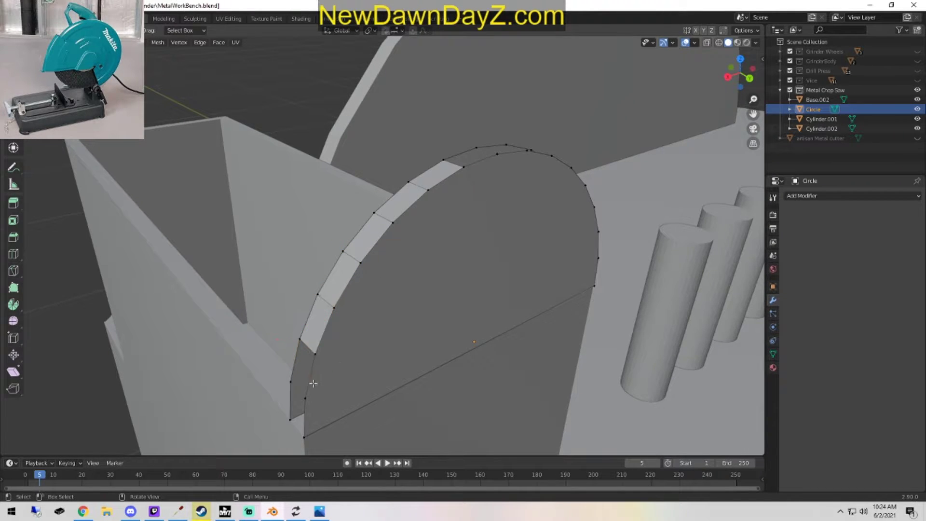
Fill the sixth rim face, just above the lowest open segment on this side of the arc.
key(c)
mouse_move(311, 387)
mouse_down()
mouse_move(297, 390)
mouse_move(318, 351)
mouse_up()
right_click(319, 351)
key(f)
Select the four vertices at the half discs' lower corner and fill the last rim face on this side.
click(318, 423)
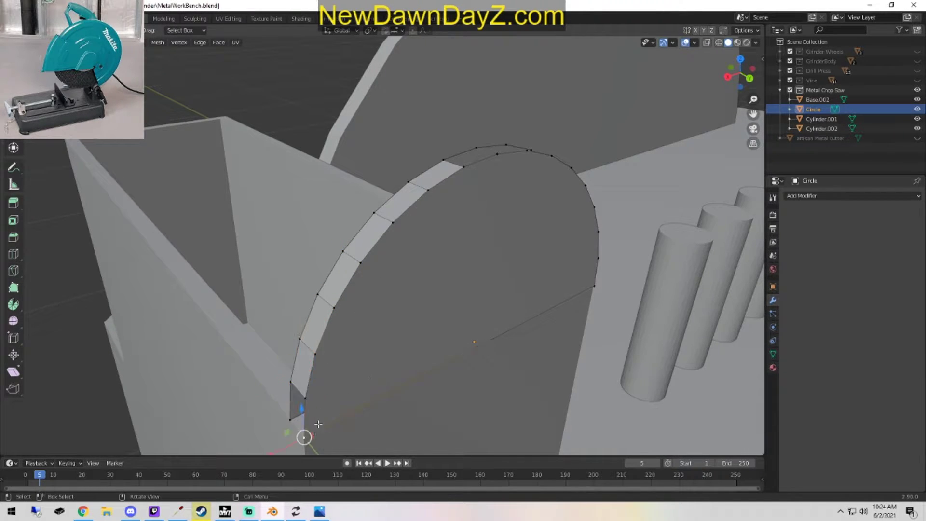
mouse_move(302, 438)
mouse_down()
mouse_move(297, 420)
mouse_move(314, 427)
mouse_move(295, 386)
mouse_move(313, 398)
mouse_up()
key(ctrl+z)
key(c)
right_click(313, 398)
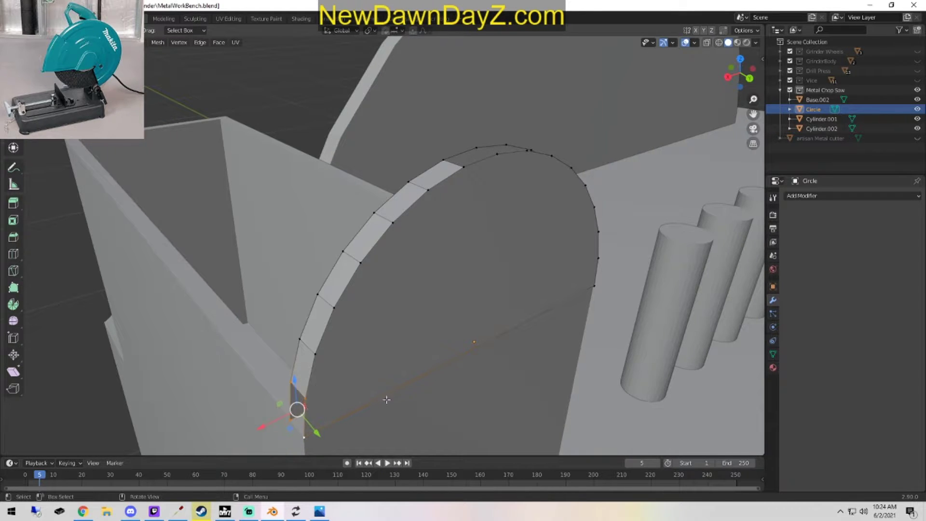
key(f)
click(416, 369)
Fill the first open rim face past the top of the arc, on the opposite side of the half discs.
middle_drag(416, 368, 364, 269)
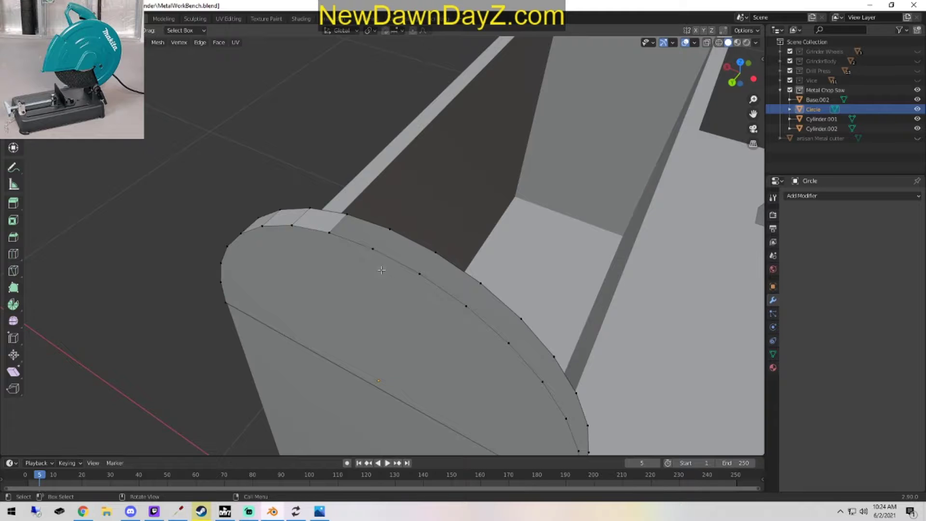
key(c)
mouse_move(333, 236)
mouse_down()
mouse_move(364, 220)
mouse_move(371, 247)
mouse_up()
right_click(371, 247)
key(f)
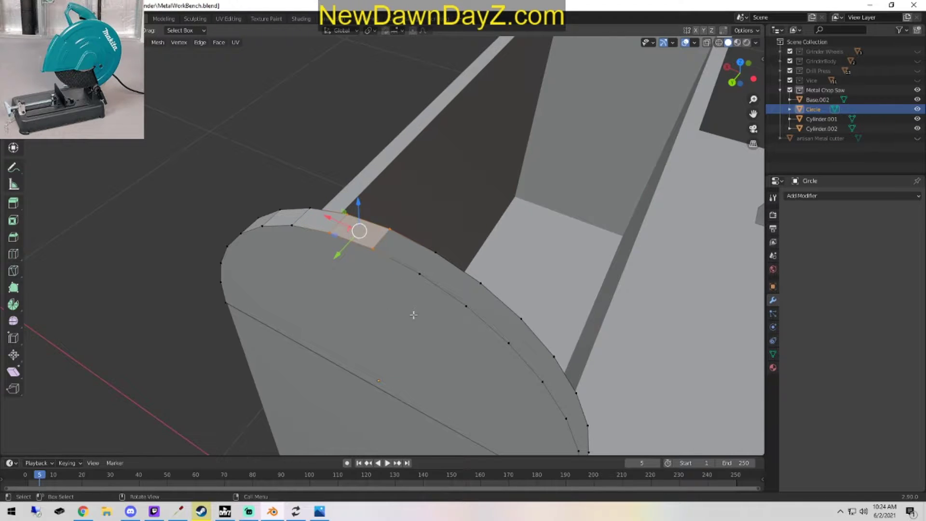
key(space)
key(space)
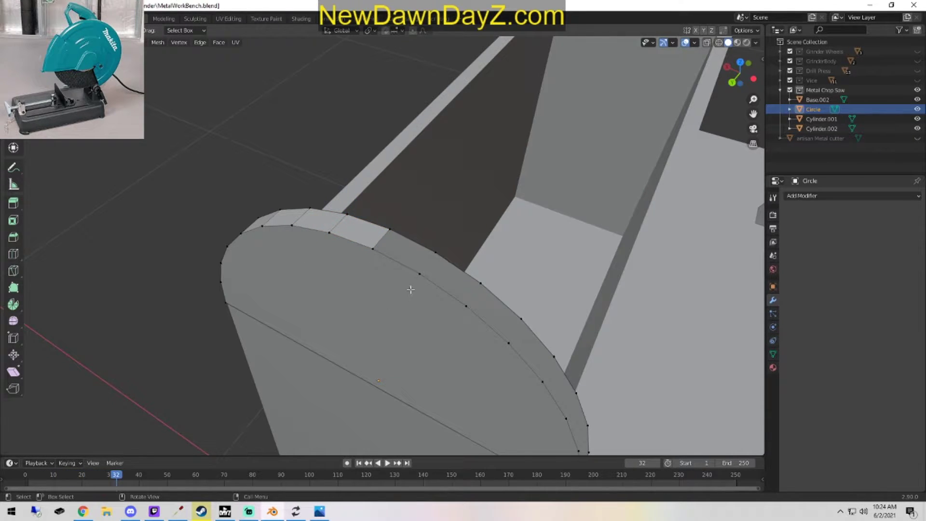
Circle-select the next vertex pairs along the opposite side of the arc and fill two more rim faces.
key(c)
mouse_move(413, 279)
mouse_down()
mouse_move(410, 242)
mouse_move(430, 254)
mouse_up()
right_click(430, 255)
key(f)
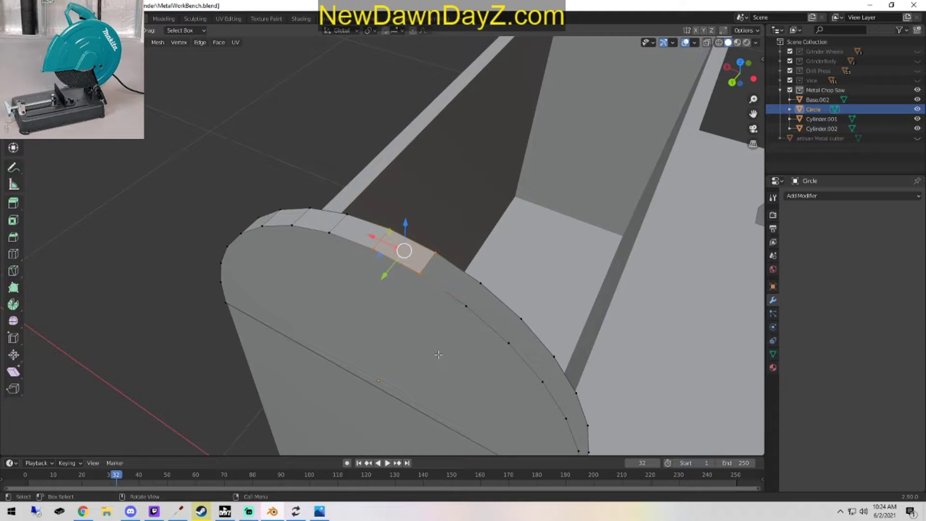
click(439, 354)
key(c)
mouse_move(465, 316)
mouse_down()
mouse_move(426, 270)
mouse_move(477, 278)
mouse_up()
right_click(477, 278)
key(f)
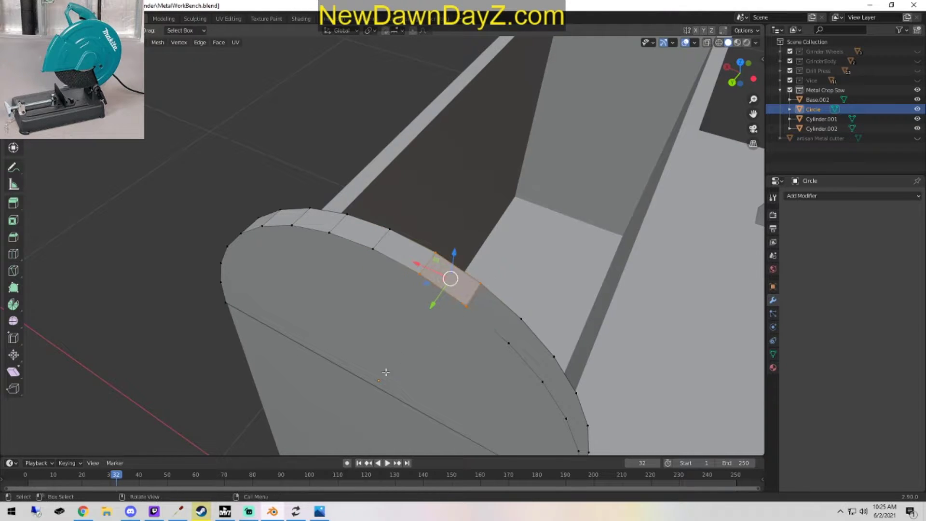
click(386, 372)
Fill another two rim faces further down the opposite side, bridging the outer and inner half discs.
key(c)
mouse_move(496, 361)
mouse_down()
mouse_move(507, 343)
mouse_move(502, 311)
mouse_up()
right_click(503, 310)
key(f)
middle_drag(471, 312, 300, 321)
click(296, 315)
key(c)
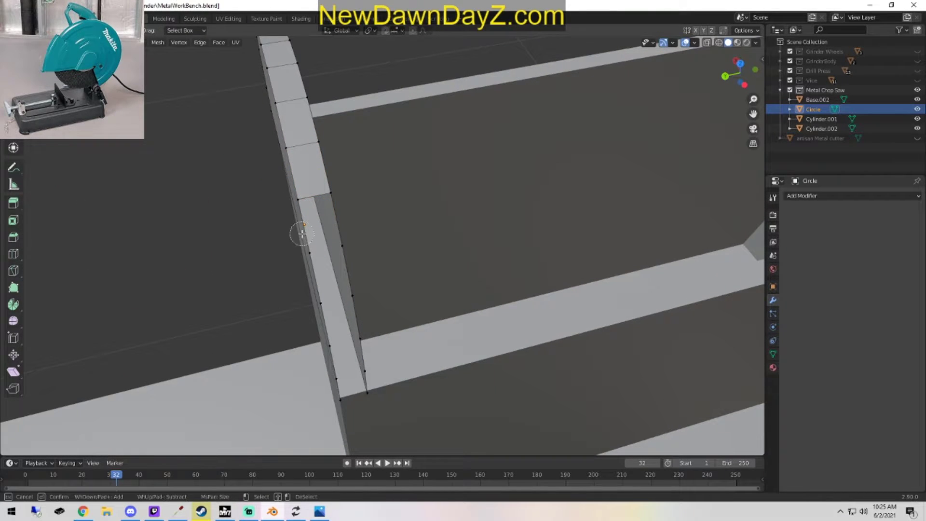
click(307, 200)
click(337, 194)
click(351, 244)
right_click(352, 244)
key(f)
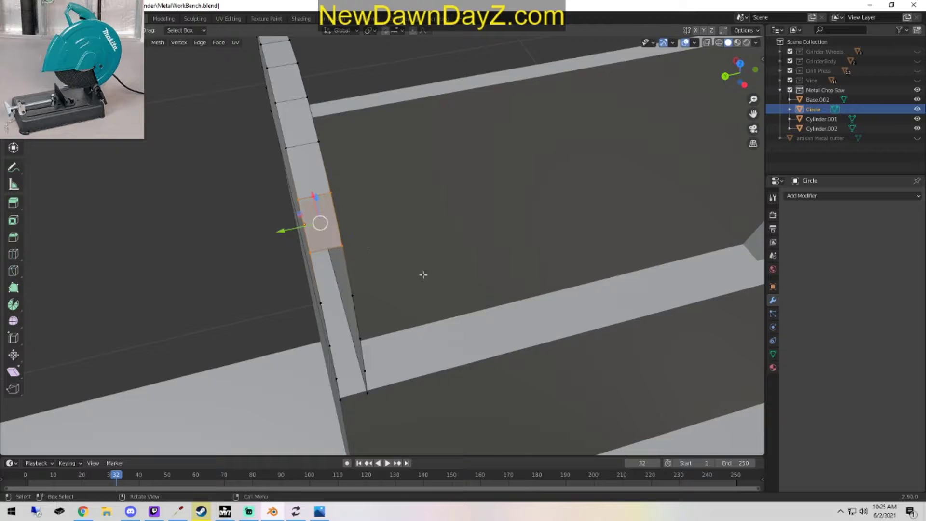
Fill the sixth rim face on the opposite side, directly below the last filled one.
click(392, 300)
key(c)
click(357, 296)
click(347, 246)
click(309, 254)
click(314, 308)
right_click(315, 307)
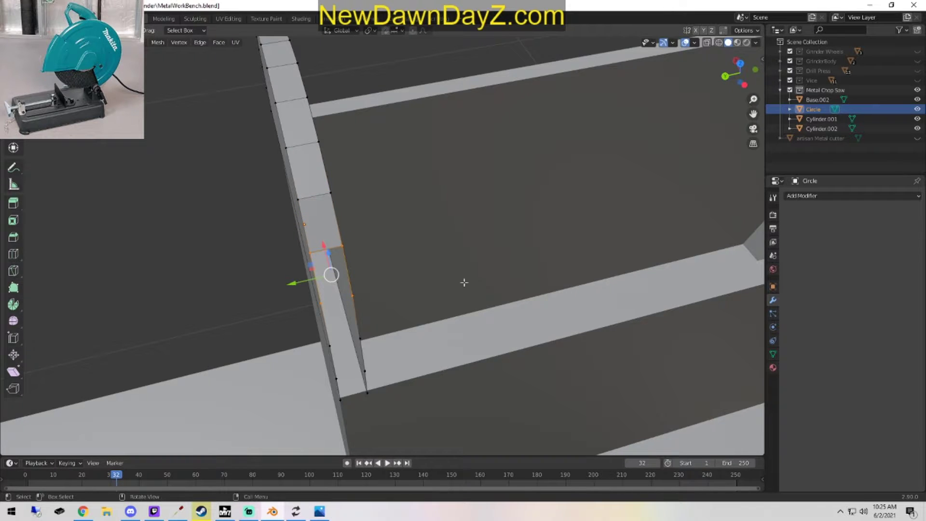
key(c)
right_click(464, 283)
key(f)
click(474, 302)
Circle-select the next four vertices down the opposite side of the arc and fill the seventh rim face.
key(c)
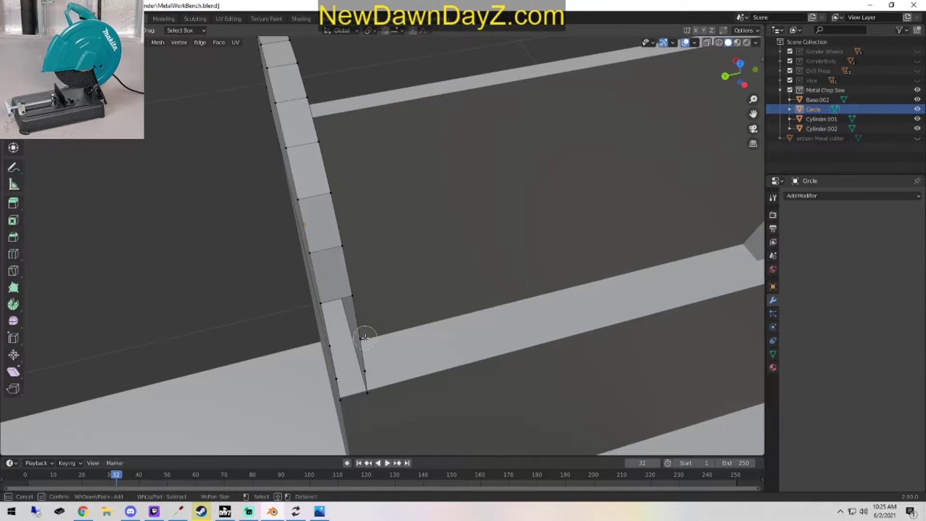
click(365, 336)
click(354, 296)
click(320, 313)
click(327, 344)
right_click(325, 342)
key(f)
click(288, 326)
Fill the eighth rim face on the opposite side, directly above the last gap at the base of the arc.
key(c)
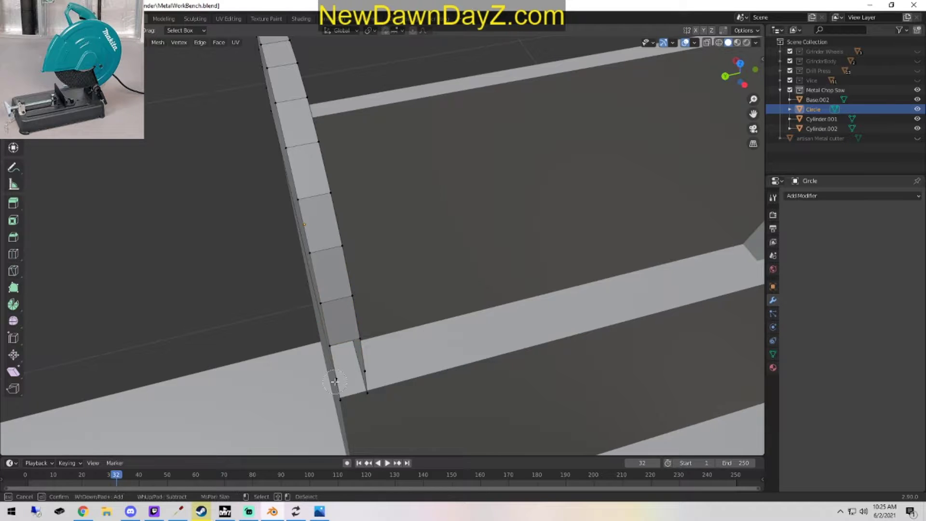
click(335, 383)
click(331, 348)
click(353, 341)
click(362, 369)
right_click(363, 371)
key(f)
click(424, 364)
Fill the last rim face at the foot of the arc, where the half discs meet the block's top edge.
key(c)
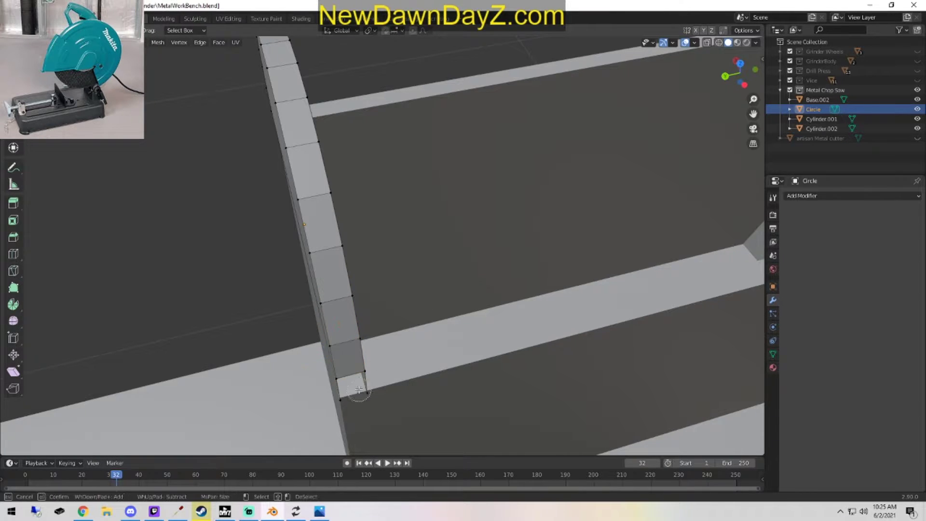
click(361, 394)
click(356, 368)
click(338, 377)
click(342, 395)
right_click(342, 395)
key(f)
click(423, 324)
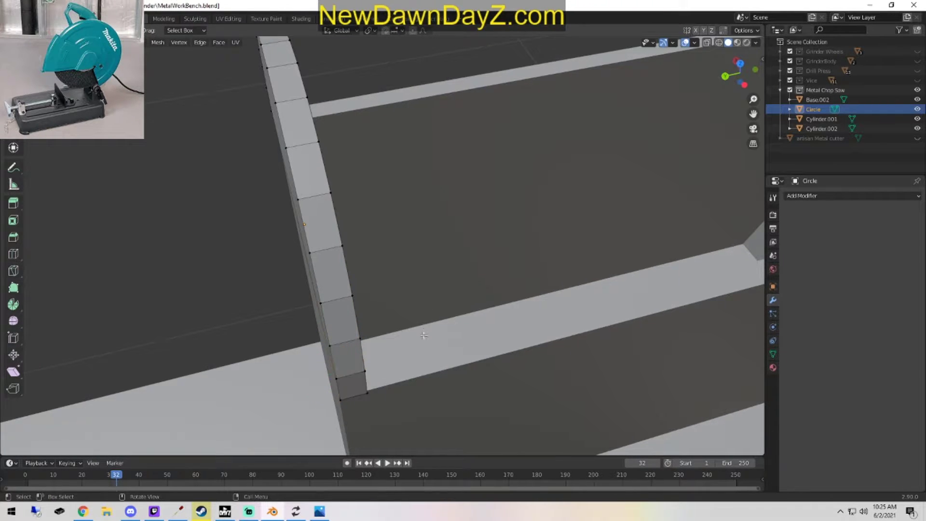
Select the bottom corner vertices at both ends of the half disc to close its underside, and return to object mode.
middle_drag(425, 328, 503, 285)
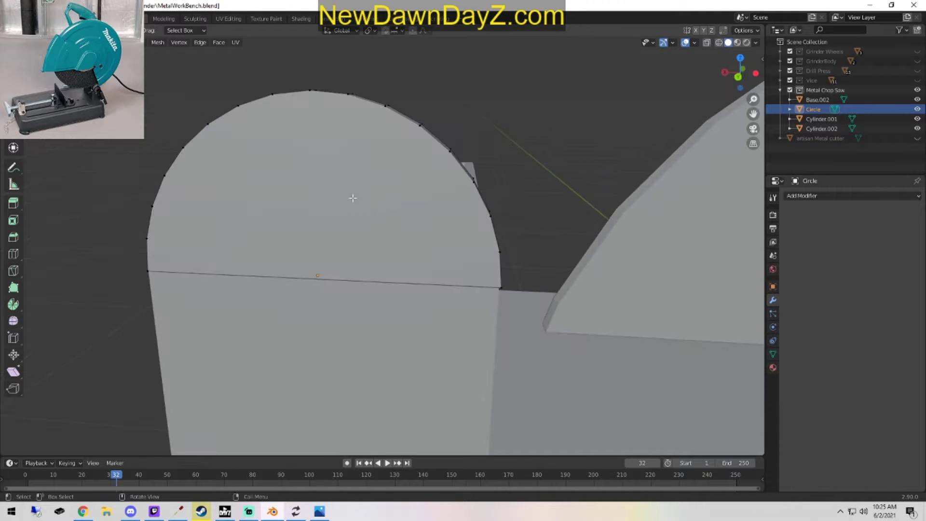
key(Tab)
click(357, 215)
click(358, 236)
middle_drag(354, 316, 361, 284)
scroll(328, 287, up, 2)
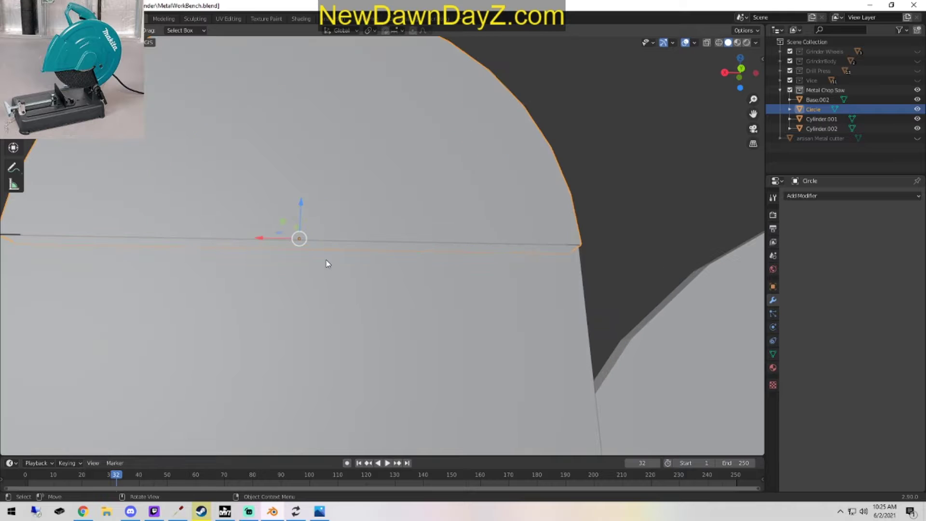
key(Tab)
mouse_move(324, 258)
middle_down()
mouse_move(587, 279)
mouse_move(531, 270)
middle_up()
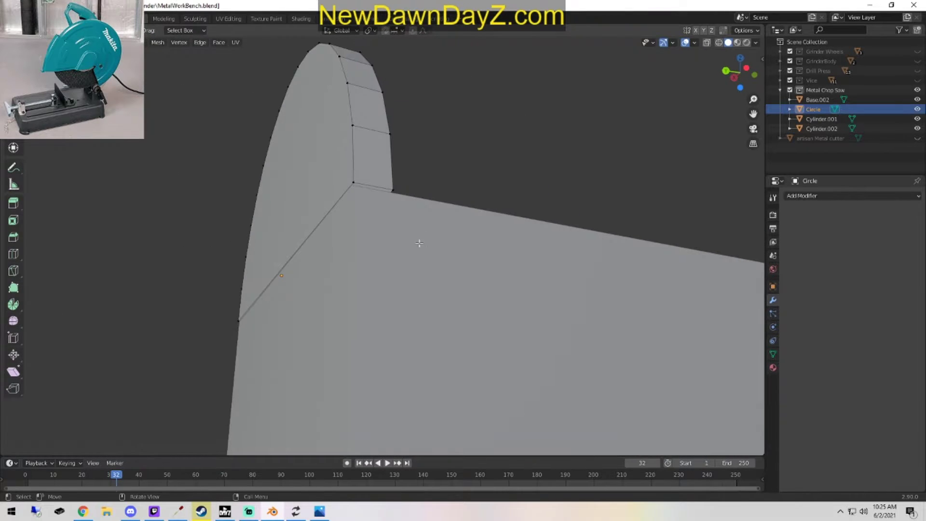
key(c)
drag(355, 187, 393, 194)
right_click(415, 197)
middle_drag(343, 283, 466, 290)
key(c)
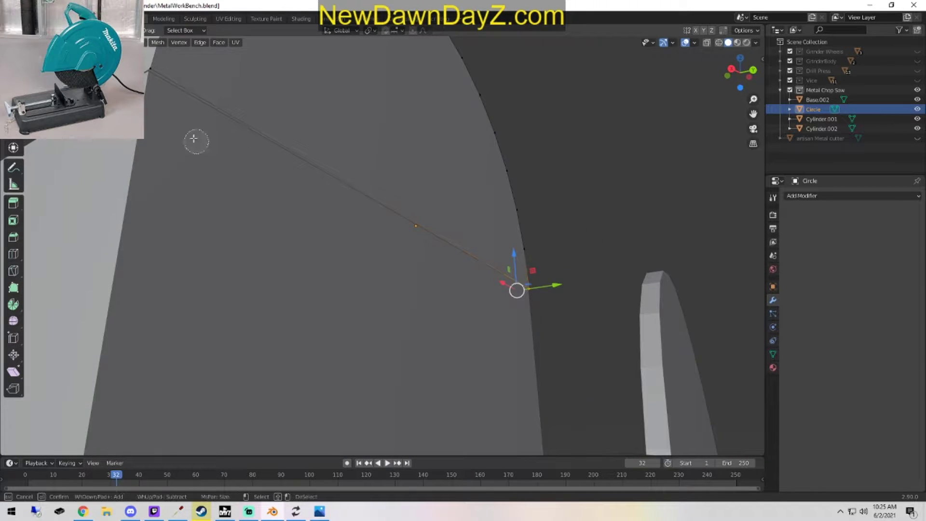
drag(151, 87, 146, 72)
right_click(146, 128)
click(295, 228)
scroll(299, 226, down, 2)
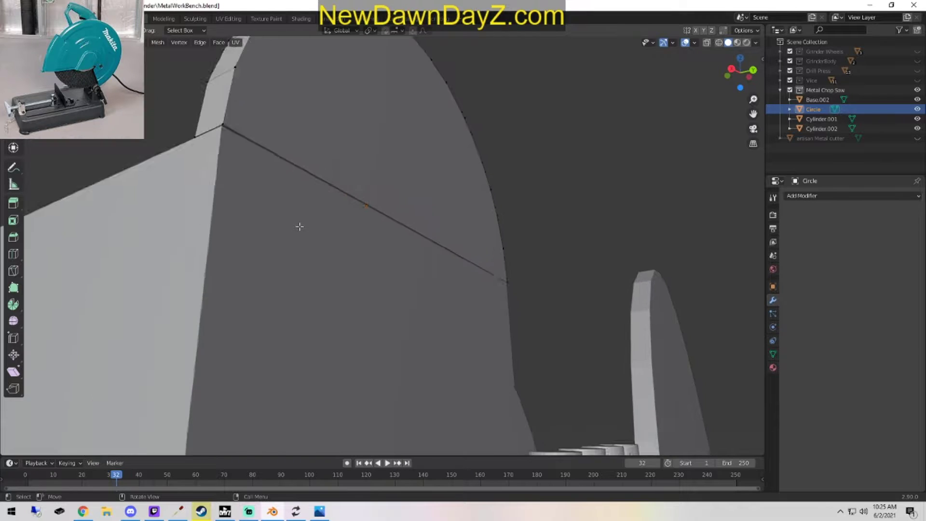
middle_drag(299, 226, 373, 307)
key(Tab)
Examine the closed half disc and the open-topped block from several sides, including the bare wall at the opposite end.
middle_drag(463, 263, 390, 269)
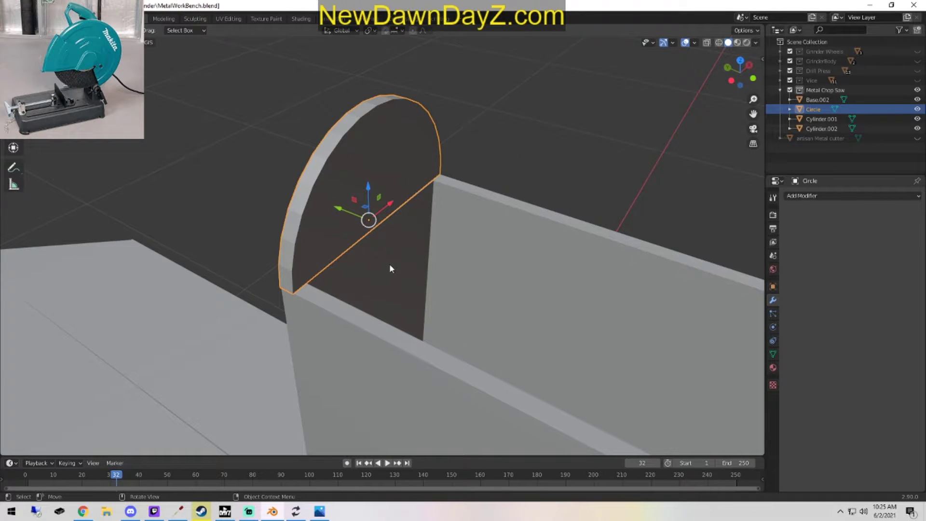
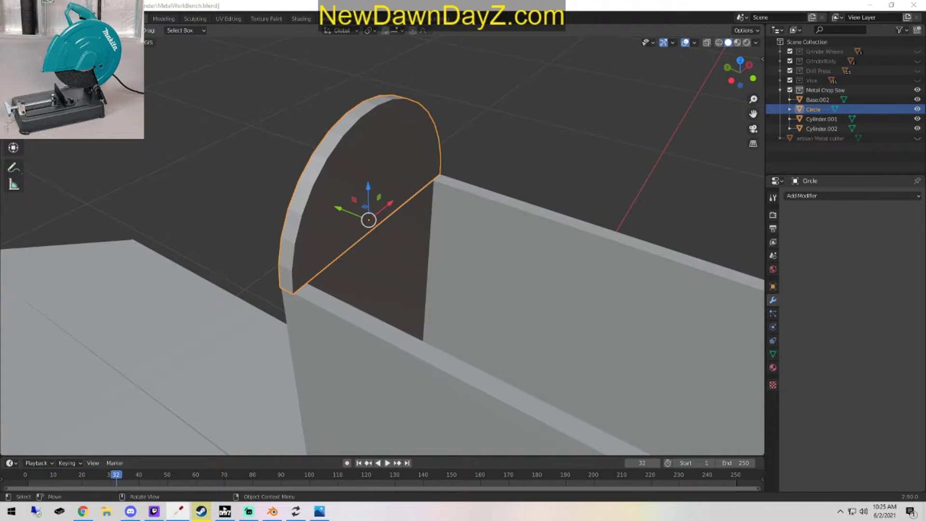
middle_drag(394, 358, 541, 248)
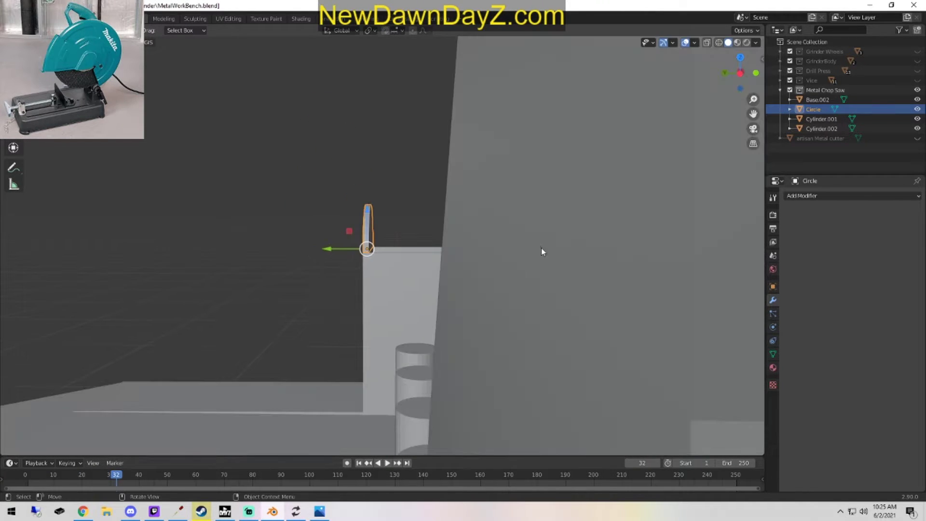
middle_drag(366, 236, 502, 278)
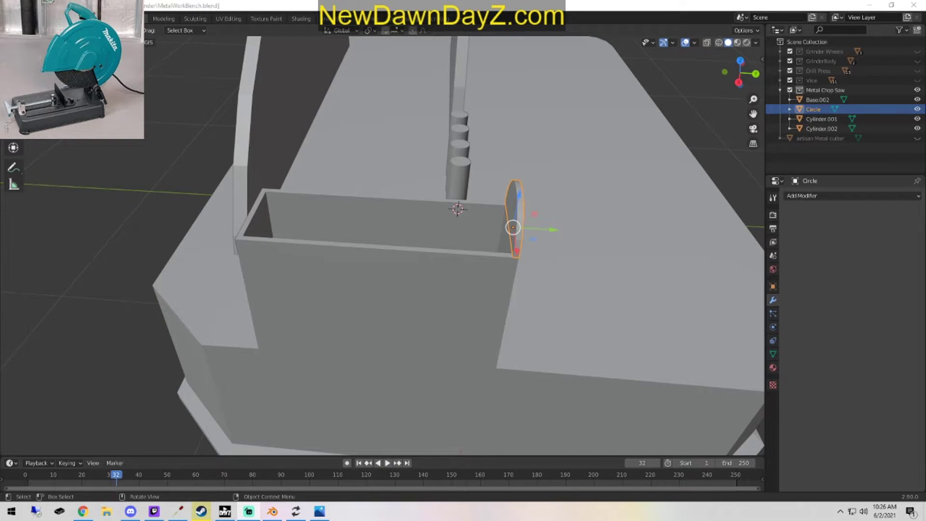
click(474, 267)
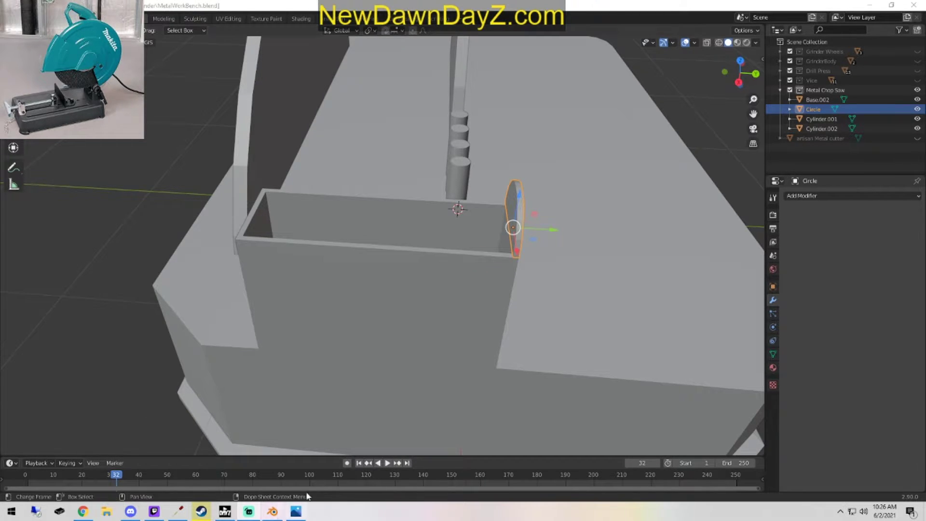
middle_drag(310, 415, 451, 375)
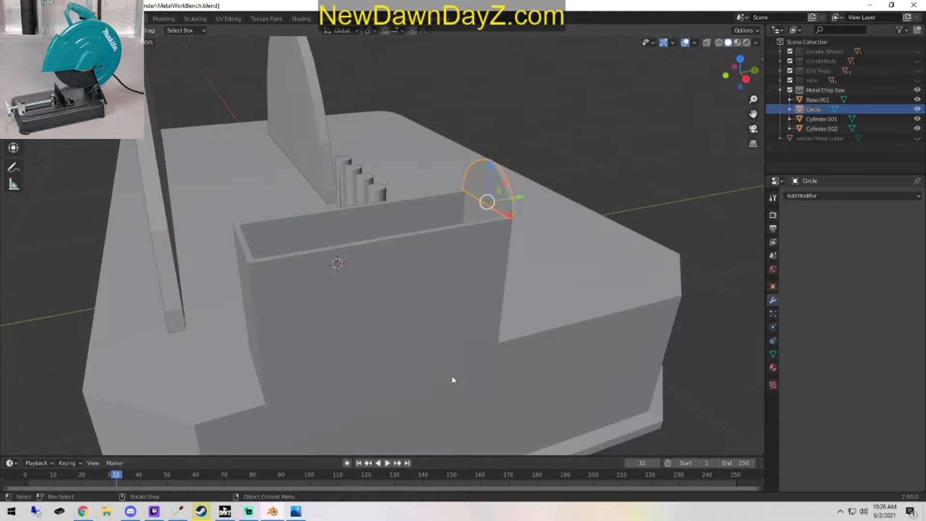
scroll(448, 352, up, 1)
shift+middle_drag(445, 336, 528, 320)
scroll(499, 352, up, 2)
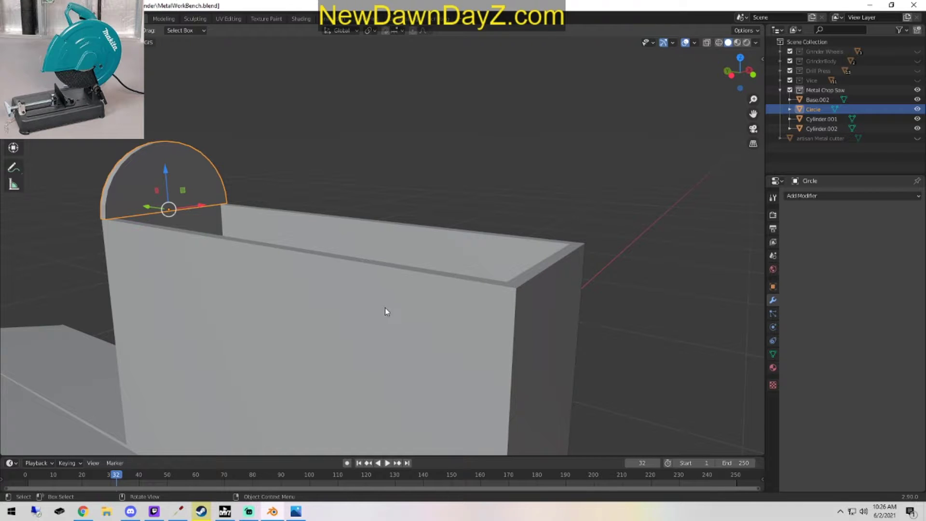
middle_drag(336, 302, 347, 327)
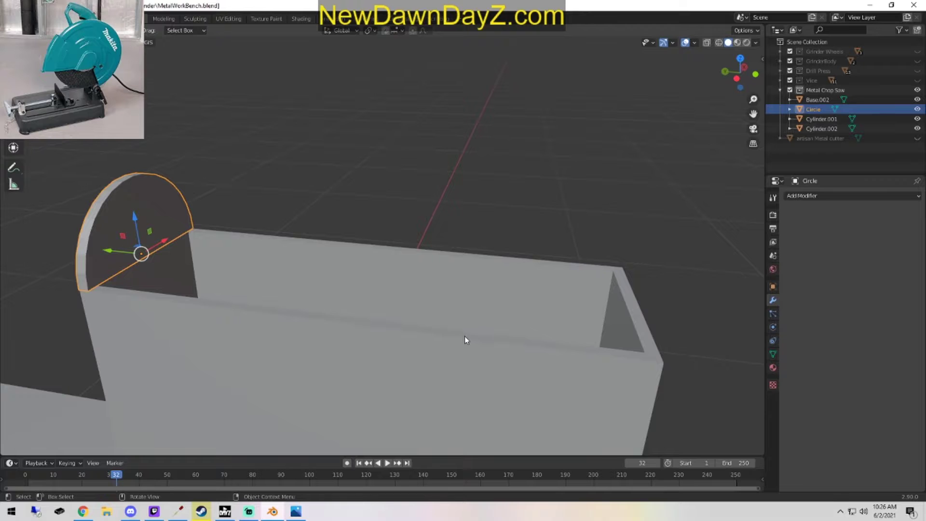
Duplicate the half disc in wireframe side view and move the copy along Y onto the block's opposite end wall.
alt+middle_drag(465, 337, 429, 301)
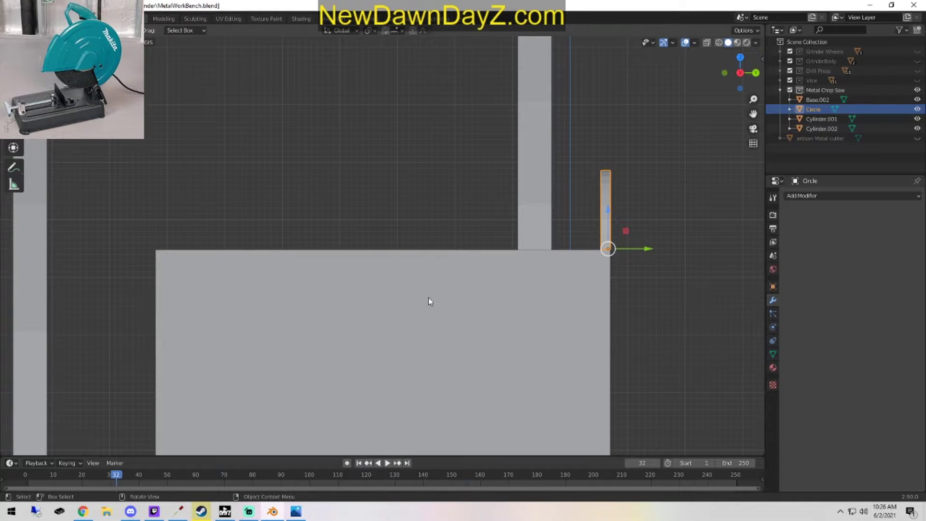
key(z)
click(381, 303)
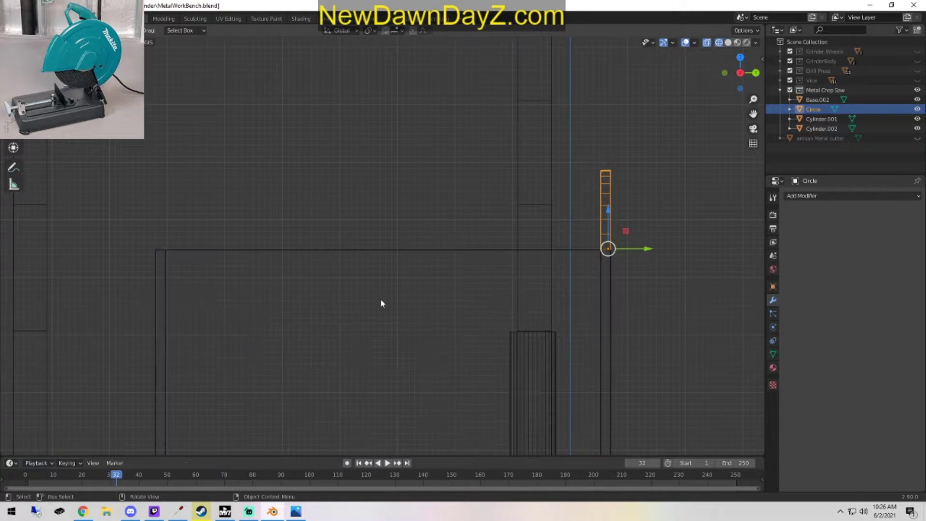
key(shift+d)
right_click(477, 312)
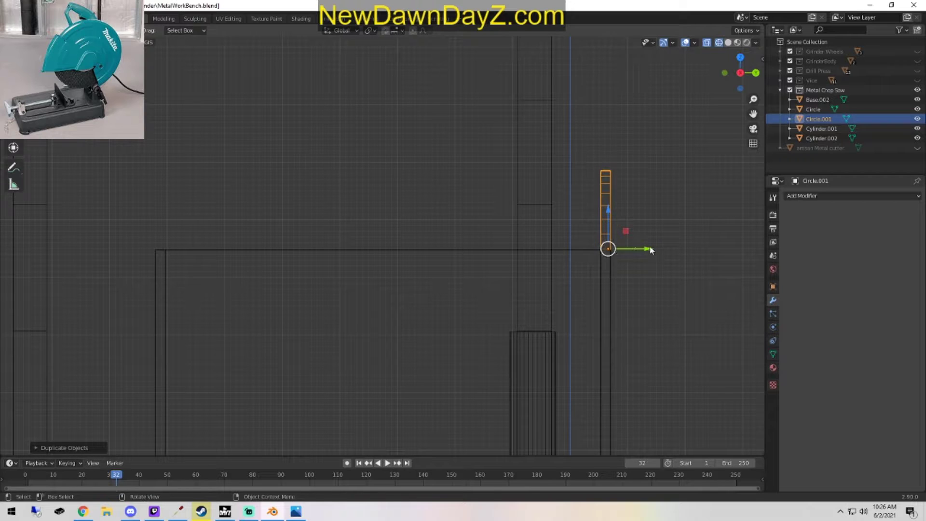
key(g)
key(y)
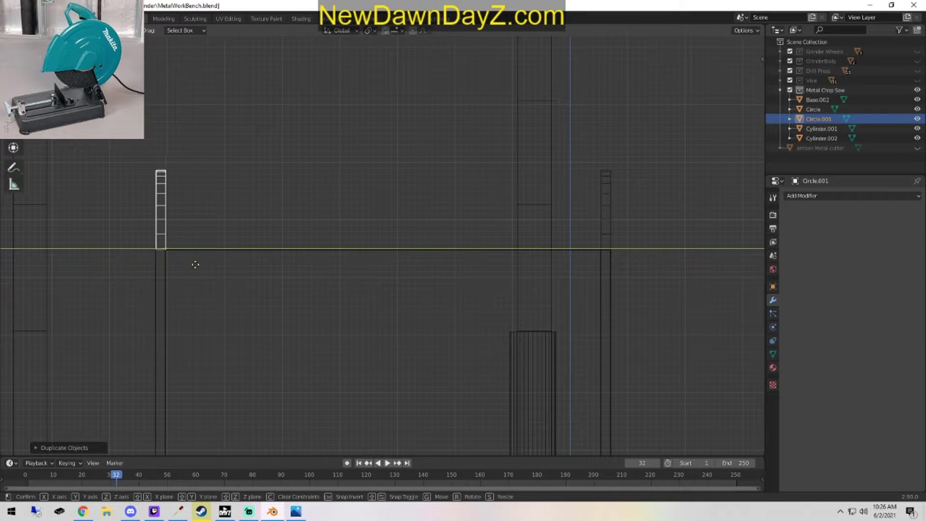
click(195, 264)
key(z)
click(523, 326)
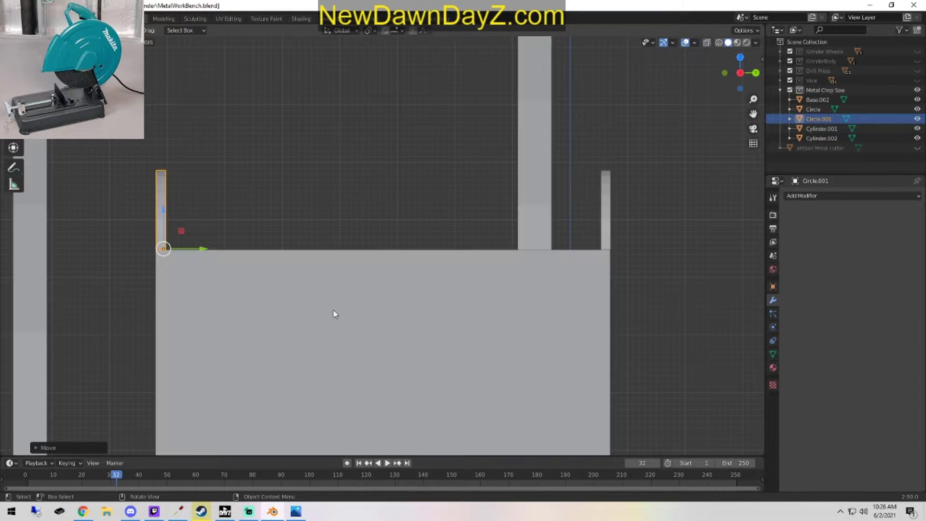
Examine how the duplicated half disc and its rim vertices sit on the block's end wall.
mouse_move(333, 314)
middle_down()
mouse_move(447, 312)
mouse_move(517, 349)
mouse_move(490, 369)
mouse_move(452, 353)
mouse_move(449, 341)
mouse_move(568, 334)
mouse_move(581, 321)
mouse_move(644, 341)
mouse_move(549, 355)
middle_up()
scroll(447, 312, down, 4)
key(Tab)
key(Tab)
click(618, 337)
scroll(632, 343, up, 2)
click(378, 235)
key(Tab)
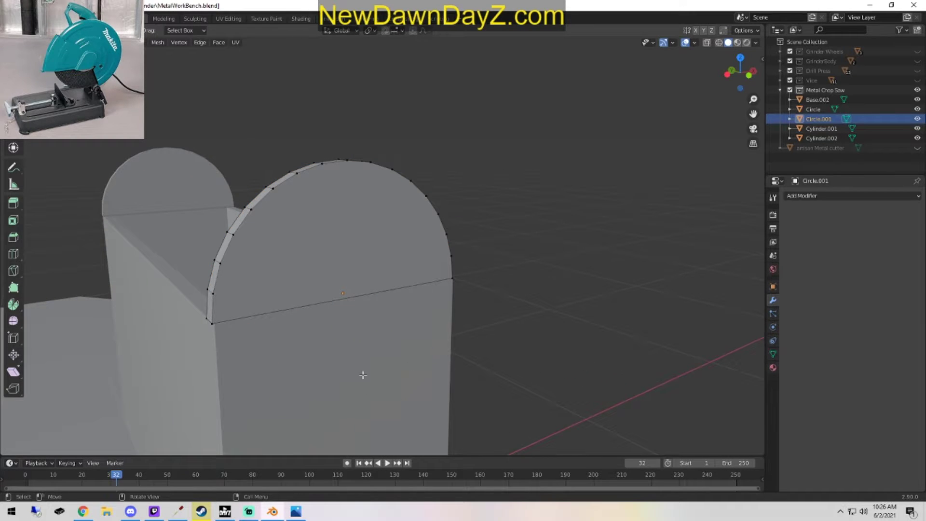
middle_drag(301, 314, 356, 342)
scroll(406, 339, up, 2)
scroll(390, 296, down, 3)
middle_drag(390, 296, 392, 305)
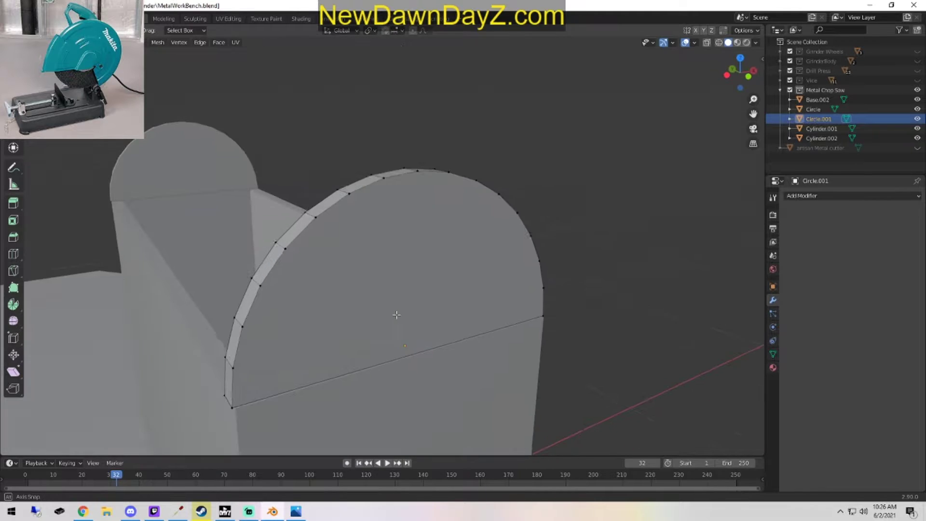
Join the two half discs into one object and set its origin to geometry.
key(Tab)
shift+click(194, 161)
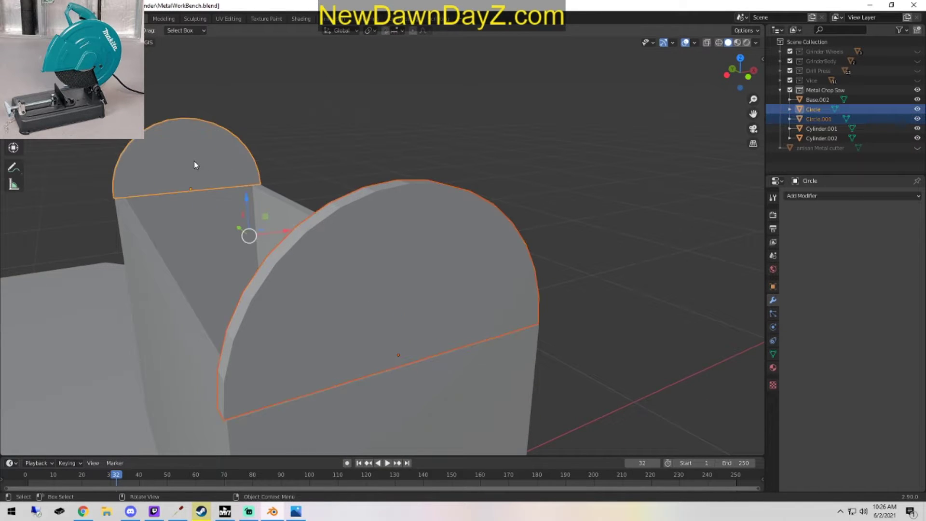
key(ctrl+j)
right_click(194, 161)
mouse_move(193, 155)
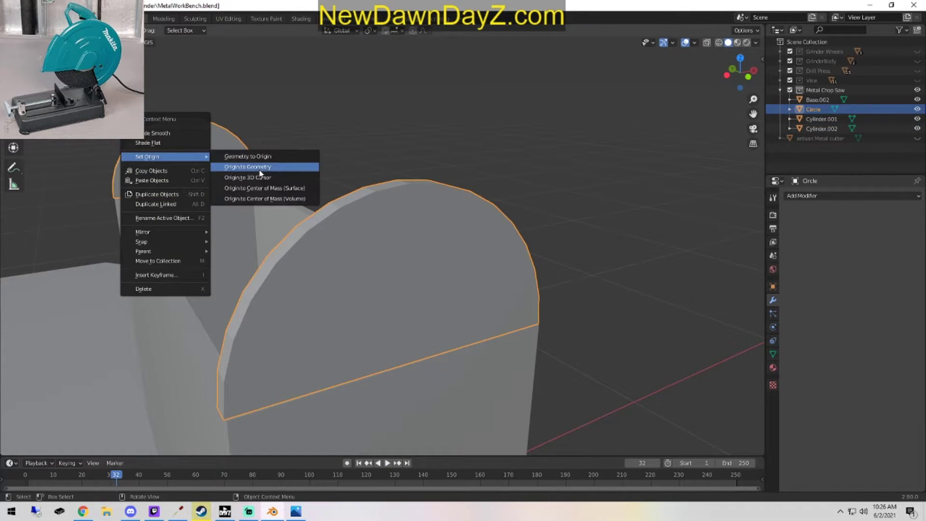
click(260, 170)
Raise the joined half discs slightly along Z in front view, leaving a thin gap above the block.
middle_drag(270, 271, 431, 249)
key(KP_1)
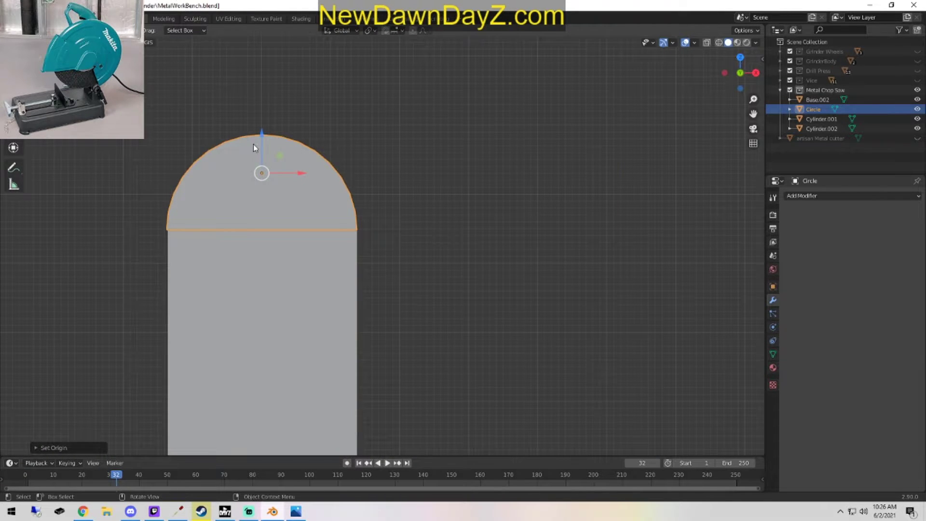
drag(263, 136, 263, 139)
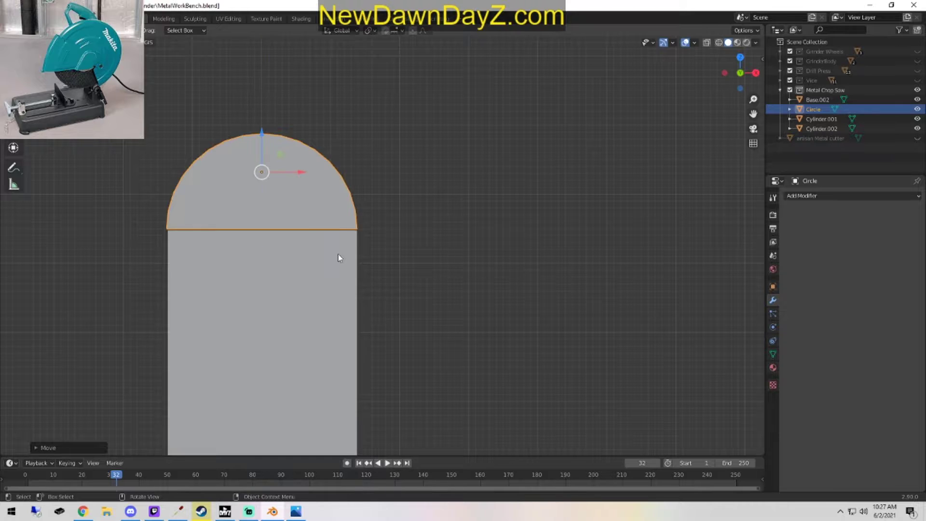
middle_drag(337, 254, 518, 245)
click(574, 322)
key(ctrl+z)
Add the Base.002 block to the selection and join the half discs into it.
shift+click(397, 352)
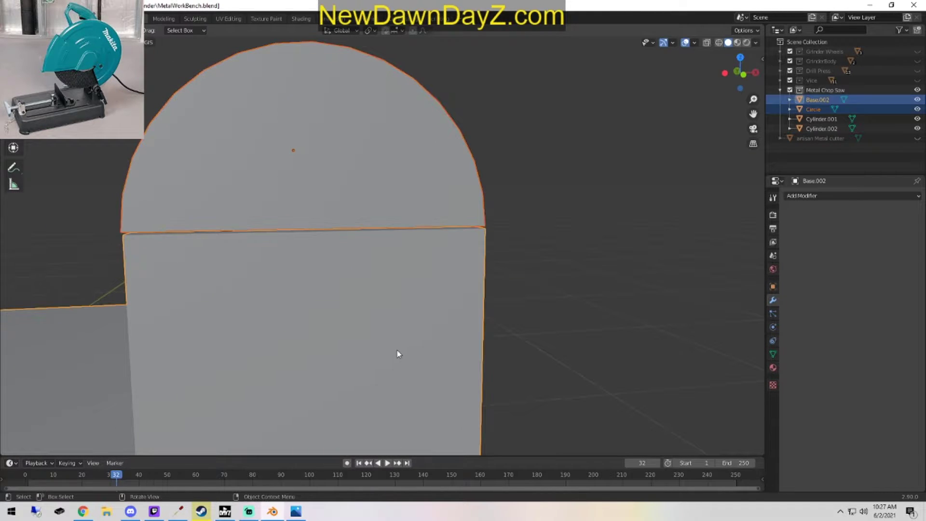
middle_drag(397, 352, 424, 374)
key(ctrl+j)
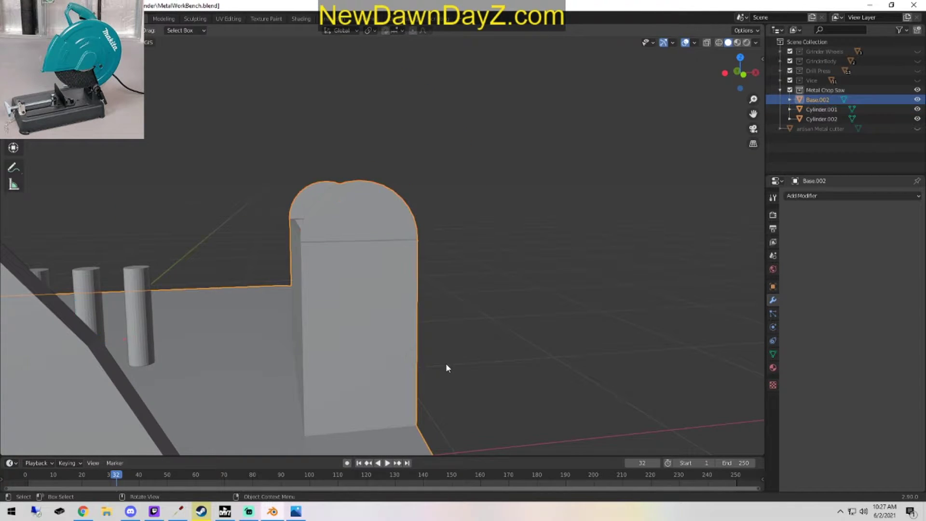
Merge the near half disc's outer base corner vertex with the block's adjacent top corner vertex, using At Last.
key(Tab)
scroll(445, 364, up, 8)
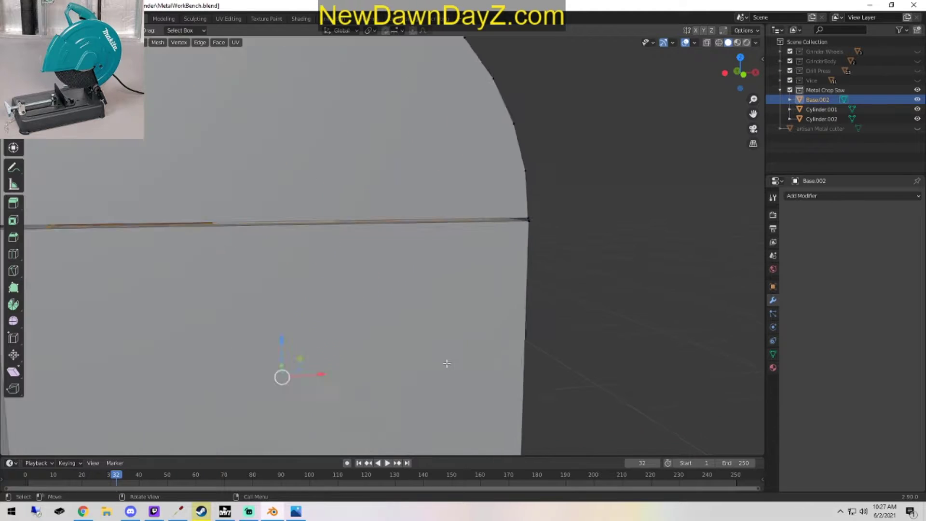
middle_drag(446, 363, 346, 268)
scroll(421, 309, down, 5)
scroll(391, 294, up, 3)
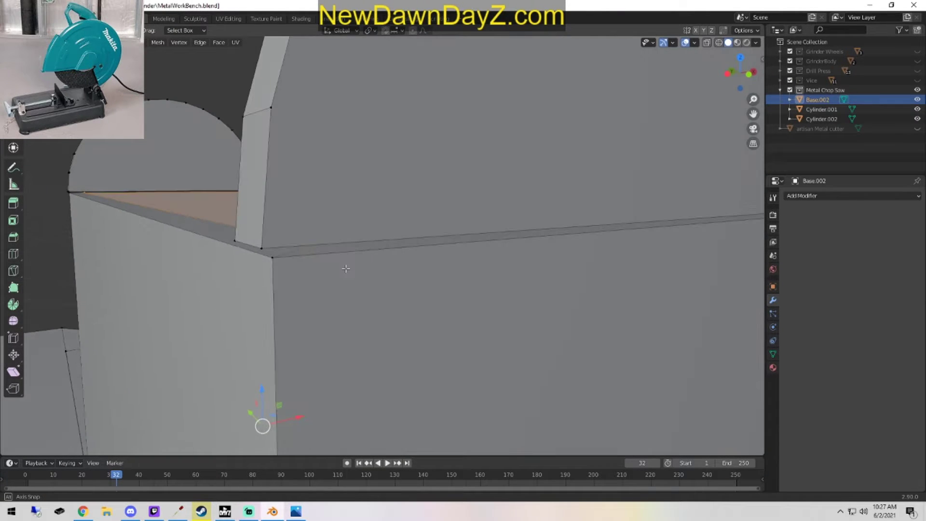
click(253, 250)
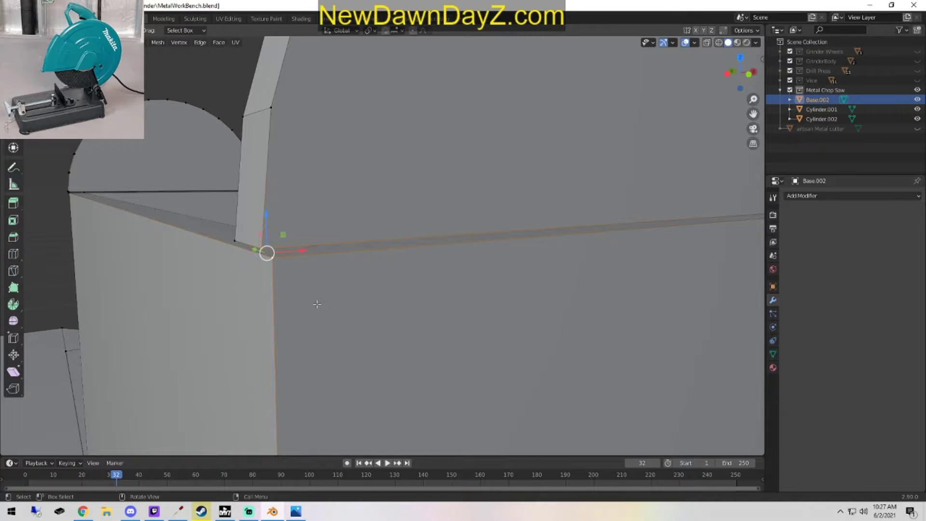
key(m)
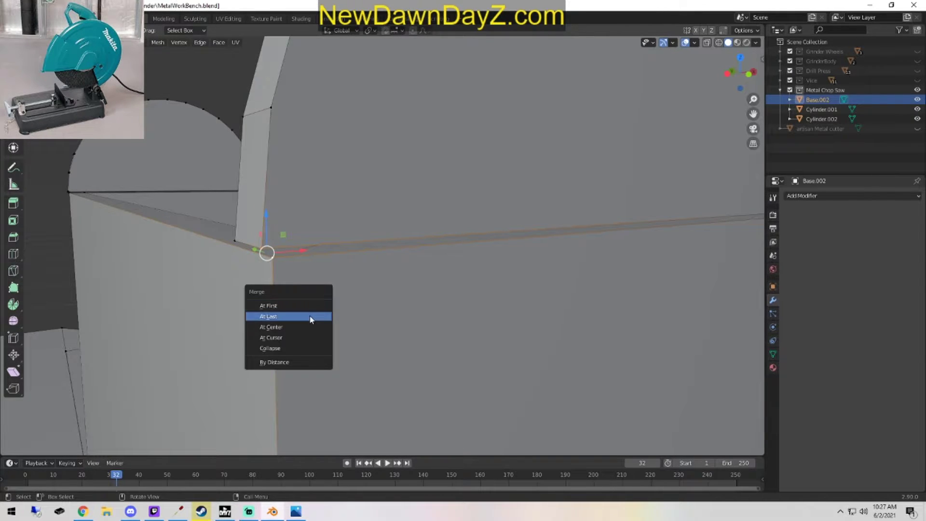
click(310, 316)
middle_drag(239, 241, 389, 354)
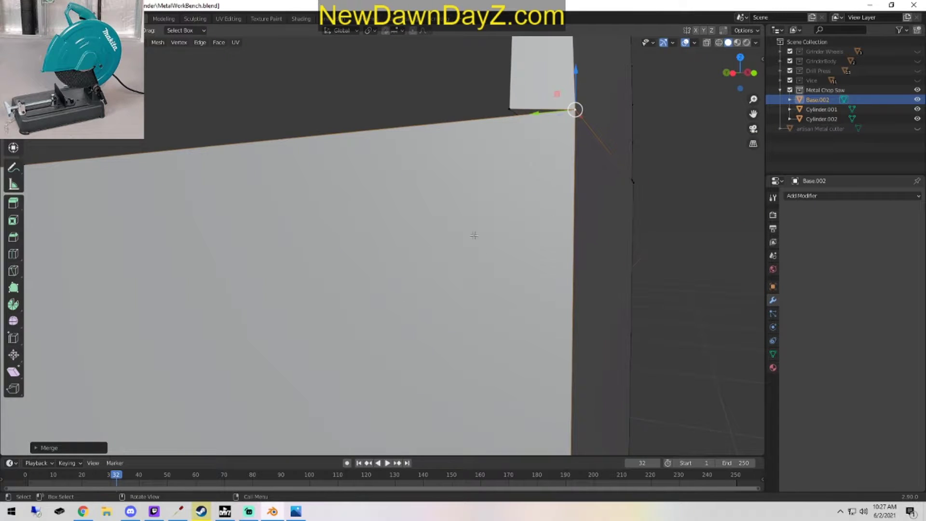
Merge the other half disc's outer base corner vertex with the block's adjacent top corner vertex, using At Last.
middle_drag(474, 236, 476, 178)
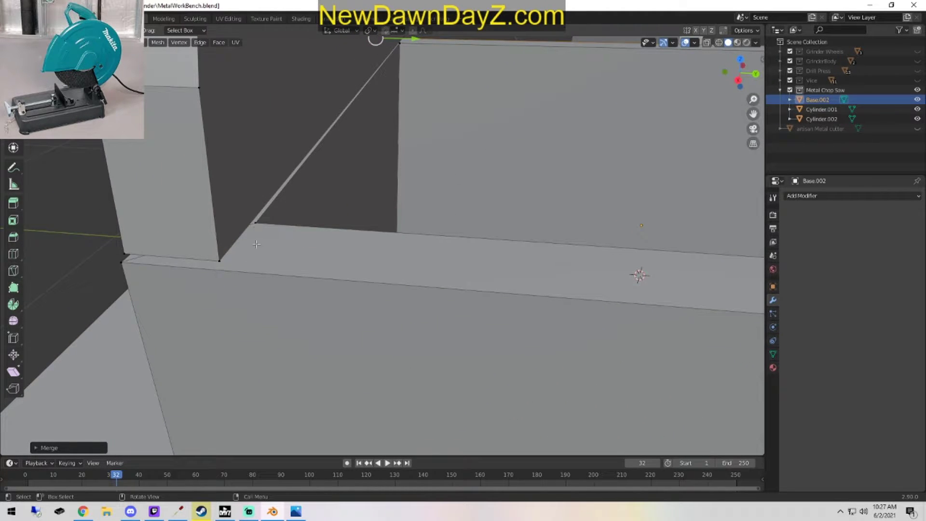
click(217, 260)
click(123, 251)
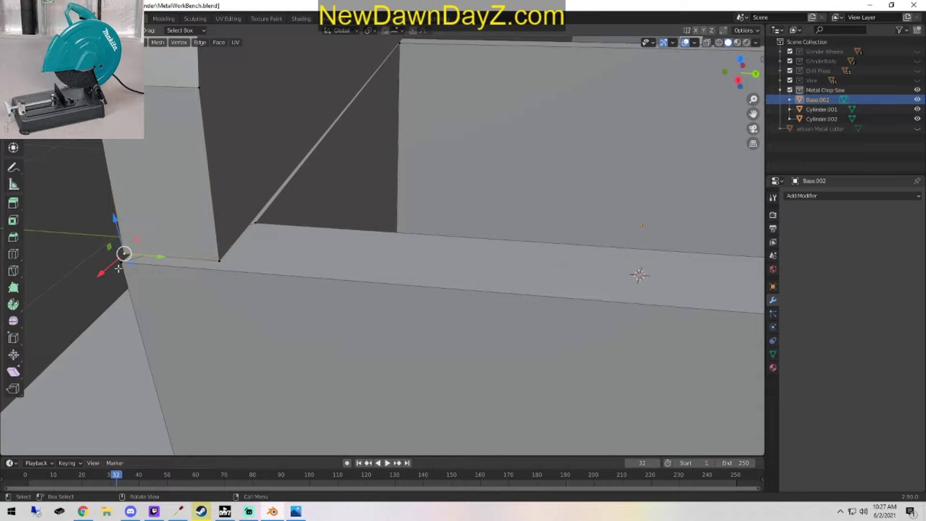
key(m)
click(145, 291)
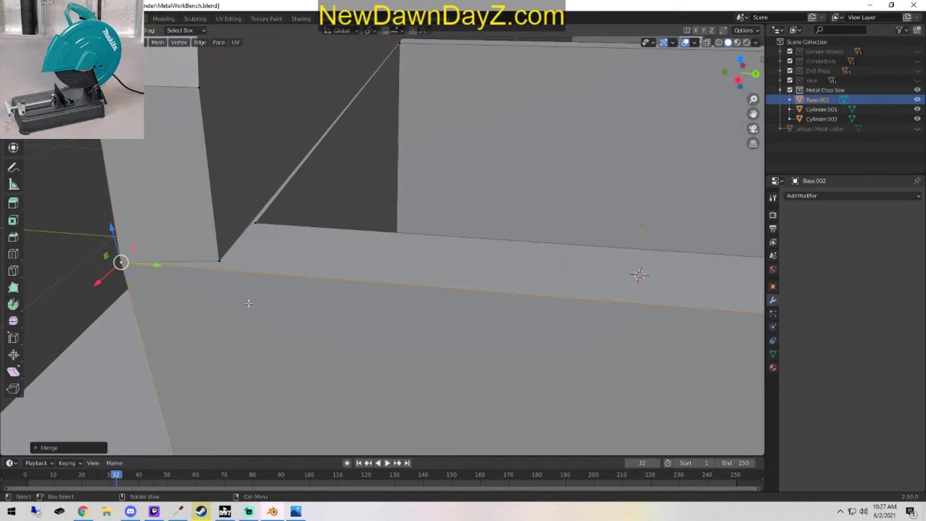
click(249, 303)
middle_drag(248, 304, 315, 278)
middle_drag(376, 286, 353, 324)
scroll(310, 295, up, 2)
middle_drag(355, 251, 356, 194)
scroll(368, 236, down, 2)
scroll(367, 236, down, 3)
scroll(546, 234, down, 4)
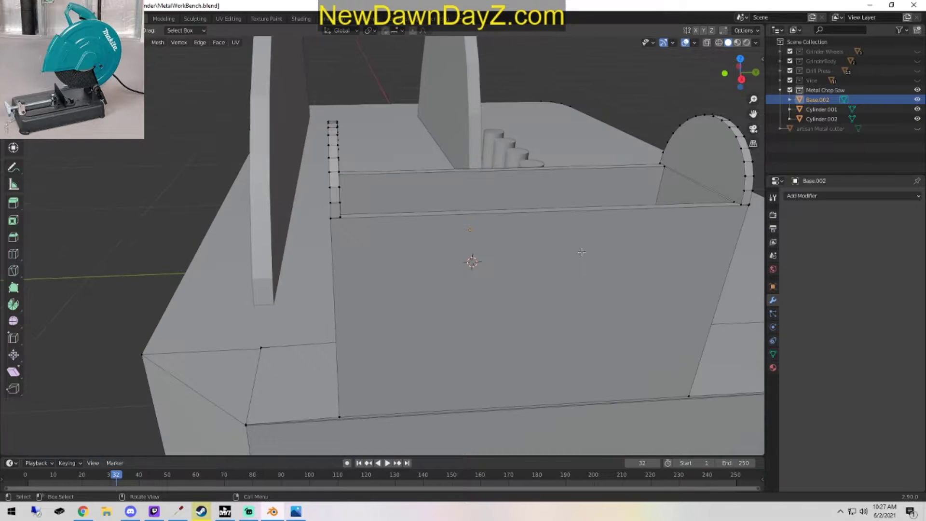
click(13, 253)
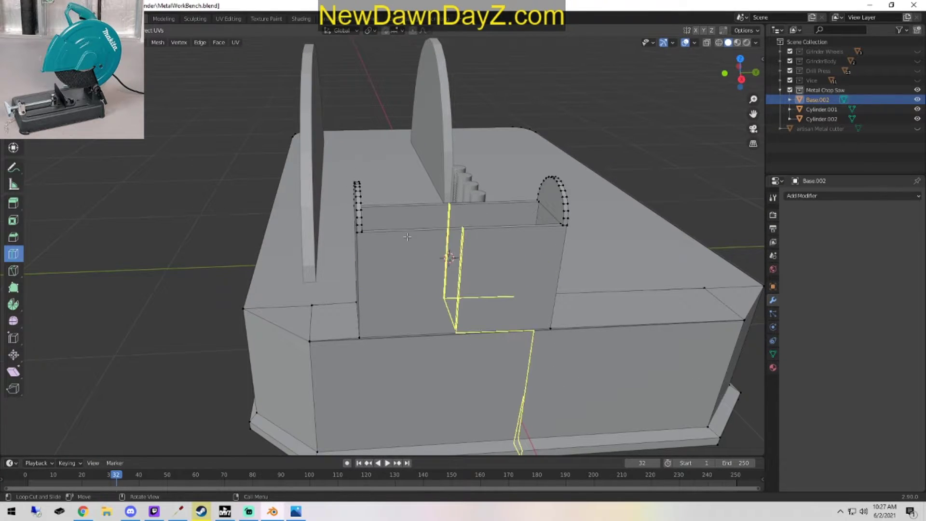
key(w)
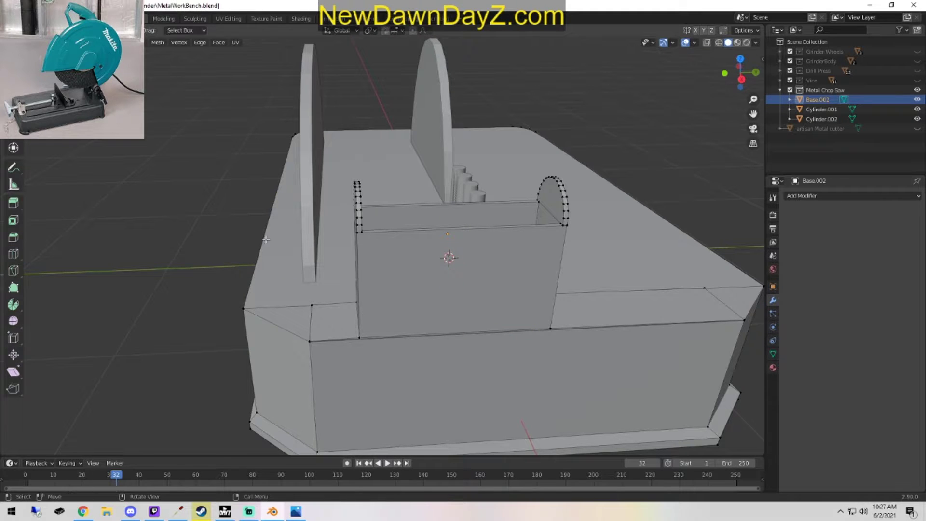
Merge the outer base corner vertex of the half disc at the block's opposite end with the block's top corner vertex.
scroll(603, 260, up, 8)
shift+middle_drag(576, 302, 532, 343)
shift+click(480, 331)
shift+click(478, 336)
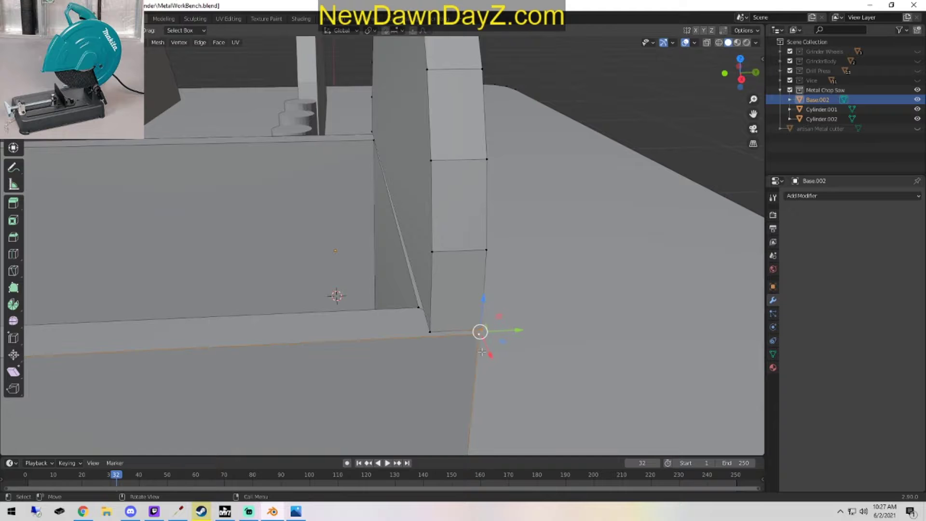
key(m)
click(472, 354)
Merge the remaining outer base corner of the half disc with the block's top corner vertex beneath it, using At Last.
middle_drag(531, 348, 466, 275)
scroll(465, 275, down, 5)
shift+middle_drag(534, 314, 275, 226)
scroll(275, 225, up, 3)
click(247, 114)
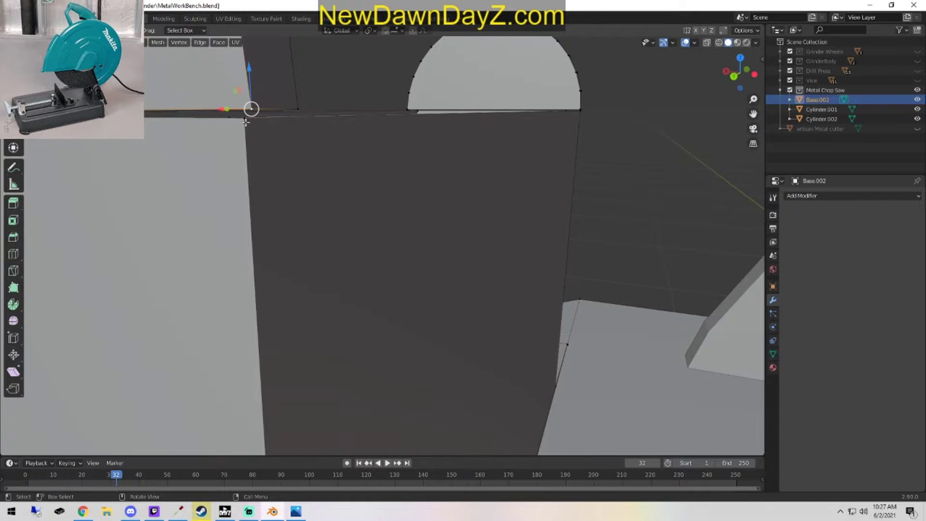
key(m)
click(276, 158)
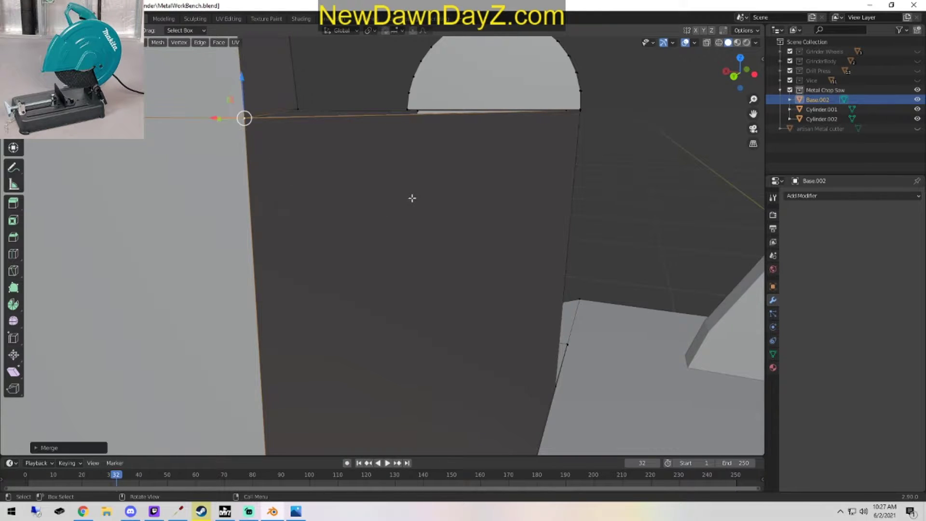
Merge the half disc's inner base corner vertex with the adjacent inner rim corner of the block, using At Last.
middle_drag(411, 198, 358, 172)
shift+middle_drag(346, 234, 451, 320)
scroll(454, 316, up, 4)
middle_drag(471, 291, 491, 278)
click(373, 246)
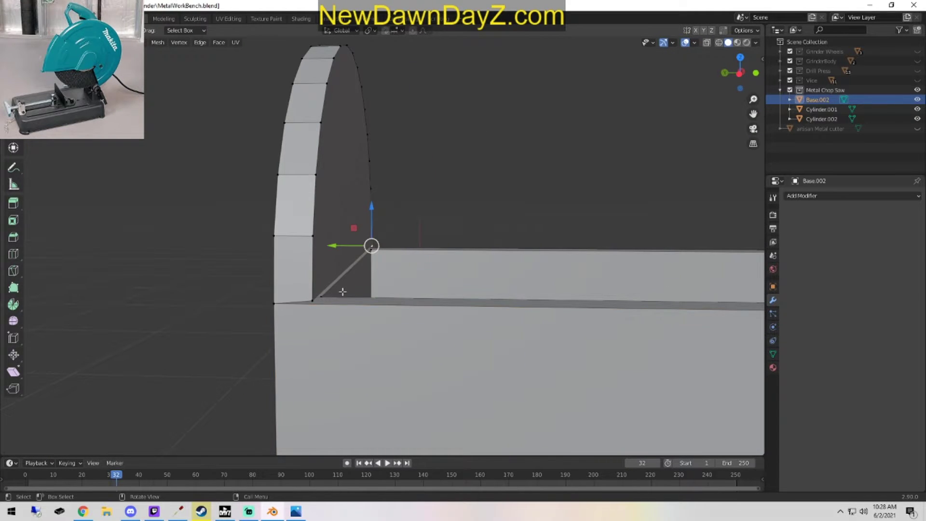
shift+click(315, 299)
scroll(398, 337, up, 4)
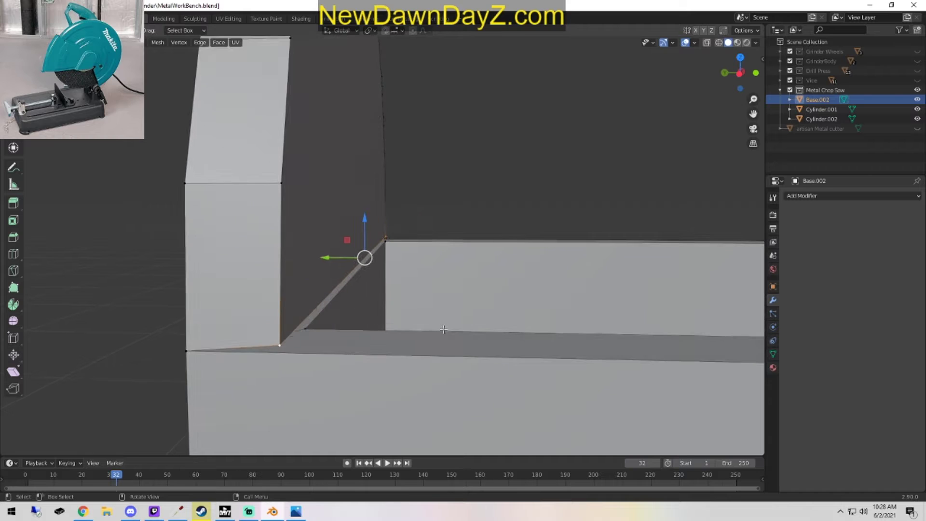
click(295, 342)
shift+click(304, 329)
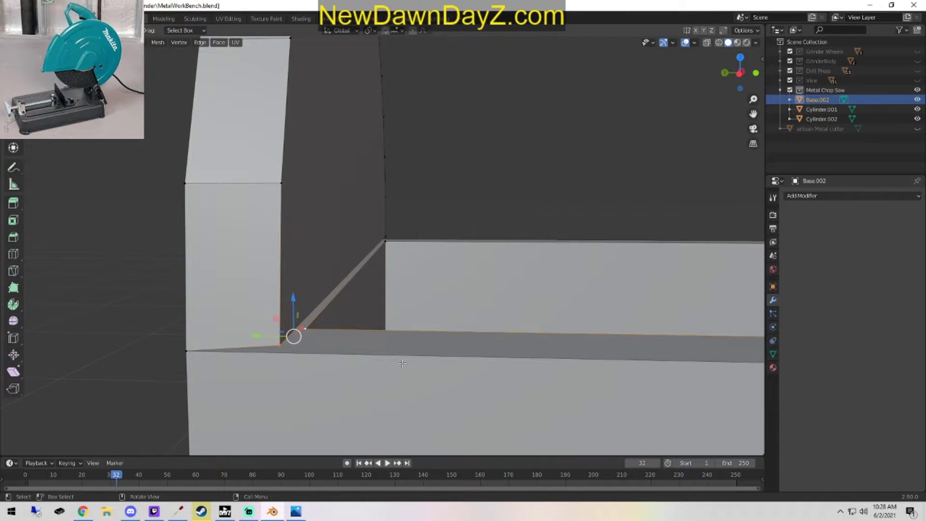
key(m)
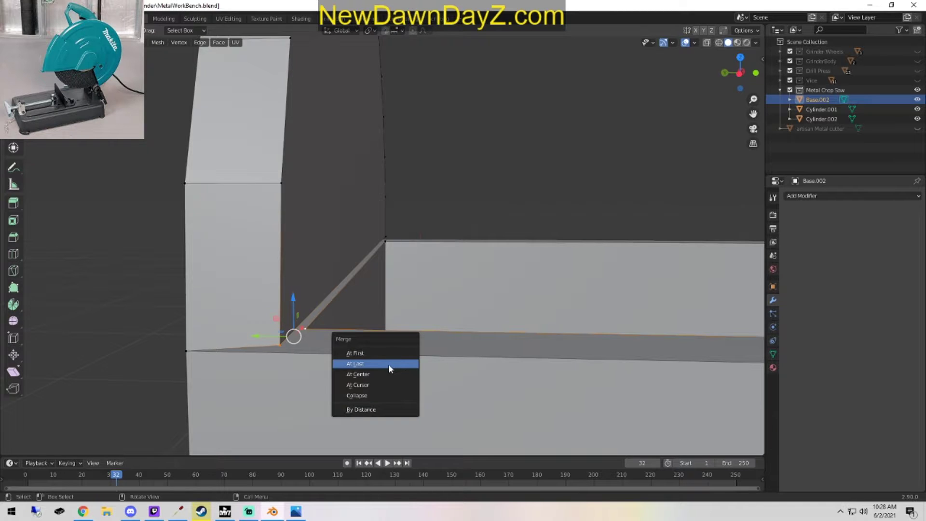
click(389, 364)
Merge the same half disc's opposite inner base corner vertex with the block's inner rim corner.
middle_drag(426, 347, 203, 357)
scroll(203, 358, down, 2)
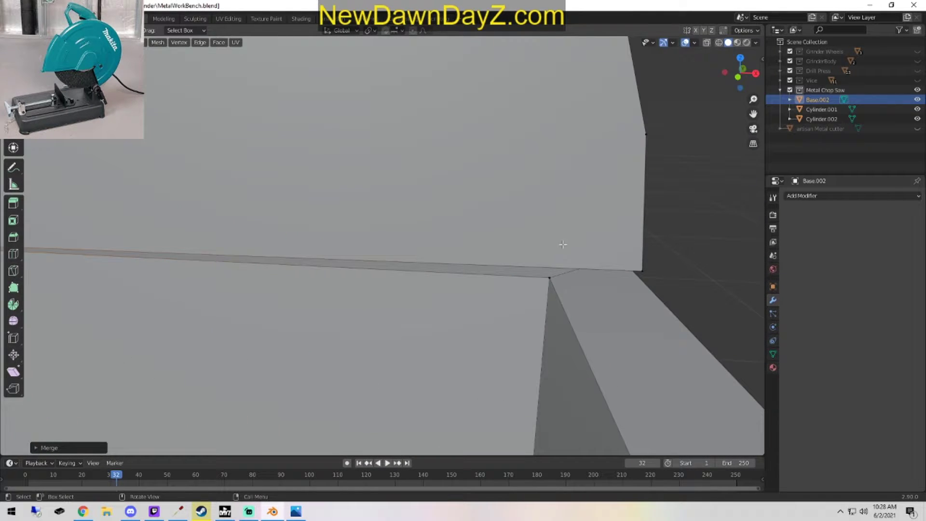
click(642, 271)
shift+click(550, 278)
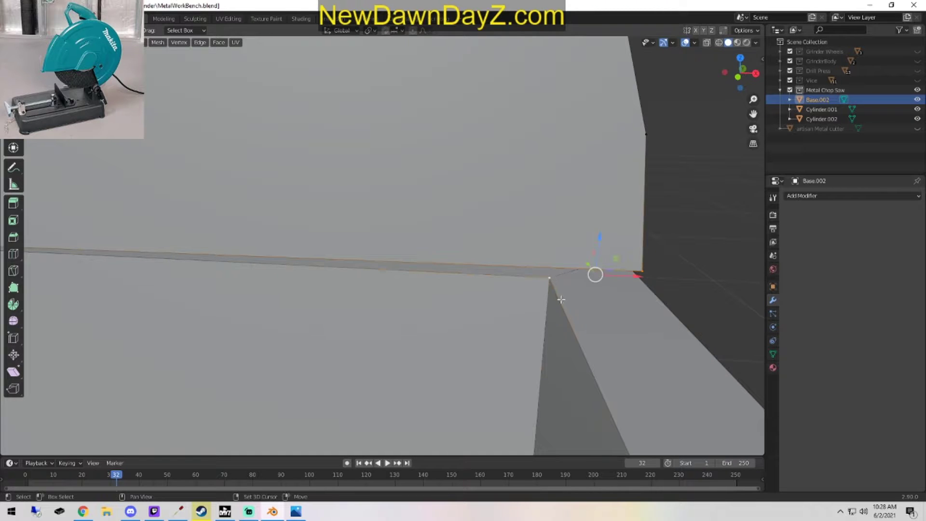
key(m)
click(561, 300)
Merge an inner base corner vertex of the other half disc with the block's neighbouring inner rim corner.
middle_drag(562, 300, 742, 329)
shift+middle_drag(197, 343, 531, 355)
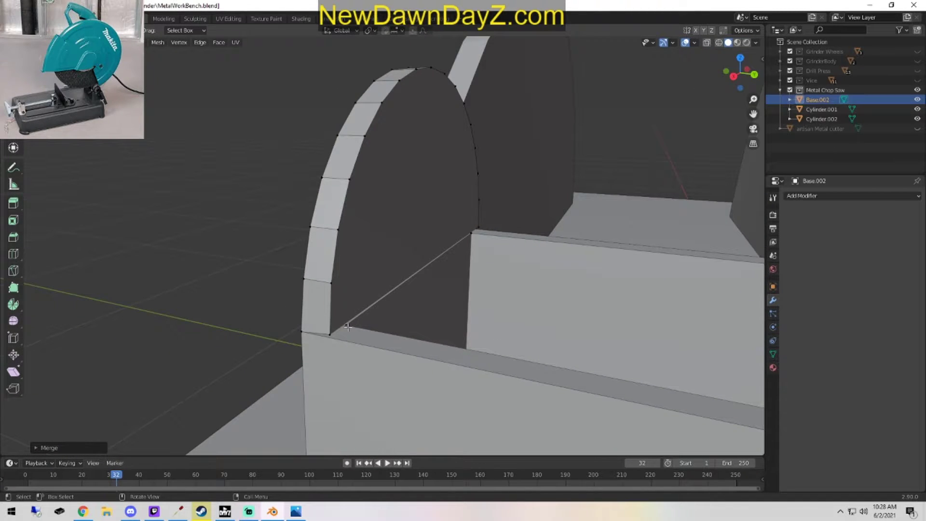
click(330, 334)
shift+click(345, 324)
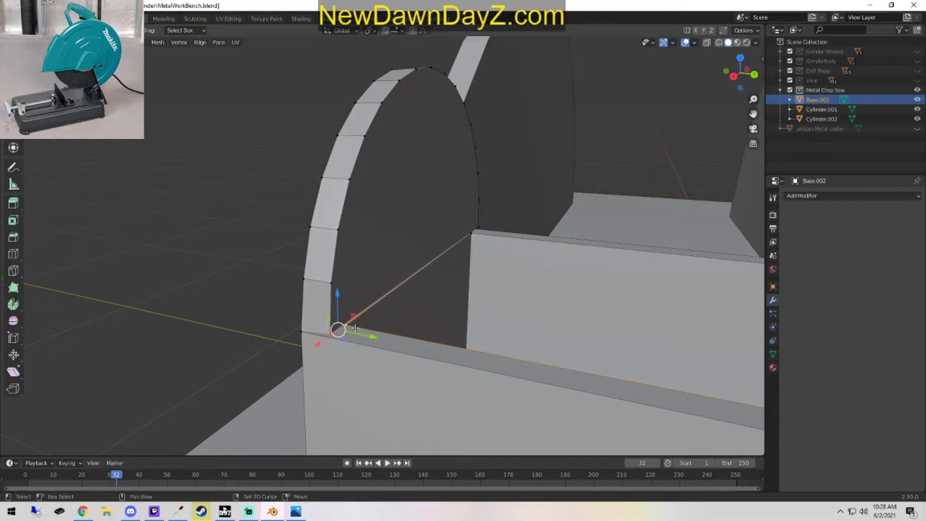
key(m)
click(367, 336)
Merge the last inner base corner of the second half disc with the block's rim corner and leave Edit Mode.
middle_drag(453, 369, 376, 320)
click(518, 309)
shift+click(480, 300)
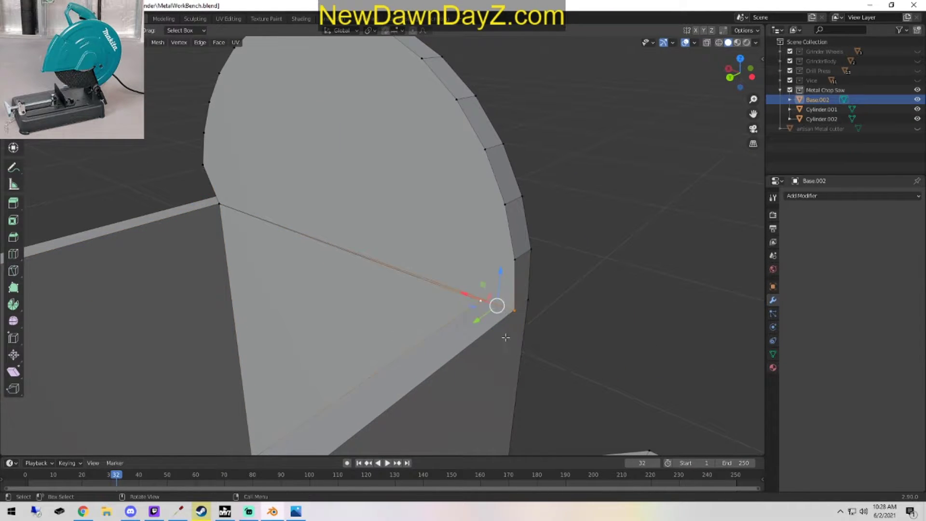
key(m)
click(505, 338)
middle_drag(589, 331, 467, 295)
key(Tab)
scroll(418, 326, down, 5)
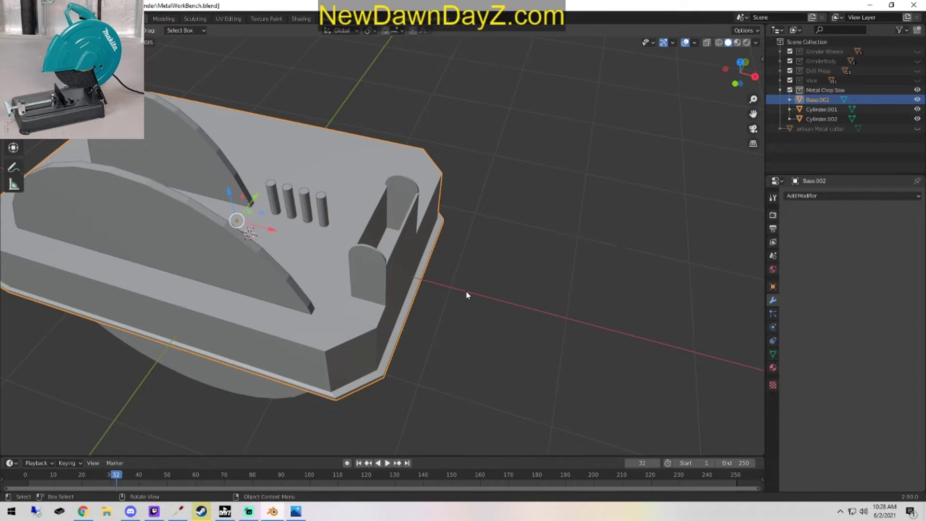
middle_drag(413, 323, 377, 283)
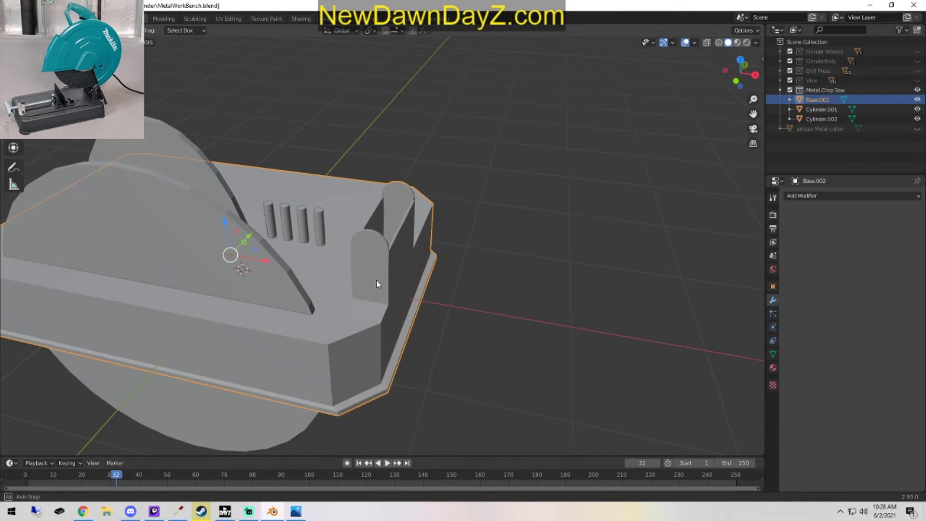
Duplicate the upright pin nearest the block within the Cylinder.002 mesh and raise the copy above the row along Z.
click(321, 218)
key(Tab)
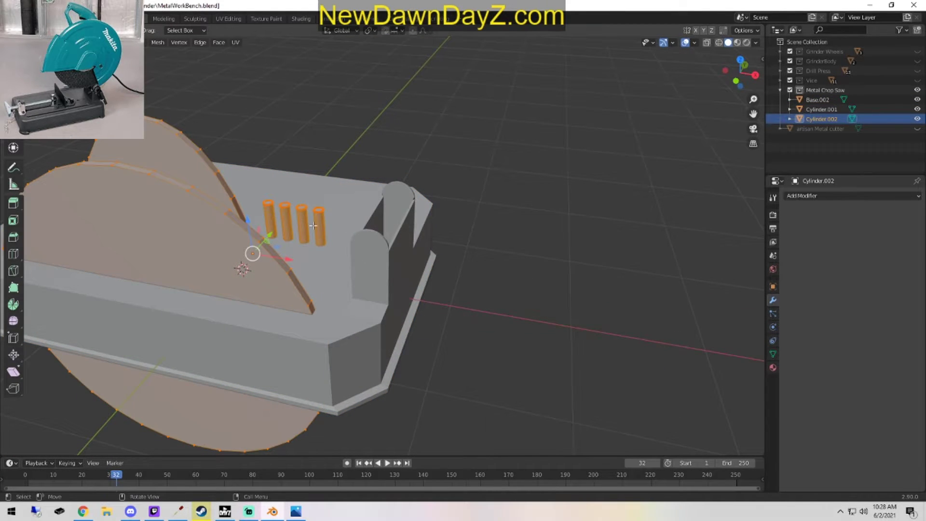
key(alt+a)
click(326, 229)
key(ctrl+l)
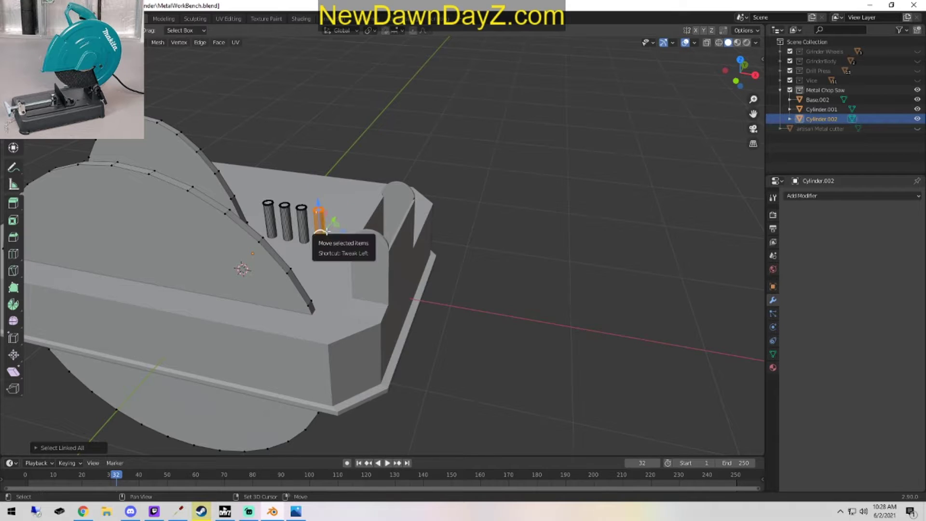
key(shift+d)
right_click(319, 202)
drag(319, 198, 327, 121)
Rotate the duplicated pin by 90 degrees in right view so it lies horizontally.
key(KP_3)
text(r90)
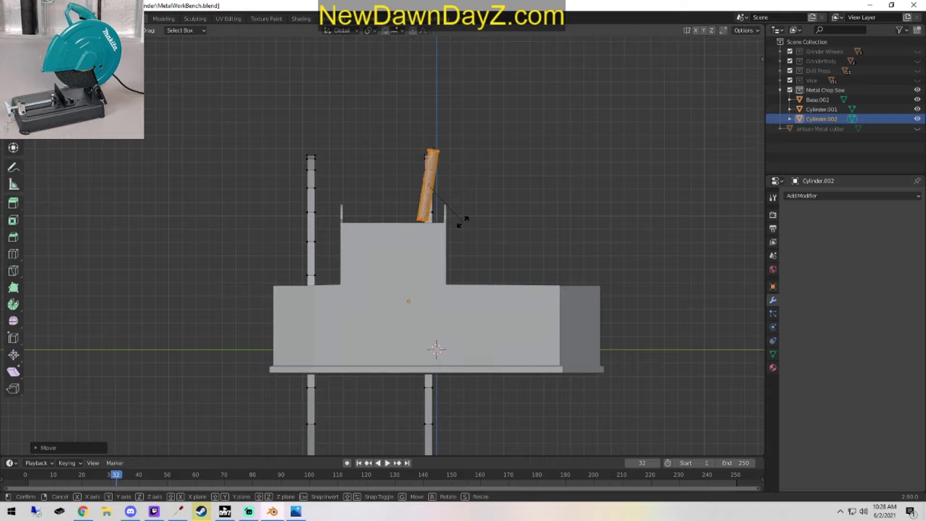
key(Return)
middle_drag(463, 221, 377, 295)
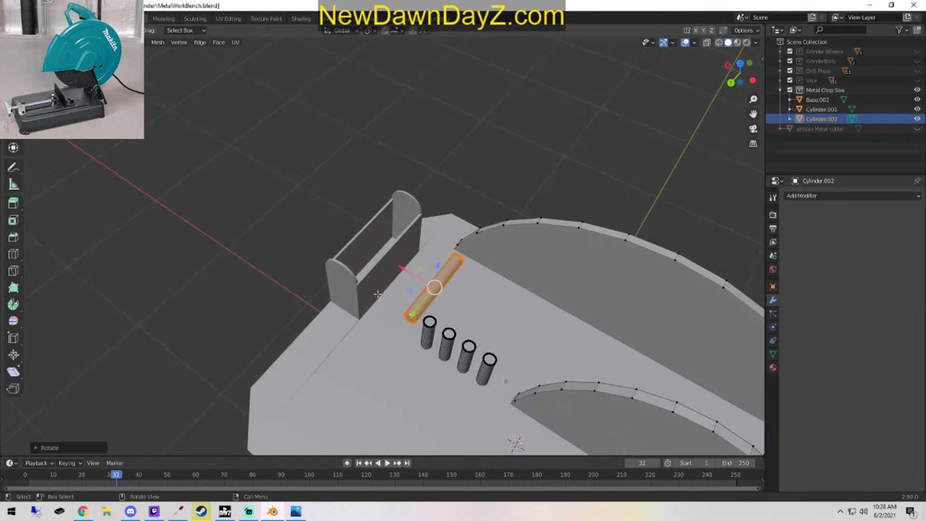
Move the horizontal pin over the block and align it along X with the middle of the rounded end plates.
key(g)
drag(328, 220, 328, 221)
middle_drag(371, 261, 436, 202)
alt+middle_drag(494, 252, 463, 238)
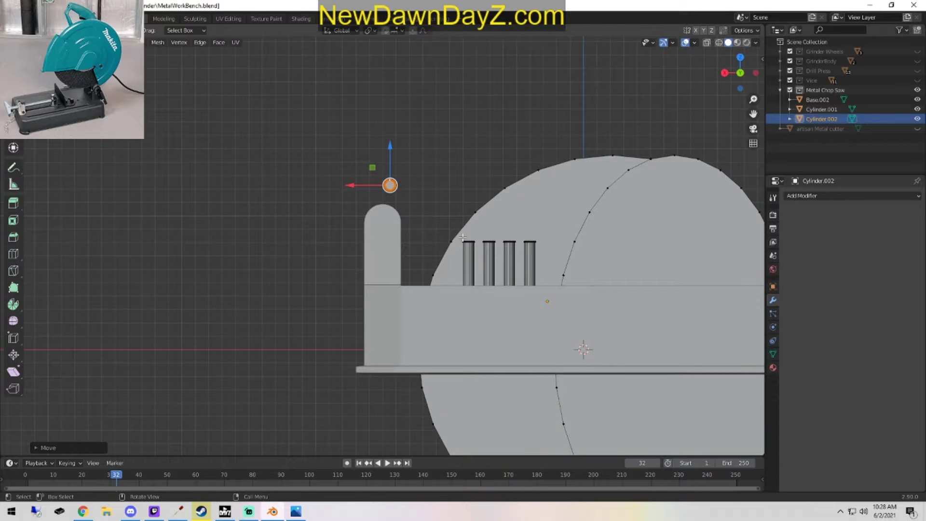
key(g)
key(x)
click(340, 191)
Lower the horizontal pin along Z into the rounded end plates and fine-tune its X and Z position to centre it.
key(g)
key(z)
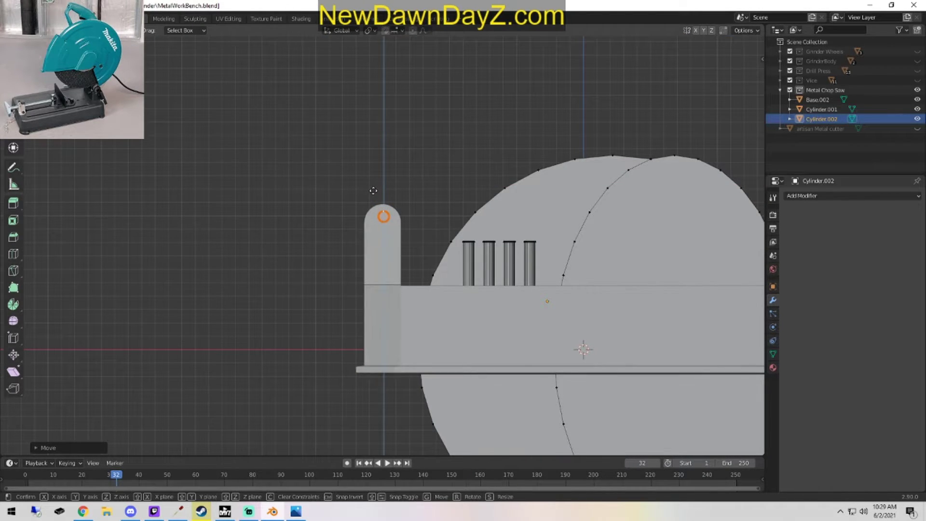
click(372, 191)
key(g)
key(x)
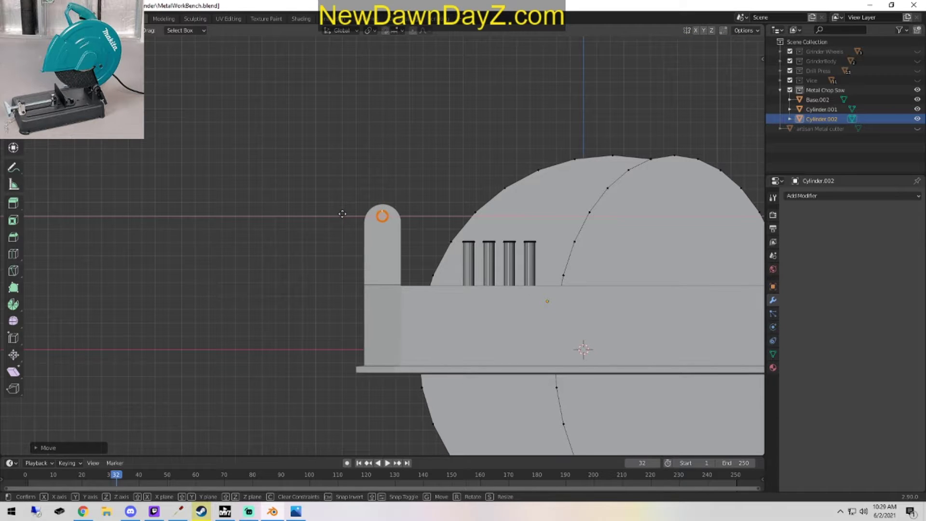
click(342, 212)
key(g)
key(z)
click(382, 186)
Lengthen the horizontal pin by moving its end face along Y past the opposite end plate, and leave Edit Mode.
middle_drag(382, 186, 502, 306)
scroll(492, 303, up, 9)
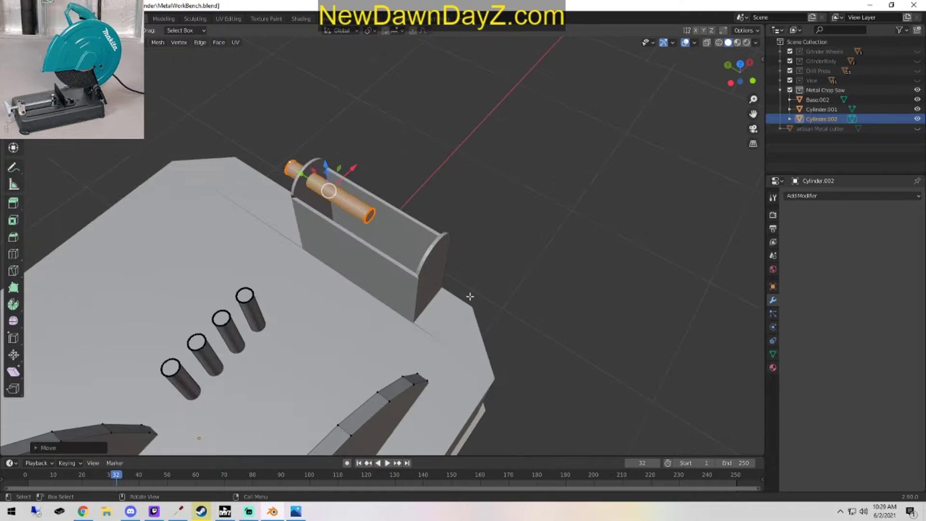
click(327, 143)
click(347, 150)
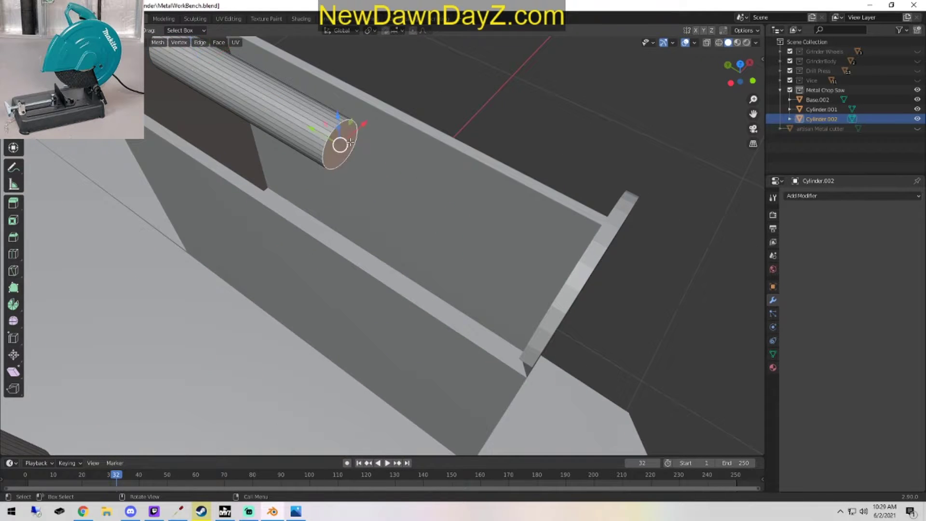
scroll(346, 159, down, 8)
drag(334, 184, 466, 258)
key(Tab)
scroll(482, 391, down, 6)
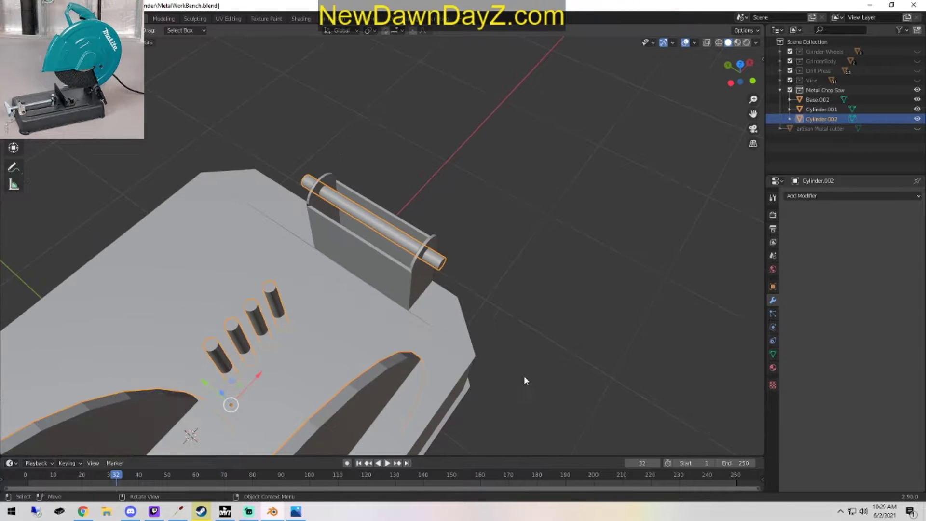
Select all linked geometry of the horizontal rod in Cylinder.002, separate it by selection into its own object, and return to Object Mode.
middle_drag(524, 376, 417, 343)
scroll(455, 360, up, 4)
click(365, 230)
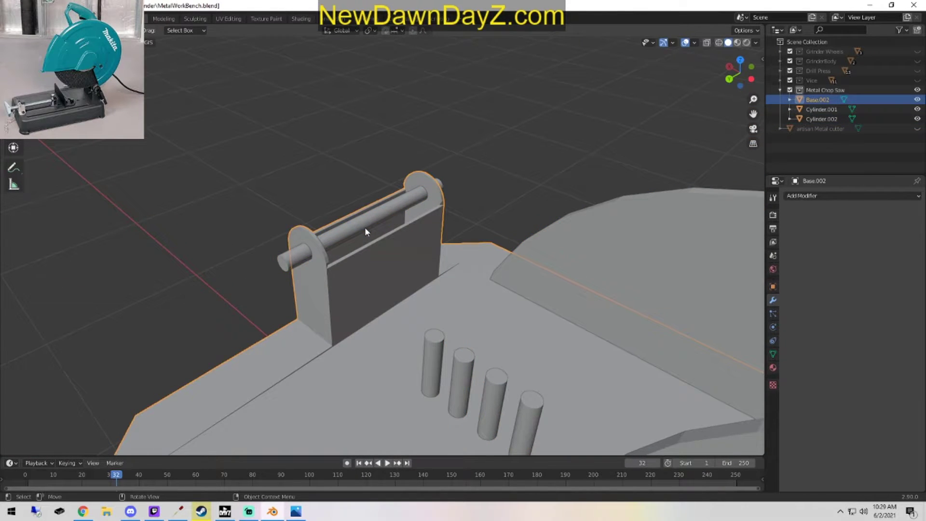
click(364, 228)
key(Tab)
key(a)
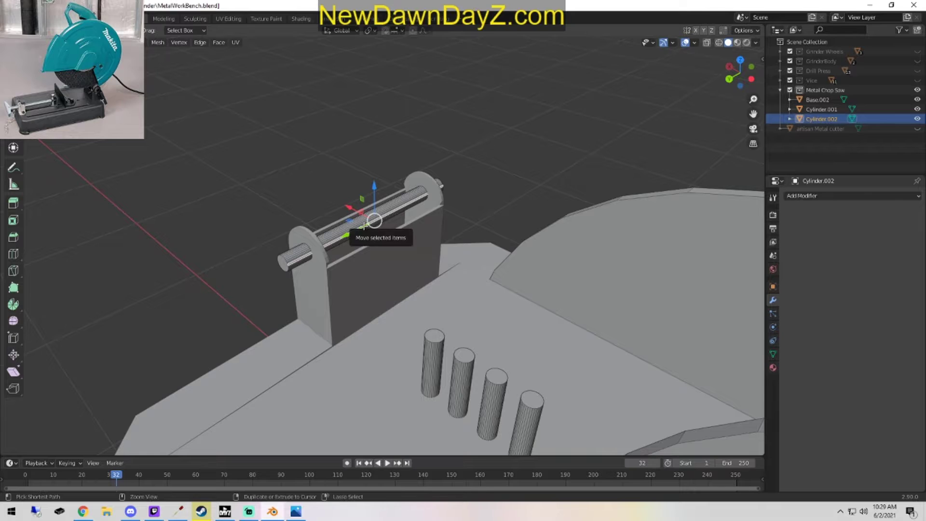
key(ctrl+l)
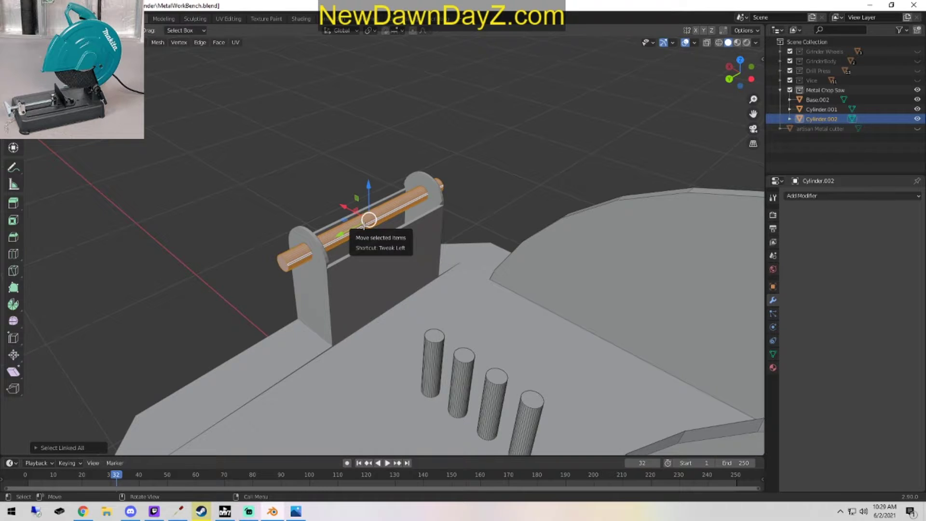
drag(362, 225, 382, 229)
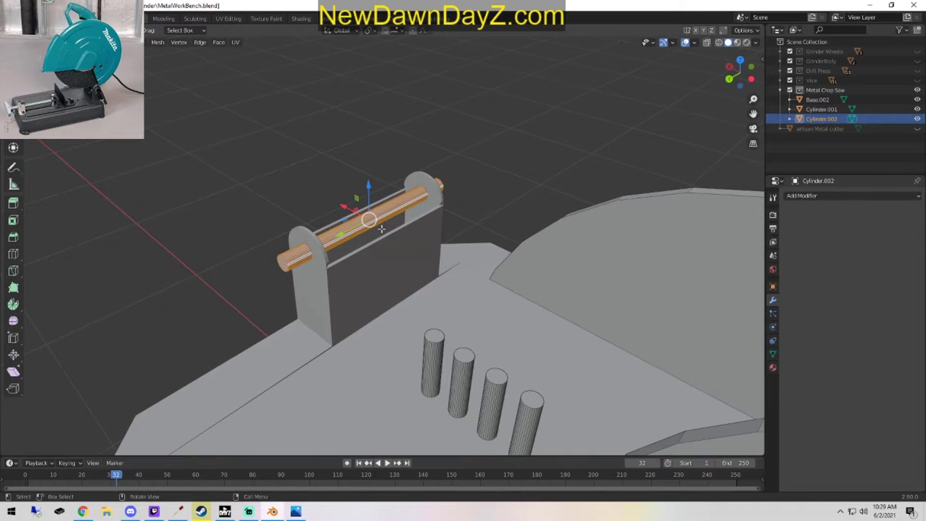
key(p)
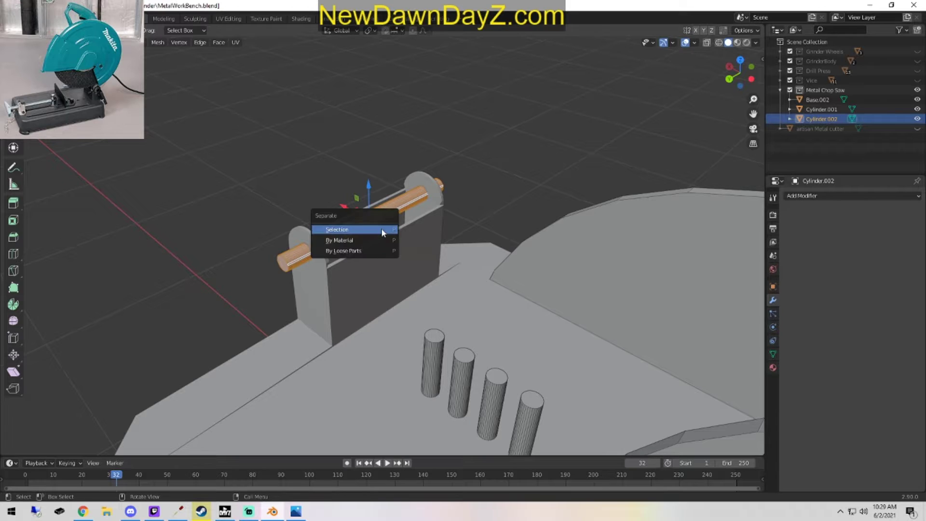
click(381, 228)
key(Tab)
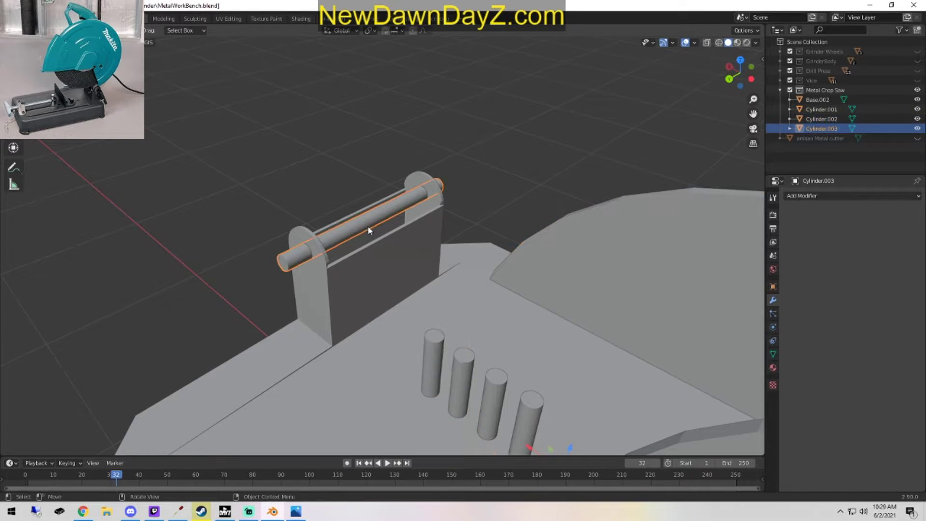
Rename the hinge rod object Cylinder.003 as Bolt.
click(821, 129)
double_click(820, 128)
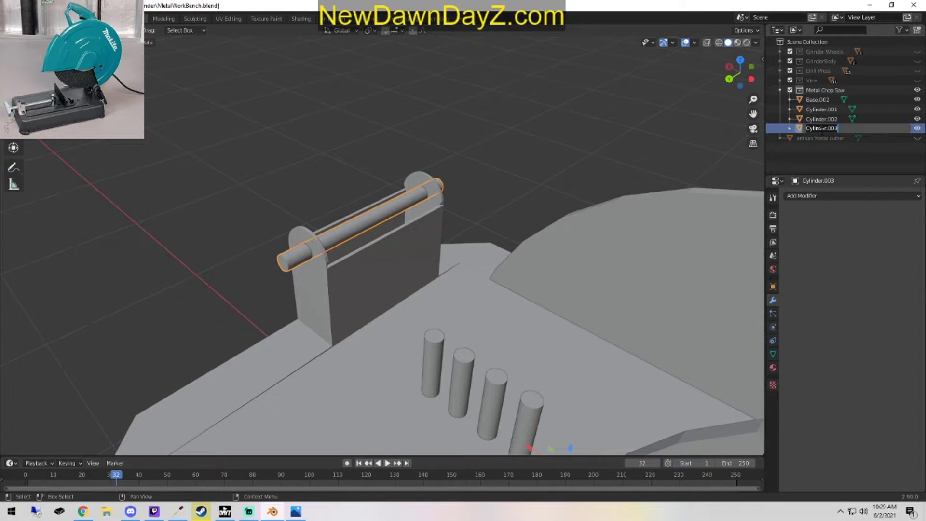
text(Bolt)
key(Return)
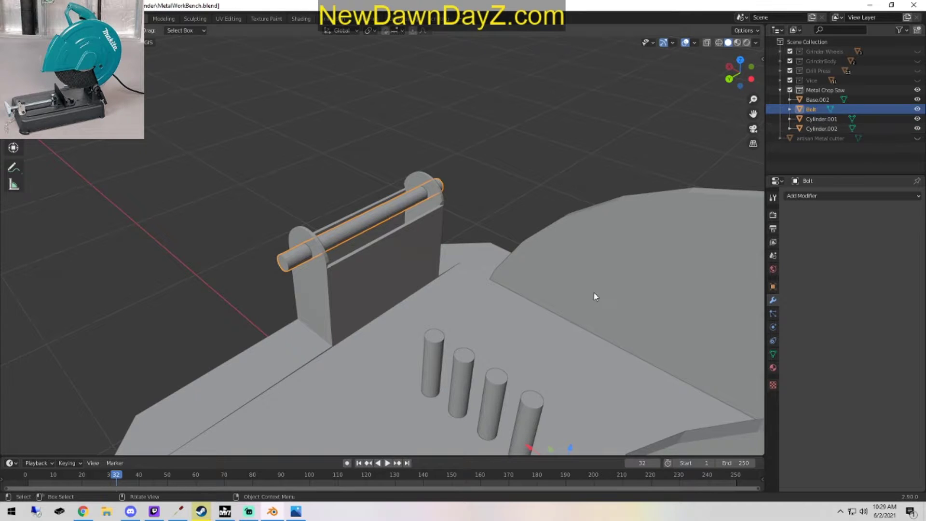
Examine the chop saw base, its hinge bracket and the disc and peg cutters from several angles.
scroll(593, 295, down, 5)
middle_drag(537, 306, 425, 294)
scroll(426, 293, up, 4)
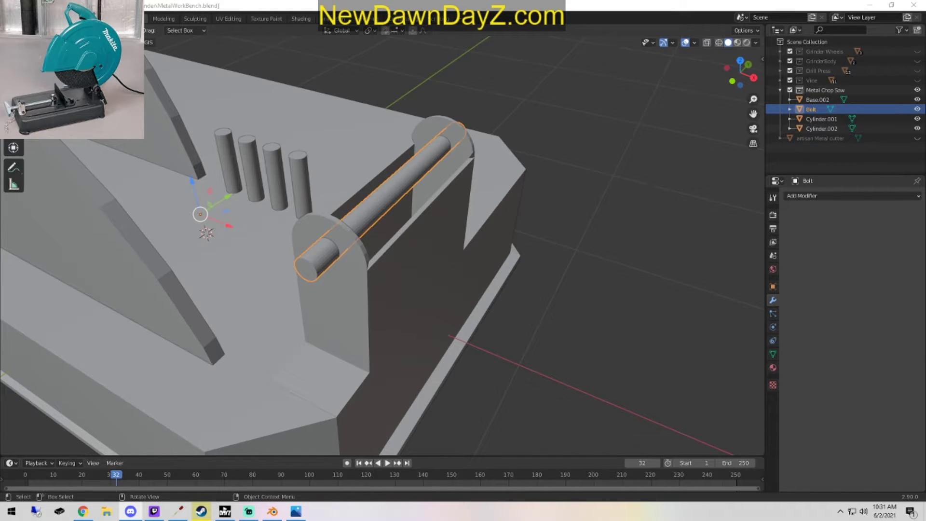
middle_drag(506, 343, 559, 338)
scroll(560, 338, down, 6)
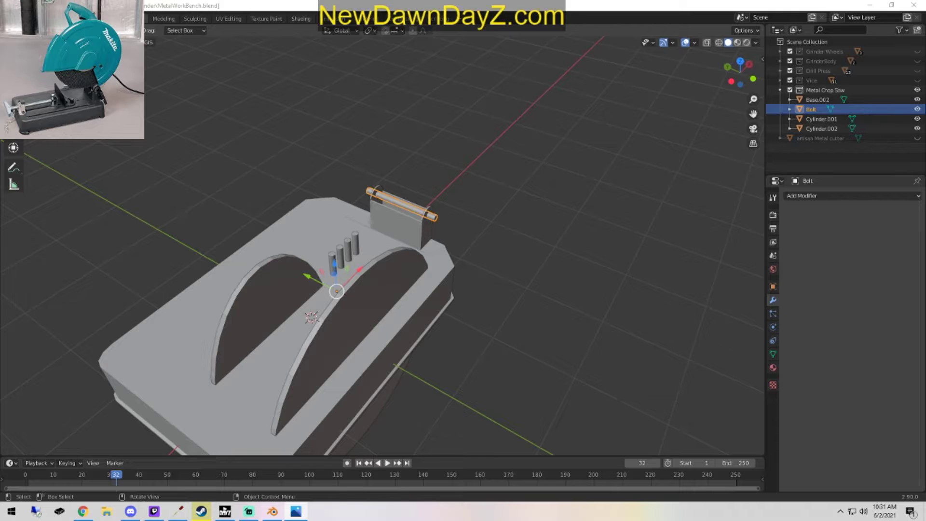
middle_drag(404, 330, 410, 219)
click(415, 251)
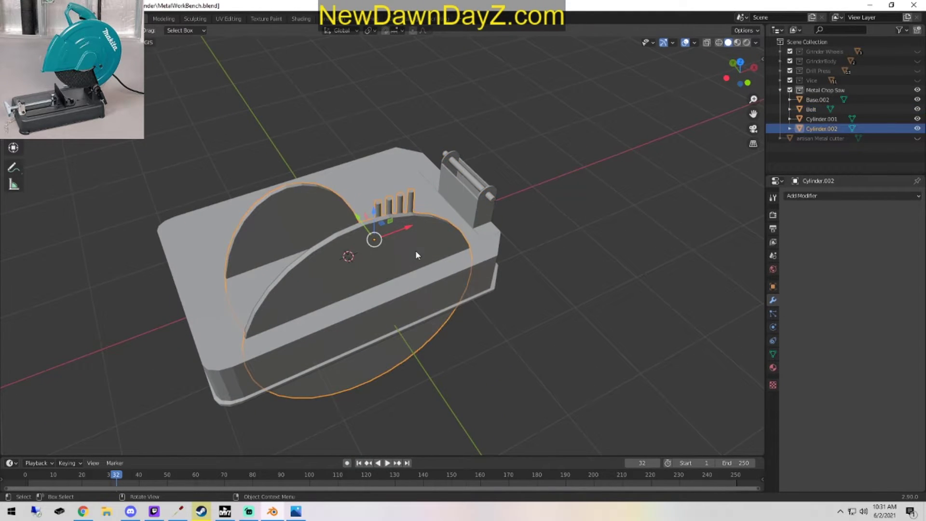
click(478, 268)
click(864, 197)
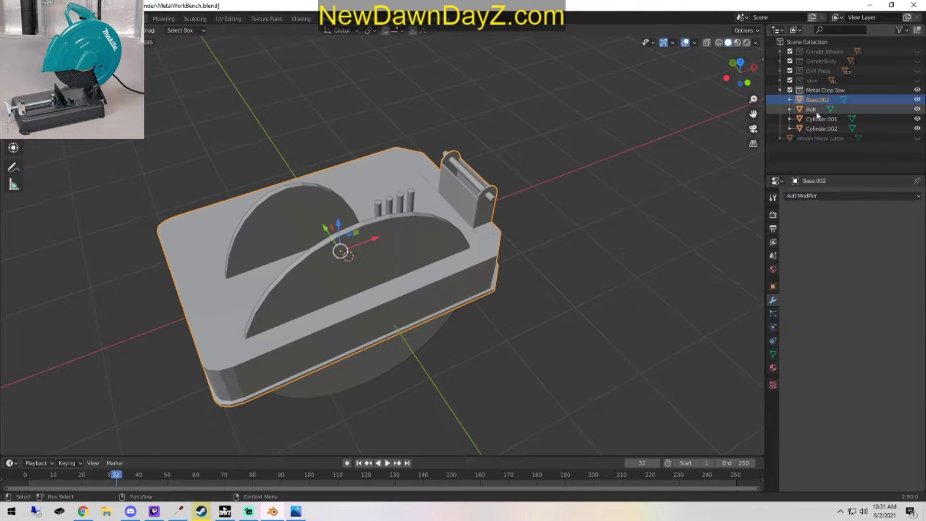
Identify the leftover single-peg object Cylinder.001 among the chop saw parts and delete it.
click(820, 110)
click(820, 119)
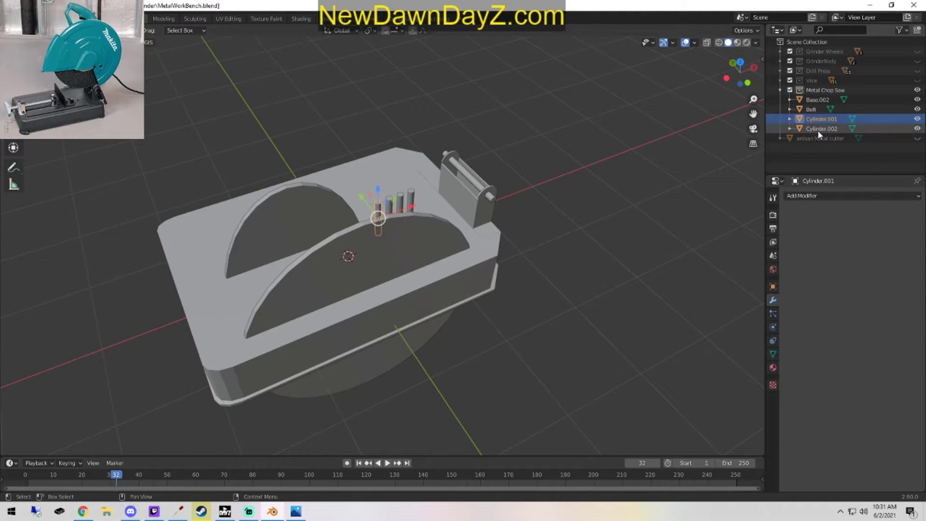
click(818, 130)
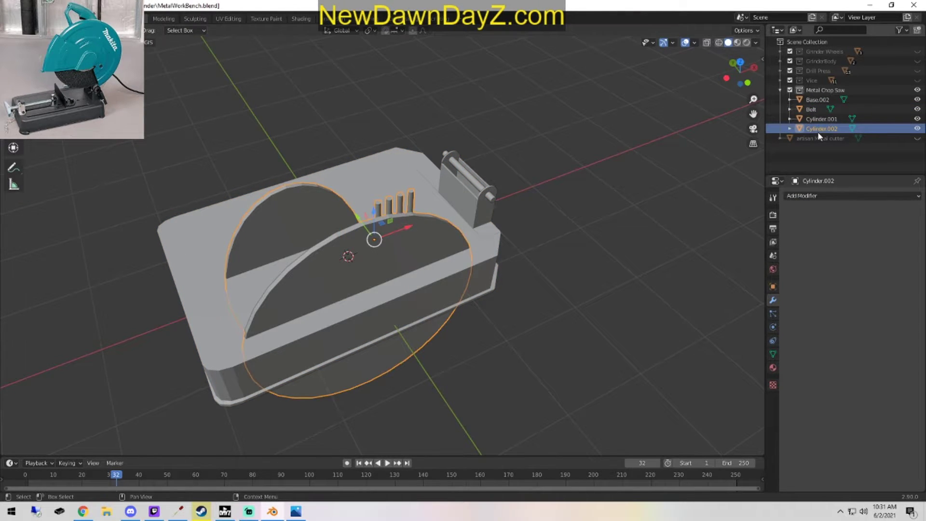
click(819, 120)
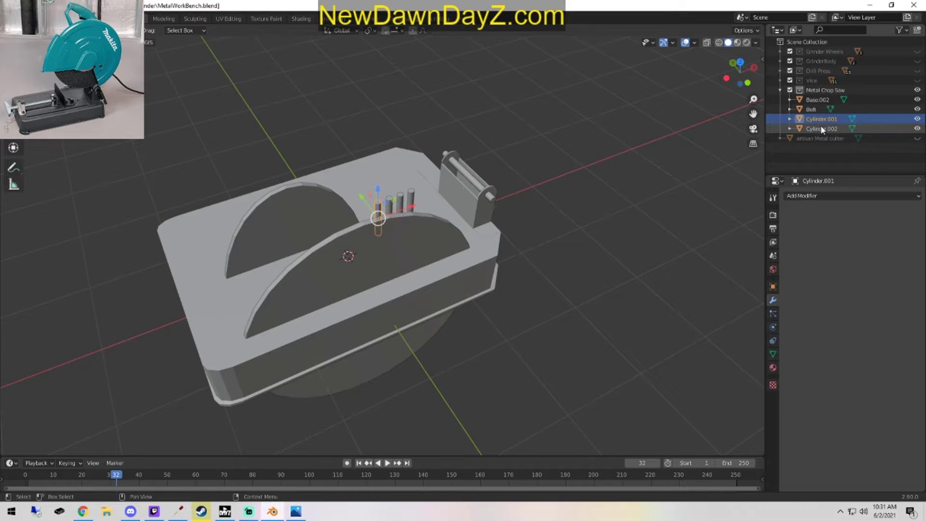
key(Delete)
Rename the combined disc and peg cutter object Cylinder.002 as "deete me".
click(817, 121)
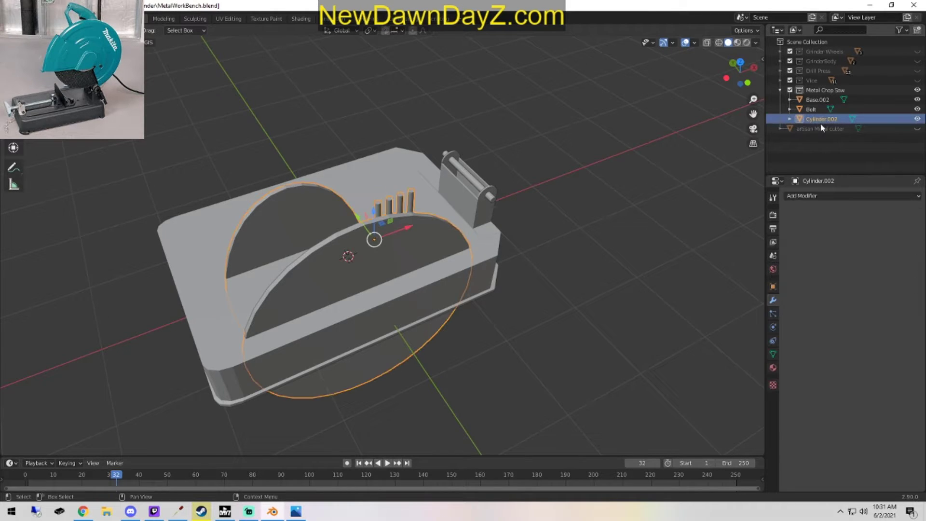
double_click(822, 121)
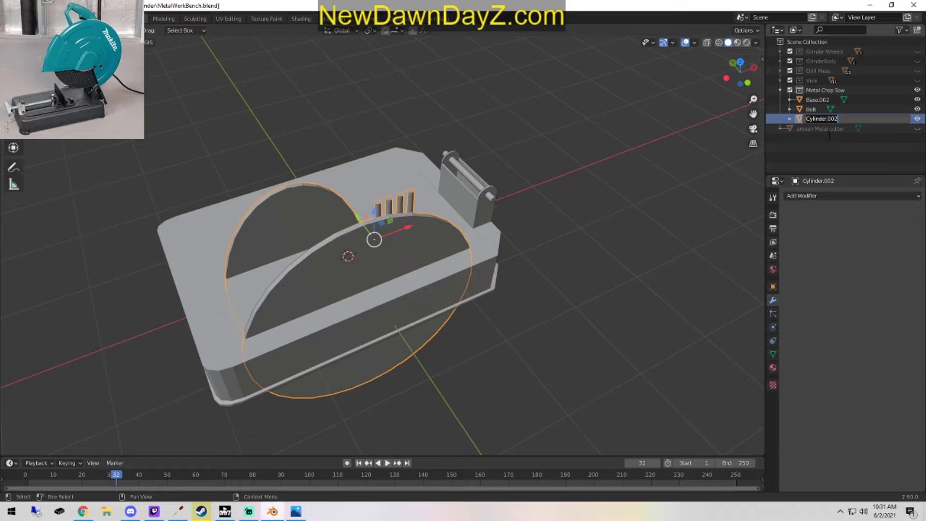
text(eete me)
key(Return)
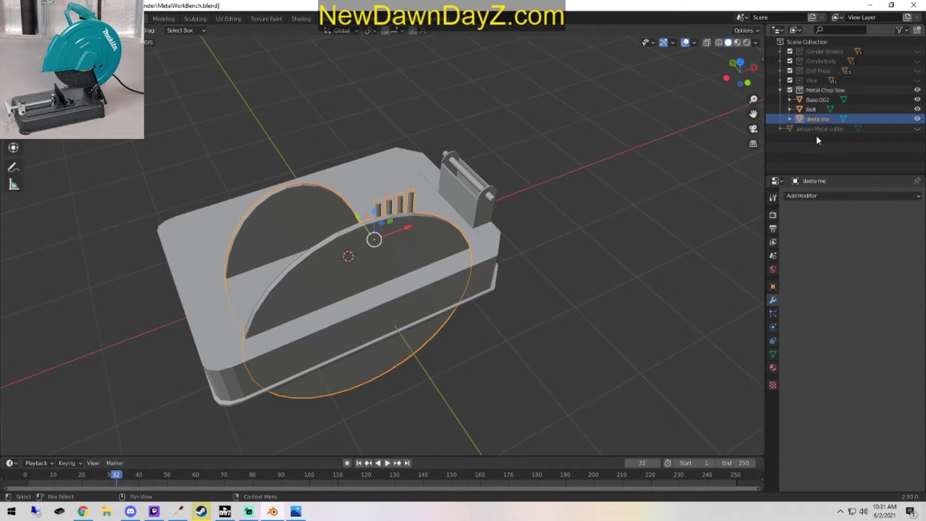
Add a Boolean Difference modifier to Base.002 with "deete me" as the cutting object.
click(438, 306)
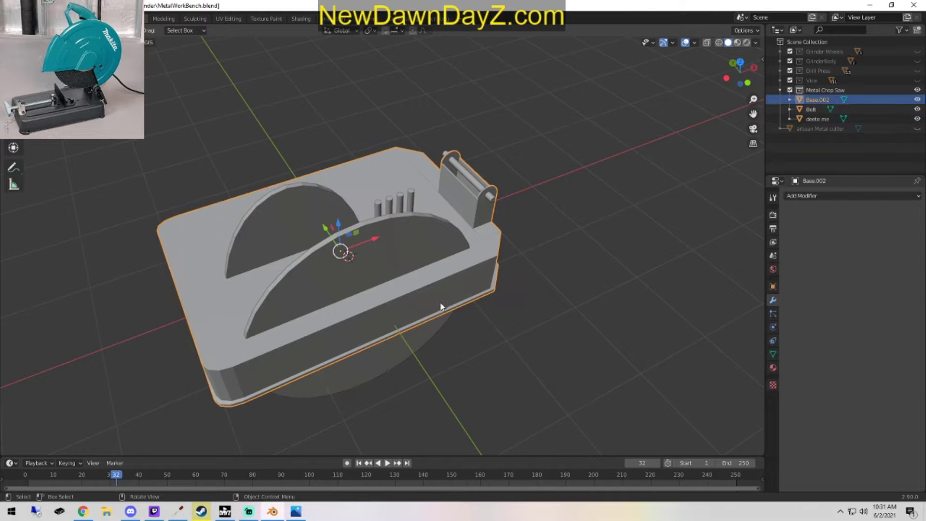
click(869, 195)
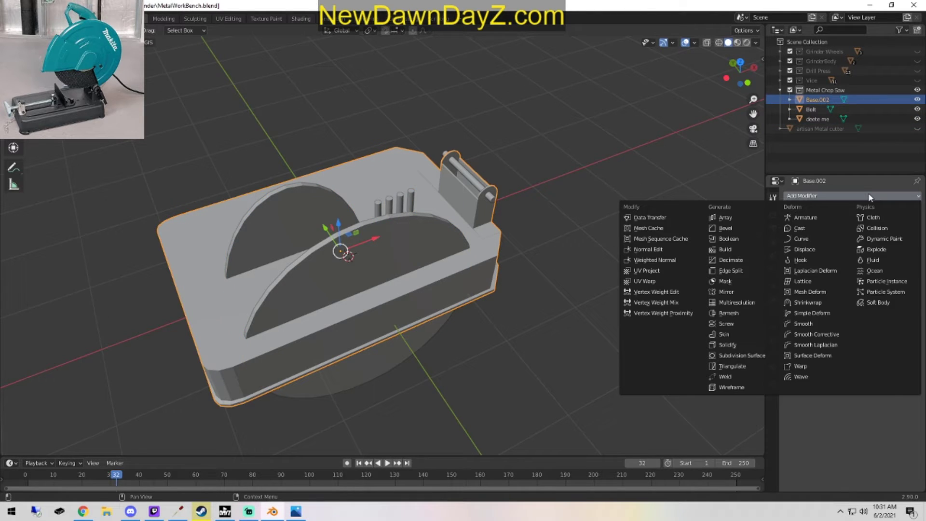
click(729, 239)
click(905, 240)
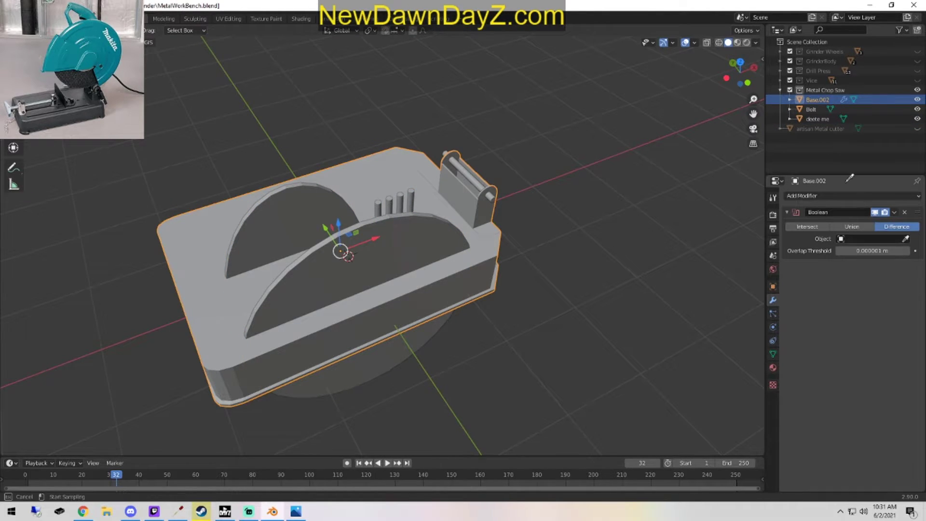
click(816, 120)
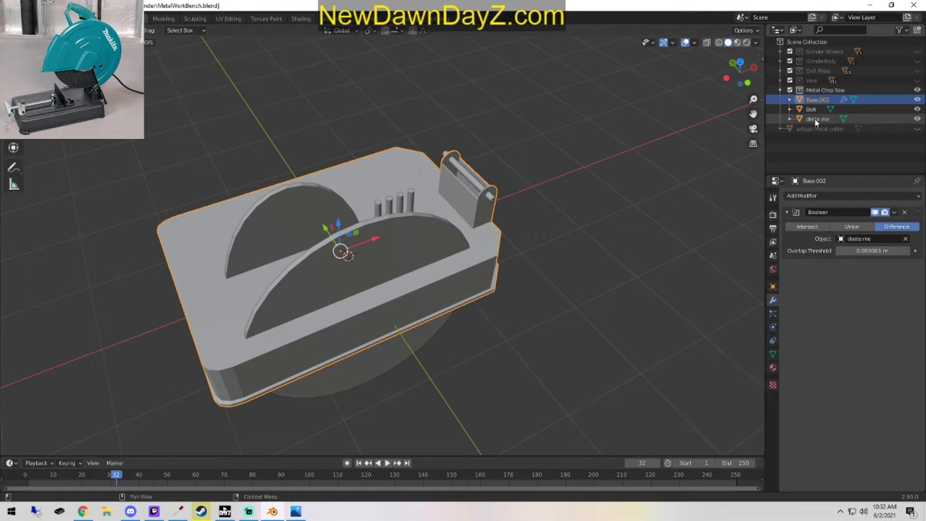
Toggle the cutter's visibility to preview the slots and holes, and apply the Boolean modifier on Base.002.
click(916, 119)
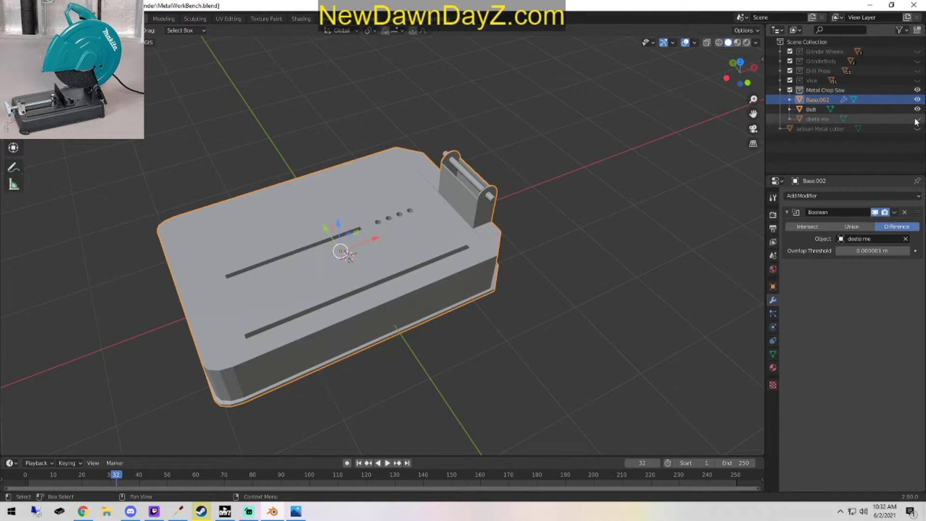
click(918, 119)
click(918, 119)
click(917, 119)
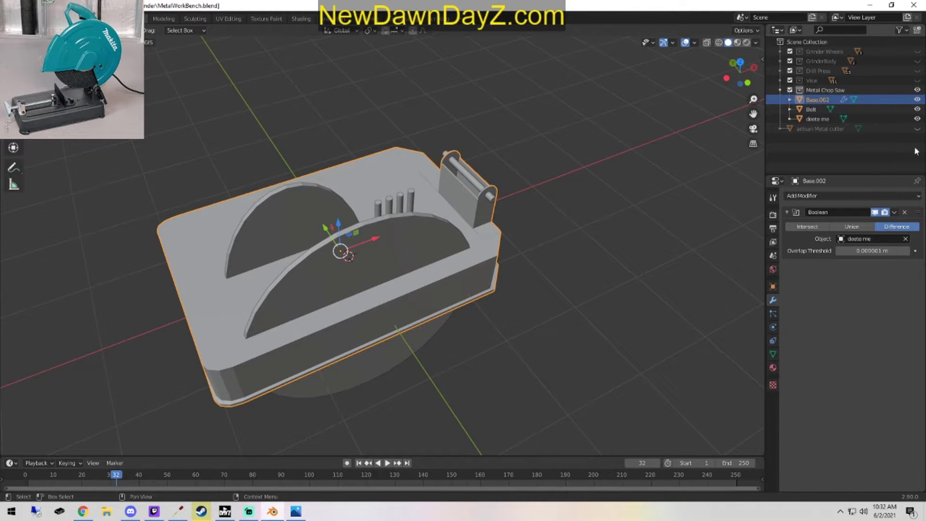
click(894, 212)
click(885, 225)
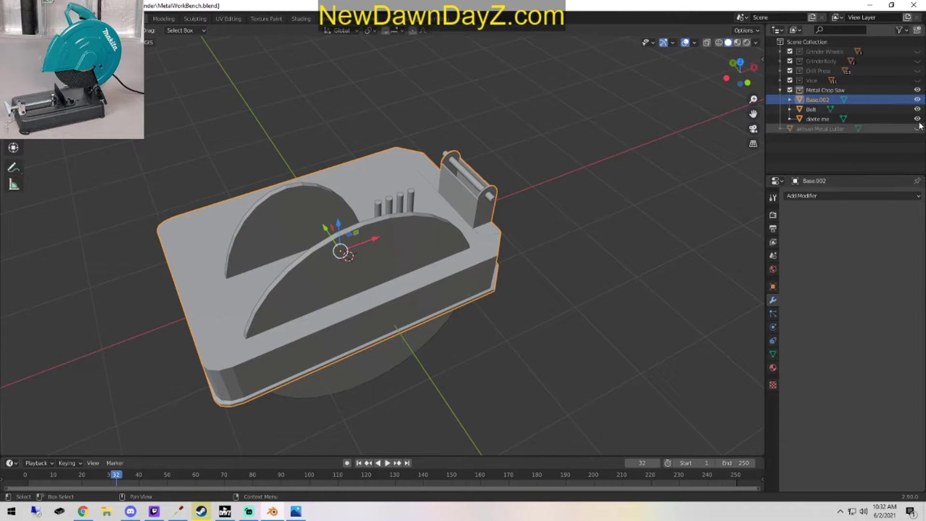
Delete the "deete me" cutter object and inspect the slots and holes cut into the base.
click(842, 118)
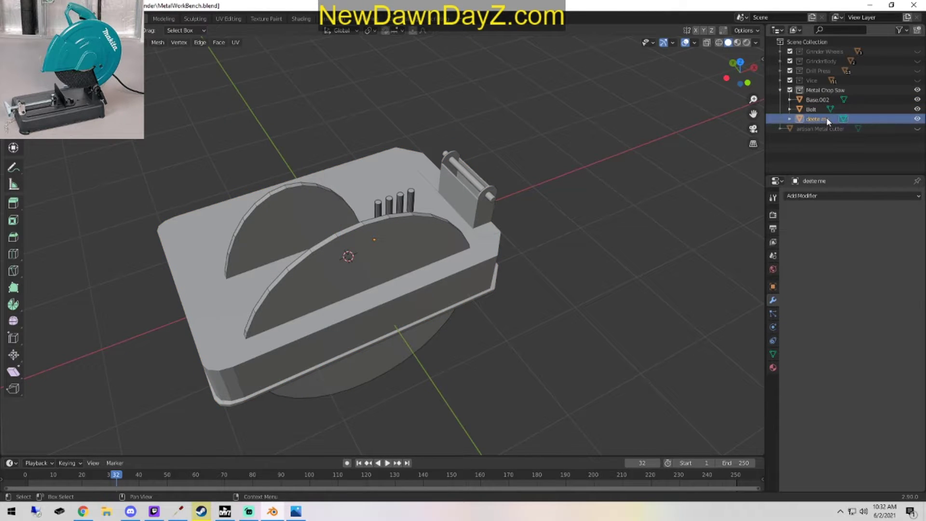
key(x)
middle_drag(347, 106, 273, 218)
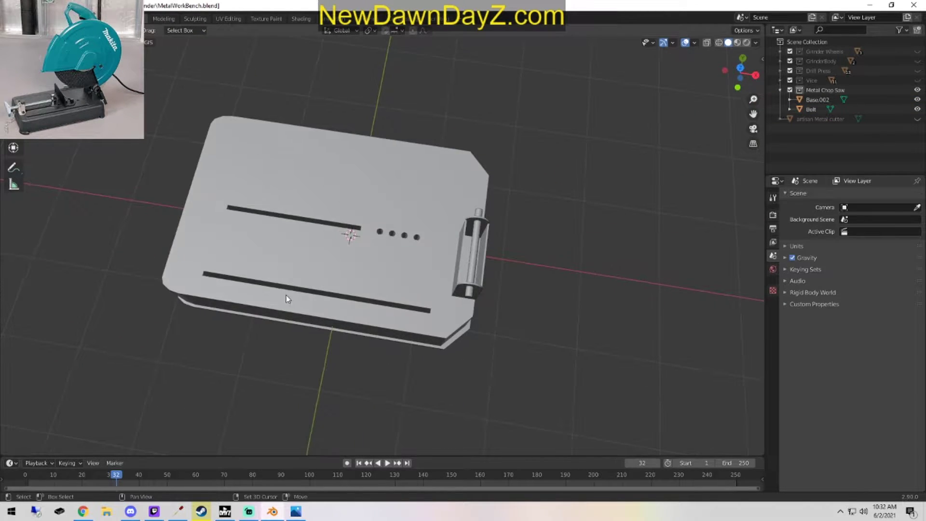
shift+middle_drag(286, 295, 403, 321)
mouse_move(410, 325)
middle_down()
mouse_move(445, 313)
mouse_move(489, 260)
mouse_move(421, 306)
mouse_move(392, 369)
mouse_move(363, 359)
mouse_move(336, 326)
mouse_move(242, 295)
mouse_move(328, 331)
mouse_move(384, 305)
mouse_move(444, 296)
mouse_move(404, 322)
middle_up()
scroll(489, 261, up, 4)
scroll(421, 306, down, 3)
scroll(328, 331, up, 4)
scroll(404, 323, up, 3)
middle_drag(343, 299, 430, 333)
scroll(394, 344, up, 3)
scroll(394, 344, down, 6)
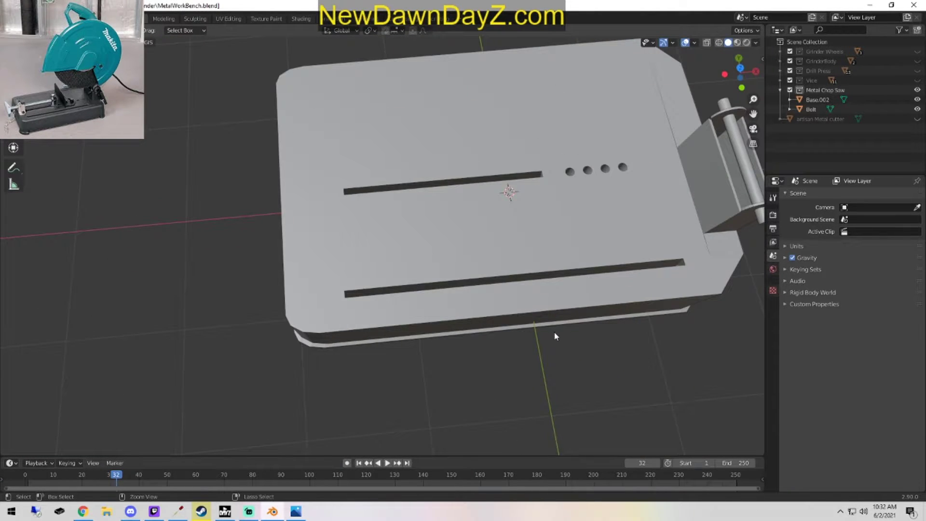
Undo the deletion of the cutter, check the cuts with it hidden, show it again and return to Object Mode.
key(ctrl+z)
key(ctrl+z)
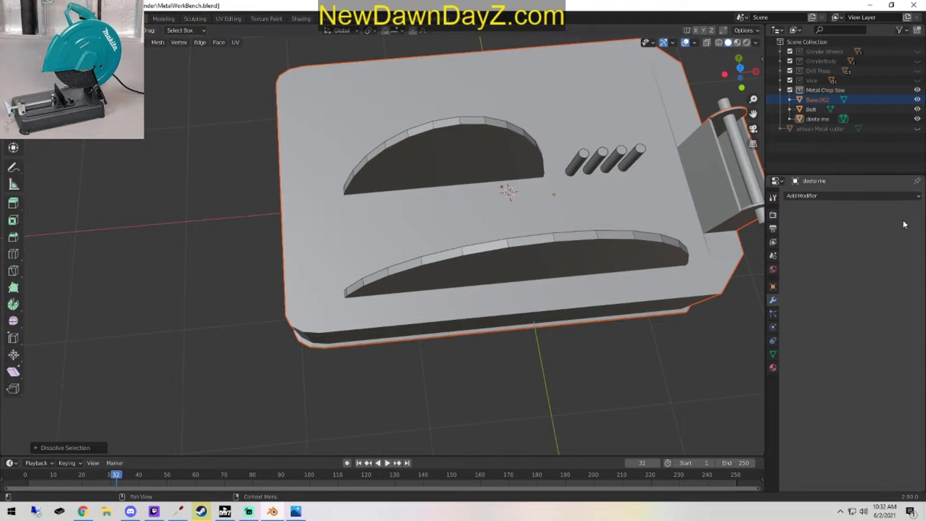
click(918, 119)
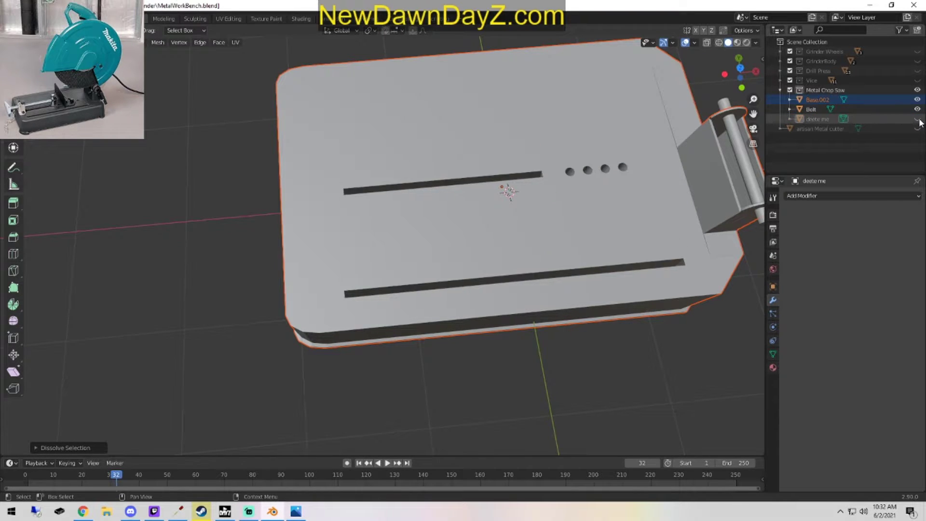
click(918, 120)
key(Tab)
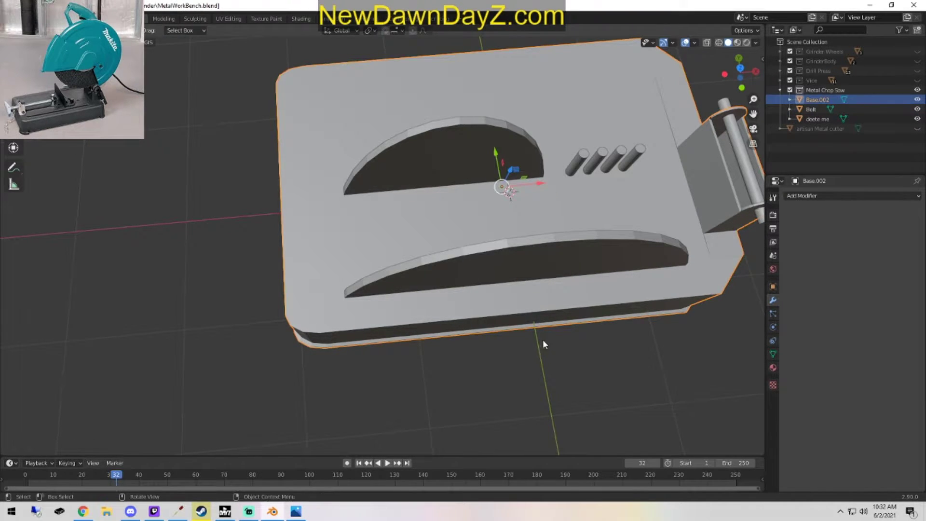
Add a centred loop cut around the rim of each of the two disc cutters in "deete me".
middle_drag(542, 340, 512, 271)
click(559, 228)
key(Tab)
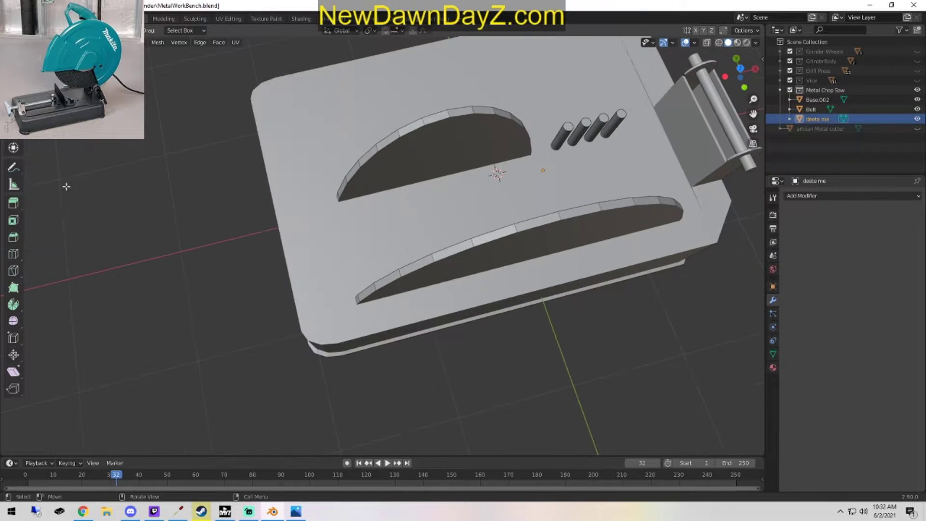
click(13, 254)
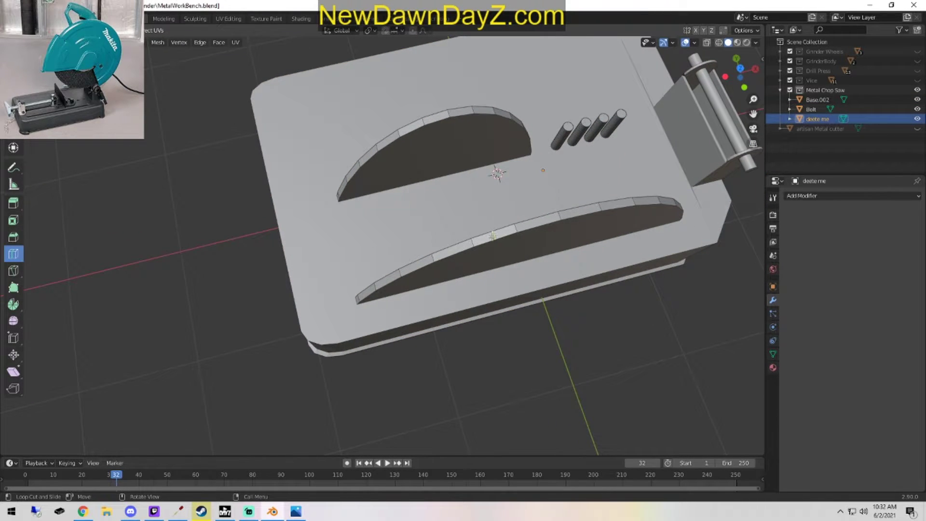
click(471, 246)
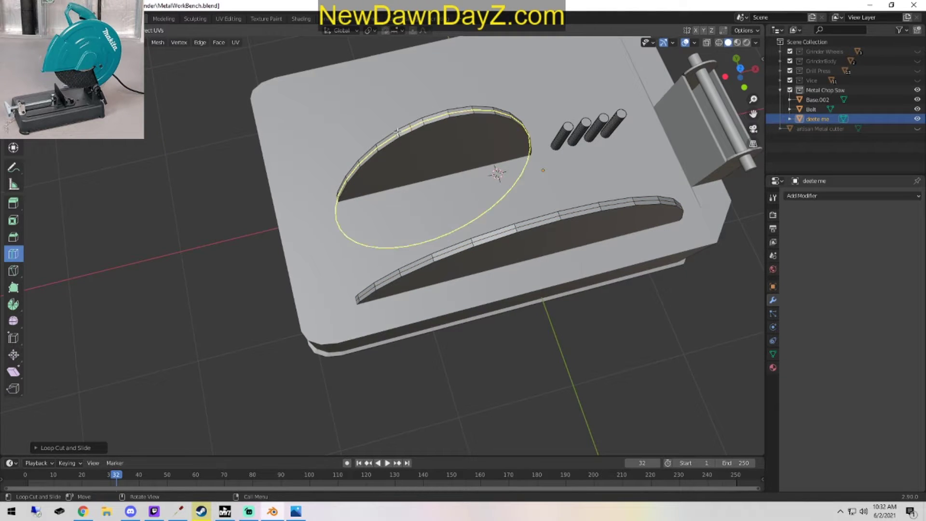
key(ctrl+z)
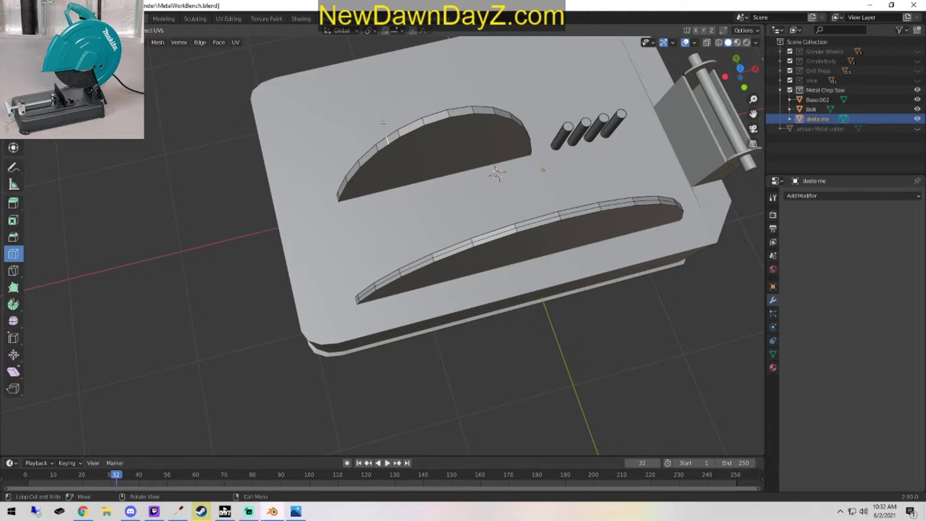
click(395, 136)
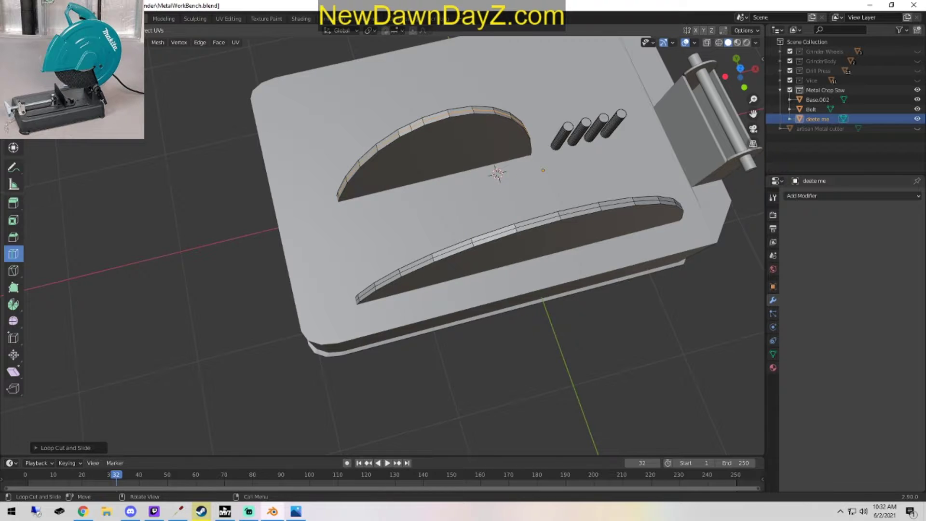
Scale the middle rim loops of both disc cutters slightly outward and return to Object Mode.
key(w)
click(471, 245)
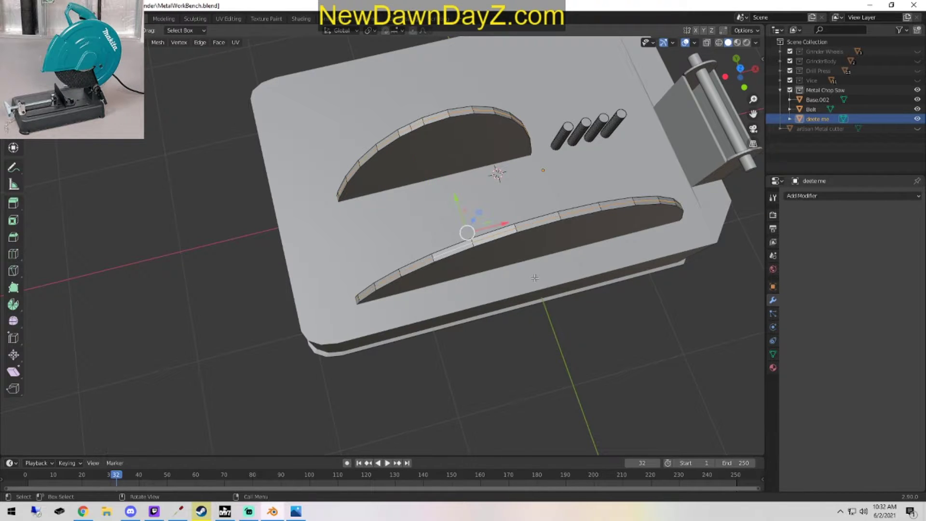
key(s)
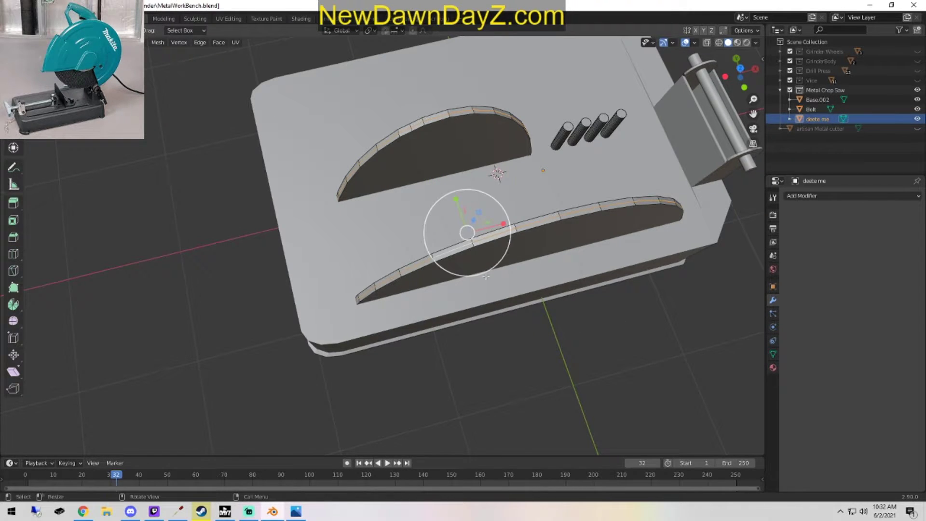
drag(507, 225, 510, 224)
key(Tab)
Add a Difference Boolean modifier to the base with "deete me" as the cutter object and an overlap threshold of 0.000489 m.
mouse_move(633, 343)
middle_down()
mouse_move(638, 364)
mouse_move(634, 333)
mouse_move(625, 348)
middle_up()
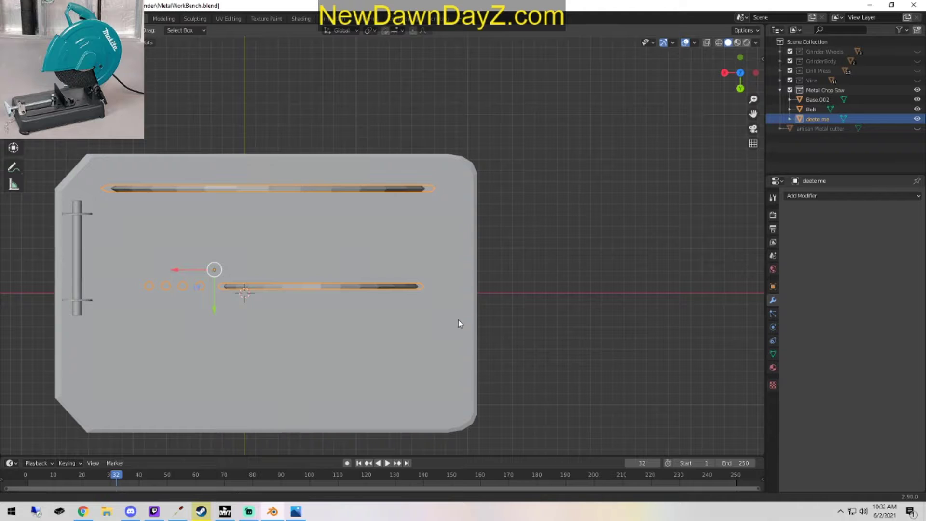
shift+middle_drag(466, 308, 291, 233)
click(527, 265)
middle_drag(568, 301, 550, 309)
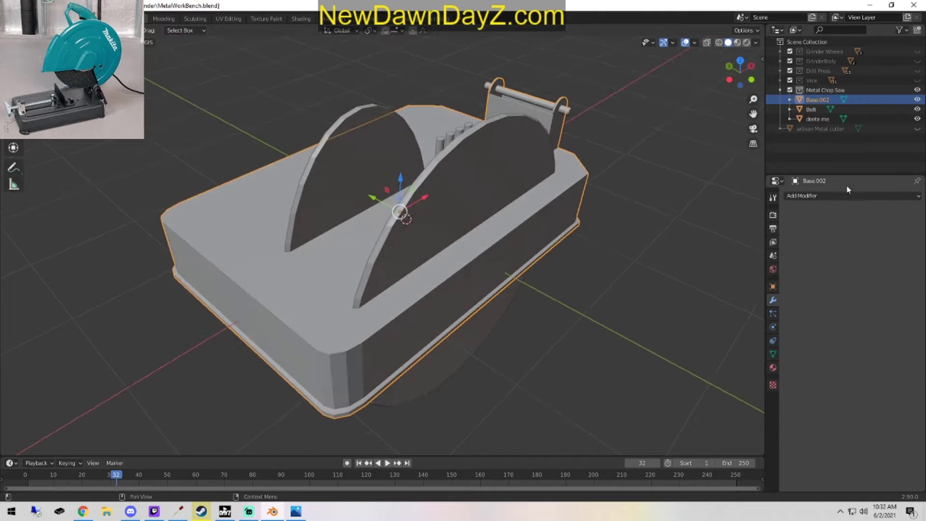
click(844, 195)
click(731, 238)
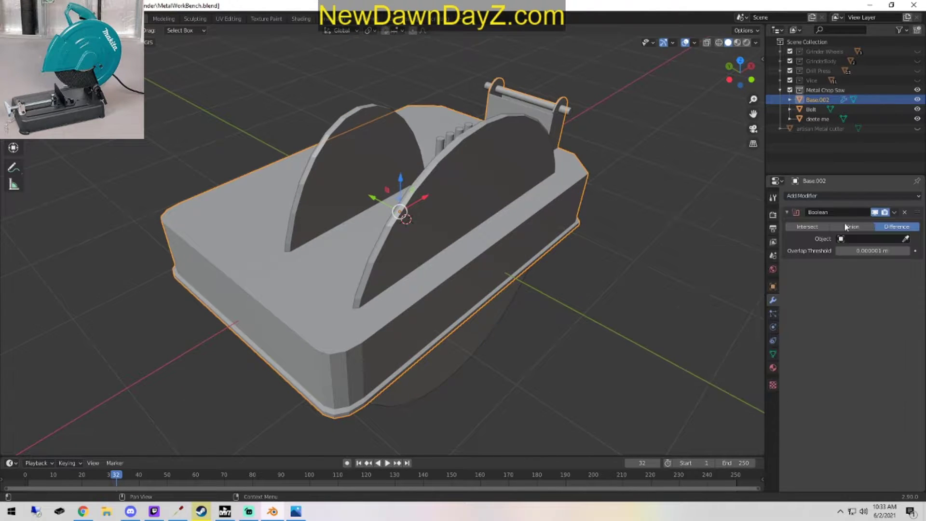
click(907, 239)
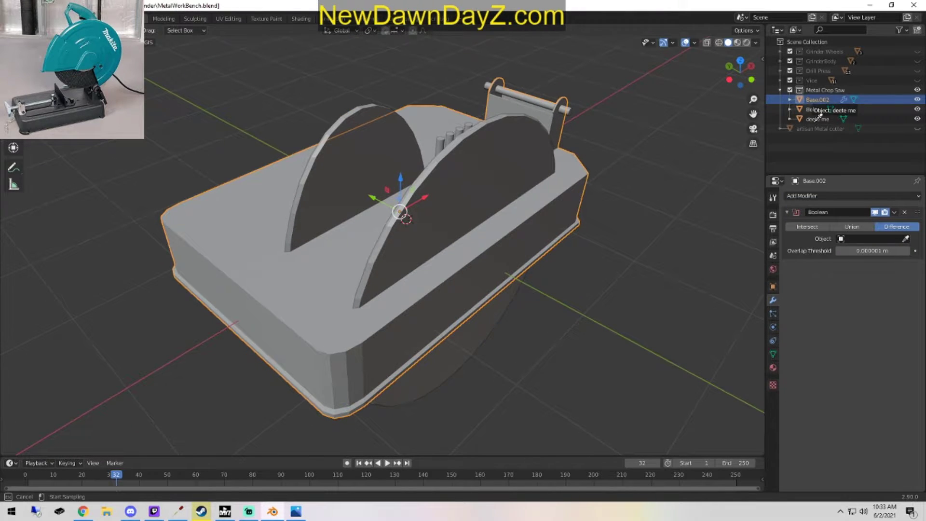
click(818, 119)
click(905, 239)
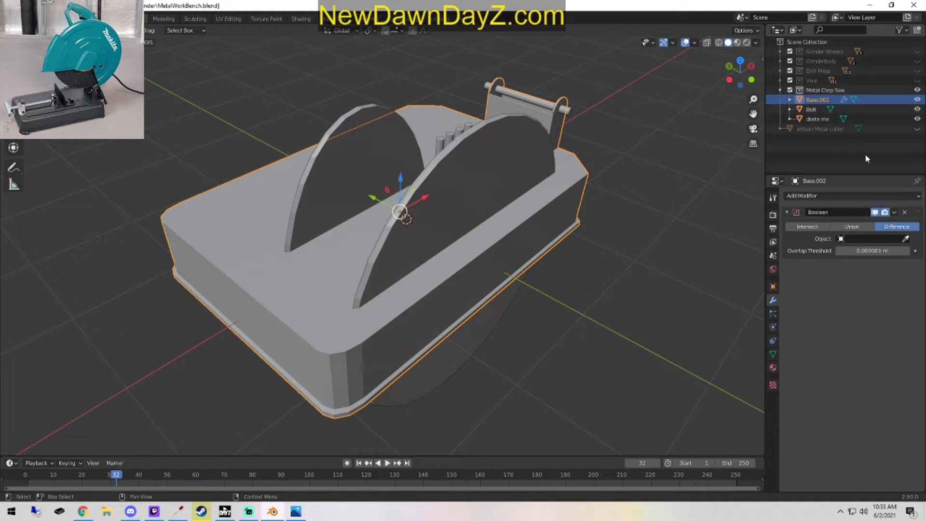
click(905, 239)
click(814, 119)
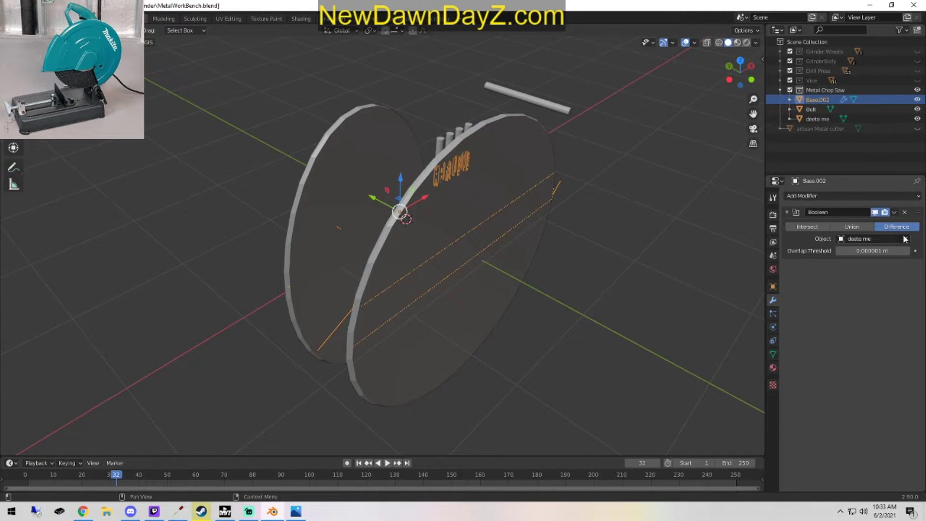
drag(873, 250, 883, 250)
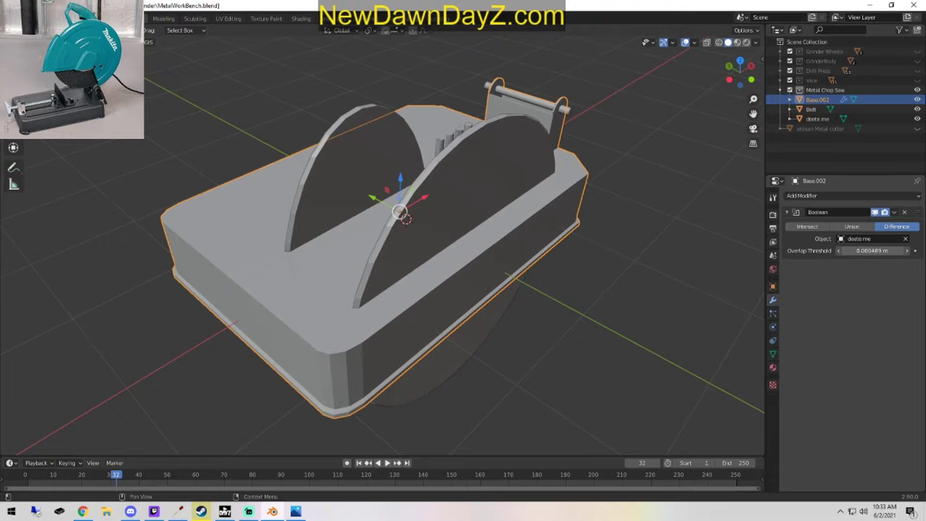
Hide the "deete me" cutter and examine the slots and peg holes cut into the base.
click(918, 119)
middle_drag(540, 279, 418, 248)
scroll(406, 311, up, 2)
shift+middle_drag(320, 239, 487, 292)
scroll(487, 291, up, 3)
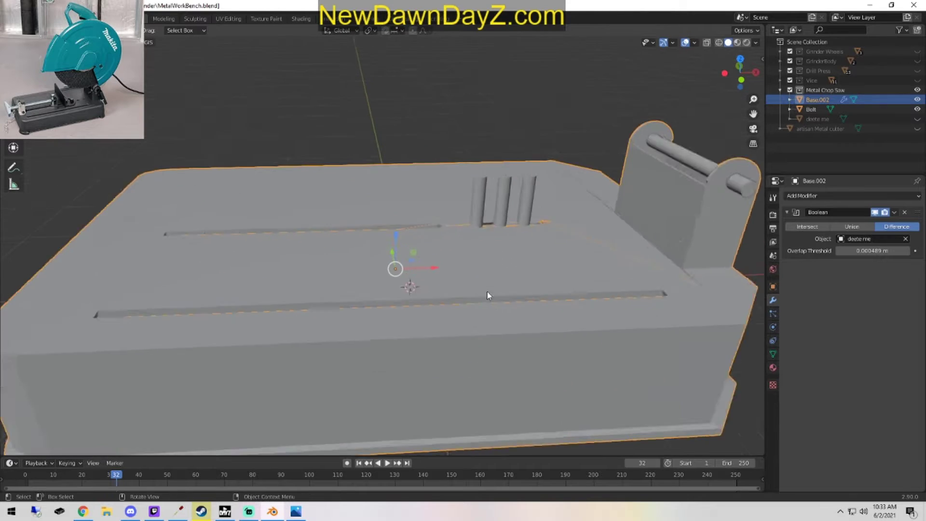
scroll(487, 291, up, 3)
scroll(546, 266, down, 5)
middle_drag(545, 261, 540, 323)
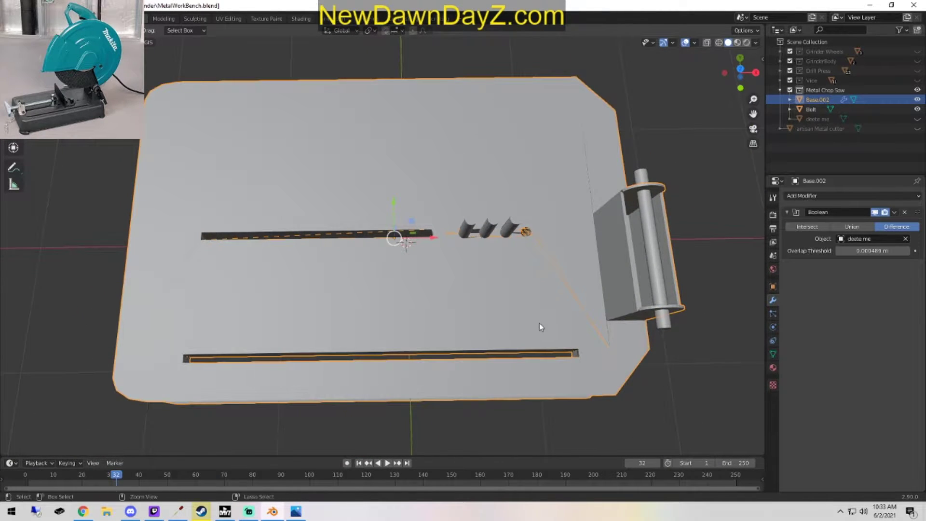
Undo the base's Boolean modifier and the outward scaling of the rim loops on the "deete me" disc cutters.
key(ctrl+z)
key(ctrl+z)
key(ctrl+z)
key(ctrl+z)
key(ctrl+z)
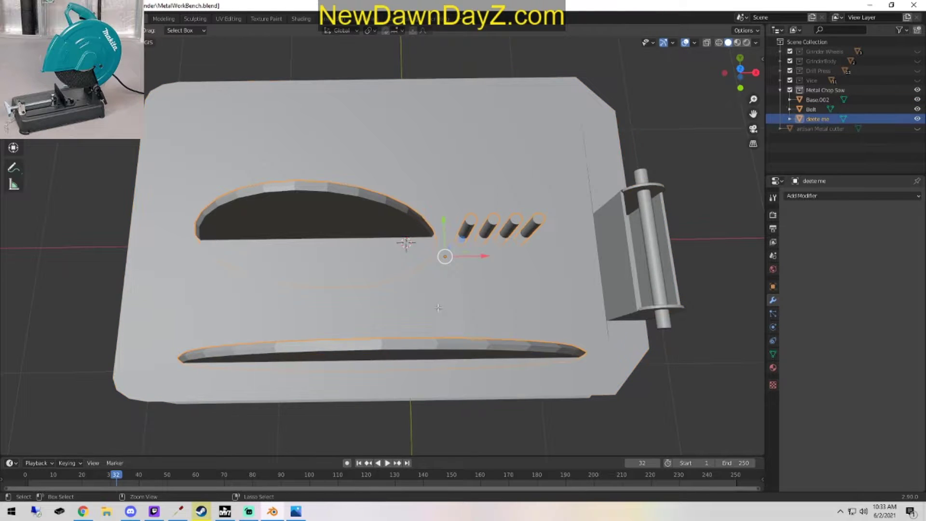
key(Tab)
key(Tab)
Try a new Difference Boolean modifier on the base with the "deete me" discs and pegs as the cutter.
click(388, 360)
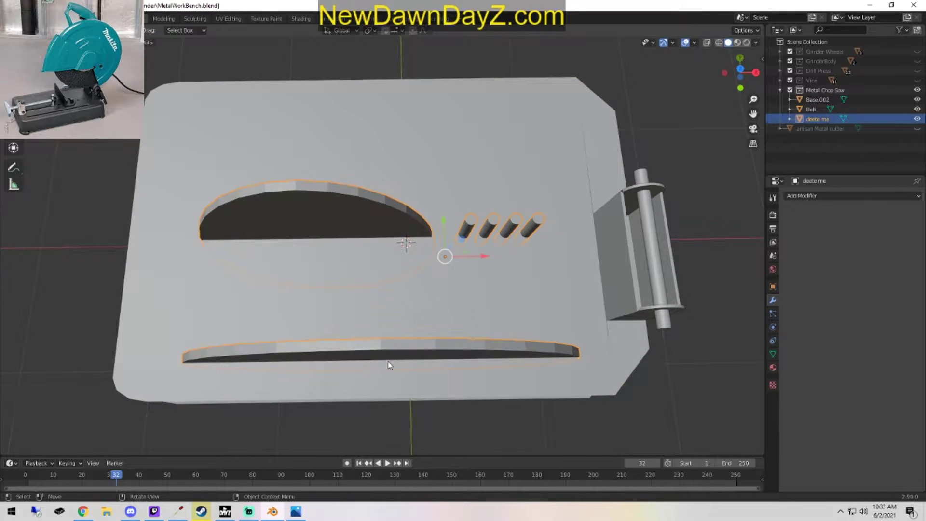
middle_drag(388, 361, 401, 337)
click(868, 197)
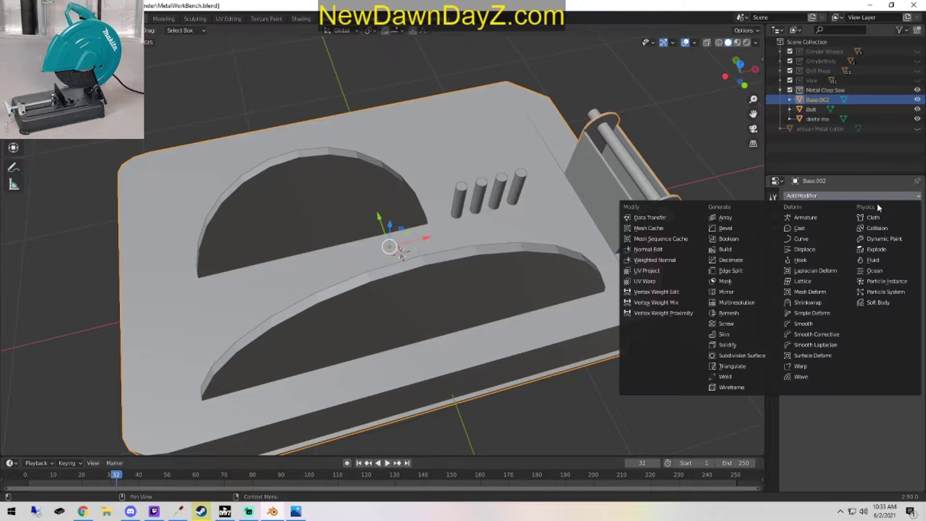
click(675, 240)
click(907, 240)
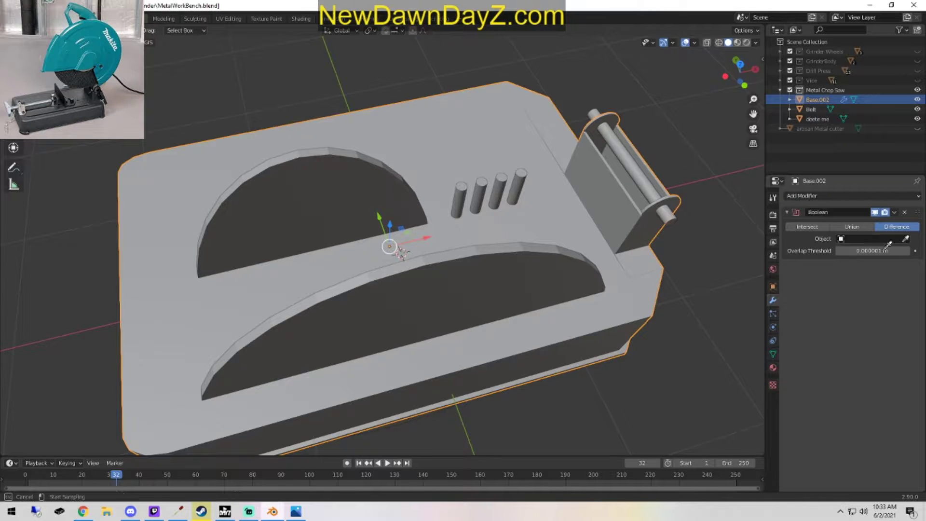
click(483, 259)
middle_drag(595, 385, 589, 332)
Undo the new Boolean modifier and the preceding mesh edits to "deete me", and return to Object Mode.
key(ctrl+z)
key(ctrl+z)
key(ctrl+z)
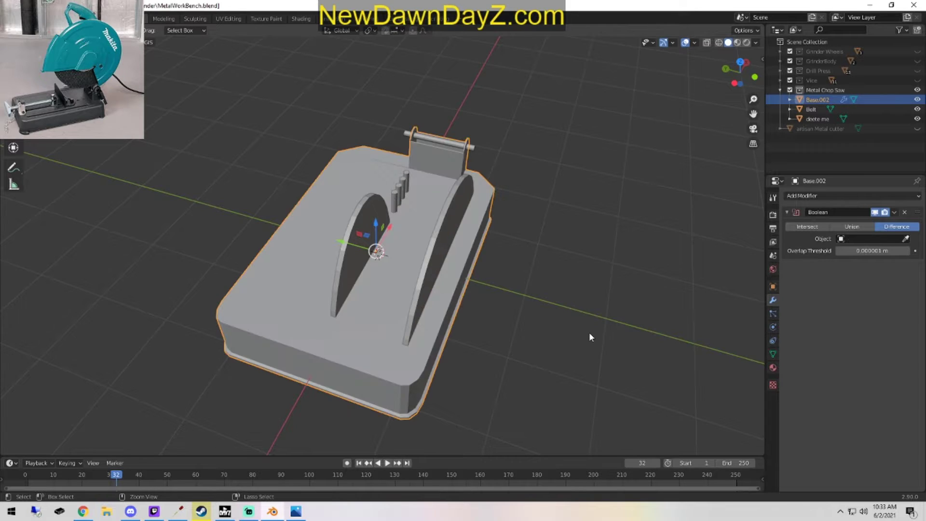
key(Tab)
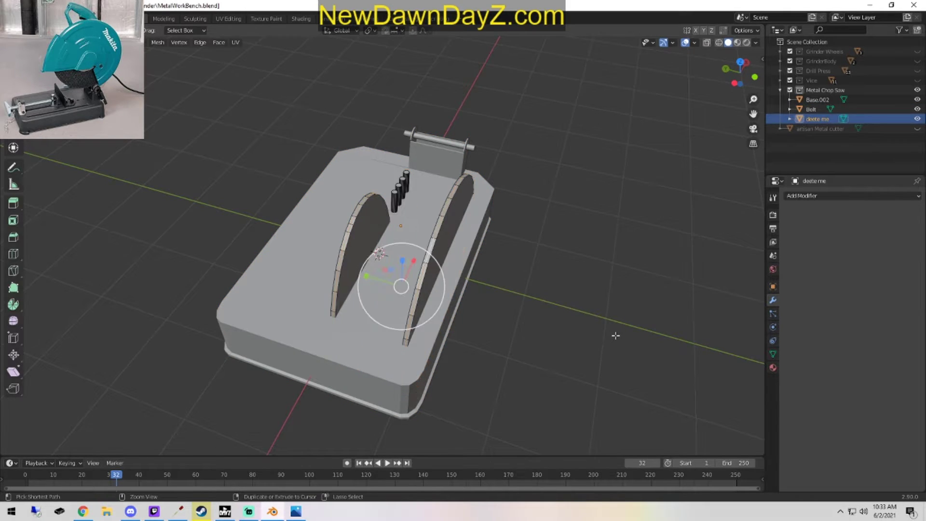
key(ctrl+z)
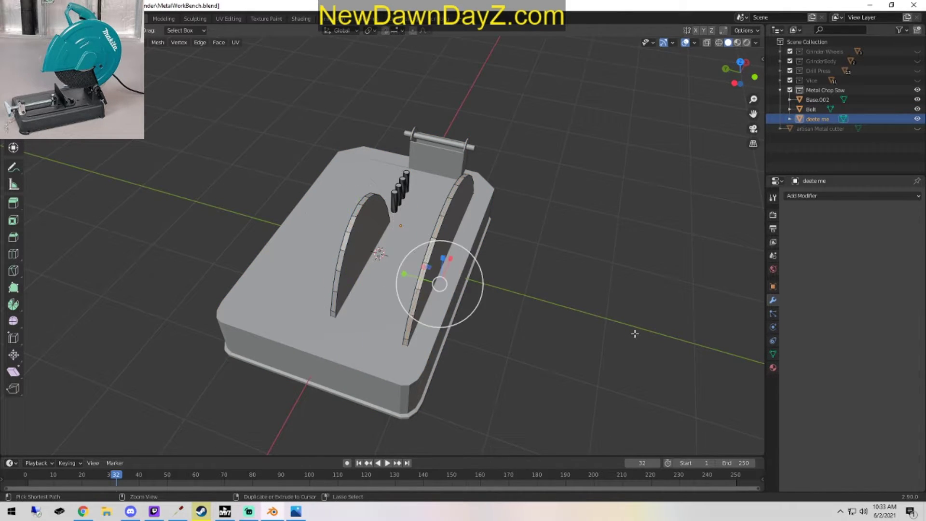
key(ctrl+z)
key(Tab)
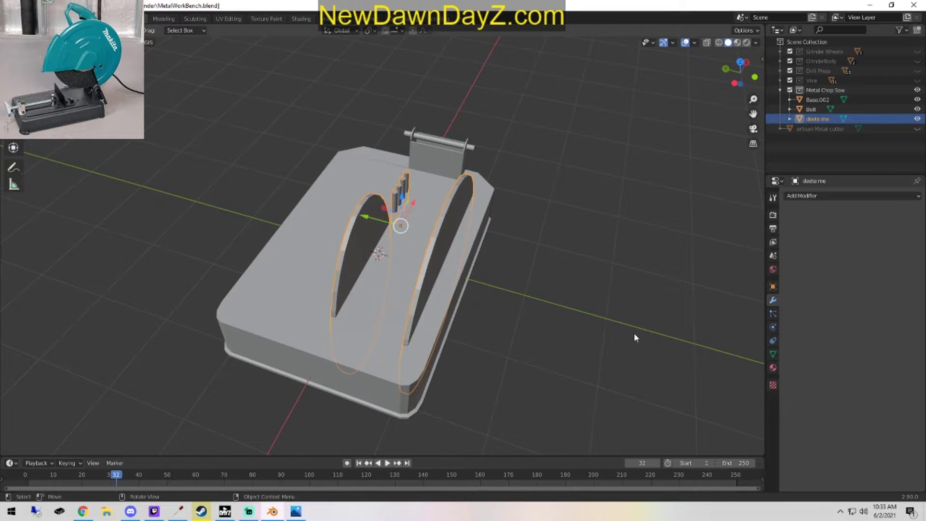
Add a Difference Boolean modifier to the base using "deete me" as the cutter, with the overlap threshold set to 0 m.
middle_drag(633, 332, 418, 297)
click(426, 313)
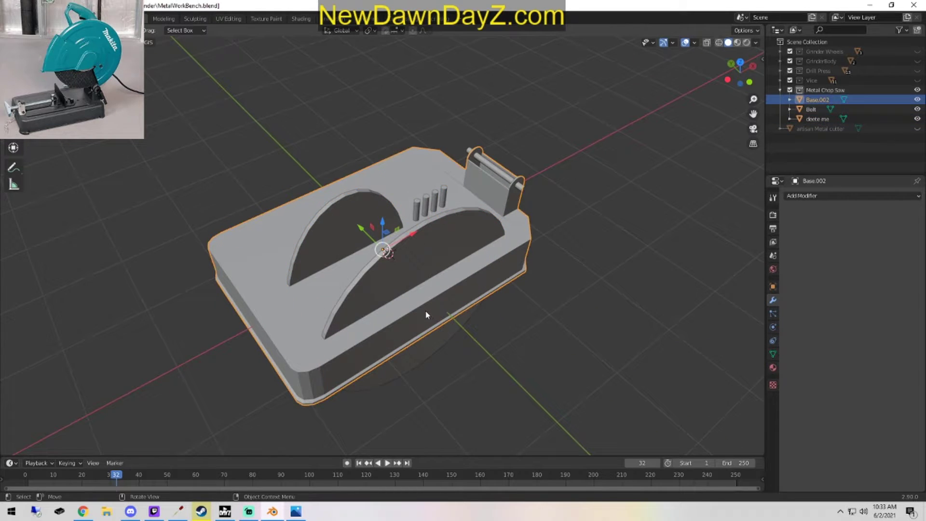
click(875, 196)
click(743, 238)
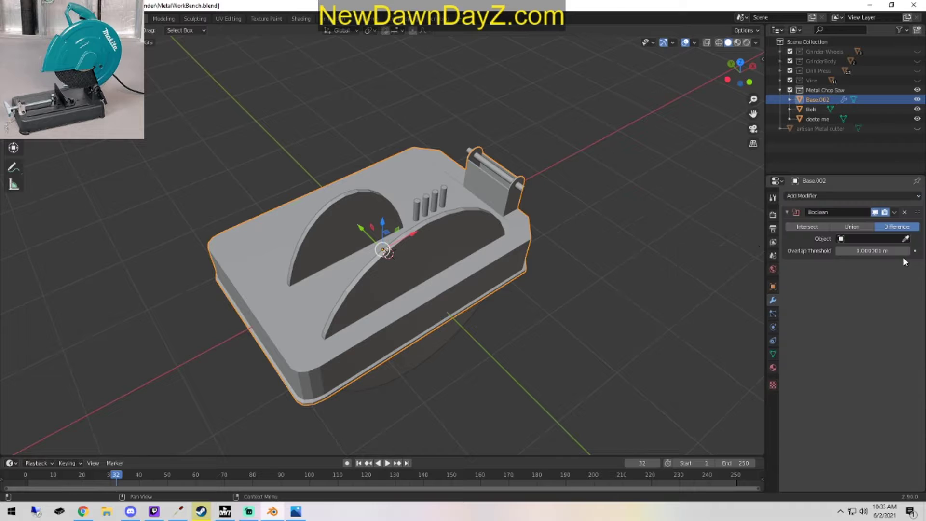
click(906, 238)
click(435, 227)
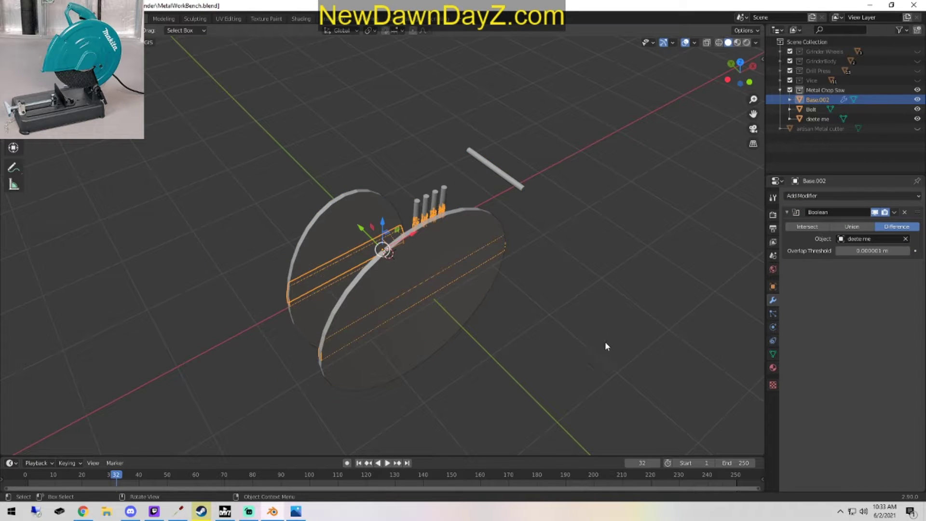
middle_drag(370, 379, 498, 383)
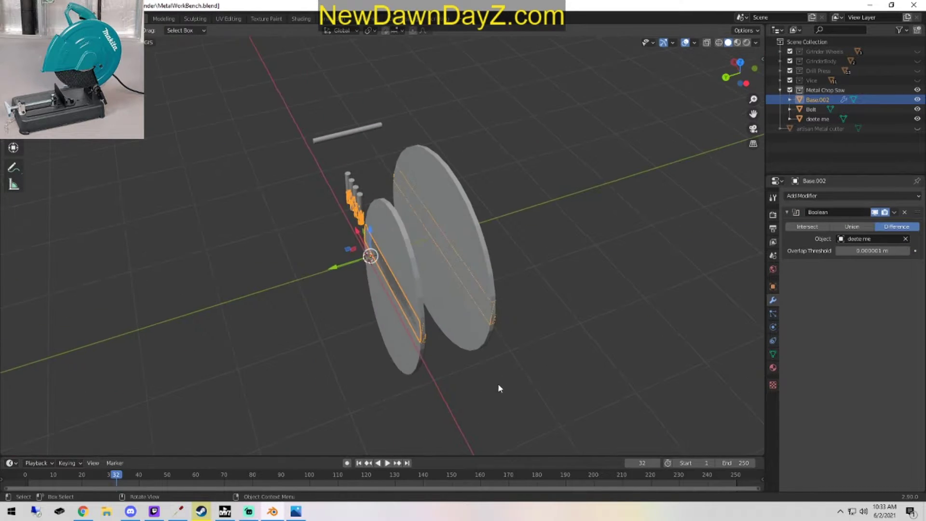
drag(873, 251, 849, 251)
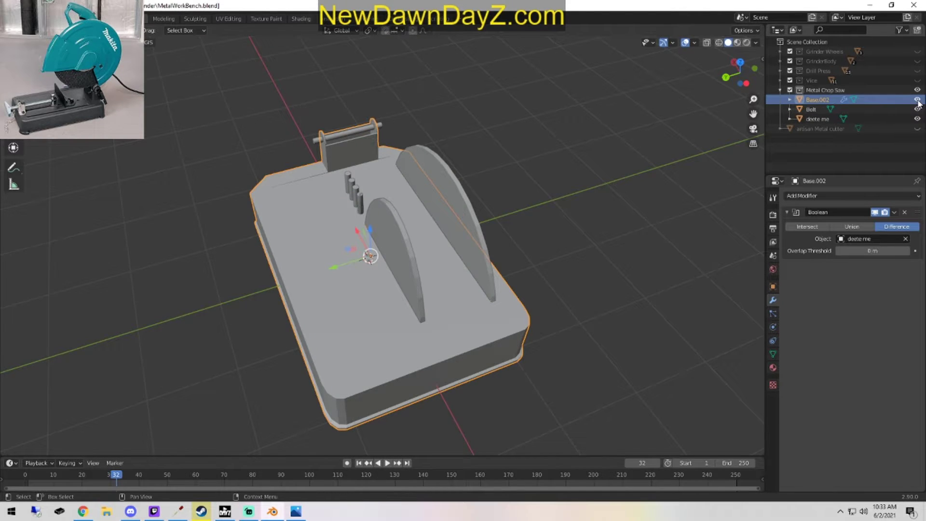
Hide the "deete me" cutter, check the base from below and apply the Boolean modifier.
click(917, 119)
middle_drag(662, 261, 449, 290)
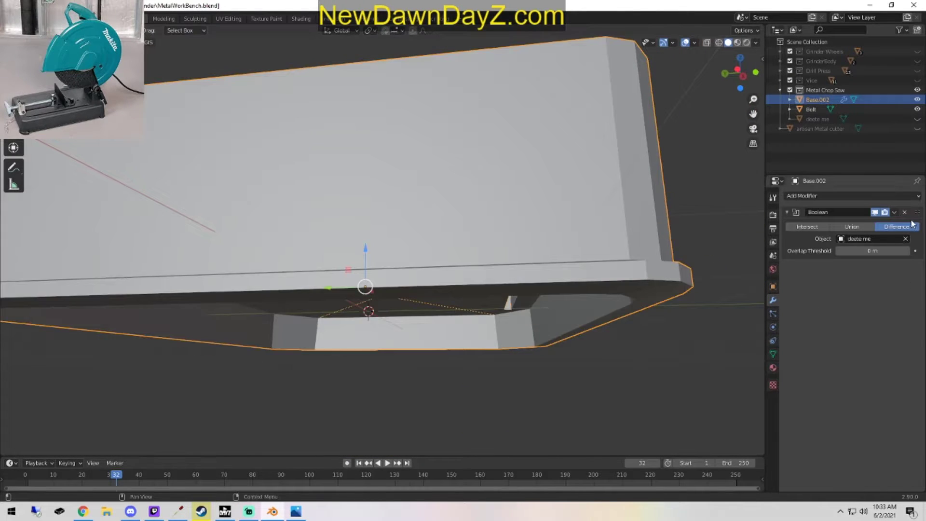
click(895, 212)
click(867, 222)
middle_drag(678, 312, 463, 338)
Enter Edit Mode on the base and try to select the leftover peg beside the middle slot as linked geometry.
key(Tab)
scroll(514, 356, up, 2)
scroll(463, 336, up, 4)
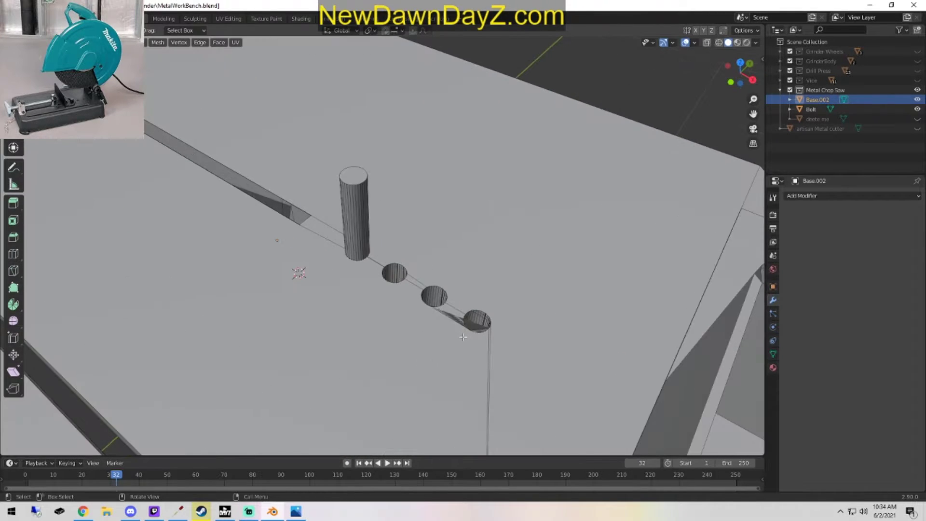
scroll(463, 336, down, 3)
click(364, 224)
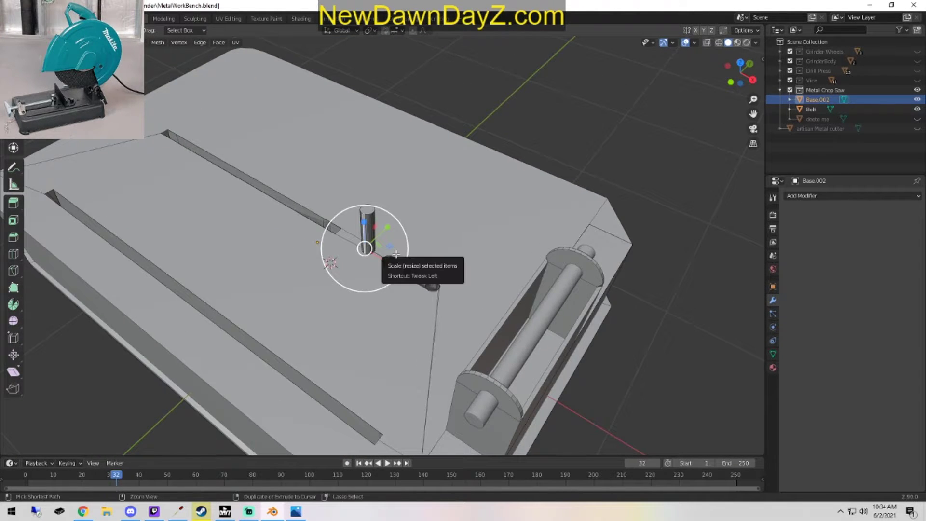
key(ctrl+l)
scroll(396, 254, up, 3)
middle_drag(396, 256, 429, 267)
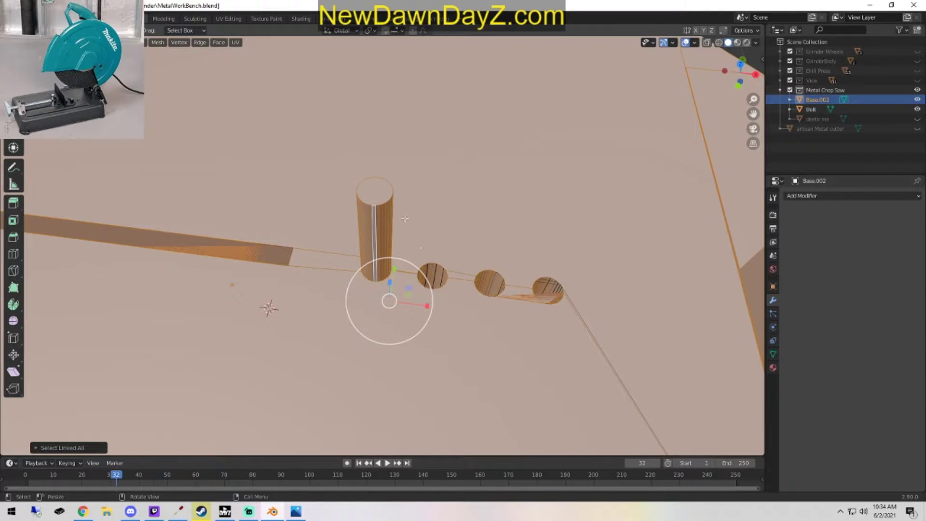
Move the leftover peg's top face straight down along Z to below the base's top surface.
click(395, 193)
click(375, 184)
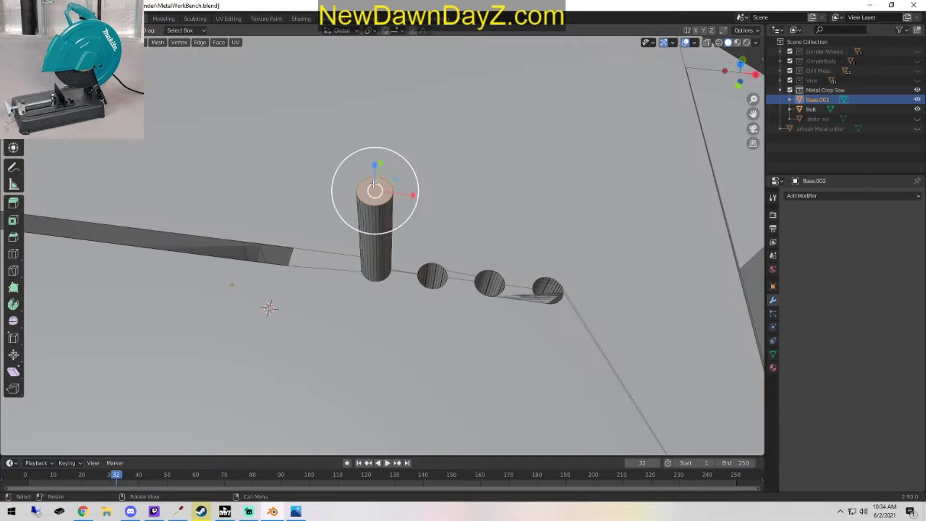
click(14, 97)
middle_drag(316, 140, 320, 87)
drag(382, 63, 386, 214)
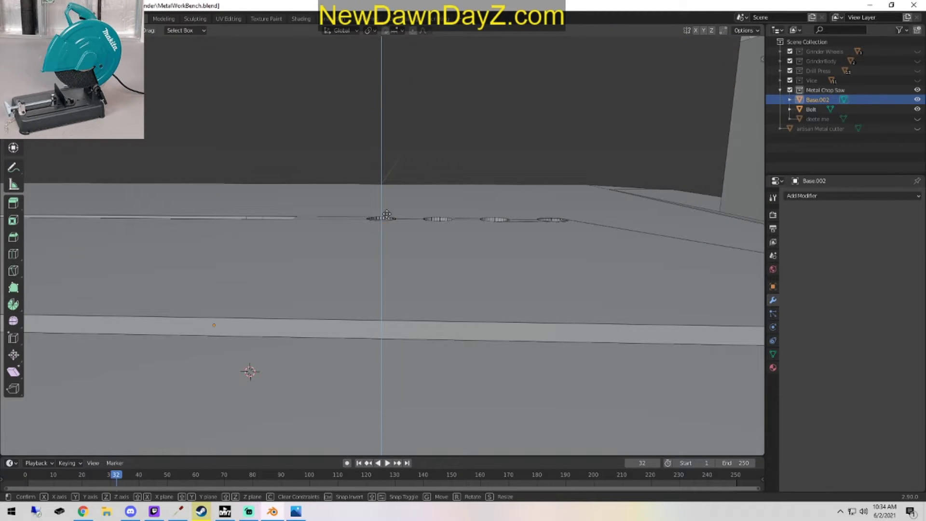
click(389, 262)
Delete the faces closing off the bottom of the peg hole nearest the middle slot.
middle_drag(389, 262, 463, 336)
middle_drag(498, 304, 485, 321)
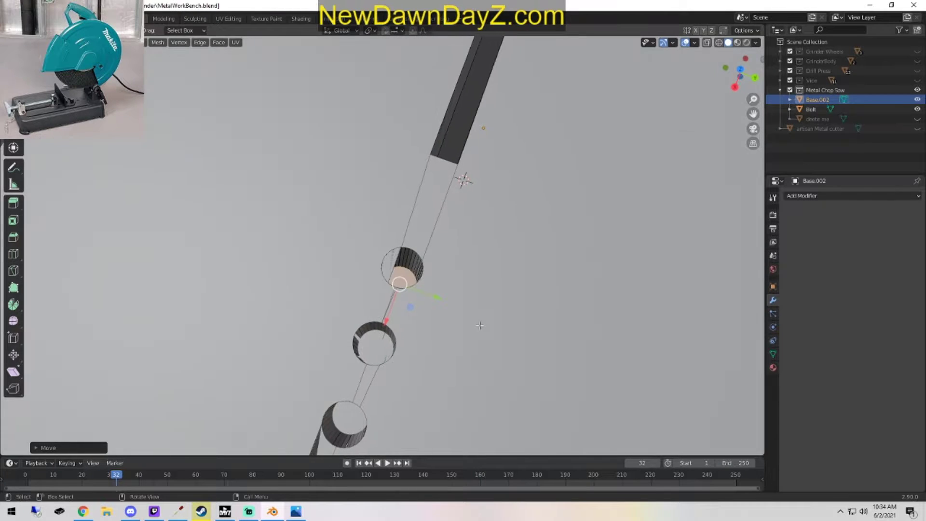
scroll(480, 321, up, 5)
shift+middle_drag(502, 350, 417, 339)
key(x)
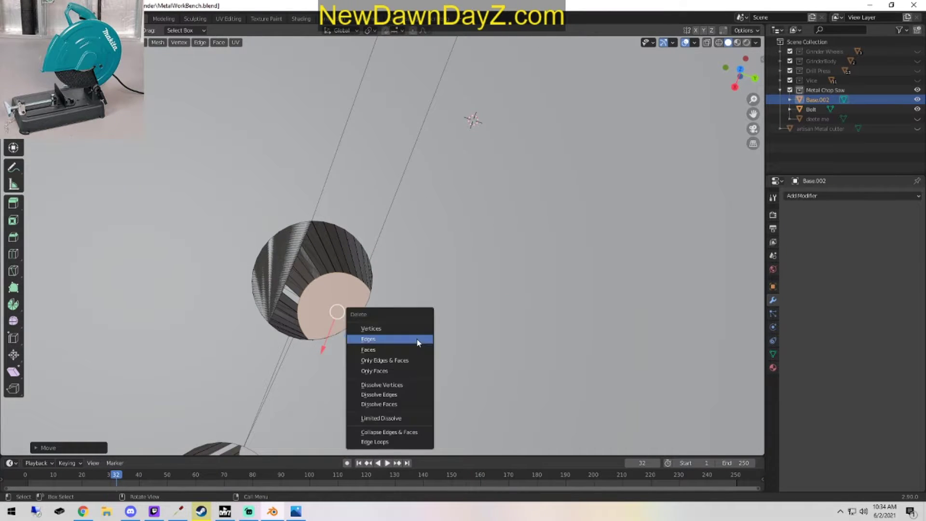
click(395, 355)
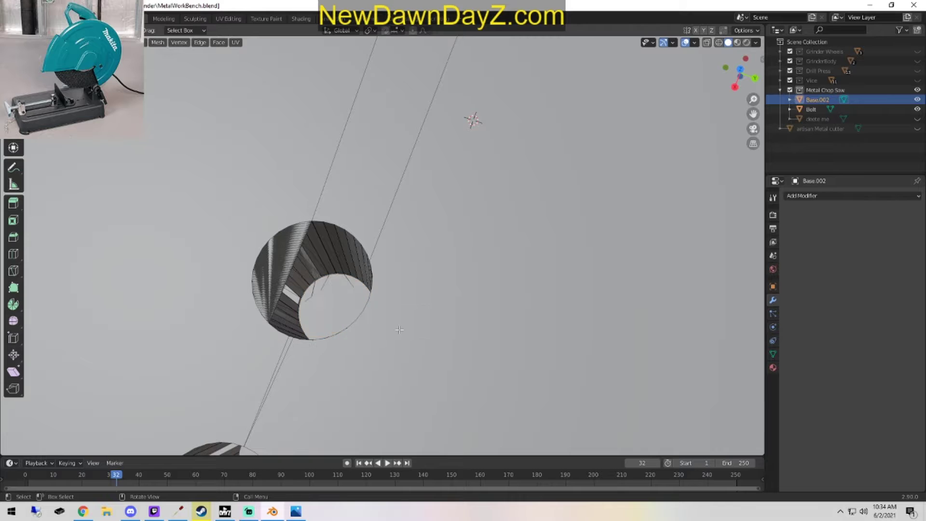
key(ctrl+z)
key(x)
click(336, 303)
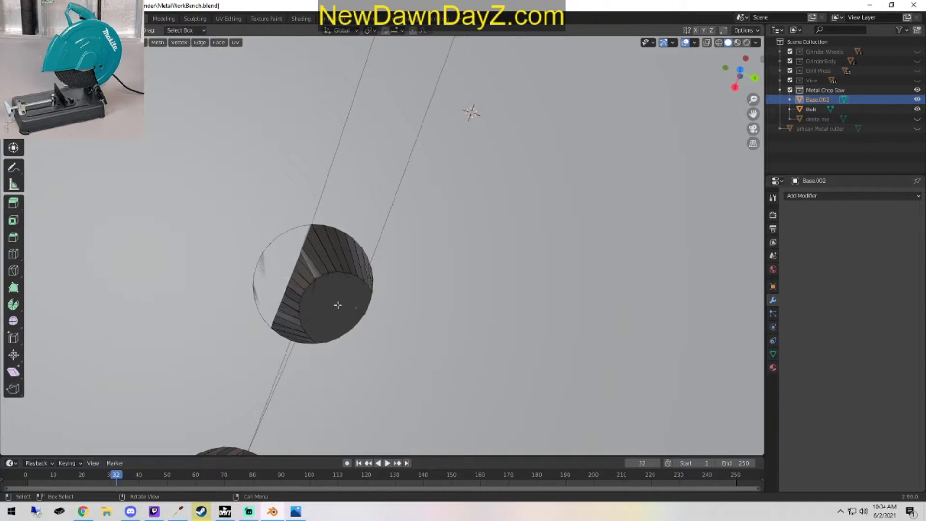
Triangulate the two large top faces of the base around the slots and peg holes, and check the surface in Object Mode.
scroll(288, 269, down, 8)
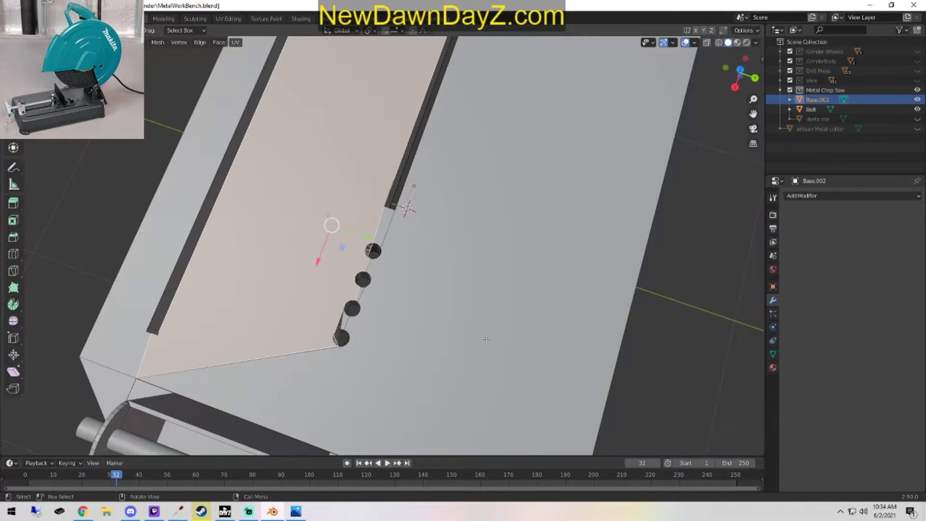
click(444, 323)
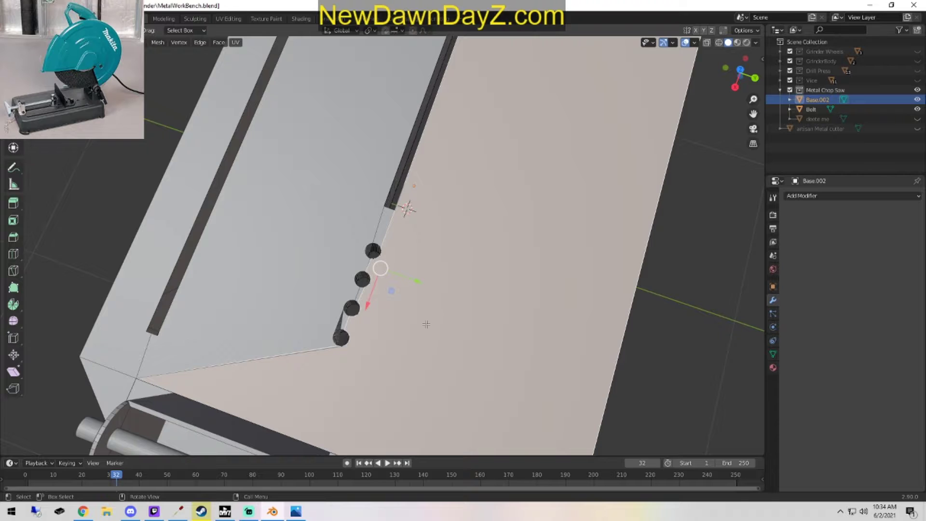
shift+click(328, 274)
click(200, 42)
mouse_move(218, 44)
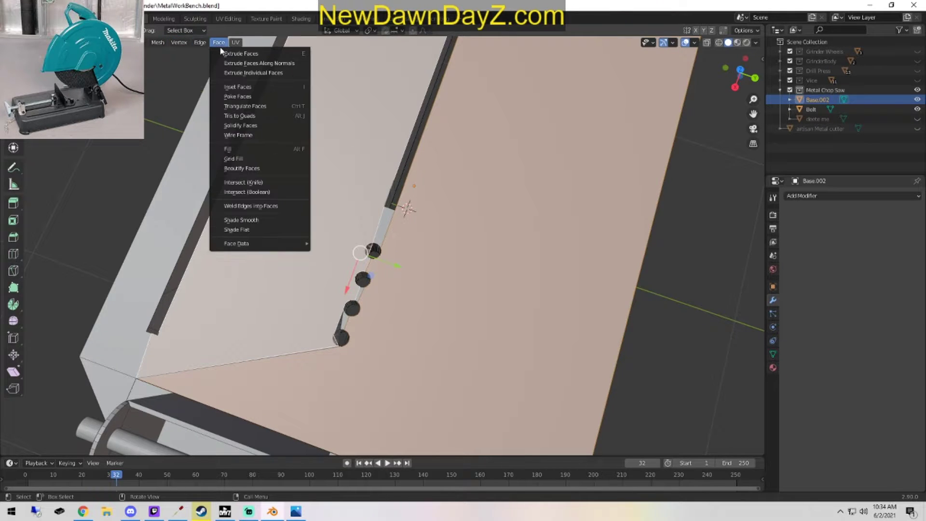
click(245, 106)
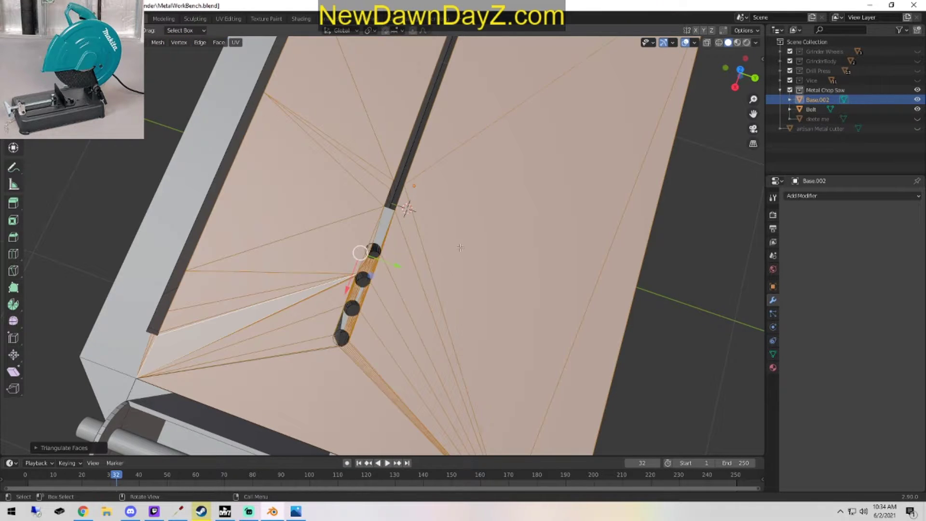
key(Tab)
middle_drag(589, 339, 401, 282)
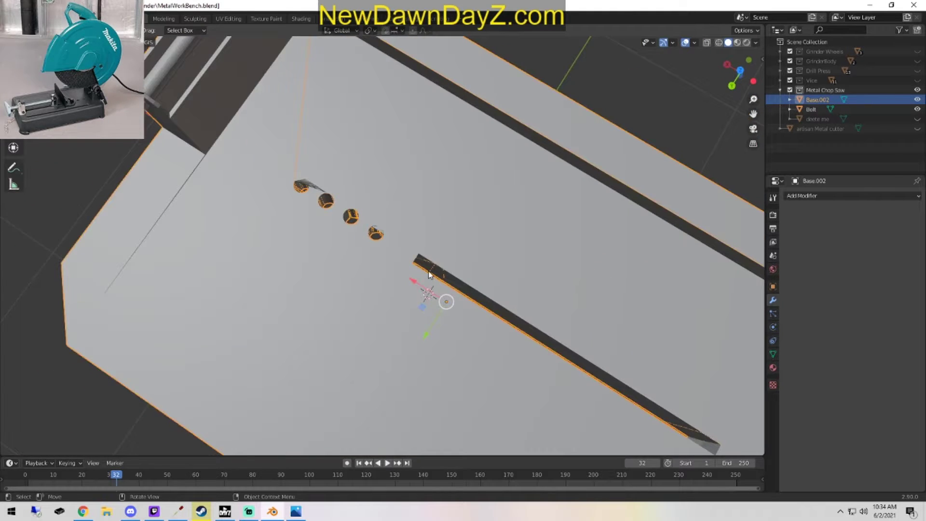
key(Tab)
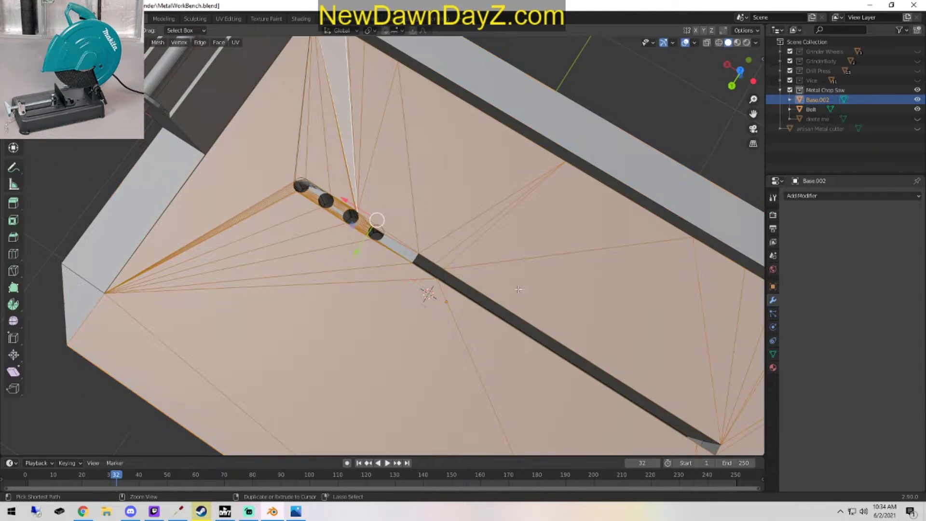
Convert the base's triangulated top faces with Tris to Quads and inspect the peg holes in Object Mode.
click(219, 42)
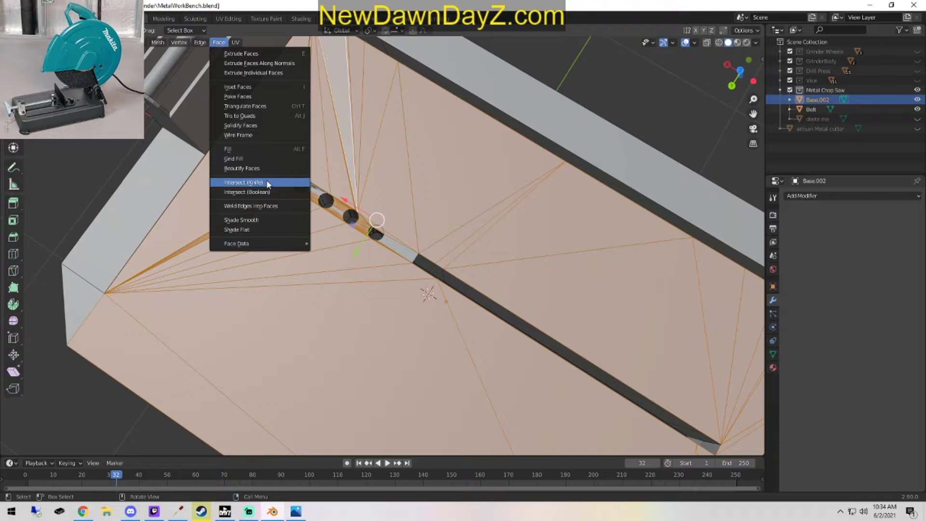
click(260, 115)
scroll(423, 308, up, 8)
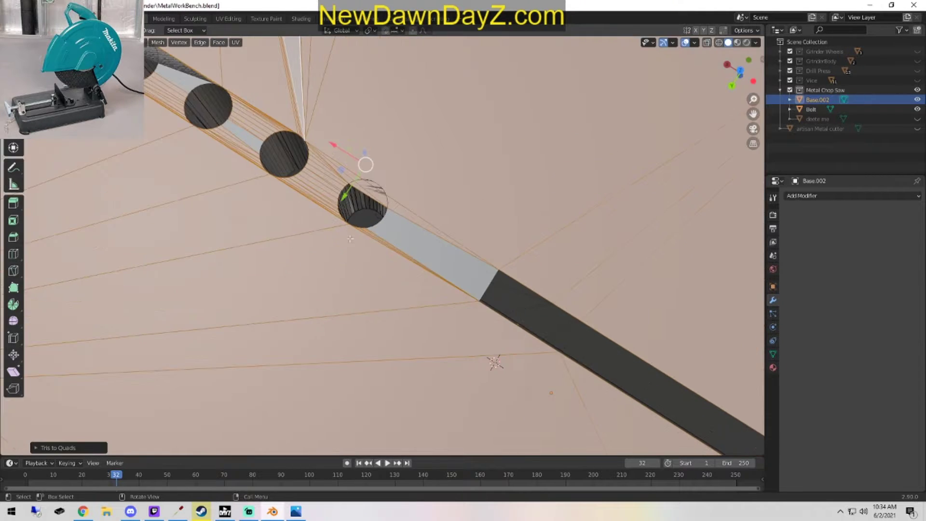
key(Tab)
key(q)
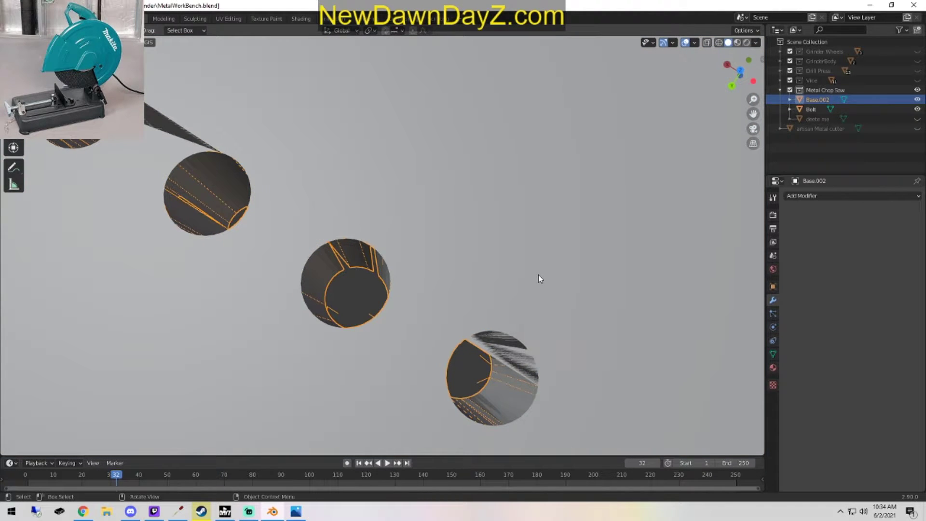
Undo the face conversions, the peg cleanup and the applied Boolean, back to the base's Boolean modifier without a cutter object.
key(ctrl+z)
key(ctrl+z)
key(ctrl+z)
scroll(532, 279, down, 5)
scroll(532, 280, down, 5)
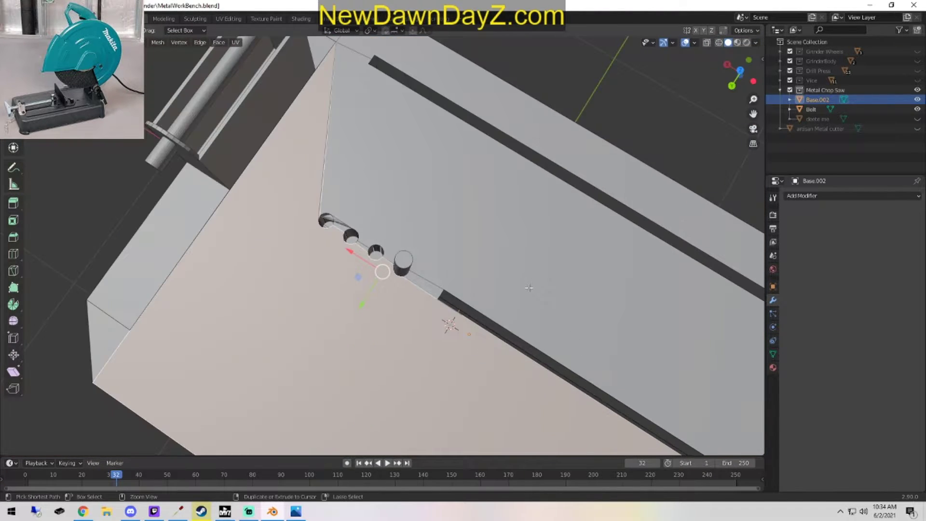
key(ctrl+z)
key(ctrl+z)
key(ctrl+z)
key(ctrl+z)
key(ctrl+z)
scroll(532, 291, down, 3)
middle_drag(553, 309, 492, 313)
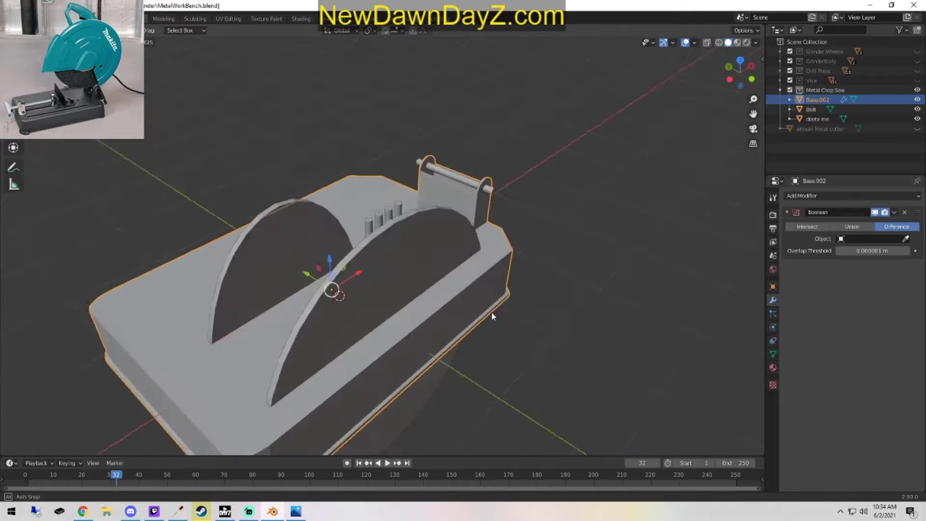
Examine the base and the "deete me" cutter in Edit Mode, looking over the pegs and discs from above.
key(Tab)
key(a)
key(Tab)
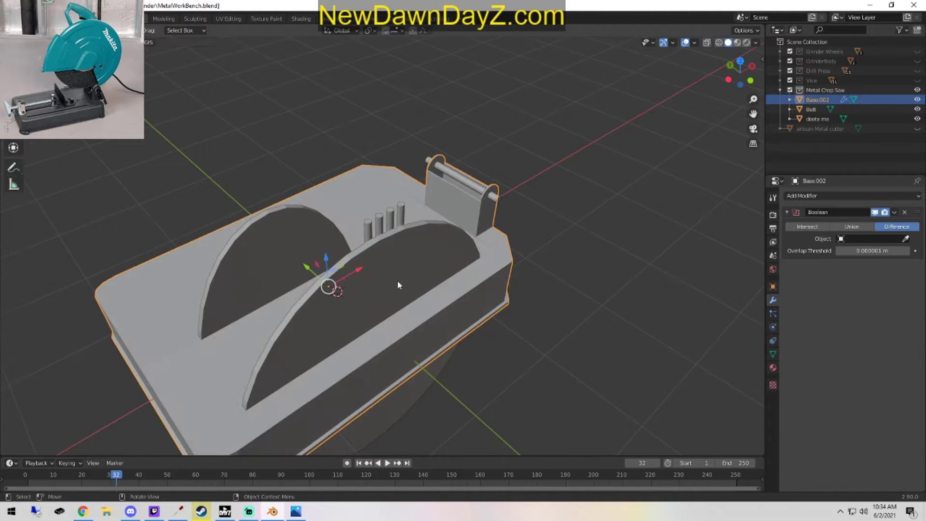
click(393, 292)
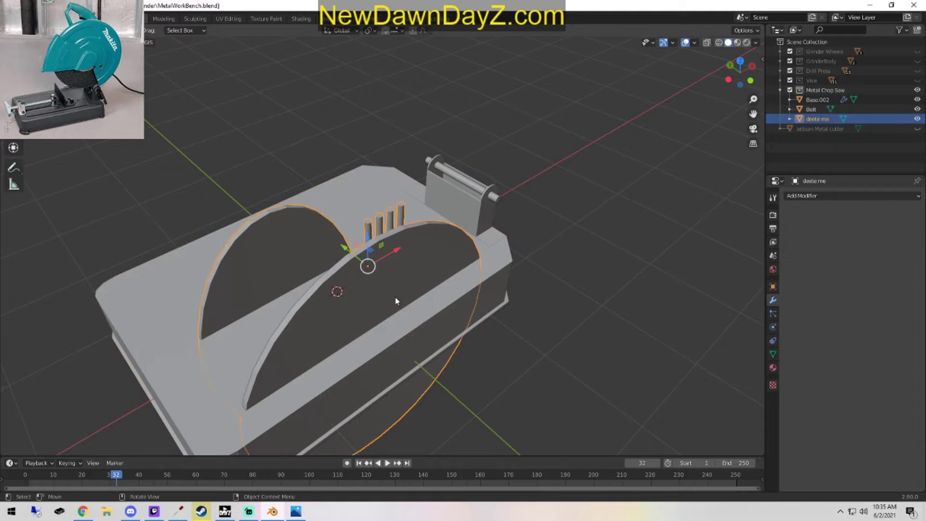
key(Tab)
middle_drag(436, 346, 489, 372)
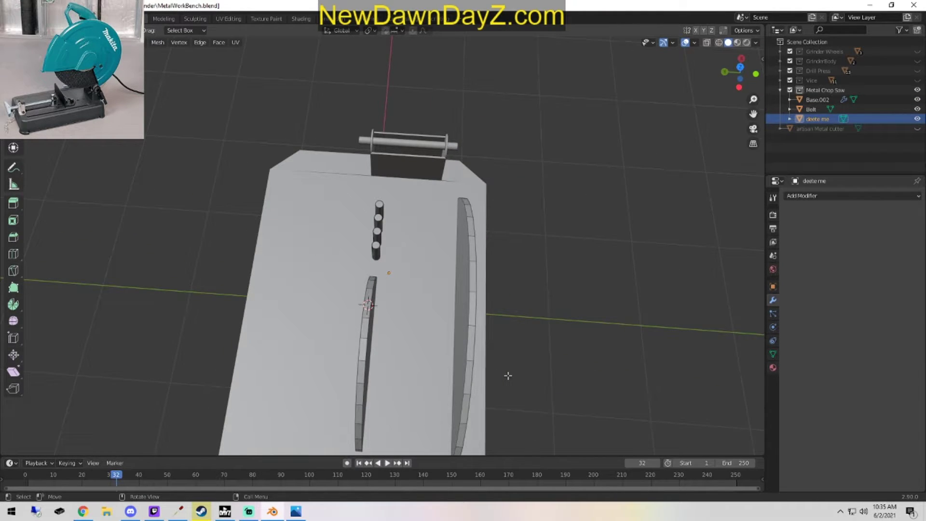
middle_drag(568, 372, 484, 341)
key(Tab)
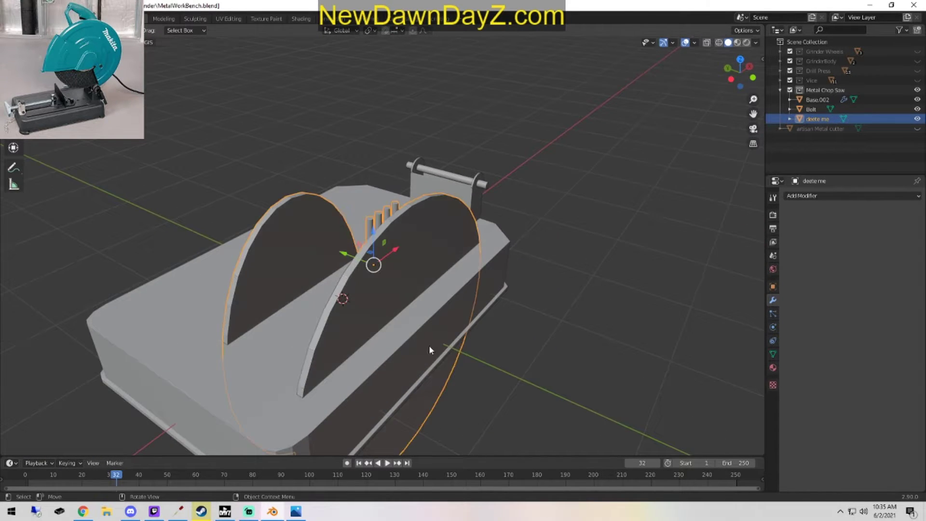
Assign "deete me" as the base's Boolean cutter, preview the cut with the cutter hidden, and remove the modifier.
click(430, 346)
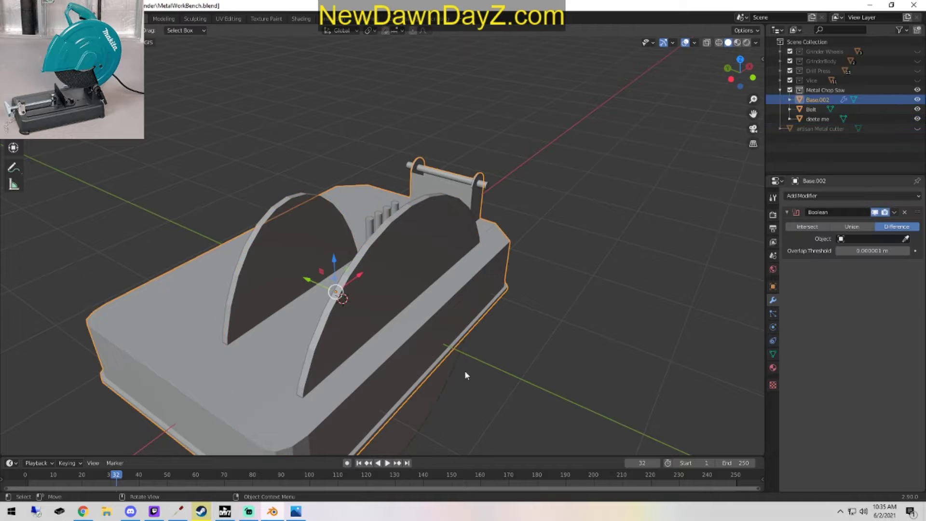
click(907, 239)
click(828, 122)
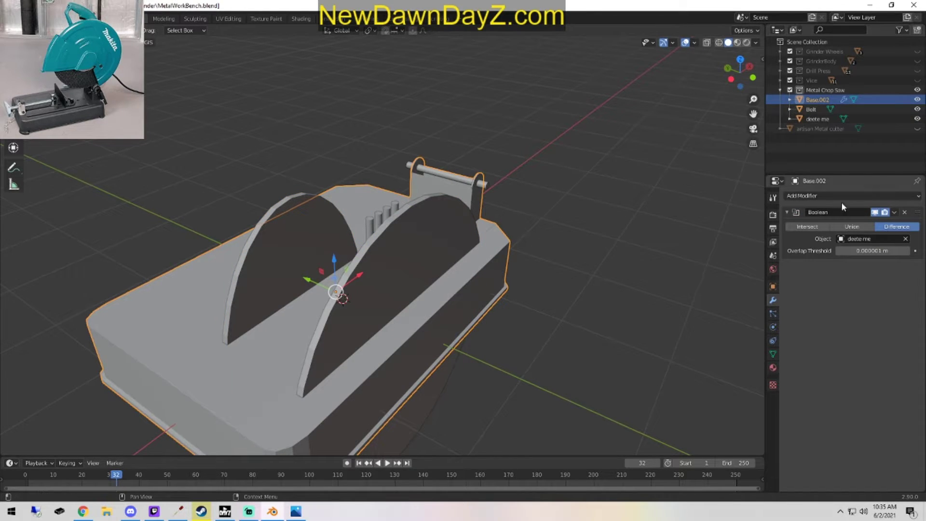
click(918, 120)
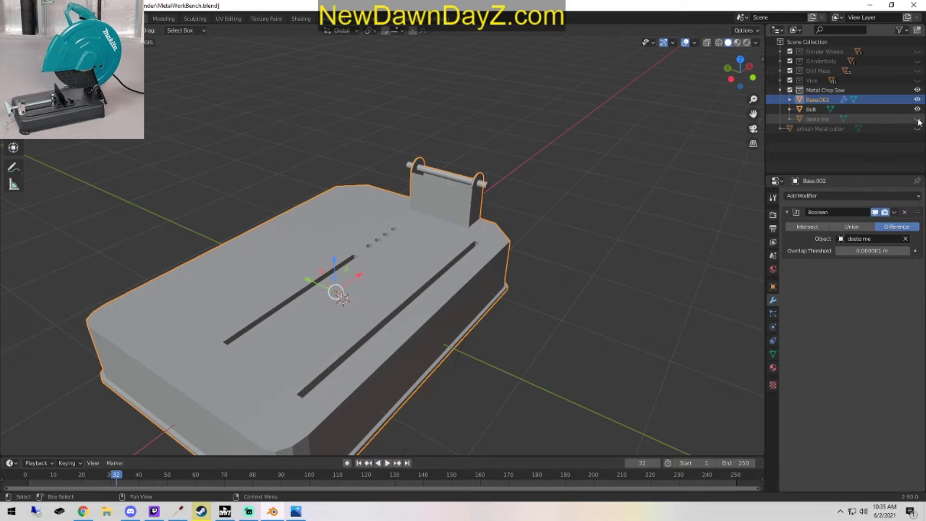
click(918, 120)
click(904, 212)
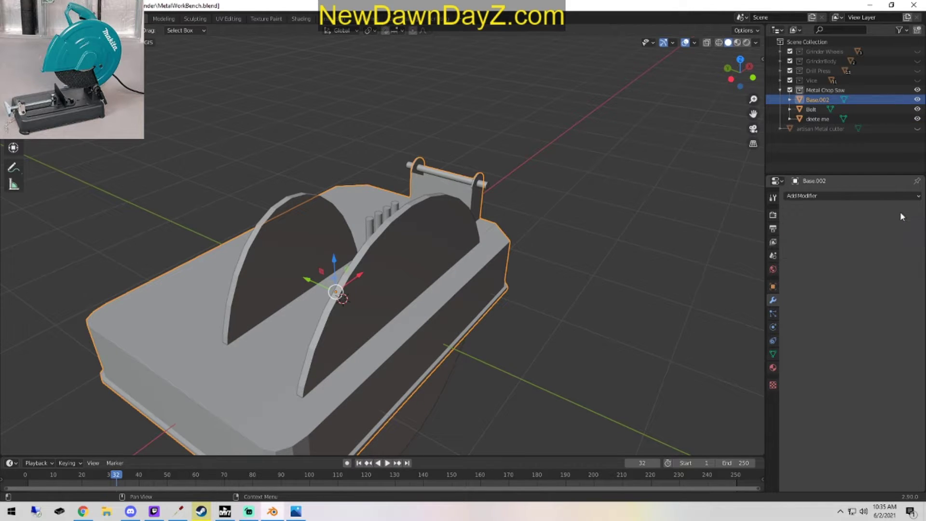
Add a Boolean Difference modifier to the base with "deete me" as its object and apply it.
click(889, 197)
click(724, 240)
click(888, 239)
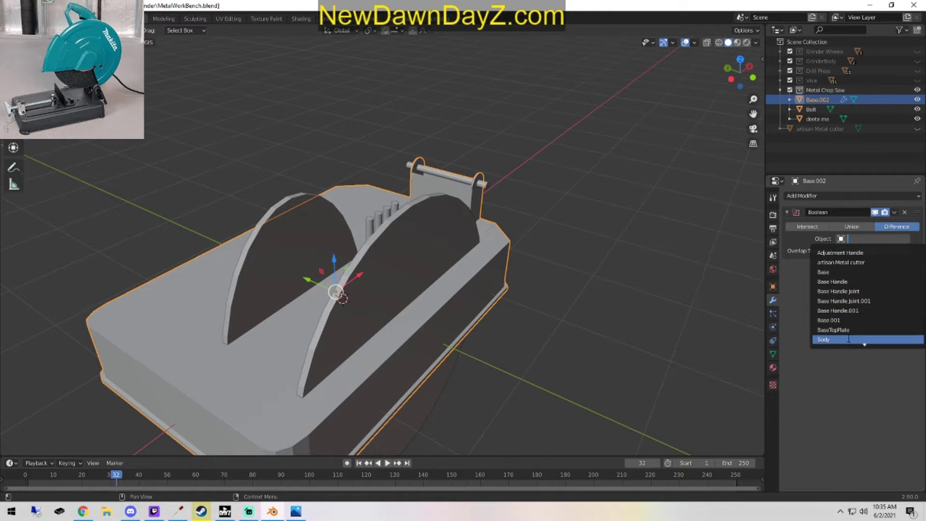
click(905, 239)
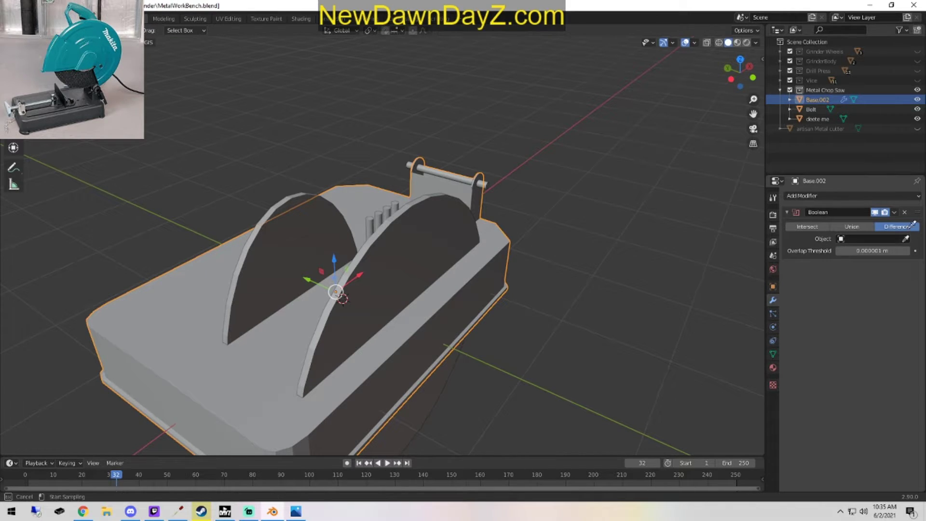
click(822, 119)
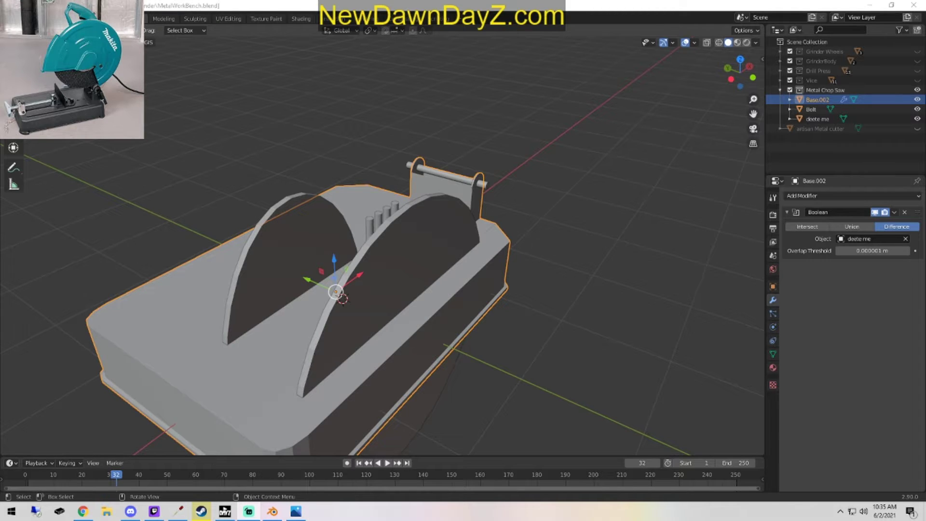
click(893, 212)
click(844, 233)
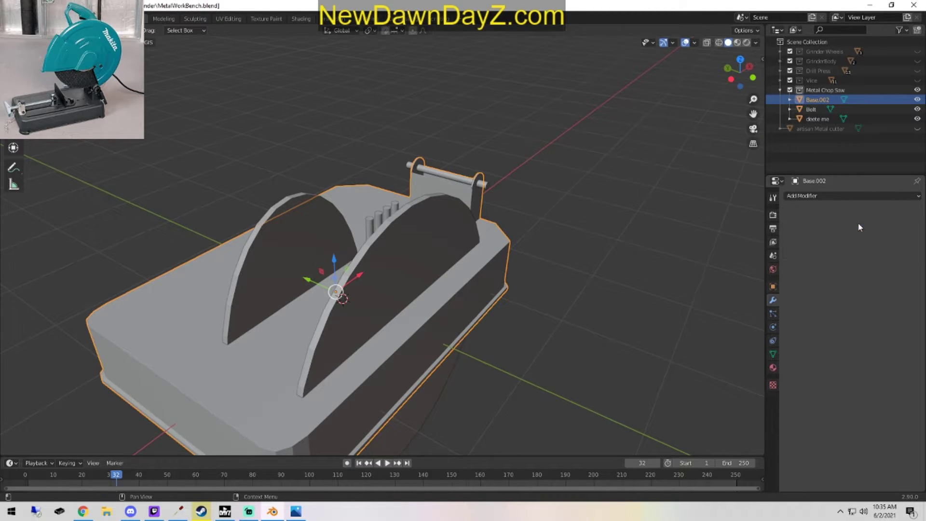
Hide the cutter and examine the slots and peg holes cut into the base in Edit Mode.
click(918, 118)
middle_drag(737, 212, 422, 305)
key(Tab)
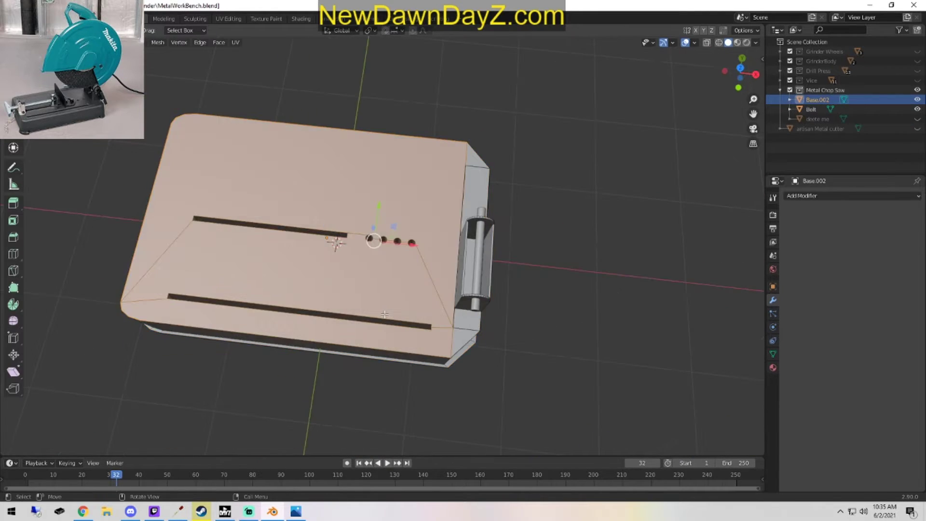
scroll(425, 305, up, 12)
middle_drag(492, 296, 472, 299)
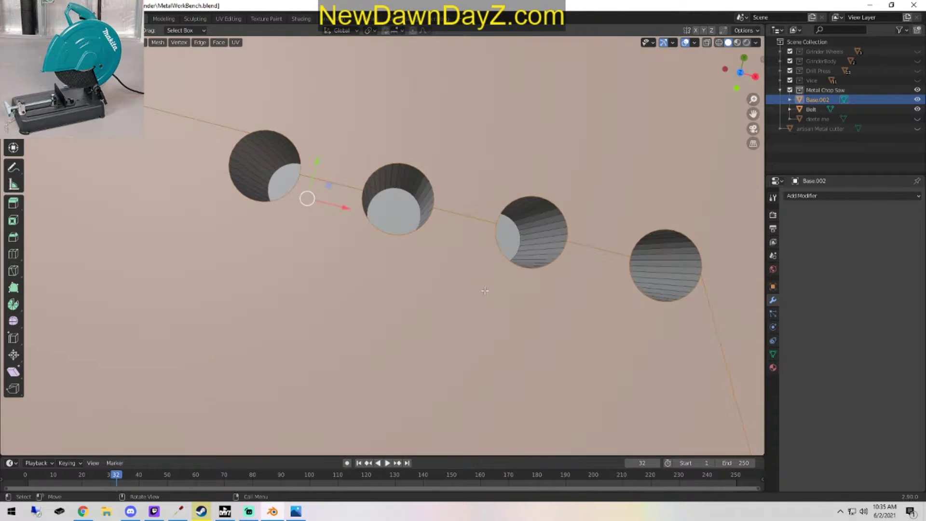
scroll(466, 280, down, 4)
middle_drag(398, 303, 498, 233)
key(Tab)
middle_drag(517, 318, 435, 243)
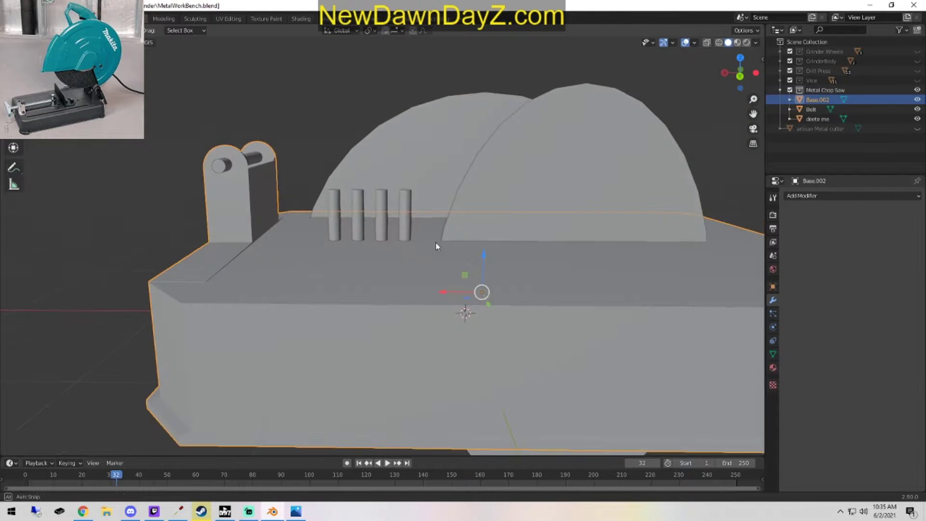
Select the four linked pegs of the "deete me" cutter and move them down along Z through the base's underside.
click(536, 162)
key(Tab)
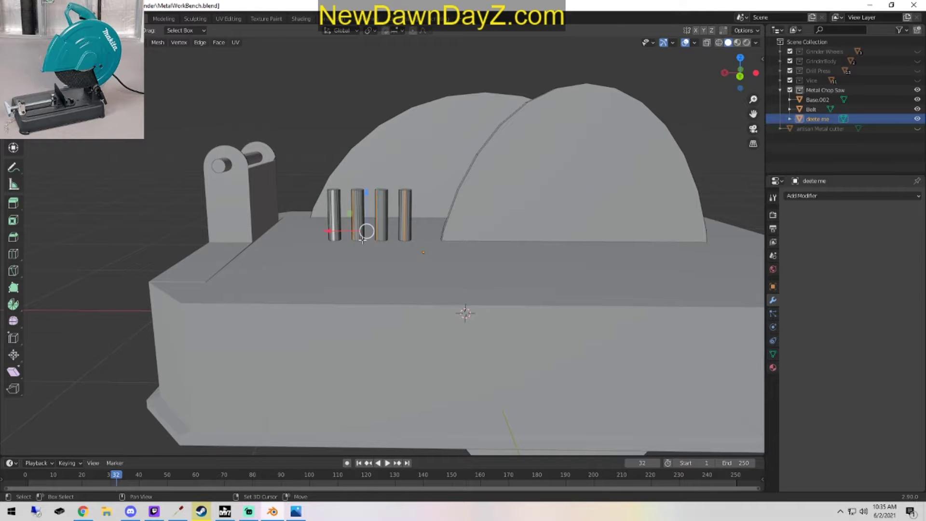
key(ctrl+l)
middle_drag(399, 292, 386, 164)
middle_drag(390, 225, 368, 206)
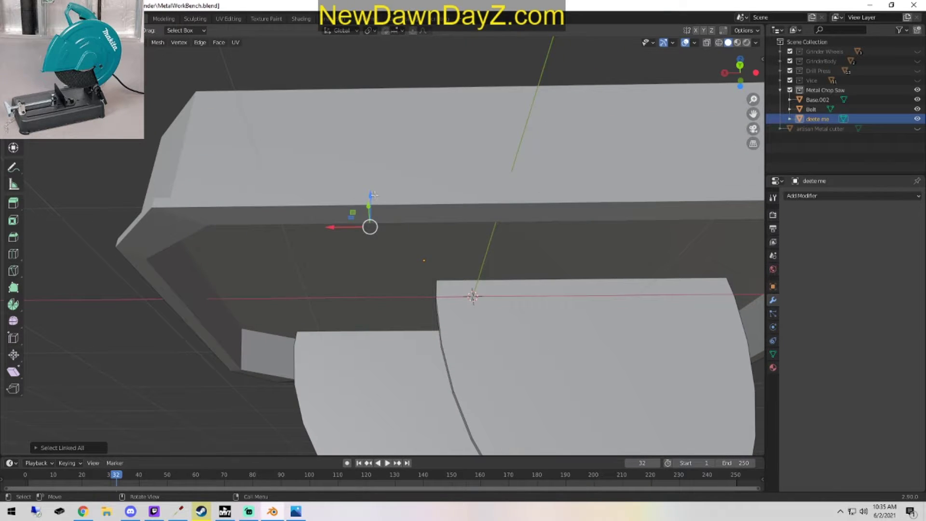
drag(374, 195, 376, 200)
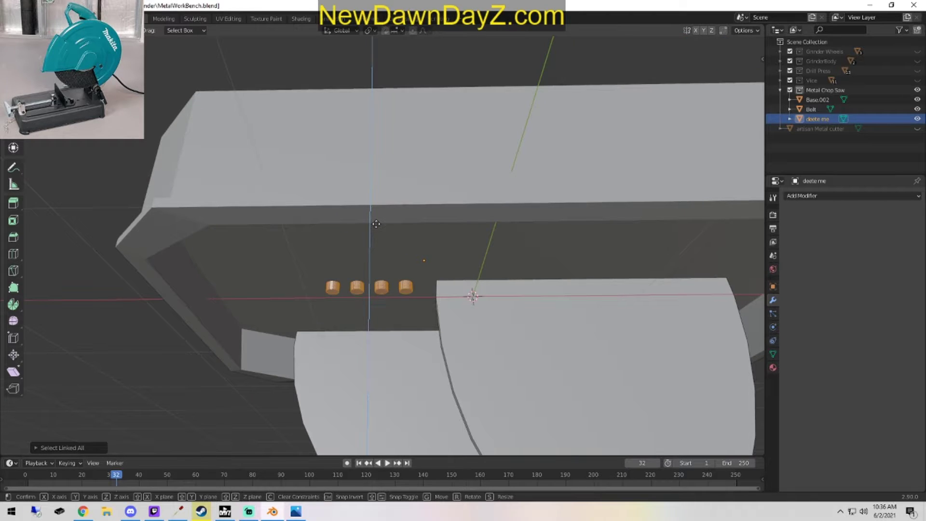
click(376, 224)
middle_drag(376, 224, 487, 331)
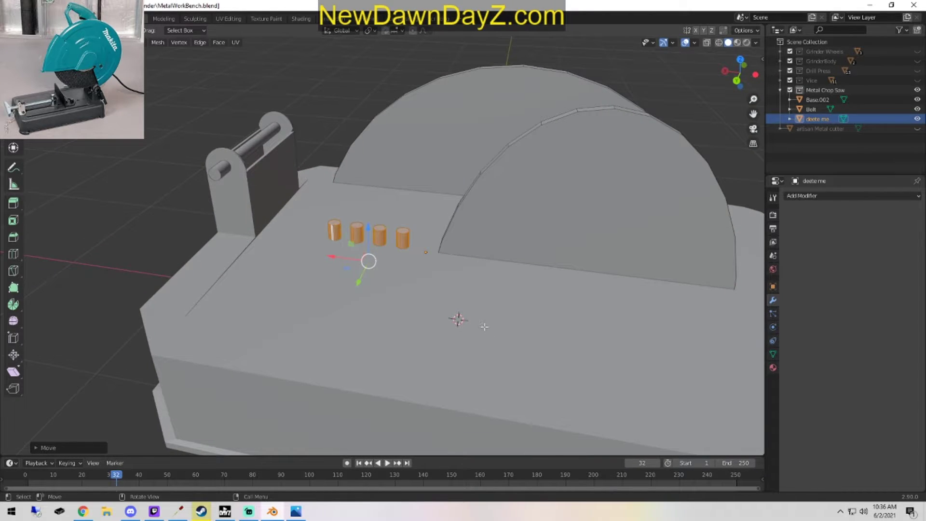
key(Tab)
Add a Boolean Difference modifier to the base with "deete me" as its object and check the result all around.
click(457, 326)
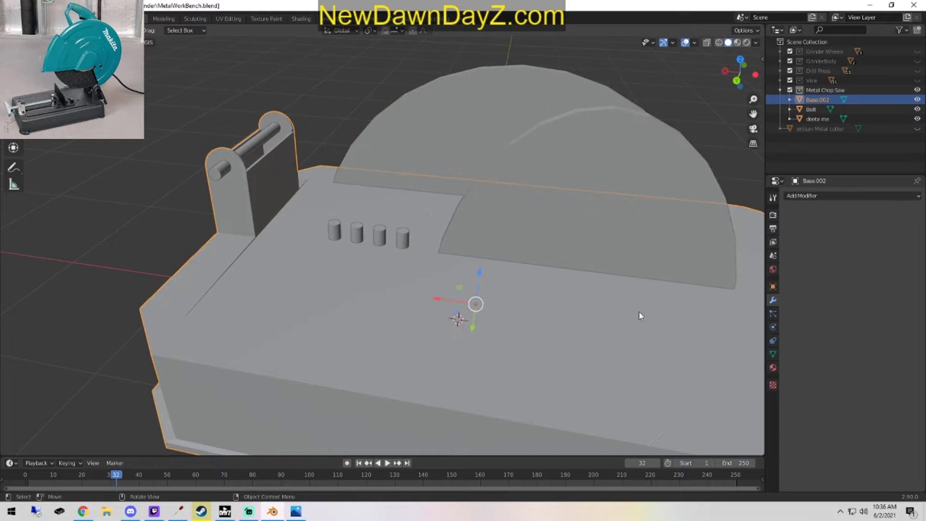
click(898, 197)
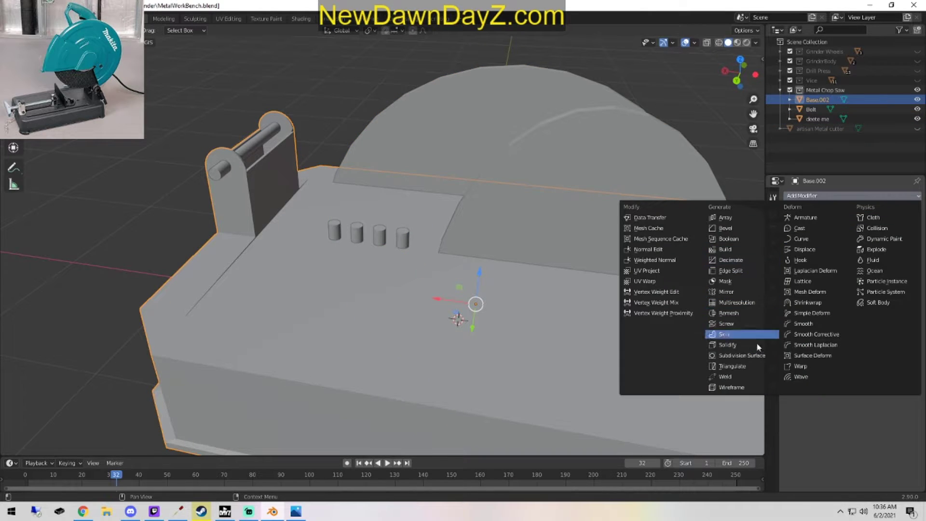
click(730, 239)
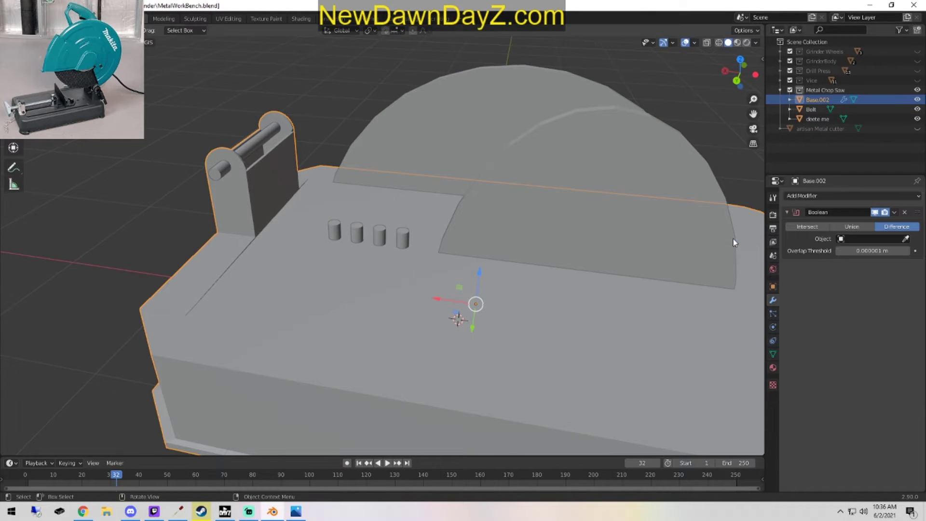
click(918, 239)
click(817, 118)
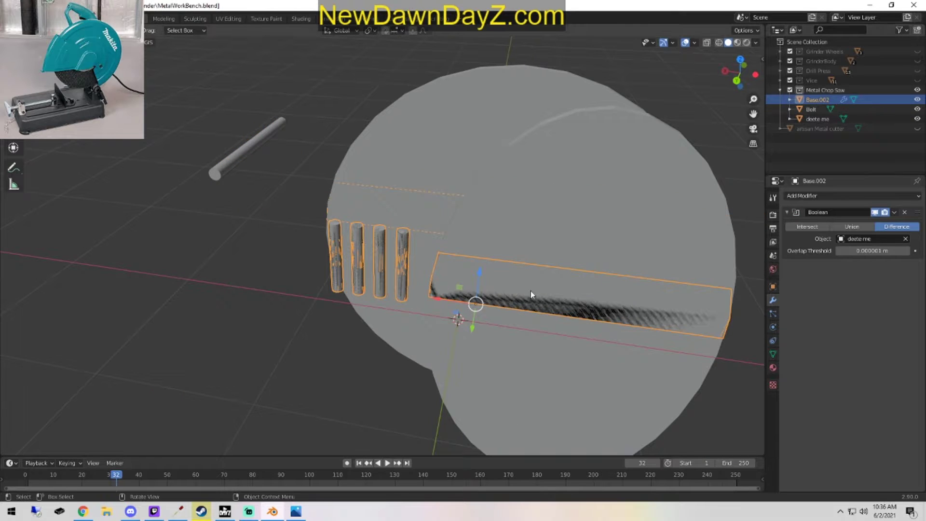
scroll(585, 333, down, 2)
middle_drag(586, 336, 365, 312)
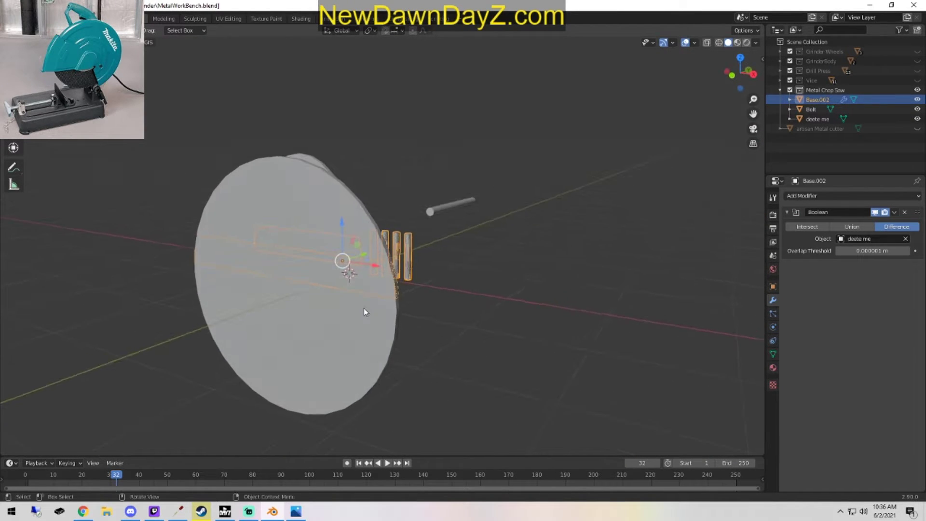
Set the Boolean modifier's overlap threshold to 0.000002 m and hide the "deete me" cutter.
middle_drag(464, 355, 227, 401)
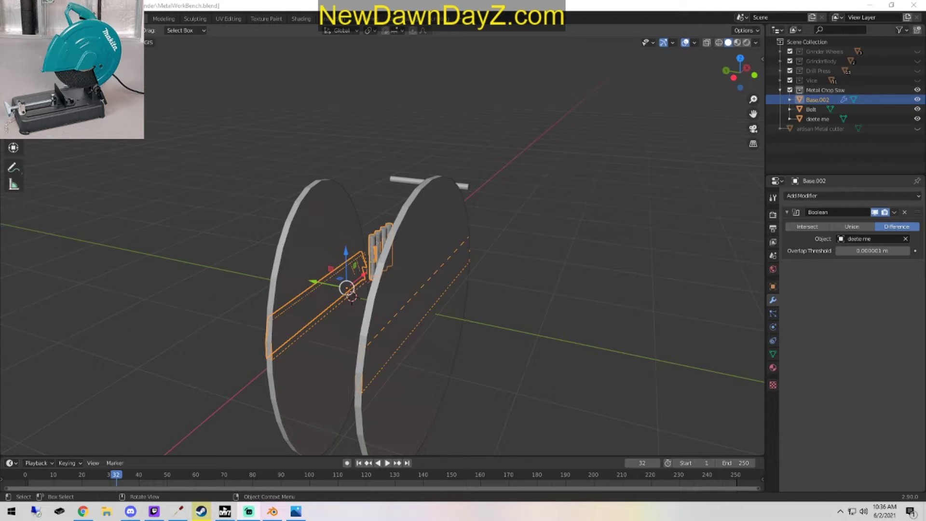
middle_drag(286, 291, 699, 338)
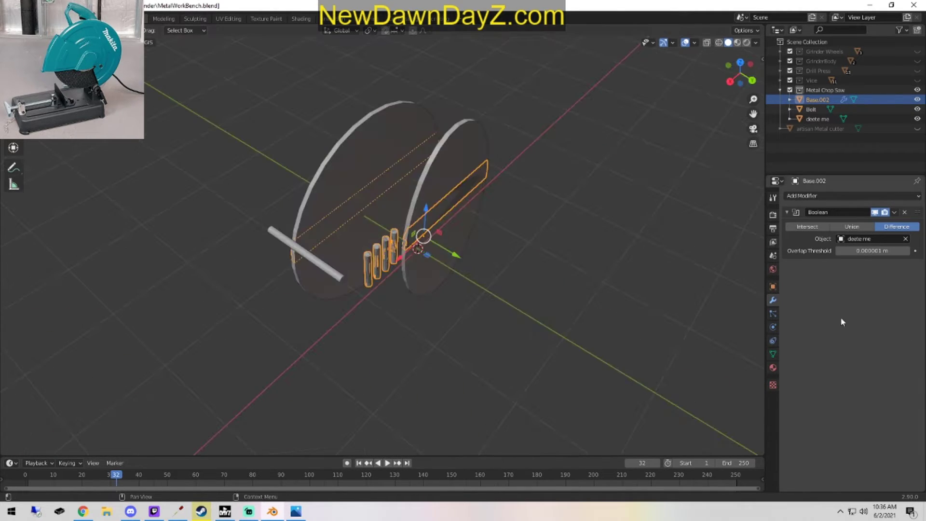
click(910, 251)
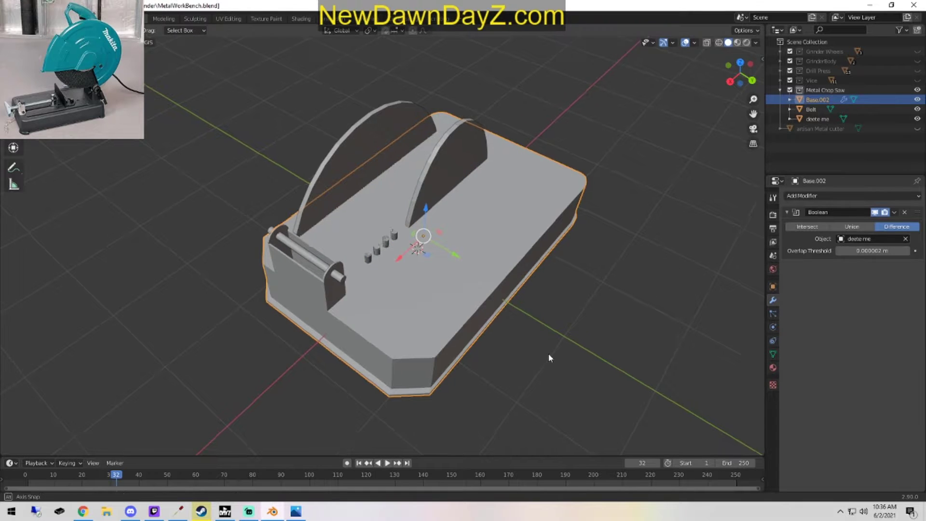
middle_drag(548, 353, 381, 338)
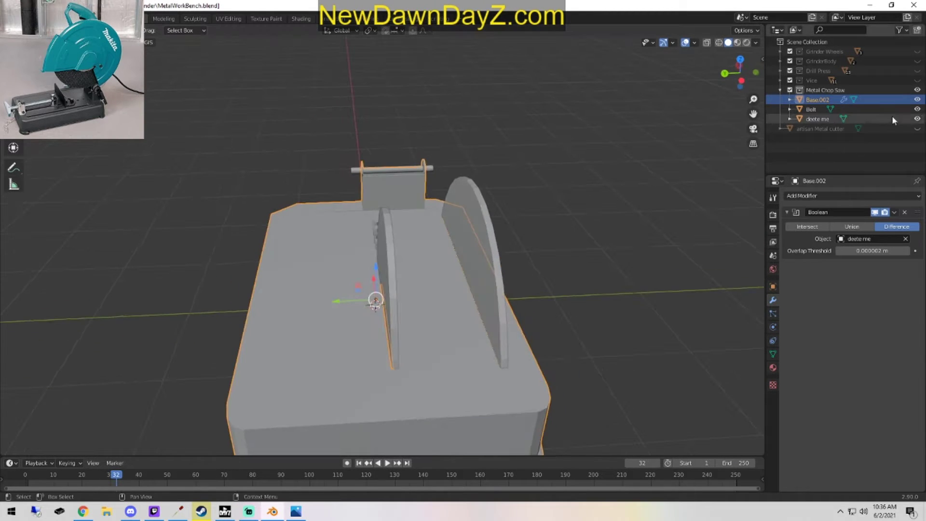
click(917, 119)
middle_drag(526, 238, 453, 242)
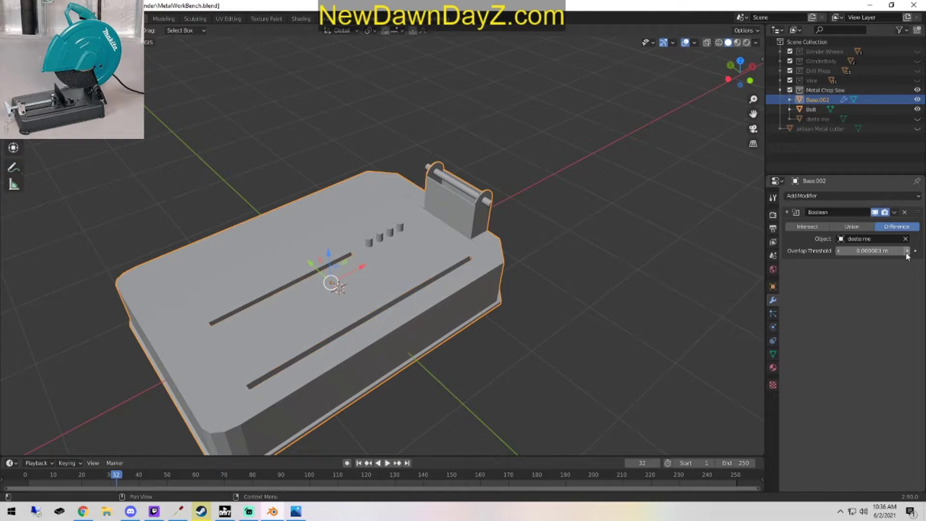
Try raising the Boolean modifier's overlap threshold in small increments and one large one to clean up the peg hole cuts.
click(907, 251)
click(907, 251)
click(907, 250)
click(907, 250)
click(908, 251)
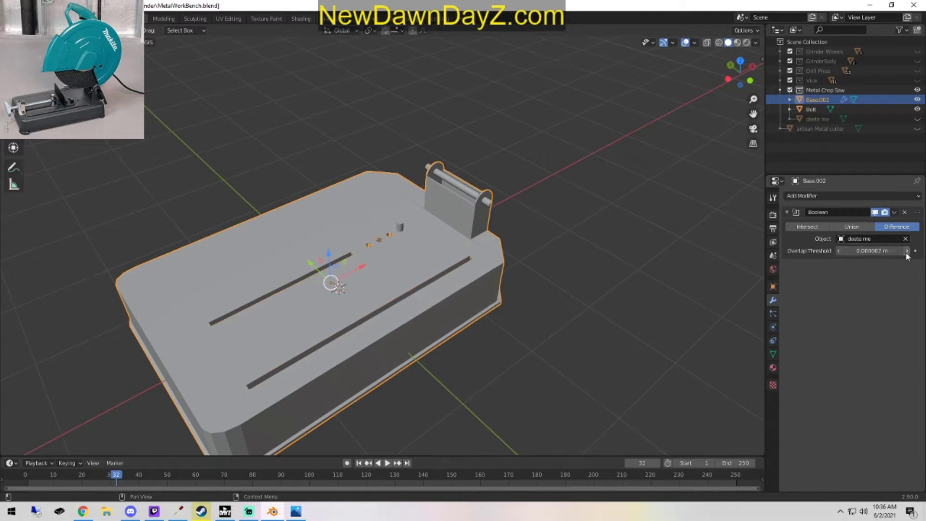
click(908, 251)
click(907, 251)
click(907, 253)
click(907, 252)
click(907, 253)
click(907, 252)
click(907, 252)
click(907, 253)
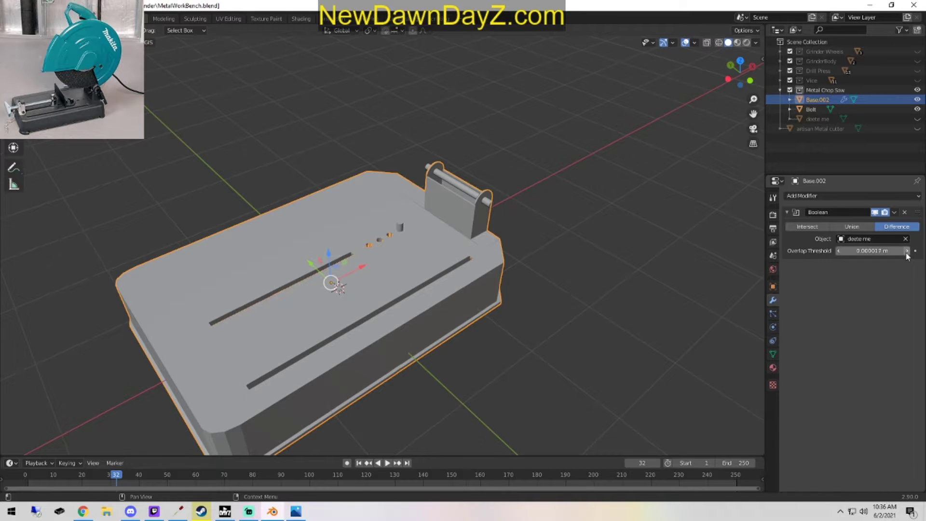
click(907, 252)
click(907, 253)
click(907, 252)
click(906, 252)
click(907, 252)
click(907, 251)
click(907, 251)
click(907, 252)
click(907, 252)
click(907, 252)
click(907, 252)
click(907, 252)
click(907, 251)
click(907, 251)
click(907, 252)
click(907, 252)
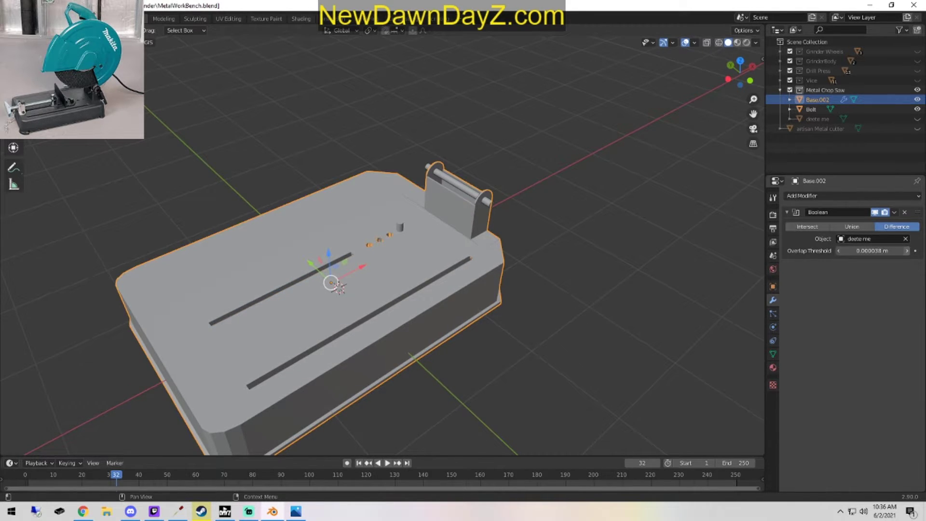
click(907, 252)
click(906, 252)
click(907, 252)
click(907, 252)
click(907, 252)
click(907, 252)
click(907, 252)
click(907, 252)
click(907, 252)
click(907, 252)
drag(875, 251, 920, 250)
Clear the cutter object from the Boolean modifier, inspect the base, and remove the modifier.
click(905, 240)
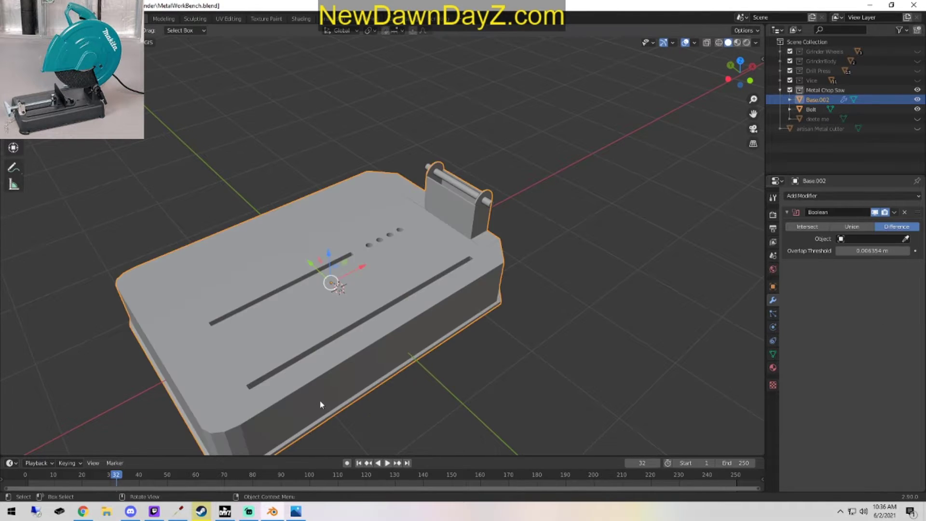
middle_drag(320, 403, 554, 401)
middle_drag(664, 366, 553, 336)
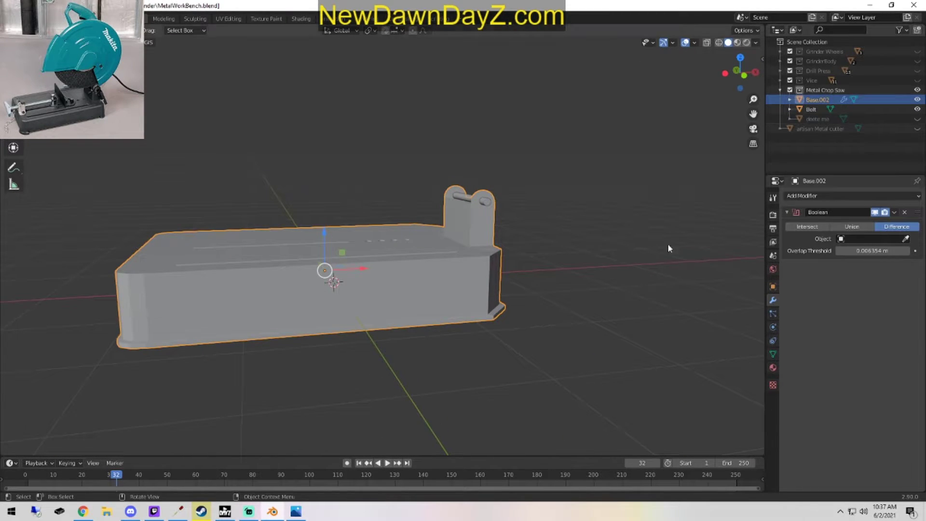
middle_drag(668, 248, 443, 328)
scroll(408, 216, up, 5)
scroll(408, 216, up, 3)
middle_drag(364, 197, 511, 318)
scroll(446, 286, down, 5)
click(904, 212)
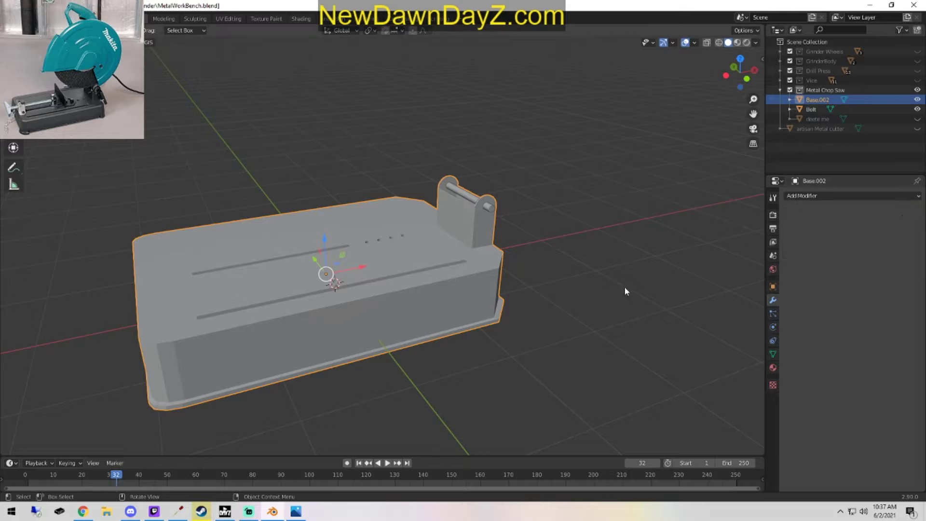
Examine the peg holes in the base's top up close, selecting the bottom face of the hole nearest the short slot in Edit Mode.
middle_drag(624, 290, 517, 374)
scroll(388, 198, up, 5)
scroll(389, 198, up, 3)
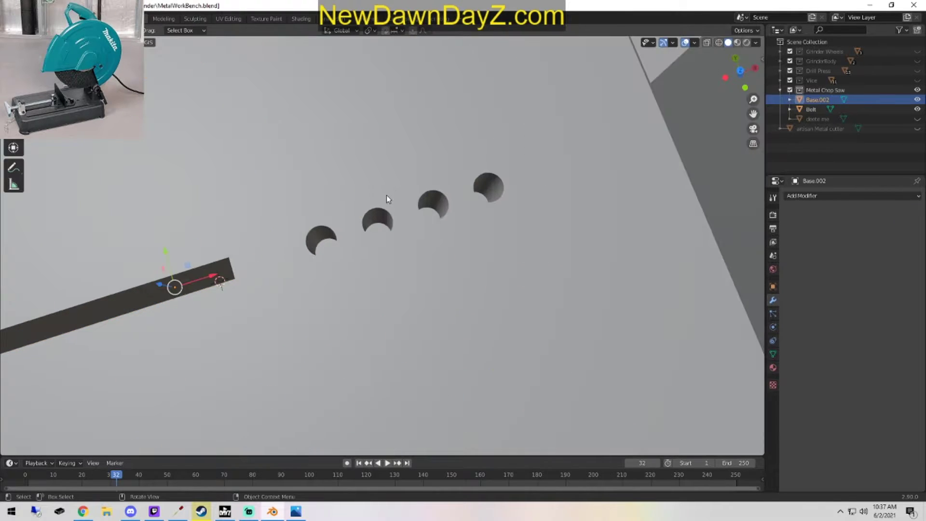
key(3)
scroll(381, 289, up, 6)
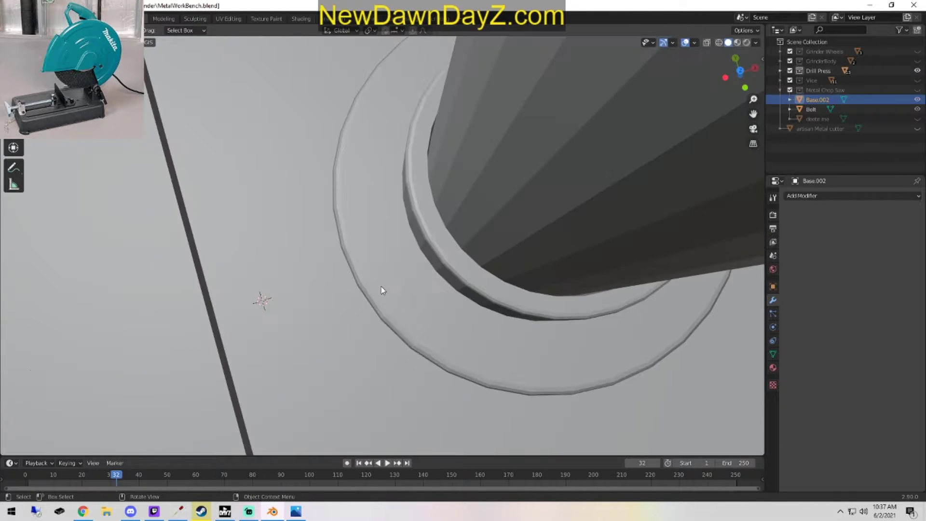
scroll(395, 296, down, 6)
key(5)
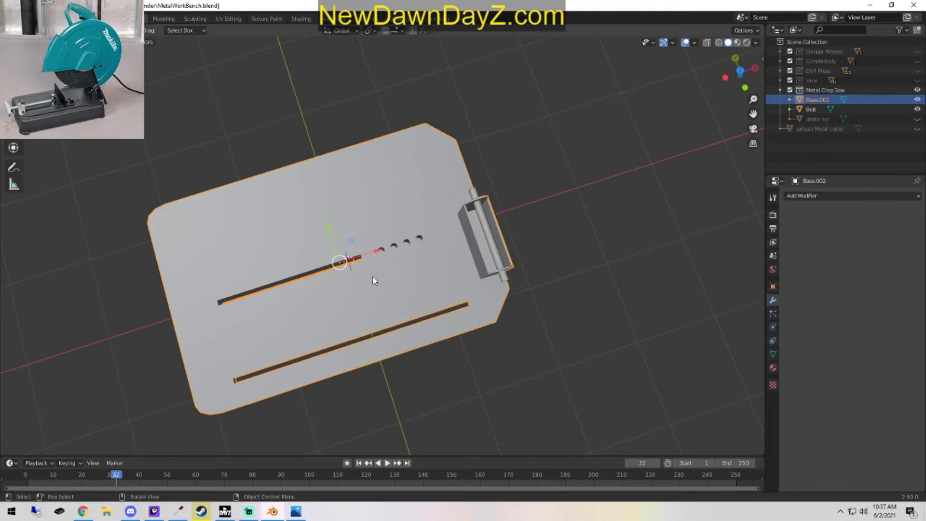
scroll(372, 277, up, 5)
key(Tab)
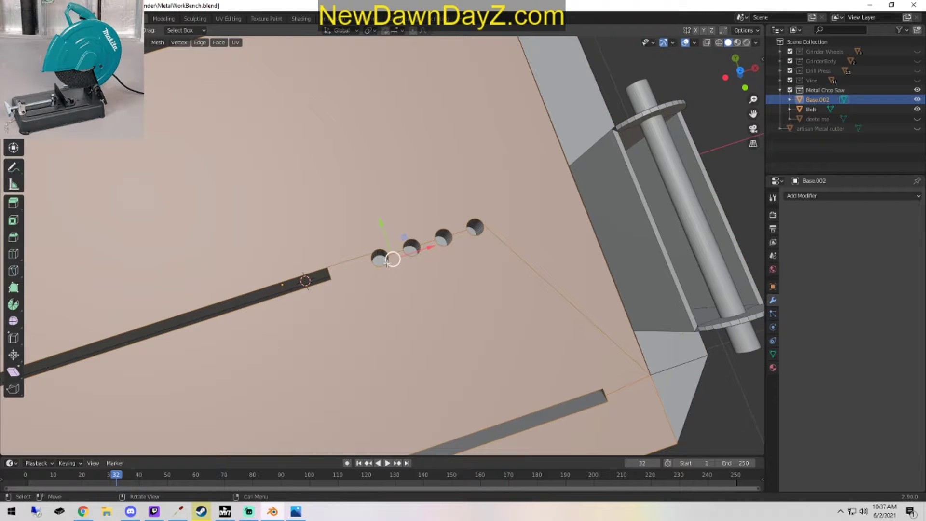
click(379, 261)
scroll(385, 270, up, 4)
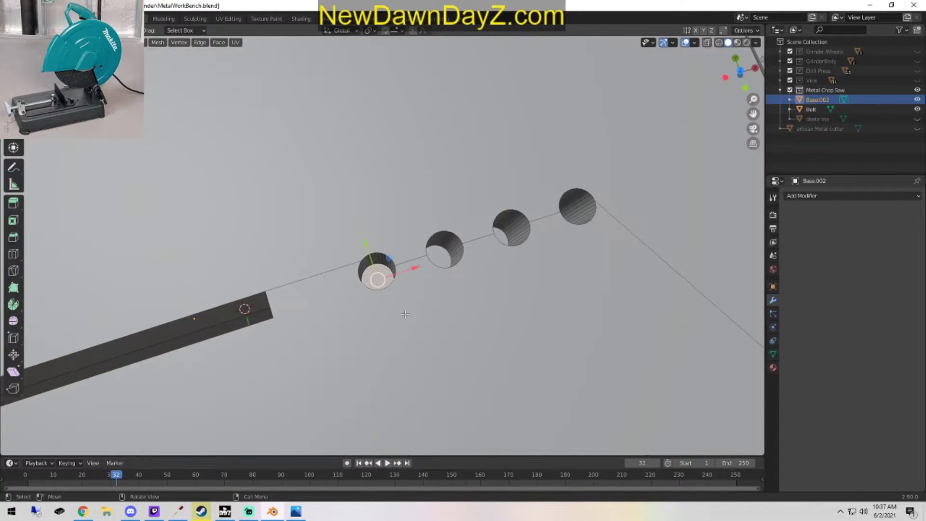
Examine the depth of the peg holes from the side, from beneath the base and from above.
middle_drag(405, 314, 475, 389)
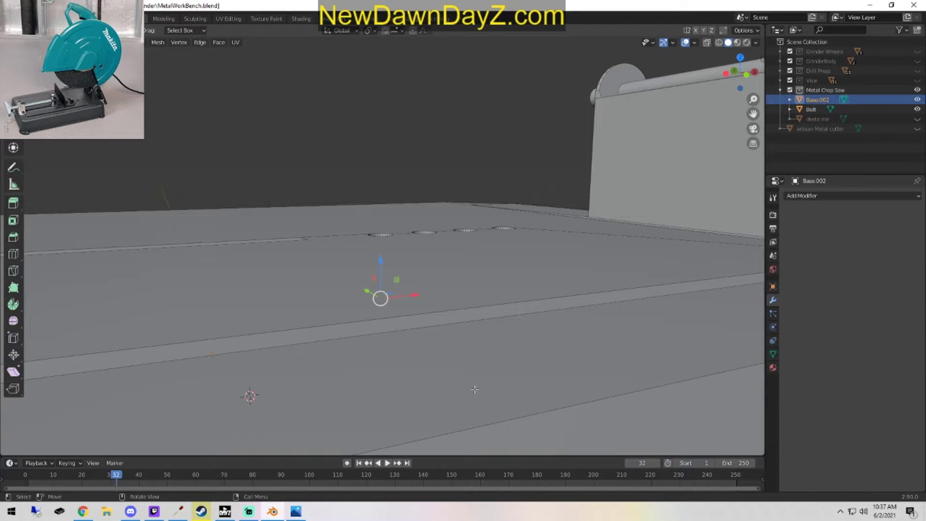
middle_drag(499, 216, 428, 267)
scroll(458, 275, down, 4)
key(Tab)
middle_drag(464, 292, 506, 289)
key(Tab)
middle_drag(458, 333, 420, 227)
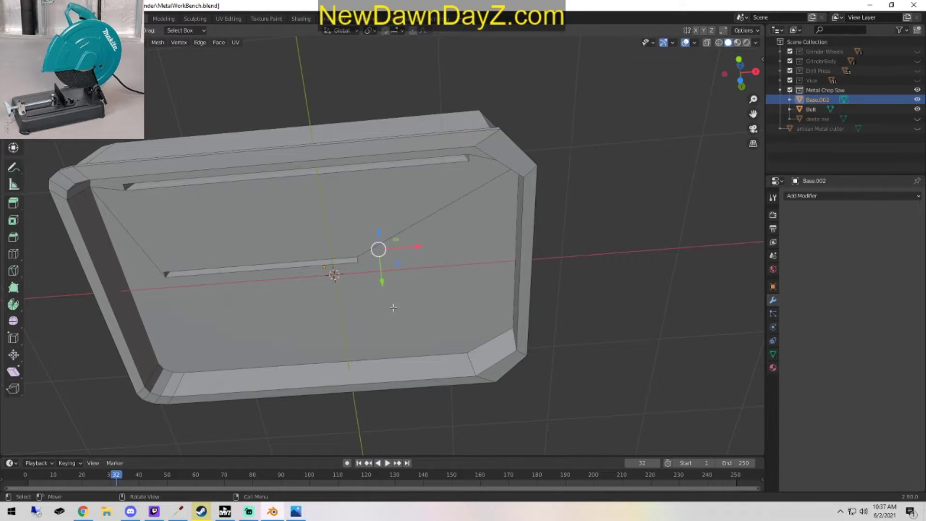
middle_drag(393, 308, 352, 283)
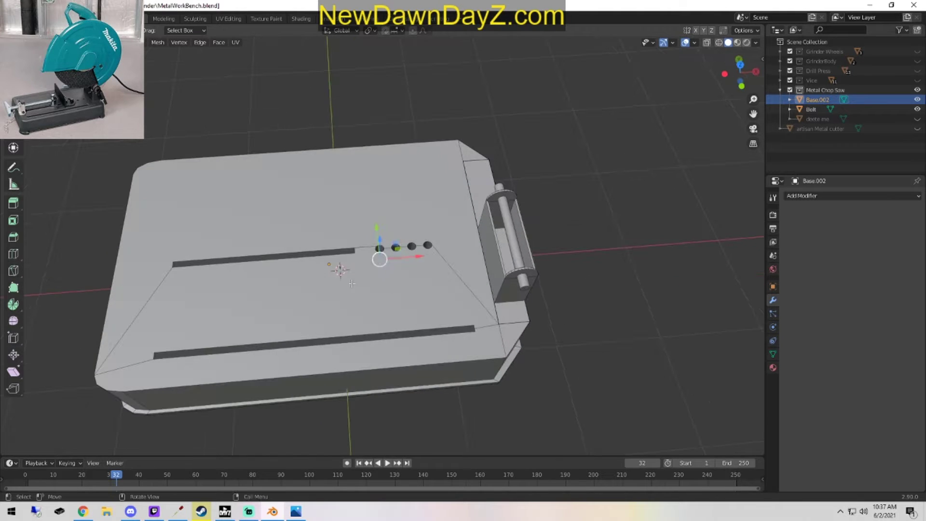
scroll(410, 303, up, 8)
middle_drag(427, 268, 417, 306)
scroll(417, 305, down, 7)
scroll(369, 423, up, 5)
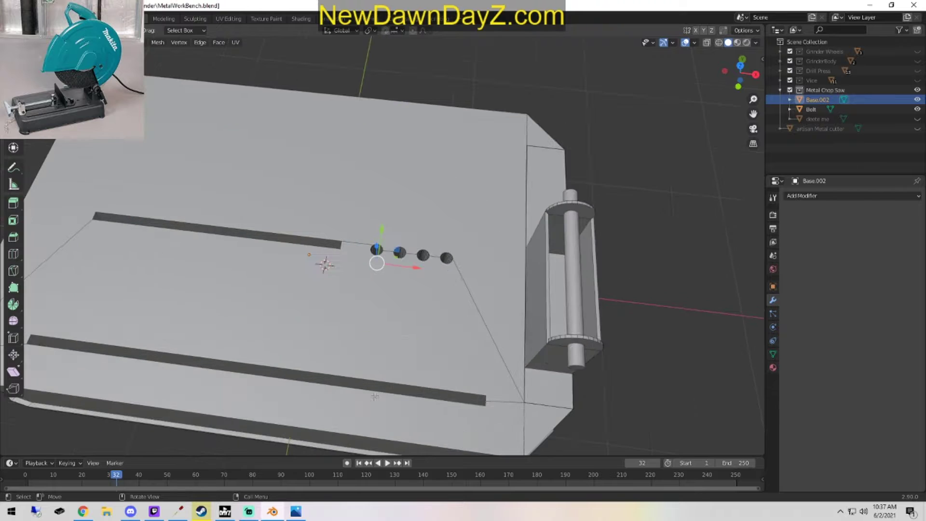
Move the middle vertex of the long slot's end edge nearest the bolt bracket outward along X to form a pointed end.
shift+middle_drag(407, 373, 384, 241)
middle_drag(475, 263, 522, 276)
key(Tab)
middle_drag(584, 251, 605, 227)
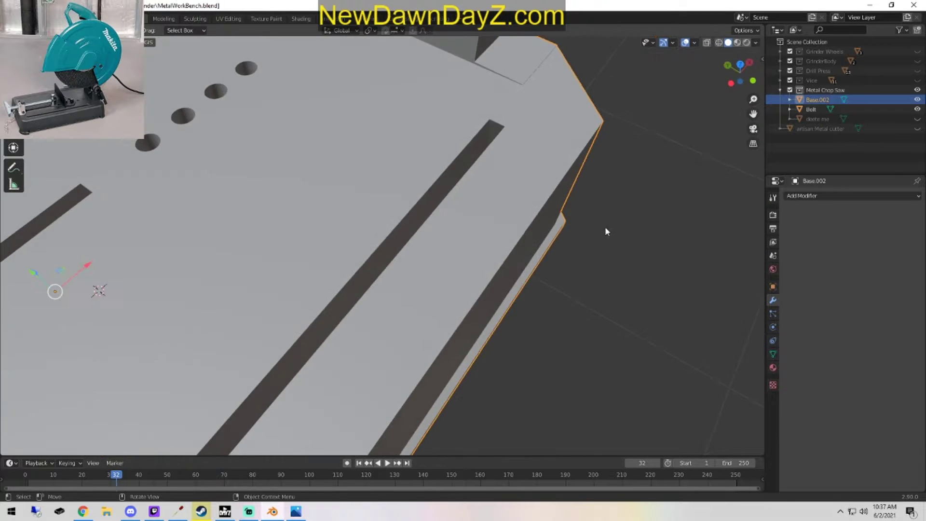
scroll(605, 227, up, 3)
shift+middle_drag(539, 228, 446, 159)
key(Tab)
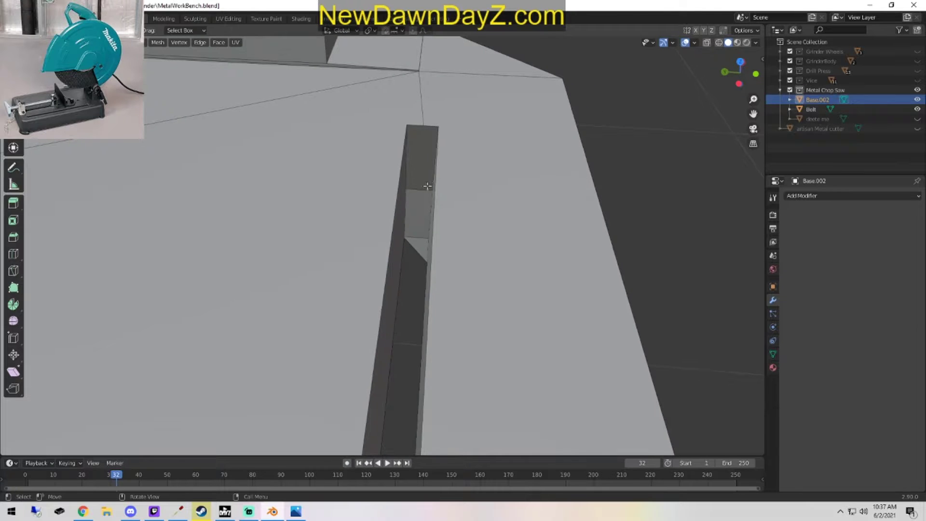
click(422, 123)
middle_drag(422, 123, 441, 261)
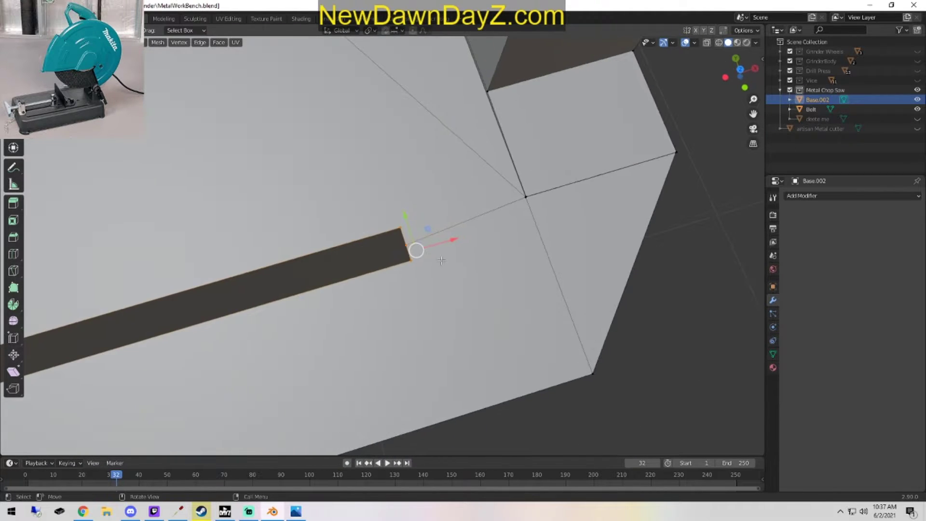
click(402, 246)
drag(438, 237, 452, 238)
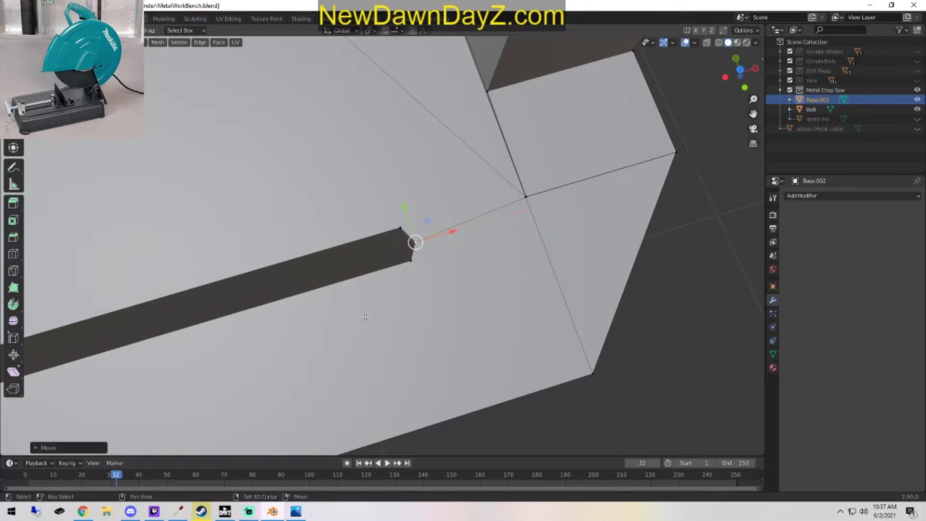
Subdivide the long slot's end edge farthest from the bolt bracket and move its midpoint outward along X into a point.
shift+middle_drag(293, 289, 535, 293)
scroll(536, 293, down, 4)
shift+middle_drag(176, 147, 471, 45)
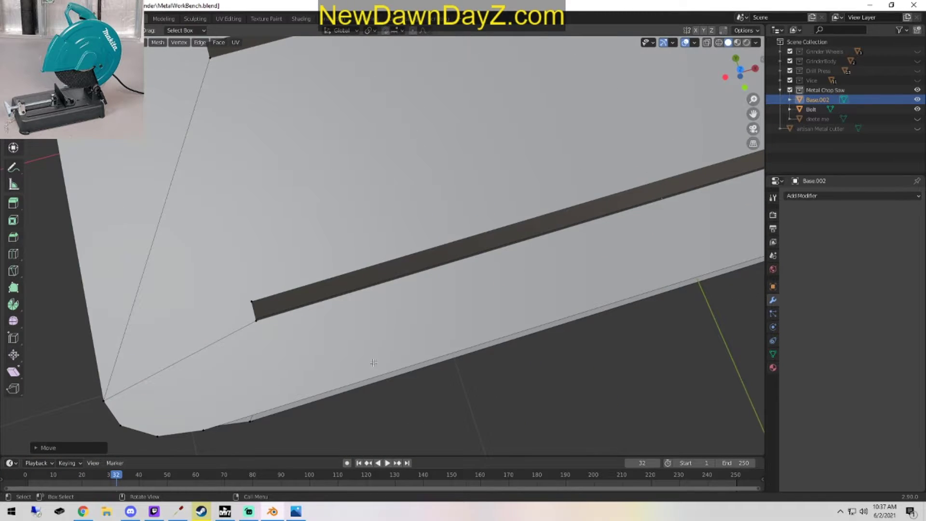
shift+middle_drag(217, 324, 395, 247)
scroll(396, 246, up, 3)
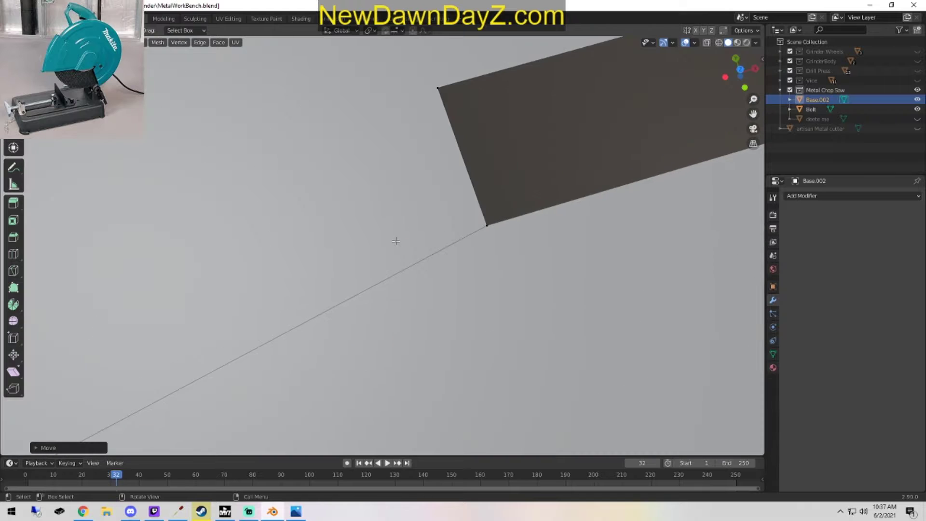
scroll(395, 242, down, 1)
click(443, 234)
shift+click(417, 148)
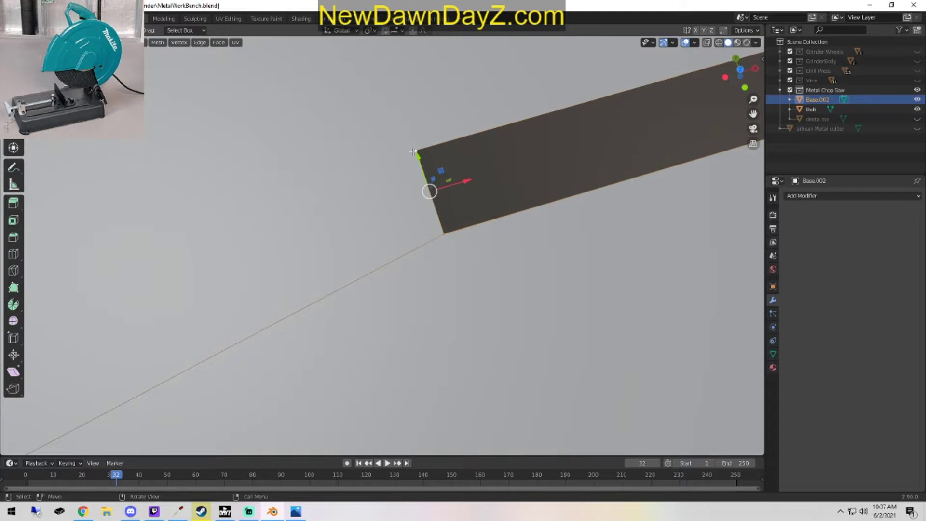
right_click(416, 151)
click(415, 155)
click(433, 192)
drag(459, 185, 428, 201)
key(Tab)
scroll(578, 254, down, 7)
scroll(577, 253, down, 7)
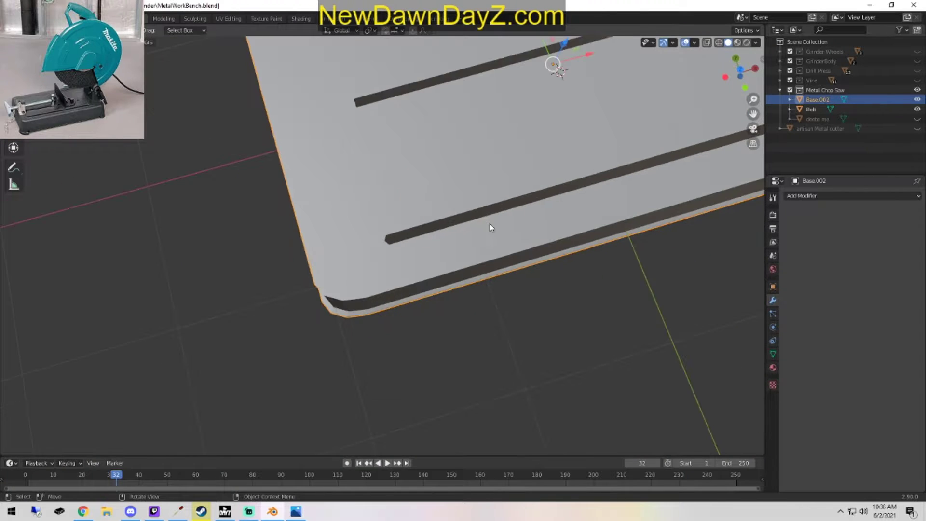
Subdivide the short slot's end edge farthest from the peg holes and move its midpoint outward along X into a point.
shift+middle_drag(409, 134, 405, 264)
scroll(405, 283, up, 7)
shift+middle_drag(380, 303, 420, 266)
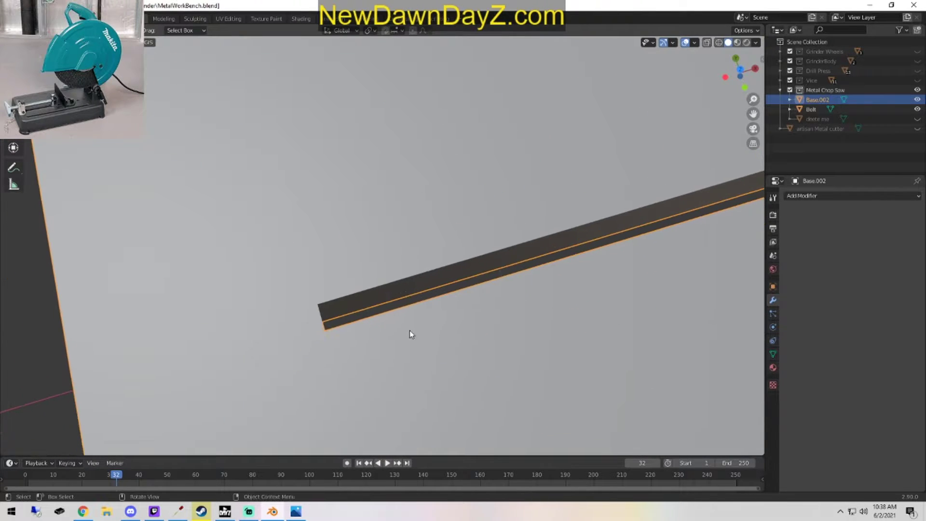
key(Tab)
click(316, 305)
shift+click(325, 330)
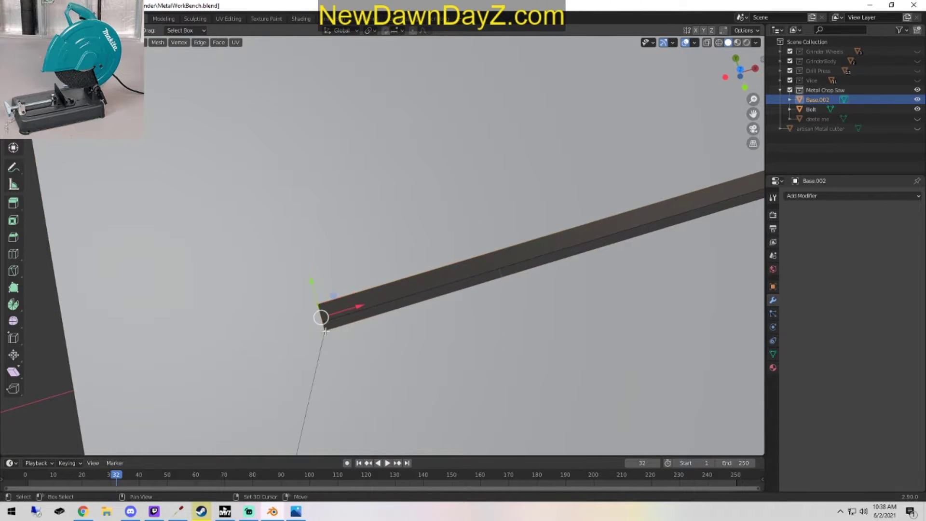
right_click(317, 325)
click(303, 263)
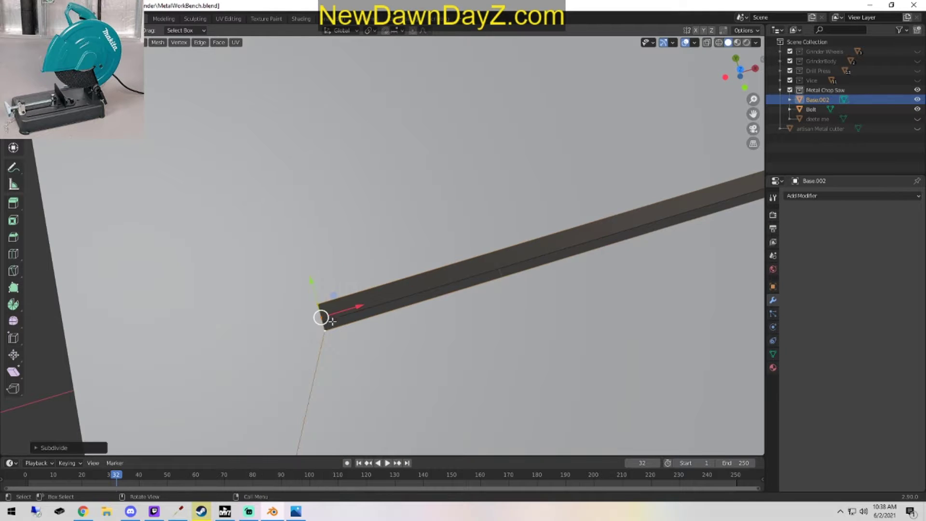
mouse_move(359, 303)
mouse_down()
mouse_move(345, 314)
mouse_move(355, 318)
mouse_up()
Subdivide the short slot's end edge facing the peg holes, move its midpoint outward along X into a point, and review the base.
shift+middle_drag(675, 225, 101, 404)
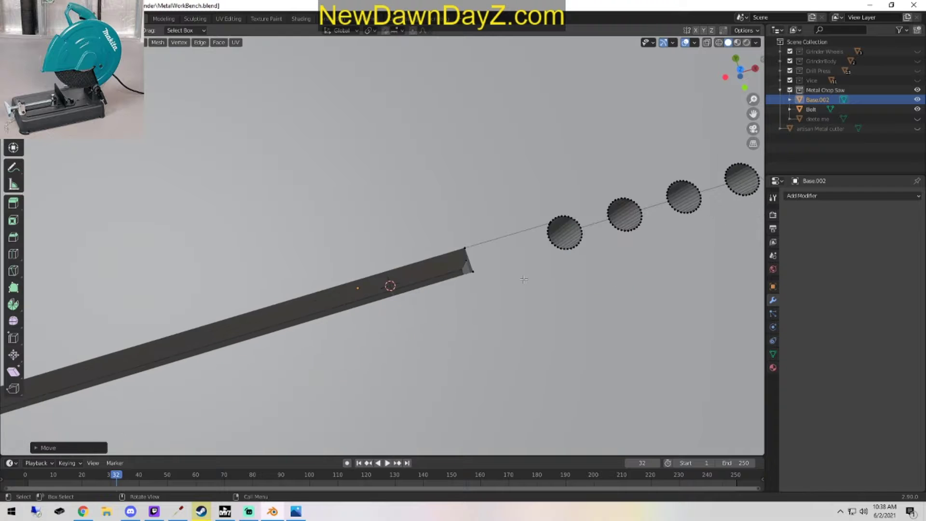
shift+middle_drag(522, 277, 471, 291)
click(421, 288)
shift+click(413, 267)
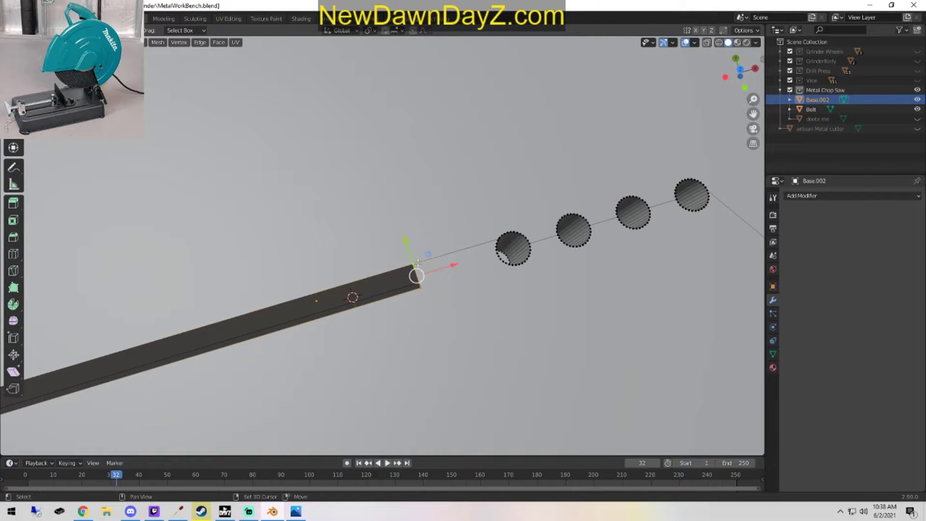
right_click(427, 263)
click(470, 261)
click(418, 276)
drag(453, 265, 465, 268)
key(Tab)
scroll(418, 311, down, 8)
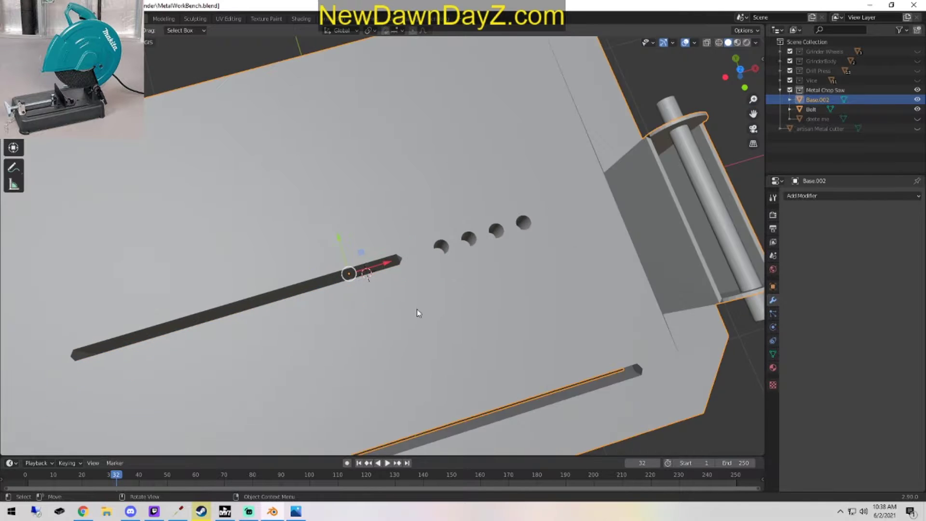
middle_drag(410, 356, 538, 289)
scroll(505, 341, up, 4)
scroll(533, 290, down, 4)
middle_drag(394, 316, 436, 300)
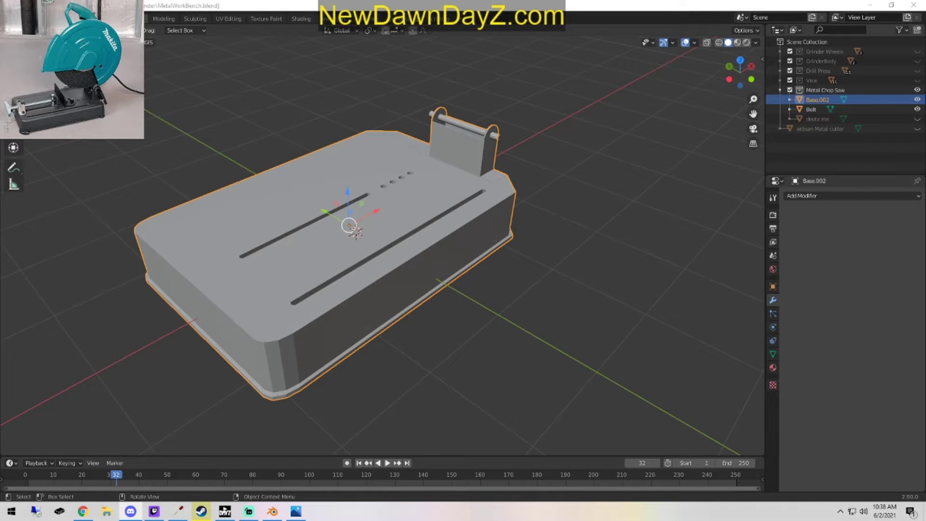
Delete the hidden "deete me" cutter object from the Metal Chop Saw collection.
middle_drag(380, 384, 468, 331)
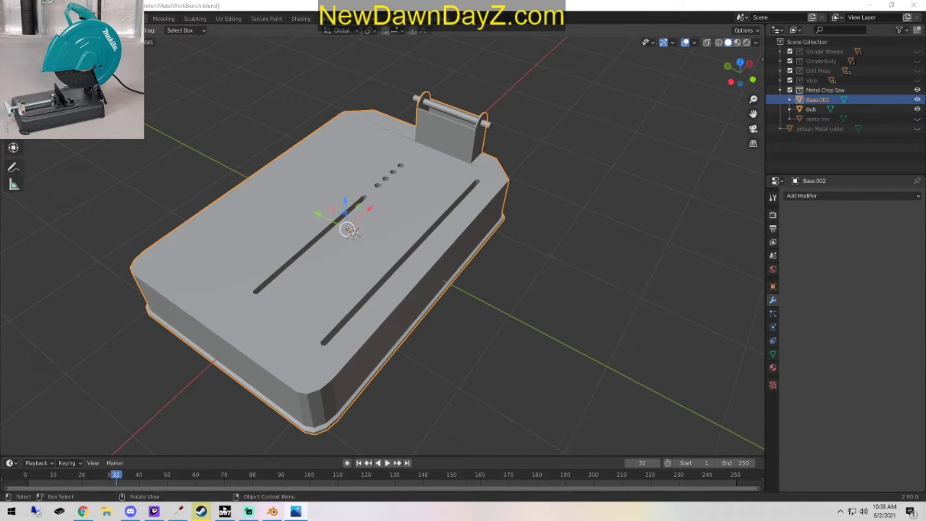
middle_drag(444, 364, 487, 270)
click(813, 109)
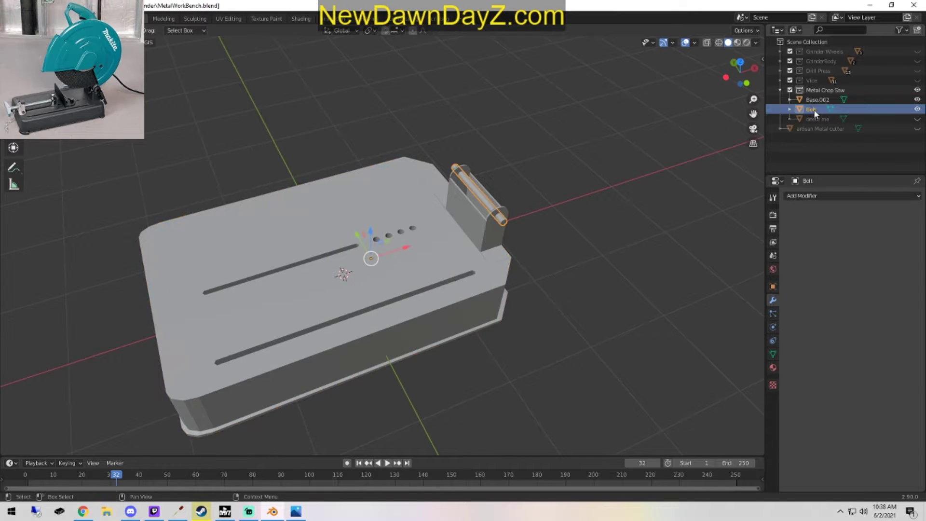
click(814, 121)
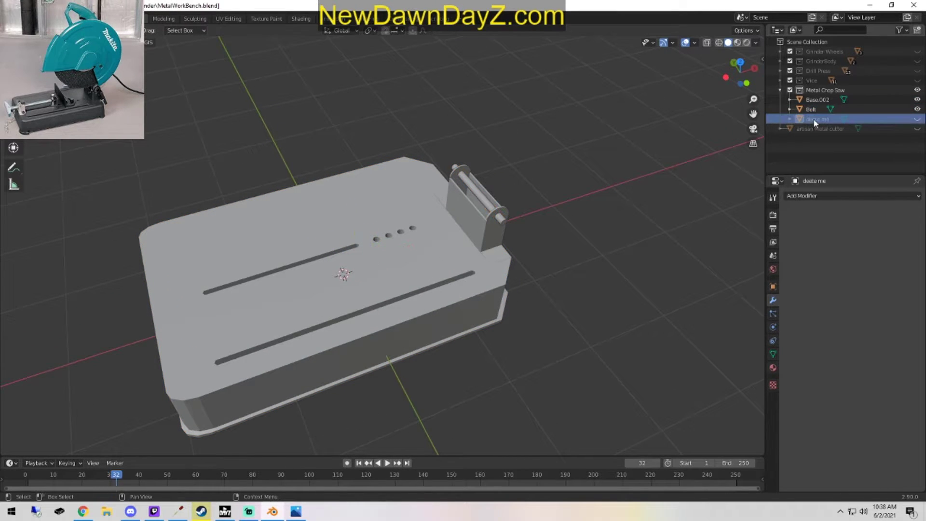
key(Delete)
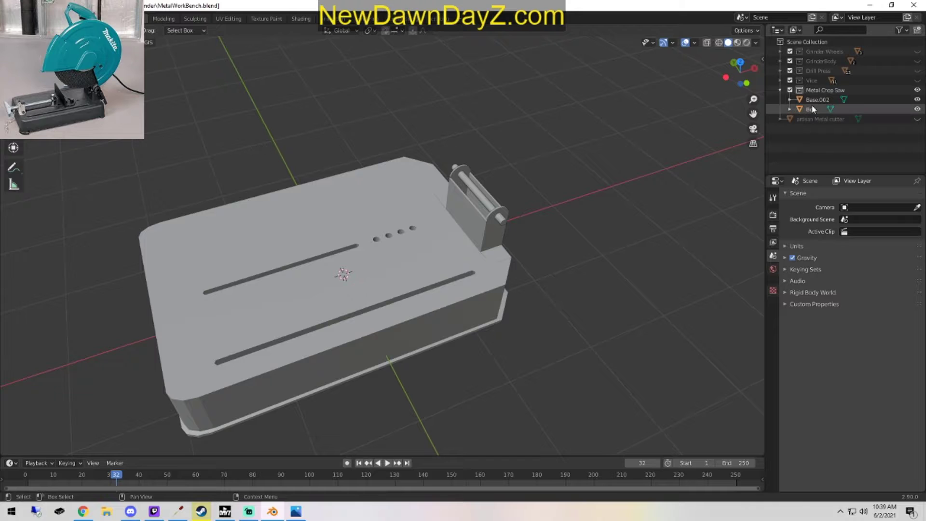
Add a cube, raise it above the base, and scale it down to a small block.
middle_drag(519, 313, 534, 292)
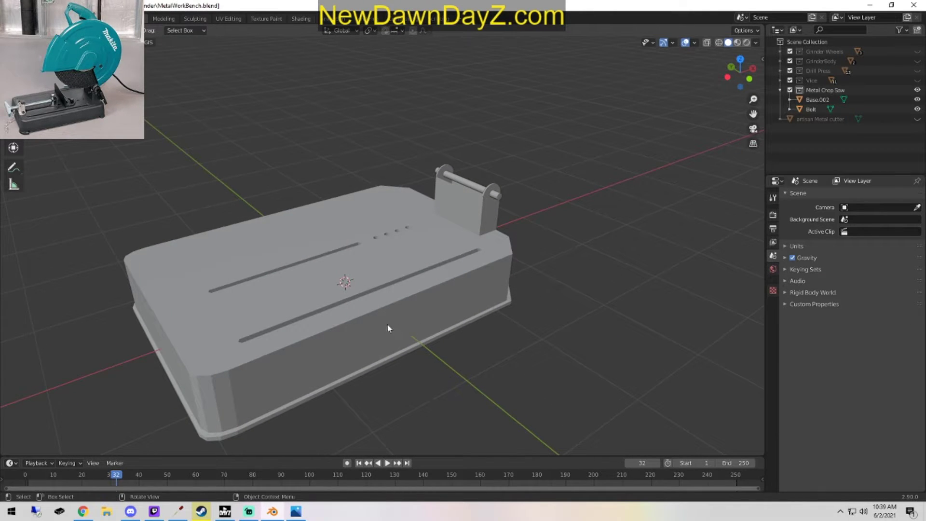
middle_drag(388, 328, 483, 325)
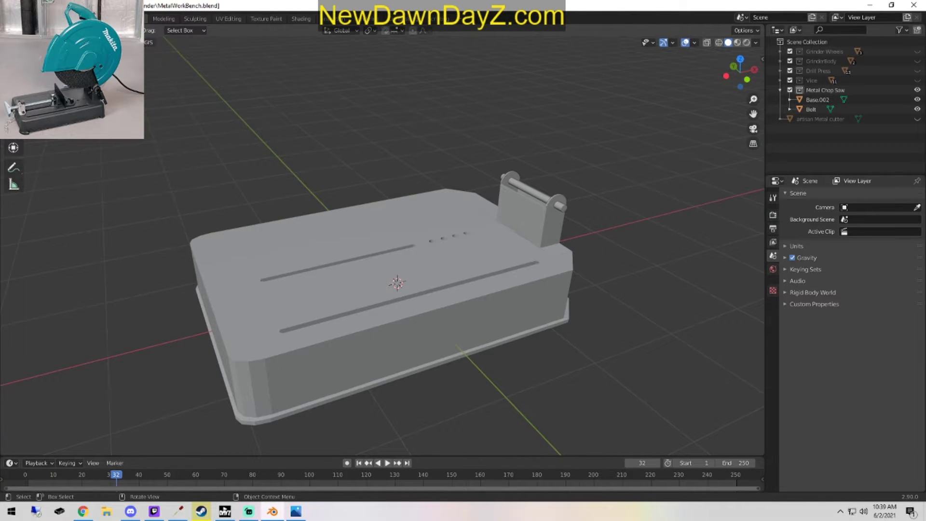
click(129, 42)
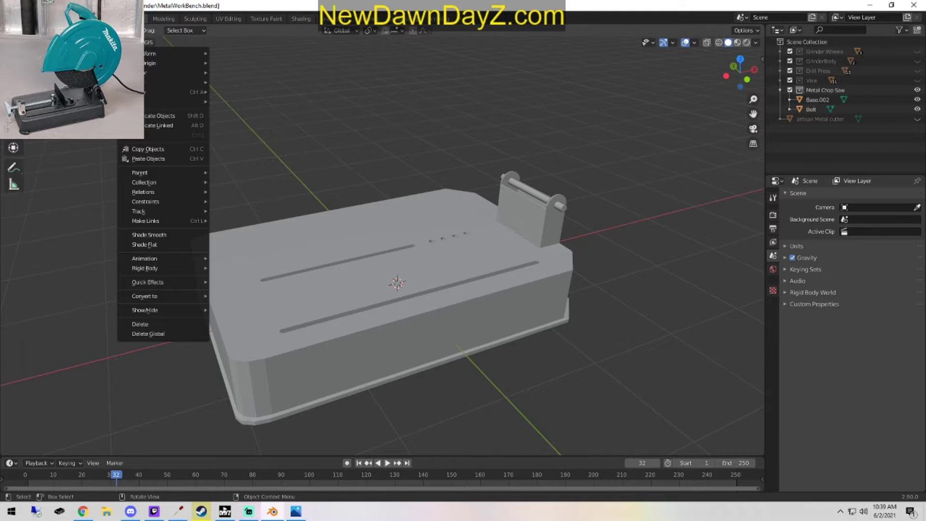
mouse_move(146, 46)
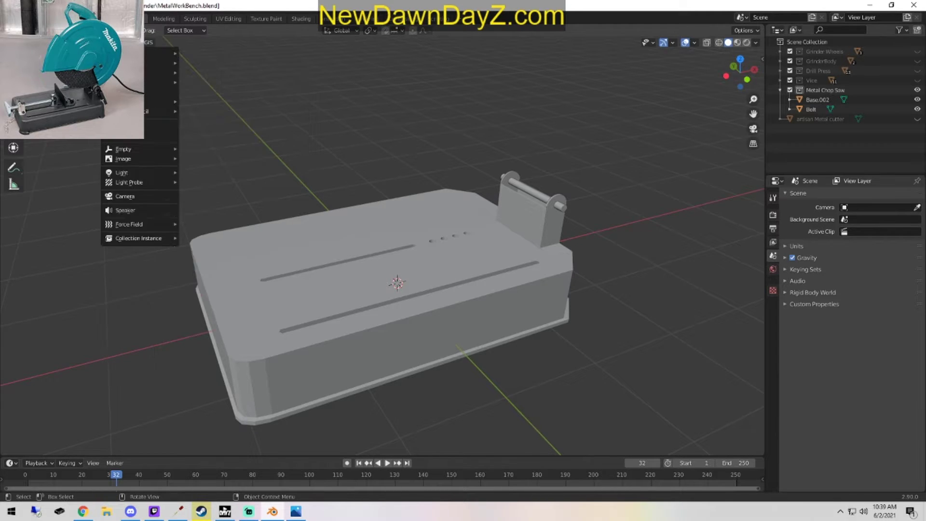
click(232, 60)
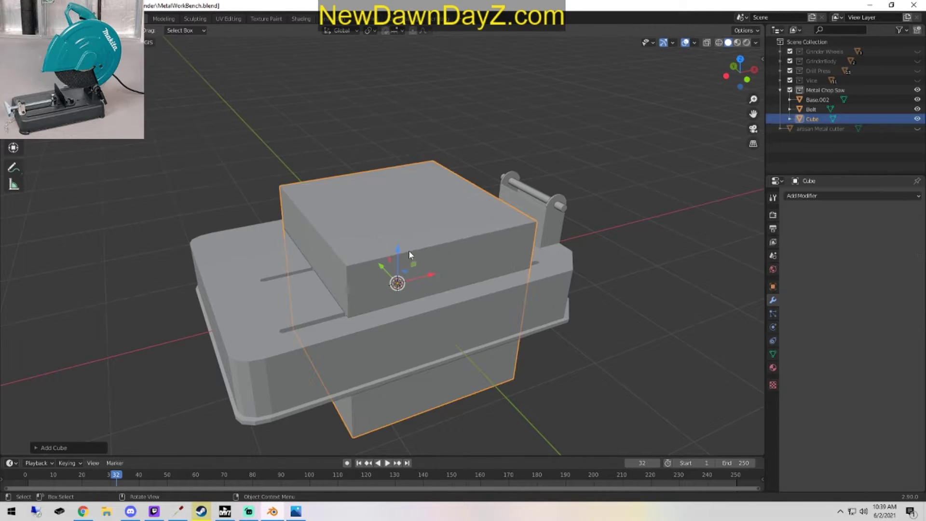
key(s)
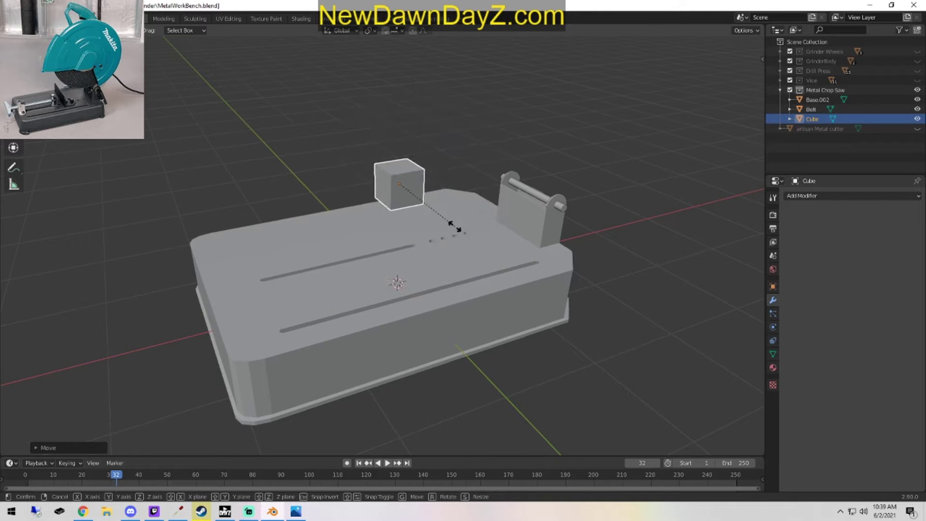
click(498, 204)
Move the small cube over the area between the short slot and the peg holes and lower it along Z to the base top.
shift+middle_drag(492, 163, 436, 234)
key(KP_7)
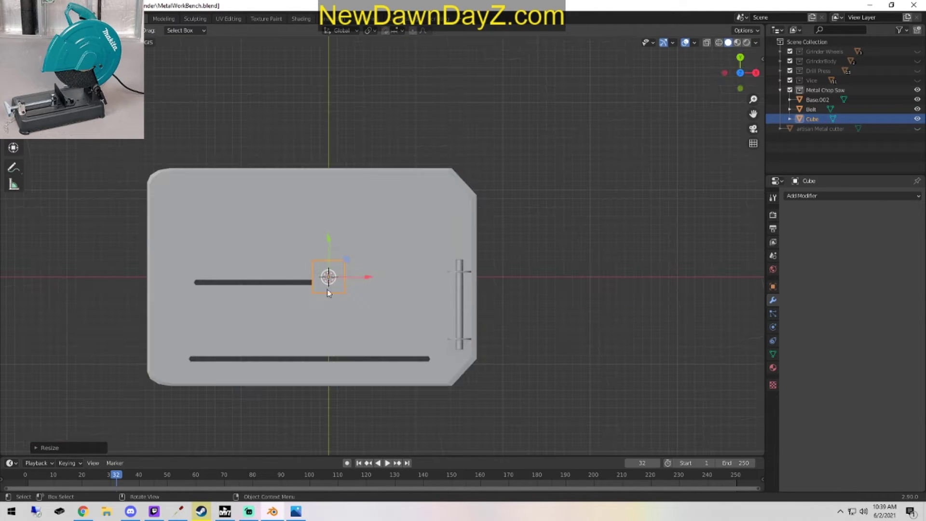
key(g)
click(380, 275)
mouse_move(381, 276)
middle_down()
mouse_move(424, 291)
mouse_move(408, 271)
mouse_move(369, 274)
middle_up()
key(g)
key(z)
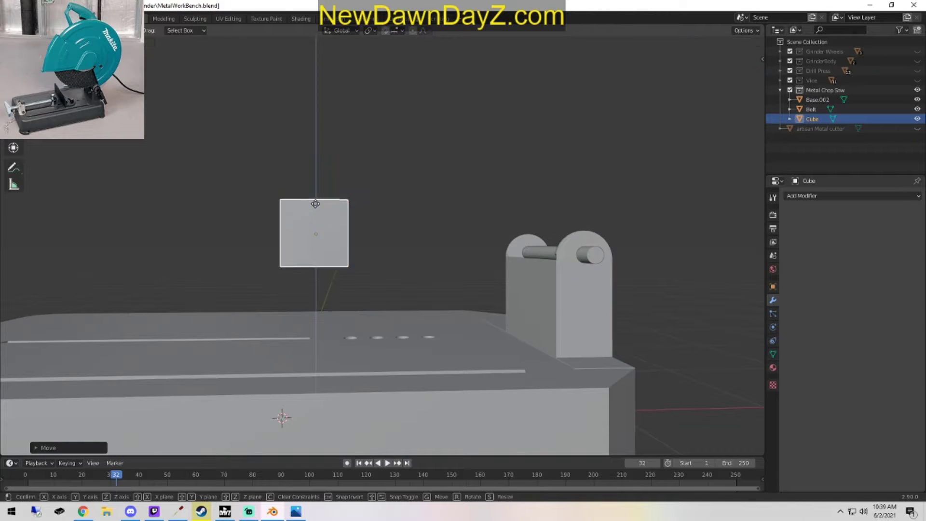
click(314, 271)
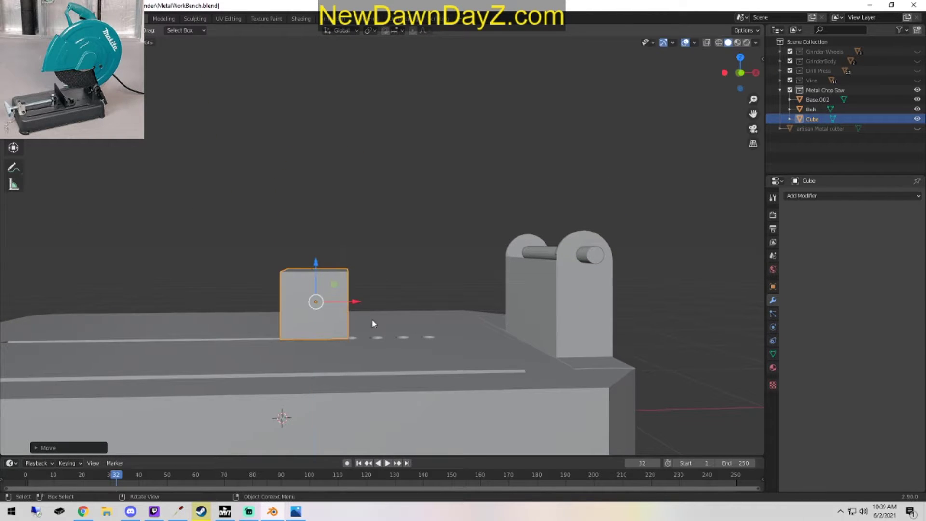
Fine-tune the cube's height along Z against the base's top surface and check it with Base.002 temporarily hidden.
middle_drag(376, 328, 393, 311)
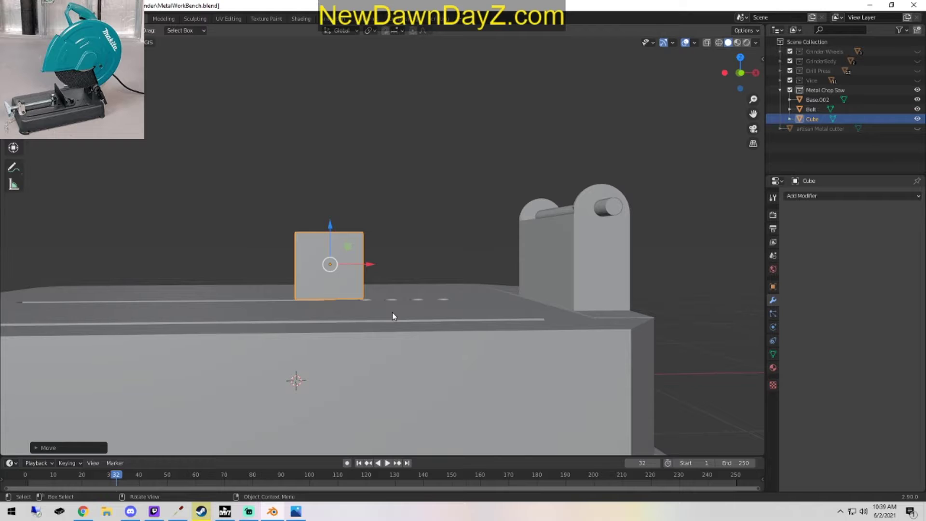
key(ctrl)
middle_drag(337, 328, 435, 296)
middle_drag(463, 245, 500, 323)
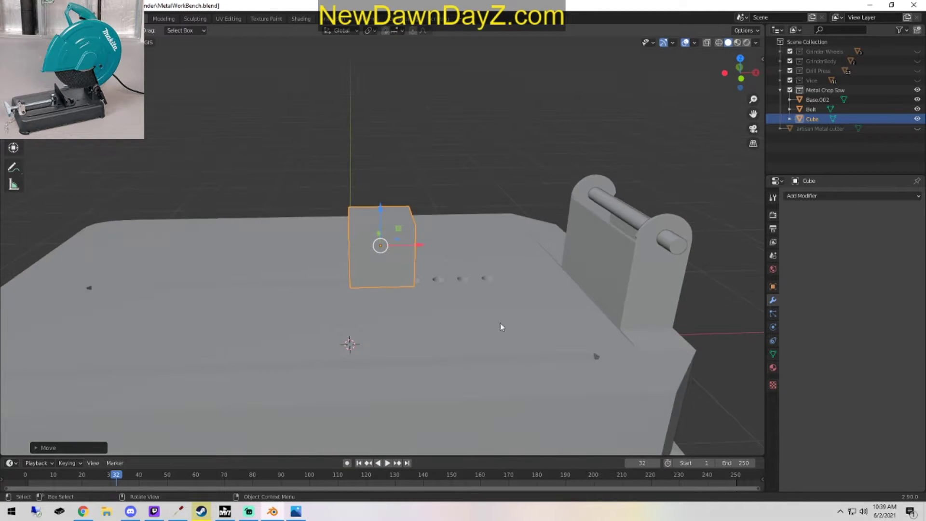
scroll(499, 324, up, 4)
middle_drag(444, 309, 400, 234)
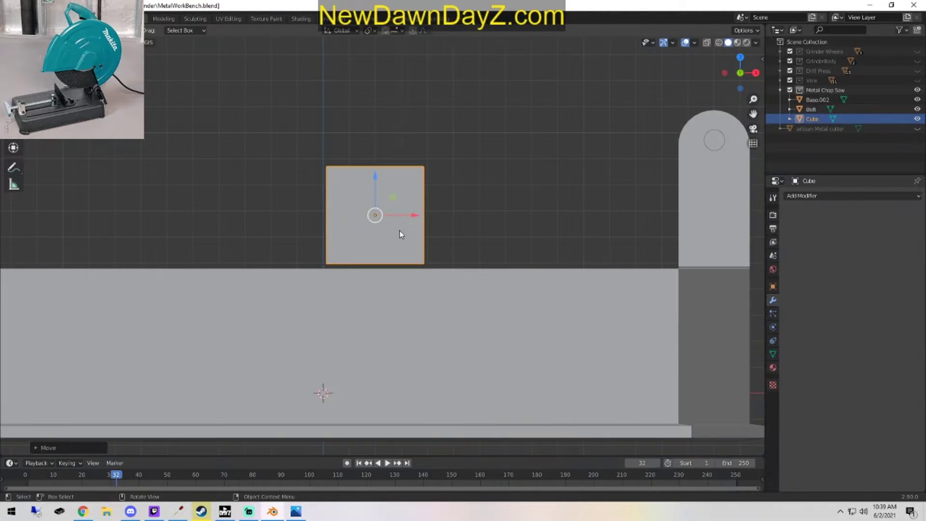
drag(377, 181, 377, 183)
middle_drag(451, 309, 452, 327)
scroll(452, 327, up, 2)
scroll(456, 324, down, 2)
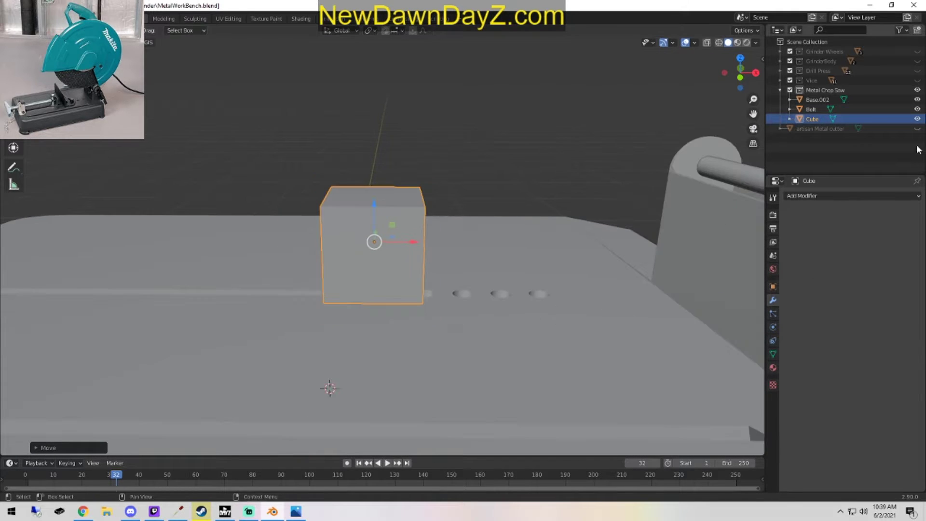
click(918, 99)
middle_drag(511, 296, 515, 281)
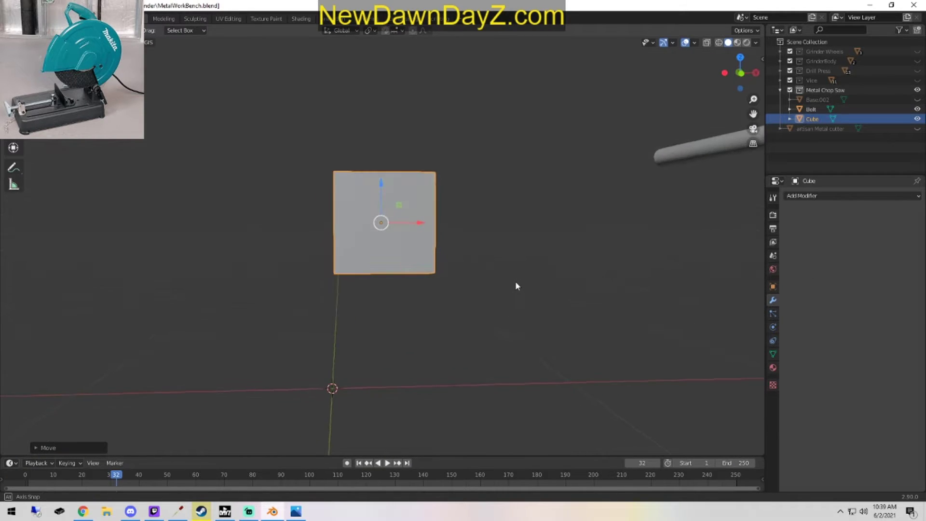
click(918, 99)
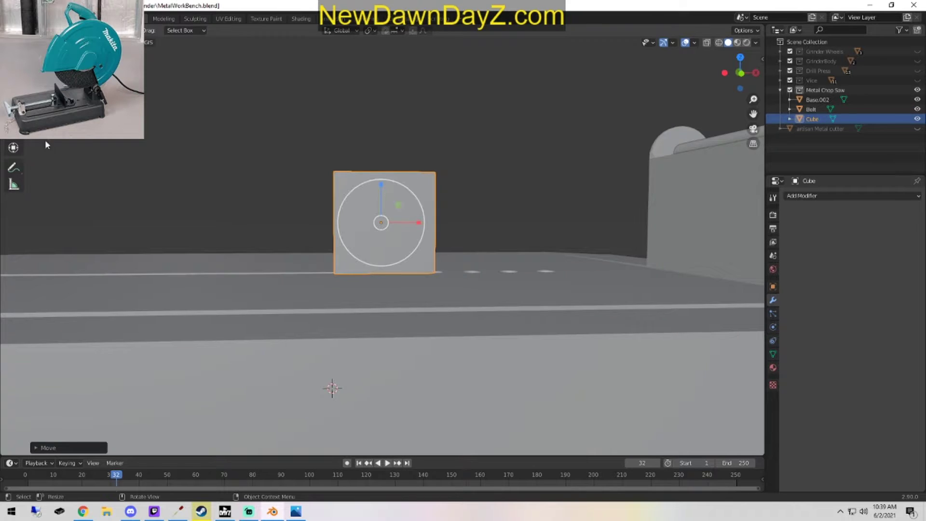
Lower the cube's top face along Z to flatten the block into a thin plate.
key(Tab)
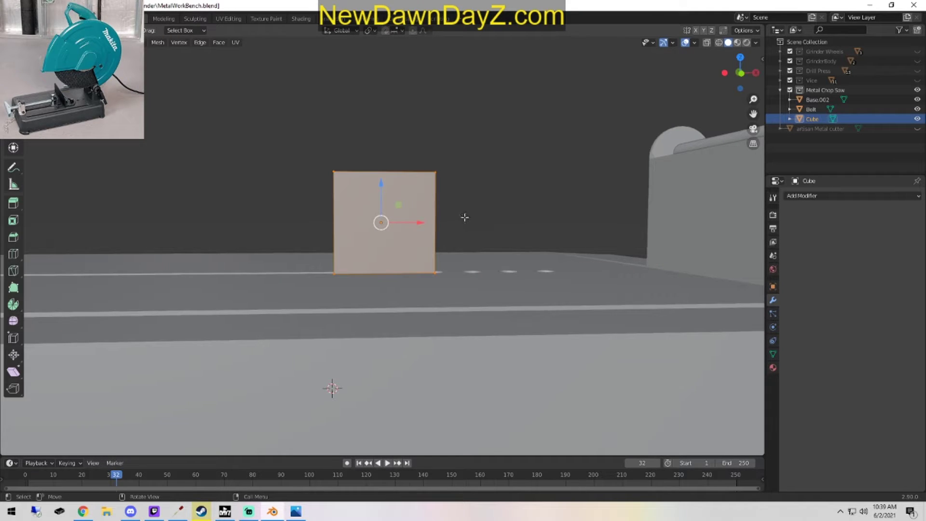
middle_drag(461, 240, 460, 248)
key(3)
click(361, 183)
drag(380, 164, 378, 251)
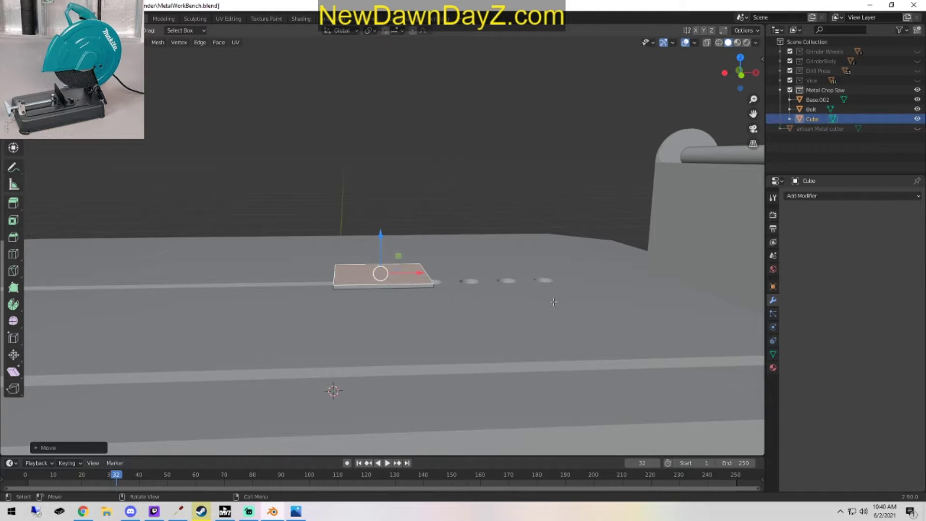
middle_drag(543, 337, 544, 339)
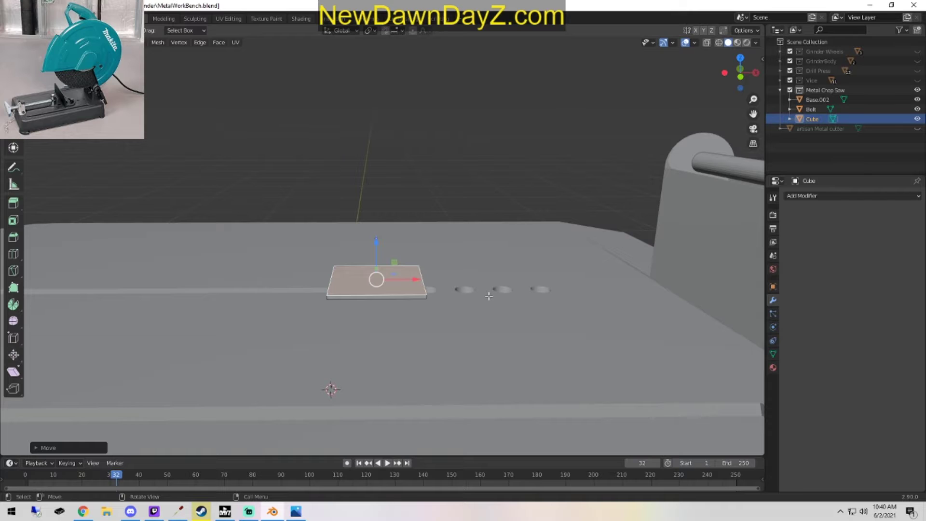
middle_drag(489, 295, 446, 273)
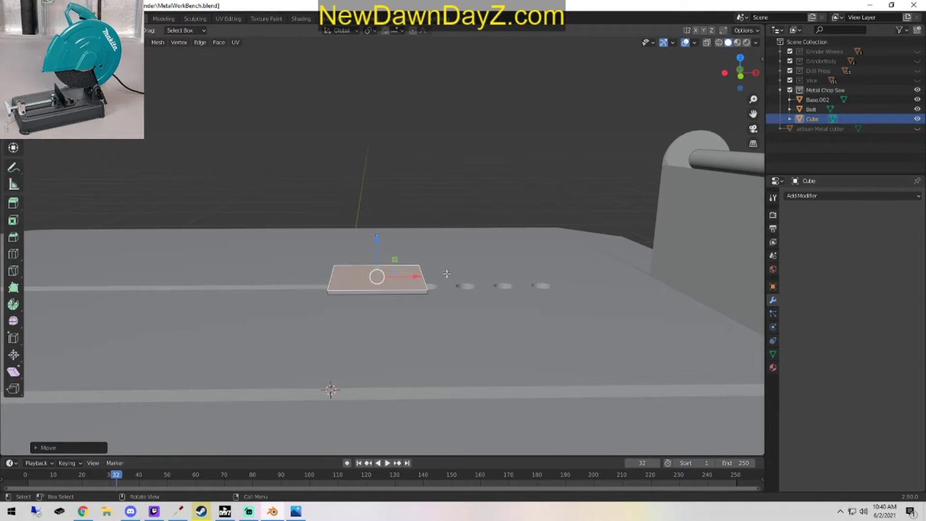
Extend the plate along Y by moving its side face nearest the long slot outward to that slot.
click(380, 292)
middle_drag(412, 299, 371, 314)
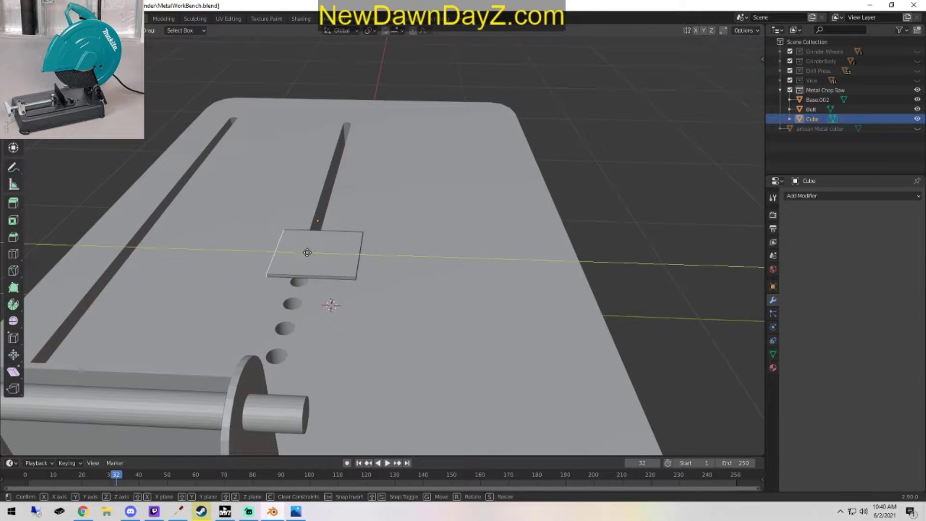
key(g)
click(274, 257)
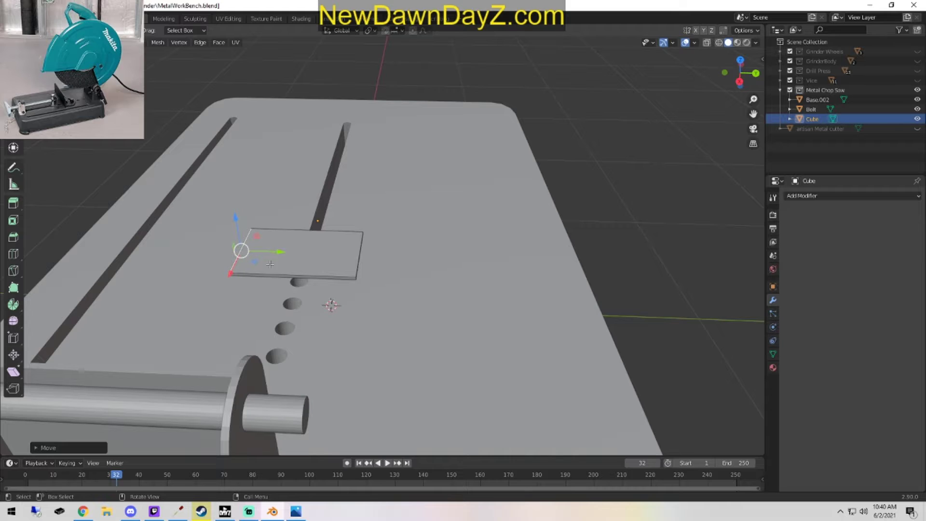
key(g)
key(y)
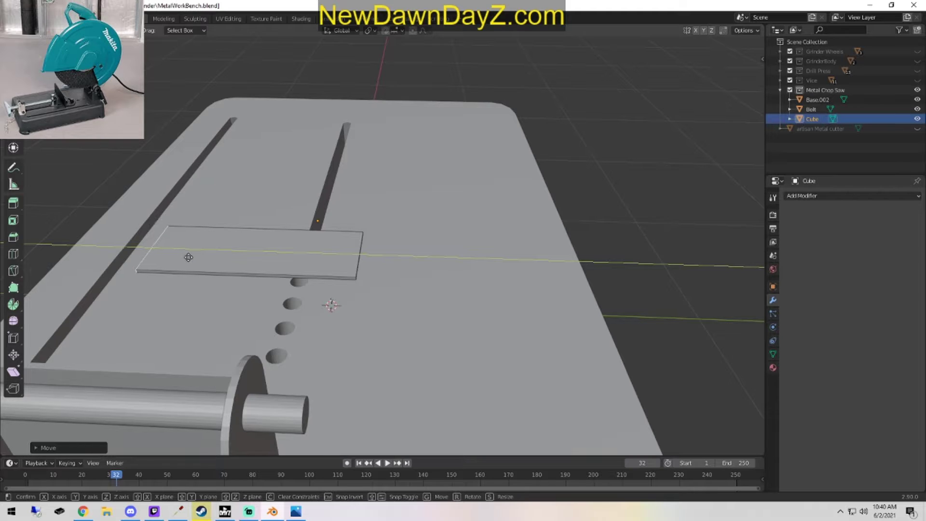
click(198, 260)
Move the plate's opposite end face outward along Y, away from the long slot, to lengthen the plate.
middle_drag(198, 260, 389, 245)
key(alt+a)
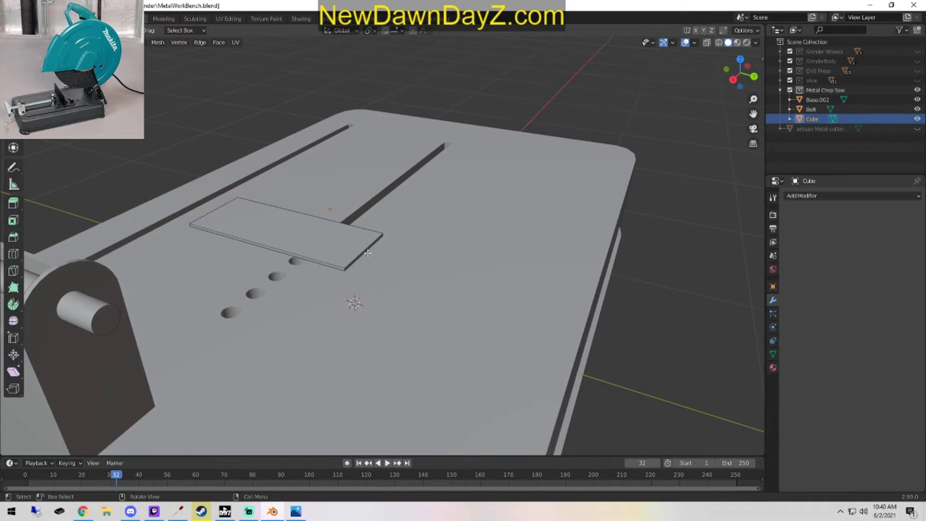
click(368, 252)
key(g)
key(y)
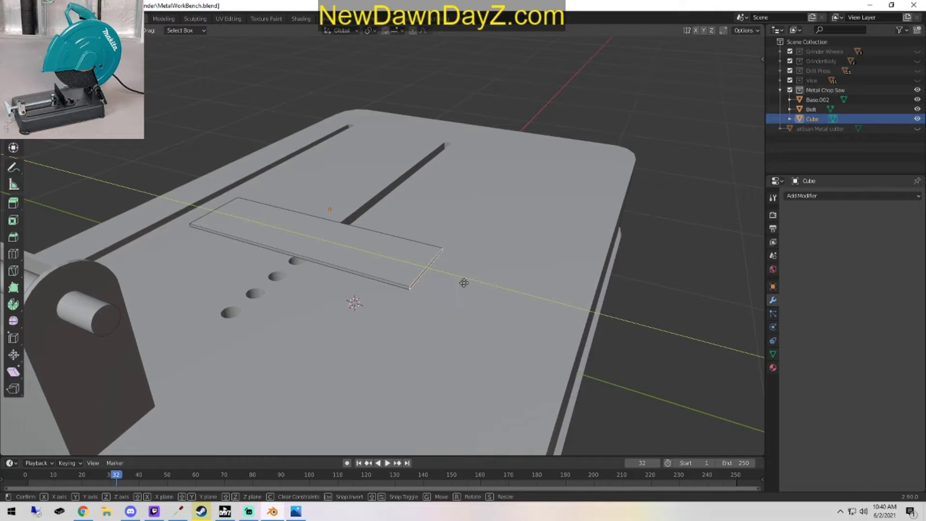
click(554, 296)
Move the plate's long side face next to the short slot slightly outward along X.
middle_drag(554, 297, 482, 313)
key(g)
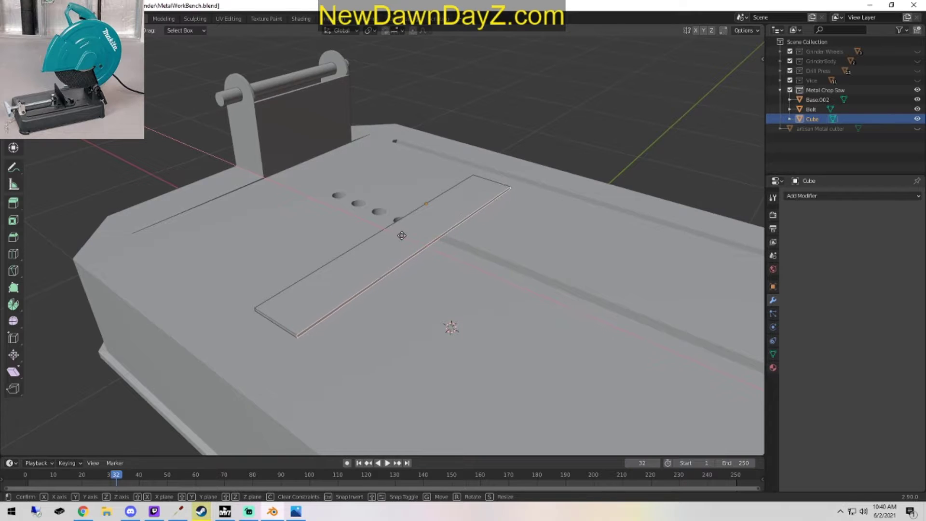
click(414, 241)
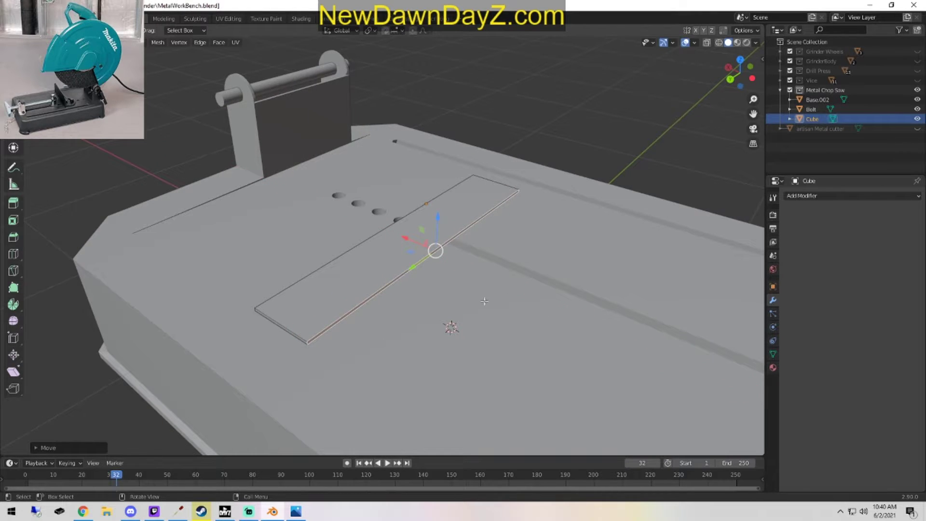
Move the plate's long side face next to the peg holes inward along X to clear the nearest hole.
middle_drag(499, 299, 525, 313)
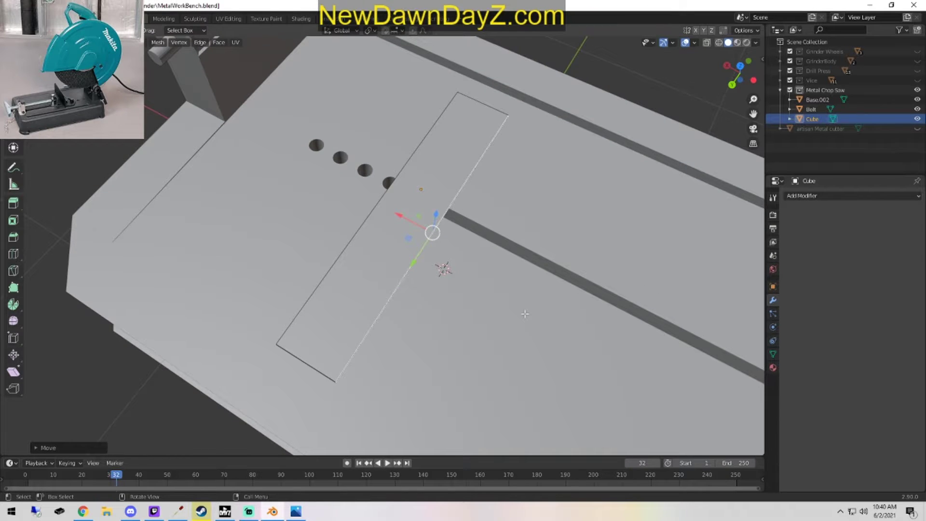
middle_drag(525, 314, 356, 216)
middle_drag(397, 214, 343, 272)
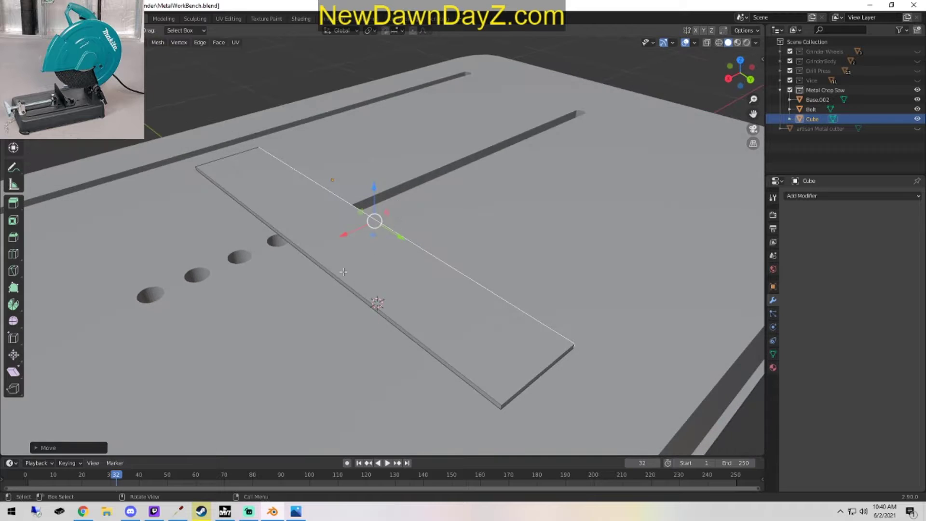
key(g)
key(x)
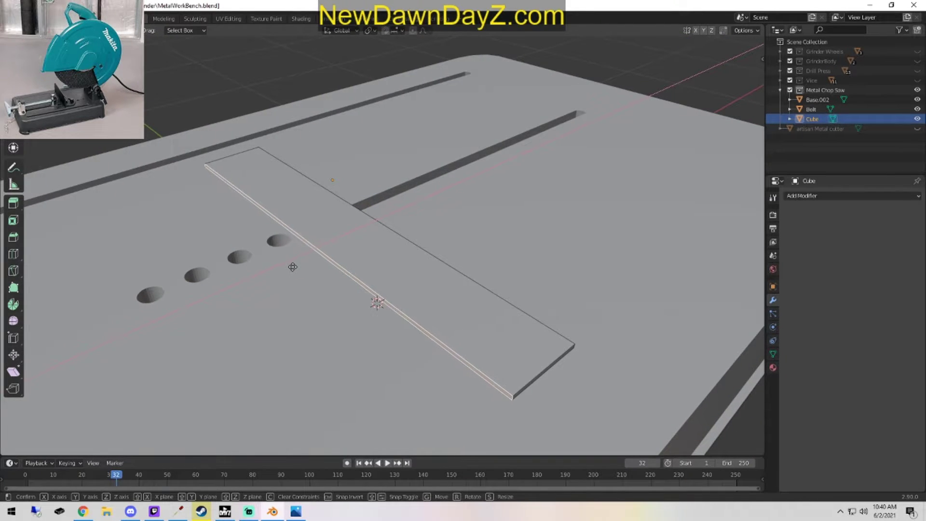
click(293, 267)
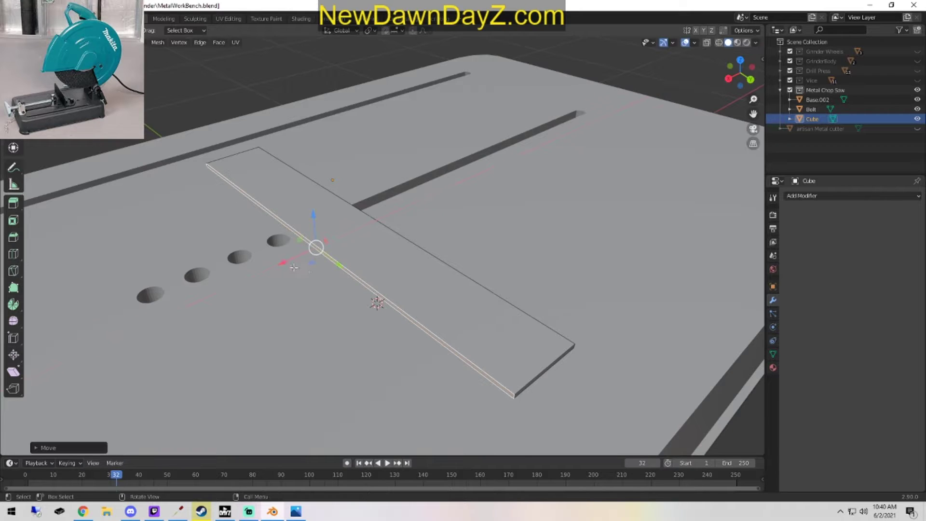
middle_drag(313, 291, 410, 279)
scroll(435, 328, up, 1)
shift+middle_drag(433, 331, 587, 319)
middle_drag(424, 294, 418, 242)
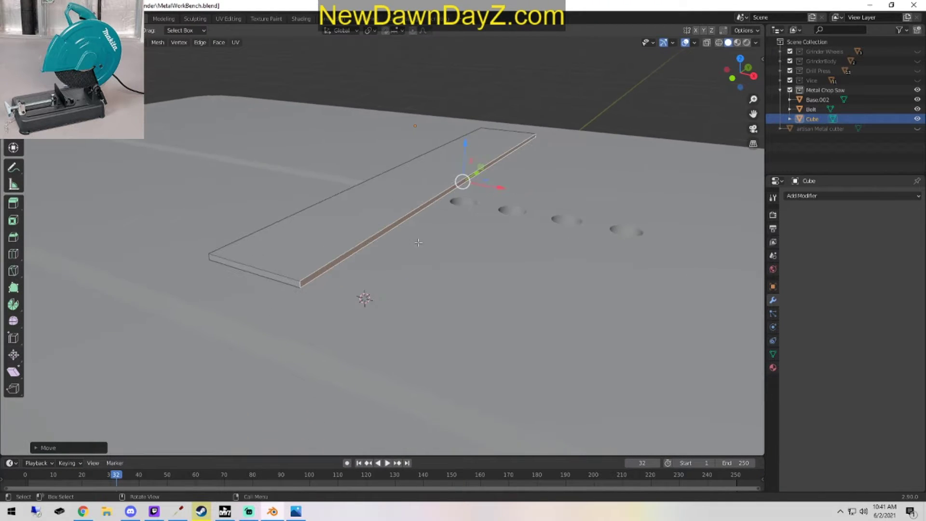
Add five evenly spaced loop cuts across the plate, dividing its length into six segments.
click(13, 254)
middle_drag(429, 293, 380, 319)
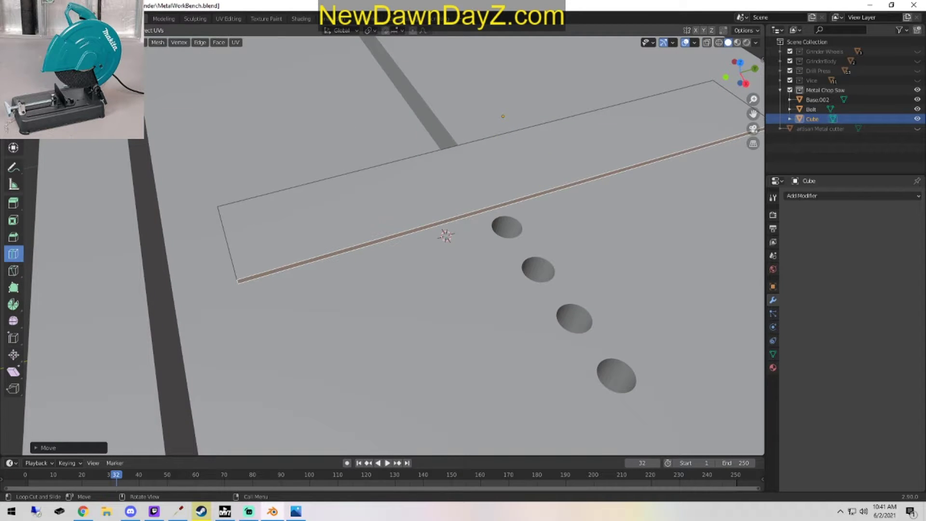
click(523, 181)
middle_drag(647, 292, 534, 256)
click(13, 97)
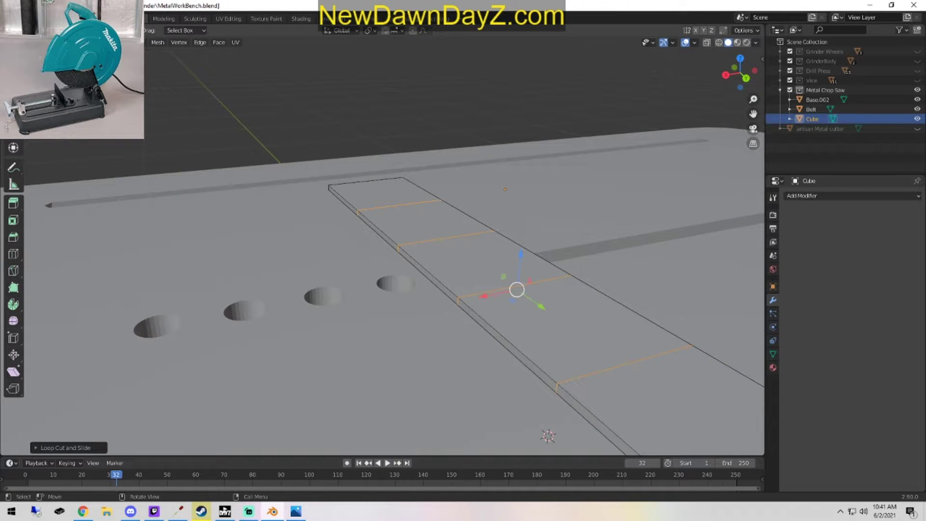
Extrude three adjacent side faces beside the peg holes, leaving out the end segments, outward along X to form a tab.
click(379, 225)
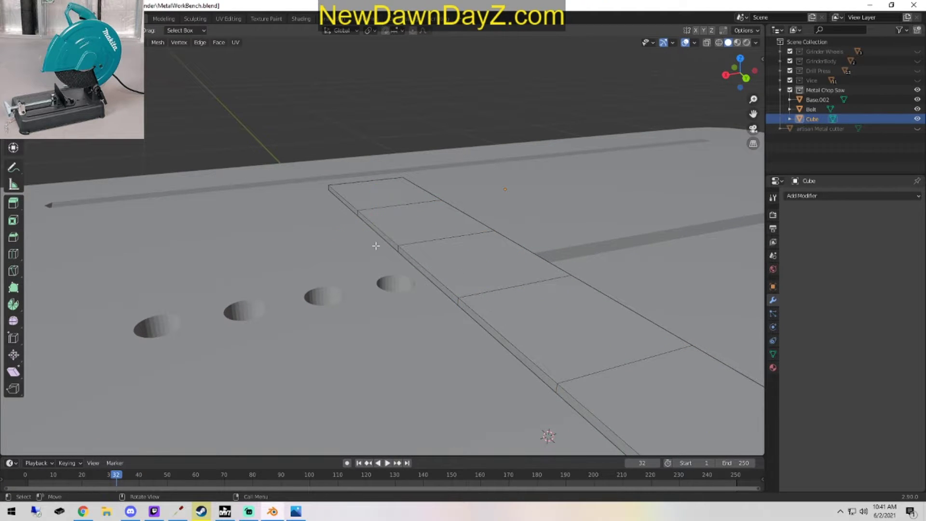
click(386, 236)
shift+click(428, 277)
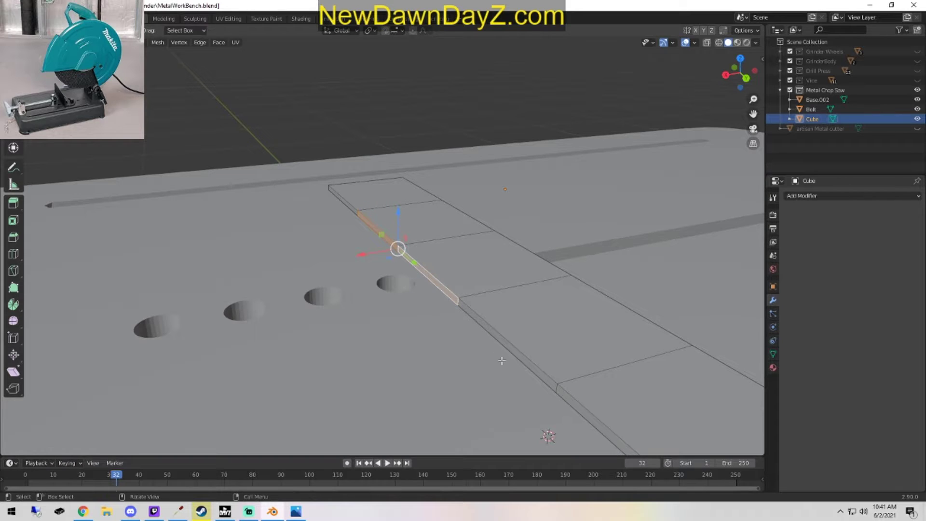
shift+click(502, 334)
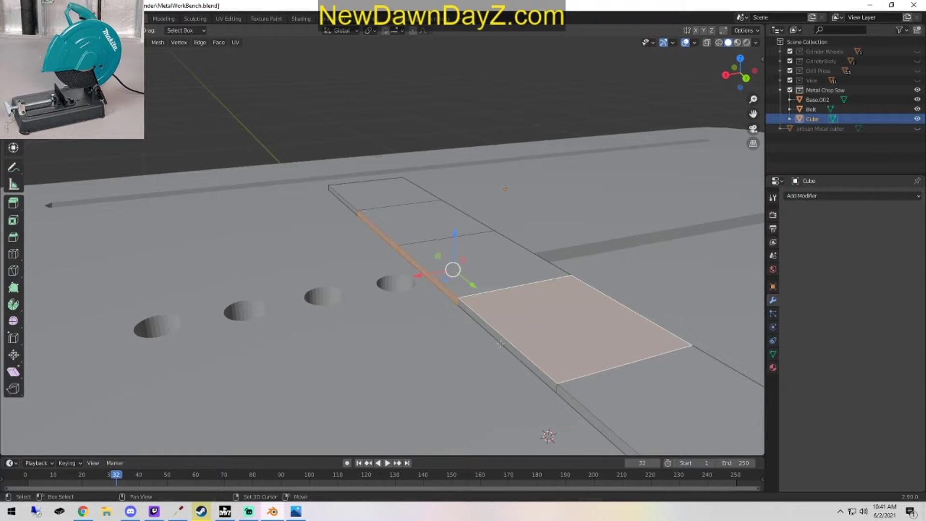
shift+click(502, 344)
shift+click(542, 332)
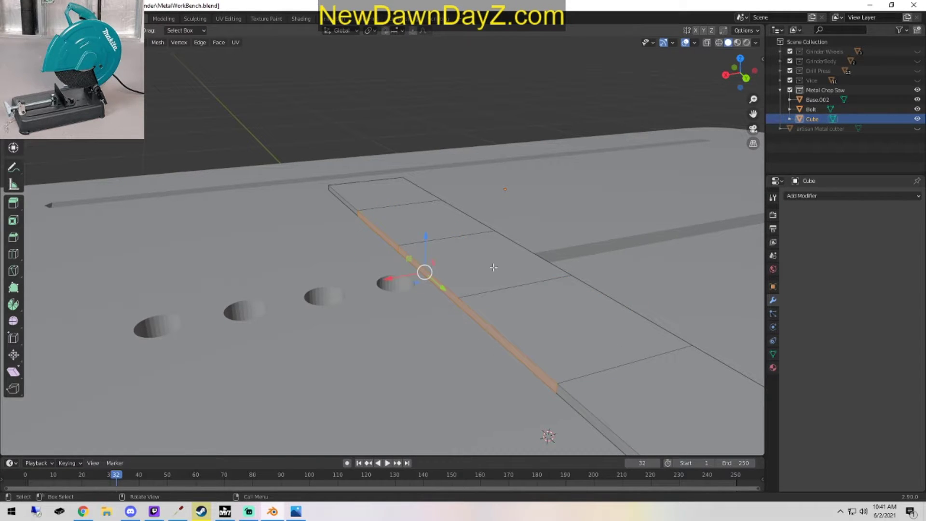
key(e)
click(618, 309)
drag(389, 279, 316, 297)
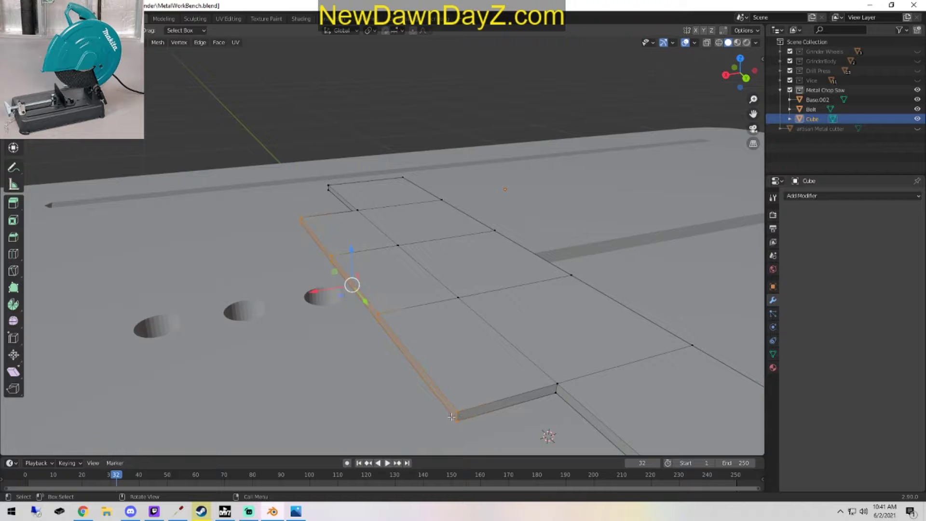
click(469, 419)
click(459, 417)
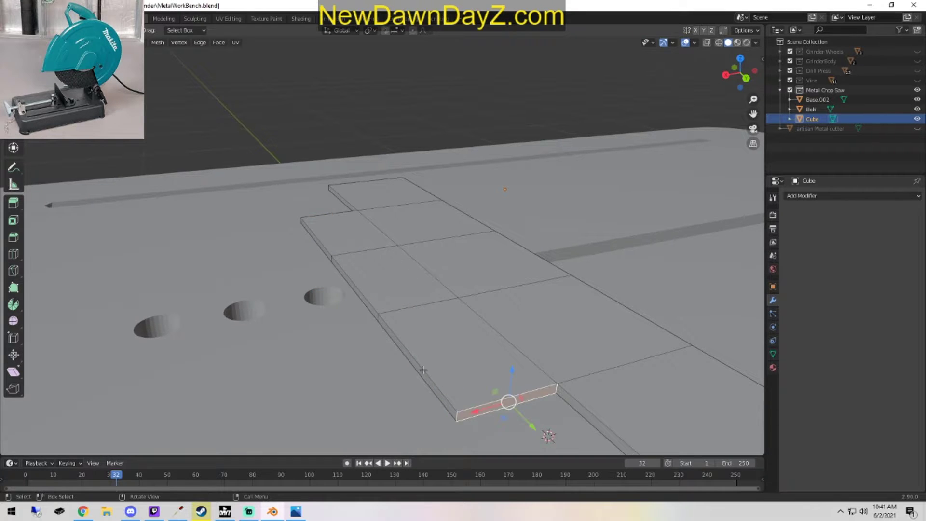
key(2)
click(468, 422)
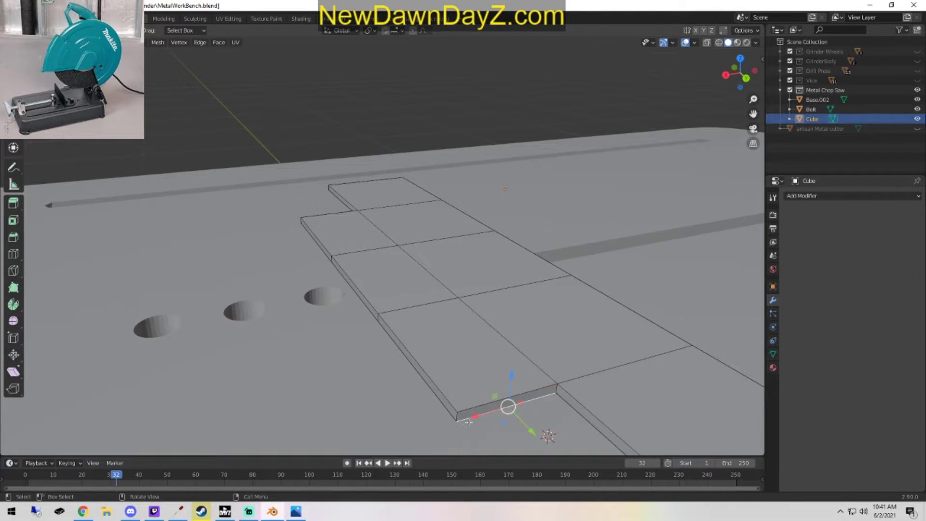
click(455, 416)
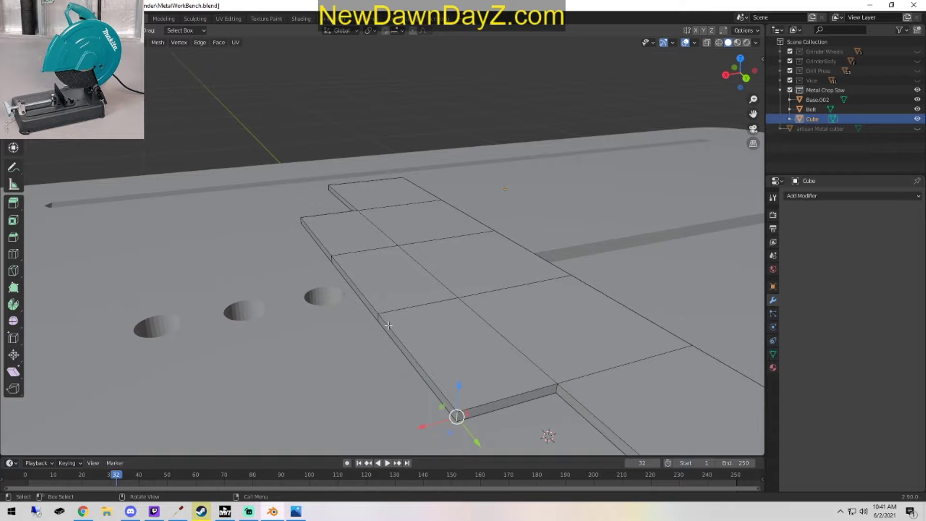
middle_drag(455, 414, 461, 301)
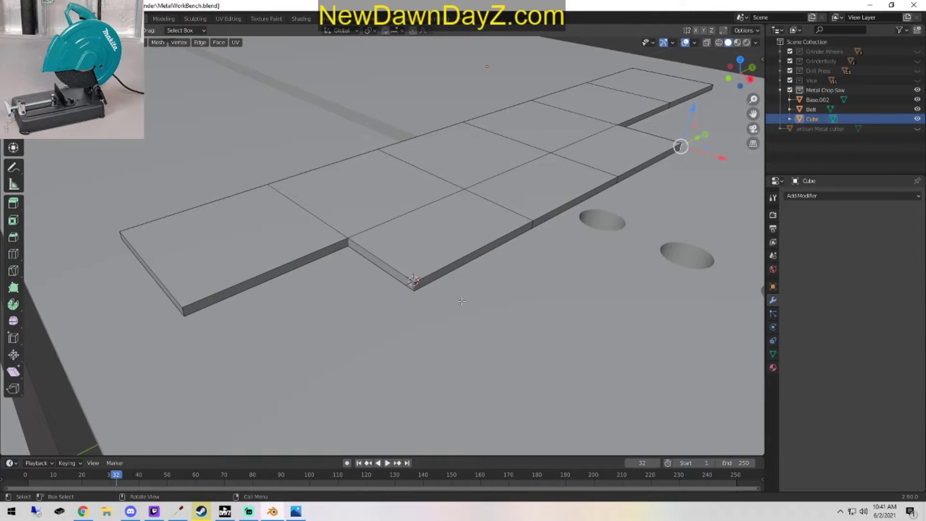
shift+click(414, 287)
middle_drag(678, 289, 489, 374)
Merge the upper and lower outer corner vertices at the tab's wider-set end into the neighbouring outer-edge vertices using At Last, forming a slope.
key(1)
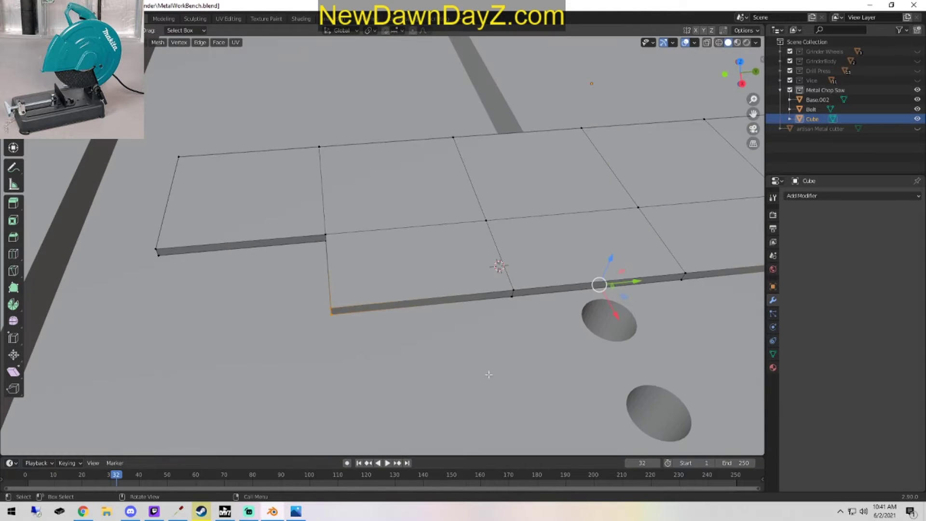
click(333, 310)
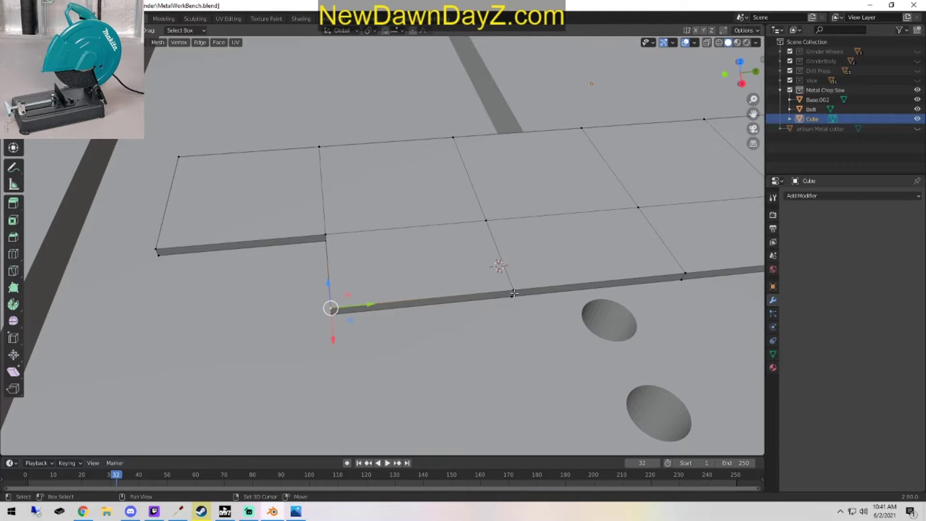
shift+click(513, 290)
key(m)
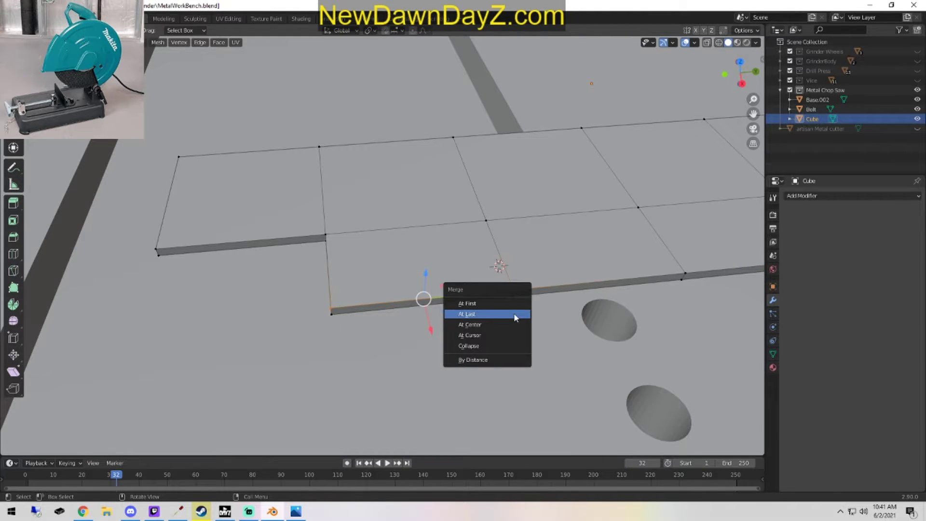
click(516, 314)
click(332, 313)
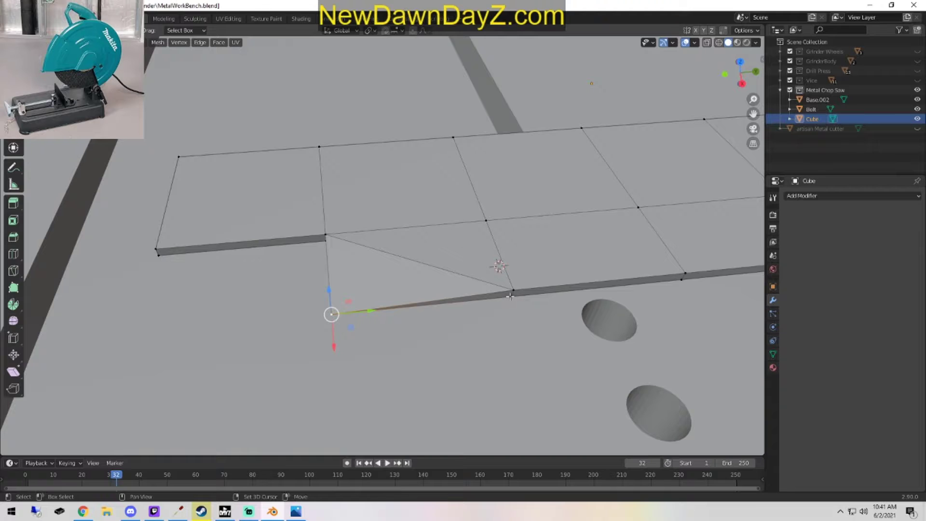
shift+click(512, 291)
key(m)
click(524, 311)
Slope the tab's opposite end by merging its upper and lower corner vertices into the adjacent outer-edge vertices using At Last.
middle_drag(482, 337, 274, 364)
click(527, 284)
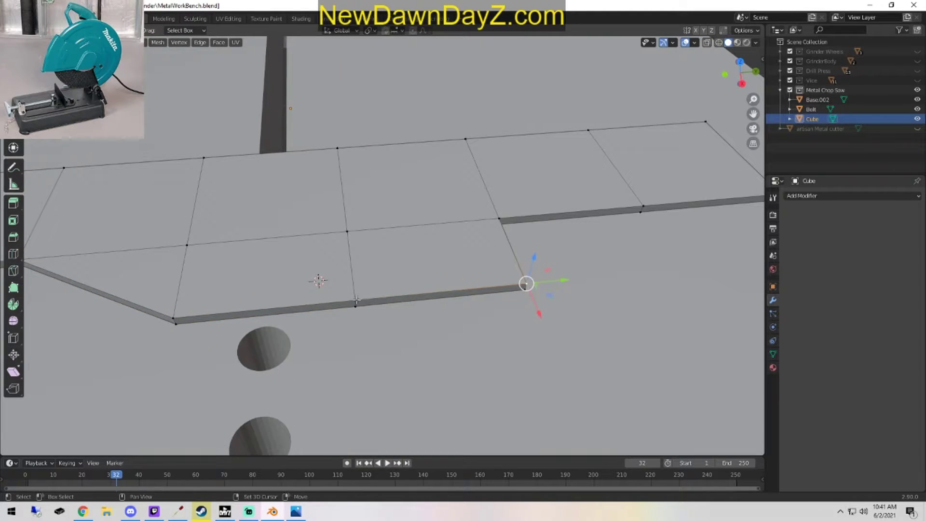
shift+click(356, 300)
key(m)
click(362, 304)
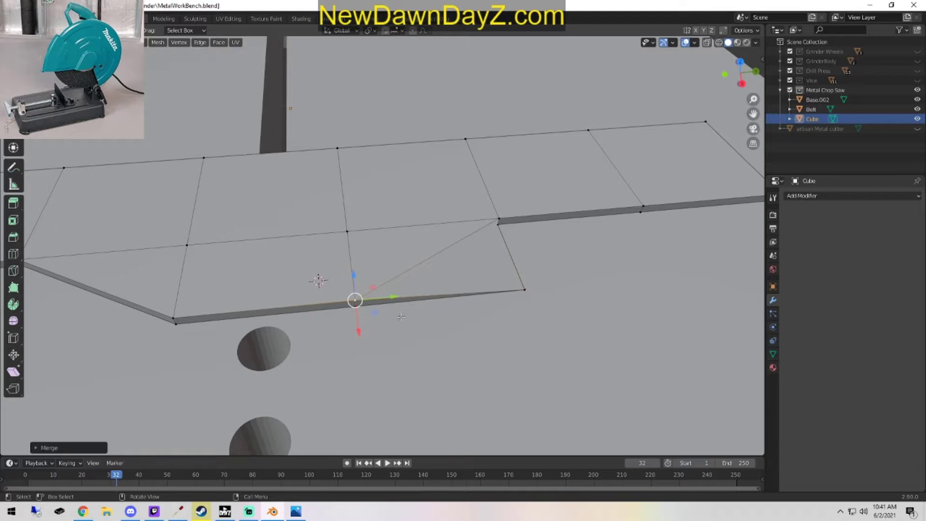
click(524, 289)
shift+click(357, 304)
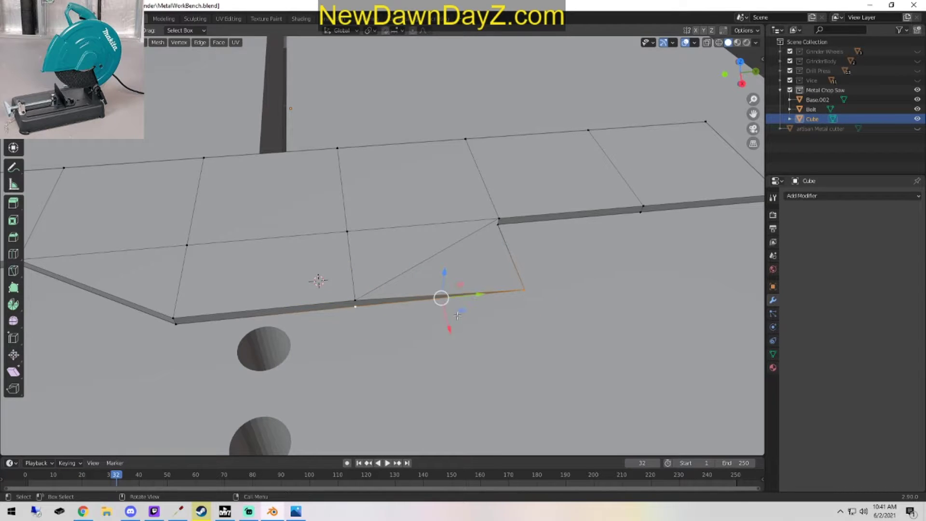
key(m)
click(428, 312)
Scale the vertices where both tab slopes meet the plate's long side slightly inward along Y.
middle_drag(441, 309, 330, 338)
shift+middle_drag(330, 208, 330, 298)
scroll(330, 306, up, 3)
middle_drag(405, 294, 478, 337)
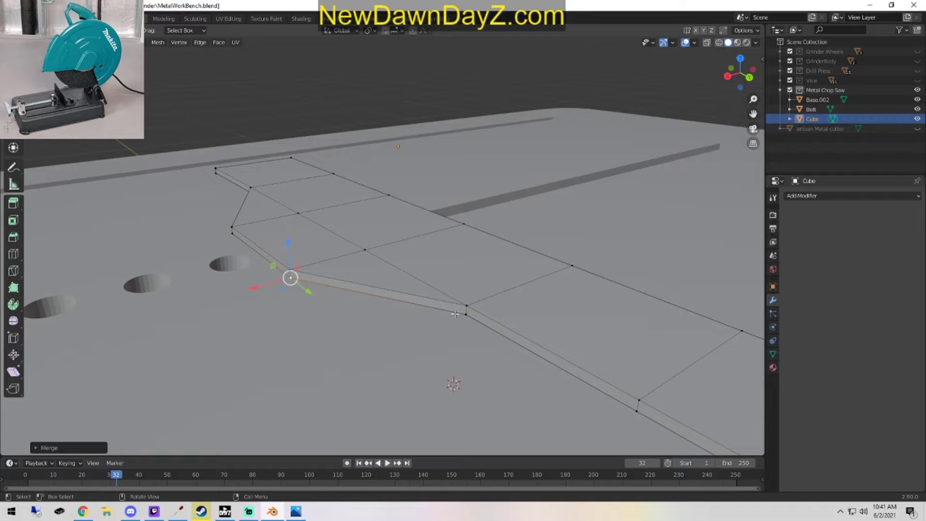
click(467, 300)
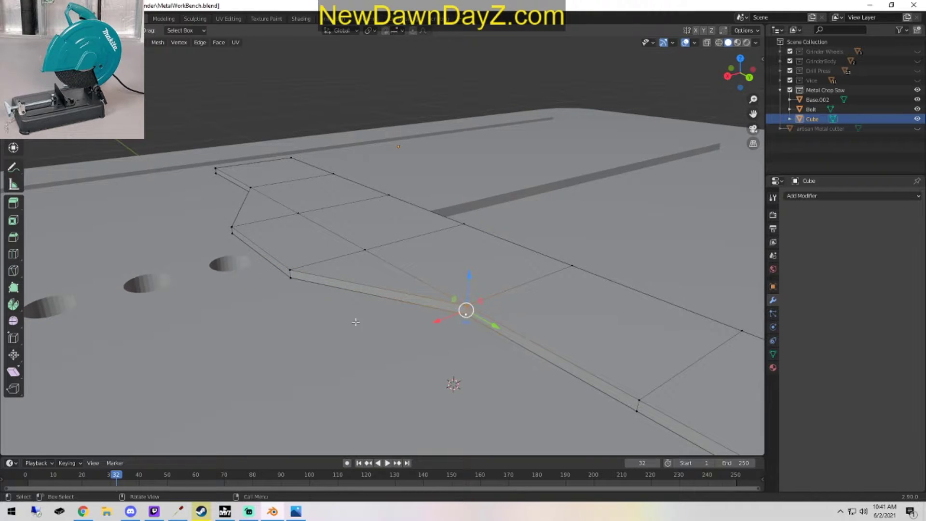
middle_drag(354, 321, 190, 246)
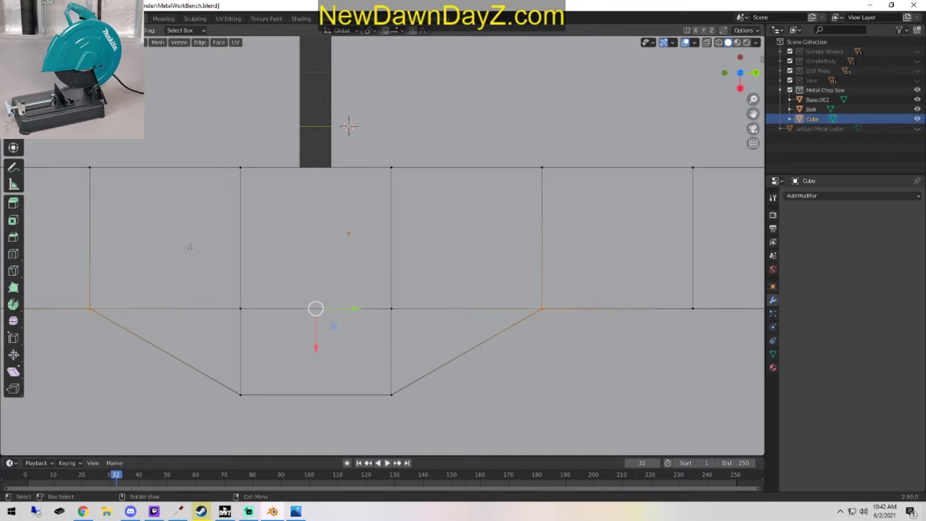
click(14, 131)
drag(351, 310, 345, 313)
Bevel the two vertical corner edges at the tab's outer side beside the nearest peg hole.
middle_drag(477, 371, 441, 343)
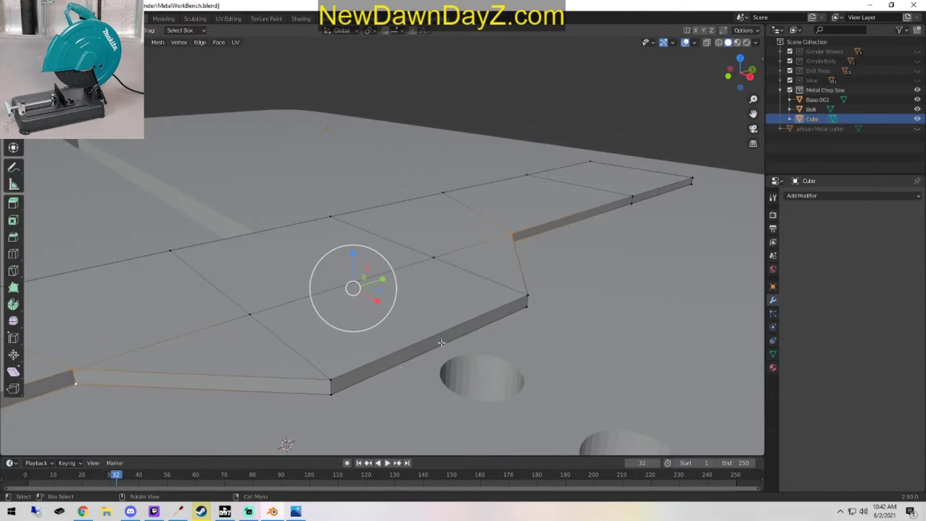
click(335, 389)
key(2)
click(333, 388)
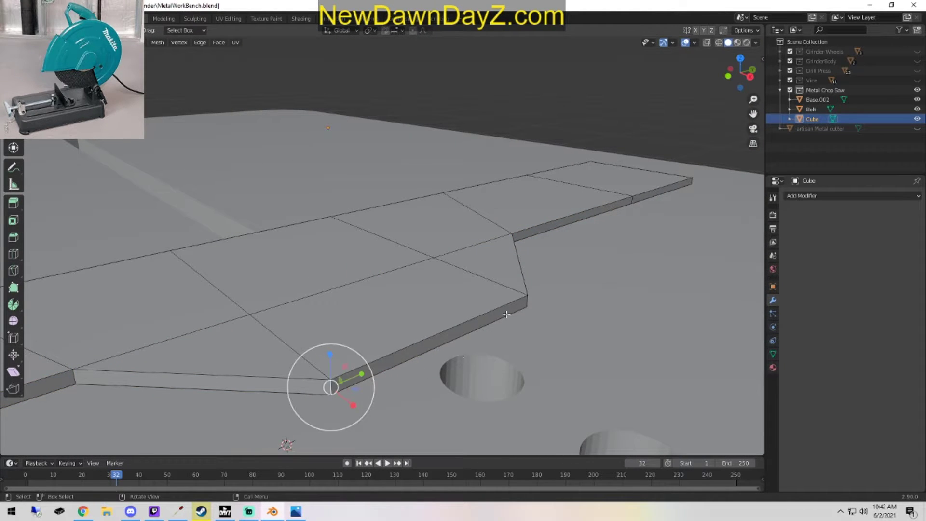
middle_drag(528, 303, 37, 207)
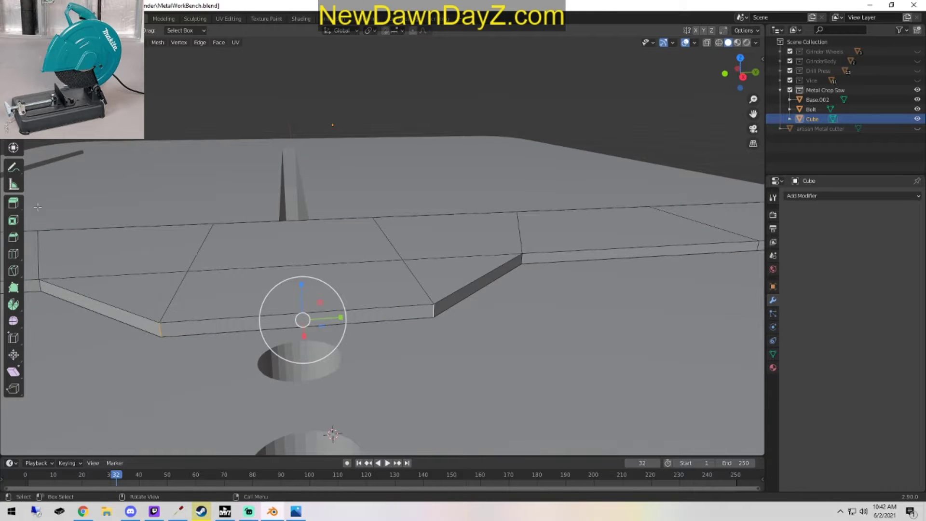
click(13, 237)
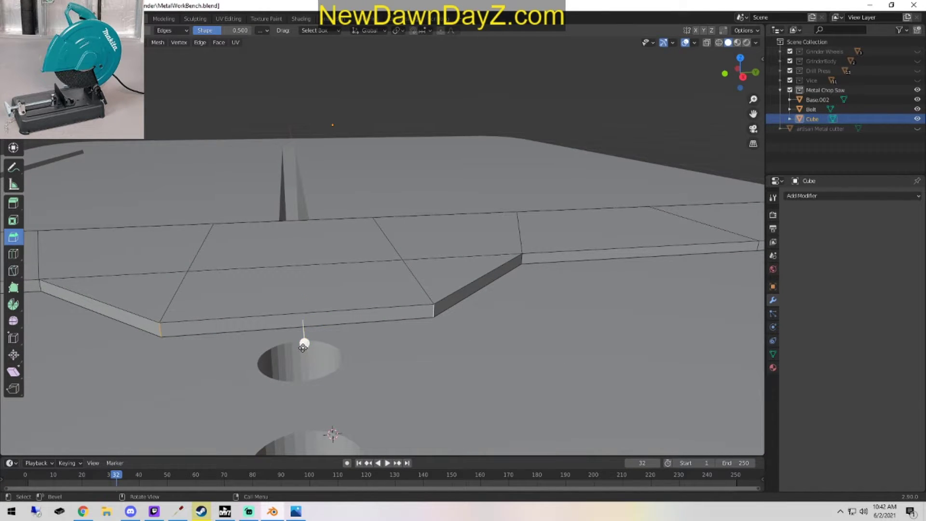
drag(303, 348, 302, 373)
drag(305, 334, 305, 347)
key(ctrl+z)
Round both tab corners further by beveling the bevels' front vertical edges and their vertical edges on the slopes.
middle_drag(409, 368, 376, 332)
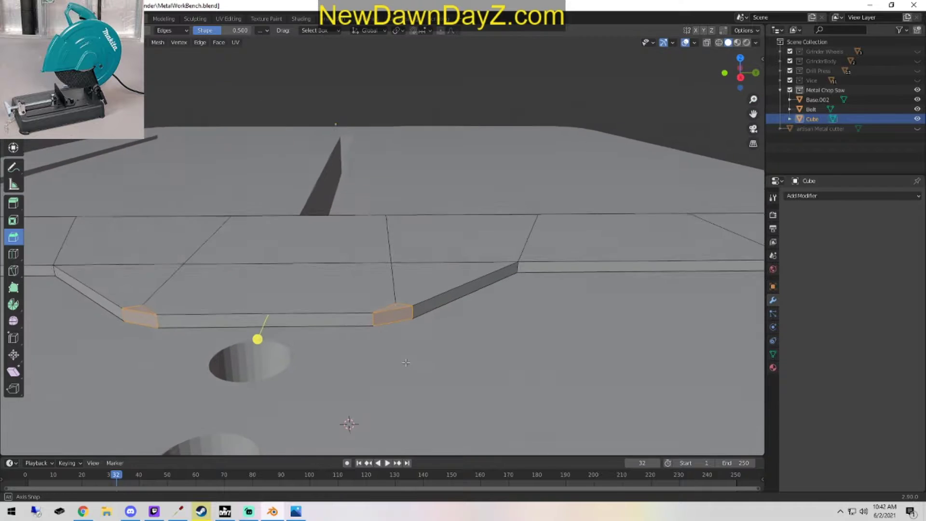
click(372, 321)
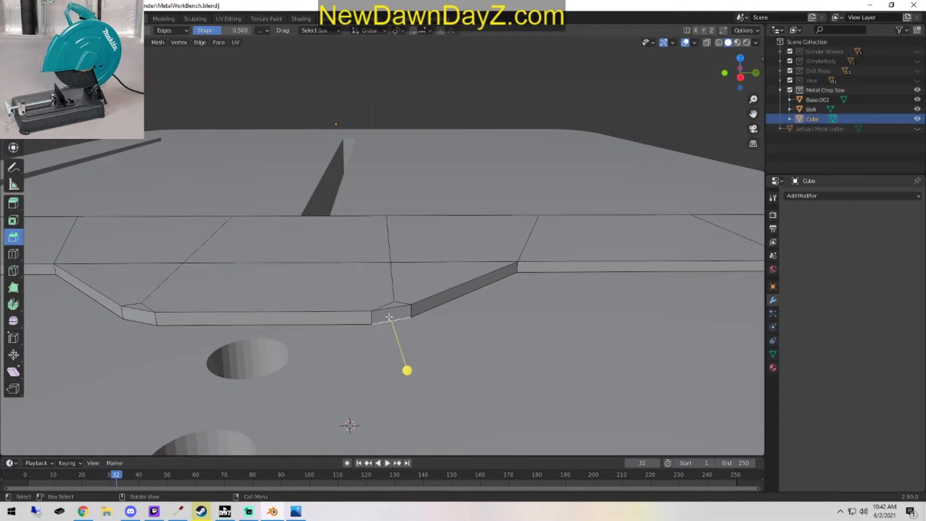
shift+click(161, 331)
drag(251, 343, 248, 359)
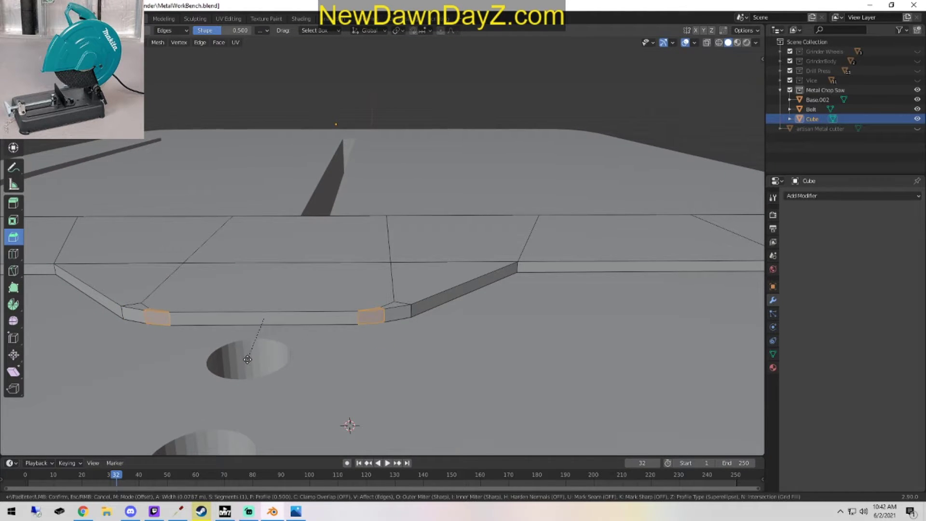
click(249, 363)
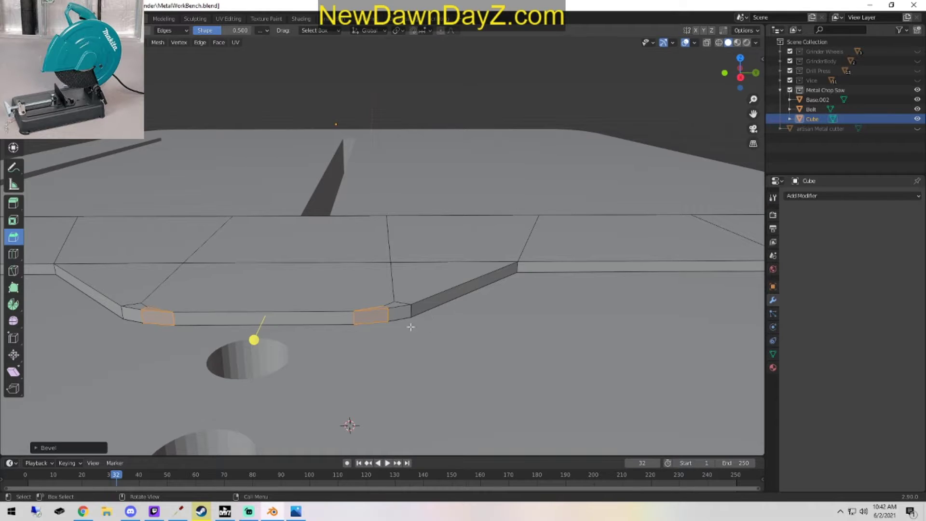
click(130, 313)
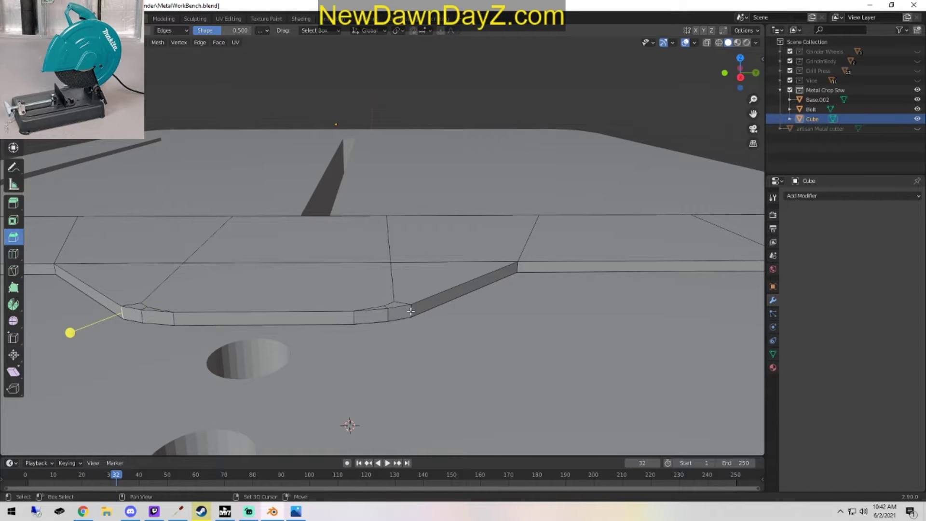
mouse_move(260, 326)
mouse_down()
mouse_move(263, 352)
mouse_move(258, 331)
mouse_up()
Add three evenly spaced loop cuts across the narrow front side of the tab facing the peg hole.
middle_drag(258, 331, 444, 368)
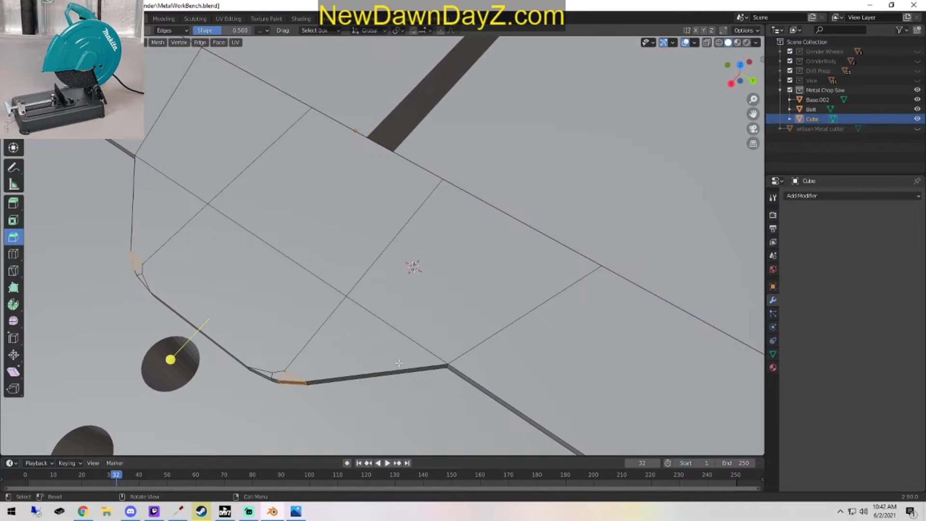
middle_drag(282, 341, 89, 251)
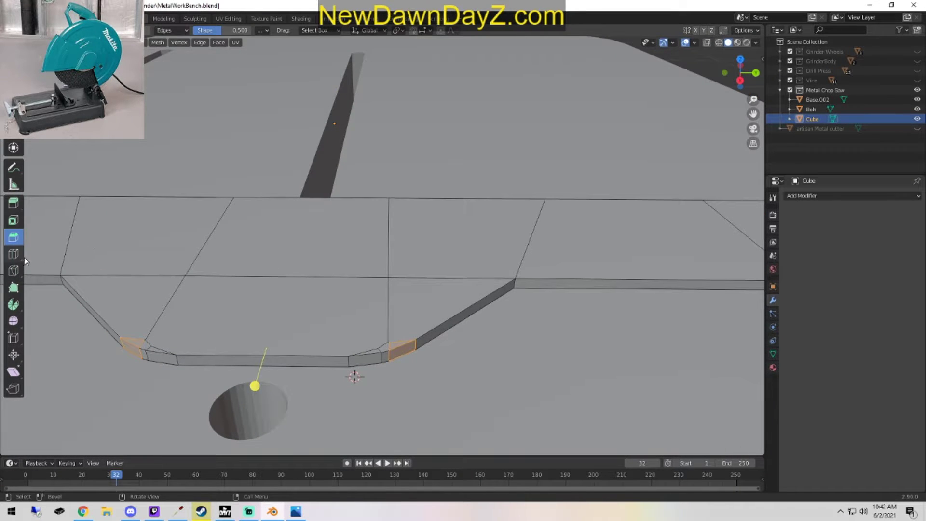
click(14, 254)
click(261, 365)
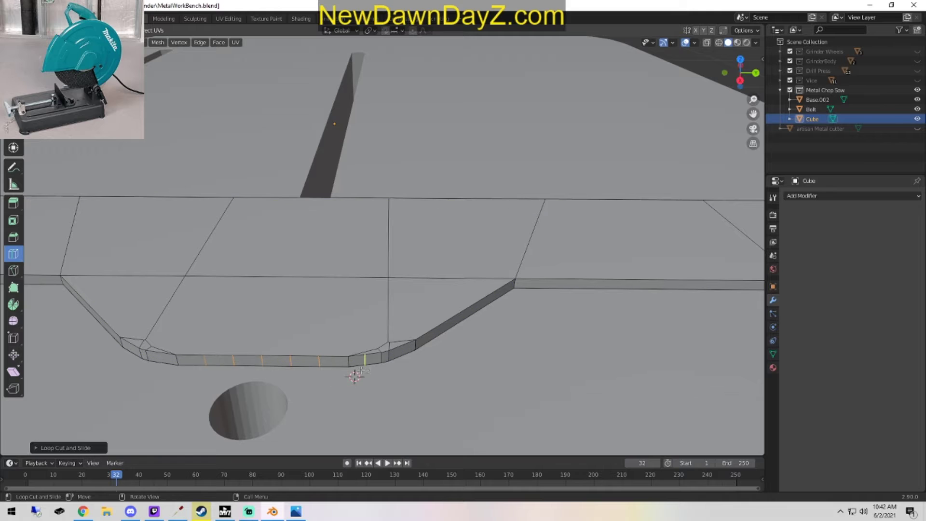
key(ctrl+z)
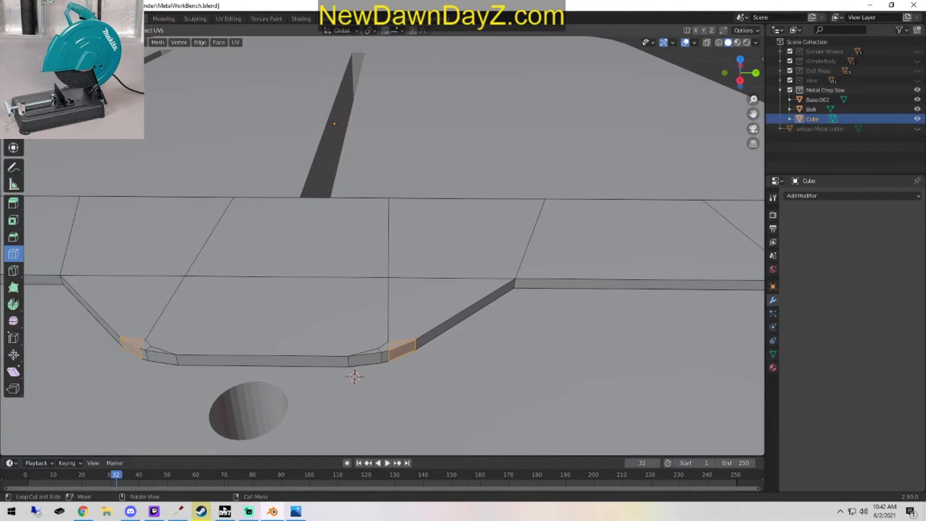
click(262, 371)
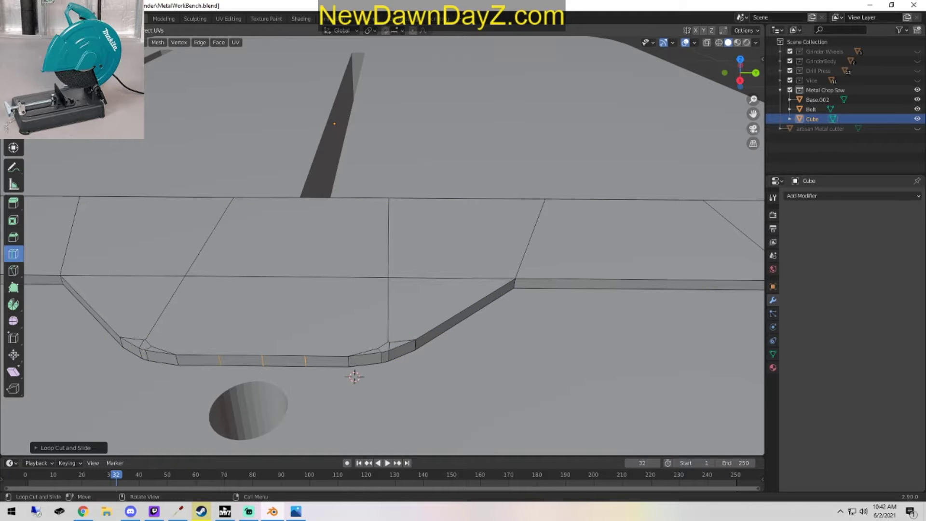
Select the middle vertical edge's vertices on the tab's front side and set a proportional editing radius around them in top view.
key(w)
key(1)
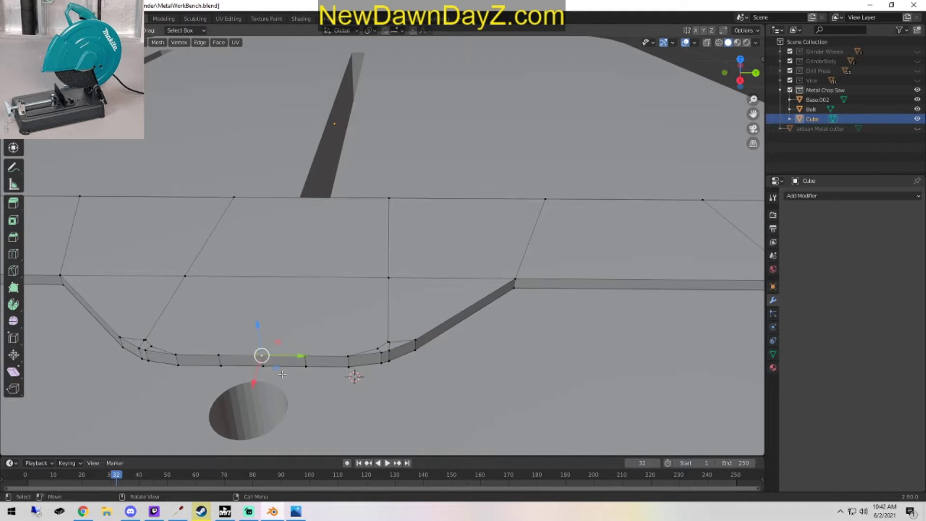
click(269, 369)
drag(255, 389, 265, 403)
key(ctrl+z)
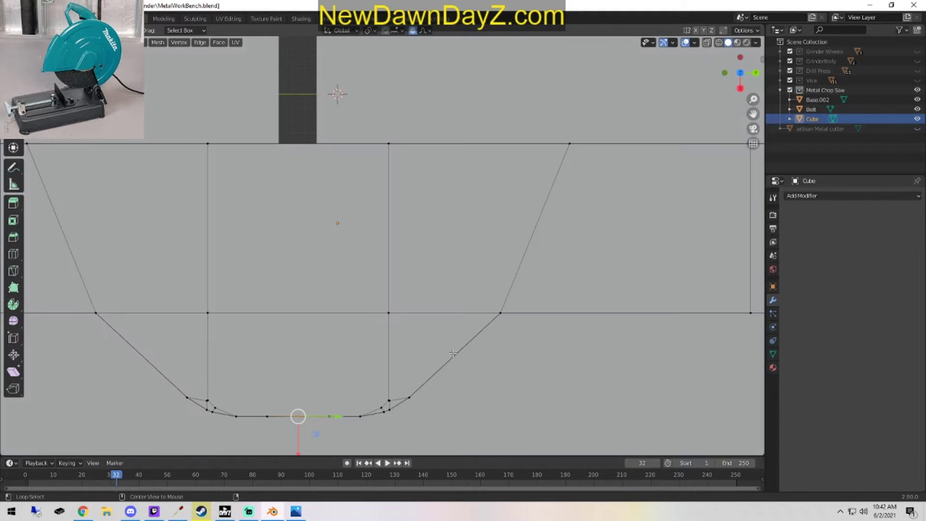
alt+middle_drag(333, 386, 313, 405)
key(g)
scroll(316, 400, up, 15)
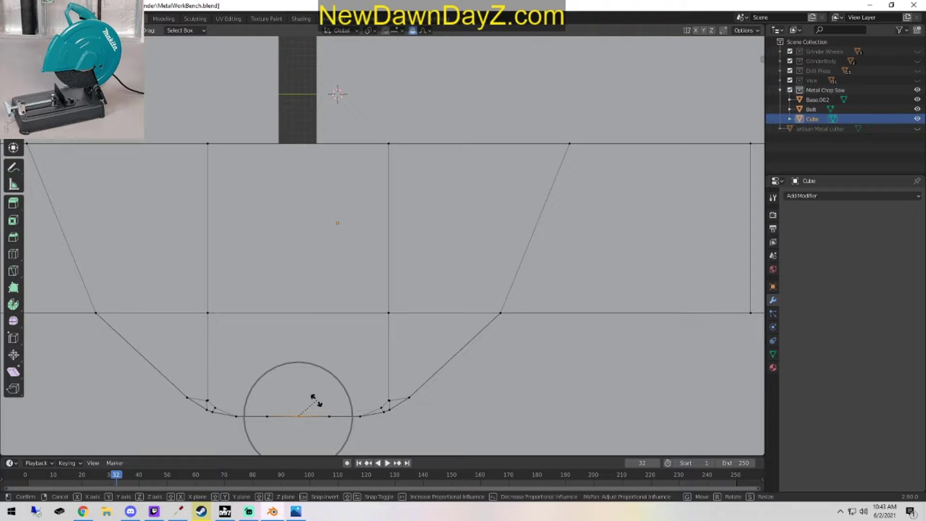
key(Escape)
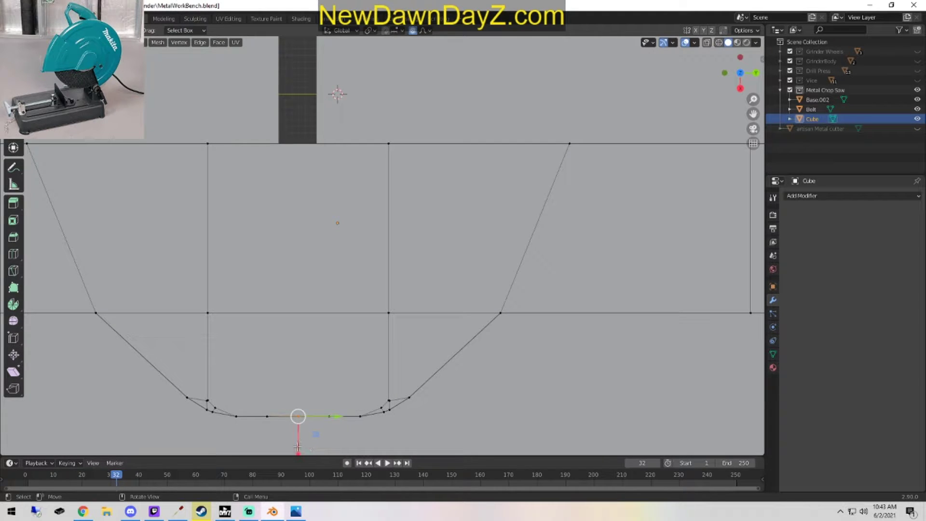
Bulge the tab's front side outward along X by moving its middle vertices with a slightly wider proportional editing radius.
drag(298, 448, 299, 44)
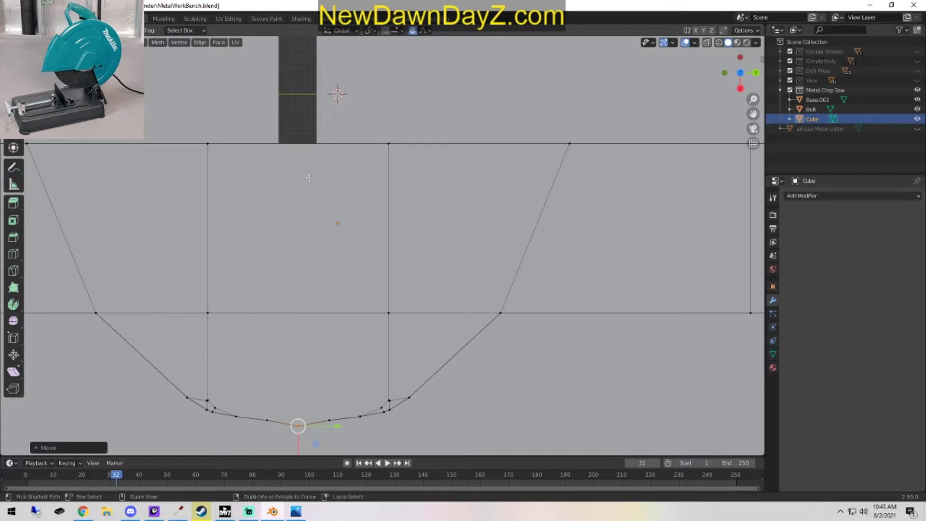
key(ctrl+z)
key(r)
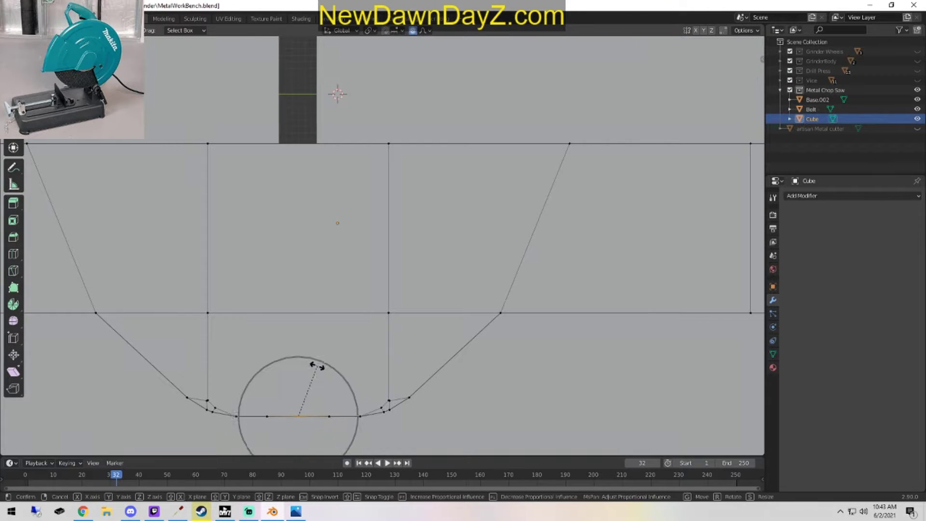
click(314, 364)
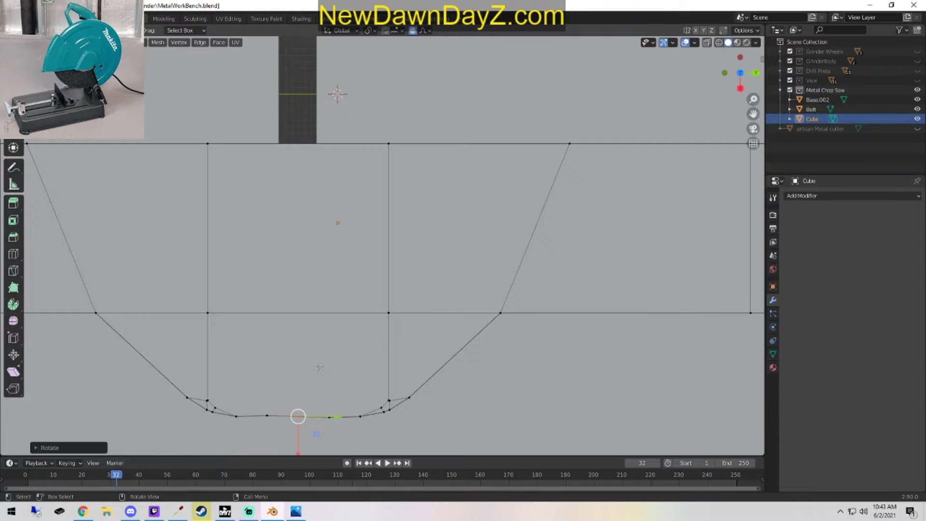
key(ctrl+z)
drag(298, 452, 299, 47)
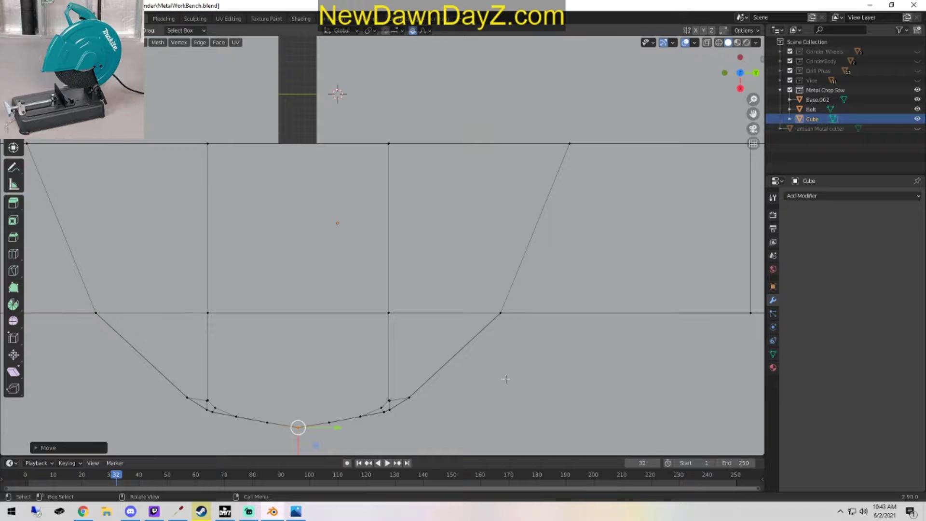
Examine the fence plate's curved tab beside the nearest peg hole in Object and Edit Mode.
key(Tab)
middle_drag(485, 345, 429, 242)
scroll(428, 242, down, 3)
middle_drag(382, 200, 359, 255)
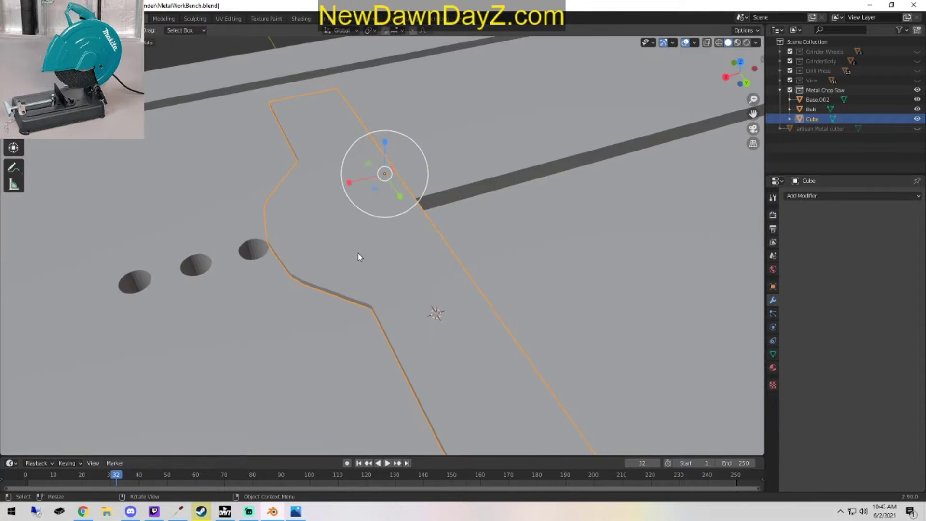
shift+middle_drag(343, 299, 400, 361)
scroll(360, 357, up, 3)
scroll(468, 323, up, 5)
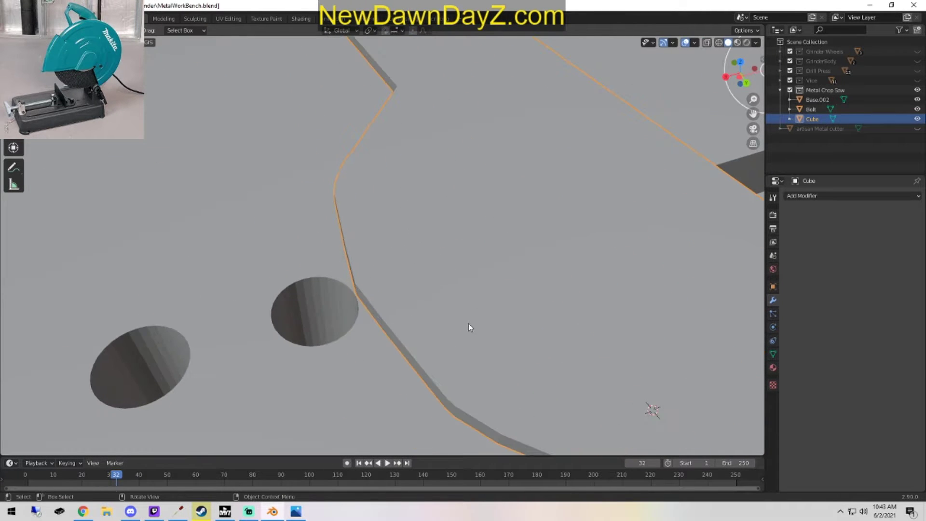
key(Tab)
middle_drag(467, 324, 452, 334)
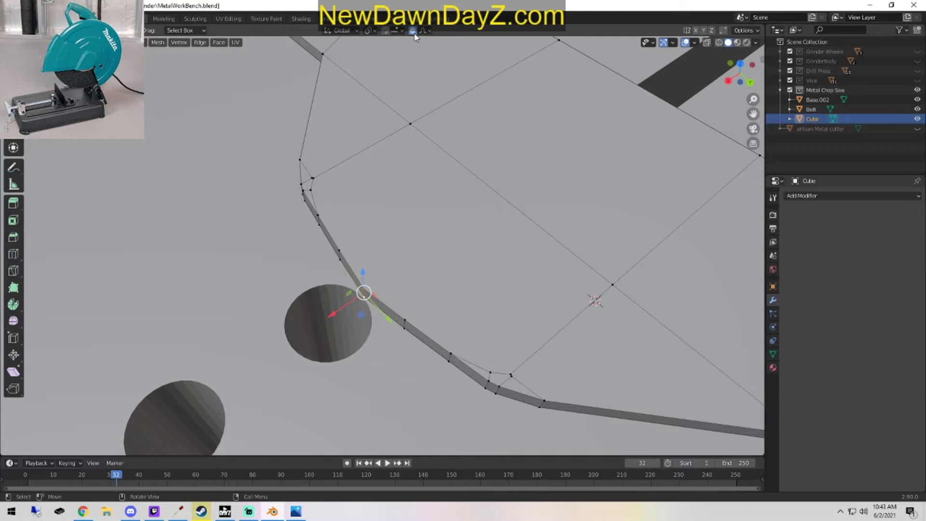
key(Tab)
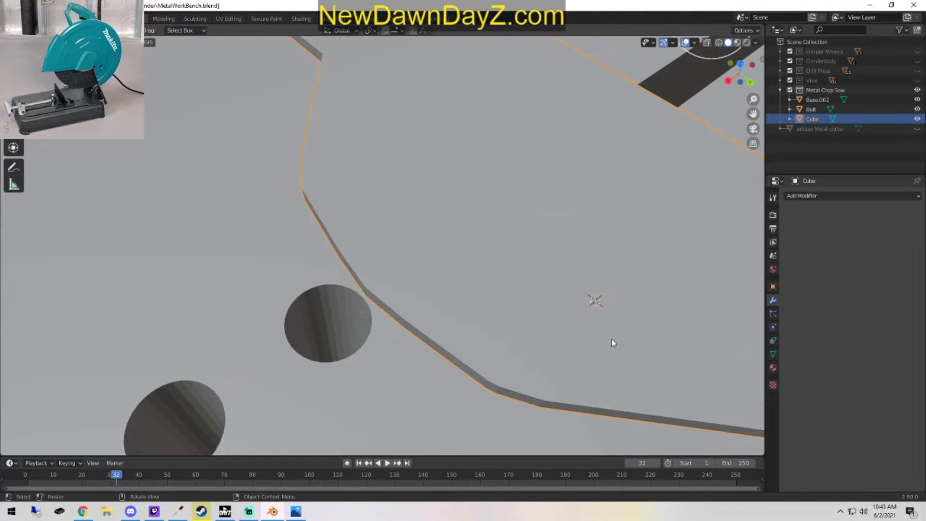
middle_drag(612, 340, 578, 350)
Merge the doubled vertices at the inner point of the tab's +Y corner on the top face.
key(Tab)
scroll(590, 383, up, 5)
shift+middle_drag(590, 383, 399, 287)
click(295, 333)
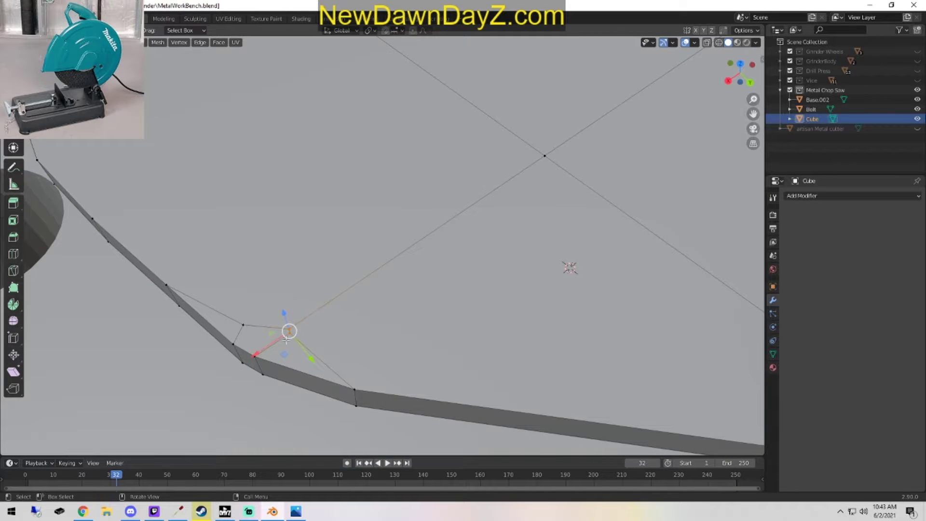
key(m)
click(241, 341)
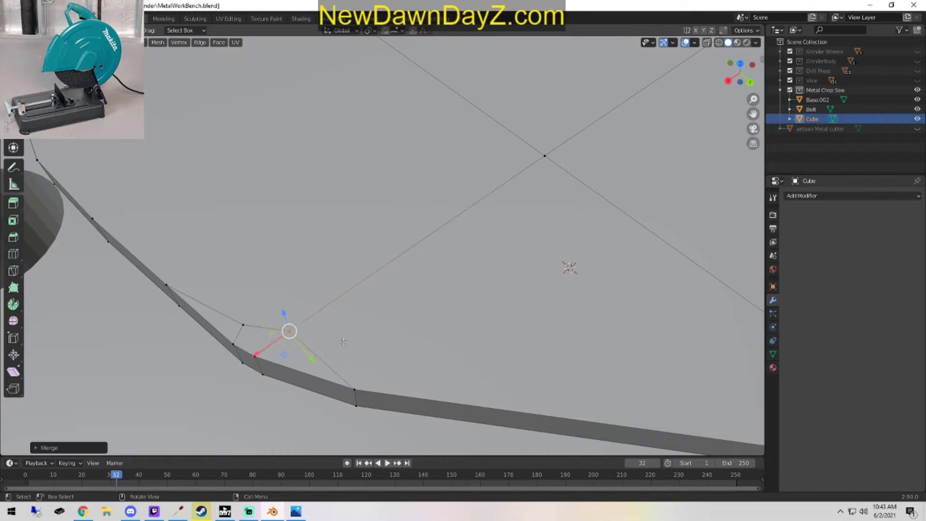
Merge the doubled vertices at the inner point of the tab's -Y corner on the top face.
scroll(257, 199, down, 3)
shift+middle_drag(256, 200, 412, 381)
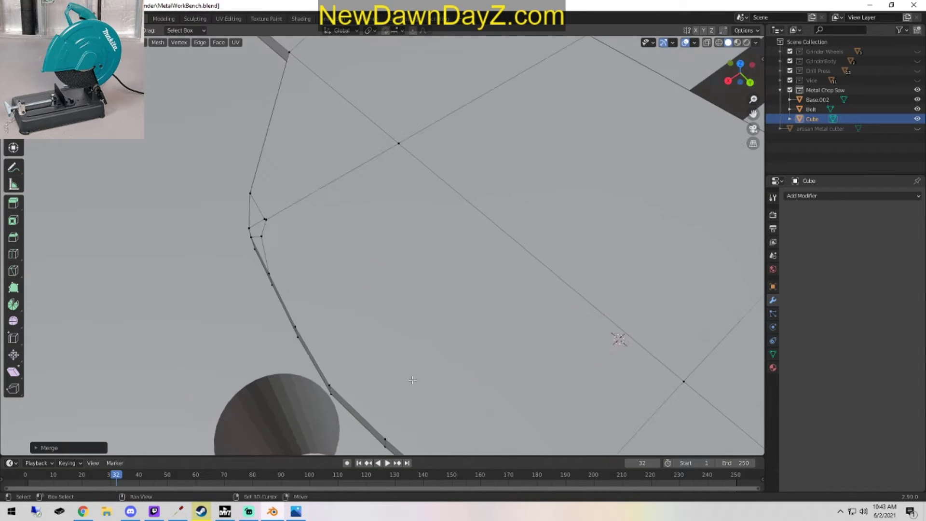
click(265, 220)
key(m)
click(279, 266)
scroll(380, 318, down, 2)
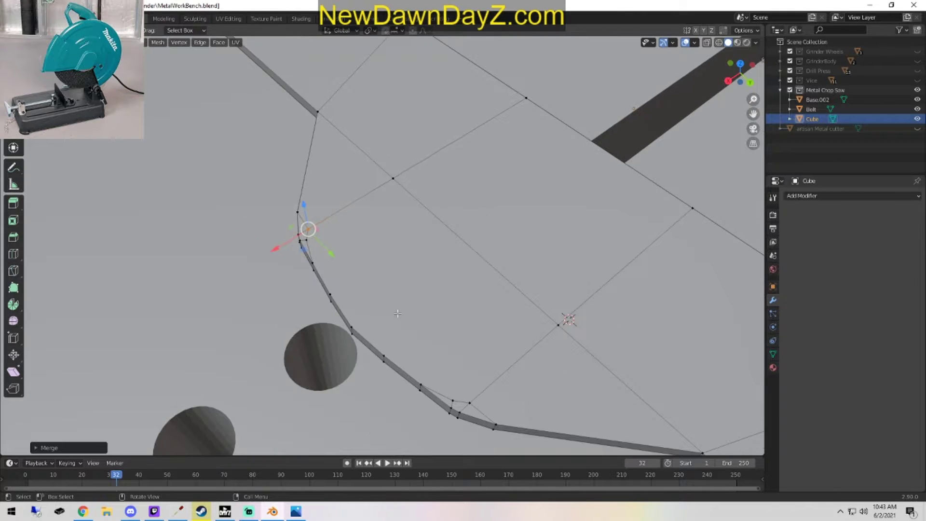
Hide Base.002 to expose the underside of the fence plate at the tab's +Y corner.
scroll(513, 281, down, 5)
middle_drag(513, 281, 390, 296)
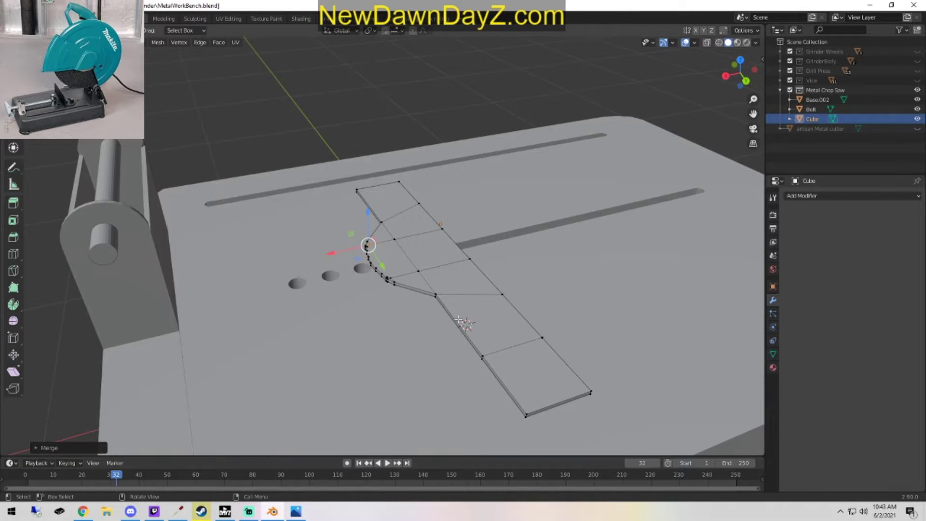
middle_drag(458, 320, 503, 315)
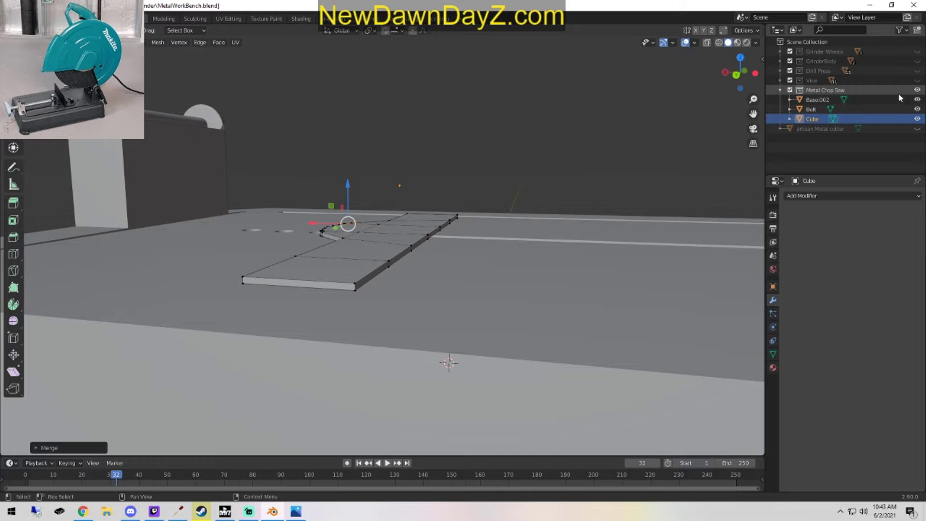
click(918, 119)
click(917, 119)
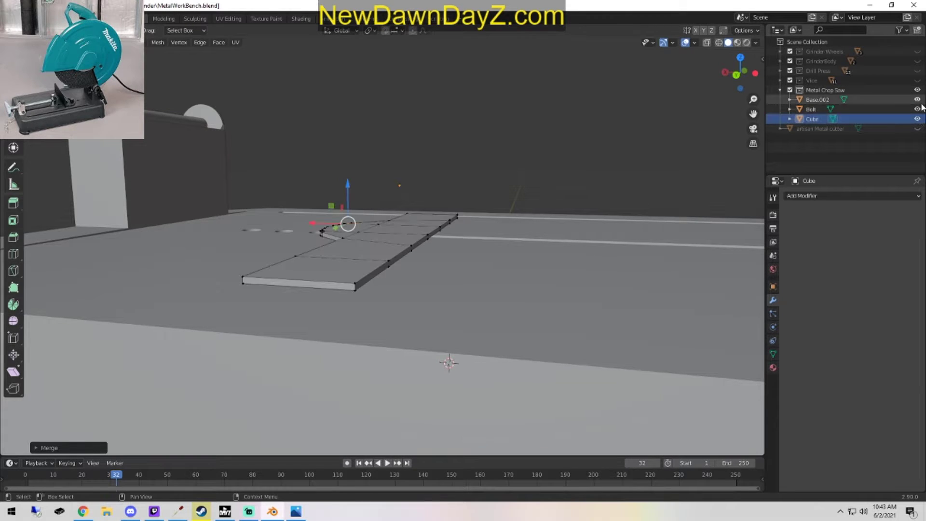
click(918, 99)
middle_drag(483, 290, 414, 238)
scroll(455, 309, up, 5)
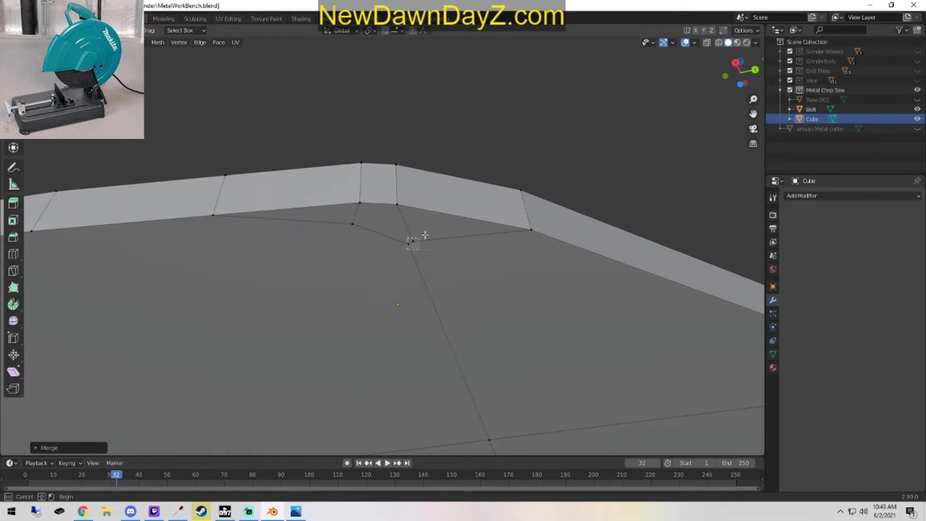
Try to merge the doubled inner vertices at the tab's +Y corner on the underside, undoing each attempt.
click(411, 242)
key(m)
click(346, 278)
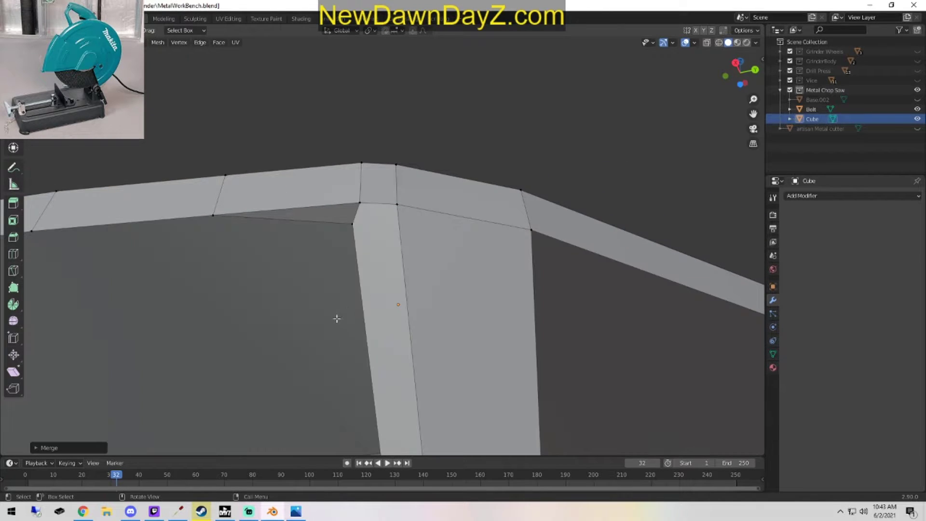
key(ctrl+z)
drag(386, 268, 448, 221)
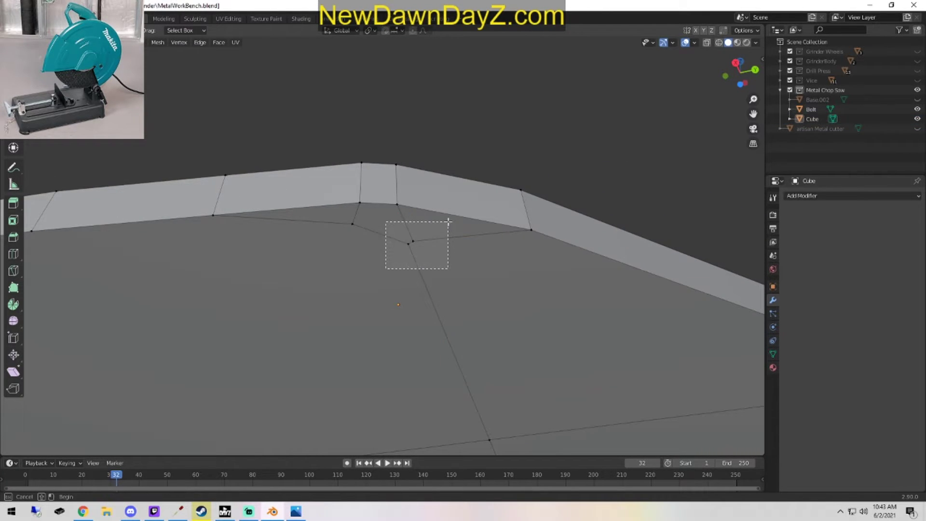
key(m)
click(406, 267)
key(ctrl+z)
drag(378, 287, 420, 248)
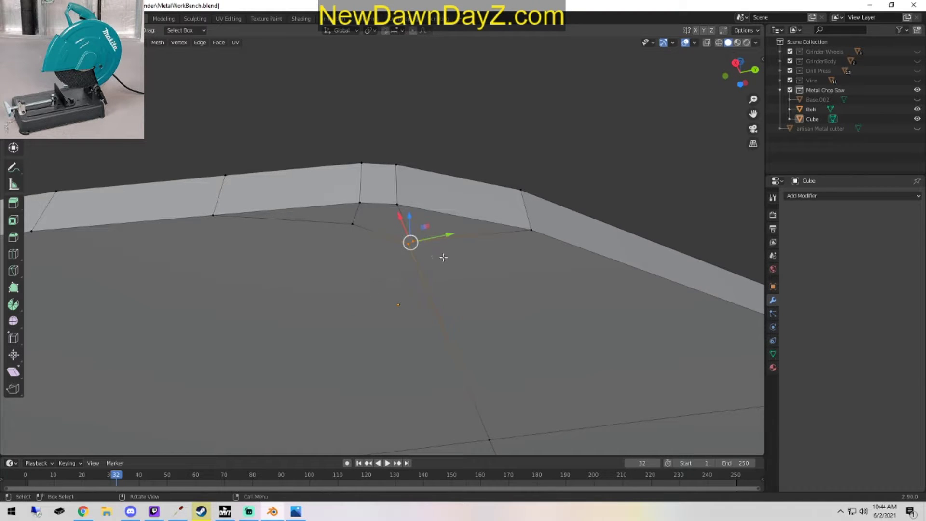
Individually reselect the two close inner vertices at the underside's +Y tab corner and merge them into one.
key(alt+a)
click(408, 244)
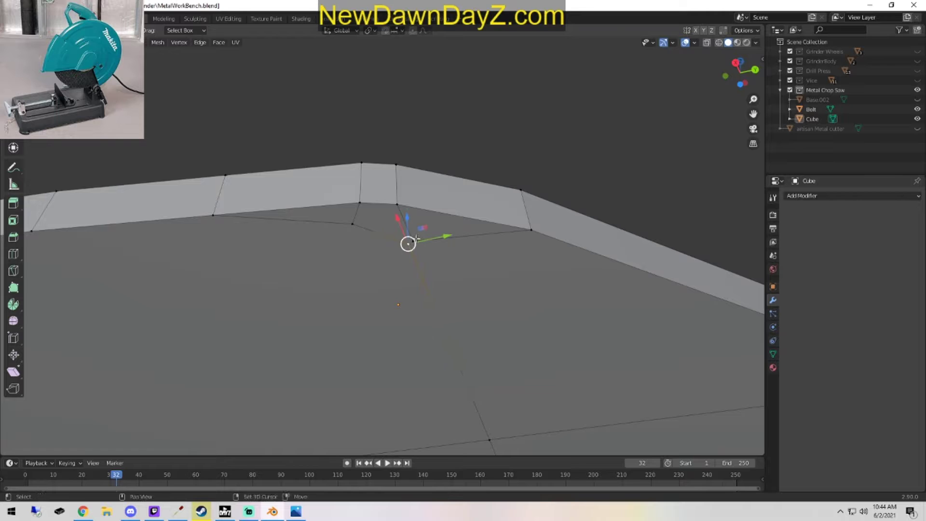
shift+click(409, 244)
key(m)
click(389, 210)
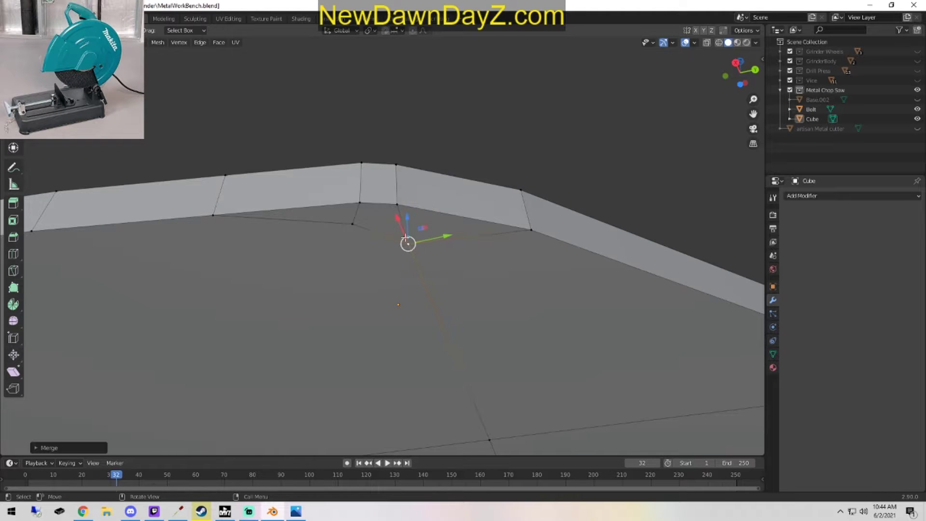
Merge the doubled inner vertices at the tab's -Y corner on the underside.
click(355, 349)
middle_drag(355, 349, 29, 337)
middle_drag(434, 386, 308, 253)
drag(291, 249, 289, 247)
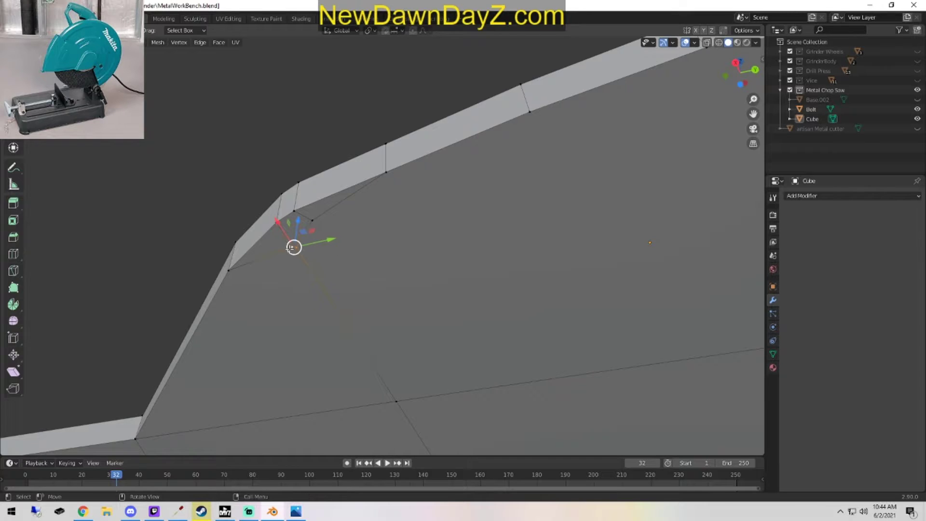
key(m)
click(400, 276)
Merge the front inner bevel vertex at the top face's +Y tab corner into the adjacent outline vertex with At Last.
middle_drag(400, 277, 477, 428)
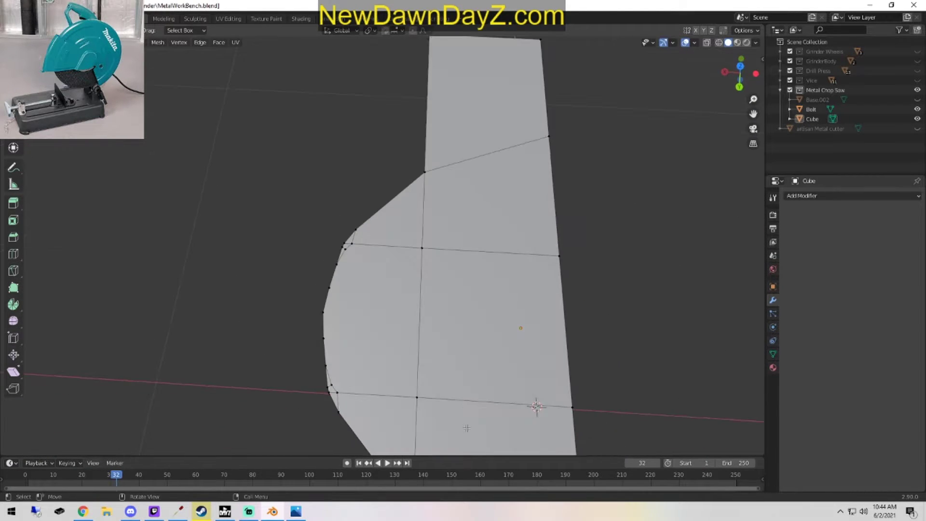
shift+middle_drag(405, 398, 456, 305)
scroll(412, 389, up, 4)
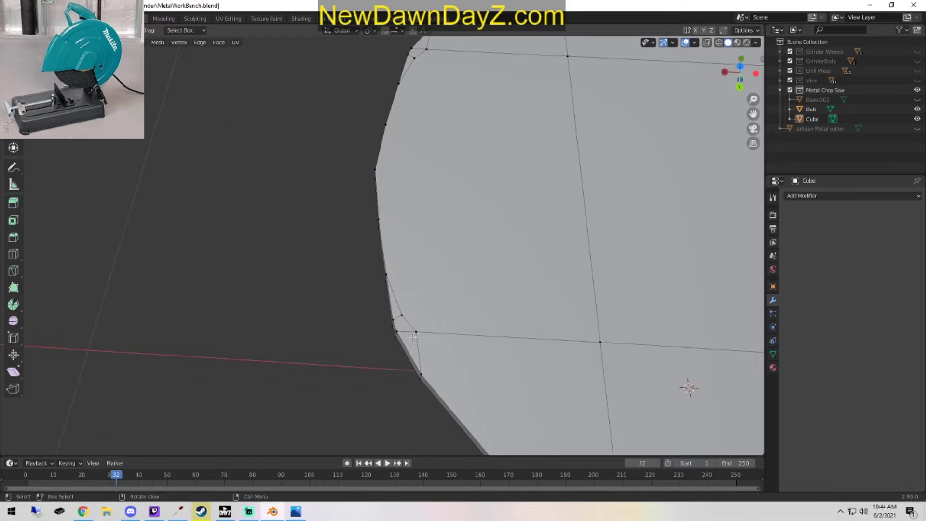
click(402, 316)
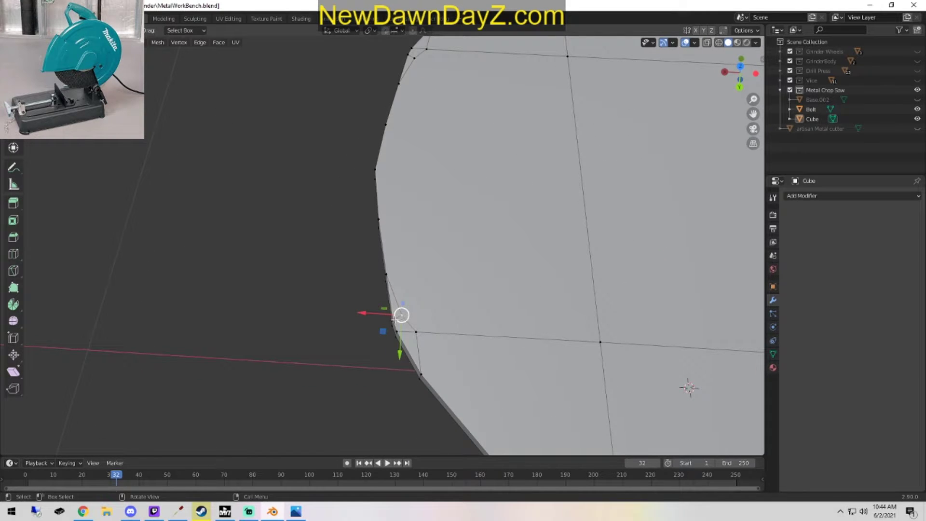
key(m)
click(472, 351)
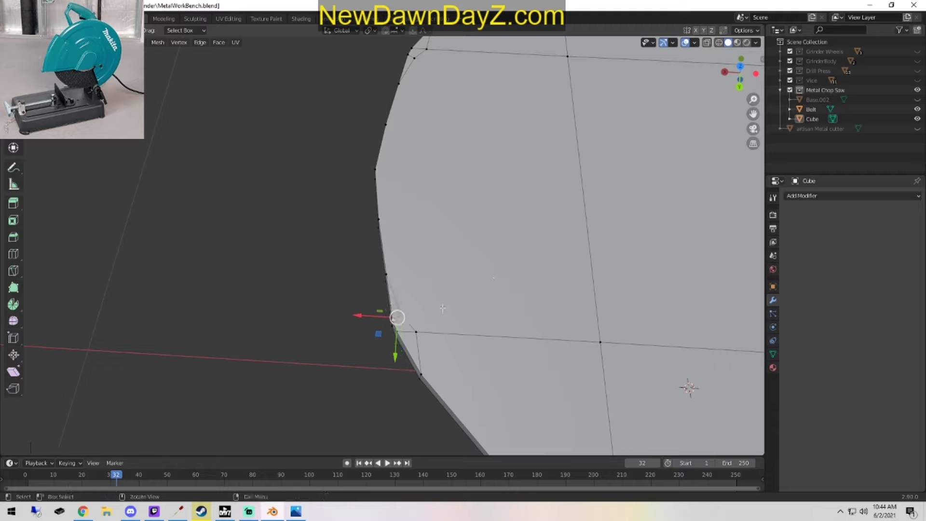
key(m)
click(437, 332)
key(m)
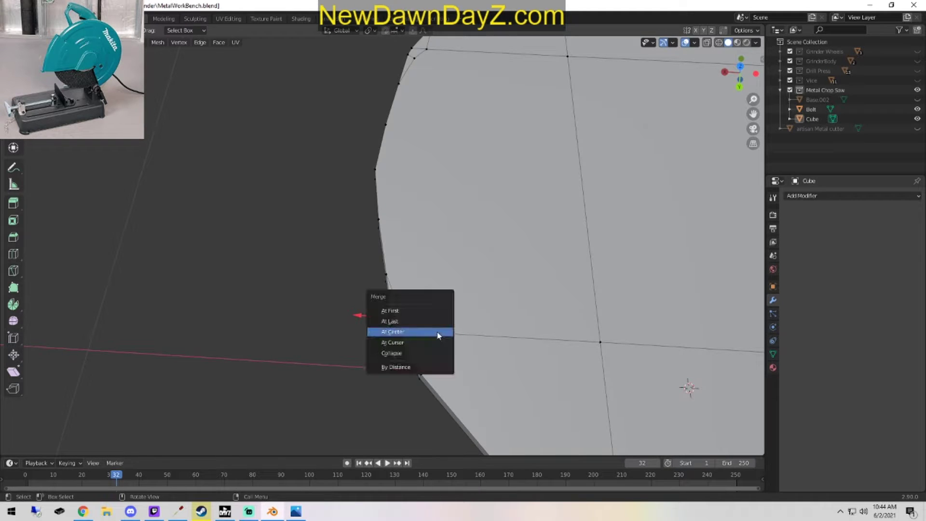
click(433, 323)
Merge the remaining inner vertex of the top face's +Y tab corner into its neighbouring outline vertex.
shift+middle_drag(455, 232, 446, 194)
click(407, 300)
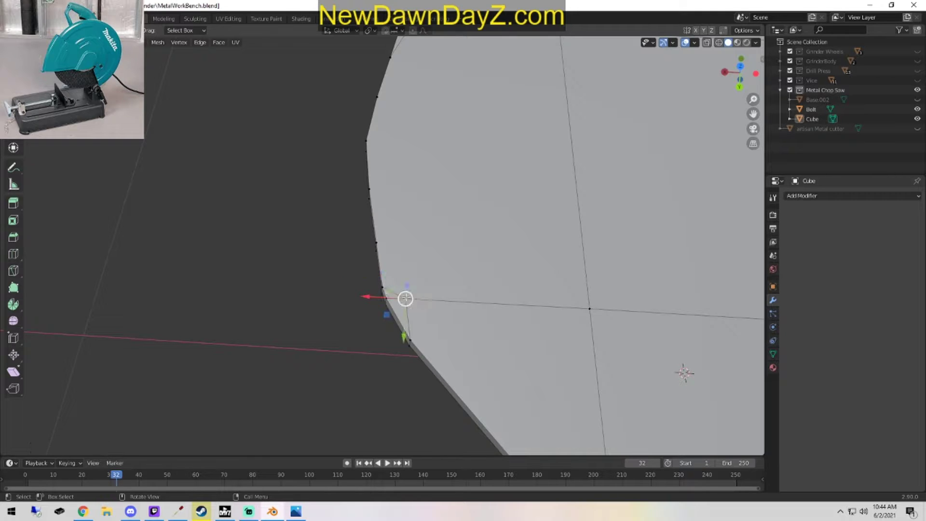
shift+click(383, 290)
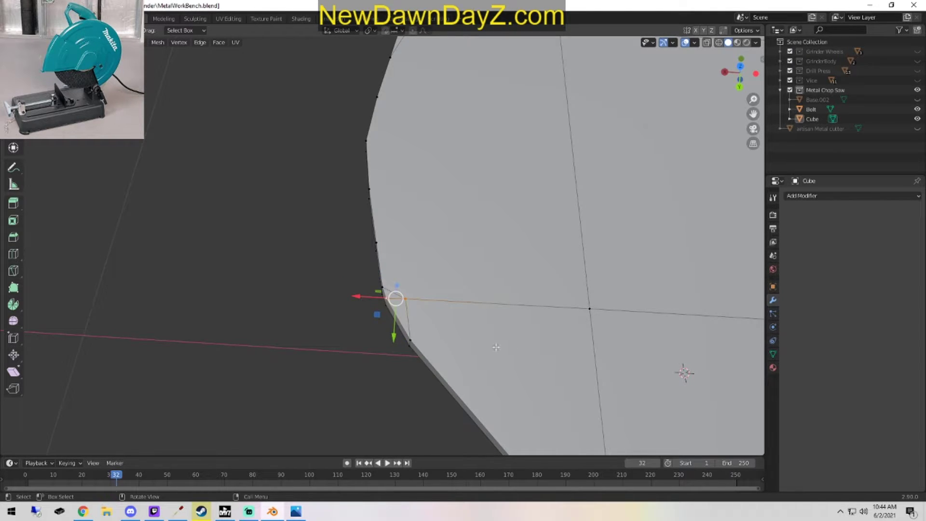
scroll(492, 335, down, 4)
key(Tab)
scroll(525, 312, down, 2)
key(Tab)
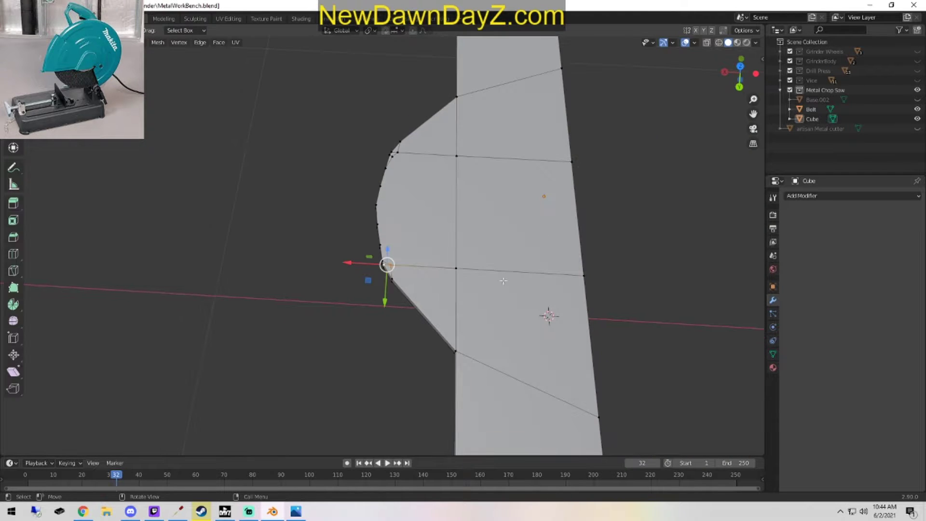
Merge the first inner bevel vertex at the top face's -Y tab corner into the adjacent outline vertex.
shift+middle_drag(433, 182, 432, 307)
scroll(433, 307, up, 6)
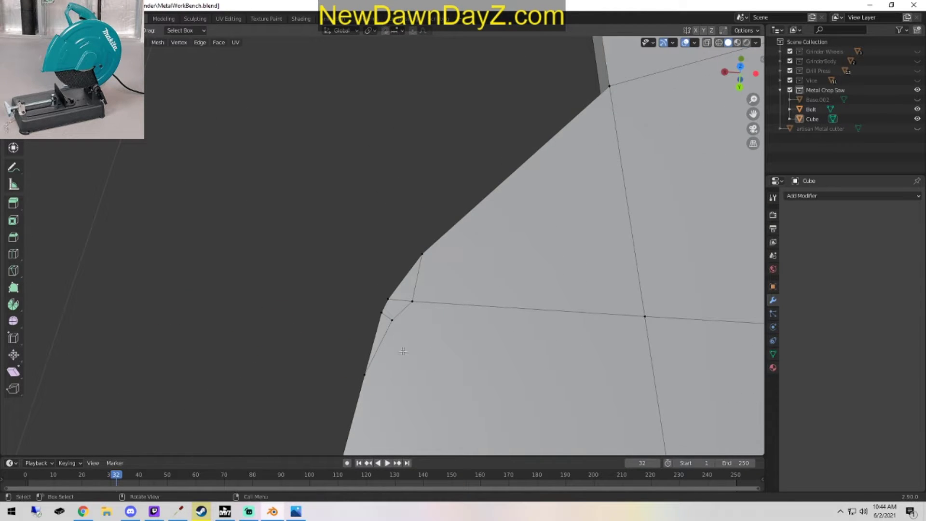
click(396, 318)
key(m)
click(393, 326)
click(504, 358)
Merge the remaining inner vertex of the top face's -Y tab corner into its neighbouring outline vertex with At Last.
scroll(505, 371, down, 1)
click(407, 294)
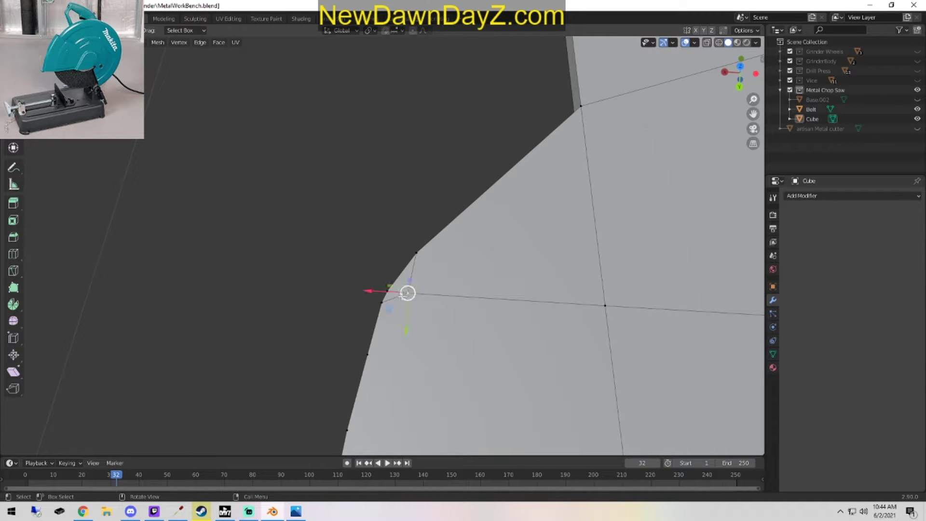
shift+click(387, 292)
key(m)
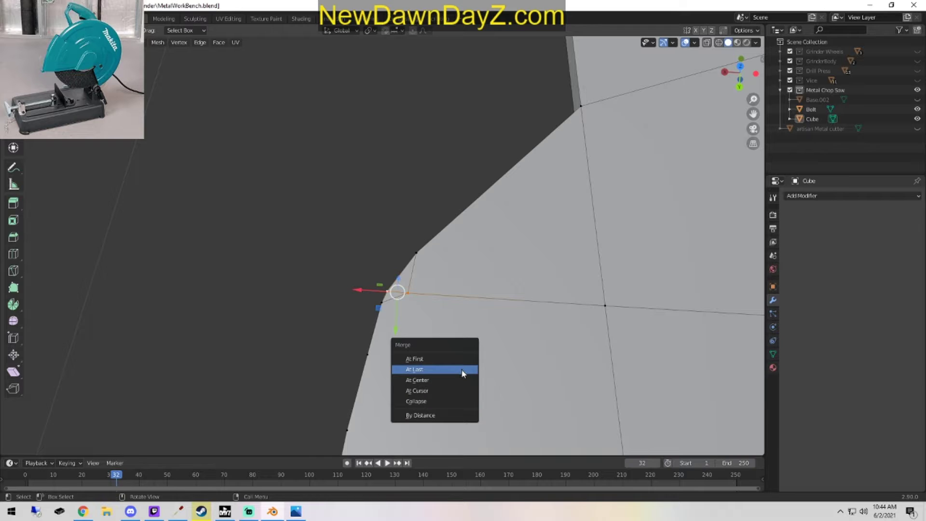
click(462, 370)
click(488, 364)
Merge the leftover inner vertex at the top face's +Y tab corner into the outline vertex beside it with At Last.
scroll(488, 363, down, 3)
shift+middle_drag(485, 356, 450, 131)
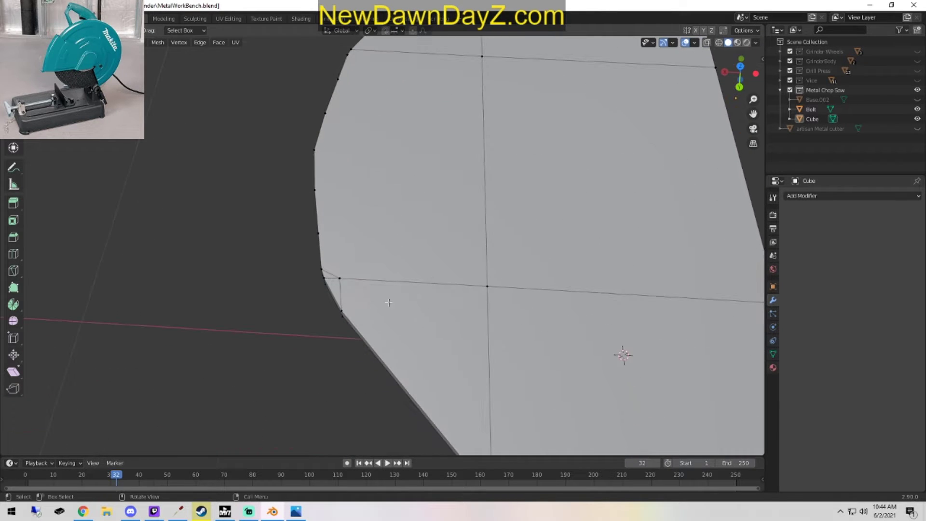
click(338, 277)
middle_drag(337, 276, 384, 264)
shift+click(374, 275)
key(m)
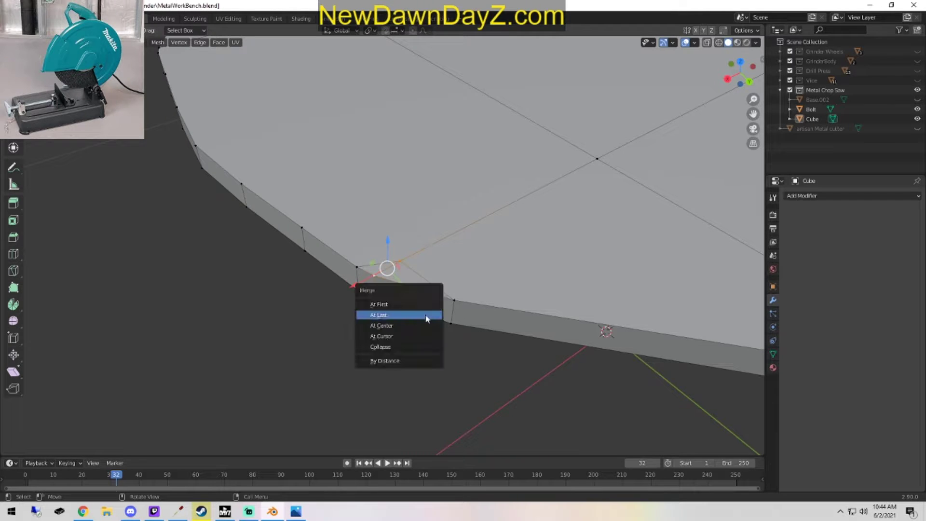
click(427, 317)
Merge the inner vertex nearest the tab's middle at the underside's +Y corner into the adjacent outline vertex with At Last.
middle_drag(451, 367, 456, 257)
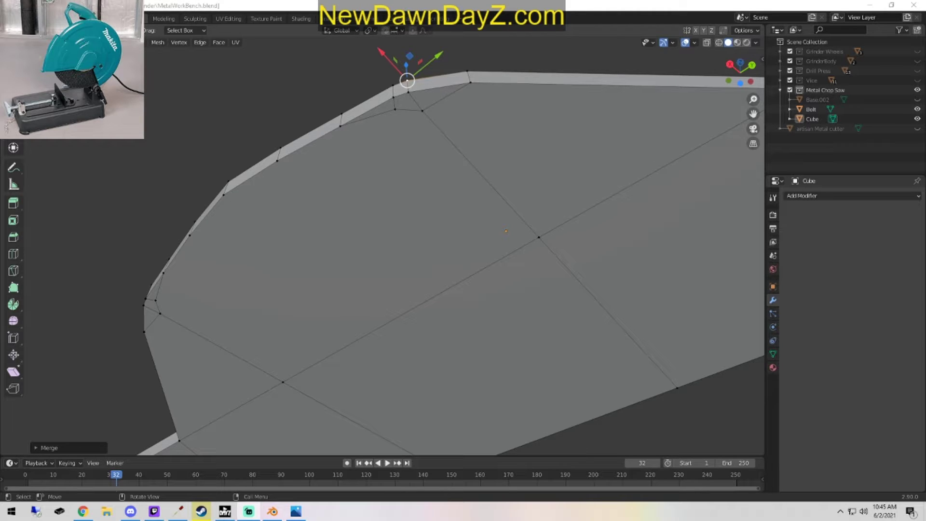
scroll(356, 135, up, 2)
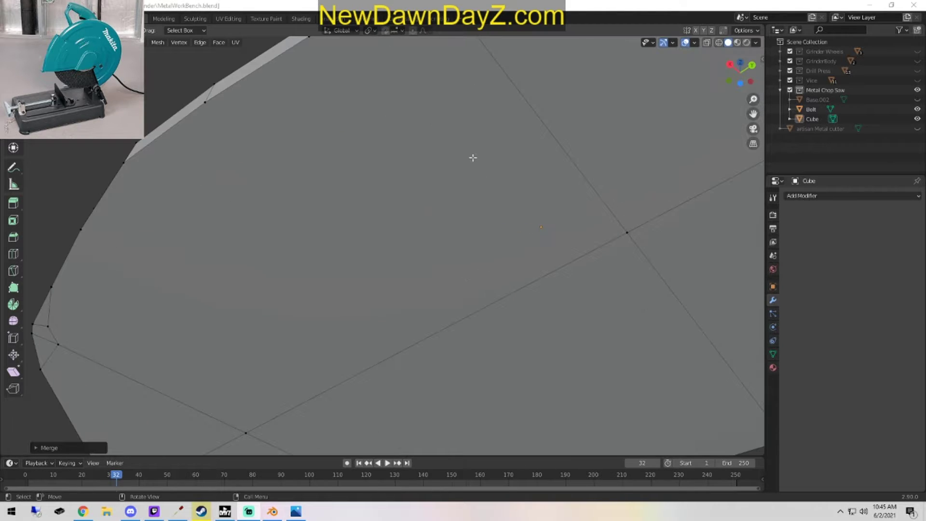
middle_drag(478, 129, 529, 185)
scroll(529, 185, down, 3)
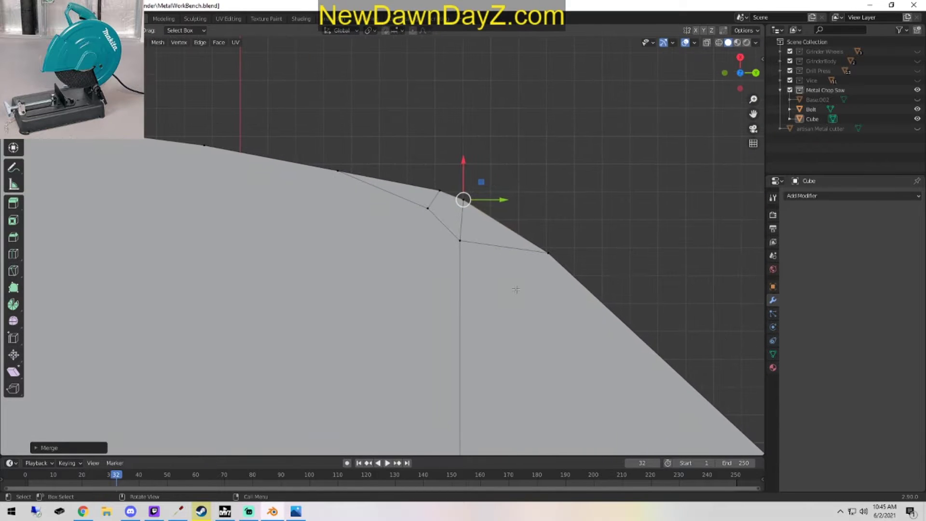
middle_drag(515, 287, 376, 208)
click(385, 202)
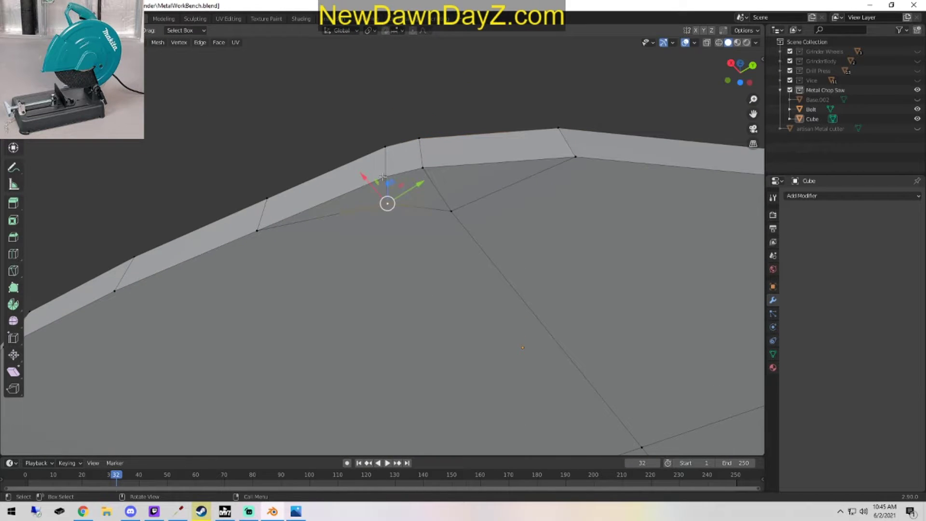
shift+click(385, 179)
key(m)
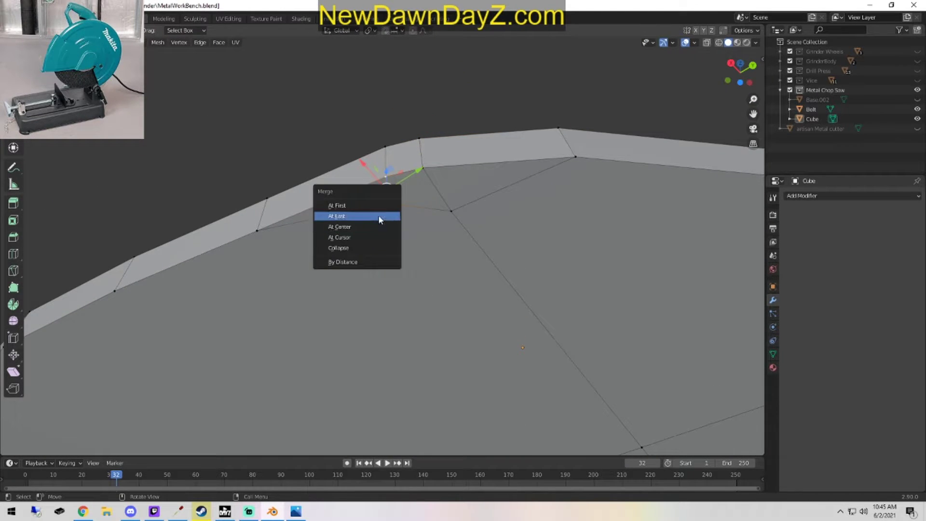
click(379, 217)
Merge the remaining inner vertex of the underside's +Y tab corner into its neighbouring outline vertex with At Last.
click(454, 211)
shift+click(426, 170)
key(m)
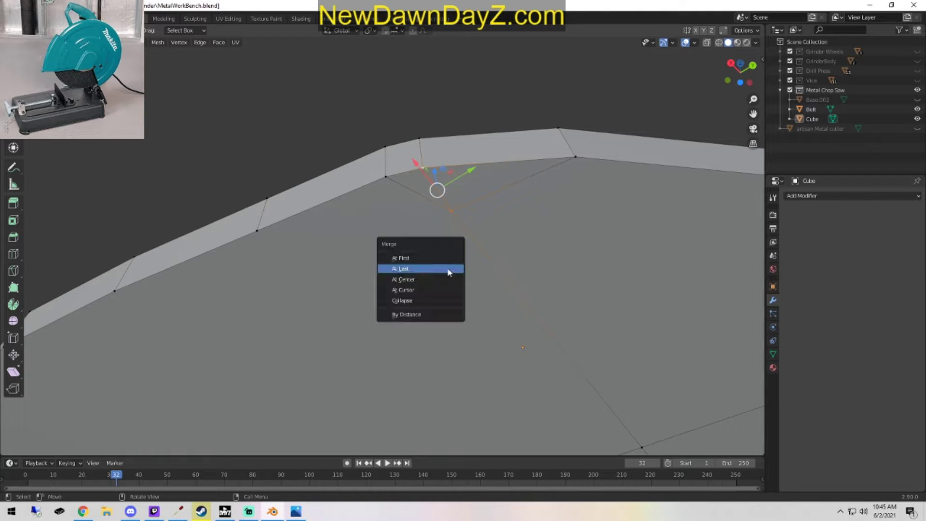
click(449, 269)
Merge the two inner vertices at the underside's -Y tab corner into their adjacent outline vertices.
middle_drag(302, 358, 695, 104)
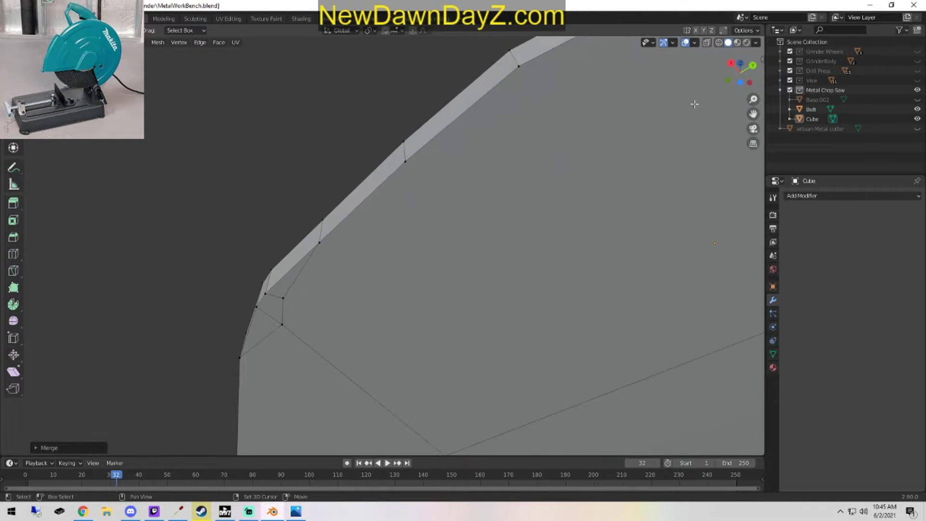
click(265, 292)
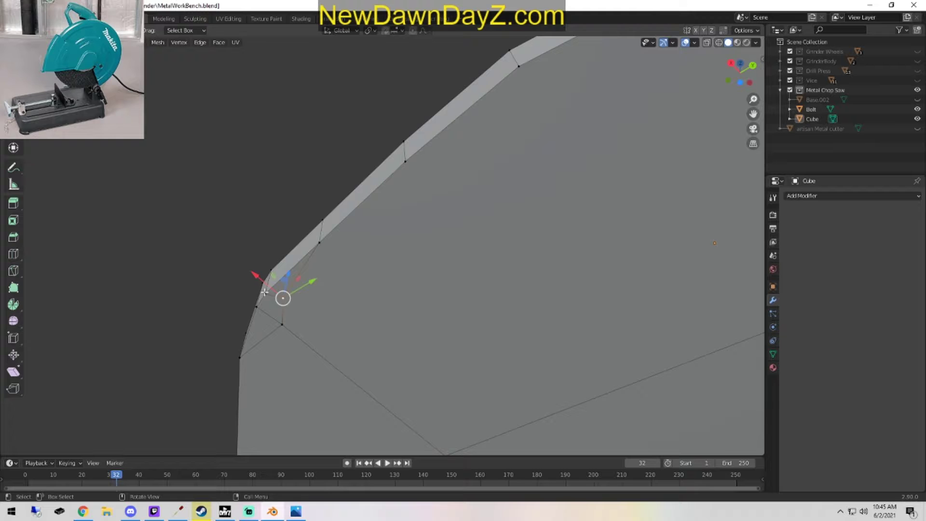
key(m)
click(314, 314)
click(274, 323)
shift+click(265, 293)
key(m)
click(291, 329)
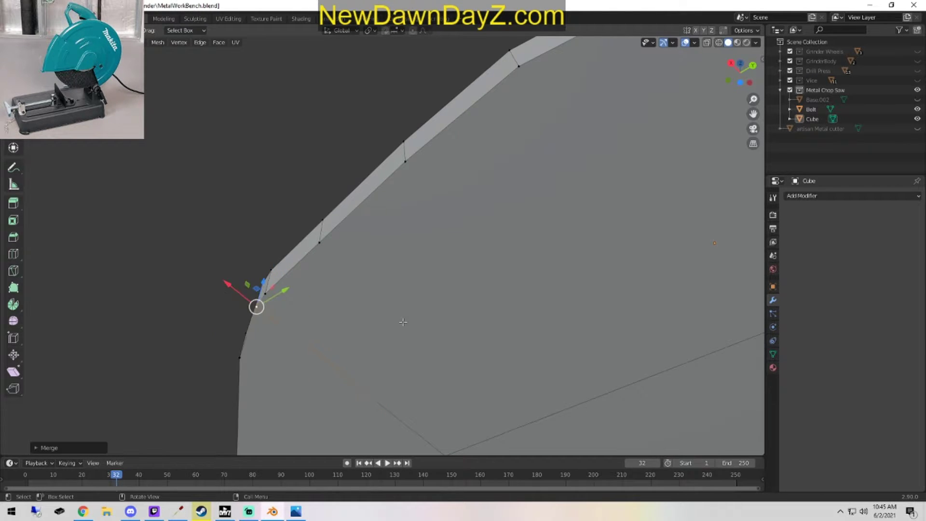
Examine the plate's rounded tab from above, below and the side for clean corners and edges.
scroll(574, 318, down, 7)
key(Tab)
middle_drag(593, 312, 580, 359)
key(Tab)
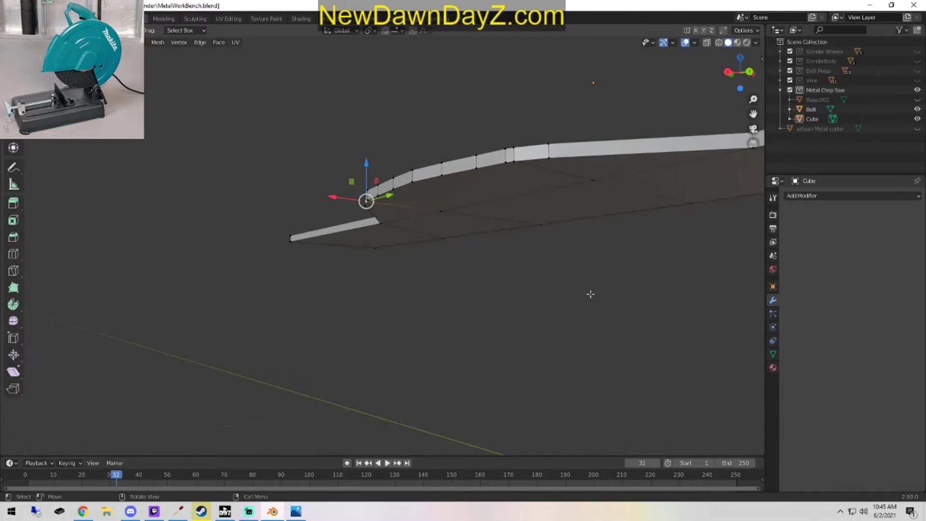
scroll(608, 218, up, 5)
scroll(627, 282, up, 3)
scroll(558, 277, down, 6)
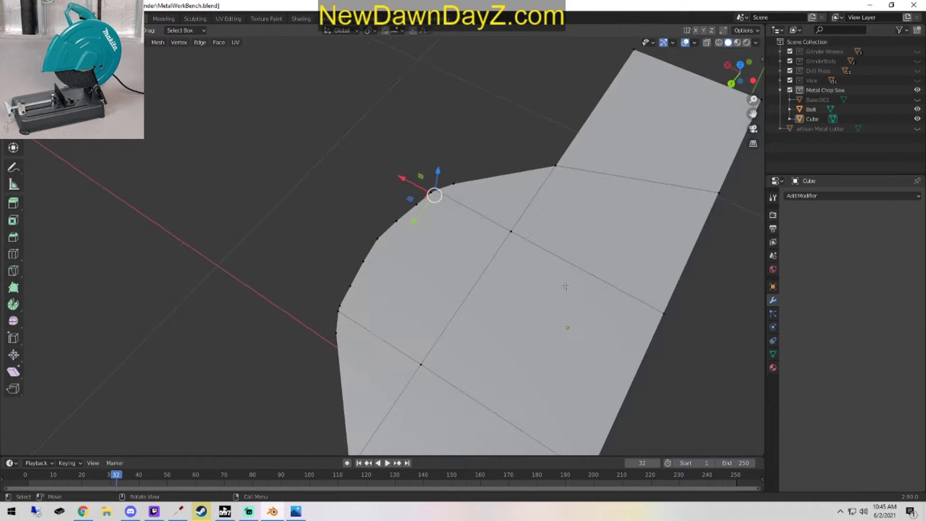
middle_drag(554, 279, 429, 314)
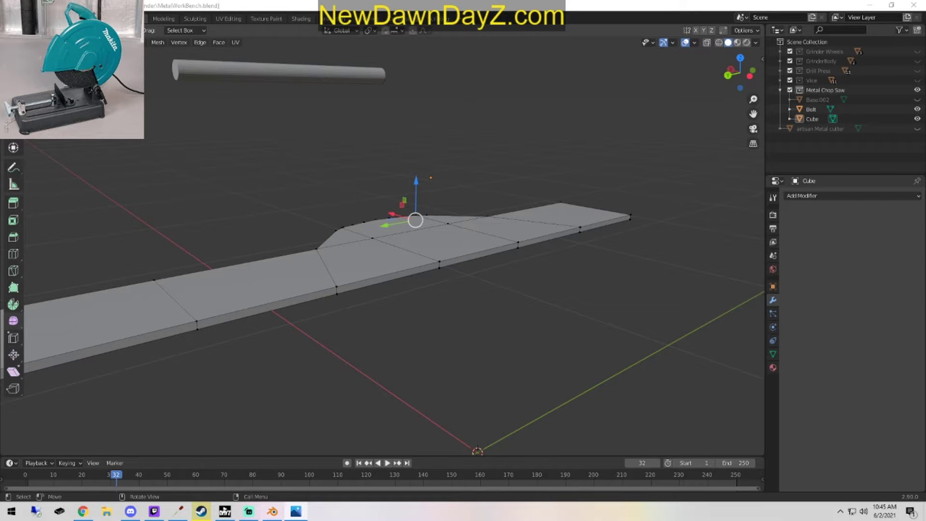
middle_drag(603, 314, 634, 339)
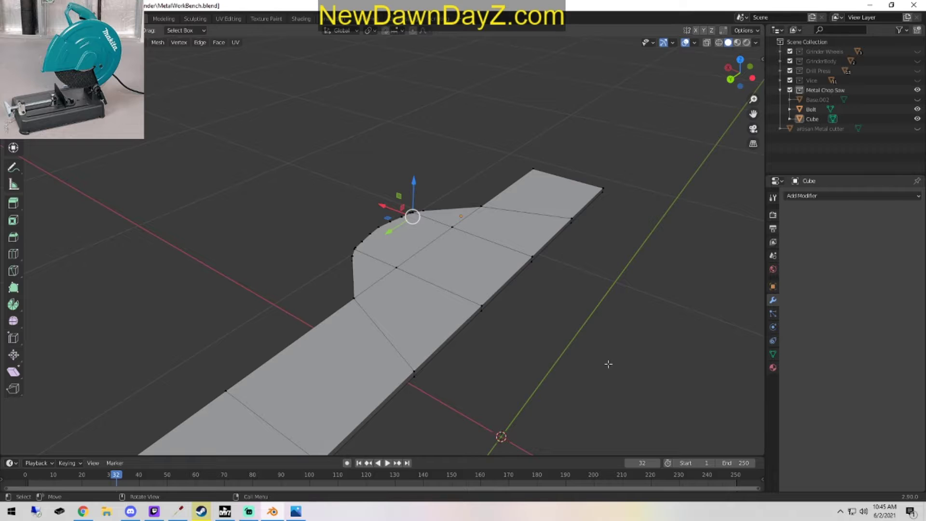
mouse_move(412, 230)
middle_down()
mouse_move(429, 278)
mouse_move(430, 233)
middle_up()
scroll(429, 256, up, 3)
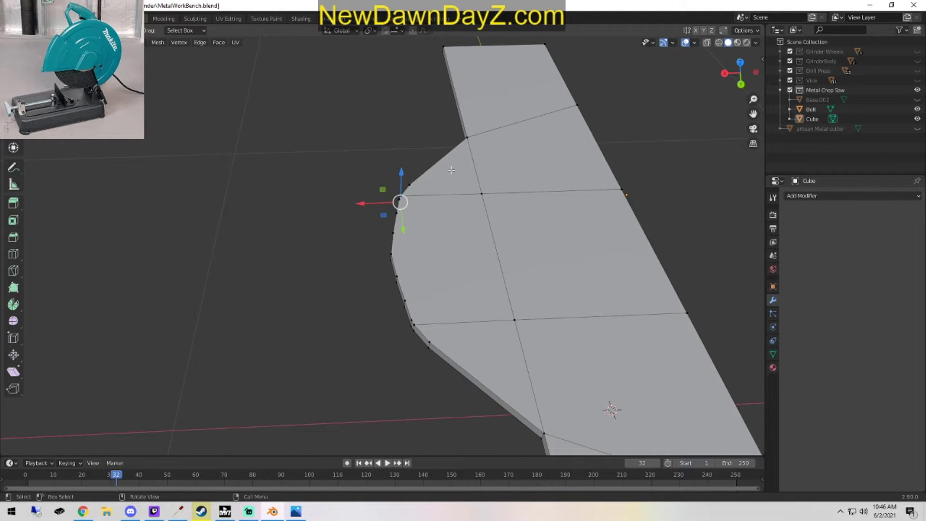
shift+middle_drag(546, 267, 462, 343)
mouse_move(462, 343)
middle_down()
mouse_move(454, 298)
mouse_move(454, 345)
middle_up()
Add three loop cuts across each of the tab's two sloped side sections.
click(15, 254)
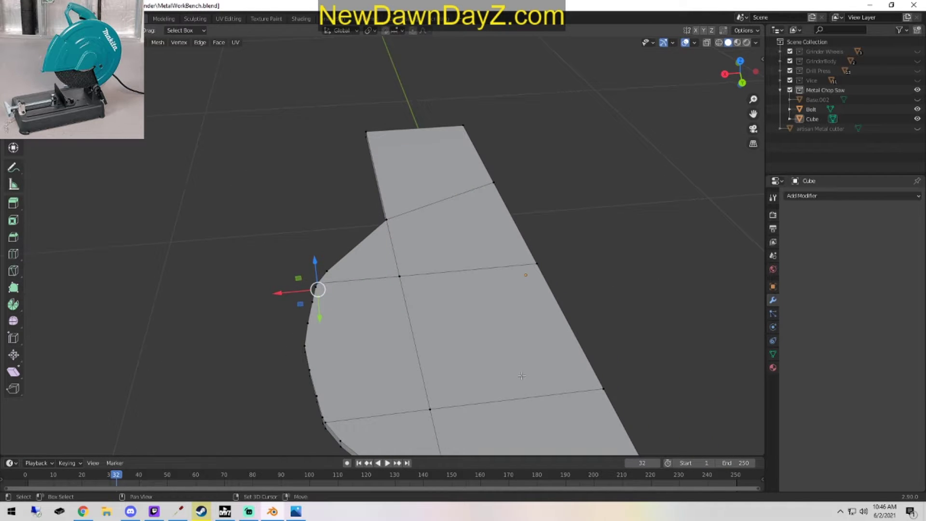
shift+middle_drag(107, 316, 124, 232)
click(12, 254)
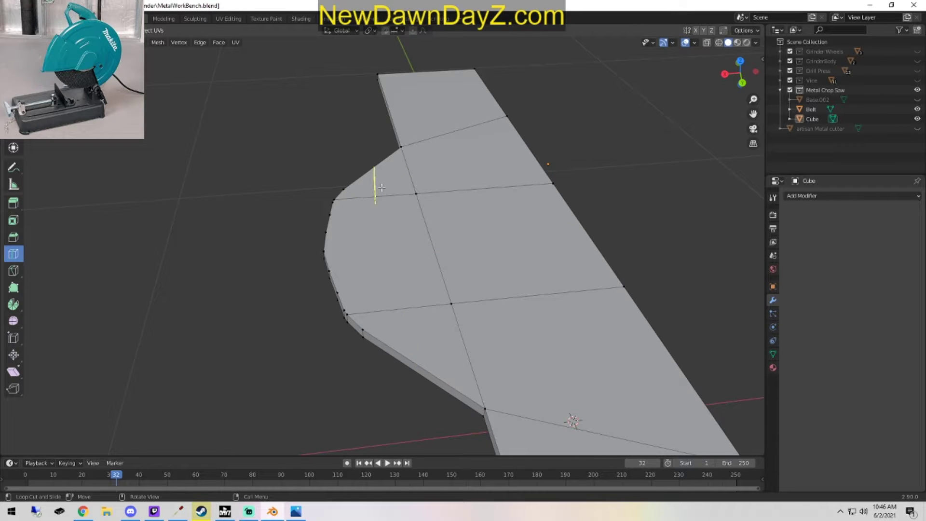
middle_drag(403, 331, 384, 327)
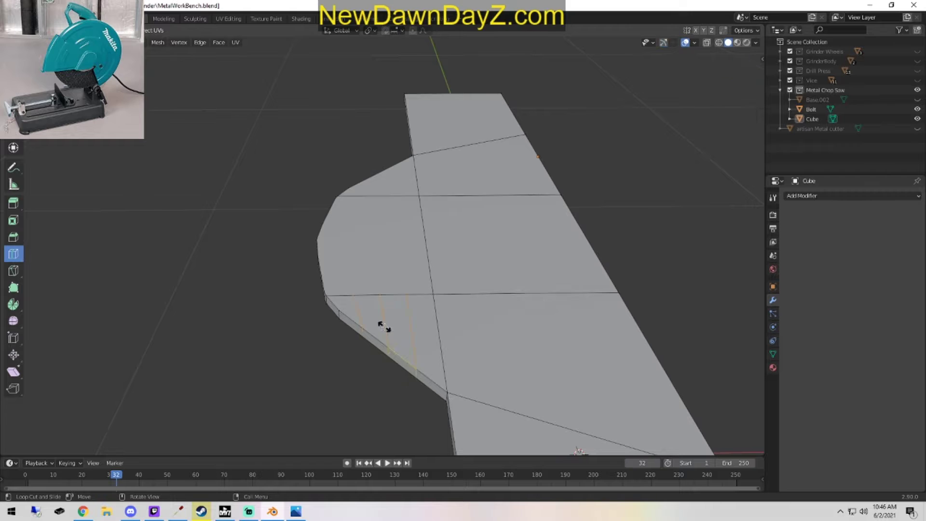
click(385, 327)
click(382, 189)
middle_drag(490, 270, 531, 290)
middle_drag(335, 259, 351, 277)
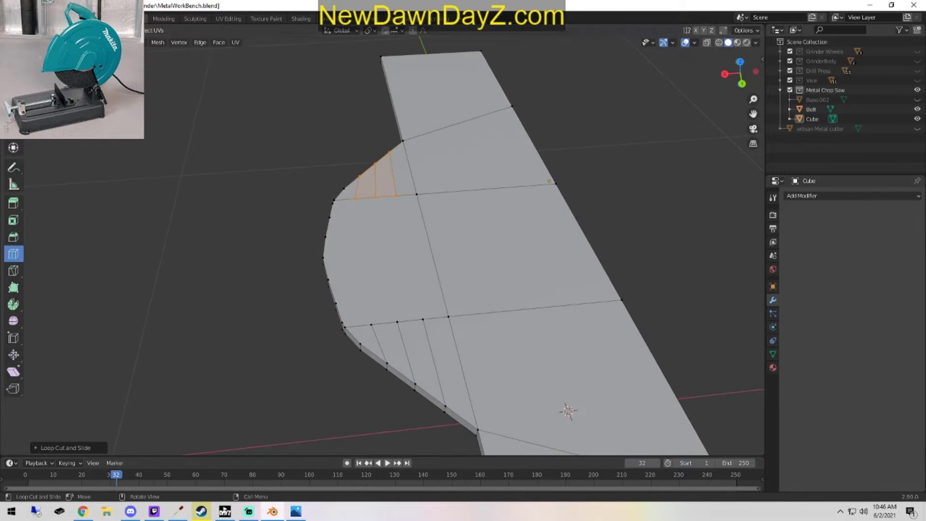
Connect the outermost pair of loop-cut vertices across the tab's top face with an edge.
key(shift+space)
key(g)
click(360, 200)
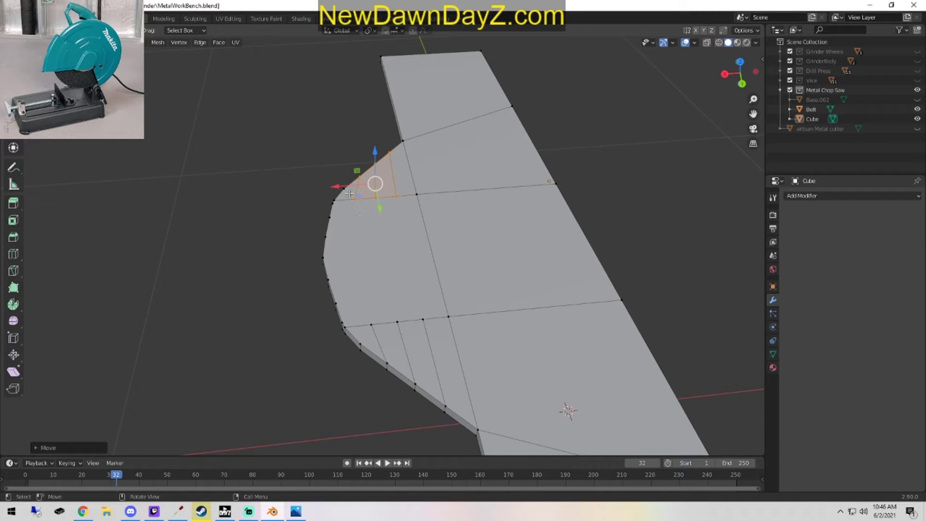
click(349, 194)
click(353, 200)
shift+click(372, 325)
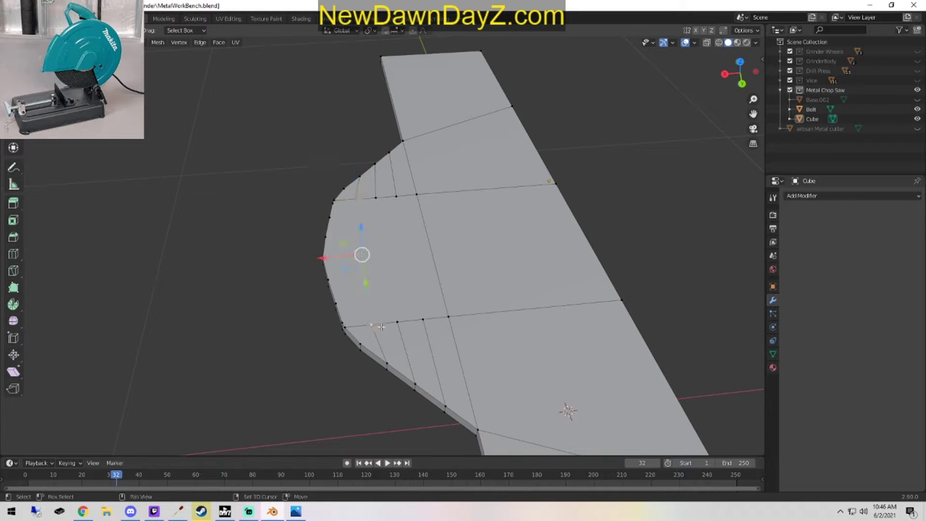
Connect the middle and innermost pairs of loop-cut vertices across the tab's top face with edges.
click(377, 197)
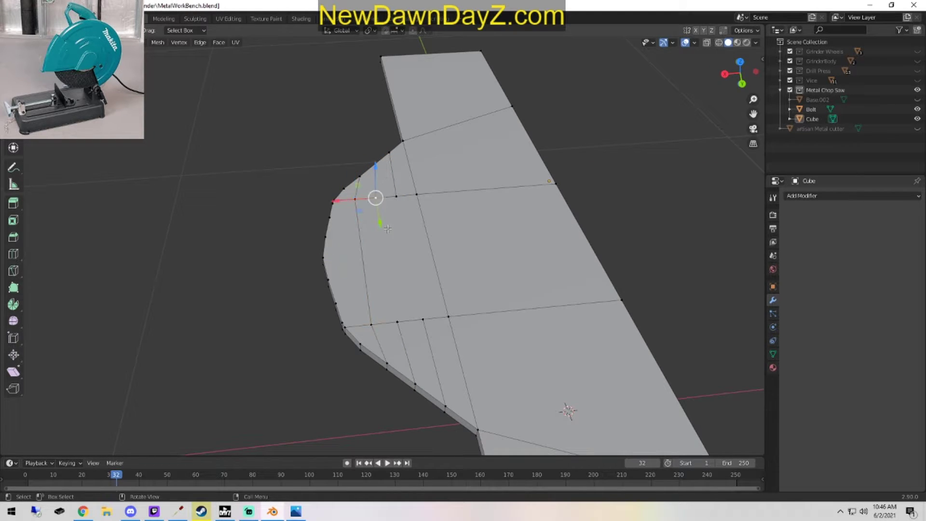
shift+click(398, 323)
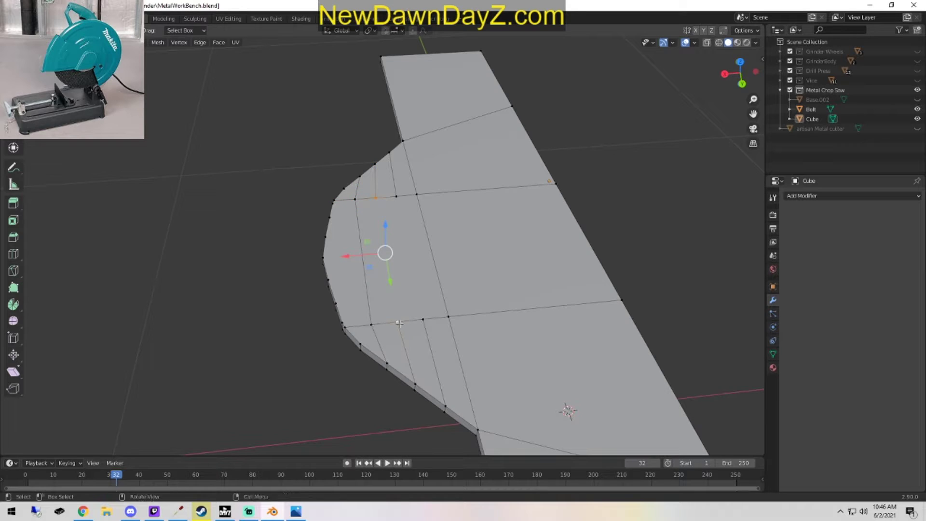
click(396, 197)
shift+click(422, 321)
Connect the three matching pairs of loop-cut vertices across the tab's underside with edges.
middle_drag(422, 321, 429, 248)
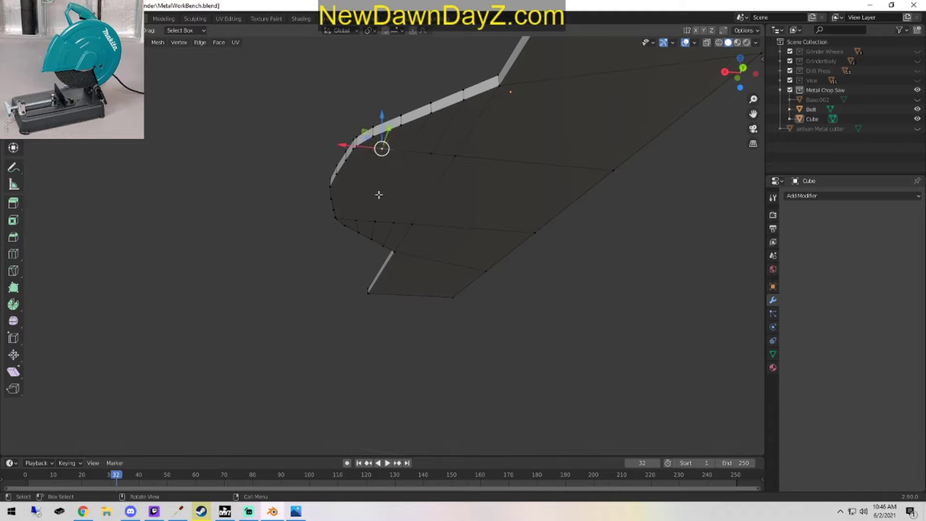
alt+click(362, 217)
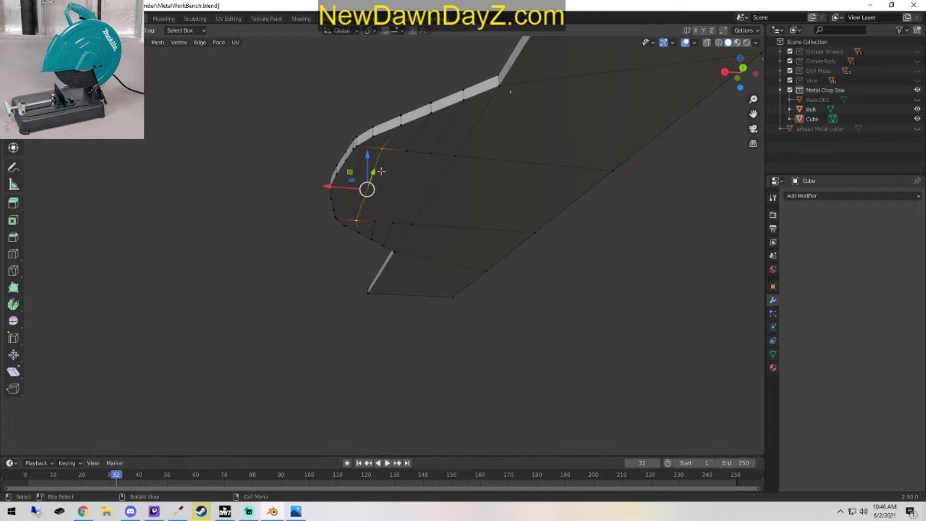
click(406, 154)
shift+click(381, 222)
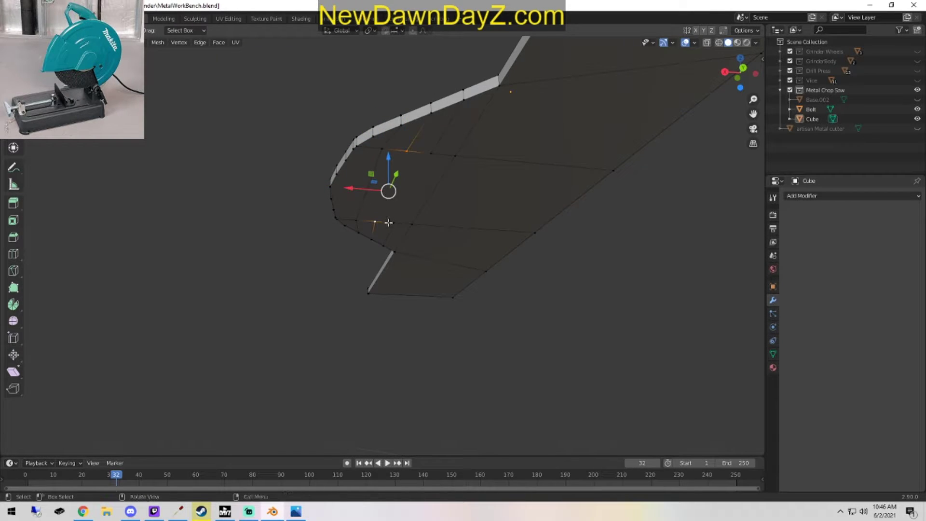
click(432, 154)
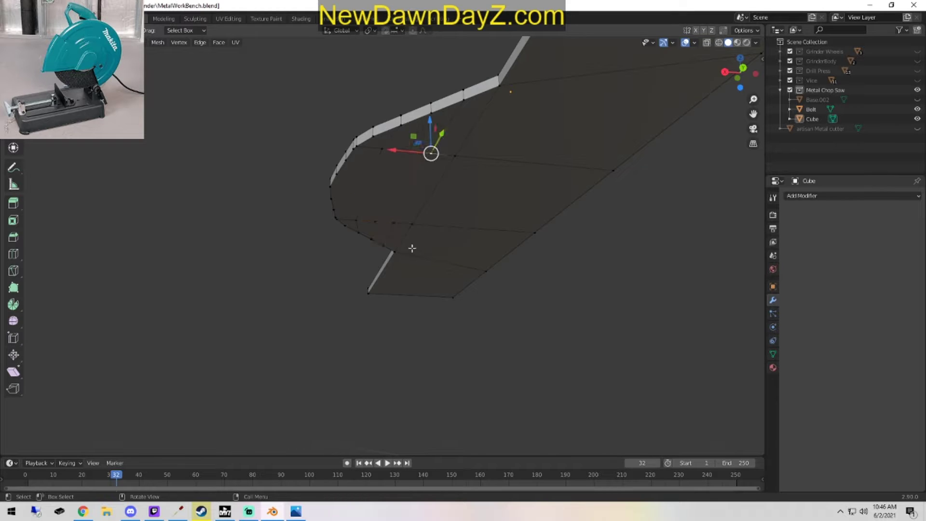
shift+click(395, 222)
key(k)
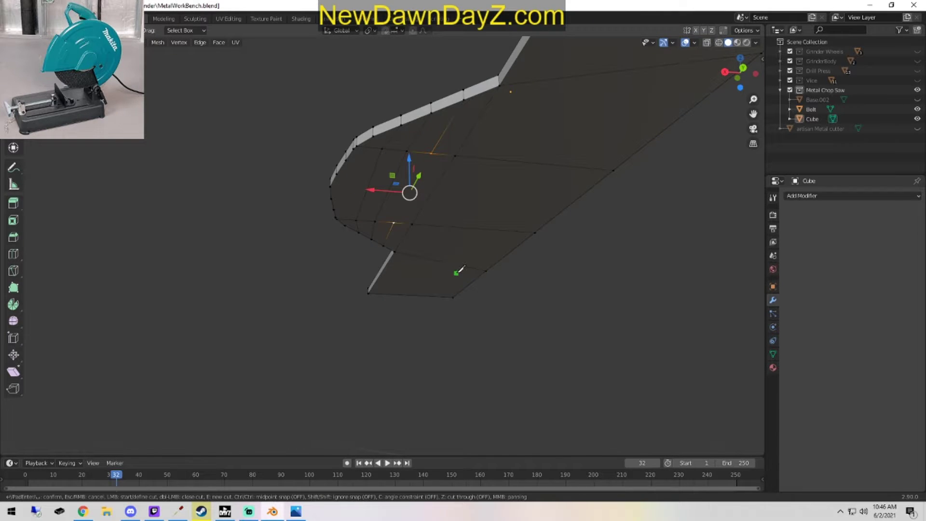
key(Escape)
key(j)
click(529, 298)
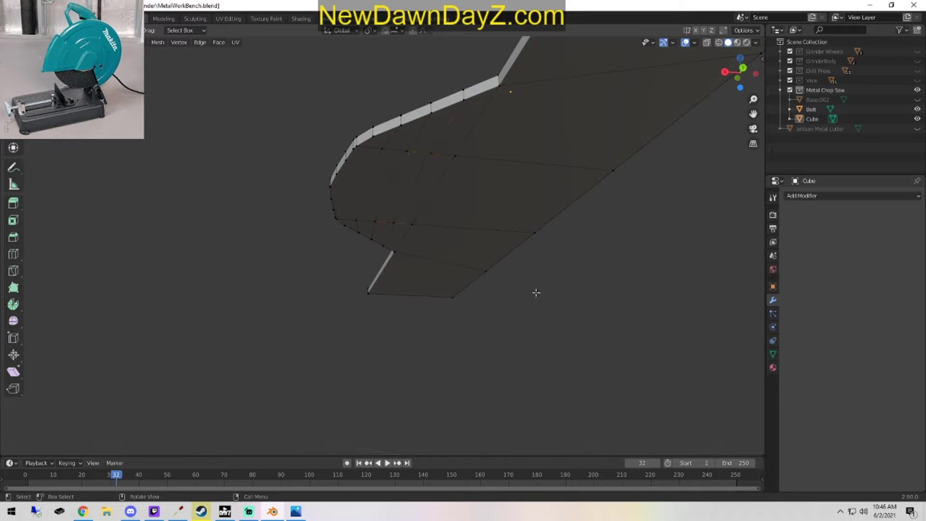
middle_drag(536, 294, 518, 369)
middle_drag(409, 292, 447, 296)
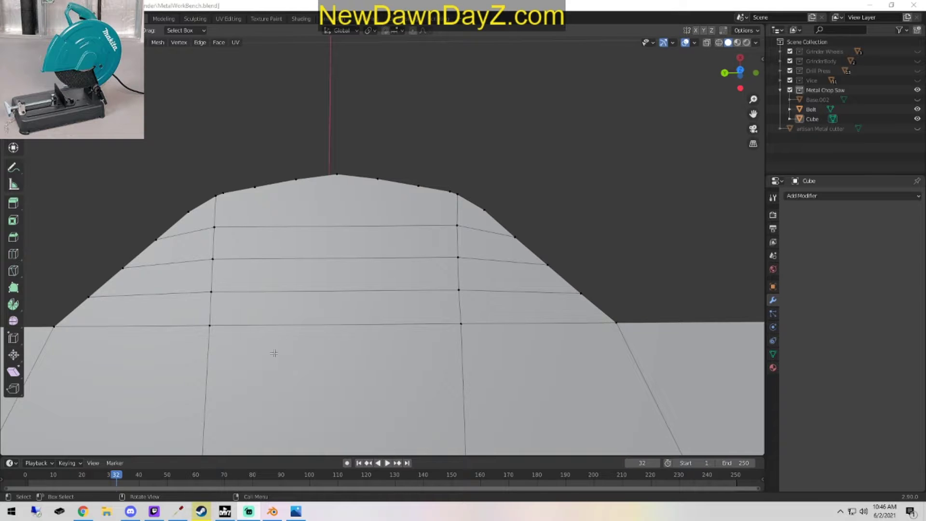
middle_drag(274, 353, 126, 278)
click(393, 214)
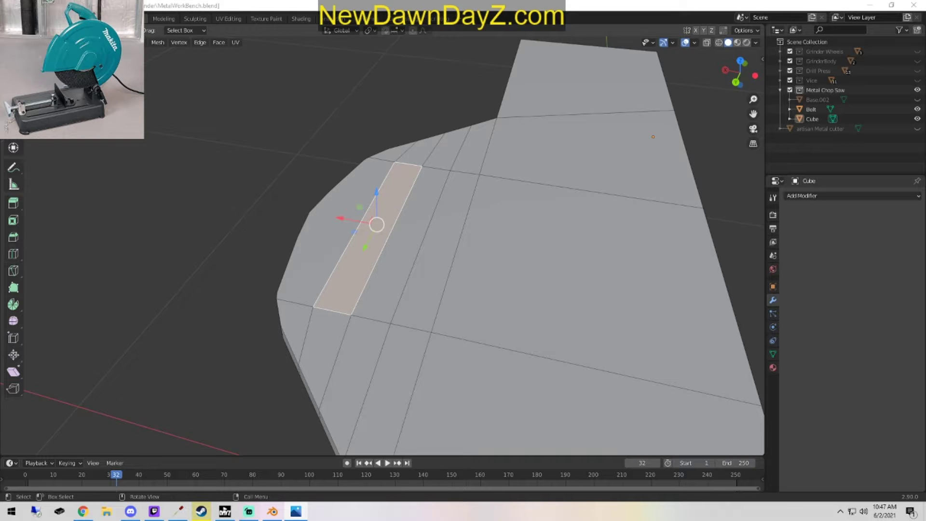
middle_drag(451, 279, 421, 243)
key(1)
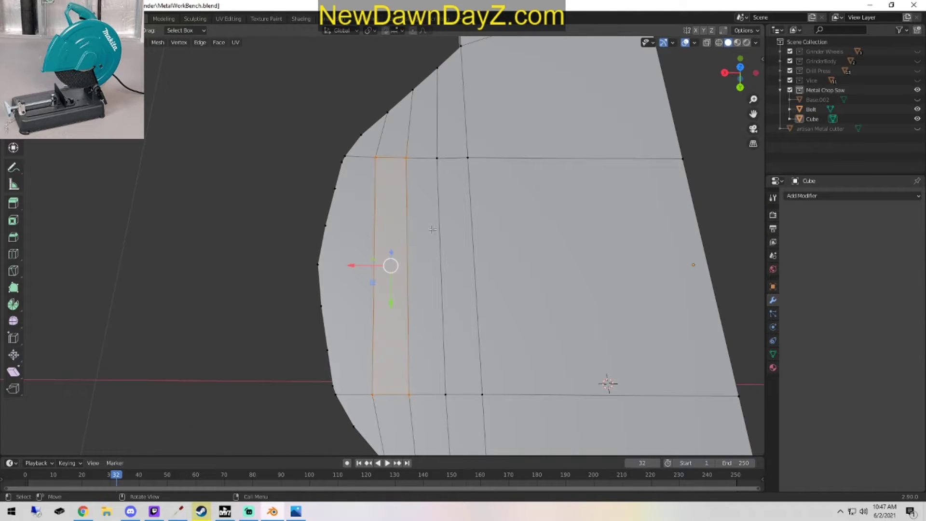
Try to move the tab's middle cross edges along X with proportional editing enabled, and undo the move.
key(alt+a)
click(413, 392)
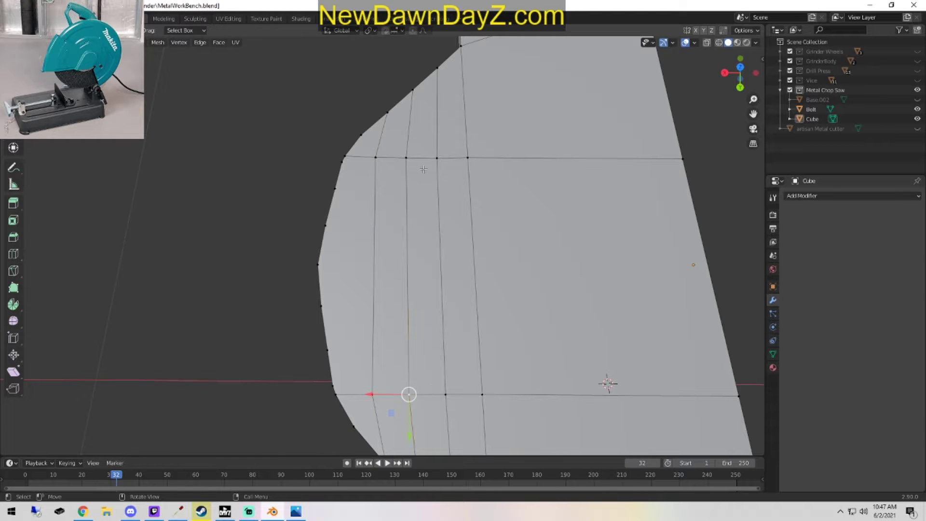
shift+click(408, 158)
middle_drag(443, 200, 415, 199)
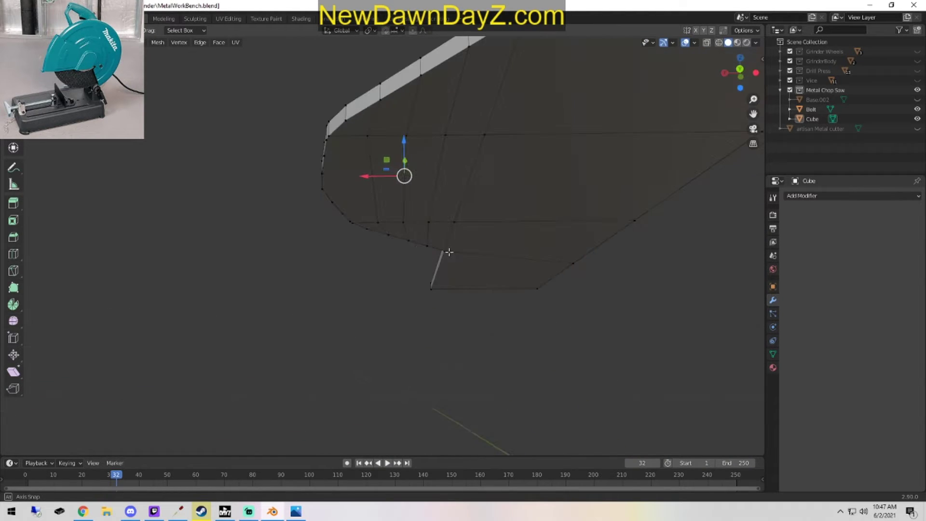
shift+click(404, 222)
key(shift+Tab)
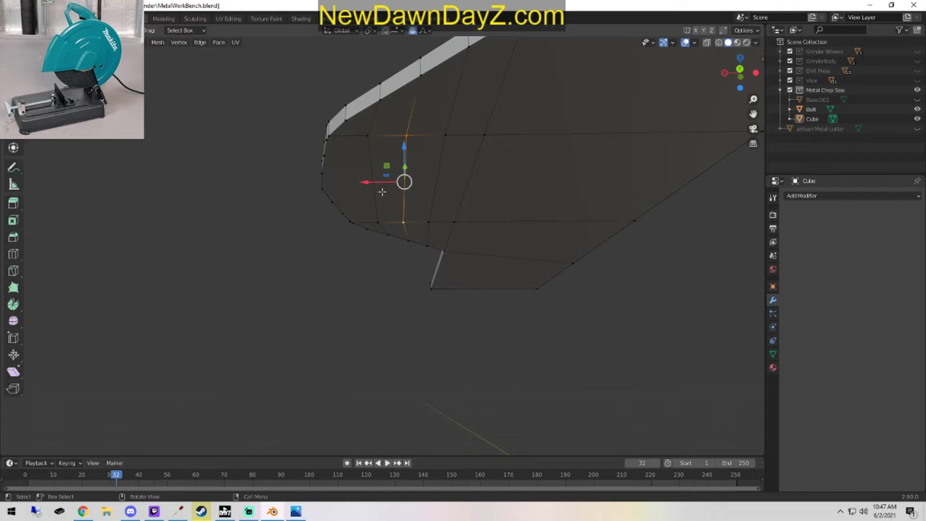
key(g)
key(x)
key(Escape)
key(r)
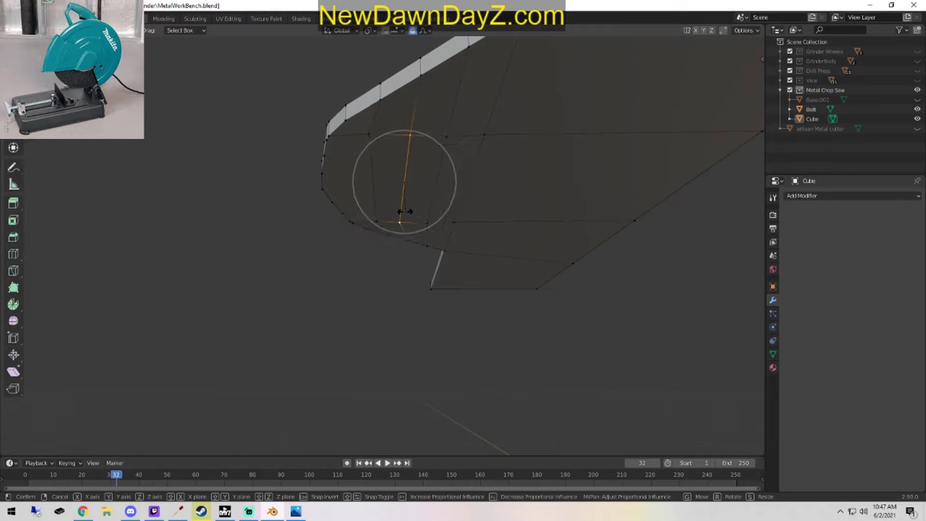
key(Escape)
key(g)
key(x)
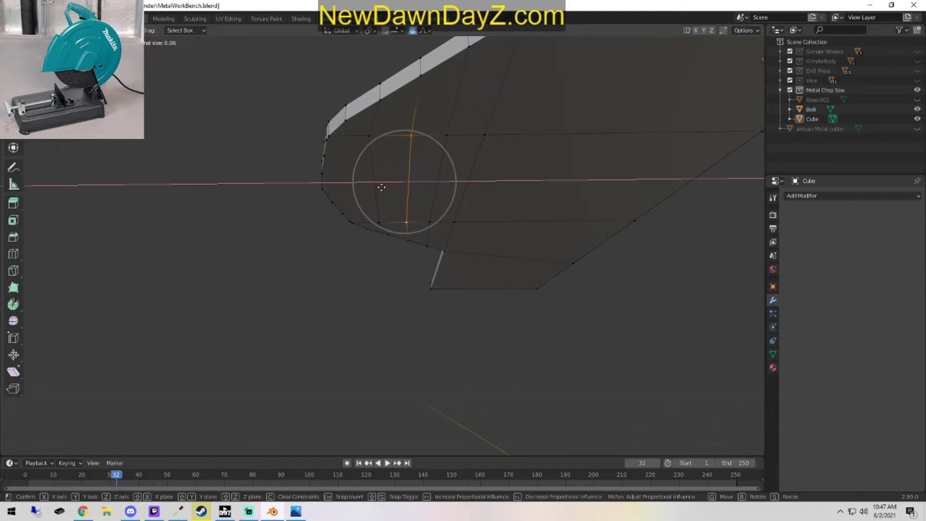
click(399, 187)
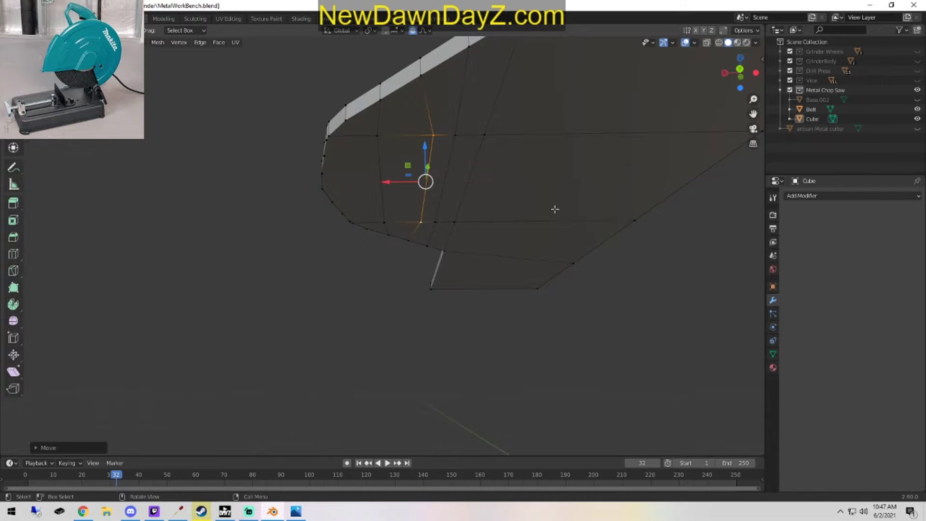
key(alt+z)
Merge the innermost vertex of the top face's upper section line into its middle neighbour, using At First.
scroll(555, 207, up, 4)
mouse_move(511, 251)
middle_down()
mouse_move(482, 270)
mouse_move(516, 268)
mouse_move(504, 256)
middle_up()
click(409, 149)
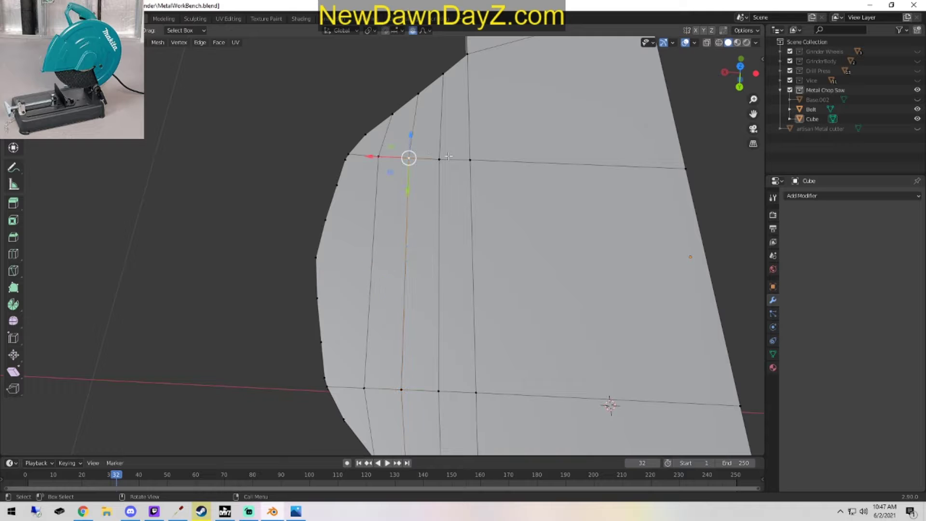
shift+click(439, 159)
key(m)
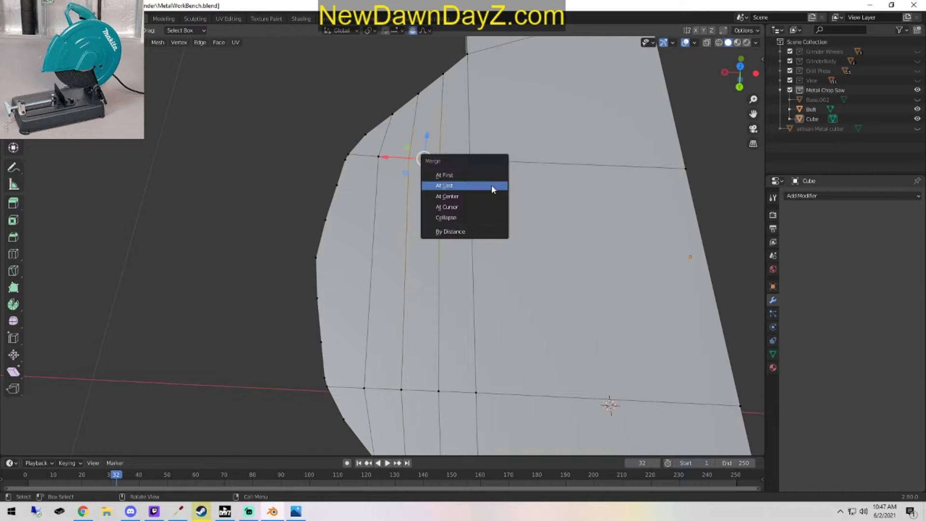
click(468, 176)
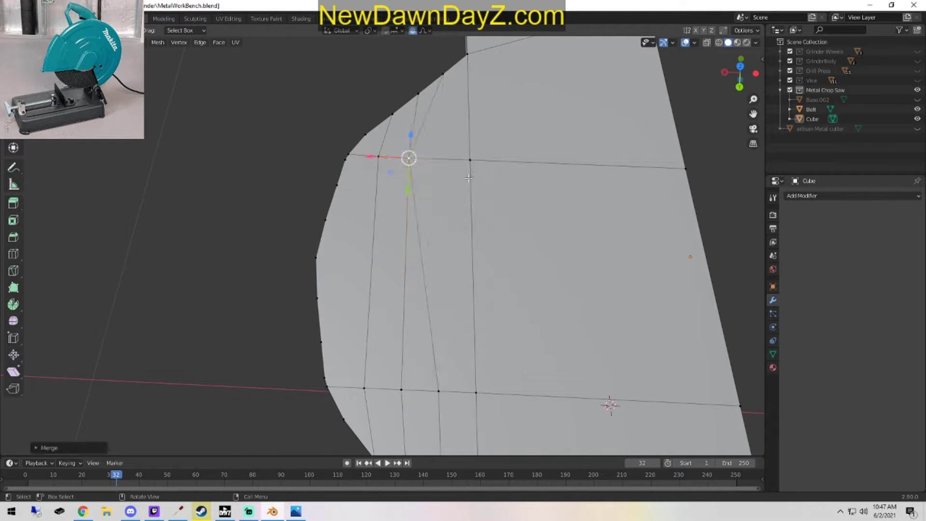
Merge the innermost vertex of the top face's lower section line into its middle neighbour, undoing any merge at the wrong vertex.
click(439, 390)
shift+click(402, 390)
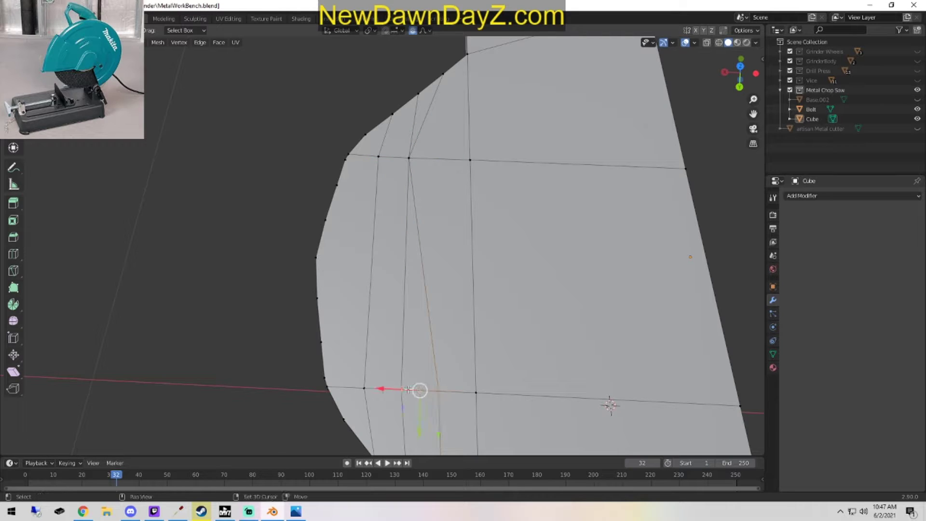
key(m)
click(403, 391)
middle_drag(472, 348, 497, 345)
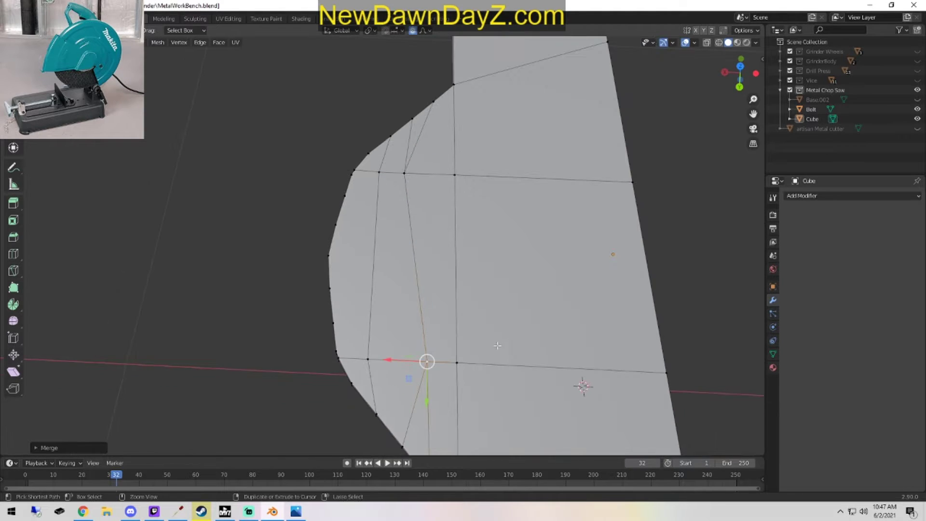
key(ctrl+z)
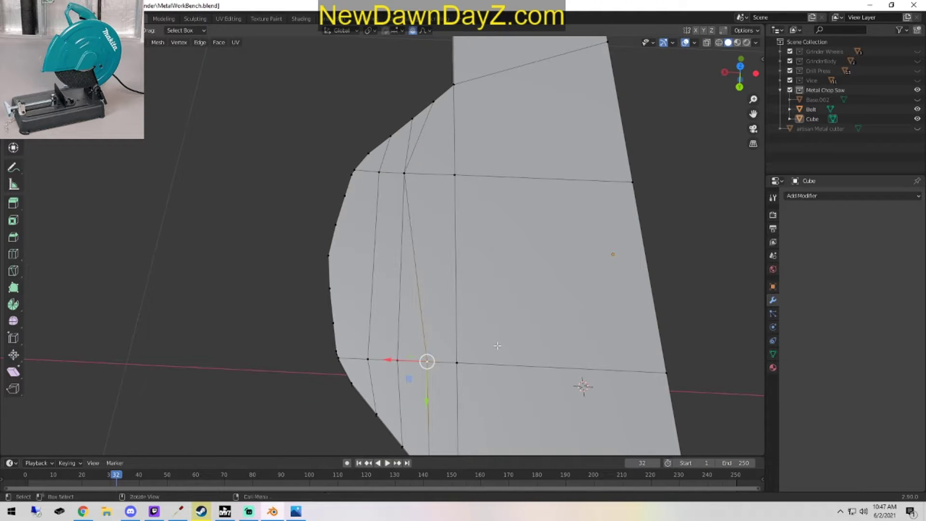
key(m)
click(490, 358)
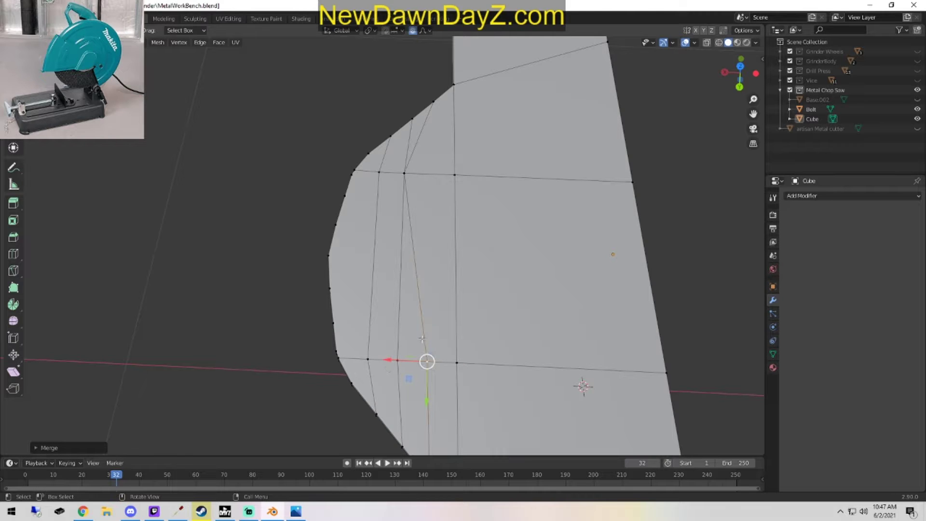
key(ctrl+z)
key(m)
click(441, 363)
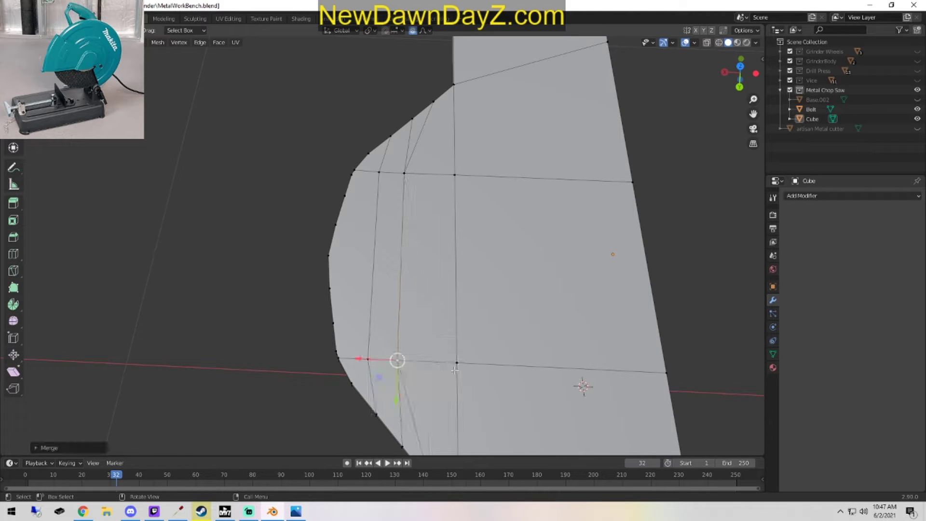
Merge the middle loop-cut vertex on the tab's lower sloped top edge into the innermost one, using At First.
middle_drag(441, 363, 502, 306)
scroll(502, 306, up, 2)
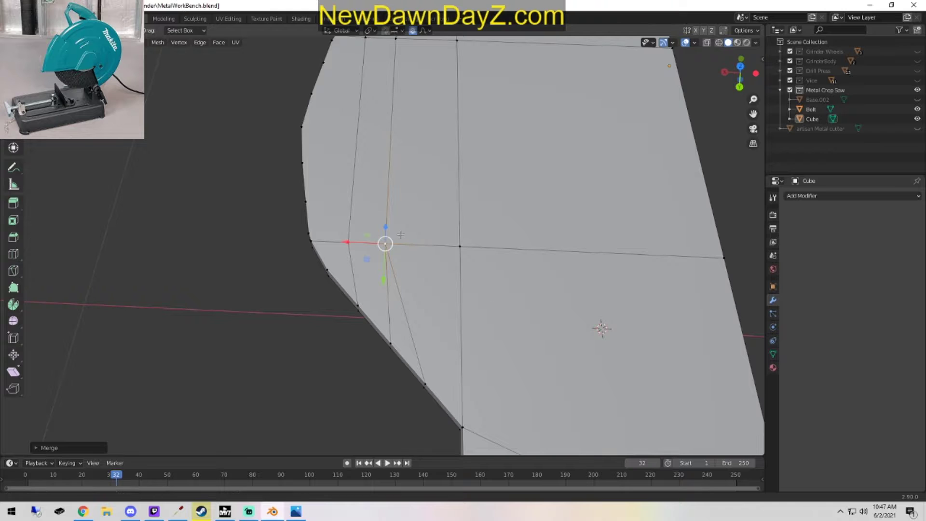
shift+middle_drag(401, 235, 401, 278)
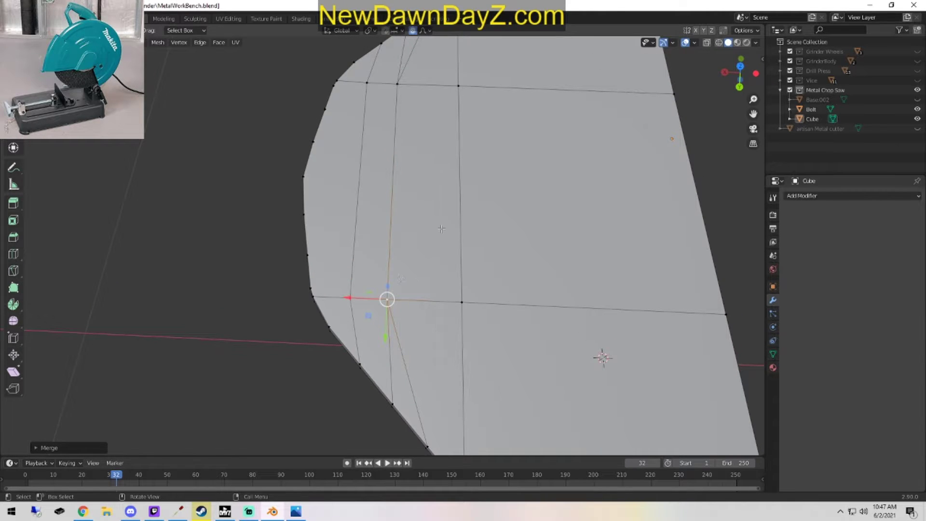
middle_drag(484, 263, 431, 339)
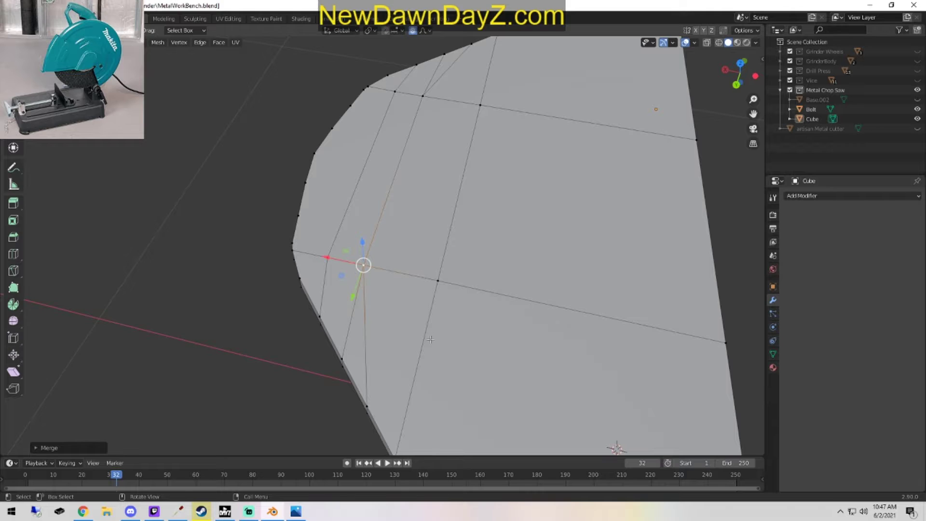
click(373, 393)
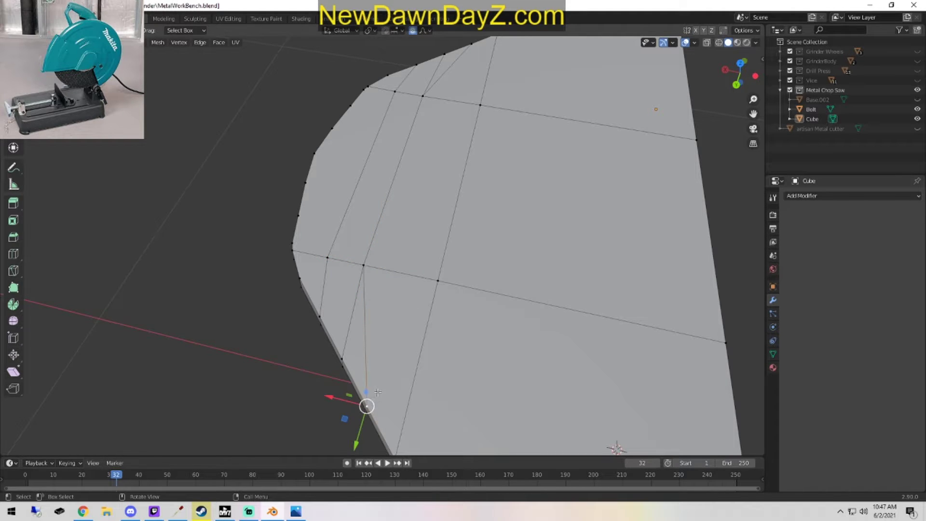
shift+click(342, 359)
key(m)
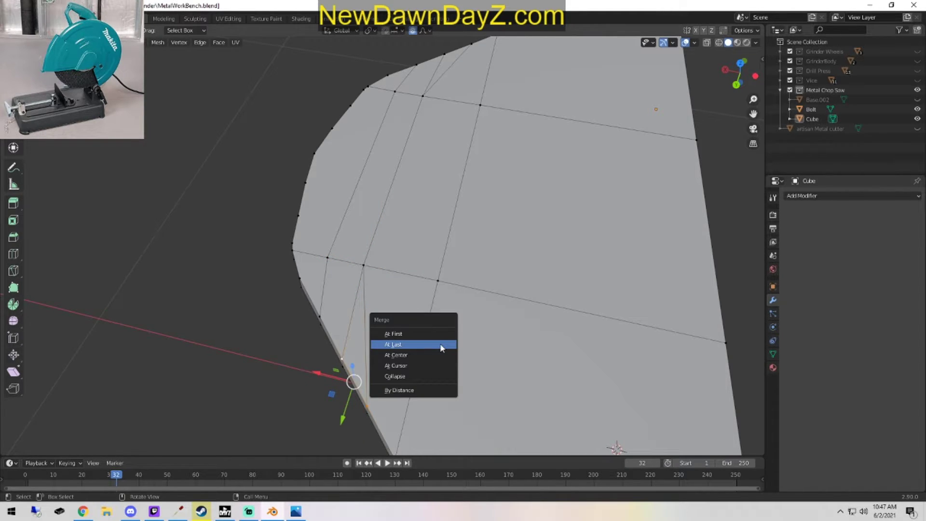
click(430, 337)
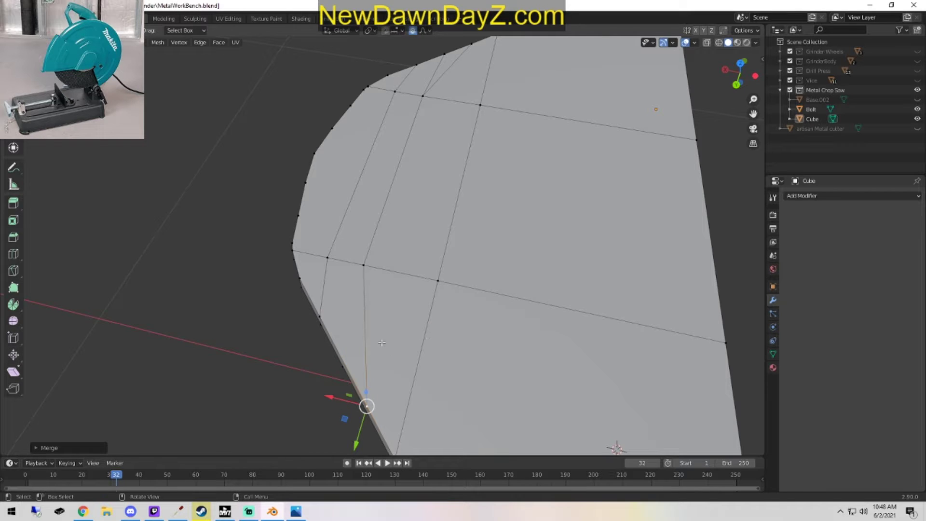
Merge the middle loop-cut vertex on the opposite sloped top edge into the innermost one, using At Last.
middle_drag(392, 316, 380, 345)
shift+middle_drag(467, 172, 331, 338)
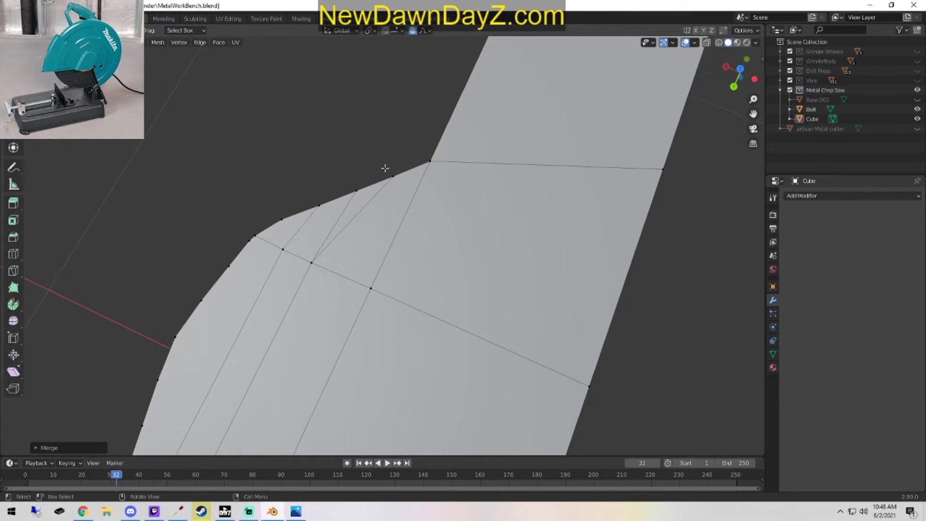
click(359, 187)
shift+click(393, 176)
key(m)
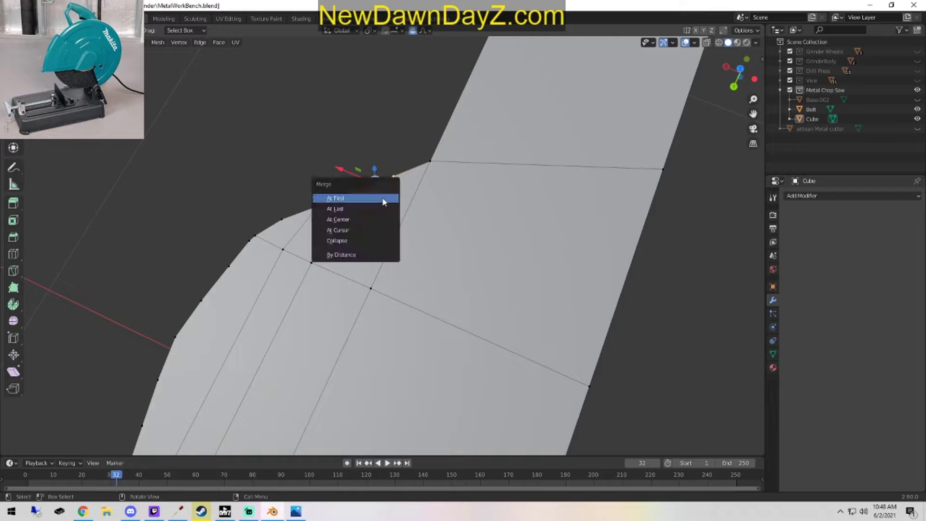
click(381, 211)
Merge the matching middle vertex on that slope's underside edge into the innermost one.
middle_drag(382, 211, 455, 311)
click(456, 306)
shift+click(508, 294)
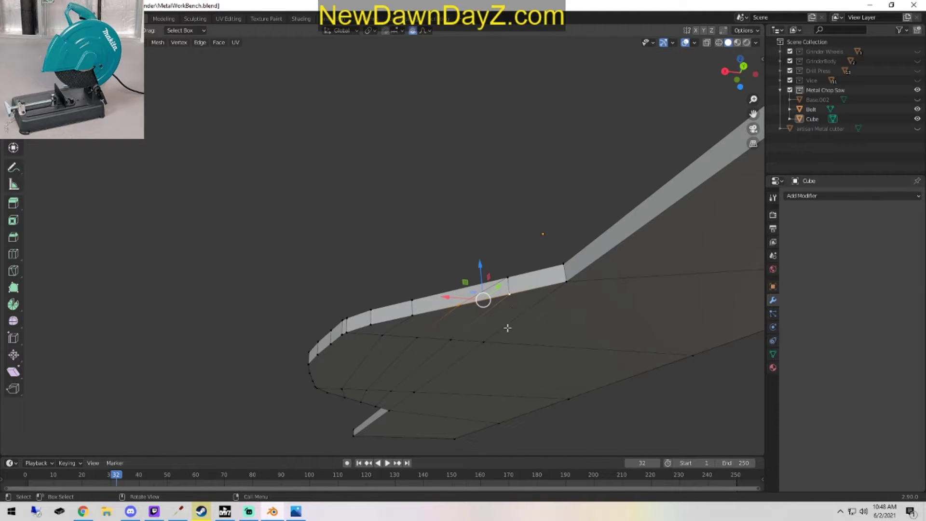
key(m)
click(508, 329)
Try merging the middle and innermost vertices on the underside's upper section line, and undo the merge.
scroll(451, 350, up, 6)
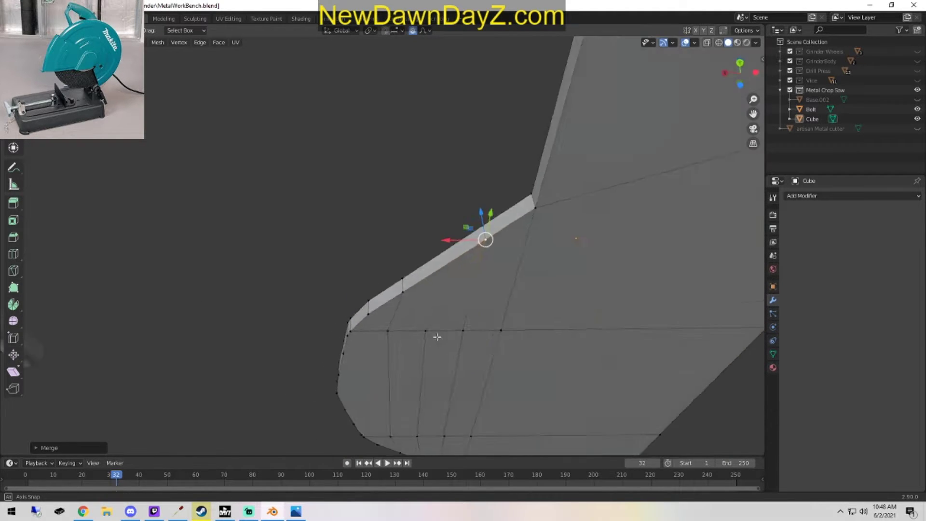
scroll(450, 344, down, 5)
middle_drag(451, 345, 475, 287)
click(500, 255)
shift+click(452, 260)
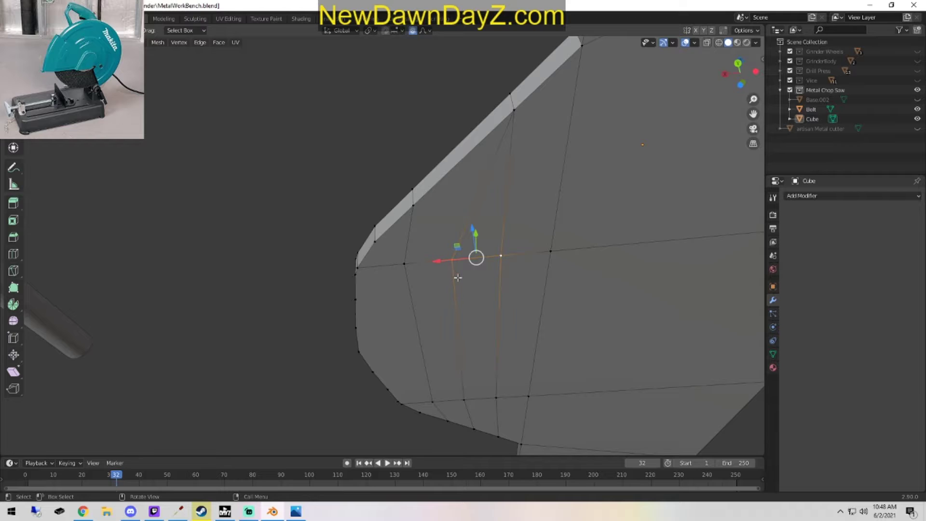
key(m)
click(459, 279)
key(super+x)
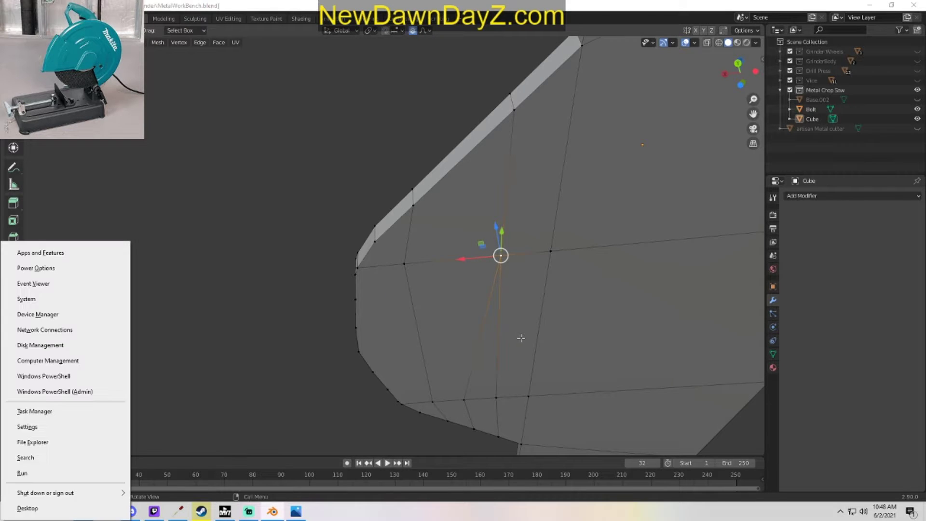
click(511, 333)
key(ctrl+z)
Retry the merge of the two selected underside vertices with other target options, undoing each result.
key(m)
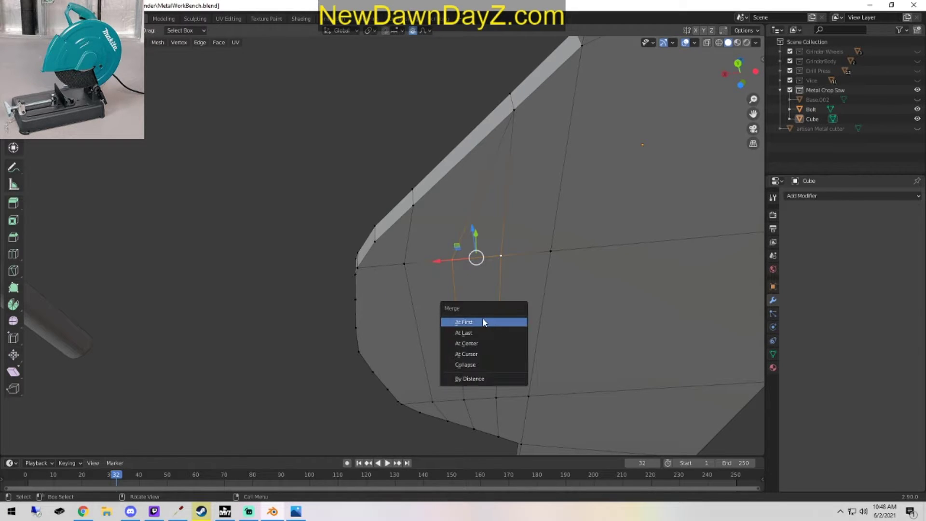
click(485, 321)
key(ctrl+z)
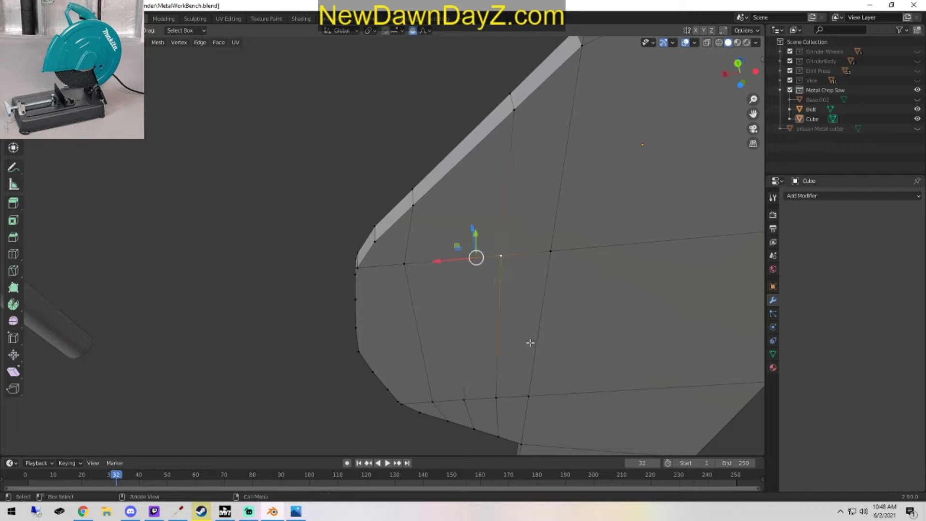
key(m)
click(521, 352)
shift+middle_drag(554, 348, 531, 331)
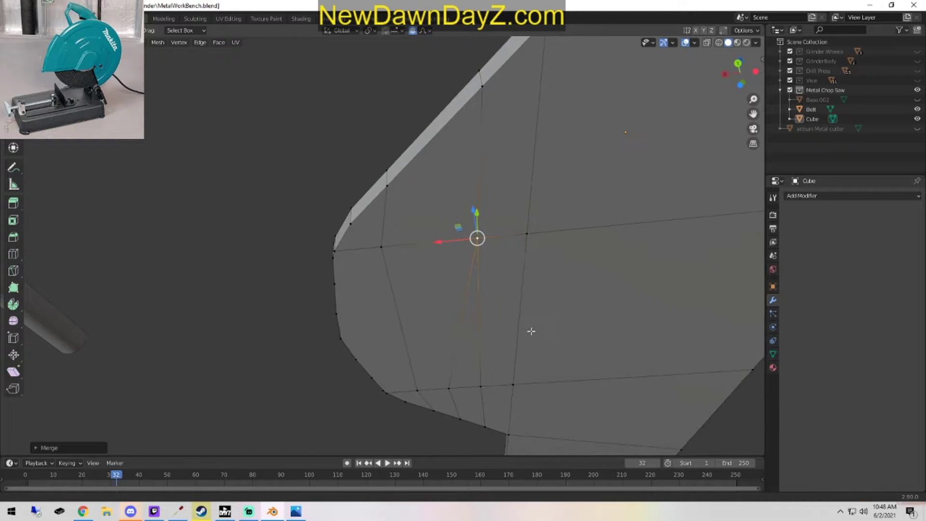
key(ctrl+z)
key(m)
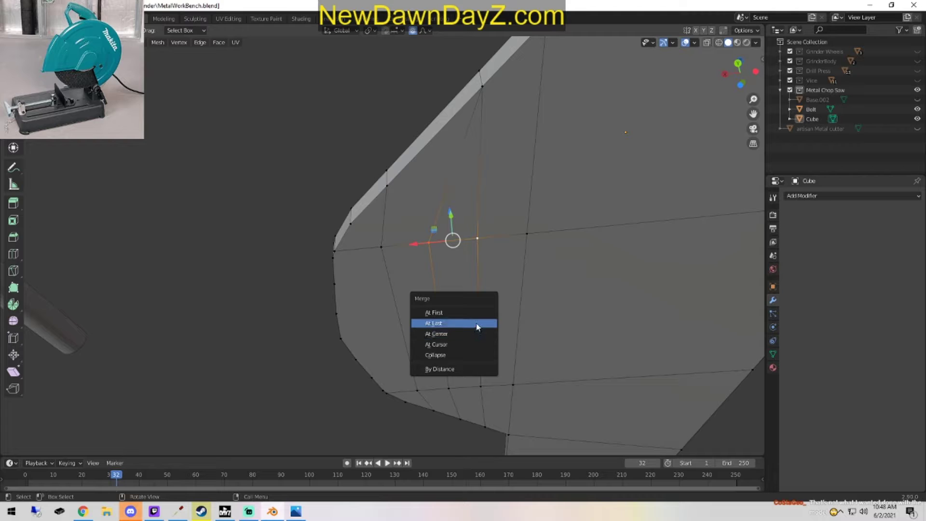
click(476, 312)
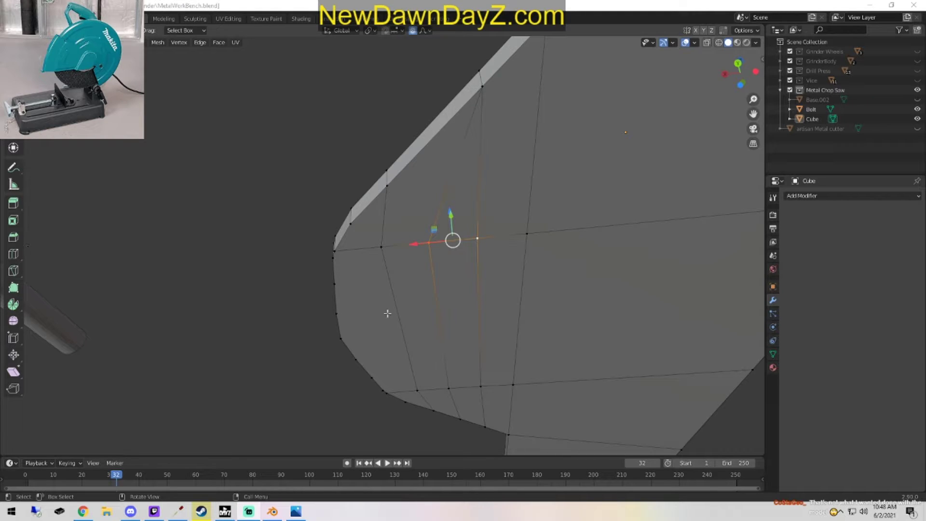
mouse_move(509, 317)
middle_down()
mouse_move(522, 331)
mouse_move(519, 318)
middle_up()
scroll(519, 318, up, 3)
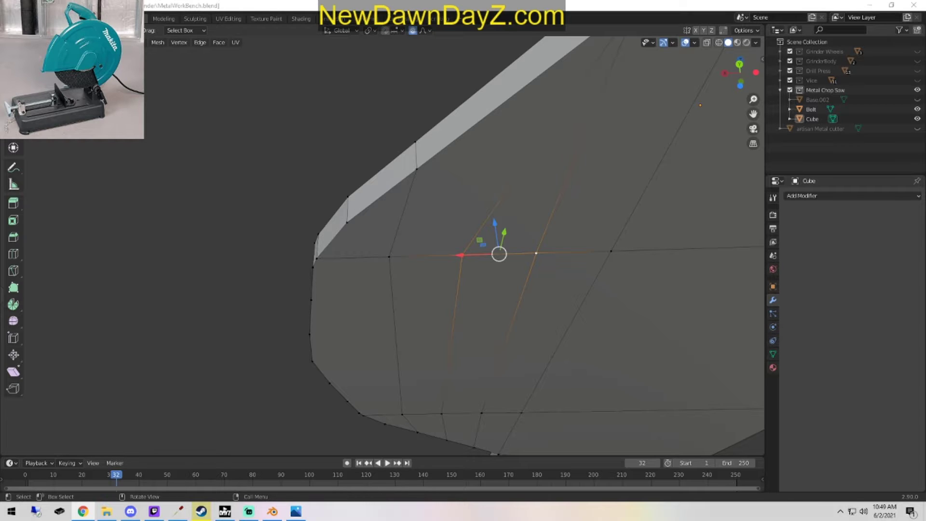
Merge the middle and innermost loop-cut vertices on both underside section lines, collapsing each pair onto its outer vertex.
mouse_move(601, 323)
middle_down()
mouse_move(585, 332)
mouse_move(598, 320)
middle_up()
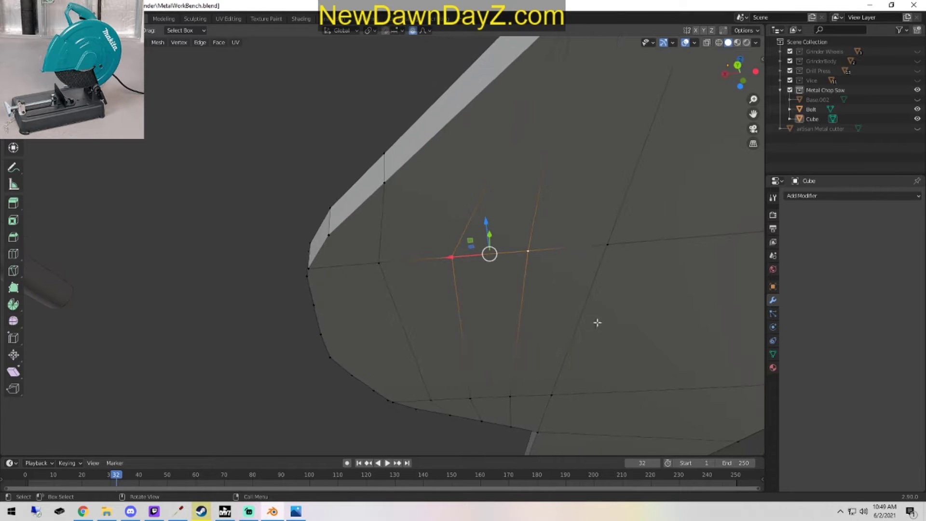
right_click(453, 269)
key(m)
click(468, 312)
click(508, 398)
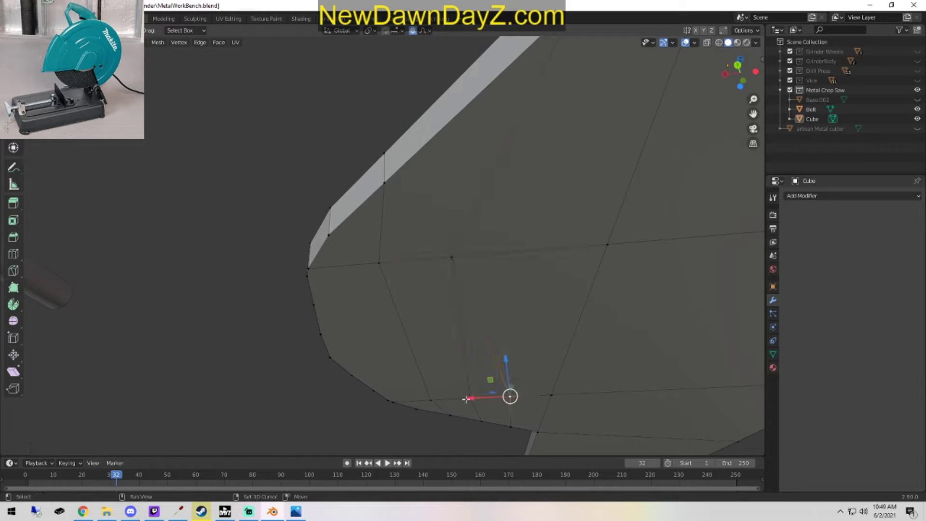
shift+click(465, 399)
key(m)
click(476, 408)
scroll(498, 296, up, 2)
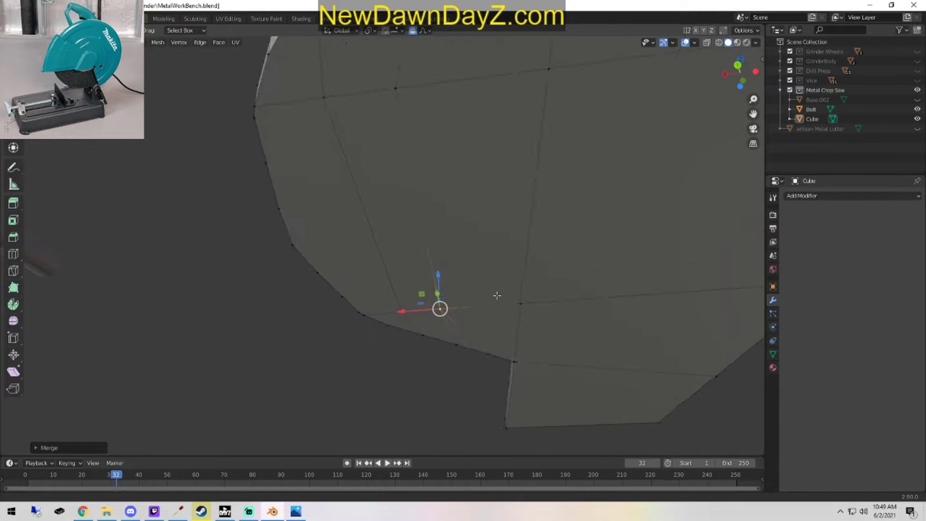
Merge the surplus middle vertex on the underside's sloped edge into the neighbouring vertex nearer the plate's inner corner.
middle_drag(497, 295, 379, 335)
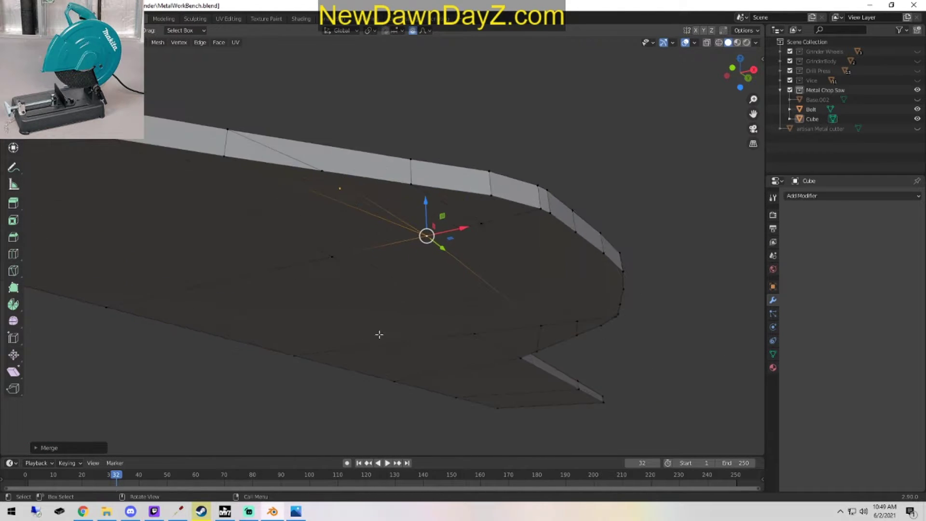
click(322, 170)
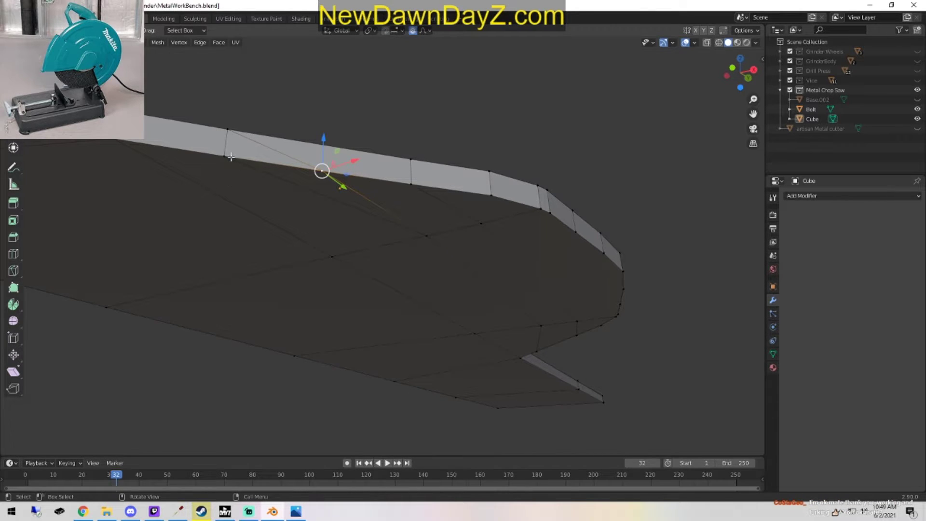
shift+click(231, 157)
right_click(246, 159)
key(Escape)
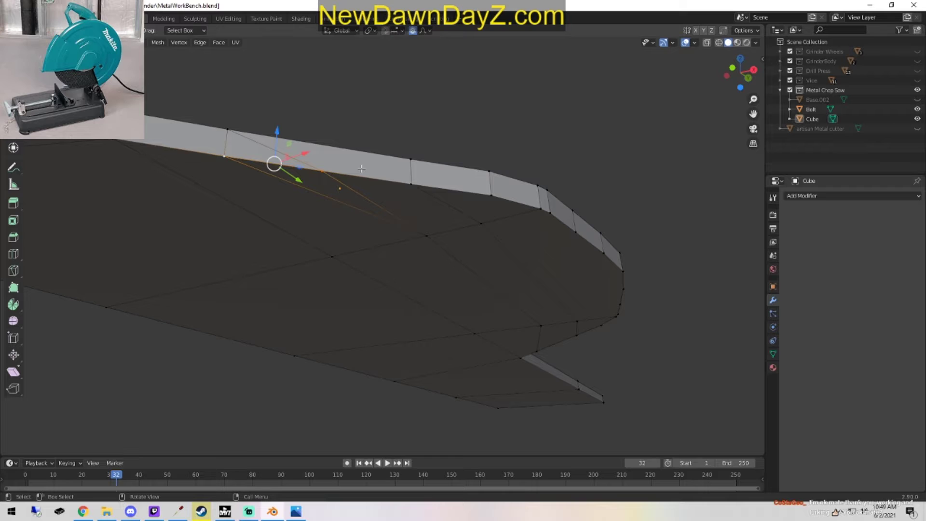
key(m)
click(289, 185)
Subdivide the tab's outer and inner lengthwise edges between the two section lines on the top face.
middle_drag(403, 248, 427, 317)
shift+middle_drag(372, 303, 422, 292)
click(357, 190)
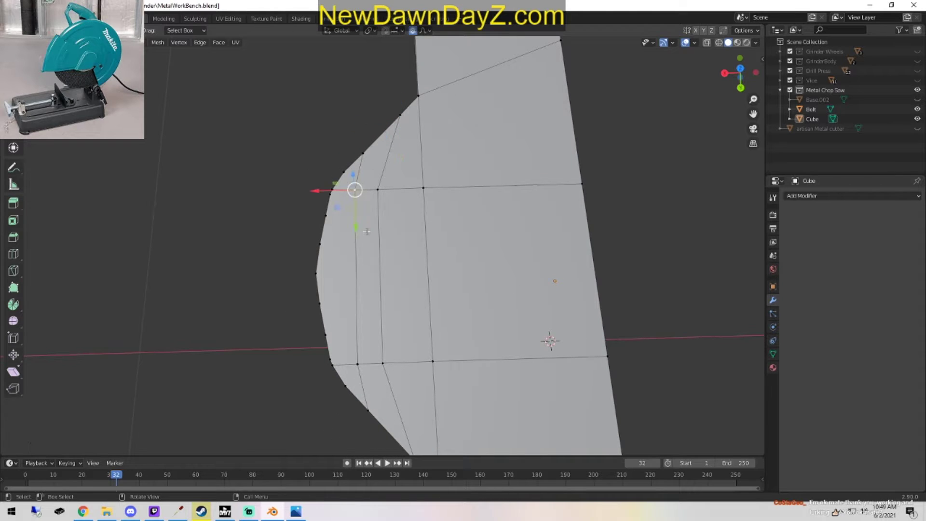
shift+click(358, 365)
right_click(360, 313)
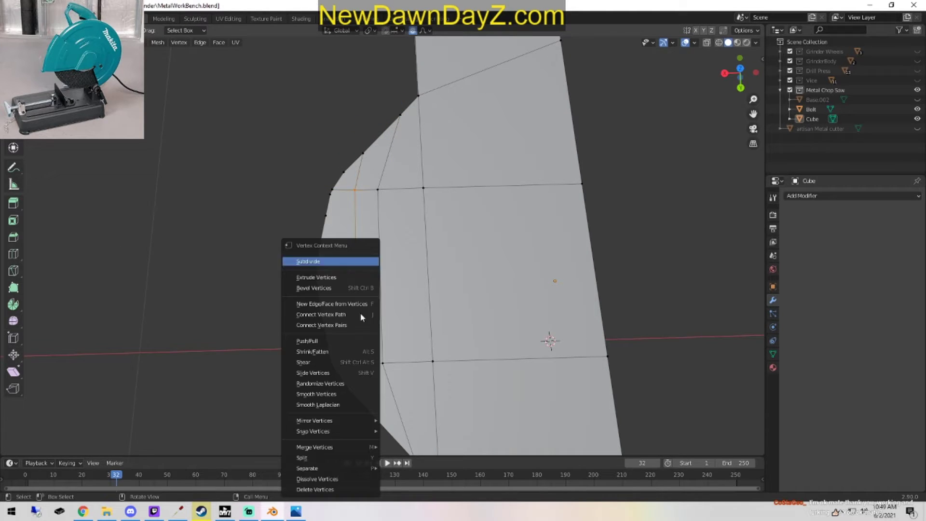
click(324, 261)
click(382, 363)
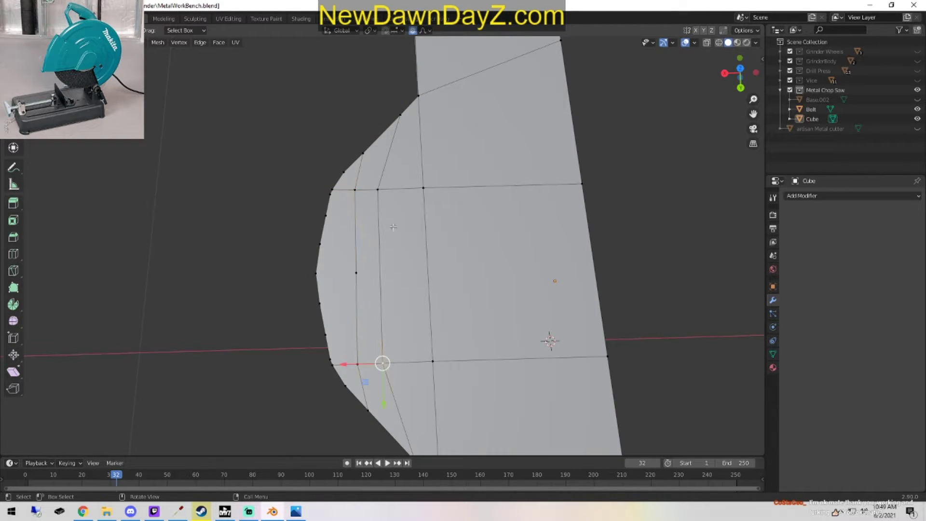
shift+click(376, 192)
right_click(382, 202)
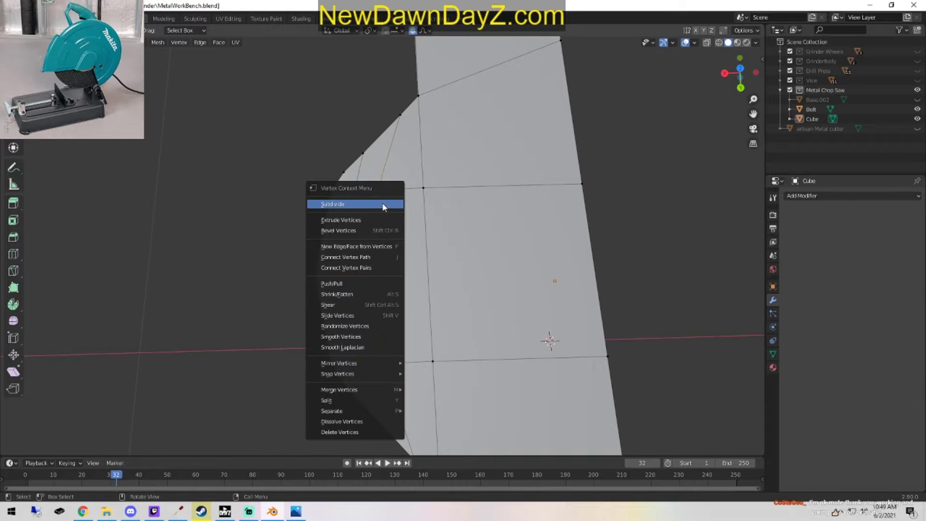
click(382, 203)
Subdivide the matching outer and inner lengthwise edges between the section lines on the underside.
middle_drag(444, 340, 469, 209)
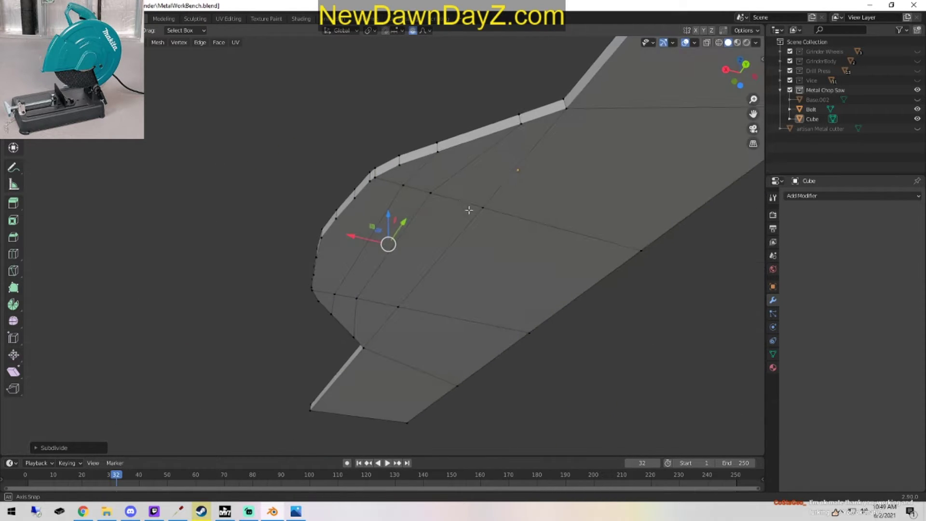
shift+click(336, 295)
right_click(340, 260)
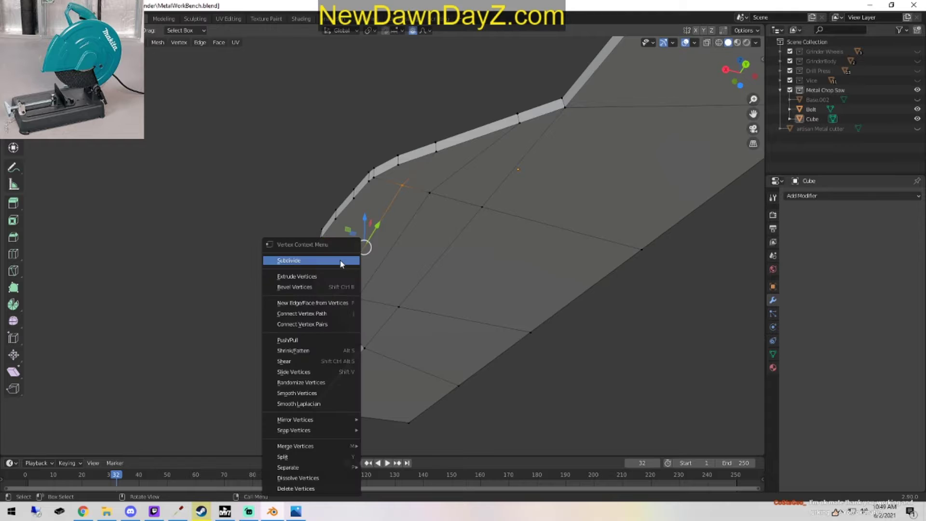
click(340, 261)
click(429, 194)
shift+click(361, 297)
right_click(401, 253)
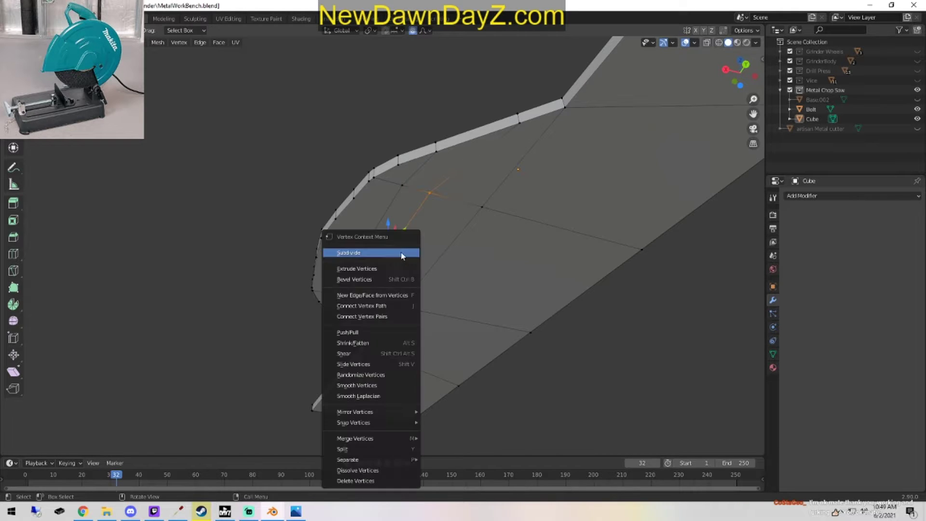
click(392, 252)
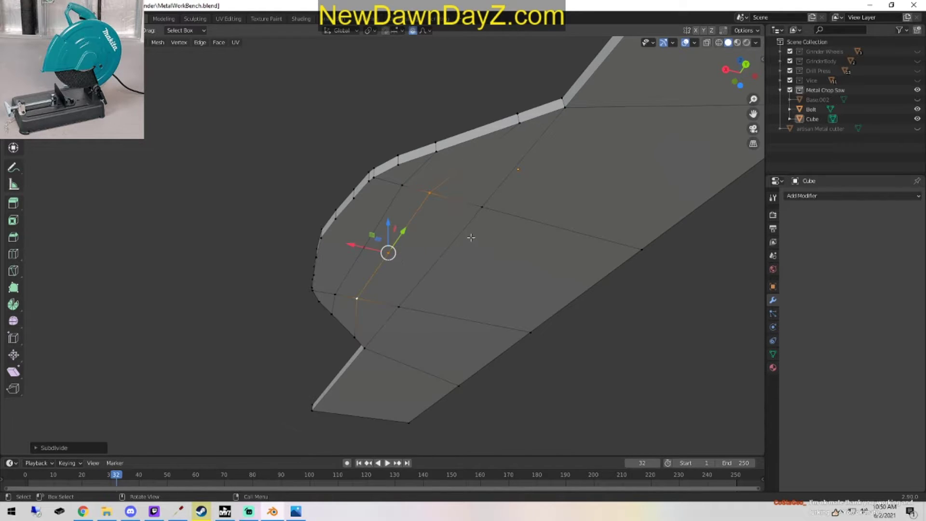
Turn off proportional editing and move the outer line's top and underside midpoint vertices along X toward the tab's curved rim.
middle_drag(392, 252, 337, 269)
click(356, 273)
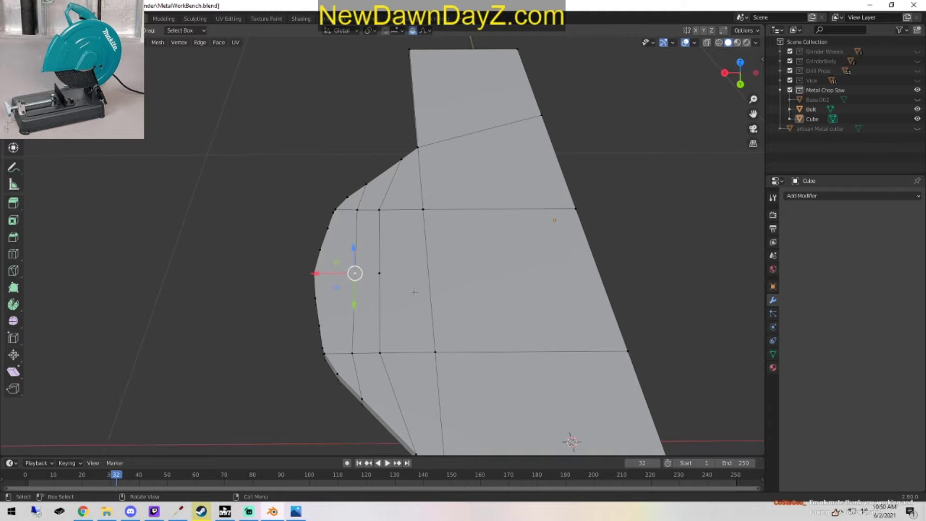
key(alt+z)
middle_drag(416, 333, 411, 242)
click(353, 257)
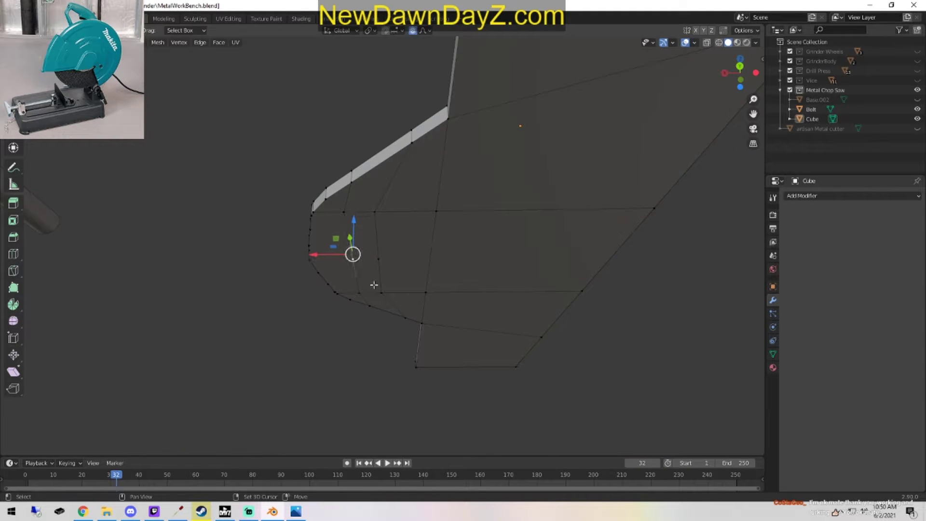
key(o)
key(g)
key(x)
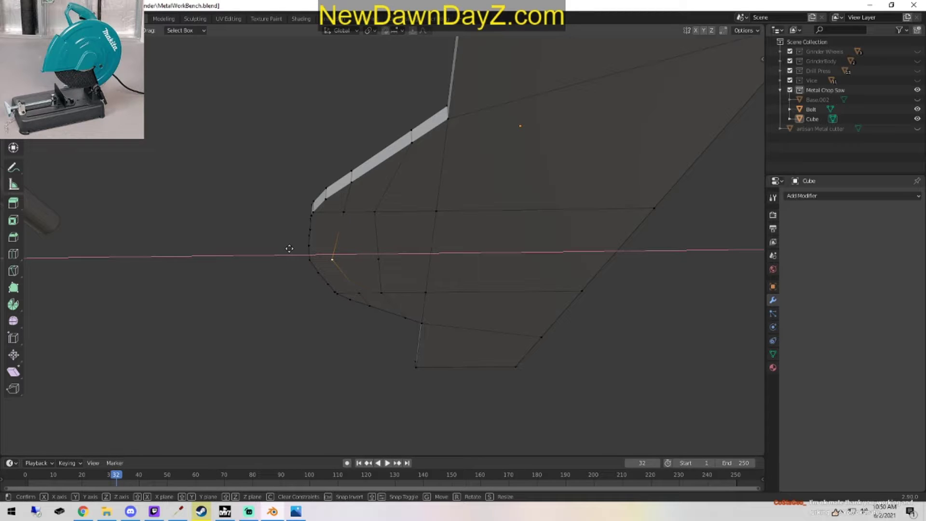
click(290, 248)
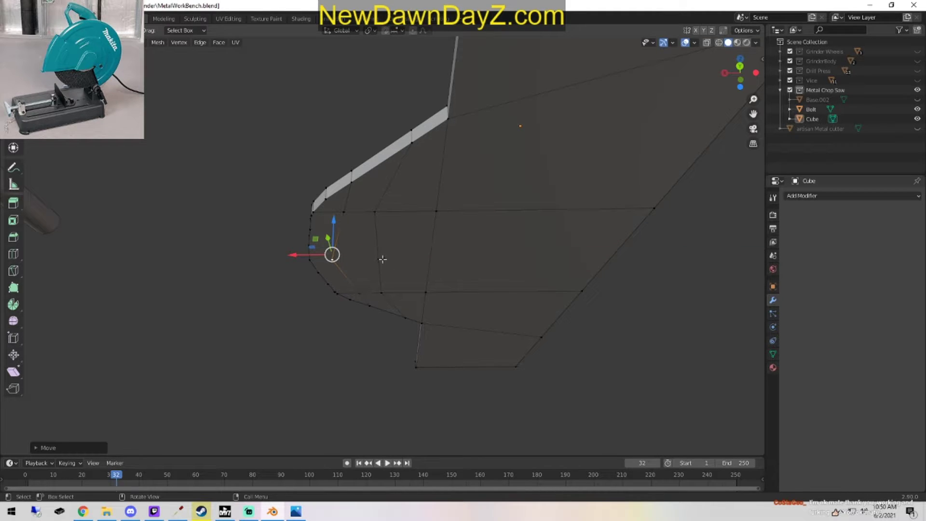
Move the inner line's midpoint vertices along X toward the rim to follow the outer line, and check the shape in Object Mode.
mouse_move(384, 261)
middle_down()
mouse_move(428, 306)
mouse_move(396, 300)
mouse_move(402, 324)
middle_up()
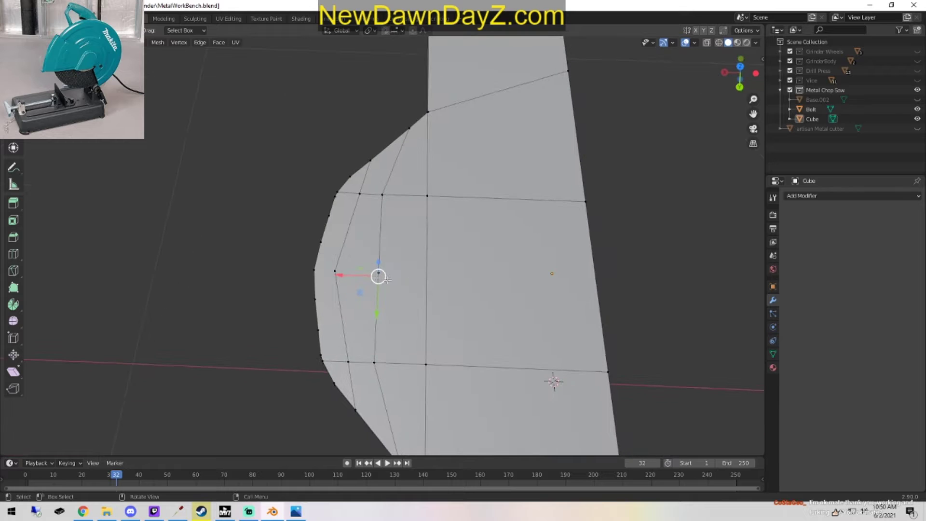
drag(338, 274, 329, 272)
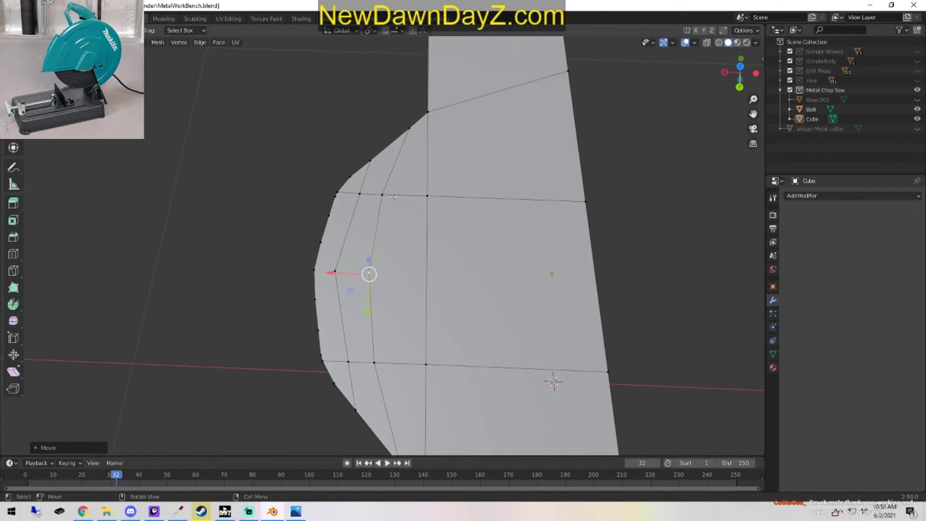
middle_drag(393, 197, 453, 360)
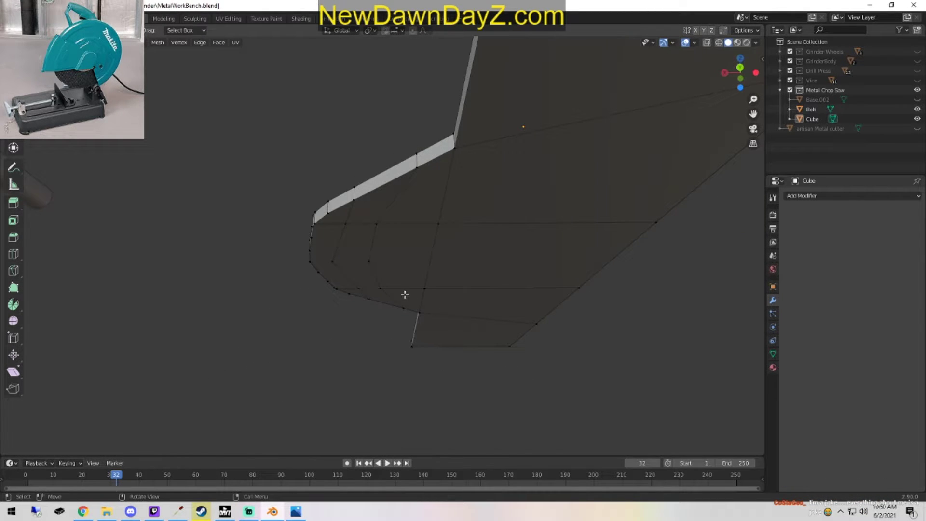
click(368, 261)
middle_drag(369, 261, 430, 300)
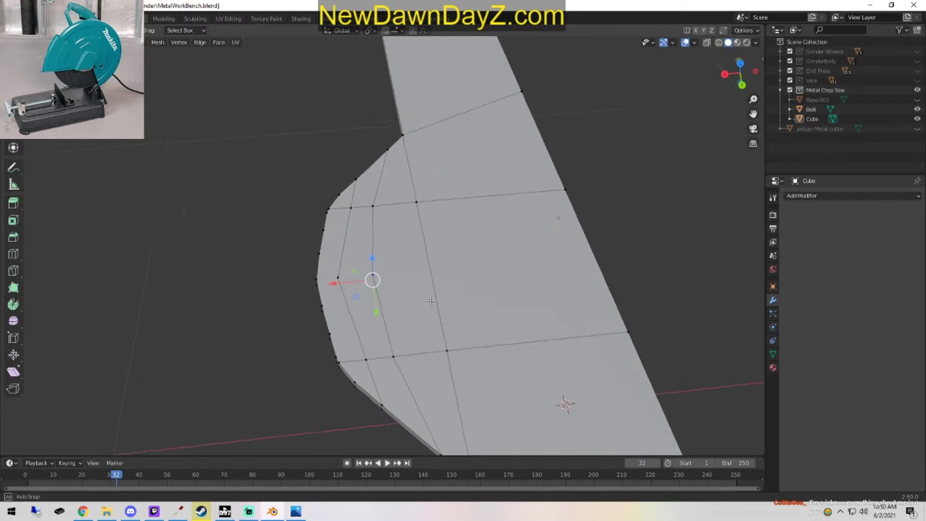
scroll(431, 301, up, 4)
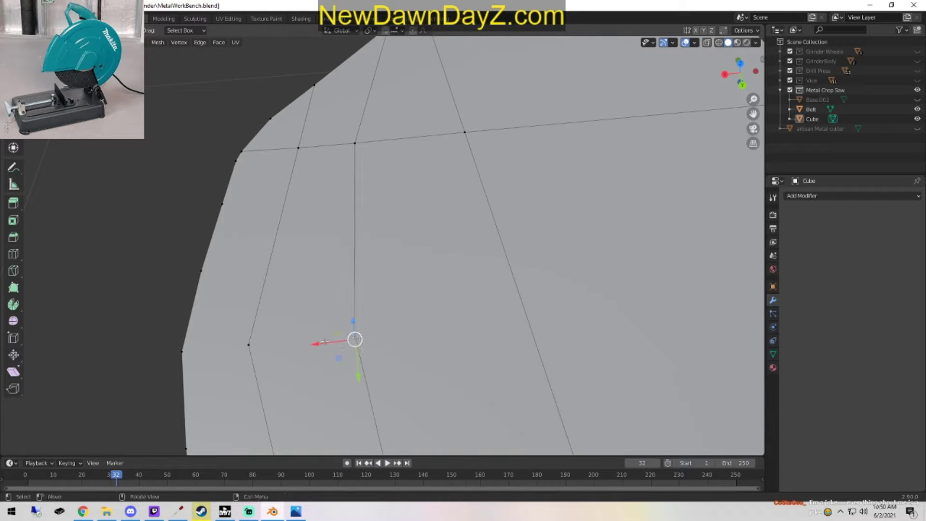
drag(324, 342, 296, 344)
key(Tab)
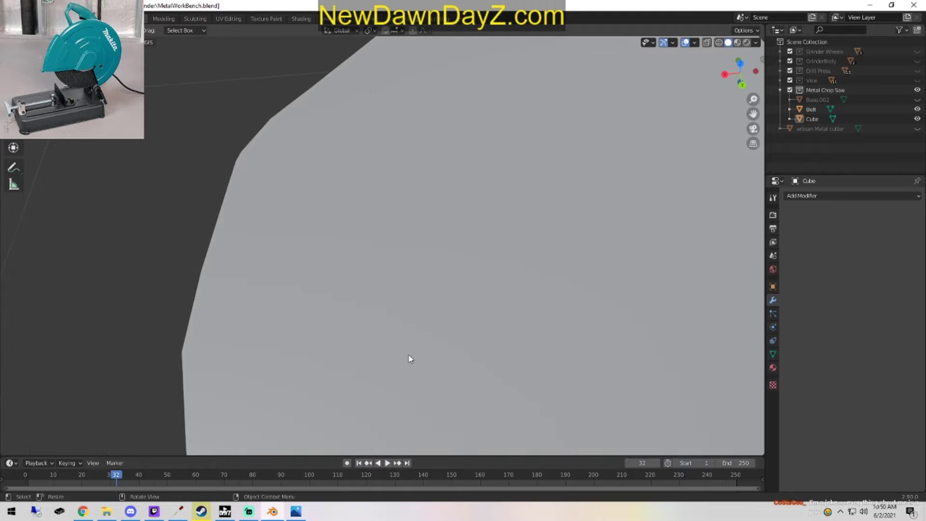
scroll(405, 337, down, 5)
key(Tab)
scroll(404, 328, down, 2)
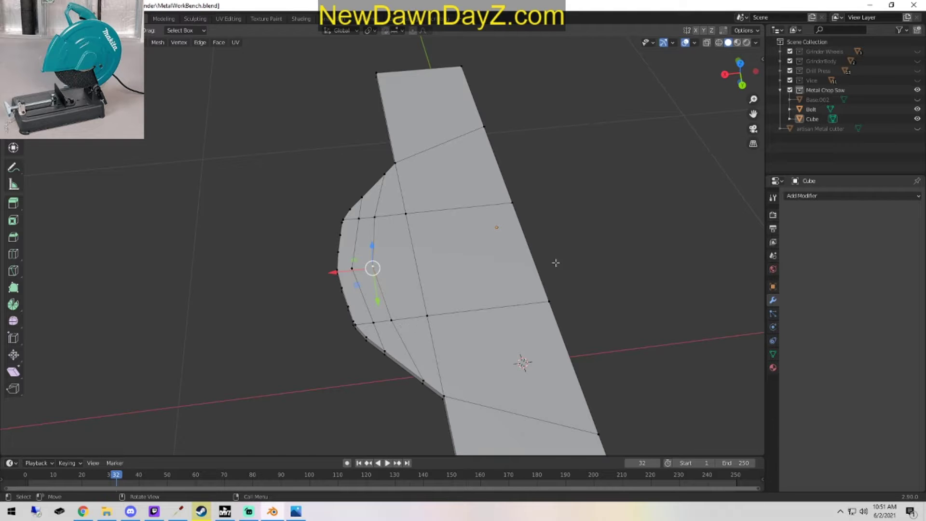
Subdivide the inner and outer line segments between the midpoint vertices and the upper section line on the top face.
scroll(382, 295, up, 8)
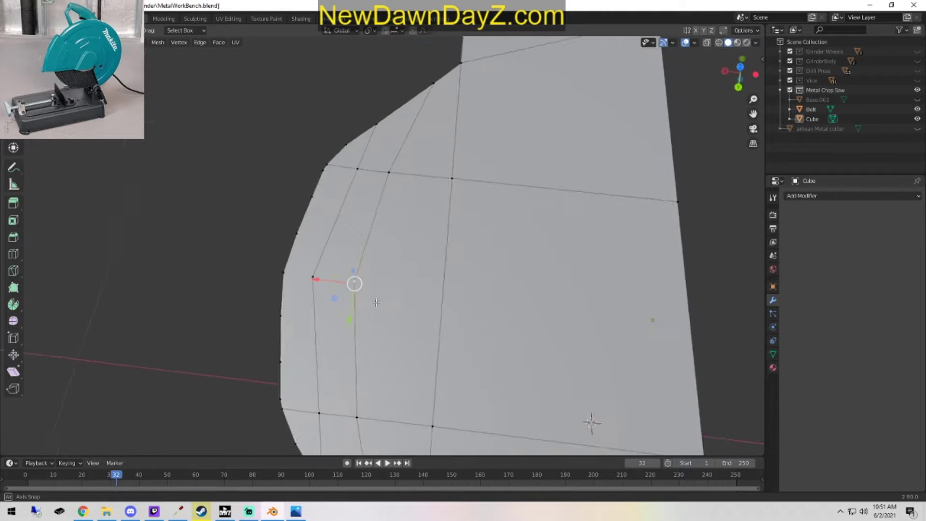
shift+click(393, 174)
right_click(372, 217)
click(371, 216)
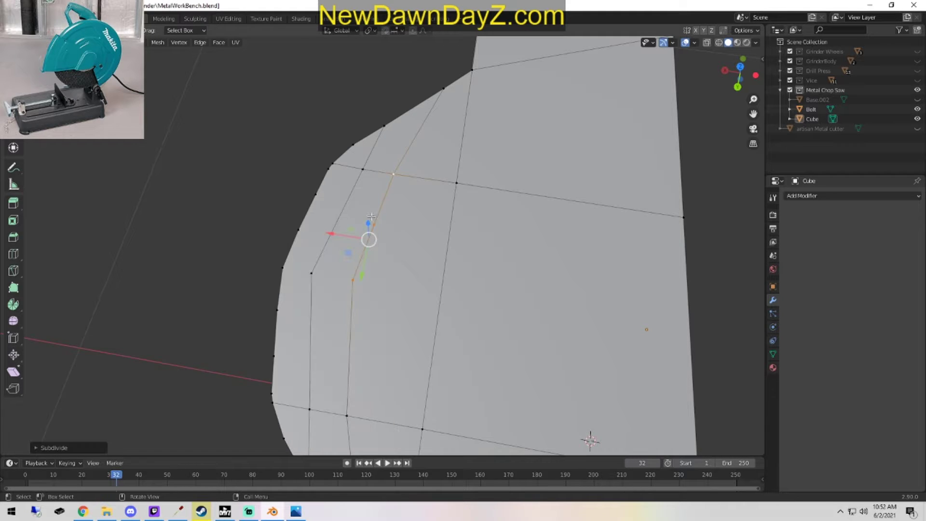
click(363, 169)
shift+click(311, 274)
right_click(319, 263)
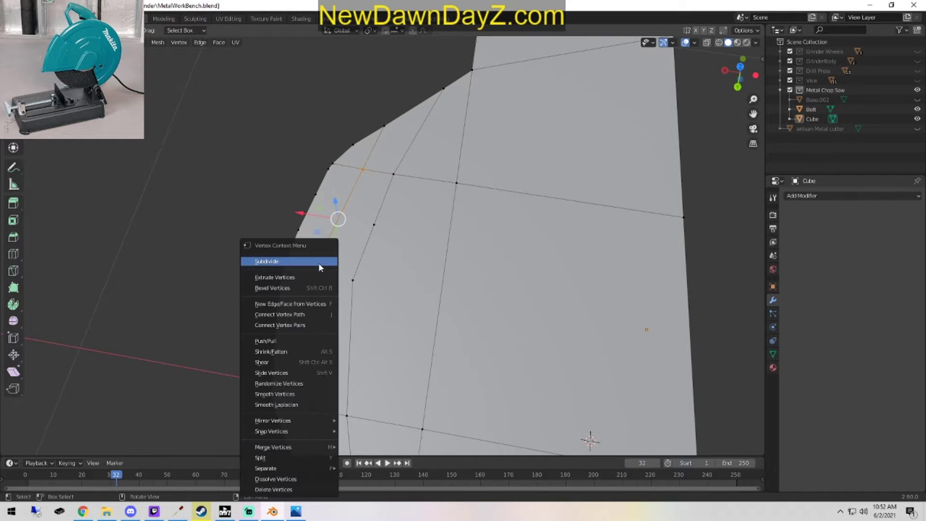
click(318, 263)
Subdivide the corresponding outer and inner line segments on the tab's underside.
middle_drag(374, 319, 291, 279)
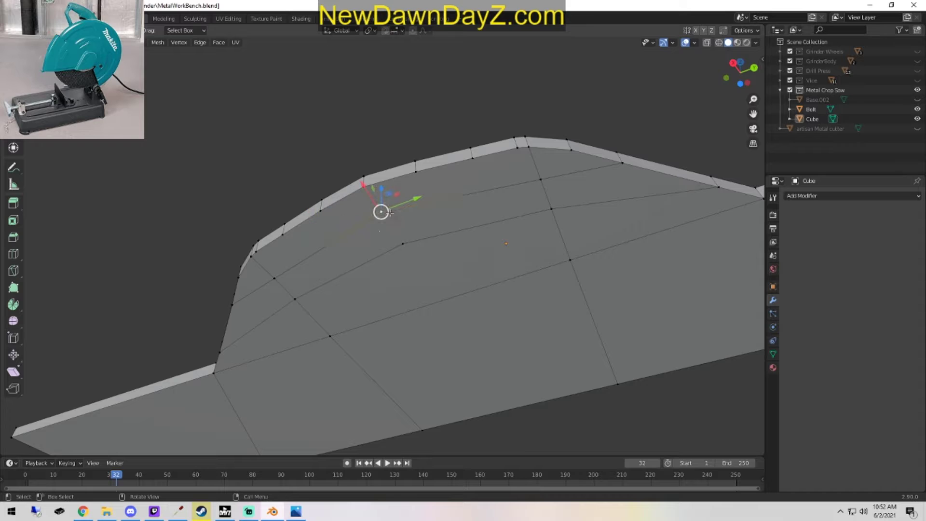
right_click(279, 275)
click(280, 263)
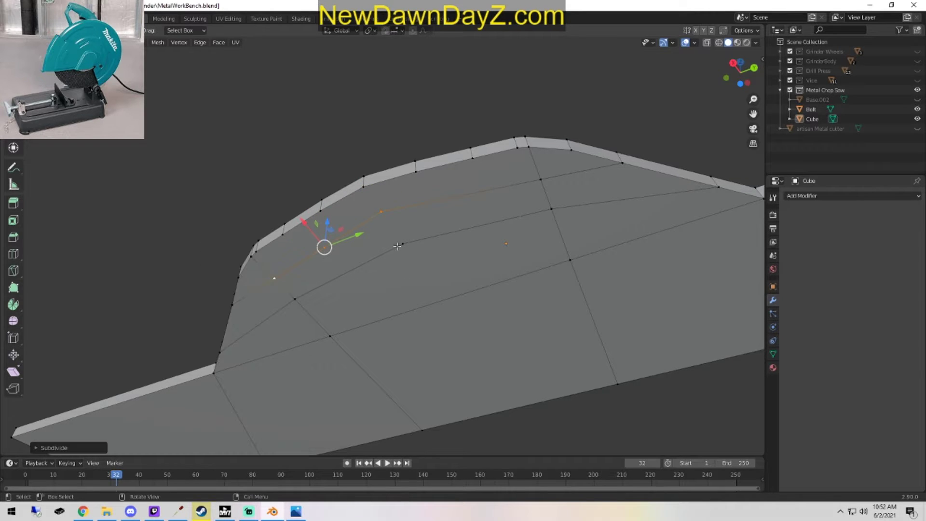
right_click(295, 304)
click(295, 304)
Move the outer line's new vertices between the midpoint and upper section line along X toward the curved rim.
middle_drag(399, 306, 329, 322)
key(g)
key(x)
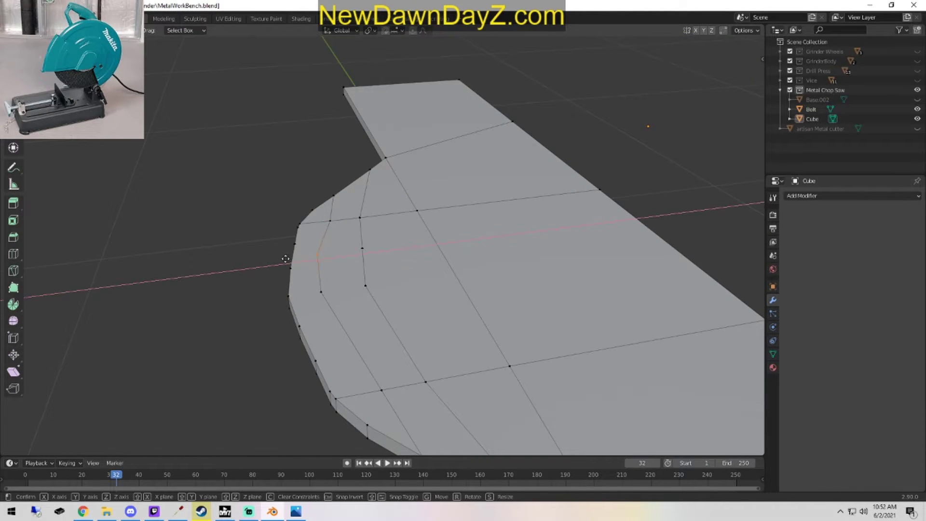
click(286, 260)
middle_drag(287, 259, 480, 366)
middle_drag(447, 335, 425, 367)
key(g)
key(x)
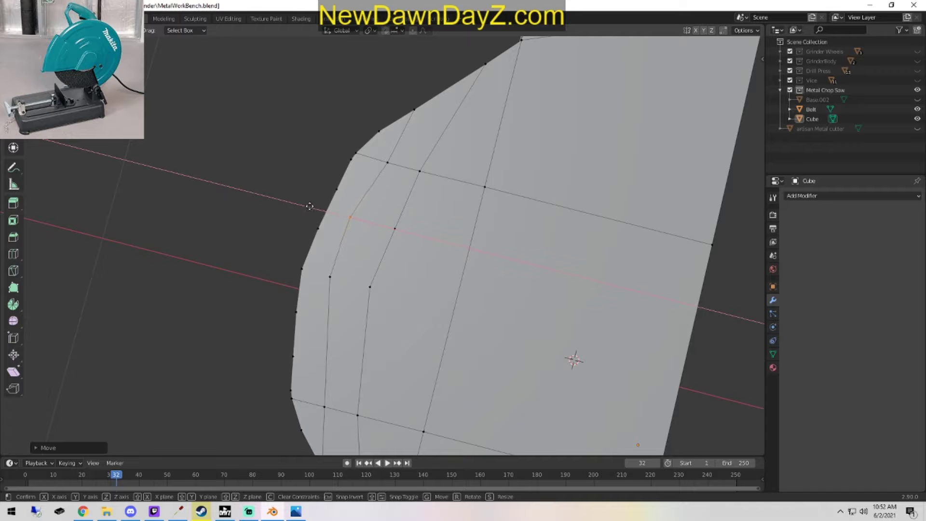
click(310, 207)
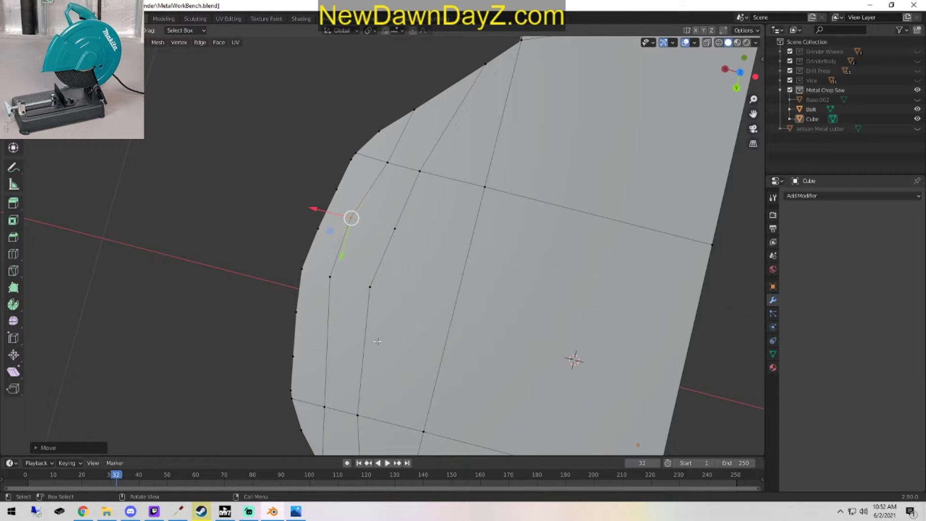
Subdivide the outer line's segment between its midpoint vertex and the lower section line on the top face.
click(330, 277)
right_click(309, 372)
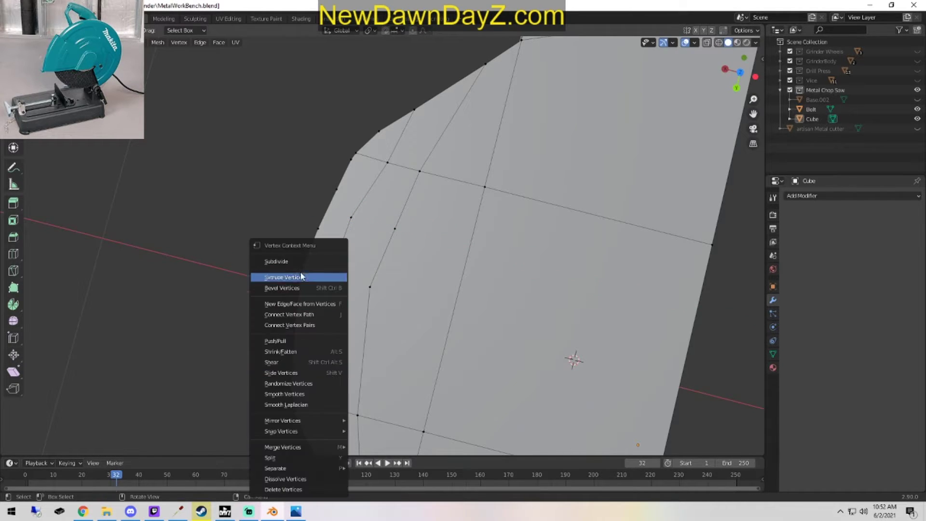
click(305, 261)
middle_drag(304, 261, 284, 224)
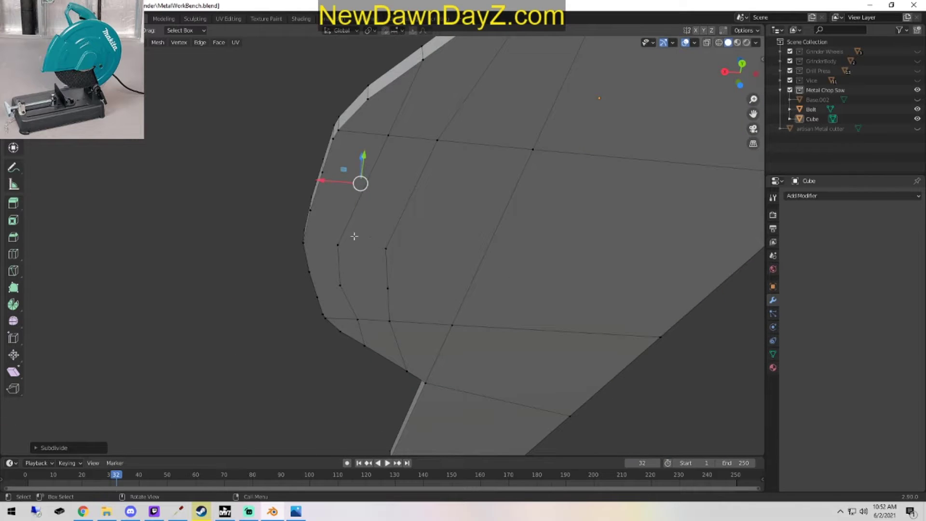
Subdivide the edge between the outer slot curve's vertices near its end and move the new vertices outward along X.
click(339, 245)
shift+click(389, 136)
right_click(362, 163)
click(362, 163)
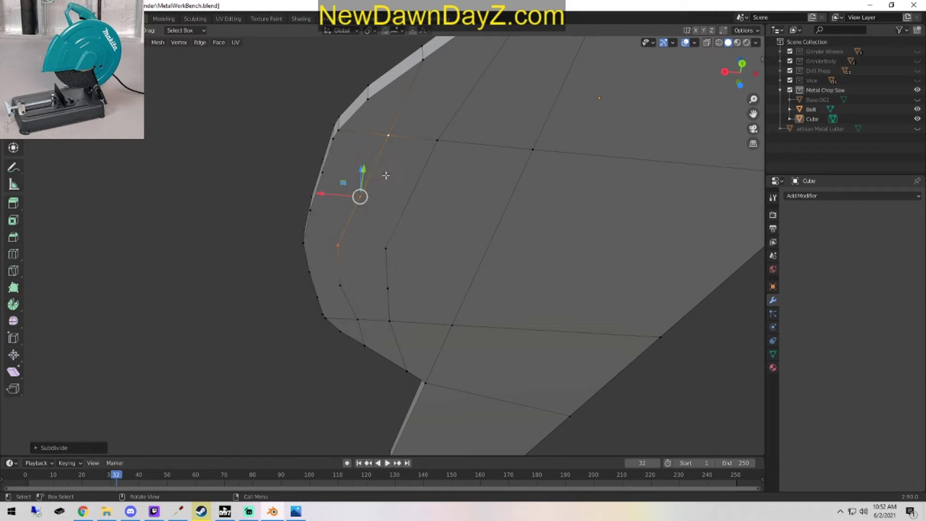
middle_drag(392, 213, 380, 310)
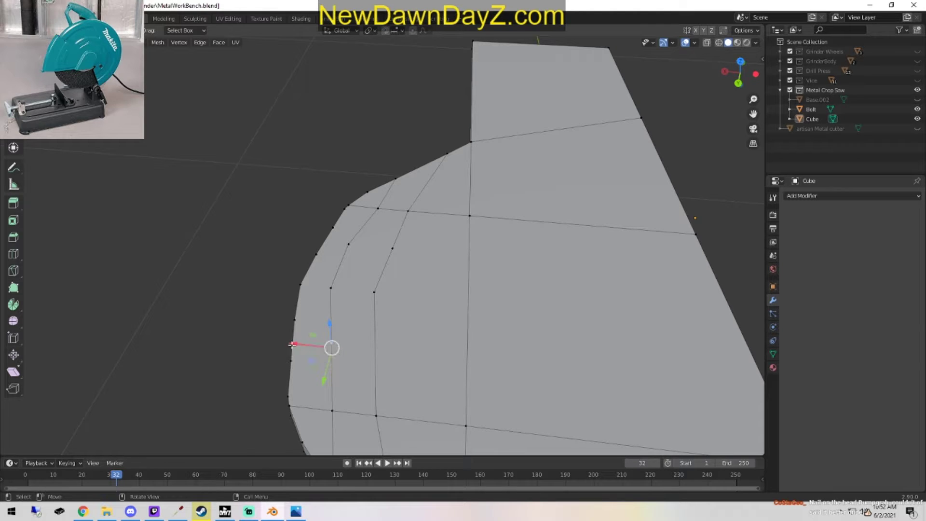
drag(293, 343, 290, 345)
middle_drag(469, 304, 488, 309)
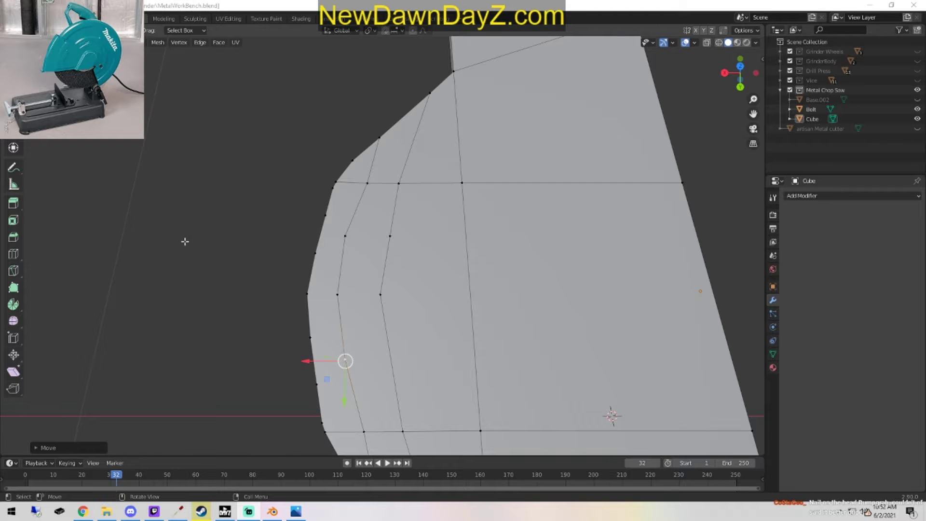
Move the upper midpoint vertices of the inner slot curve outward along X to match the outer curve.
scroll(524, 241, down, 2)
scroll(463, 264, up, 2)
scroll(362, 261, up, 1)
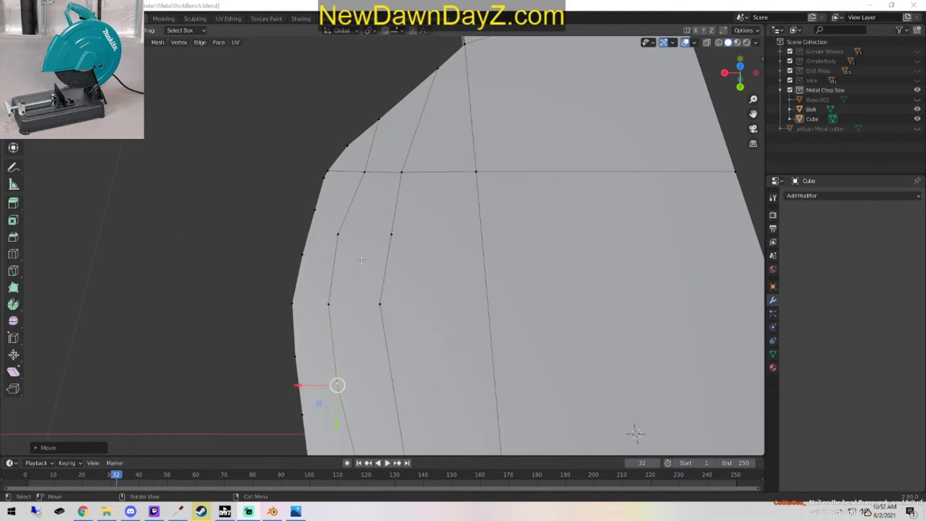
click(395, 236)
middle_drag(395, 236, 406, 298)
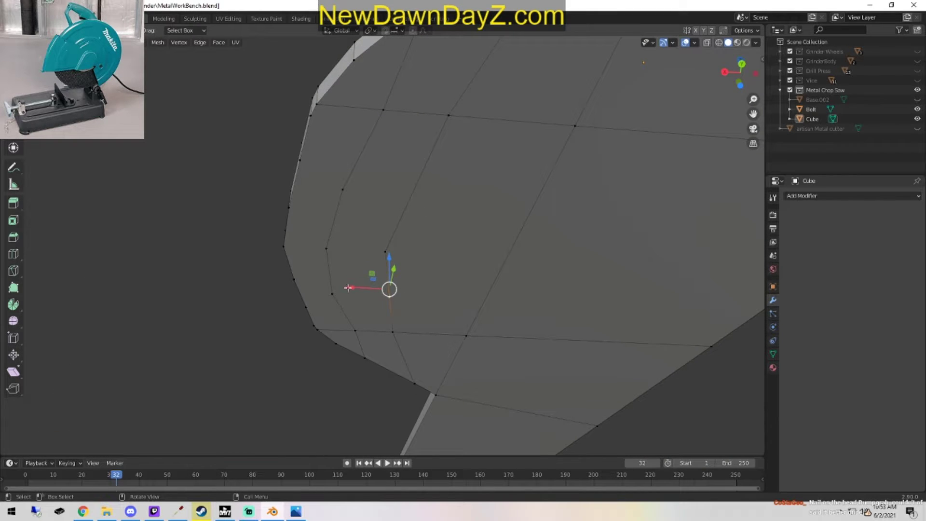
key(g)
key(x)
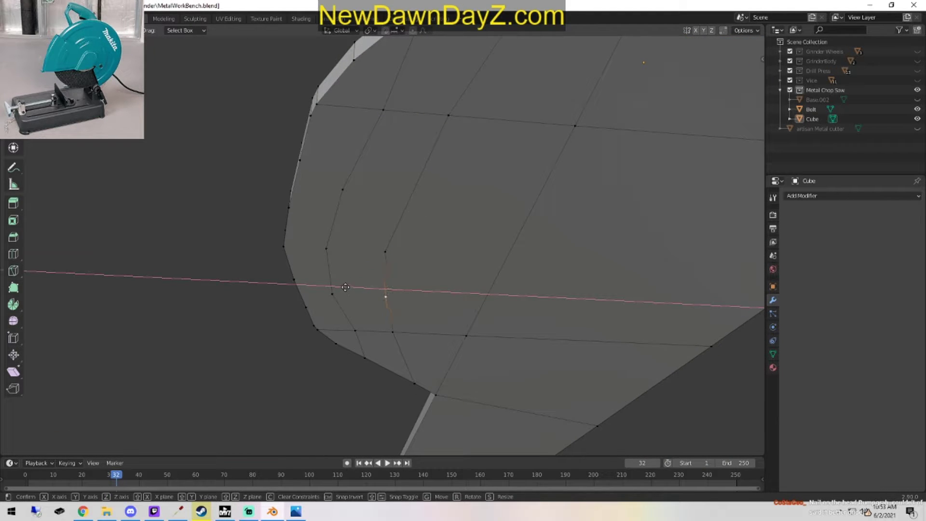
click(343, 287)
middle_drag(343, 287, 426, 379)
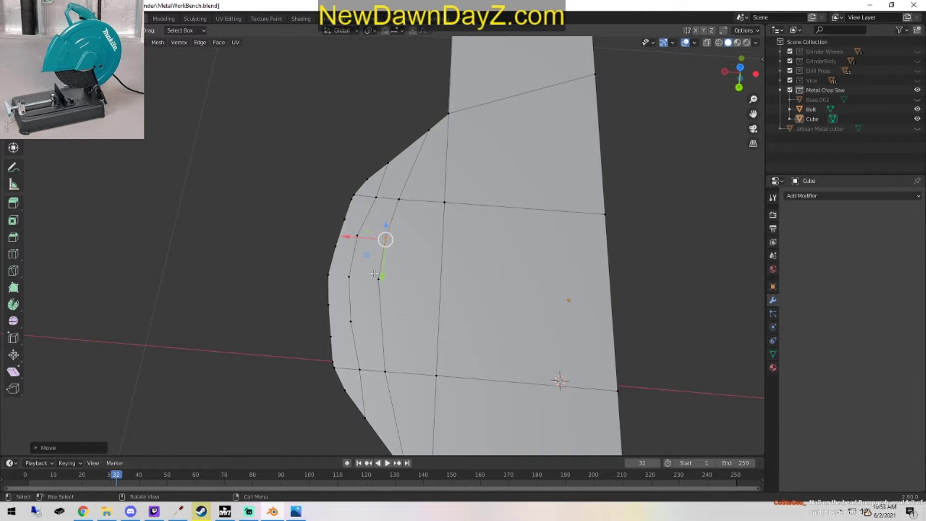
Subdivide the remaining straight segment of the inner slot curve on the plate's top face.
shift+click(385, 371)
right_click(392, 342)
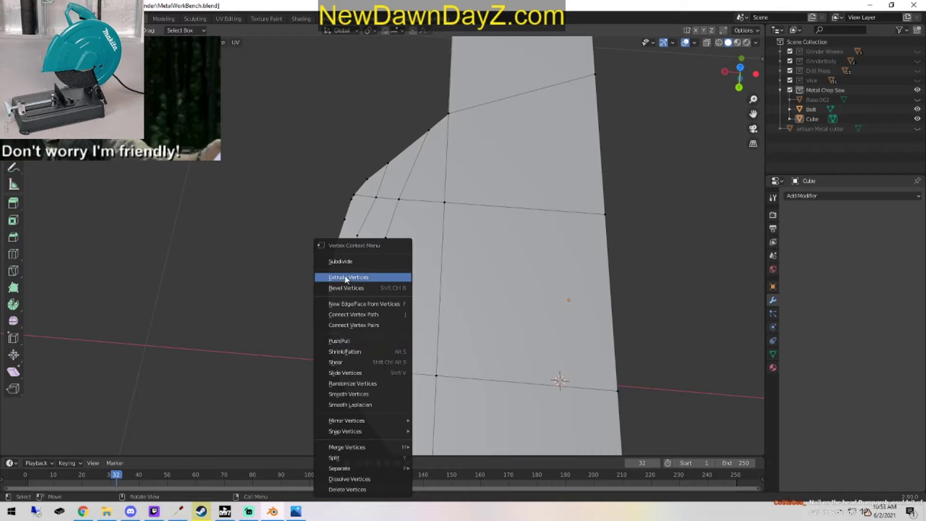
click(347, 261)
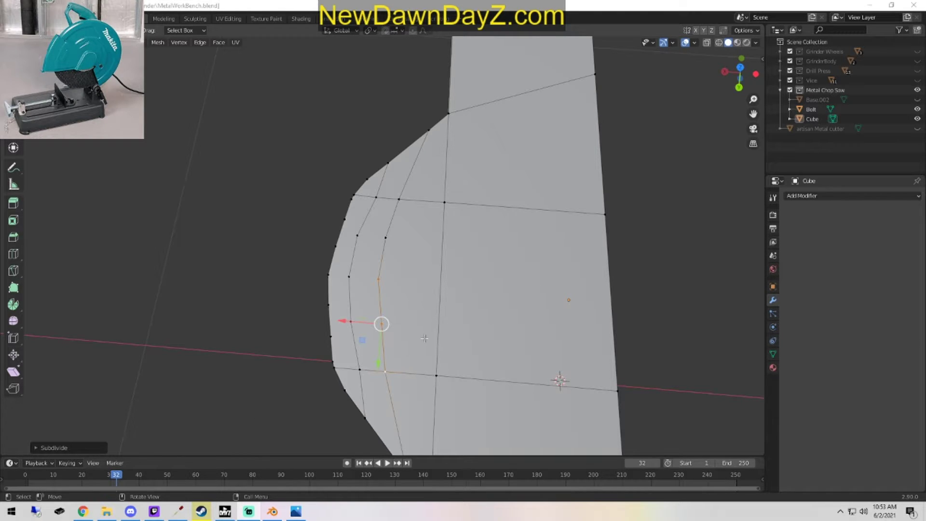
click(350, 321)
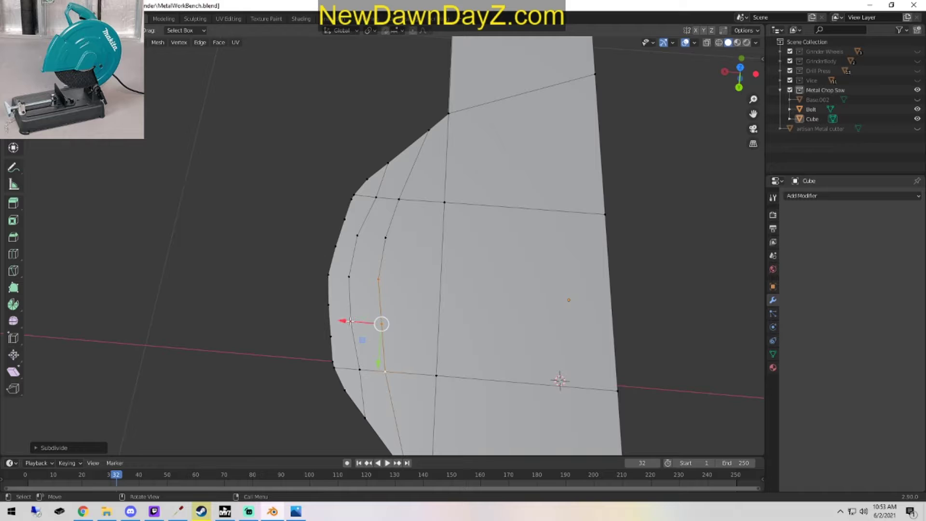
drag(349, 321, 382, 323)
key(super+x)
key(Escape)
Subdivide the matching inner curve segment on the plate's underside and move the new midpoint outward along X.
middle_drag(381, 323, 410, 203)
right_click(409, 203)
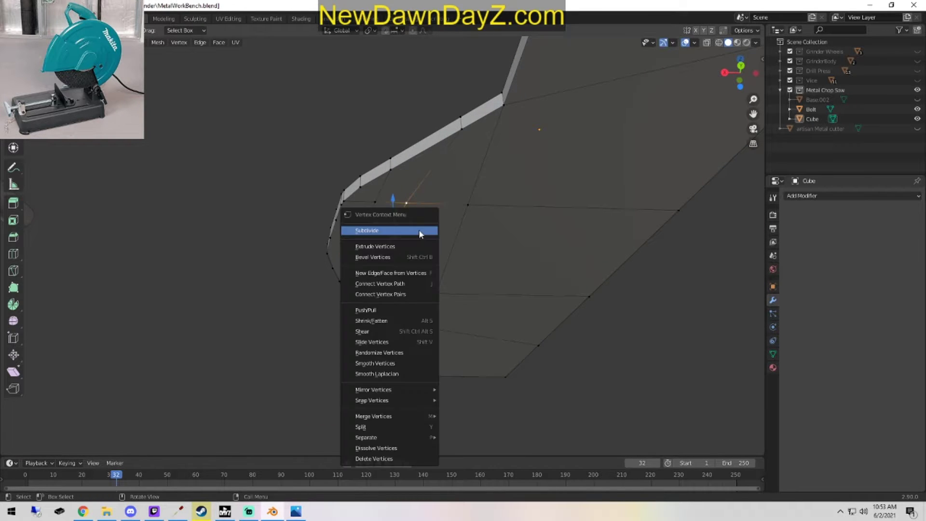
click(419, 230)
middle_drag(446, 269, 359, 322)
drag(315, 294, 311, 291)
Delete the curved strip faces between the two slot curves to open a slot through the plate.
middle_drag(356, 313, 441, 268)
key(Tab)
key(Tab)
scroll(439, 280, up, 2)
alt+click(385, 275)
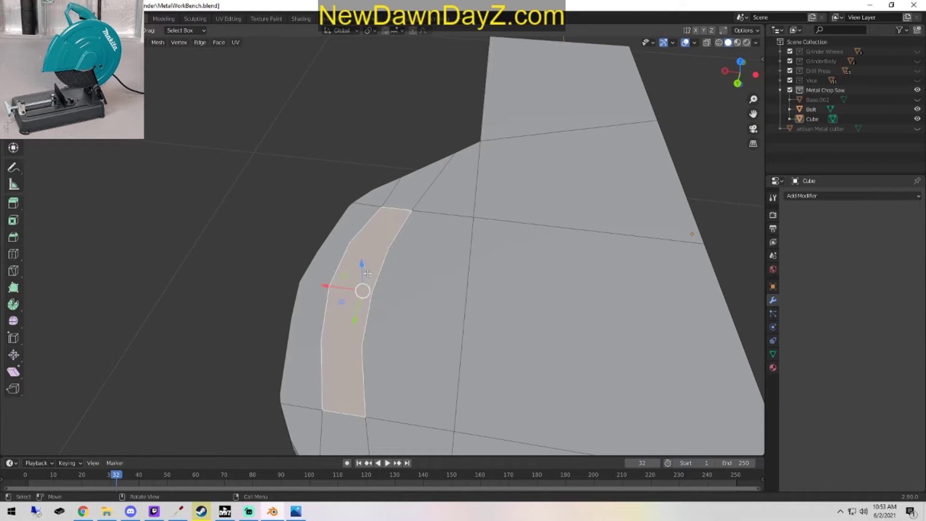
middle_drag(385, 275, 412, 328)
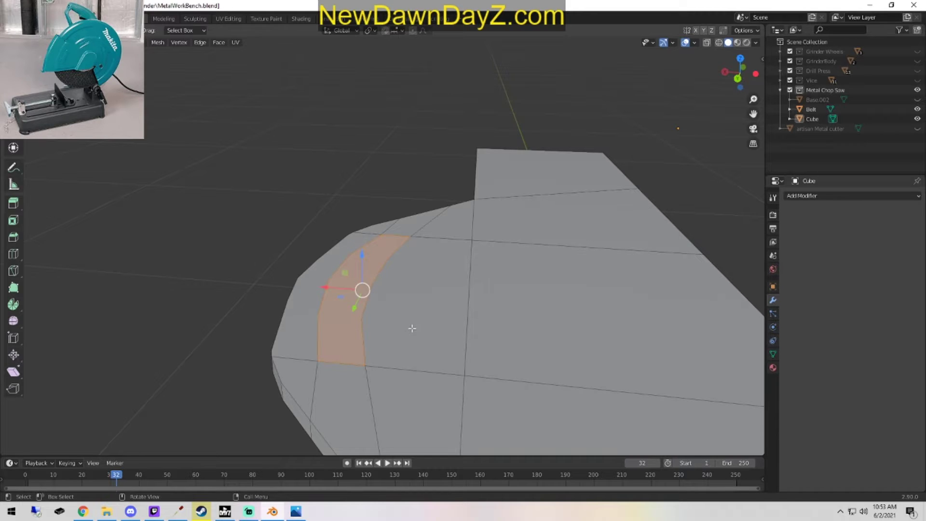
key(x)
click(400, 327)
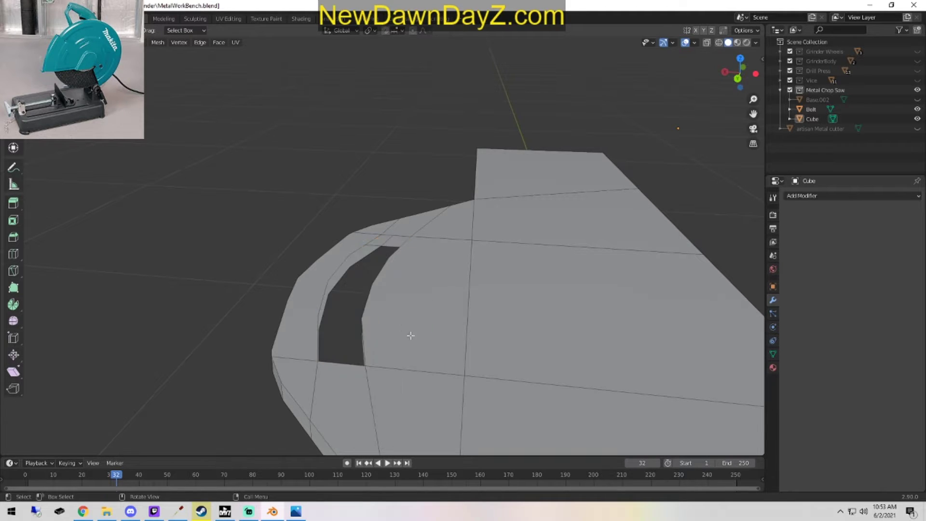
middle_drag(411, 335, 420, 275)
key(Tab)
key(Tab)
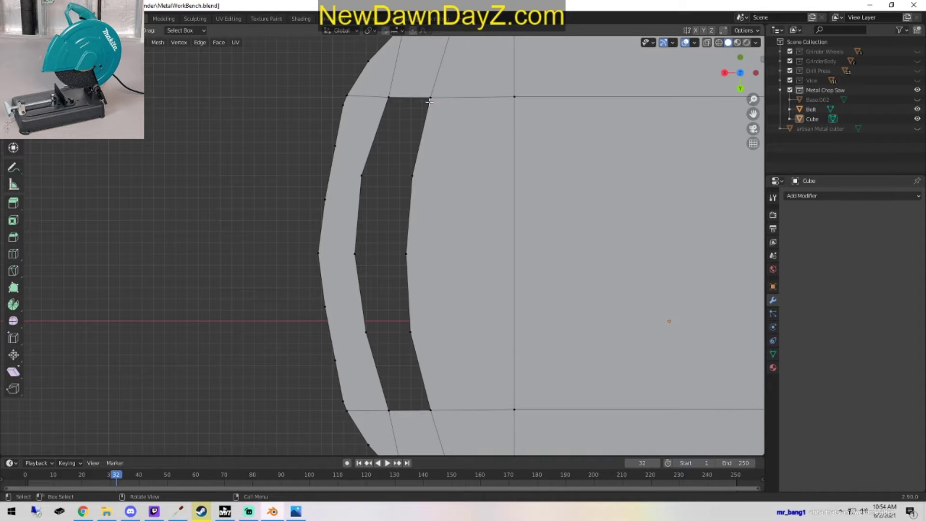
Select the vertices at one end of the slot, try rotating them, and level them with a Y scale of 0.
middle_drag(431, 99, 393, 124)
key(c)
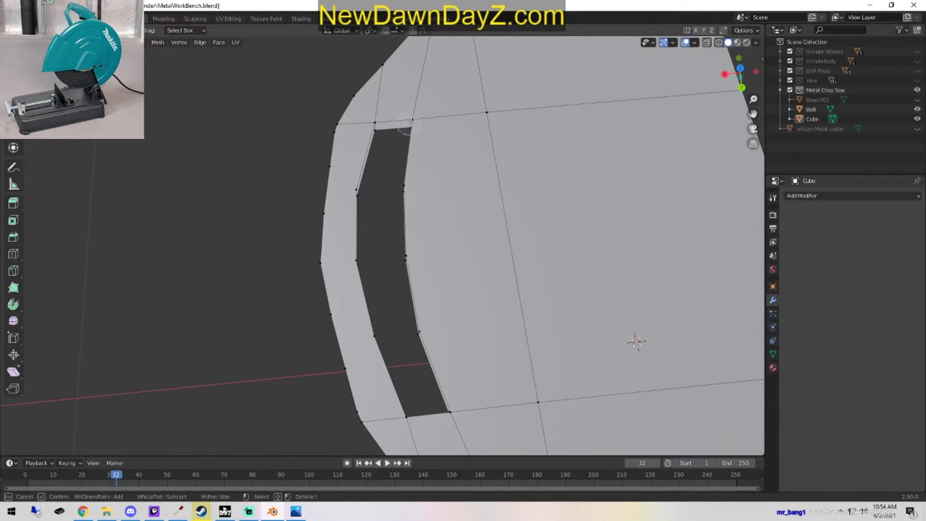
click(394, 124)
key(Escape)
mouse_move(354, 128)
mouse_down()
mouse_move(381, 129)
mouse_move(352, 128)
mouse_up()
key(KP_1)
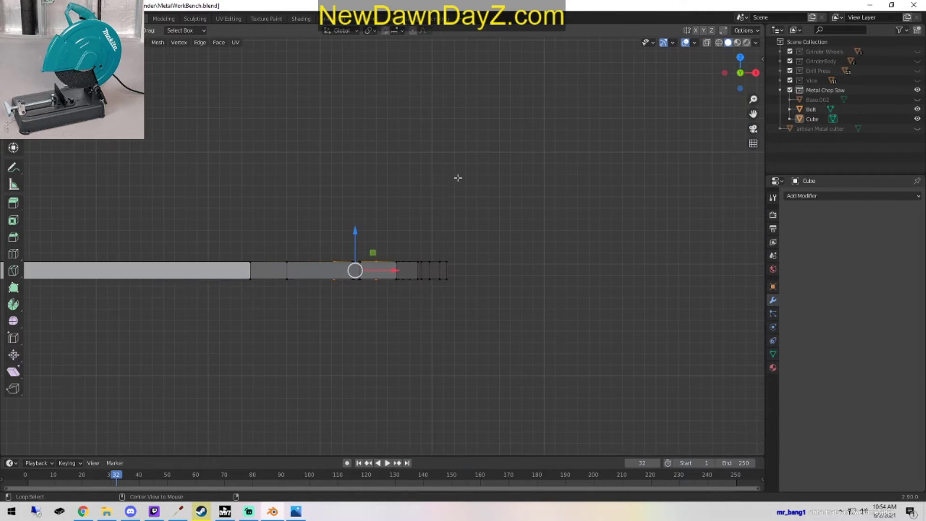
key(KP_7)
key(s)
key(y)
key(0)
key(Return)
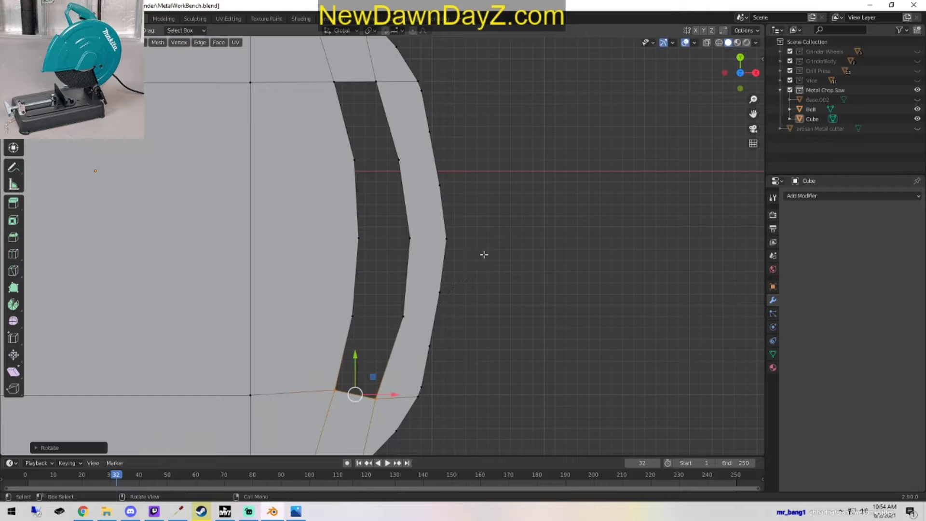
key(Tab)
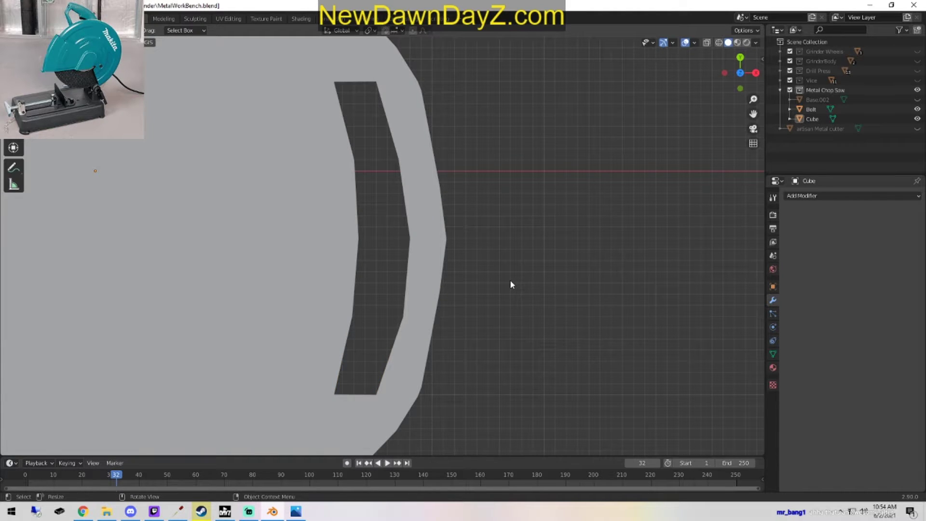
key(Tab)
Turn on proportional editing and try moving the slot's whole row of inner edge vertices outward along X.
mouse_move(511, 280)
middle_down()
mouse_move(490, 232)
mouse_move(427, 169)
mouse_move(424, 279)
mouse_move(367, 261)
middle_up()
key(c)
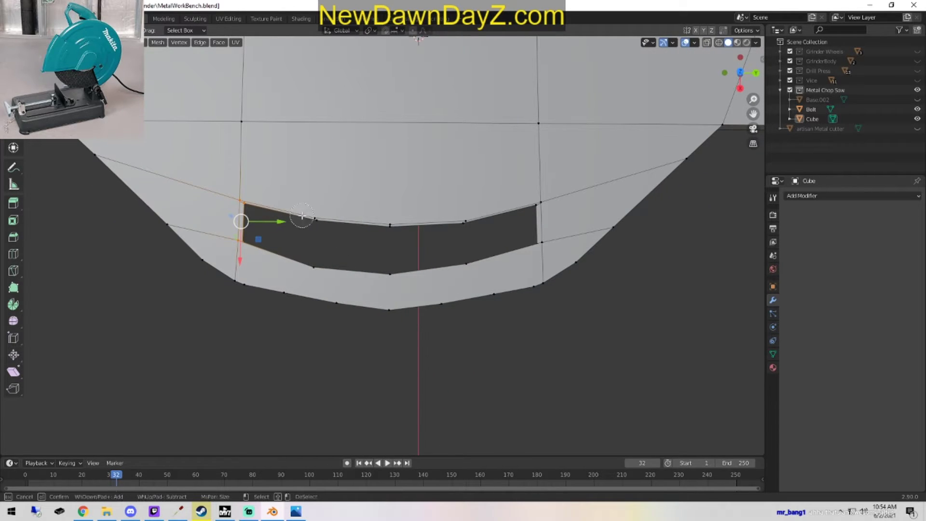
key(Escape)
click(245, 203)
key(c)
mouse_move(244, 202)
mouse_down()
mouse_move(328, 222)
mouse_move(531, 207)
mouse_up()
key(Escape)
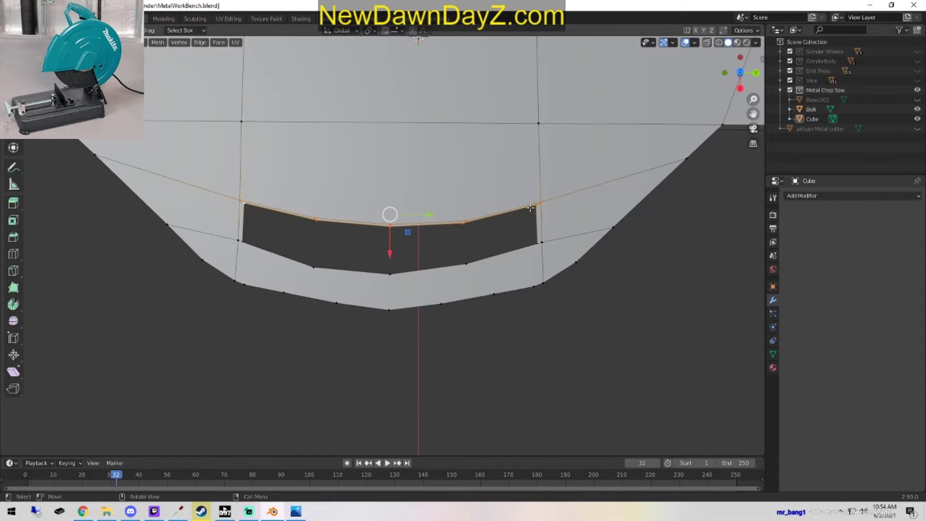
click(413, 31)
mouse_move(389, 254)
mouse_down()
mouse_move(387, 242)
mouse_move(386, 256)
mouse_up()
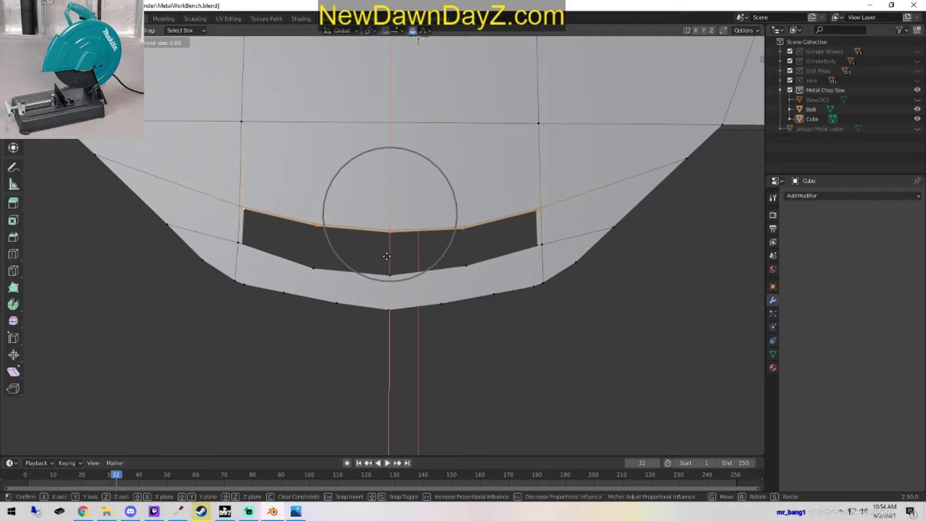
key(Escape)
Reduce the selection to the middle vertices of the slot's inner edge and try moving them outward along X.
key(c)
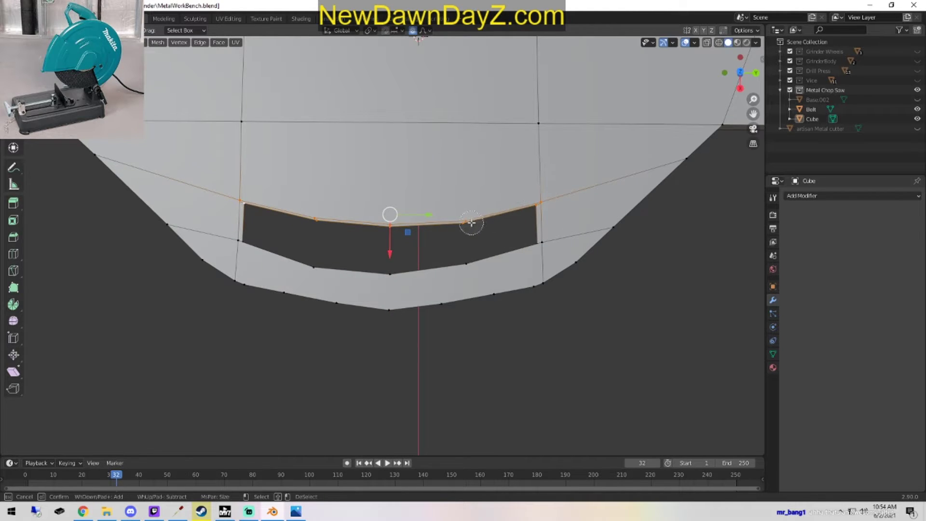
middle_drag(468, 222, 545, 206)
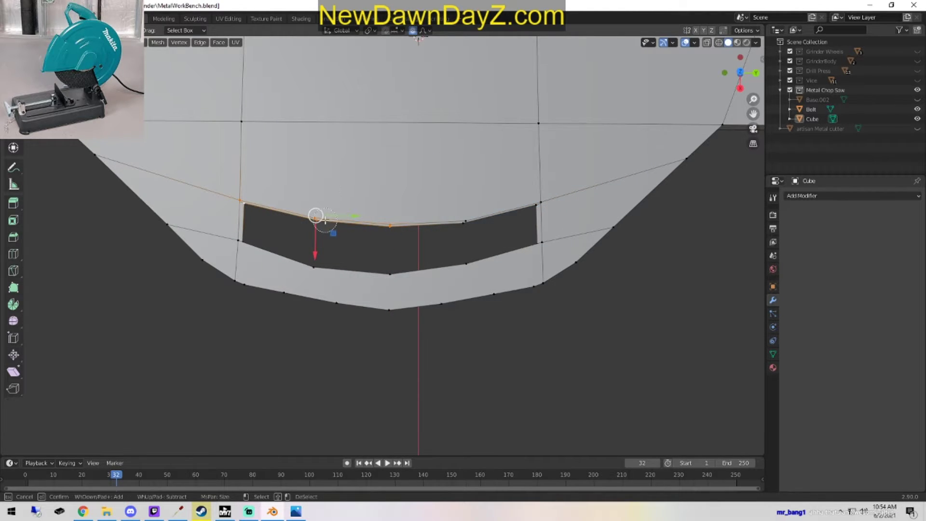
middle_drag(324, 224, 249, 205)
key(Escape)
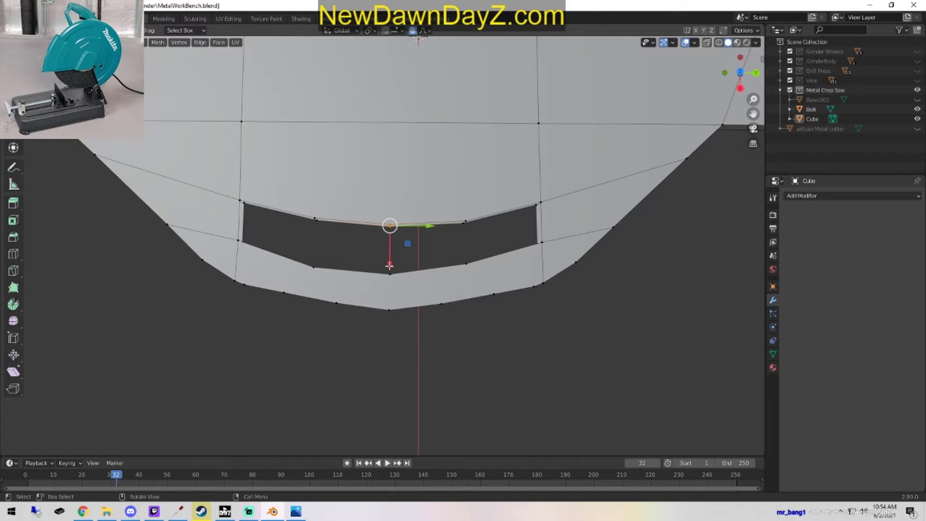
drag(389, 265, 385, 272)
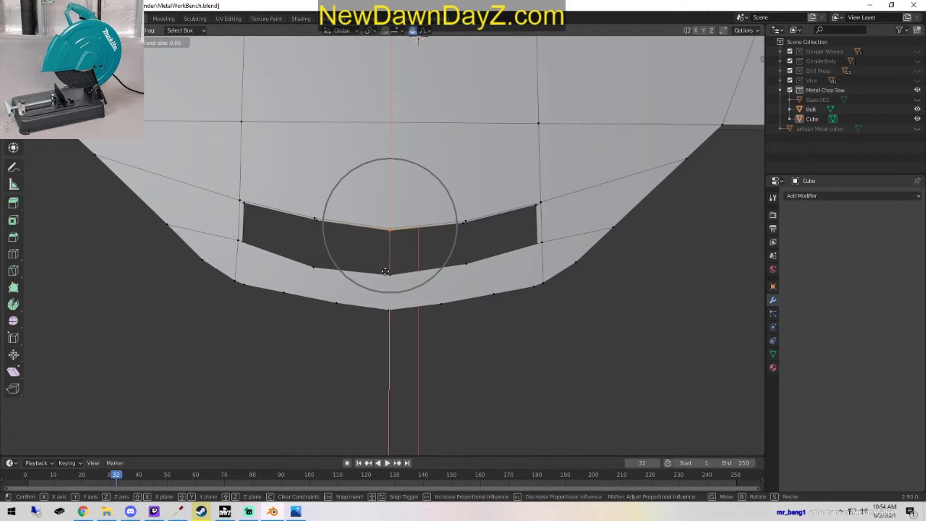
right_click(386, 272)
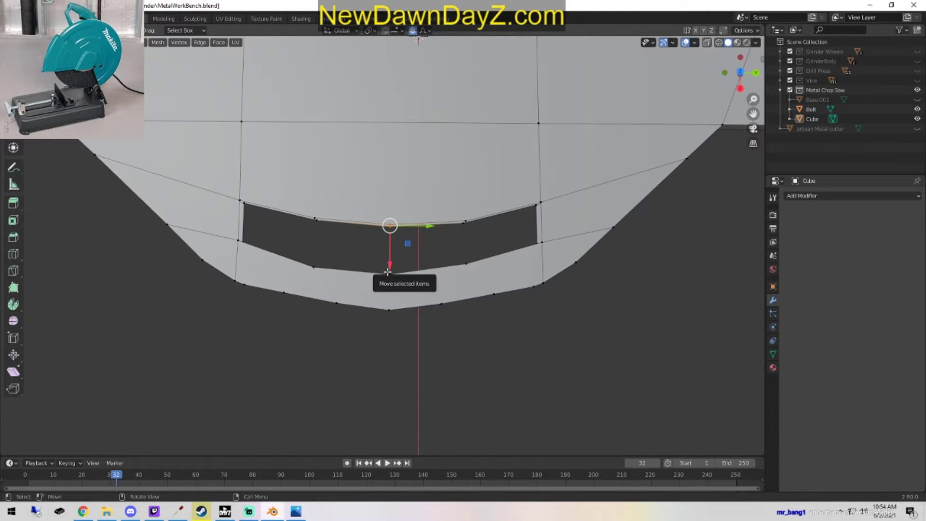
Enlarge the proportional influence to span the slot and move the inner edge's middle vertices outward along X.
key(s)
scroll(387, 271, down, 6)
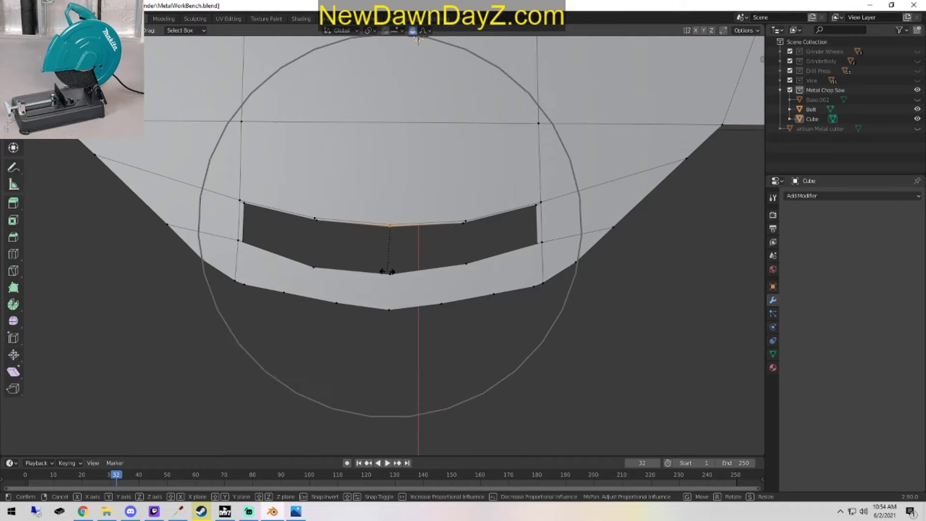
right_click(388, 272)
drag(389, 264, 392, 278)
key(Tab)
scroll(559, 290, down, 3)
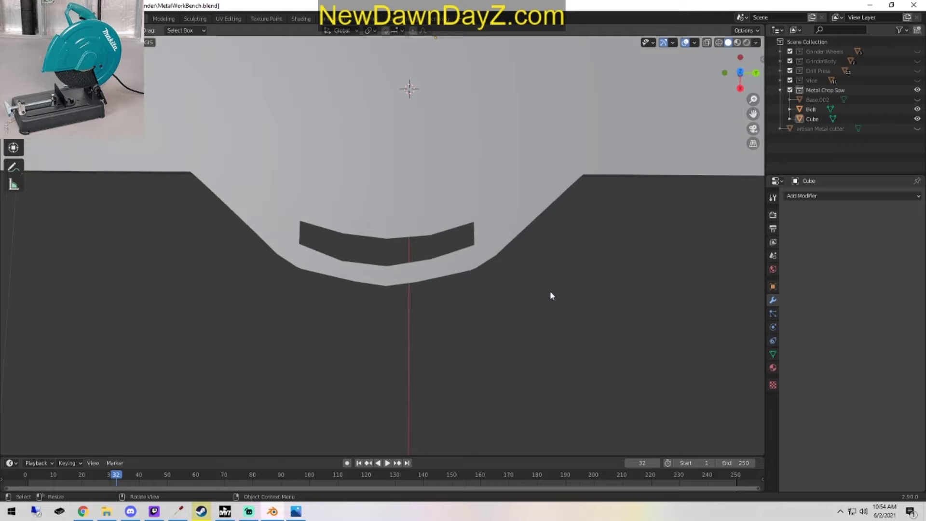
middle_drag(553, 295, 455, 302)
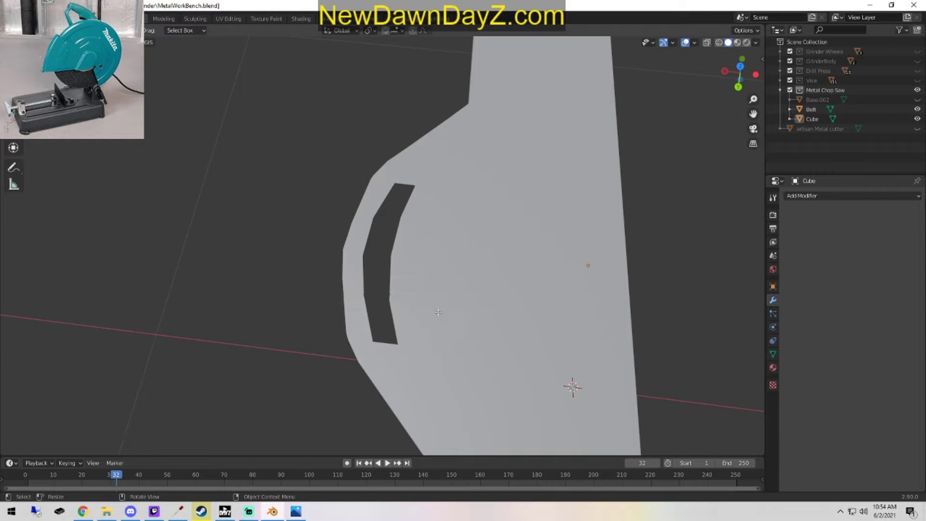
Fill a wall face between the four middle vertices of the slot's outer edge on the top and bottom faces.
key(Tab)
scroll(438, 312, up, 4)
middle_drag(535, 321, 392, 250)
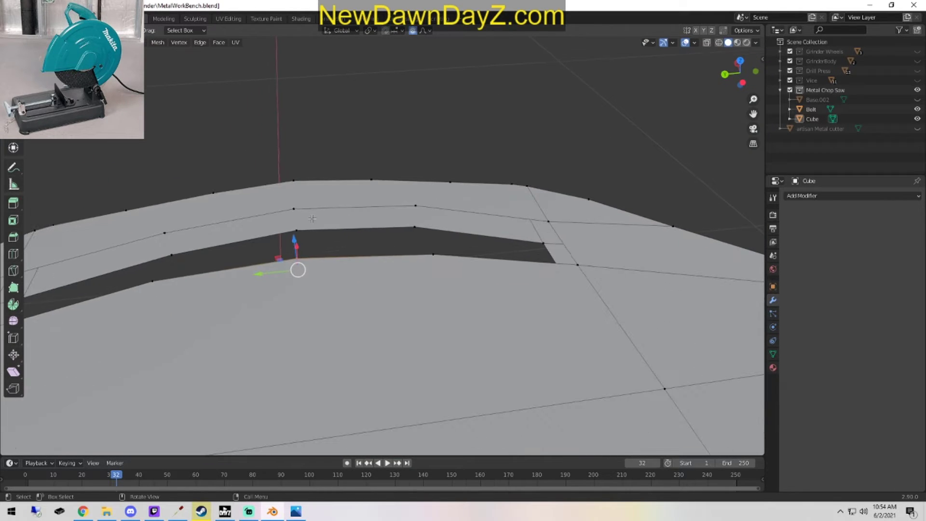
key(alt+a)
click(293, 226)
shift+click(290, 211)
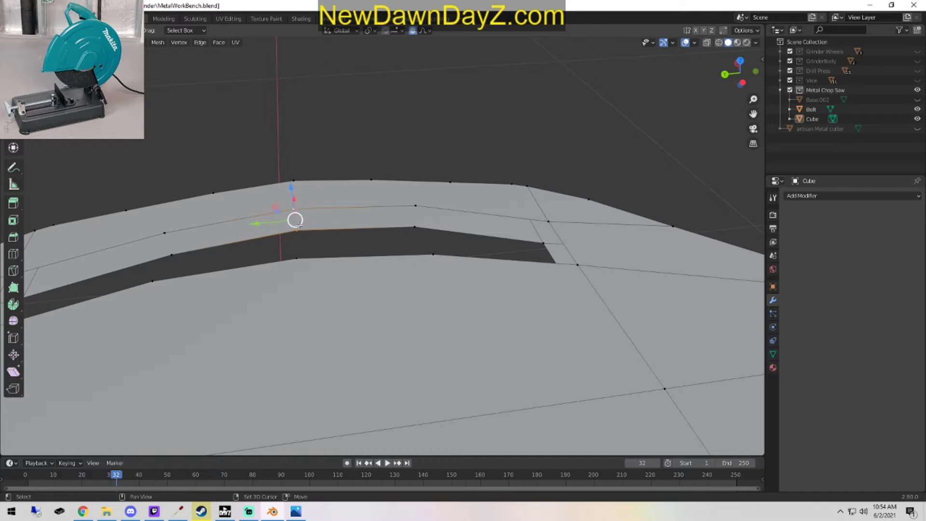
shift+click(415, 205)
shift+click(415, 226)
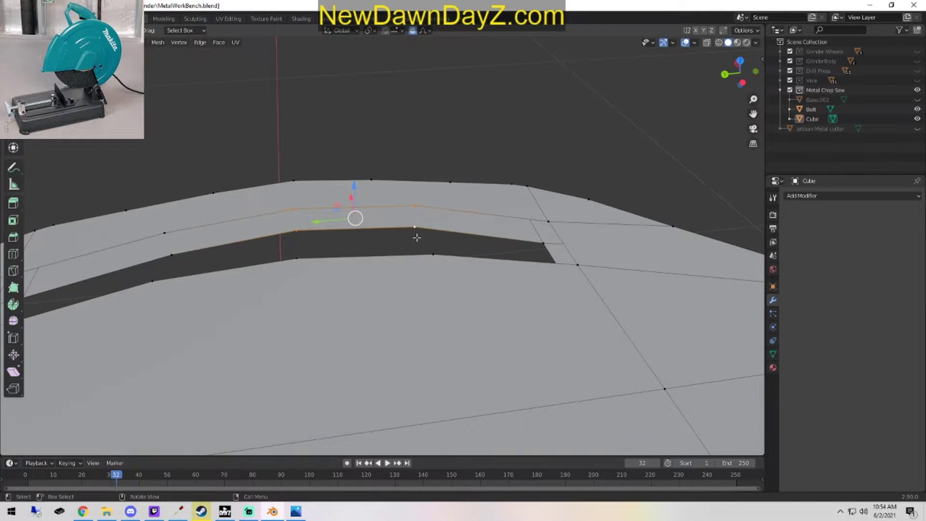
key(f)
Fill the outer-edge wall section between the slot's middle wall face and its -Y end.
click(417, 237)
shift+click(423, 198)
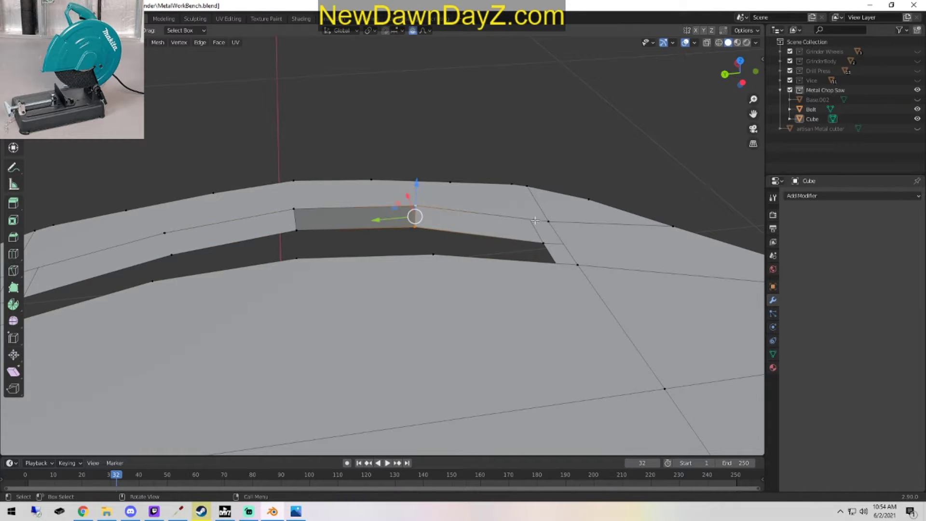
shift+click(545, 221)
shift+click(542, 243)
key(g)
click(513, 251)
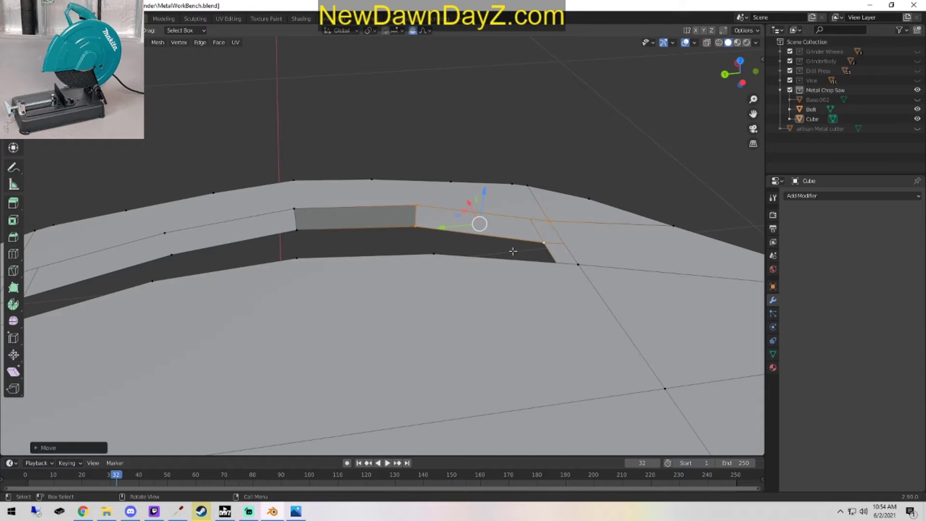
key(f)
click(511, 252)
Fill the end wall of the slot at its -Y end between the four top and bottom corner vertices.
scroll(492, 255, down, 2)
middle_drag(447, 257, 551, 256)
scroll(502, 227, up, 2)
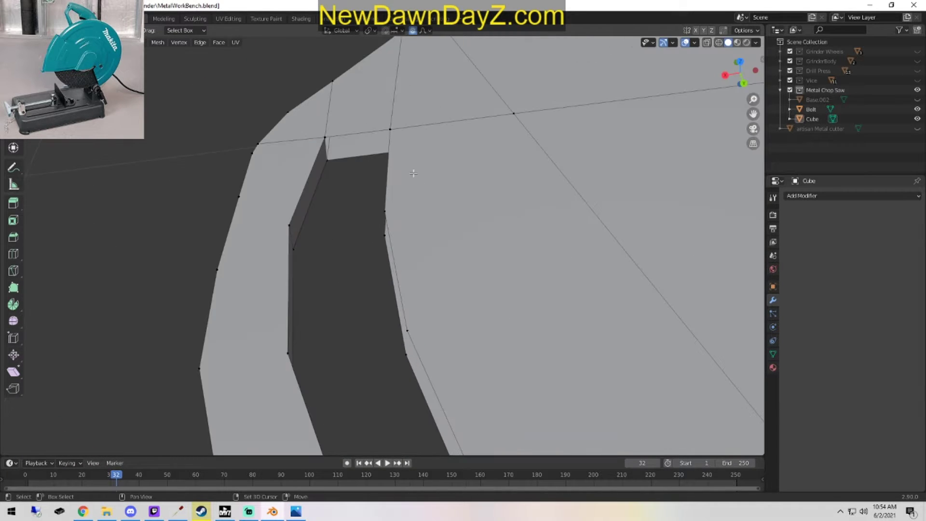
shift+middle_drag(414, 173, 458, 300)
middle_drag(462, 381, 466, 347)
shift+middle_drag(430, 375, 424, 290)
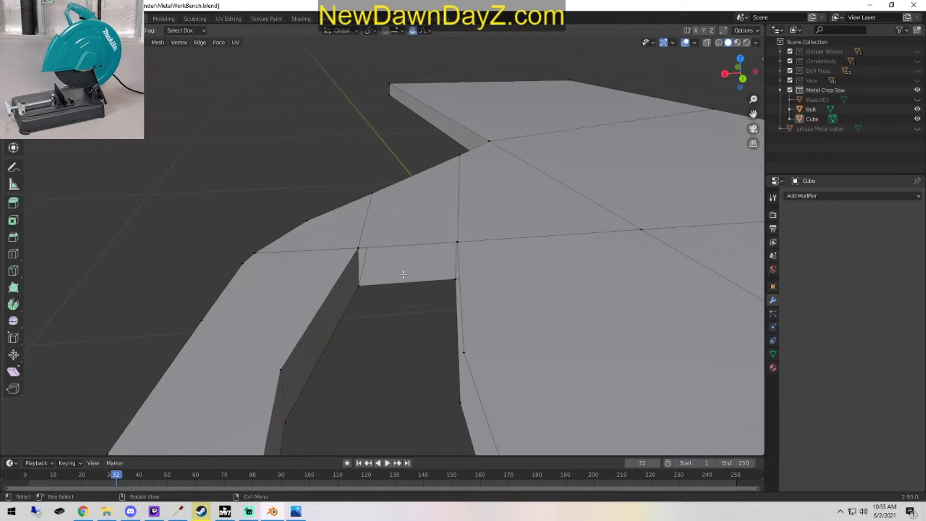
click(364, 285)
shift+click(367, 249)
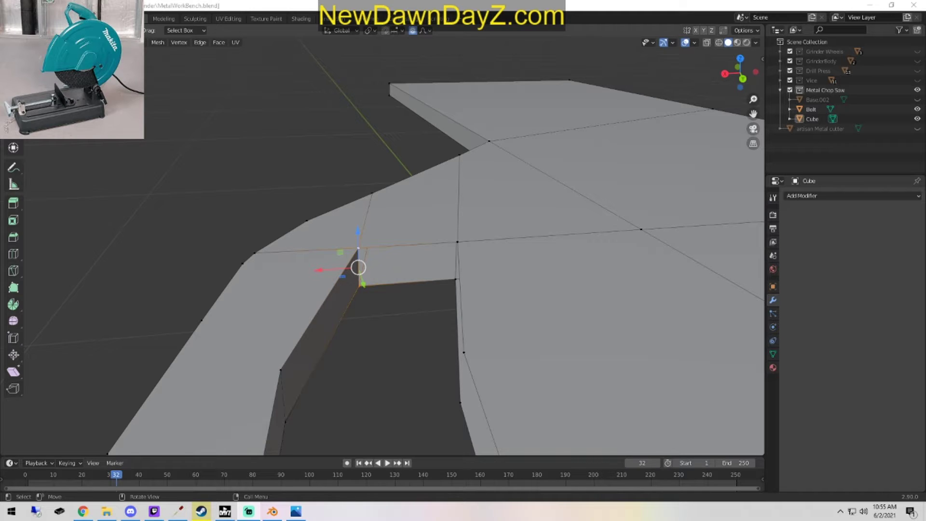
click(456, 279)
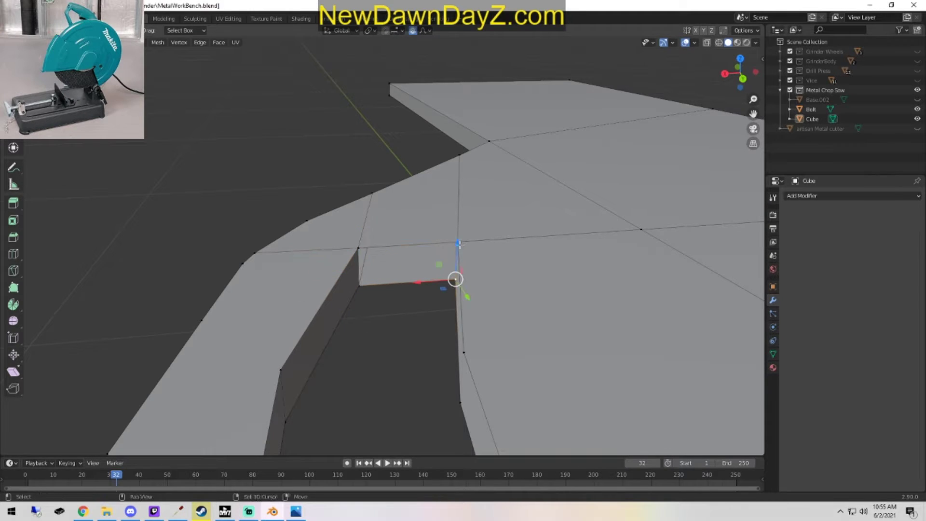
shift+click(457, 241)
shift+click(358, 248)
shift+click(360, 286)
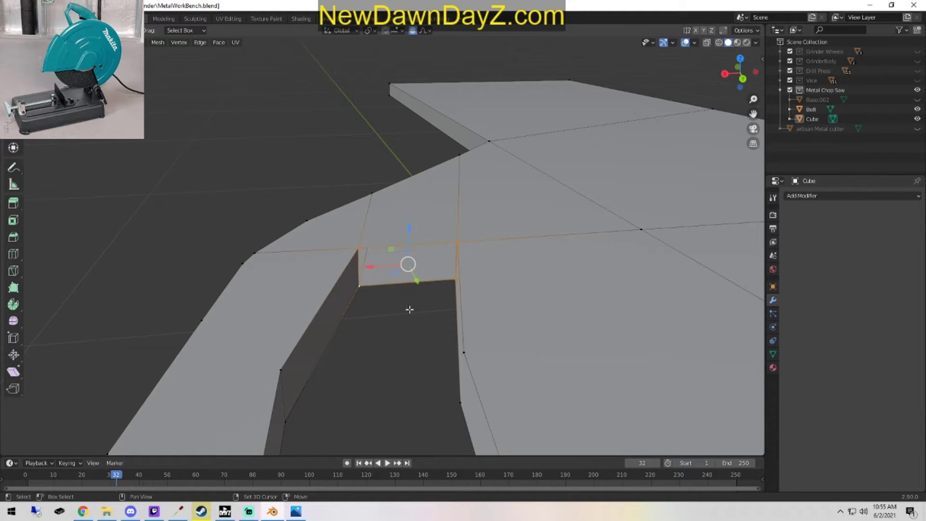
click(395, 319)
Fill the slot's inner-edge wall section that adjoins the closed -Y end wall.
middle_drag(395, 321, 521, 327)
middle_drag(441, 363, 535, 266)
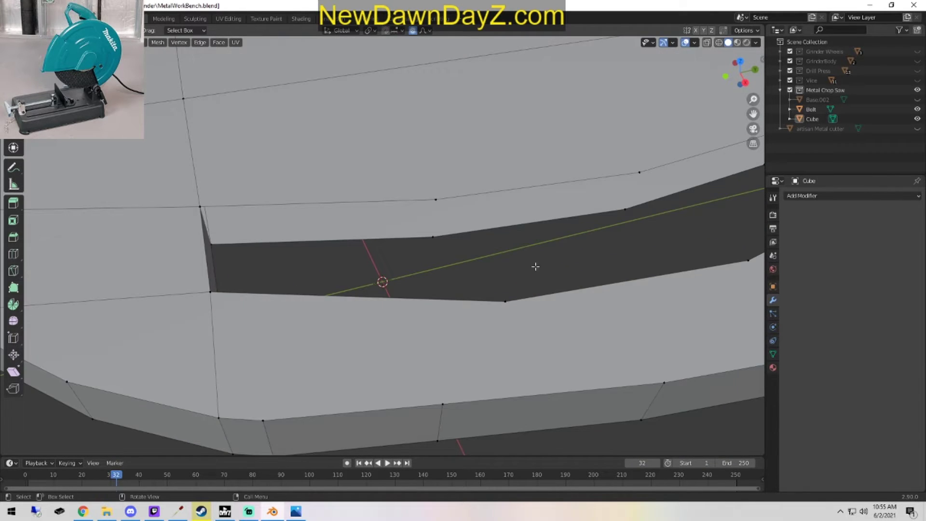
click(434, 238)
shift+click(201, 207)
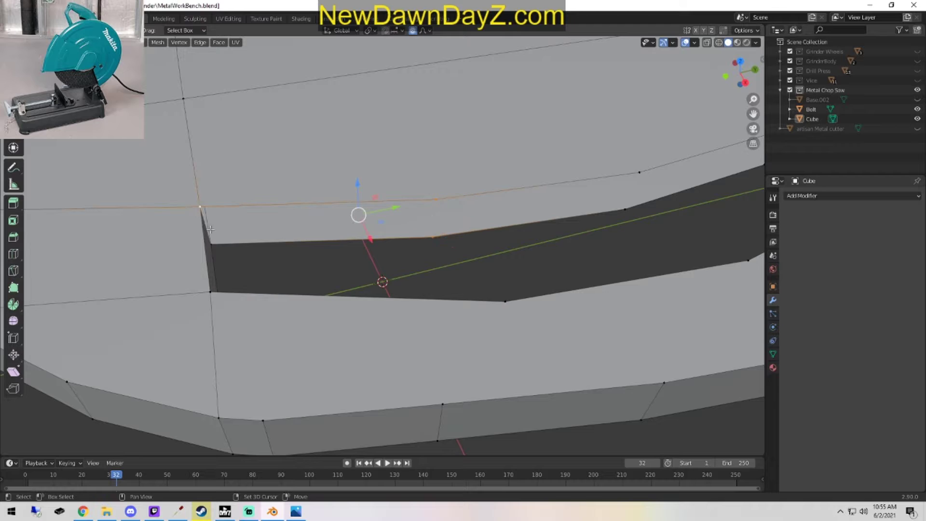
shift+click(211, 244)
key(f)
key(alt+a)
Fill the second inner-edge wall section of the slot, counting from the -Y end.
click(446, 248)
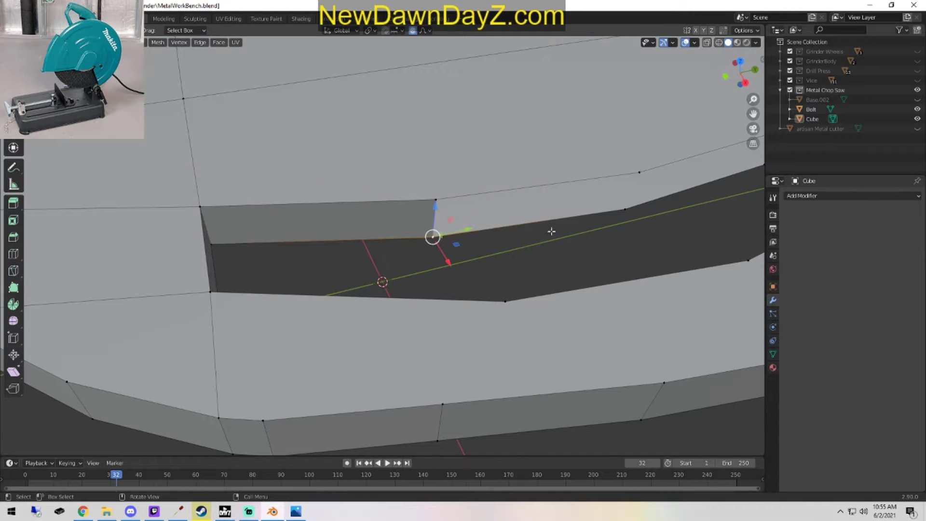
shift+click(639, 172)
shift+click(437, 200)
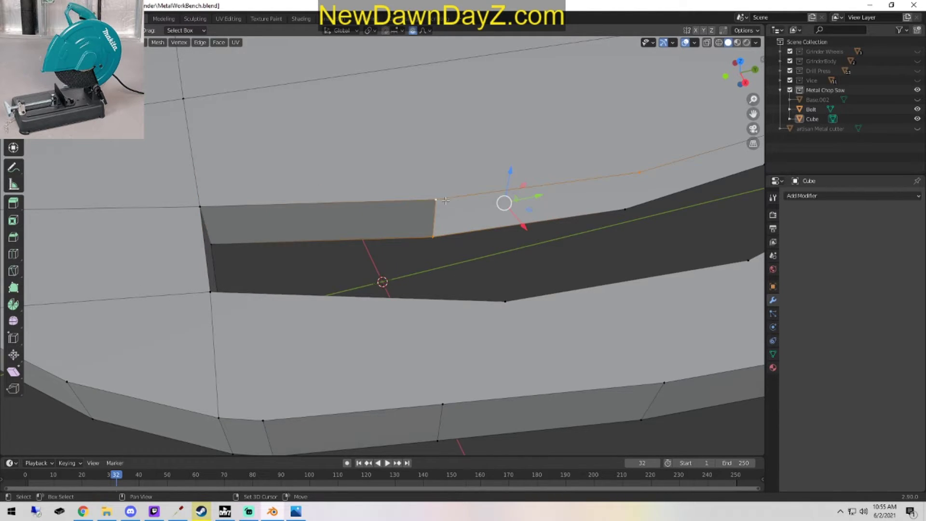
shift+click(624, 209)
key(f)
key(alt+a)
Fill the third inner-edge wall section of the slot, continuing toward the +Y end.
middle_drag(653, 239, 202, 393)
click(275, 231)
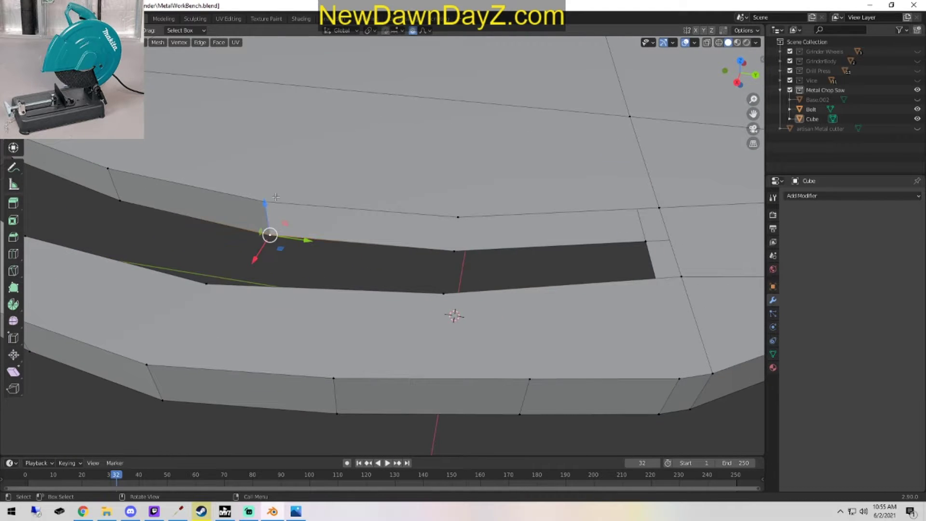
shift+click(266, 201)
shift+click(458, 218)
shift+click(454, 251)
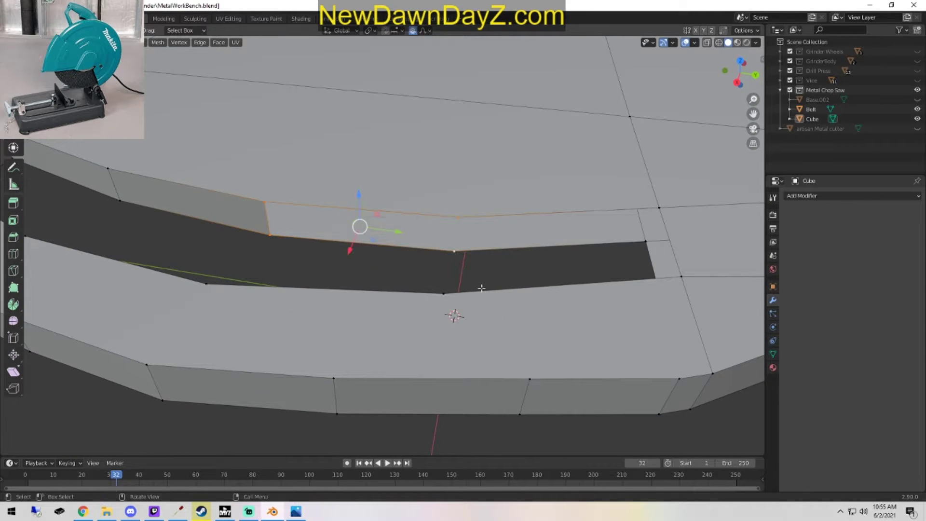
key(f)
key(alt+a)
Fill the last inner-edge wall section, reaching the slot's +Y end corner.
click(455, 252)
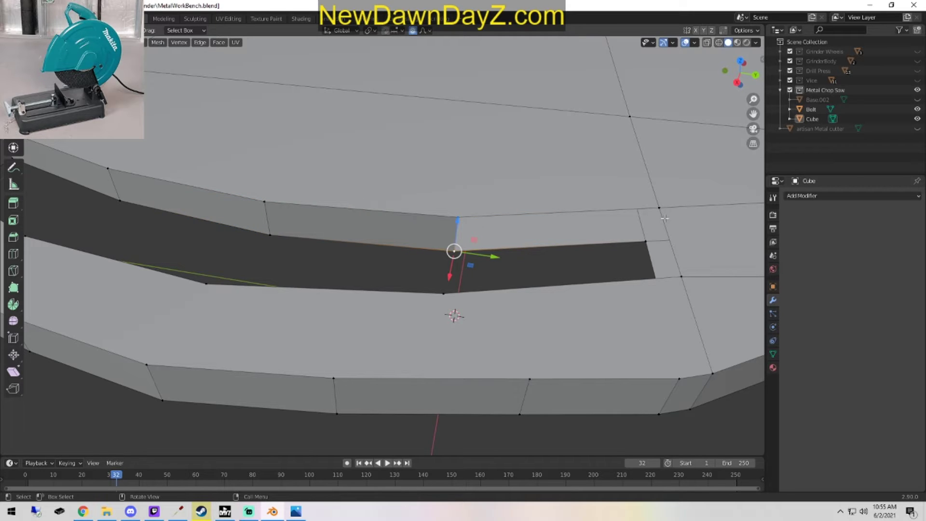
shift+click(458, 219)
shift+click(656, 210)
shift+click(641, 240)
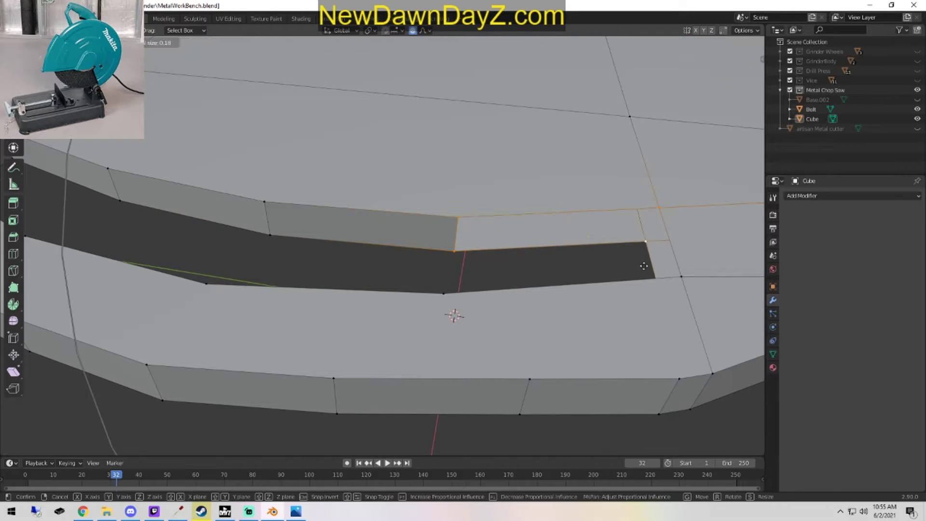
key(f)
click(636, 267)
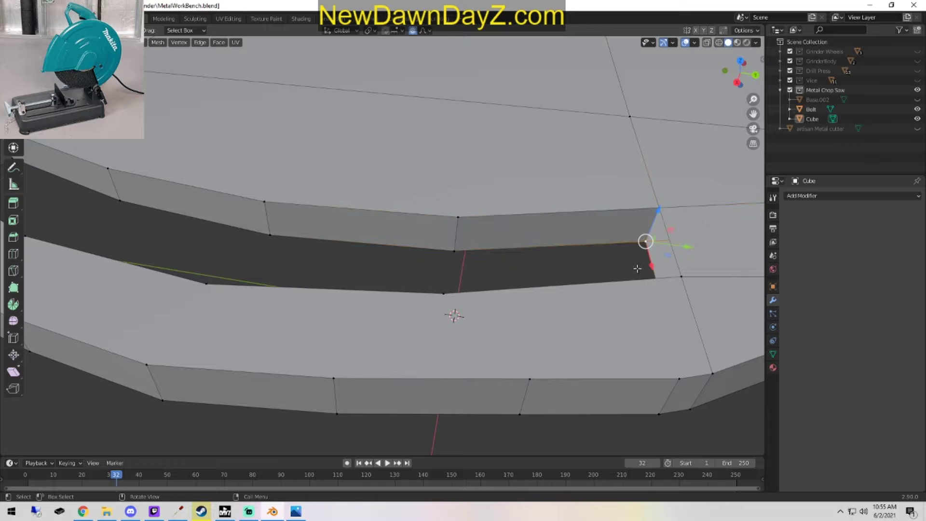
Fill the end wall at the slot's +Y end between its four top and bottom corner vertices.
middle_drag(638, 268, 360, 320)
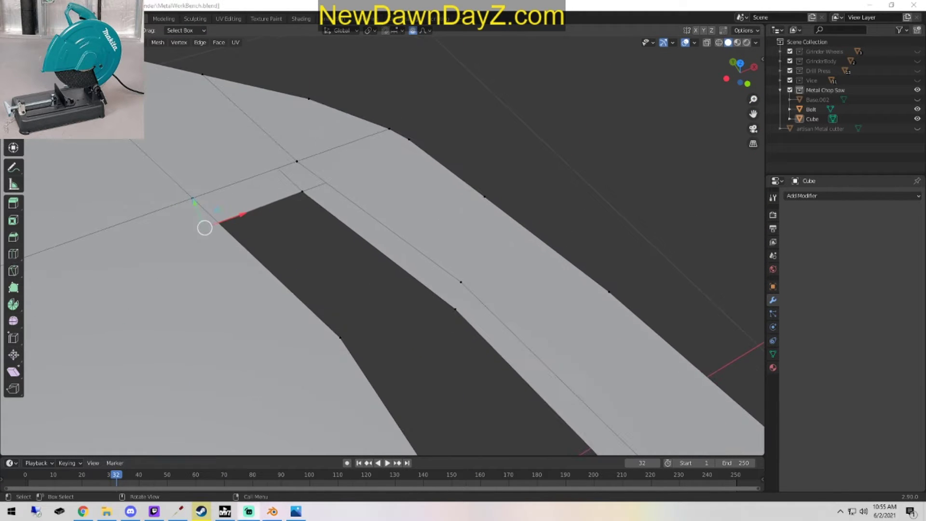
middle_drag(302, 364, 405, 262)
click(341, 256)
shift+click(343, 299)
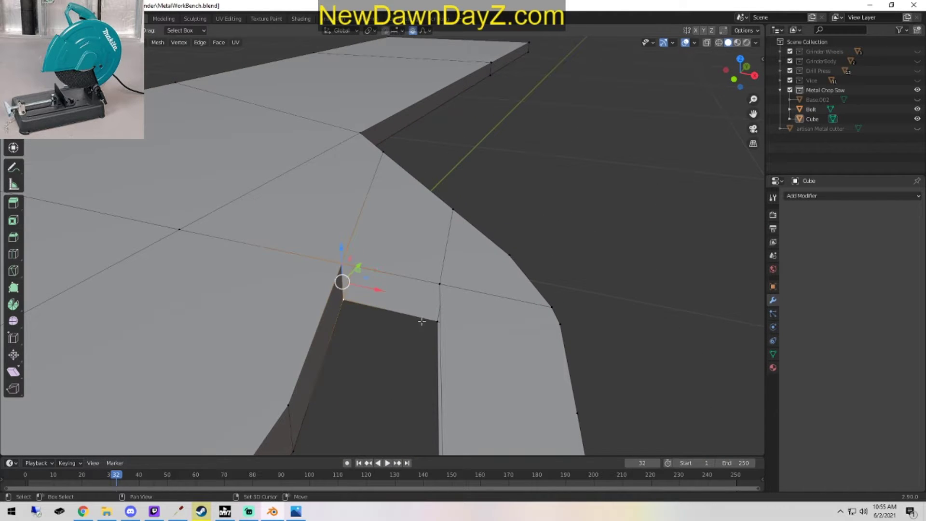
shift+click(435, 323)
shift+click(441, 285)
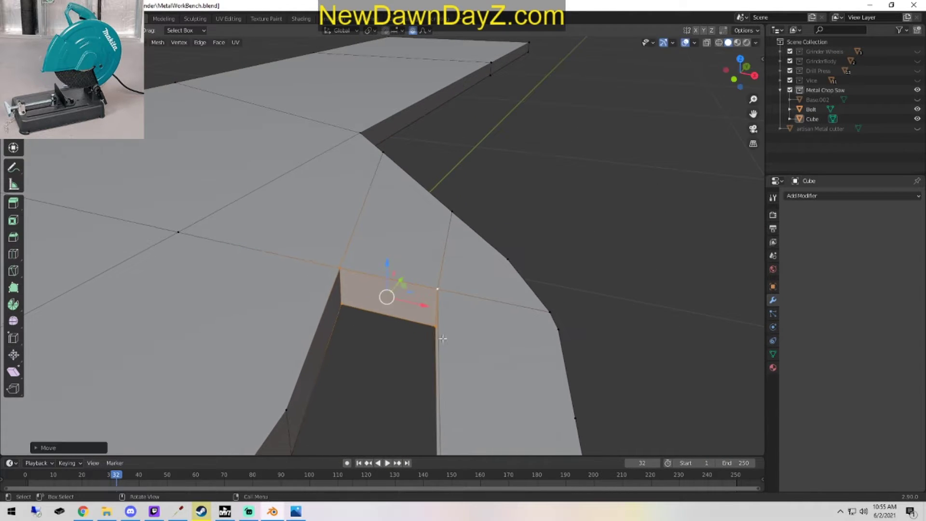
scroll(449, 369, down, 2)
key(alt+a)
Fill the outer-edge wall section on the +Y side of the slot's middle wall face.
middle_drag(442, 380, 503, 315)
scroll(497, 385, up, 2)
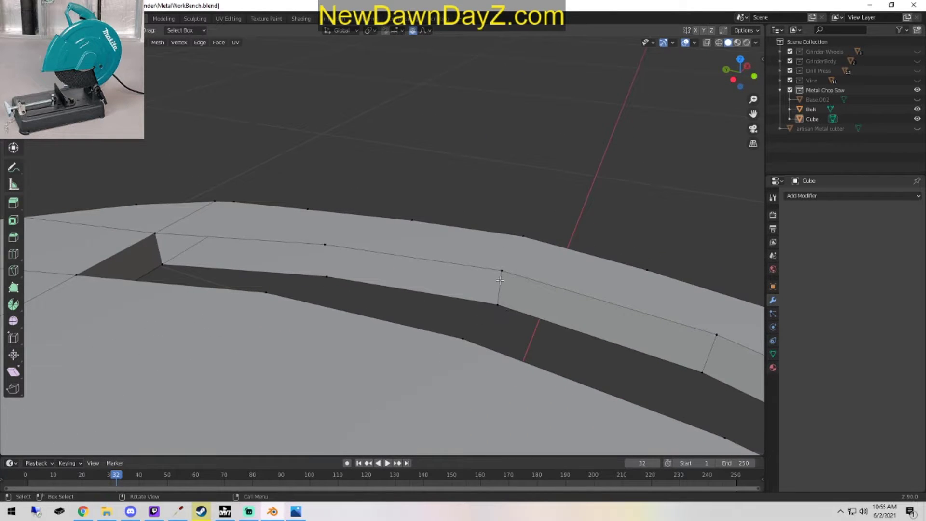
click(509, 274)
shift+click(500, 304)
shift+click(337, 276)
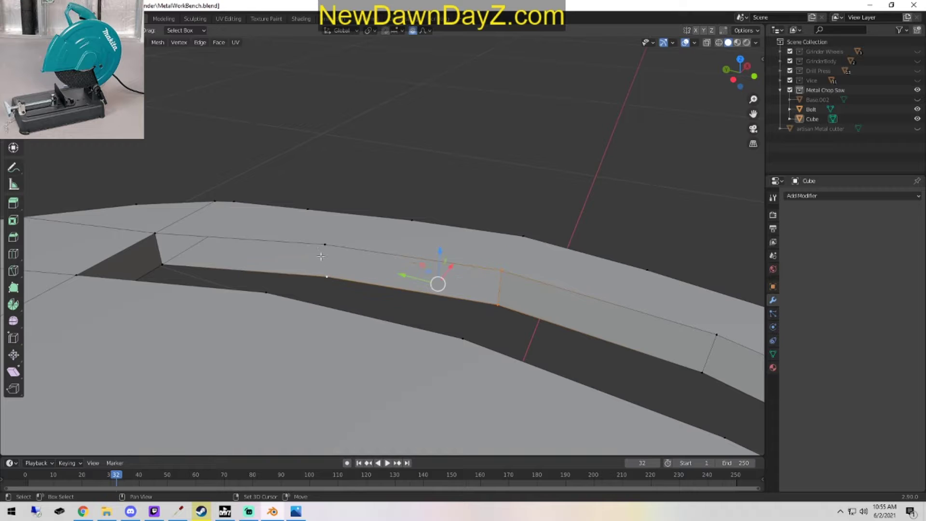
shift+click(334, 241)
key(j)
key(alt+a)
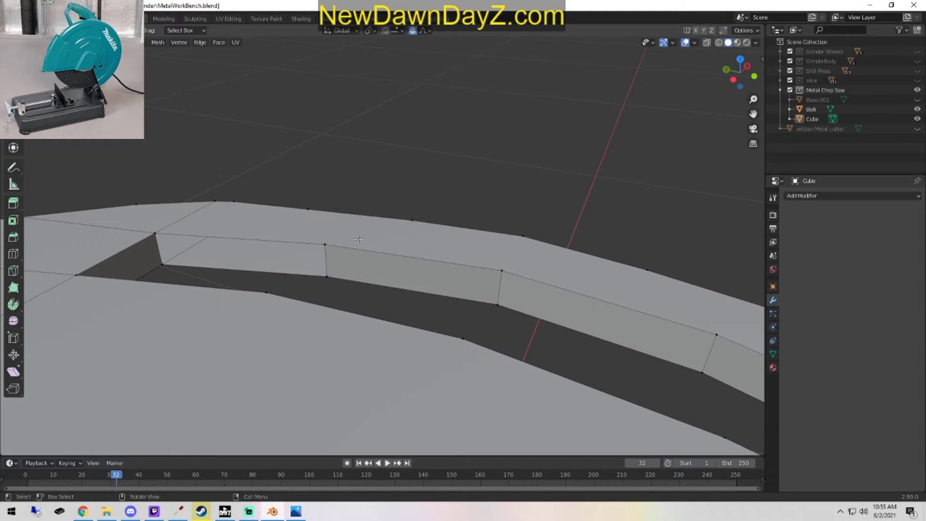
Fill the remaining outer-edge wall section beside the slot's +Y end and leave Edit Mode.
click(324, 245)
shift+click(162, 264)
shift+click(155, 233)
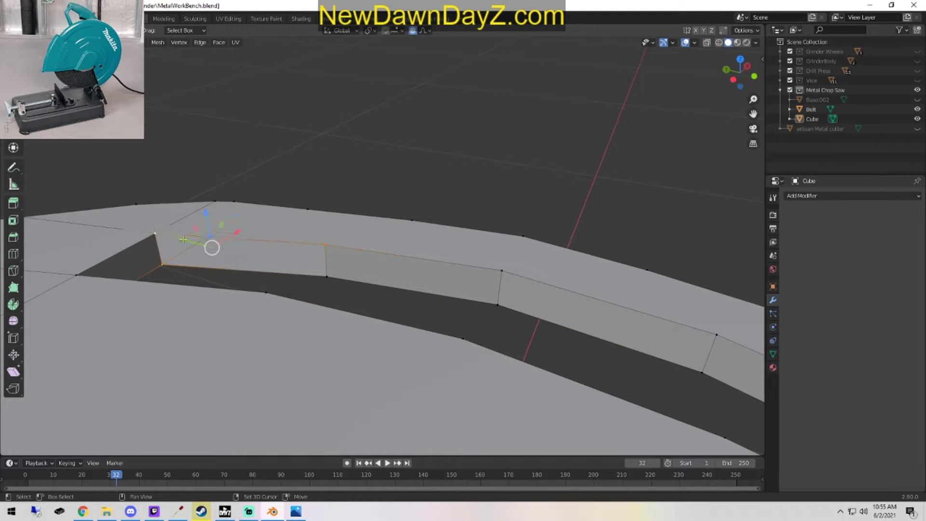
shift+click(327, 277)
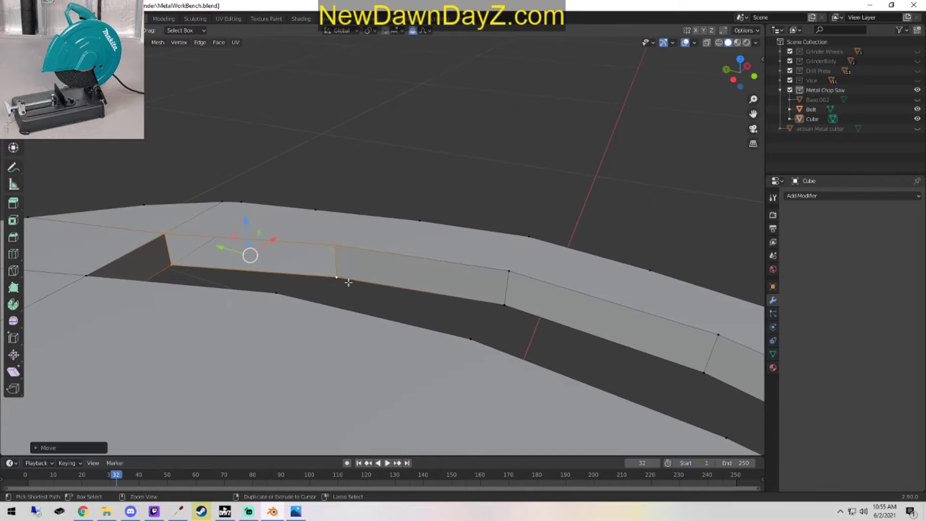
key(Tab)
Unhide Base.002 and examine the slotted plate's position relative to the base's three holes.
scroll(348, 282, down, 6)
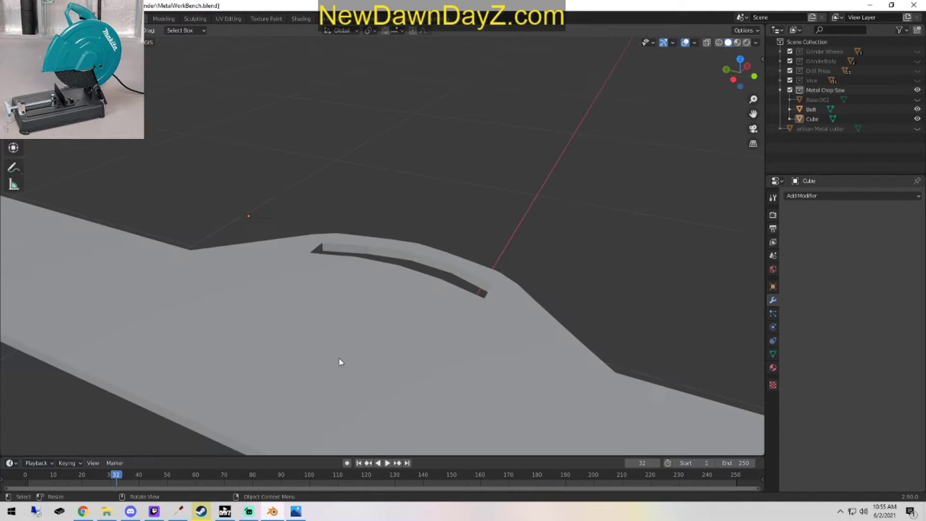
middle_drag(348, 282, 419, 290)
scroll(358, 313, down, 3)
click(917, 100)
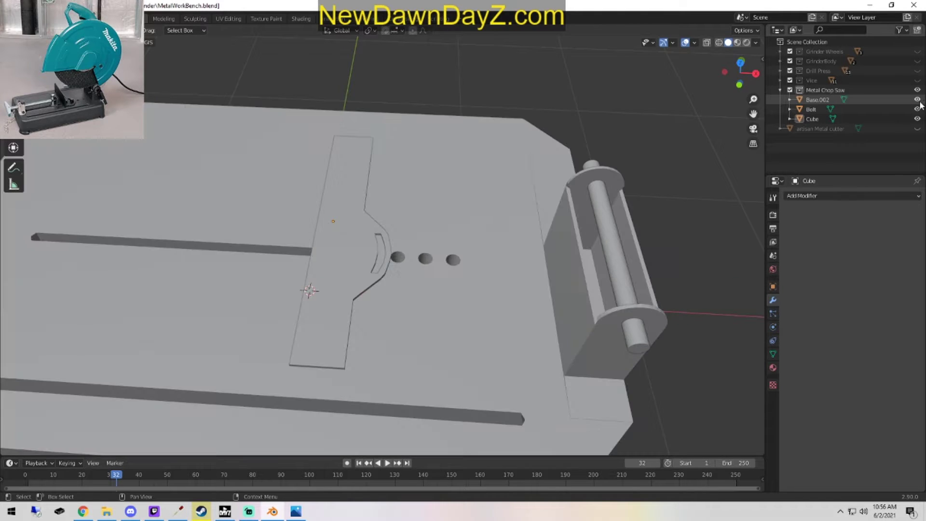
scroll(435, 252, down, 2)
middle_drag(407, 257, 386, 302)
scroll(430, 269, up, 5)
Move the slotted plate along X until its curved slot lies over the nearest hole in the base.
click(314, 229)
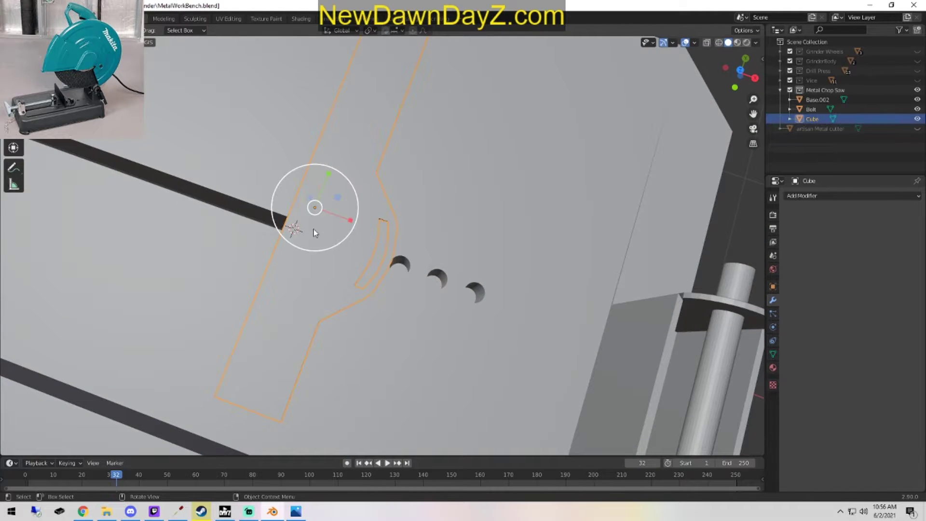
key(g)
key(x)
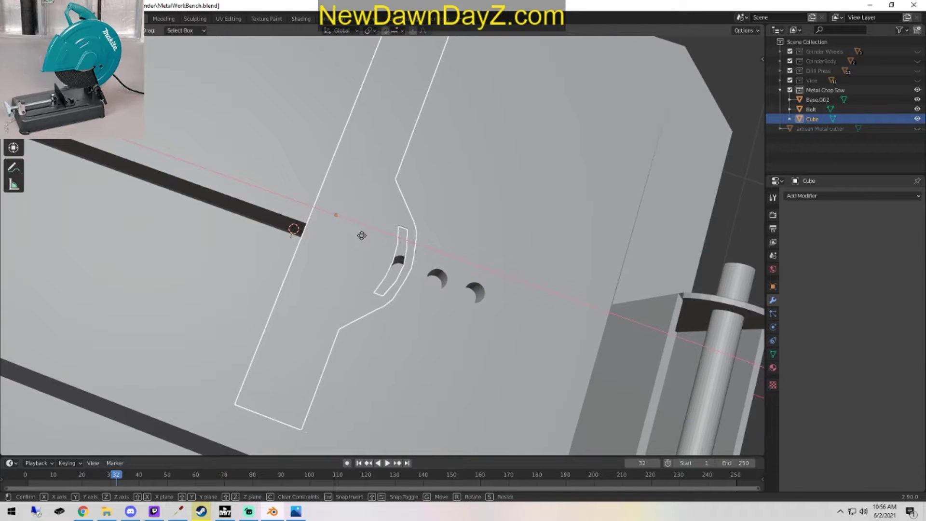
click(364, 237)
Try rotating the slotted plate in top view to test the slot's swing over the hole, and undo the rotation.
middle_drag(372, 259, 488, 246)
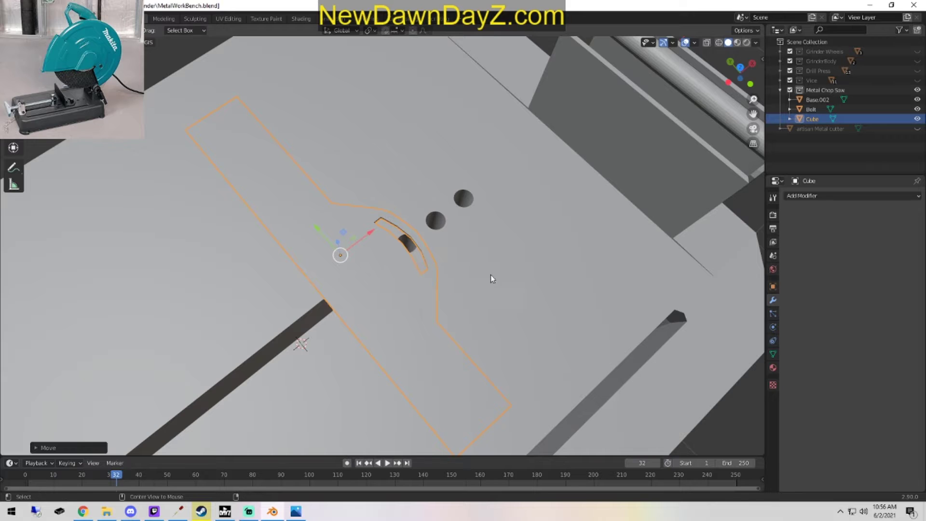
key(KP_1)
key(KP_7)
key(g)
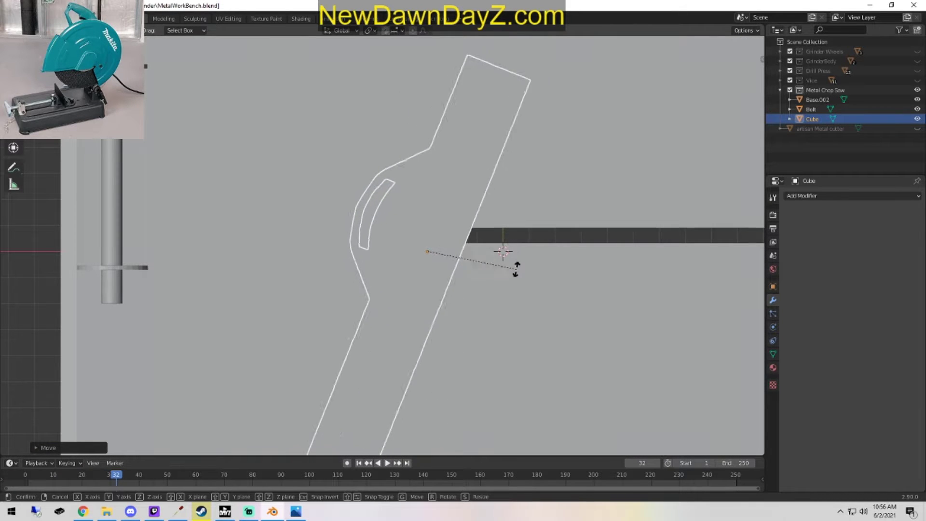
click(462, 222)
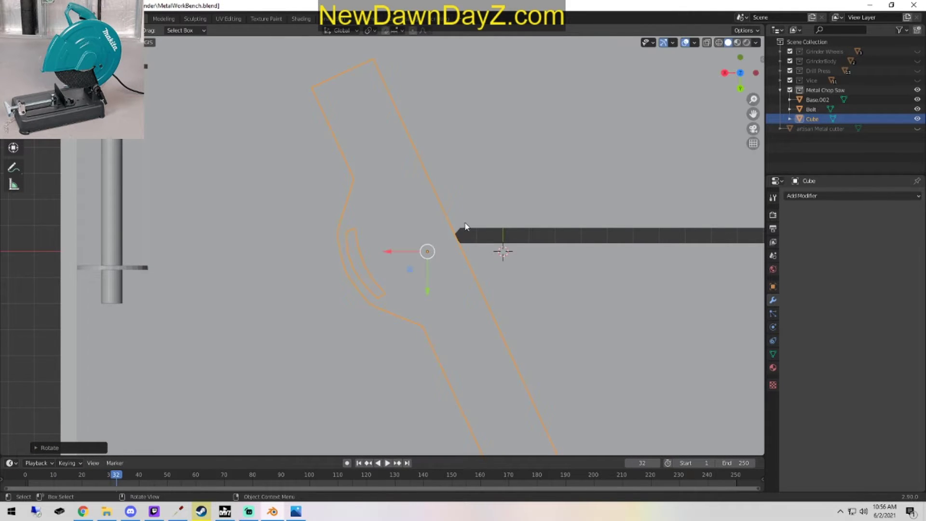
middle_drag(461, 222, 386, 226)
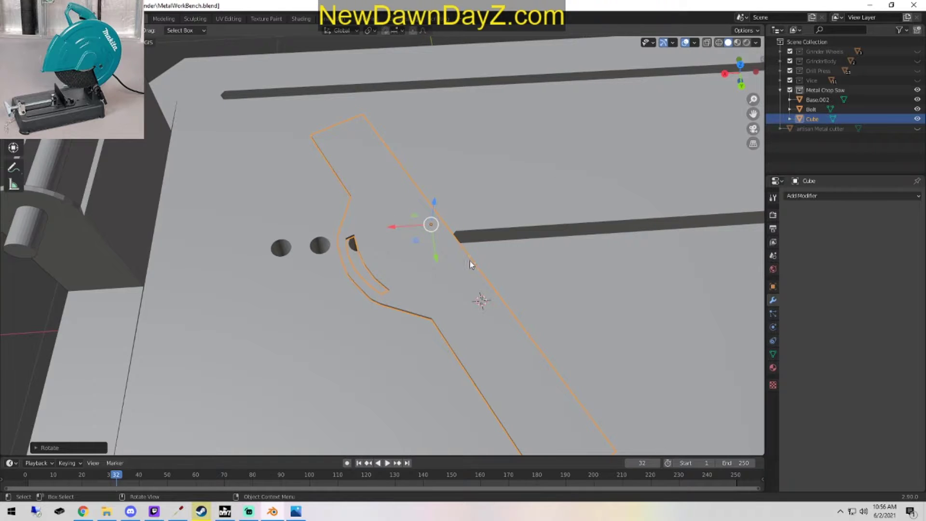
key(ctrl+z)
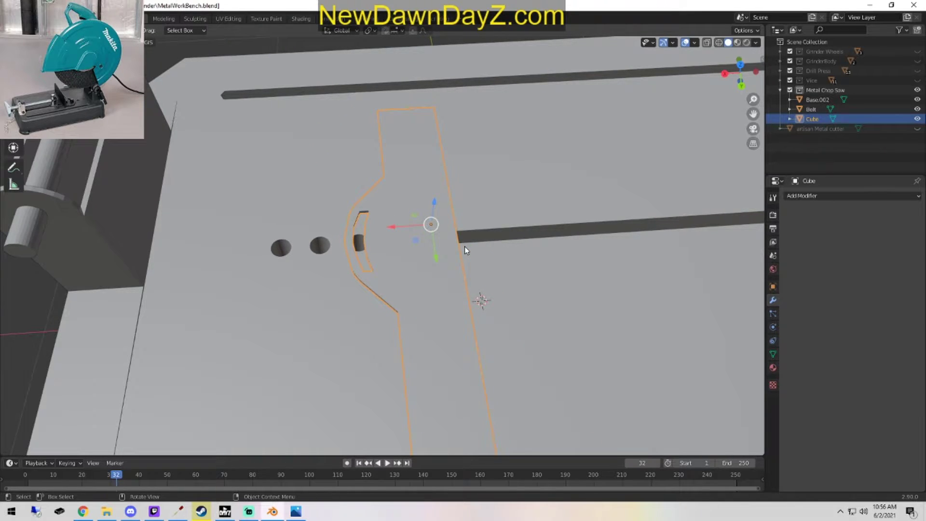
Adjust the slotted plate's position along X to align its curved slot with the nearest base hole.
key(g)
key(x)
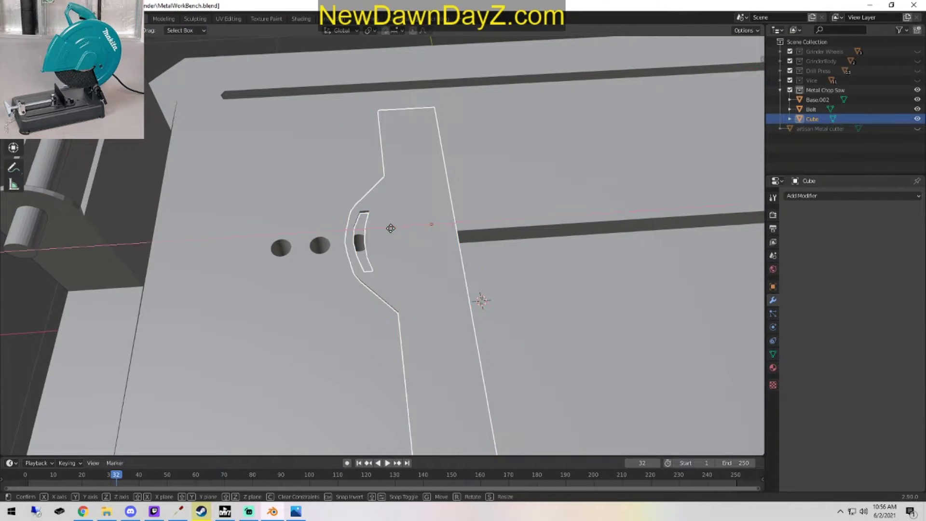
click(393, 227)
middle_drag(506, 315, 481, 301)
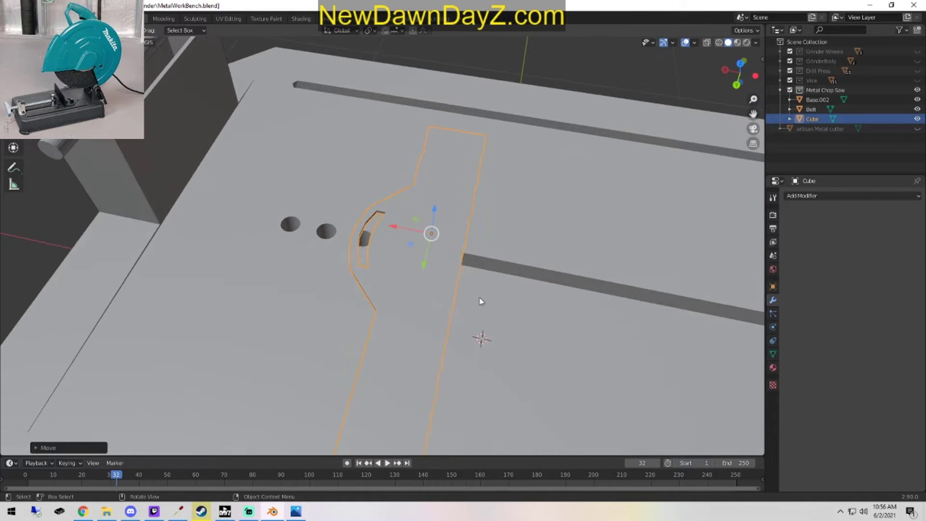
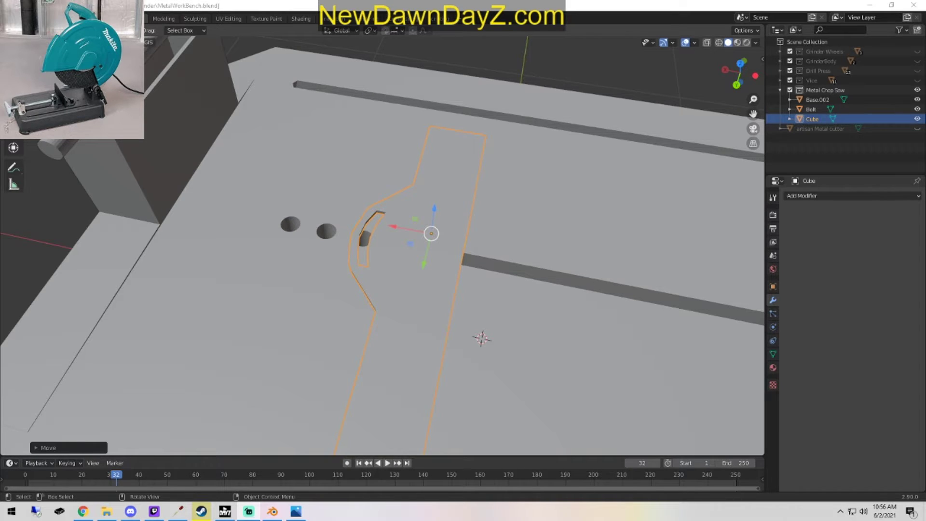
Examine the slotted plate's placement on the base against the chop saw reference photo.
scroll(451, 279, down, 5)
middle_drag(452, 279, 332, 298)
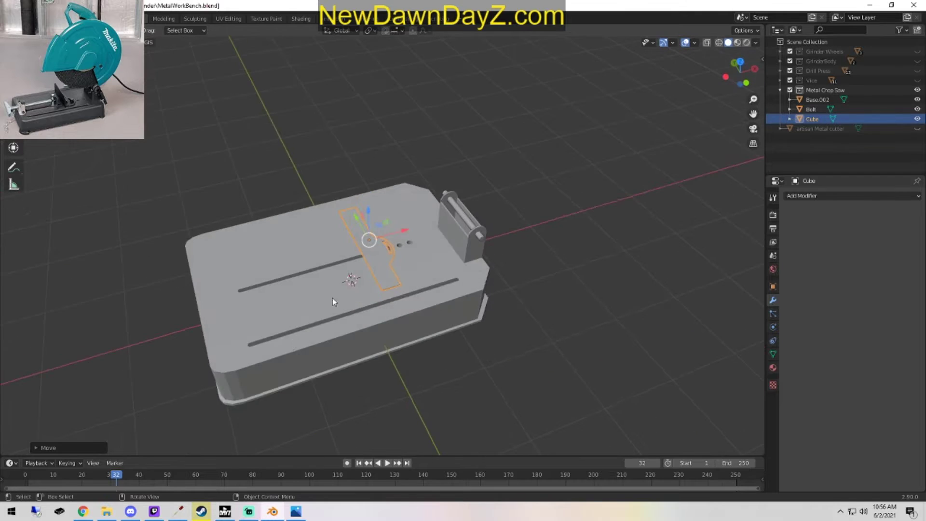
scroll(462, 314, up, 4)
scroll(462, 314, down, 3)
scroll(435, 342, down, 3)
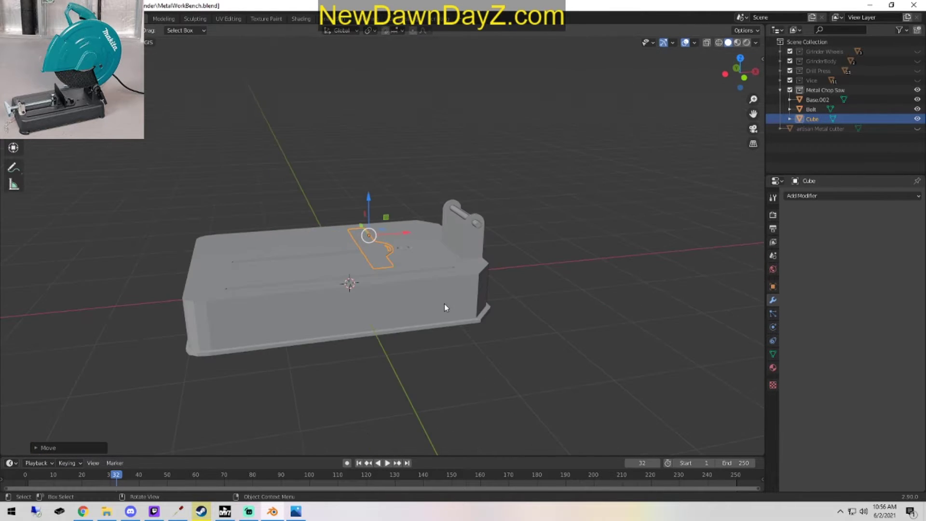
scroll(444, 303, up, 2)
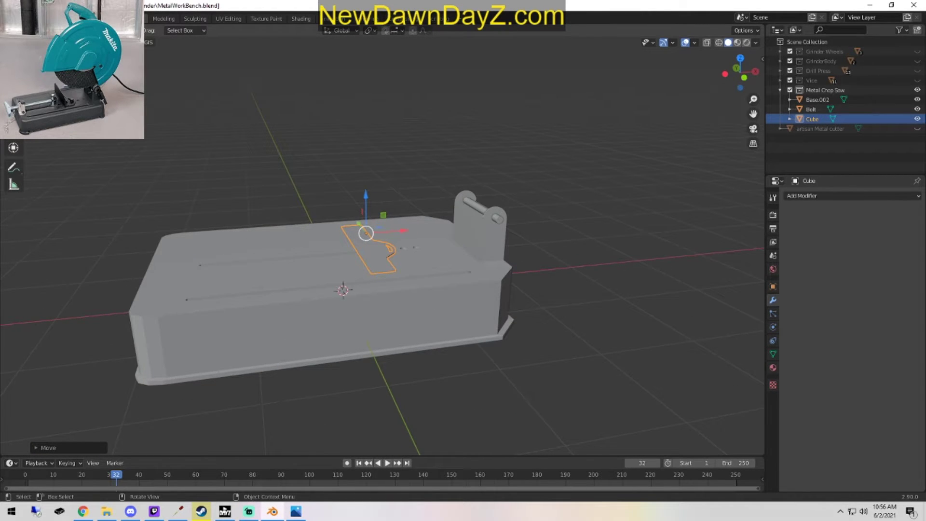
key(alt+Tab)
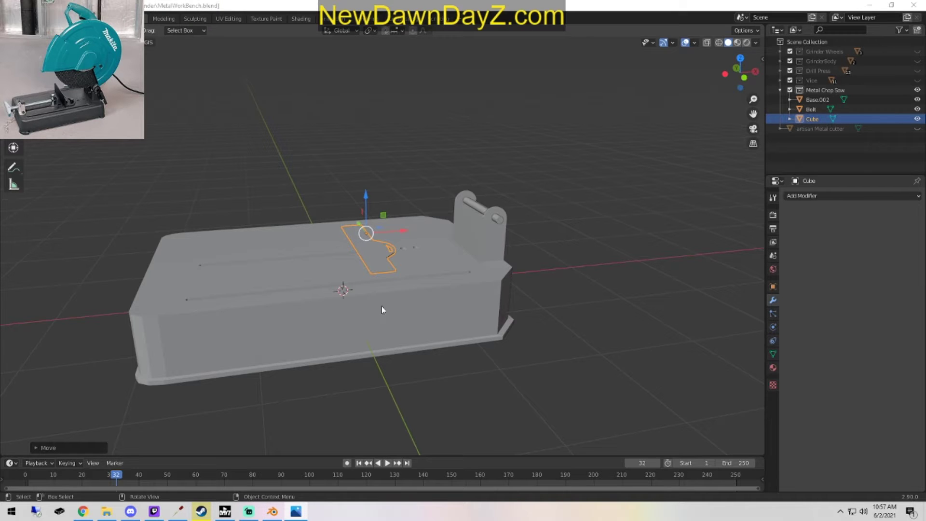
middle_drag(382, 310, 534, 268)
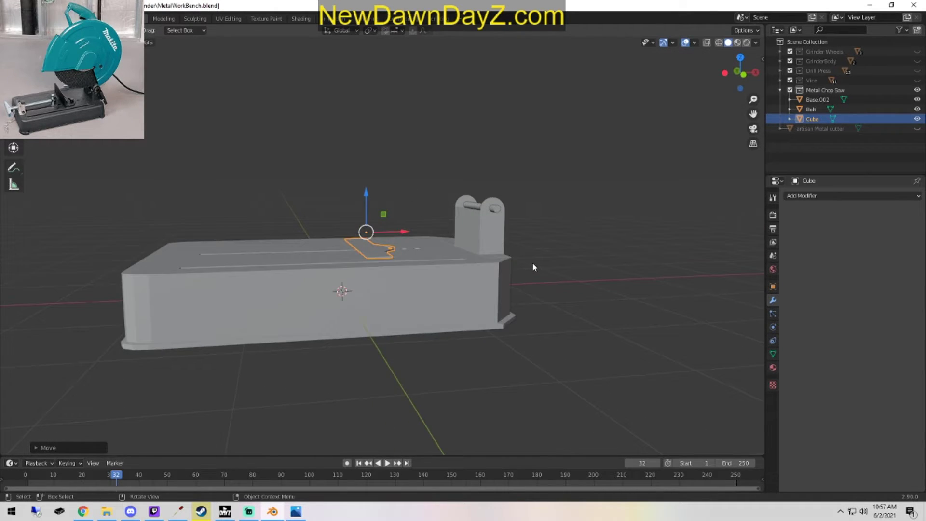
key(alt+Tab)
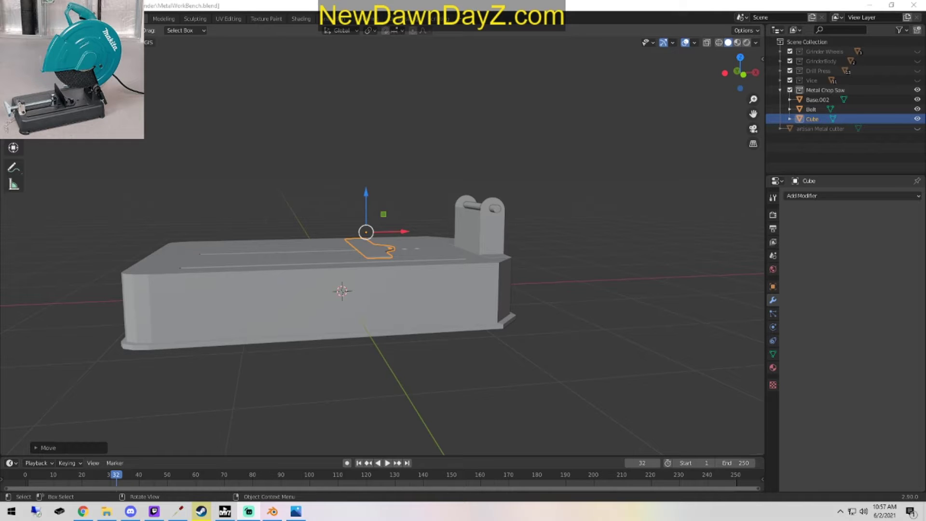
scroll(370, 302, down, 8)
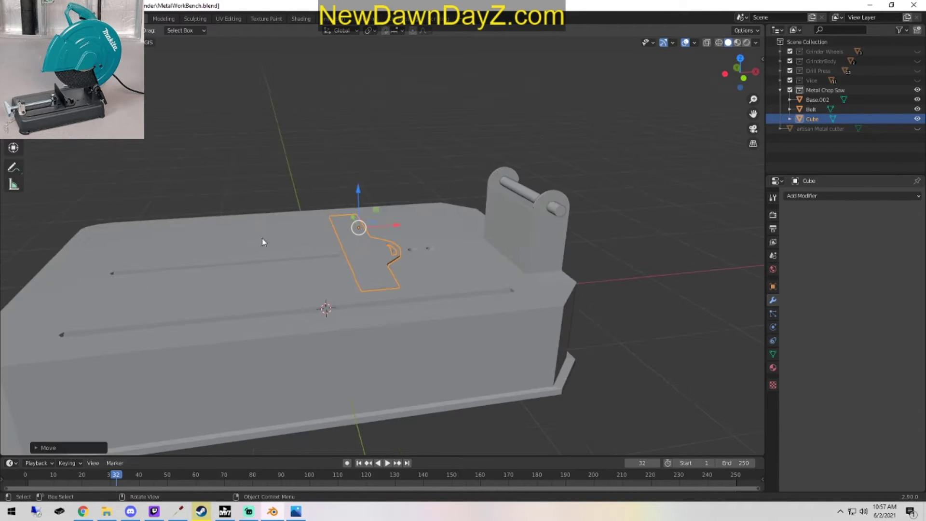
Try adding three lengthwise loop cuts to the slotted plate in Edit Mode, and undo them.
scroll(425, 249, up, 4)
middle_drag(554, 327, 386, 304)
key(Tab)
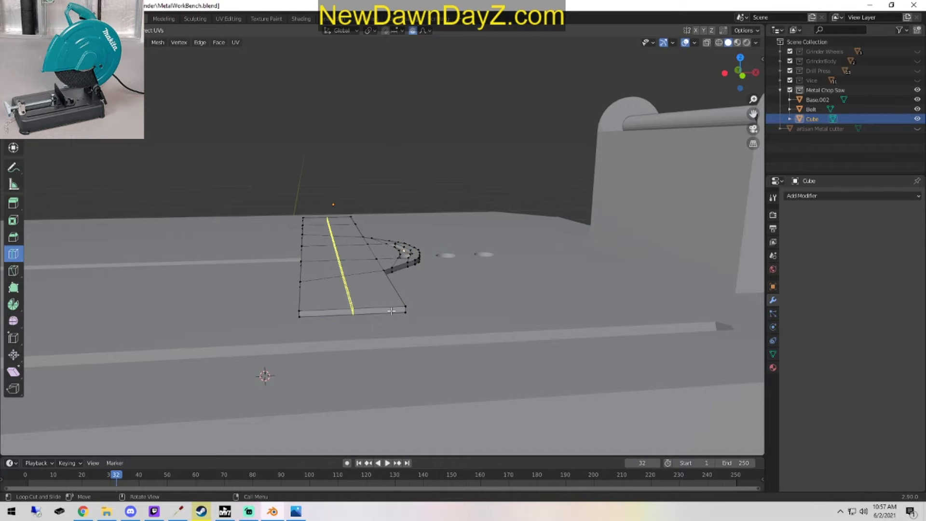
mouse_move(384, 311)
mouse_down()
mouse_move(366, 309)
mouse_move(389, 308)
mouse_move(381, 311)
mouse_up()
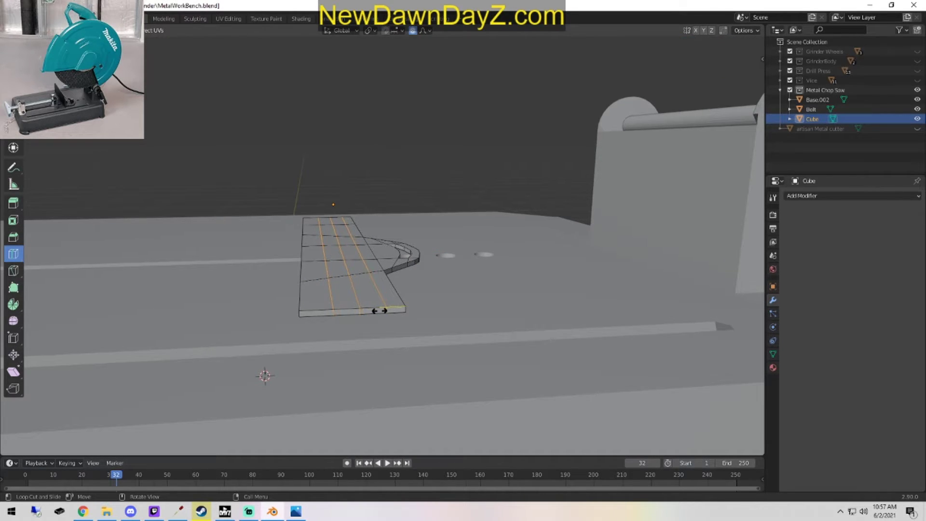
click(379, 311)
key(ctrl+z)
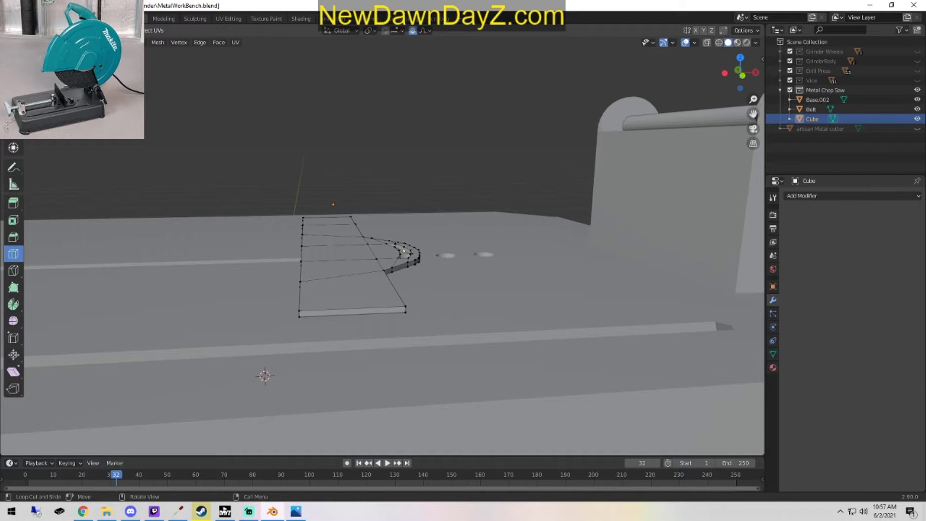
Add a single lengthwise loop cut to the slotted plate, close to its slot-side edge.
drag(386, 324, 369, 312)
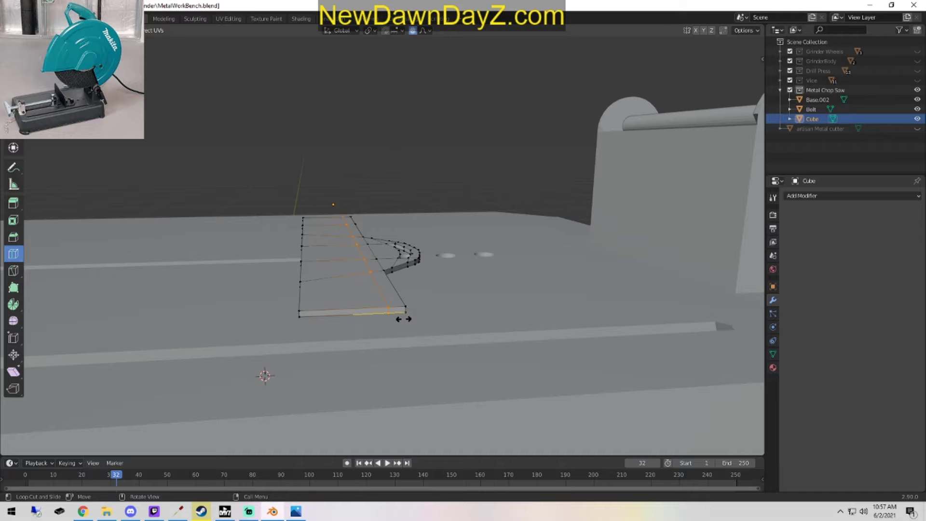
click(404, 319)
middle_drag(404, 319, 672, 397)
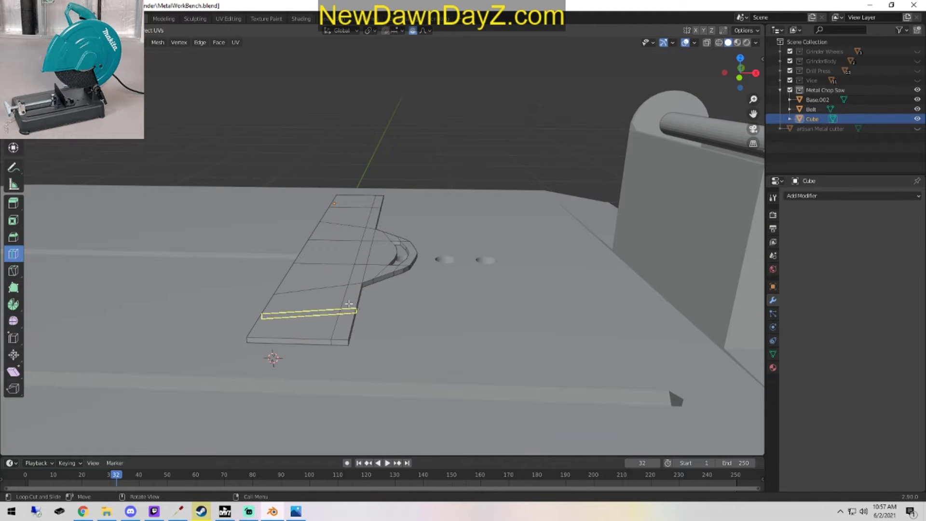
Select the full narrow strip of top faces between the new loop cut and the plate's slot-side edge.
key(w)
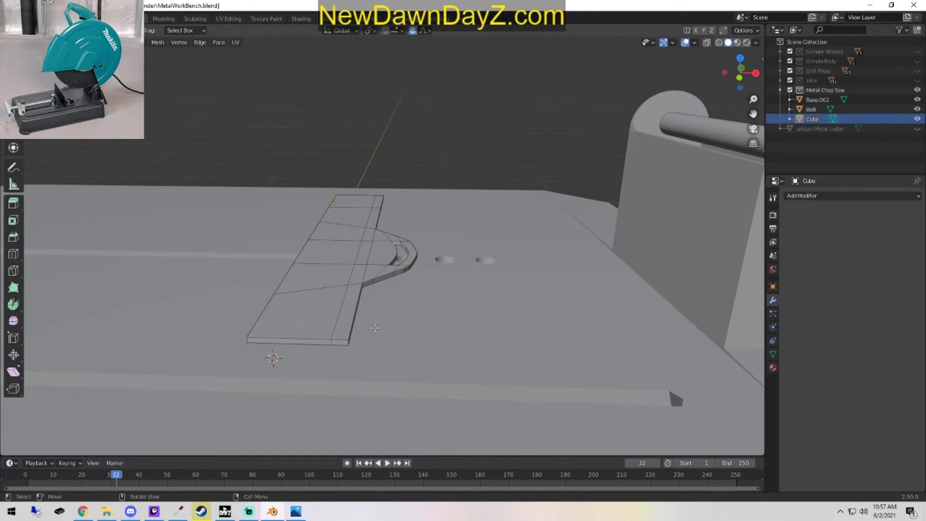
click(349, 311)
shift+click(361, 272)
shift+click(371, 233)
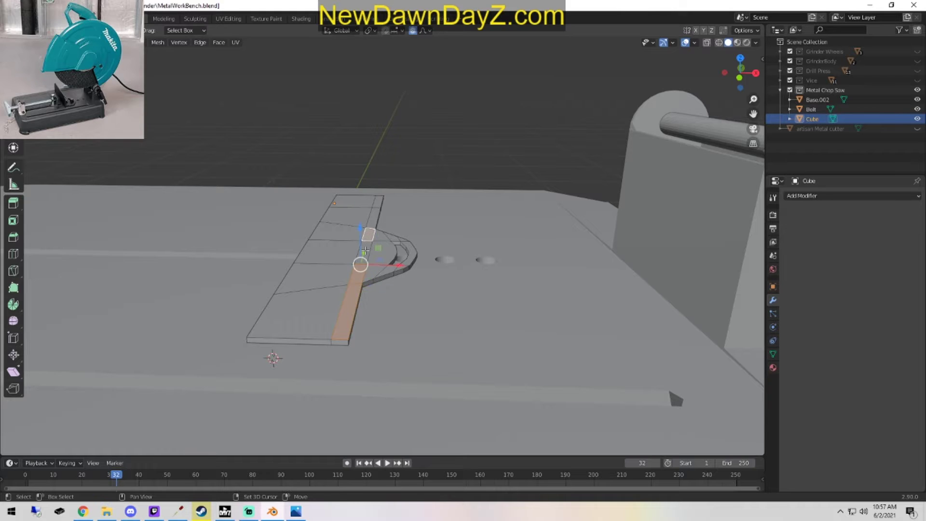
shift+drag(371, 219, 367, 216)
shift+click(378, 202)
shift+click(353, 214)
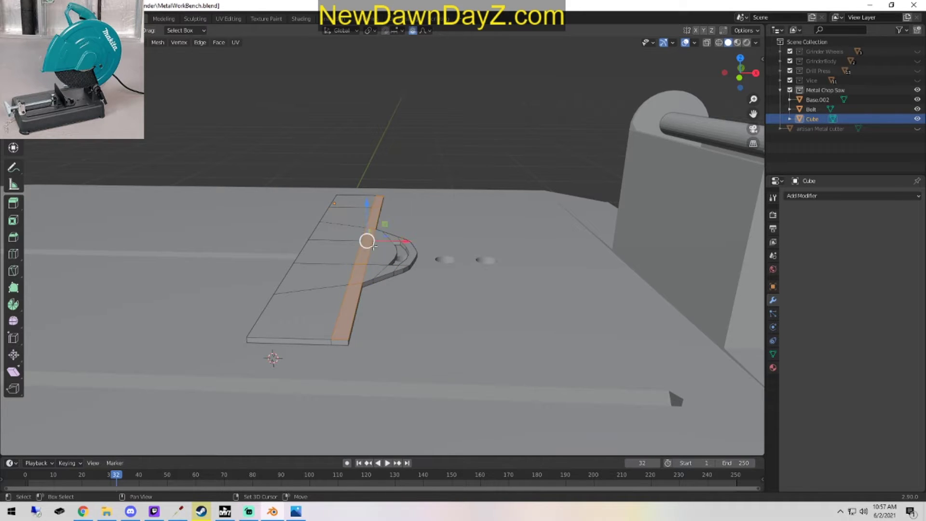
Try extruding the selected strip upward in two stages, and undo both extrusions.
middle_drag(400, 329, 427, 259)
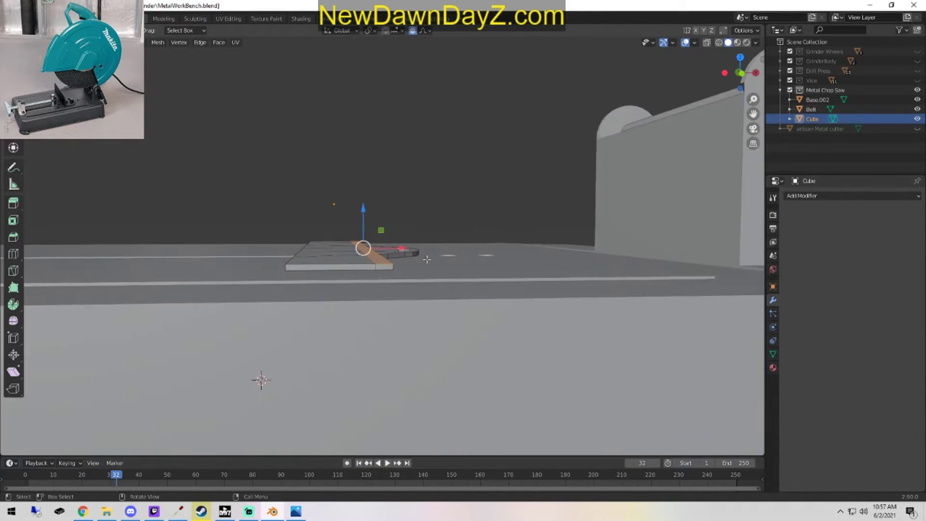
key(e)
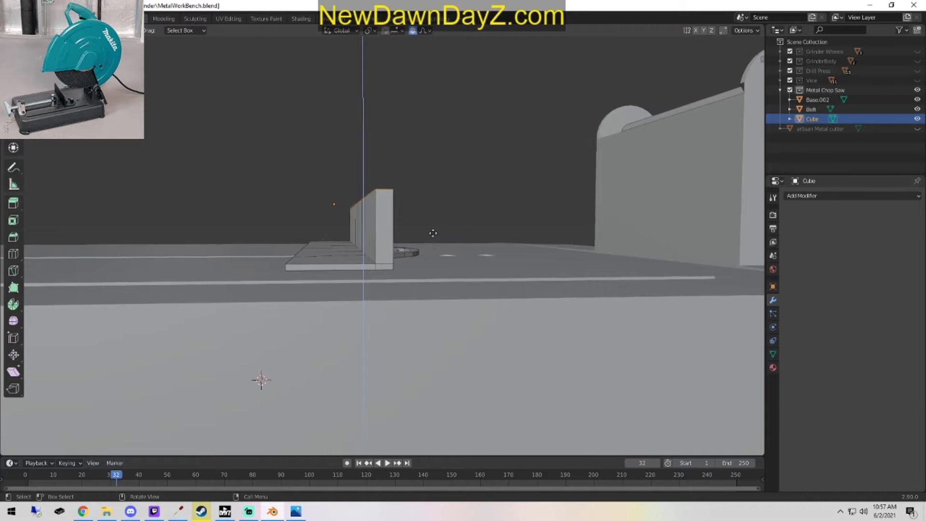
click(432, 227)
middle_drag(457, 253, 431, 255)
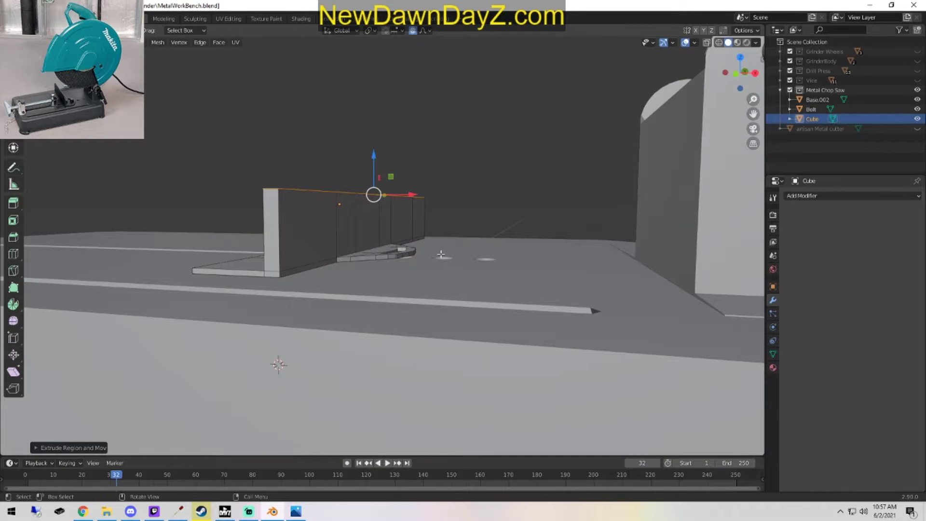
key(e)
click(440, 232)
key(ctrl+z)
key(ctrl+z)
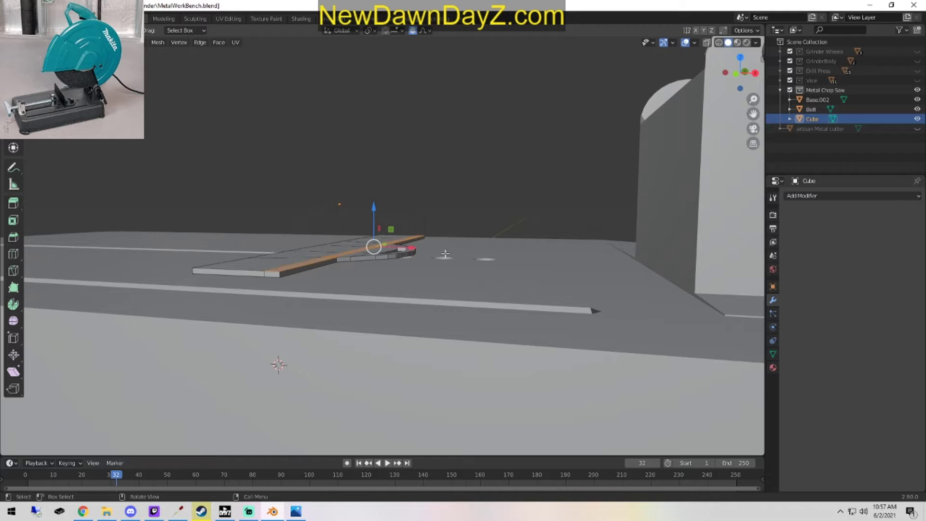
Extrude the selected strip upward in one piece to form the fence's vertical wall, and check it against the base.
key(e)
click(444, 164)
middle_drag(444, 164, 431, 225)
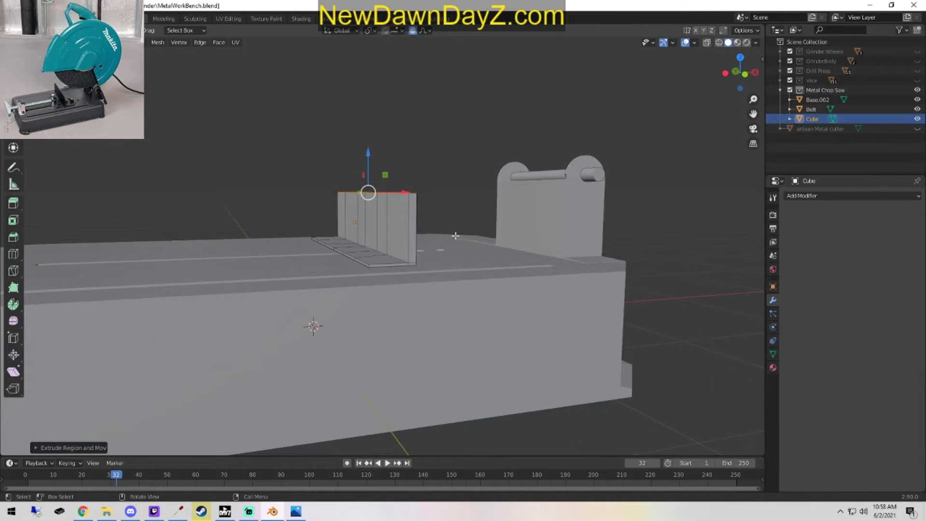
middle_drag(389, 168, 533, 205)
key(KP_1)
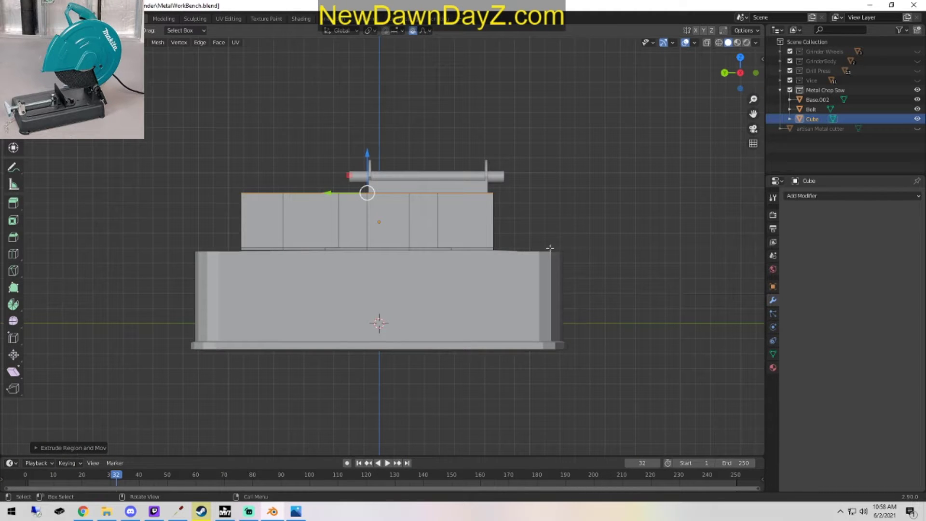
middle_drag(550, 248, 548, 418)
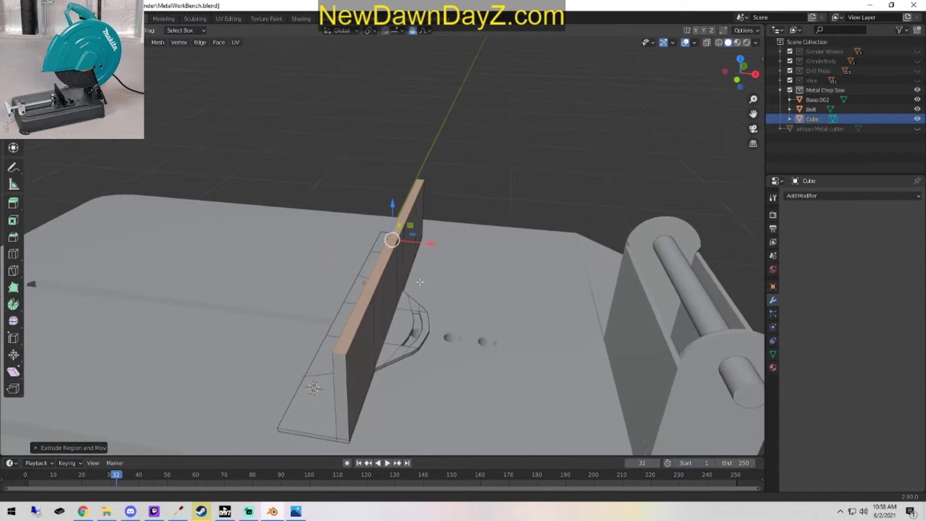
middle_drag(420, 282, 431, 280)
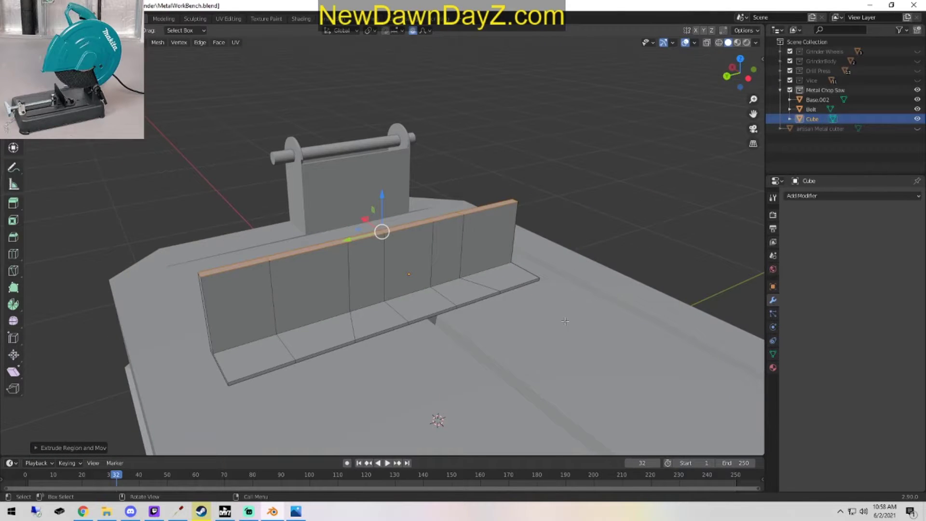
Select all the thin side faces along the foot plate's long edge opposite the slot and move them along X.
middle_drag(565, 321, 407, 288)
click(582, 321)
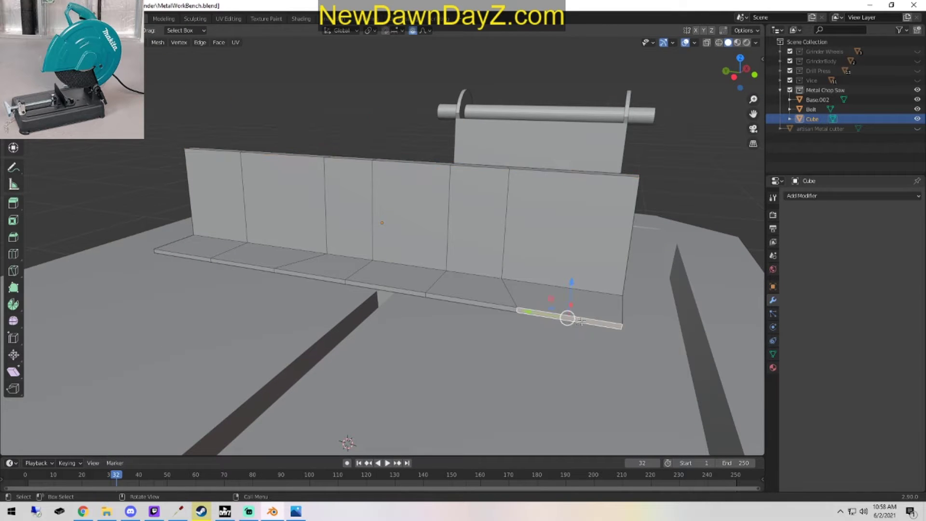
shift+click(384, 289)
shift+click(447, 298)
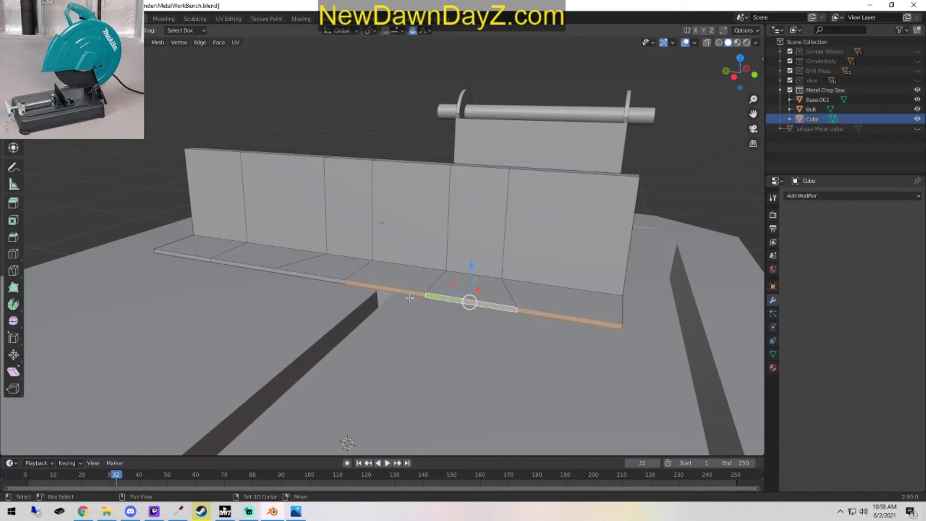
shift+click(306, 273)
shift+click(292, 274)
shift+click(302, 266)
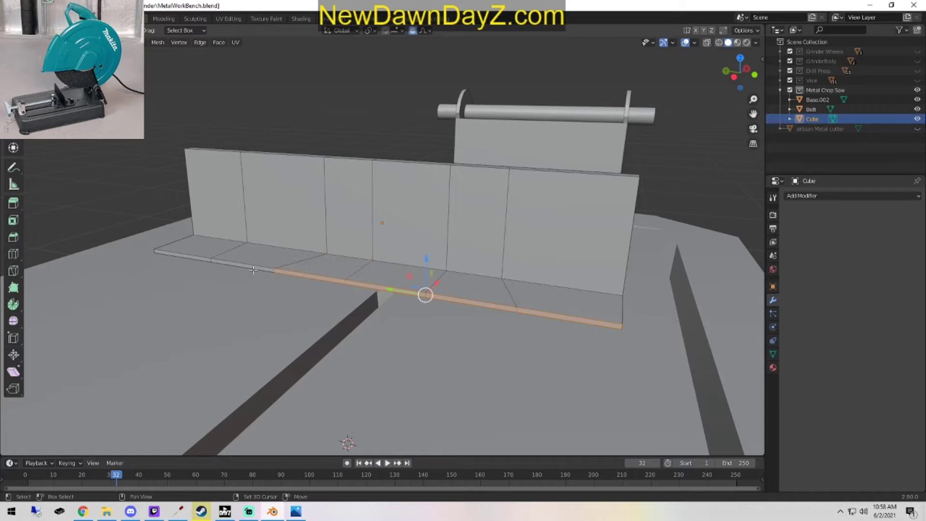
shift+click(203, 260)
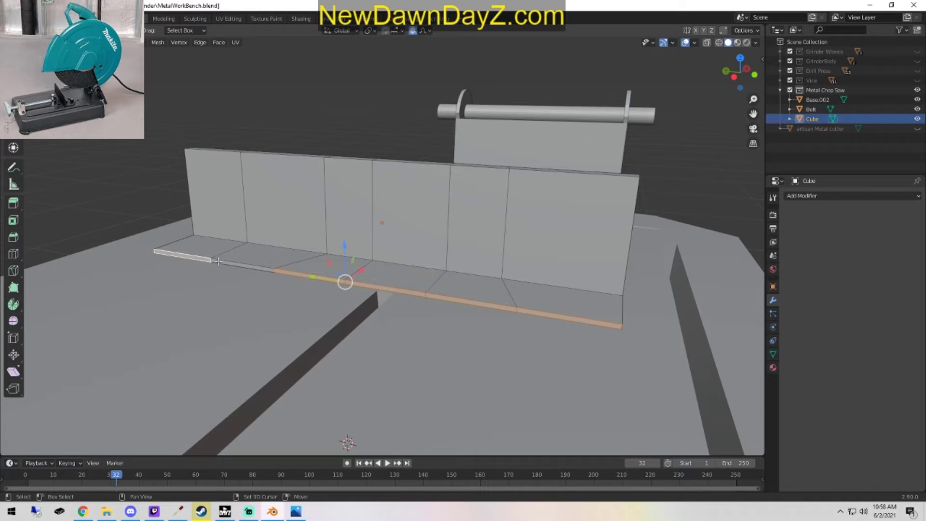
shift+click(255, 267)
middle_drag(255, 267, 370, 284)
key(g)
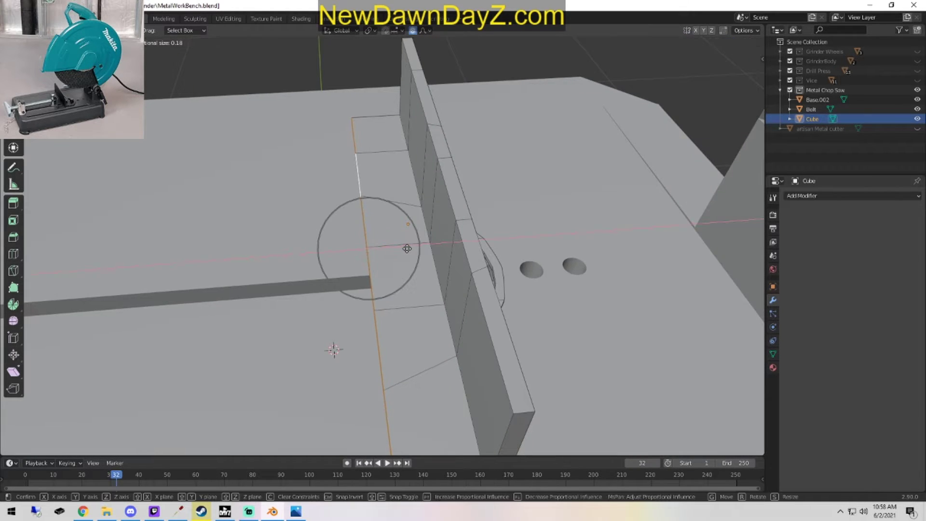
click(397, 253)
key(Tab)
Widen the foot plate by moving the same long side faces slightly farther from the wall along X.
scroll(513, 356, down, 5)
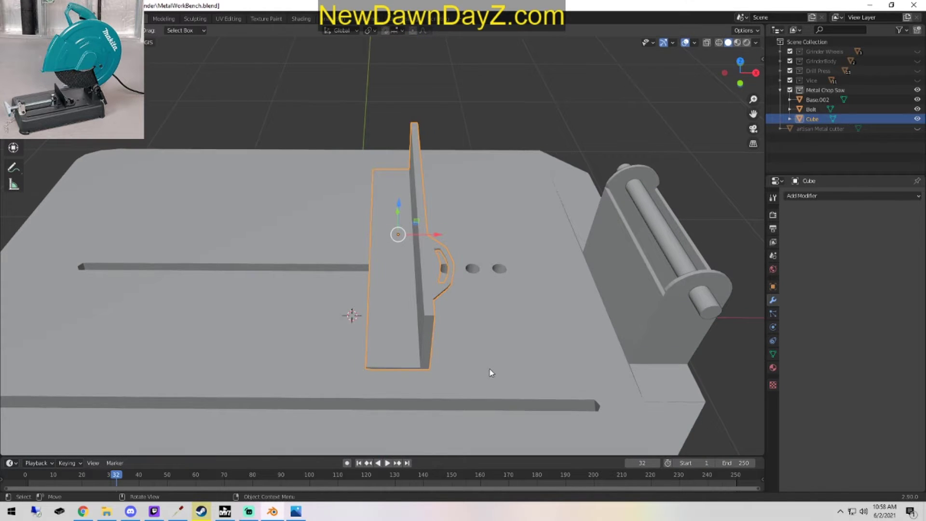
middle_drag(490, 372, 497, 343)
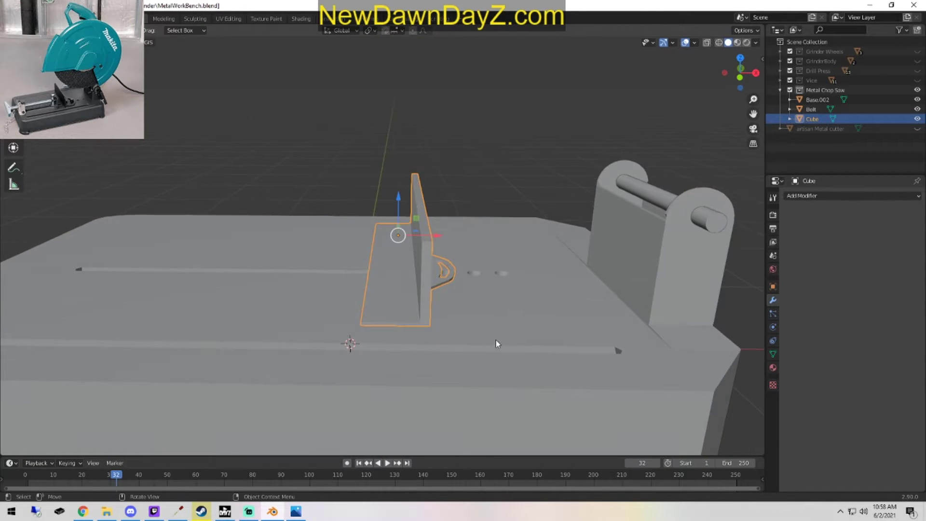
key(Tab)
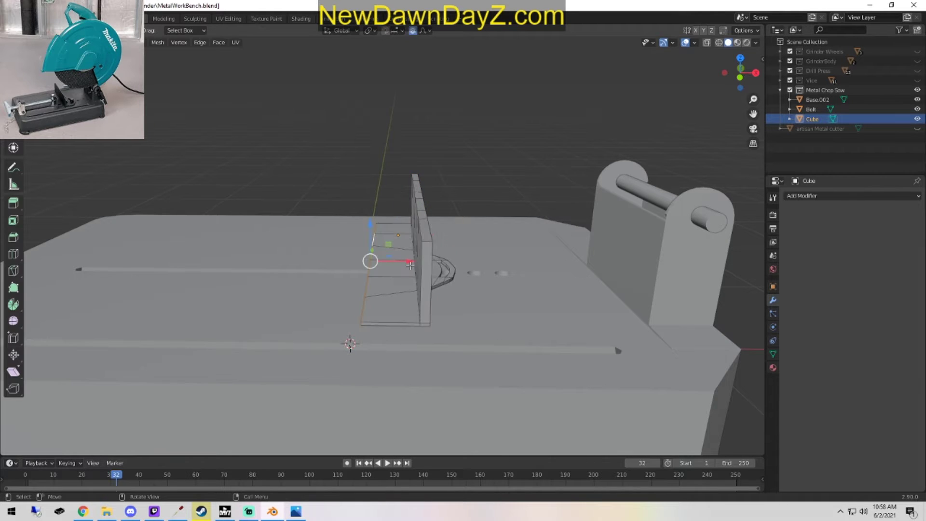
key(g)
key(x)
click(402, 262)
Select the short top edge at each end of the upright fence wall in edge mode.
middle_drag(402, 261, 535, 341)
scroll(531, 372, up, 3)
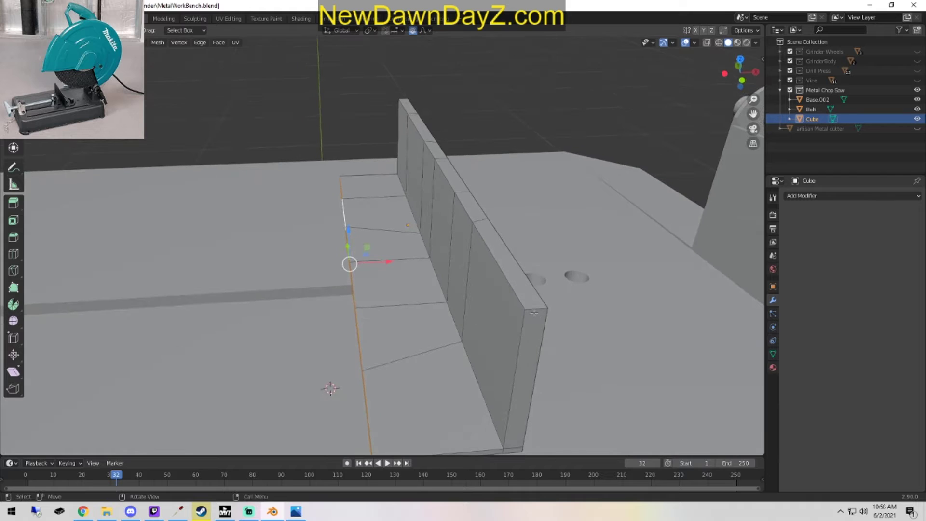
click(536, 321)
middle_drag(608, 338, 596, 326)
key(2)
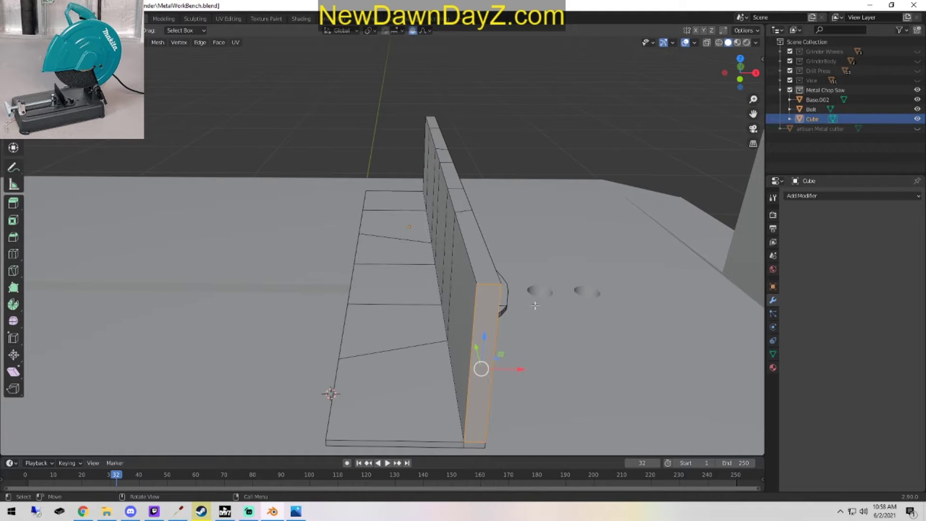
click(488, 285)
middle_drag(488, 285, 440, 318)
shift+click(493, 405)
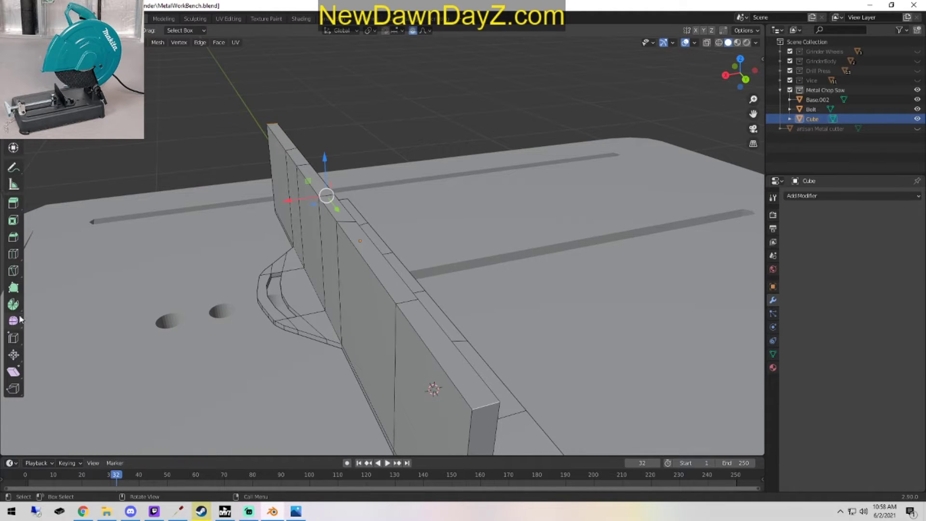
Bevel the two selected edges into large, multi-segment rounded corners and inspect the fence from both sides.
click(12, 241)
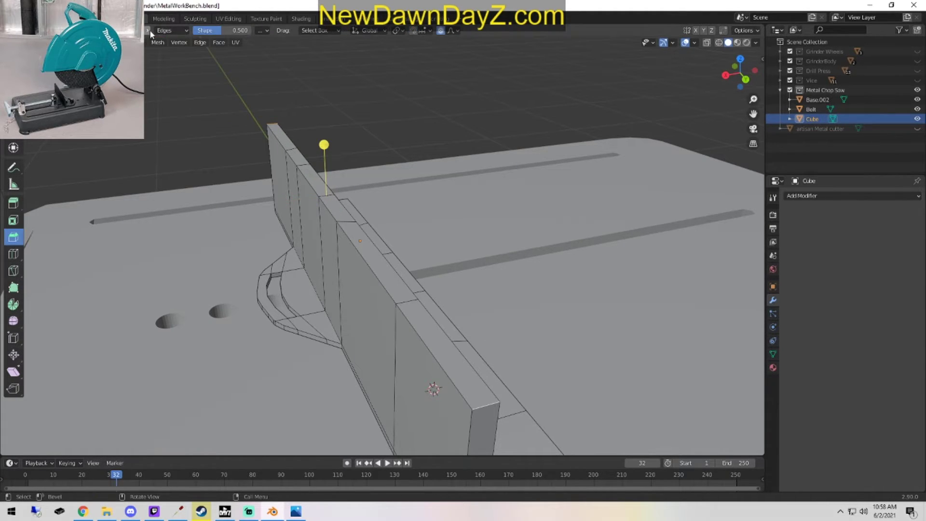
middle_drag(408, 243, 410, 233)
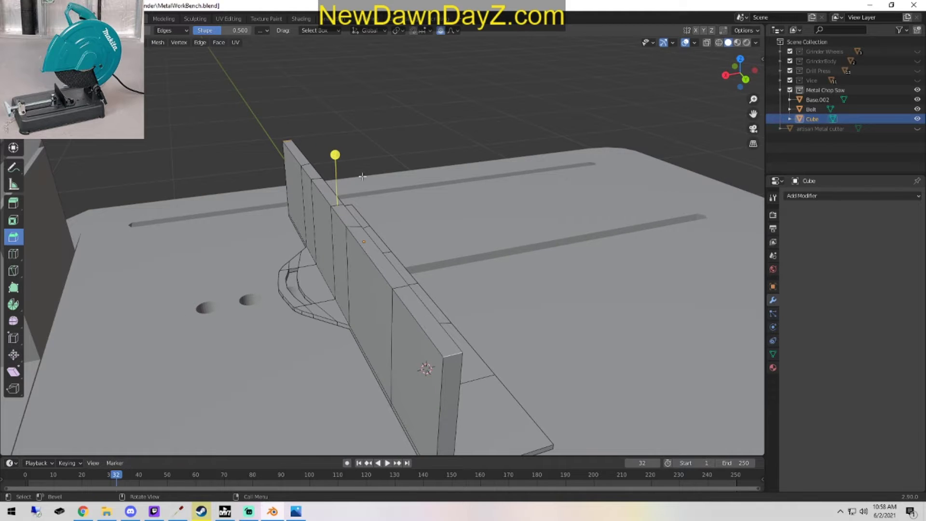
drag(335, 156, 320, 91)
key(Tab)
middle_drag(544, 323, 574, 375)
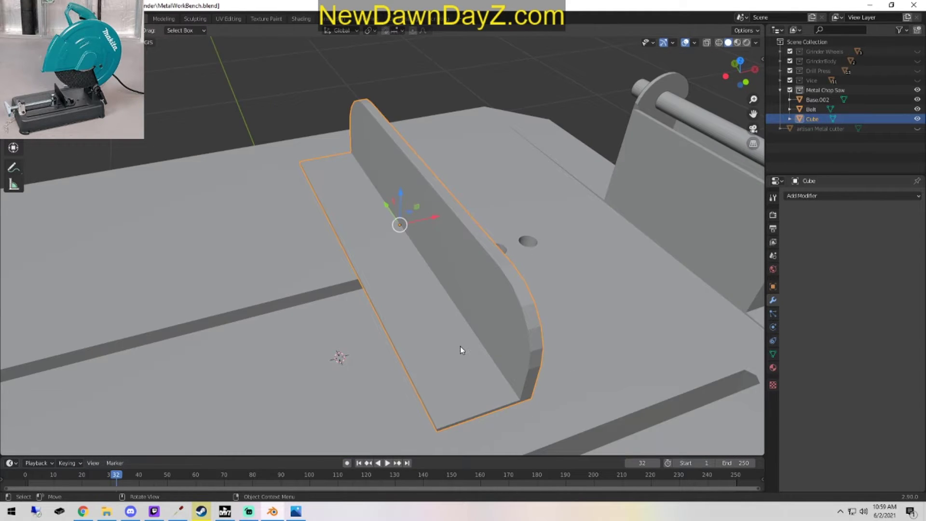
middle_drag(471, 352, 521, 340)
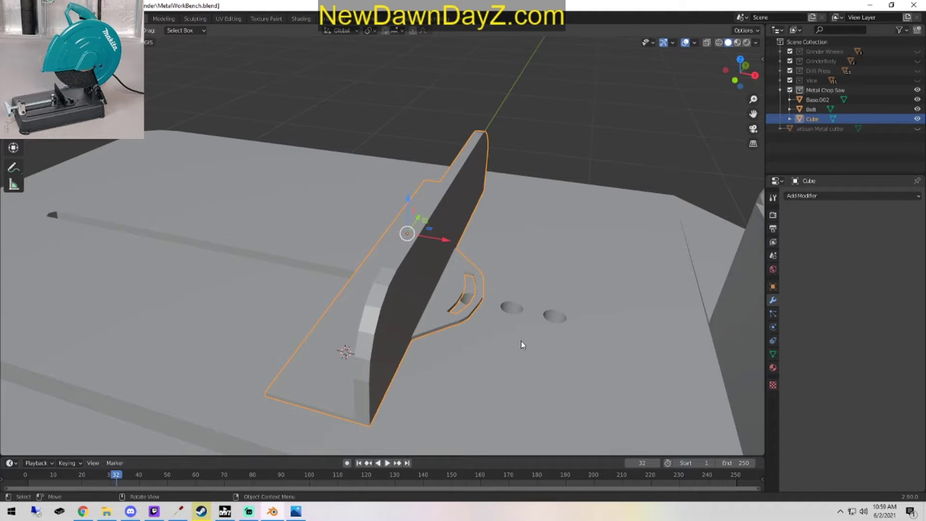
Select all the top faces of the slotted tab, including the strip around the outside of the slot.
key(Tab)
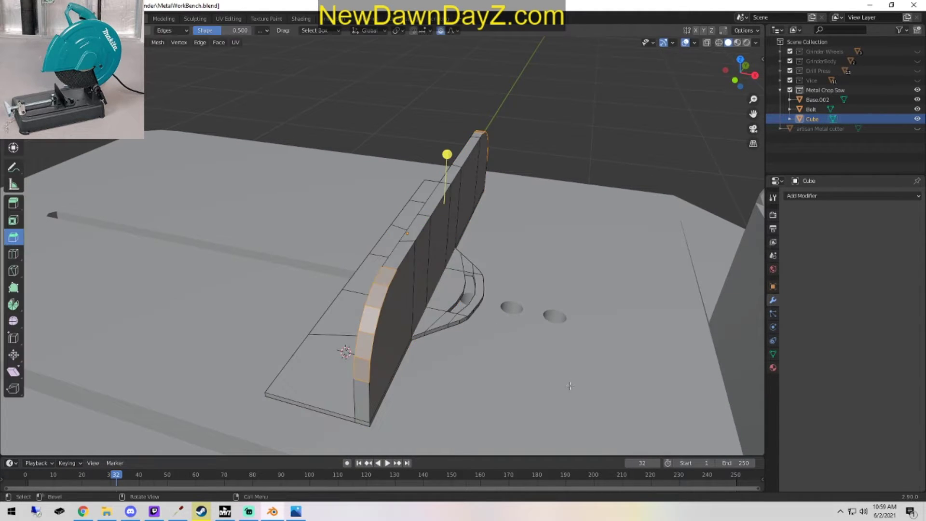
middle_drag(462, 299, 440, 386)
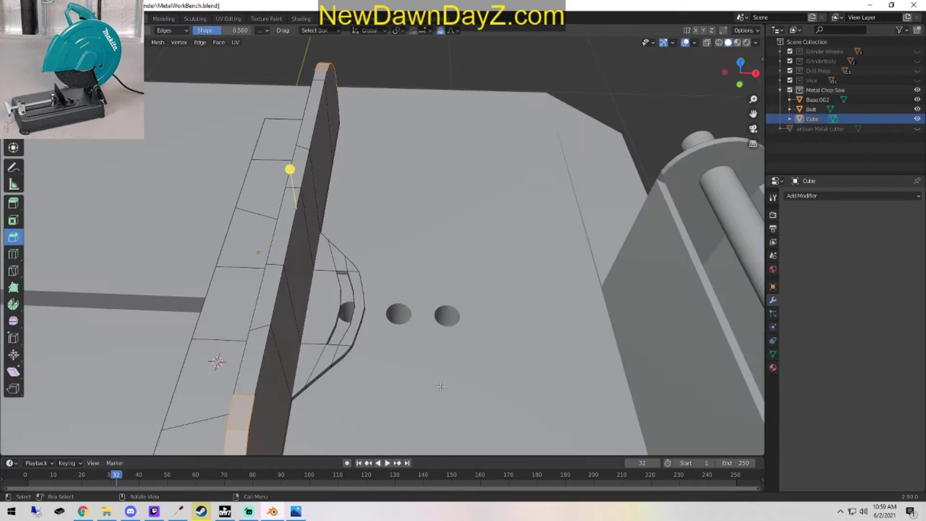
click(313, 360)
shift+click(328, 304)
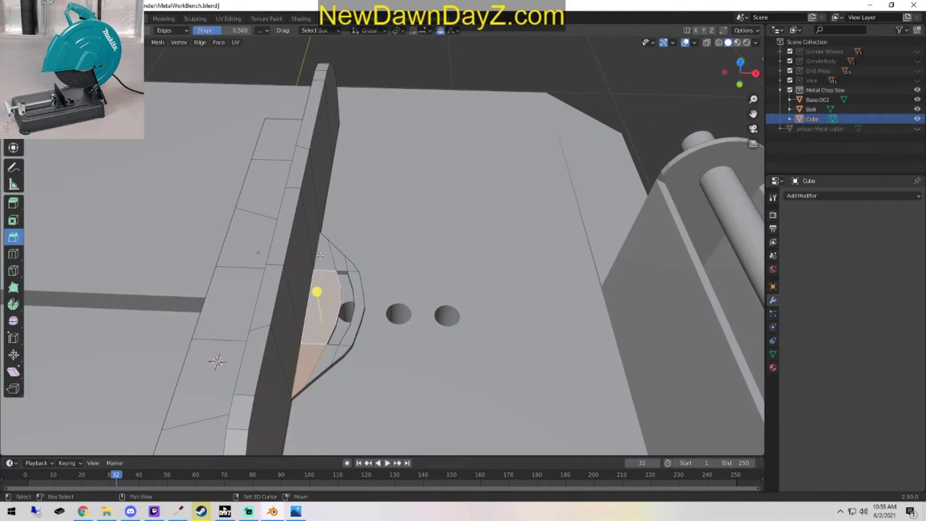
shift+click(337, 258)
shift+click(342, 265)
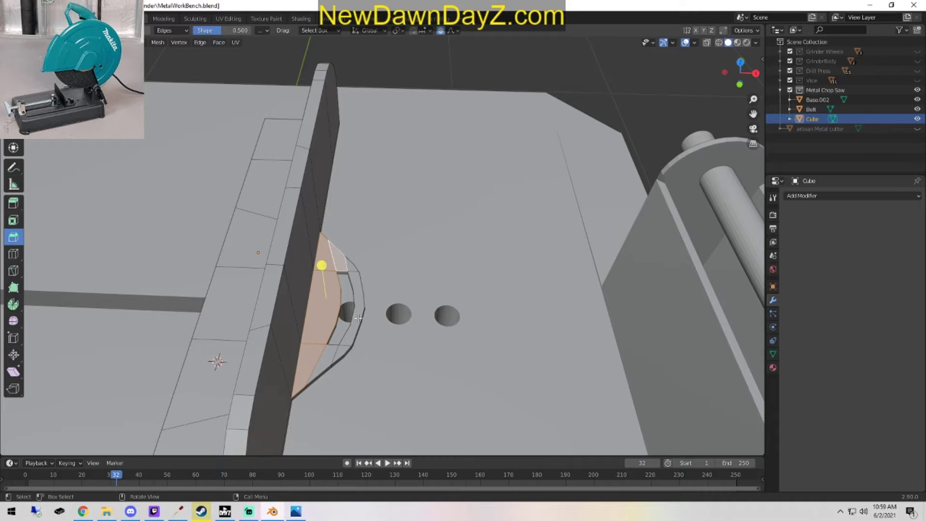
shift+click(353, 286)
shift+click(348, 340)
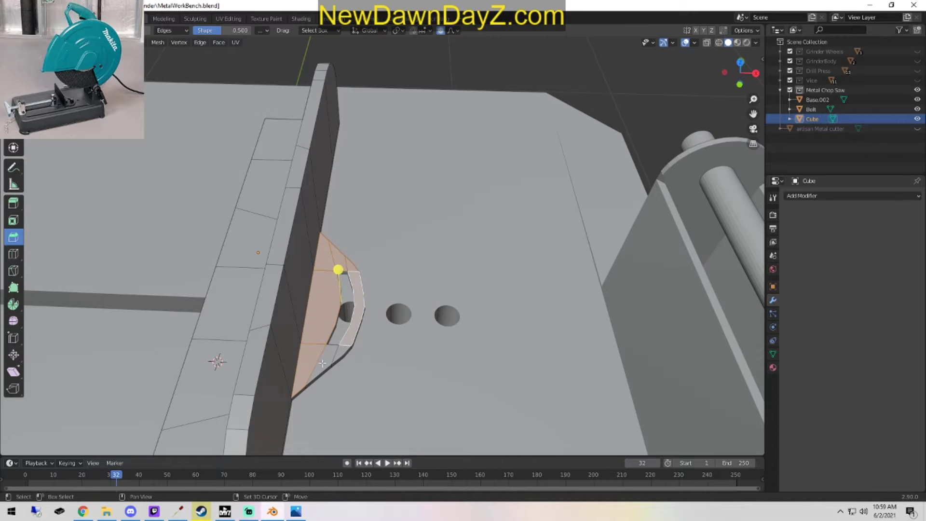
shift+click(347, 353)
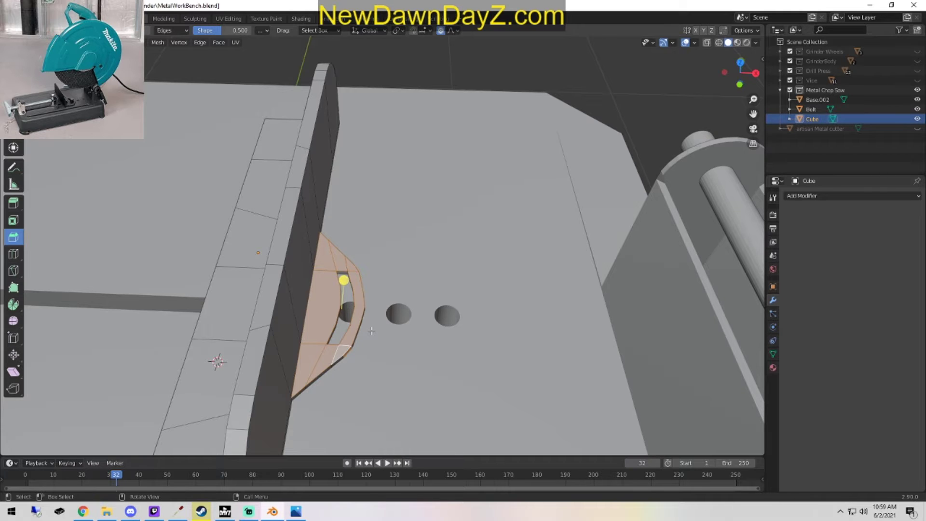
Hide the base and add the thin side faces along the slotted tab's outer edge to the selection.
middle_drag(415, 309, 416, 271)
middle_drag(555, 193, 345, 325)
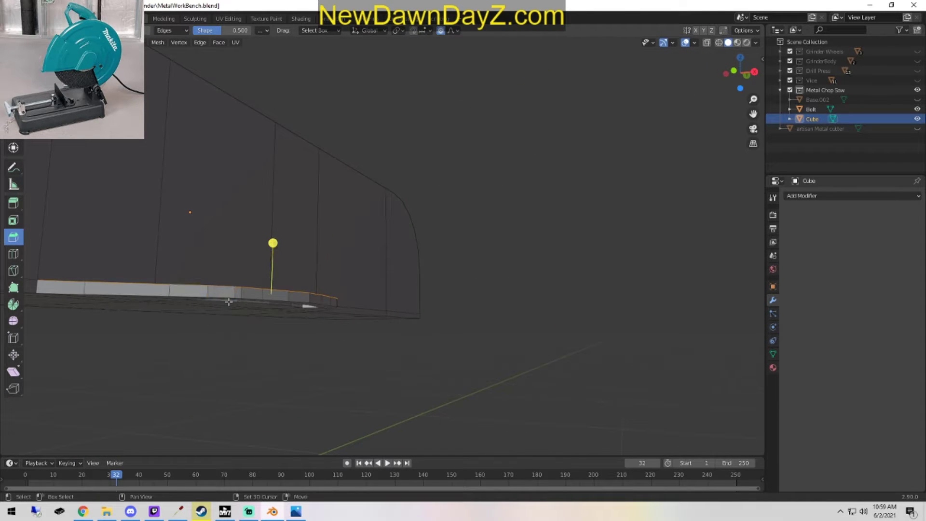
shift+click(78, 285)
shift+click(145, 288)
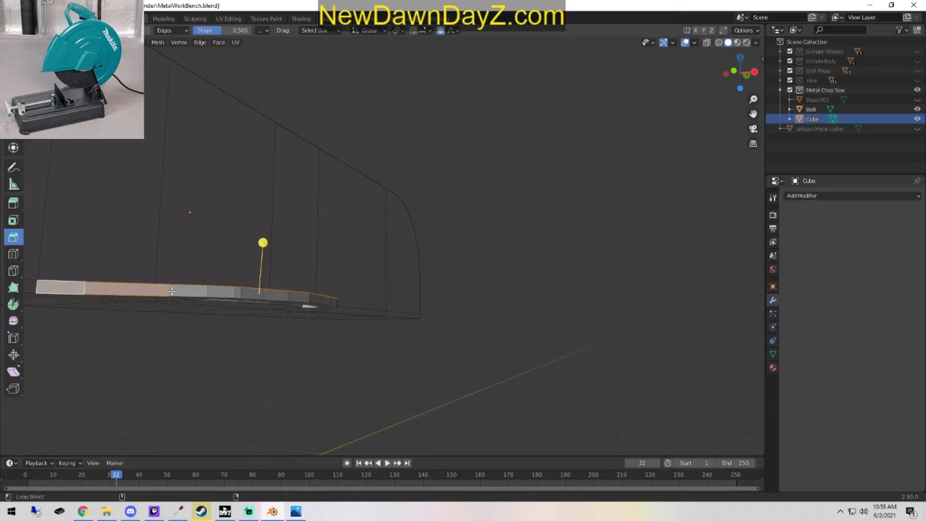
alt+click(171, 290)
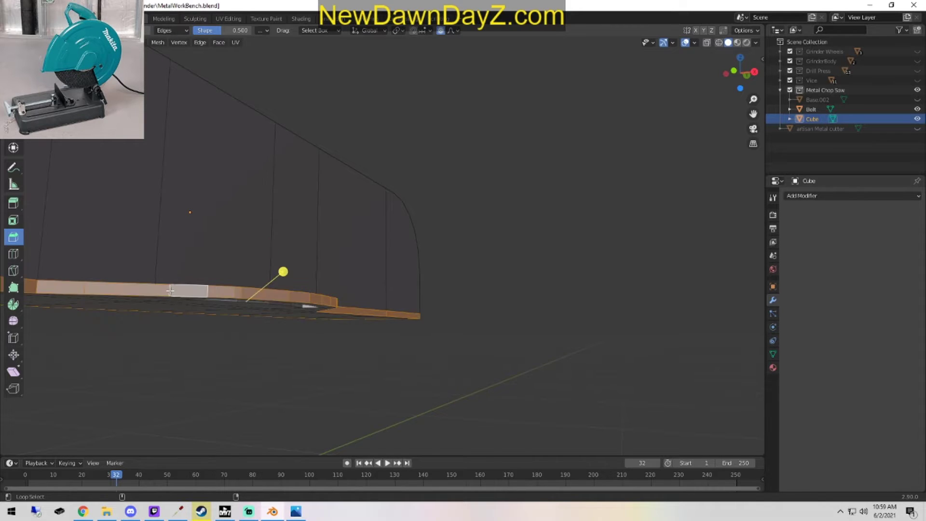
key(c)
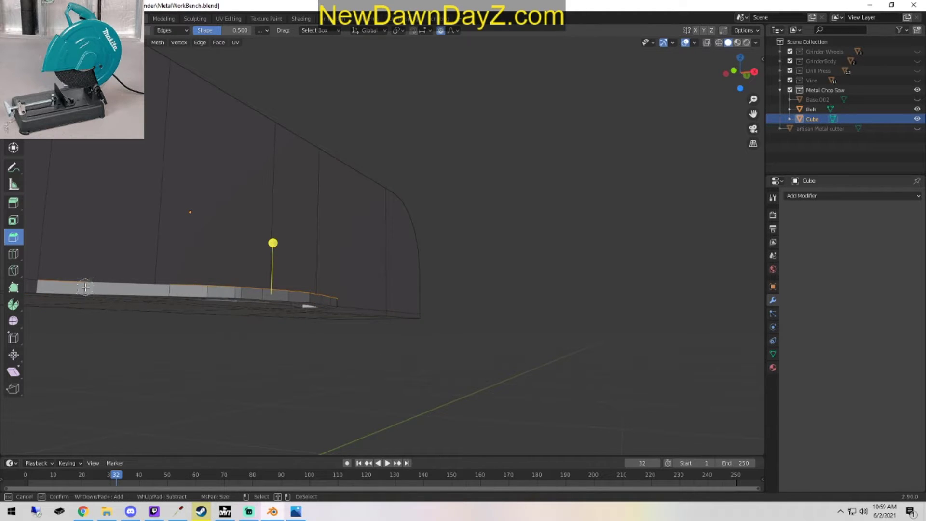
mouse_move(72, 288)
mouse_down()
mouse_move(232, 294)
mouse_move(337, 314)
mouse_up()
right_click(337, 314)
middle_drag(337, 314, 393, 332)
Remove the stray fence-wall faces and the foot plate's edge strip from the slotted tab selection.
key(c)
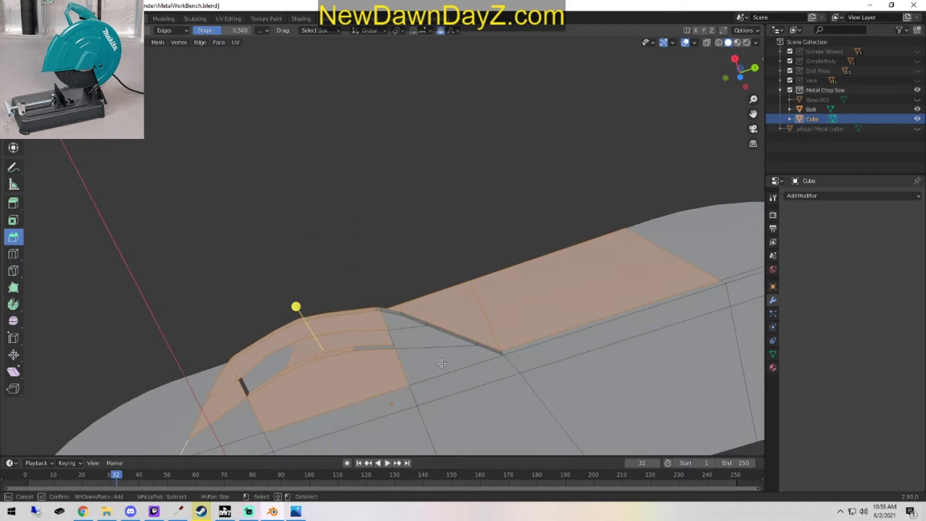
right_click(262, 397)
middle_drag(262, 397, 444, 45)
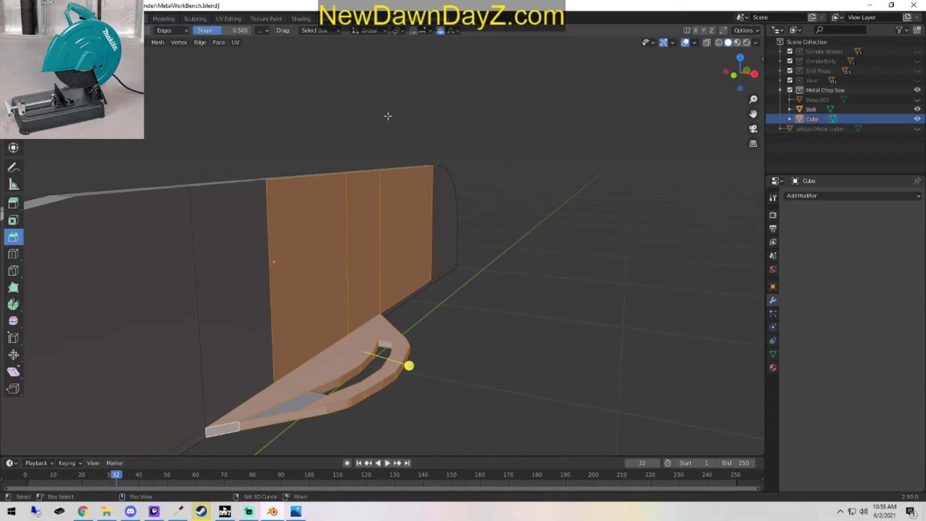
shift+drag(290, 244, 426, 231)
key(ctrl+z)
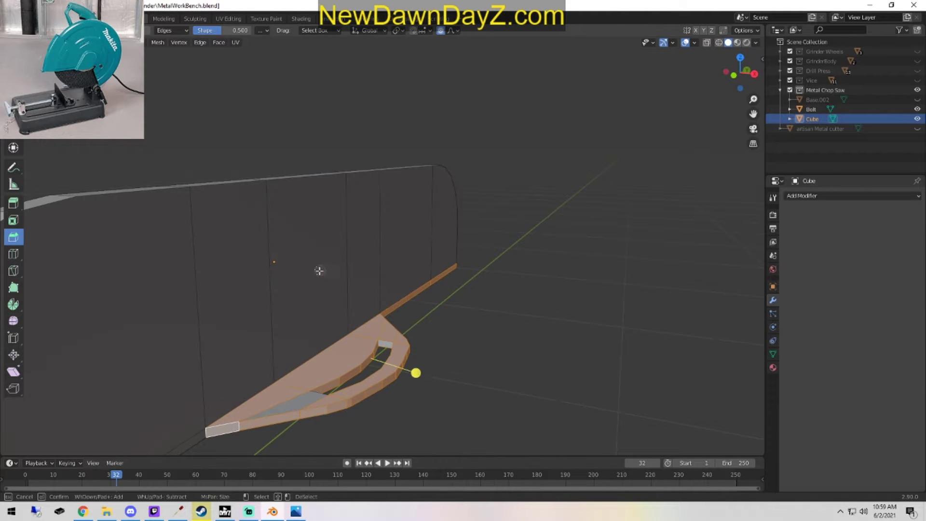
key(c)
middle_drag(405, 302, 434, 275)
key(Escape)
scroll(441, 240, up, 4)
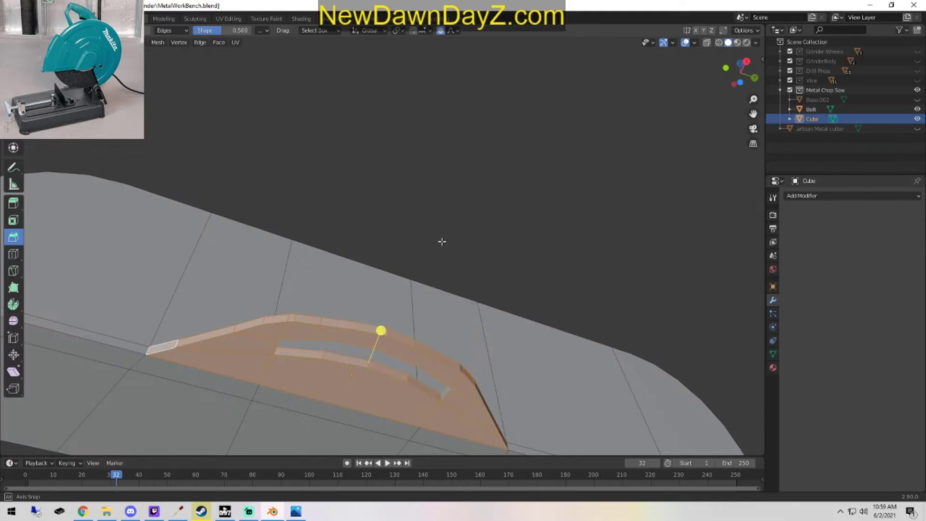
Complete the slotted tab selection with its underside, remaining rim faces and the faces around the slot.
middle_drag(441, 240, 397, 362)
key(c)
click(315, 263)
key(Escape)
middle_drag(500, 374, 461, 333)
key(c)
middle_drag(425, 396, 540, 410)
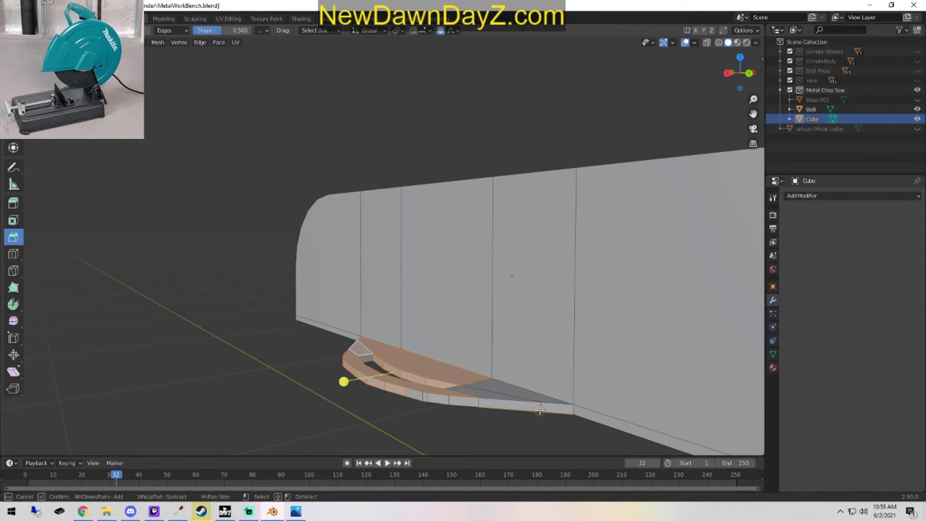
drag(550, 410, 461, 406)
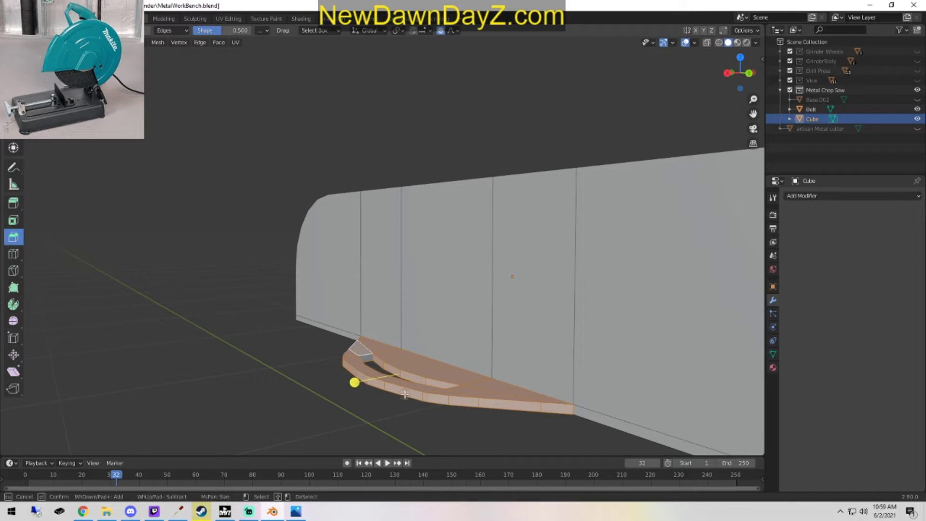
key(Escape)
middle_drag(358, 382, 272, 278)
key(c)
key(Escape)
key(c)
key(Escape)
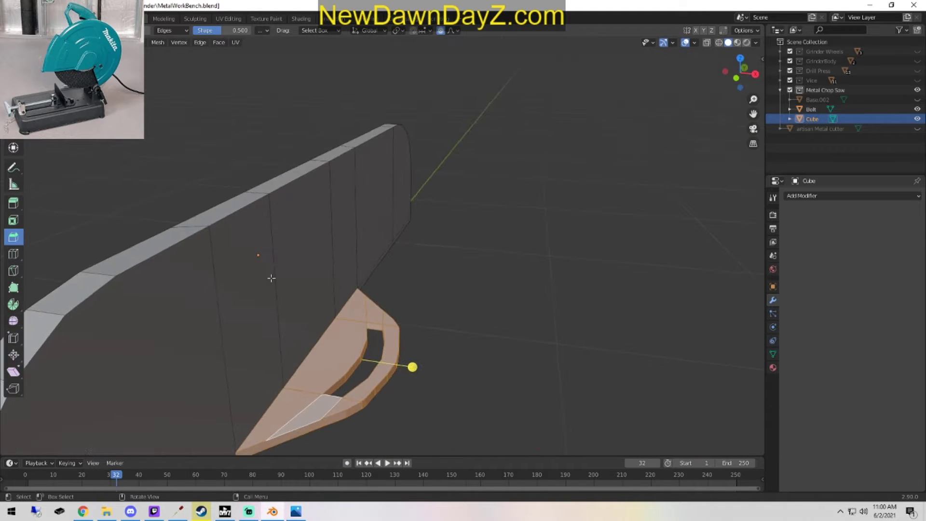
Show the base again and move the selected tab slightly outward from the wall along X with proportional editing off.
click(14, 97)
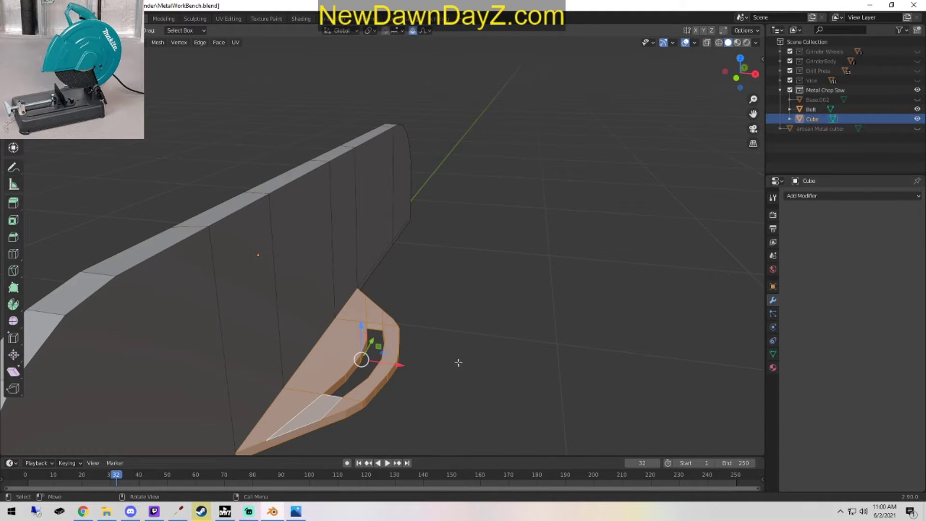
click(917, 99)
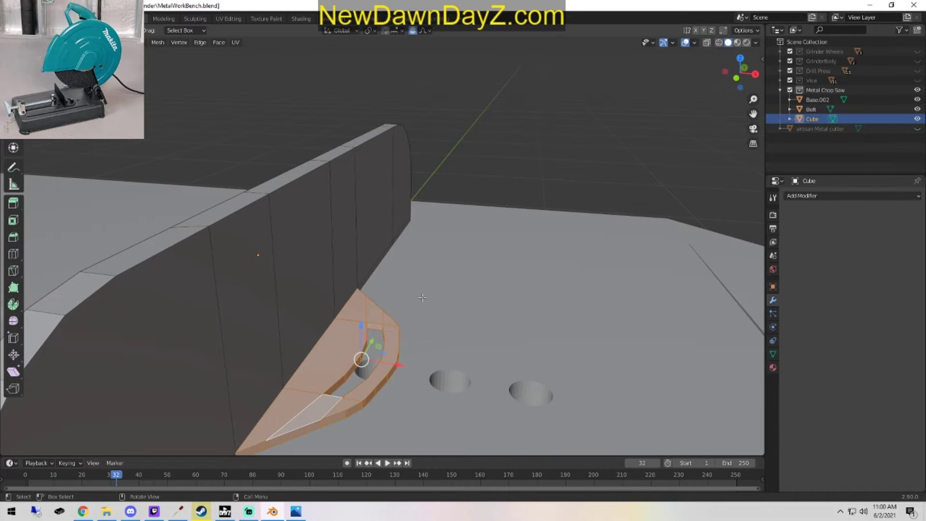
middle_drag(415, 314, 439, 352)
drag(404, 332, 411, 335)
right_click(412, 336)
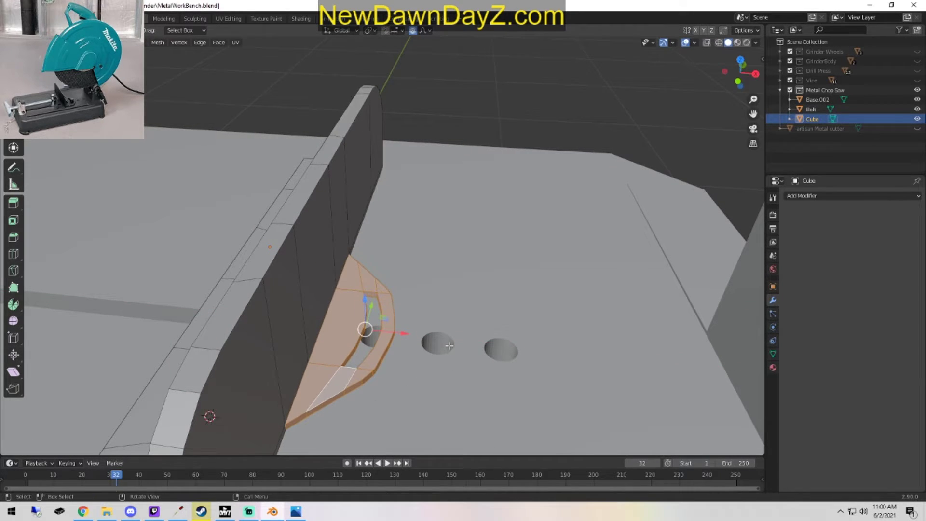
click(413, 30)
drag(404, 333, 415, 332)
Select the top edge segments where the slotted tab meets the fence wall, and hide the base.
click(332, 324)
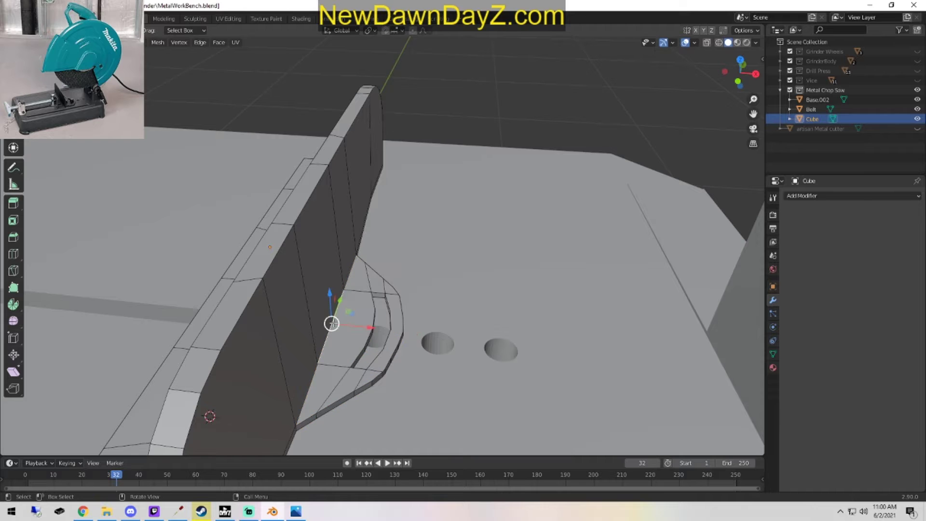
shift+click(318, 387)
middle_drag(350, 267, 386, 280)
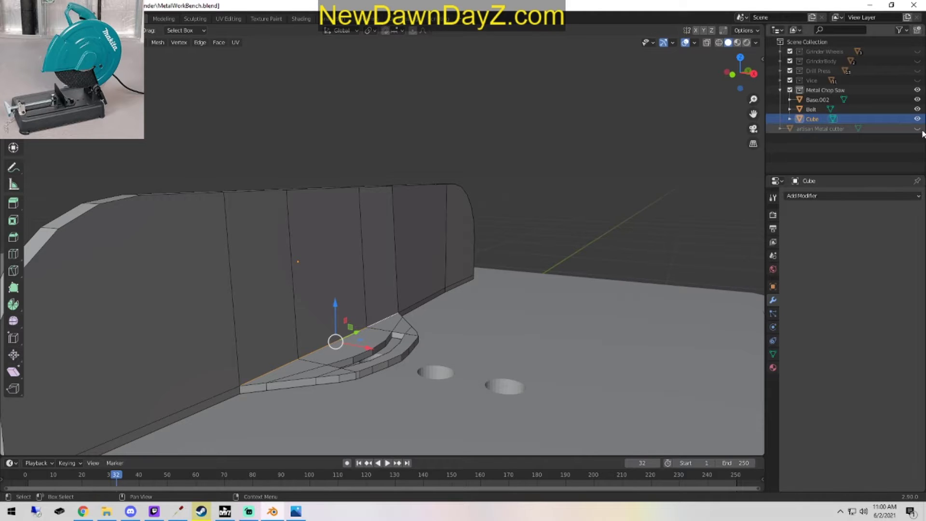
click(918, 99)
middle_drag(533, 368, 327, 325)
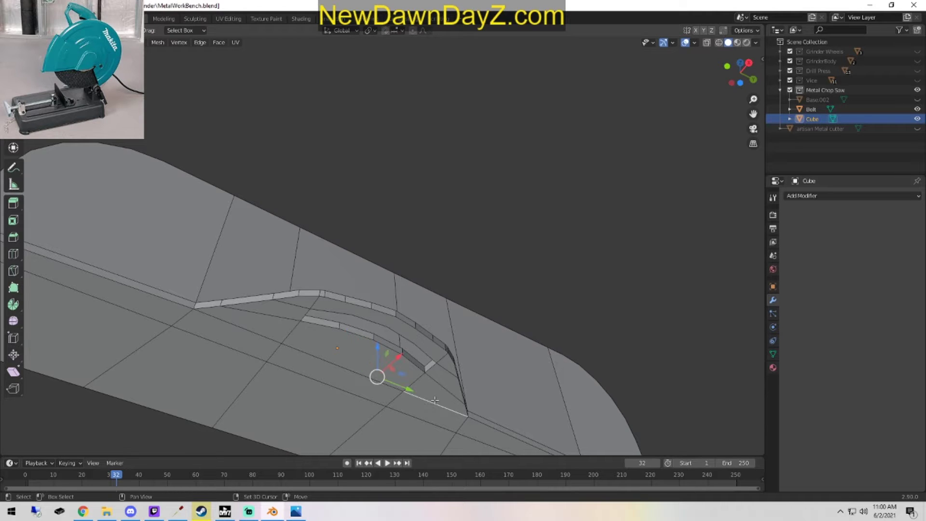
middle_drag(343, 364, 383, 367)
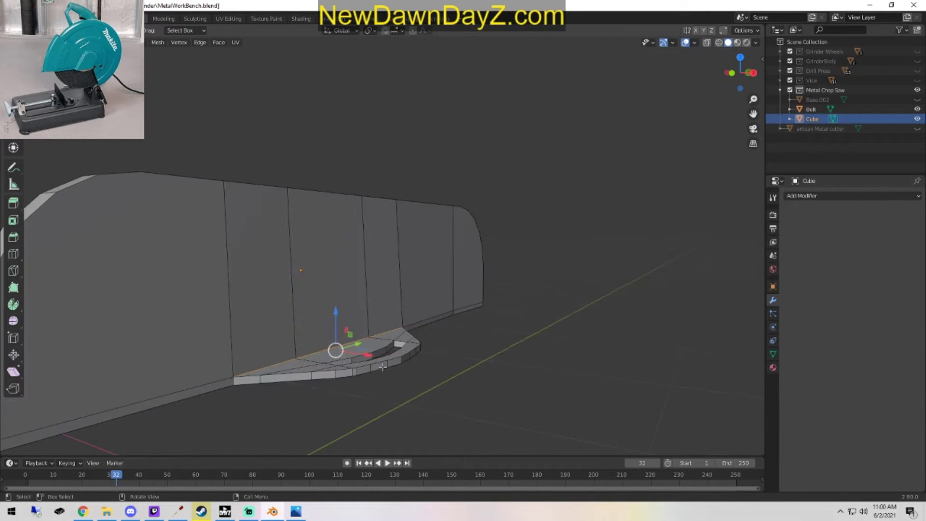
Move the selected joint edges along X back toward the fence wall's face in two small adjustments.
key(g)
key(x)
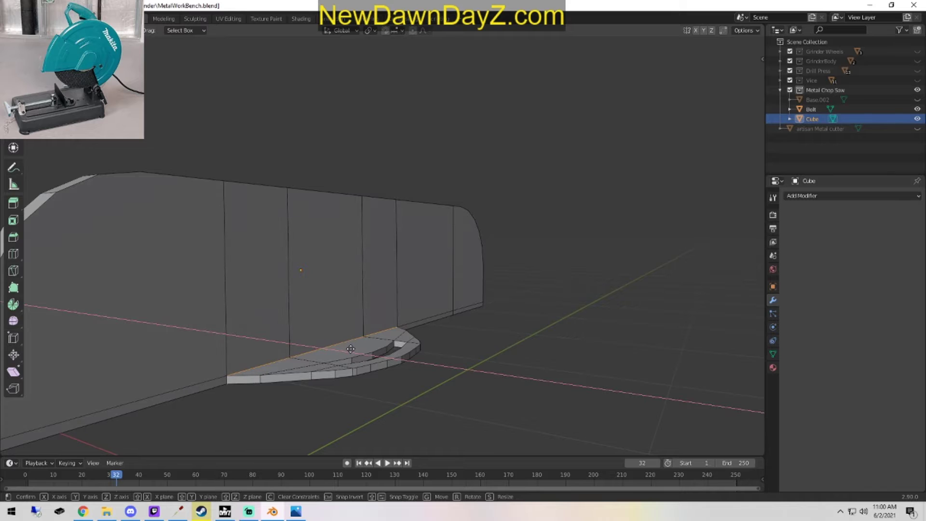
click(350, 348)
middle_drag(349, 348, 345, 346)
key(g)
key(x)
click(355, 363)
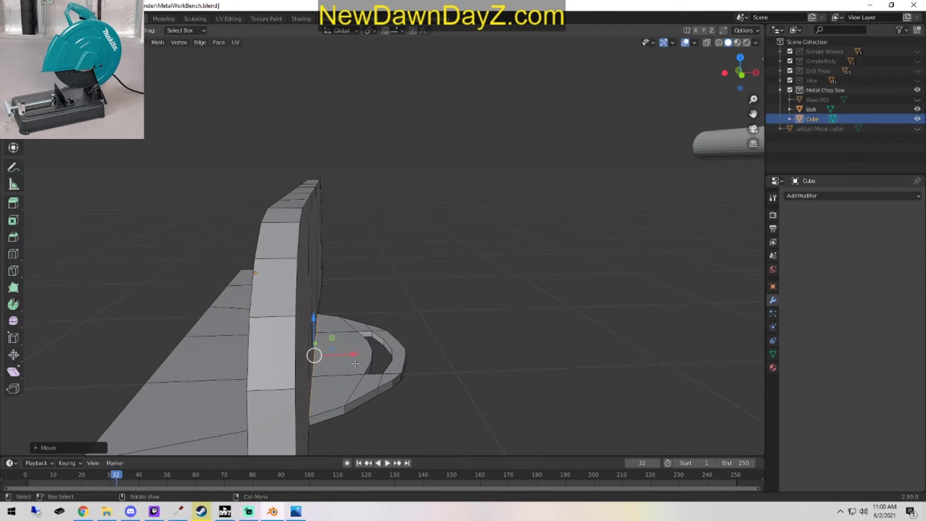
Subdivide the tab's wall joint edge between its two inner vertices and move the new vertex along Y toward one end.
middle_drag(500, 376, 474, 352)
scroll(474, 352, up, 5)
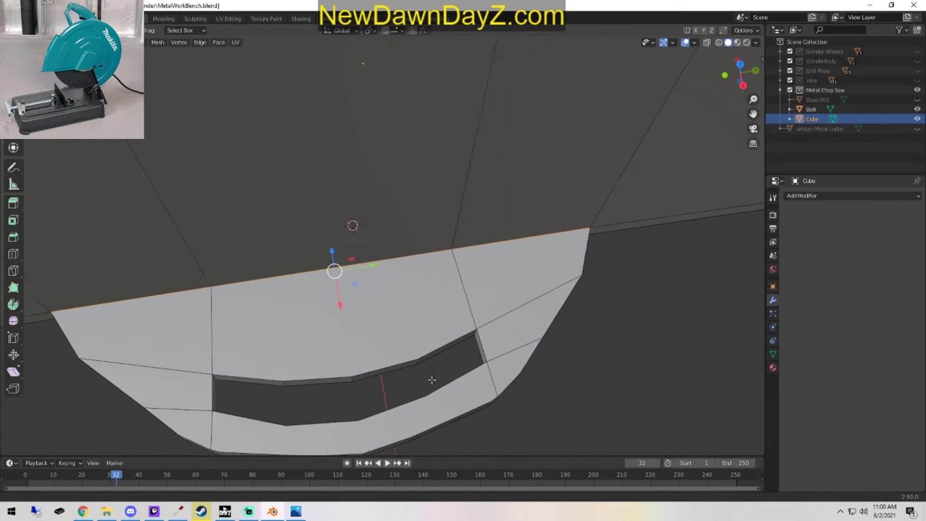
right_click(248, 291)
click(475, 253)
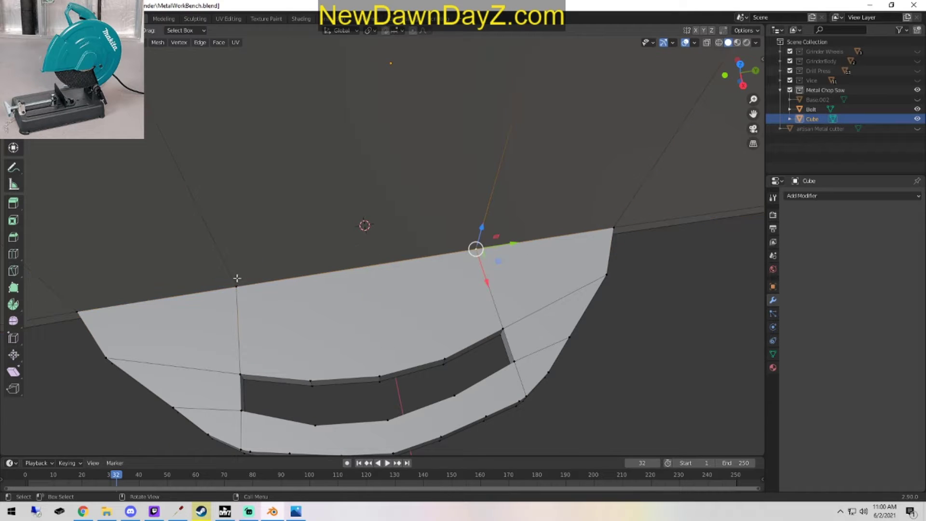
shift+click(236, 287)
right_click(234, 286)
click(220, 261)
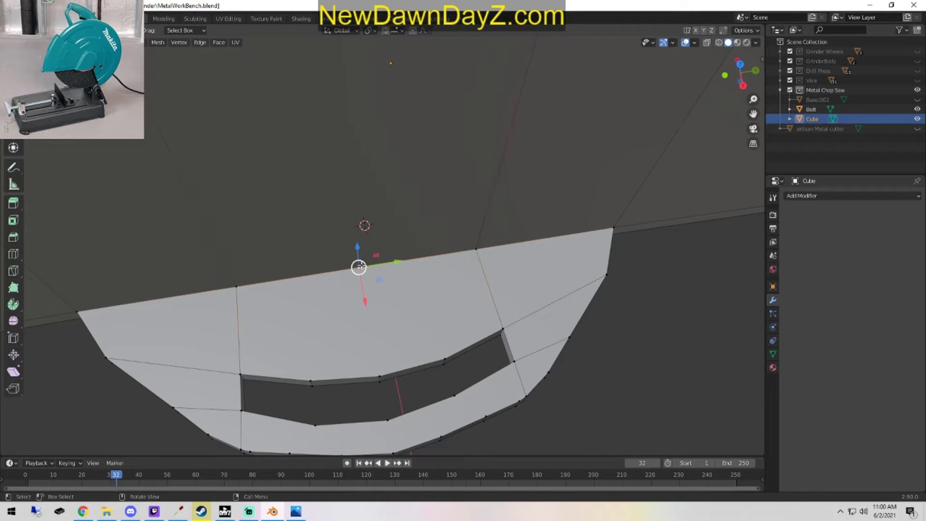
drag(390, 265, 333, 281)
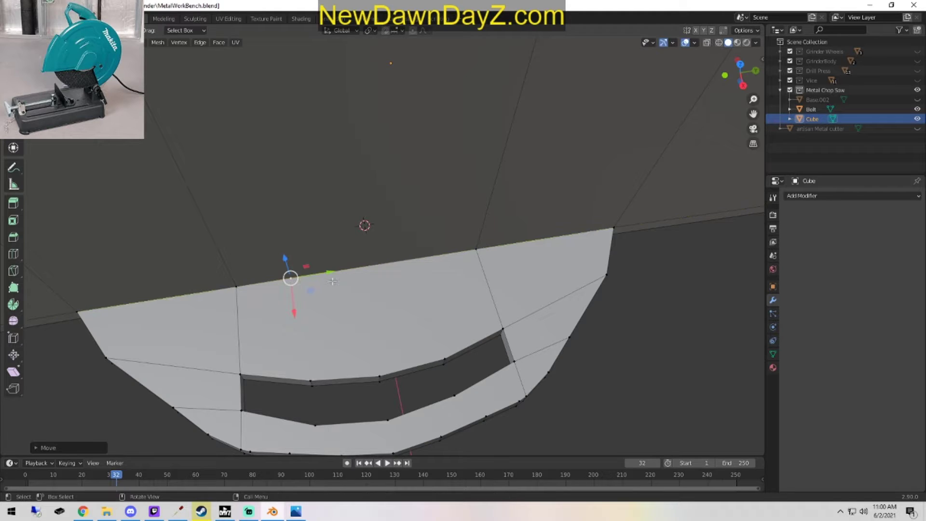
Subdivide the remaining joint segment and move its new midpoint along Y toward the opposite inner vertex.
shift+click(475, 252)
right_click(473, 251)
click(473, 252)
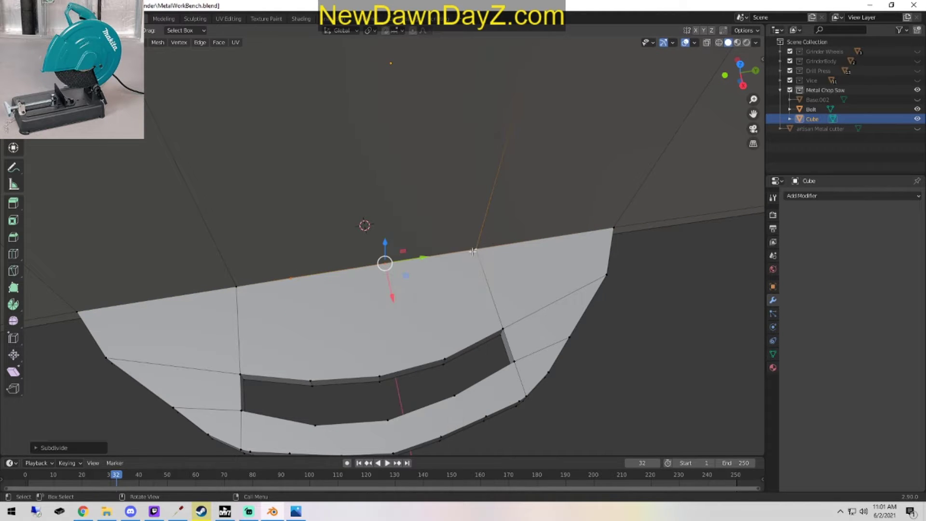
click(471, 265)
click(386, 264)
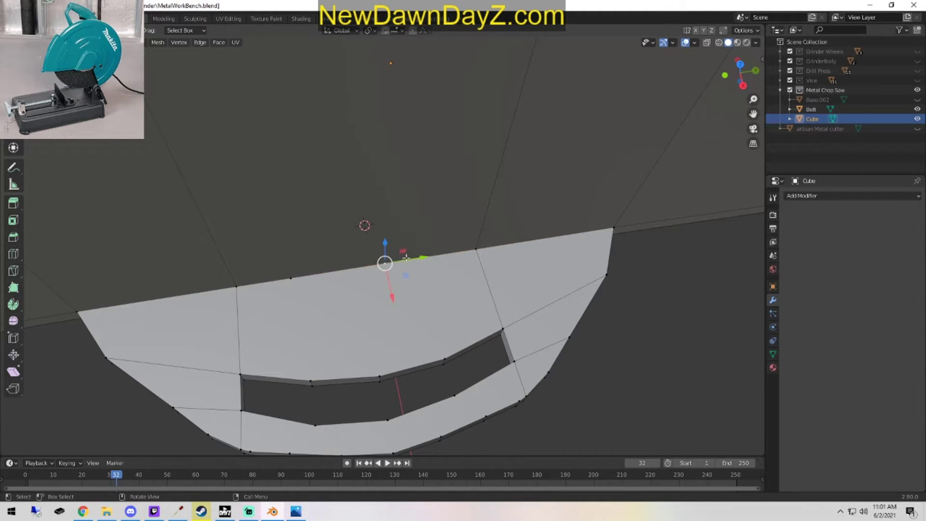
drag(417, 260, 469, 255)
Connect each new joint vertex to the matching vertex on the slot's inner edge.
alt+middle_drag(471, 263, 528, 340)
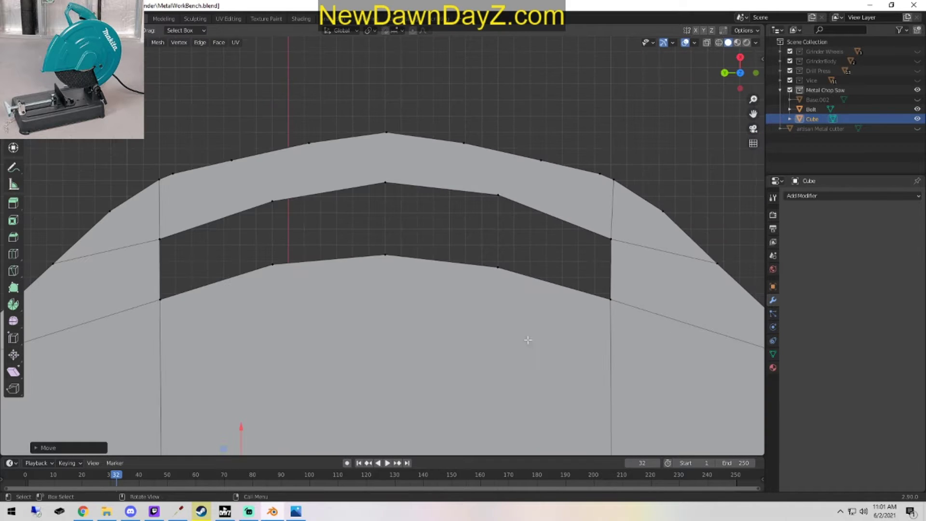
shift+middle_drag(434, 304, 459, 257)
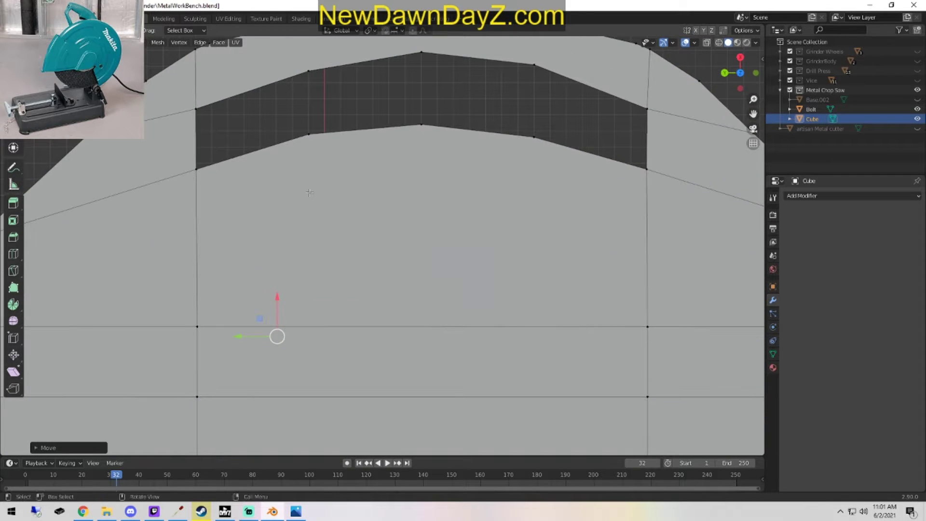
click(326, 129)
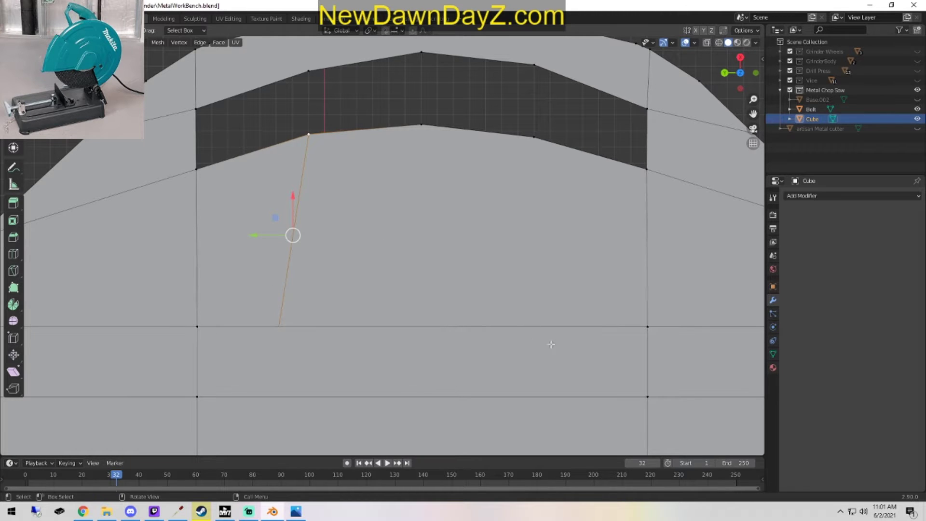
middle_drag(552, 345, 293, 318)
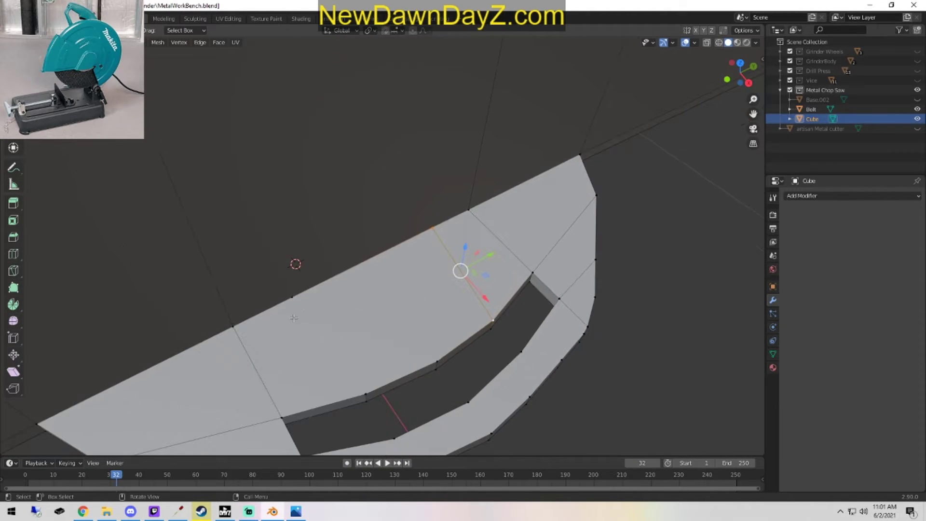
click(296, 301)
shift+click(366, 394)
key(h)
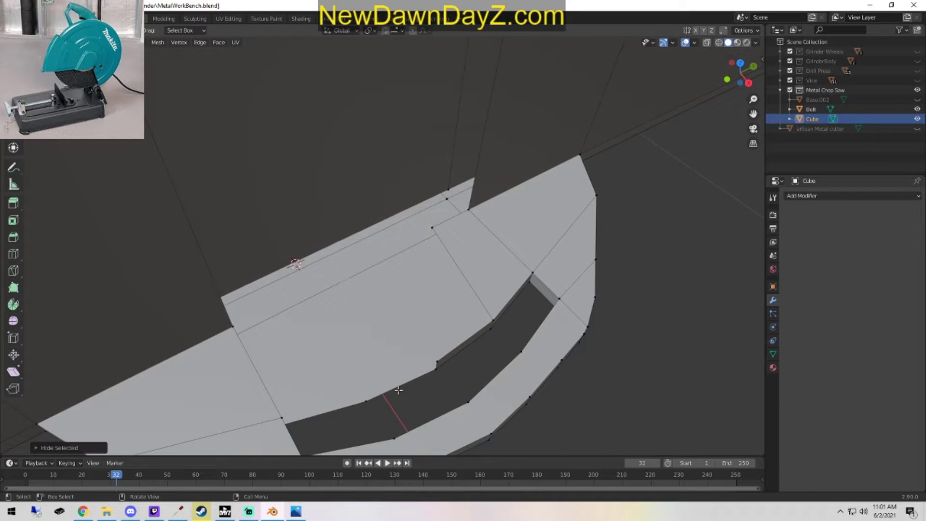
key(ctrl+z)
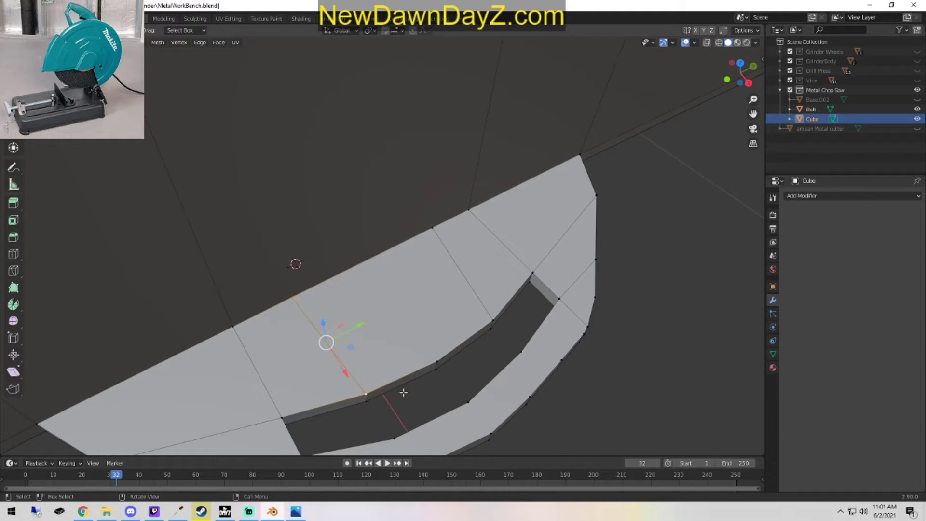
Move the two new joint vertices along Y in line with their slot vertices so the connecting edges run straight.
click(367, 391)
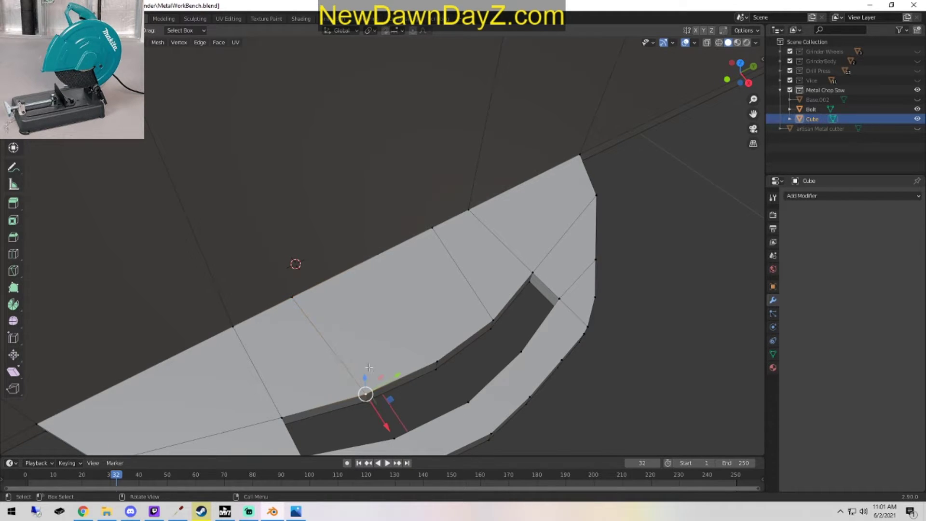
click(293, 291)
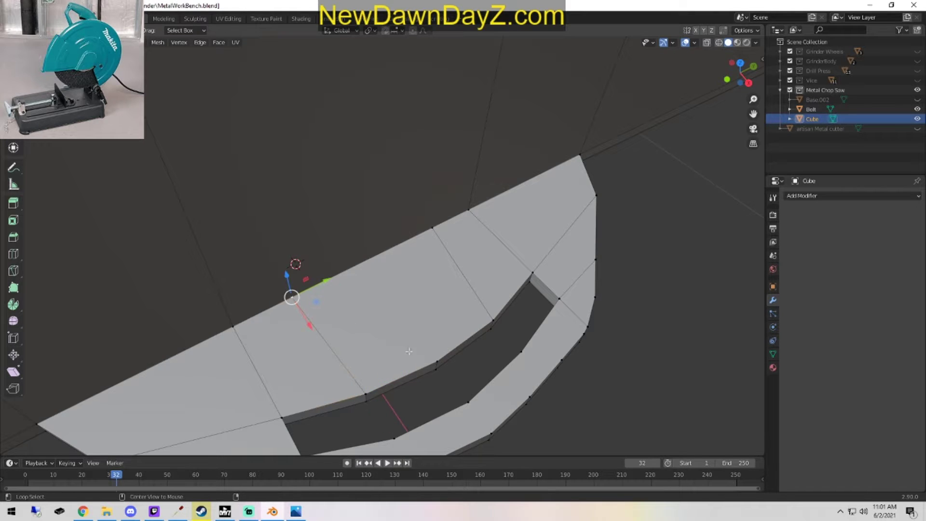
scroll(424, 373, up, 2)
alt+middle_drag(423, 373, 504, 445)
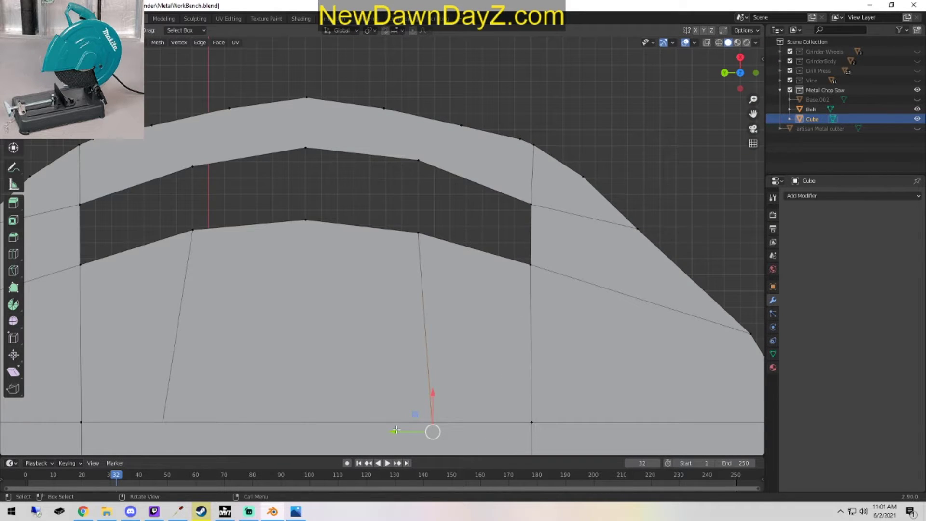
drag(396, 429, 381, 429)
key(z)
click(305, 429)
click(162, 433)
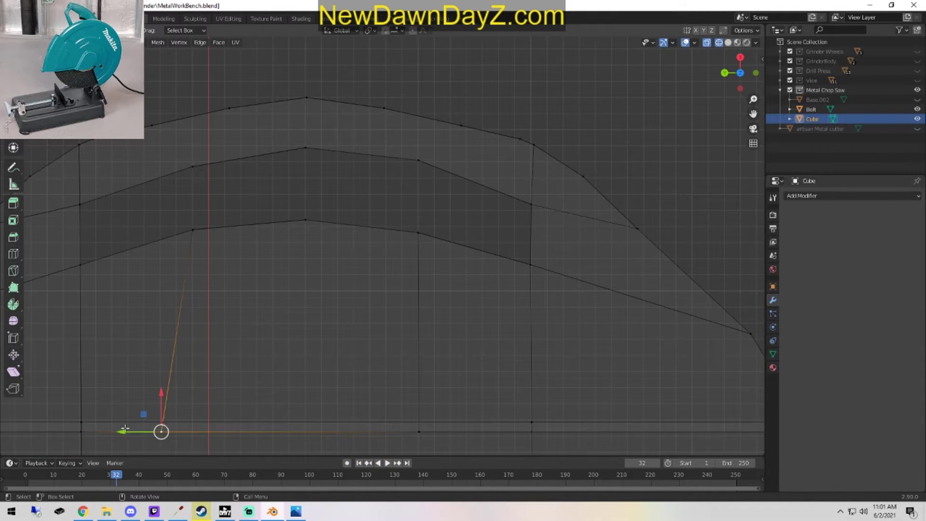
key(z)
click(184, 436)
drag(117, 434, 145, 440)
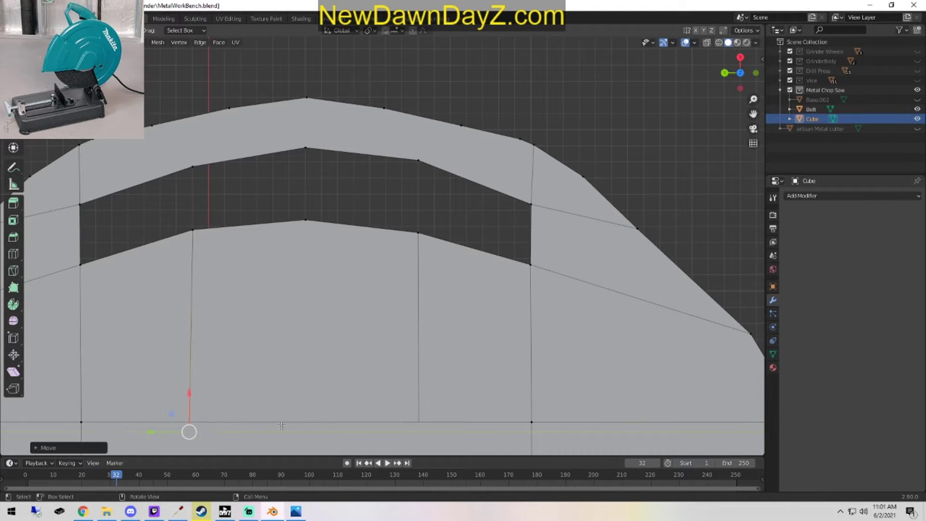
Subdivide the first connecting edge between slot and wall, and subdivide its slot-side half again.
shift+click(193, 230)
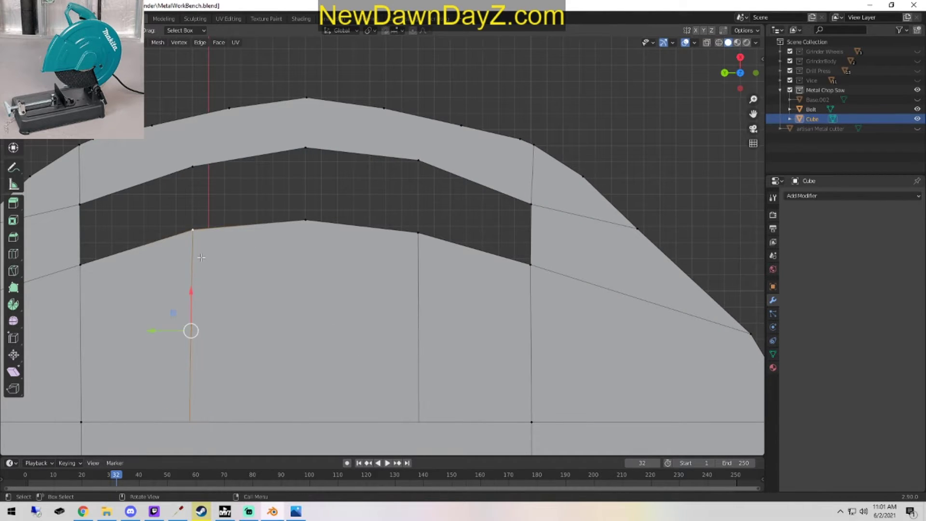
right_click(194, 247)
click(194, 252)
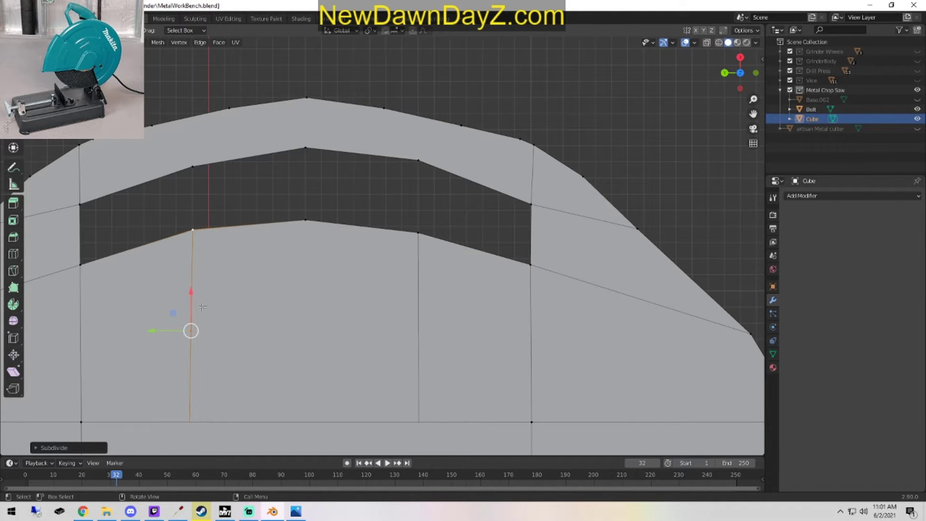
click(205, 344)
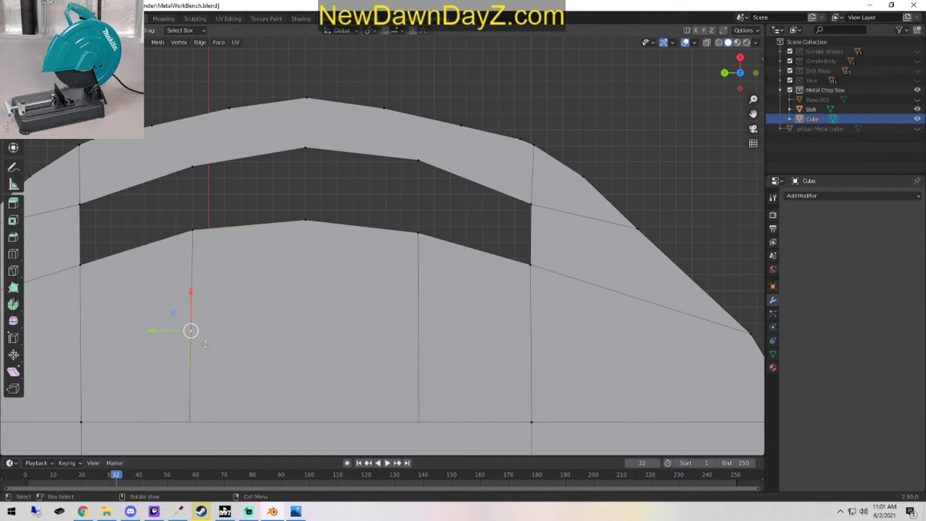
shift+click(193, 230)
right_click(194, 230)
click(196, 231)
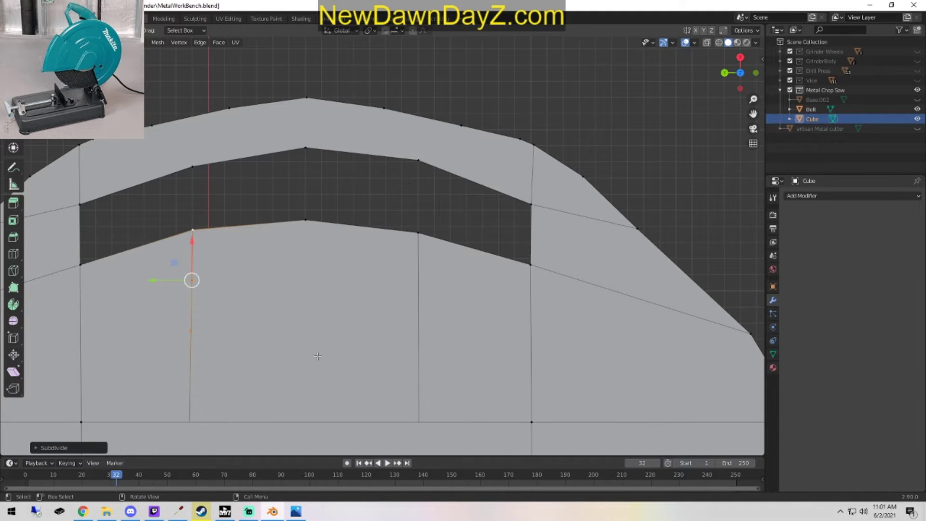
Subdivide the second connecting edge between slot and wall, and subdivide its slot-side half again.
key(z)
click(410, 434)
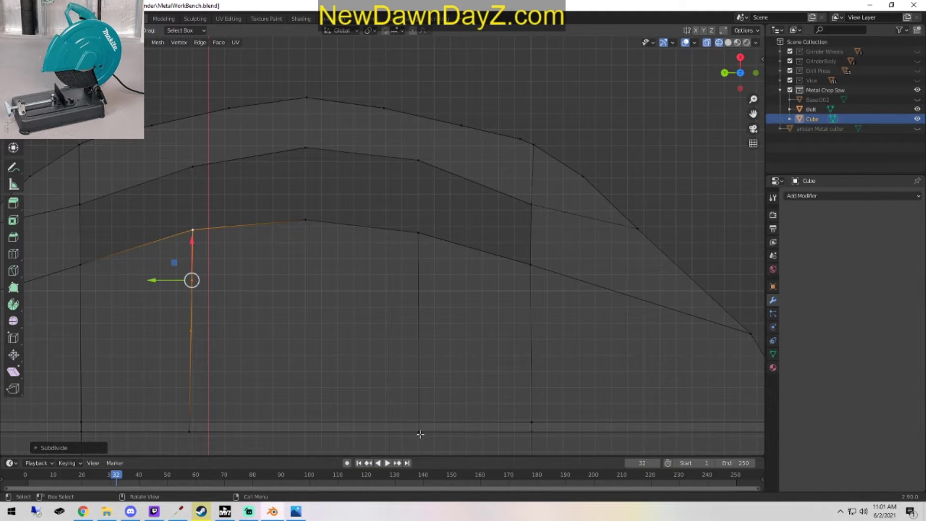
click(418, 433)
shift+click(418, 233)
right_click(416, 261)
click(417, 261)
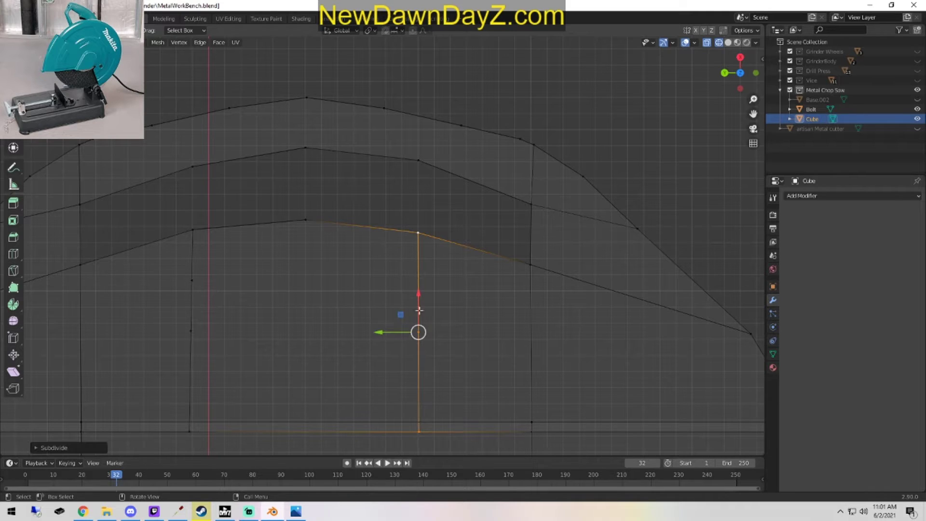
right_click(418, 266)
click(419, 333)
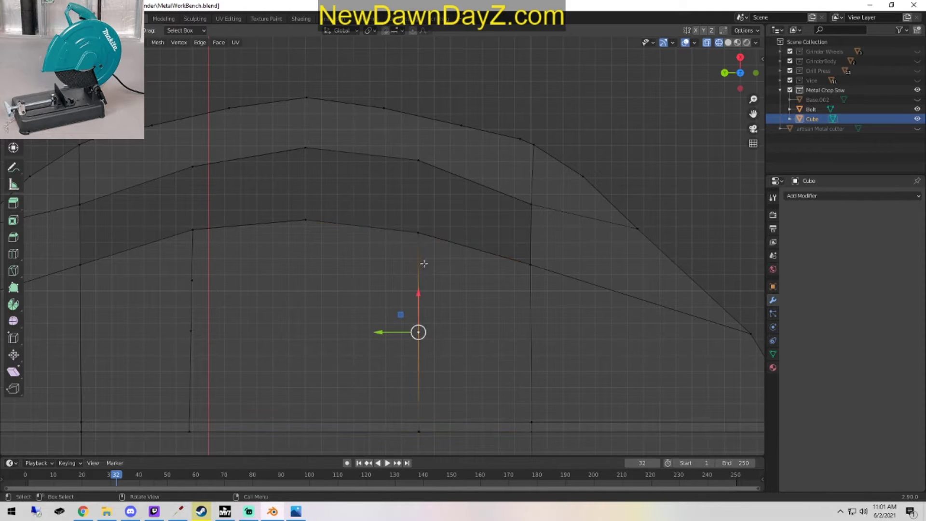
shift+click(417, 232)
right_click(417, 261)
click(416, 261)
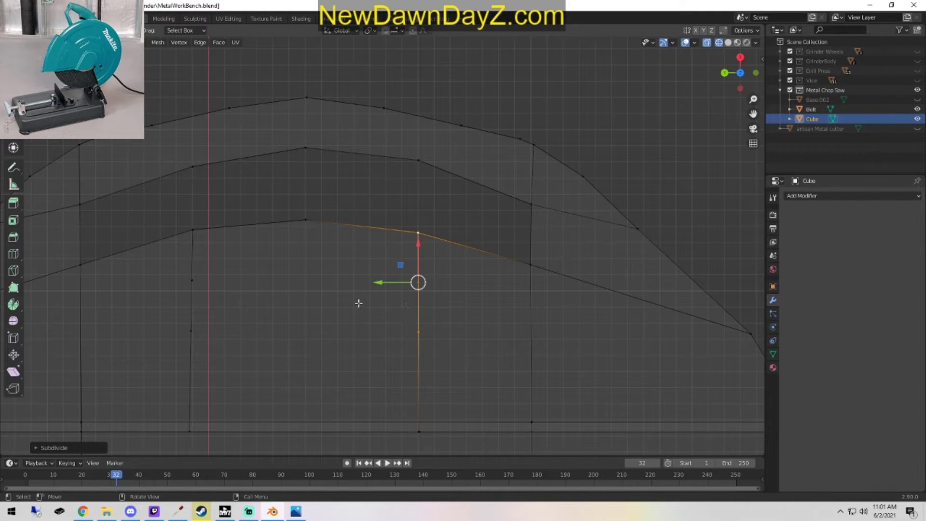
Select the new midpoint vertices on both connecting edges in solid view and move them along X toward the wall.
key(z)
click(453, 304)
middle_drag(444, 354, 382, 348)
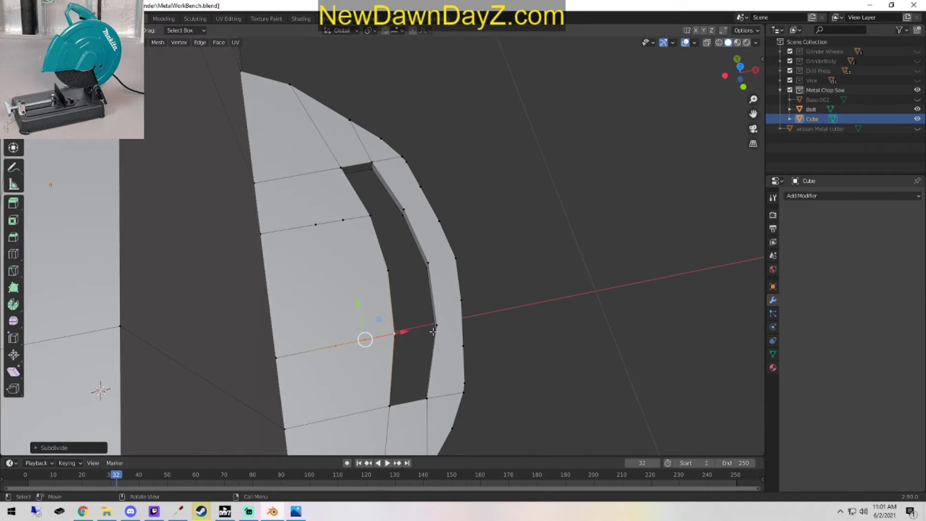
middle_drag(433, 331, 402, 323)
key(alt+a)
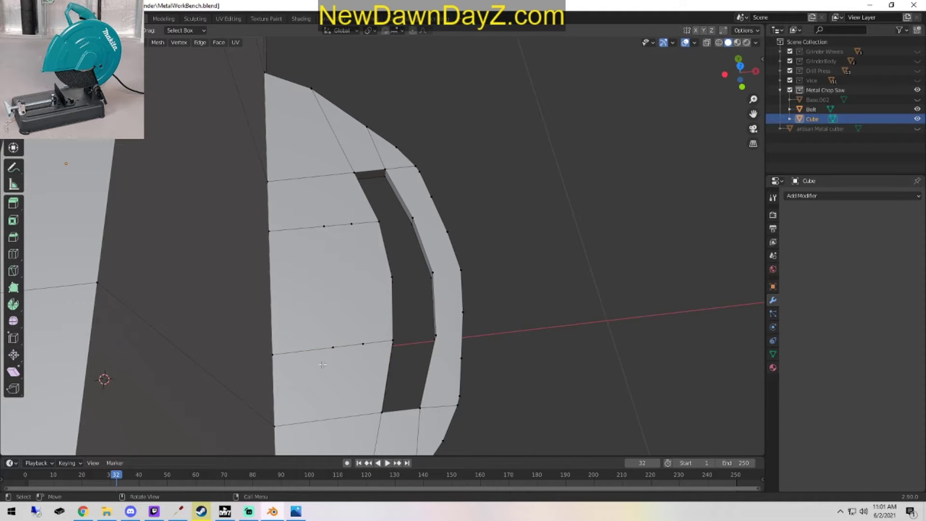
drag(323, 365, 363, 214)
key(g)
key(x)
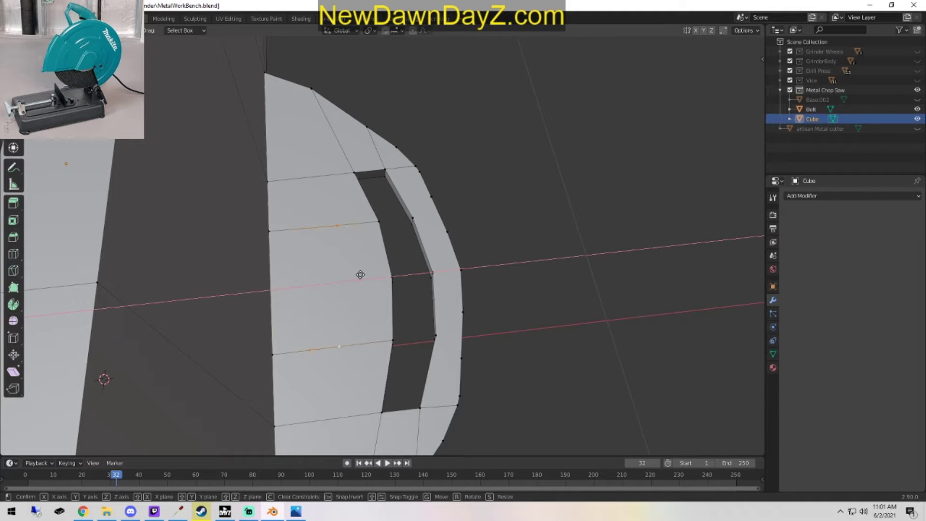
click(362, 273)
Join the matching vertices of the two connecting edges with two parallel edges across the tab, and clear the selection.
click(309, 350)
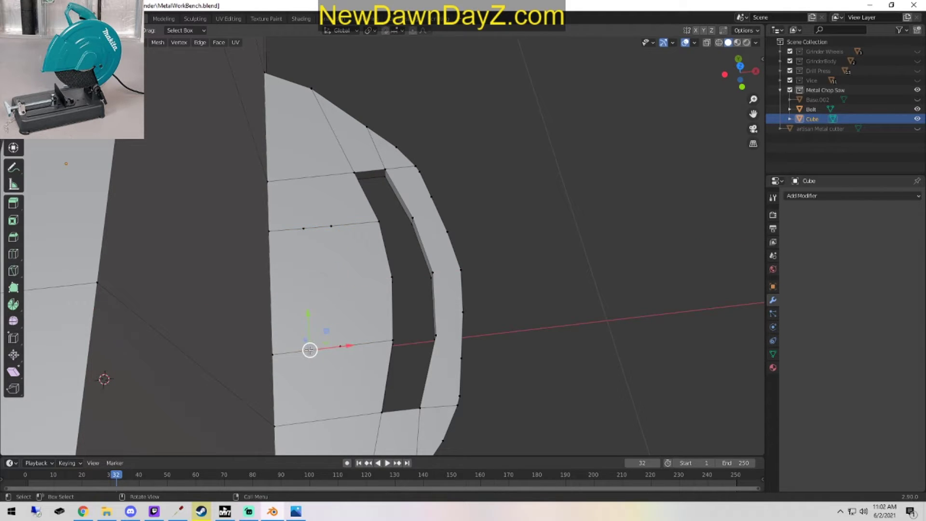
shift+click(303, 229)
click(342, 354)
shift+click(335, 229)
key(j)
key(alt+a)
Nudge the two vertices at one end of the parallel edges along X until both edges run straight.
alt+middle_drag(353, 252, 432, 304)
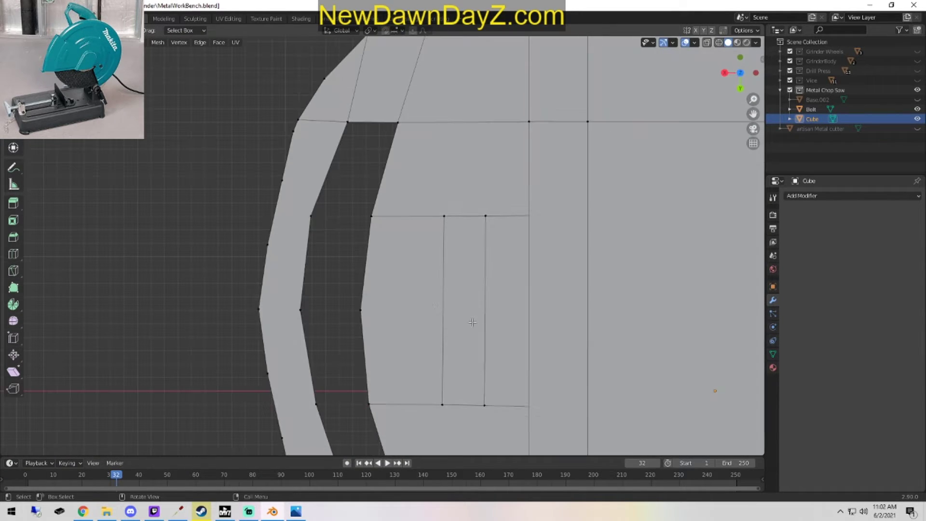
scroll(517, 362, down, 1)
shift+middle_drag(519, 364, 413, 335)
scroll(410, 327, up, 2)
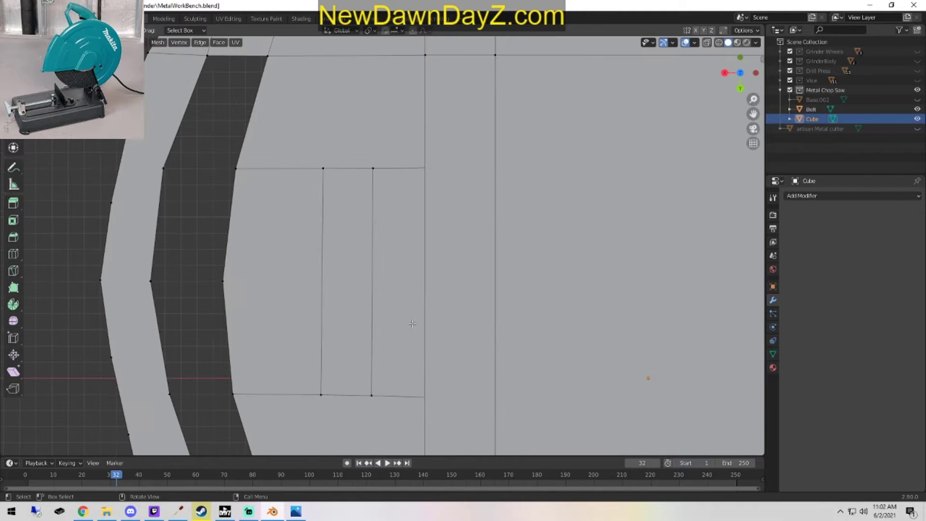
click(321, 393)
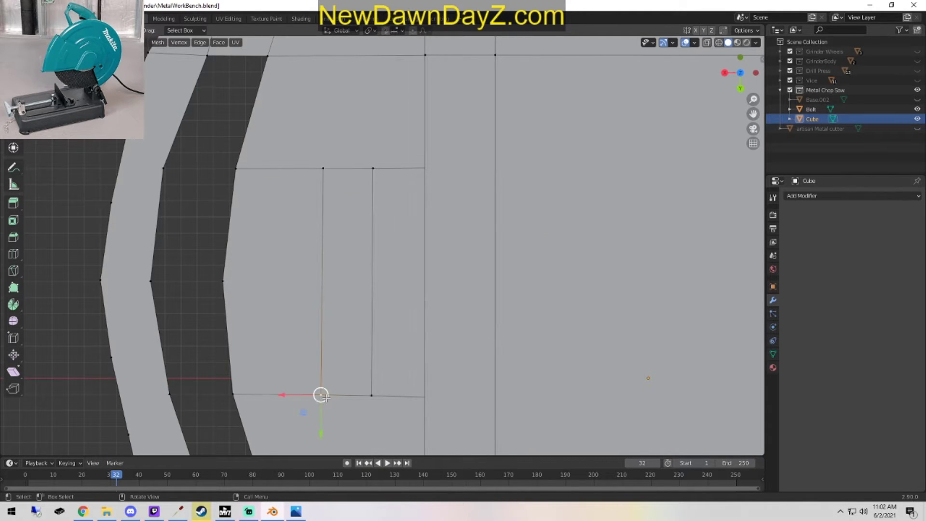
key(g)
key(x)
right_click(297, 394)
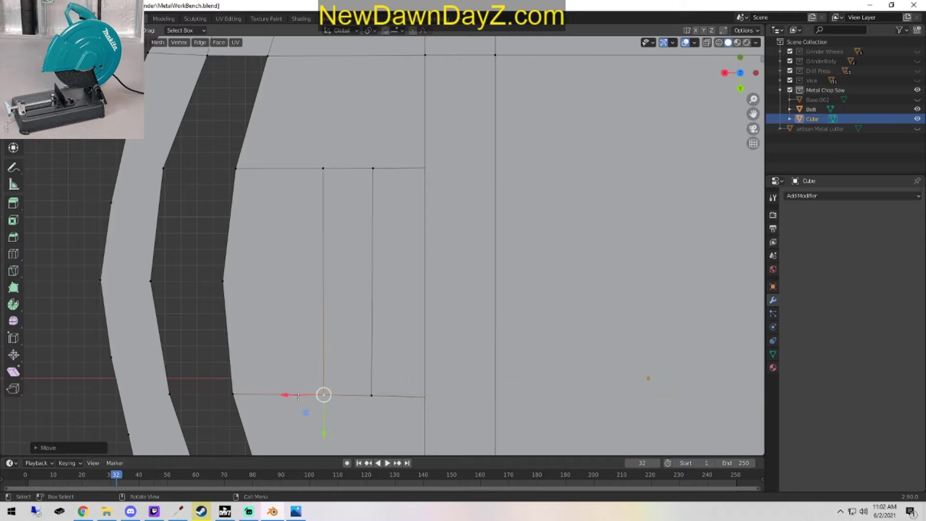
click(373, 401)
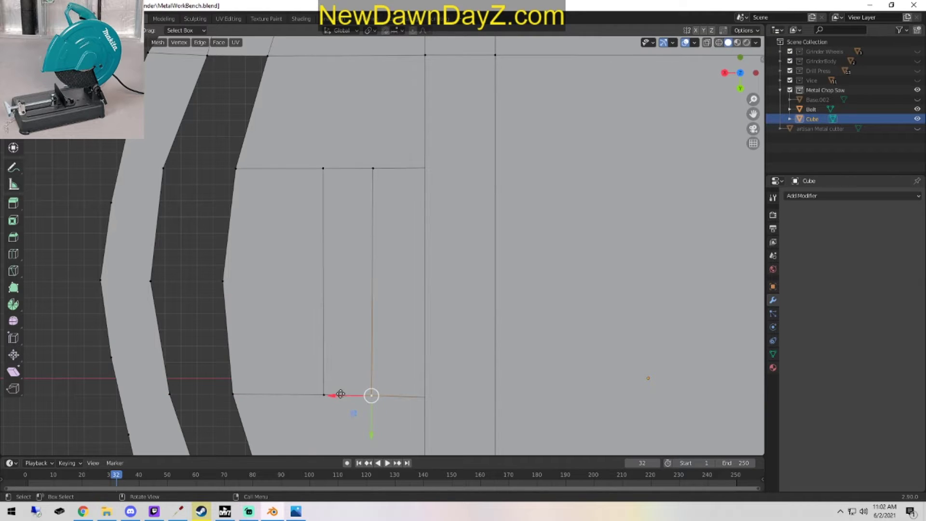
drag(340, 394, 343, 395)
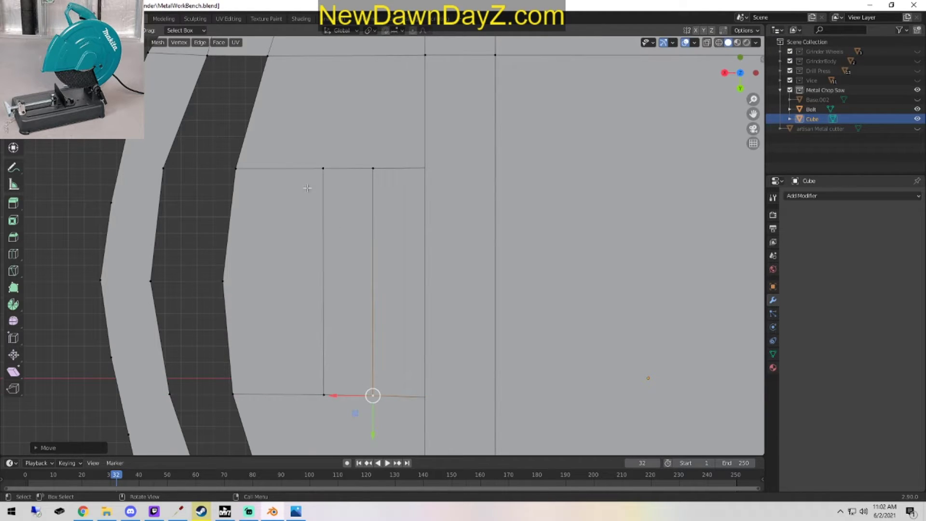
Subdivide the slot-side parallel edge on the tab twice.
click(323, 168)
shift+click(324, 395)
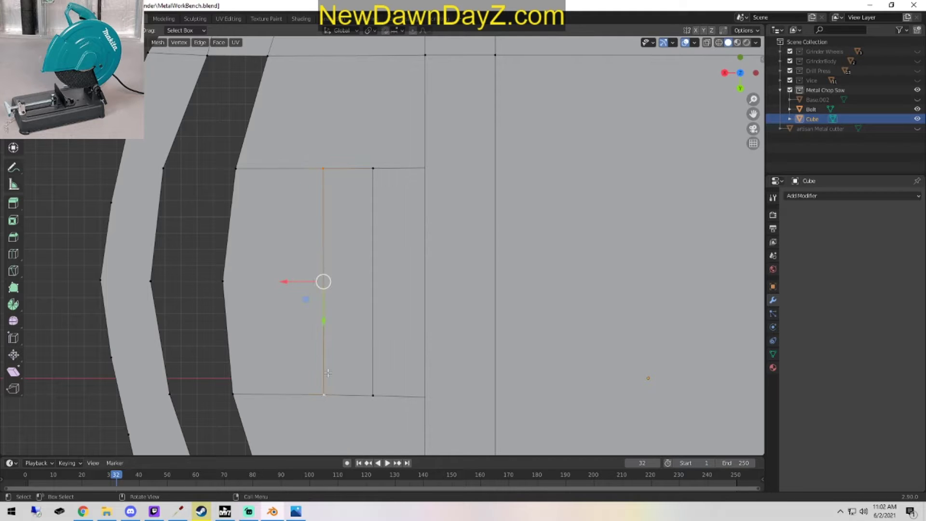
right_click(297, 284)
click(296, 262)
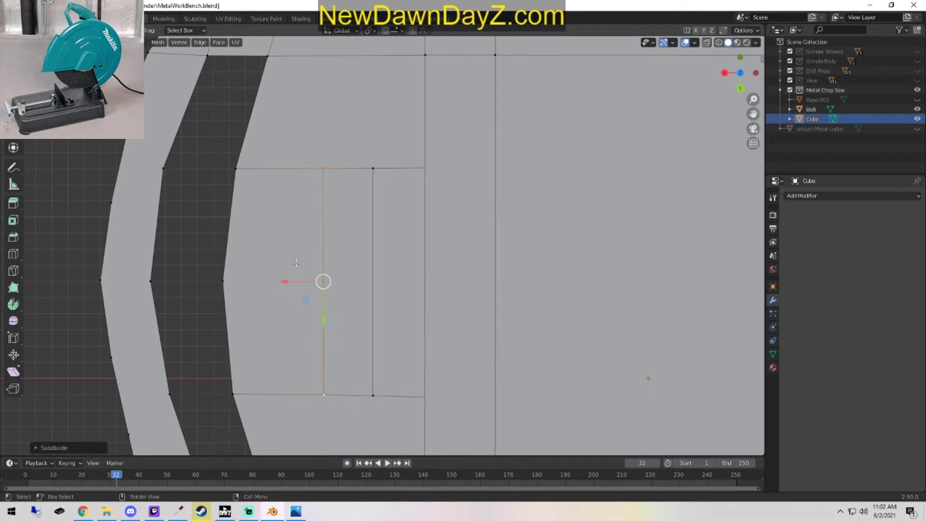
right_click(297, 259)
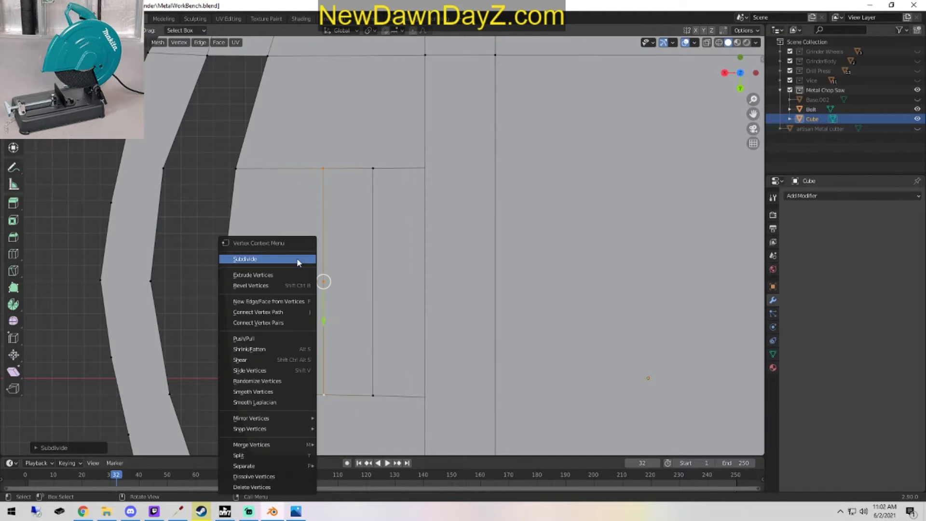
click(299, 260)
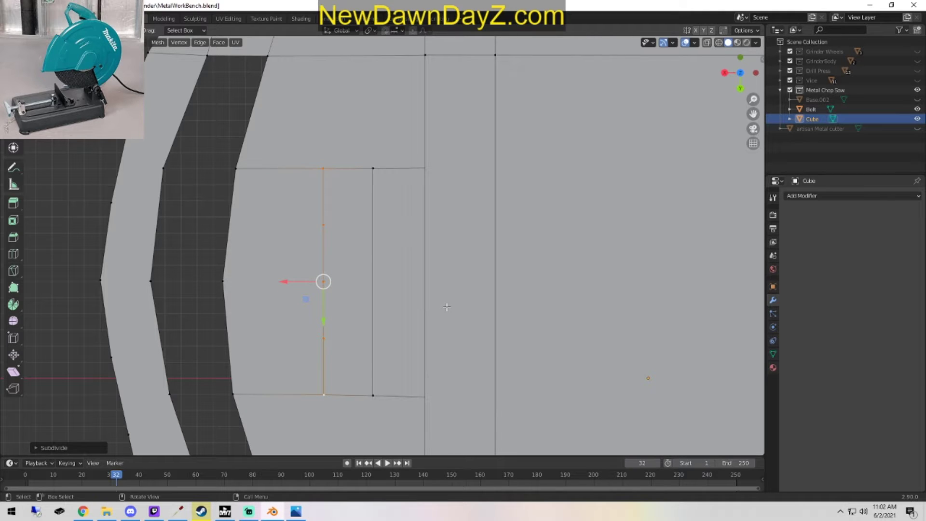
Subdivide the wall-side parallel edge on the tab twice and clear the selection.
click(372, 395)
shift+click(376, 170)
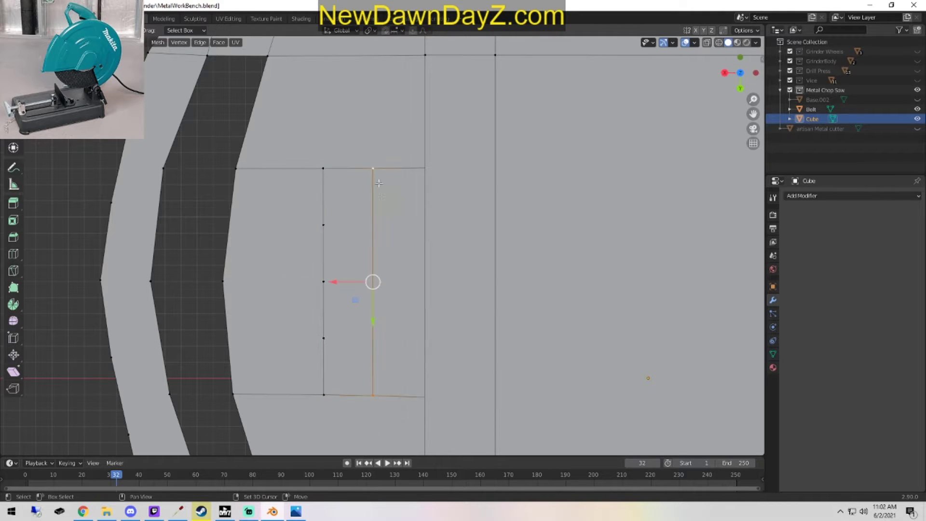
right_click(366, 263)
click(366, 263)
right_click(374, 249)
click(375, 249)
click(393, 281)
Join the two outer pairs of new subdivision vertices across the parallel edges, outlining a central rectangle.
click(372, 224)
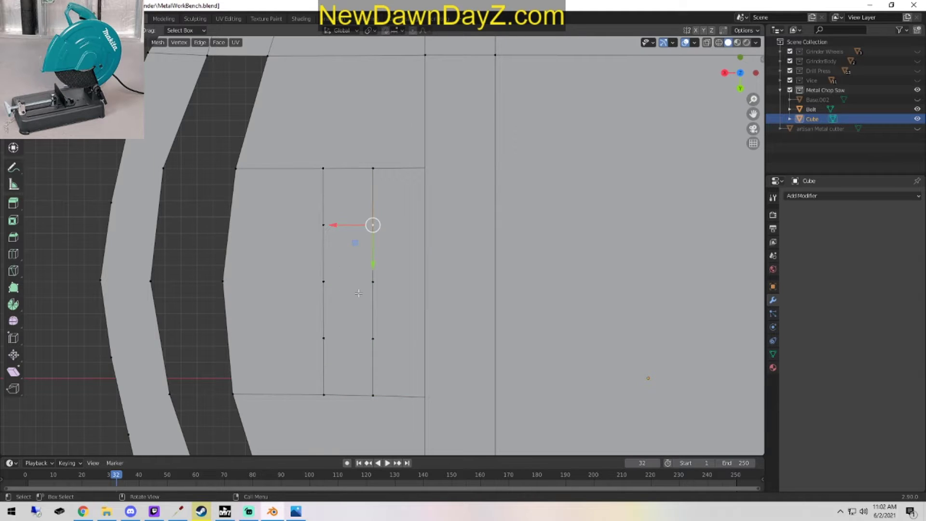
shift+click(323, 224)
click(373, 337)
shift+click(324, 338)
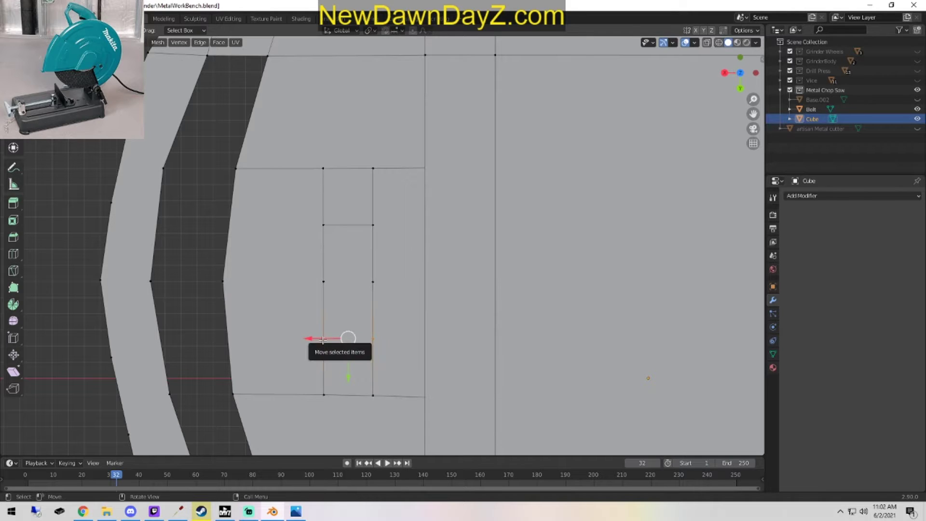
click(327, 294)
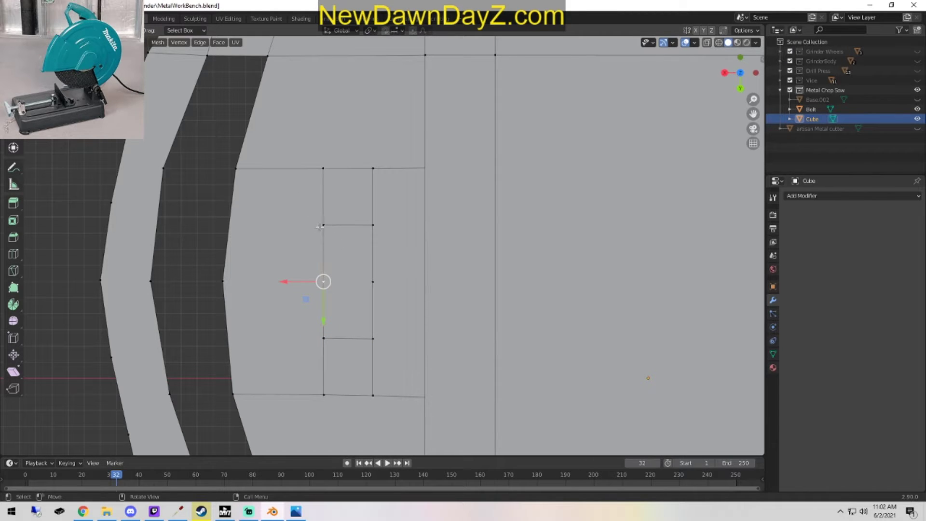
Select the central rectangular face between the parallel edges and shrink it along Y to roughly a square.
middle_drag(320, 227, 409, 408)
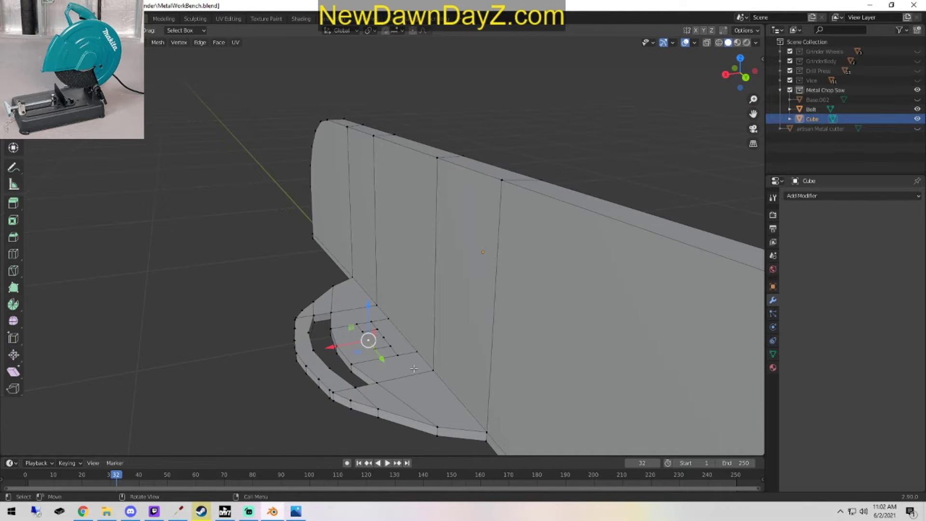
middle_drag(414, 368, 432, 414)
scroll(477, 405, up, 2)
shift+middle_drag(482, 398, 497, 355)
scroll(497, 355, up, 5)
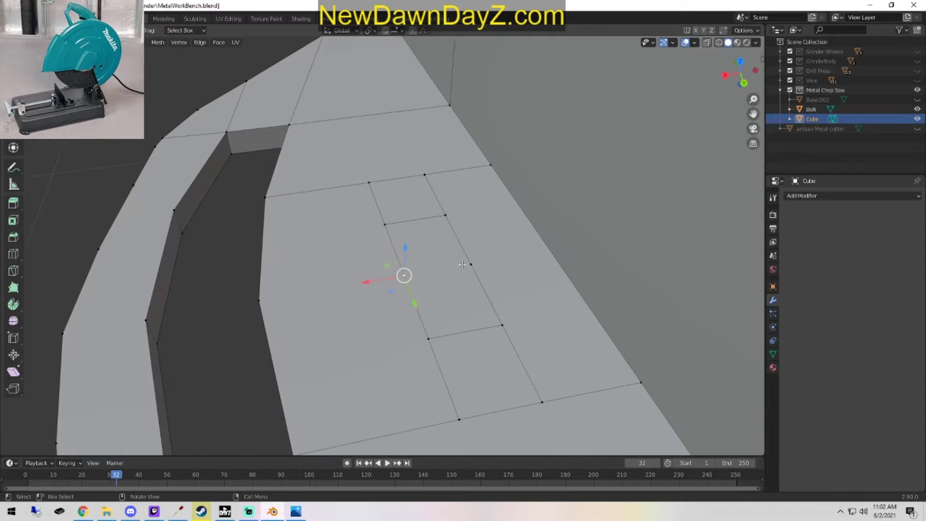
click(450, 284)
click(451, 285)
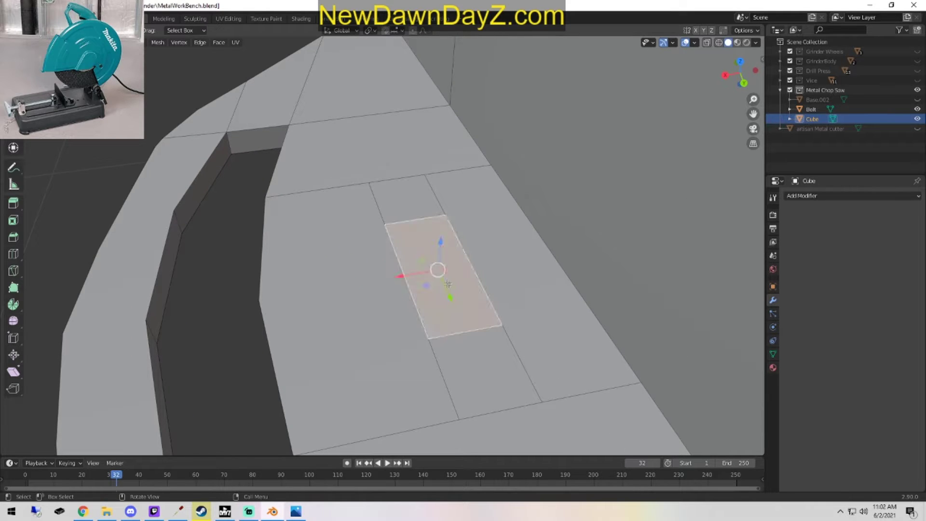
middle_drag(451, 285, 506, 299)
scroll(483, 400, down, 2)
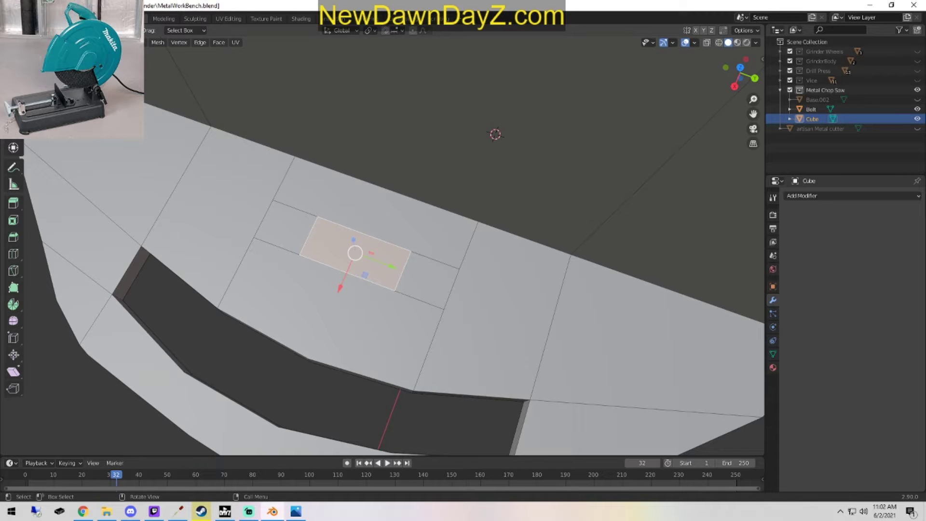
click(13, 130)
drag(388, 273, 367, 256)
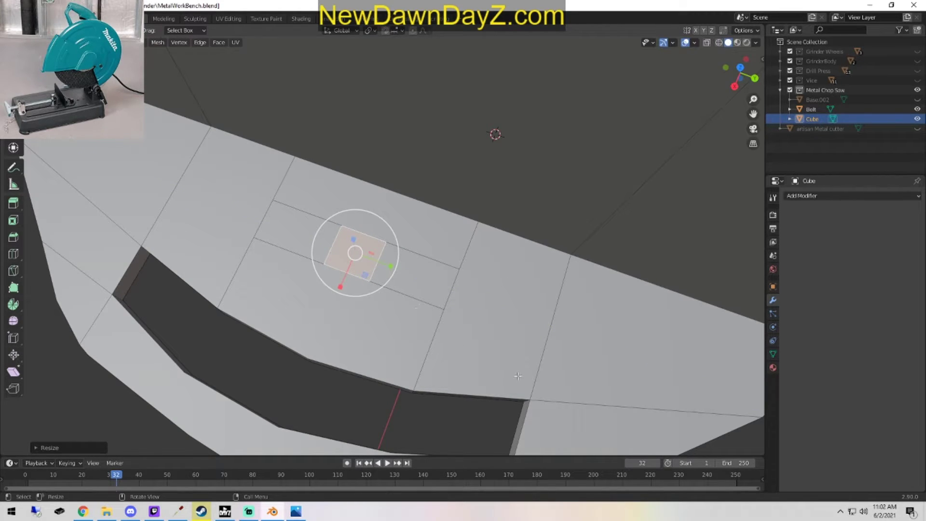
Show the Base.002 object and undo all the edges and face edits added between the tab's slot and the upright wall.
click(917, 99)
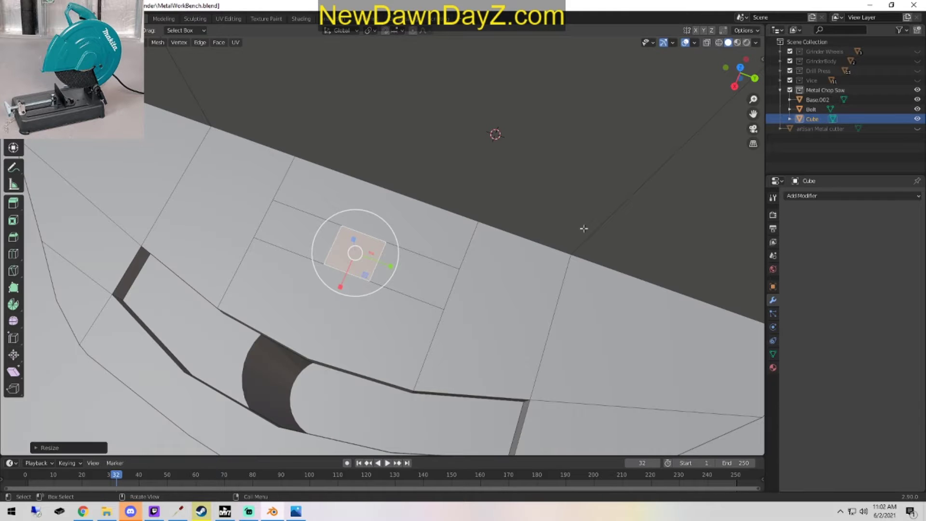
middle_drag(584, 228, 407, 358)
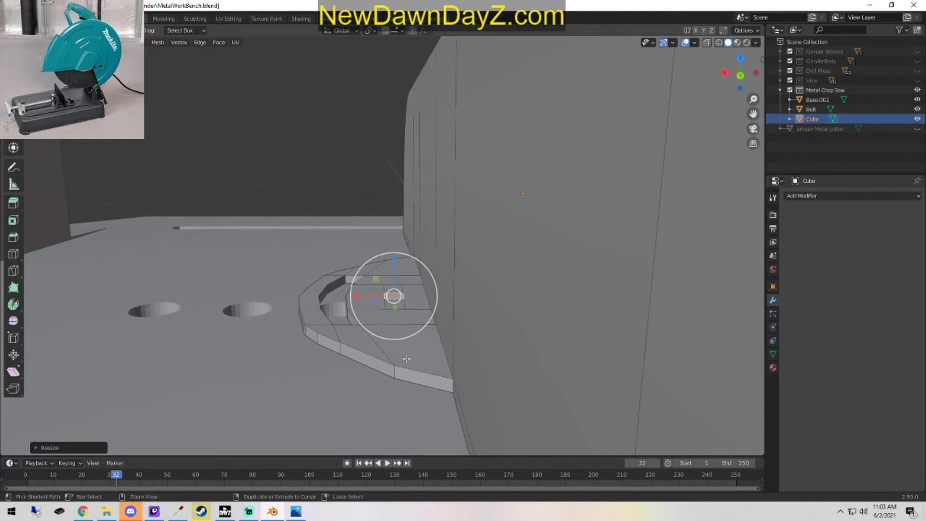
key(ctrl+z)
key(ctrl+z)
key(ctrl+z)
key(ctrl+z)
key(ctrl+z)
key(ctrl+z)
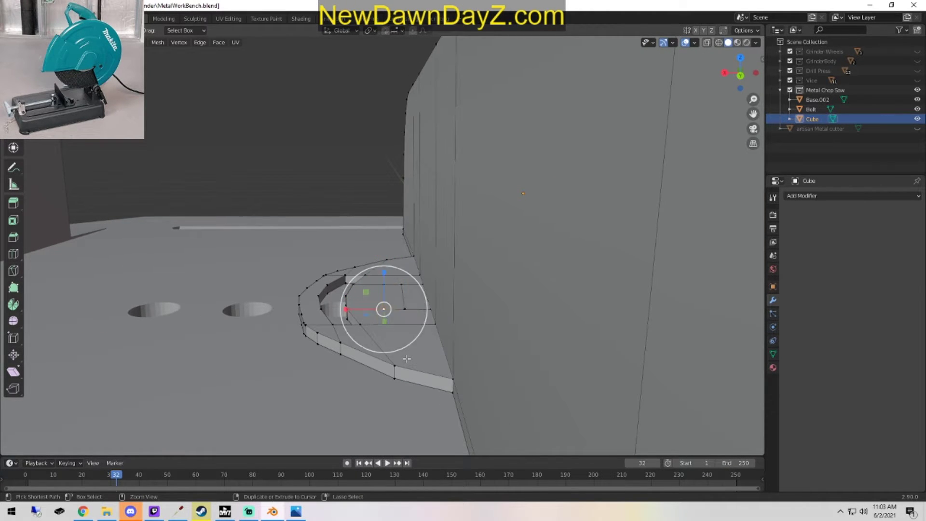
key(ctrl+z)
key(ctrl+z)
key(ctrl+z)
key(ctrl+z)
key(ctrl+z)
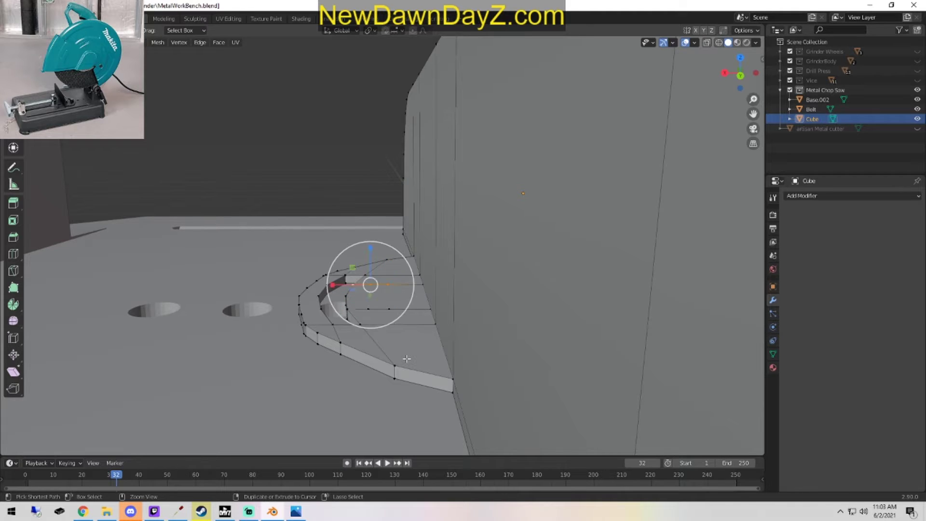
key(ctrl+z)
key(ctrl+z)
key(ctrl+z)
key(ctrl+z)
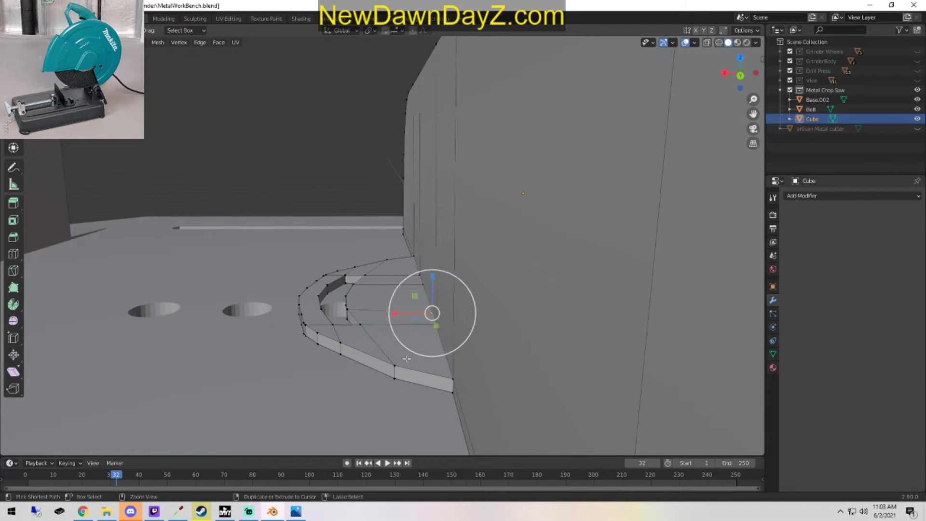
key(ctrl+z)
key(ctrl+z)
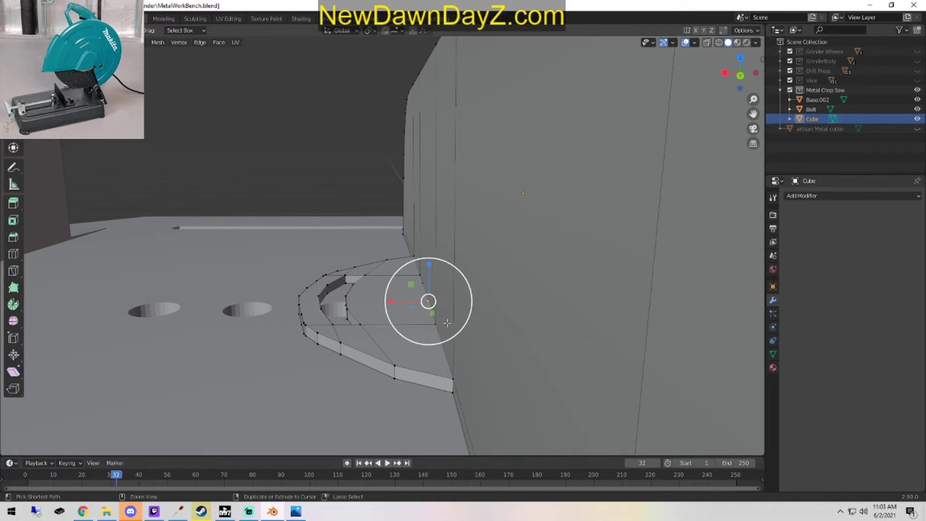
key(ctrl+z)
key(ctrl+z)
key(ctrl+z)
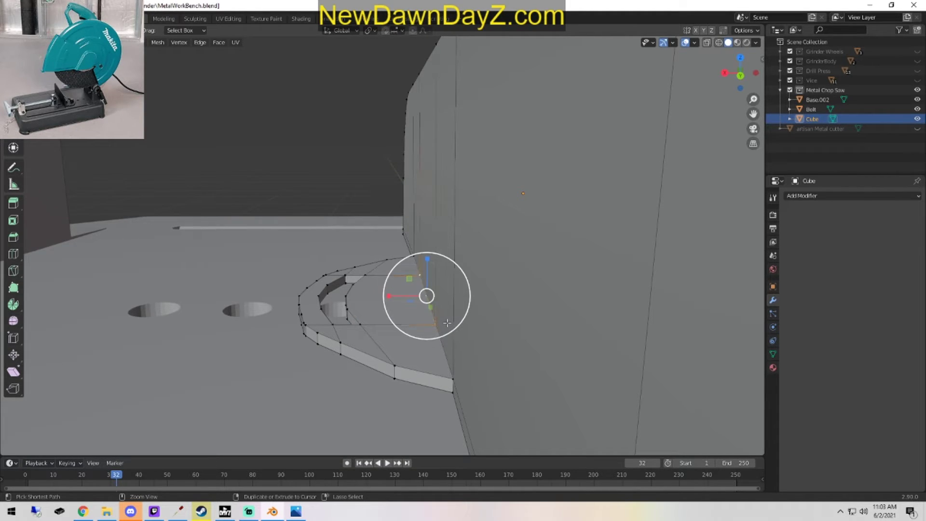
key(ctrl+z)
Deselect the fence in object mode and examine the fence, tab, bolt holes and base slots from several angles.
scroll(448, 324, down, 6)
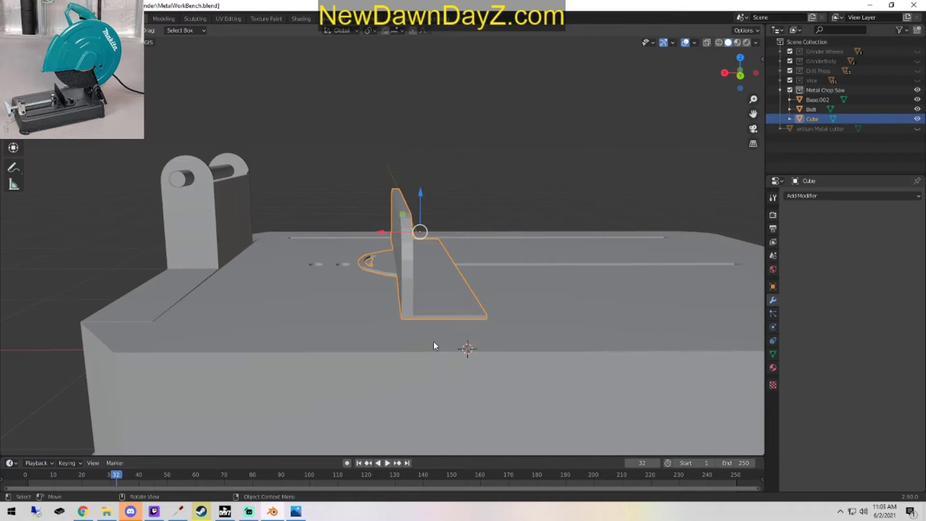
mouse_move(434, 342)
middle_down()
mouse_move(433, 366)
mouse_move(365, 338)
mouse_move(426, 349)
middle_up()
key(Tab)
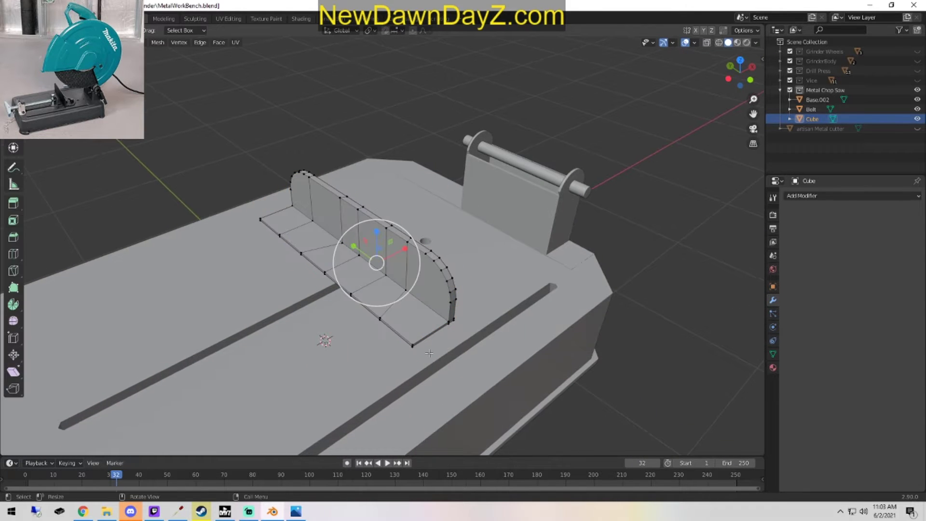
key(Tab)
click(685, 389)
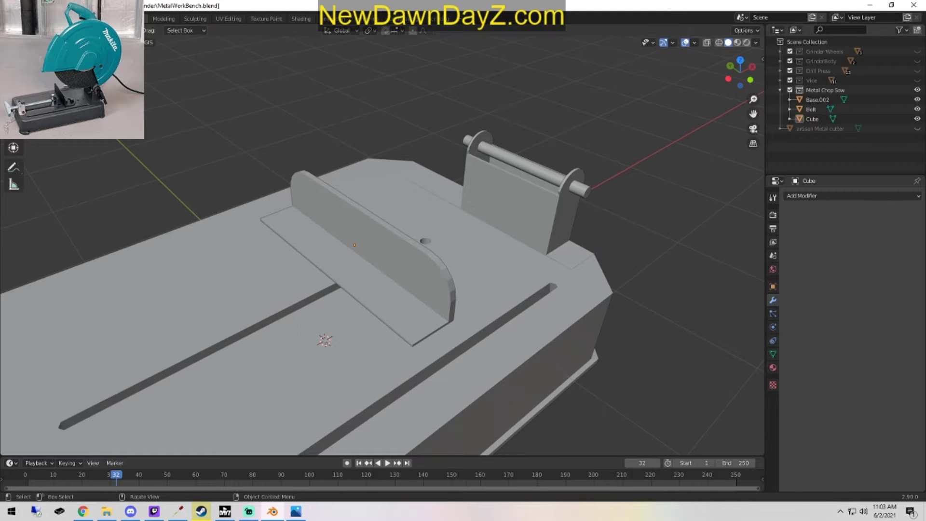
middle_drag(77, 407, 573, 309)
scroll(491, 363, down, 2)
scroll(573, 309, up, 3)
scroll(466, 289, down, 2)
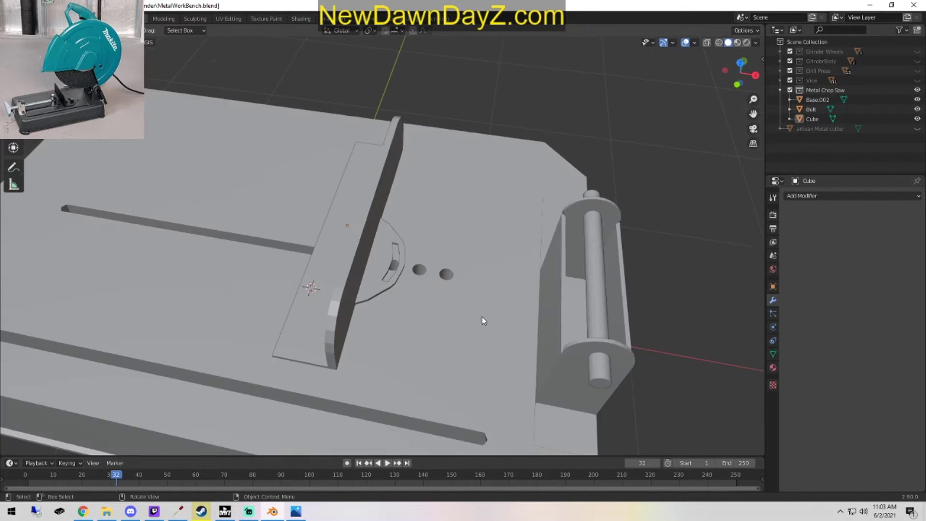
middle_drag(482, 320, 472, 294)
scroll(471, 294, up, 4)
scroll(470, 294, down, 1)
scroll(442, 296, down, 2)
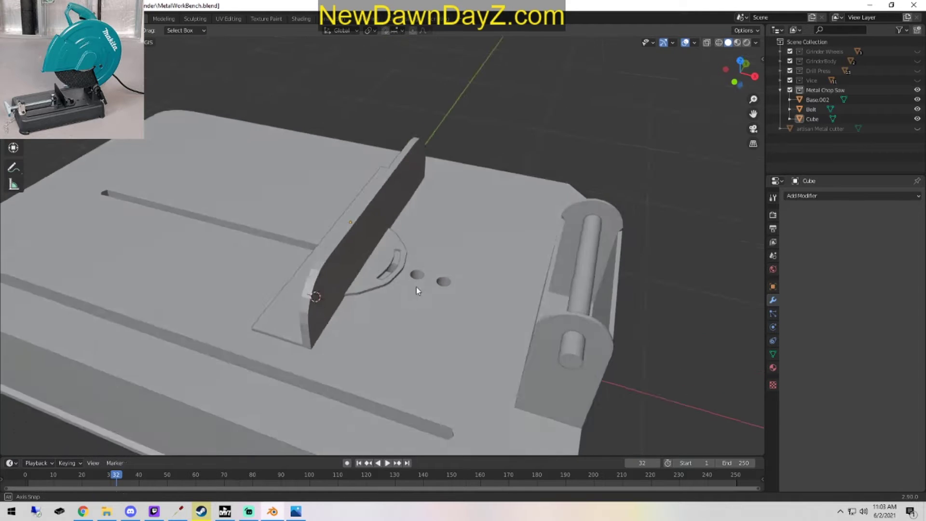
middle_drag(415, 287, 323, 240)
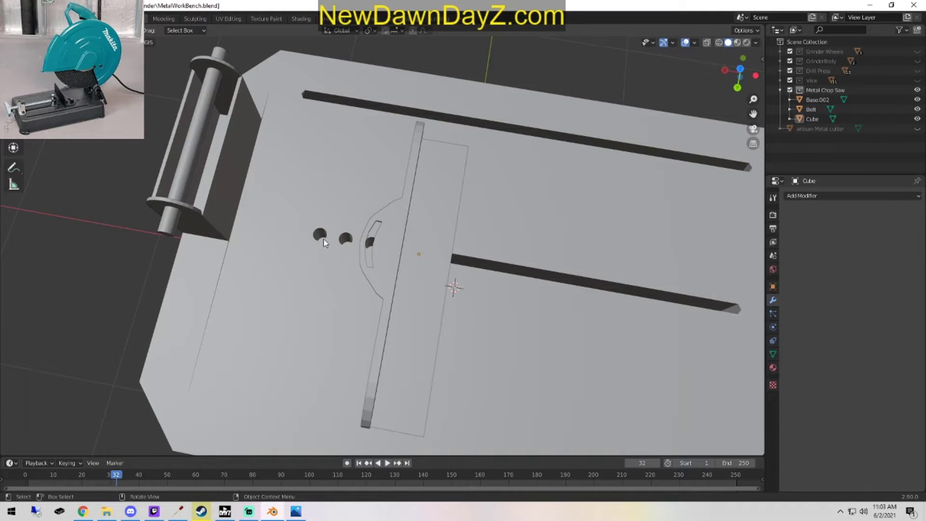
key(ctrl)
middle_drag(417, 323, 452, 321)
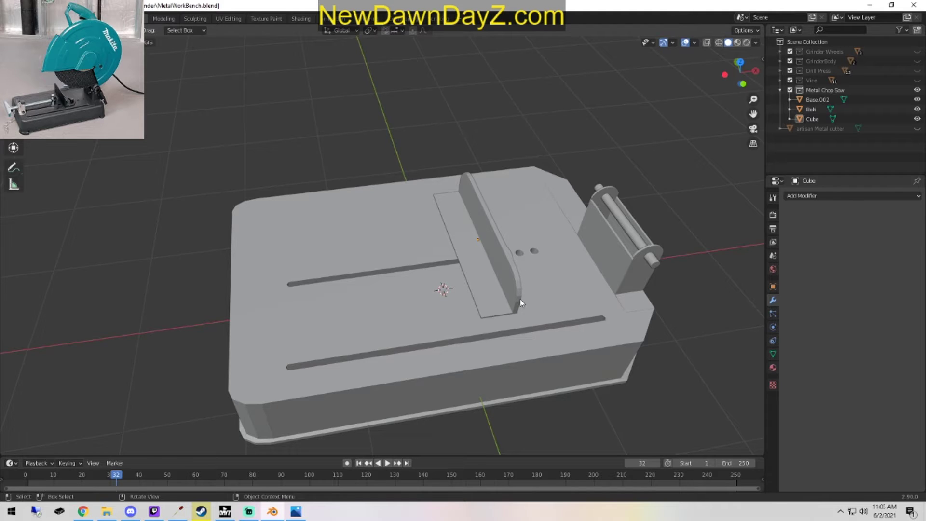
middle_drag(490, 304, 438, 349)
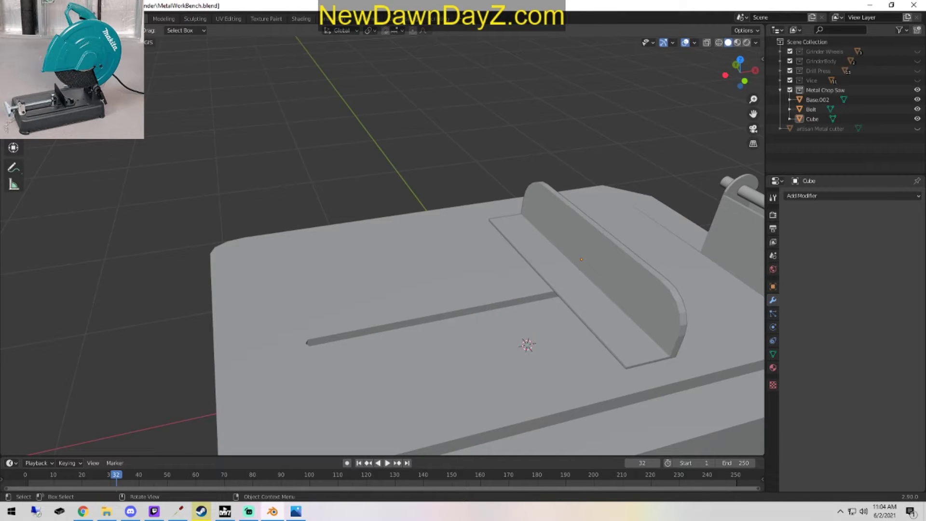
Rename the fence object Cube as "Static Mount".
click(806, 120)
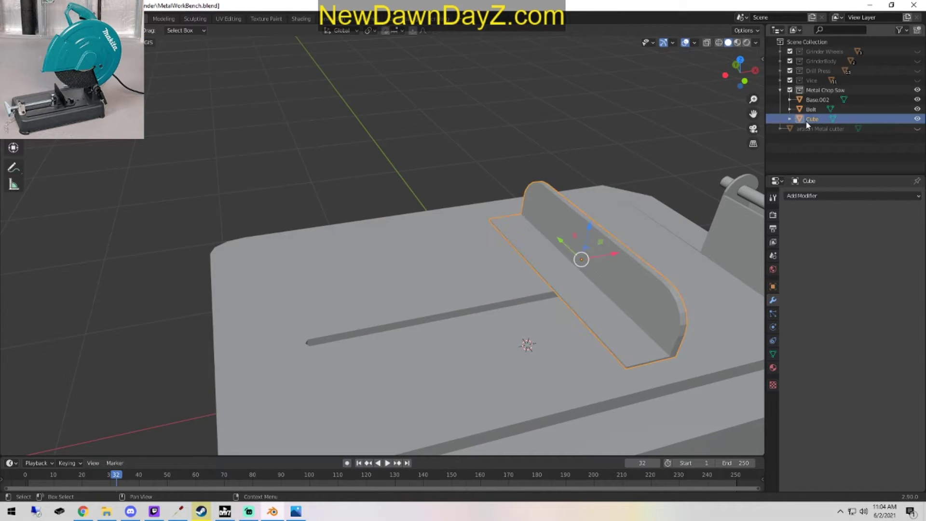
double_click(823, 120)
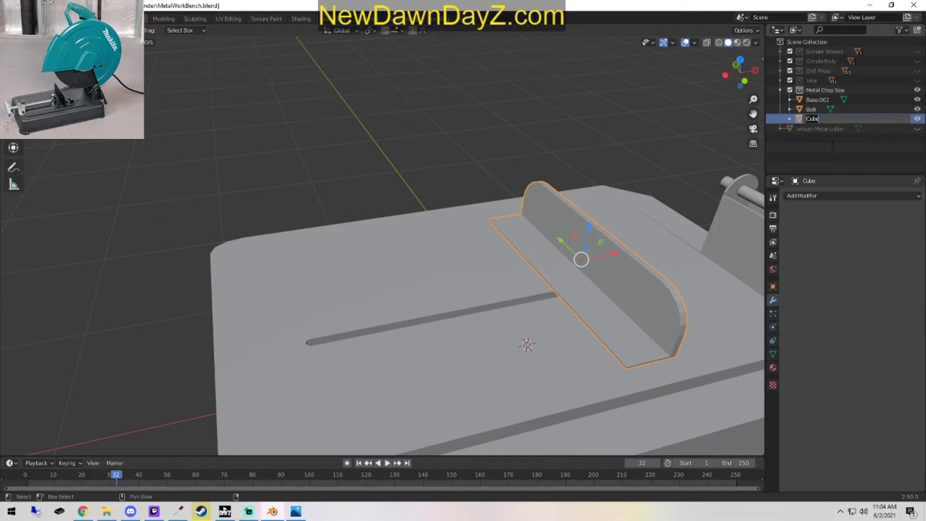
text(Slat)
key(Return)
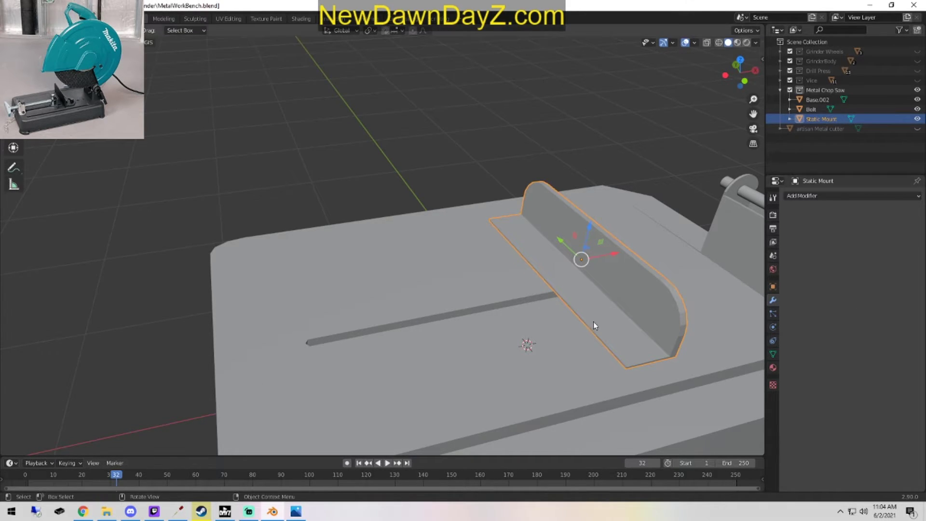
Add a cube, raise it along Z and scale it down into a small block at the base's end opposite the hinge bracket.
key(shift+a)
mouse_move(159, 53)
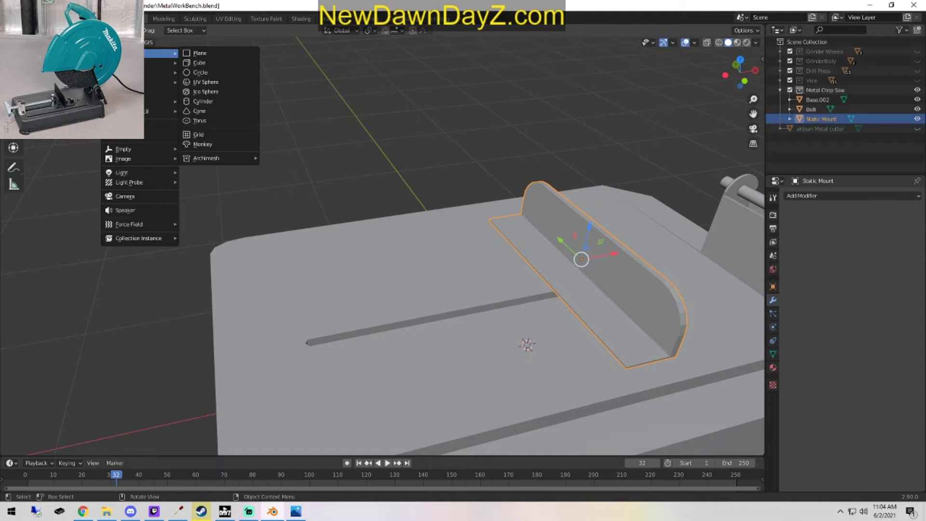
click(218, 62)
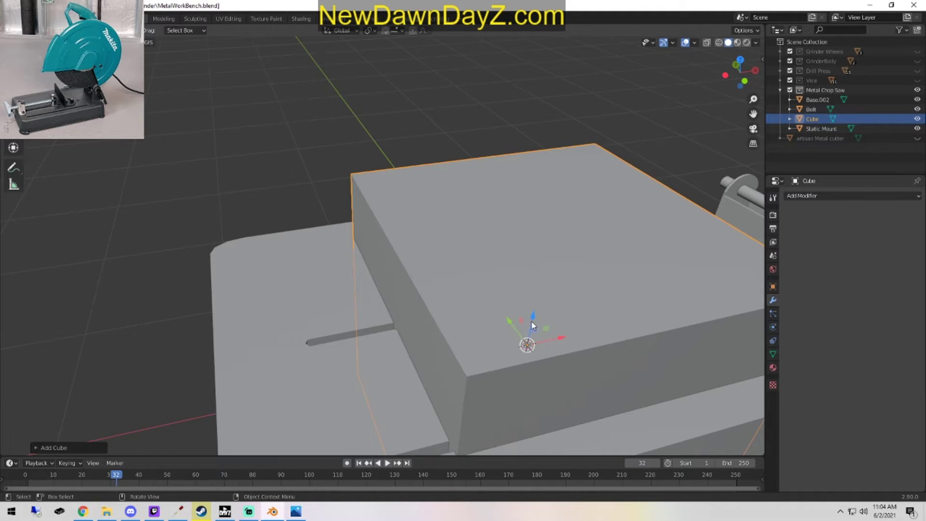
drag(533, 324, 546, 148)
scroll(532, 204, down, 2)
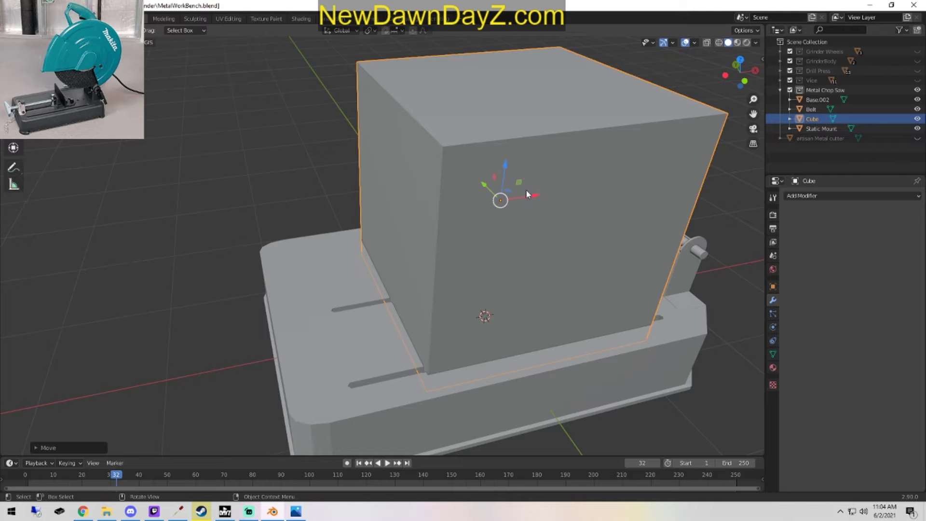
key(s)
click(414, 256)
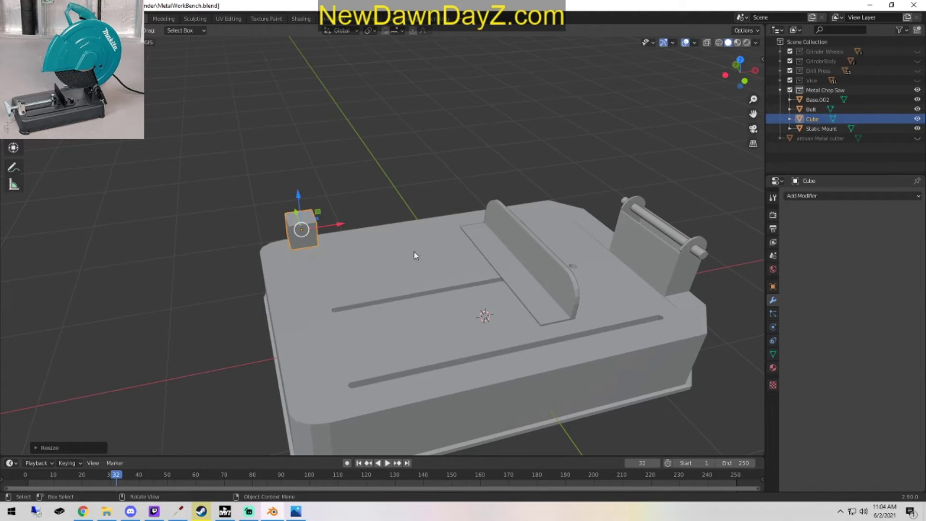
Move the cube along Y into line with the base's short middle slot, then along X close to the base's end edge.
key(KP_7)
key(g)
key(y)
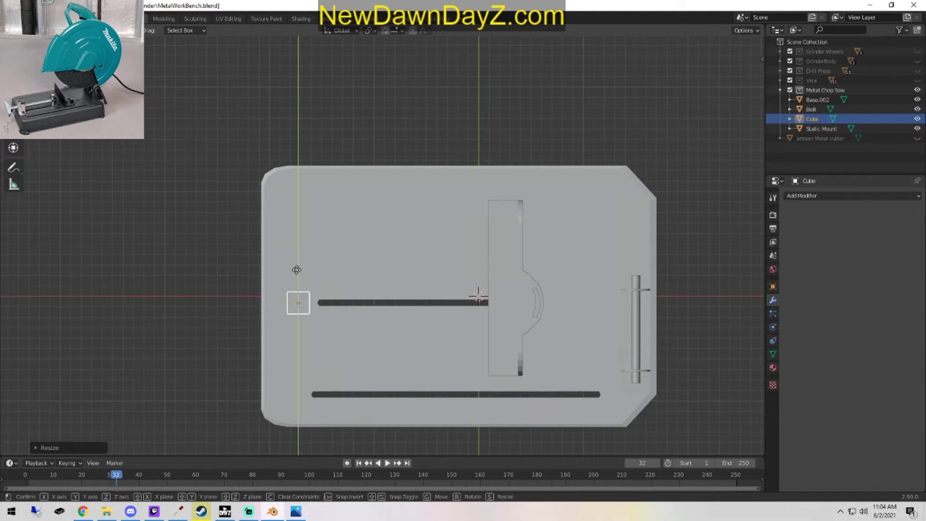
drag(296, 270, 297, 270)
drag(332, 305, 308, 306)
scroll(353, 377, up, 3)
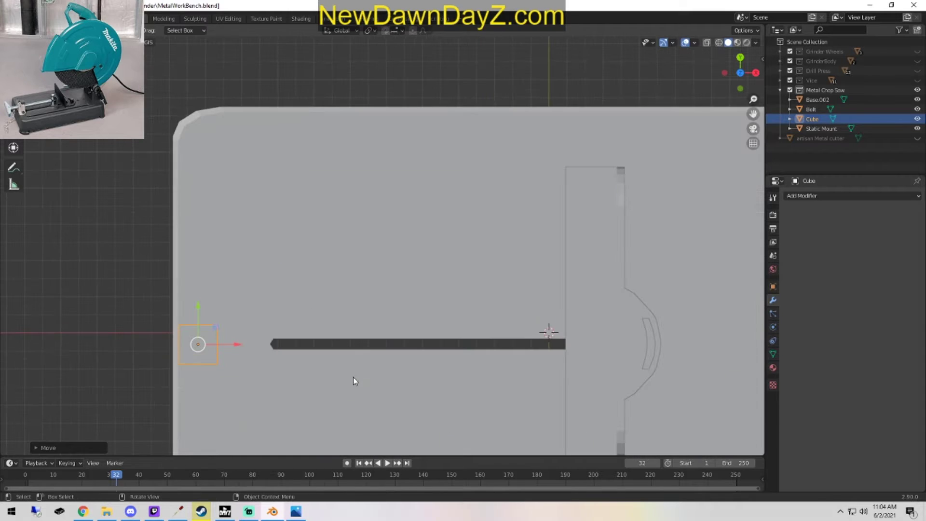
shift+middle_drag(353, 377, 478, 221)
scroll(479, 271, up, 3)
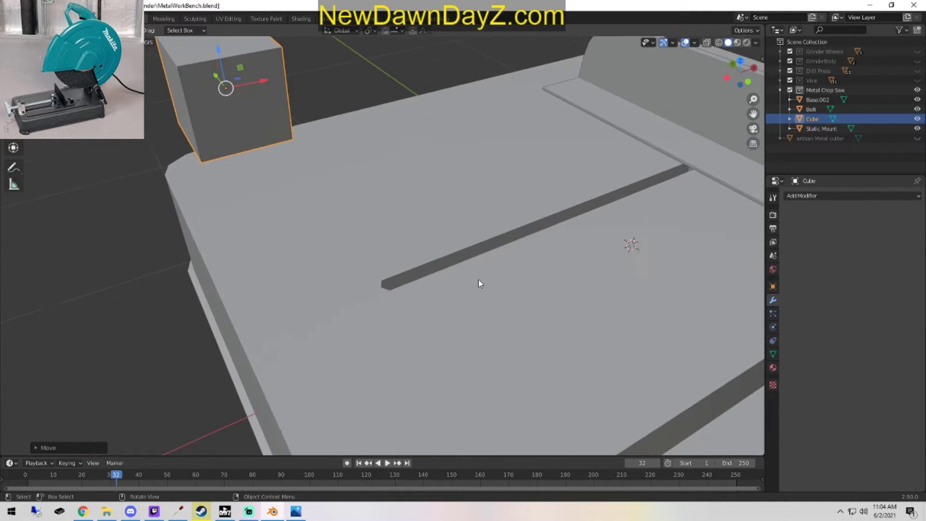
Lower the cube along Z to rest on the base's top surface and shift it slightly along X away from the end edge.
scroll(352, 205, down, 1)
drag(256, 89, 290, 282)
middle_drag(290, 282, 348, 253)
drag(351, 230, 351, 258)
middle_drag(675, 376, 432, 369)
mouse_move(379, 364)
mouse_down()
mouse_move(408, 371)
mouse_move(384, 371)
mouse_up()
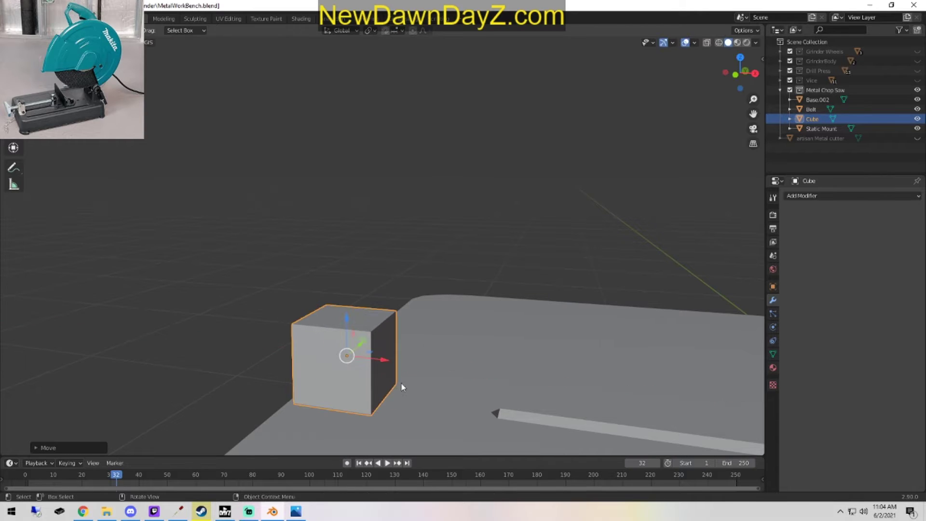
alt+middle_drag(419, 393, 459, 369)
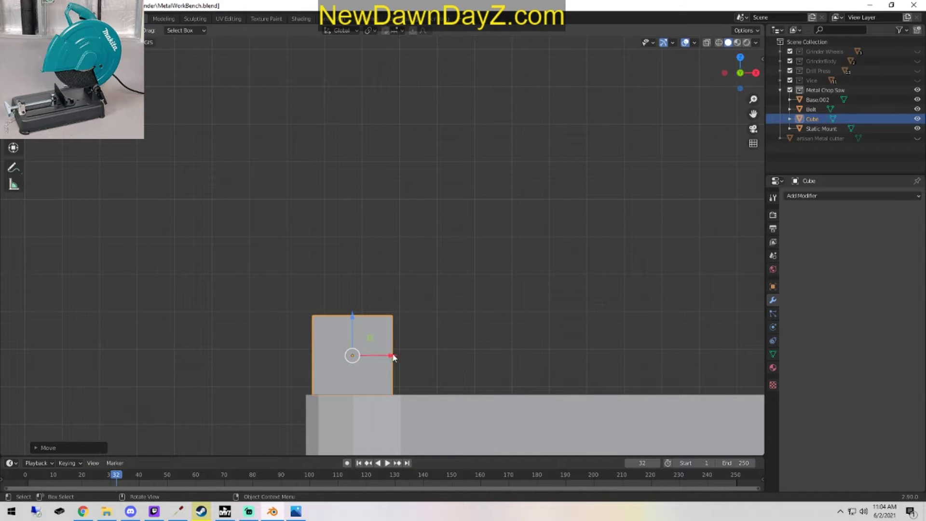
drag(393, 357, 411, 357)
Raise the cube's top face along Z in edit mode to turn the cube into a taller block.
middle_drag(423, 372, 449, 287)
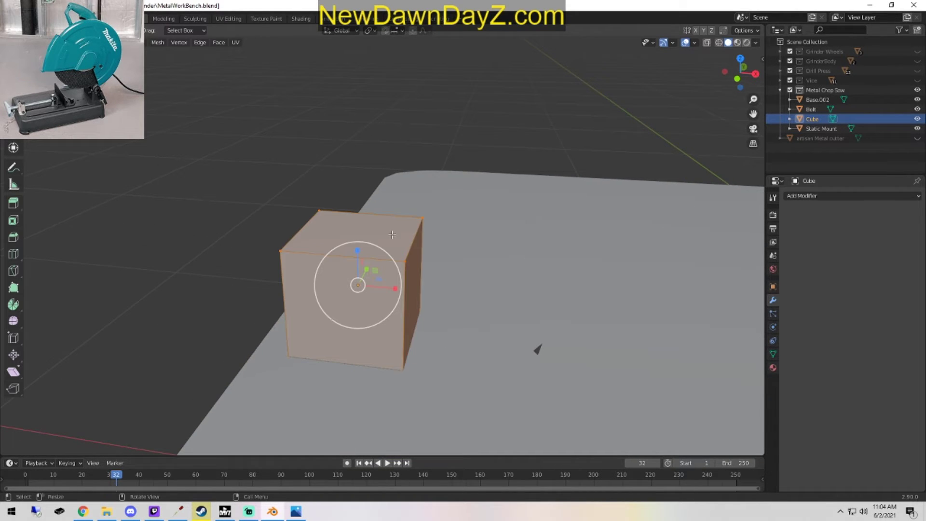
key(alt+a)
click(374, 224)
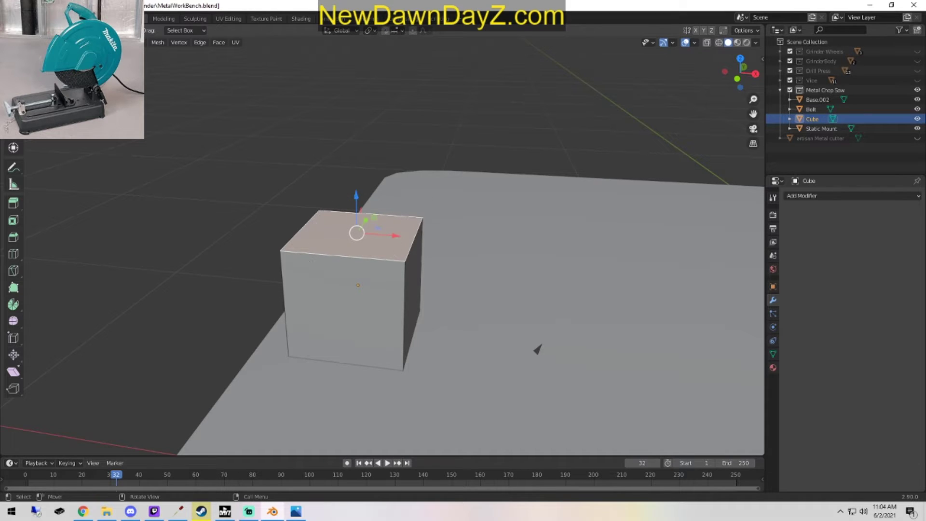
drag(353, 206, 356, 154)
middle_drag(466, 249, 486, 293)
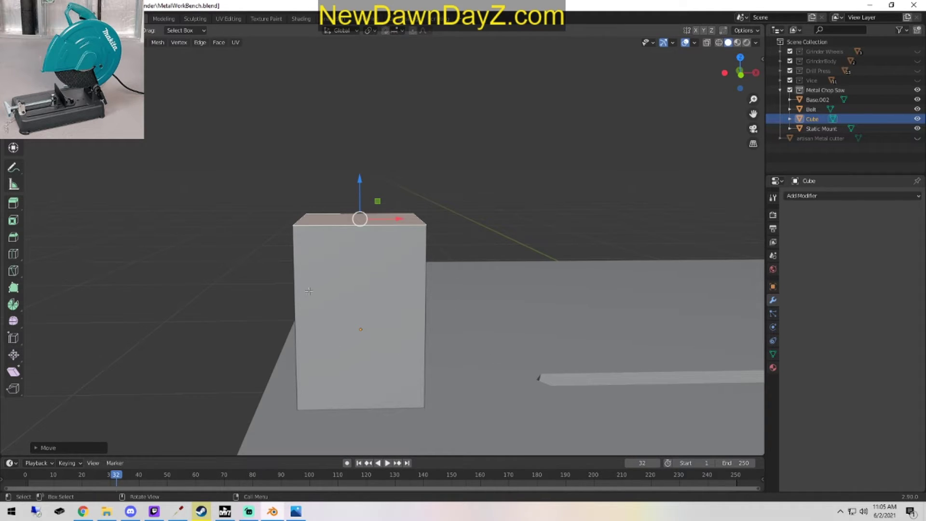
Add five evenly spaced horizontal loop cuts around the block.
middle_drag(476, 340, 411, 327)
click(14, 256)
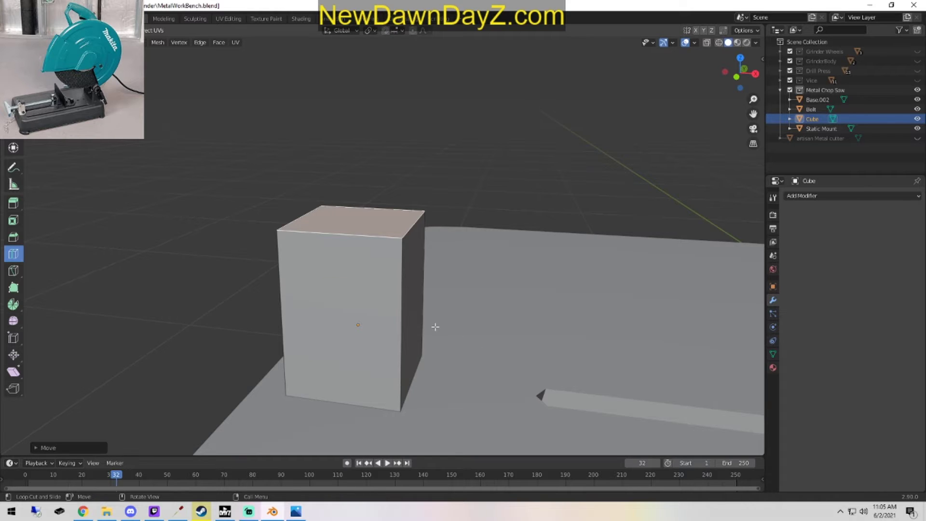
click(380, 308)
Try adding vertical loop cuts across the block, then undo them while keeping the horizontal cuts.
click(352, 293)
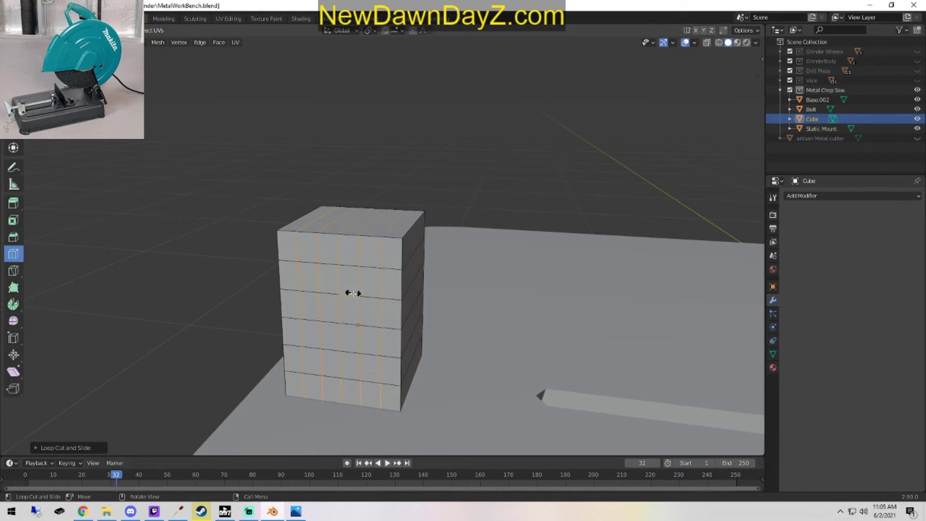
click(398, 225)
middle_drag(531, 364, 476, 338)
key(ctrl+z)
key(ctrl+z)
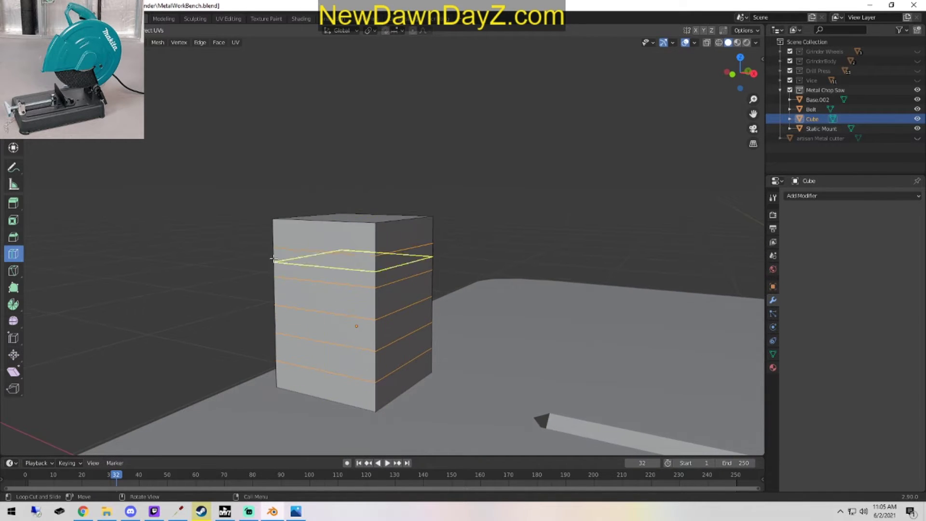
Try scaling up the bottom ring of faces to widen the block's foot, then undo the resize.
click(13, 97)
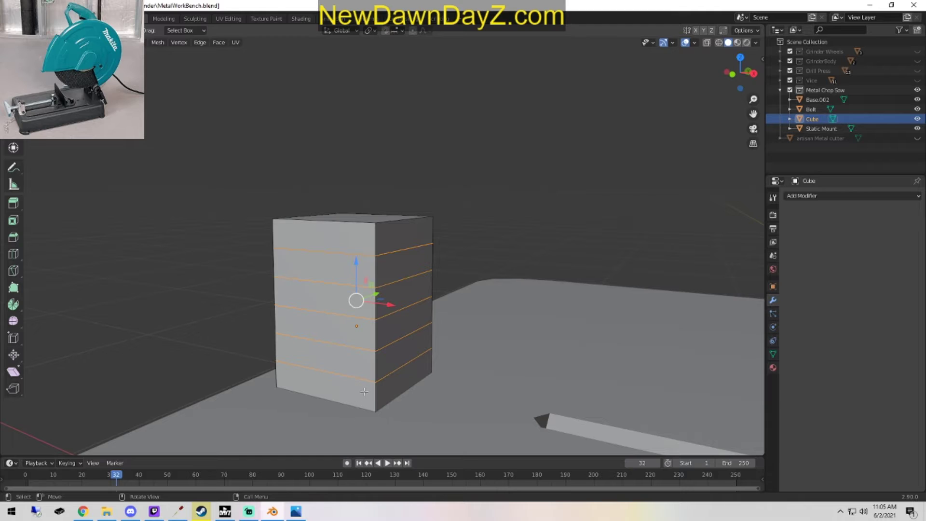
alt+click(377, 399)
key(3)
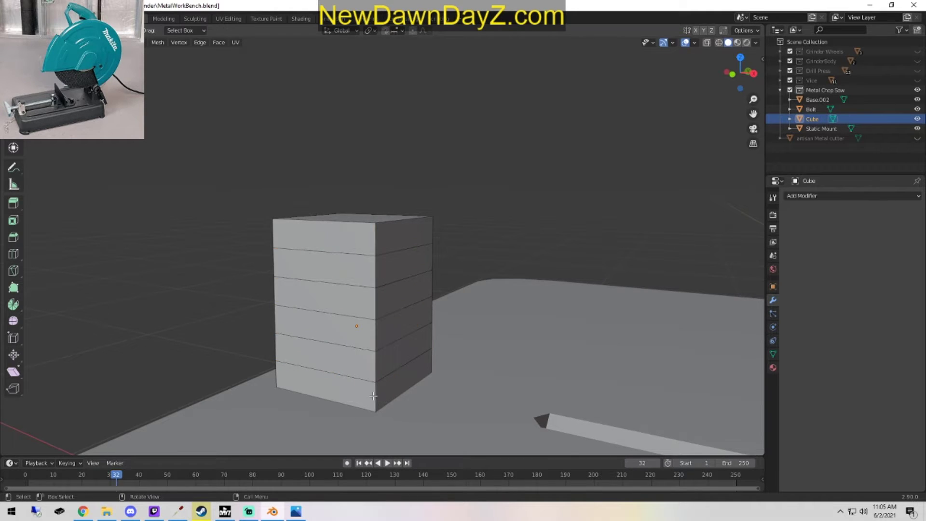
alt+click(376, 399)
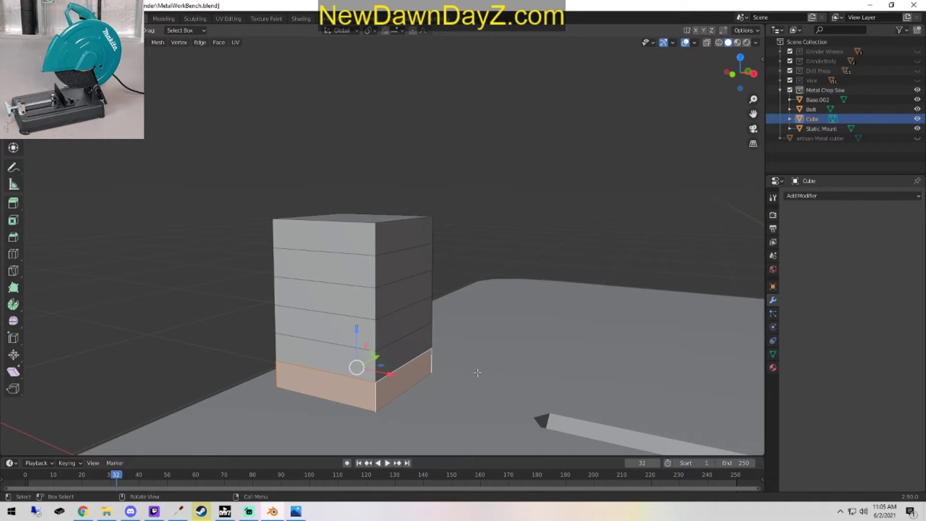
key(s)
click(488, 400)
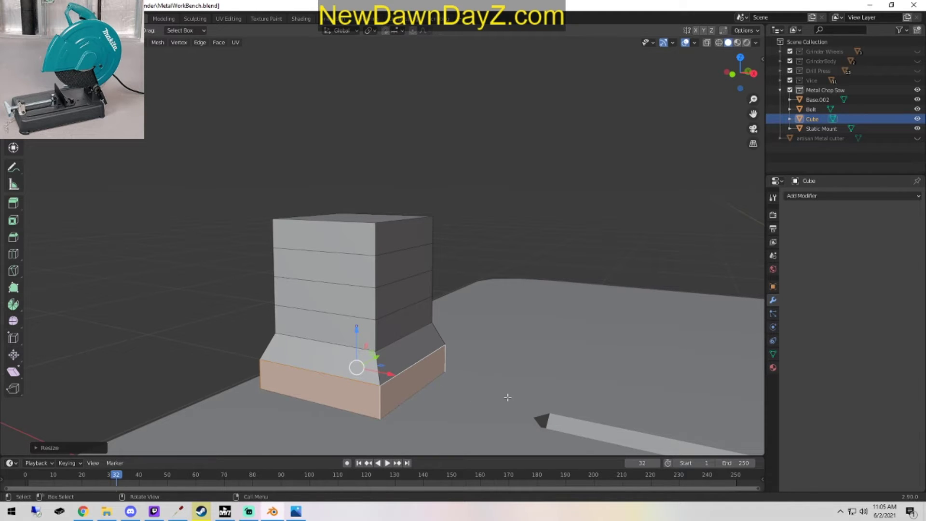
key(ctrl+z)
Select the bottom-row faces on the block's two opposite Y sides and extrude them in place.
click(336, 387)
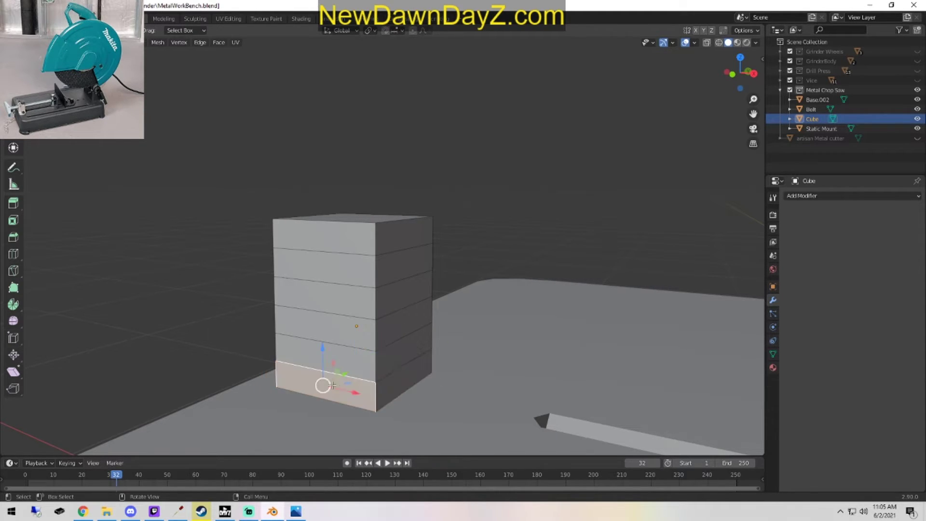
middle_drag(336, 387, 145, 172)
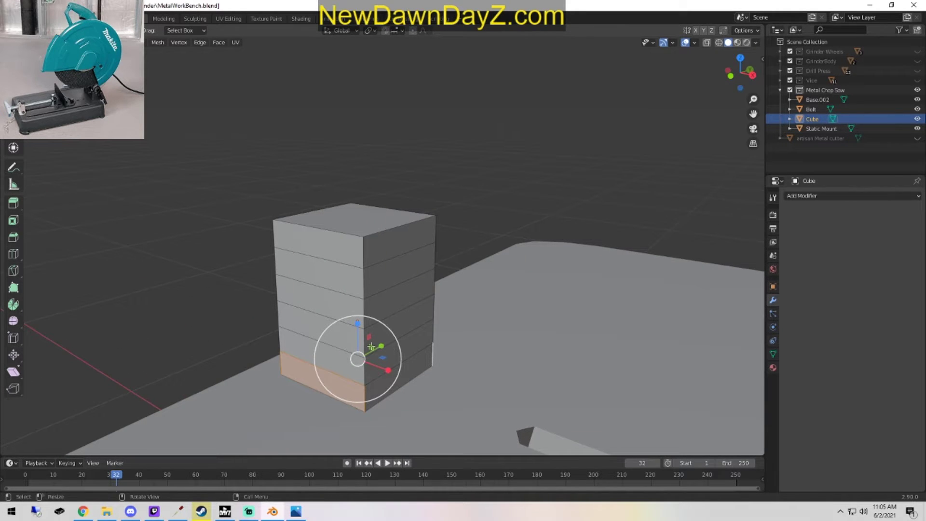
key(e)
click(395, 338)
middle_drag(594, 398, 159, 331)
middle_drag(618, 361, 524, 394)
key(e)
right_click(487, 422)
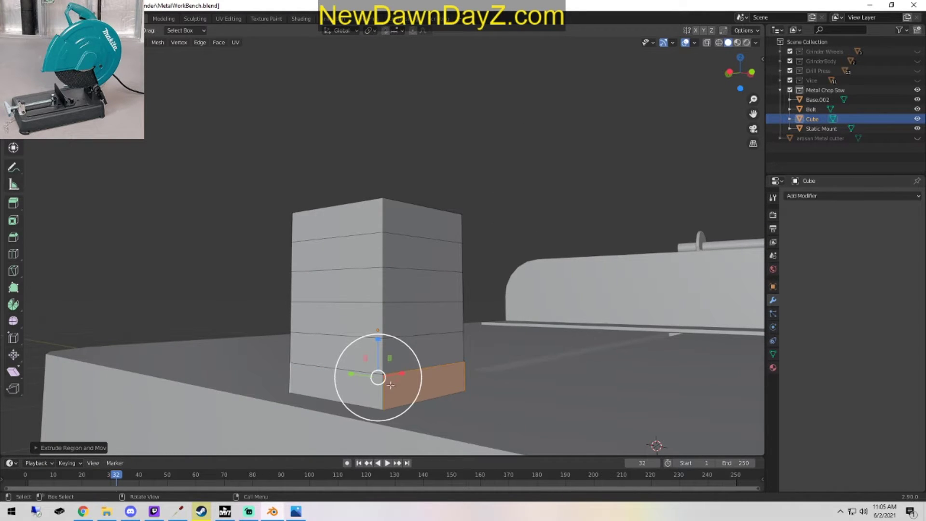
Scale the extruded faces outward along Y to form a foot flange on each side of the block.
middle_drag(390, 382, 432, 394)
key(s)
key(y)
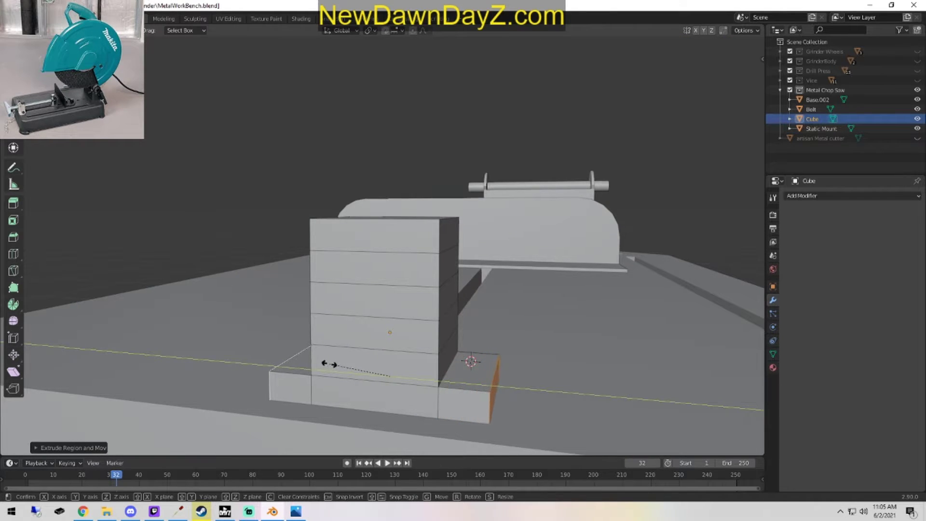
click(327, 365)
middle_drag(536, 390, 425, 420)
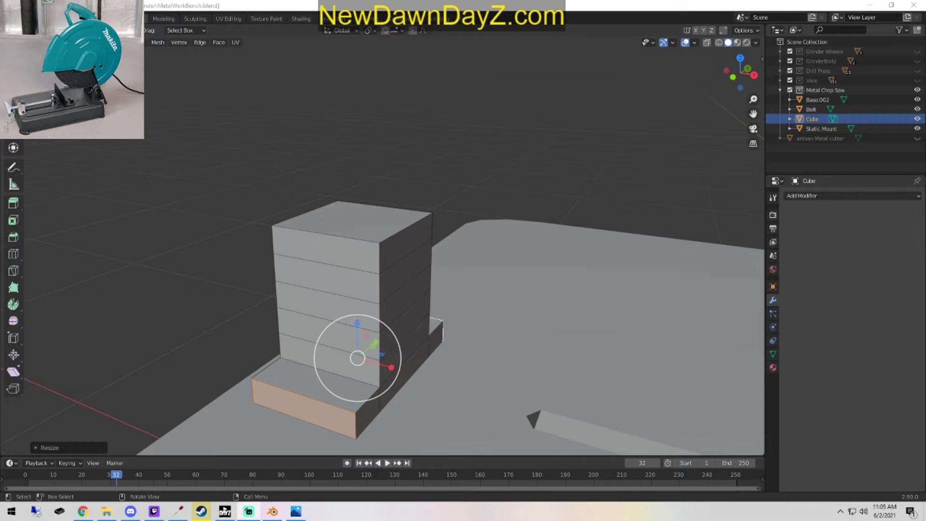
key(alt+Tab)
key(alt+Tab)
key(alt+Tab)
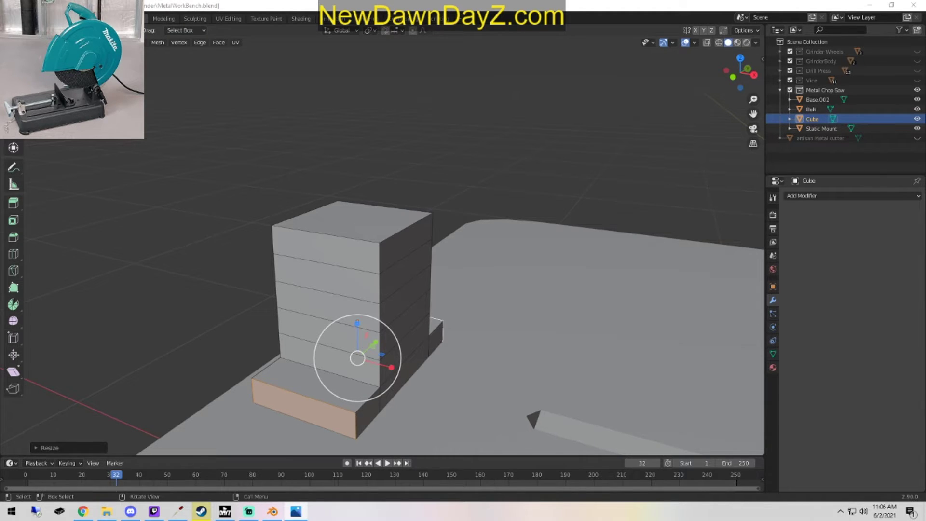
Widen the two foot flanges slightly further along Y with the Scale tool.
scroll(512, 421, down, 2)
middle_drag(541, 376, 476, 407)
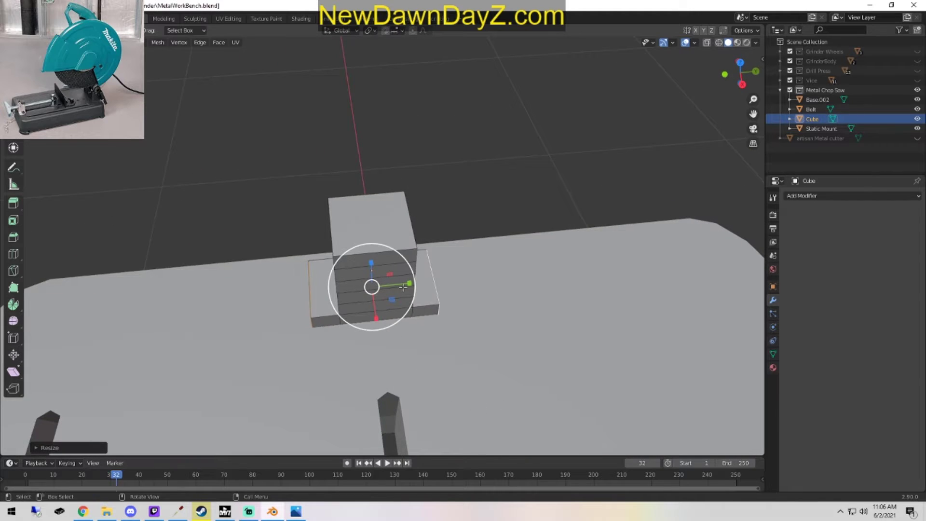
click(13, 97)
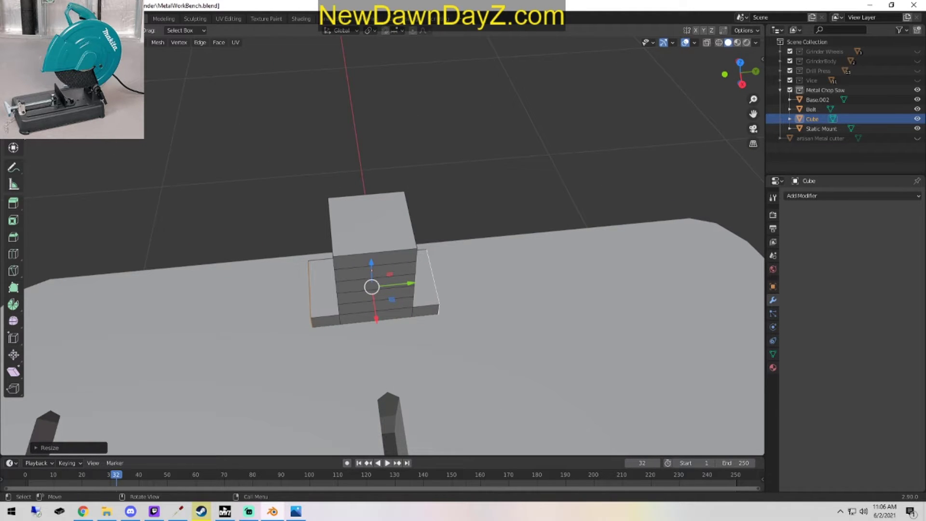
click(13, 130)
drag(409, 286, 419, 284)
middle_drag(419, 285, 380, 288)
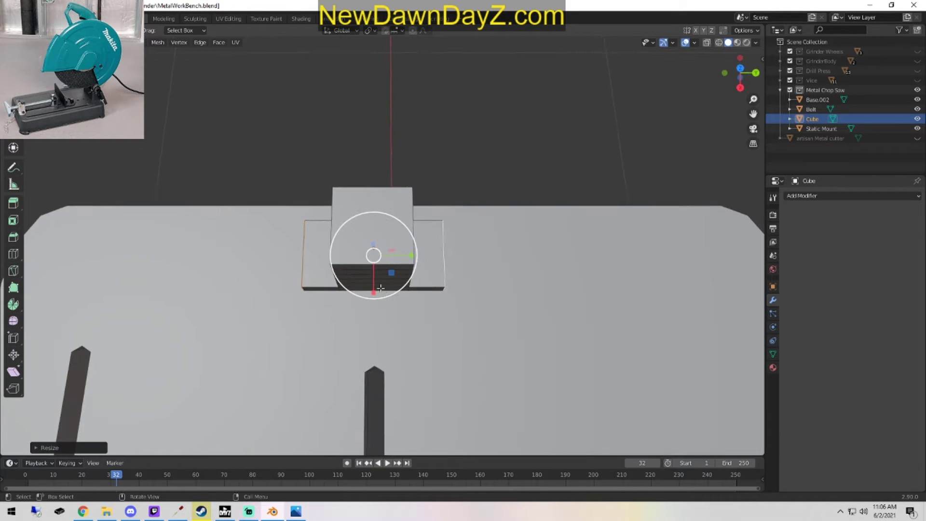
mouse_move(375, 292)
mouse_down()
mouse_move(375, 302)
mouse_move(368, 295)
mouse_up()
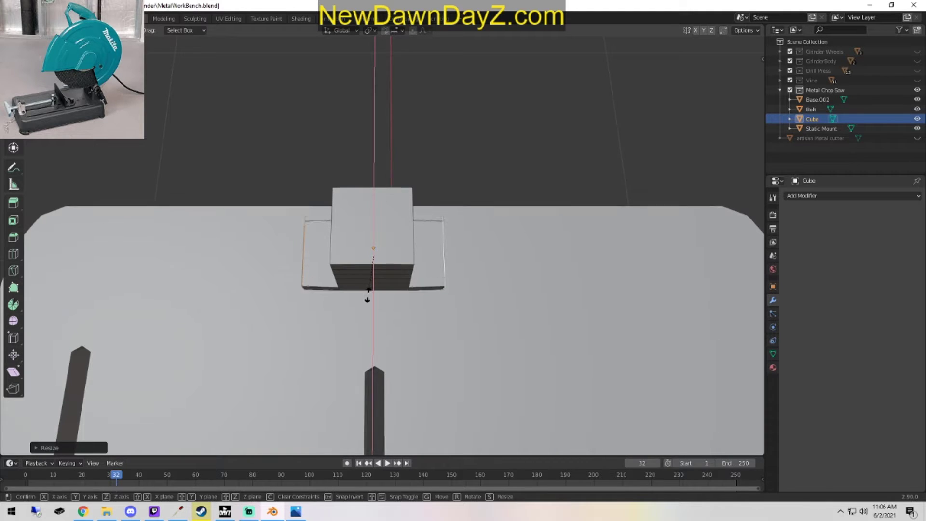
right_click(368, 295)
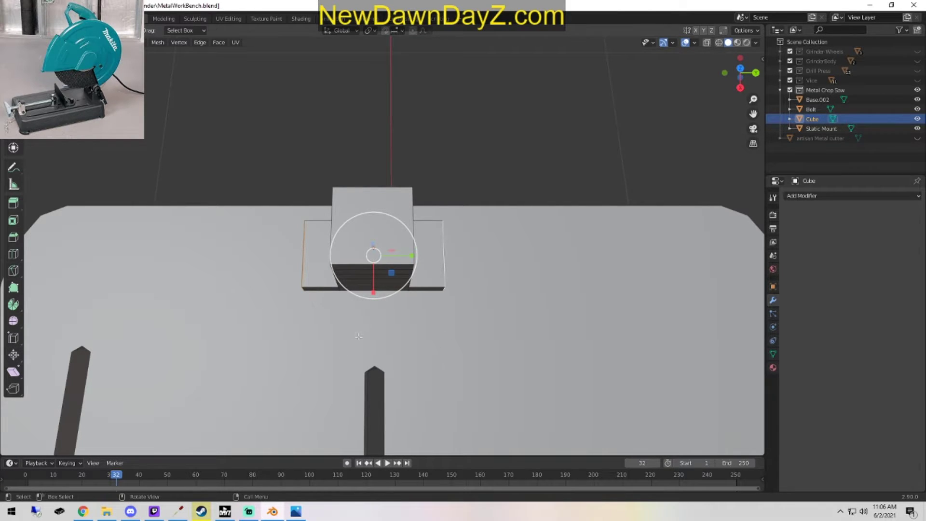
Add five evenly spaced vertical loop cuts along X through the block and its flanges.
middle_drag(354, 323, 486, 252)
click(13, 254)
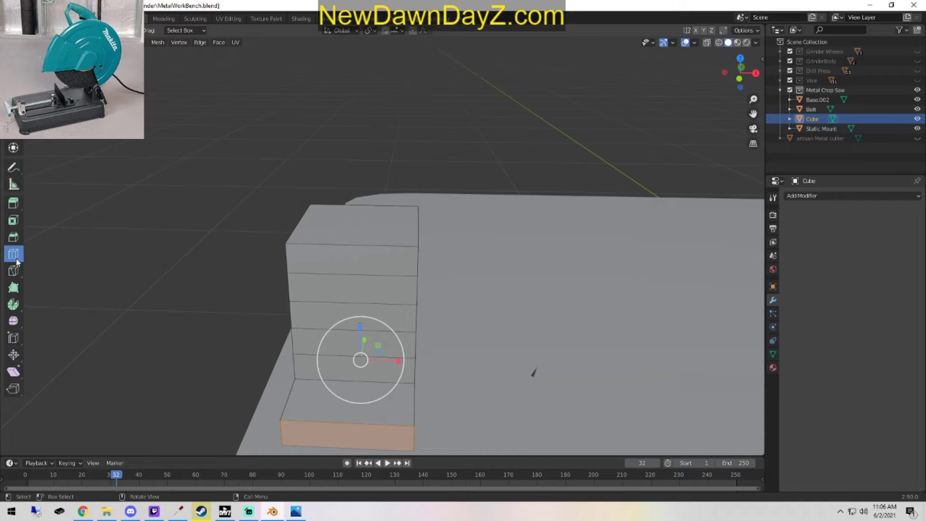
scroll(342, 286, up, 4)
click(342, 286)
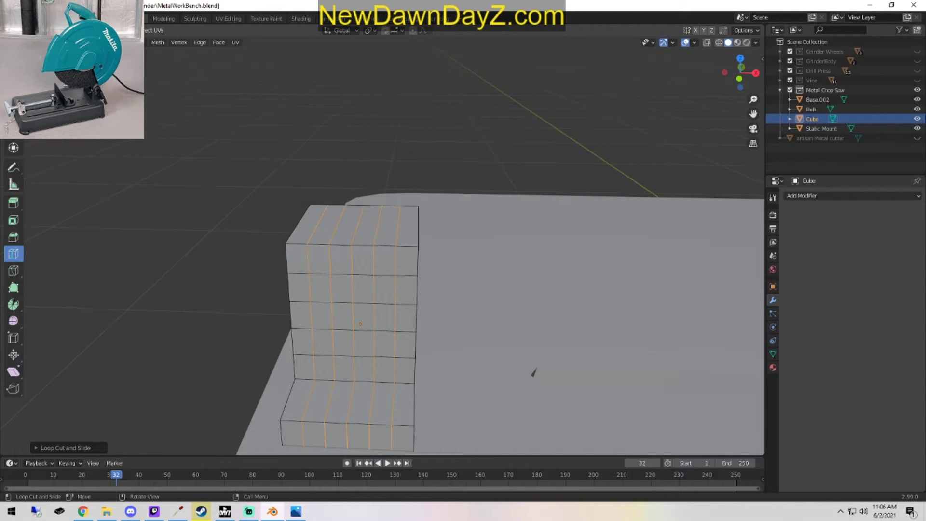
Lower the four top faces nearest the fence along Z and shift them slightly along X toward the base's end to form a sloped step.
click(13, 97)
click(337, 227)
key(3)
click(347, 229)
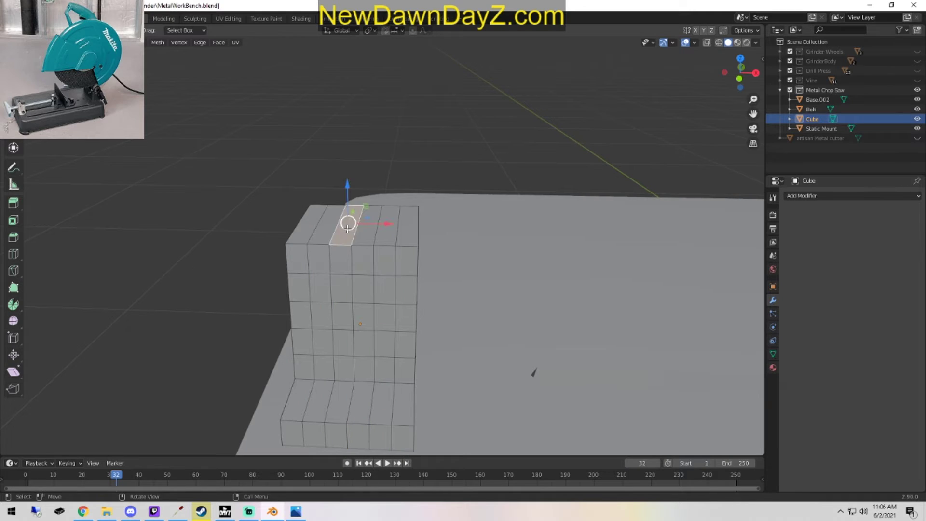
shift+click(363, 225)
shift+click(384, 226)
shift+click(410, 229)
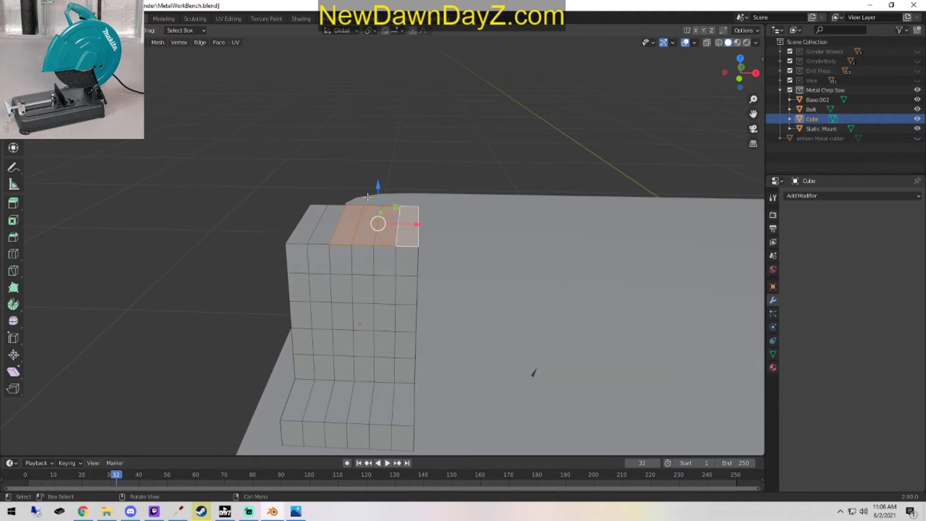
drag(377, 190, 374, 215)
drag(414, 246, 404, 241)
key(Tab)
middle_drag(463, 312, 416, 342)
middle_drag(469, 354, 505, 349)
Lower the top faces of both foot flanges along Z until the flanges are thin plates.
key(Tab)
scroll(504, 350, up, 2)
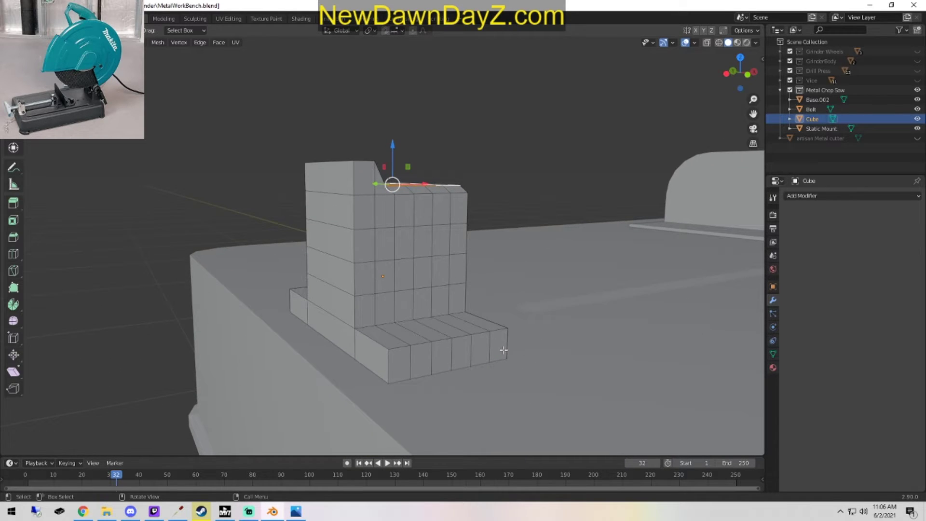
click(478, 326)
shift+click(456, 324)
shift+click(429, 328)
shift+click(390, 337)
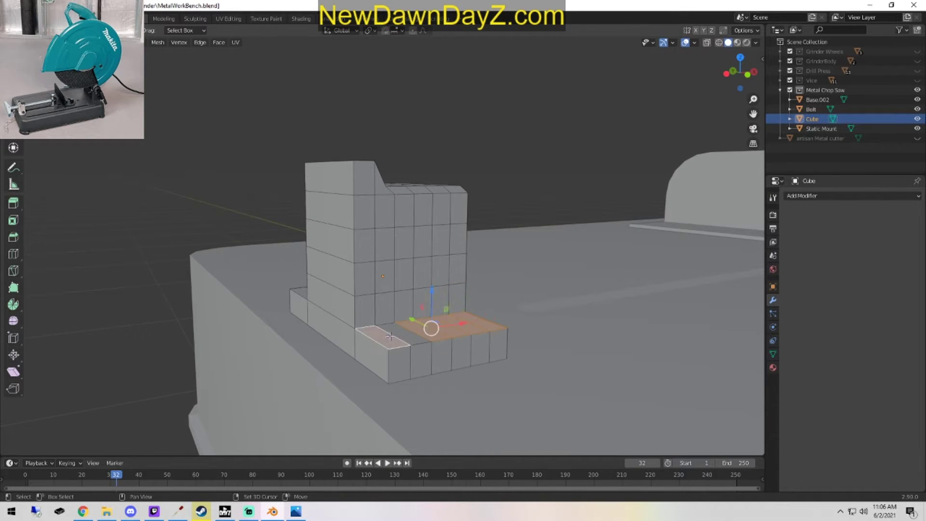
shift+click(397, 333)
middle_drag(396, 332, 307, 292)
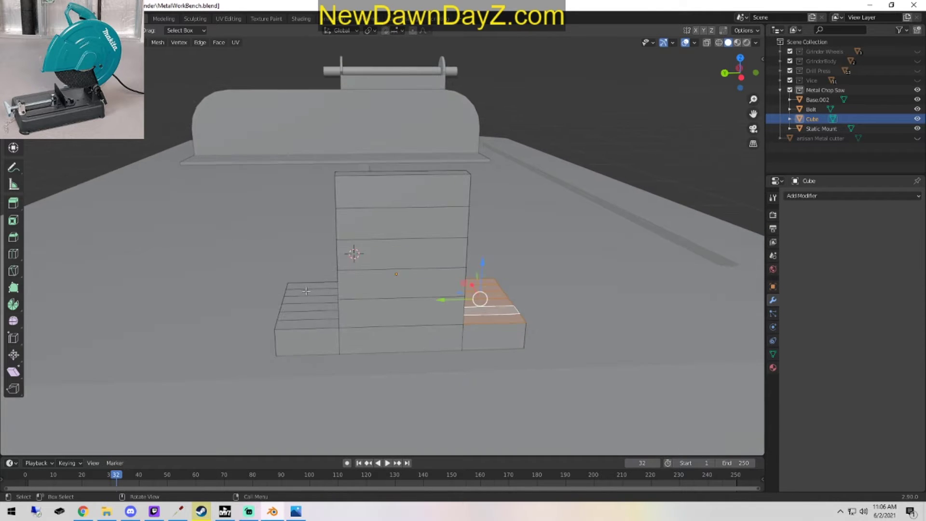
shift+click(307, 292)
shift+click(306, 293)
shift+click(307, 300)
shift+click(307, 308)
shift+click(307, 316)
shift+click(307, 324)
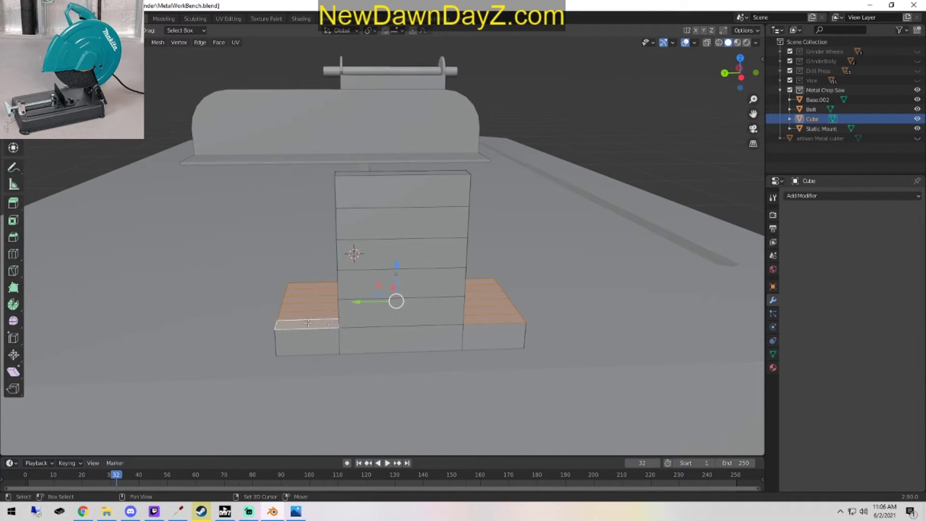
key(g)
key(z)
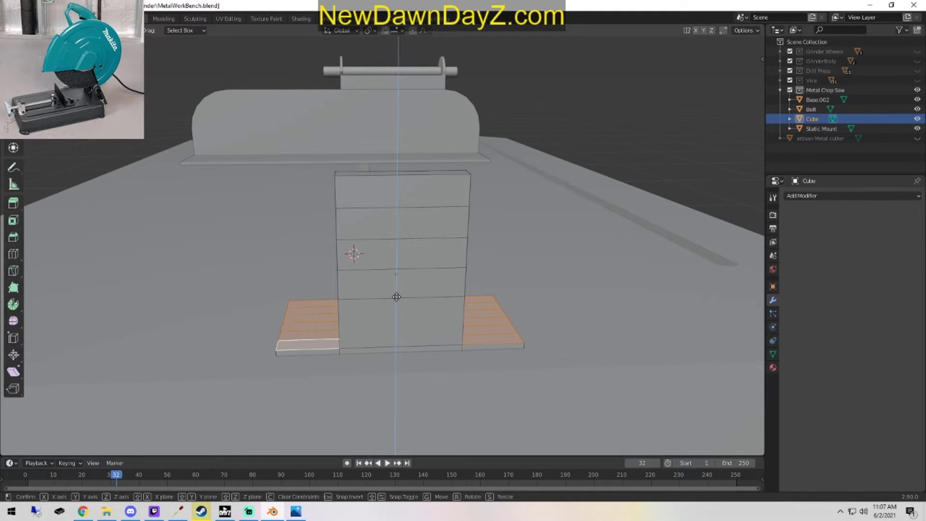
click(397, 296)
middle_drag(397, 296, 552, 374)
key(Tab)
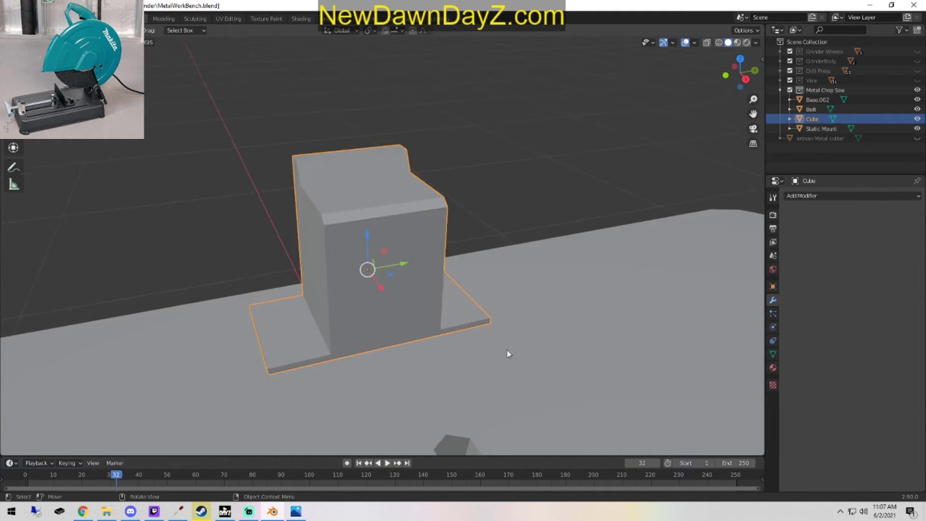
middle_drag(507, 352, 465, 362)
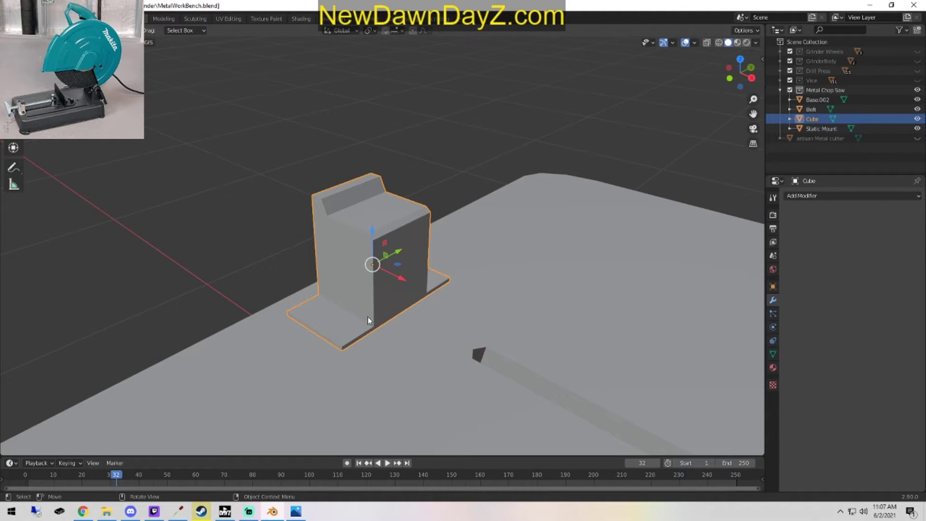
Extrude the vertical columns of side faces nearest the base's end on both sides of the block, leaving out the top faces.
middle_drag(368, 317, 457, 300)
key(Tab)
middle_drag(424, 328, 404, 348)
click(333, 335)
shift+click(331, 282)
key(g)
click(331, 250)
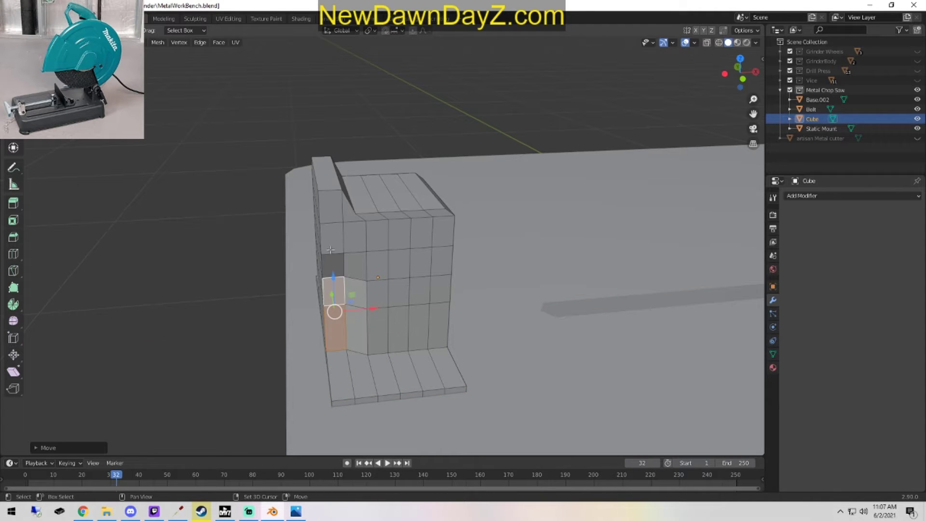
shift+click(332, 263)
shift+click(332, 236)
shift+click(331, 227)
middle_drag(331, 227, 516, 260)
shift+click(418, 239)
shift+click(418, 270)
shift+click(416, 327)
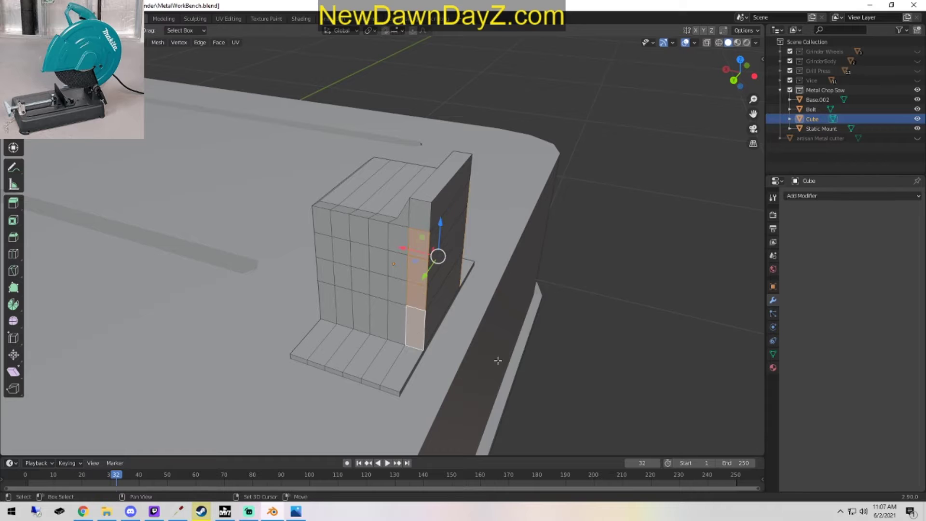
middle_drag(498, 361, 449, 341)
key(e)
click(433, 334)
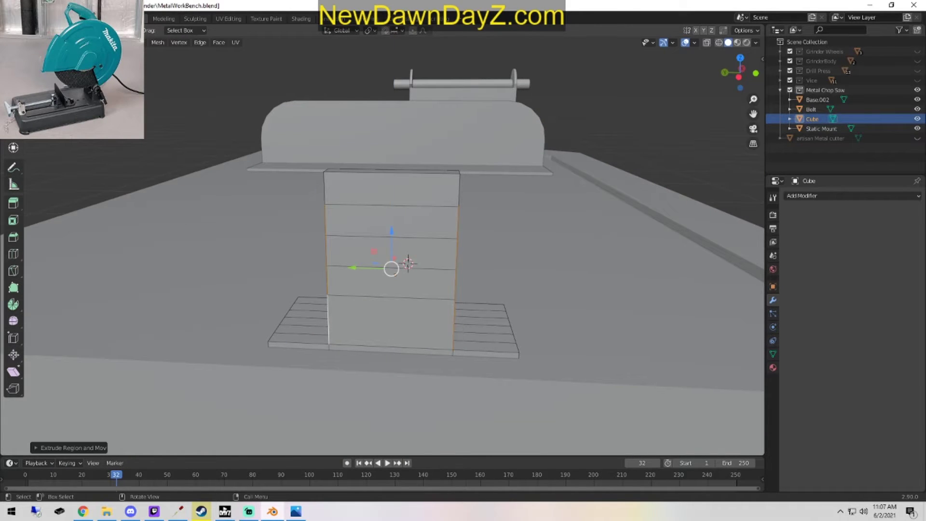
Try scaling the extruded side faces outward, then undo the scaling and the extrusion.
key(s)
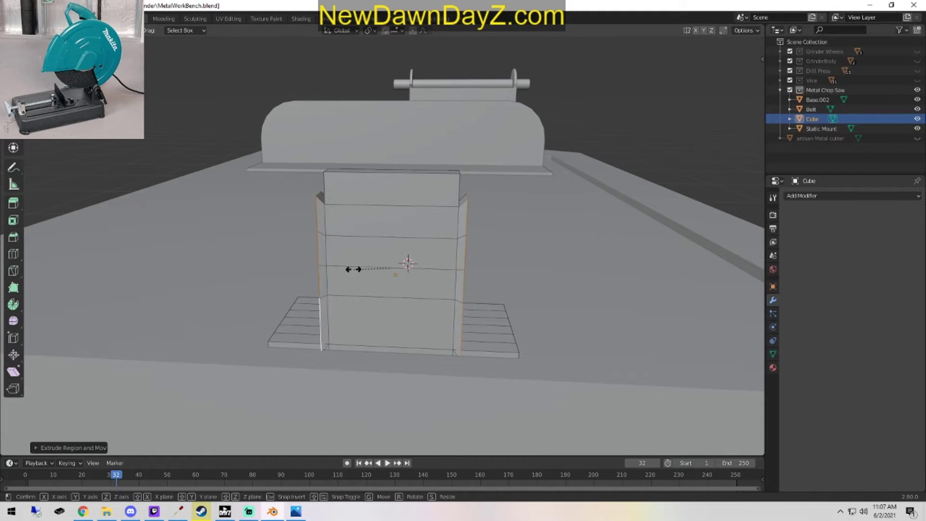
drag(369, 271, 339, 268)
key(ctrl+z)
middle_drag(339, 268, 503, 364)
key(ctrl+z)
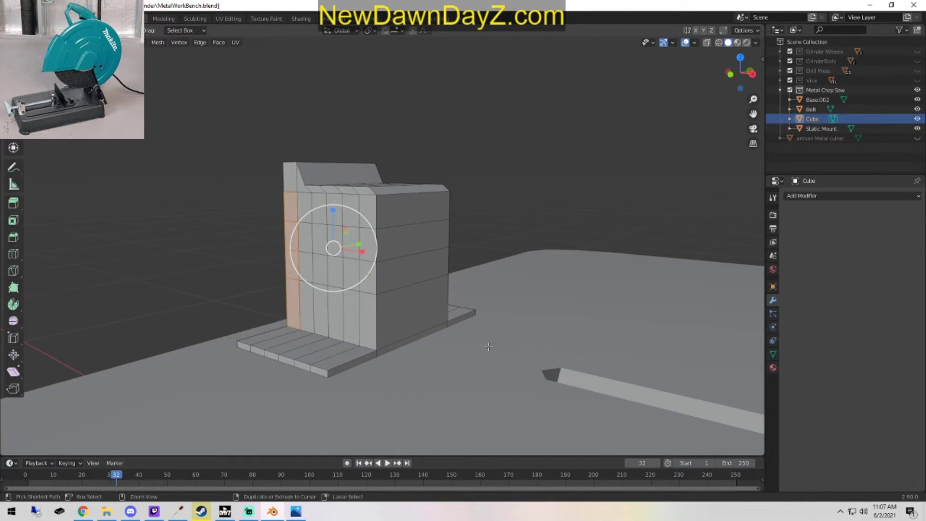
Try scaling the end columns of side faces outward along Y to flare the block's end.
middle_drag(513, 314, 376, 239)
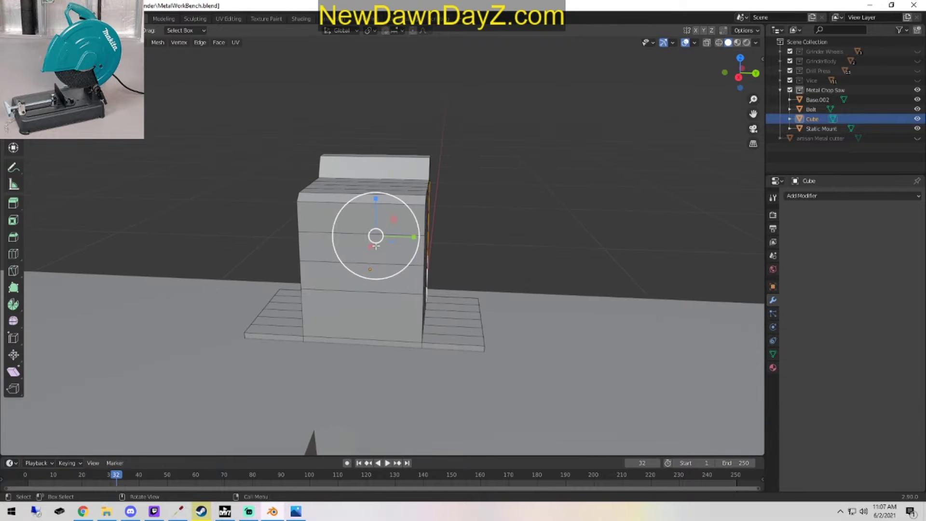
drag(375, 239, 440, 238)
middle_drag(492, 291, 361, 375)
key(Tab)
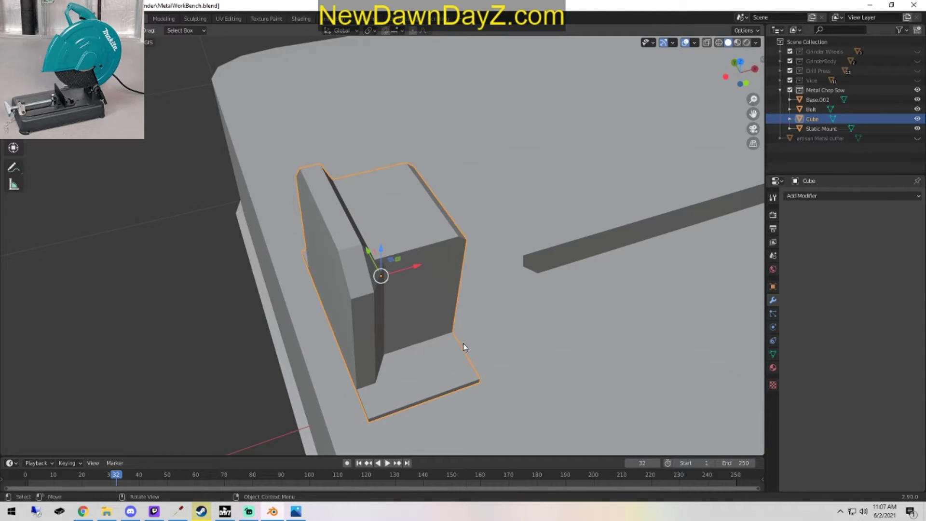
key(Tab)
middle_drag(497, 364, 443, 411)
middle_drag(445, 380, 322, 294)
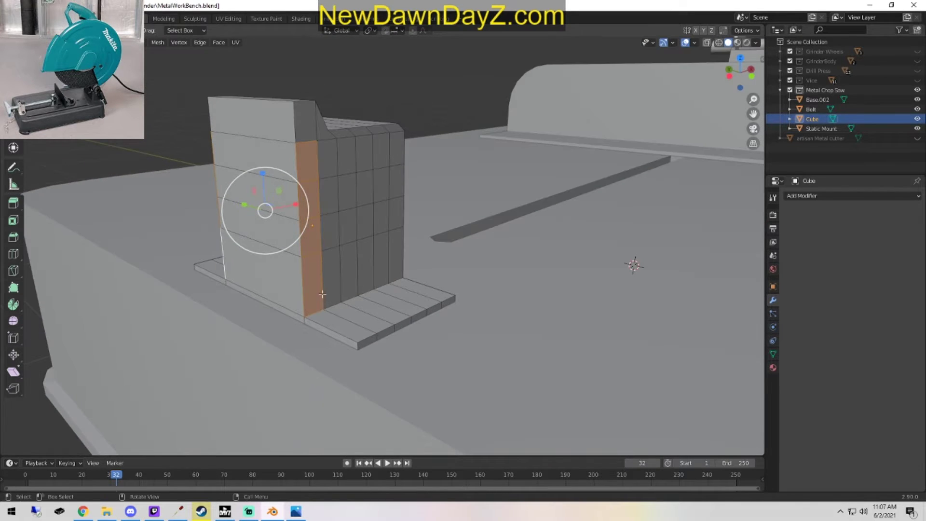
Add a horizontal loop cut around the lower part of the block, just above the foot flanges.
click(311, 298)
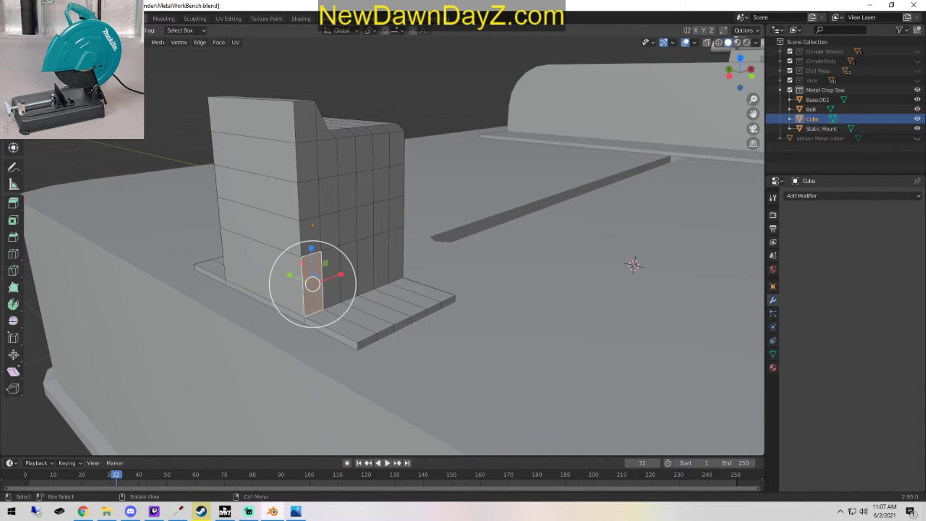
click(13, 254)
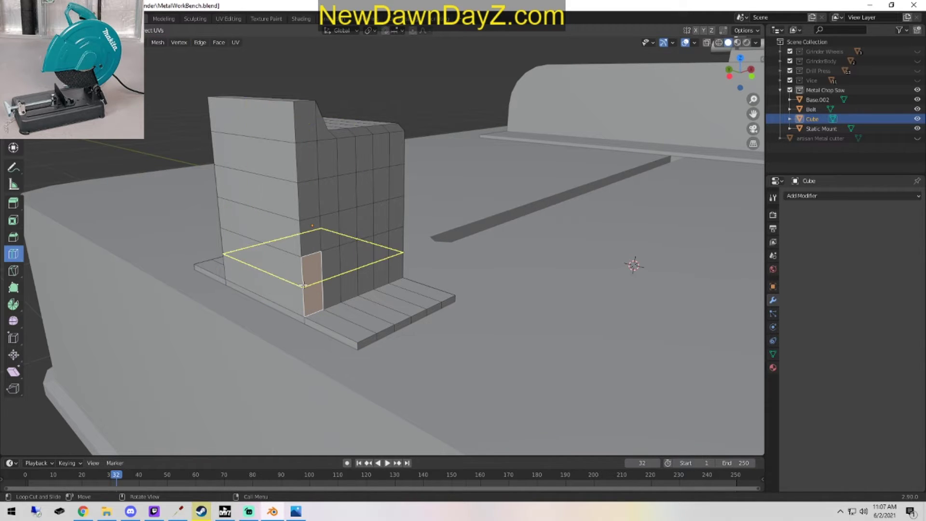
drag(303, 285, 300, 293)
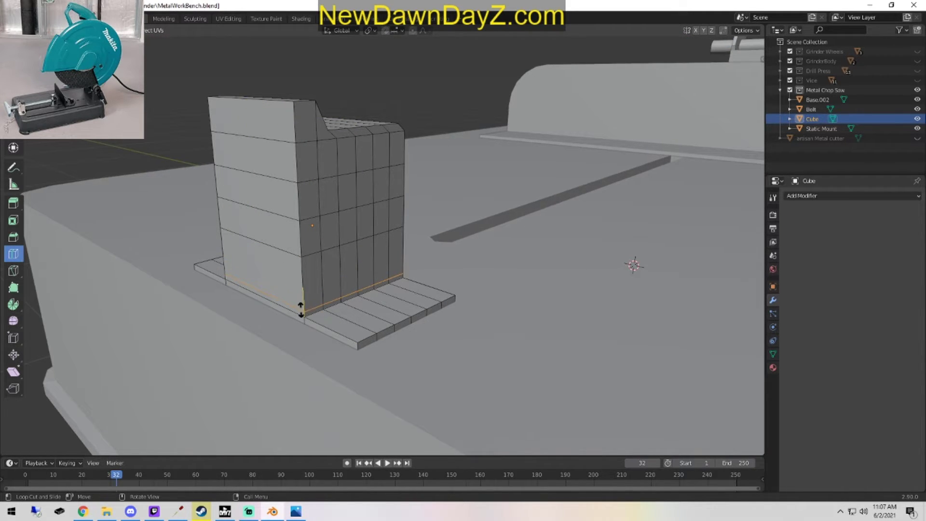
click(299, 305)
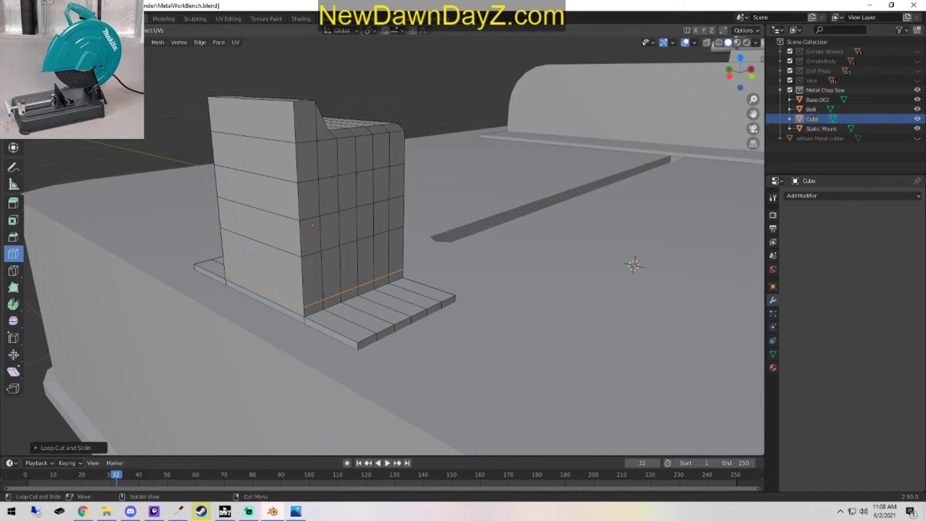
On one side, merge the two flange-joint vertices nearest the base's end into the loop cut vertices above them using Merge At Last.
click(14, 97)
click(343, 299)
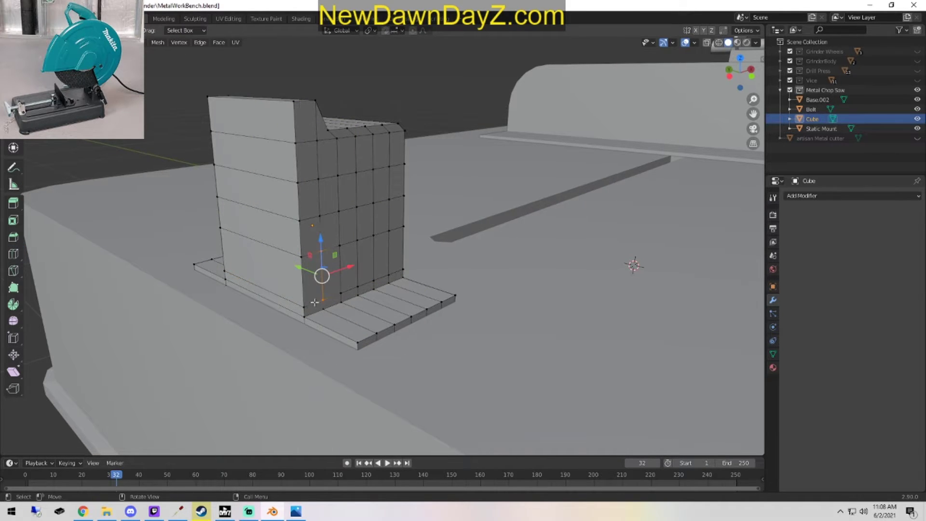
shift+click(376, 332)
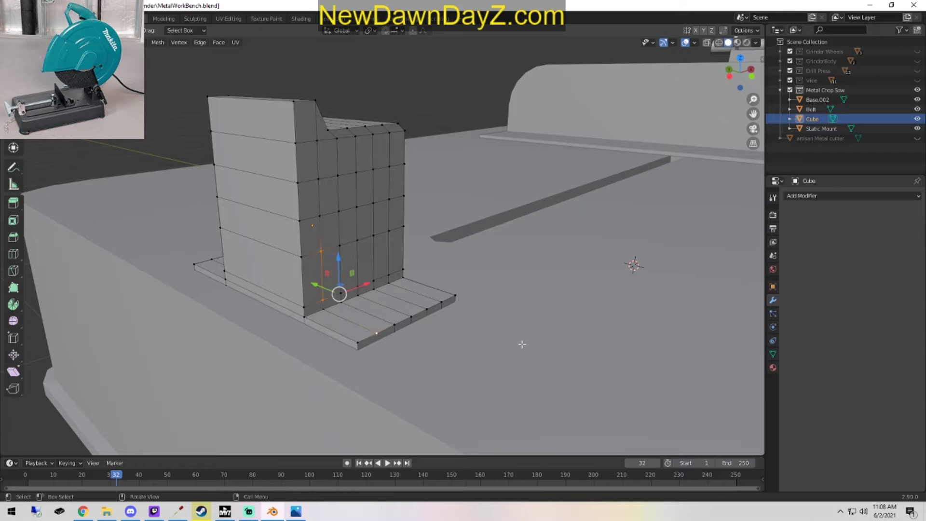
click(341, 303)
click(324, 309)
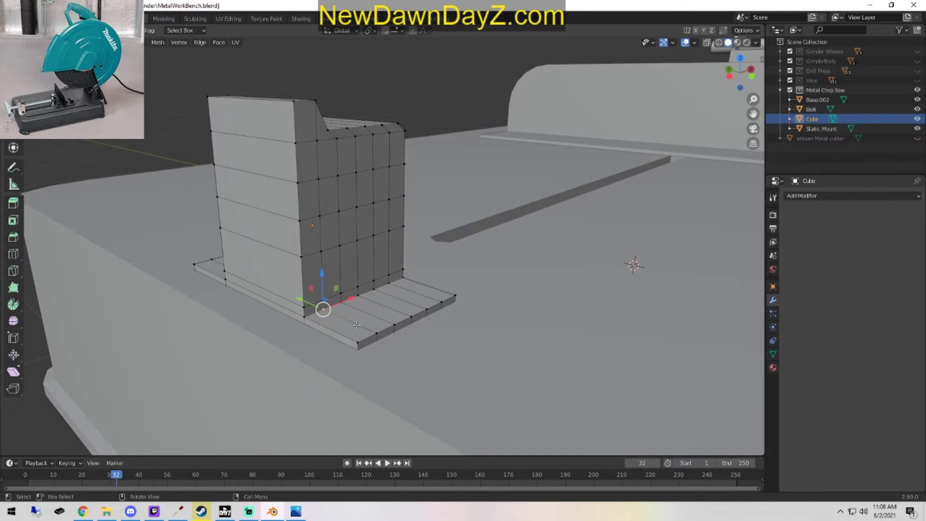
scroll(344, 321, up, 8)
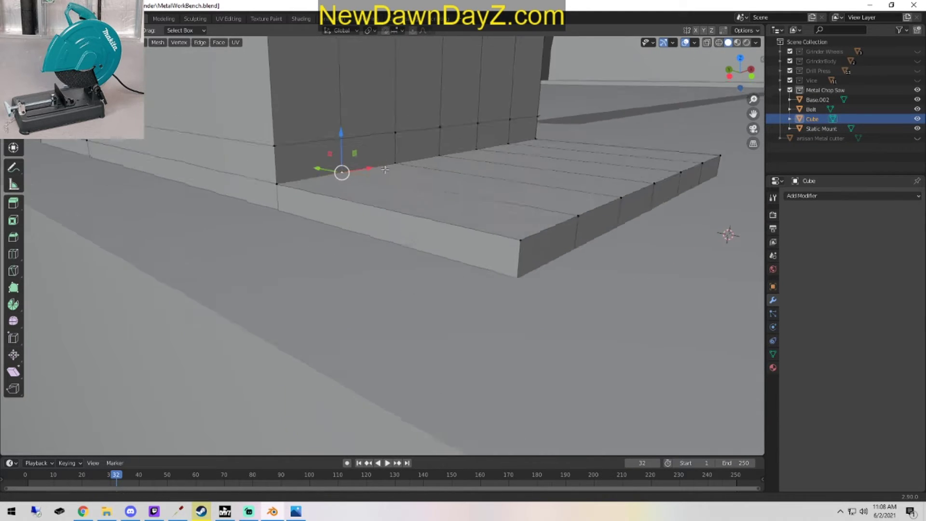
shift+middle_drag(440, 332, 426, 212)
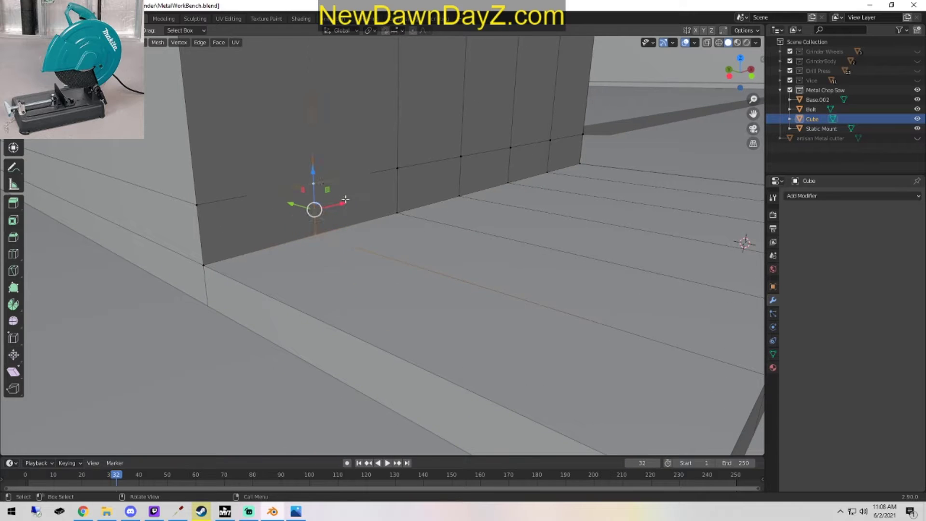
key(m)
click(345, 200)
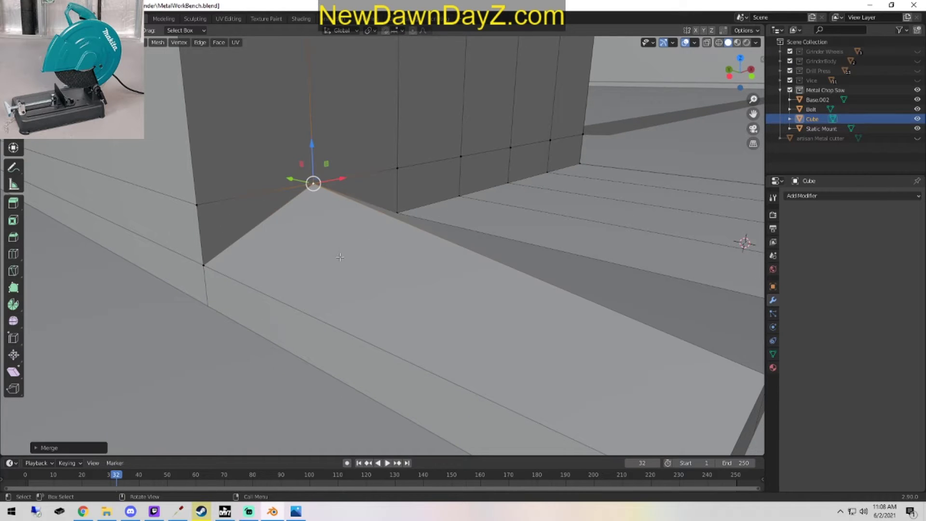
click(203, 264)
shift+click(201, 199)
key(m)
click(207, 220)
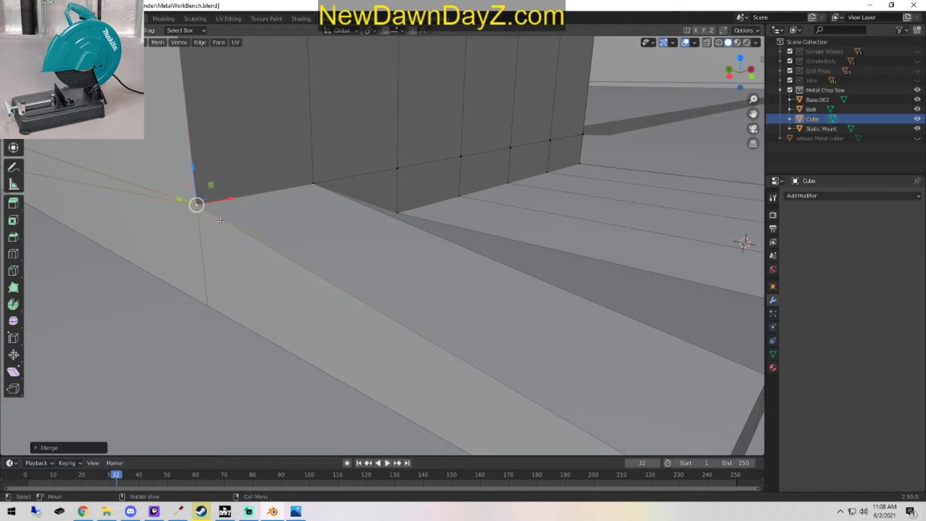
On the opposite side, merge the two matching flange-joint vertices into the loop cut vertices above them with At Last and leave Edit Mode.
scroll(310, 227, down, 4)
middle_drag(309, 227, 433, 254)
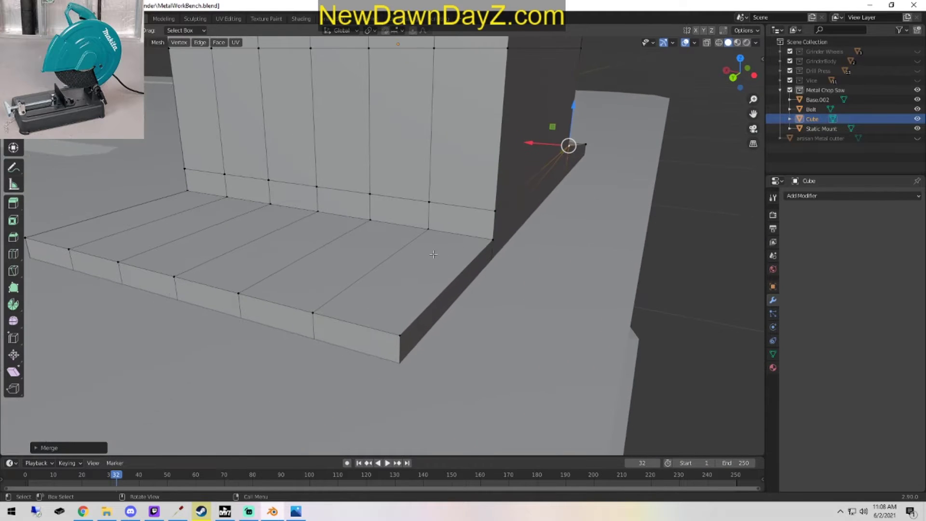
click(432, 230)
shift+click(428, 202)
key(m)
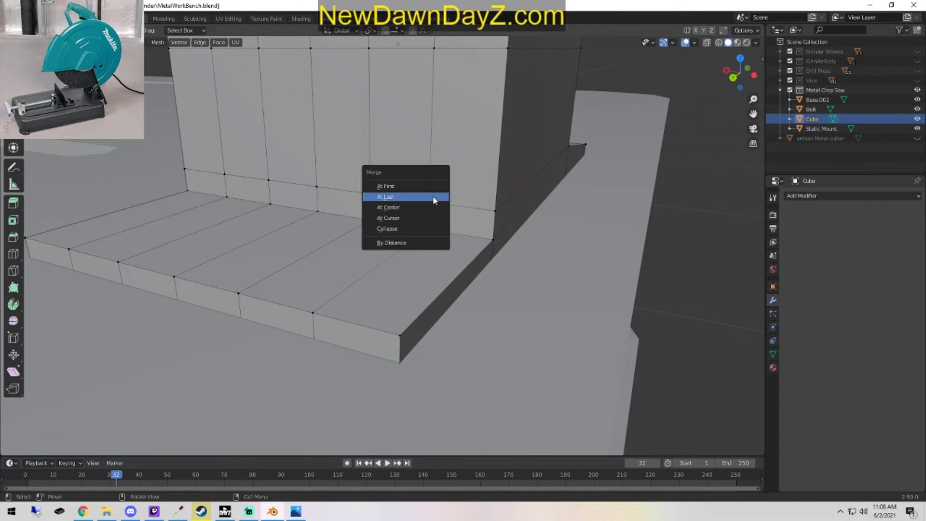
click(424, 198)
click(495, 243)
shift+click(495, 211)
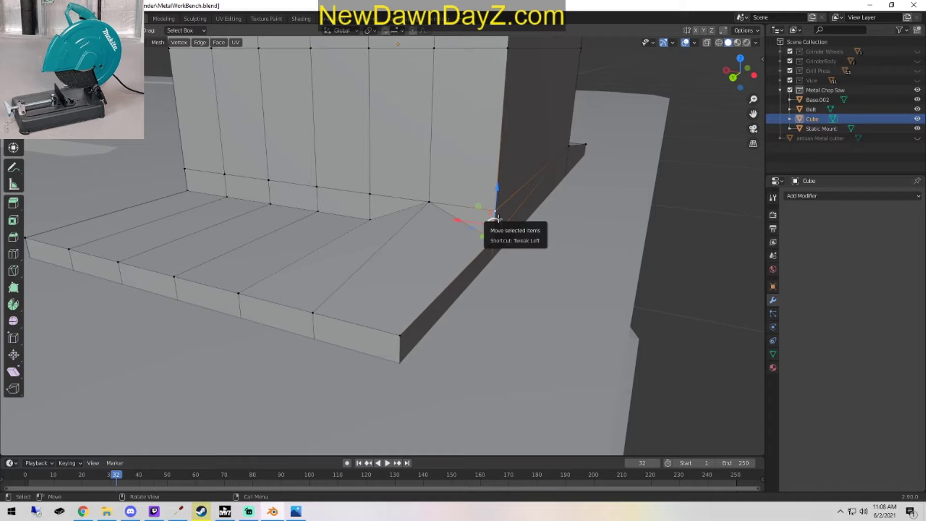
key(m)
click(500, 224)
scroll(500, 223, down, 3)
key(Tab)
Examine the mounting block's shape and its placement on the saw base from several angles.
middle_drag(500, 223, 488, 270)
scroll(555, 224, down, 3)
scroll(483, 310, up, 2)
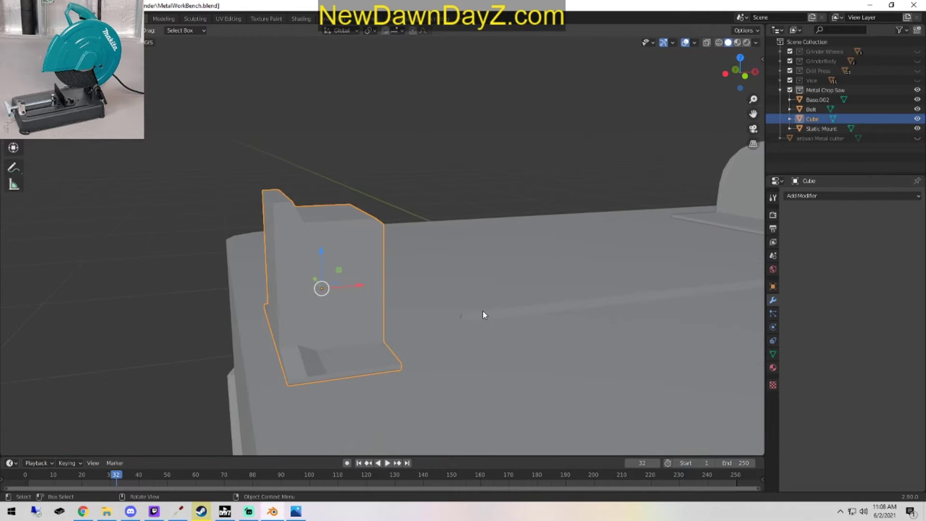
middle_drag(482, 311, 505, 351)
scroll(508, 337, down, 2)
scroll(507, 336, down, 2)
middle_drag(379, 333, 395, 343)
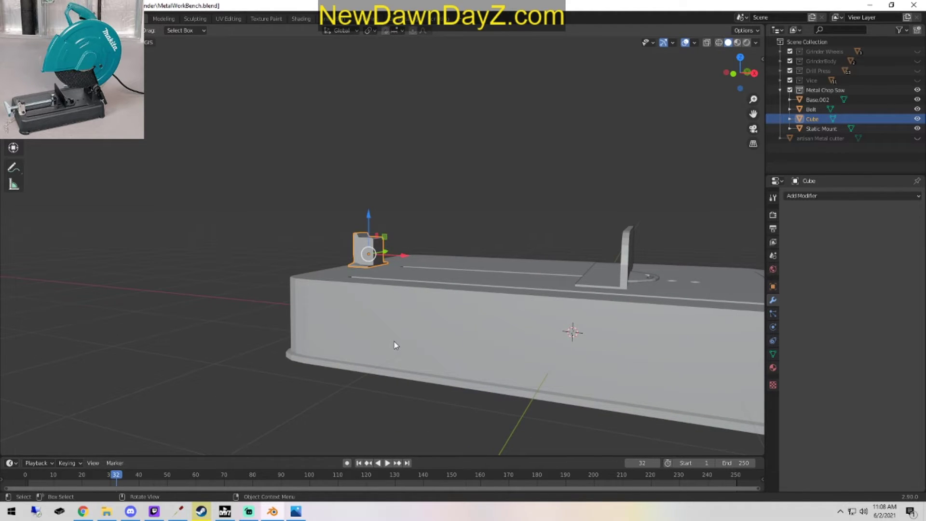
middle_drag(657, 304, 661, 337)
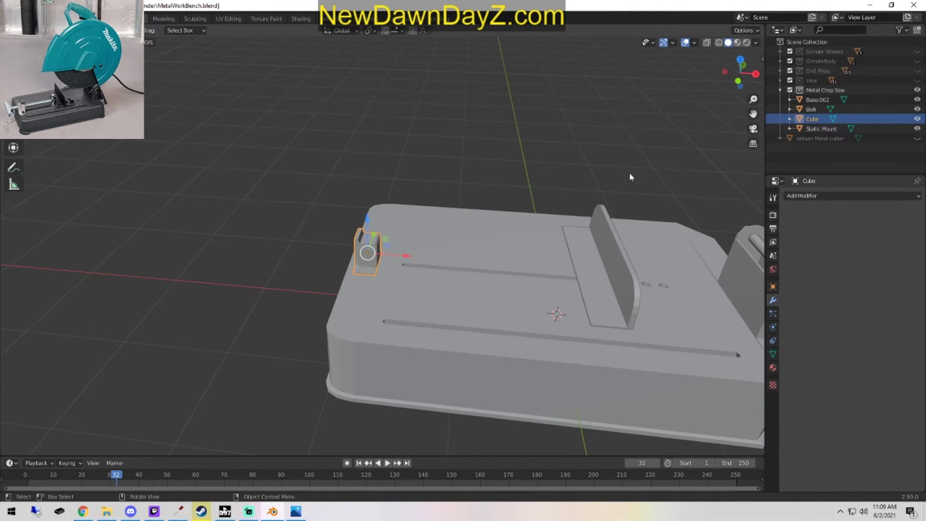
scroll(589, 200, up, 2)
middle_drag(433, 328, 439, 308)
scroll(482, 291, up, 2)
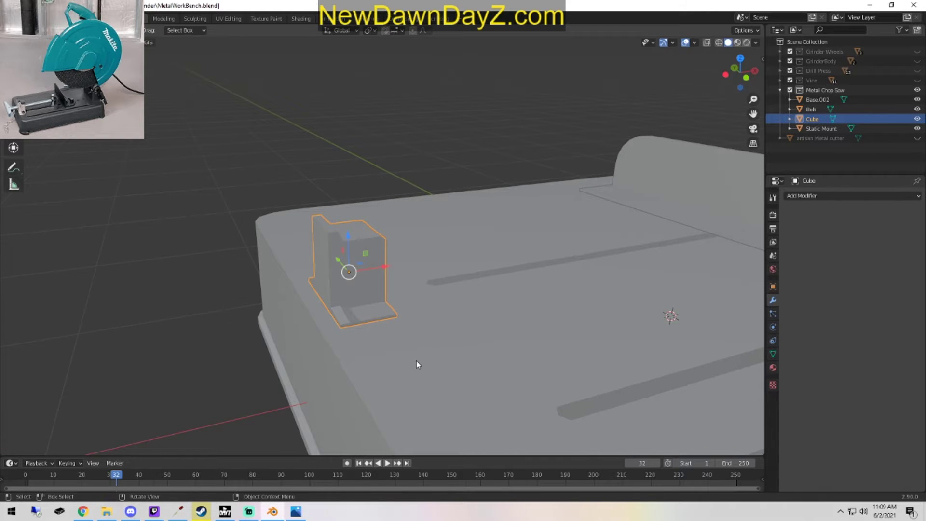
middle_drag(316, 389, 317, 361)
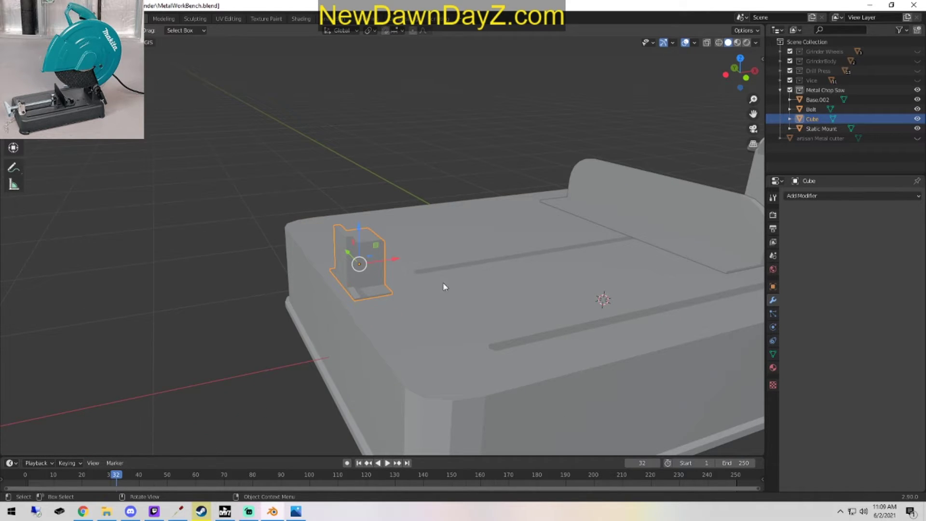
middle_drag(444, 286, 397, 295)
Add a cylinder mesh and rotate it so its axis runs along the length of the saw base.
click(127, 43)
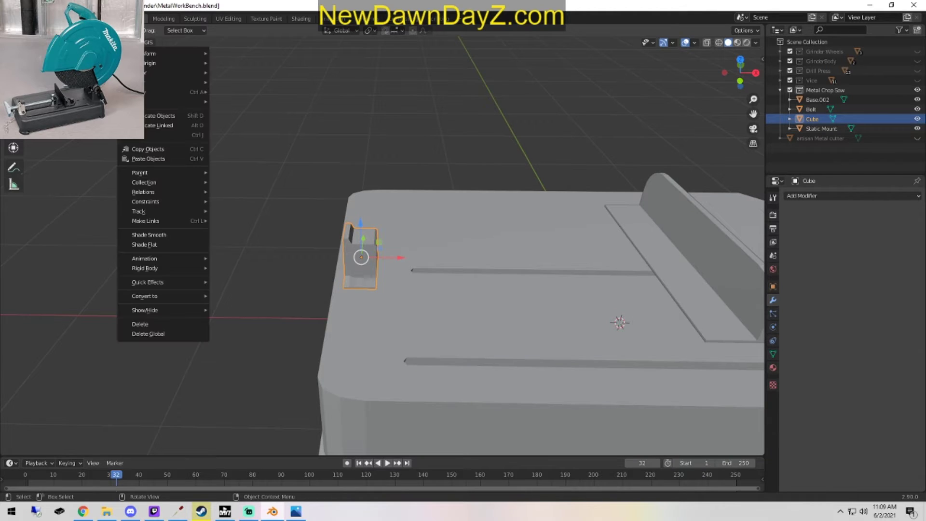
mouse_move(88, 42)
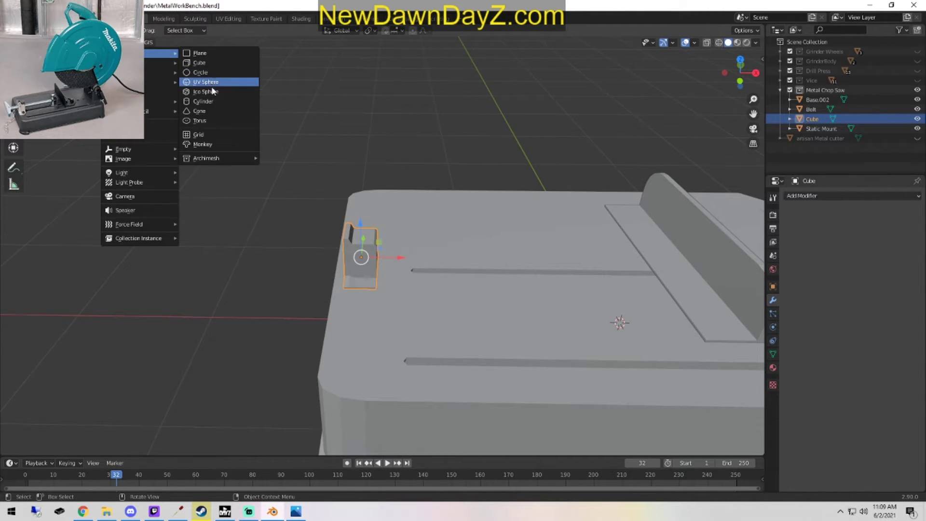
click(205, 101)
key(KP_7)
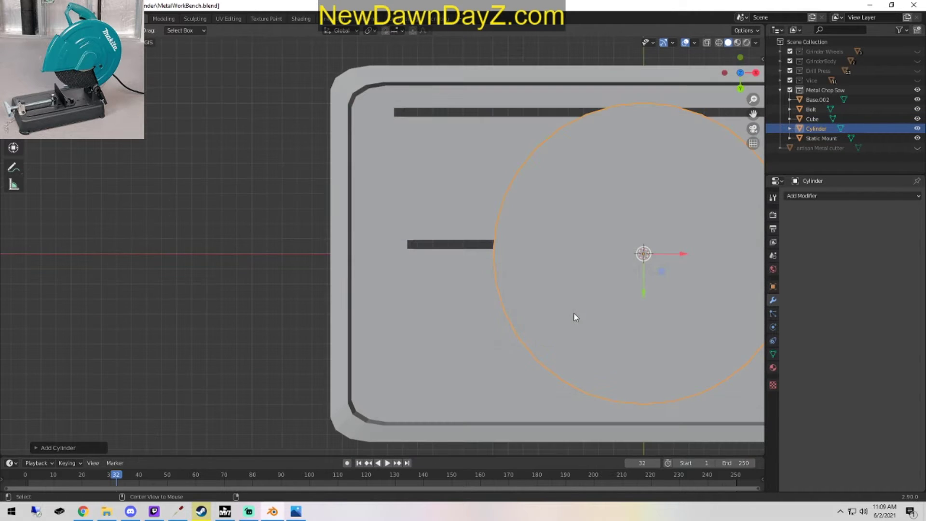
key(KP_1)
text(r0)
key(Return)
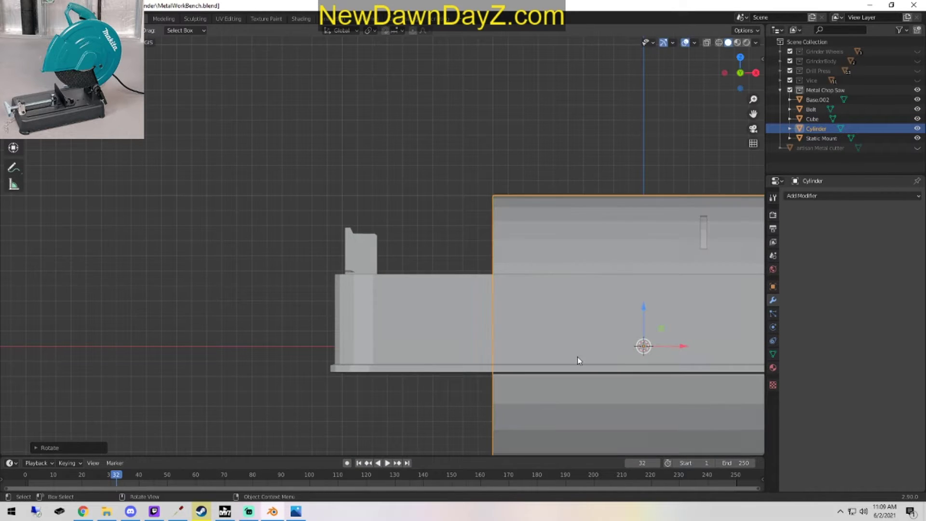
Scale the cylinder down and move it to the upper part of the mounting block at the base's end.
scroll(643, 314, down, 4)
key(s)
click(517, 351)
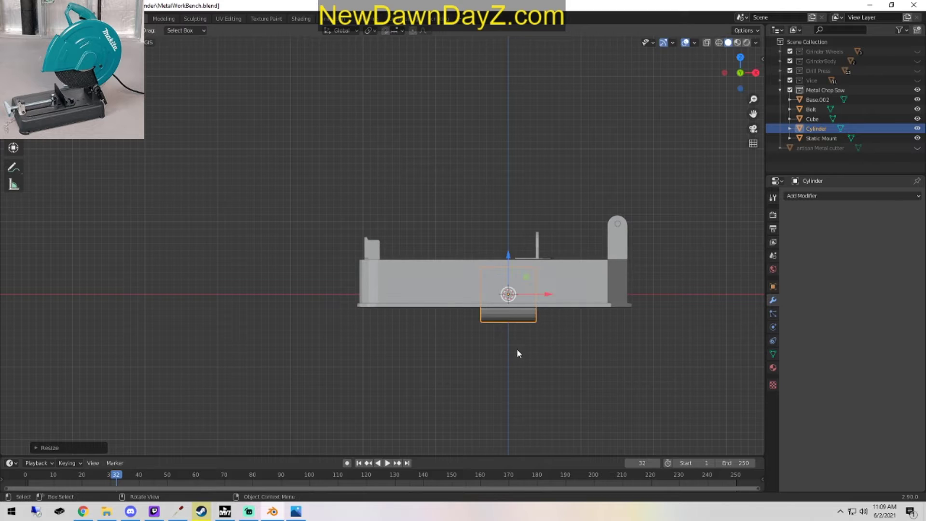
drag(508, 269, 412, 241)
key(s)
click(375, 238)
middle_drag(375, 238, 459, 208)
Adjust the cylinder's scale further until it is narrower than the mounting block.
key(KP_7)
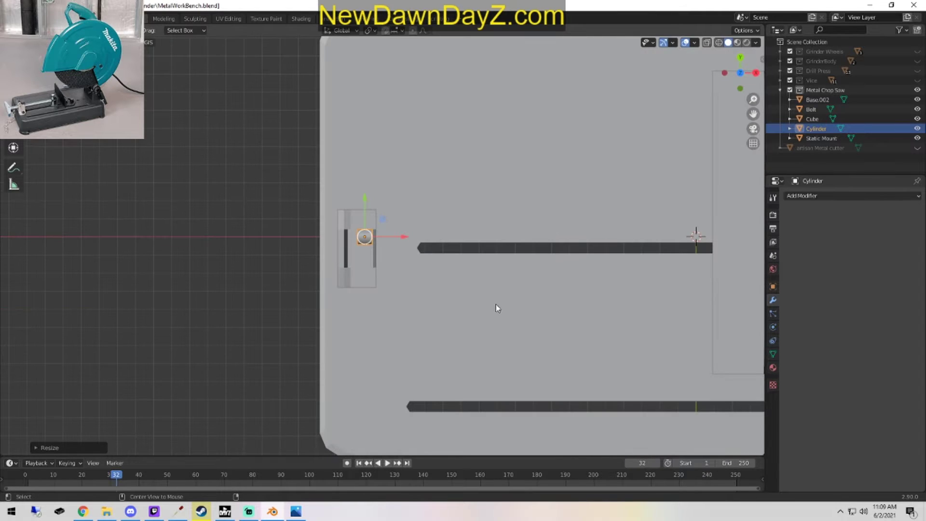
key(s)
click(627, 104)
middle_drag(523, 270, 431, 192)
middle_drag(642, 277, 621, 291)
key(s)
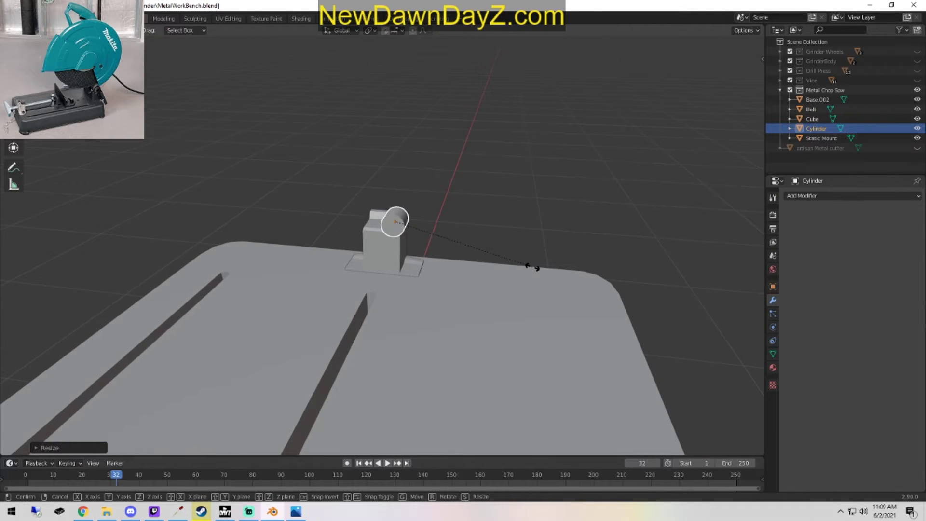
click(532, 267)
Reselect only the cylinder, lower it, and shift it along Y toward the middle of the mounting block.
drag(387, 186, 399, 211)
key(z)
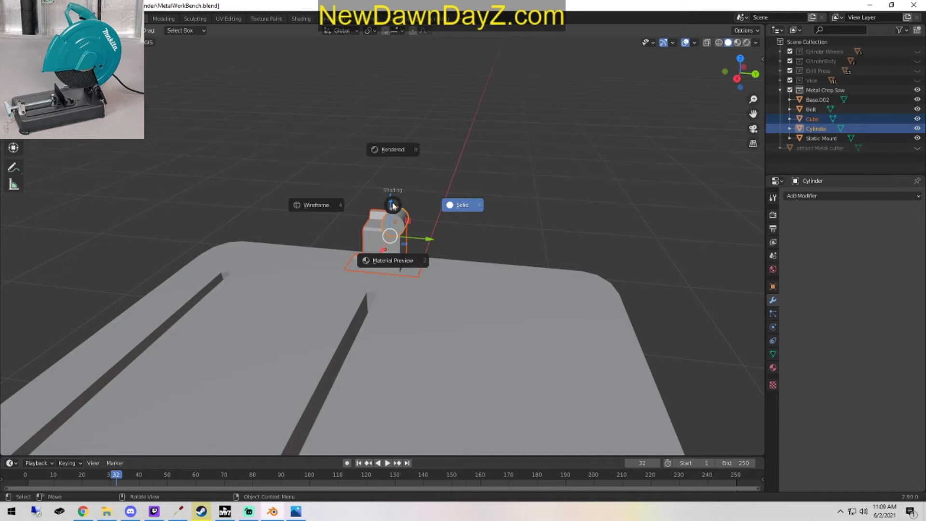
key(Escape)
click(397, 212)
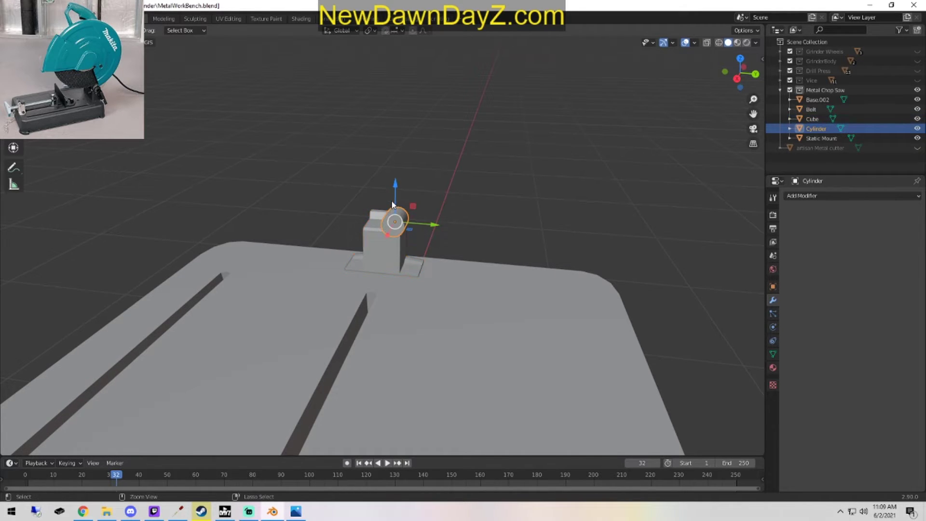
drag(394, 192, 396, 226)
key(g)
key(y)
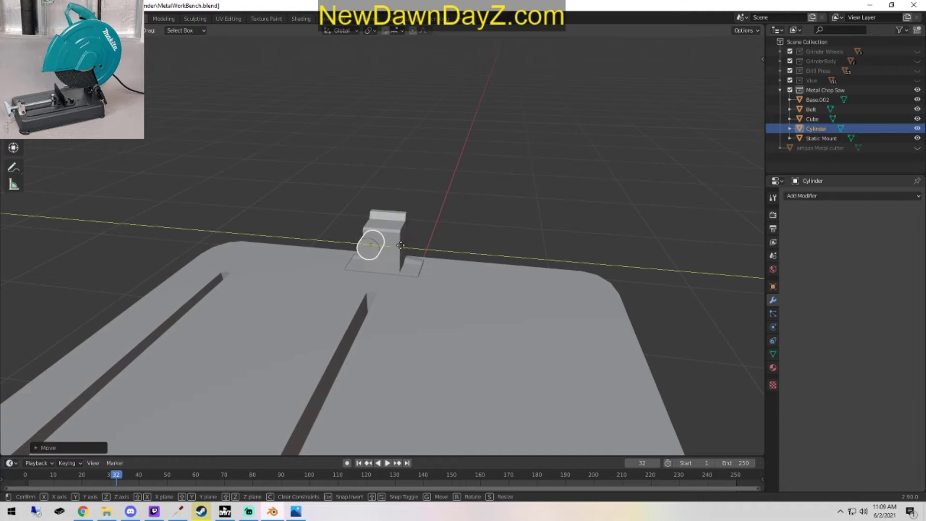
click(438, 265)
Hide Base.002 and Static Mount to expose the cylinder and mounting block in the end view.
middle_drag(438, 264, 428, 282)
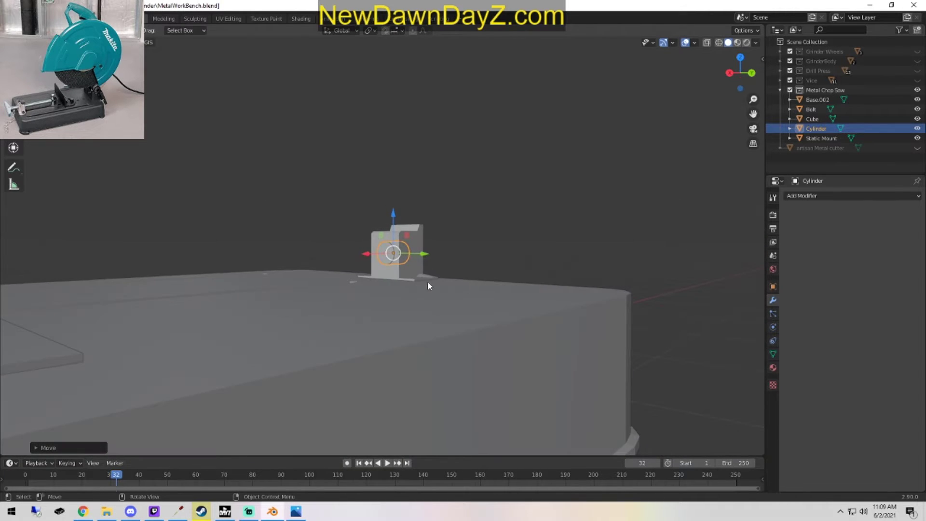
scroll(427, 282, up, 7)
middle_drag(493, 307, 543, 346)
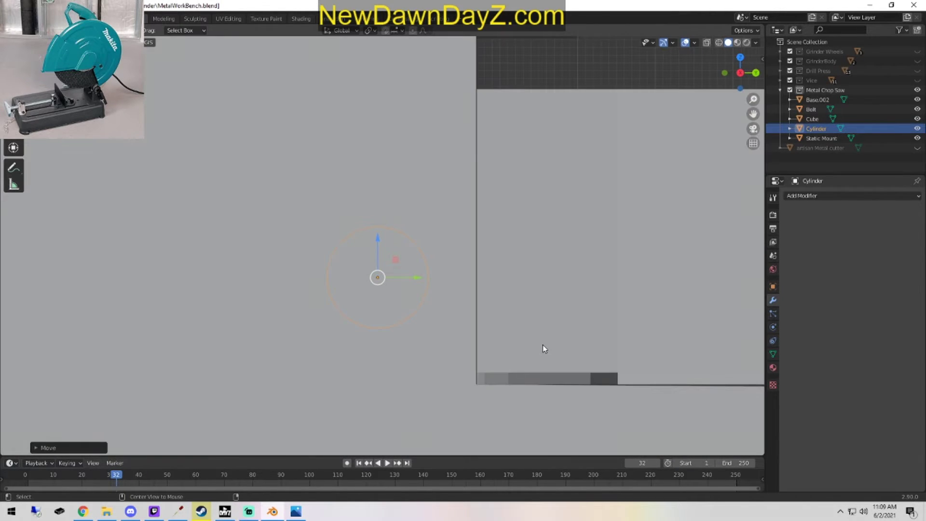
scroll(536, 316, up, 13)
scroll(536, 317, down, 10)
key(KP_Decimal)
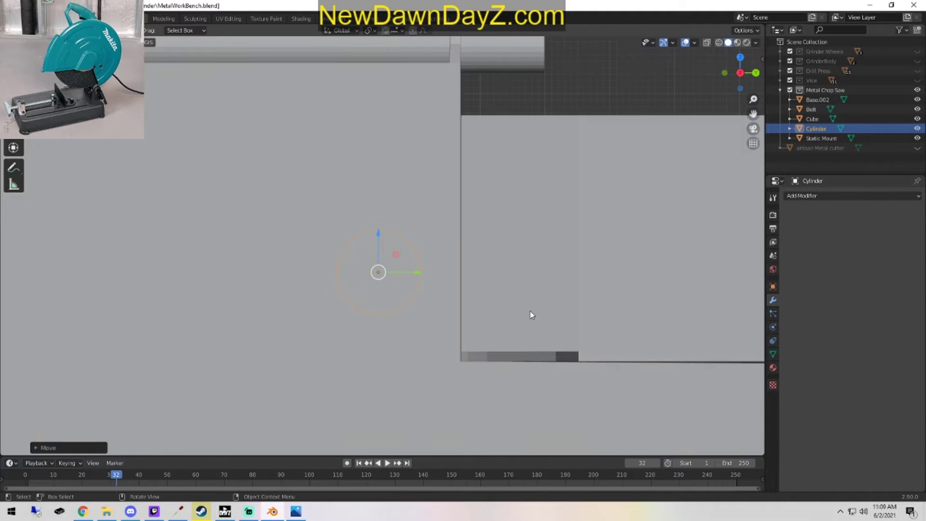
alt+middle_drag(533, 314, 430, 270)
click(918, 100)
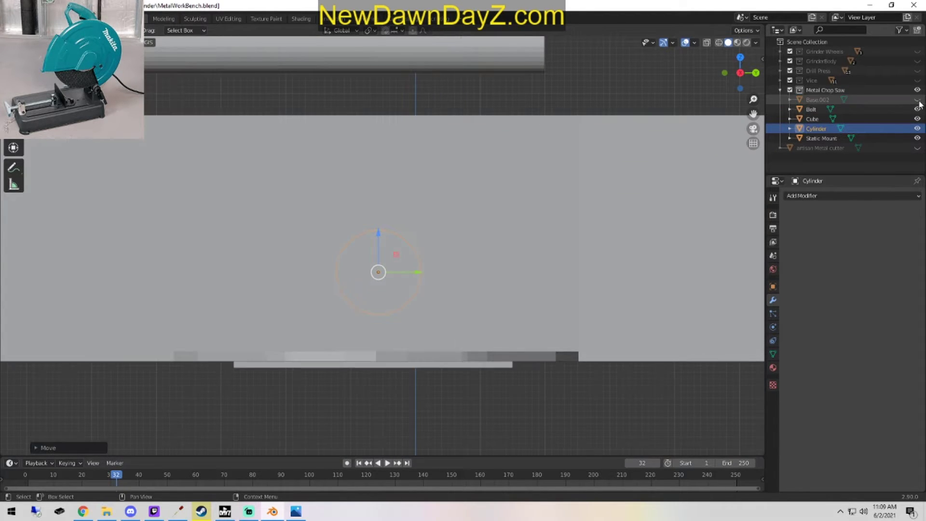
click(917, 138)
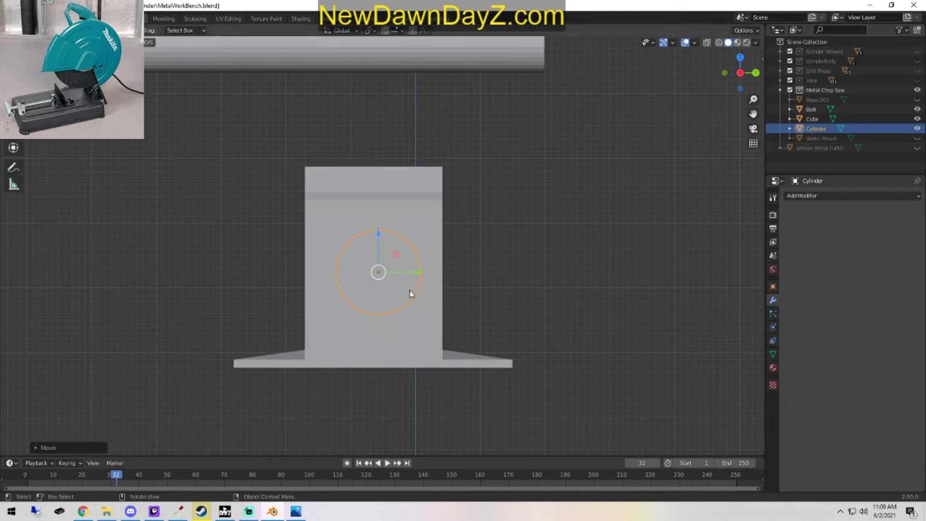
Centre the cylinder on the mounting block along Y, and unhide Base.002.
scroll(413, 294, up, 3)
key(g)
key(y)
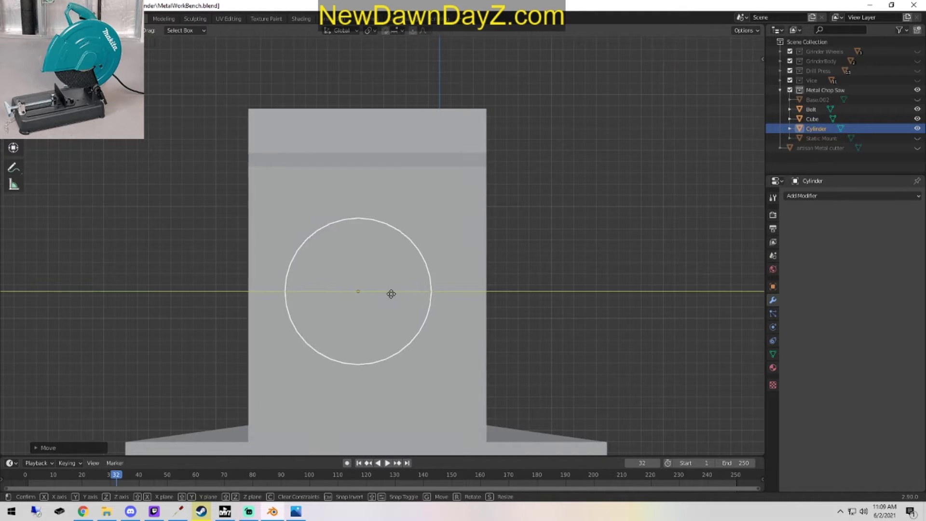
click(399, 300)
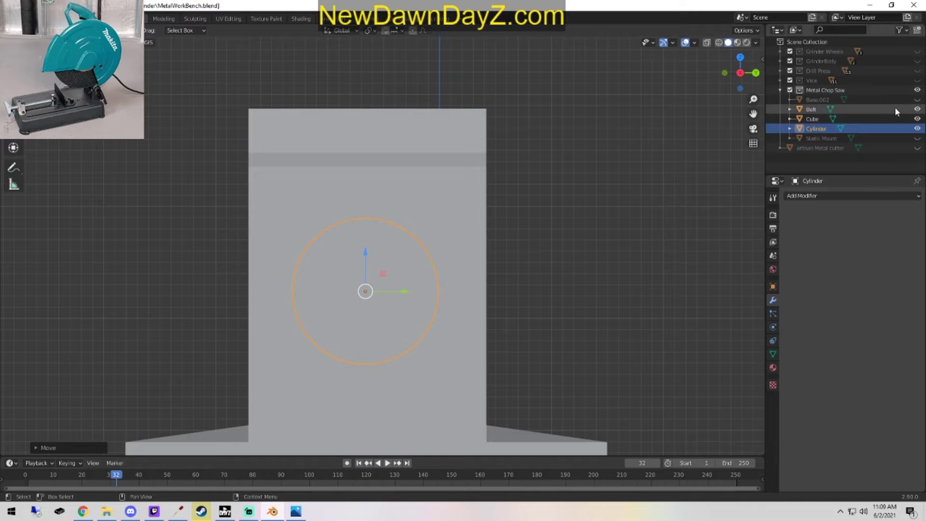
click(918, 100)
middle_drag(540, 270, 478, 265)
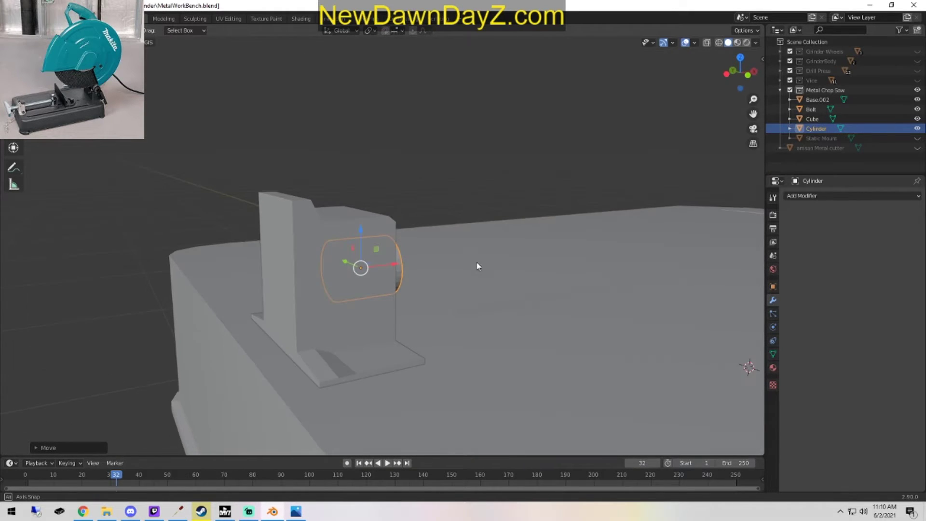
In wireframe, pull the cylinder's outer end face along X through the mounting block, and return to Object Mode in solid shading.
key(z)
click(348, 282)
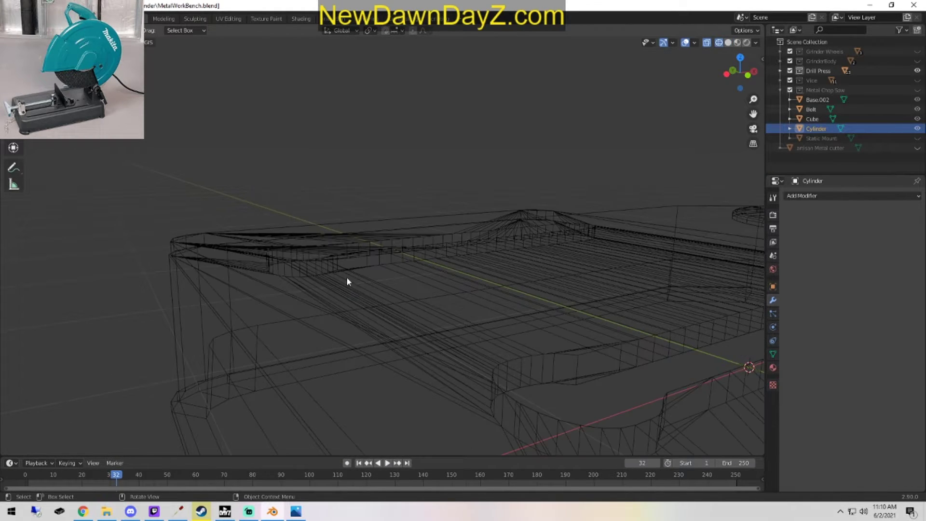
key(ctrl+z)
key(3)
key(5)
key(Tab)
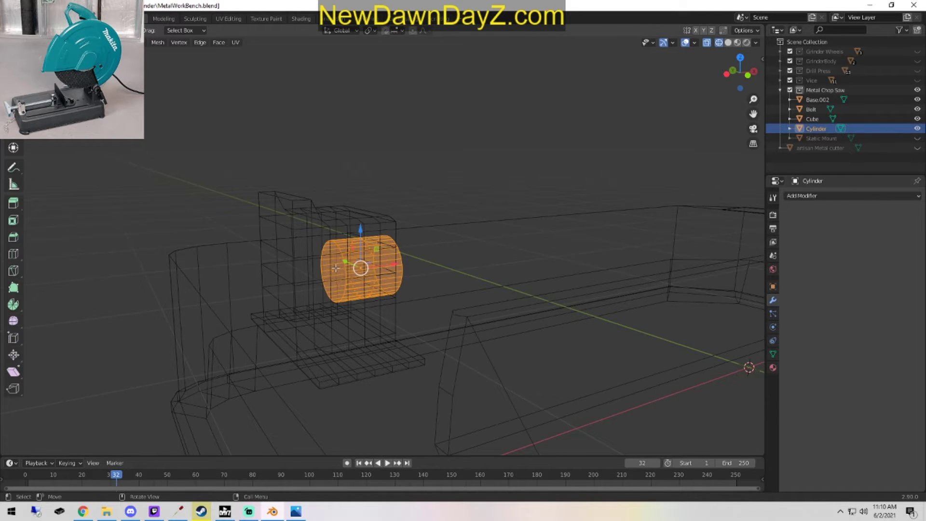
click(336, 267)
drag(357, 270, 259, 279)
middle_drag(426, 300, 393, 303)
key(Tab)
key(z)
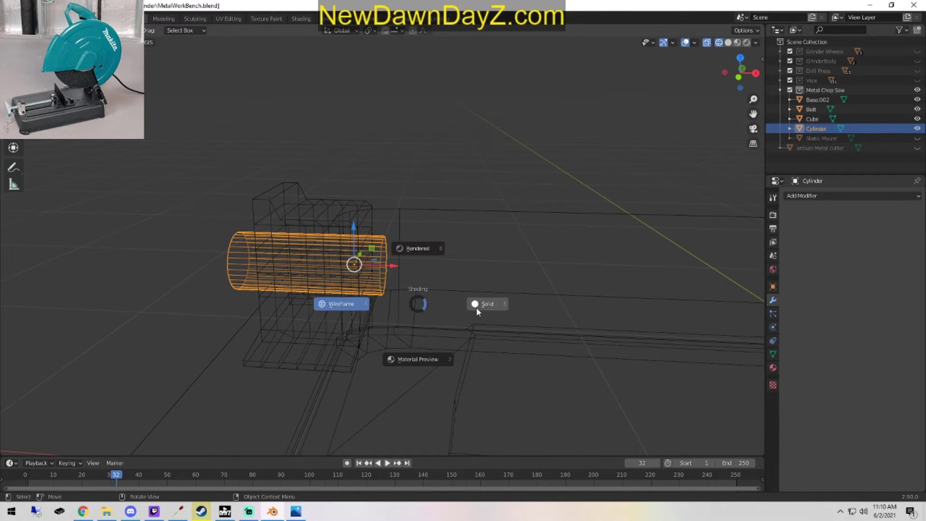
click(476, 308)
Inspect the cylinder's fit in the mounting block and unhide Static Mount.
scroll(465, 290, up, 2)
scroll(505, 332, up, 2)
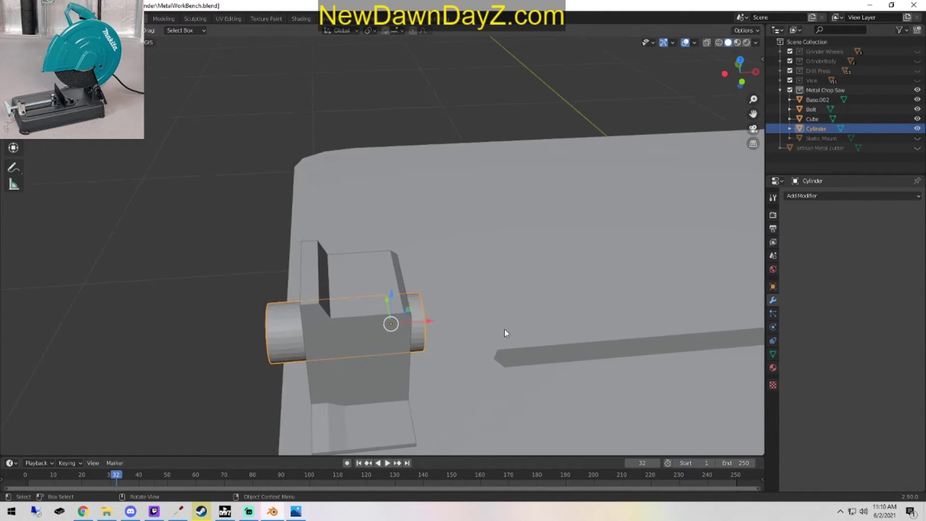
scroll(485, 306, down, 4)
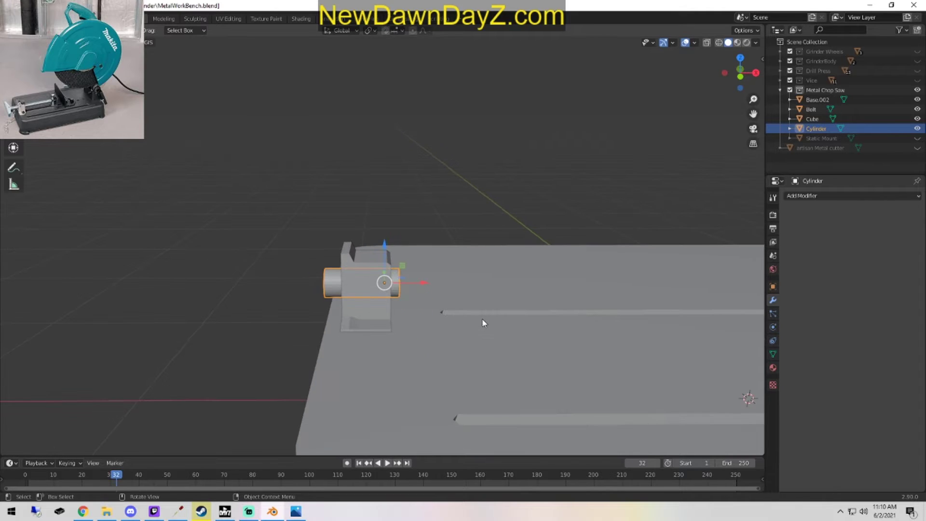
middle_drag(484, 323, 598, 323)
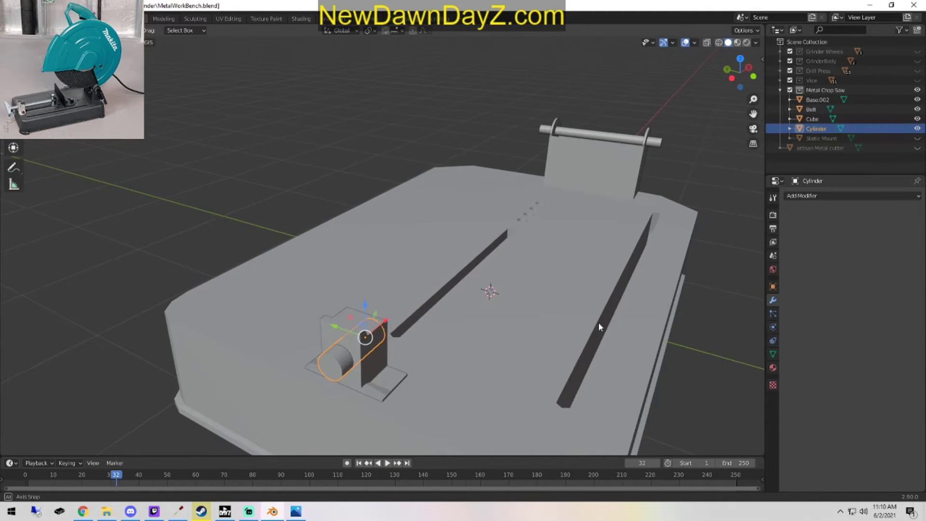
scroll(569, 333, up, 2)
middle_drag(515, 339, 557, 323)
click(918, 138)
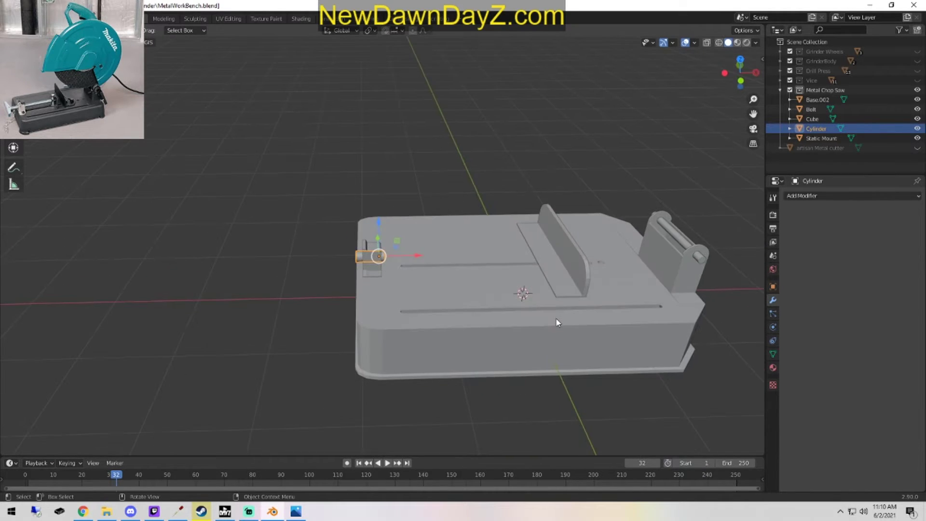
In Edit Mode, extend the cylinder's inner end face along X toward the static mount's upright plate, and return to Object Mode.
middle_drag(488, 274, 430, 306)
key(Tab)
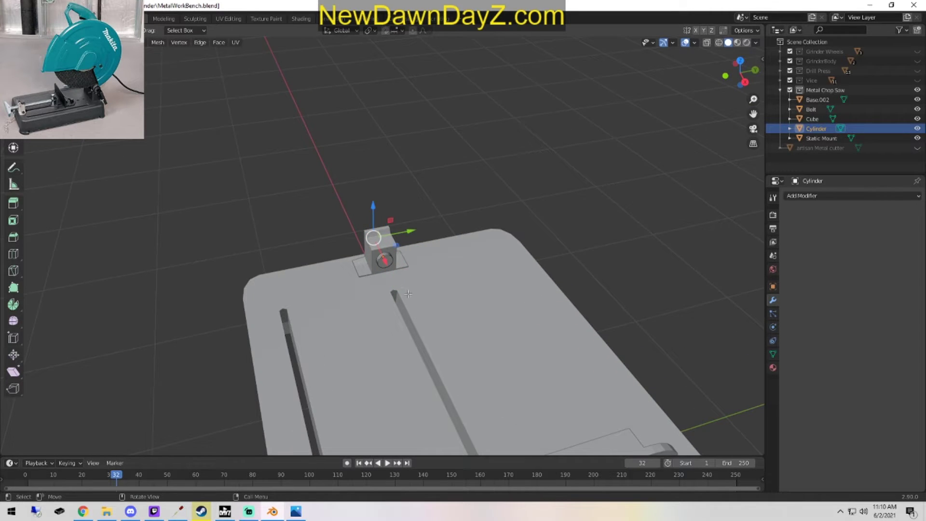
click(389, 264)
drag(397, 285, 437, 359)
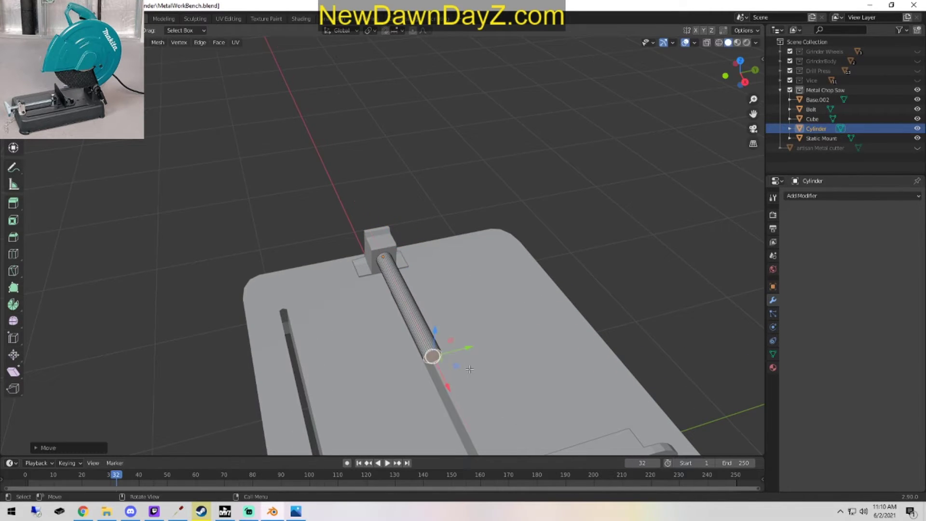
middle_drag(436, 359, 420, 337)
scroll(503, 323, up, 3)
middle_drag(504, 322, 346, 327)
drag(342, 313, 417, 325)
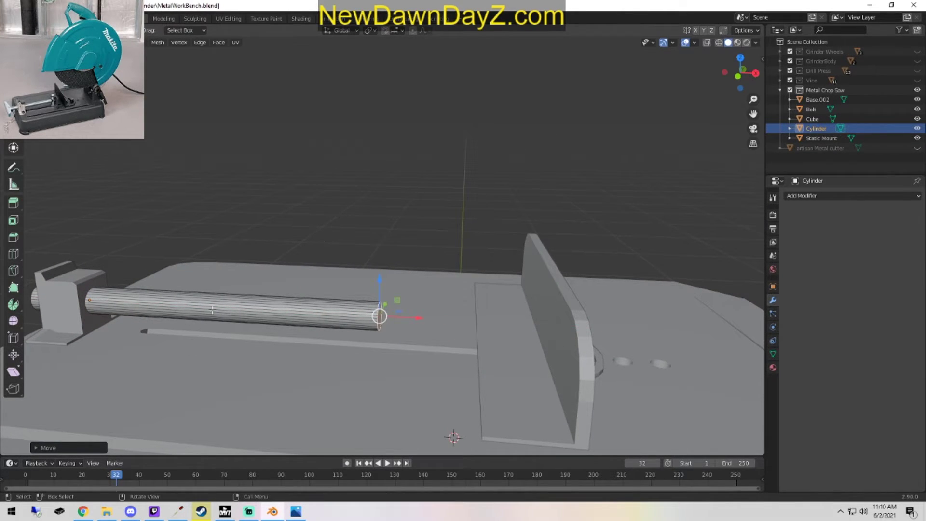
middle_drag(418, 325, 453, 238)
key(Tab)
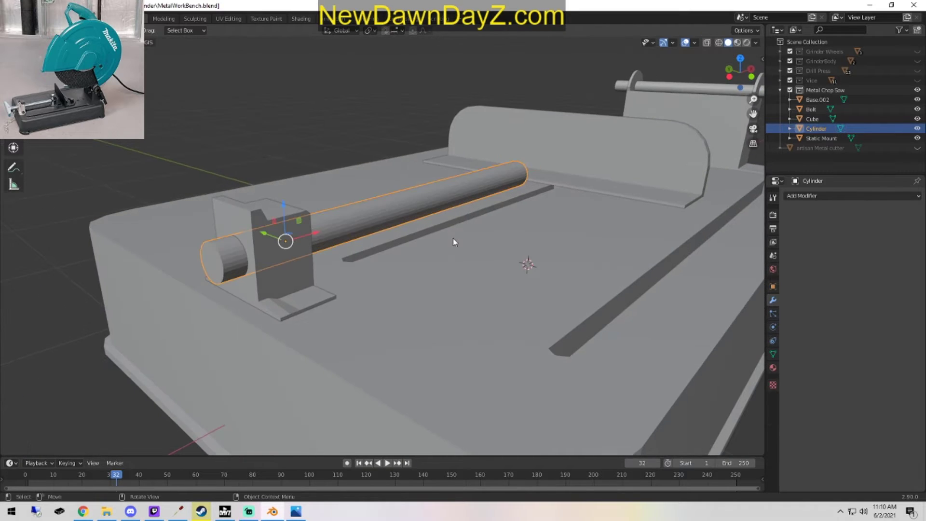
Rotate the rod about its long axis in the end view.
key(KP_1)
key(KP_3)
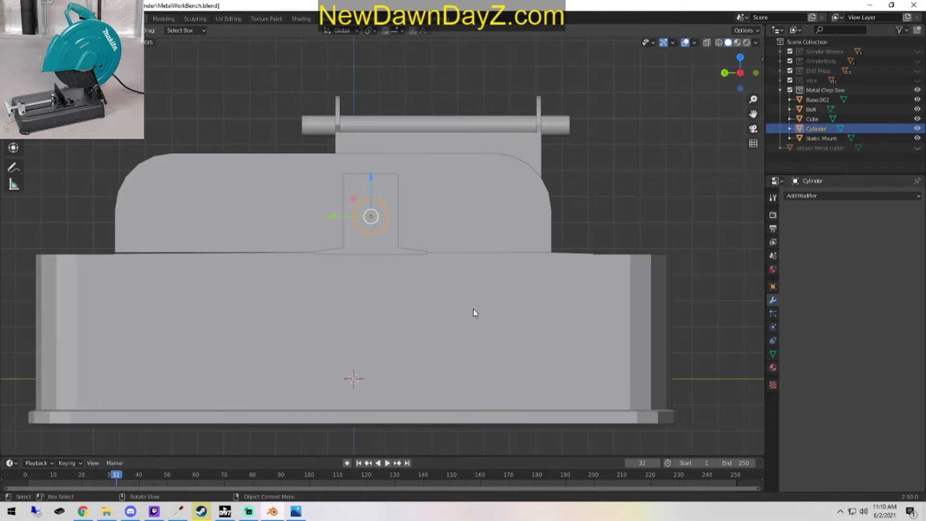
key(r)
click(517, 287)
middle_drag(517, 288, 450, 280)
key(3)
key(5)
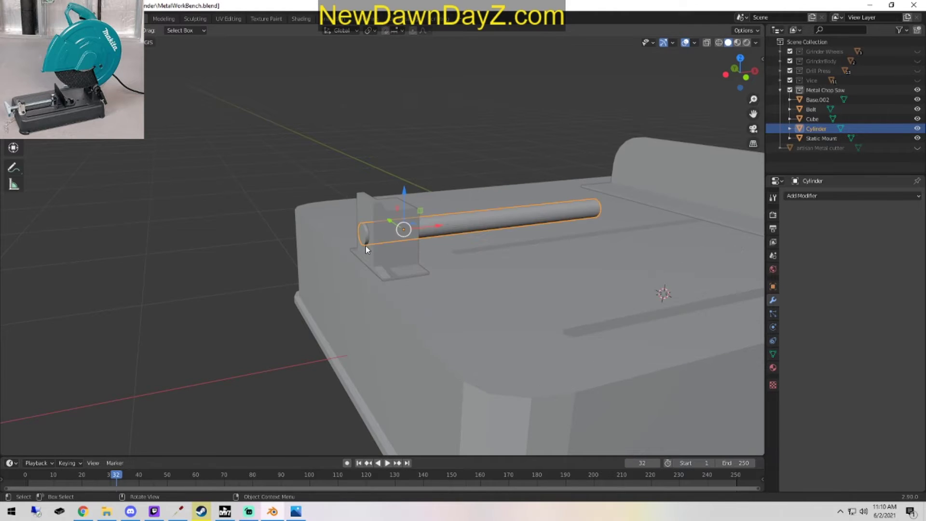
In Edit Mode, move the rod's outer end face along X farther out past the mounting block, and return to Object Mode.
key(Tab)
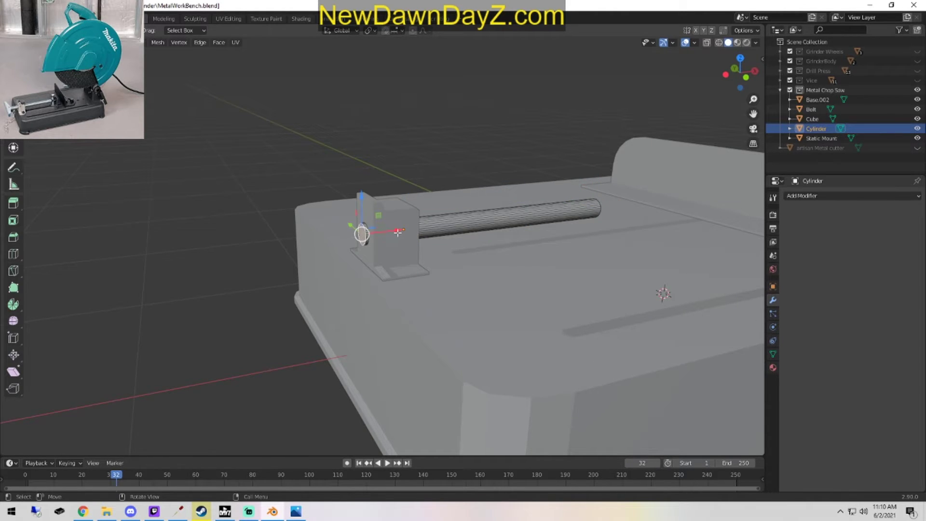
key(g)
key(x)
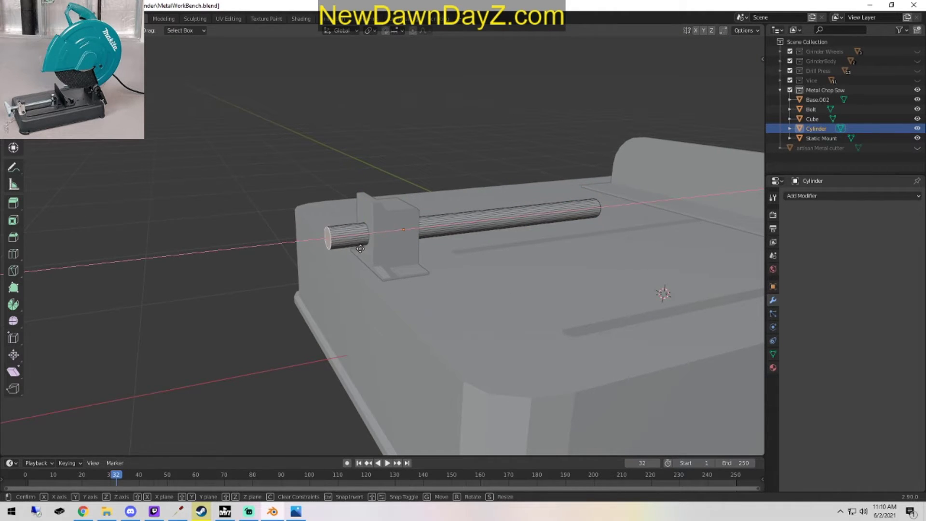
click(343, 251)
middle_drag(550, 328, 524, 293)
scroll(521, 304, down, 3)
key(Tab)
In Edit Mode, move the rod's inner end face along X closer to the static mount, and return to Object Mode.
key(Tab)
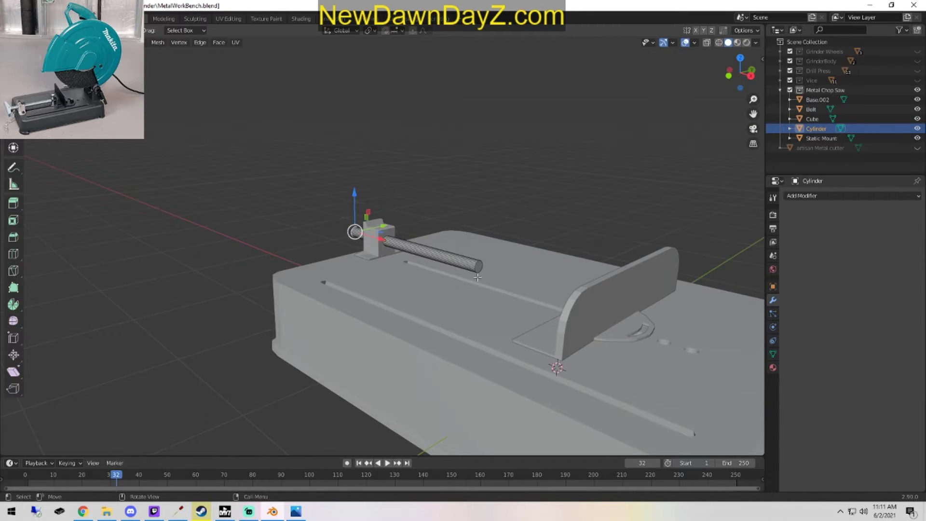
click(489, 262)
alt+click(485, 274)
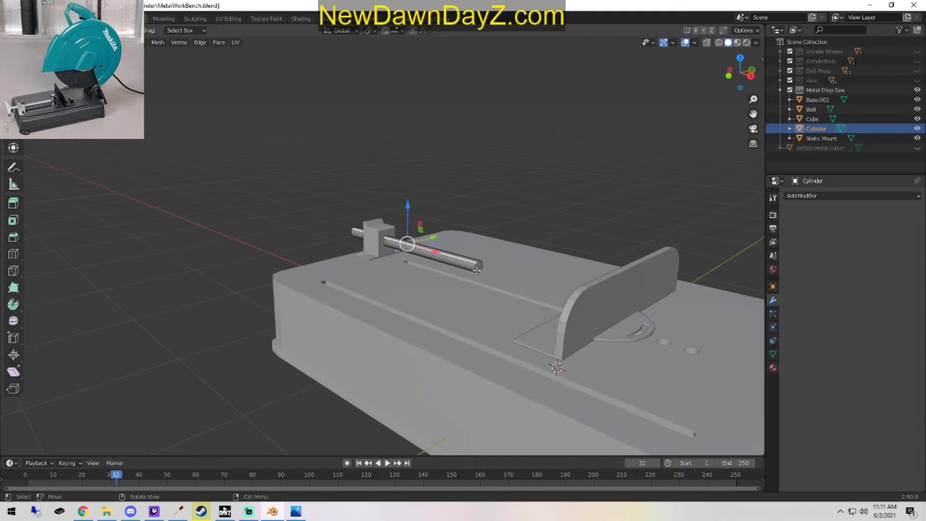
alt+click(484, 273)
drag(506, 276, 530, 283)
middle_drag(531, 284, 599, 304)
key(KP_7)
drag(570, 251, 595, 258)
key(Tab)
middle_drag(524, 340, 482, 273)
scroll(482, 273, up, 2)
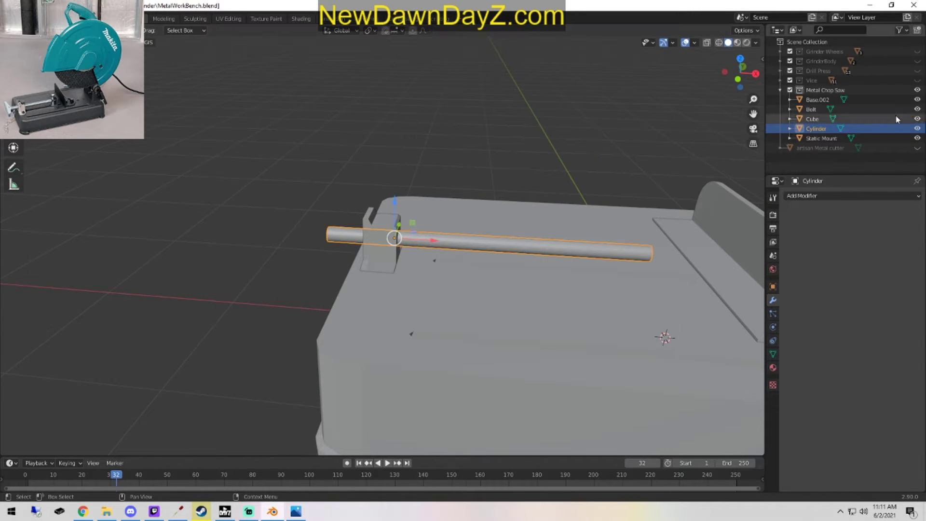
Rename the Cylinder object as Steel Rod.
double_click(830, 129)
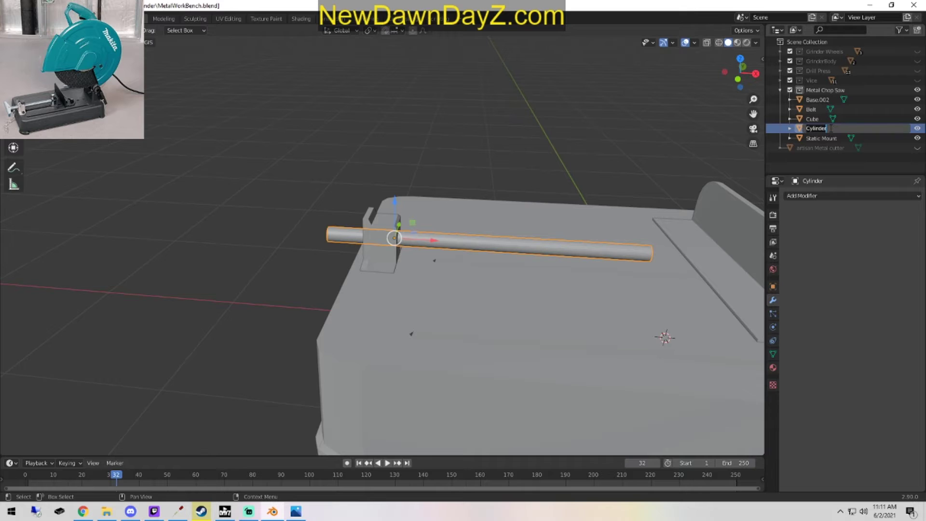
text(Steel Rod)
key(Return)
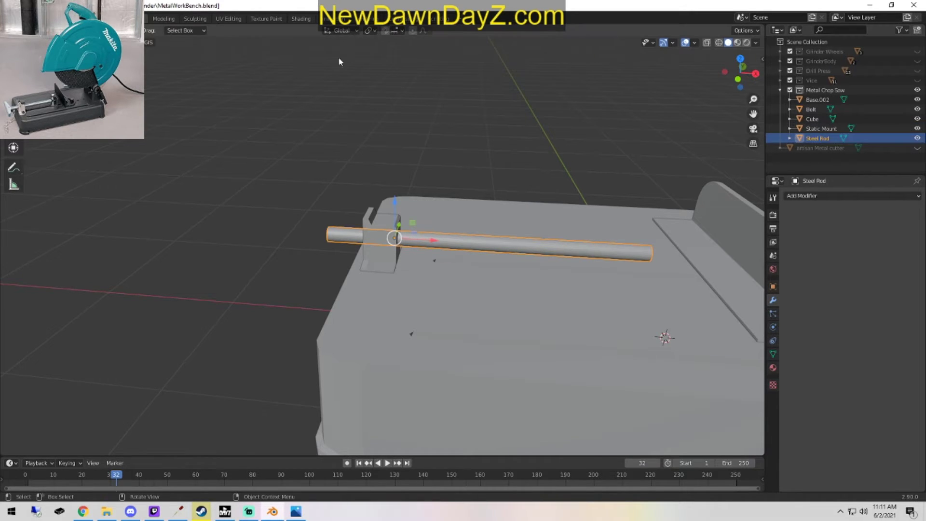
Add a cube, place it just beyond the steel rod's outer end and scale it down to slightly larger than the rod's diameter.
key(shift+a)
mouse_move(164, 53)
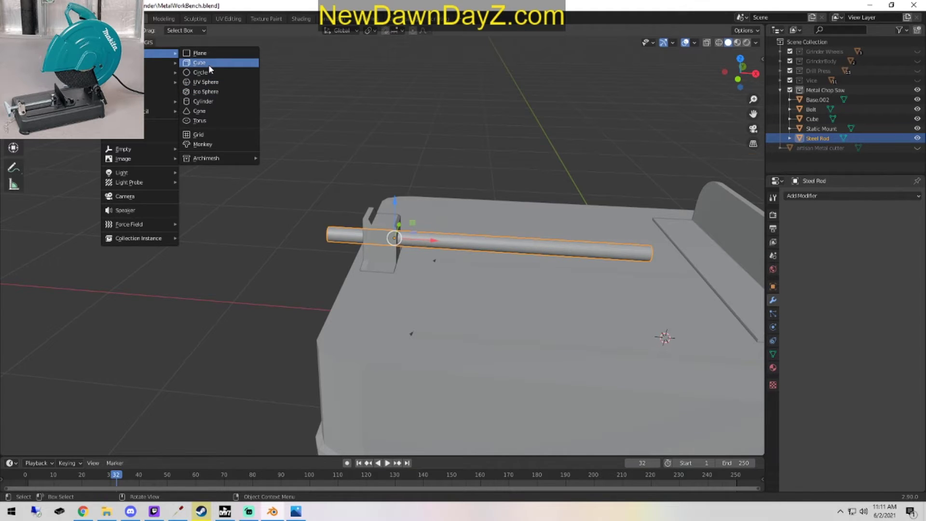
click(208, 65)
scroll(587, 214, down, 3)
key(g)
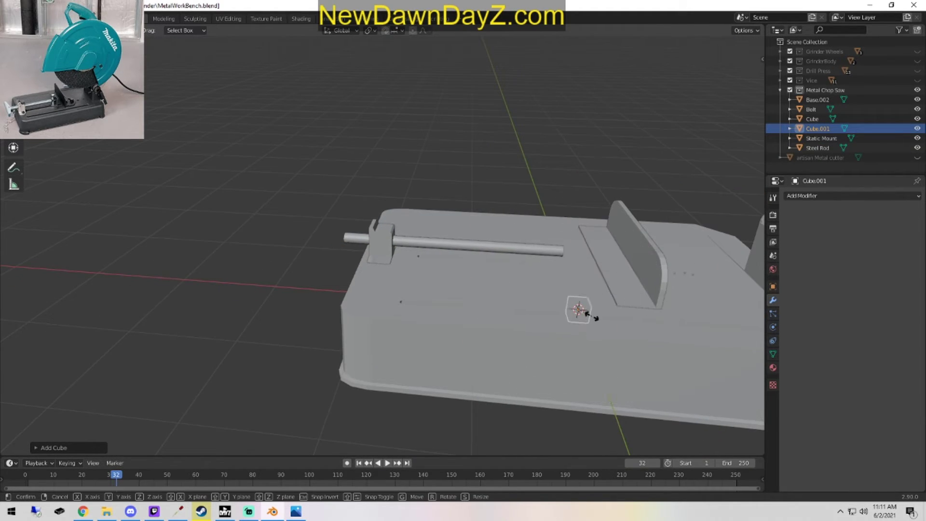
click(586, 317)
key(g)
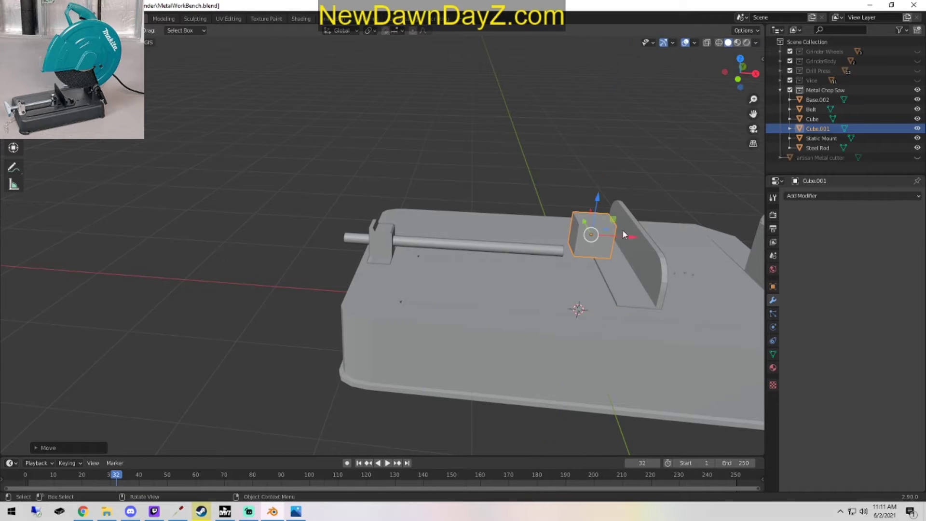
click(312, 189)
drag(322, 182, 331, 199)
key(s)
click(431, 277)
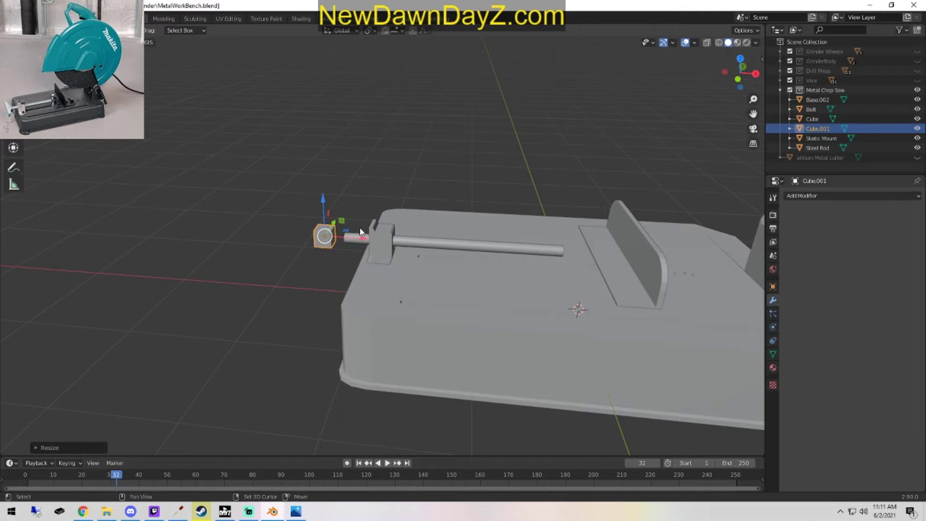
In top view, move the small cube along Y into line with the steel rod.
scroll(364, 233, up, 3)
middle_drag(364, 233, 417, 263)
scroll(462, 331, up, 4)
shift+middle_drag(461, 328, 568, 378)
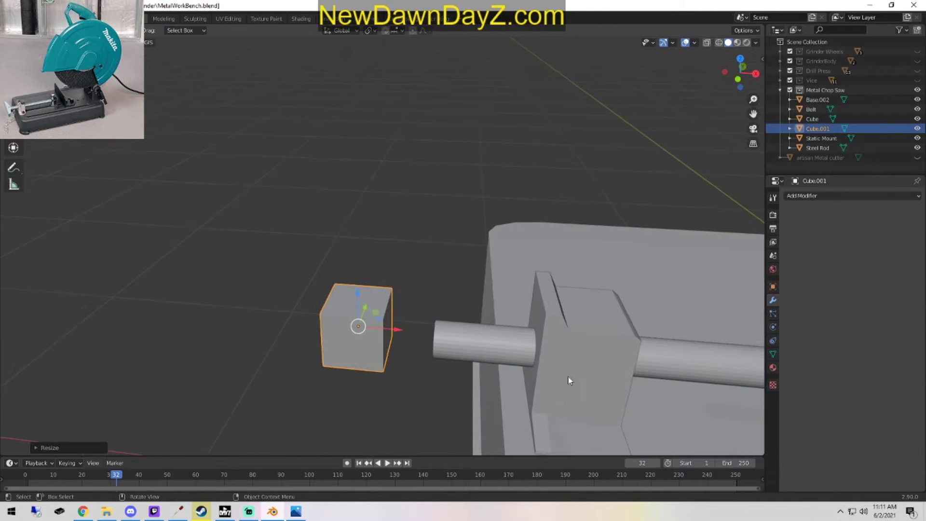
scroll(567, 378, up, 3)
shift+middle_drag(478, 352, 419, 309)
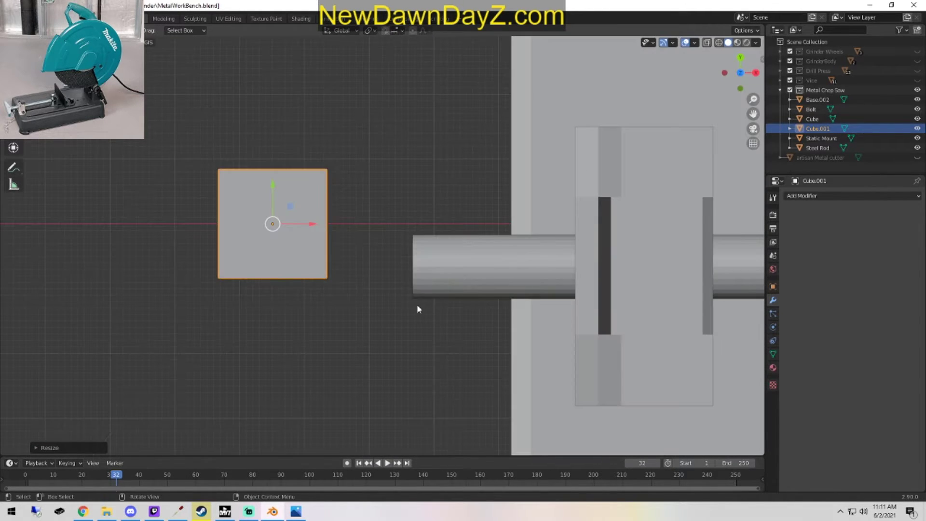
key(g)
key(y)
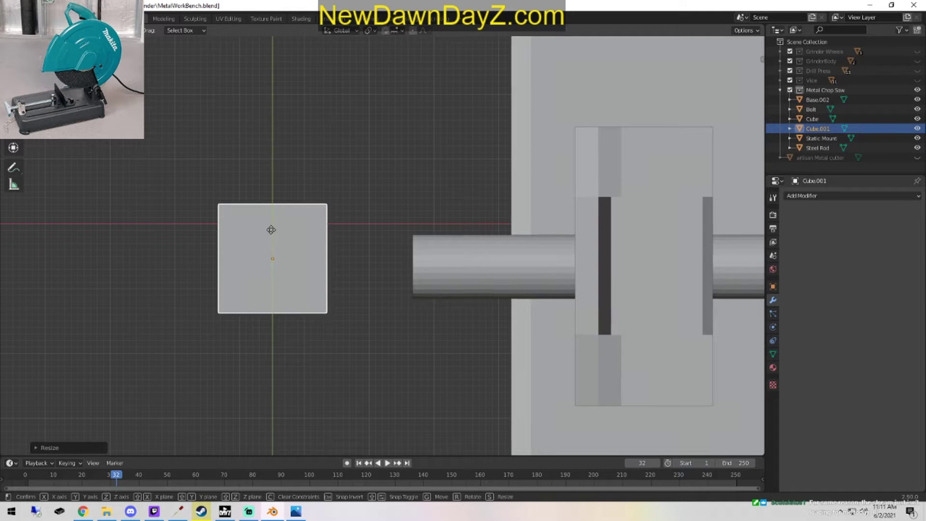
key(Escape)
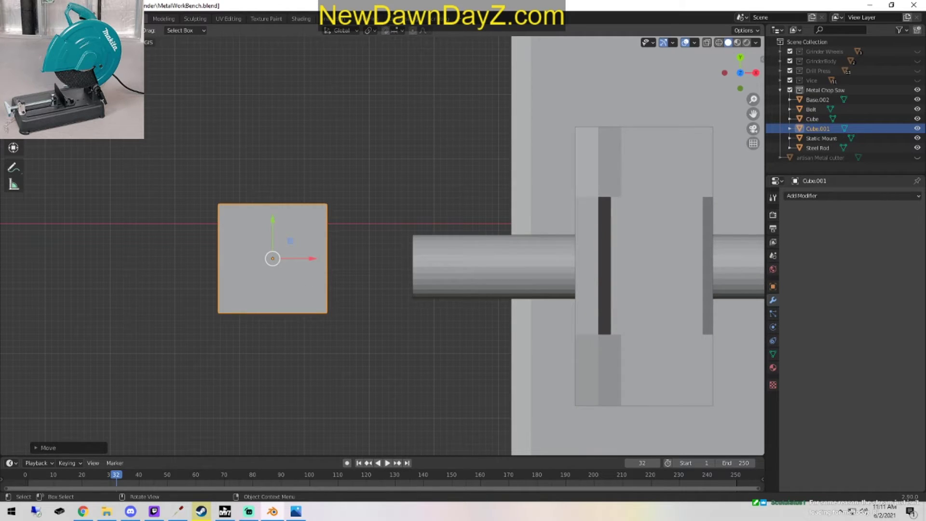
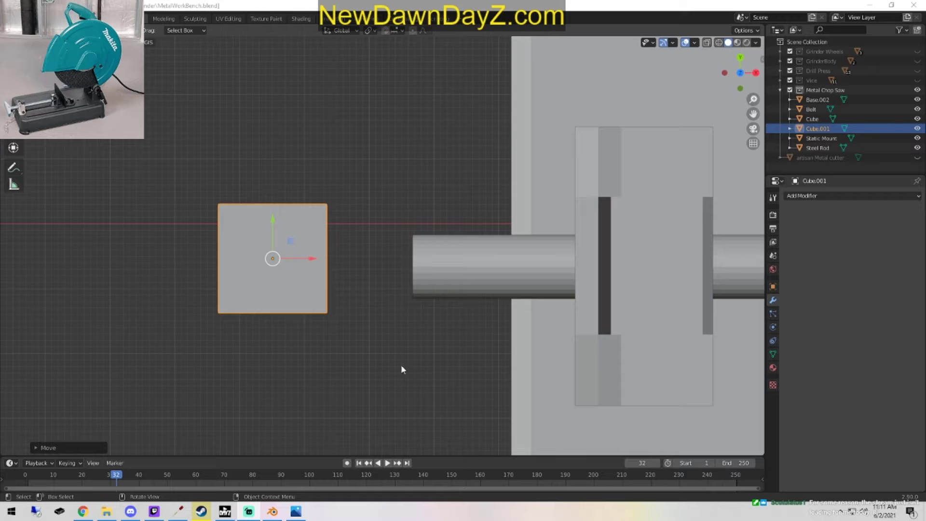
In Edit Mode, try a single horizontal loop cut around the middle of the cube, and undo it.
middle_drag(401, 366, 426, 230)
scroll(507, 385, up, 4)
key(Tab)
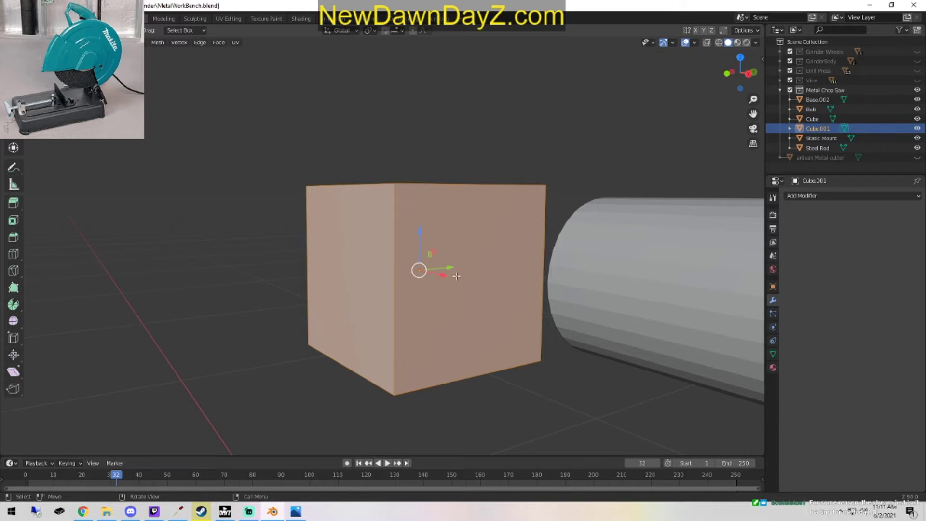
click(13, 253)
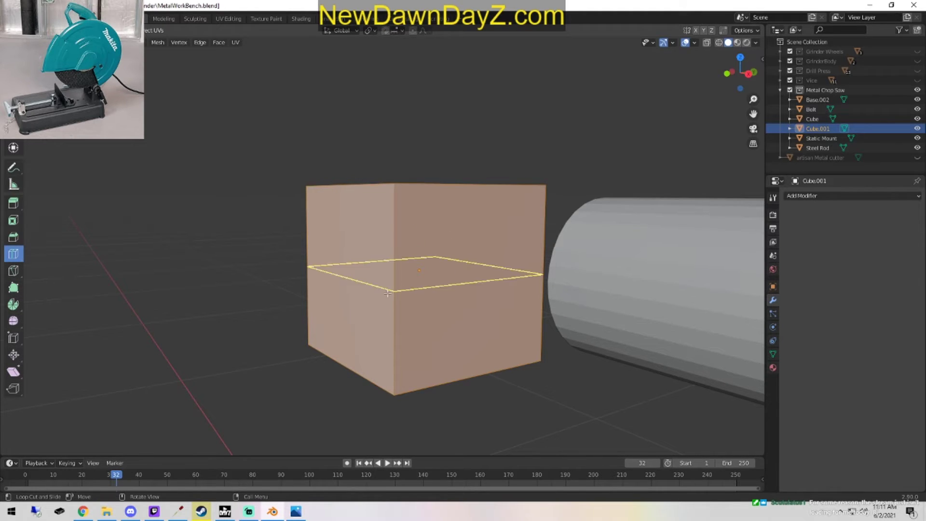
click(404, 274)
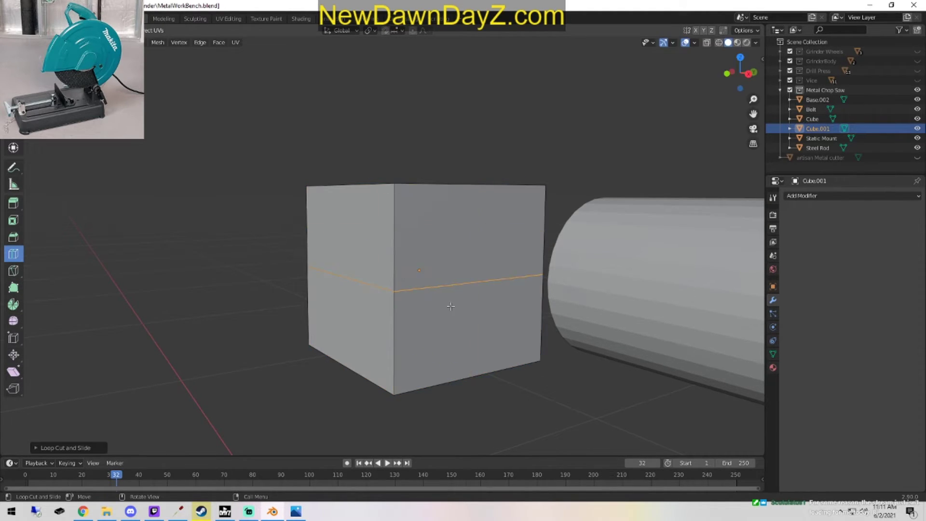
key(ctrl+z)
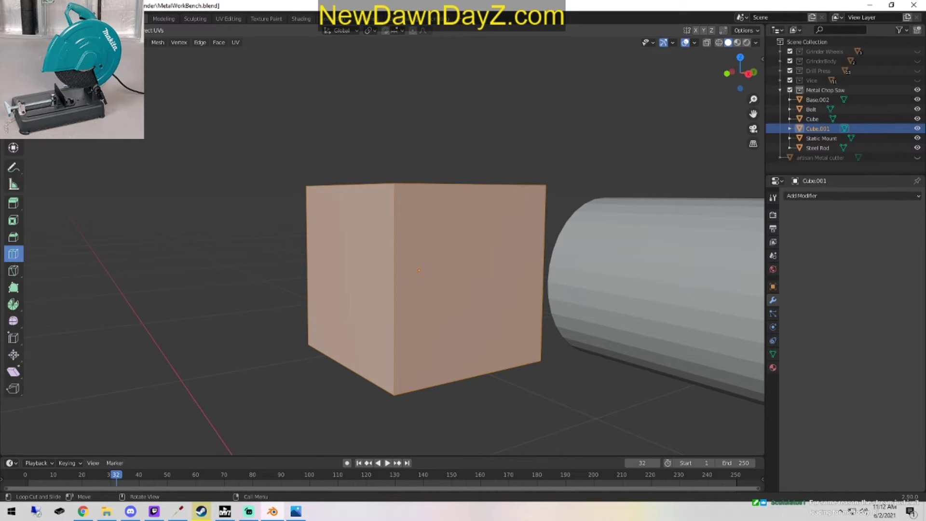
Try three evenly spaced horizontal loop cuts around the cube, and undo them.
click(404, 288)
click(13, 97)
key(Tab)
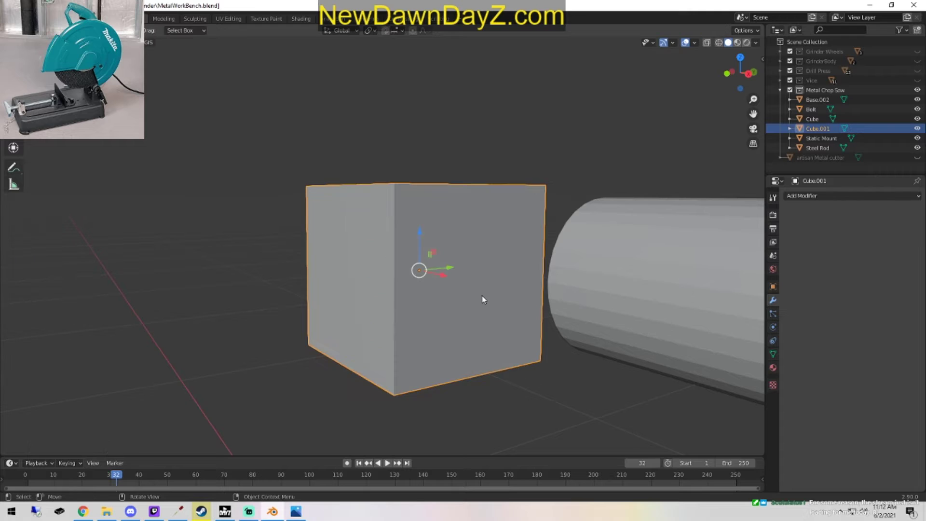
key(Tab)
key(alt+a)
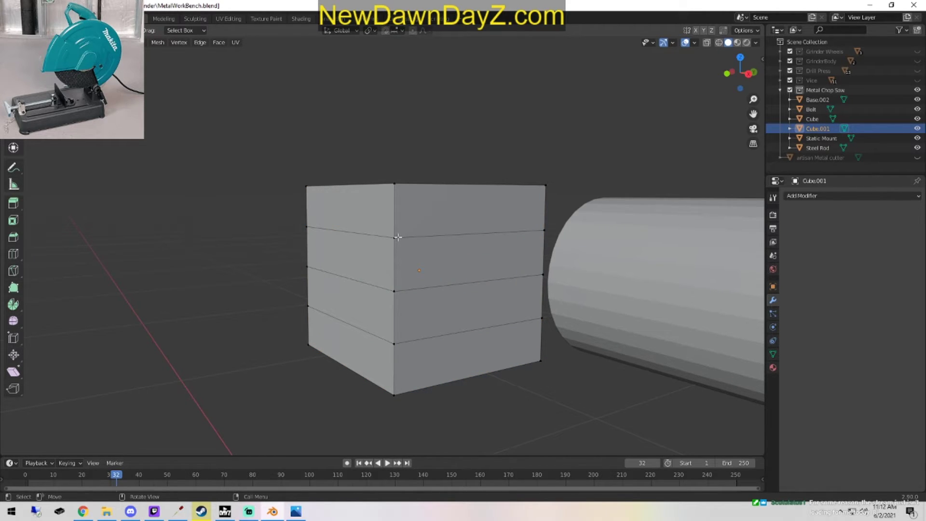
middle_drag(485, 312, 471, 335)
key(ctrl+z)
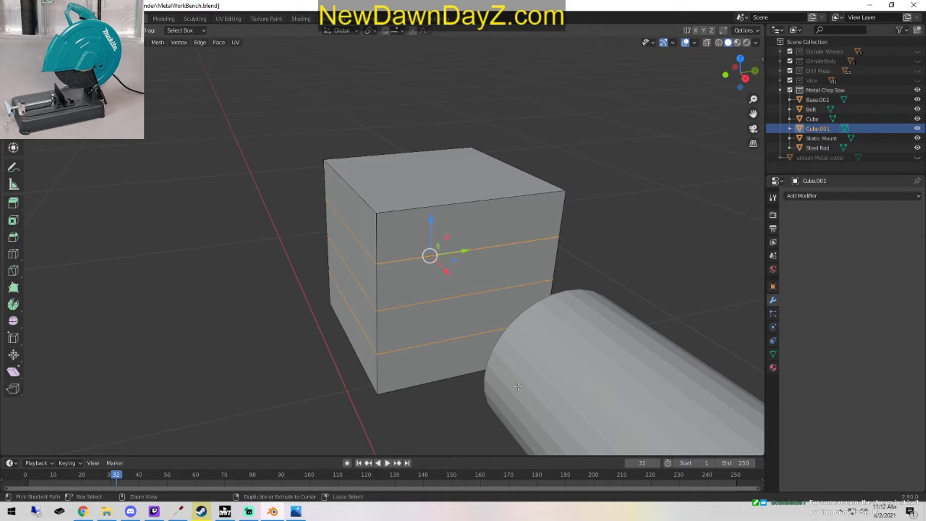
key(Tab)
key(Tab)
key(a)
key(ctrl+z)
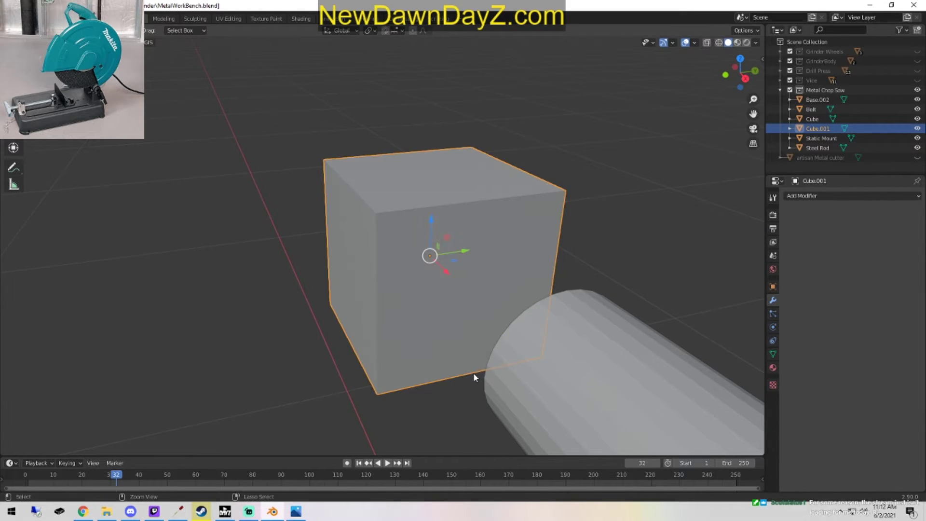
In Edit Mode, add a vertical loop cut around the cube and slide it close to the face that faces the rod.
key(Tab)
click(17, 253)
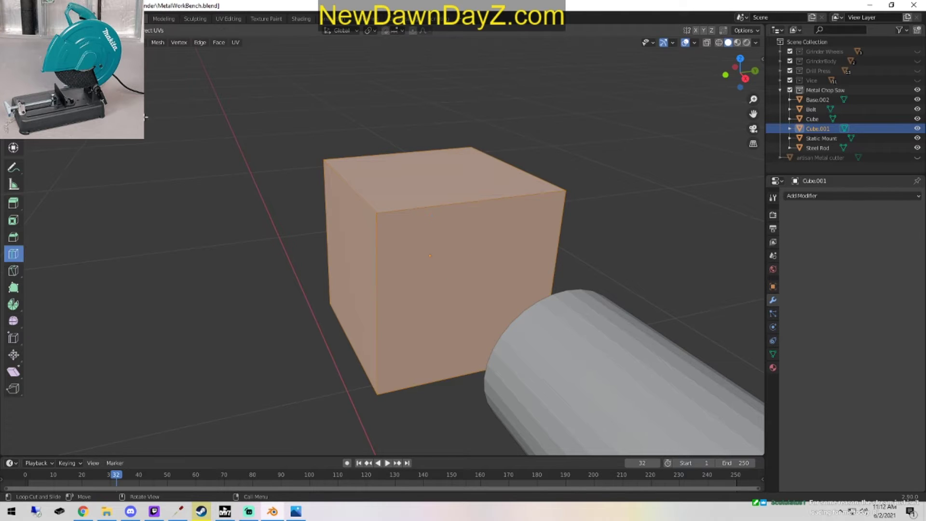
middle_drag(300, 240, 364, 236)
click(386, 216)
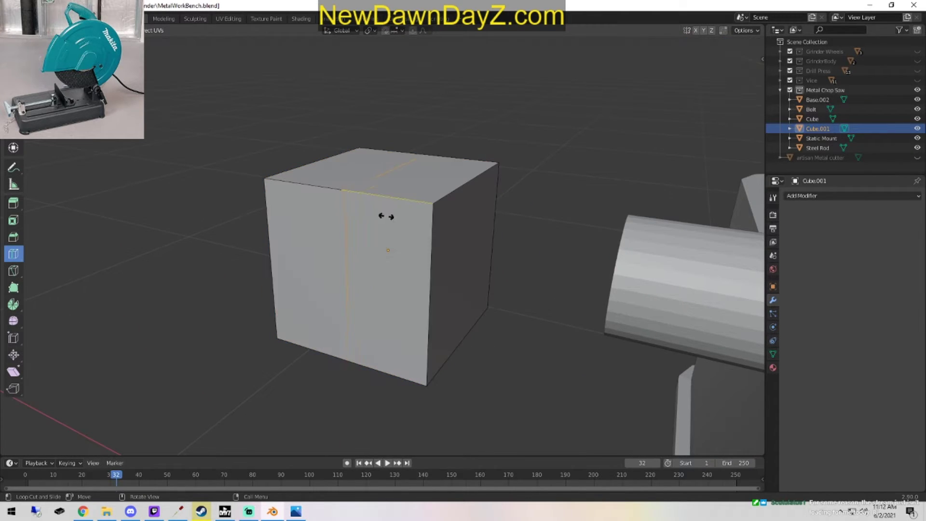
click(457, 247)
key(w)
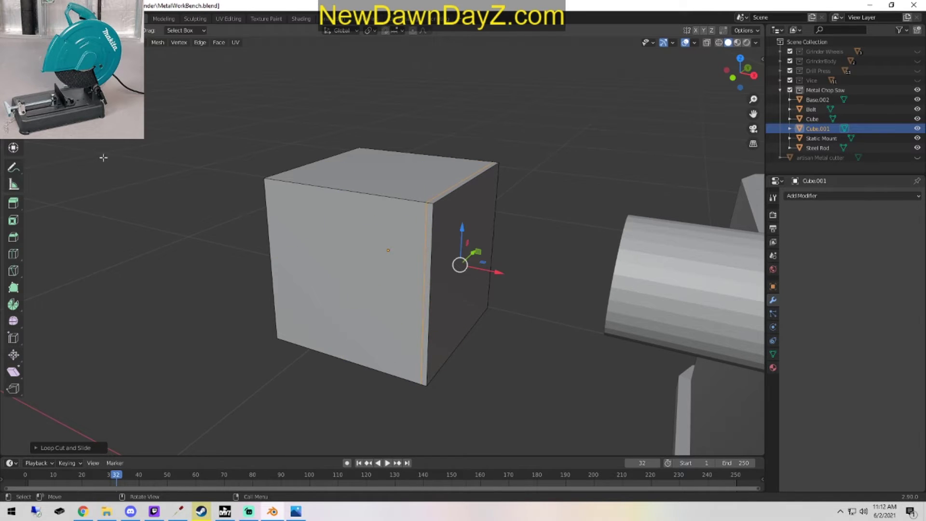
Select the cube's face that faces the rod and scale it down slightly to form a narrow chamfer.
alt+click(440, 199)
alt+shift+click(436, 221)
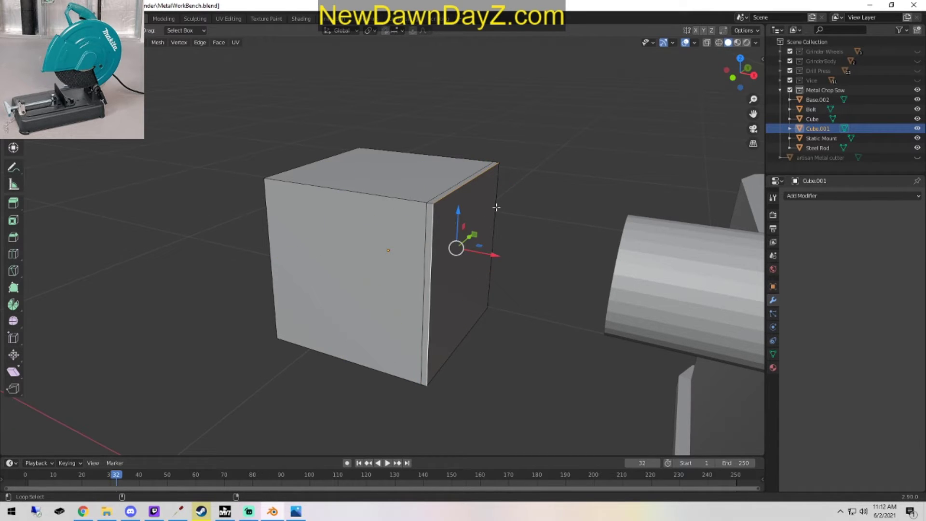
alt+shift+click(458, 345)
key(s)
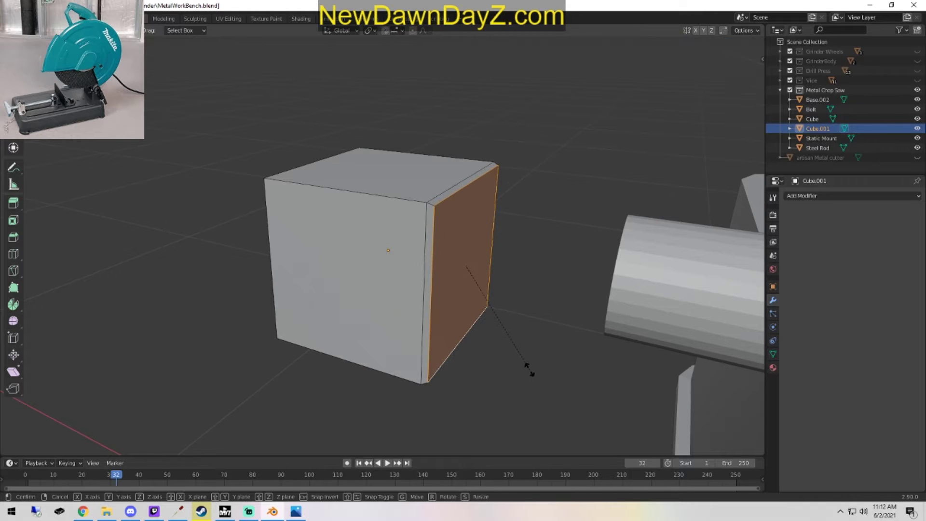
click(513, 320)
In a wireframe side view, move the scaled face along X back toward the loop cut, and return to solid shading.
mouse_move(500, 275)
alt+middle_down()
mouse_move(375, 303)
mouse_move(446, 277)
mouse_move(314, 277)
alt+middle_up()
key(z)
click(311, 276)
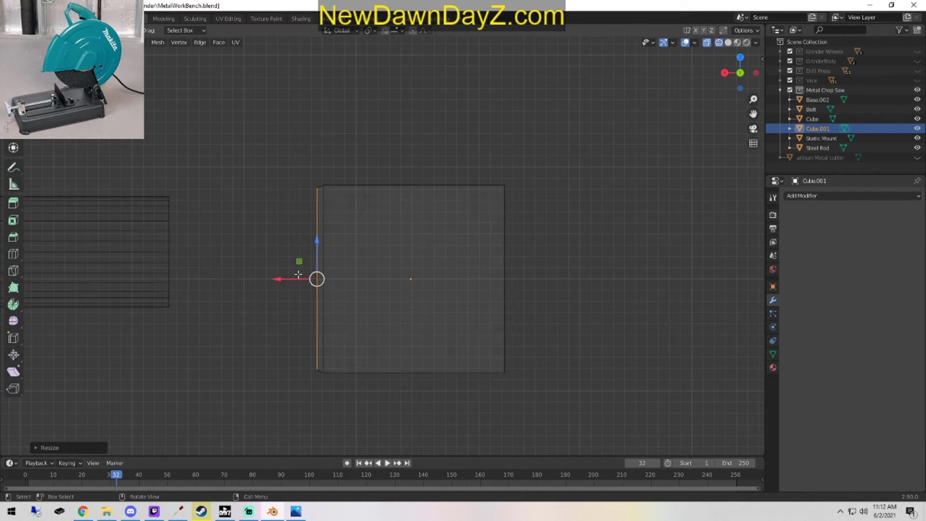
key(g)
key(x)
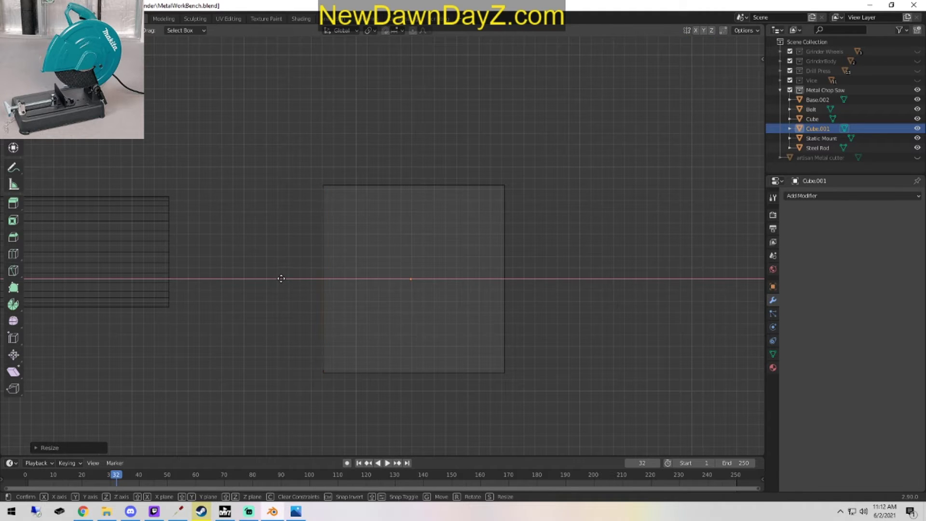
click(280, 278)
key(z)
click(470, 343)
middle_drag(470, 343, 500, 331)
scroll(500, 332, down, 2)
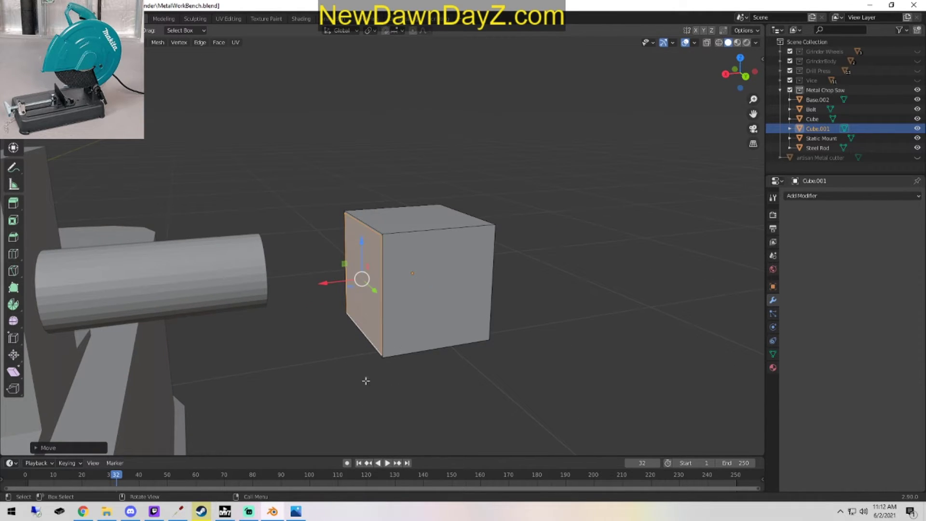
In wireframe shading, delete all the cube's lower vertices so that only its top face is left.
middle_drag(458, 395, 454, 391)
click(450, 394)
key(z)
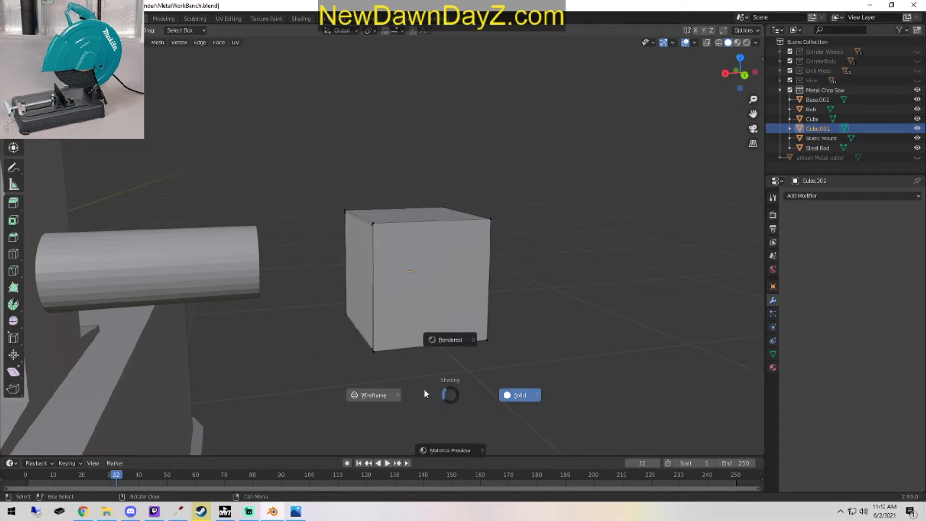
click(386, 395)
drag(314, 381, 555, 302)
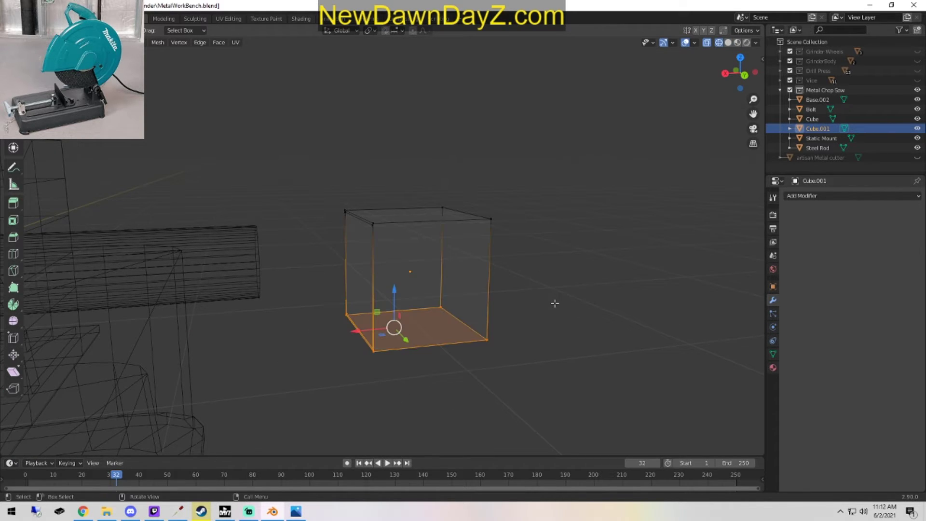
key(x)
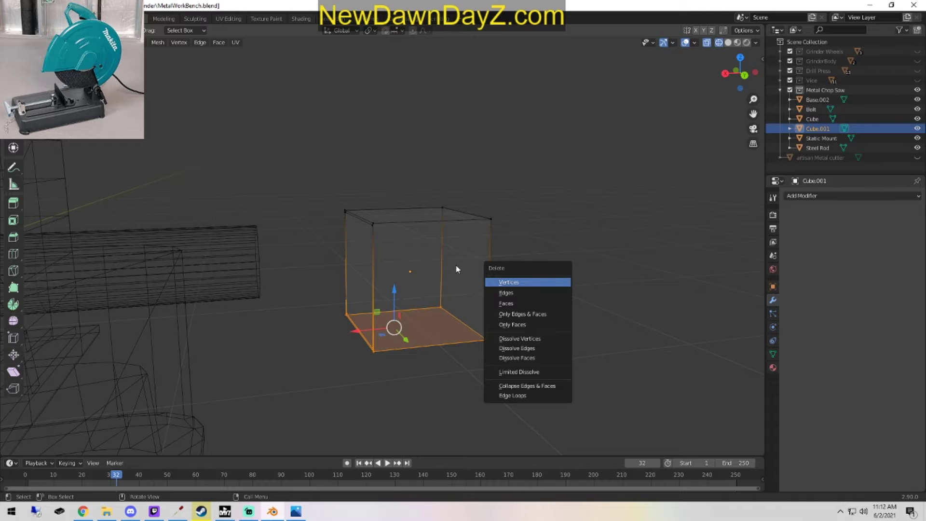
click(521, 283)
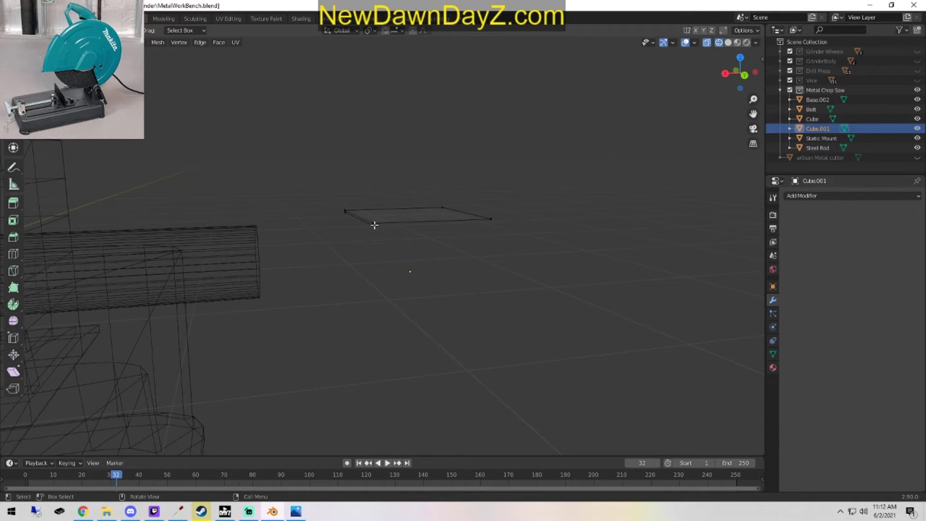
Delete the two vertices at the remaining face's rod-side end and leave Edit Mode.
click(373, 224)
shift+click(346, 212)
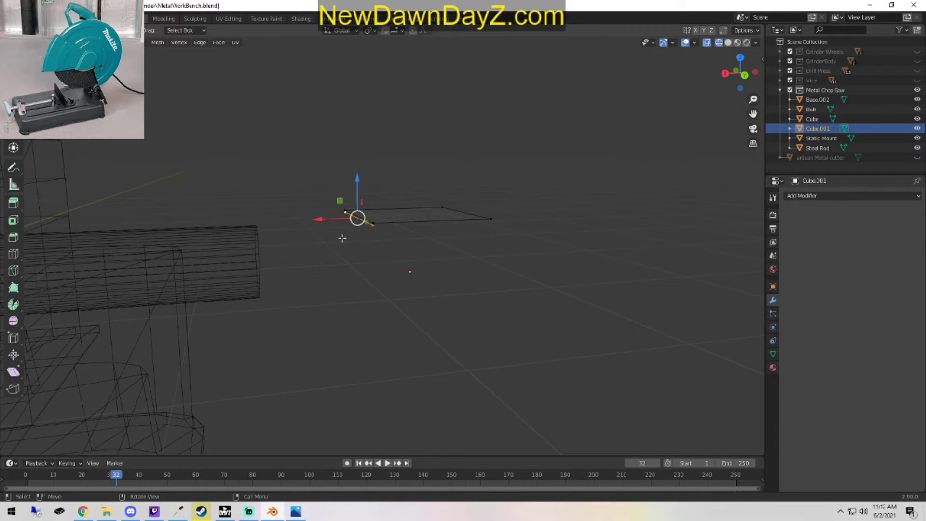
key(x)
click(342, 237)
key(Tab)
Deselect the flat face object and return the viewport to solid shading.
mouse_move(444, 318)
middle_down()
mouse_move(446, 339)
mouse_move(427, 364)
middle_up()
key(z)
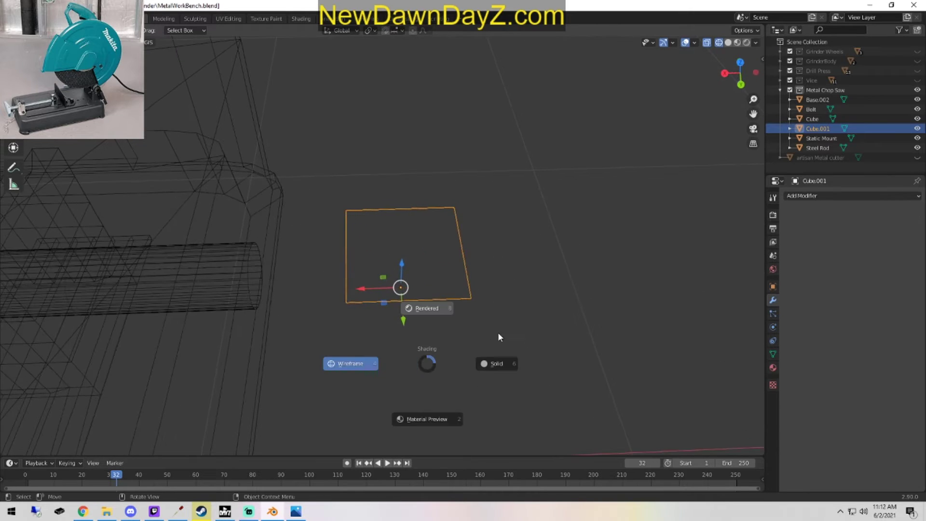
click(499, 338)
click(509, 384)
key(z)
click(561, 368)
mouse_move(518, 402)
middle_down()
mouse_move(510, 368)
mouse_move(498, 372)
mouse_move(426, 329)
middle_up()
In Edit Mode, select the two vertices of the face's edge farthest from the rod and widen that edge along Y in top view.
key(Tab)
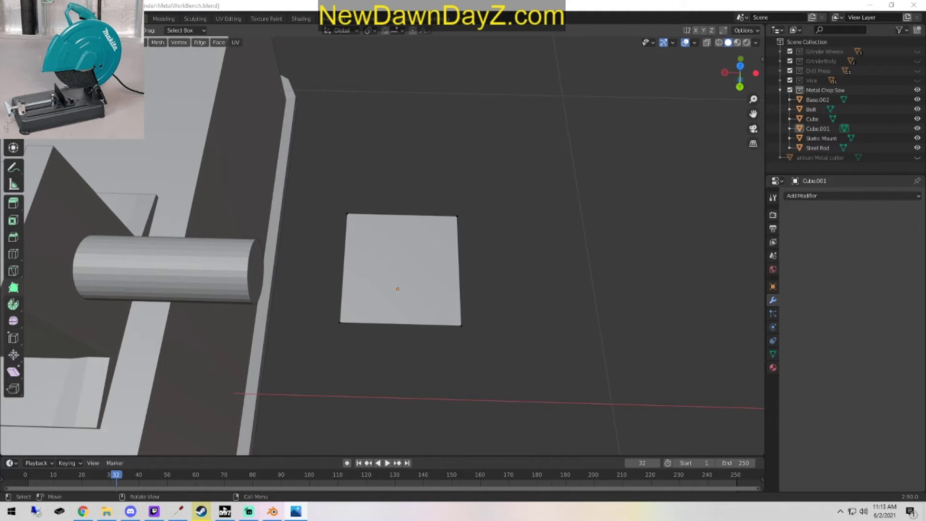
scroll(414, 317, down, 2)
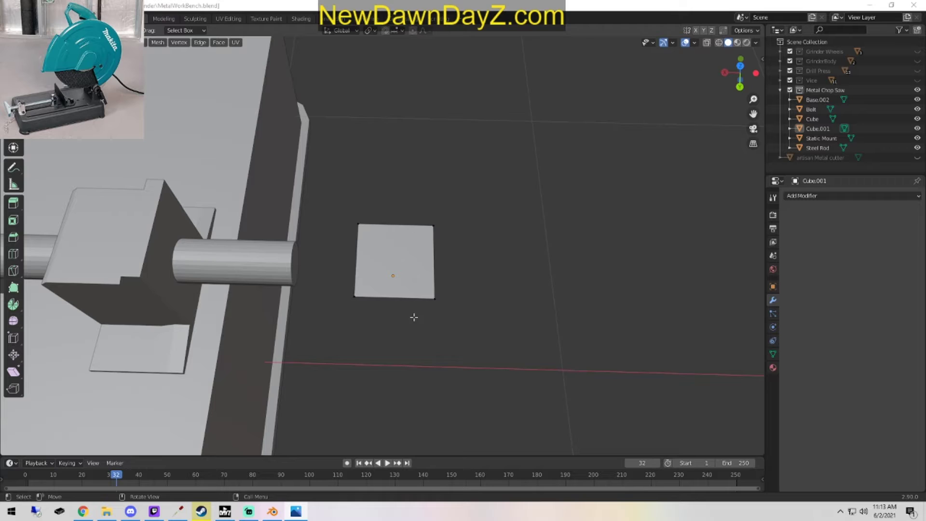
click(378, 221)
click(435, 298)
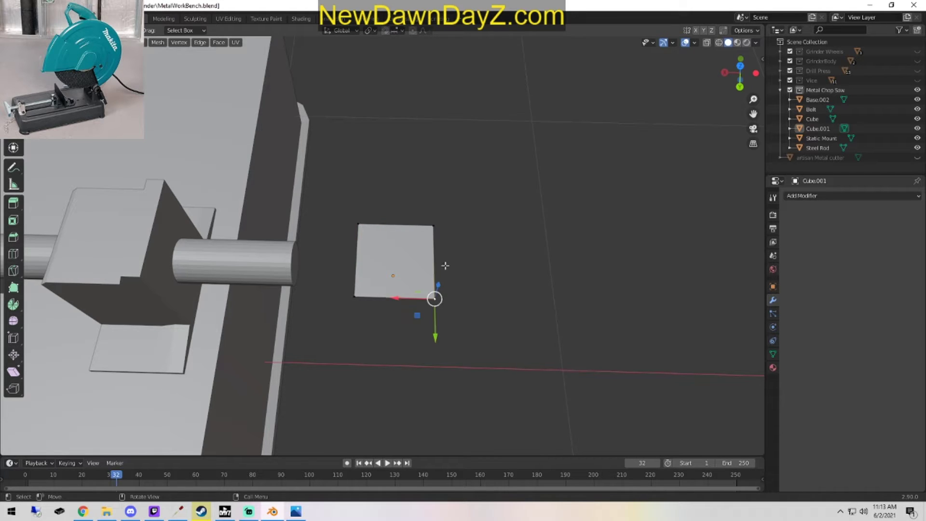
shift+click(434, 225)
key(KP_7)
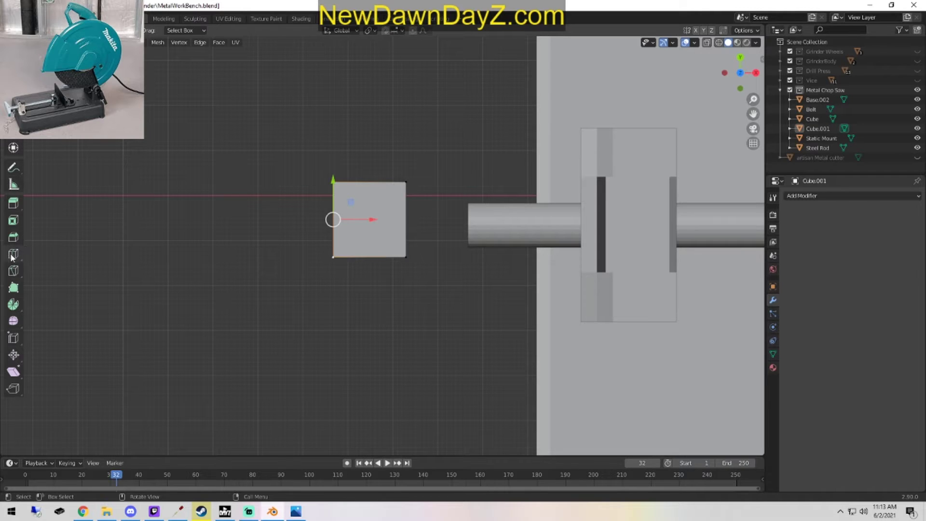
key(s)
key(y)
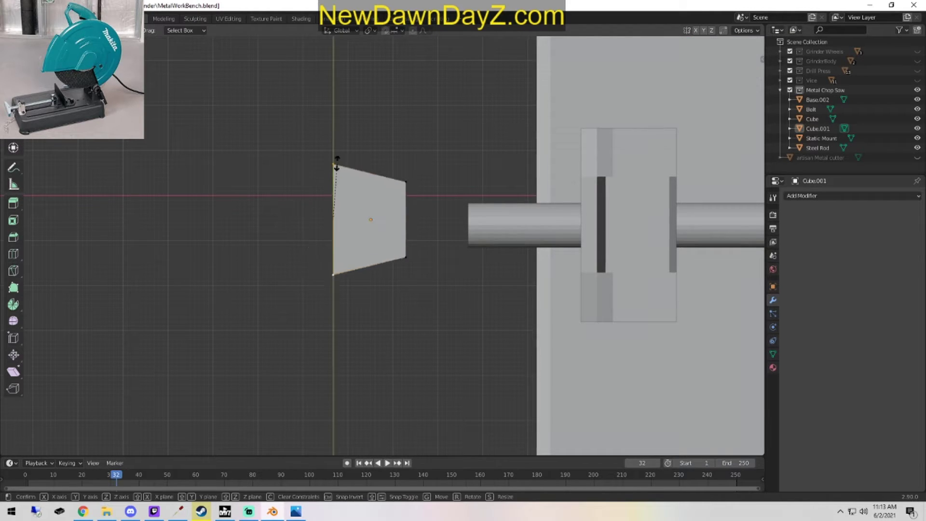
Lengthen the left edge of the flat Cube.001 face along Y and subdivide both of its slanted edges once.
click(345, 86)
click(407, 182)
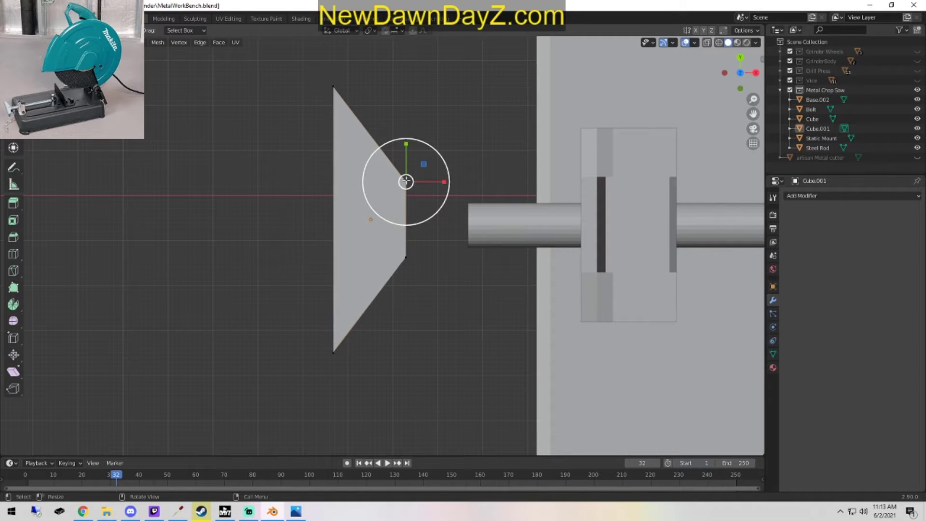
shift+click(333, 87)
right_click(364, 98)
click(365, 98)
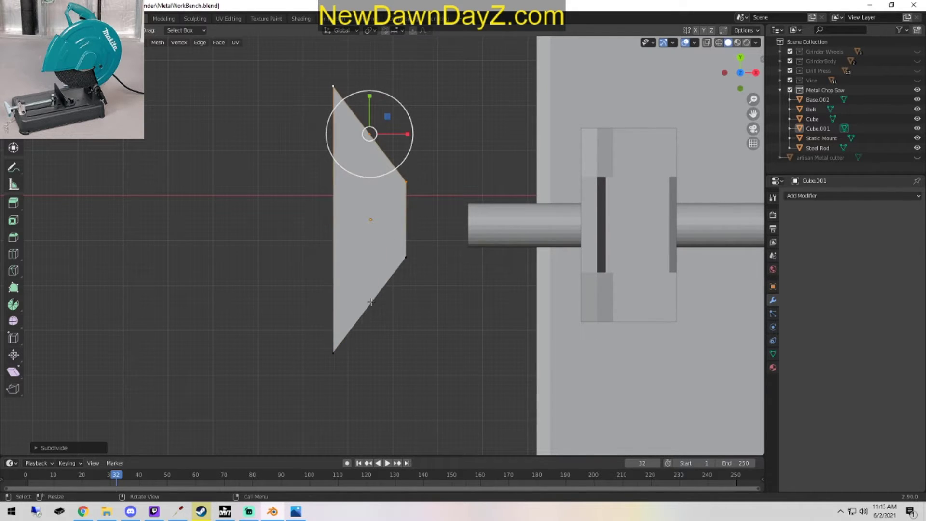
click(334, 351)
shift+click(406, 257)
right_click(340, 241)
click(340, 242)
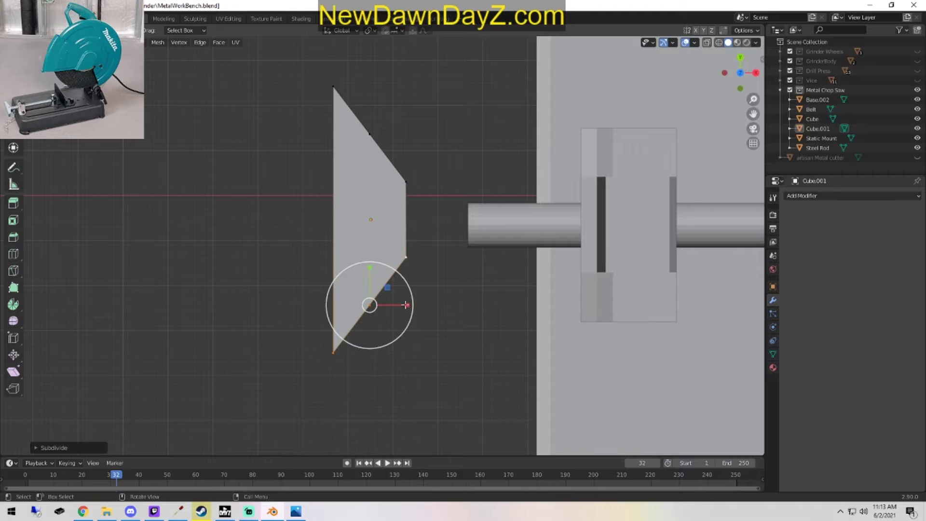
Scale the two new midpoint vertices of the slanted edges apart so the outline bulges outward.
shift+click(370, 134)
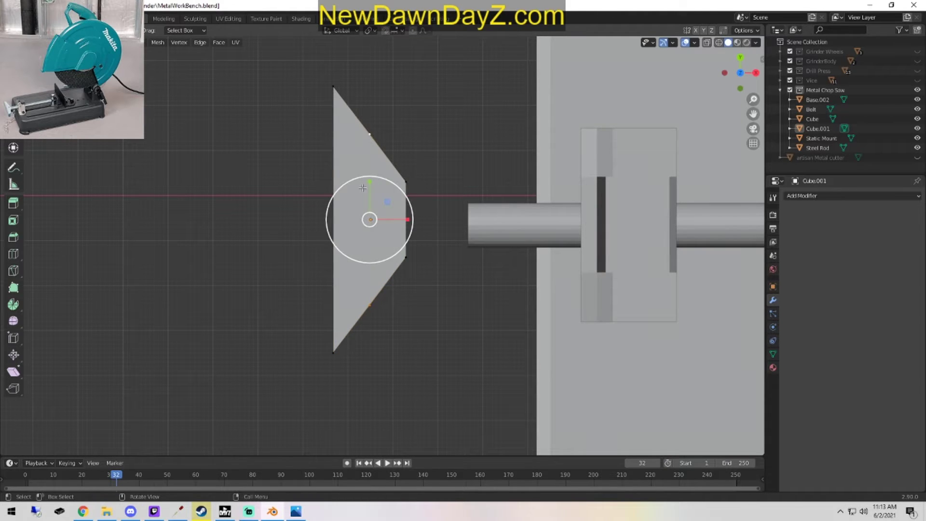
key(s)
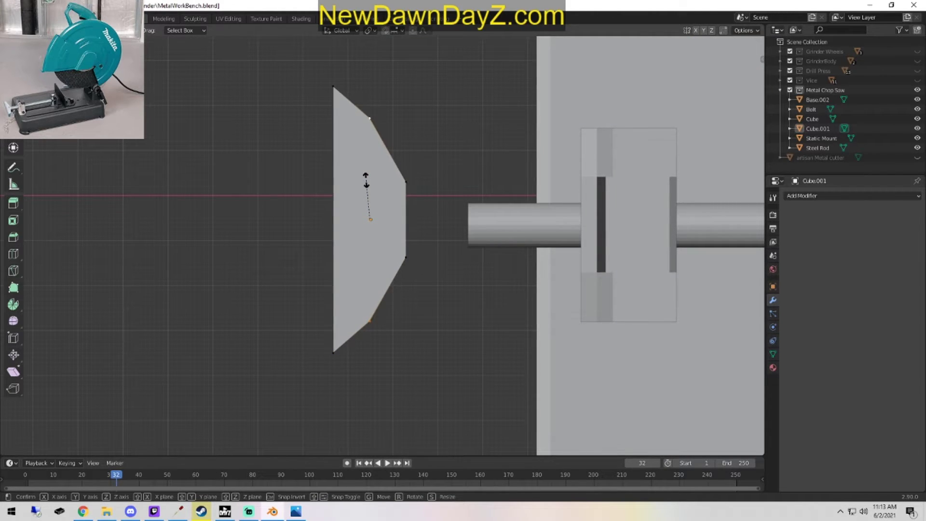
click(366, 180)
Subdivide the upper and lower edges between the spread midpoint vertices and the right-hand corners of the face.
click(406, 182)
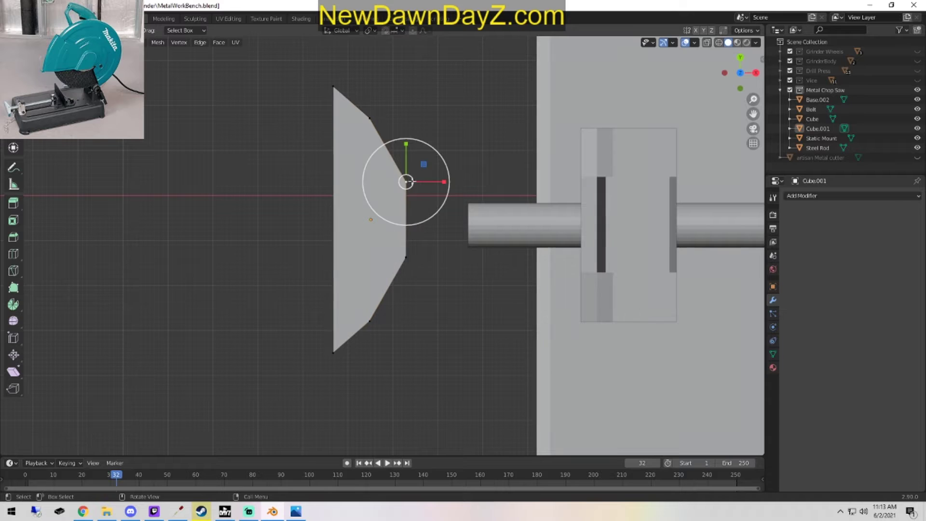
shift+click(371, 120)
right_click(430, 151)
click(429, 151)
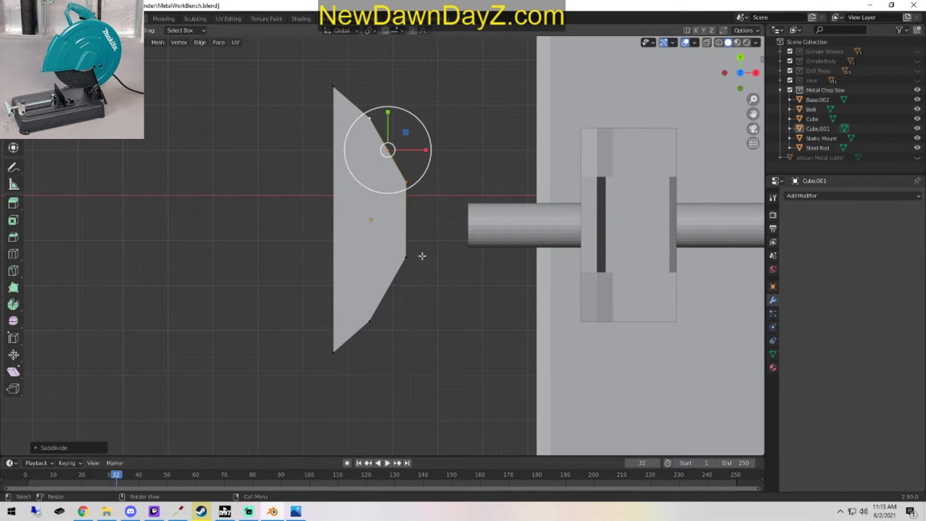
click(409, 259)
shift+click(372, 324)
right_click(353, 260)
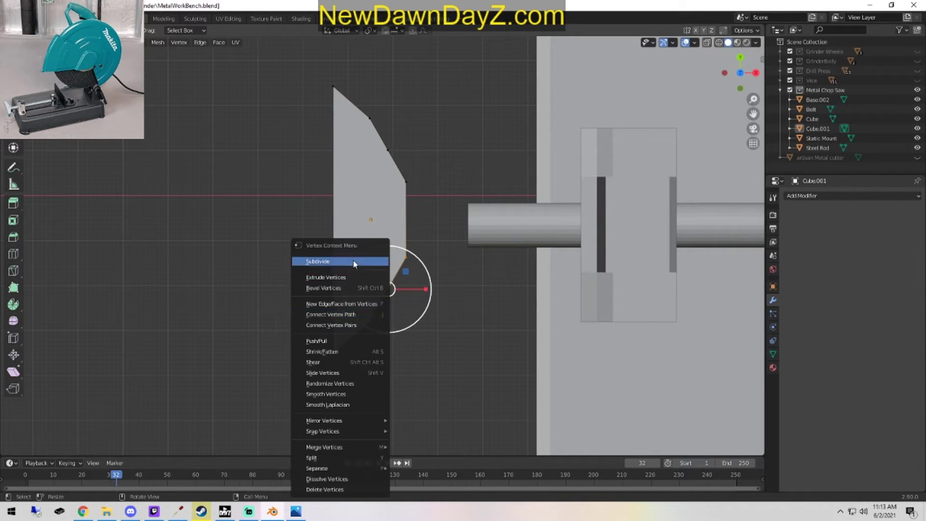
click(353, 259)
key(g)
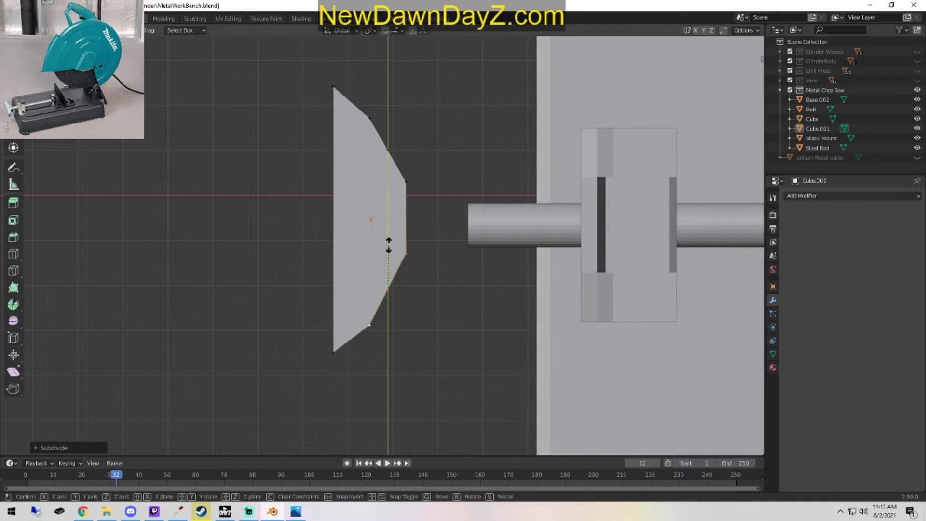
key(y)
click(389, 233)
key(ctrl+z)
click(439, 328)
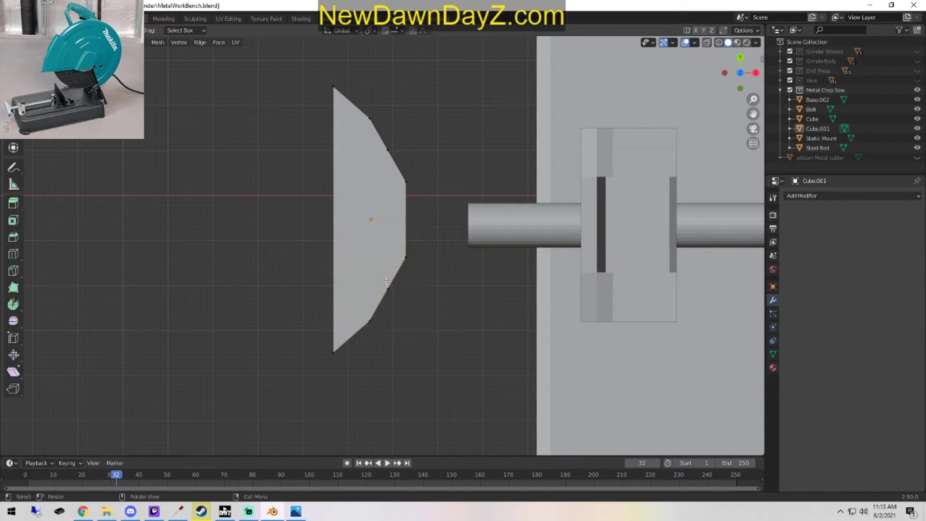
Scale the two newest midpoint vertices apart to round the right side of the outline and leave mesh editing.
click(388, 284)
shift+click(389, 149)
key(s)
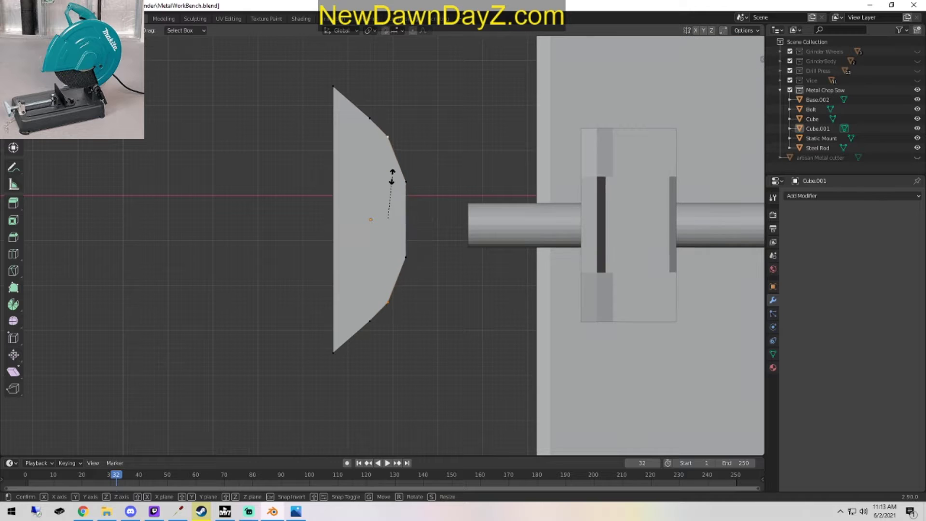
click(392, 177)
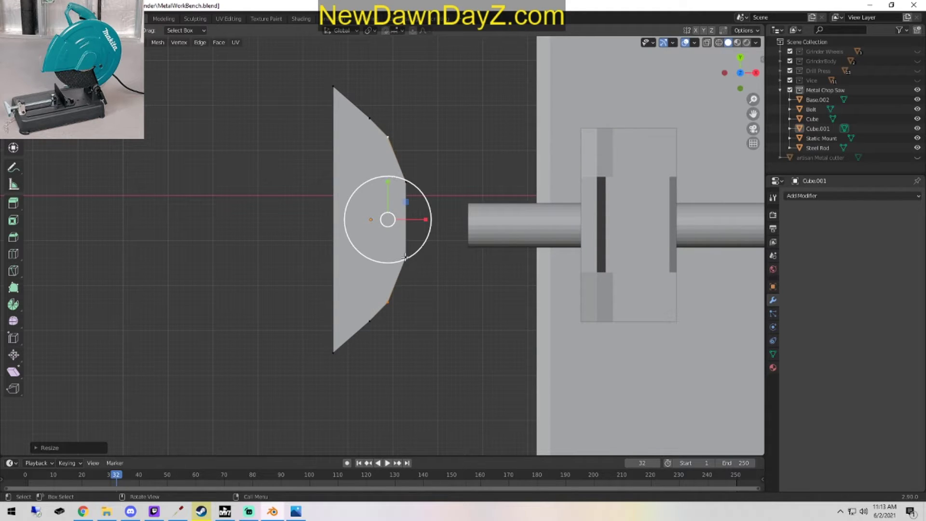
key(Tab)
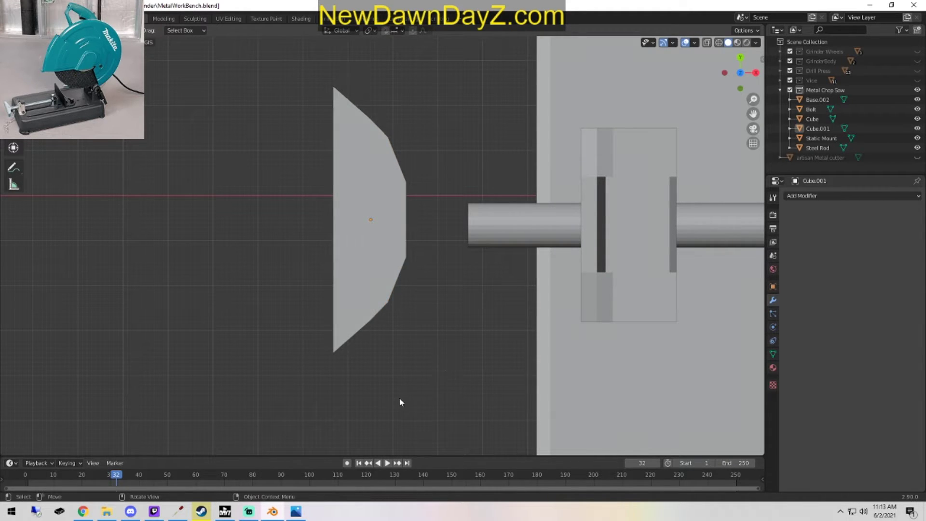
Add a Subdivision Surface modifier to Cube.001 with all its geometry selected and set the render level to 0.
key(Tab)
middle_drag(399, 392, 457, 329)
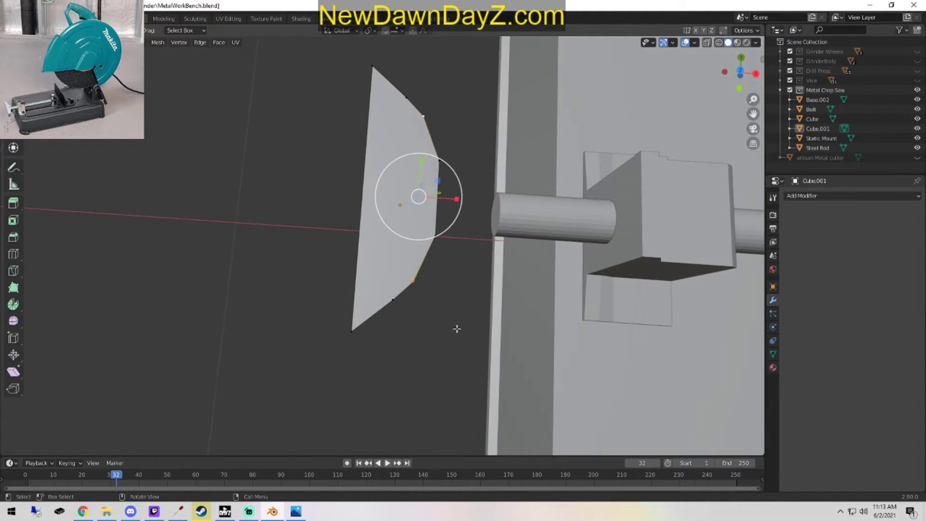
key(alt+a)
key(a)
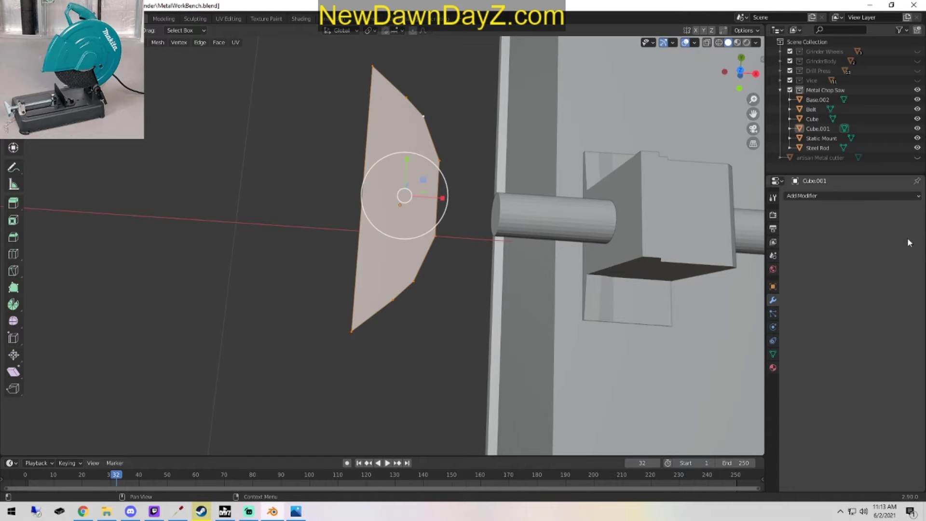
click(882, 198)
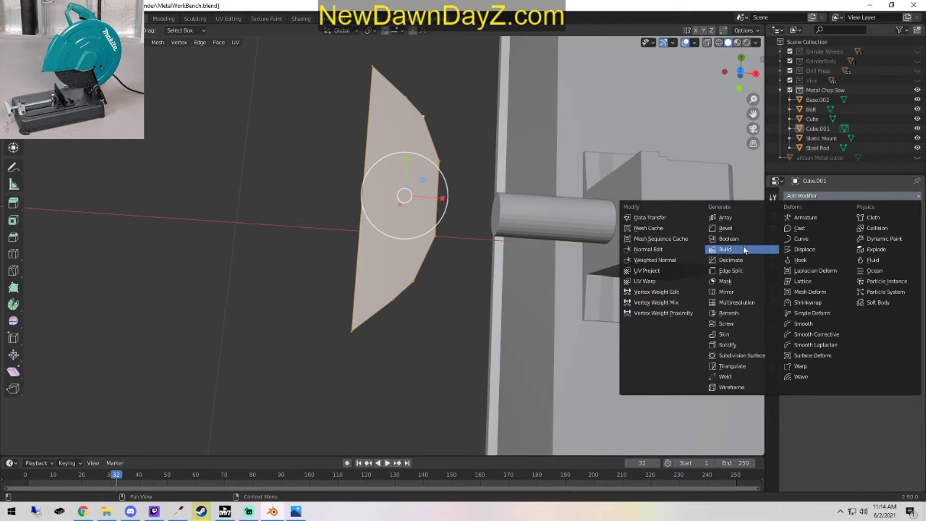
click(750, 357)
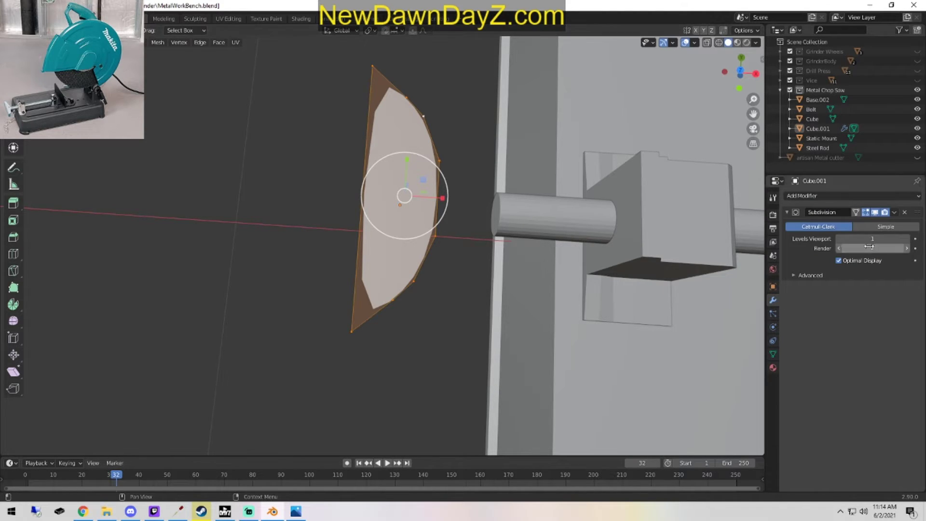
click(840, 248)
click(840, 248)
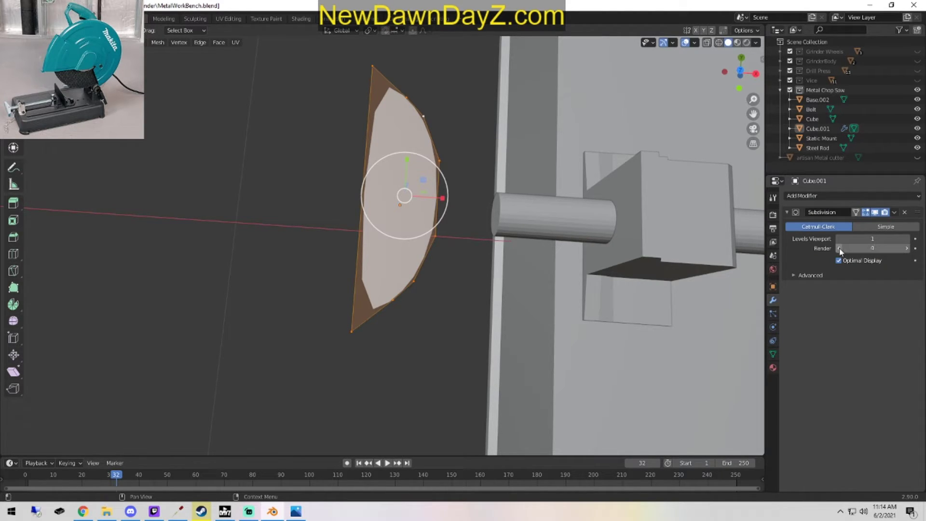
Try Simple subdivision with viewport and render levels of 2 and a quality of 5.
click(883, 227)
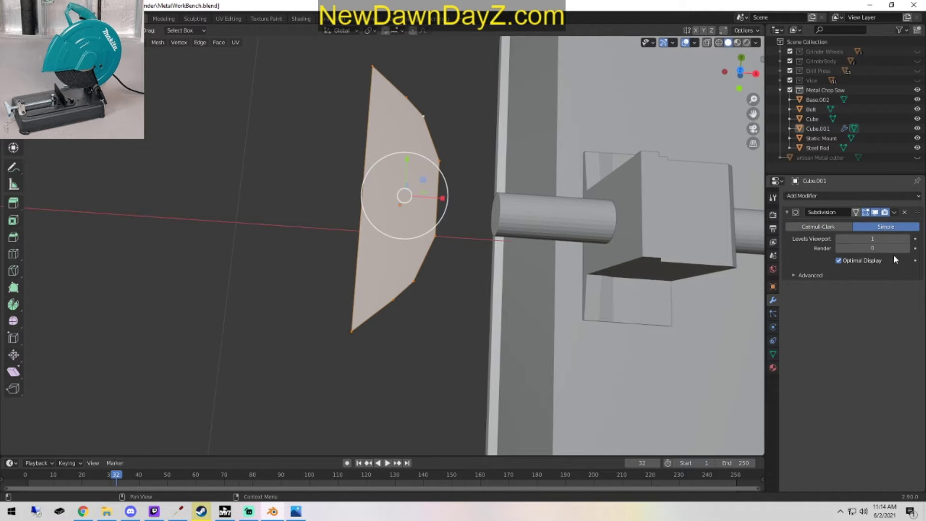
click(907, 248)
click(800, 273)
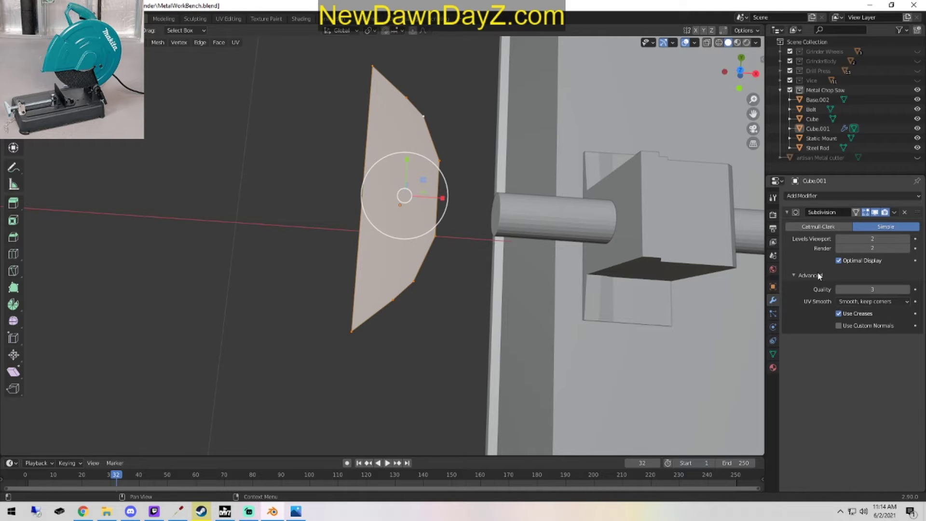
click(907, 289)
click(907, 289)
click(892, 214)
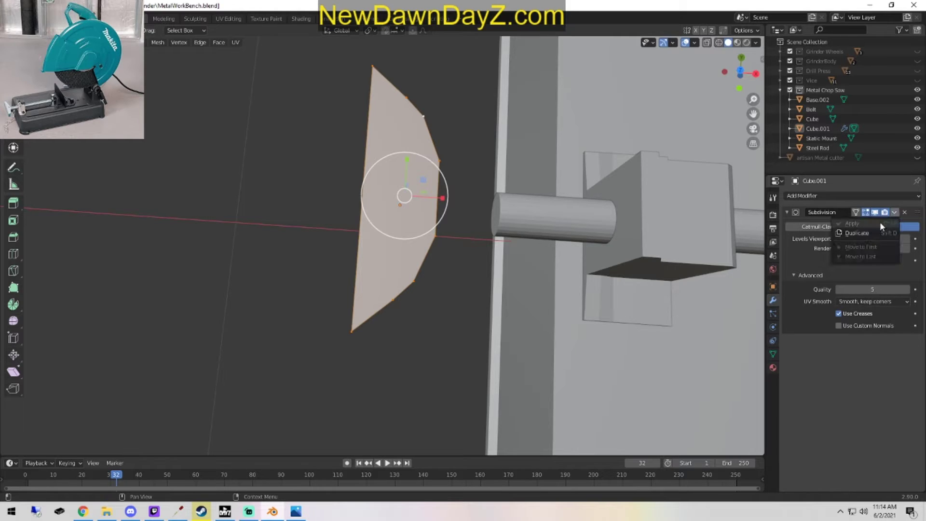
Try Catmull-Clark subdivision with creases disabled, the viewport level at 6 and the render level at 0.
click(818, 226)
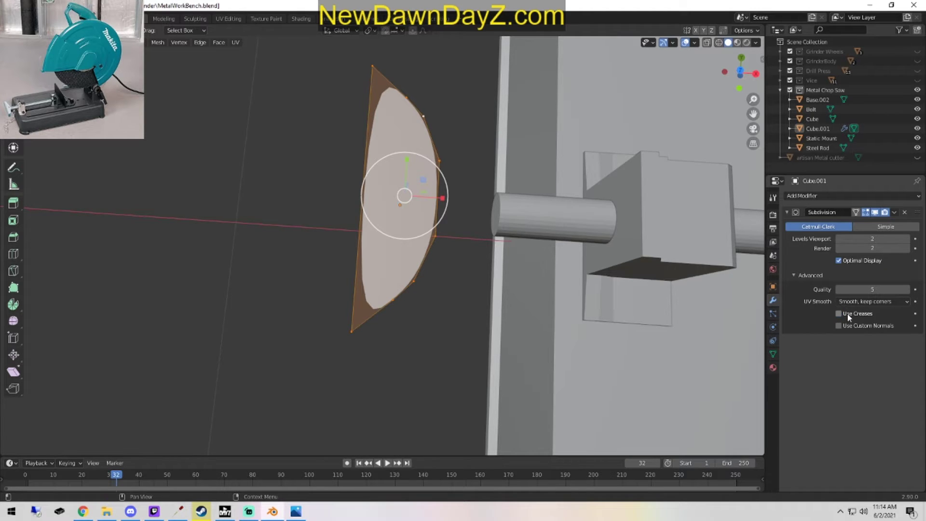
drag(902, 239, 874, 248)
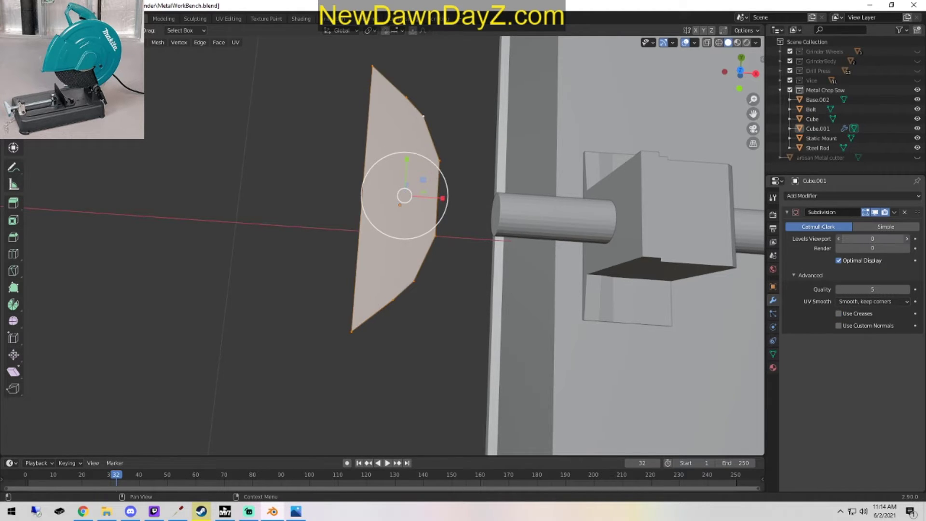
click(907, 240)
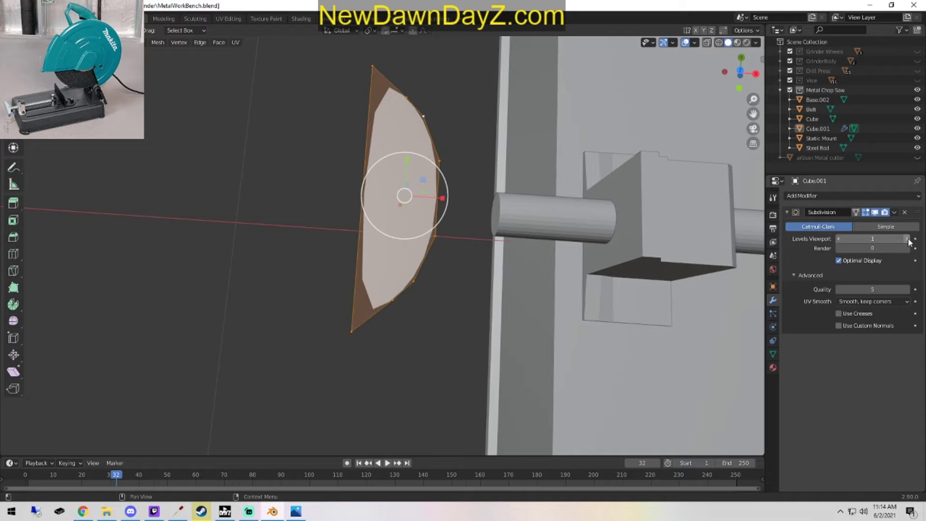
click(908, 239)
click(908, 239)
click(908, 239)
click(907, 239)
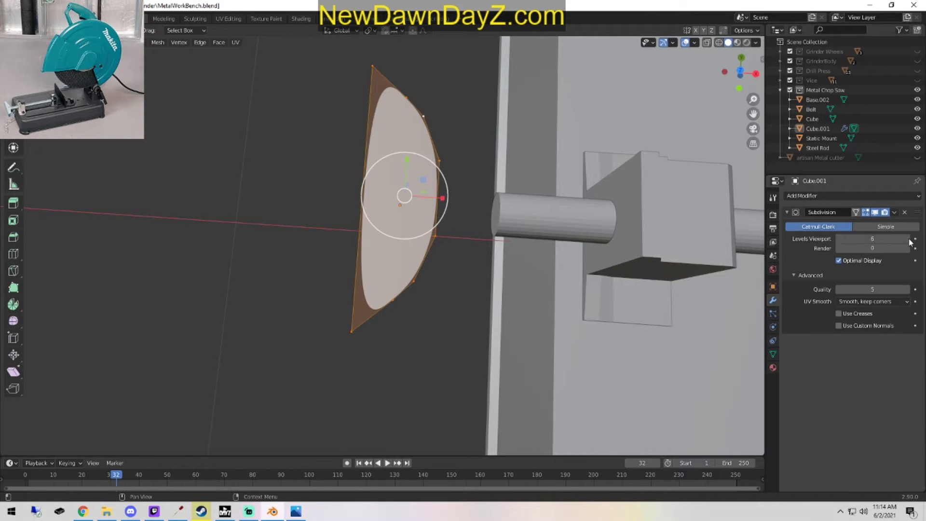
click(908, 239)
Lower the viewport subdivision level and remove the Subdivision modifier from Cube.001.
click(839, 241)
click(839, 240)
click(839, 241)
click(839, 241)
click(838, 241)
click(839, 241)
click(905, 212)
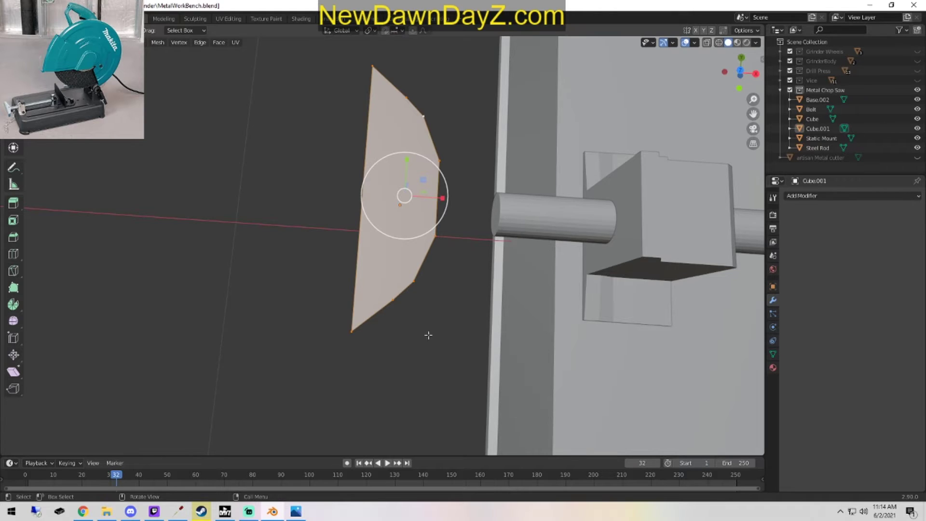
Mark the long straight left edge of the face as sharp and leave mesh editing.
click(346, 259)
right_click(358, 261)
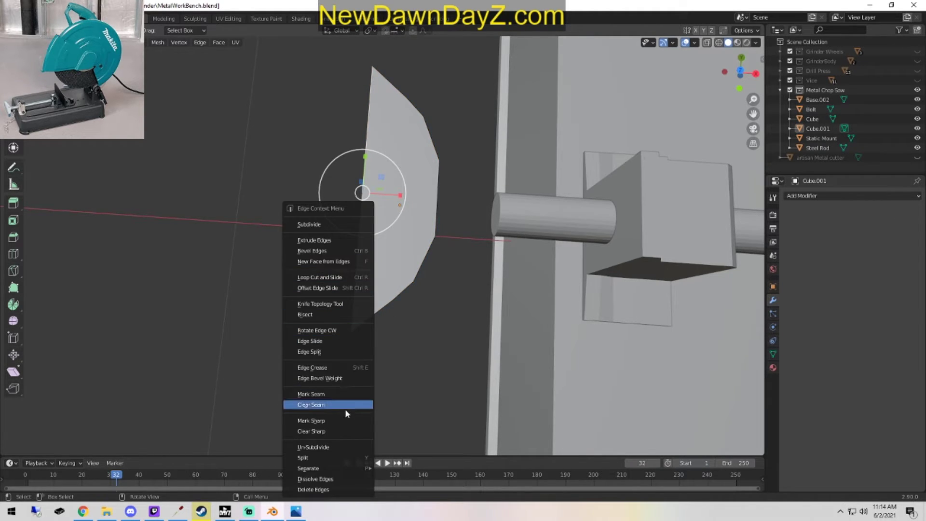
click(334, 420)
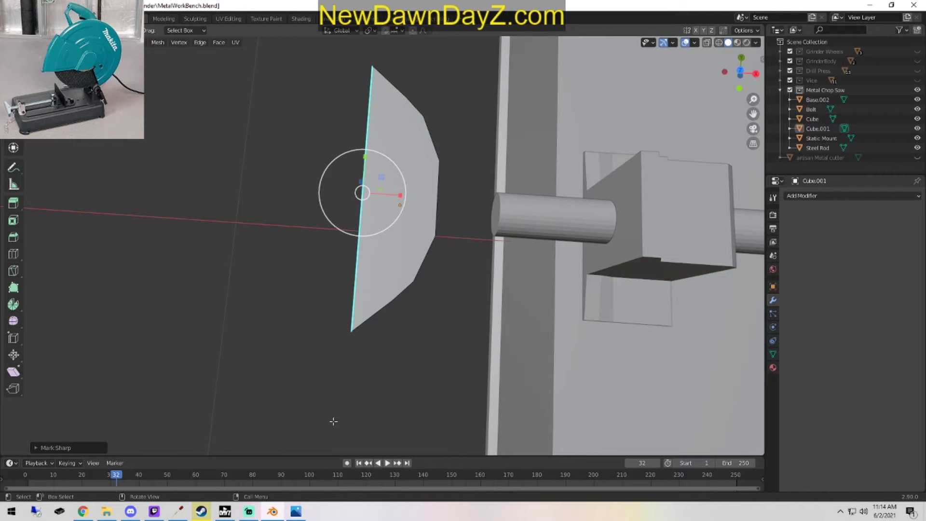
key(Tab)
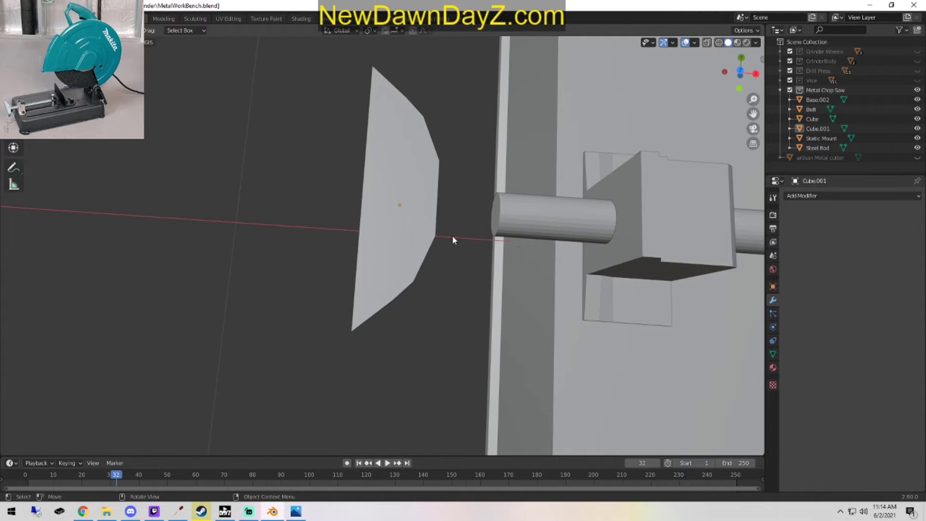
Try the Subdivision Surface modifier again on the whole face with viewport and render levels at 0, and remove it.
key(Tab)
key(a)
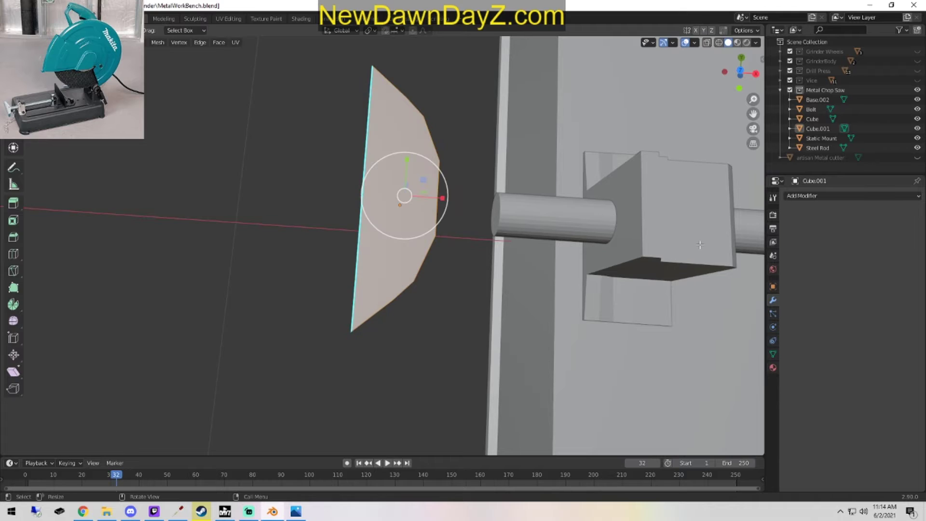
click(874, 195)
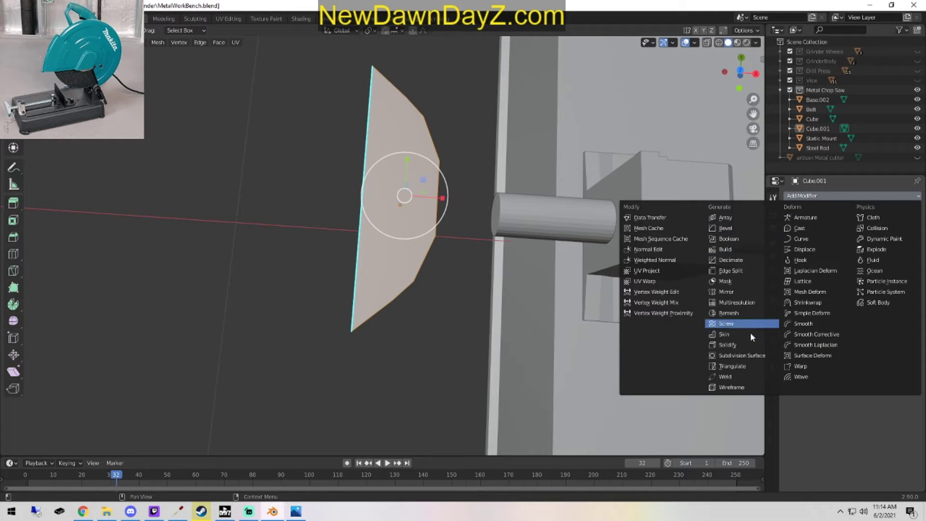
click(749, 359)
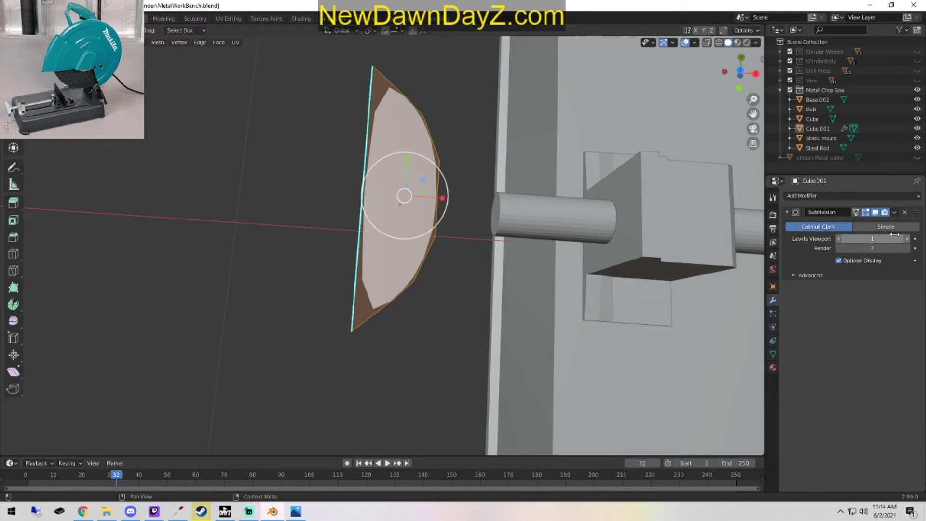
click(839, 249)
click(839, 249)
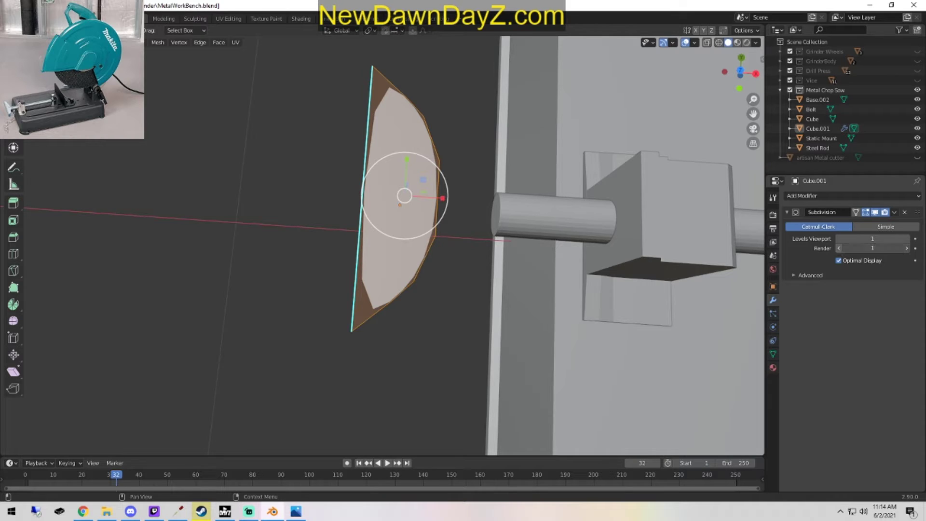
mouse_move(859, 236)
mouse_down()
mouse_move(883, 237)
mouse_move(850, 238)
mouse_move(898, 238)
mouse_move(848, 238)
mouse_up()
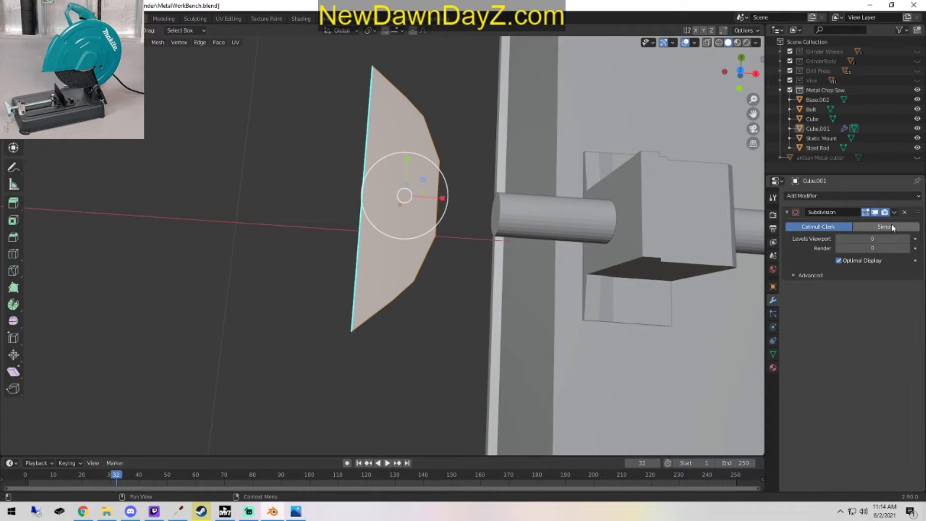
click(905, 212)
middle_drag(719, 163, 437, 329)
key(Tab)
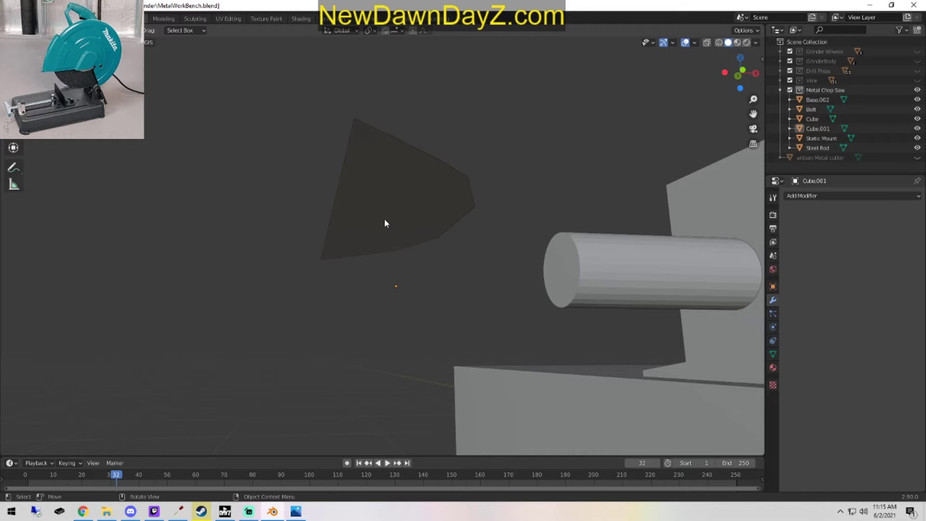
Try beveling two opposite vertices on the curved outline of the flat face, using the Edges mode and a shape of 0.500.
key(Tab)
middle_drag(384, 222, 486, 346)
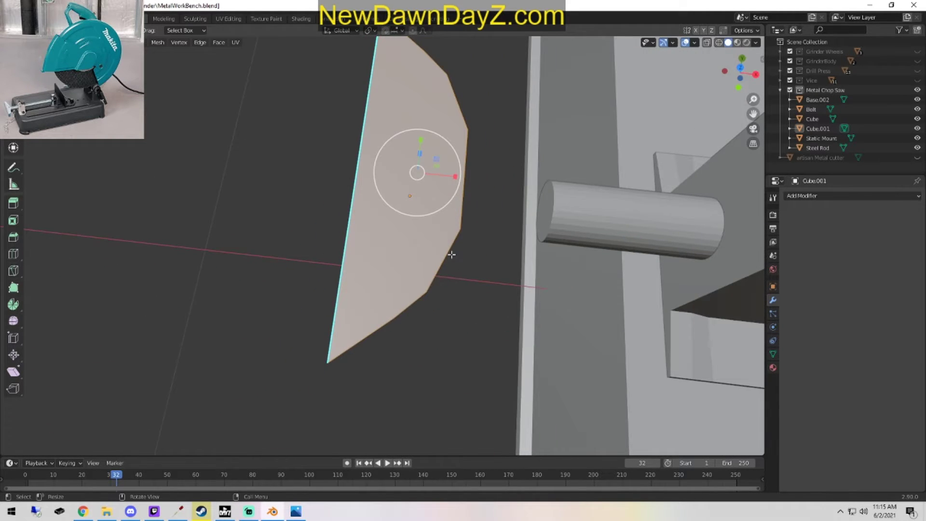
middle_drag(452, 254, 446, 316)
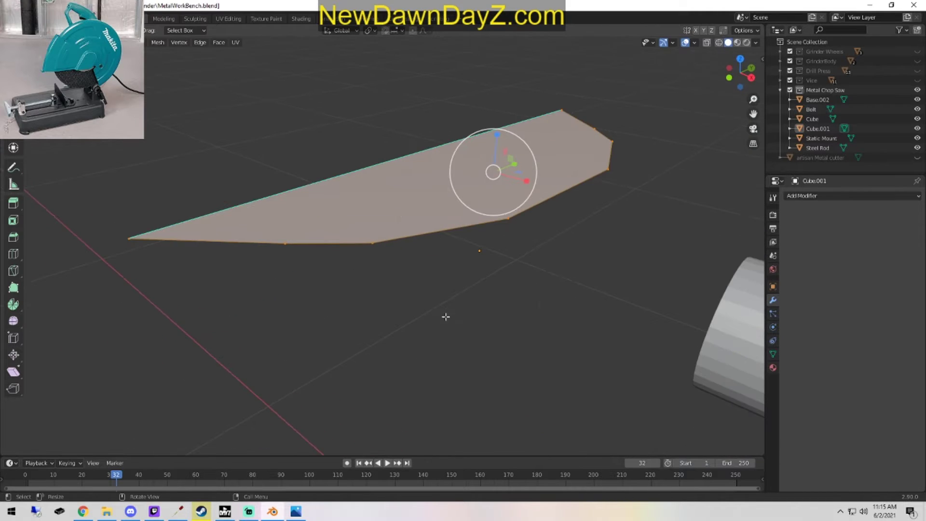
click(370, 240)
middle_drag(475, 243, 599, 371)
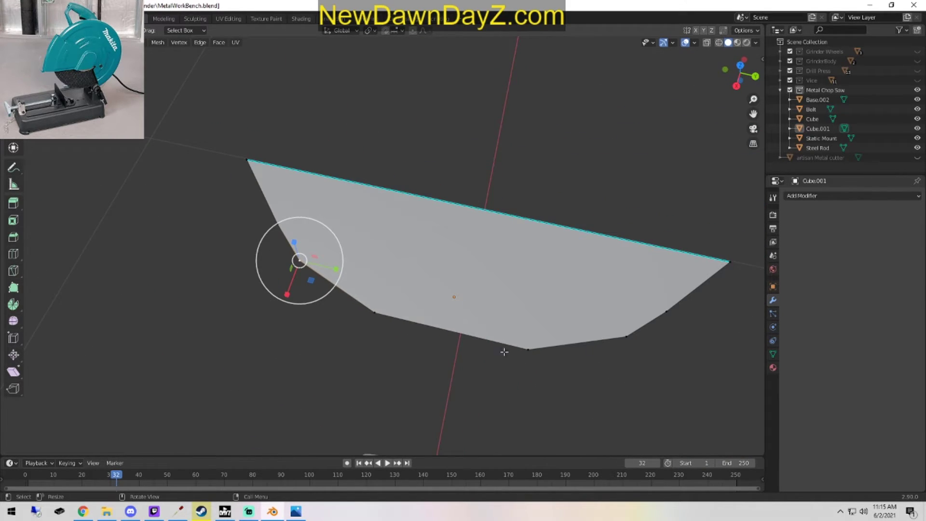
shift+click(628, 349)
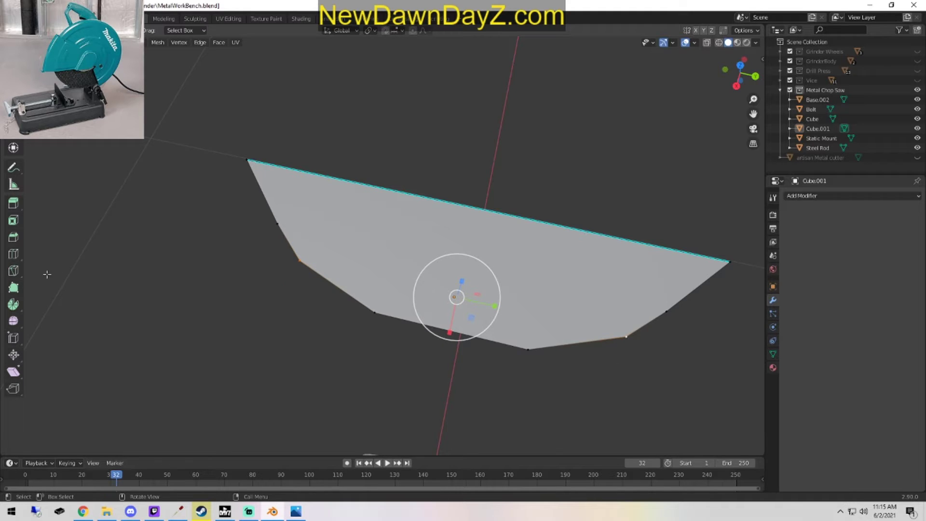
click(13, 237)
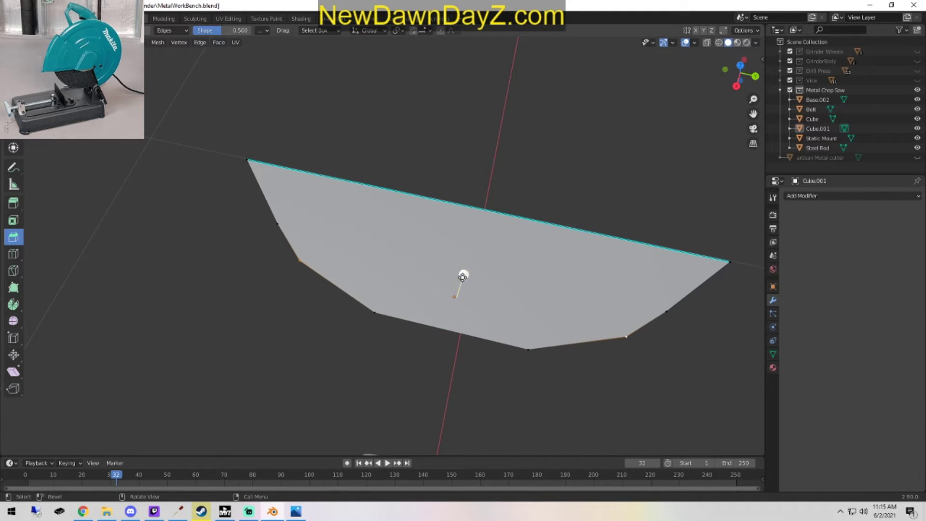
drag(463, 276, 465, 239)
Leave mesh editing and set the flat part's origin to the centre of its geometry.
middle_drag(579, 403, 522, 274)
key(Tab)
click(451, 221)
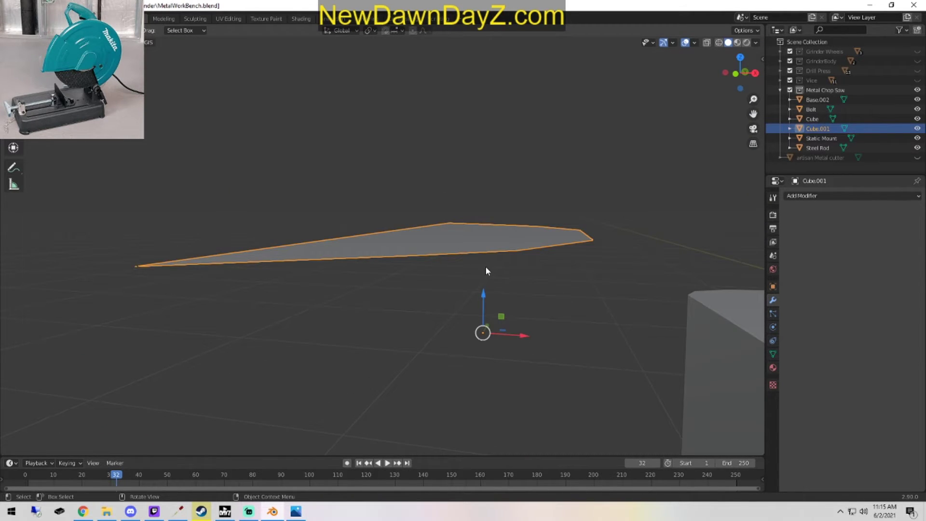
right_click(471, 239)
right_click(458, 245)
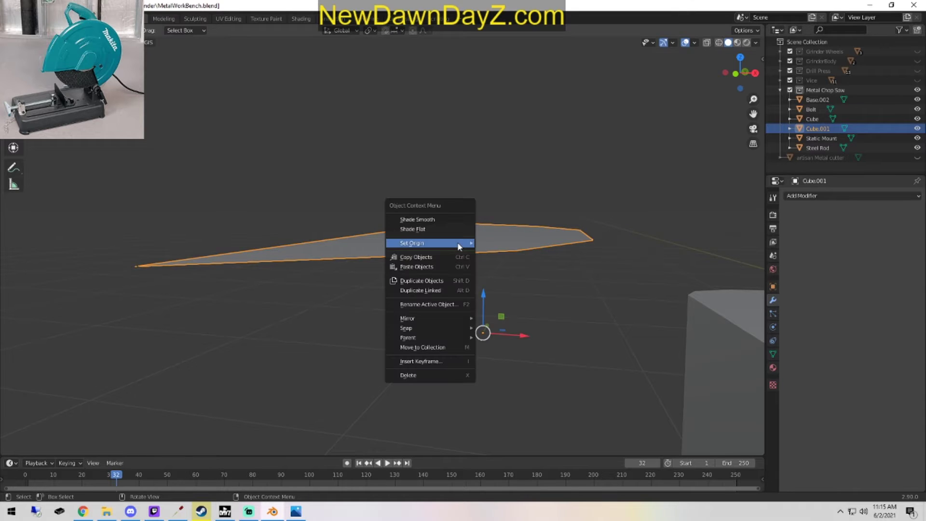
mouse_move(458, 247)
click(532, 254)
middle_drag(529, 251, 496, 305)
scroll(522, 337, down, 2)
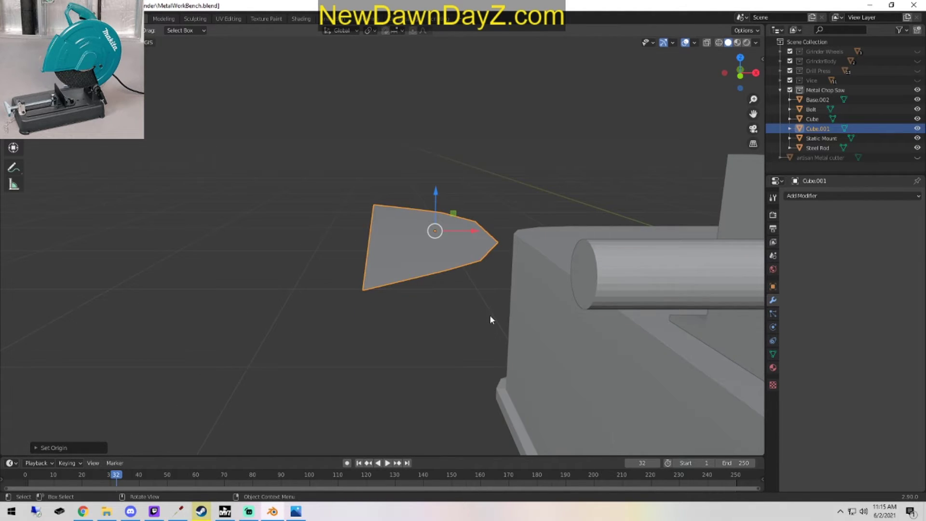
Subdivide the slanted outline edge between the near end of the long straight edge and the first curve vertex.
key(Tab)
scroll(474, 286, up, 4)
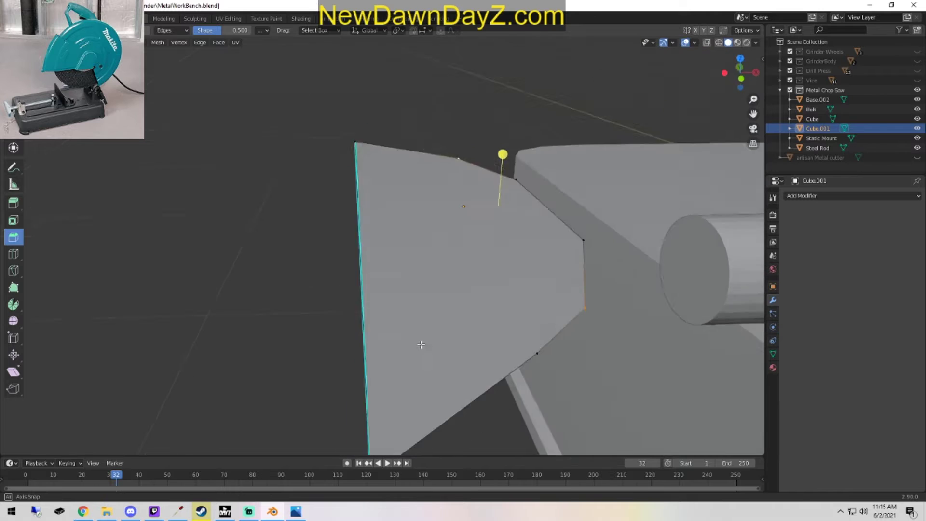
middle_drag(422, 345, 415, 322)
scroll(435, 329, down, 2)
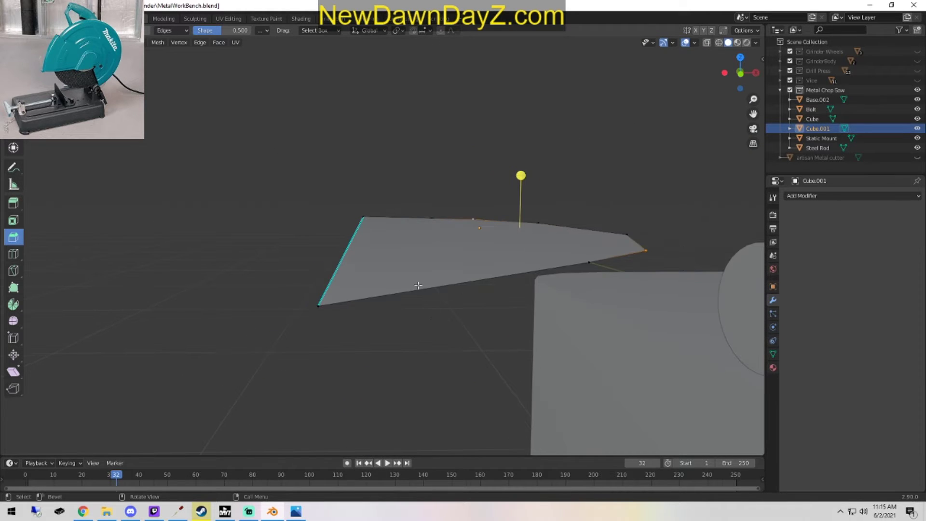
click(13, 253)
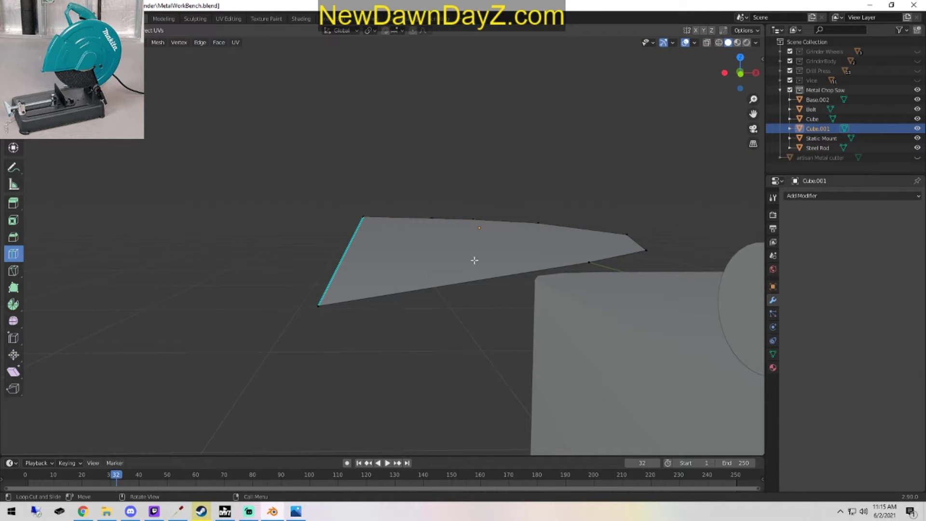
middle_drag(363, 288, 460, 290)
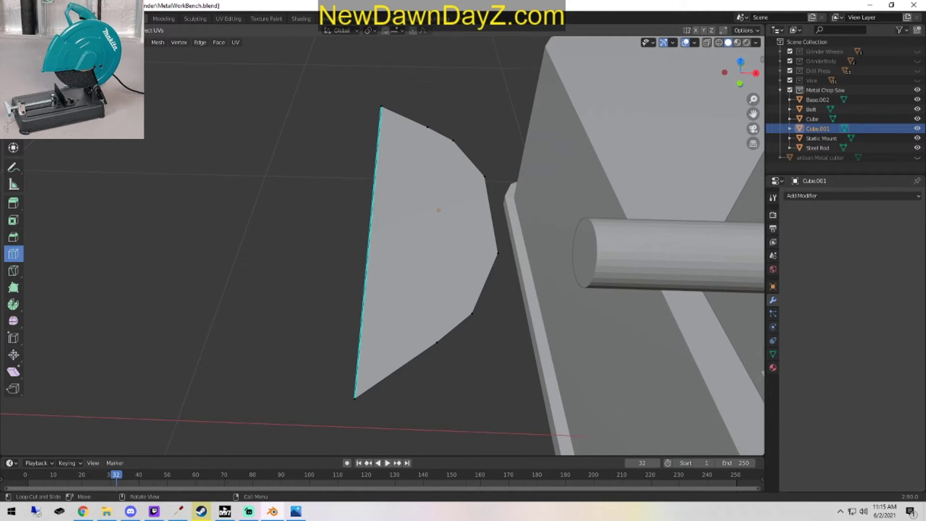
key(w)
click(355, 400)
shift+click(438, 344)
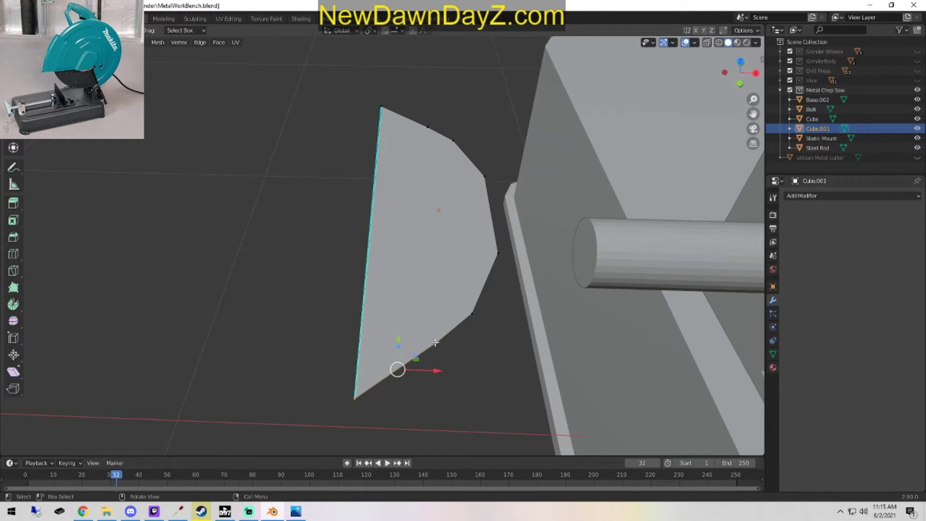
right_click(396, 325)
click(398, 260)
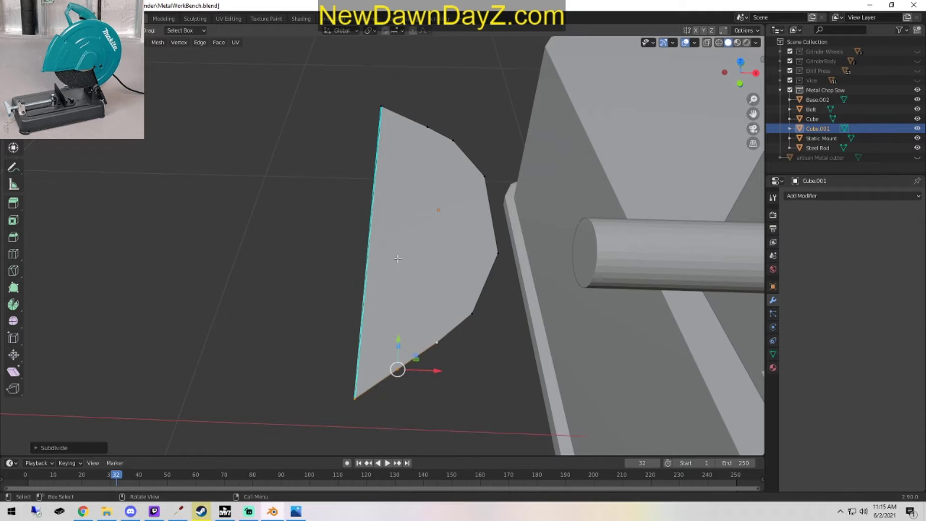
Subdivide the matching slanted edge at the far end of the long straight edge.
click(428, 127)
shift+click(381, 108)
right_click(389, 104)
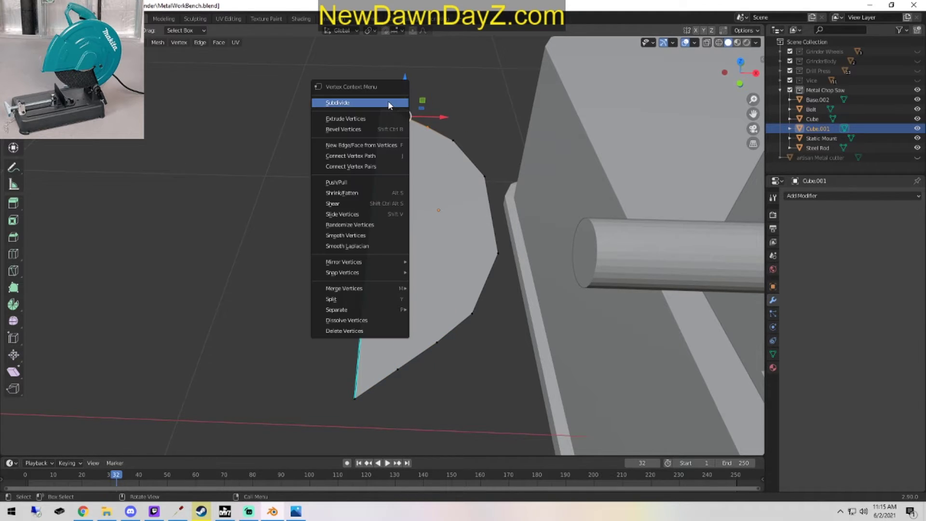
click(391, 103)
Move the two new midpoint vertices together along X until they lie close to the long straight edge.
click(421, 362)
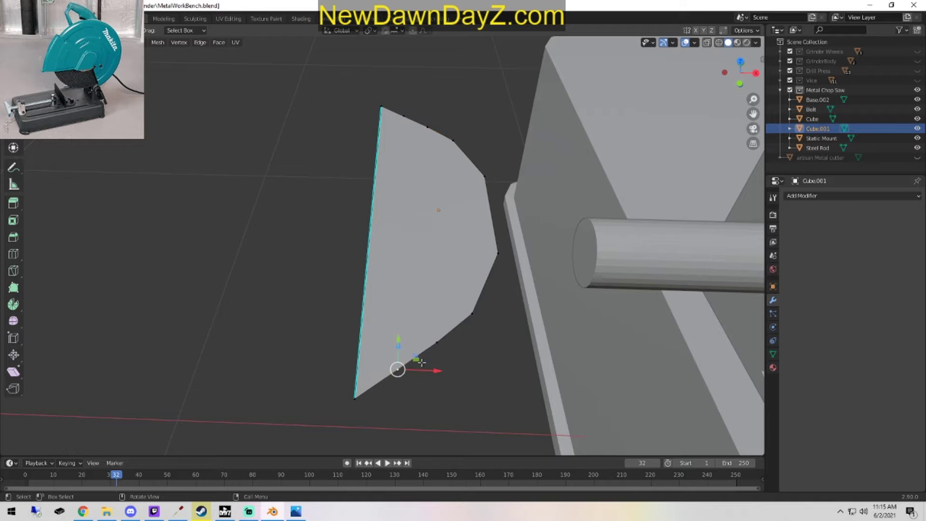
shift+click(403, 115)
key(g)
key(x)
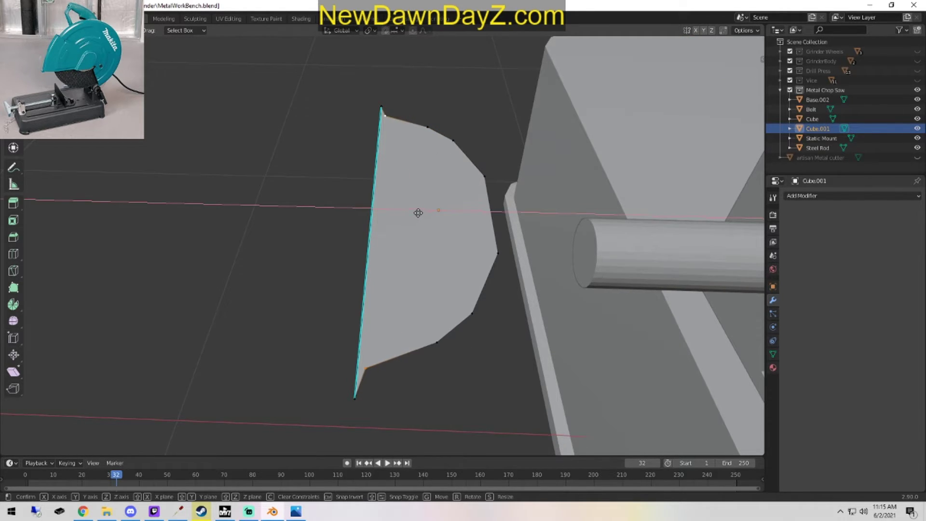
click(417, 211)
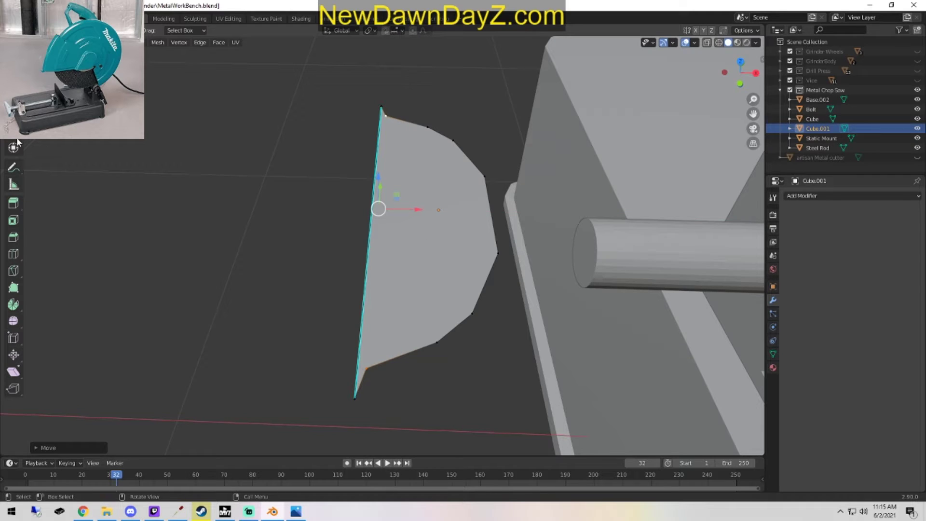
From the top view, spread the two moved vertices apart along Y until they are nearly level with the straight edge's ends.
key(KP_7)
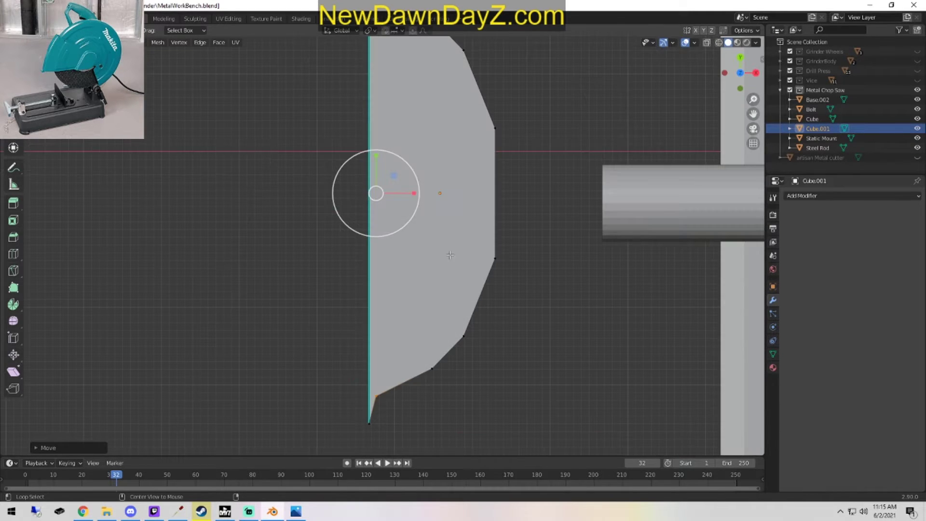
drag(377, 168, 378, 159)
key(Tab)
scroll(522, 410, up, 3)
shift+middle_drag(527, 291, 526, 261)
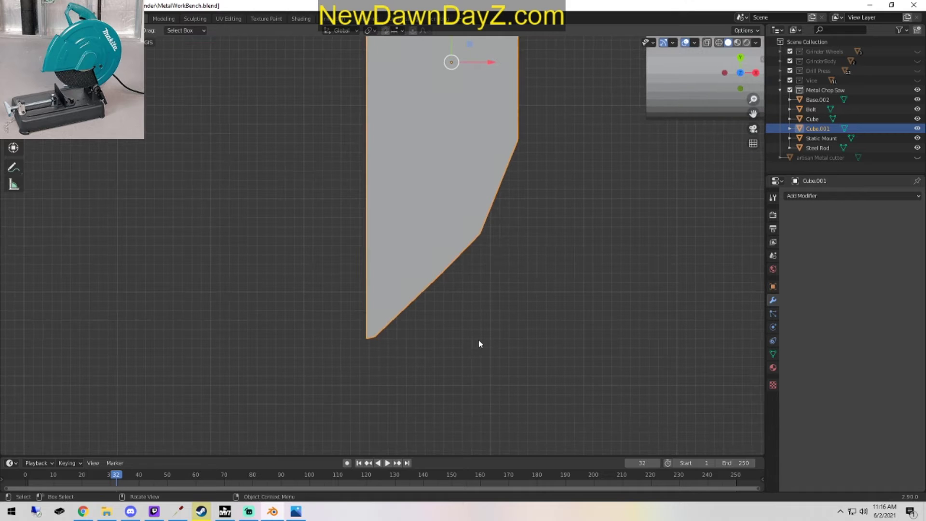
Connect the two spread vertices with a new edge running parallel to the long straight edge.
key(Tab)
click(375, 341)
shift+middle_drag(412, 189, 417, 429)
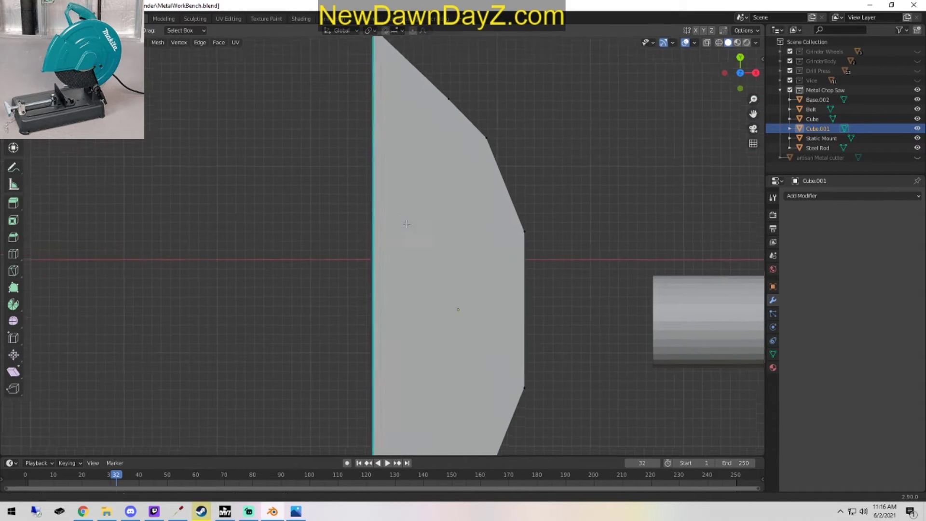
shift+middle_drag(416, 100, 435, 165)
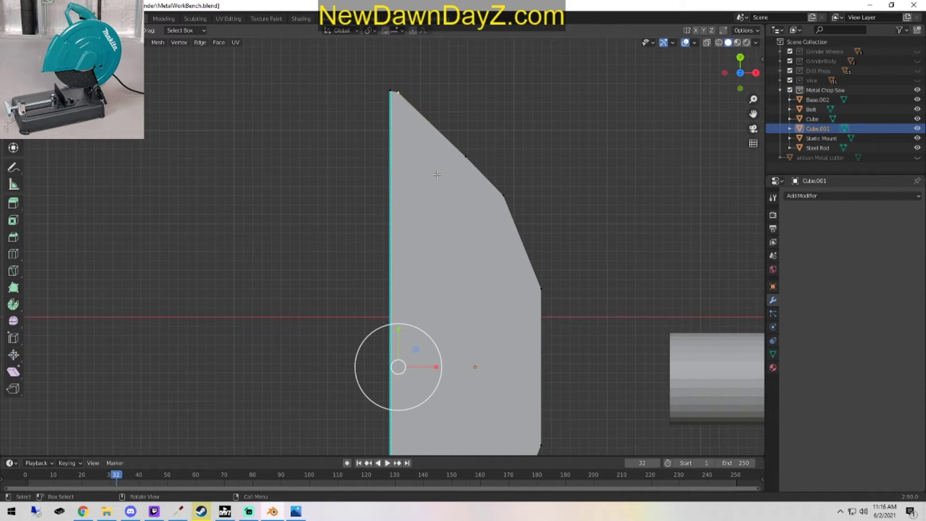
middle_drag(451, 303, 465, 341)
click(477, 357)
key(Tab)
key(Tab)
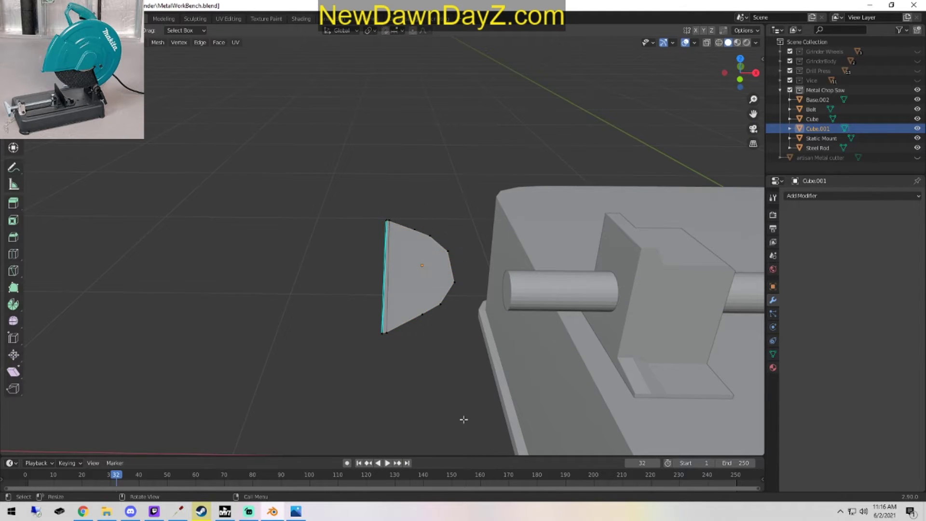
Extrude the narrow strip and the large face together slightly downward along Z to give the part thickness, and leave mesh editing.
middle_drag(463, 420, 488, 308)
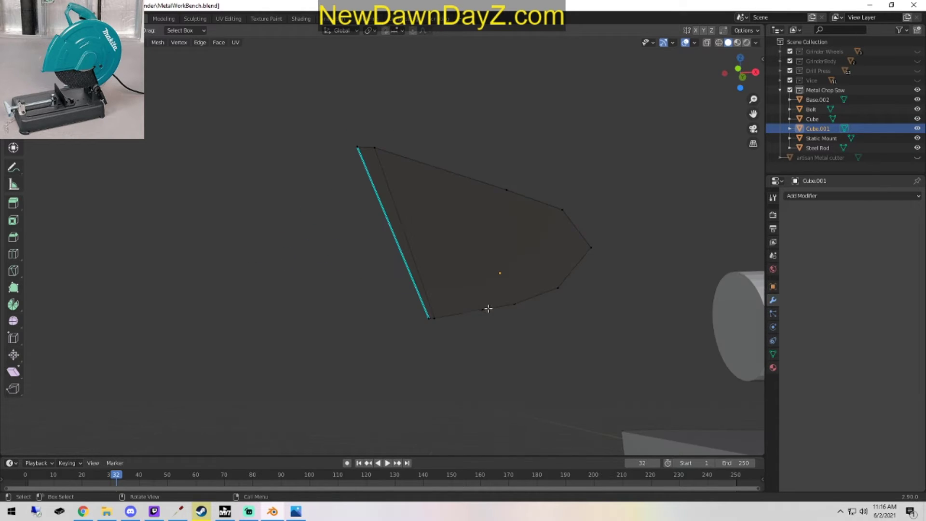
click(393, 208)
shift+click(434, 213)
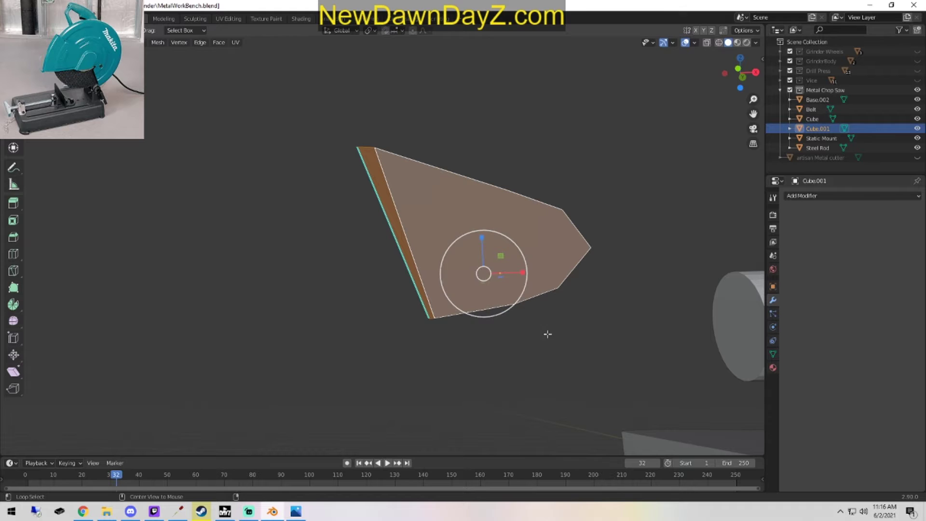
key(KP_7)
alt+middle_drag(563, 302, 552, 323)
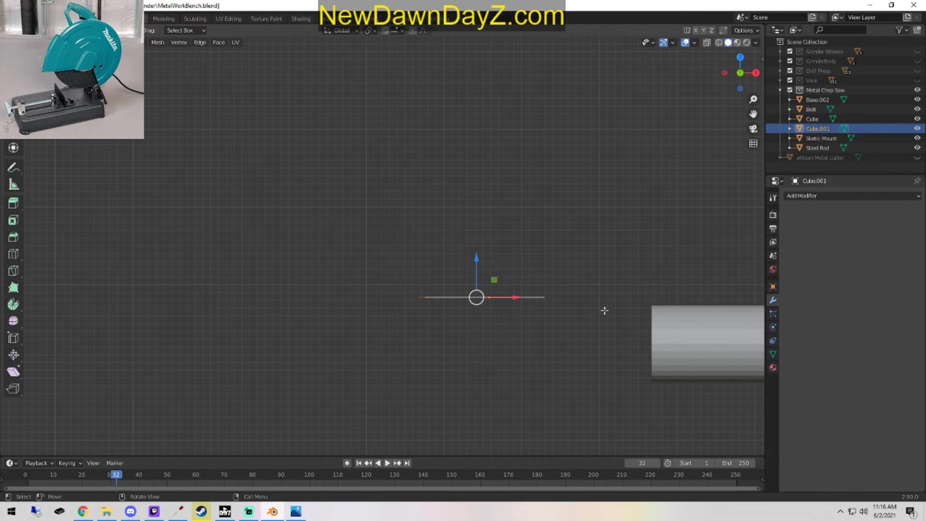
key(g)
key(z)
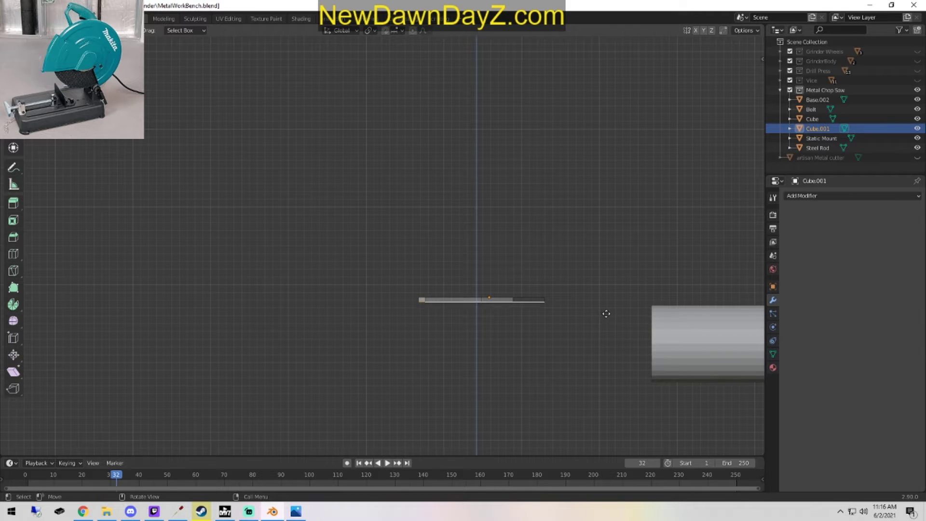
click(606, 316)
middle_drag(605, 310, 543, 393)
key(Tab)
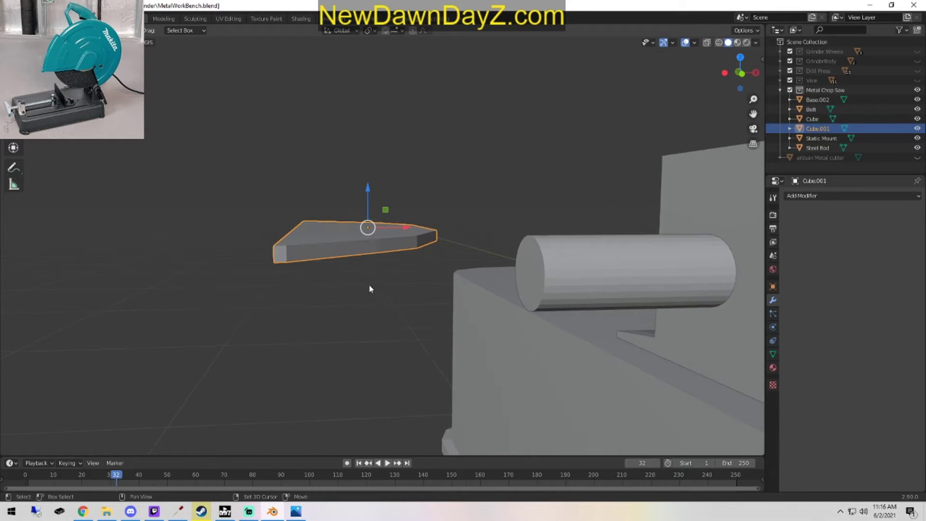
Inspect the thickened plate from below and duplicate it in place.
middle_drag(369, 288, 449, 369)
key(Tab)
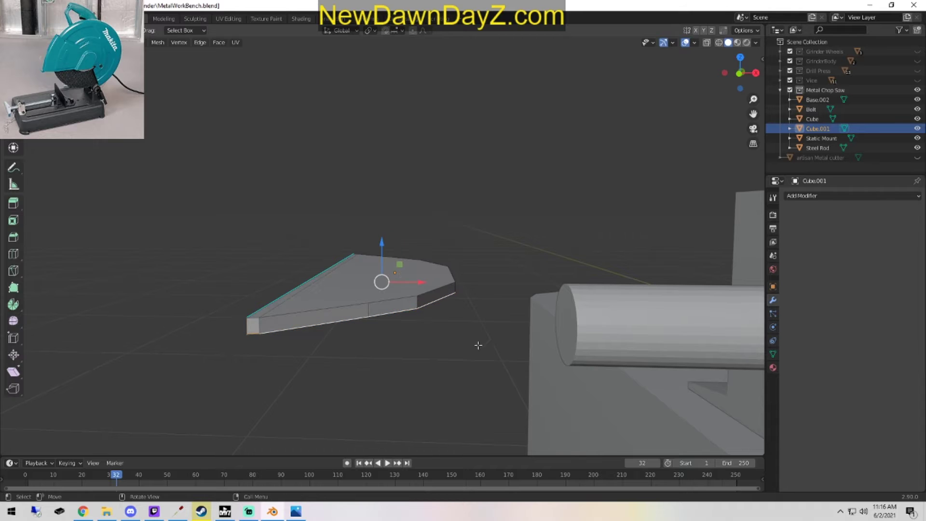
middle_drag(401, 343, 470, 353)
key(Tab)
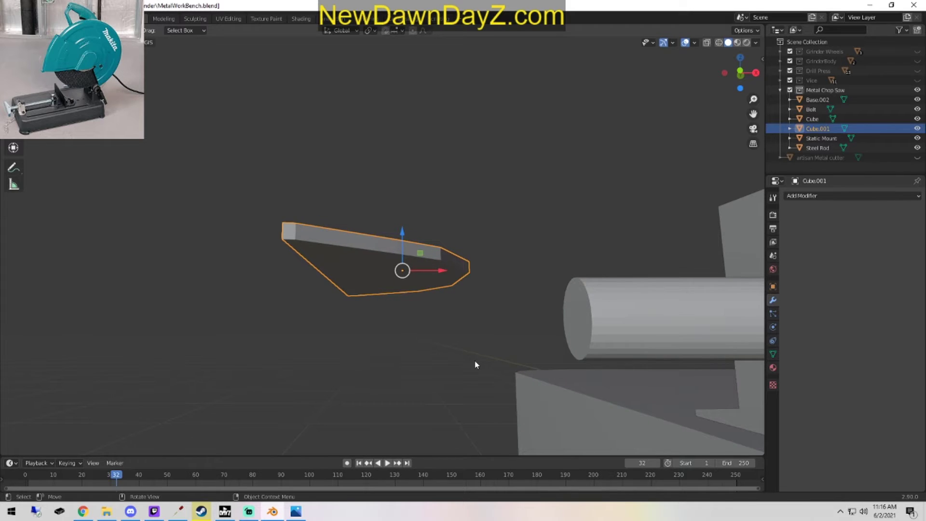
key(shift+d)
right_click(474, 361)
Try moving the duplicate plate down along Z below the original, and undo the move.
key(g)
key(z)
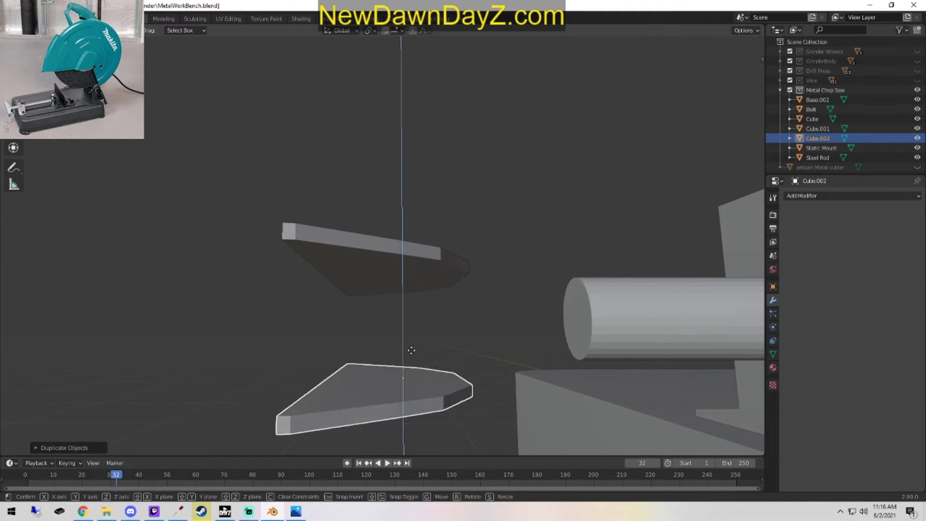
click(405, 283)
click(405, 285)
key(Tab)
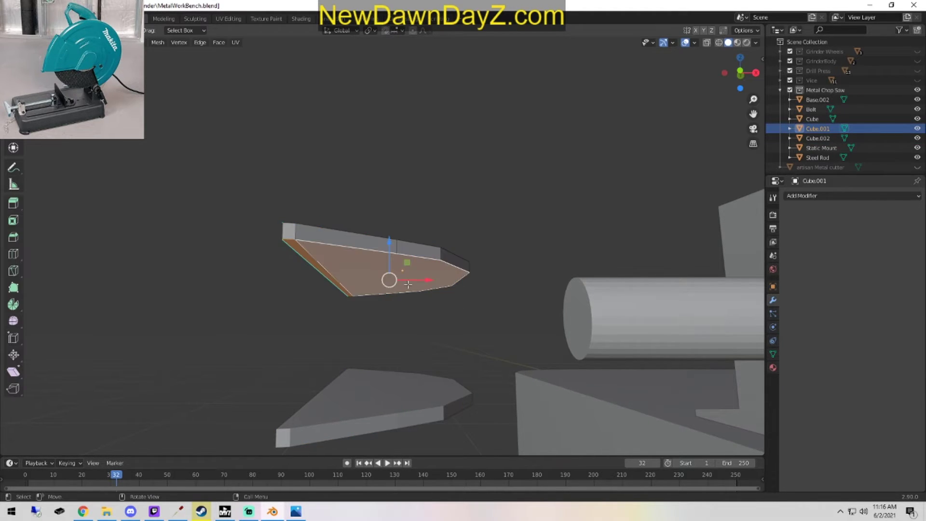
scroll(424, 292, up, 4)
scroll(499, 318, down, 4)
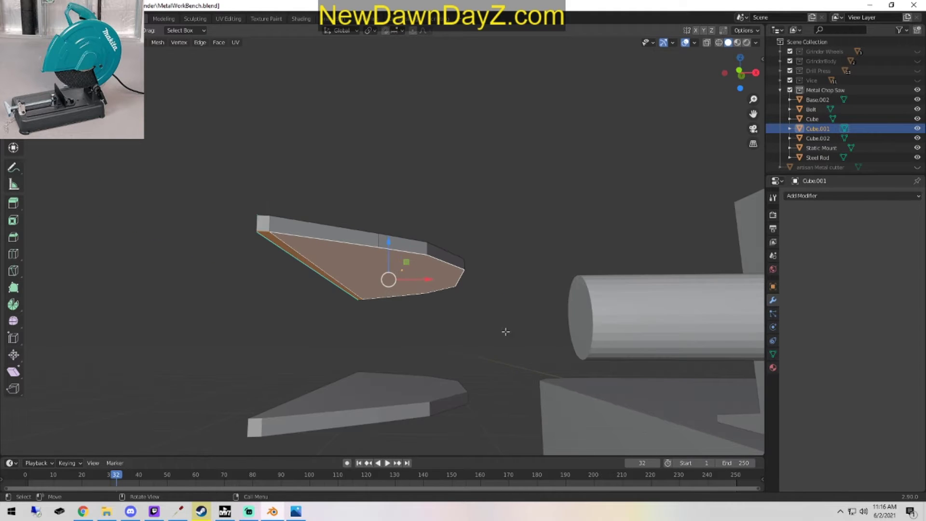
click(414, 396)
key(ctrl+z)
key(ctrl+z)
key(ctrl+z)
key(ctrl+z)
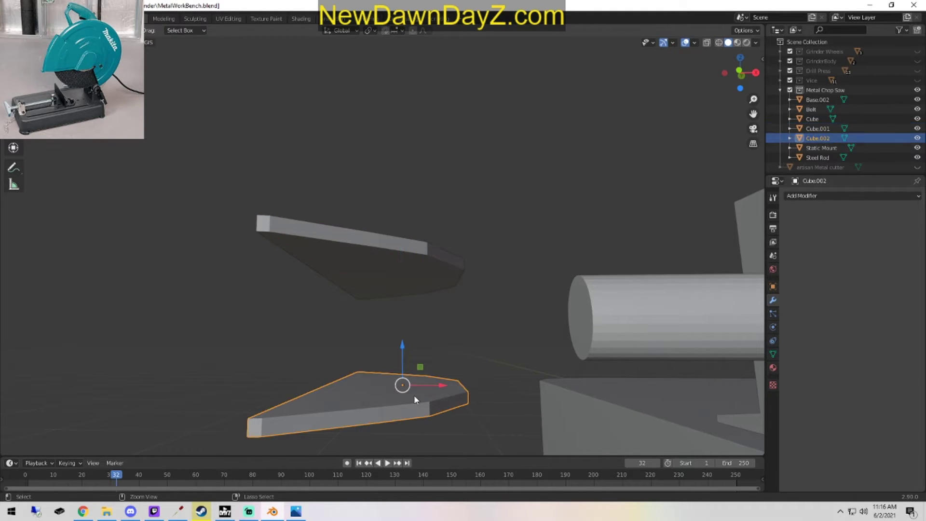
Enter mesh editing on the duplicate plate and select the short vertical corner edges along its rounded rim.
middle_drag(414, 396, 450, 347)
key(Tab)
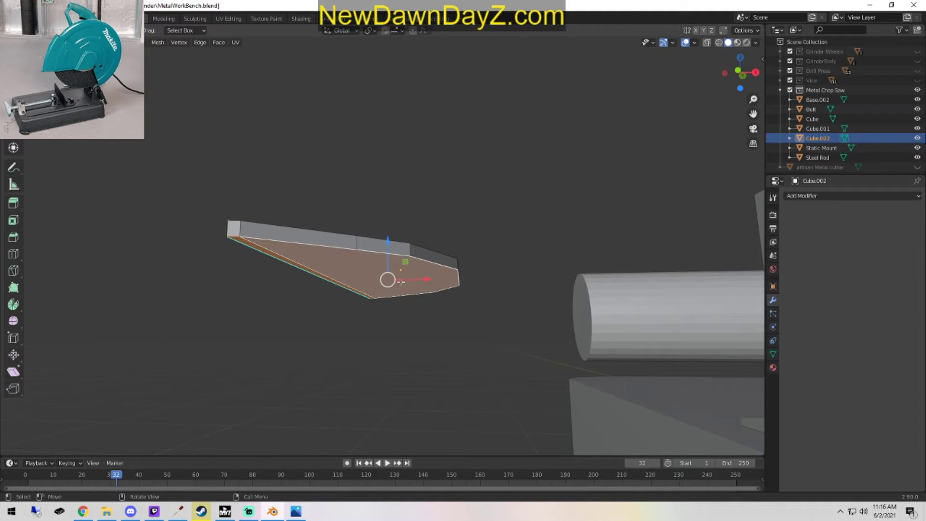
click(352, 247)
middle_drag(352, 247, 377, 331)
shift+right_click(365, 324)
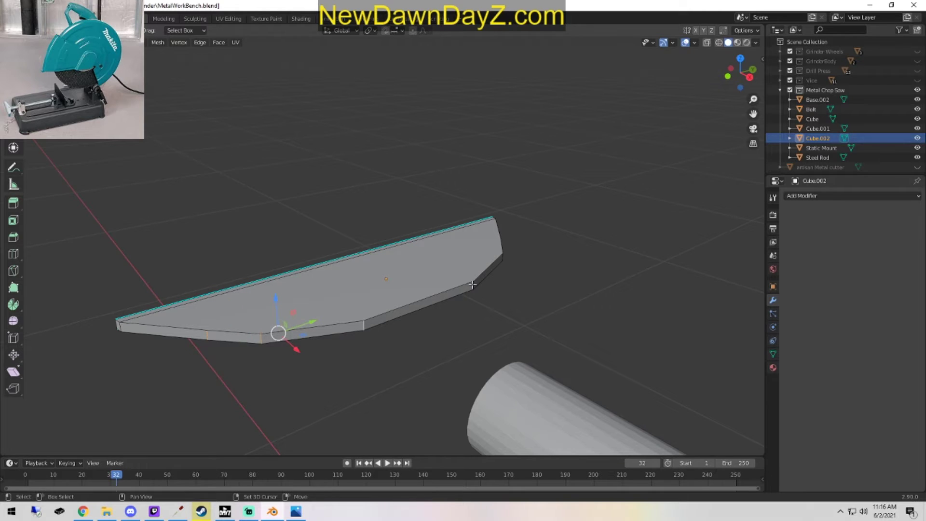
middle_drag(472, 284, 446, 295)
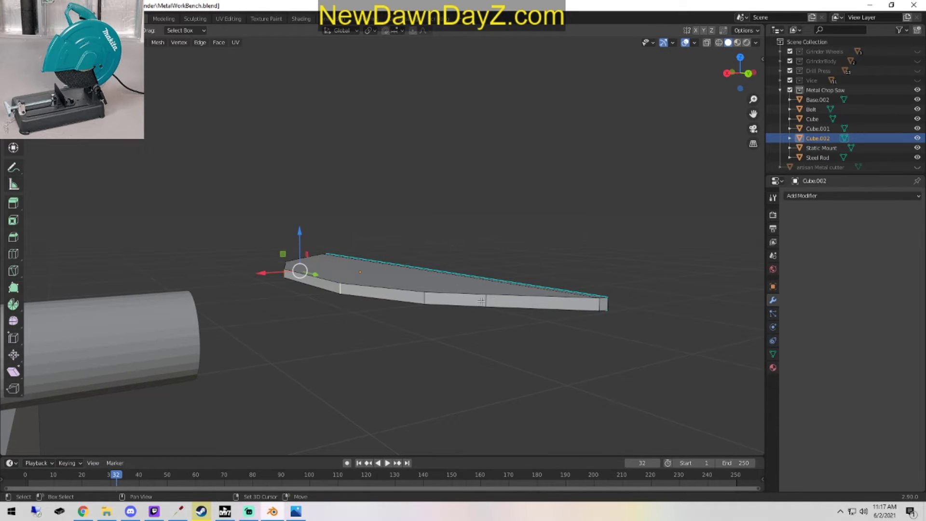
shift+right_click(482, 300)
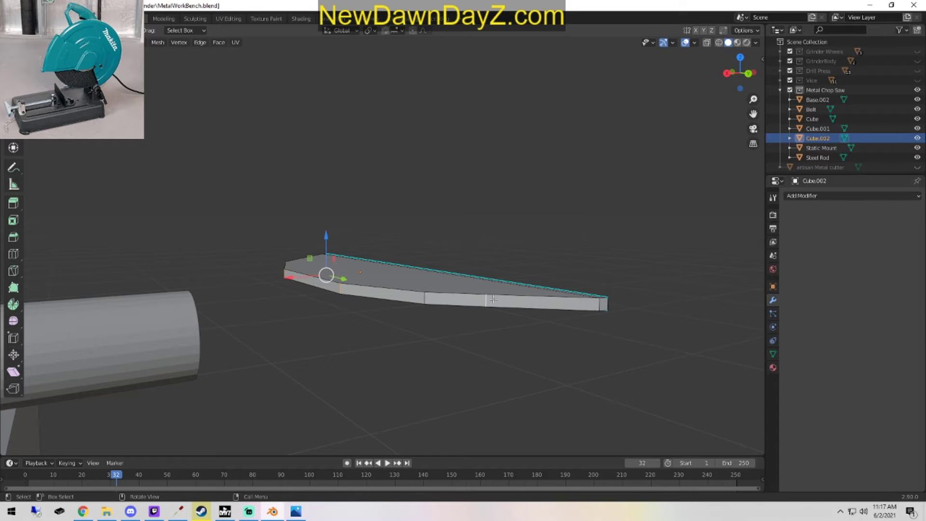
middle_drag(465, 331, 459, 295)
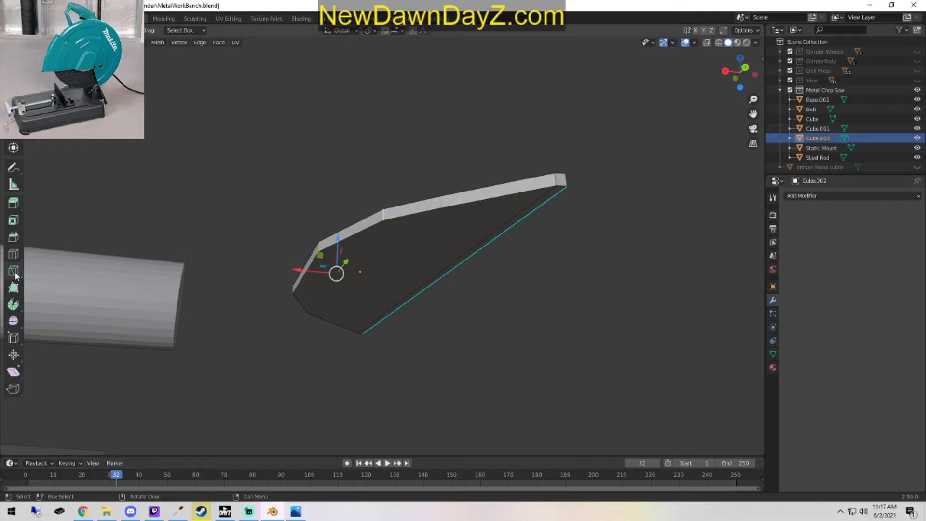
Bevel the selected vertical corner edges of the plate's rim slightly.
click(13, 236)
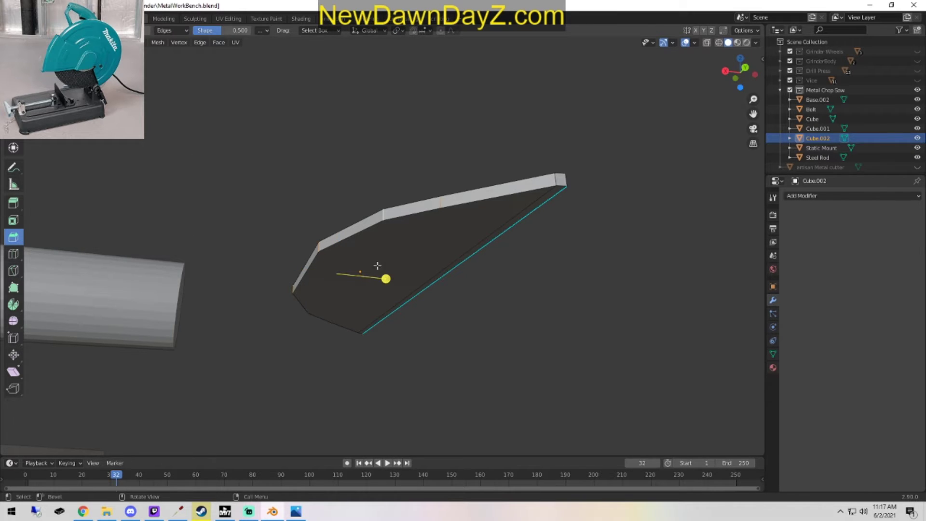
drag(386, 279, 400, 287)
right_click(400, 286)
drag(394, 283, 403, 283)
right_click(403, 283)
drag(386, 279, 390, 280)
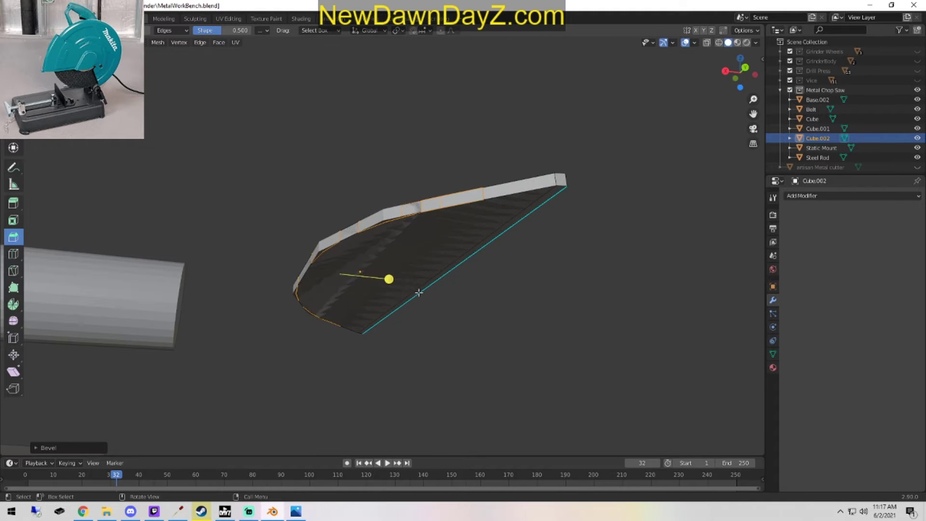
Undo the rim bevel, try another bevel on the vertical corner edges, and undo that one too.
middle_drag(390, 281, 478, 373)
middle_drag(600, 438, 518, 359)
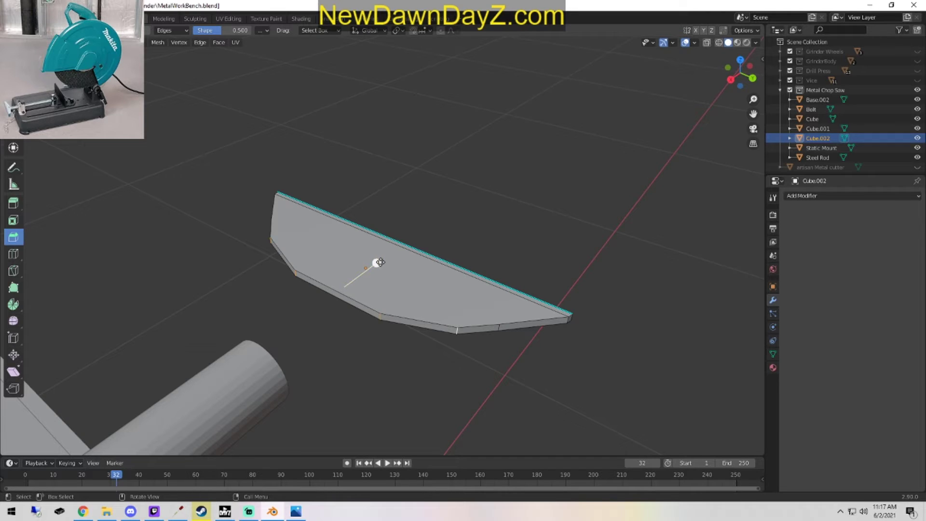
drag(380, 262, 402, 259)
drag(403, 260, 397, 261)
key(ctrl+z)
middle_drag(585, 355, 530, 291)
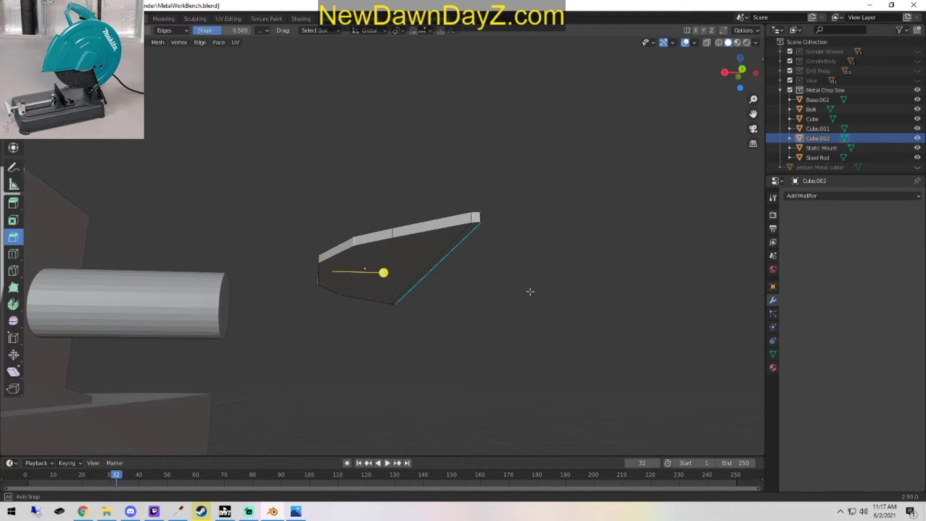
mouse_move(530, 291)
middle_down()
mouse_move(521, 356)
mouse_move(537, 327)
mouse_move(518, 302)
middle_up()
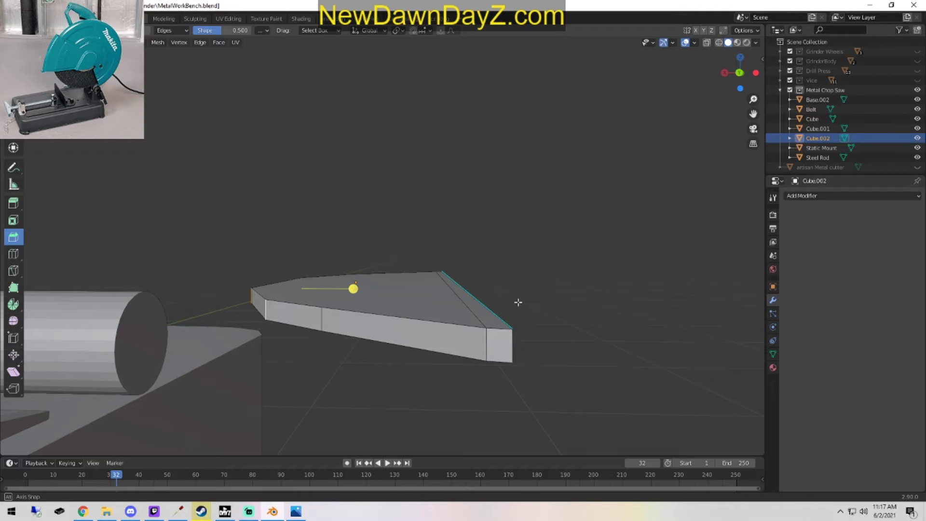
Delete the plate's large top face and narrow strip face, and rebuild the open top.
click(395, 310)
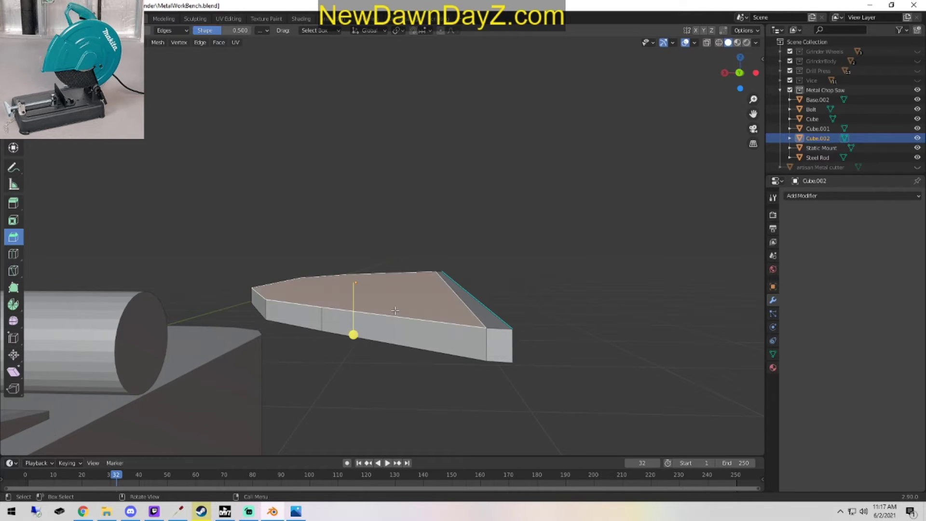
shift+click(477, 313)
key(x)
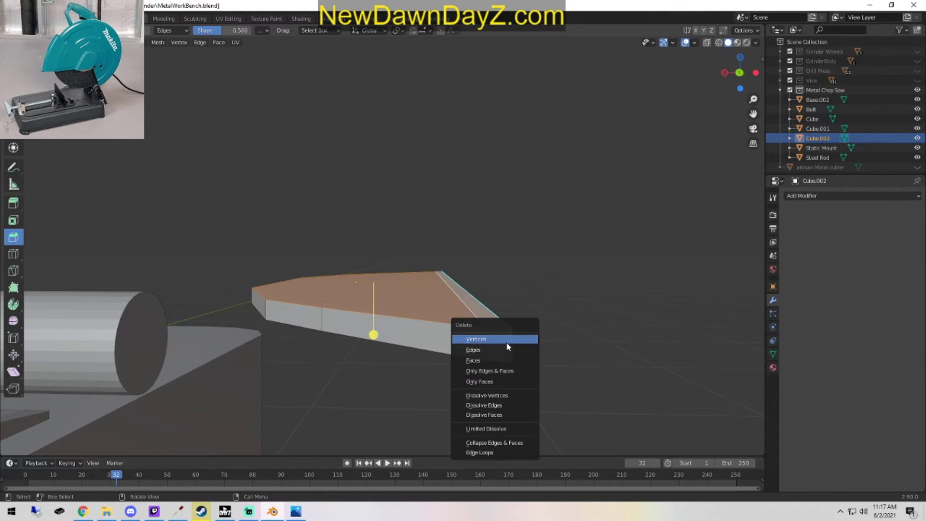
click(505, 360)
middle_drag(547, 368, 544, 343)
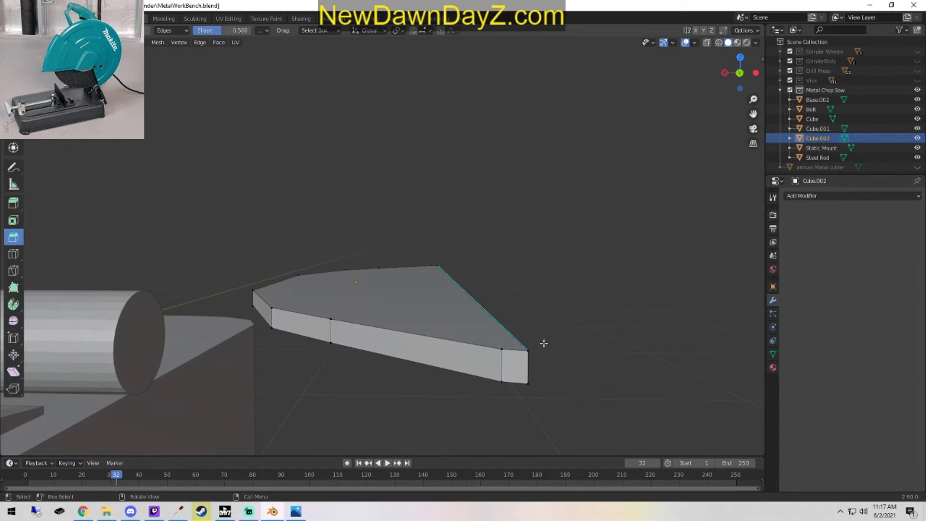
scroll(572, 306, up, 5)
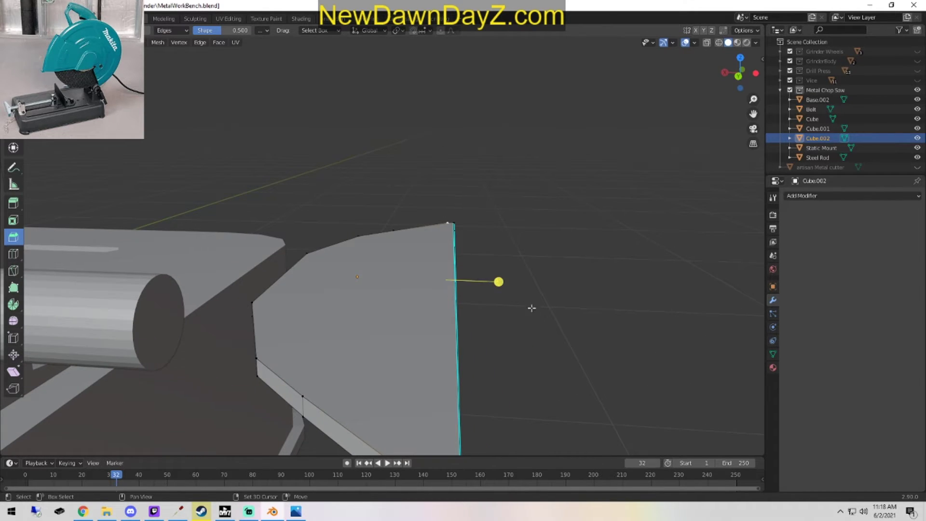
scroll(577, 367, down, 3)
middle_drag(544, 372, 568, 407)
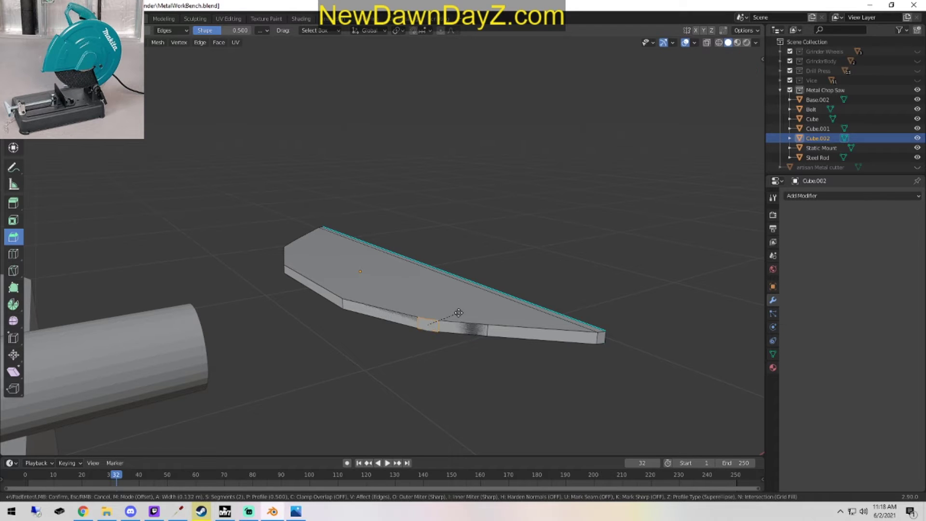
Try a two-segment bevel on one corner edge of the rim, and check the plate's outline from above.
key(Tab)
middle_drag(558, 363, 505, 376)
key(Tab)
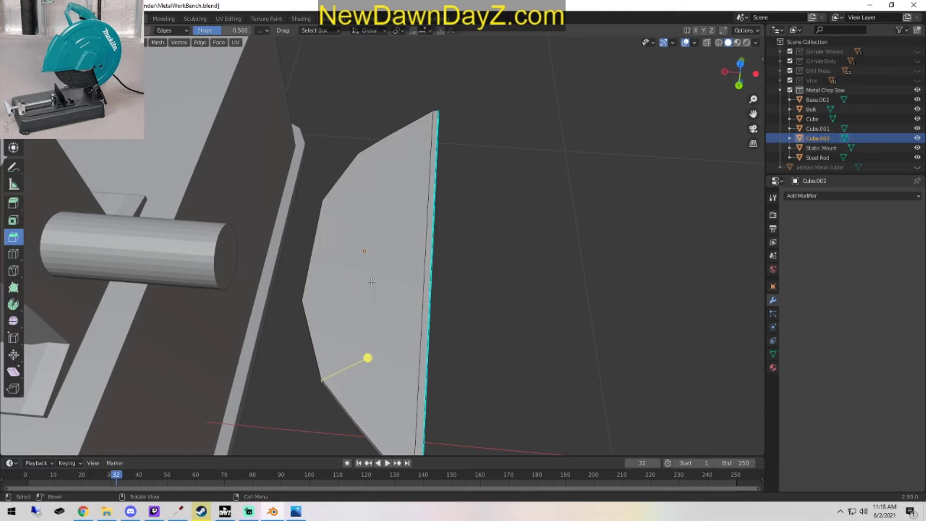
shift+middle_drag(373, 265, 499, 342)
key(Tab)
middle_drag(525, 377, 450, 301)
key(Tab)
Try subdividing the whole side face of the rim segment facing the steel rod, and undo it.
scroll(602, 348, up, 3)
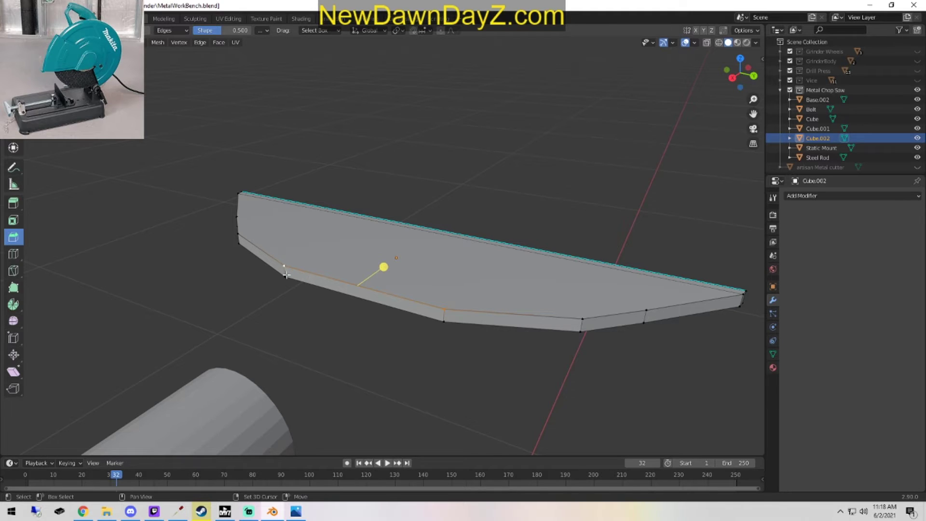
right_click(423, 285)
click(413, 264)
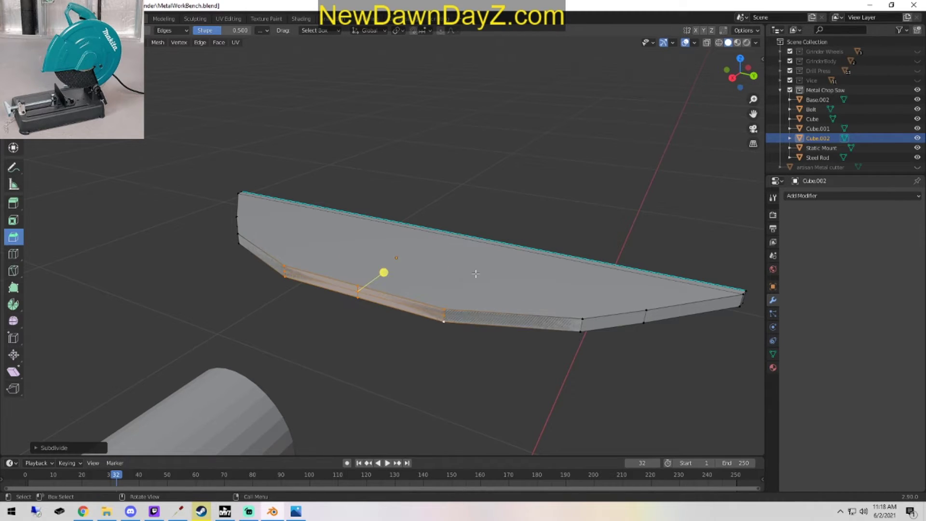
click(476, 273)
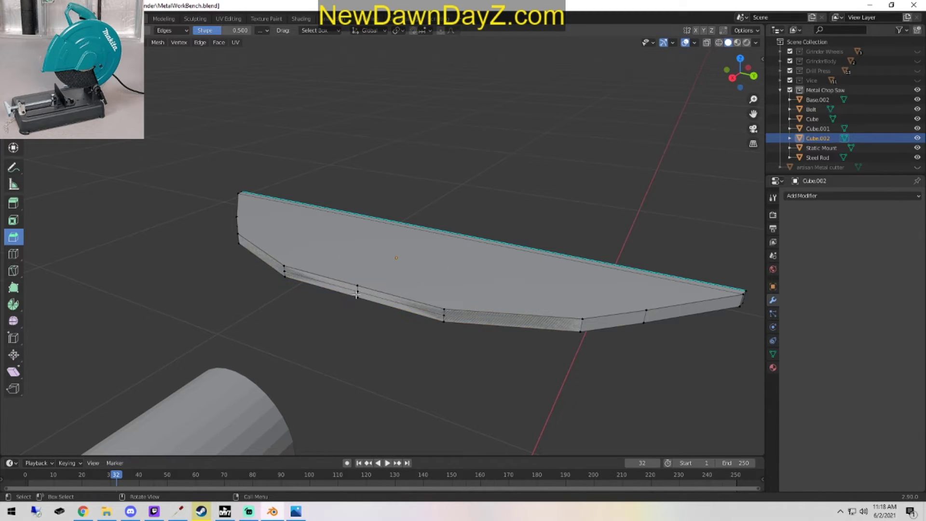
key(ctrl+z)
key(ctrl+z)
key(ctrl+z)
Subdivide the upper and lower edges of the rim segment facing the steel rod and select the midpoints.
click(444, 305)
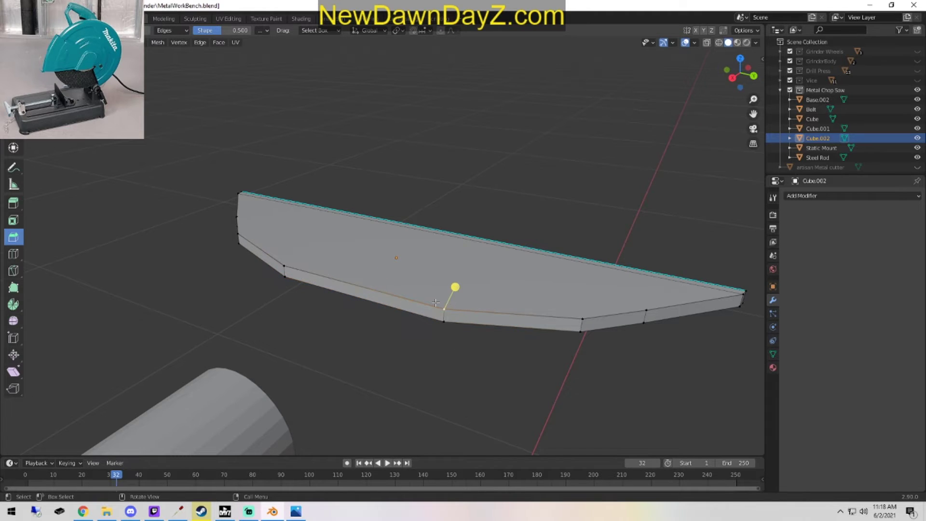
right_click(293, 267)
click(299, 269)
click(287, 278)
shift+click(436, 324)
right_click(400, 261)
click(402, 261)
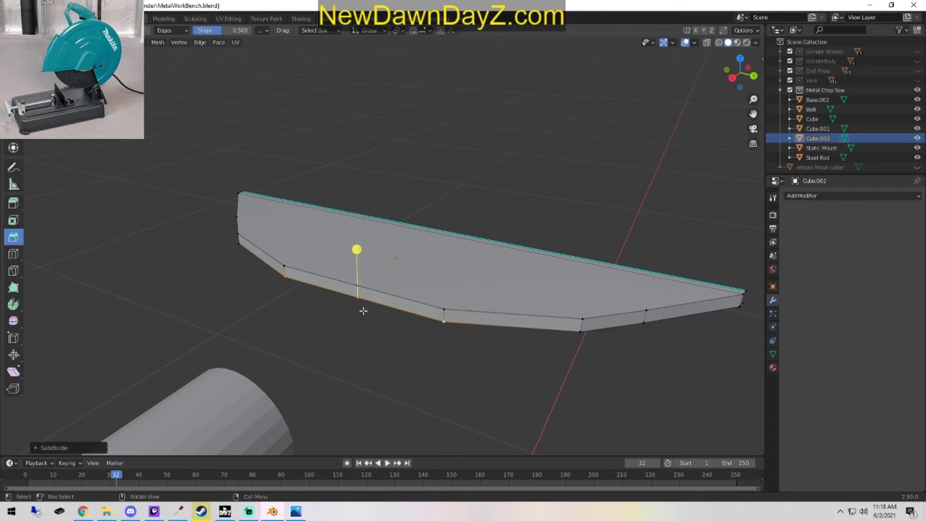
click(364, 292)
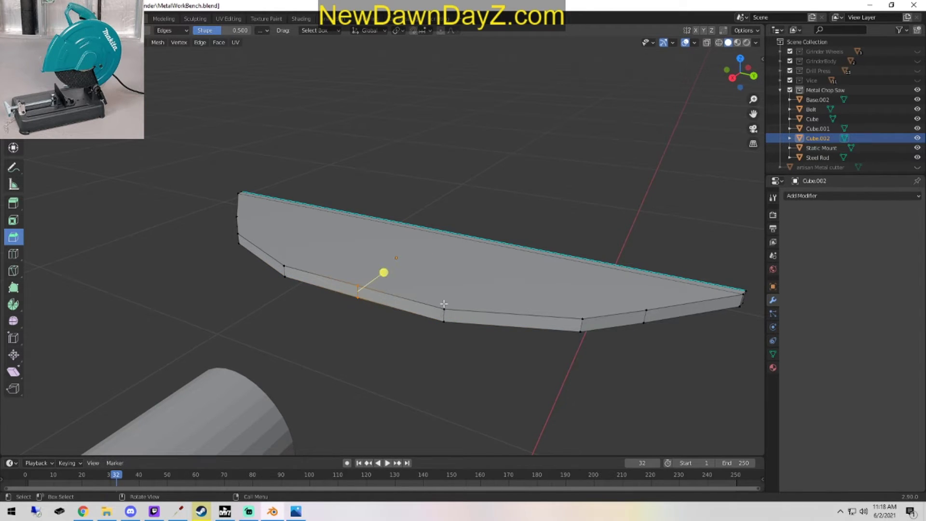
Move the rim segment's midpoints slightly outward along X toward the rod, and inspect the resulting side faces.
middle_drag(444, 304, 366, 273)
click(14, 97)
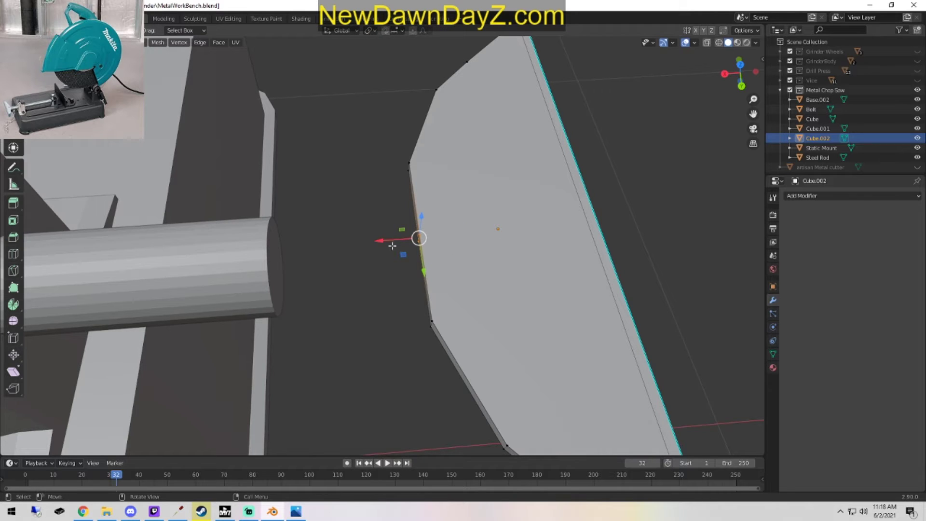
drag(380, 239, 371, 238)
middle_drag(372, 238, 431, 301)
scroll(406, 327, up, 3)
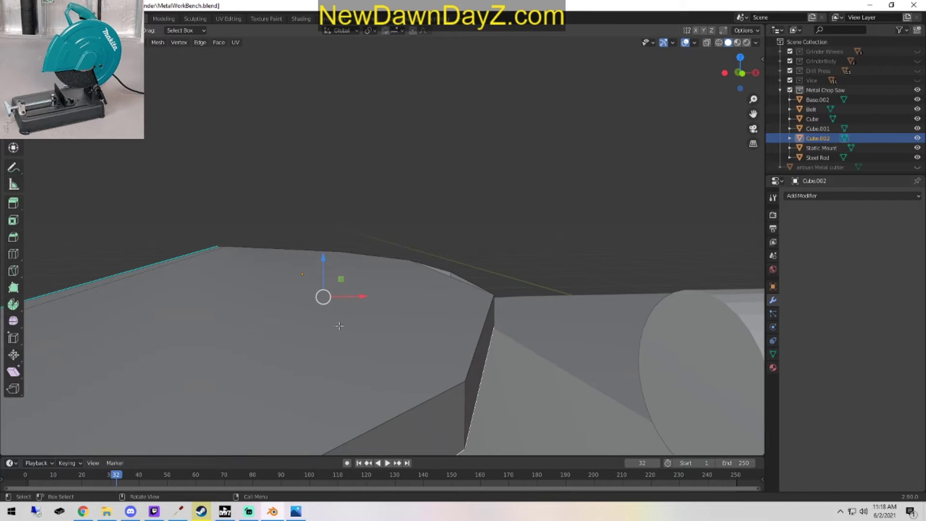
middle_drag(340, 326, 461, 279)
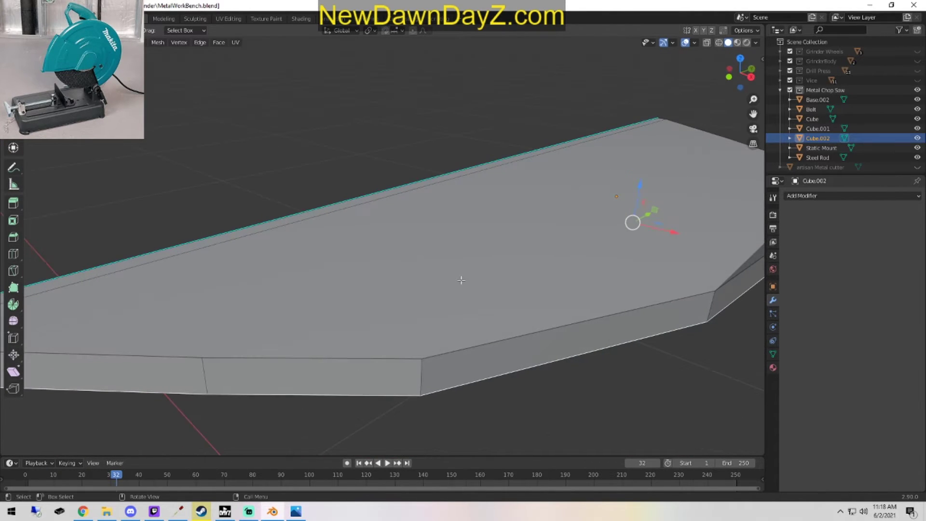
scroll(461, 280, down, 3)
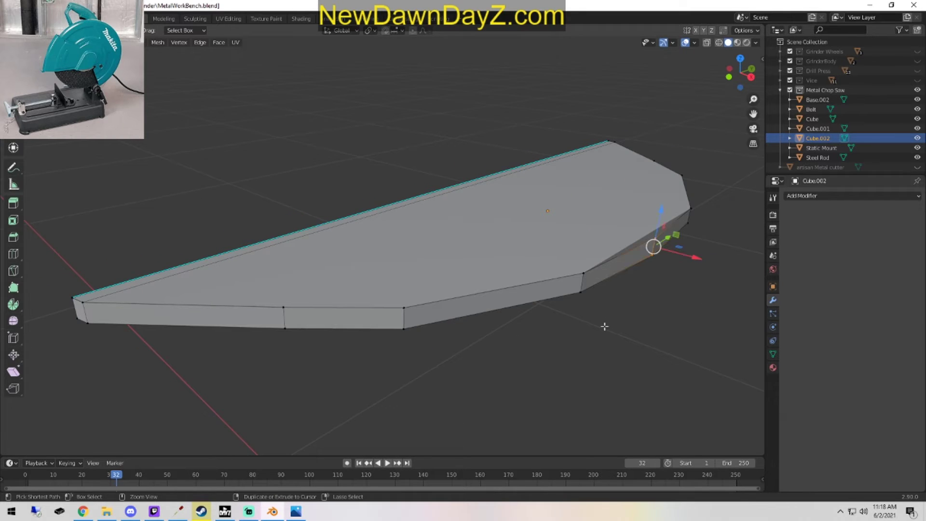
Undo the midpoint move, the edge subdivisions, and the rebuild and deletion of the plate's top faces.
key(ctrl+z)
key(ctrl+z)
key(ctrl+z)
key(ctrl+z)
key(ctrl+z)
key(ctrl+z)
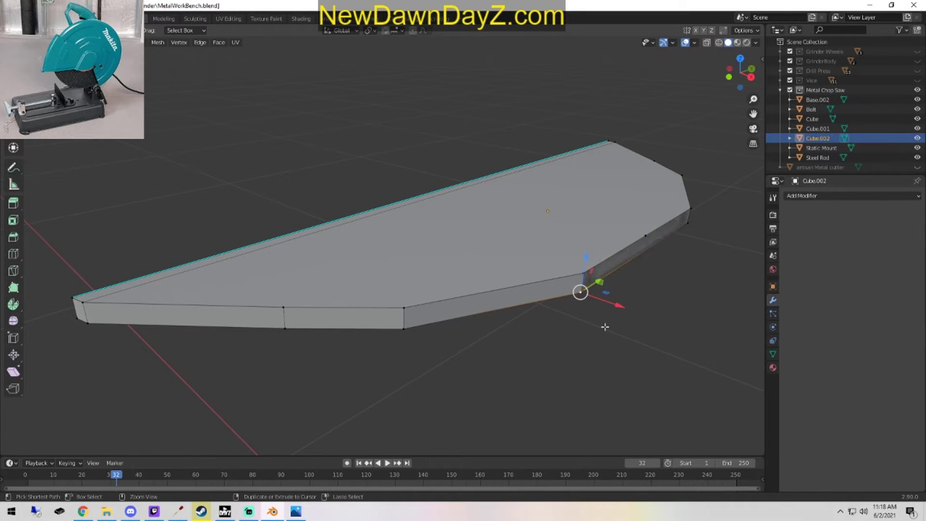
key(ctrl+z)
key(ctrl+z)
key(ctrl+z)
key(ctrl+z)
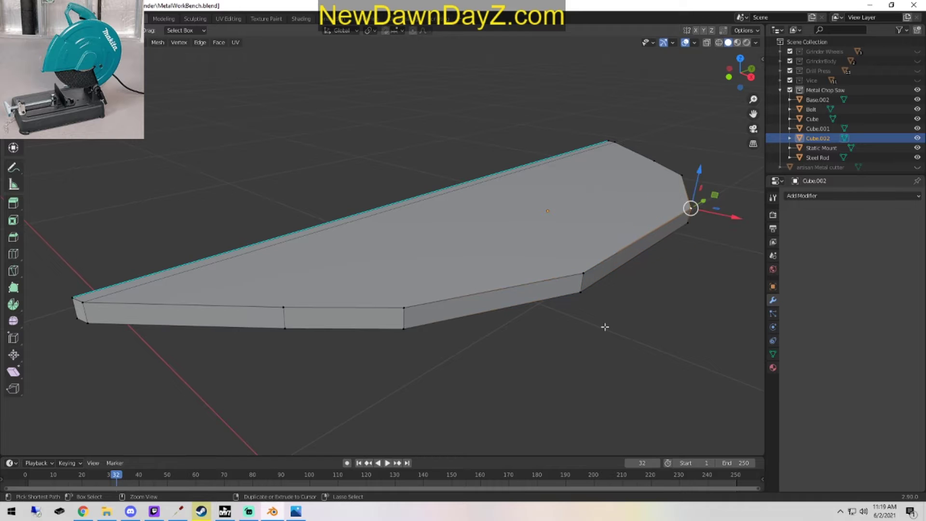
key(ctrl+z)
key(ctrl+z)
key(ctrl+z)
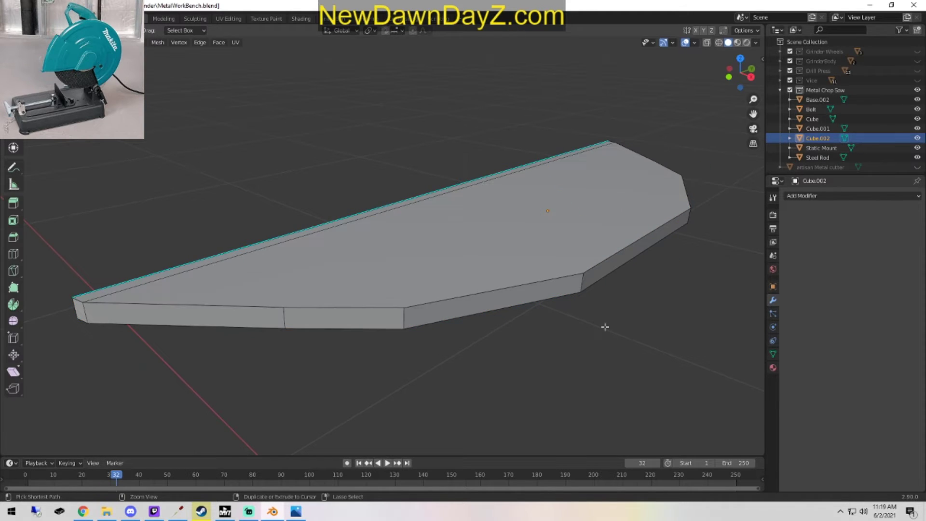
key(ctrl+z)
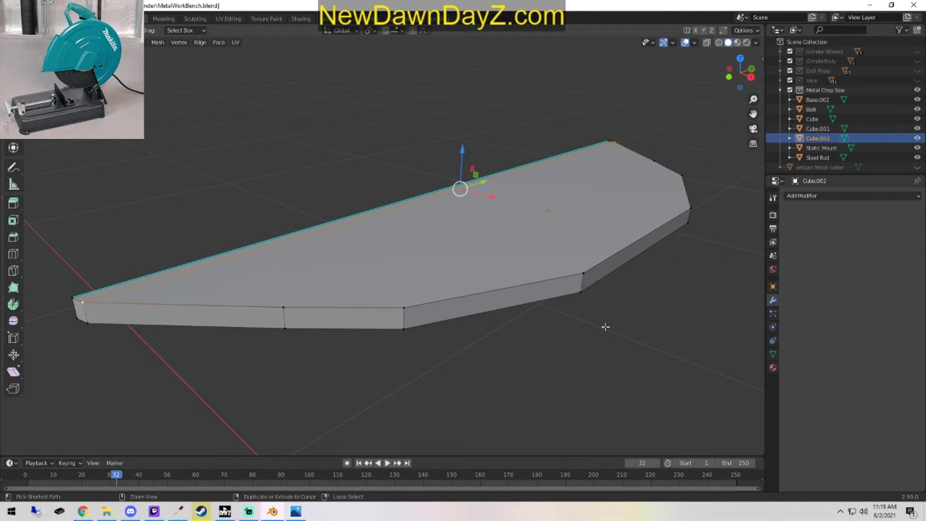
key(ctrl+z)
key(ctrl+z)
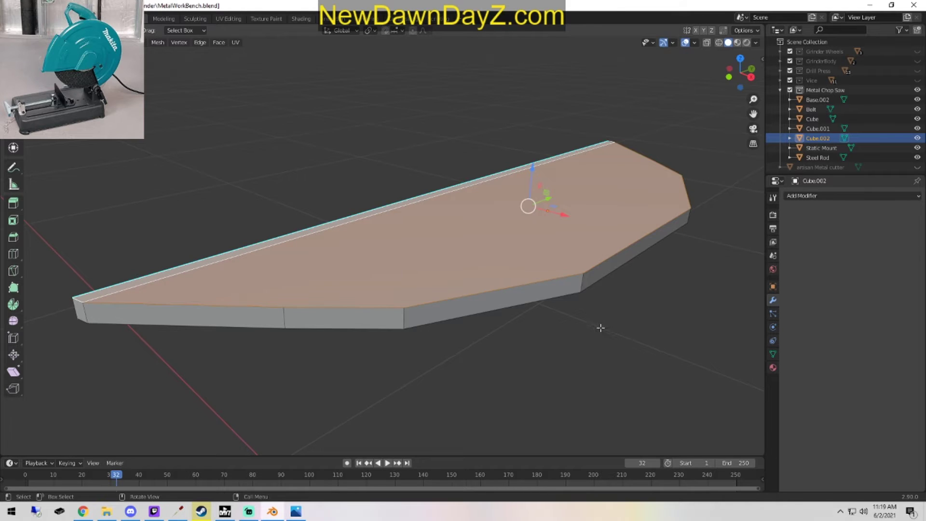
Try subdividing the upper edge of the long rim segment between its two corner vertices, and undo it.
middle_drag(600, 327, 618, 320)
middle_drag(587, 360, 393, 352)
click(387, 387)
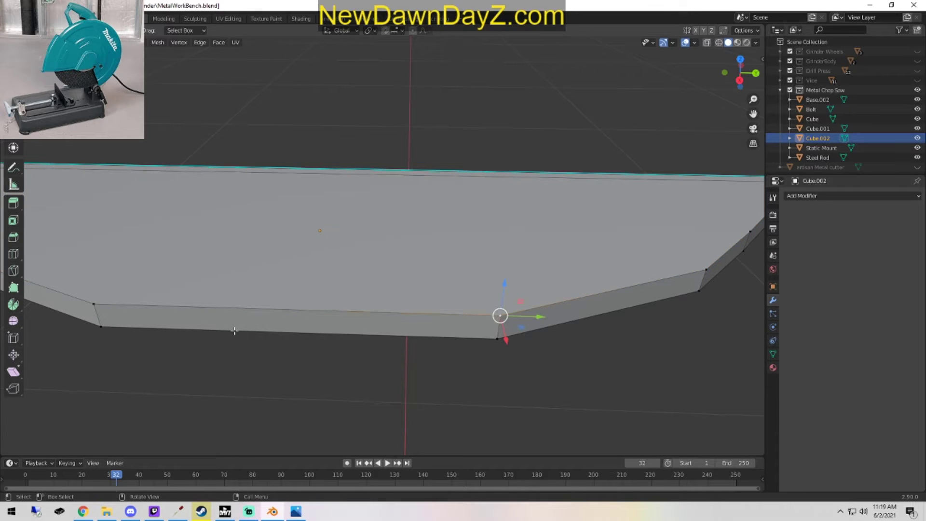
shift+click(91, 301)
right_click(168, 266)
click(168, 268)
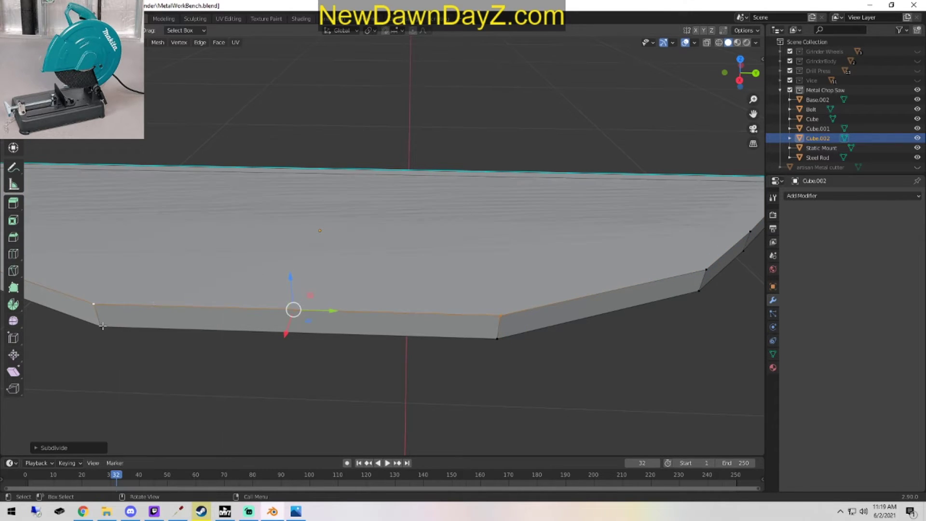
click(102, 328)
key(ctrl+z)
key(ctrl+z)
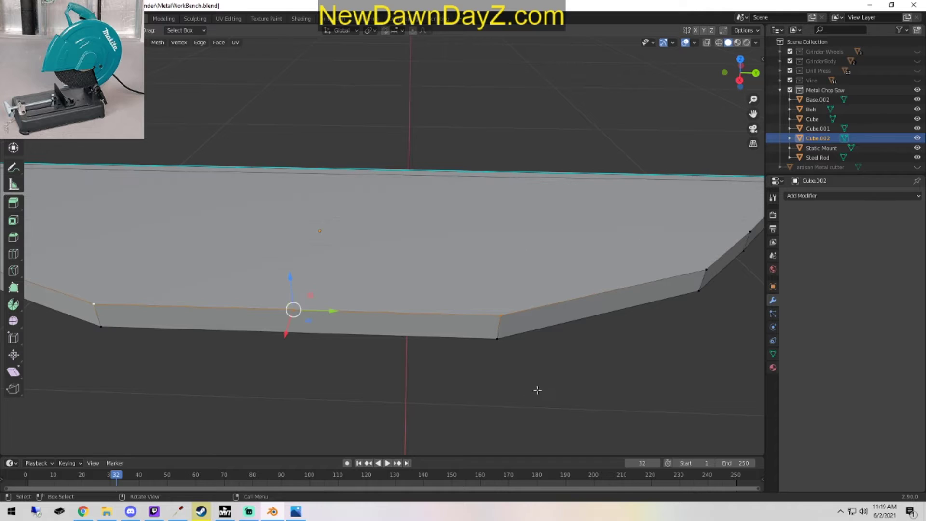
Examine the plate's rim and flat back edge in wireframe and solid shading from several angles.
scroll(540, 386, down, 2)
middle_drag(542, 399, 485, 341)
key(z)
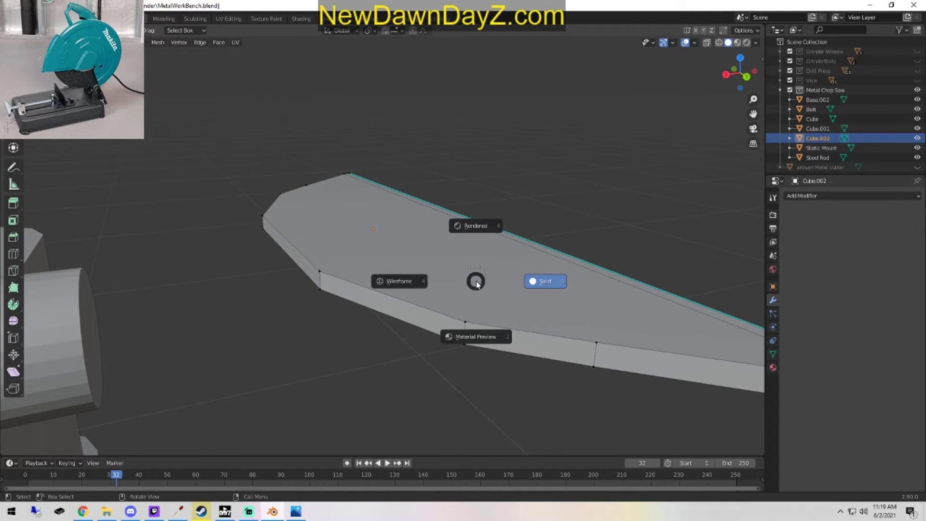
click(386, 280)
mouse_move(517, 304)
middle_down()
mouse_move(512, 322)
mouse_move(361, 231)
middle_up()
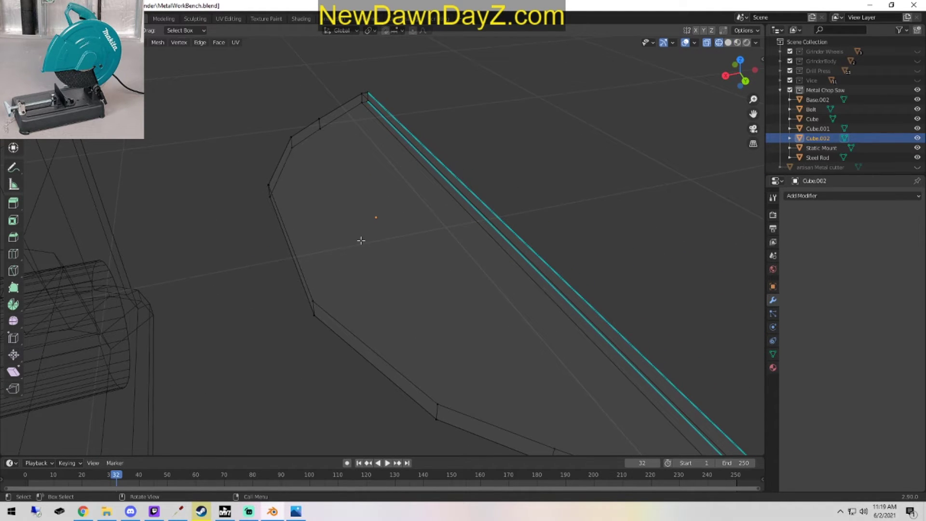
click(362, 232)
mouse_move(408, 290)
middle_down()
mouse_move(427, 249)
mouse_move(527, 294)
mouse_move(490, 285)
mouse_move(466, 297)
mouse_move(434, 285)
mouse_move(378, 310)
mouse_move(527, 259)
mouse_move(562, 289)
mouse_move(362, 331)
mouse_move(539, 331)
mouse_move(477, 310)
mouse_move(532, 269)
mouse_move(545, 315)
middle_up()
scroll(532, 268, down, 5)
key(z)
click(564, 292)
key(Tab)
key(z)
click(598, 326)
middle_drag(598, 326, 560, 321)
key(Tab)
scroll(526, 319, down, 3)
key(Tab)
scroll(553, 346, up, 3)
Duplicate the plate and place the copy straight below it along Z.
key(shift+d)
right_click(560, 323)
key(g)
key(z)
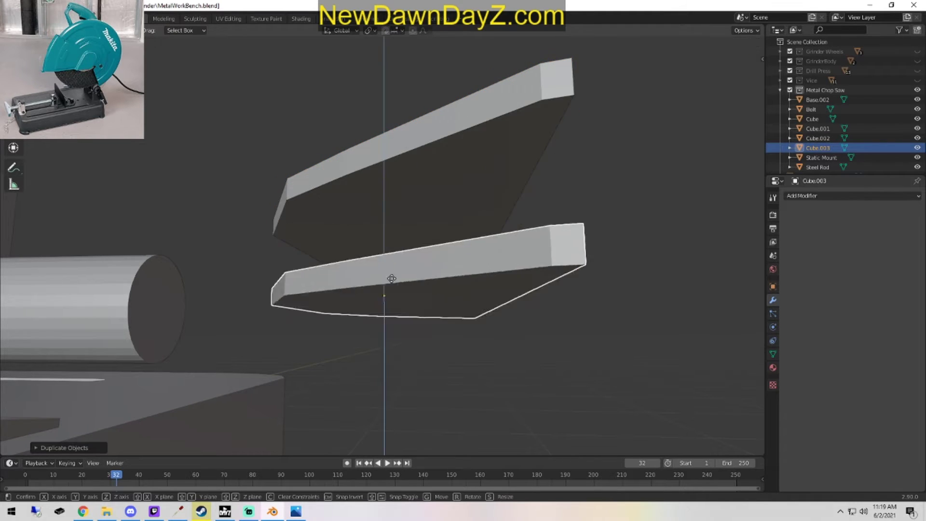
click(546, 262)
key(Tab)
key(Tab)
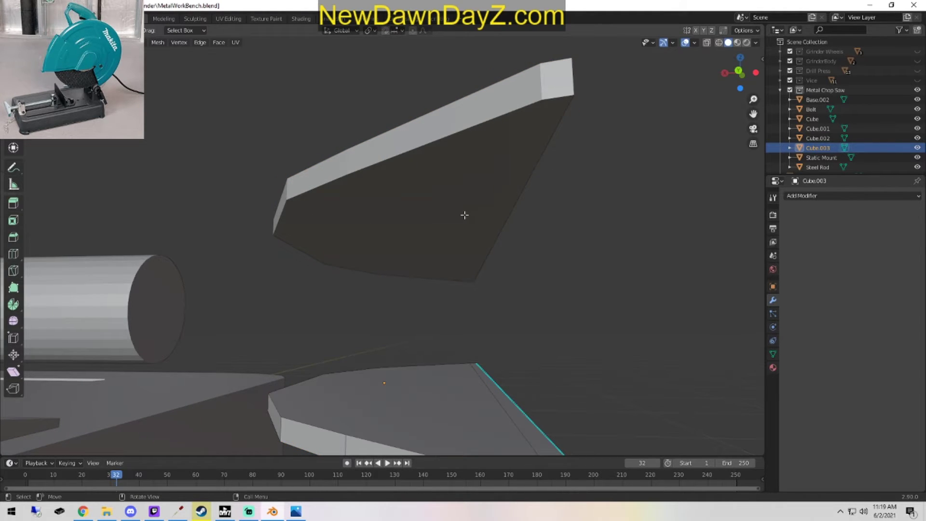
Try extruding the narrow strip along the back underside of the upper plate downward along Z, and undo it.
click(477, 220)
middle_drag(477, 220, 449, 205)
key(Tab)
click(501, 261)
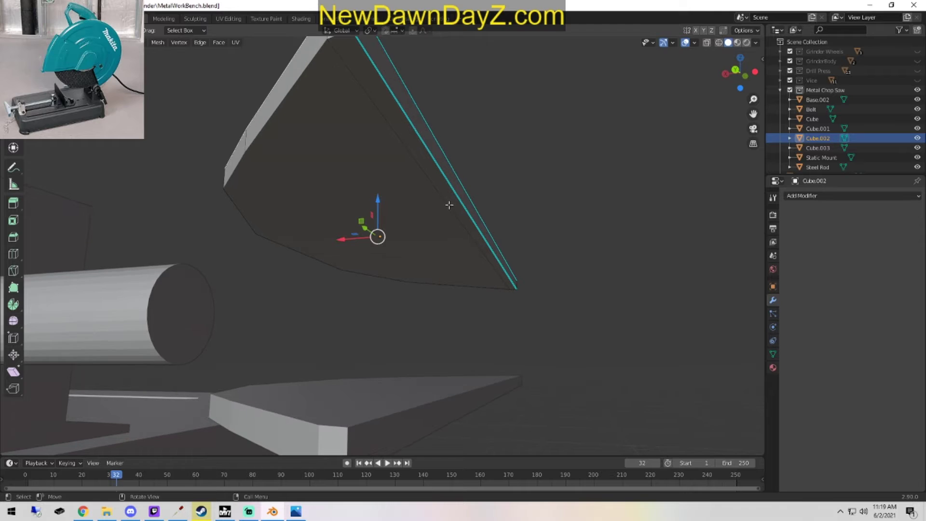
middle_drag(383, 116, 479, 224)
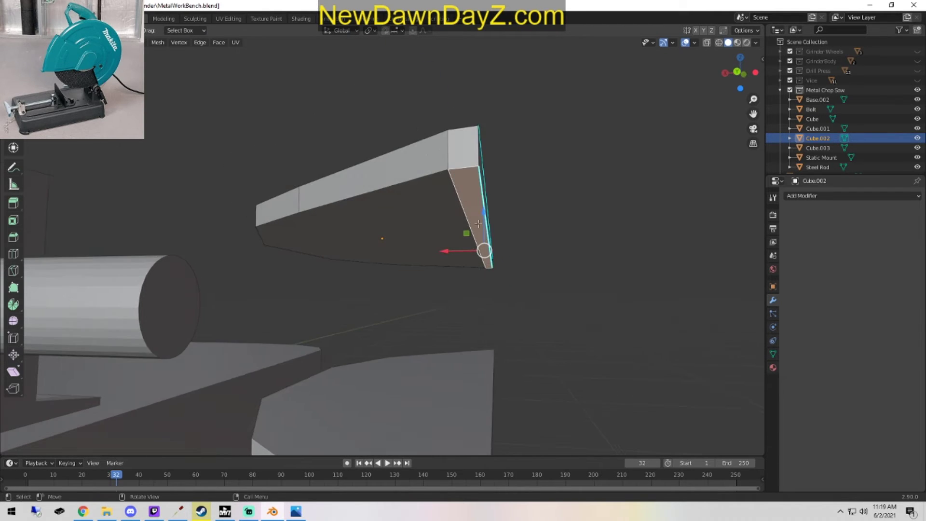
key(g)
key(z)
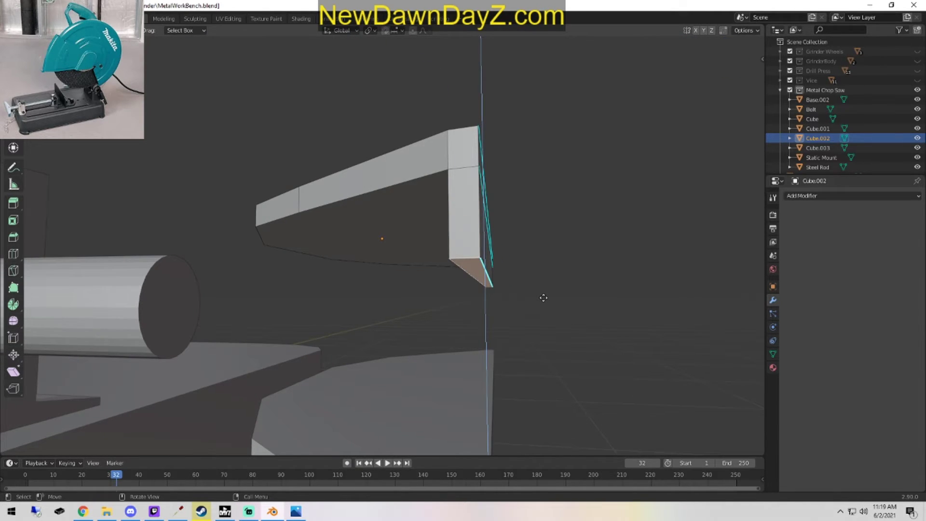
click(544, 314)
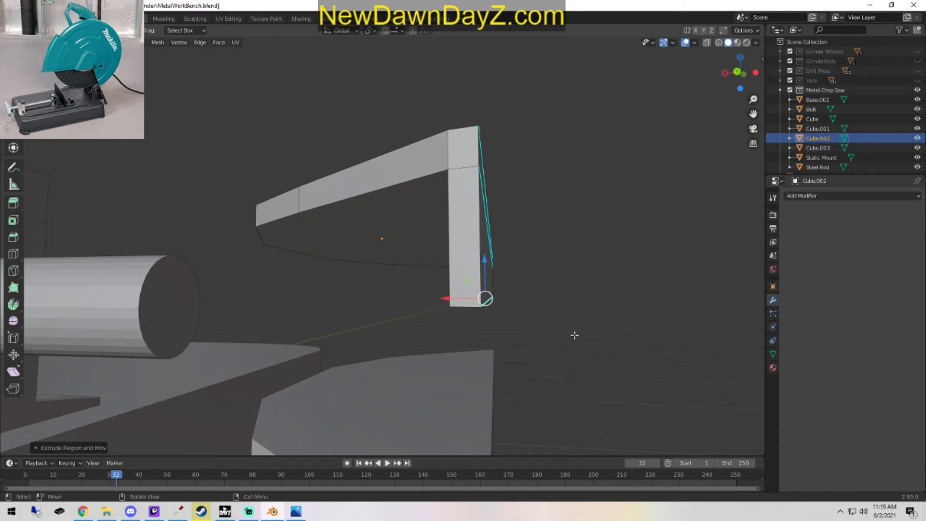
middle_drag(575, 335, 502, 356)
key(ctrl+z)
Select the upper and lower plates together and move them along X toward the steel rod in front view.
key(Tab)
shift+click(429, 364)
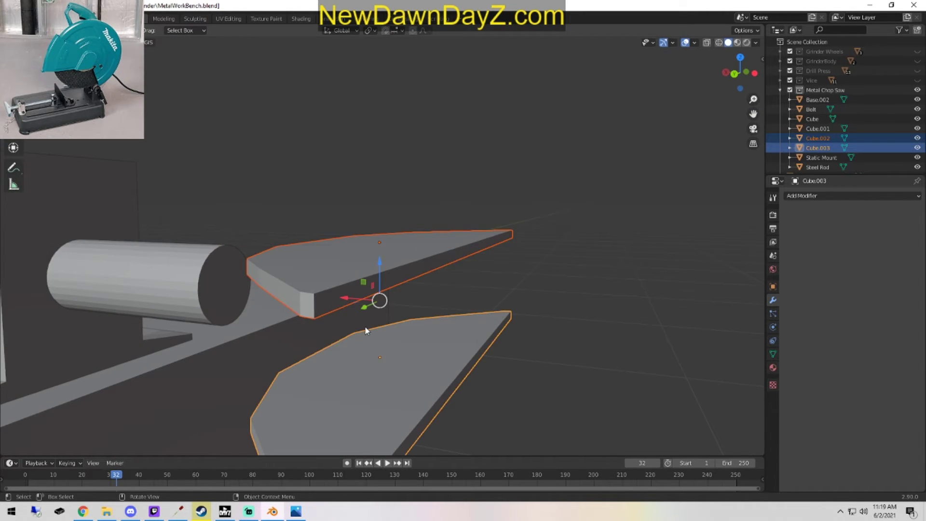
key(KP_1)
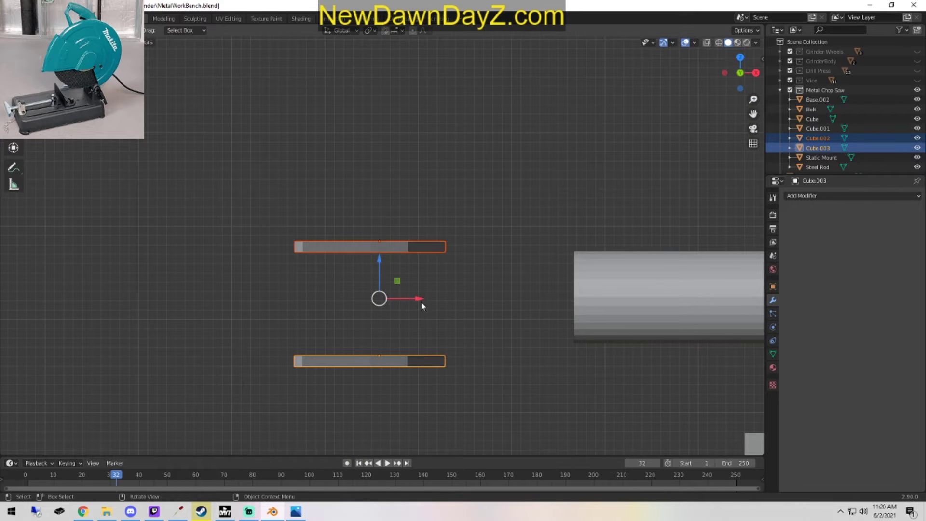
drag(421, 302, 555, 326)
middle_drag(554, 327, 479, 284)
Delete the extra plate left behind at the original position and check the two plates against the rod.
click(346, 256)
key(Delete)
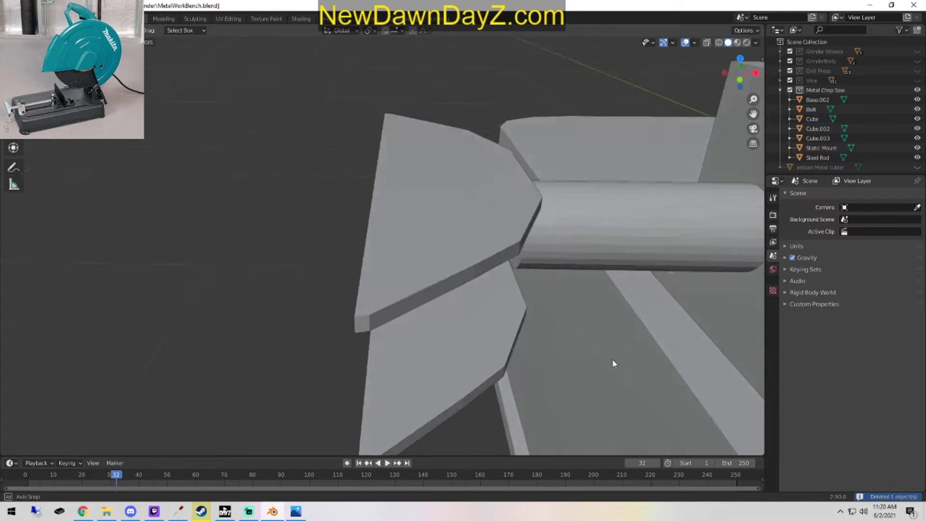
middle_drag(615, 364, 591, 323)
click(473, 196)
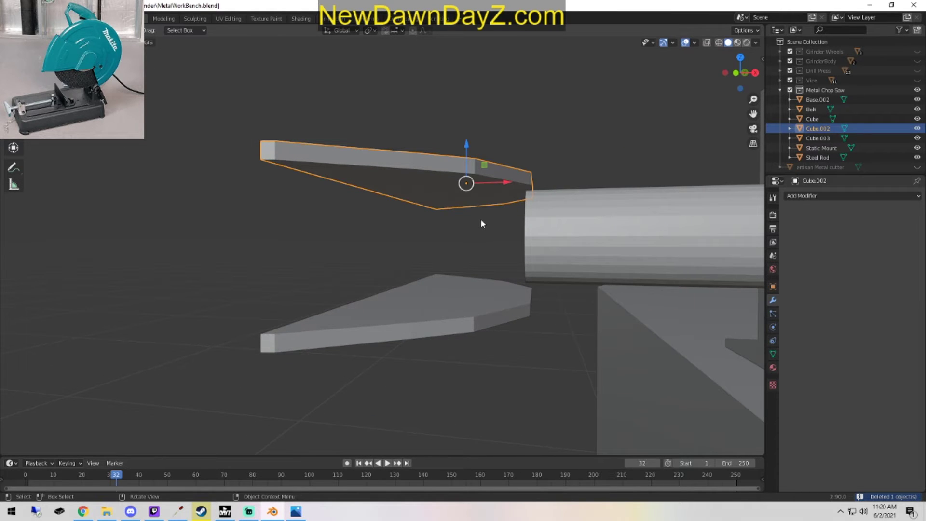
middle_drag(480, 219, 491, 242)
Undo the deletion of the extra plate and the X move of the two plates.
key(ctrl+z)
key(ctrl+z)
key(ctrl+z)
key(ctrl+z)
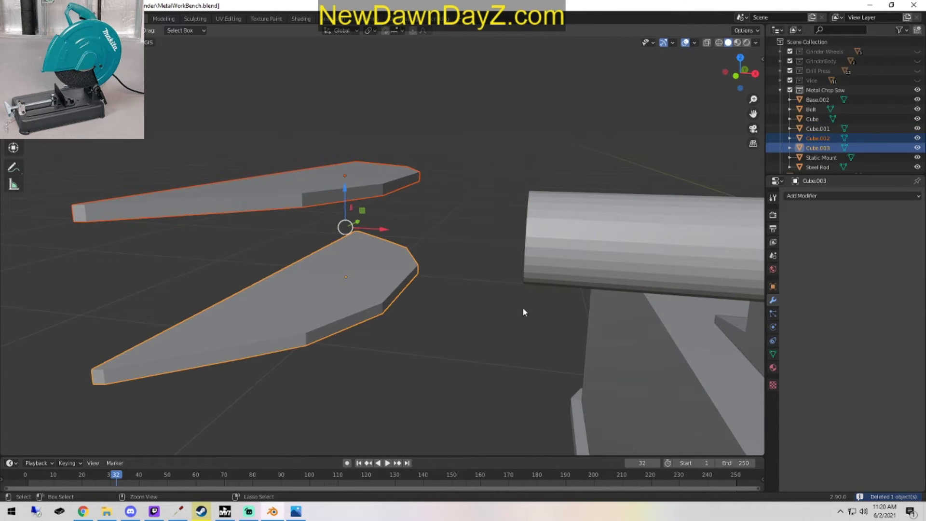
Delete the redundant plate Cube.001 that overlaps the upper plate.
click(803, 147)
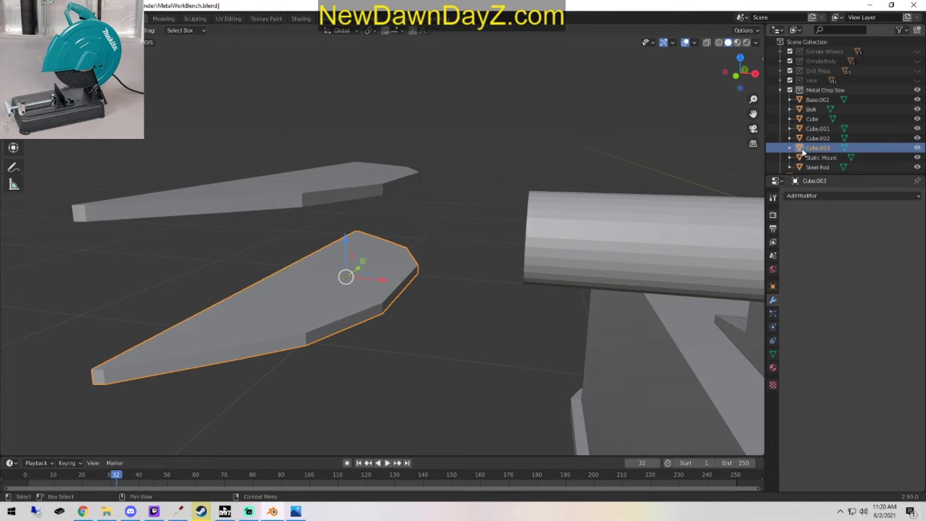
click(807, 141)
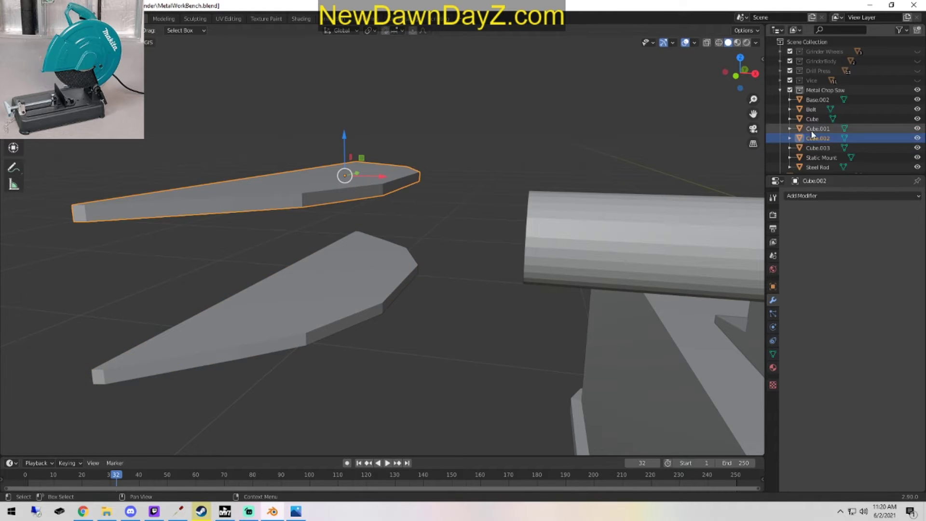
click(811, 131)
key(Delete)
Check the upper plate's mesh and delete the lower plate copy.
click(389, 194)
middle_drag(390, 194, 456, 343)
key(Tab)
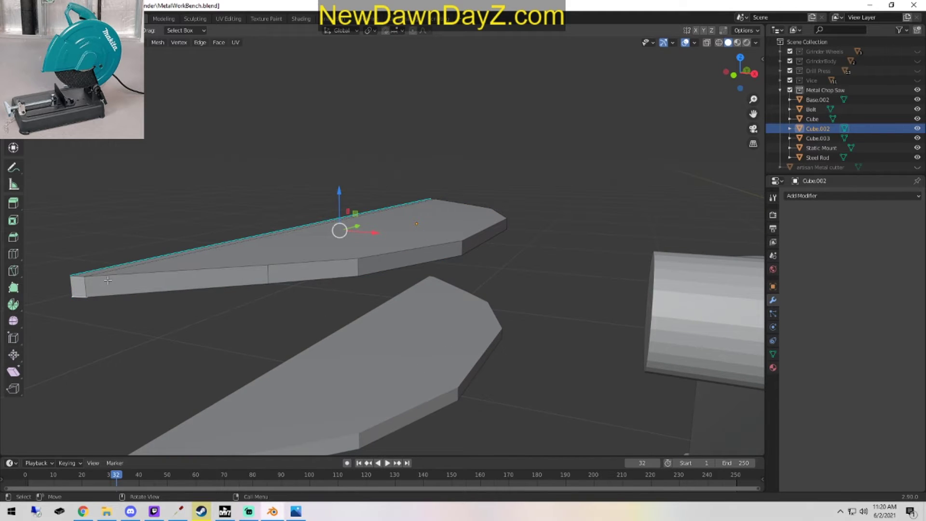
key(Tab)
click(378, 393)
key(Delete)
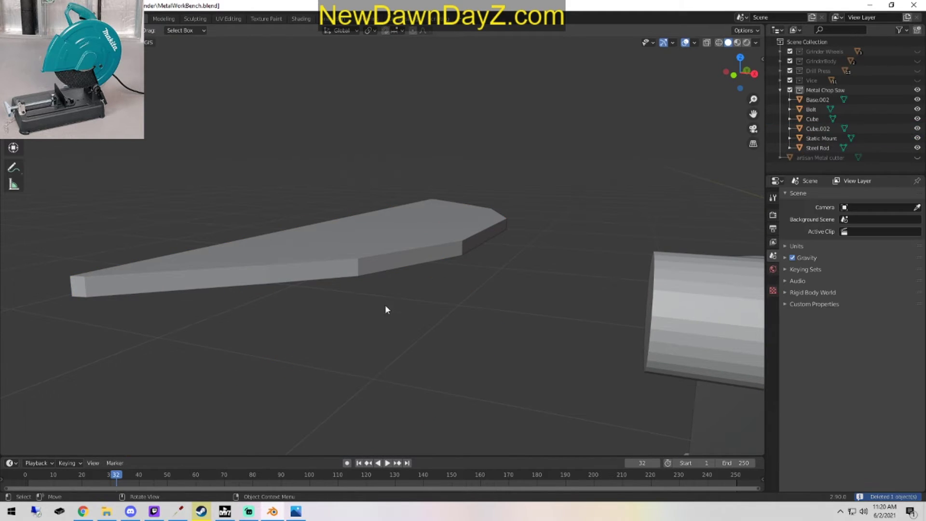
Open the remaining plate's mesh for editing with the Bevel tool and try bevelling one vertical rim corner edge.
click(382, 276)
key(Tab)
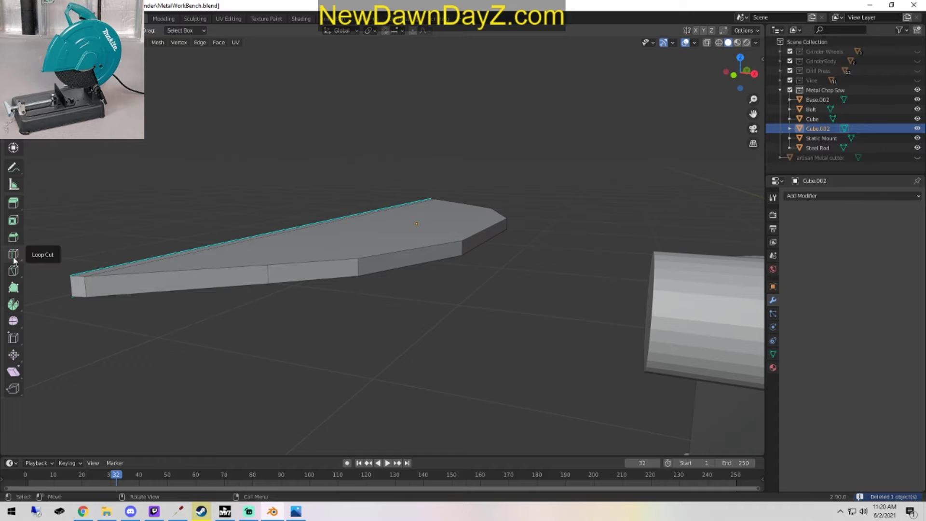
click(17, 237)
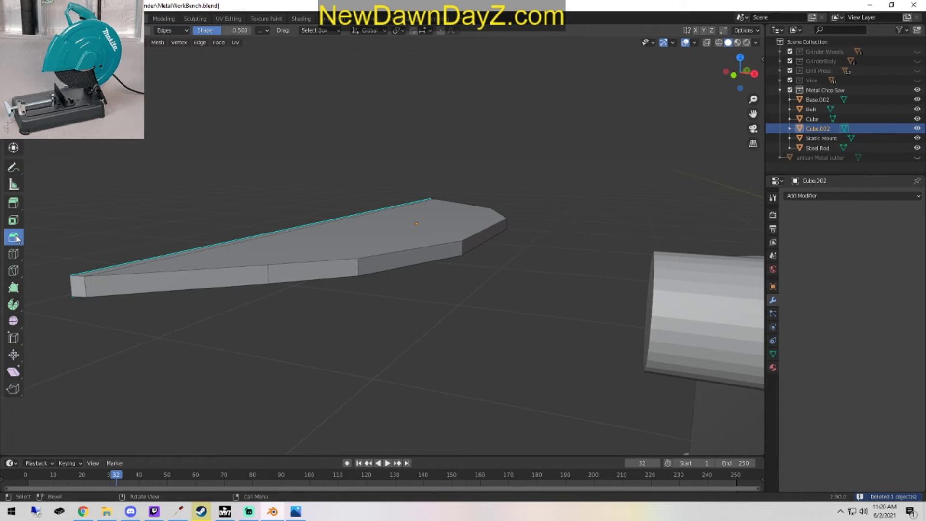
click(354, 275)
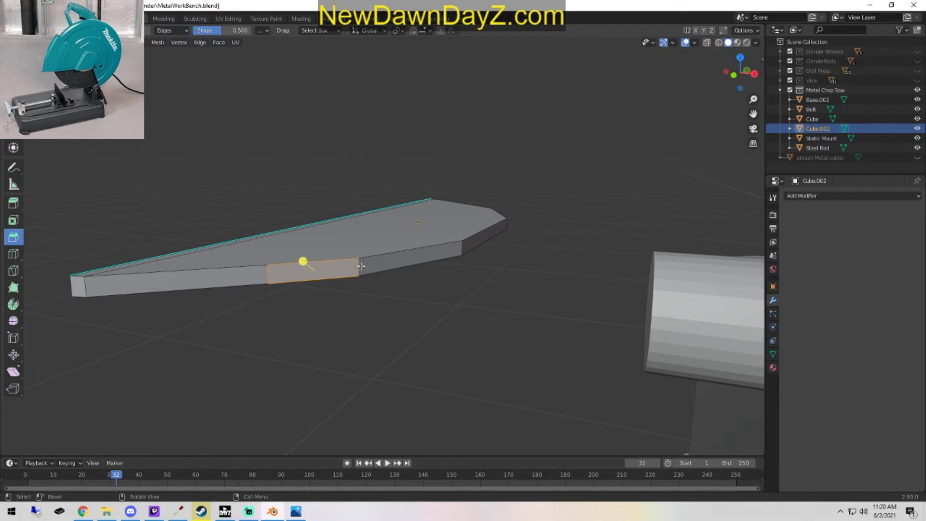
click(360, 267)
key(ctrl+b)
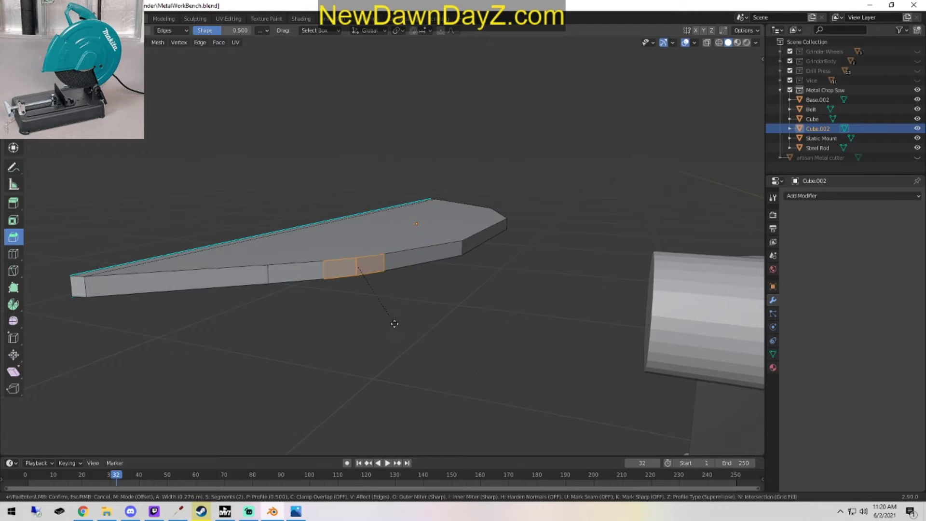
key(Escape)
Bevel the vertical corner edges around the plate's rim into a smooth curve and return to Object Mode.
middle_drag(432, 339, 371, 318)
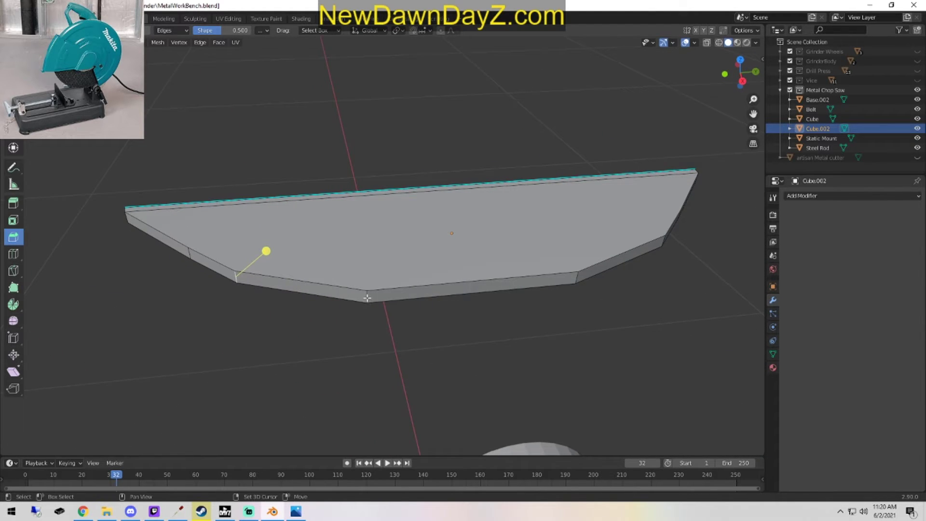
middle_drag(610, 326, 578, 363)
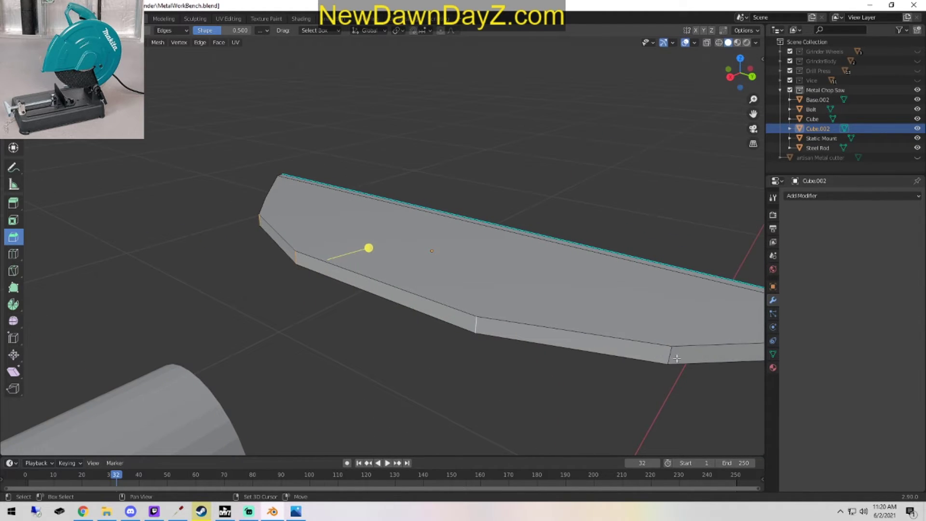
middle_drag(677, 359, 515, 409)
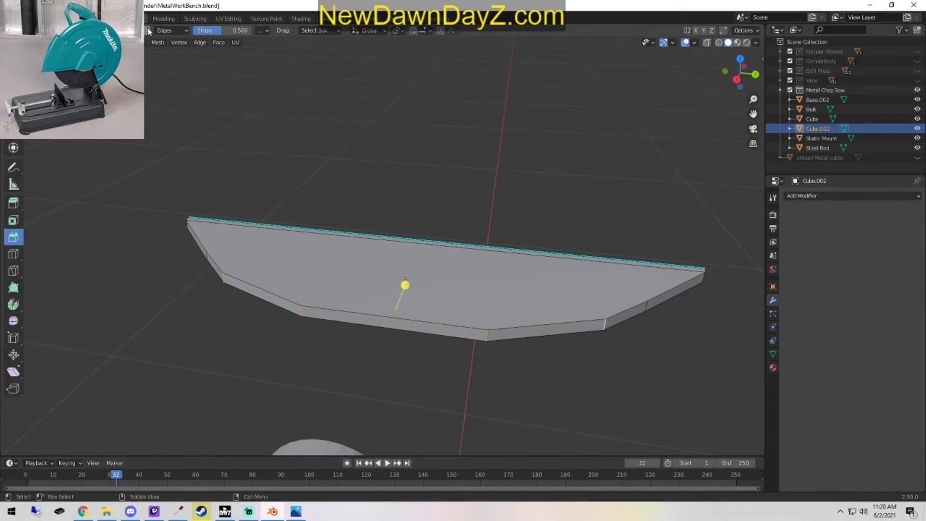
drag(407, 283, 453, 251)
key(Tab)
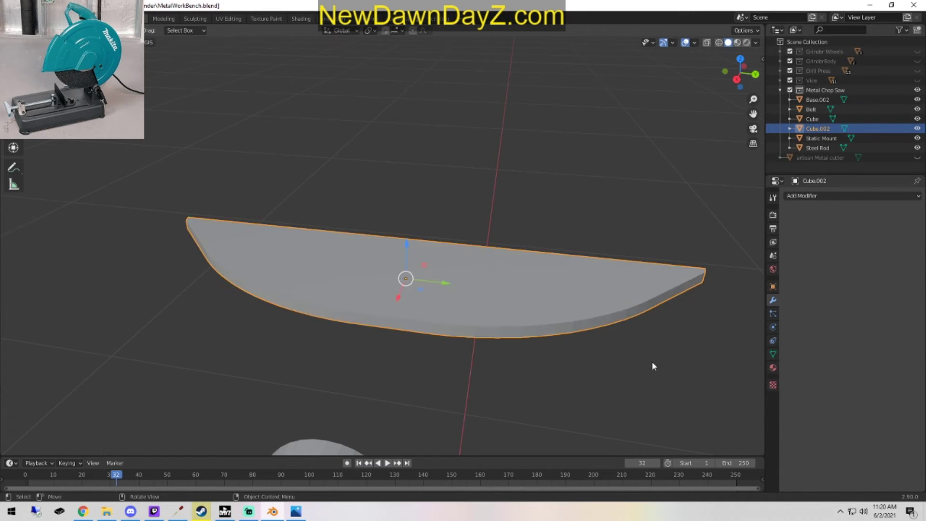
Reopen the plate's mesh and add the flat rim face facing the rod to the selected bevelled faces.
middle_drag(652, 361, 444, 292)
key(Tab)
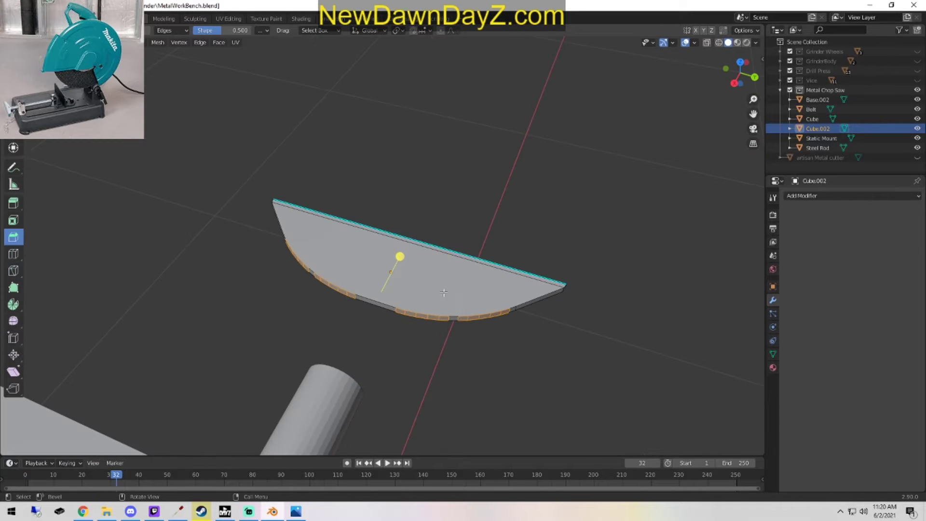
mouse_move(406, 365)
middle_down()
mouse_move(414, 347)
mouse_move(486, 327)
mouse_move(399, 357)
middle_up()
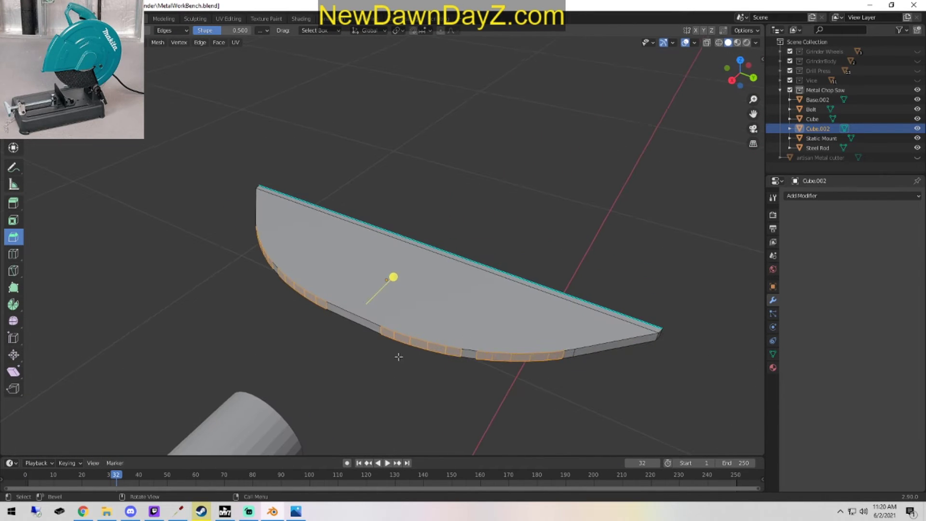
click(361, 319)
key(ctrl+z)
click(360, 323)
middle_drag(359, 324, 453, 386)
key(ctrl+KP_Add)
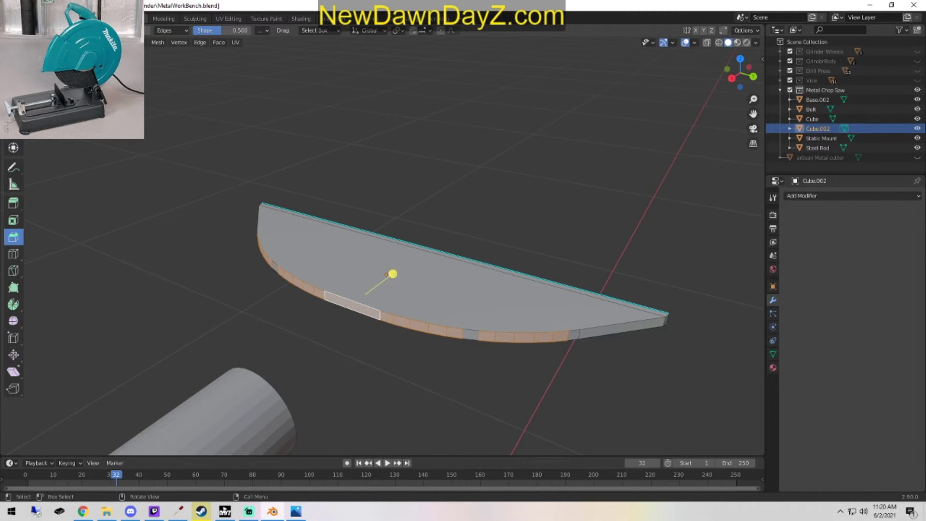
Try moving the selected rim faces outward along X toward the rod, and undo it.
key(shift+space)
key(g)
middle_drag(366, 315, 362, 314)
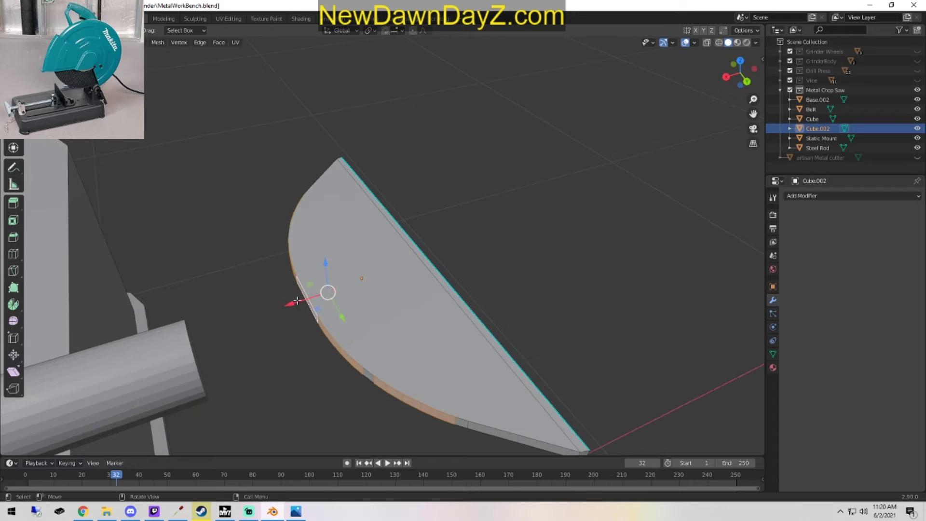
drag(294, 303, 280, 311)
key(ctrl+z)
Select only the flat rim face facing the rod and examine the plate's outline in an aligned view along Z.
middle_drag(414, 323, 452, 308)
click(348, 300)
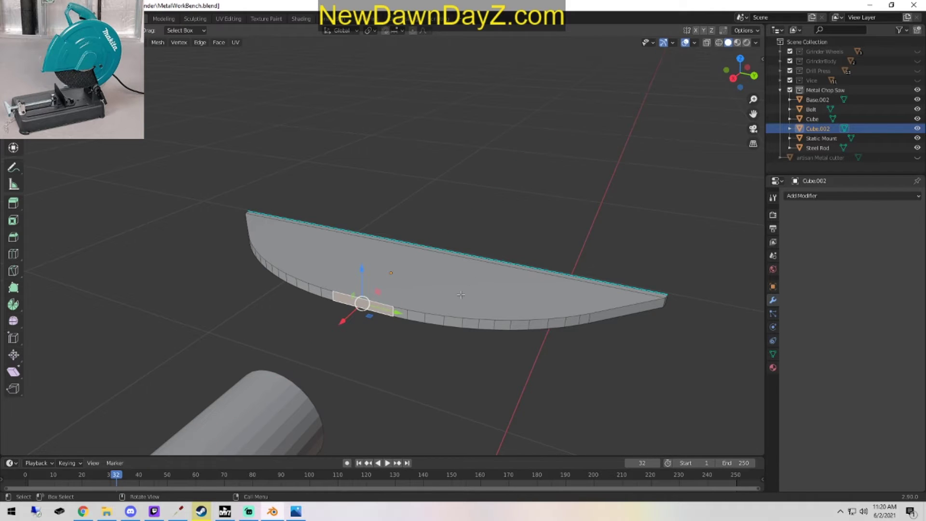
middle_drag(389, 332, 531, 364)
alt+middle_drag(562, 316, 523, 383)
key(Tab)
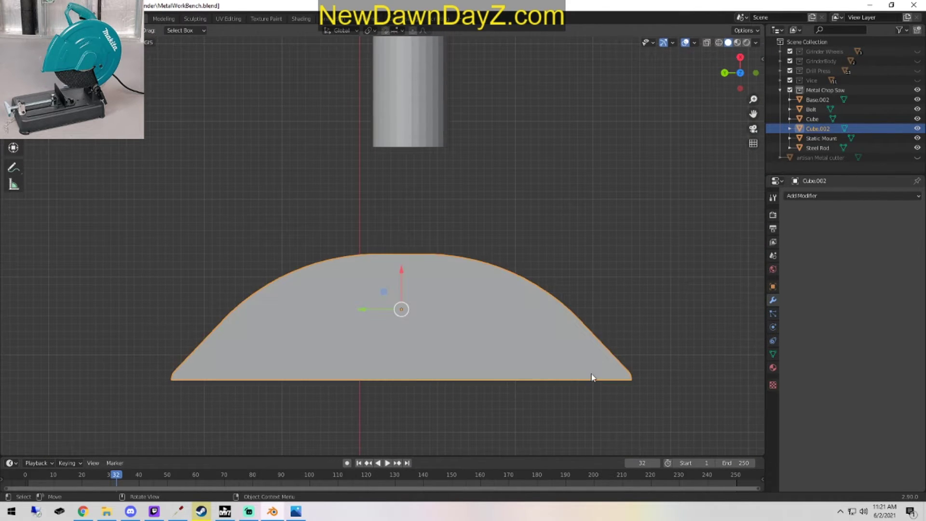
Duplicate the rounded plate and move the copy straight down along Z.
middle_drag(593, 378, 424, 314)
key(shift+d)
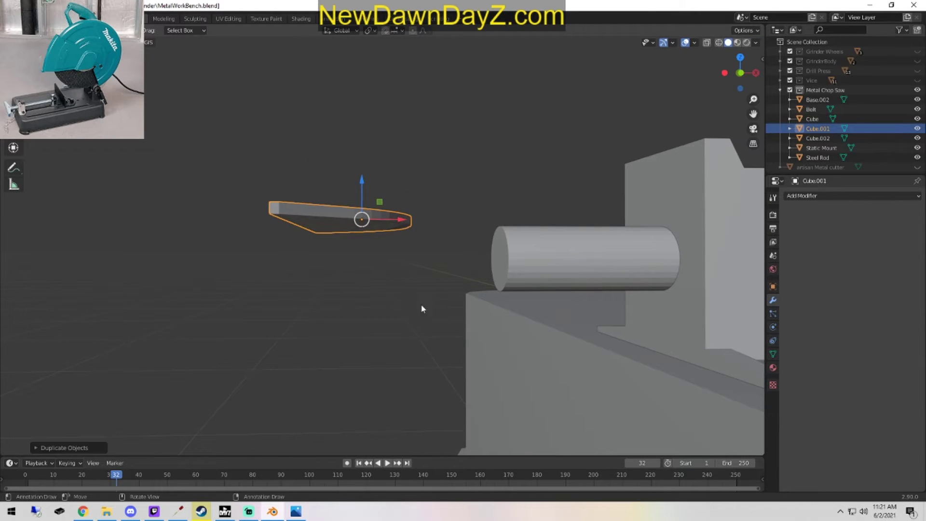
key(z)
click(351, 252)
middle_drag(351, 252, 479, 263)
key(Tab)
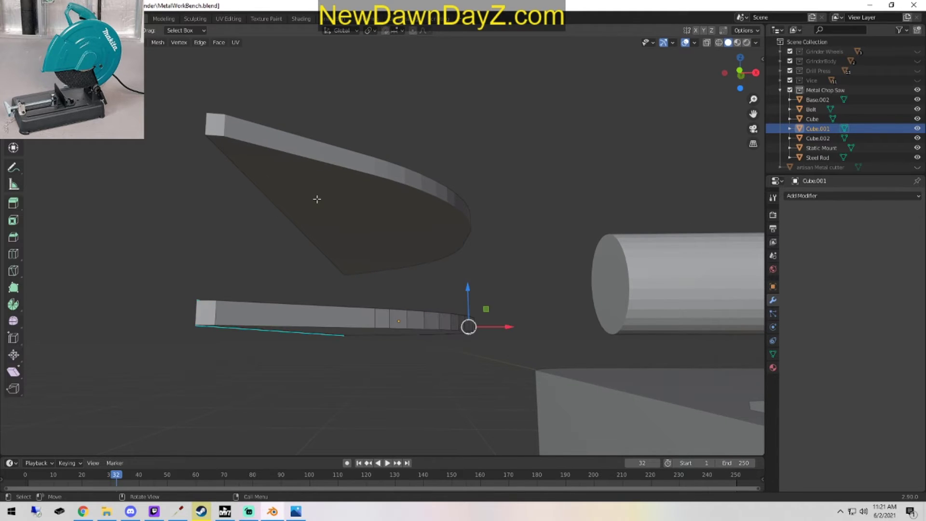
key(Tab)
Select both rounded plates and move them together along X so they overlap the free end of the steel rod.
click(342, 192)
shift+click(416, 316)
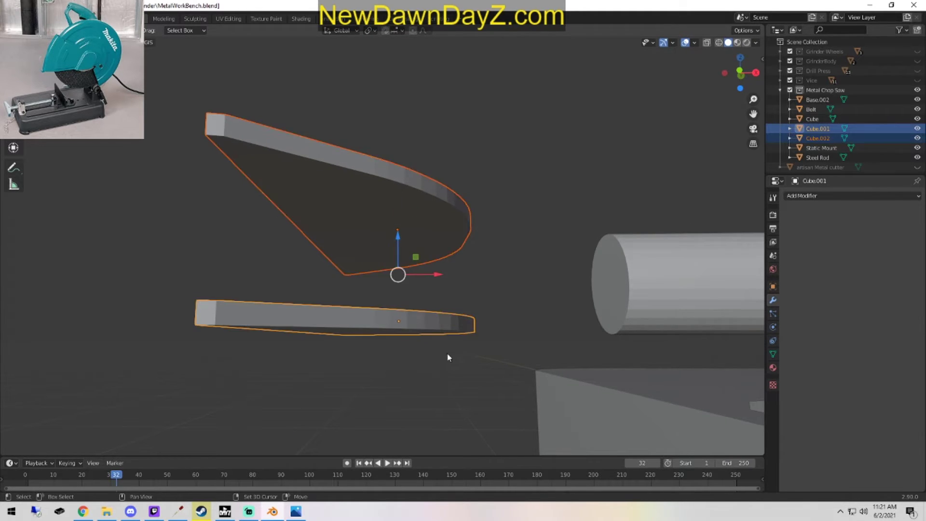
scroll(502, 345, down, 3)
alt+middle_drag(540, 340, 419, 336)
key(g)
key(x)
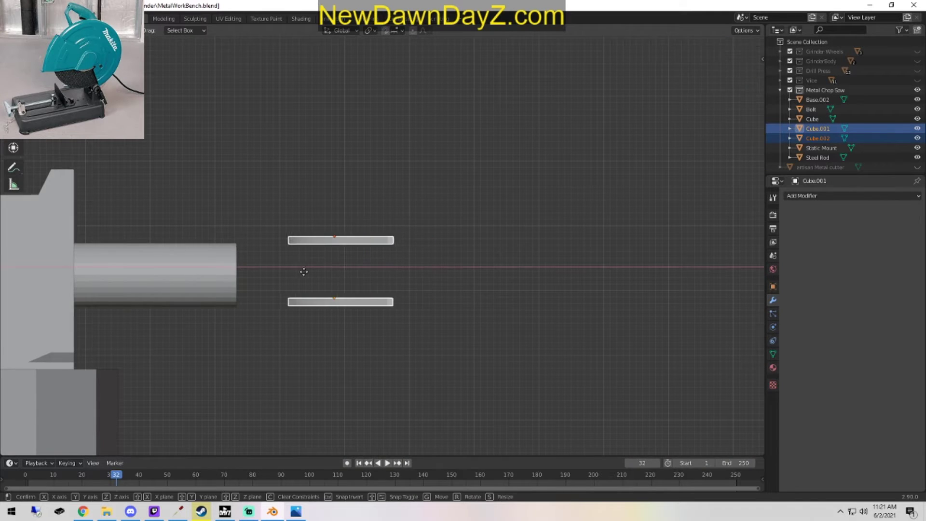
click(232, 273)
Spread the two plates slightly apart along Z so the upper one sits above the rod and the lower one below it.
drag(265, 234, 261, 227)
click(278, 299)
drag(262, 262, 216, 272)
Join the upper and lower plates into a single object.
click(291, 241)
shift+click(296, 310)
middle_drag(406, 331, 424, 284)
key(Tab)
scroll(353, 300, up, 4)
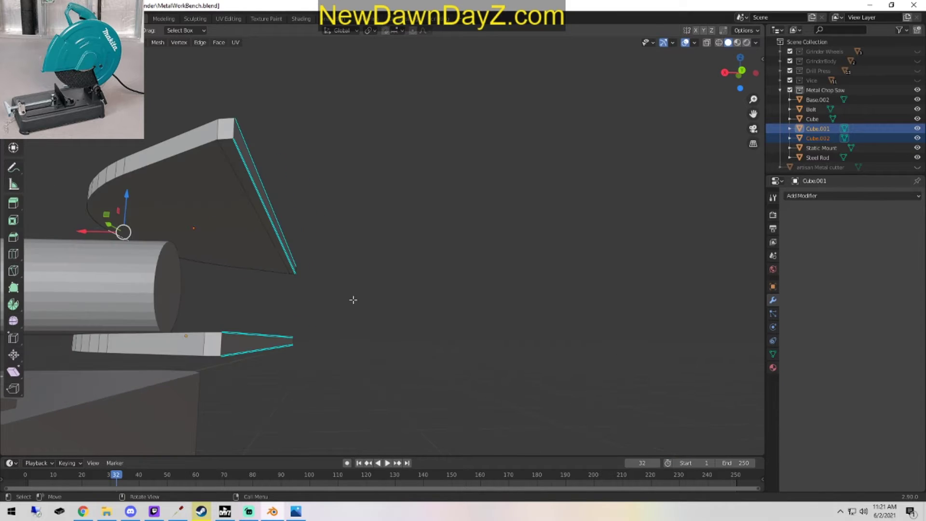
click(311, 154)
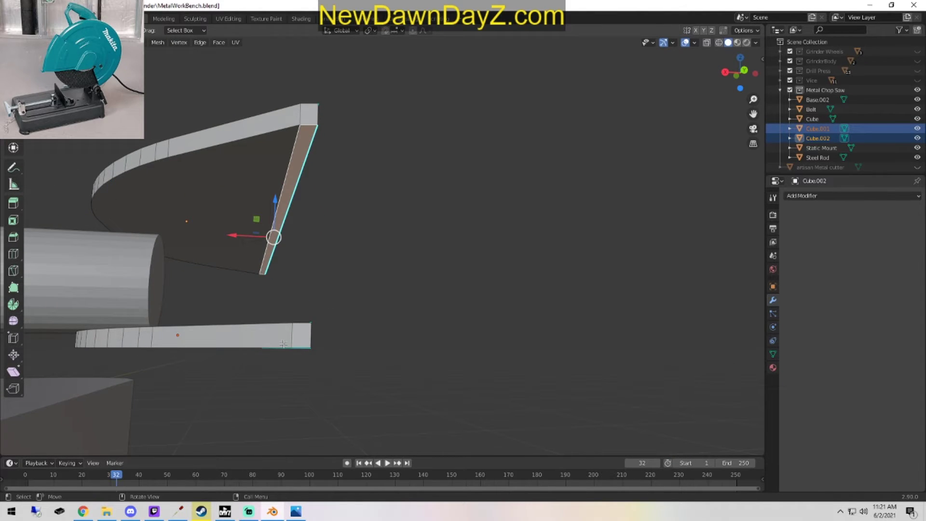
key(Tab)
click(246, 341)
shift+click(249, 173)
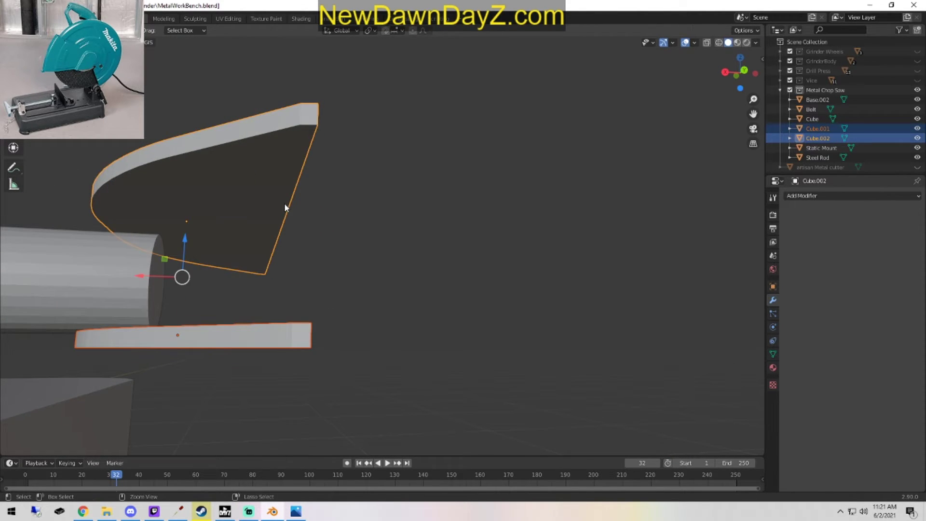
key(ctrl+j)
middle_drag(371, 300, 372, 309)
Open the joined plates' mesh and fill a narrow vertical face between their matching vertices at one end of the straight edges.
key(1)
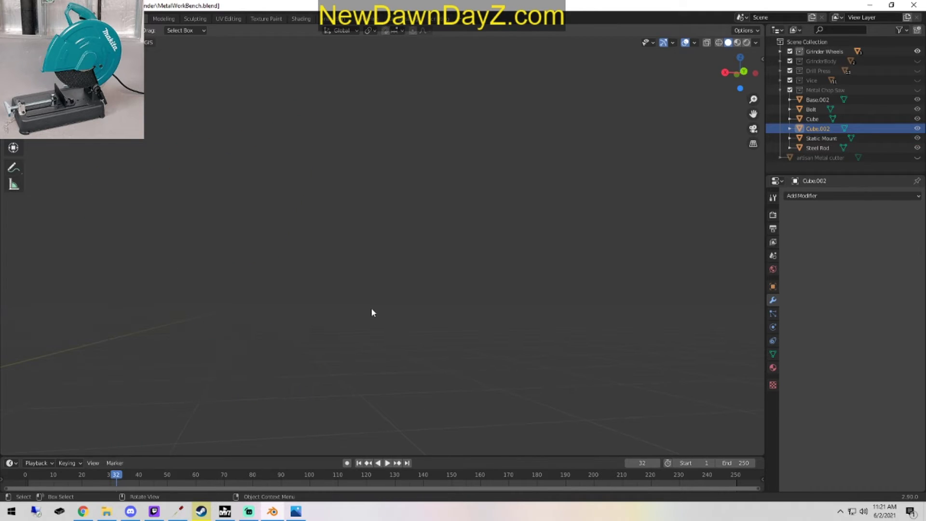
key(5)
key(Tab)
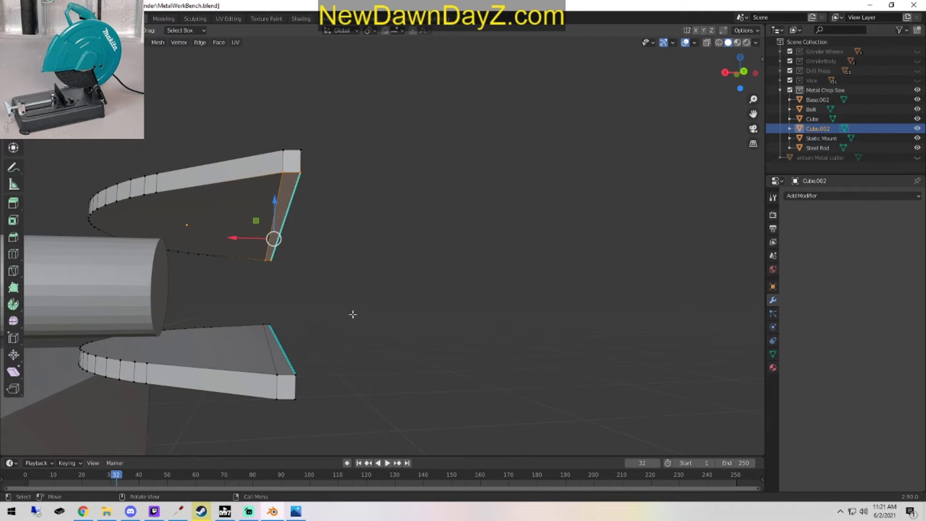
click(272, 375)
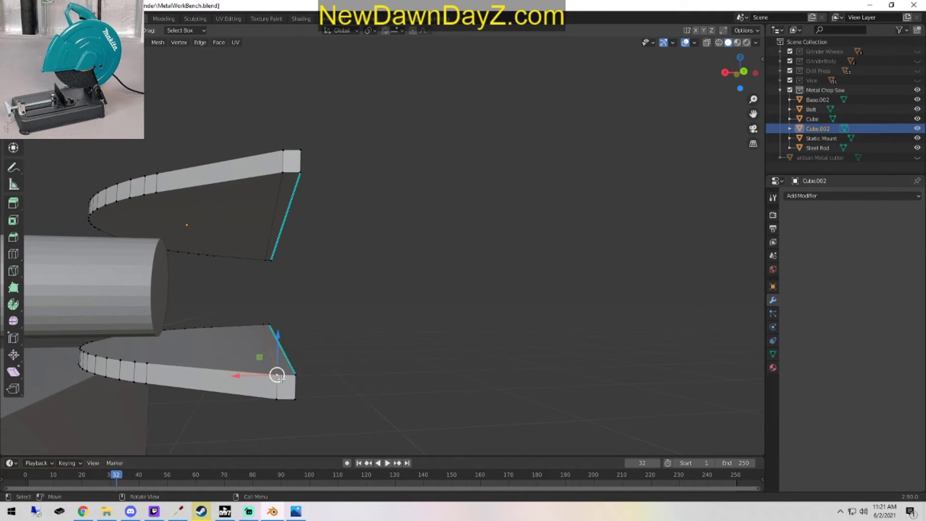
shift+click(284, 172)
shift+click(302, 173)
key(f)
click(429, 316)
Fill a large outer face between the plates' straight outer edges to close the back of the bracket.
middle_drag(460, 350, 441, 355)
click(116, 396)
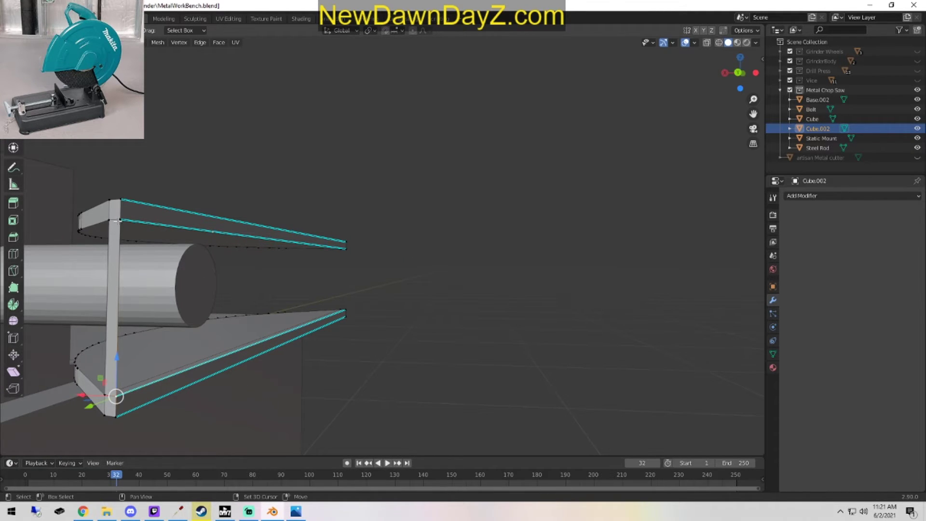
middle_drag(118, 221, 337, 112)
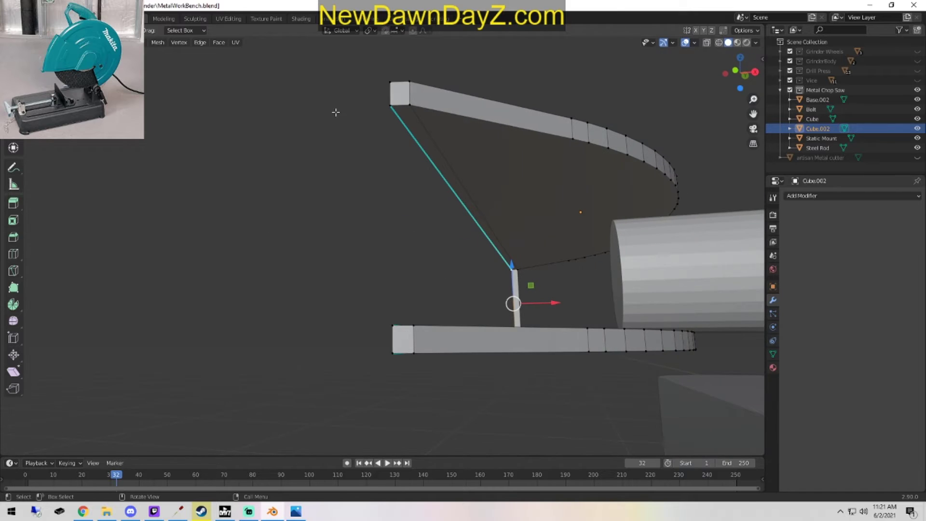
shift+click(387, 106)
shift+click(389, 330)
key(f)
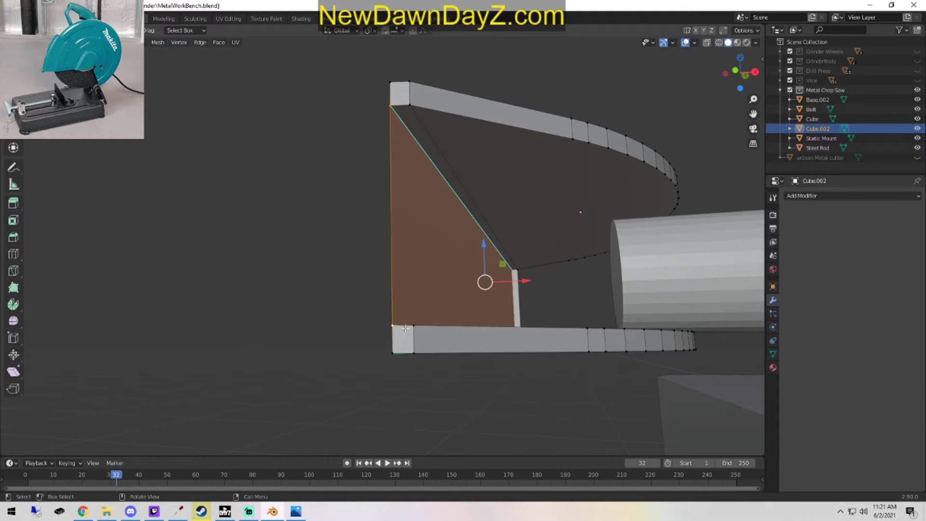
Fill the narrow vertical face between the plates at the opposite end of the straight edges.
click(415, 324)
shift+click(393, 326)
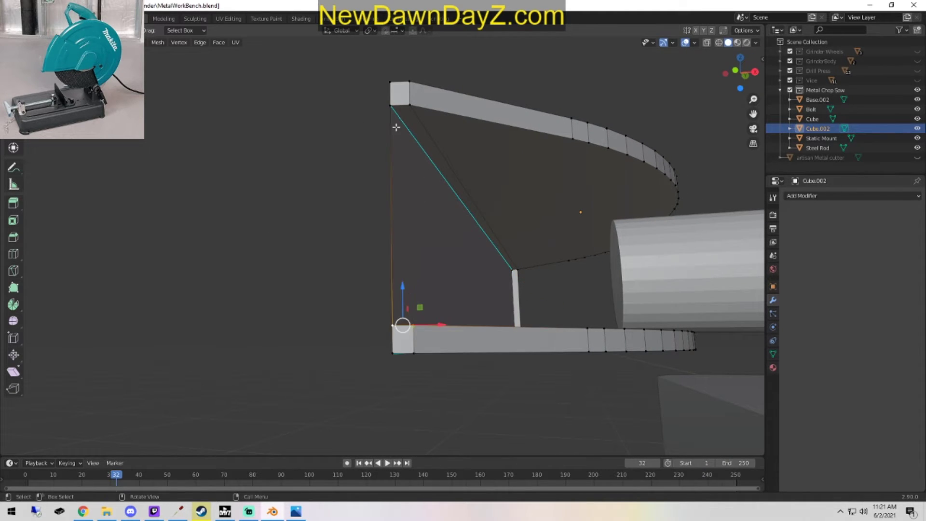
shift+click(411, 105)
shift+click(391, 105)
key(f)
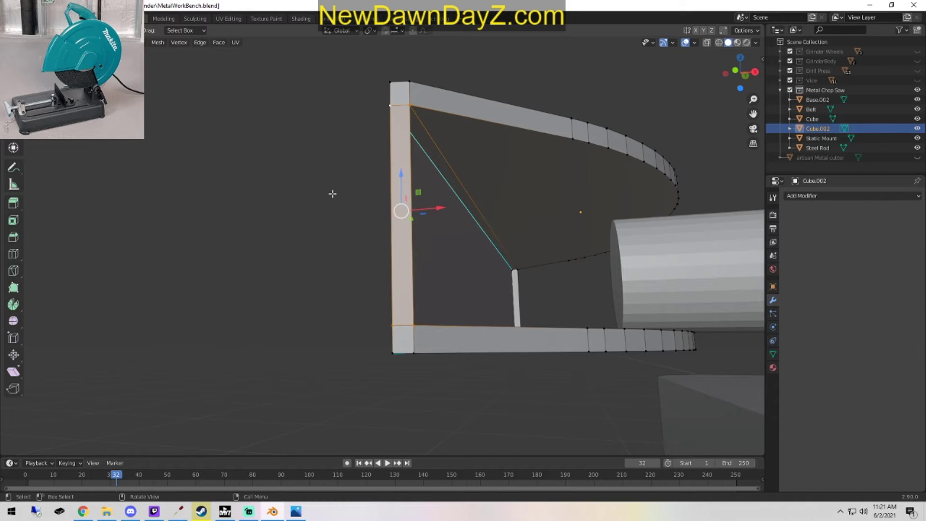
Fill the inner face of the back wall between the two vertical strips, on the side facing the rod.
middle_drag(333, 195, 387, 331)
click(537, 305)
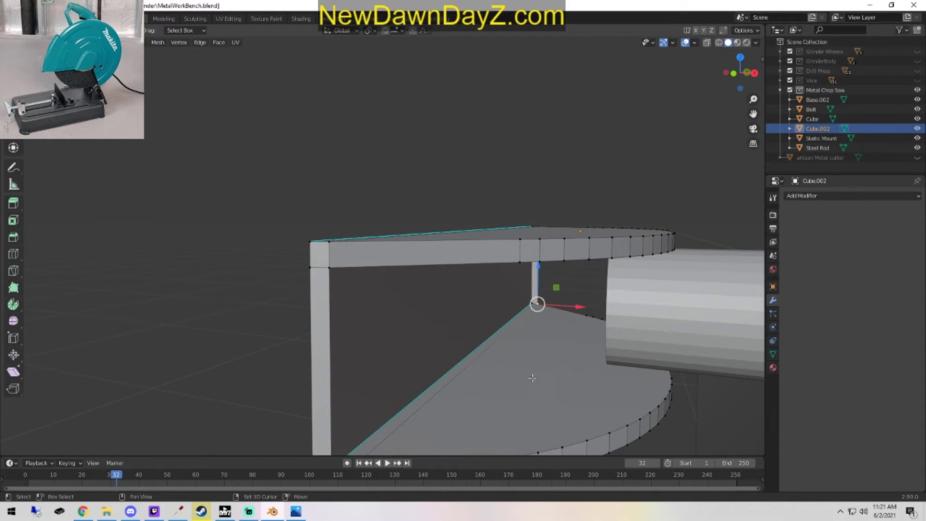
middle_drag(397, 410, 364, 87)
shift+click(369, 377)
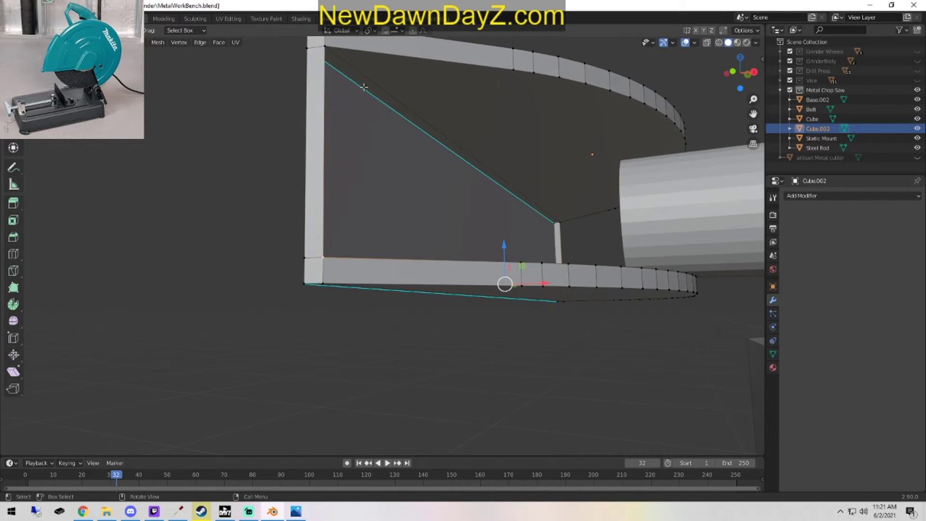
shift+click(332, 55)
shift+click(560, 224)
key(f)
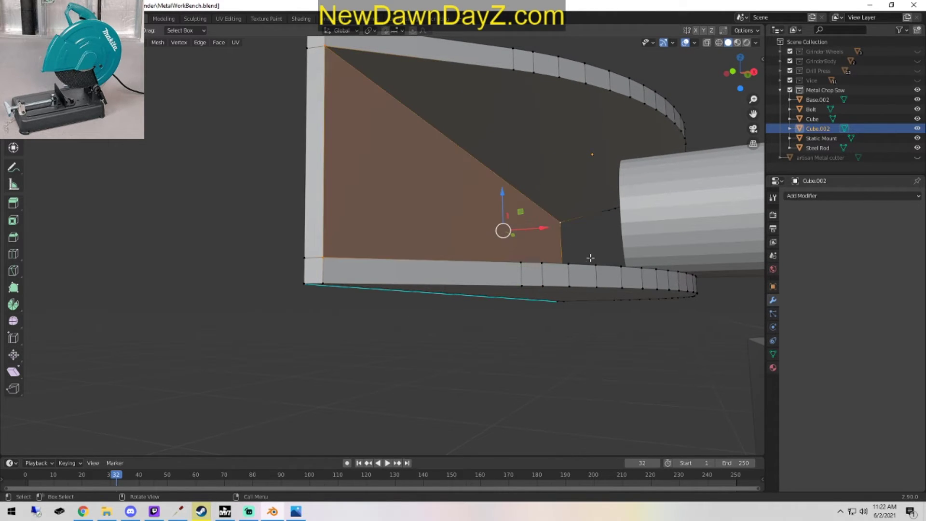
Select the back wall's inner face and move it along X toward the rod to thicken the wall.
click(589, 258)
scroll(557, 323, down, 5)
middle_drag(456, 261, 512, 331)
key(Tab)
key(Tab)
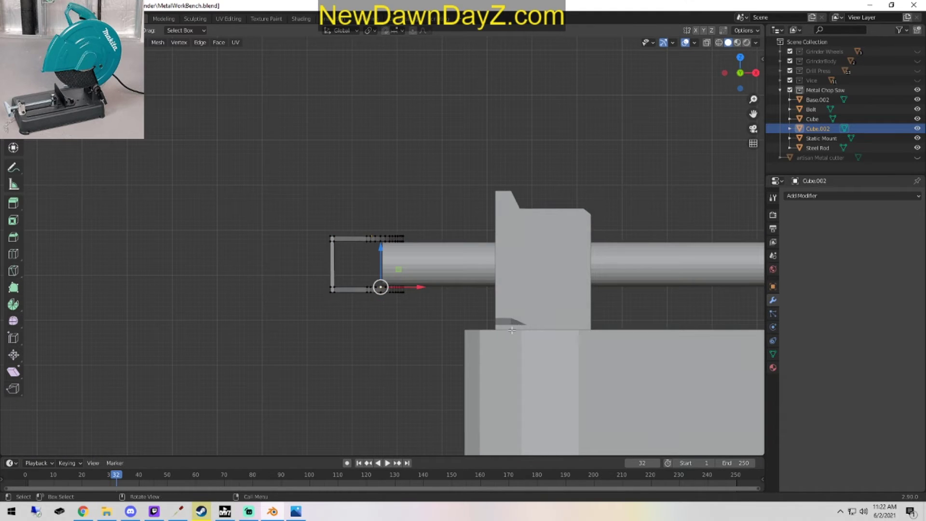
scroll(370, 308, up, 6)
middle_drag(353, 340, 366, 295)
click(300, 314)
scroll(358, 271, down, 2)
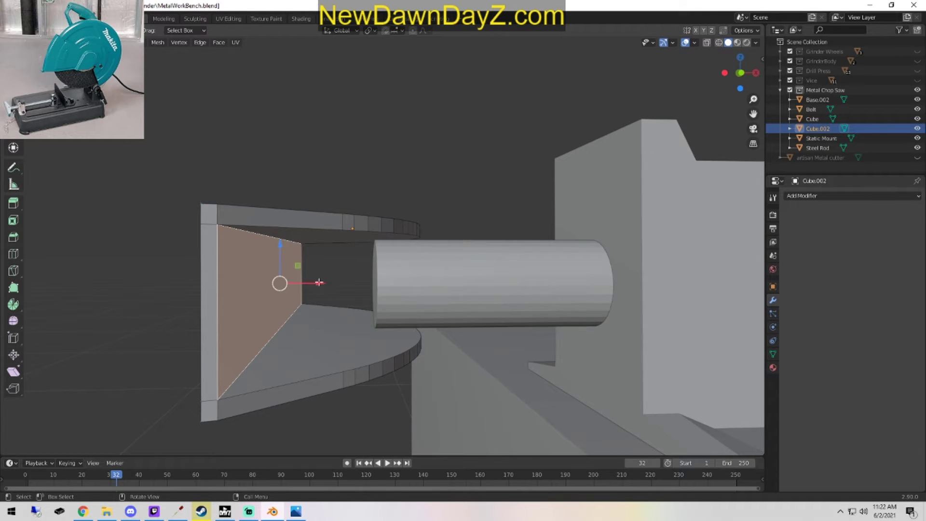
drag(316, 282, 337, 288)
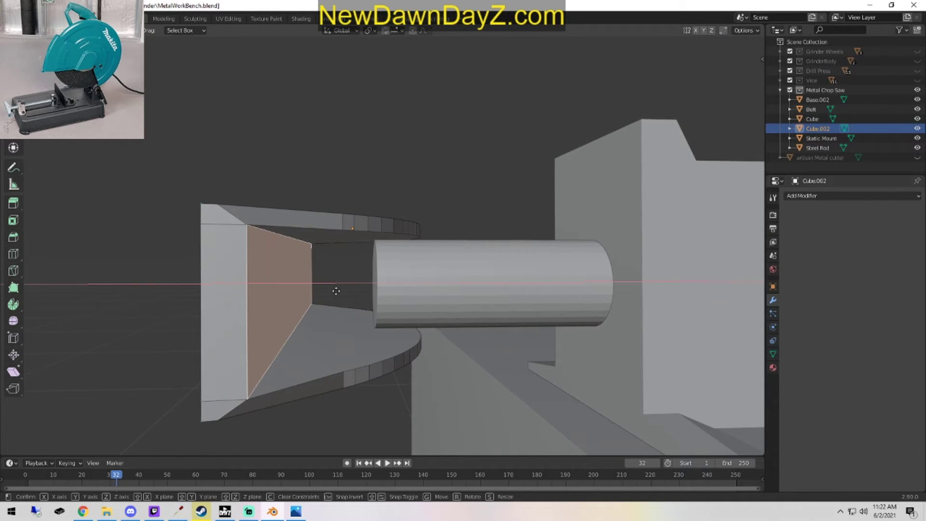
click(339, 292)
Leave the mesh, deselect the bracket and examine its shape and fit on the rod and the whole saw base.
key(Tab)
middle_drag(351, 306, 378, 266)
scroll(458, 347, down, 3)
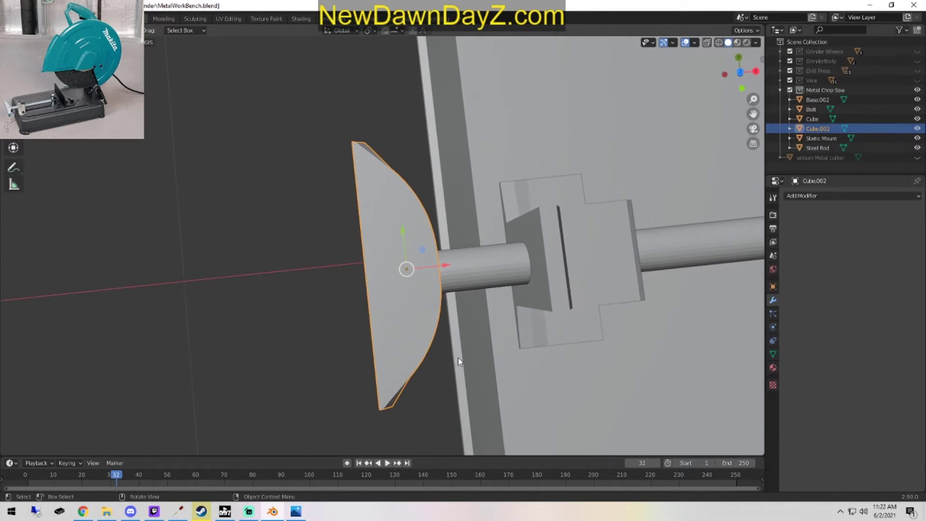
key(Tab)
scroll(427, 379, down, 3)
key(Tab)
scroll(430, 369, down, 2)
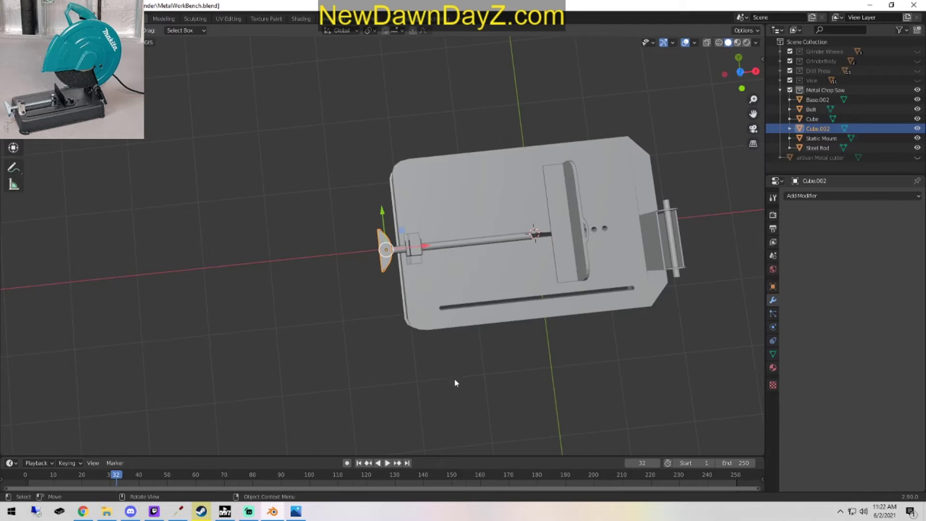
middle_drag(455, 380, 456, 339)
scroll(383, 318, up, 3)
click(383, 318)
scroll(413, 337, down, 3)
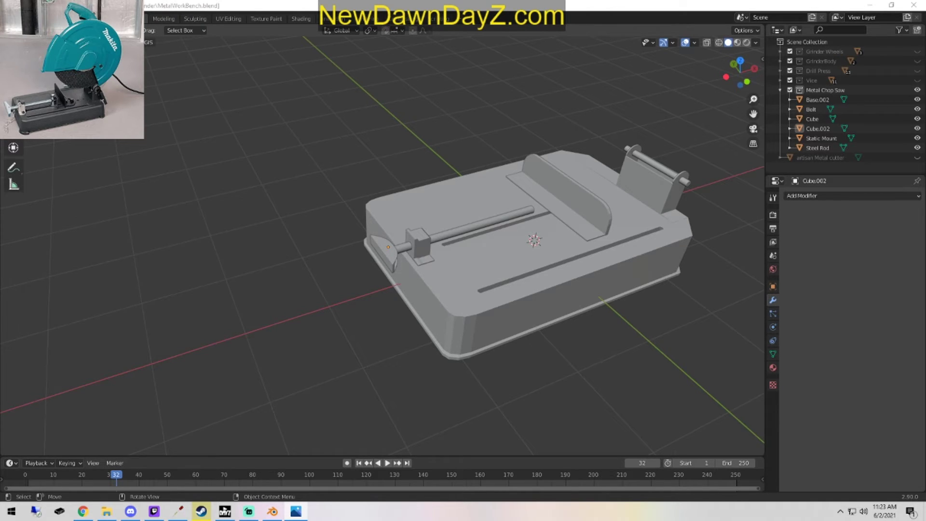
middle_drag(276, 302, 291, 314)
scroll(232, 305, up, 6)
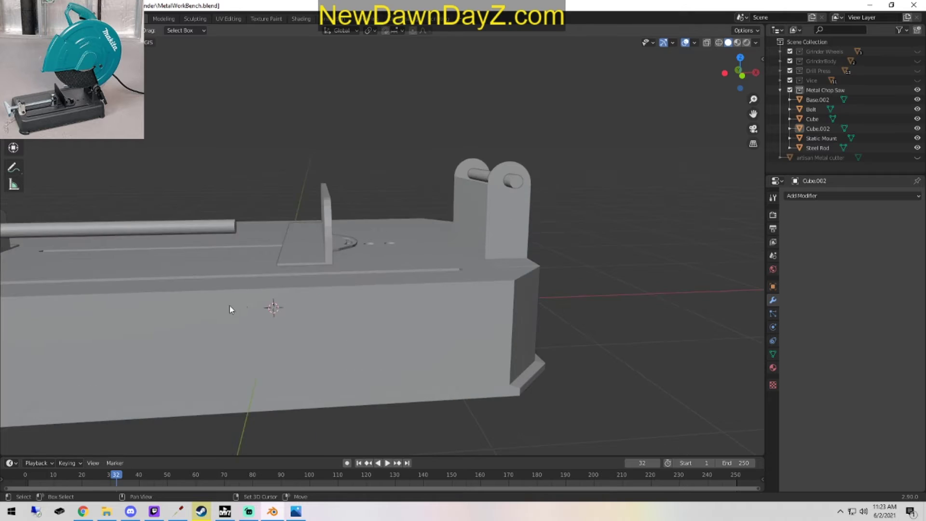
Duplicate the steel rod in place and set the copy's origin to the centre of its geometry.
click(363, 268)
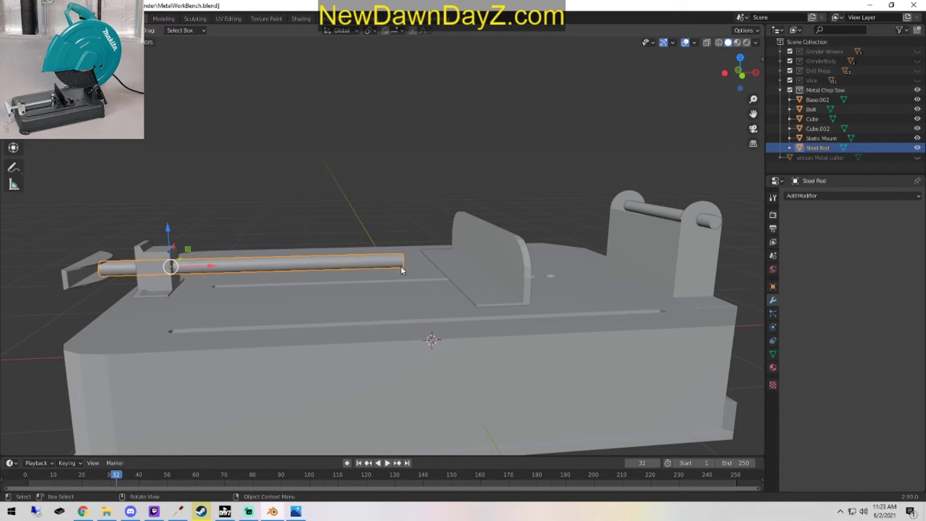
key(shift+d)
right_click(368, 268)
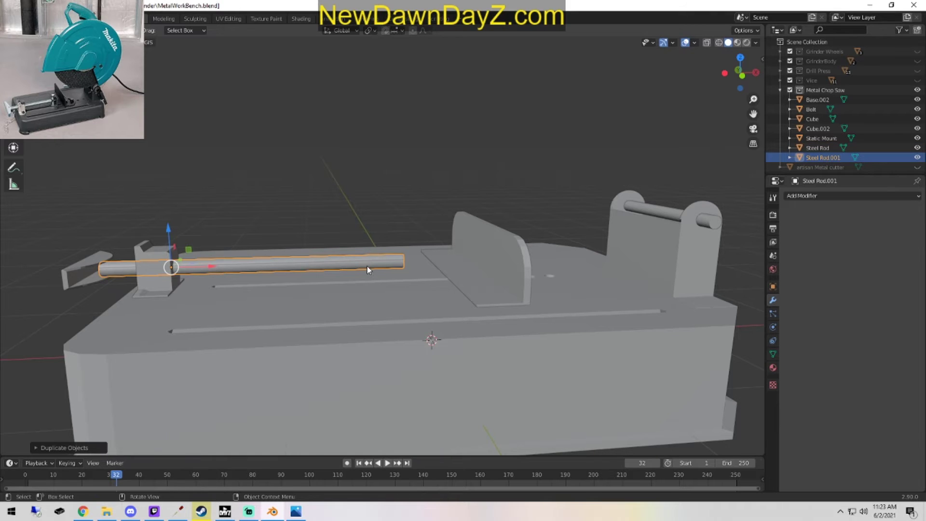
right_click(366, 269)
mouse_move(367, 266)
click(444, 287)
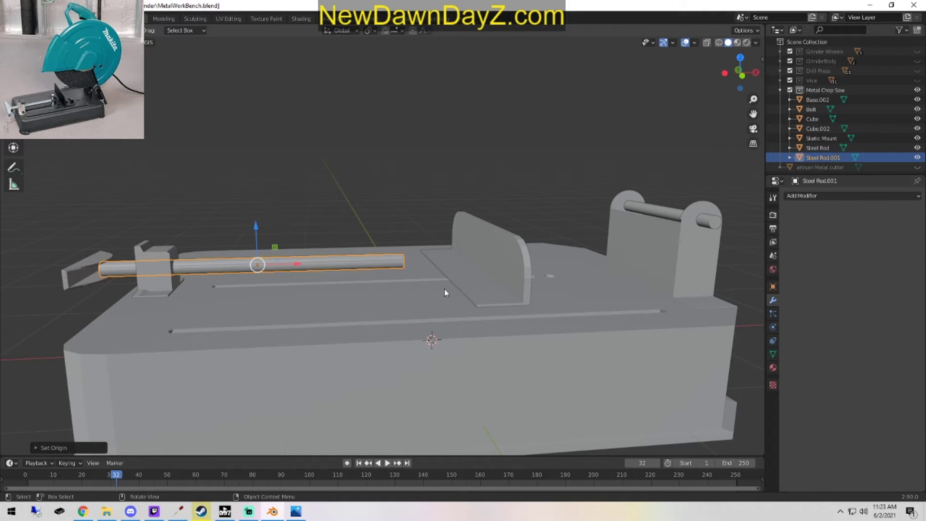
Rotate the rod copy 90 degrees about the Y axis so it stands upright.
key(r)
key(y)
key(9)
key(0)
key(Return)
key(r)
key(KP_7)
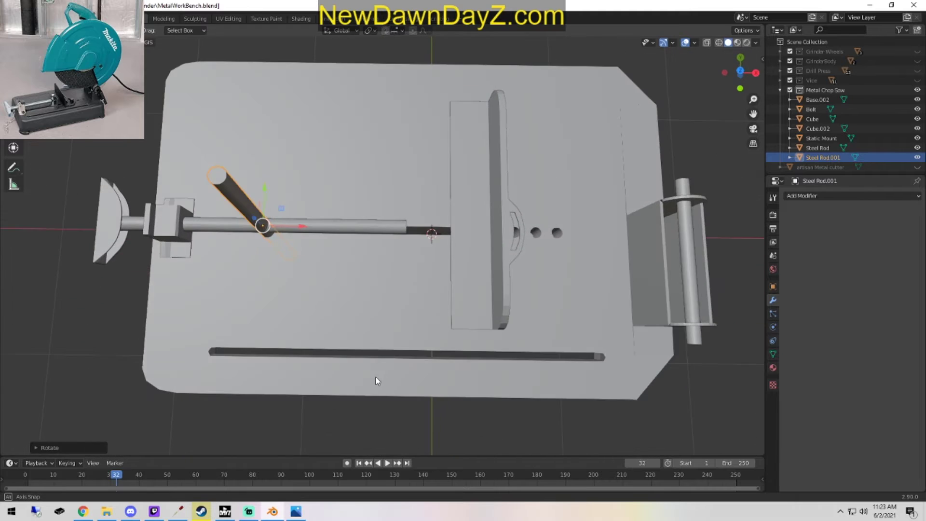
middle_drag(376, 378, 380, 320)
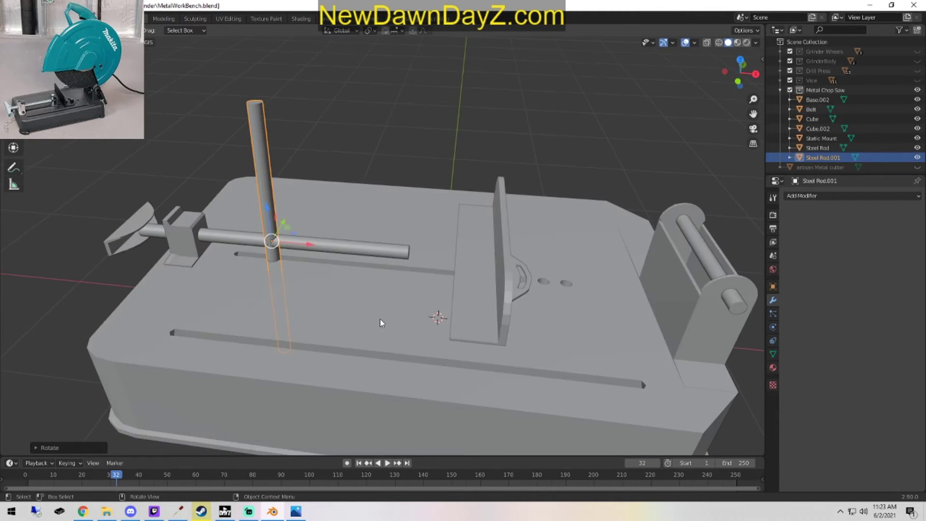
Move the upright rod copy along X to the horizontal rod's end near the fence, working in front view.
key(KP_7)
key(KP_1)
key(g)
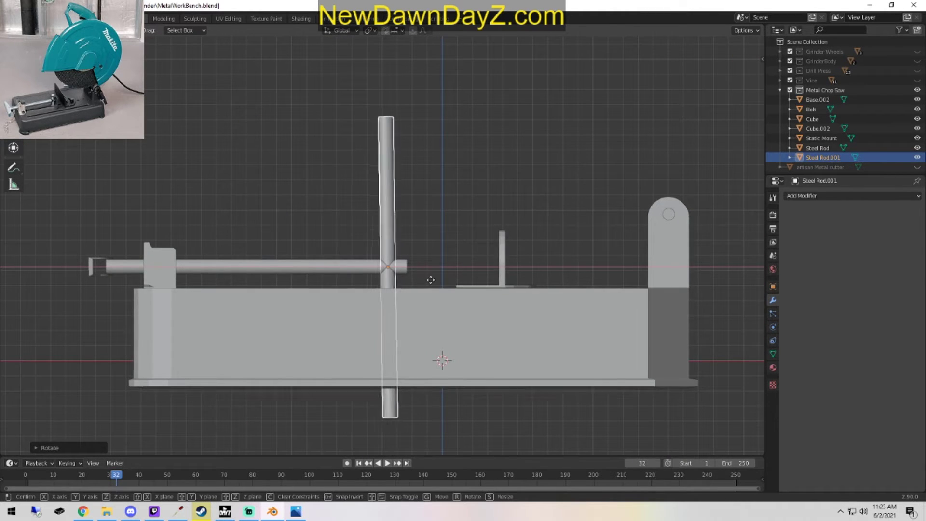
click(434, 290)
Try scaling the upright rod copy along X.
middle_drag(437, 299, 499, 326)
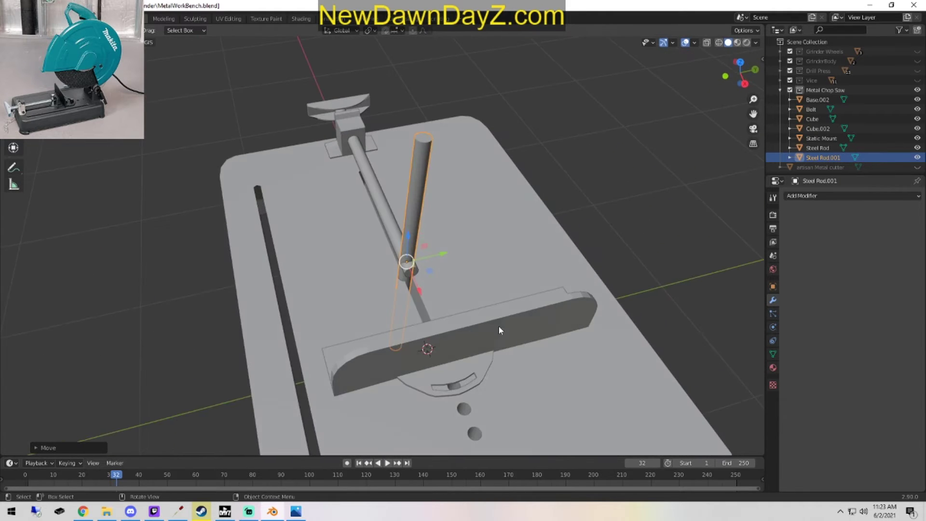
key(s)
key(x)
click(442, 312)
key(s)
key(x)
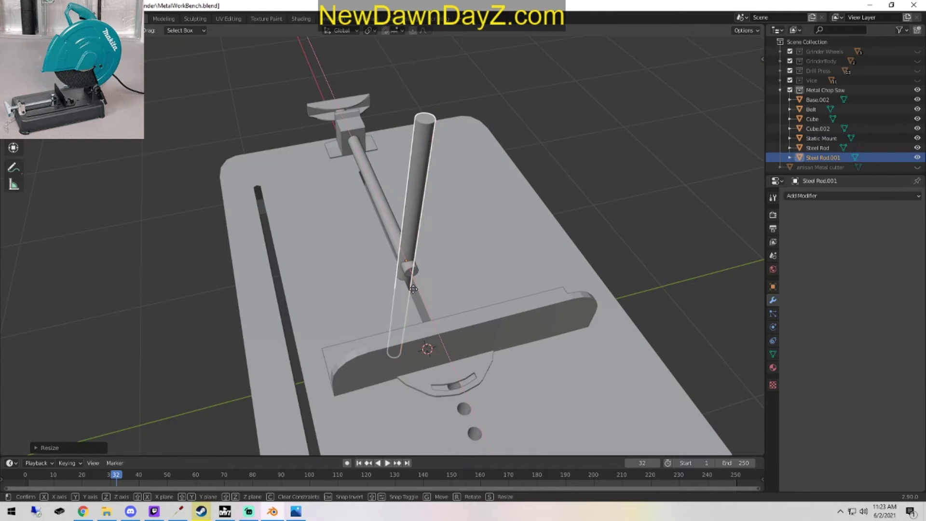
right_click(428, 282)
Try shortening the upright rod copy by raising its bottom end face along Z to above the base.
mouse_move(427, 281)
middle_down()
mouse_move(385, 315)
mouse_move(401, 283)
mouse_move(423, 284)
middle_up()
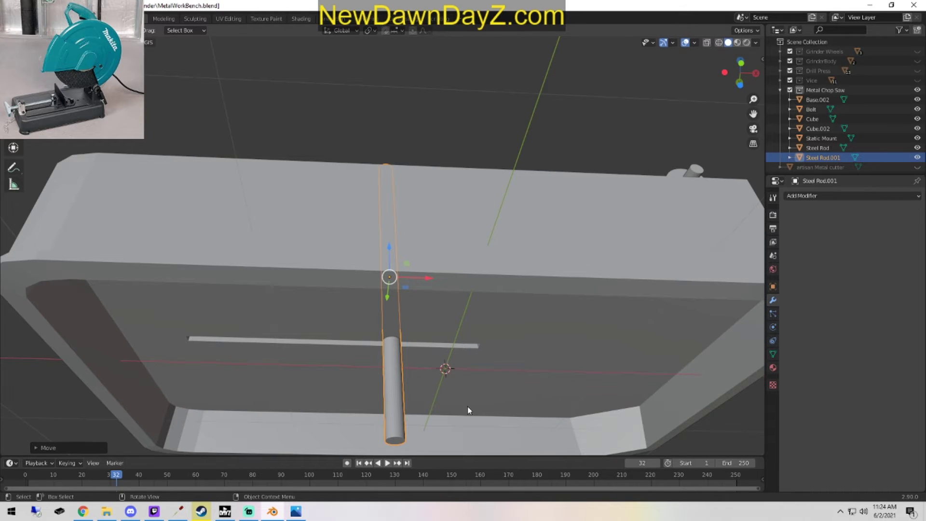
key(Tab)
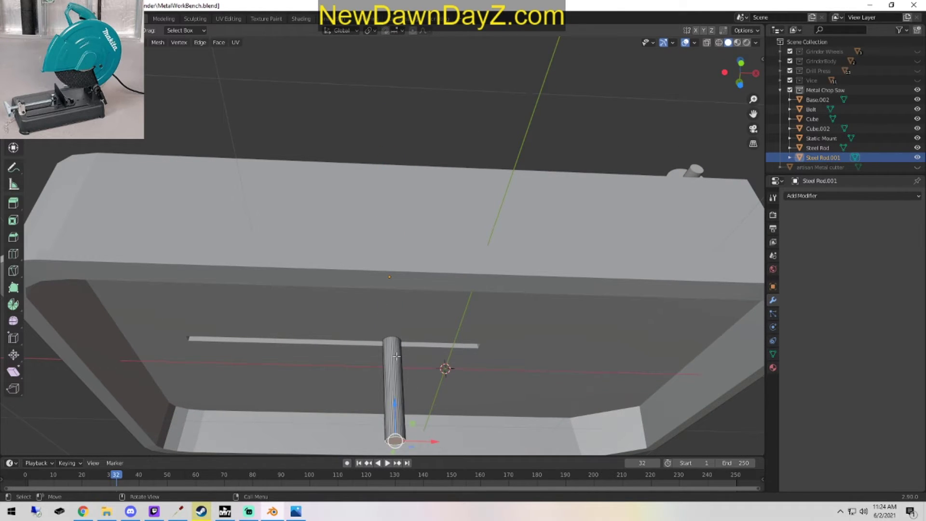
middle_drag(396, 356, 394, 388)
drag(397, 402, 394, 227)
middle_drag(394, 227, 393, 340)
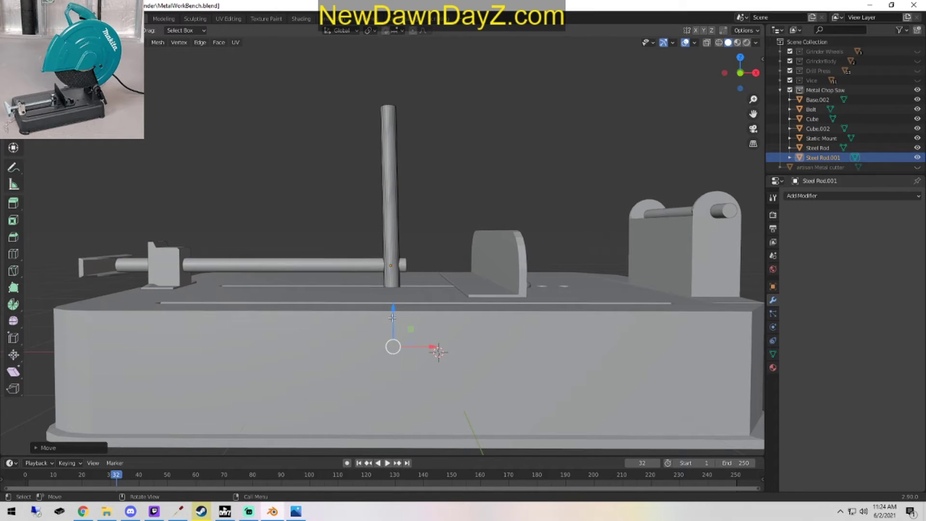
drag(393, 311, 388, 246)
middle_drag(388, 246, 449, 334)
middle_drag(529, 381, 524, 384)
Leave the rod copy's mesh and undo the edits to its lower end.
key(Tab)
key(ctrl+z)
key(ctrl+z)
key(ctrl+z)
key(ctrl+z)
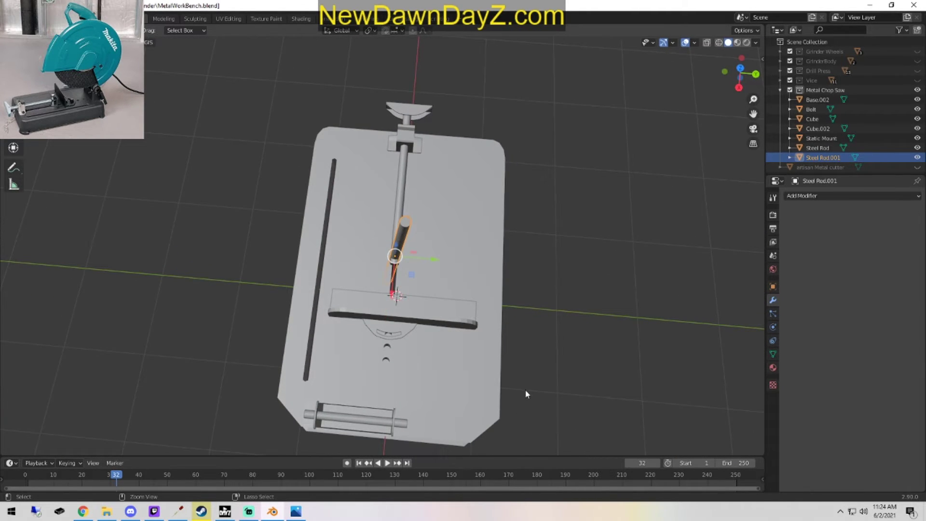
Rotate the rod copy 90 degrees to stand upright and place it, slightly enlarged, at the horizontal rod's end near the fence.
alt+middle_drag(449, 359, 458, 319)
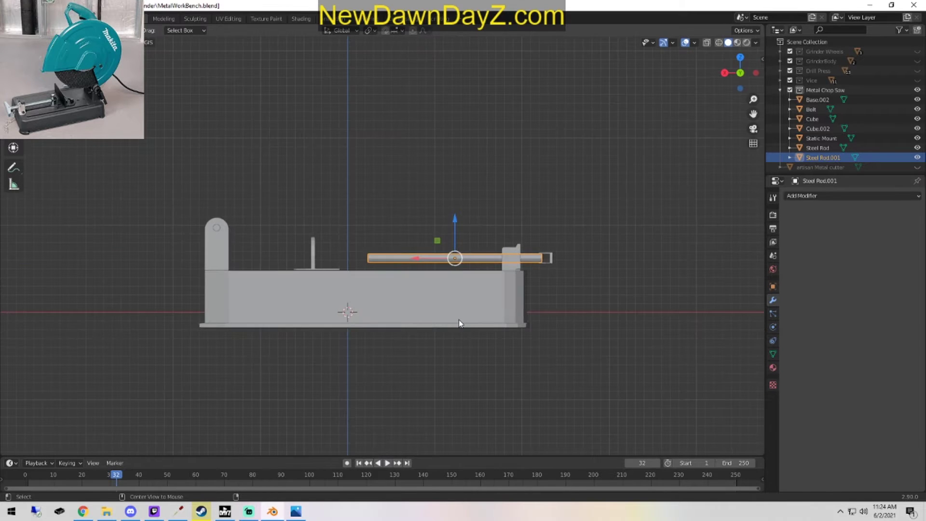
text(r90)
key(Return)
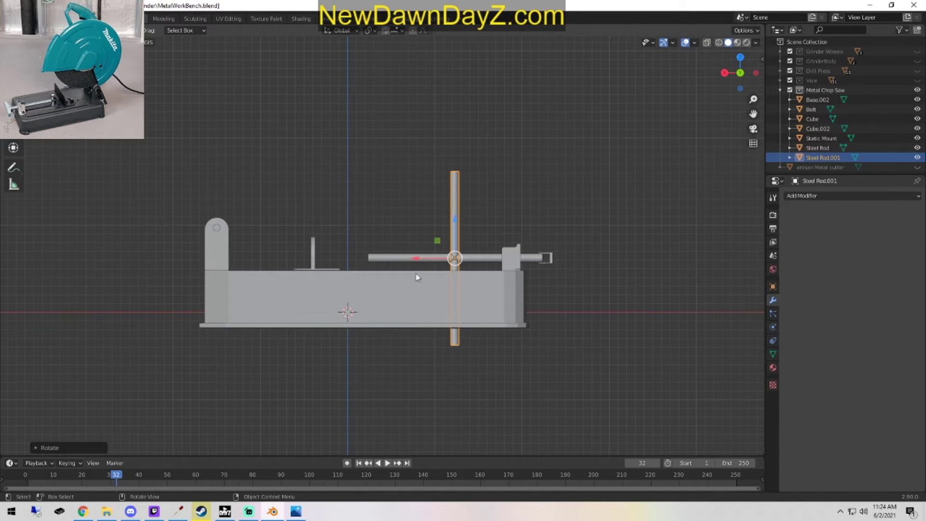
key(g)
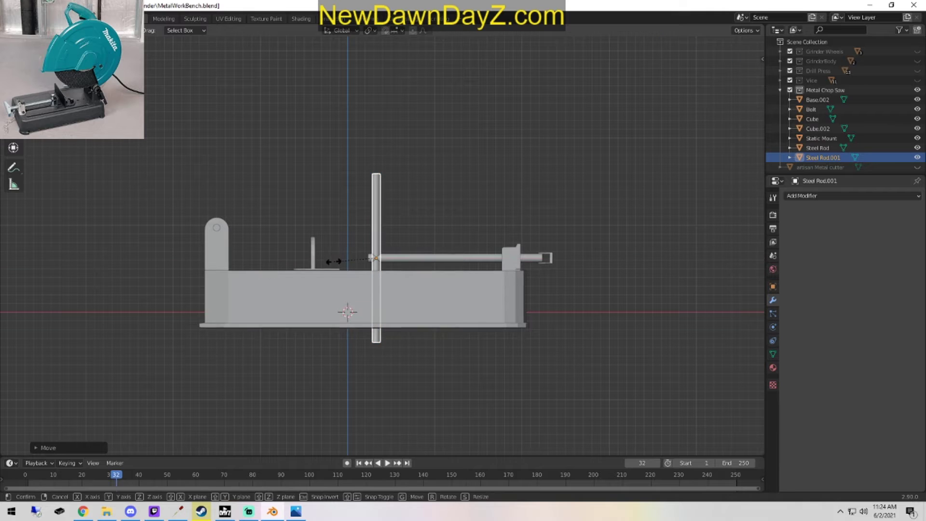
click(328, 277)
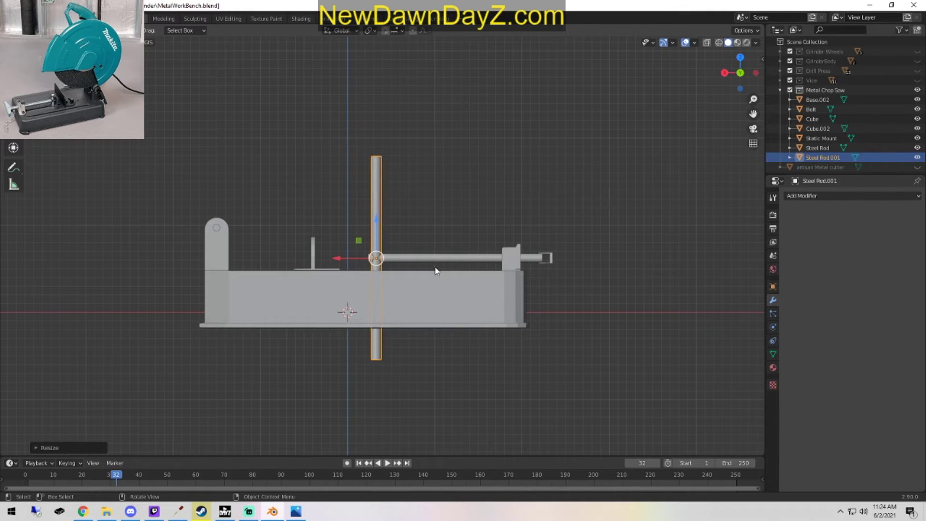
Shorten the upright rod copy from below by raising its bottom end face along Z to near the base's top surface.
middle_drag(436, 269, 183, 369)
scroll(447, 361, up, 4)
middle_drag(396, 393, 410, 246)
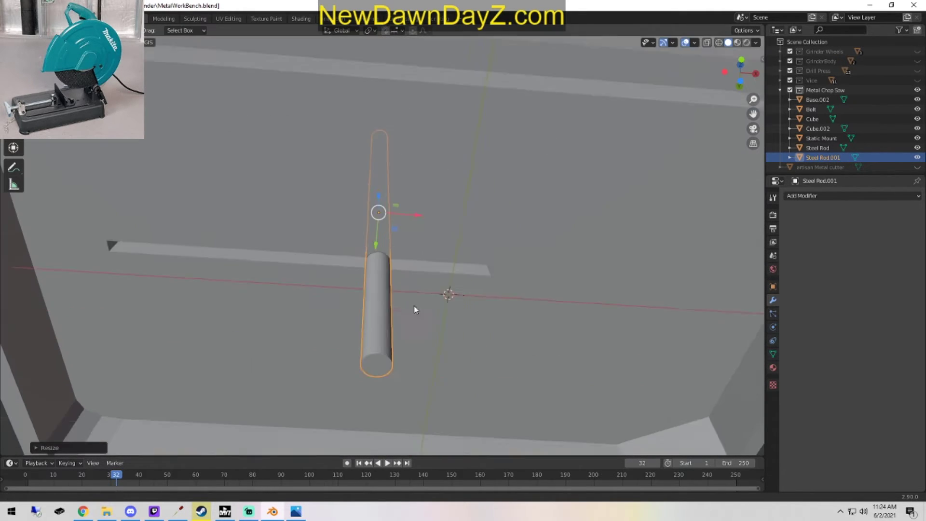
shift+middle_drag(415, 309, 395, 226)
key(Tab)
click(359, 263)
middle_drag(359, 264, 395, 298)
drag(373, 337, 351, 200)
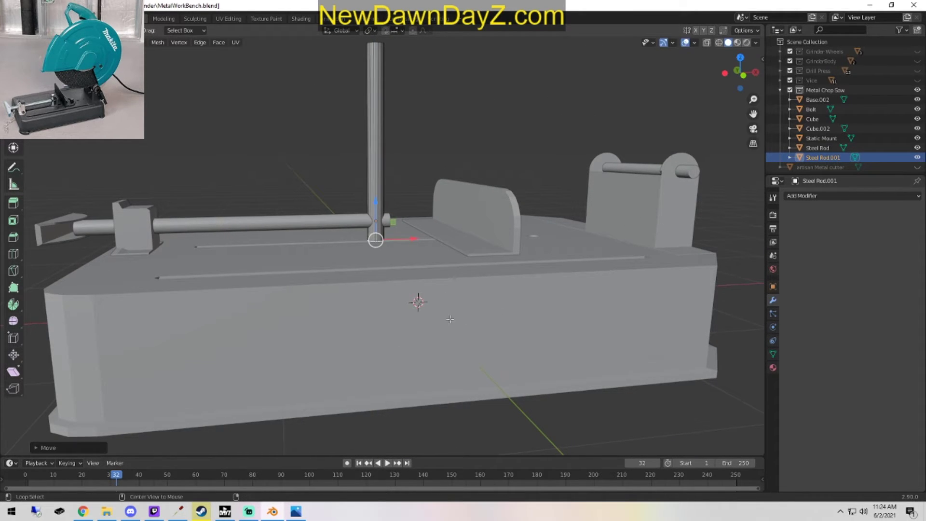
Fine-tune the height of the upright rod's bottom face against the base's top in front wireframe view, and return to solid shading.
key(KP_1)
key(z)
click(349, 272)
scroll(369, 316, up, 6)
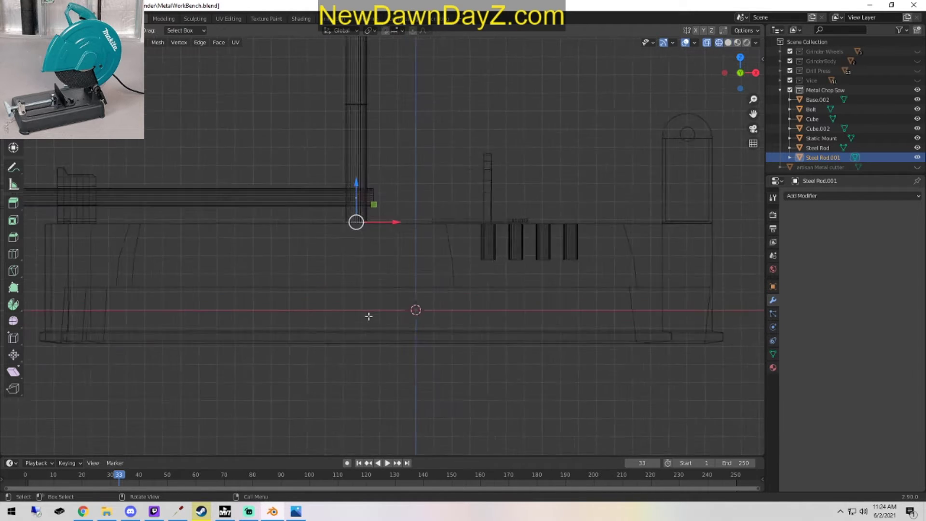
shift+middle_drag(370, 312, 434, 398)
scroll(450, 371, up, 4)
scroll(450, 372, up, 3)
scroll(414, 314, down, 2)
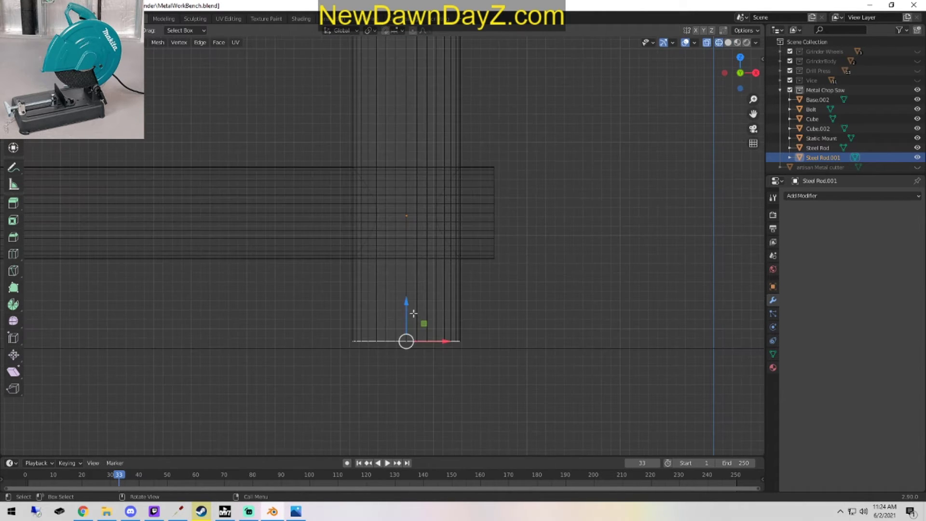
drag(407, 308, 407, 310)
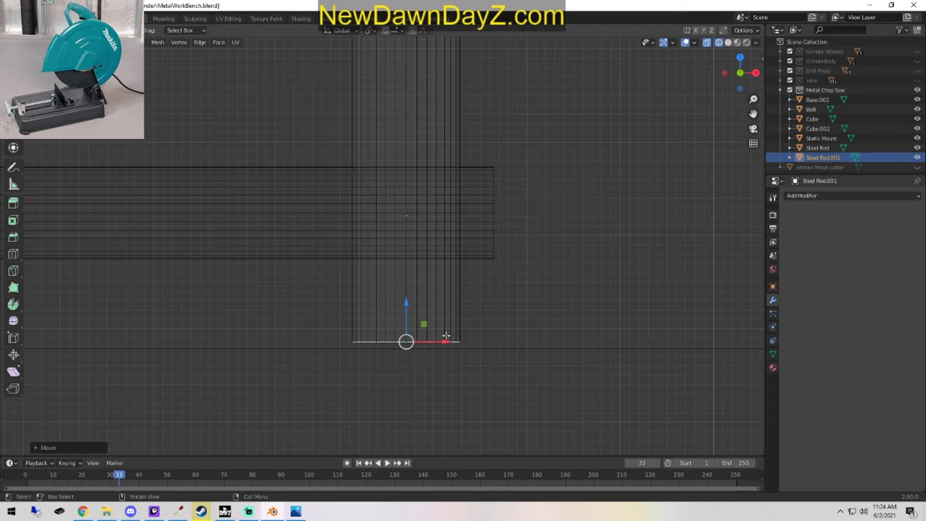
key(z)
click(521, 353)
scroll(446, 210, down, 5)
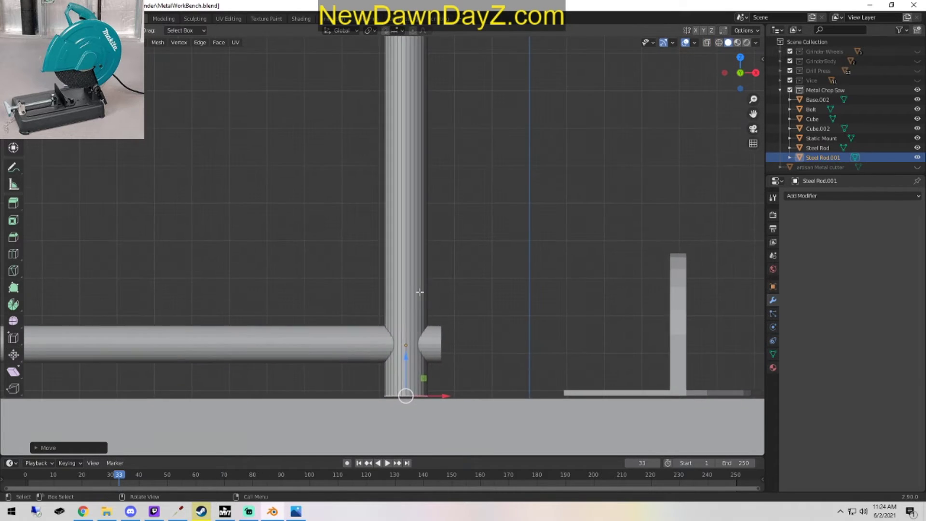
Lower the upright rod's top end face along Z so only a short post remains above the horizontal rod.
middle_drag(446, 210, 398, 252)
middle_drag(398, 154, 362, 88)
drag(375, 35, 375, 249)
middle_drag(379, 258, 501, 352)
scroll(396, 271, down, 5)
scroll(466, 327, up, 4)
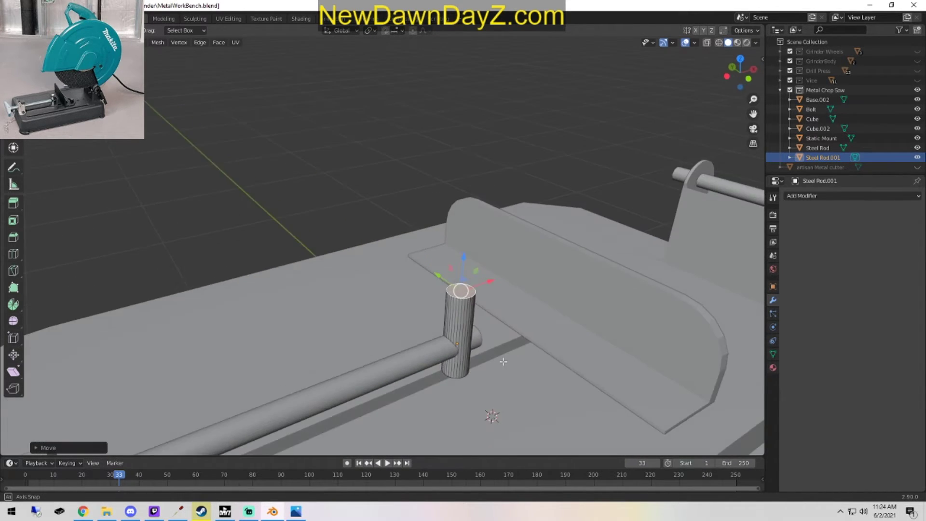
Leave the upright rod's mesh and add several loop cuts along the horizontal steel rod.
scroll(519, 366, up, 3)
shift+middle_drag(581, 388, 366, 347)
key(Tab)
click(316, 315)
scroll(366, 348, up, 4)
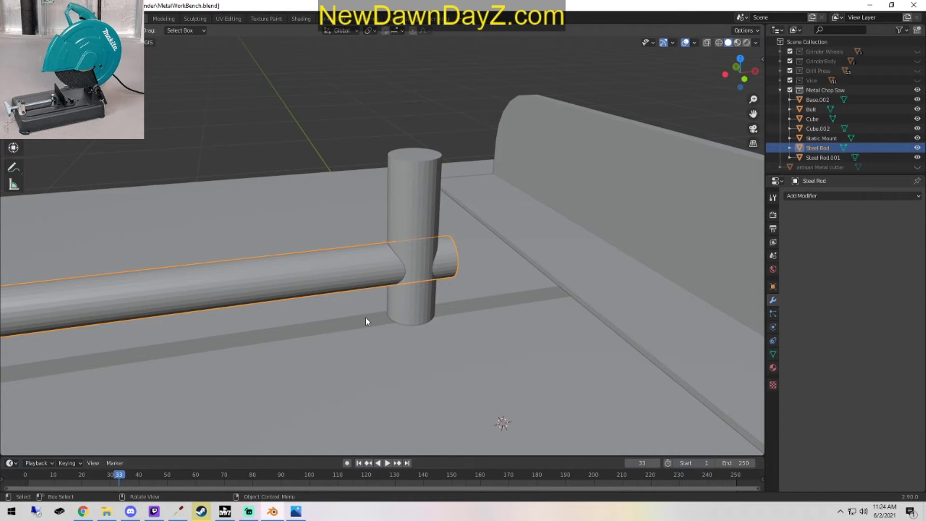
key(Tab)
click(18, 256)
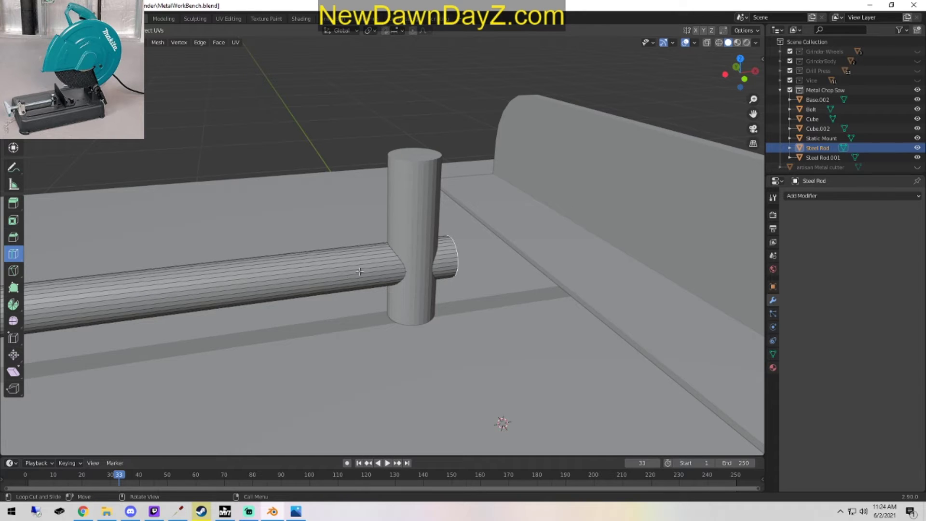
scroll(249, 300, down, 3)
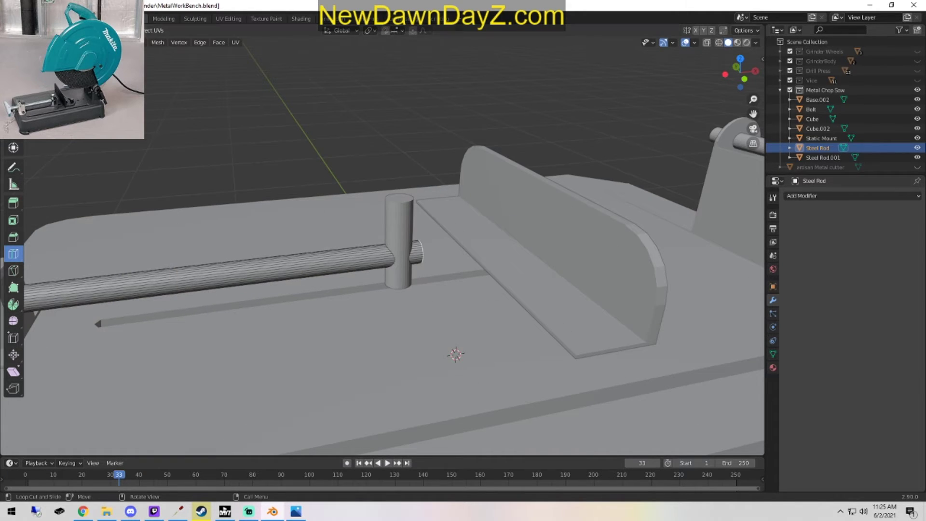
click(187, 288)
drag(246, 299, 280, 307)
scroll(358, 386, up, 5)
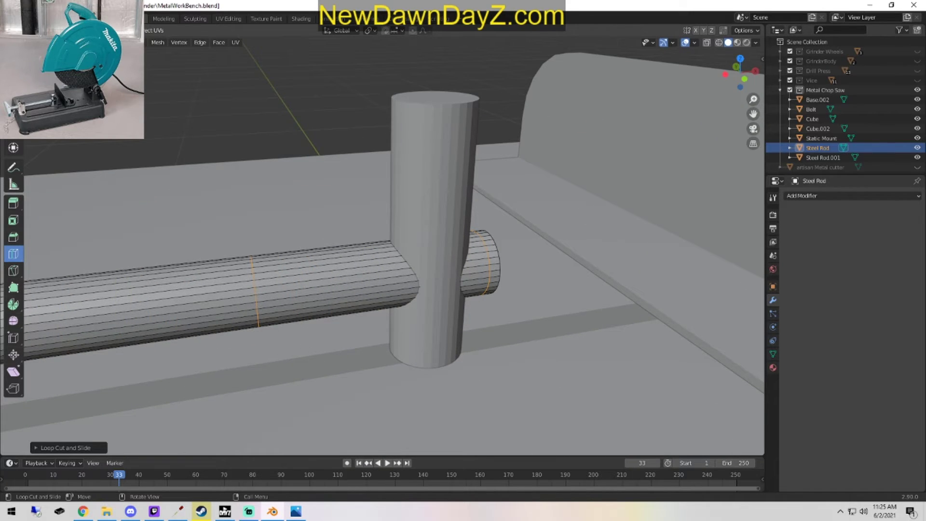
Move the edge loop nearest the upright rod along X through to the horizontal rod's protruding end.
click(13, 97)
alt+click(261, 294)
alt+click(255, 291)
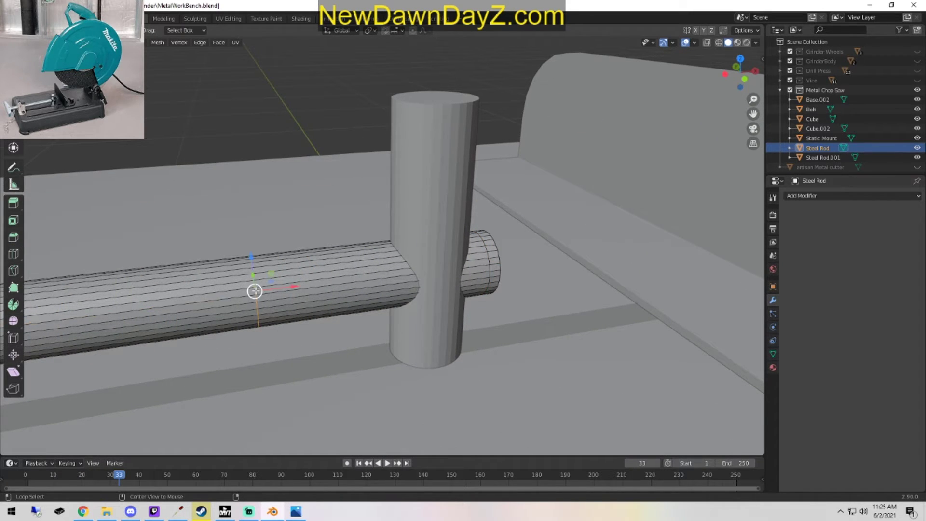
key(g)
key(x)
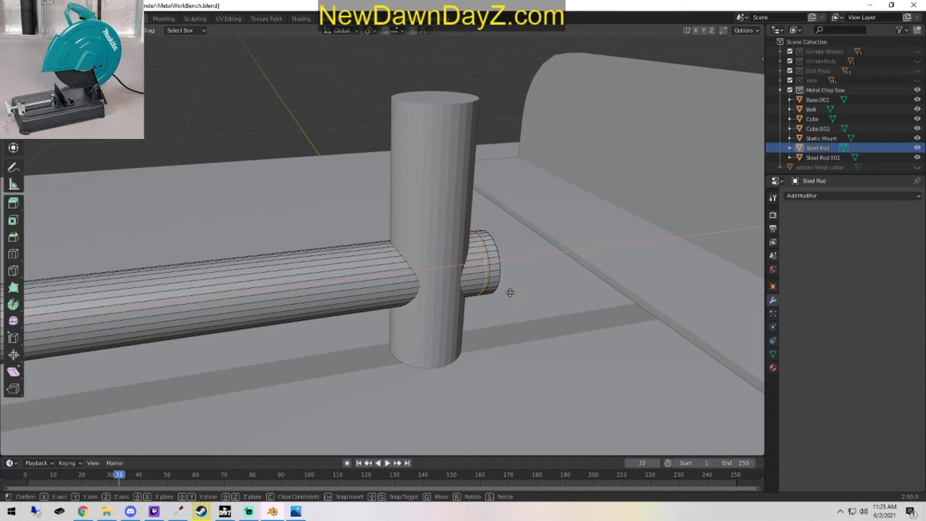
click(511, 292)
Move the next edge loop on the horizontal rod along X to just before the upright rod.
scroll(186, 331, down, 6)
shift+middle_drag(193, 340, 287, 337)
scroll(360, 282, up, 4)
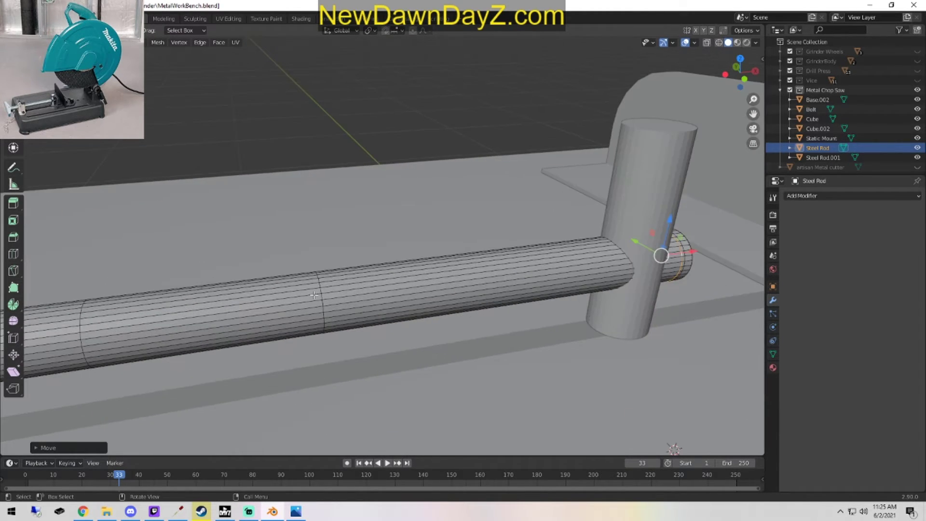
key(g)
key(x)
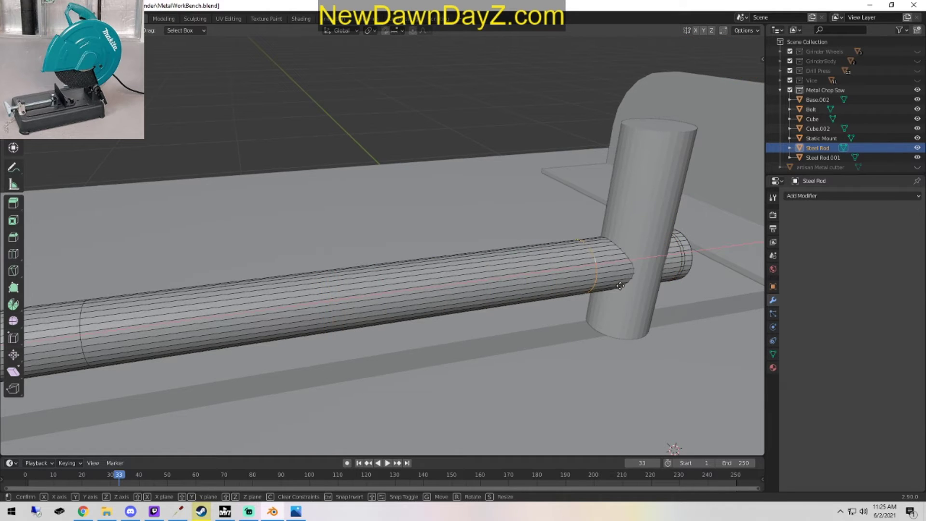
click(623, 291)
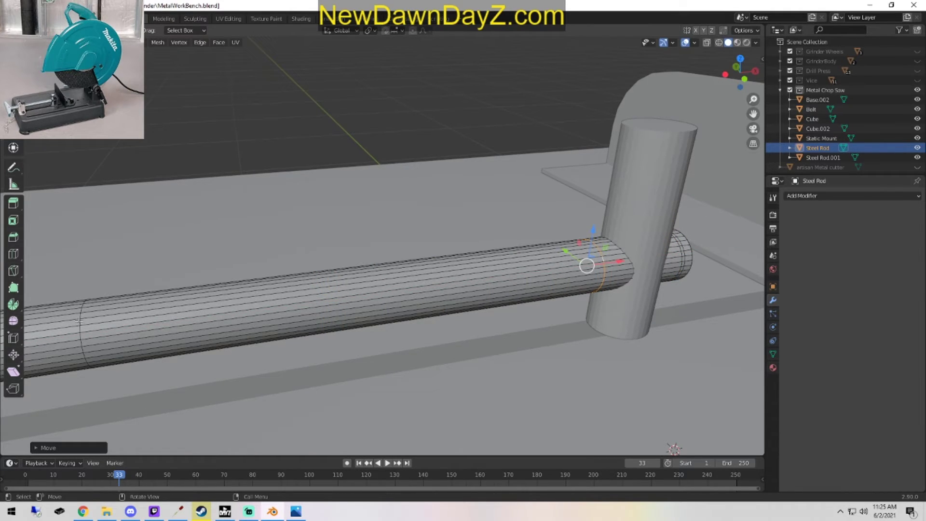
Move the following edge loop along X past the previous one, closer to the upright rod.
alt+click(78, 322)
key(g)
key(x)
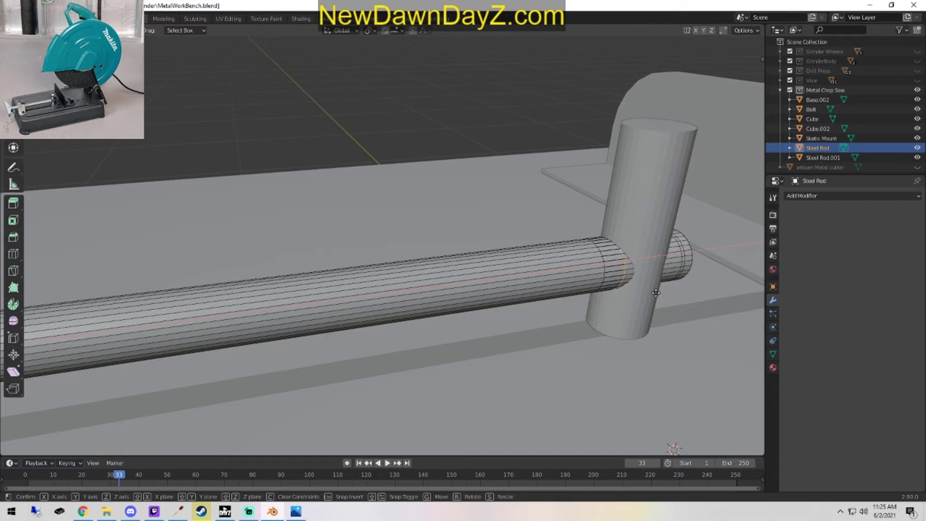
click(647, 294)
Dissolve the leftover edge loop on the horizontal rod beside the mounting block.
shift+middle_drag(333, 350, 591, 321)
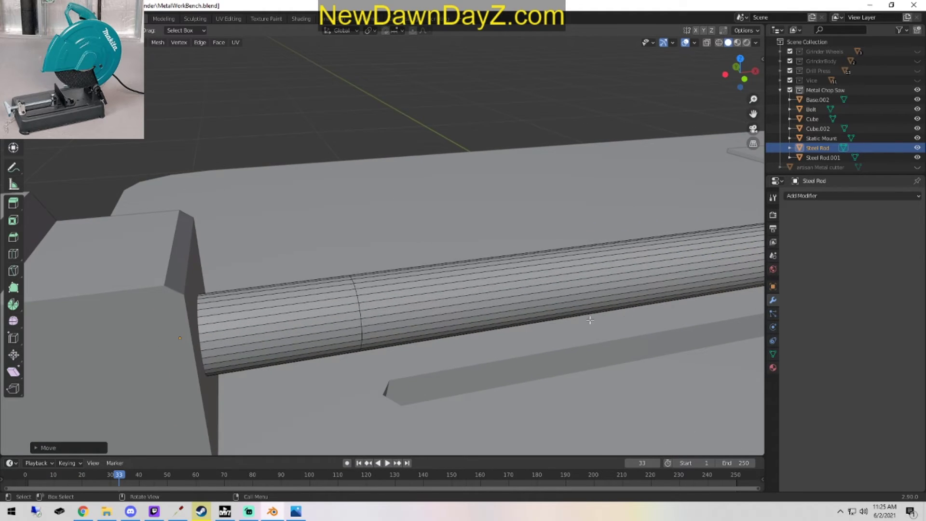
alt+click(358, 301)
key(x)
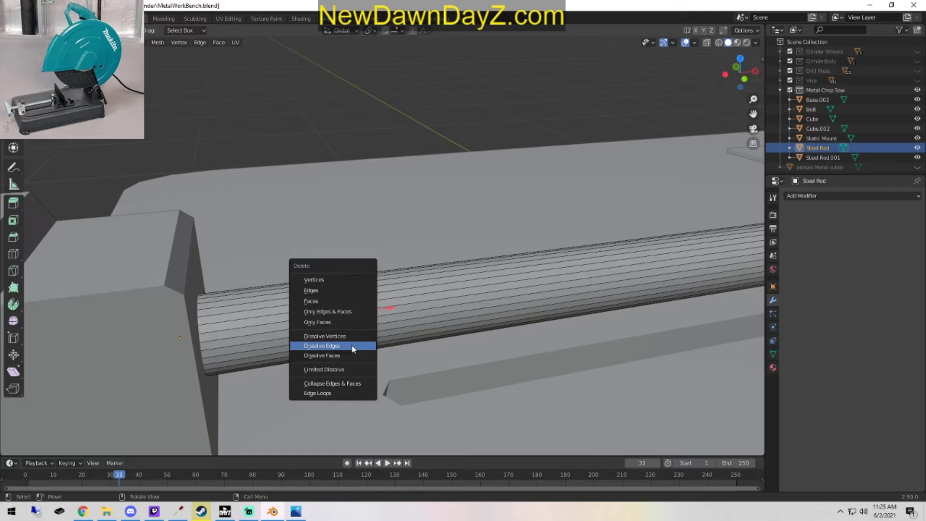
click(353, 347)
Shift the edge loop closest to the upright rod along X until it sits where the two rods meet.
scroll(647, 352, down, 3)
shift+middle_drag(647, 352, 443, 333)
scroll(443, 333, up, 8)
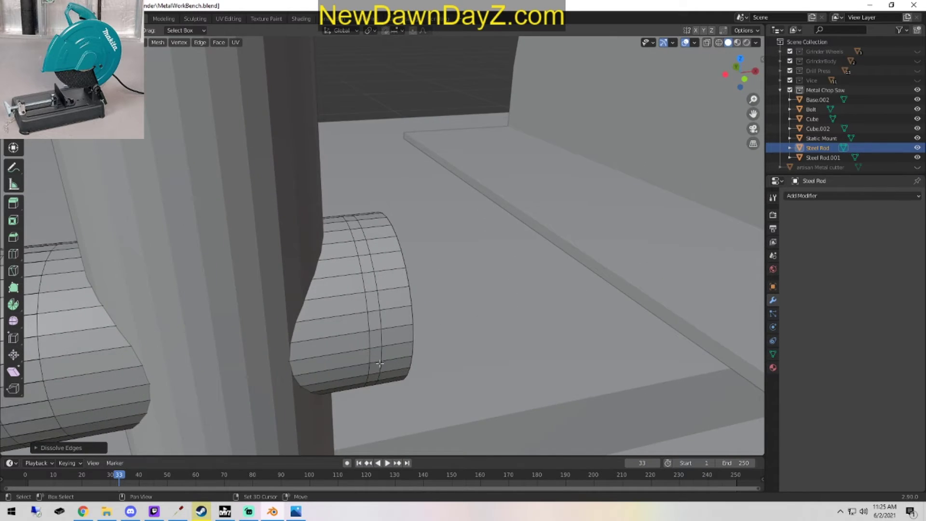
shift+middle_drag(379, 364, 478, 356)
scroll(475, 356, down, 2)
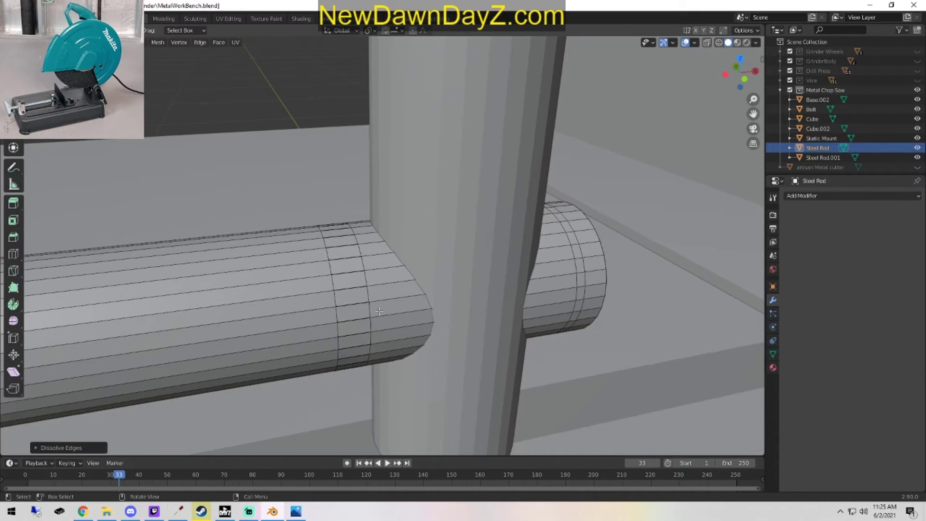
alt+click(370, 299)
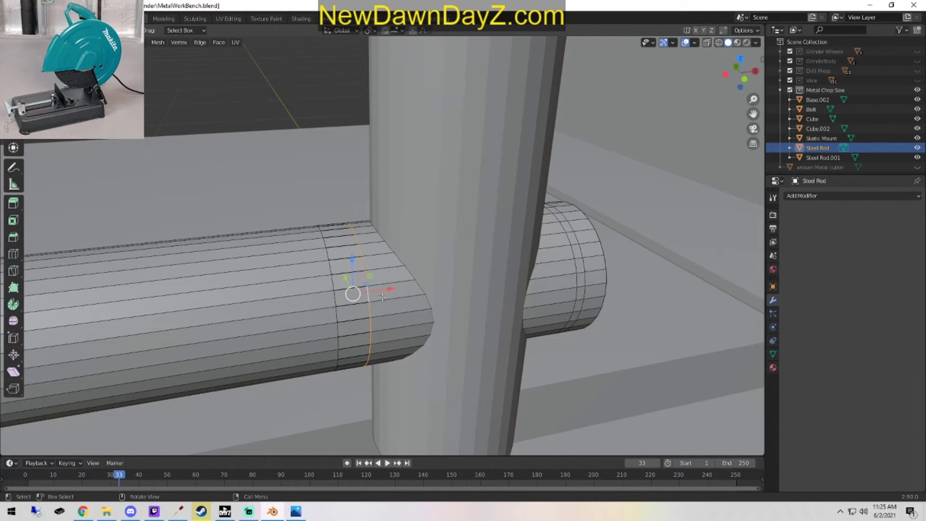
key(g)
key(x)
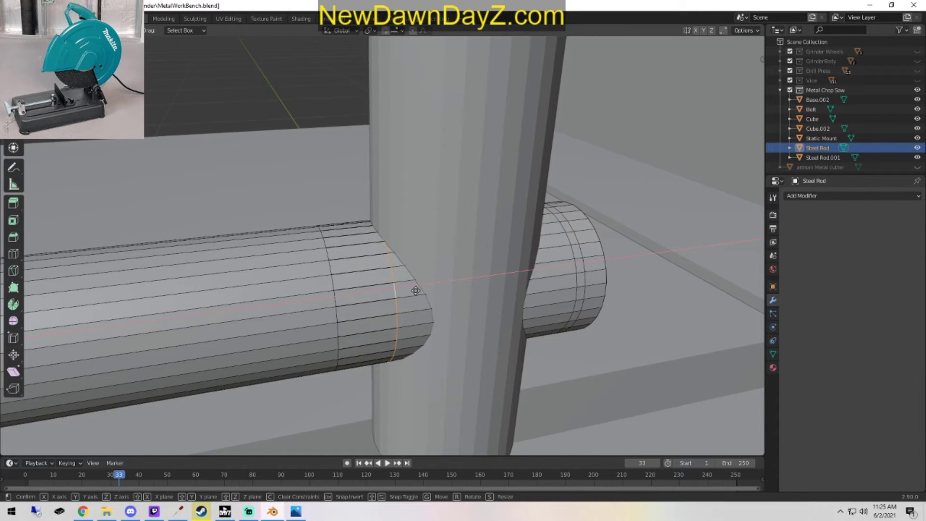
click(444, 291)
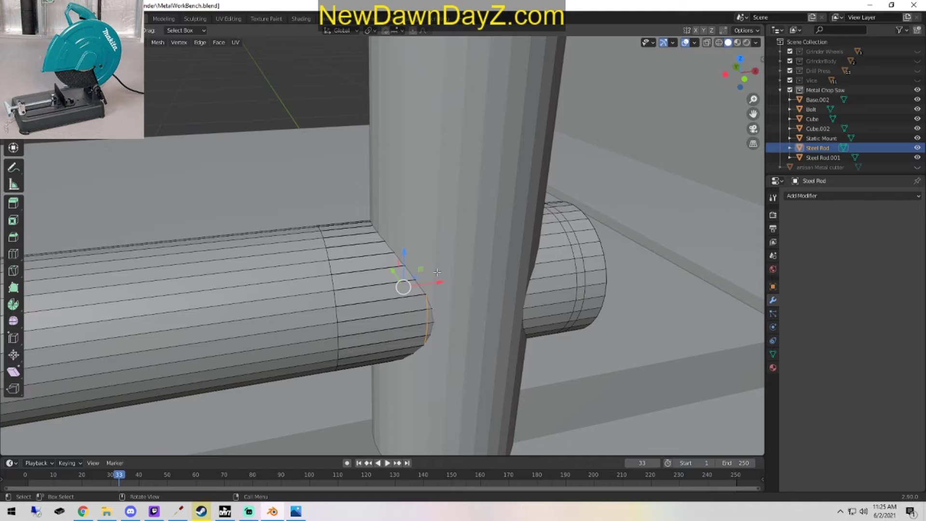
mouse_move(435, 283)
mouse_down()
mouse_move(307, 292)
mouse_move(429, 288)
mouse_up()
Try tapering the horizontal rod by shrinking the loop at the upright rod and moving the outer loop closer along X.
alt+click(340, 290)
key(ctrl+z)
key(s)
click(500, 363)
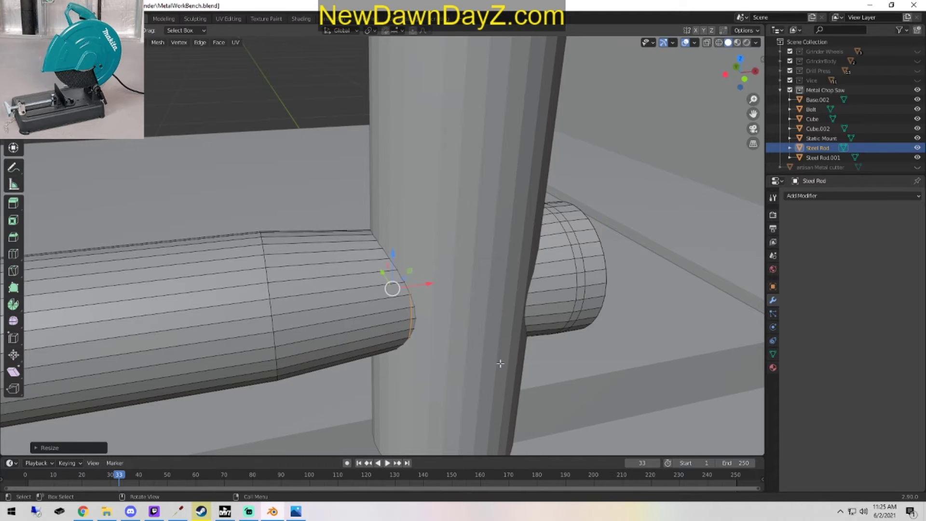
alt+click(279, 299)
alt+click(267, 292)
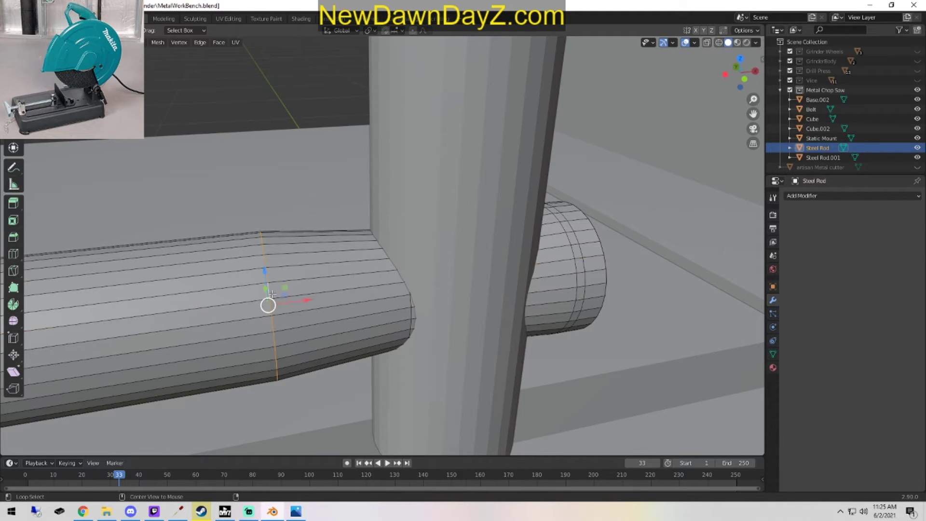
drag(301, 307, 346, 296)
Try tapering the protruding end by moving its inner edge loop along X to the upright rod and scaling it down.
shift+middle_drag(543, 373, 318, 388)
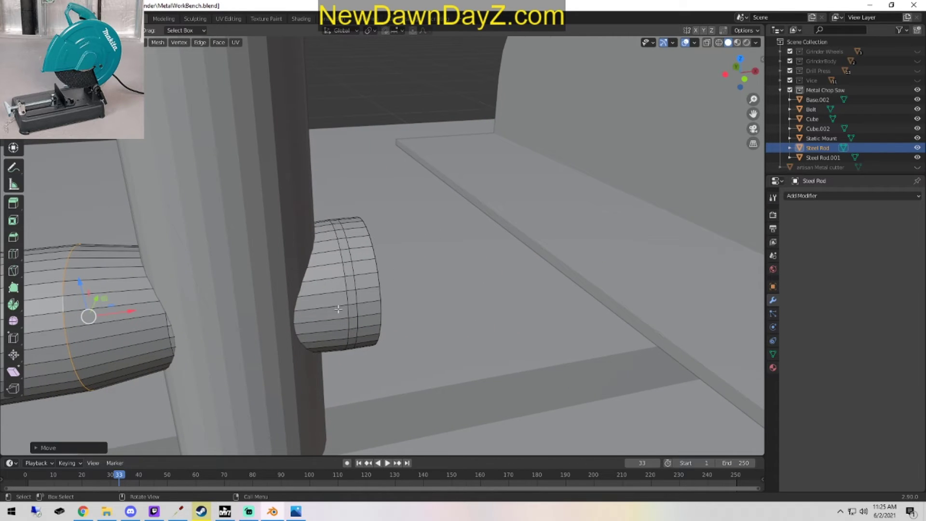
alt+click(346, 285)
drag(376, 286, 355, 292)
click(354, 292)
key(s)
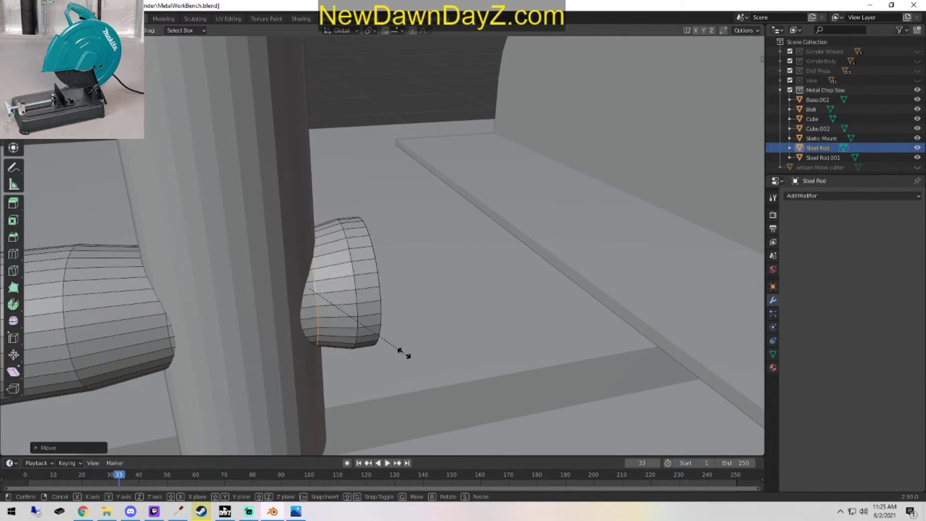
click(400, 348)
Undo the taper edits on both sides of the upright rod.
key(ctrl+z)
key(ctrl+z)
key(ctrl+z)
key(ctrl+z)
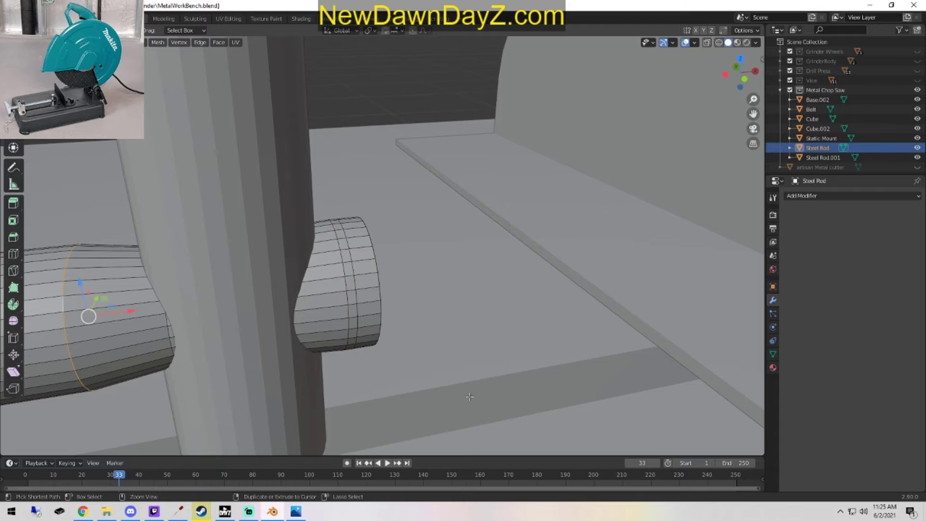
key(ctrl+z)
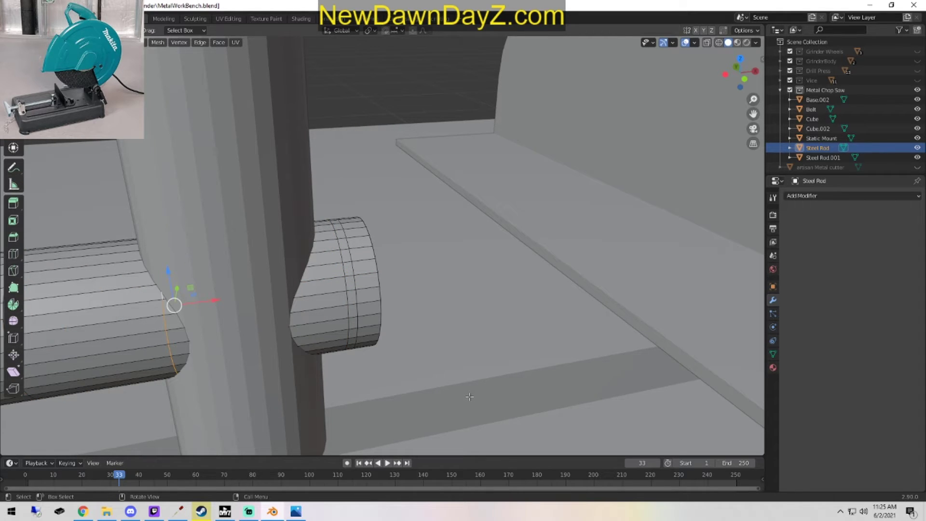
Move the protruding end's inner edge loop along X to the upright rod and scale down the loops on both sides of it.
alt+click(336, 292)
key(g)
key(x)
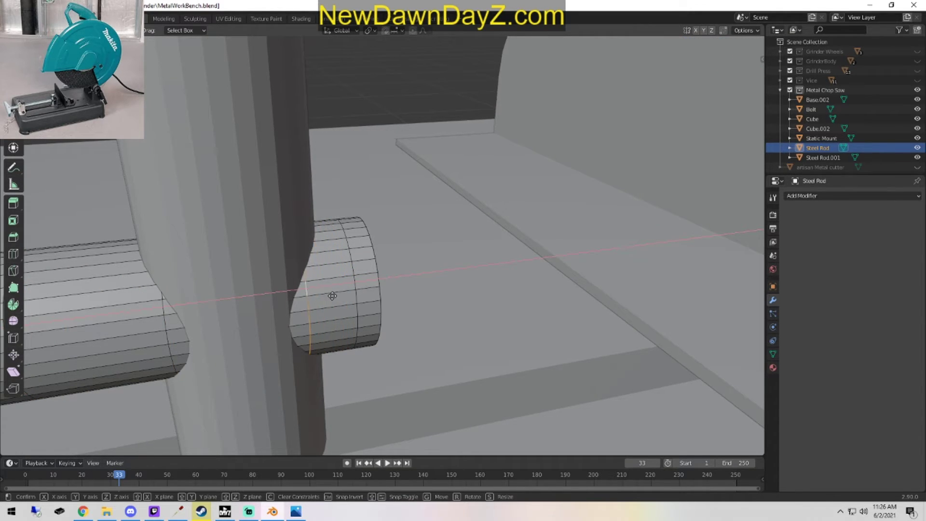
click(328, 296)
key(KP_Decimal)
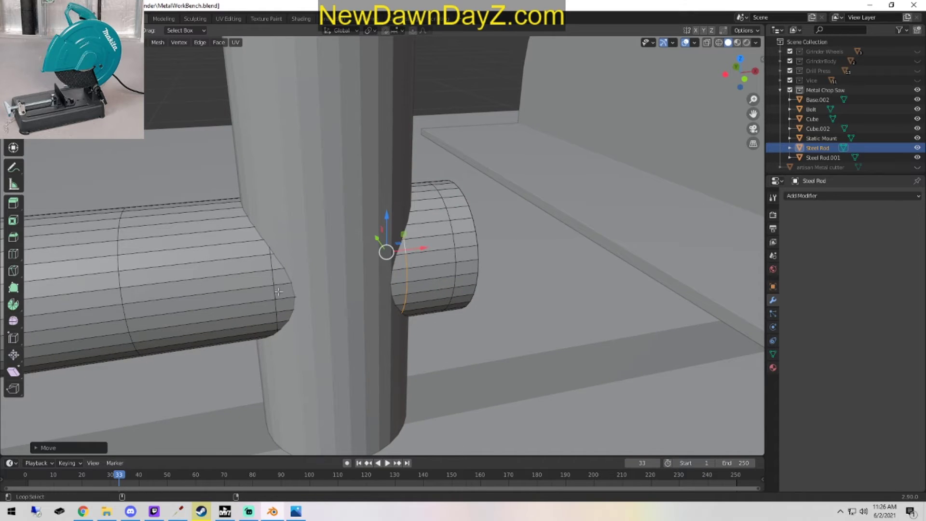
alt+click(278, 292)
key(s)
click(589, 323)
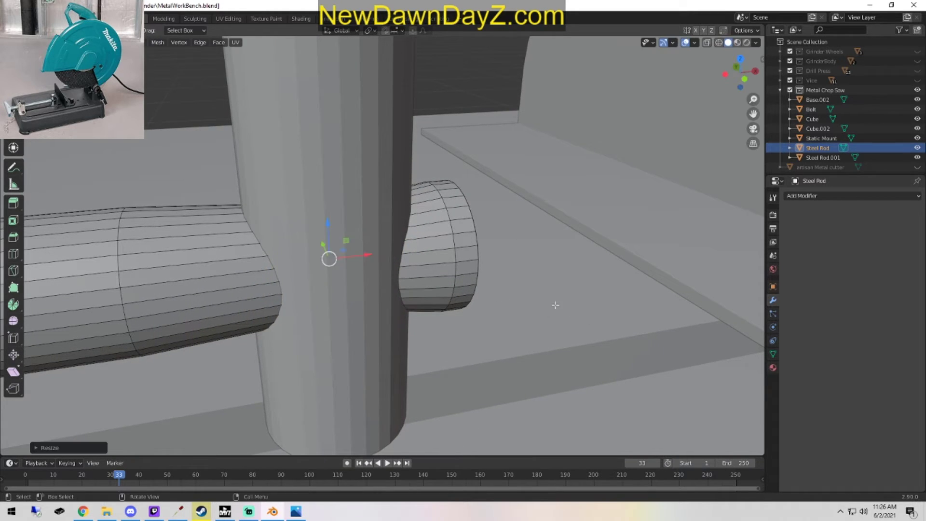
Move the outer edge loop on each side of the upright rod closer to it along X to shorten the tapers.
alt+click(138, 277)
key(g)
key(x)
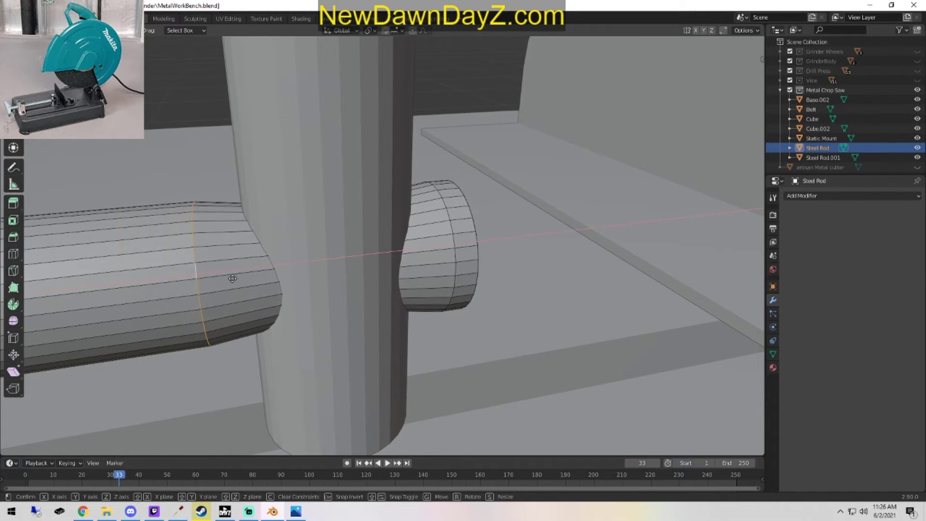
click(247, 280)
alt+click(462, 249)
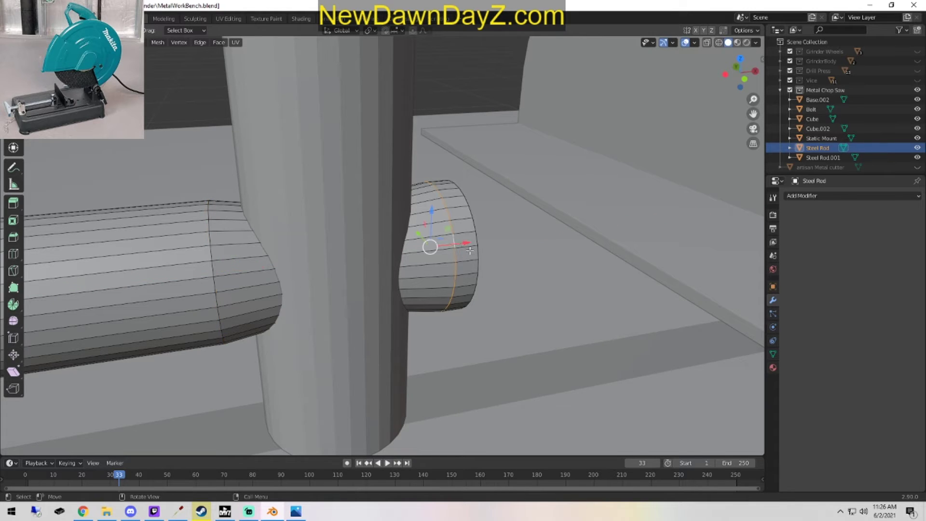
drag(468, 247, 446, 247)
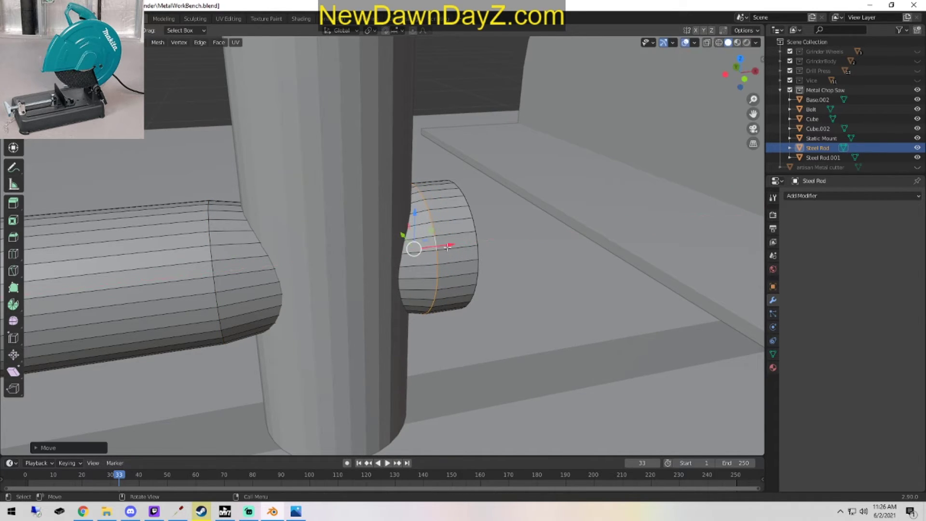
key(Tab)
Examine the tapered joint between the horizontal and upright rods from several angles.
scroll(312, 290, down, 4)
scroll(312, 290, down, 5)
click(331, 294)
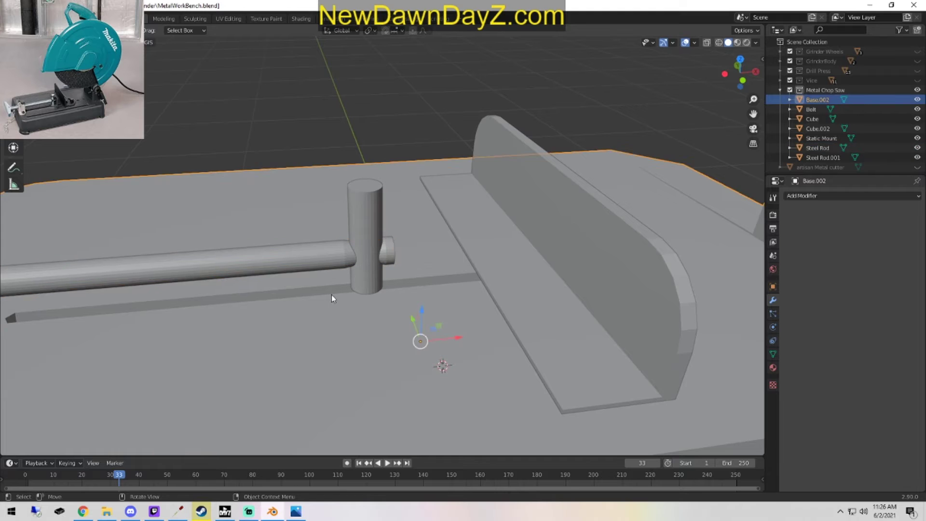
scroll(323, 297, down, 2)
middle_drag(323, 297, 430, 302)
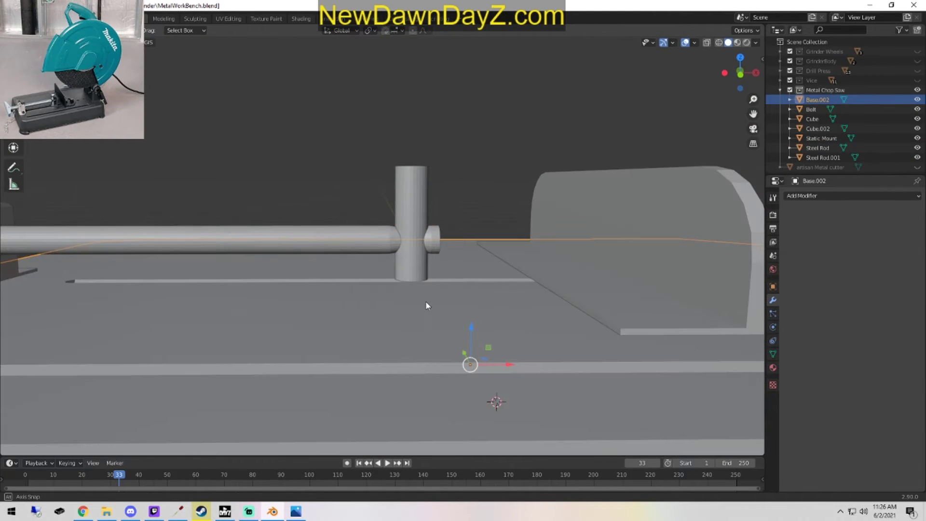
scroll(426, 301, up, 2)
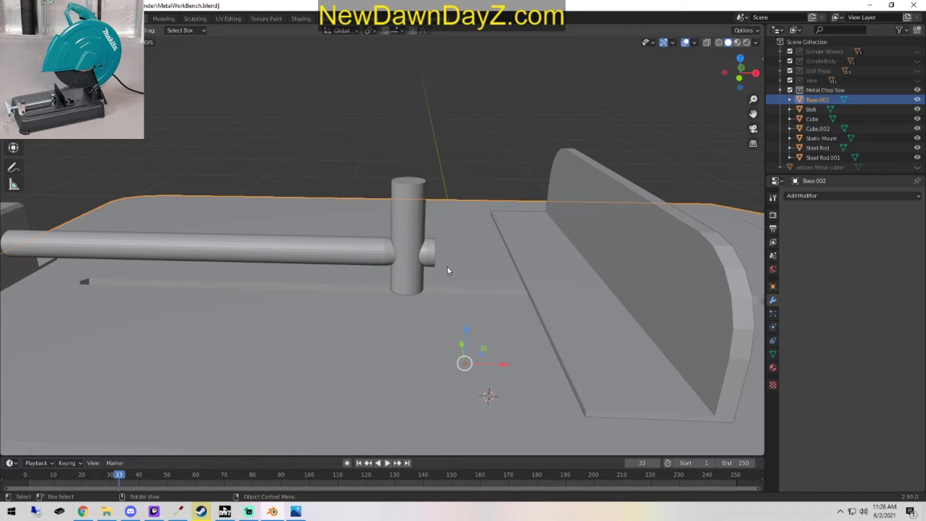
scroll(447, 269, up, 4)
shift+middle_drag(491, 291, 364, 337)
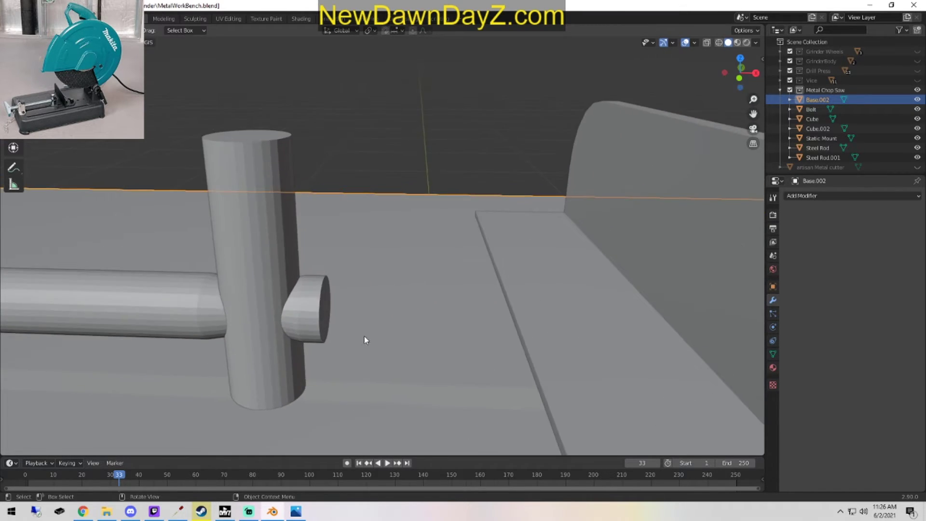
Scale down the end edge of the horizontal rod's protruding stub and move it inward along X to form a chamfered tip.
scroll(346, 368, up, 2)
key(Tab)
scroll(345, 370, down, 2)
key(Tab)
click(331, 311)
key(Tab)
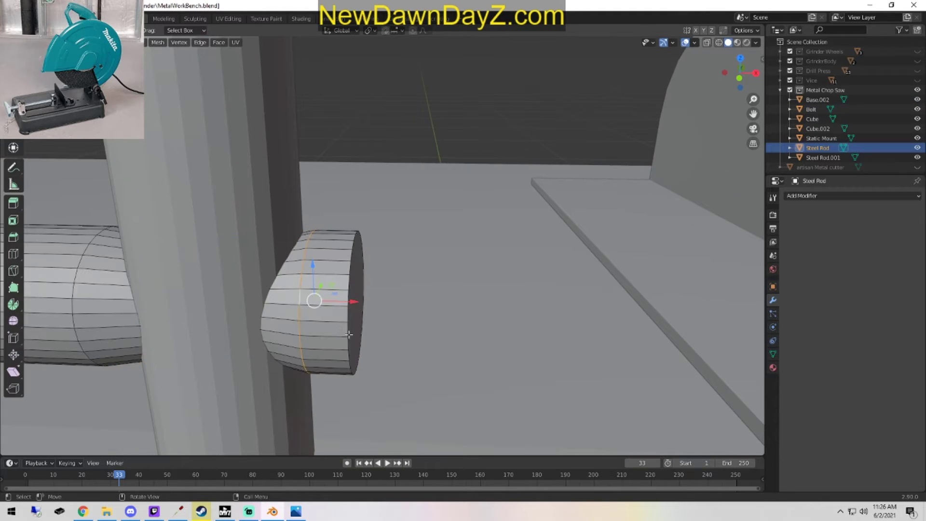
alt+click(347, 313)
key(s)
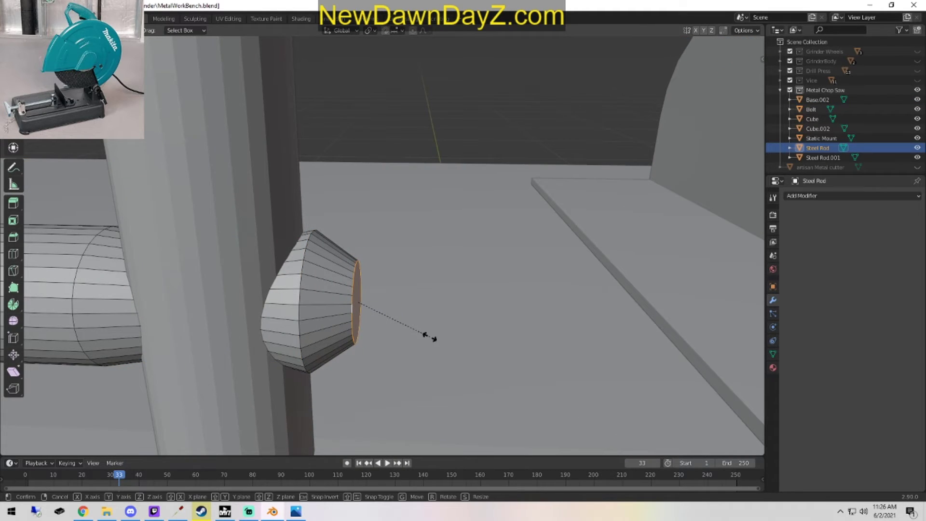
click(430, 337)
drag(390, 303, 367, 305)
key(Tab)
Add two horizontal edge loops around the upright steel rod with Loop Cut.
scroll(376, 311, down, 4)
scroll(366, 319, down, 3)
middle_drag(364, 325, 405, 367)
scroll(419, 352, up, 5)
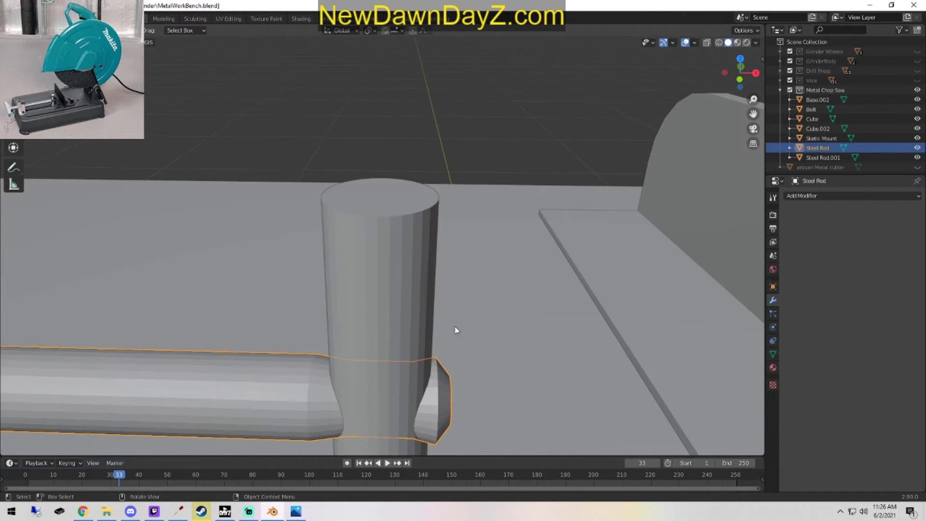
key(Tab)
middle_drag(455, 331, 450, 293)
key(Tab)
click(389, 274)
key(Tab)
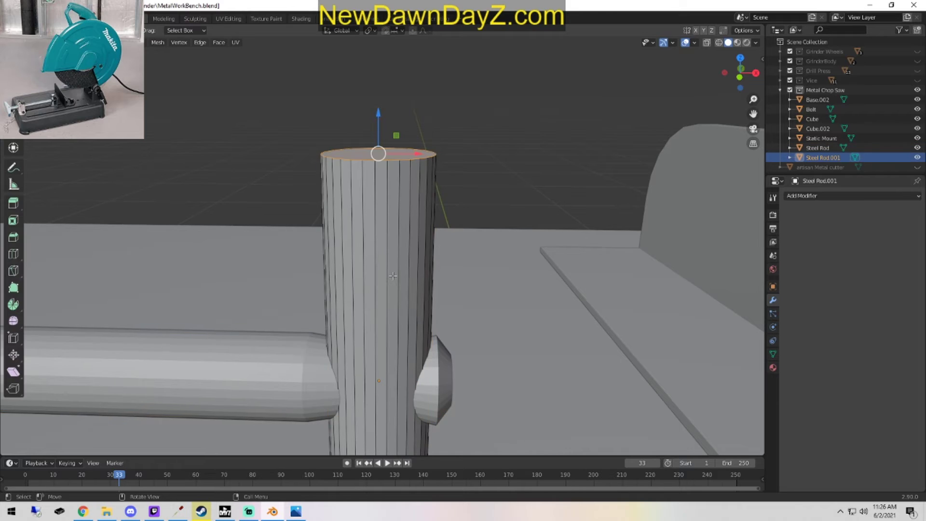
click(14, 254)
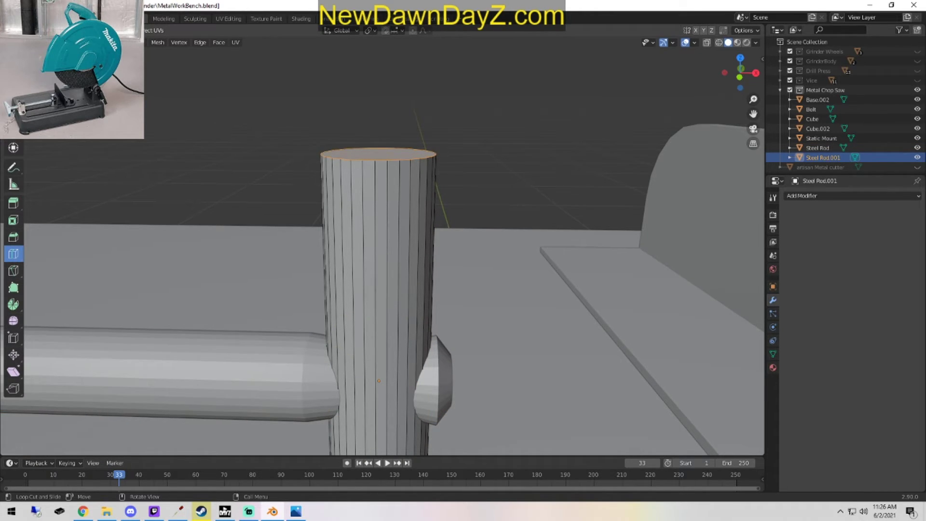
click(419, 328)
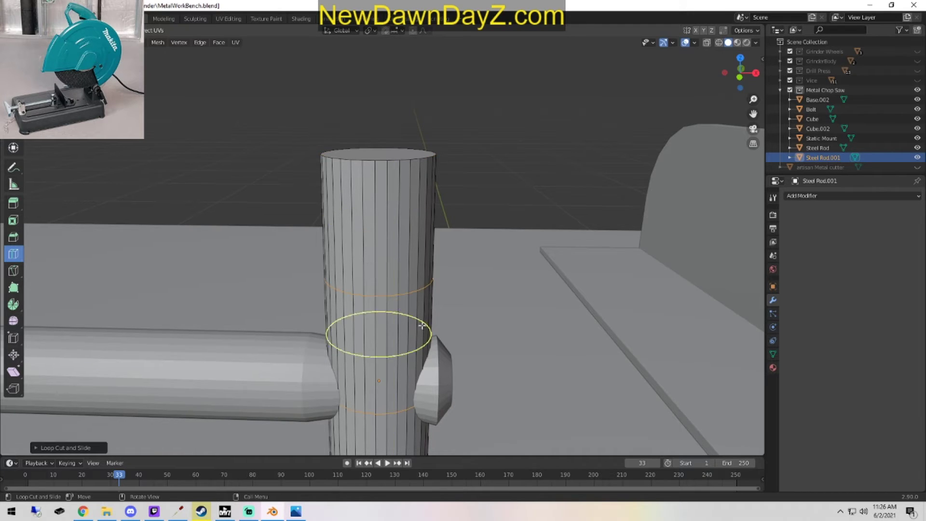
Raise both new edge loops along Z to just below the upright rod's top, placing the lower one slightly beneath the upper.
key(shift+space)
key(g)
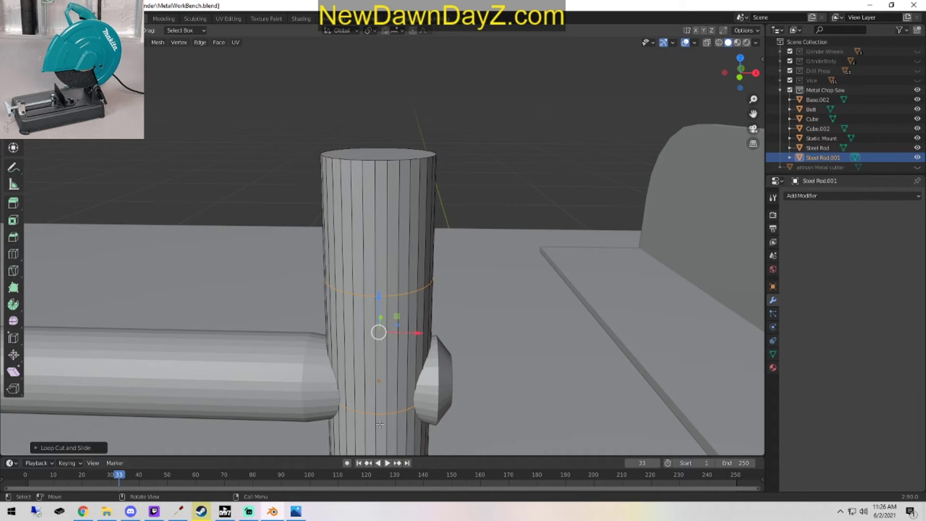
key(g)
key(Escape)
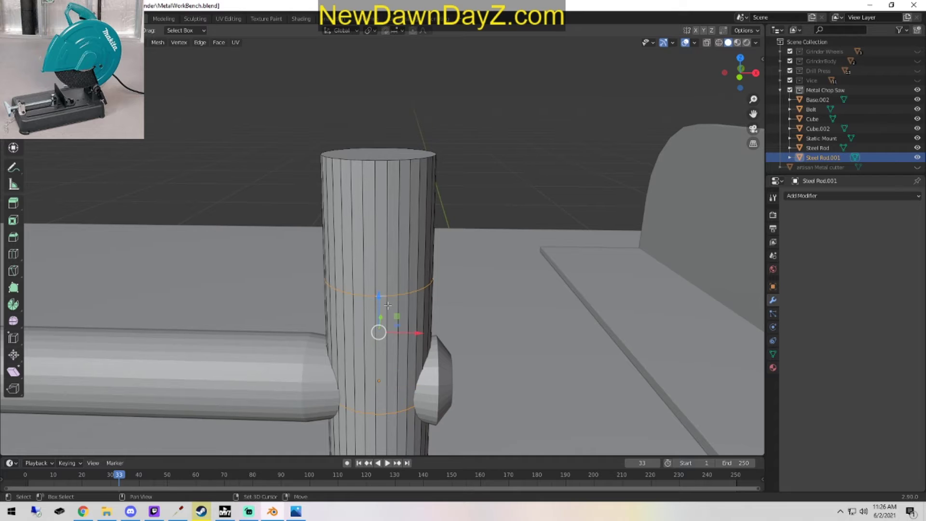
key(g)
key(z)
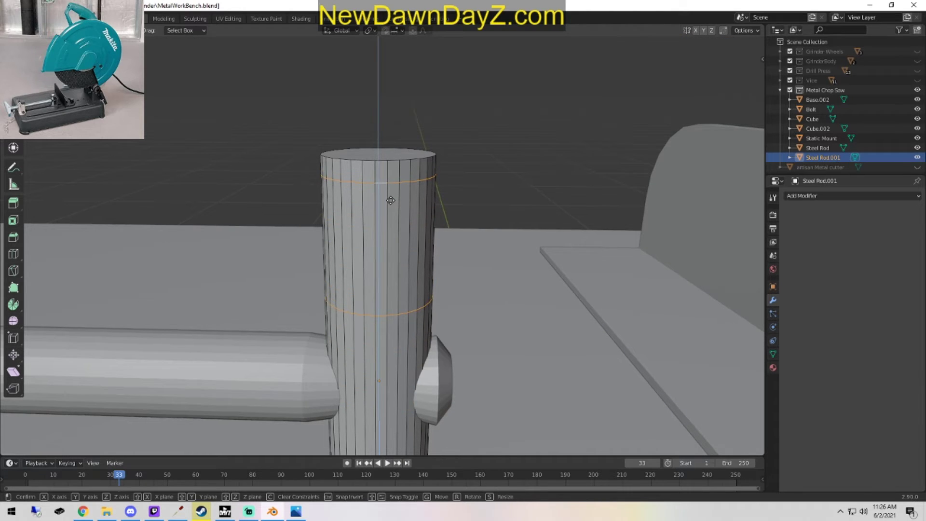
click(391, 200)
alt+click(386, 315)
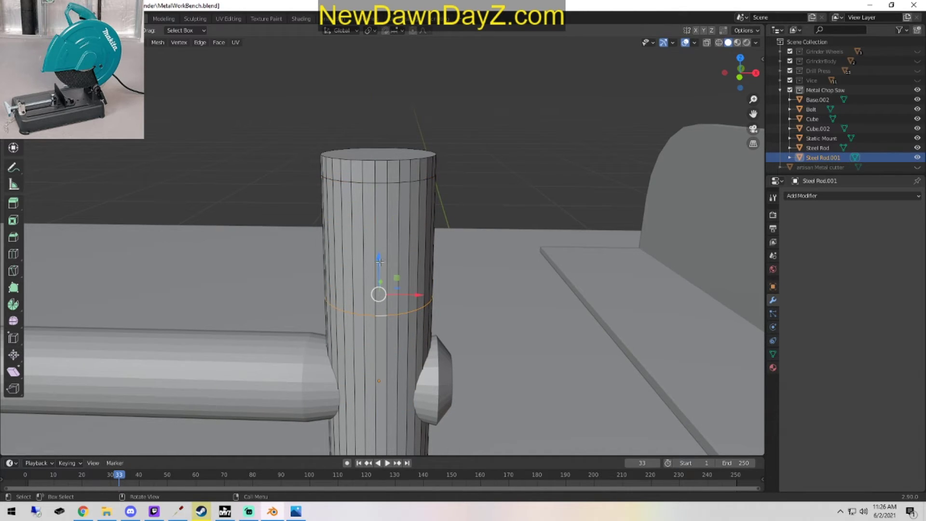
drag(380, 262, 387, 146)
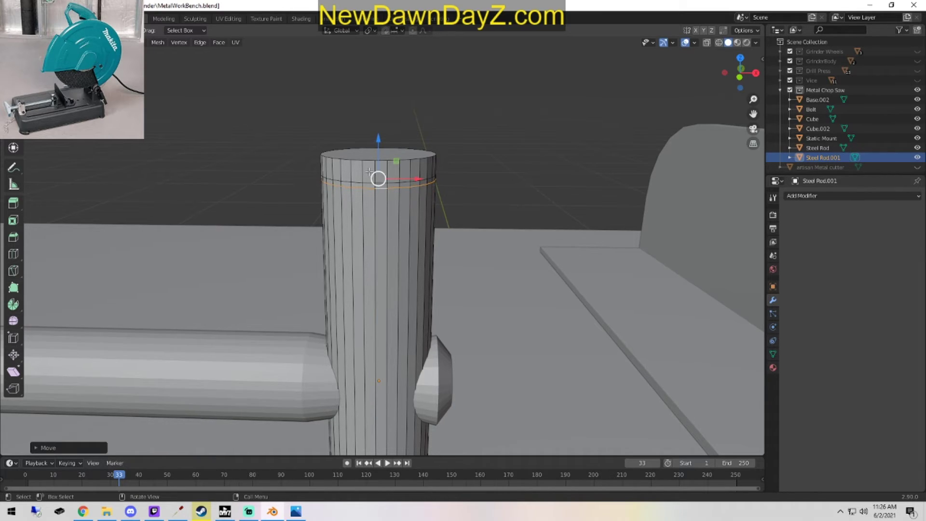
Scale up the ring of faces at the upright rod's top to form a wider cap.
key(3)
alt+click(369, 170)
key(s)
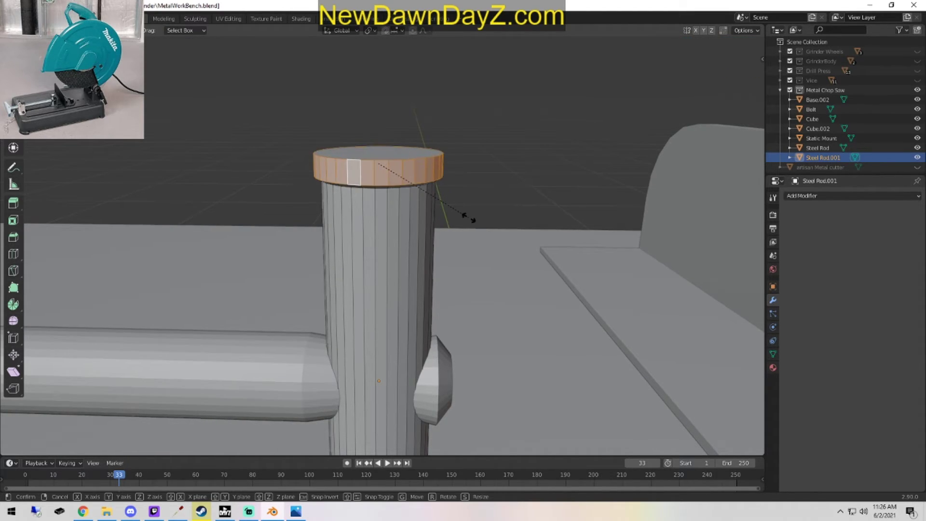
click(468, 218)
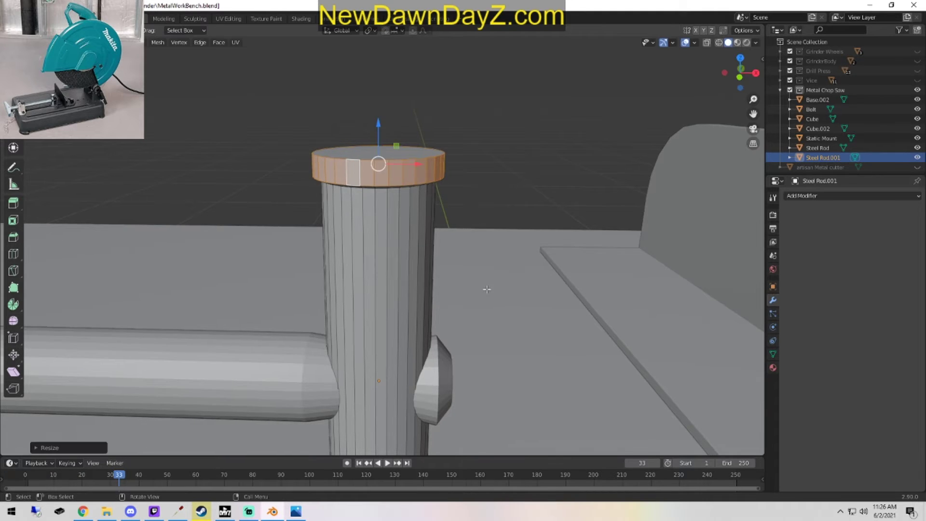
Move the edge loop beneath the upright rod's cap up along Z to tighten the underside of the rim.
middle_drag(486, 285, 461, 272)
key(2)
alt+click(350, 144)
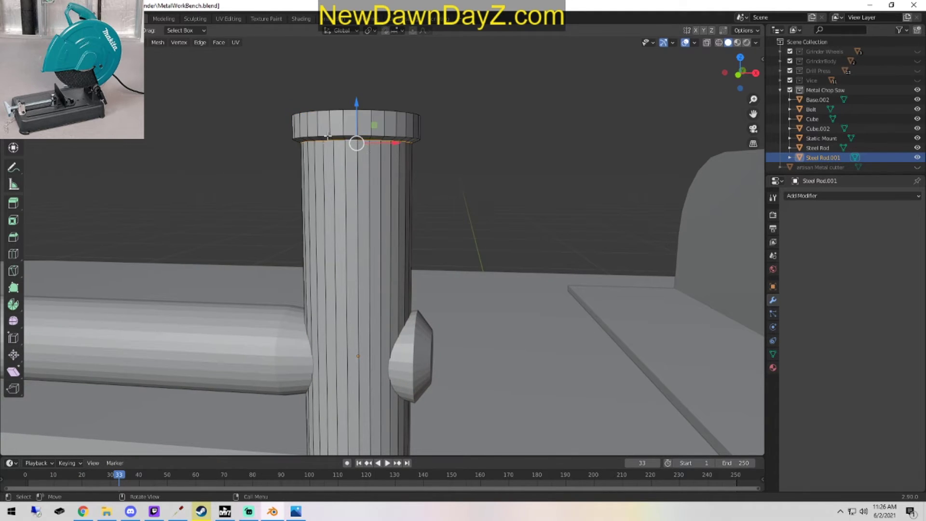
key(g)
key(z)
click(351, 113)
key(Tab)
Examine the capped upright rod and the whole chop saw base from several angles.
scroll(476, 249, down, 6)
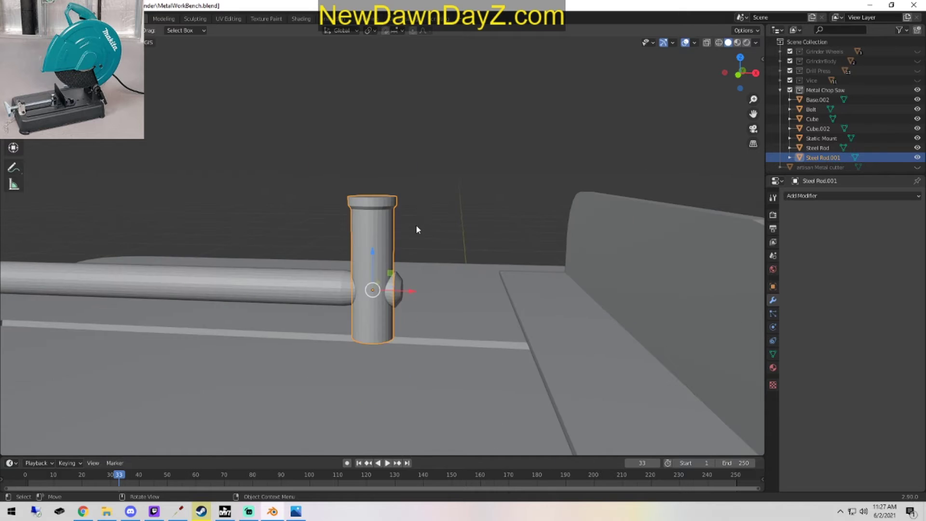
scroll(429, 230, up, 2)
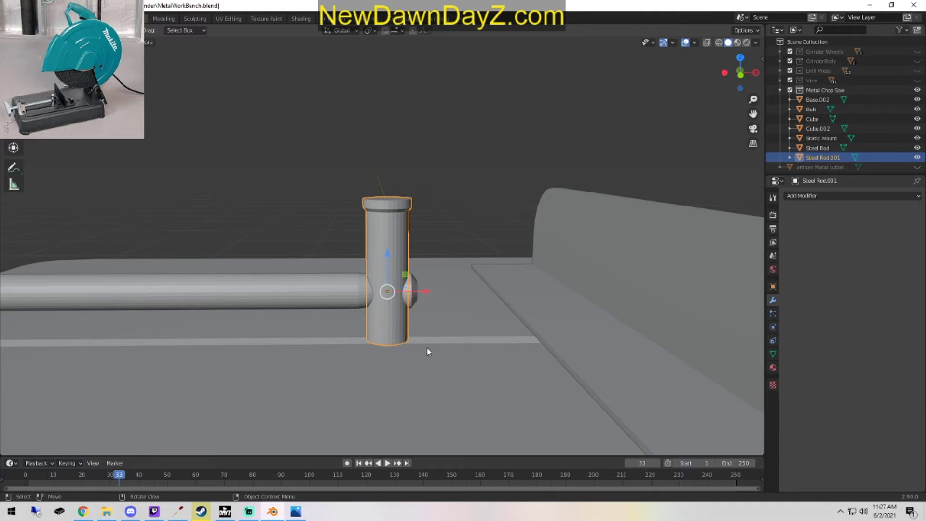
scroll(427, 348, down, 5)
middle_drag(414, 401, 386, 349)
scroll(372, 346, up, 3)
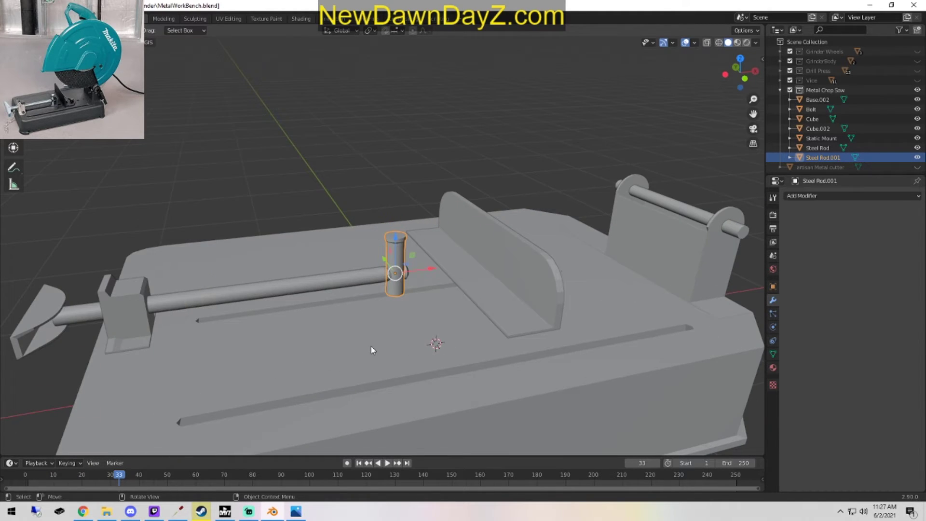
middle_drag(403, 308, 401, 296)
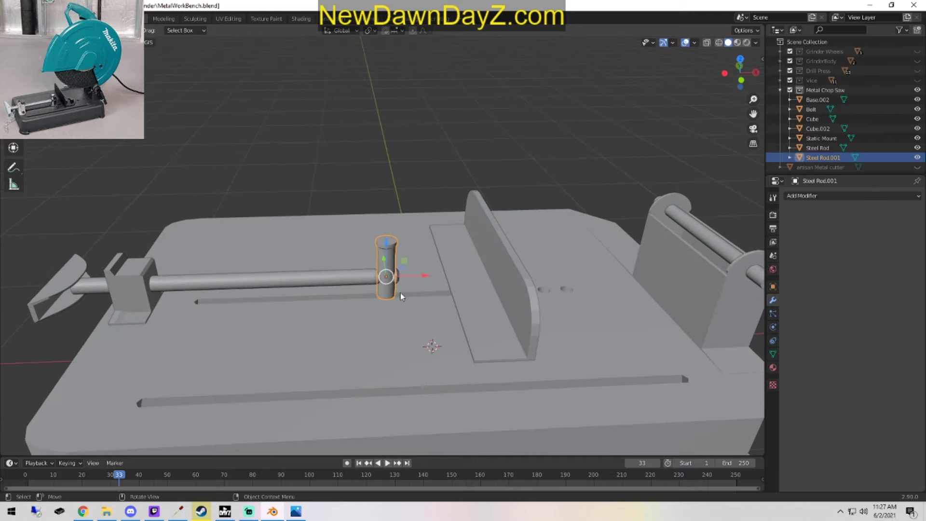
middle_drag(494, 325, 480, 321)
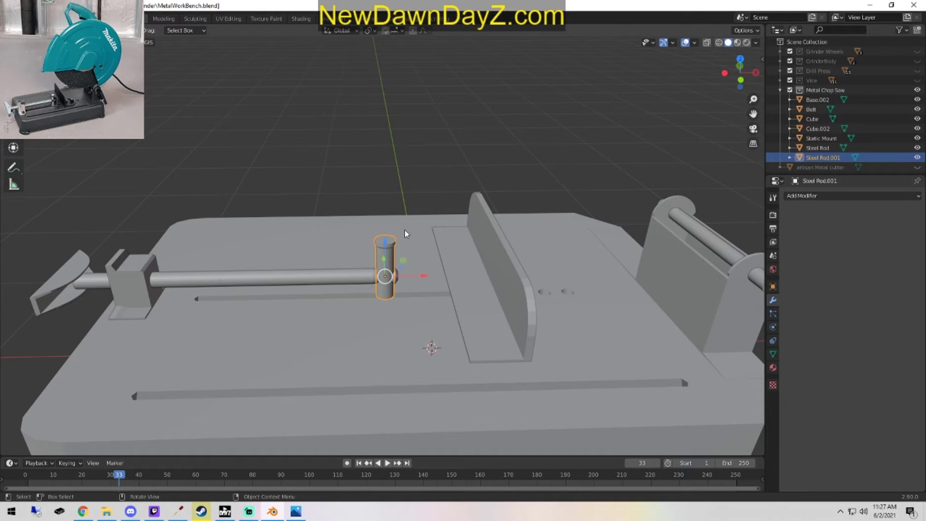
middle_drag(547, 316, 538, 343)
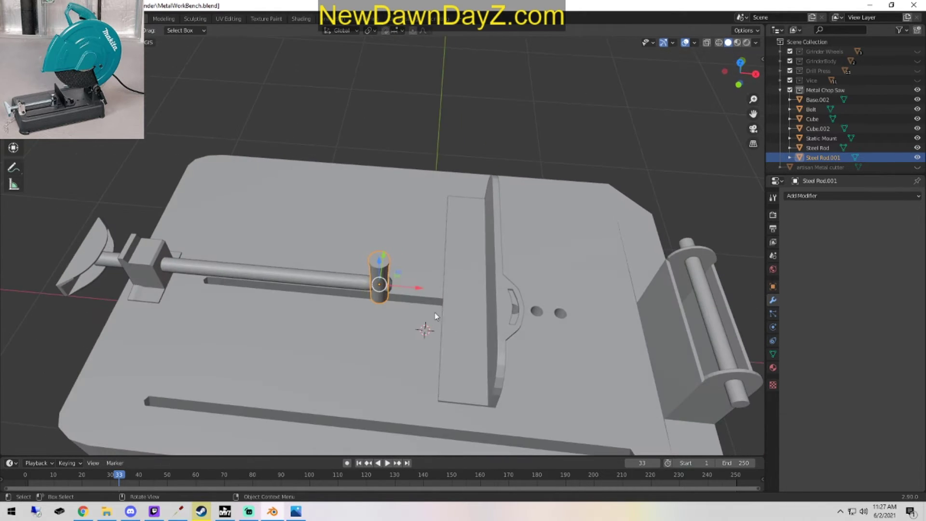
middle_drag(435, 315, 457, 306)
scroll(457, 306, up, 3)
Add a plane and raise it along Z above the chop saw base.
click(129, 42)
mouse_move(135, 53)
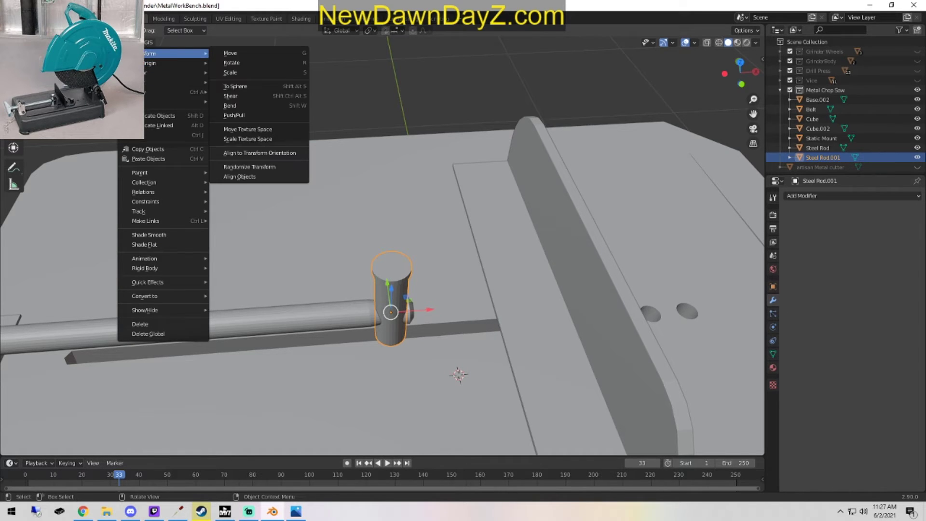
mouse_move(111, 42)
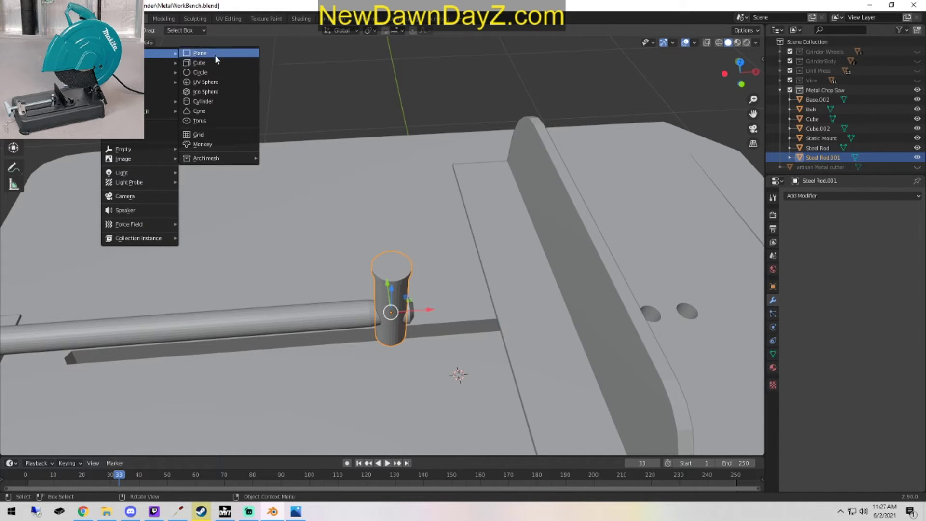
click(215, 54)
drag(462, 355, 460, 169)
Add a circle and raise it along Z above the base to about the floating plane's height.
scroll(460, 168, down, 4)
key(shift+a)
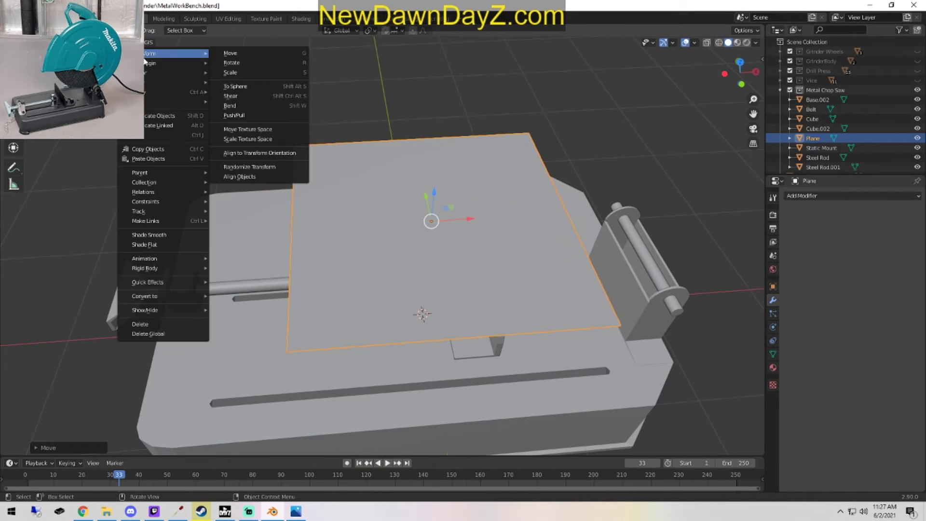
key(shift+a)
mouse_move(164, 53)
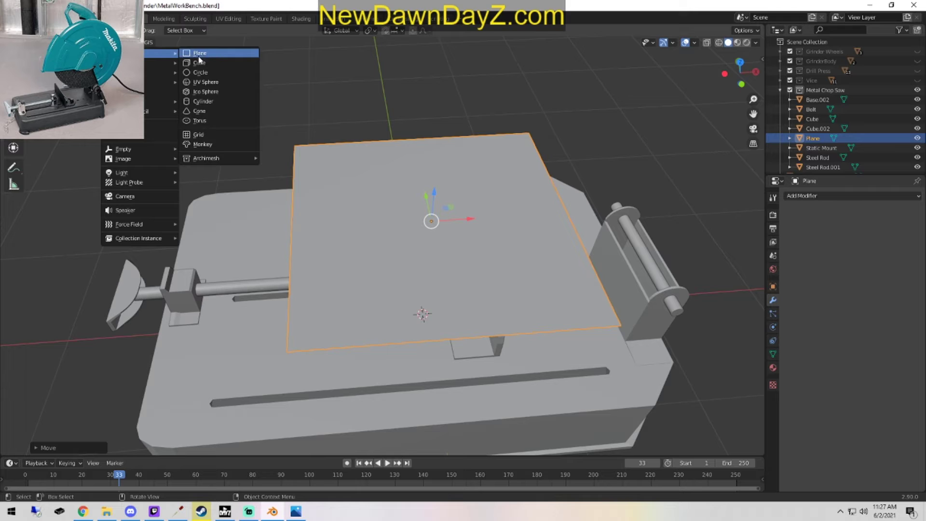
click(218, 74)
key(s)
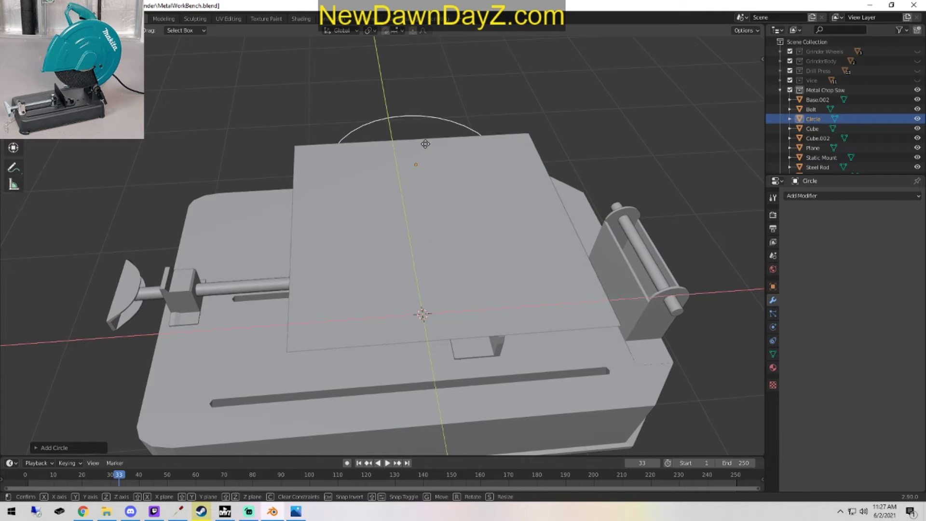
scroll(530, 224, down, 3)
middle_drag(516, 398, 496, 340)
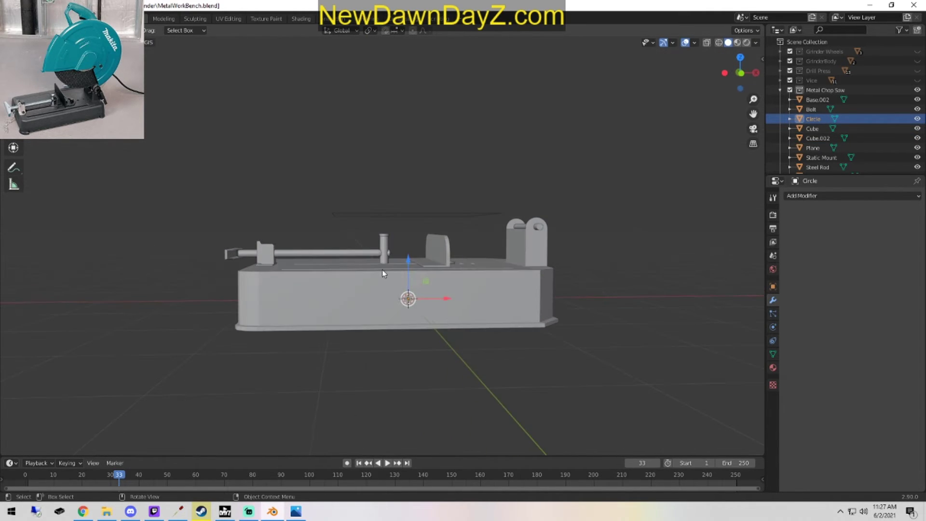
key(g)
key(z)
click(417, 186)
middle_drag(418, 188, 473, 210)
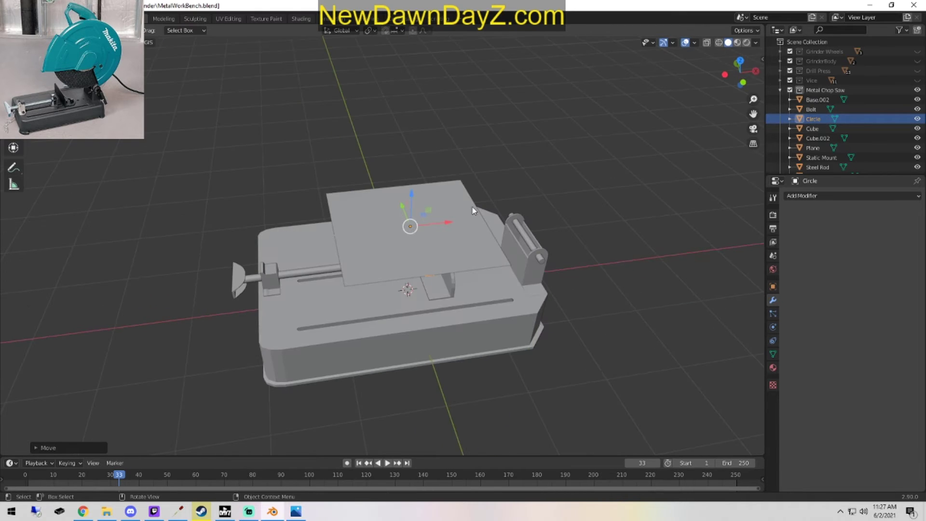
Move the circle along X out past the plane's edge on the clamp handle side.
drag(450, 223, 330, 232)
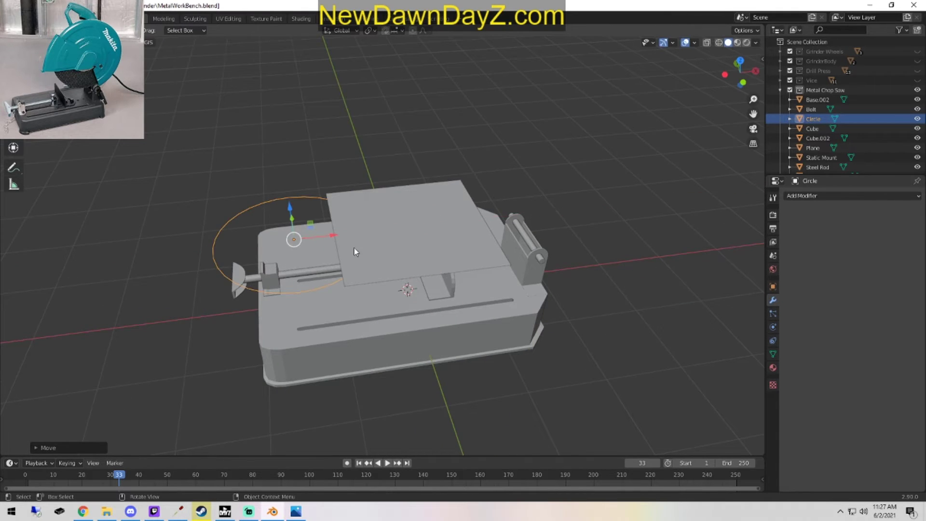
shift+middle_drag(354, 248, 441, 311)
scroll(437, 346, up, 5)
Delete the vertices of the circle's half nearest the plane, leaving an open half-circle arc over the clamp end.
key(Tab)
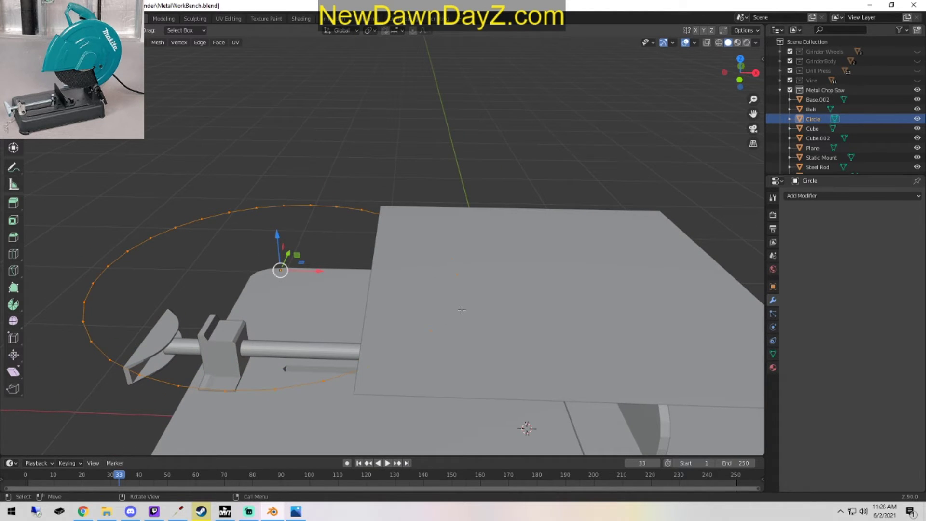
key(z)
click(449, 311)
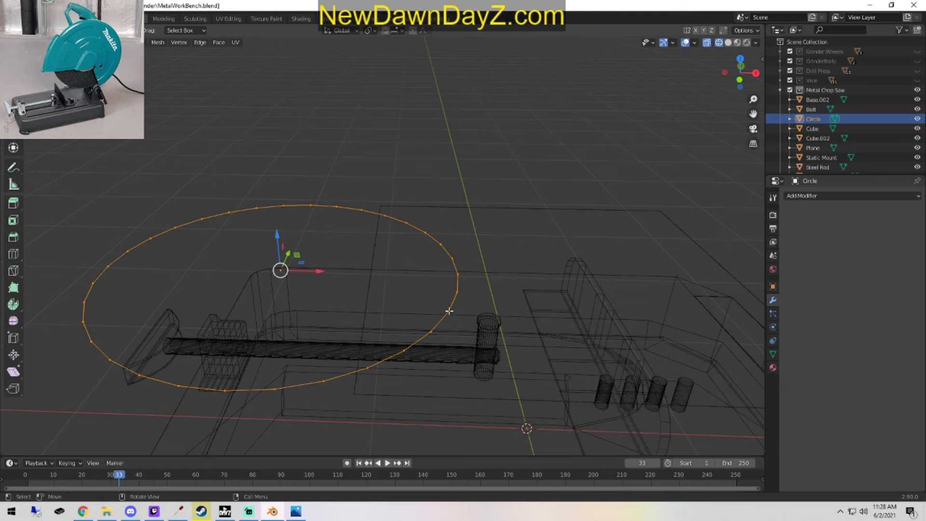
click(326, 210)
click(317, 205)
key(c)
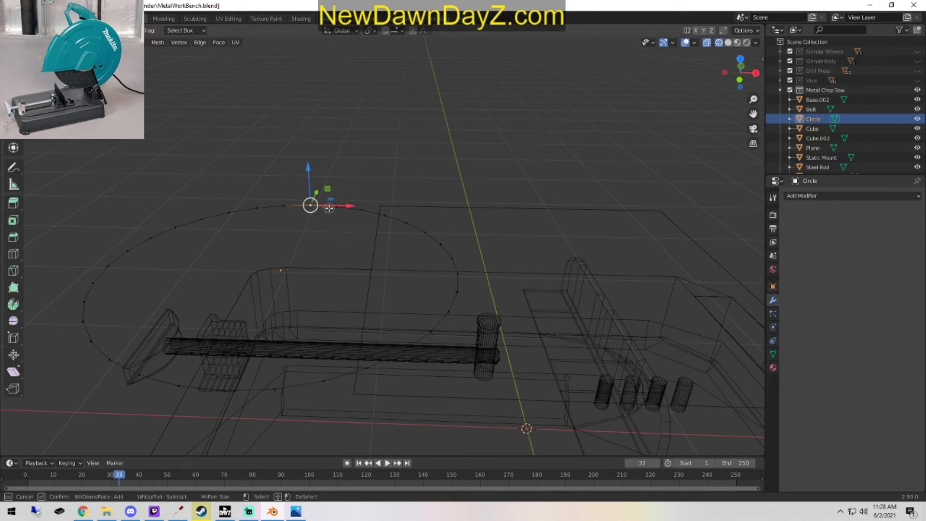
mouse_move(328, 208)
mouse_down()
mouse_move(414, 233)
mouse_move(451, 261)
mouse_move(456, 302)
mouse_move(429, 333)
mouse_up()
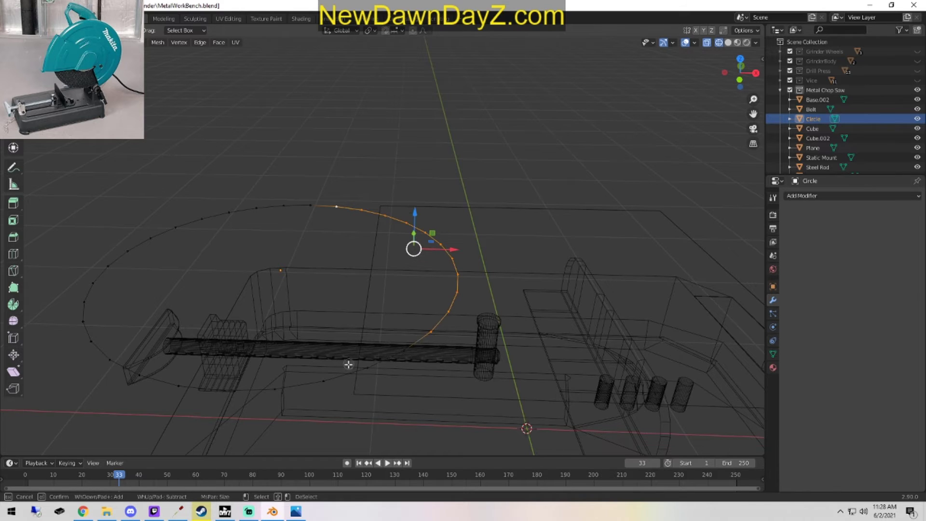
drag(348, 365, 293, 391)
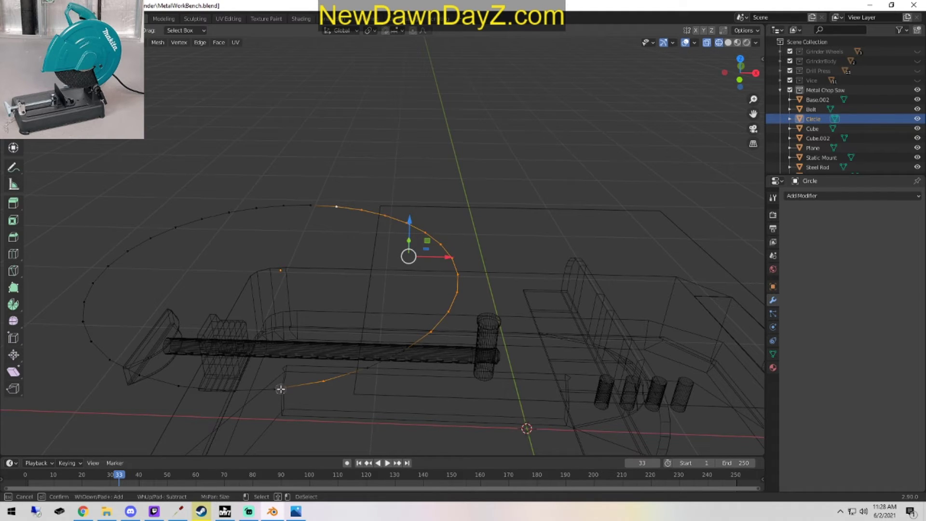
right_click(284, 386)
middle_drag(290, 383, 471, 354)
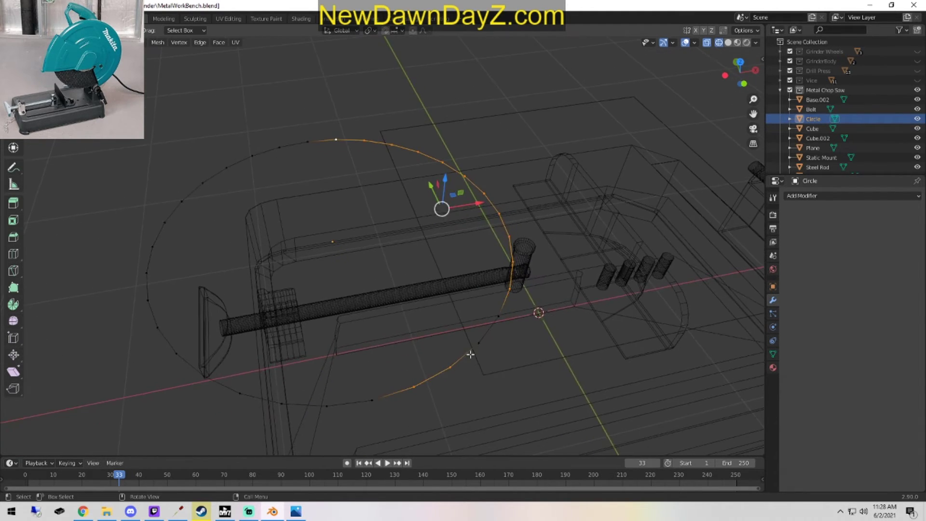
shift+click(498, 315)
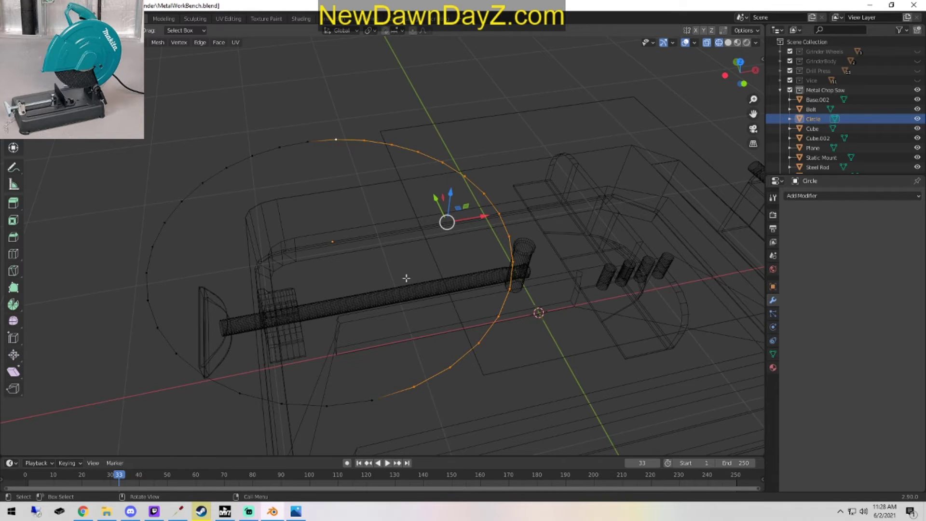
key(x)
click(396, 212)
key(Tab)
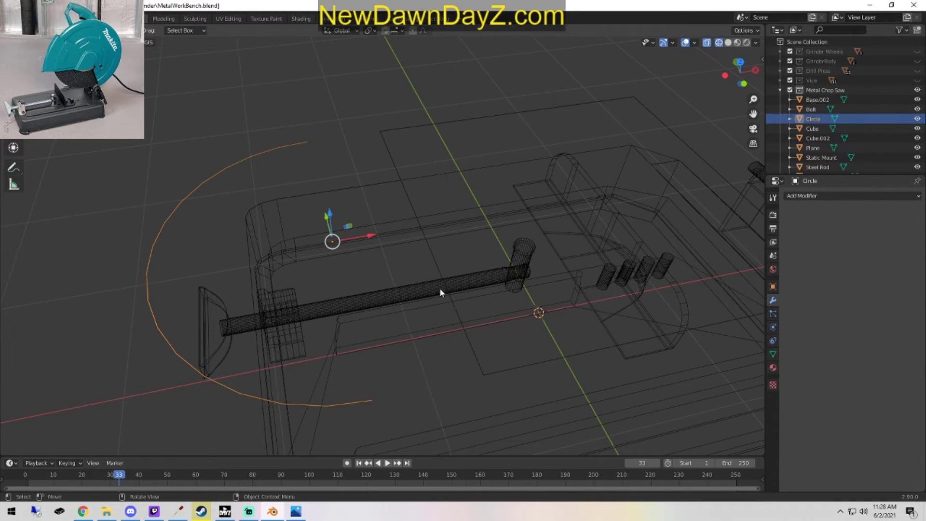
Join the half-circle arc with the plane and open the combined mesh for editing in solid shading from the front.
shift+click(563, 360)
key(ctrl+j)
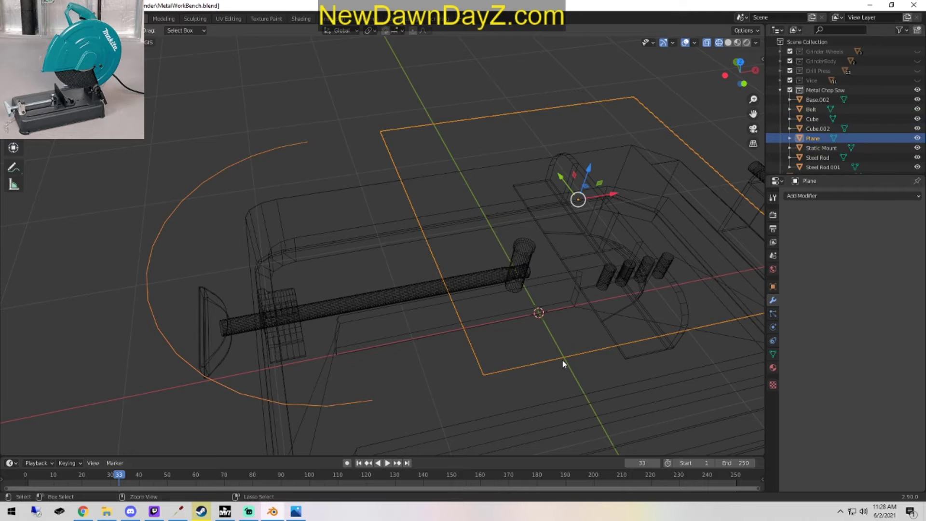
key(Tab)
key(z)
click(544, 255)
scroll(551, 273, down, 3)
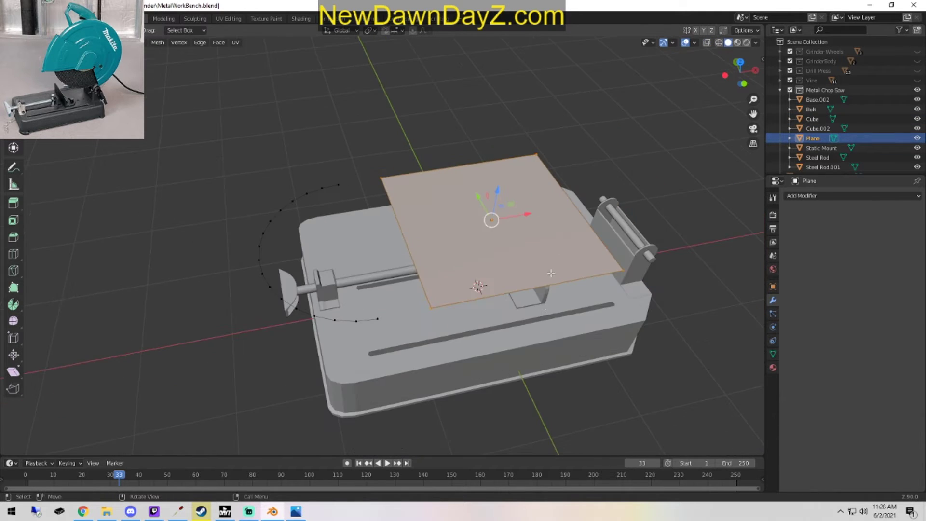
middle_drag(575, 391, 553, 265)
key(Tab)
scroll(528, 287, up, 4)
key(Tab)
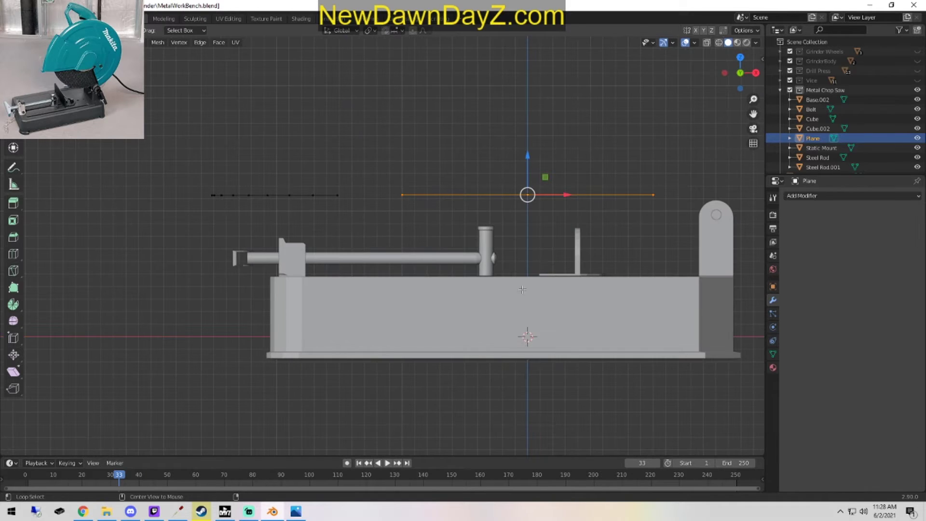
Try to box-select the arc's vertices in the front view and move them along X toward the plane.
click(312, 195)
drag(369, 170, 150, 221)
key(g)
key(x)
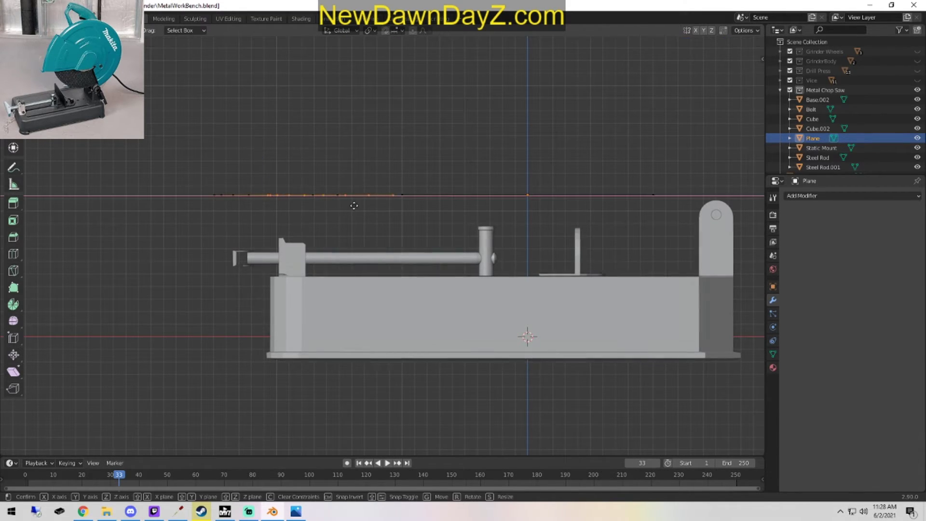
click(358, 208)
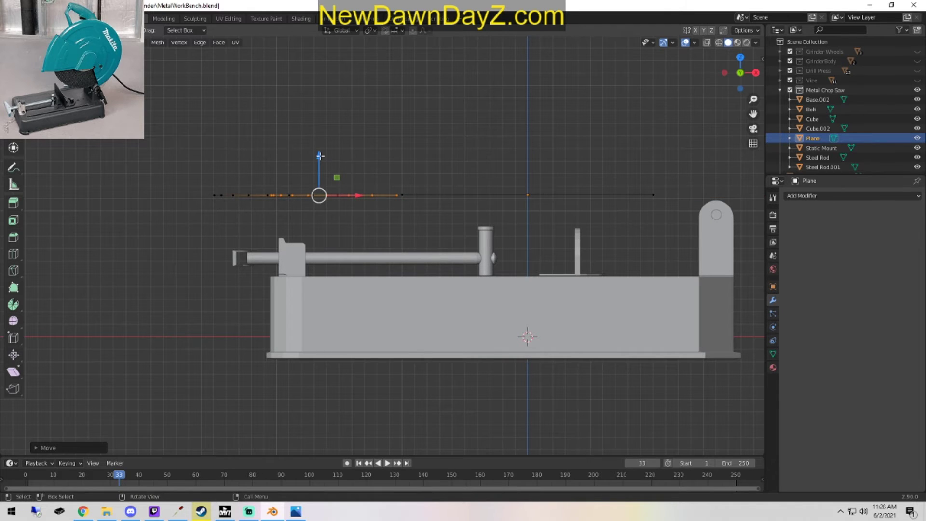
drag(320, 156, 320, 153)
key(ctrl+z)
key(ctrl+z)
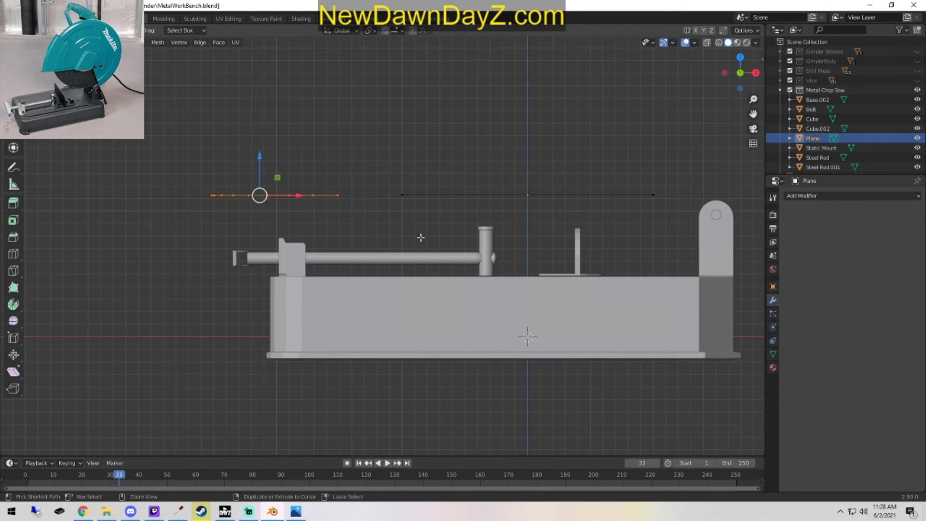
drag(157, 222, 371, 119)
drag(185, 221, 390, 119)
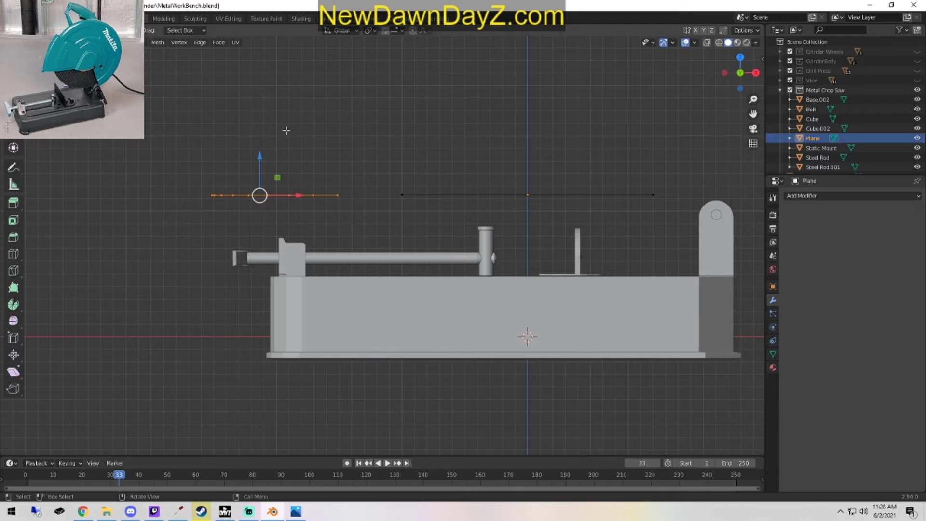
drag(301, 193, 339, 197)
middle_drag(338, 198, 361, 255)
key(ctrl+z)
Select every vertex of the arc and move it along X against the plane's edge, level with the plane in Z.
key(c)
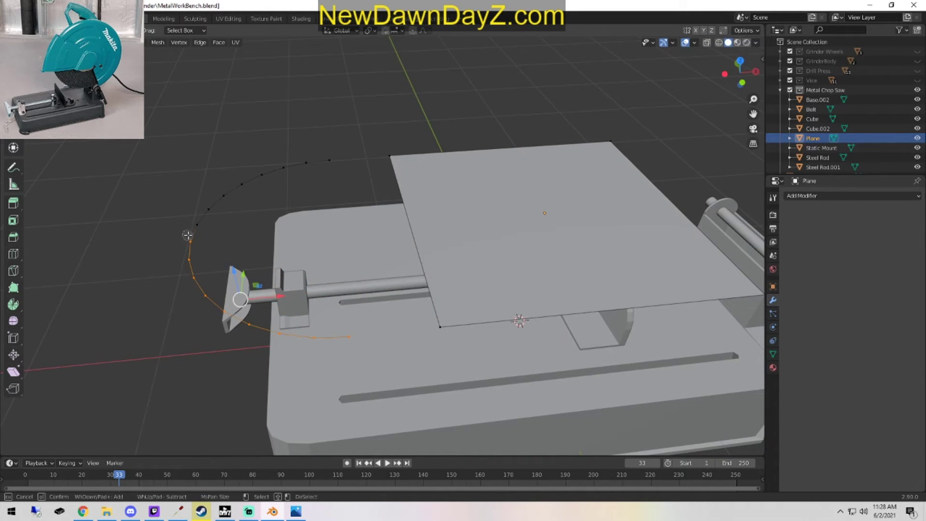
mouse_move(187, 235)
mouse_down()
mouse_move(304, 153)
mouse_move(306, 167)
mouse_move(243, 185)
mouse_up()
key(Escape)
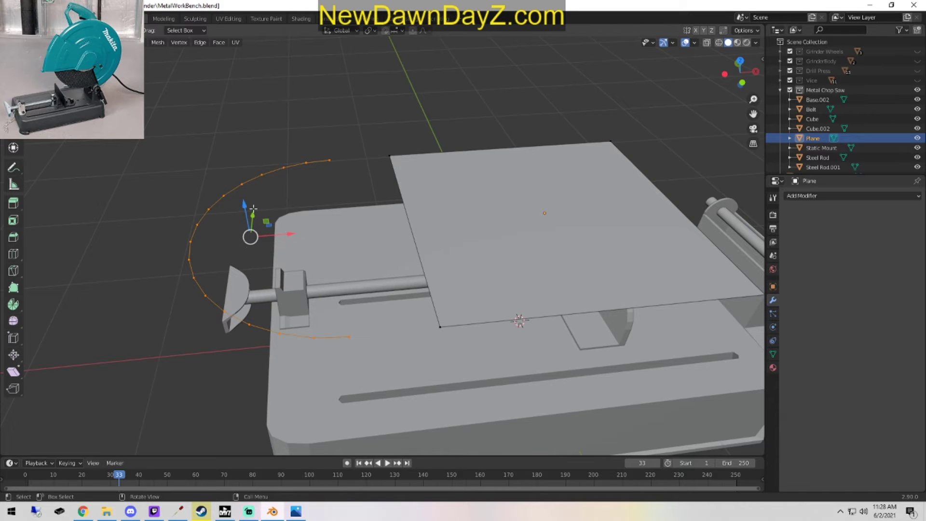
middle_drag(379, 328, 471, 285)
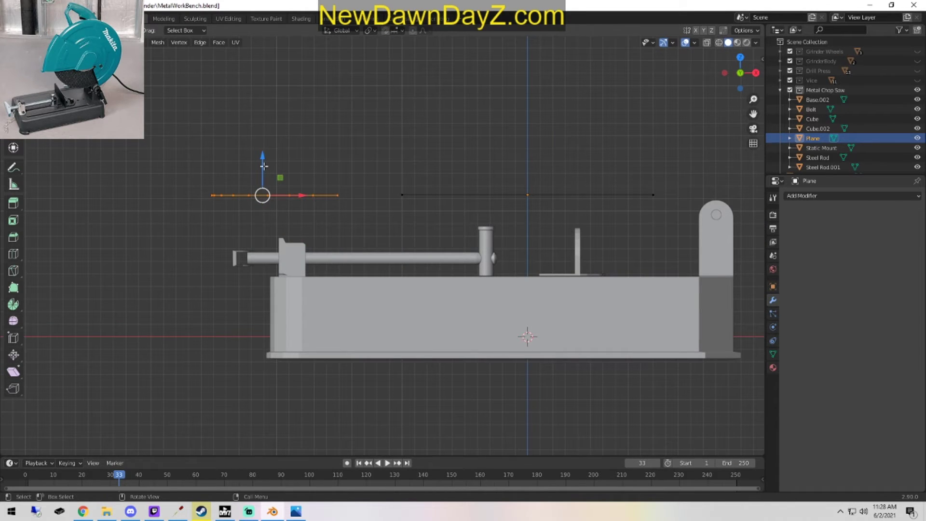
drag(264, 166, 263, 165)
drag(301, 195, 365, 211)
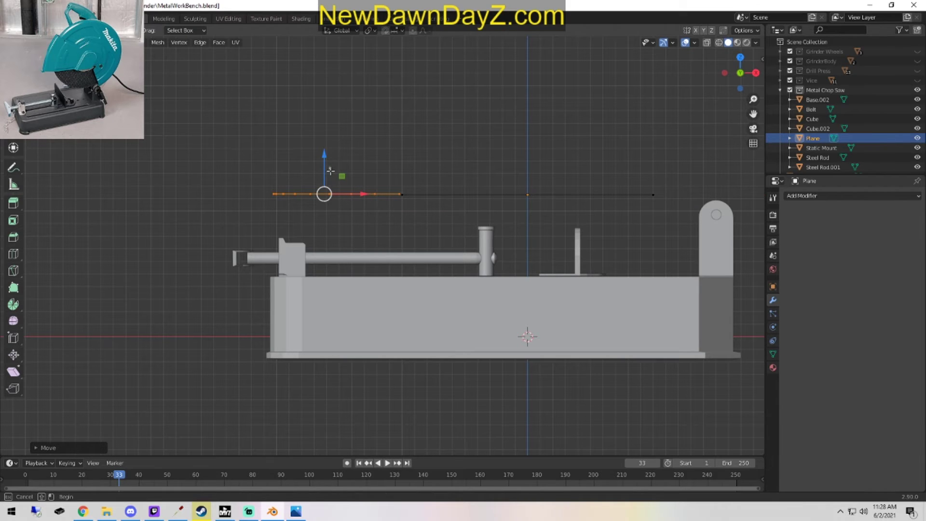
drag(325, 158, 323, 160)
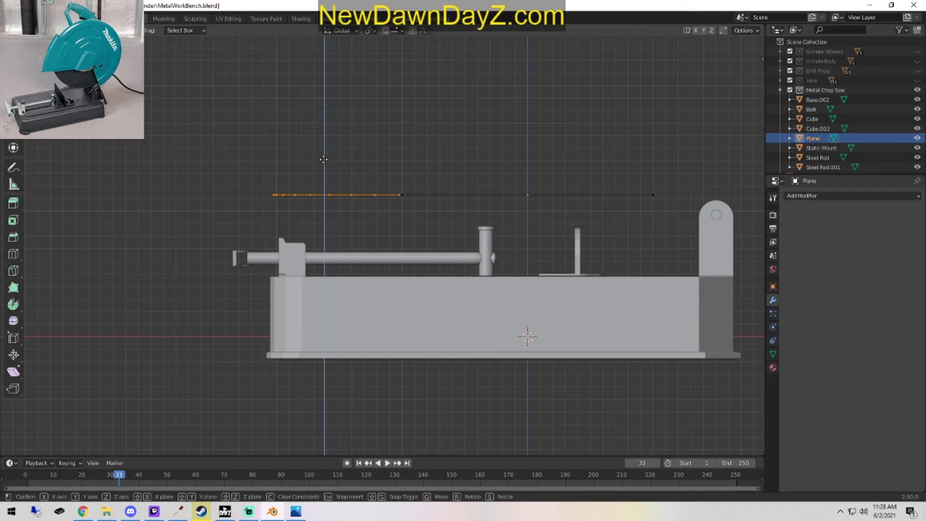
drag(323, 159, 323, 160)
Fill the half-circle arc with a face.
middle_drag(566, 208, 533, 262)
key(f)
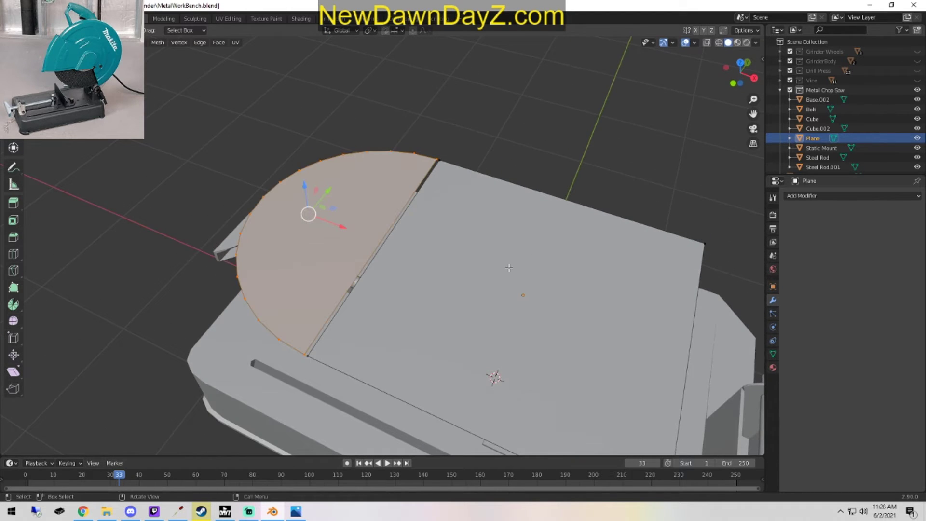
middle_drag(375, 358, 447, 304)
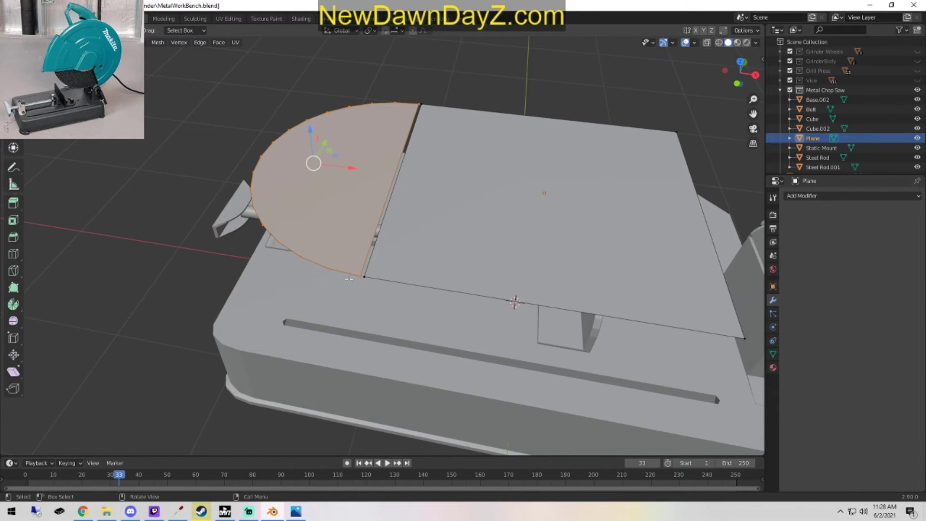
Merge the neighbouring vertices of the half-disc and the square at both ends of their seam.
key(alt+a)
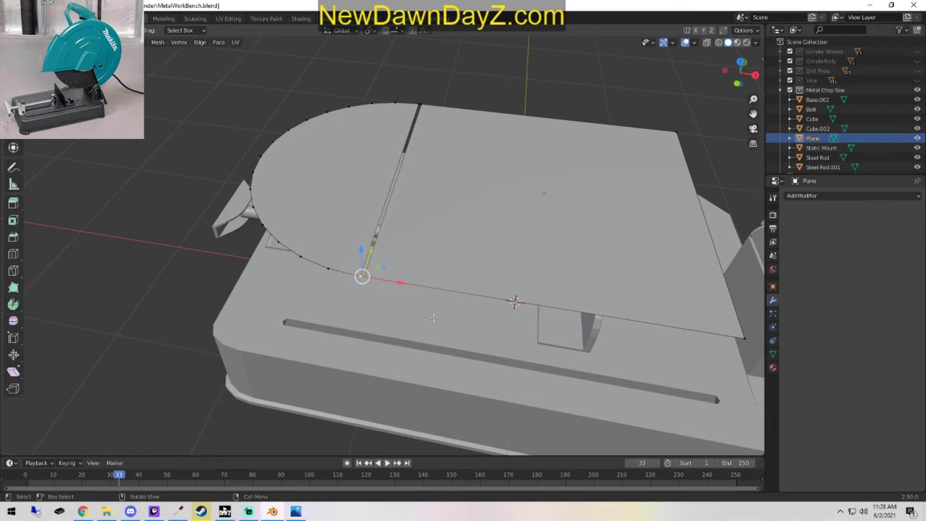
key(m)
click(433, 318)
middle_drag(433, 225, 238, 238)
click(362, 263)
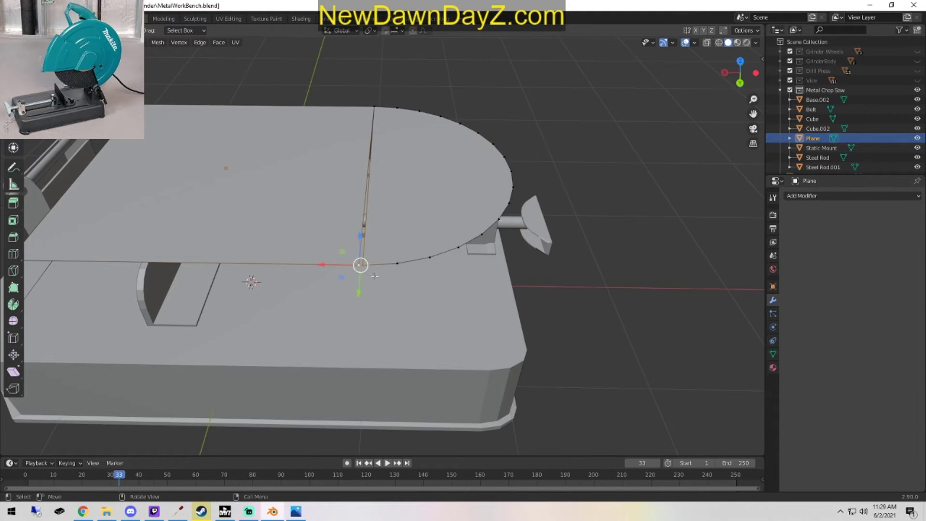
key(Tab)
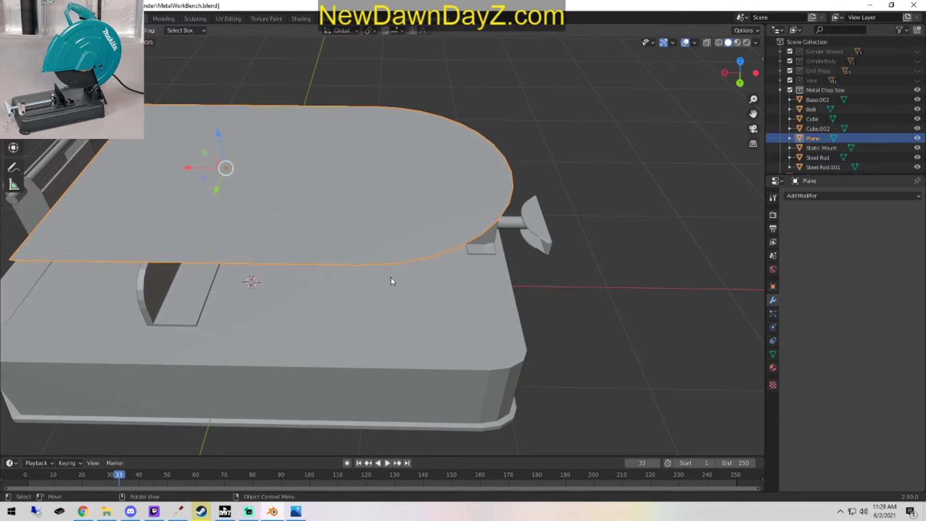
Select the four corner vertices of the plate's square section in Edit Mode and view it from above.
scroll(391, 277, down, 5)
middle_drag(456, 295, 519, 344)
scroll(361, 316, up, 3)
key(Tab)
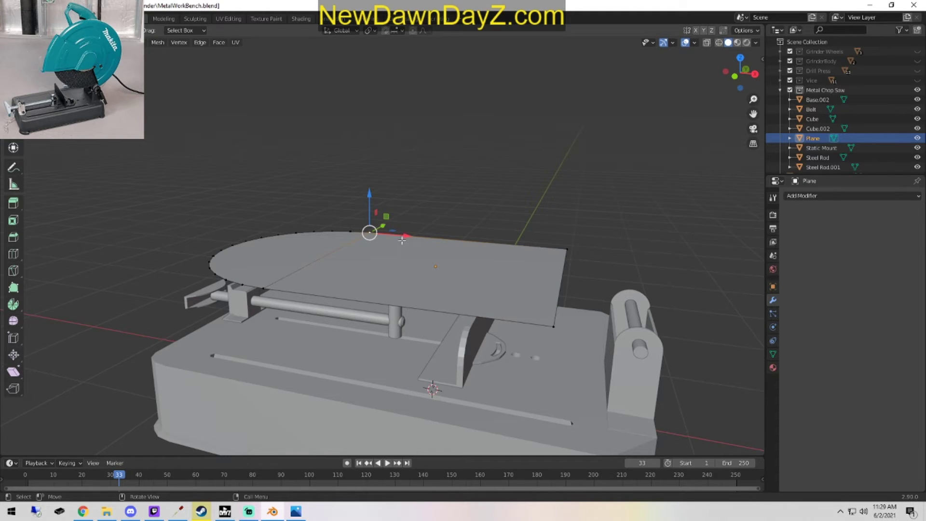
middle_drag(402, 240, 424, 314)
shift+click(322, 401)
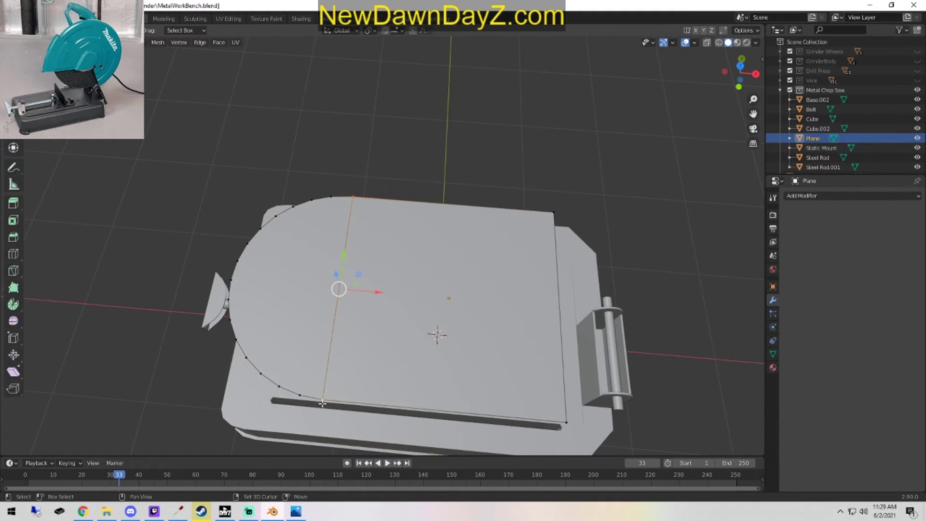
shift+click(563, 218)
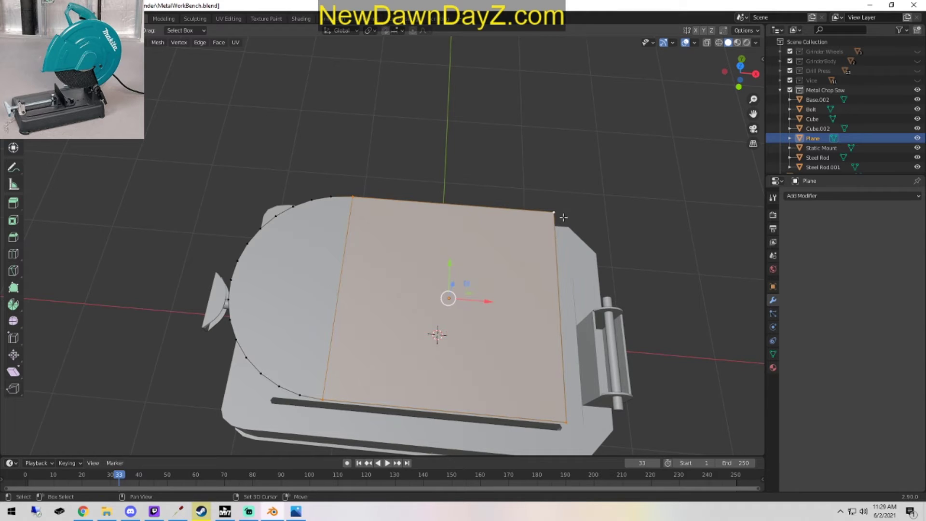
alt+middle_drag(503, 322, 450, 276)
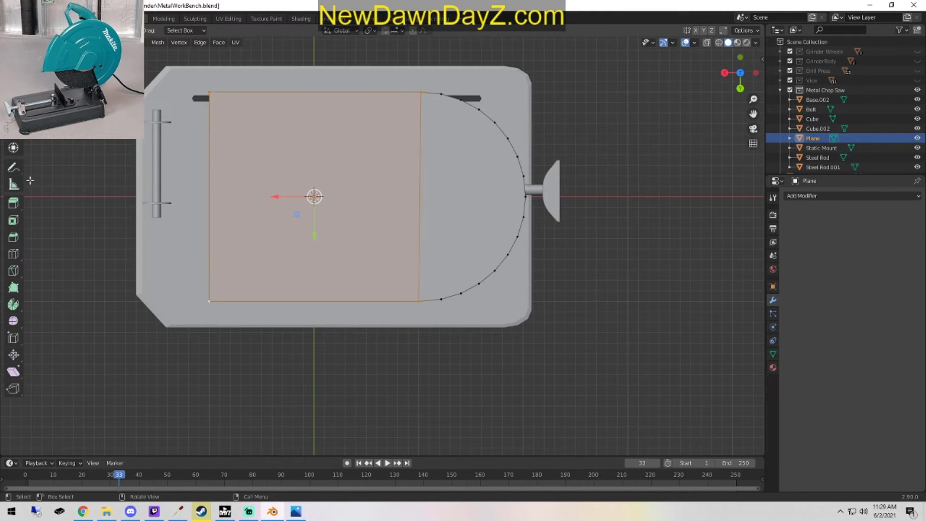
key(s)
key(y)
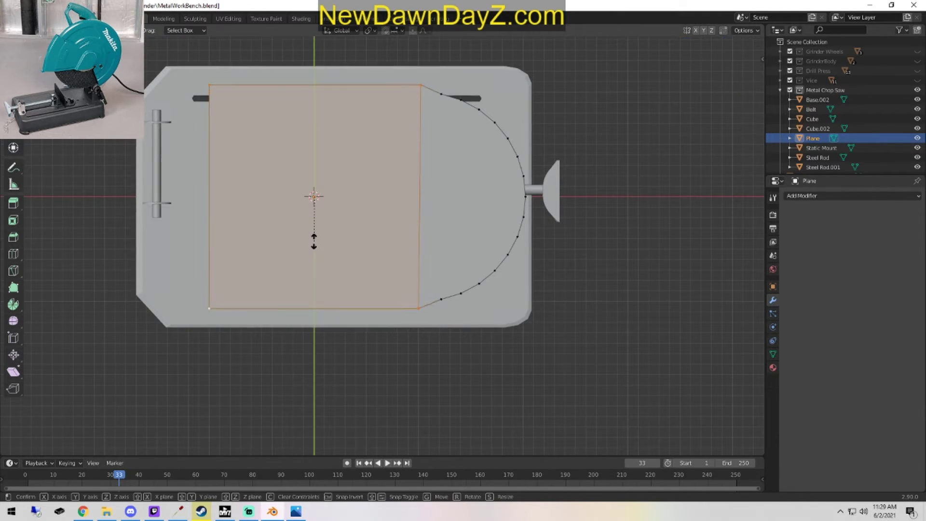
key(Escape)
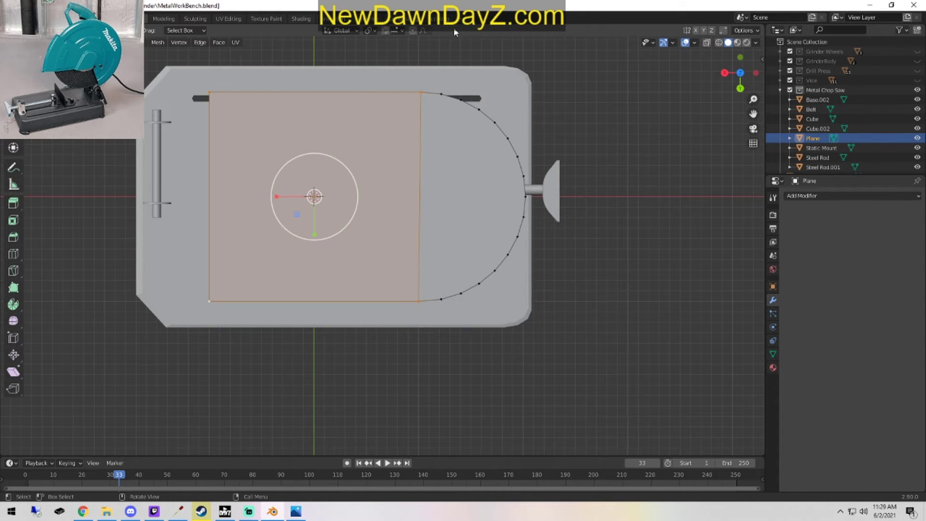
key(s)
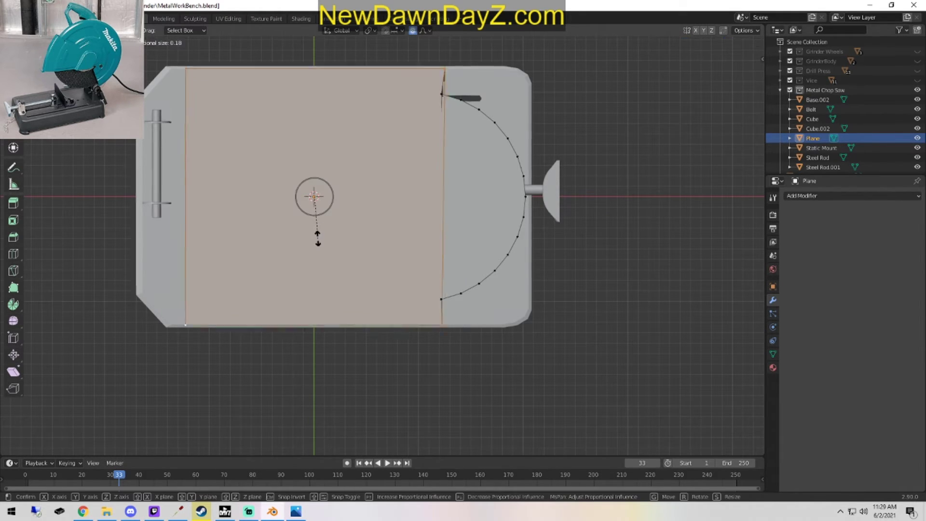
key(Escape)
Widen the square section along Y past both sides of the base with proportional editing at a size of about 0.75.
scroll(338, 250, down, 2)
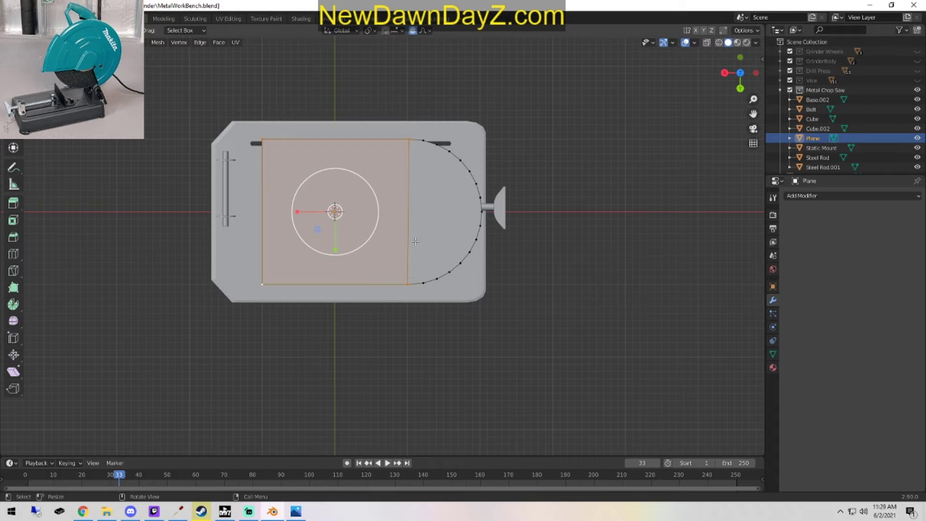
key(s)
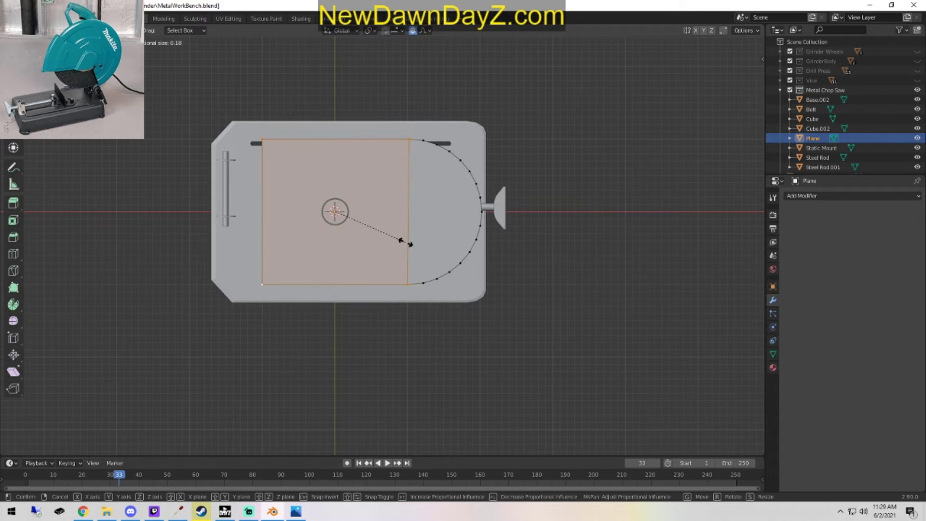
key(x)
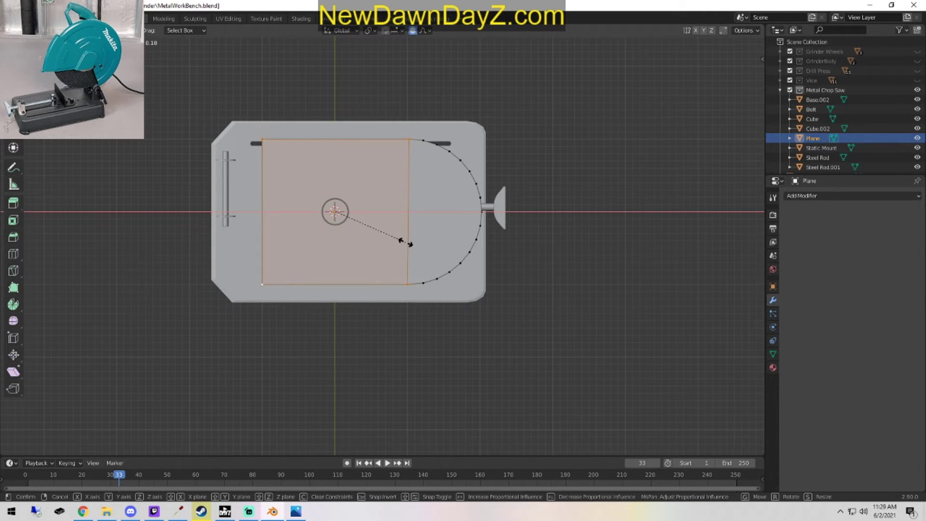
key(y)
scroll(405, 244, down, 17)
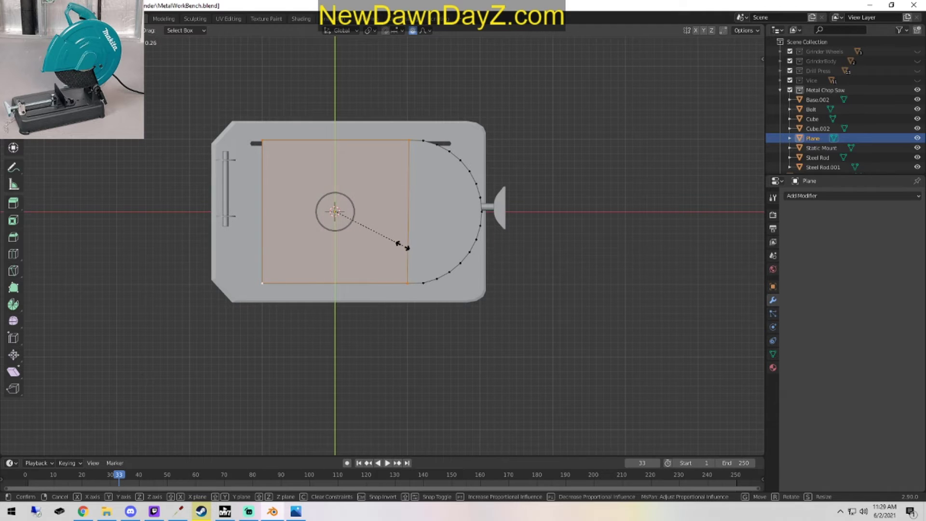
scroll(404, 247, down, 6)
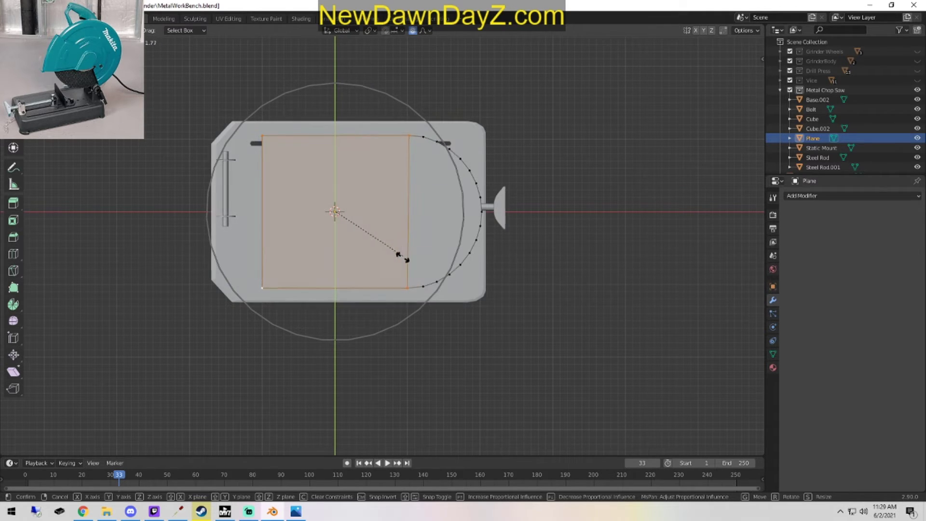
scroll(398, 276, up, 5)
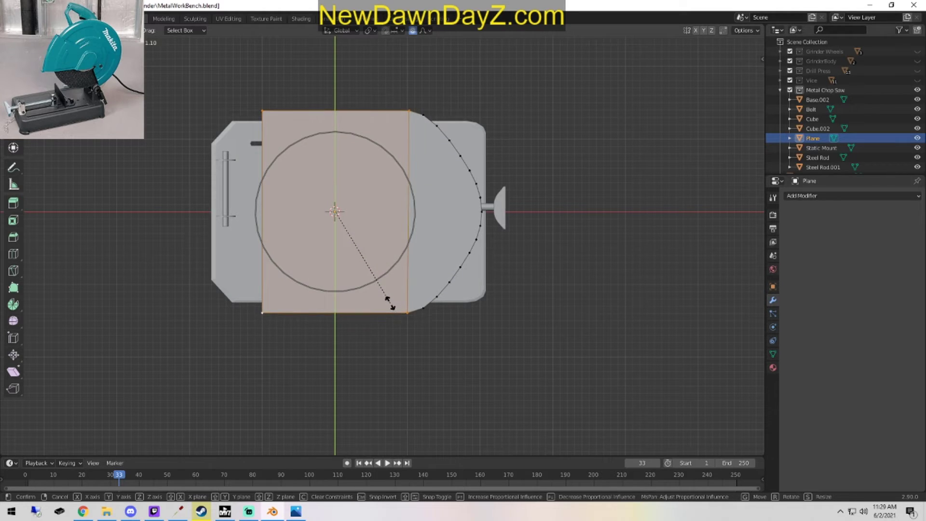
scroll(386, 292, down, 2)
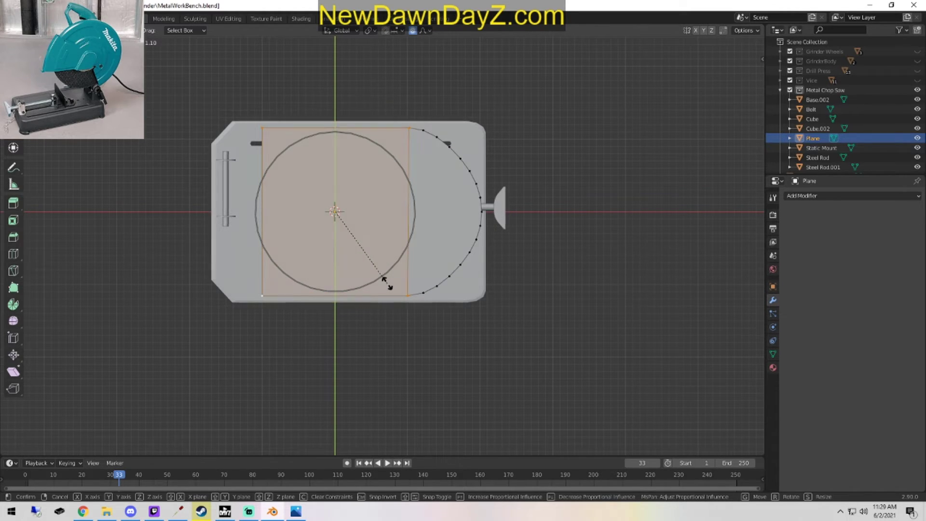
scroll(389, 290, down, 1)
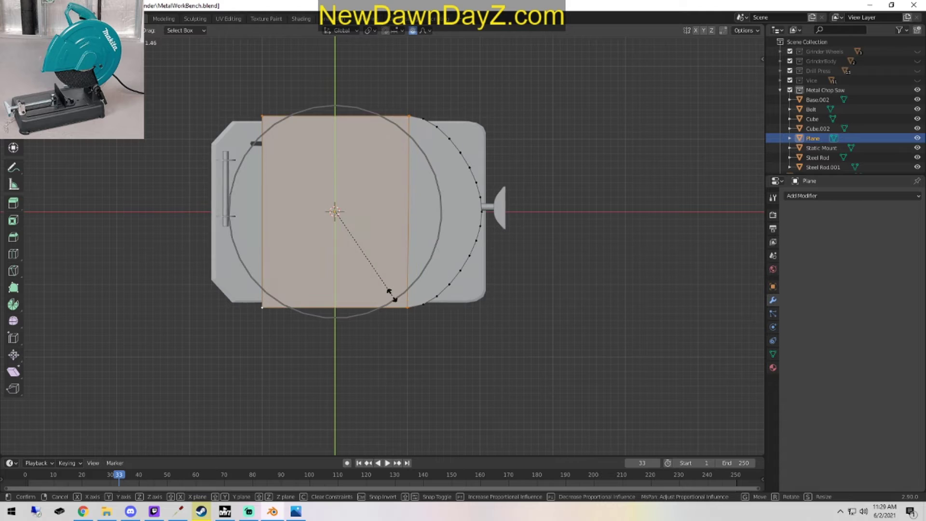
scroll(388, 289, up, 3)
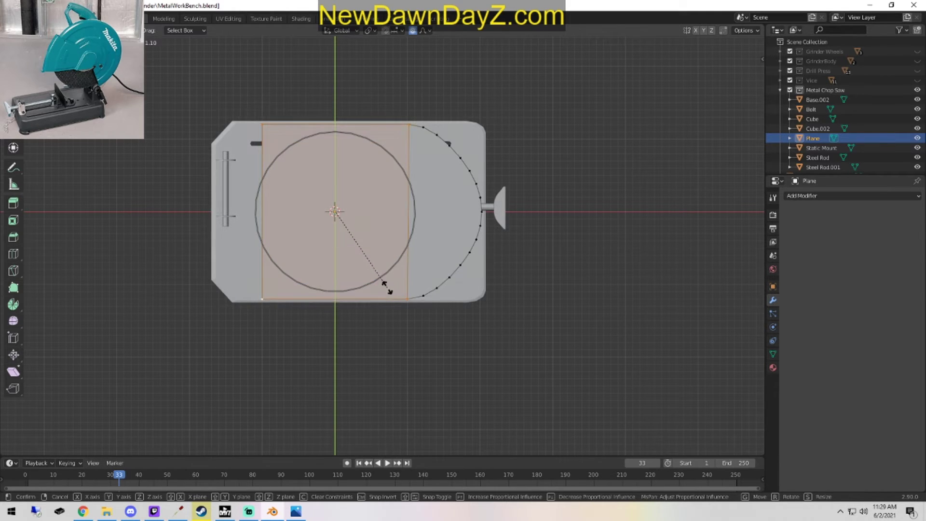
scroll(385, 293, up, 1)
scroll(381, 297, up, 2)
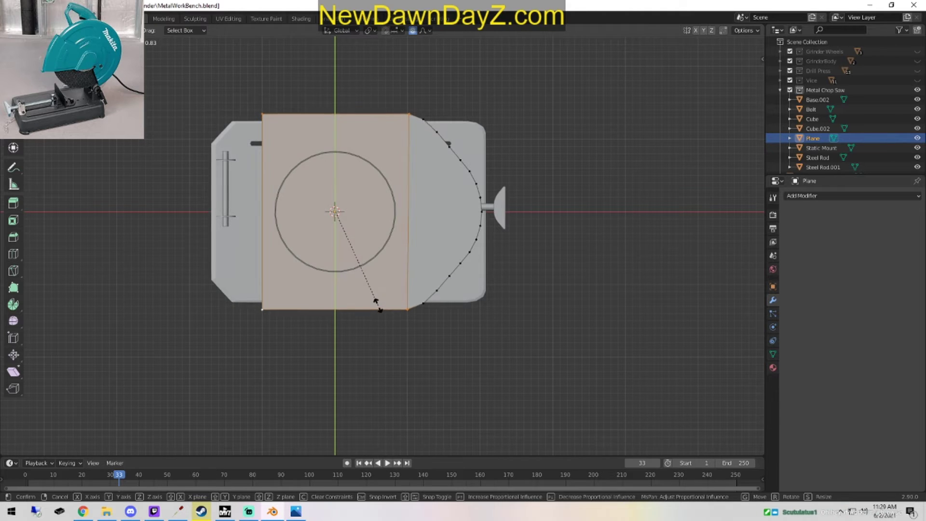
scroll(379, 306, up, 1)
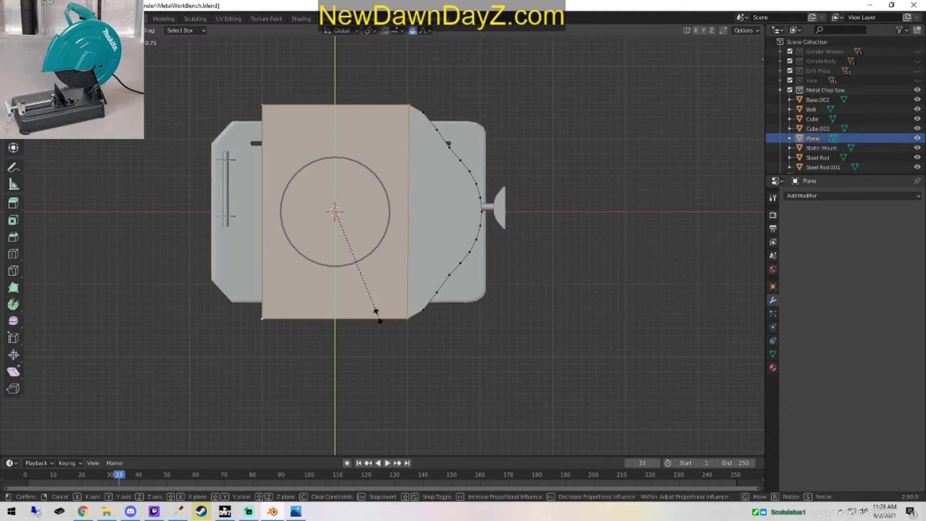
click(378, 316)
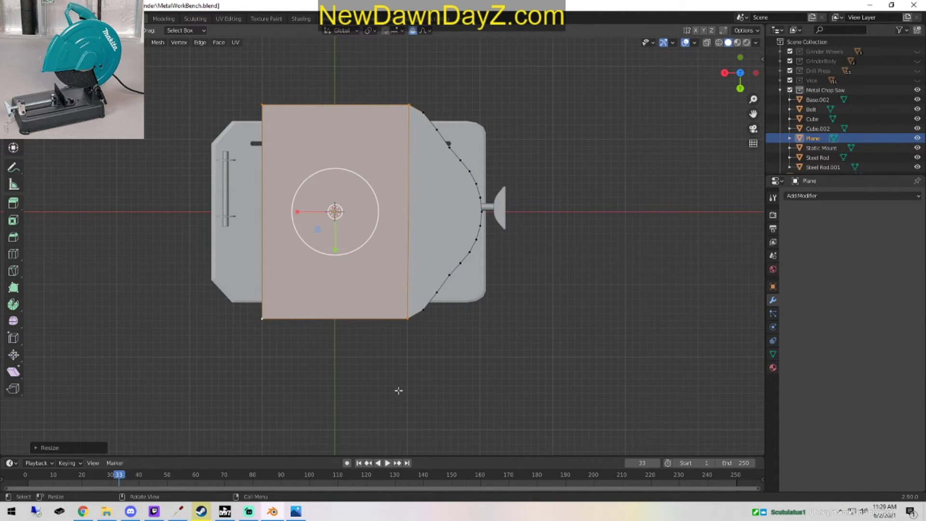
Move the two vertices of the plate's straight end along X toward the rounded end, leaving only a narrow strip of the square section.
middle_drag(418, 407, 375, 364)
click(295, 358)
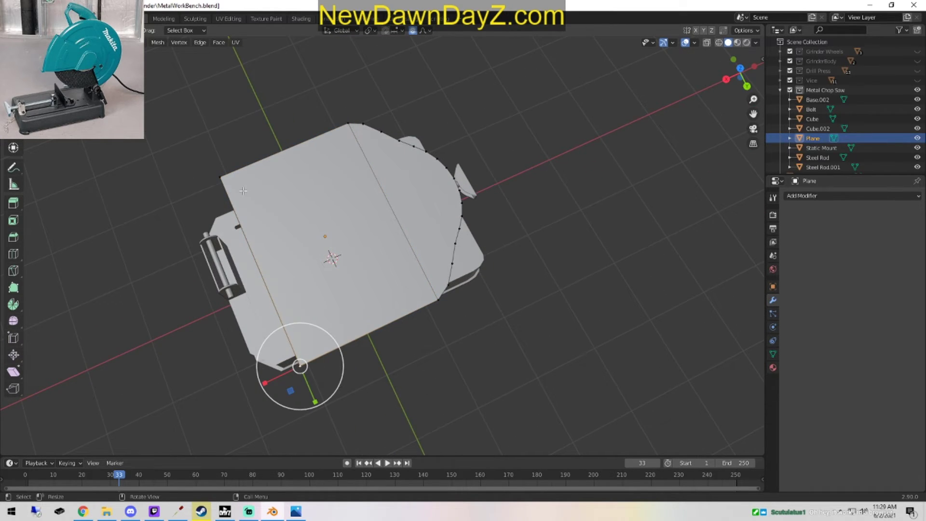
shift+click(221, 180)
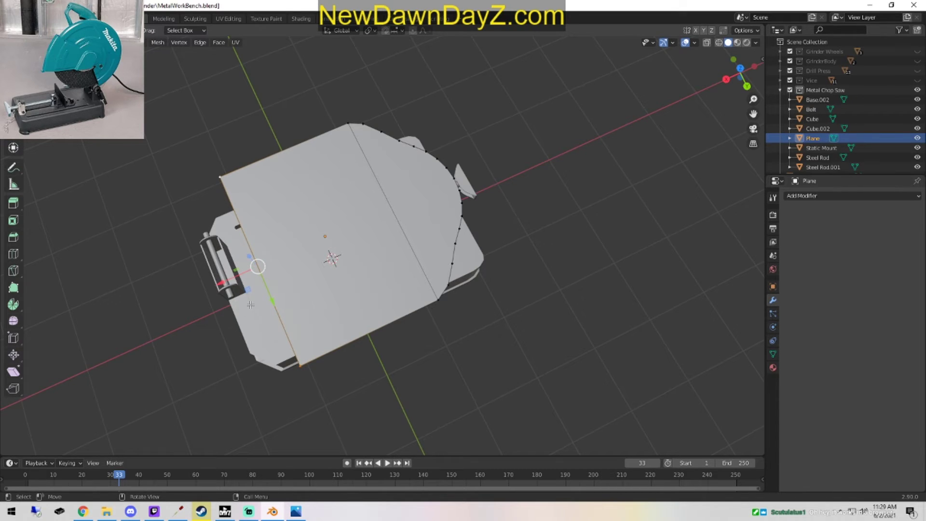
key(g)
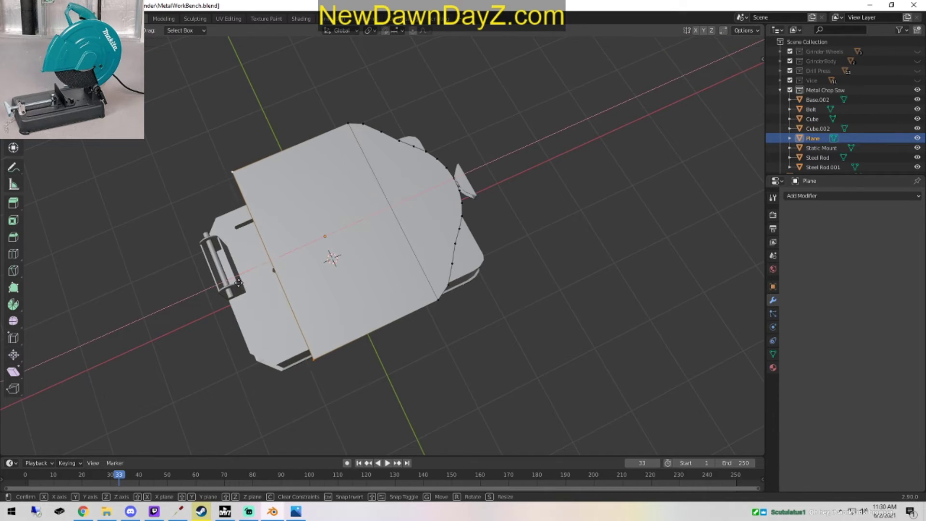
click(354, 260)
Return to Object Mode and set the plate's origin to its own geometry.
middle_drag(537, 288, 318, 430)
scroll(318, 430, up, 3)
middle_drag(420, 430, 451, 293)
scroll(438, 395, down, 3)
key(Tab)
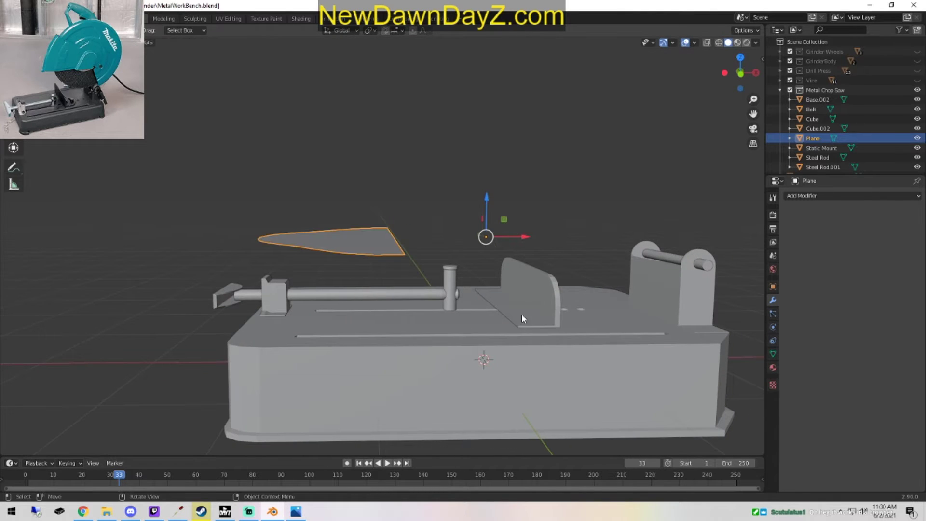
right_click(363, 232)
mouse_move(369, 236)
click(438, 244)
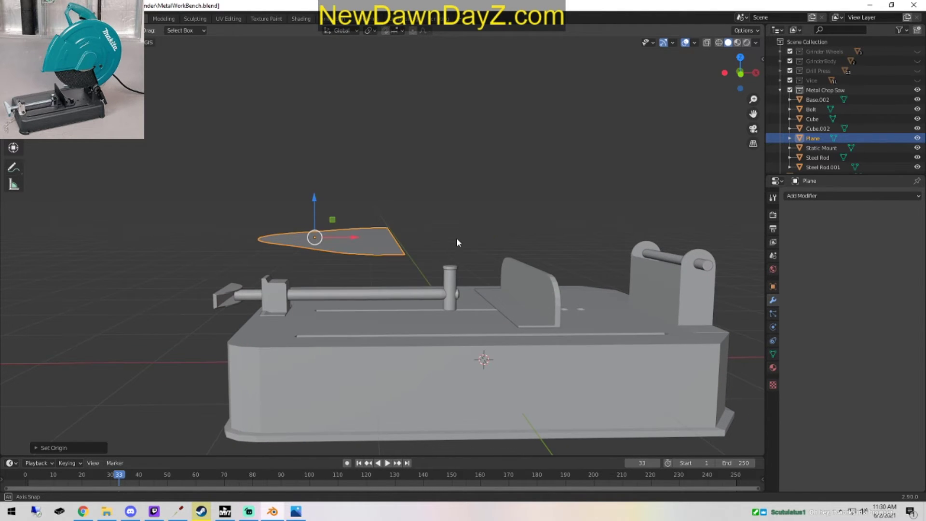
Move the plate along X over the clamp rod's upright post and lower it in Z toward the post's head.
middle_drag(457, 238, 412, 292)
drag(358, 183, 502, 219)
middle_drag(517, 307, 510, 194)
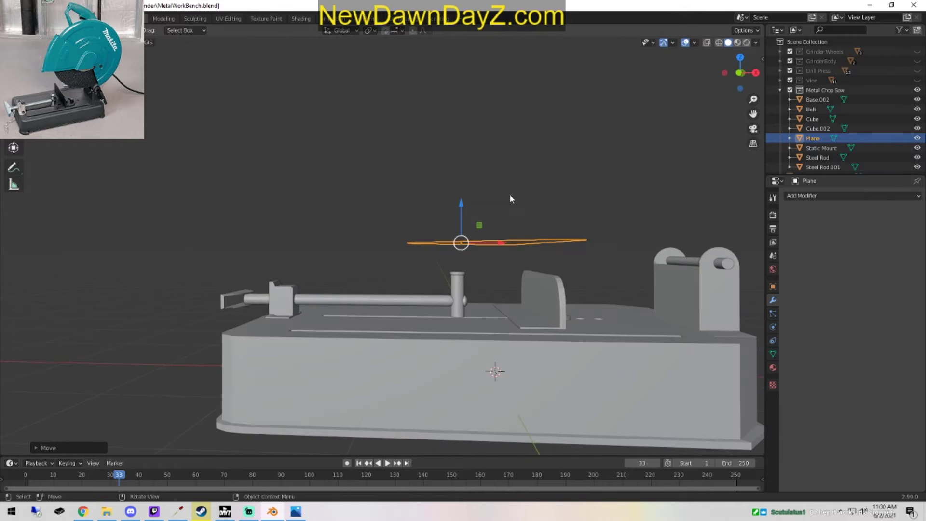
drag(462, 224, 485, 264)
Scale the plate down and reposition it just below the head of the upright post.
middle_drag(404, 284, 320, 320)
scroll(363, 295, up, 3)
key(s)
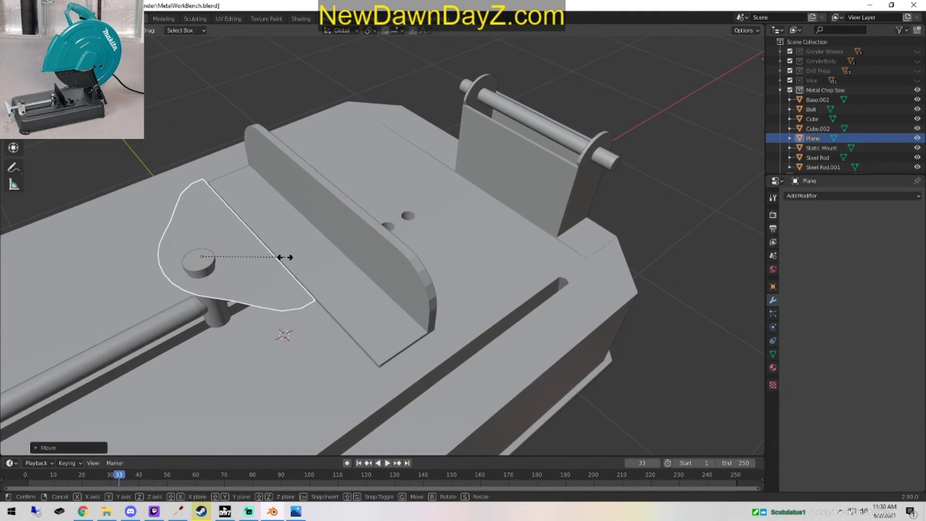
click(259, 240)
drag(187, 238, 203, 261)
Align the plate with the round post head along Y and X in the top view.
middle_drag(384, 288, 451, 342)
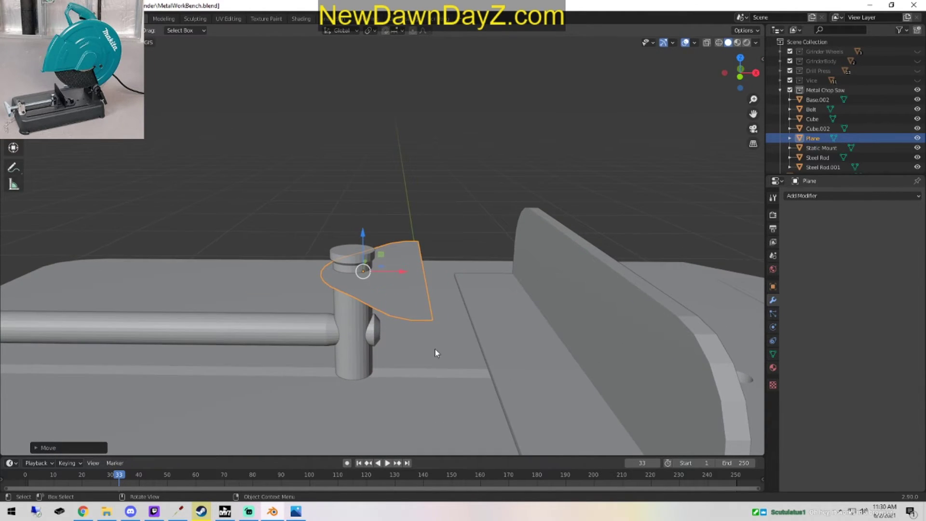
scroll(436, 349, up, 3)
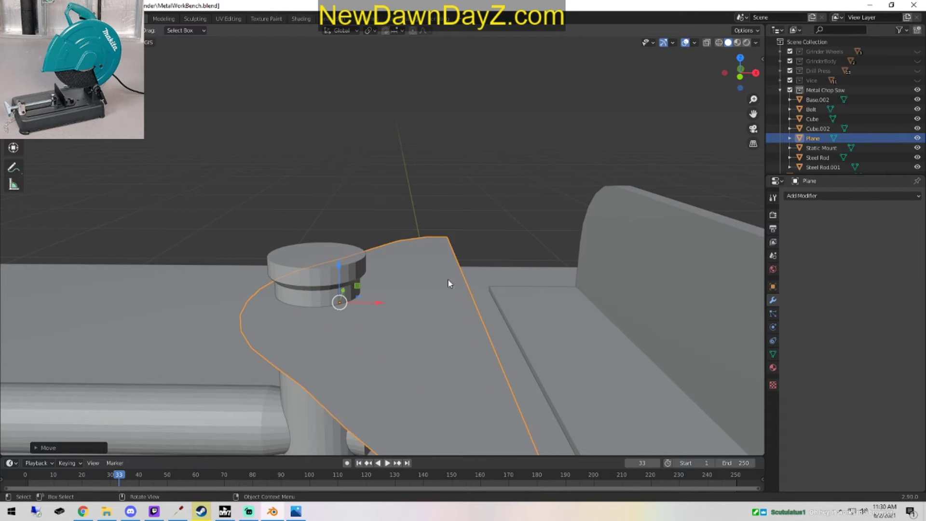
key(KP_7)
scroll(350, 228, down, 4)
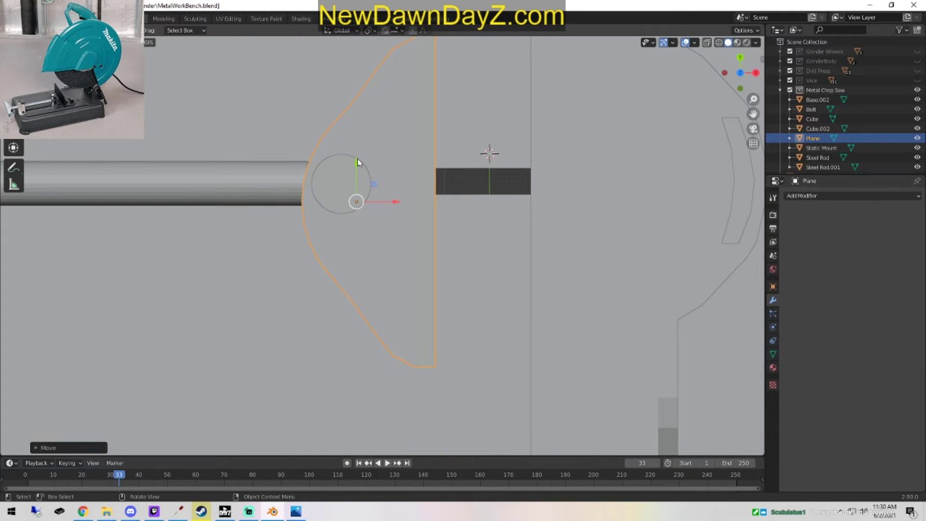
drag(358, 163, 356, 147)
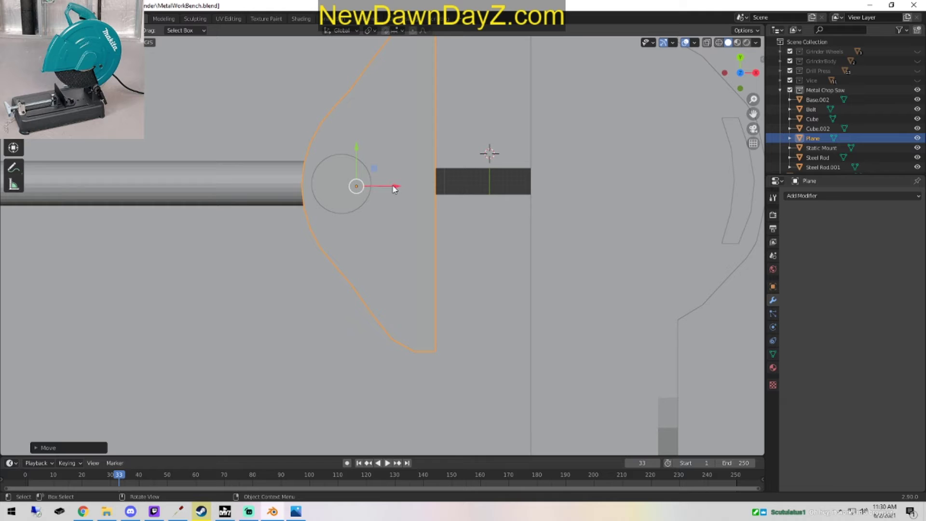
drag(392, 185, 388, 186)
Scale the plate down further and shift it along X and Y to fit around the post head.
key(s)
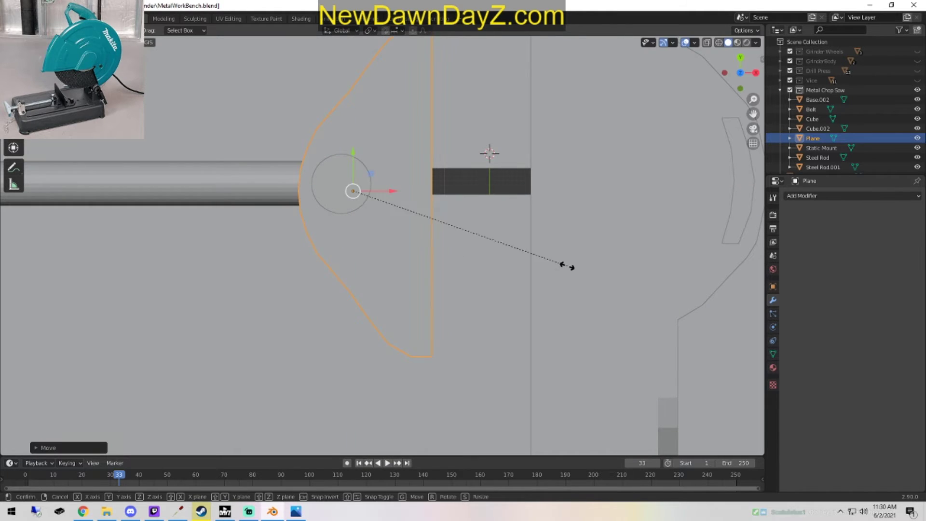
click(504, 240)
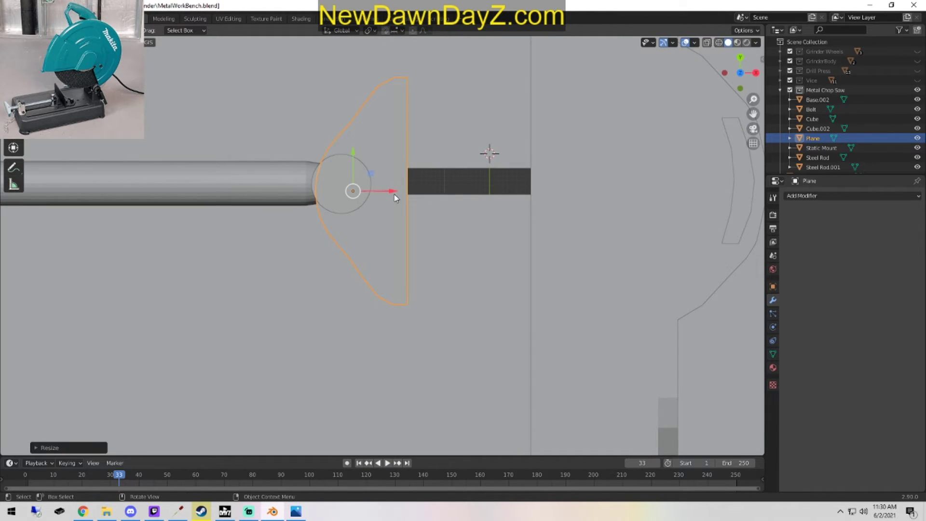
drag(395, 198, 380, 192)
drag(347, 161, 343, 145)
Move the strip face at the plate's straight end along X closer to the post in Edit Mode.
middle_drag(343, 146, 448, 384)
key(Tab)
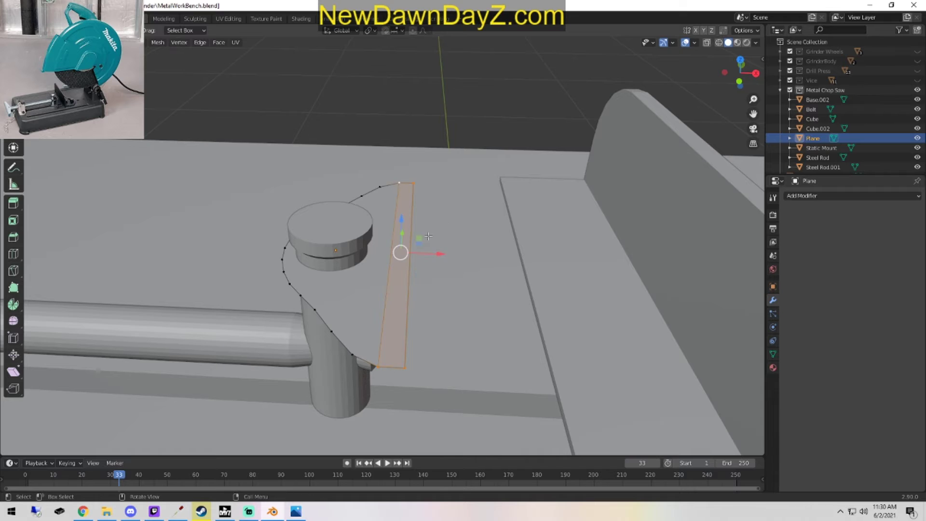
key(g)
key(x)
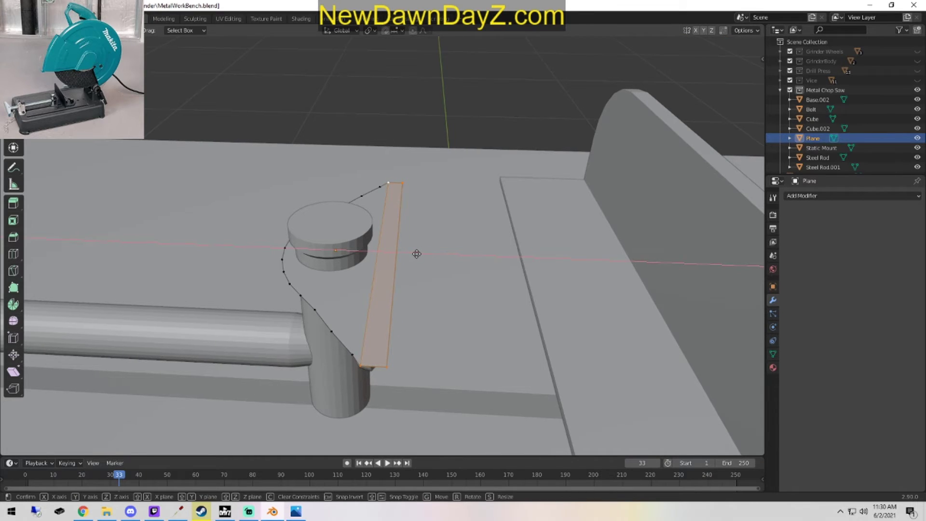
click(416, 254)
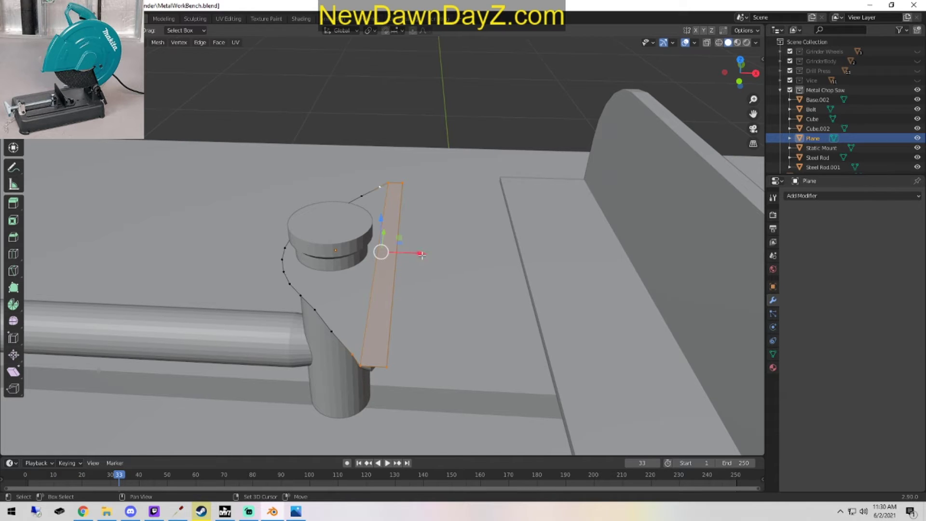
Nudge the end strip of the clamp plate slightly further along X toward the post.
key(g)
key(x)
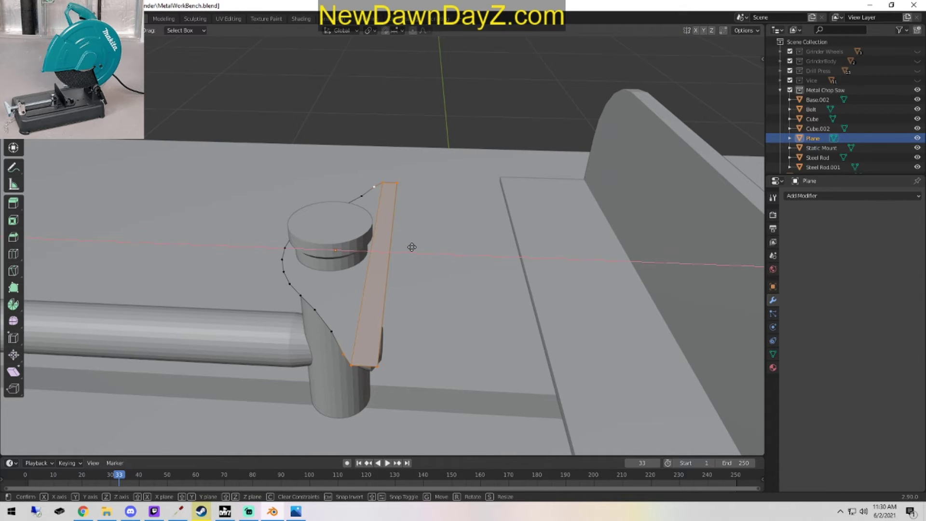
click(411, 247)
middle_drag(486, 333, 396, 324)
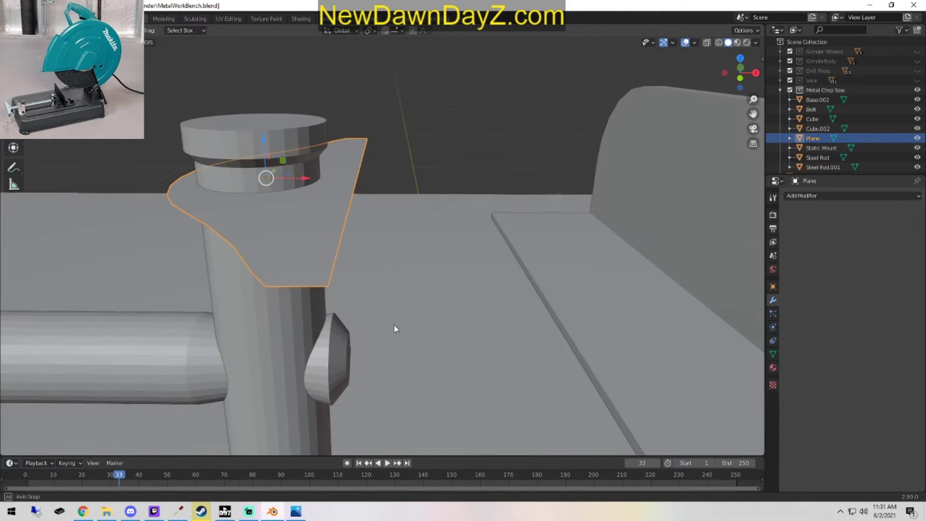
key(1)
key(5)
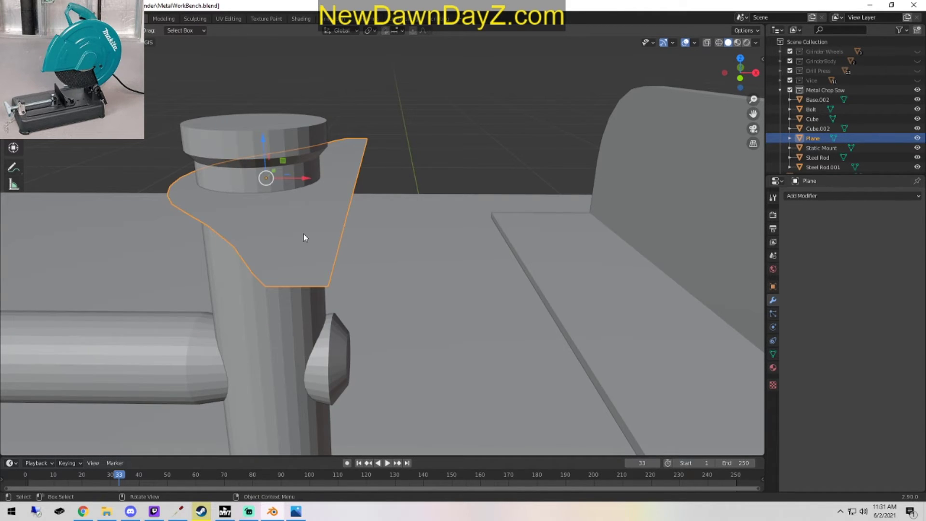
Move the two corner vertices of the plate's straight end outward along X, away from the post.
key(Tab)
click(328, 286)
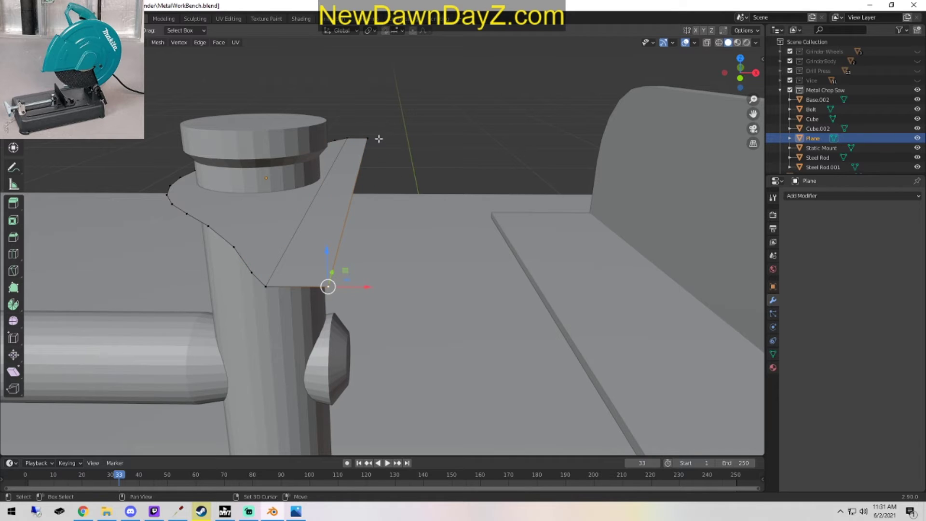
shift+click(378, 139)
mouse_move(429, 262)
middle_down()
mouse_move(413, 302)
mouse_move(480, 299)
mouse_move(422, 275)
middle_up()
scroll(471, 303, down, 2)
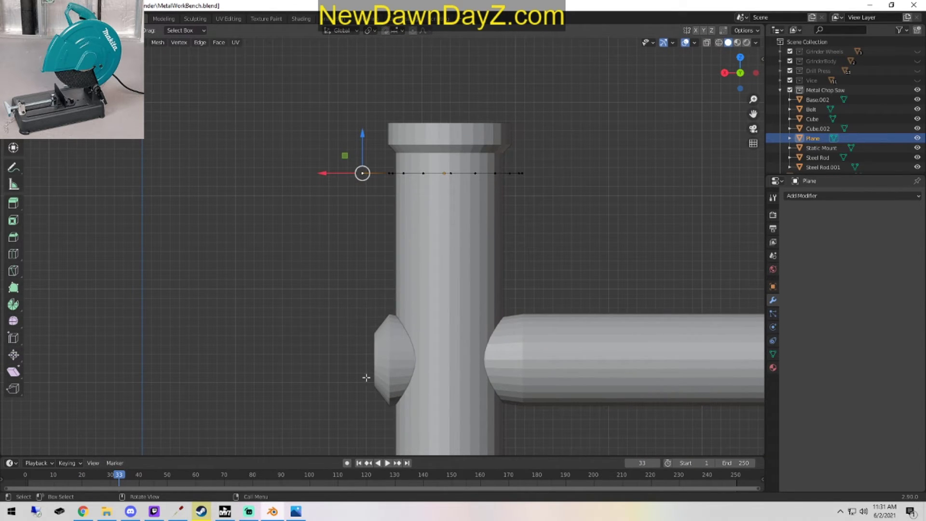
drag(322, 173, 317, 174)
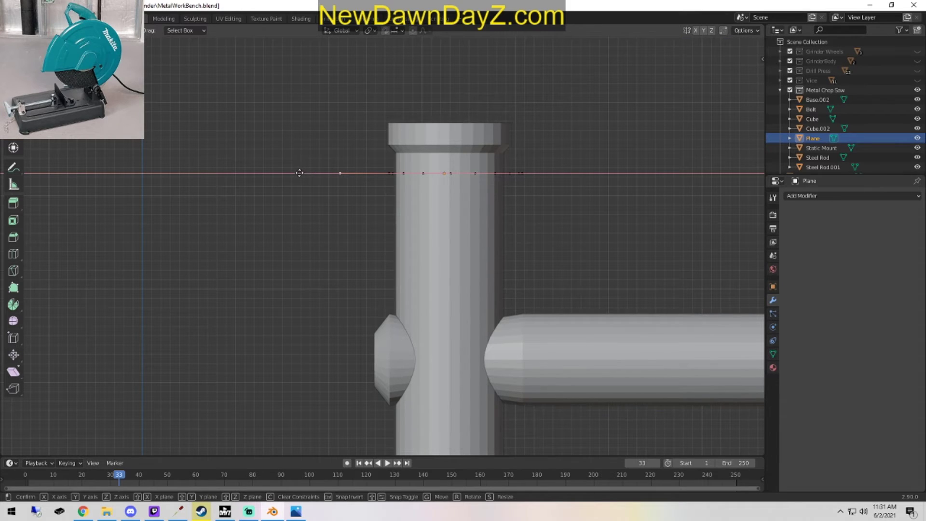
drag(298, 171, 296, 173)
key(Tab)
Add a lengthwise loop cut across the plate's end strip, close to its outer straight edge.
middle_drag(385, 246, 386, 297)
scroll(387, 300, down, 2)
shift+middle_drag(408, 374, 411, 312)
key(Tab)
click(13, 254)
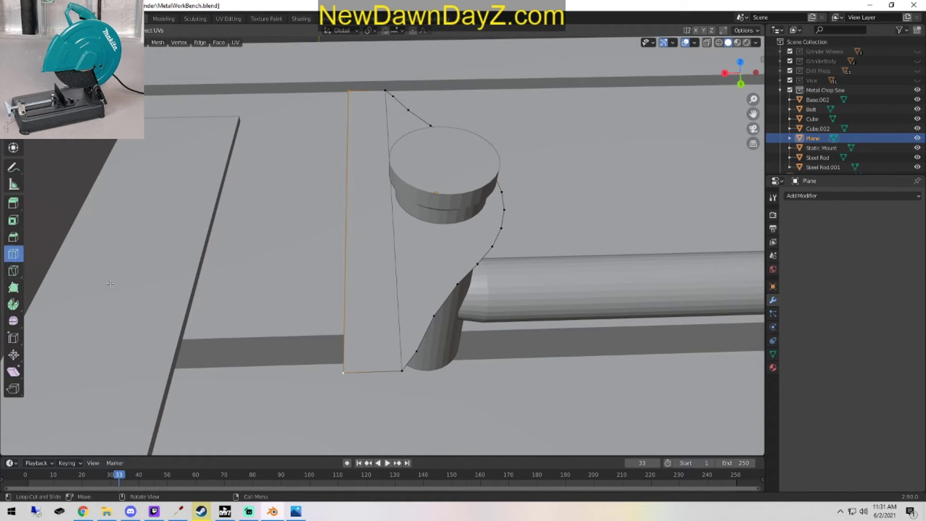
mouse_move(359, 367)
mouse_down()
mouse_move(341, 366)
mouse_move(360, 357)
mouse_up()
middle_drag(448, 299, 444, 252)
key(w)
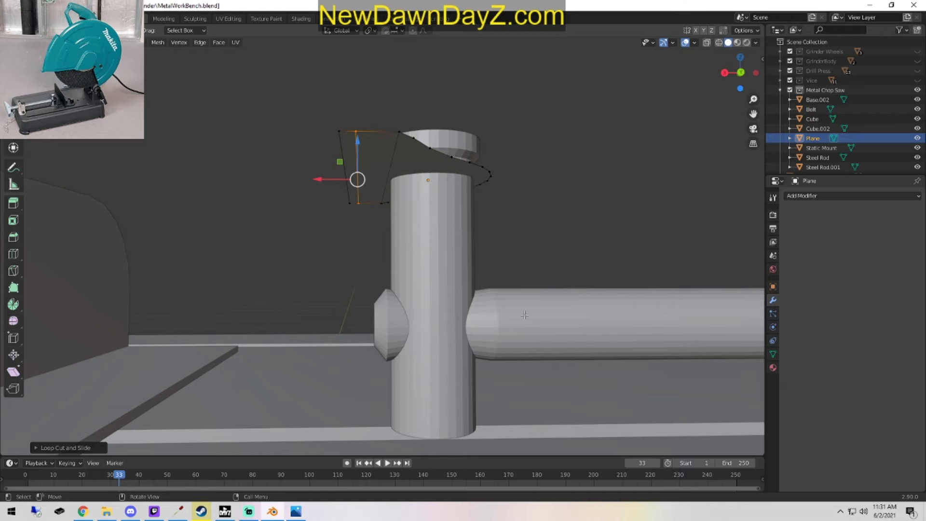
mouse_move(524, 315)
middle_down()
mouse_move(505, 321)
mouse_move(519, 330)
middle_up()
Select all three faces of the flat clamp plate in face select mode.
key(Tab)
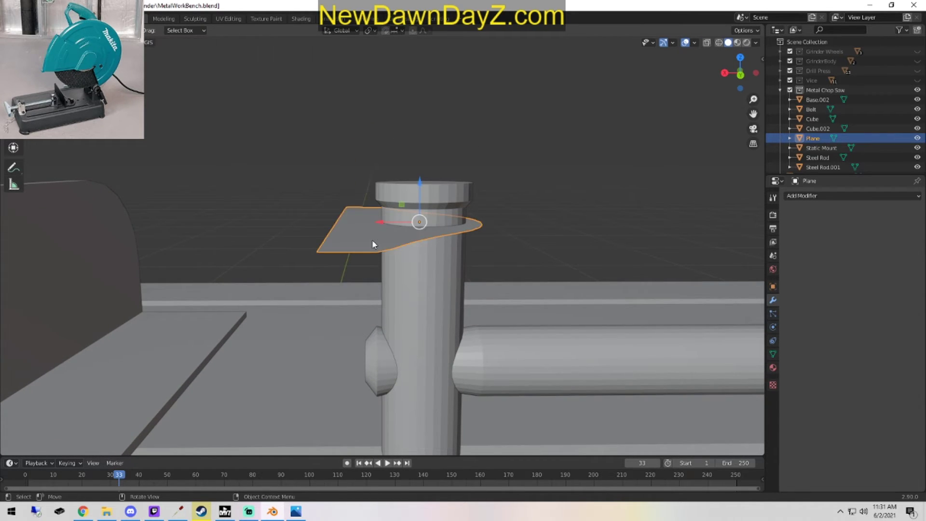
key(Tab)
key(3)
click(367, 232)
shift+click(334, 232)
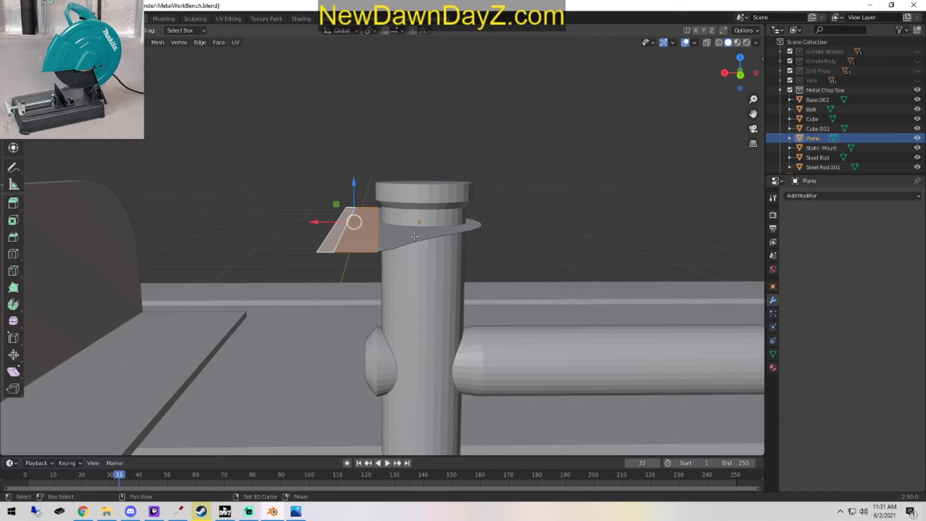
shift+click(398, 238)
middle_drag(444, 388, 567, 316)
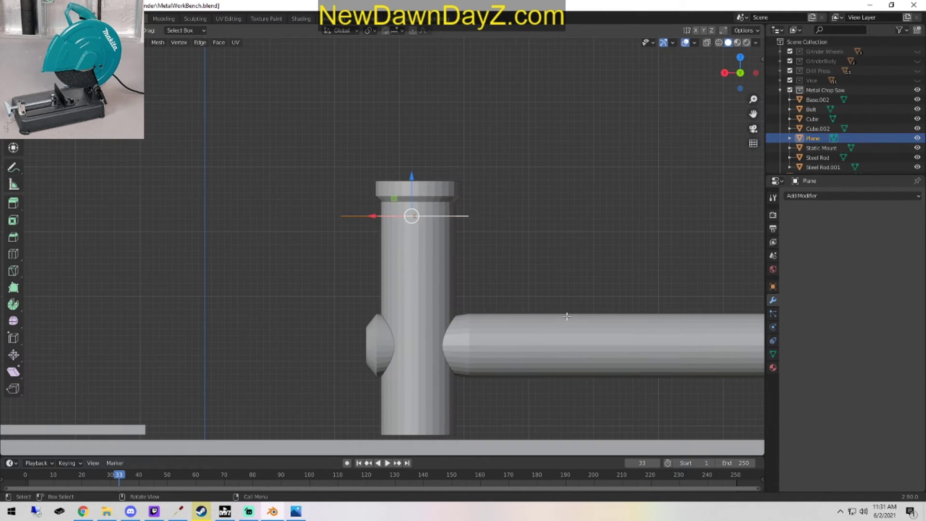
drag(412, 177, 412, 166)
key(ctrl+z)
key(e)
click(557, 264)
key(ctrl+z)
key(ctrl+z)
Extrude the plate faces vertically to give thickness, then move the whole plate up along Z to sit beneath the post head.
key(e)
click(442, 187)
middle_drag(413, 166, 451, 274)
key(a)
drag(415, 192, 415, 186)
scroll(499, 279, down, 2)
middle_drag(504, 284, 512, 289)
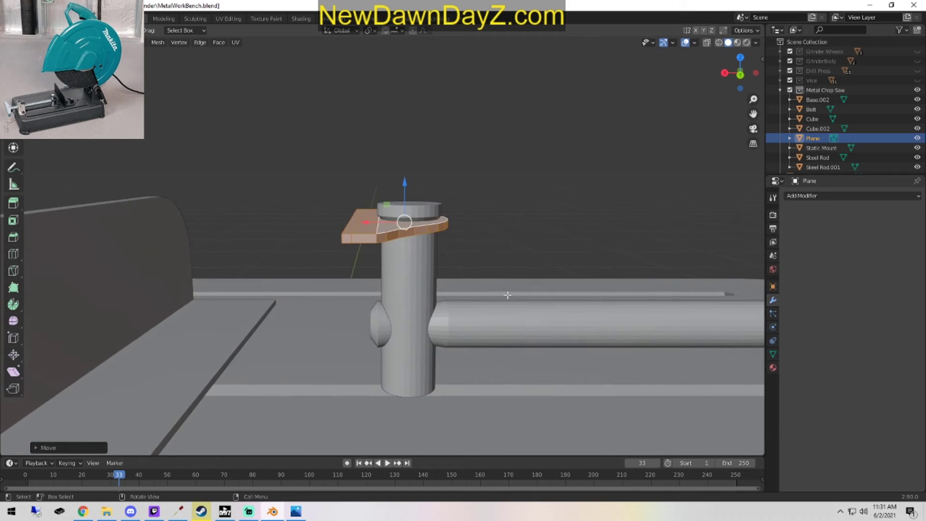
key(Tab)
Duplicate the clamp plate and move the copy down along Z to the foot of the post.
middle_drag(441, 342, 436, 328)
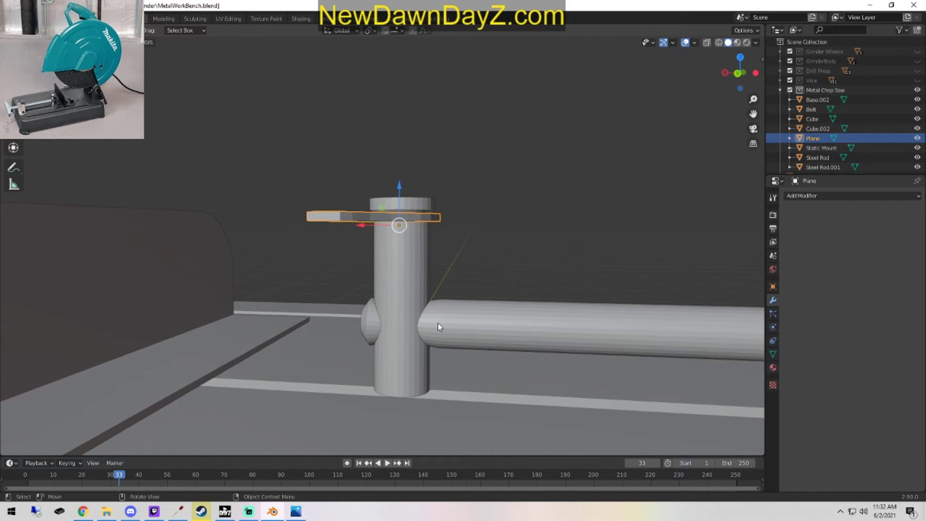
key(shift+d)
right_click(439, 324)
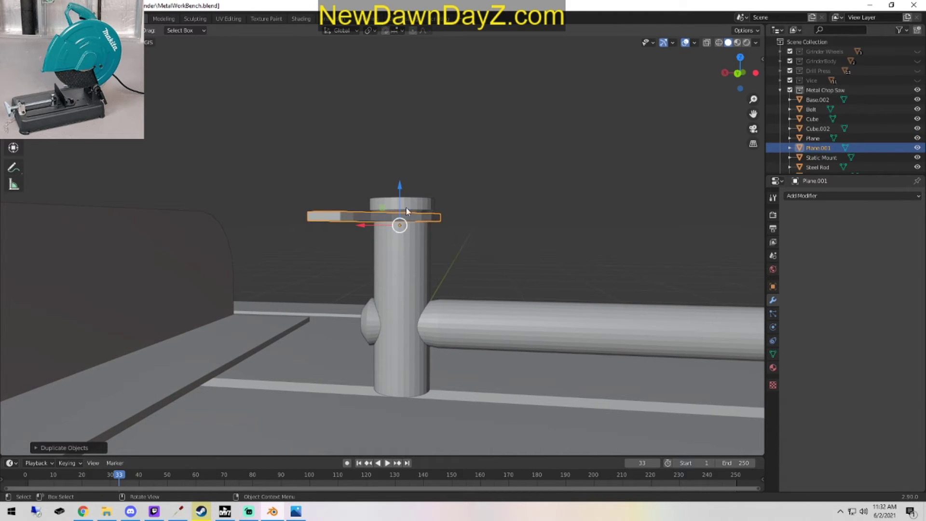
key(g)
key(z)
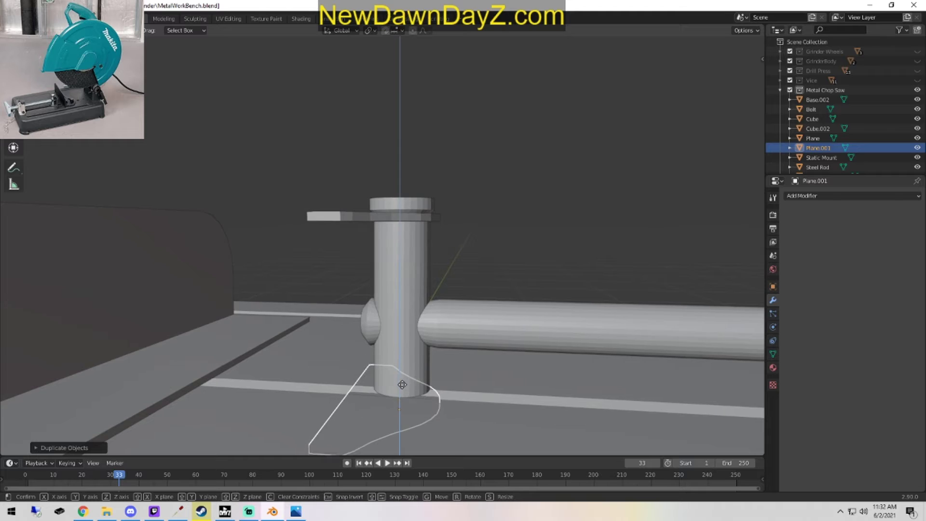
click(465, 421)
Lower the duplicated plate along Z in the front view until it rests flush on the saw base.
key(KP_1)
key(KP_3)
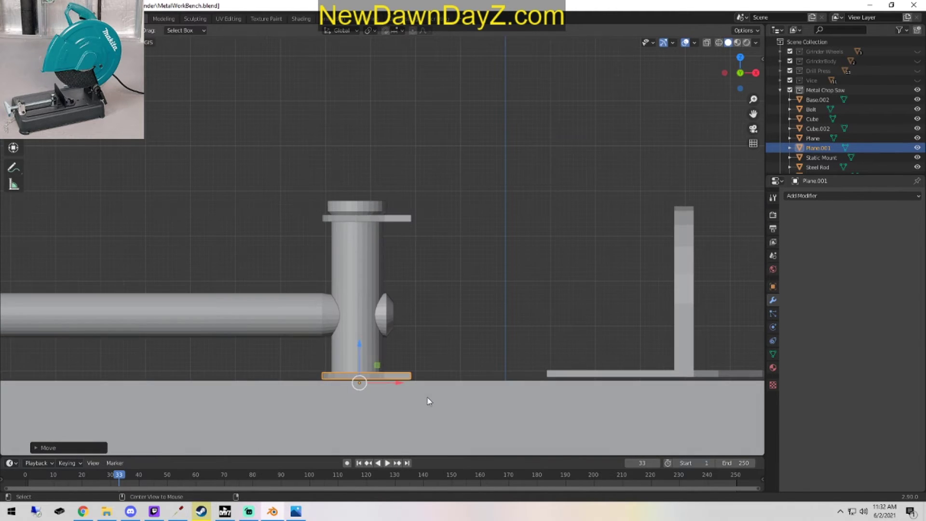
scroll(426, 396, up, 5)
shift+middle_drag(433, 336, 436, 221)
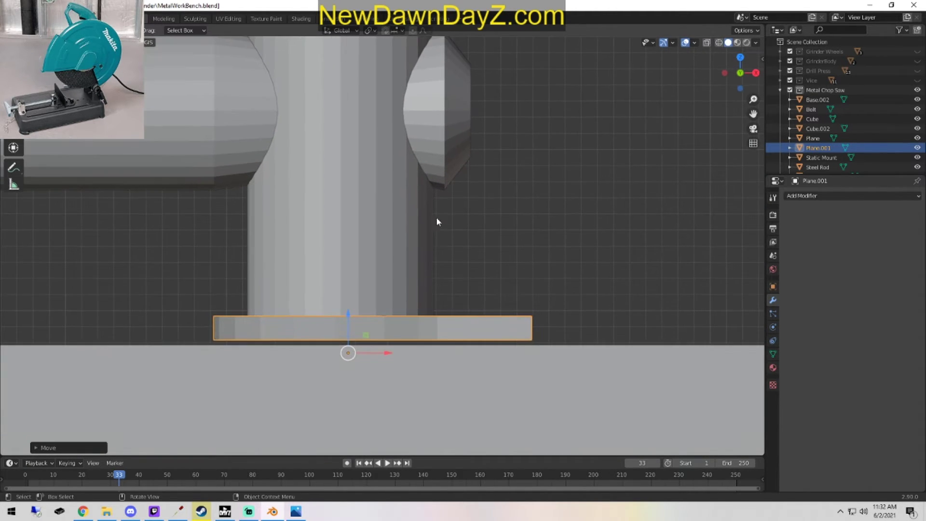
key(g)
key(z)
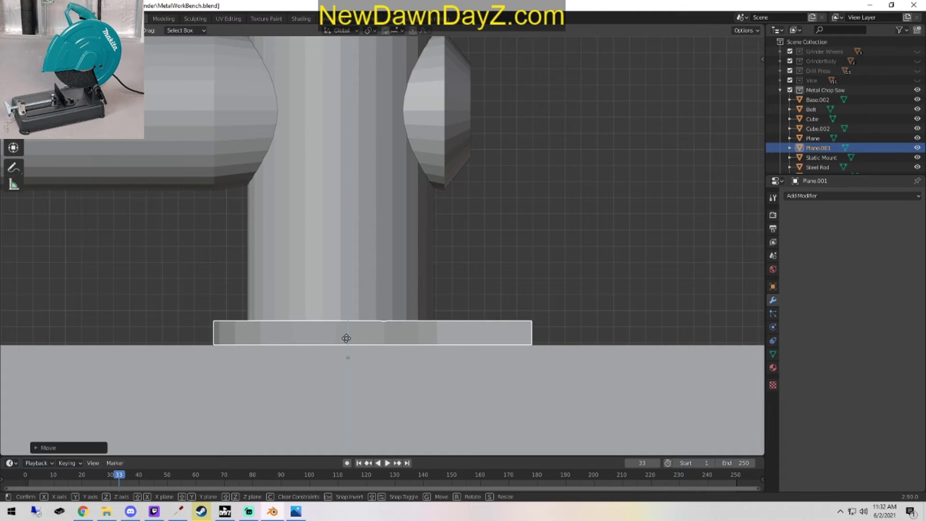
click(346, 338)
Join the lower and upper clamp plates into one object and enter Edit Mode.
middle_drag(346, 338, 476, 289)
shift+click(403, 209)
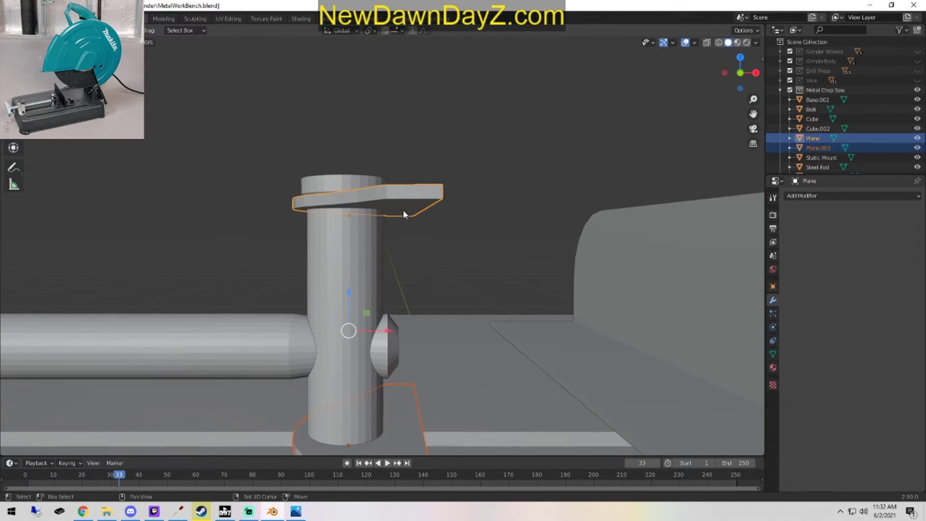
key(ctrl+j)
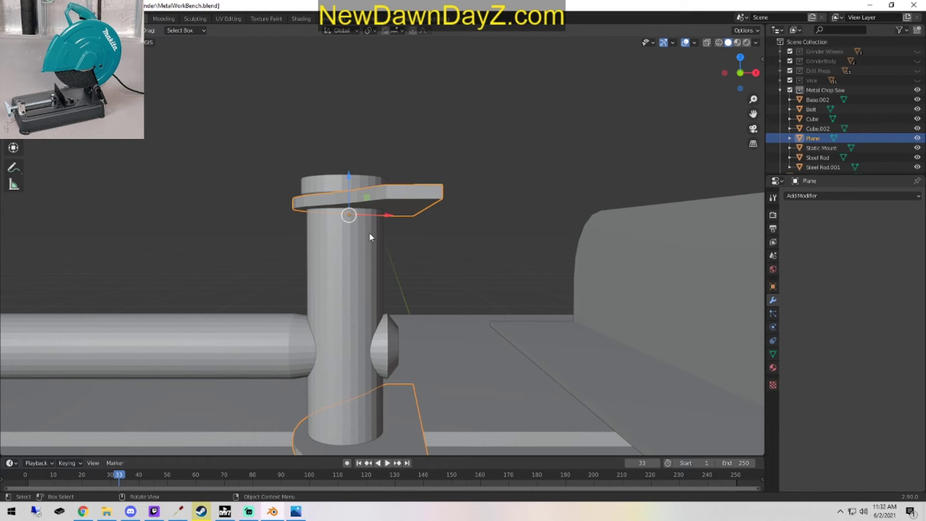
scroll(372, 233, down, 2)
key(Tab)
Fill a narrow vertical face between the upper and lower plates at one end of their straight edges.
middle_drag(525, 382, 447, 372)
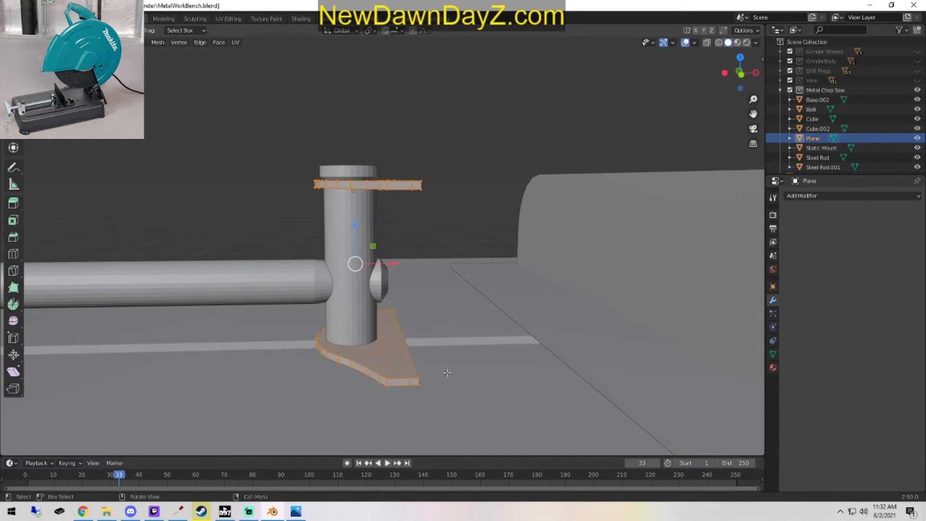
click(415, 376)
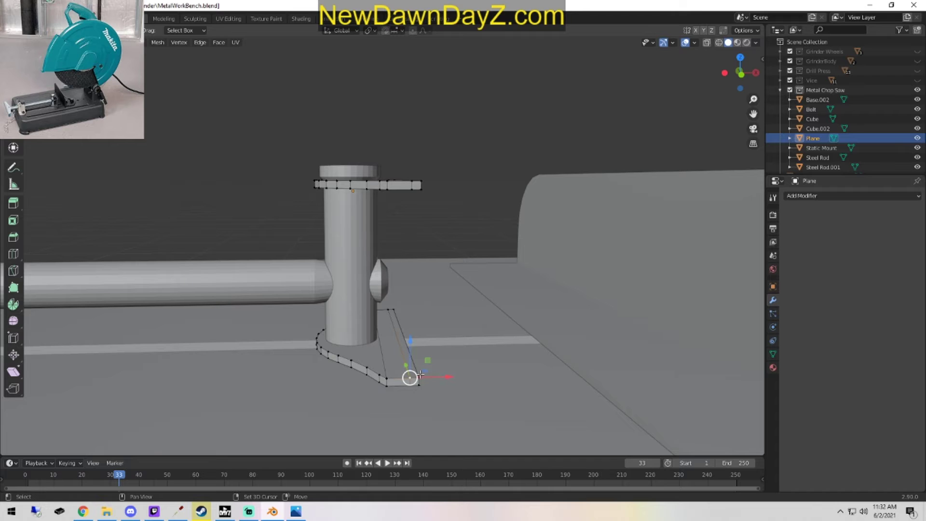
shift+click(417, 189)
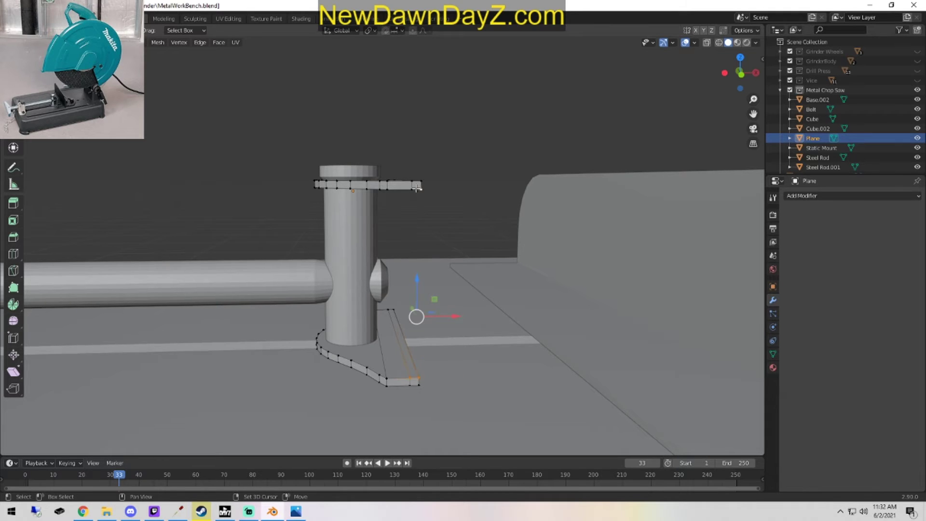
key(f)
Fill a large vertical face between the outer straight edges of the upper and lower plates.
middle_drag(417, 191, 281, 299)
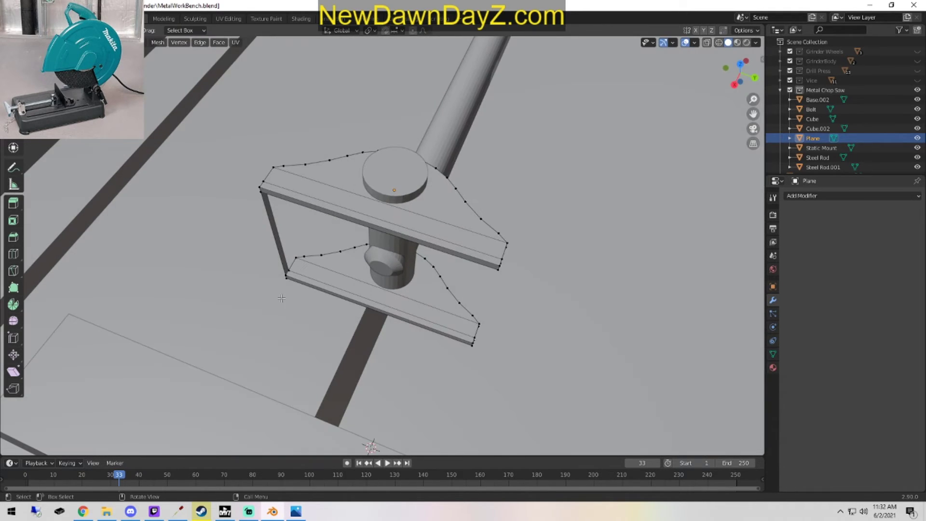
shift+click(476, 343)
middle_drag(502, 364, 344, 232)
shift+click(322, 173)
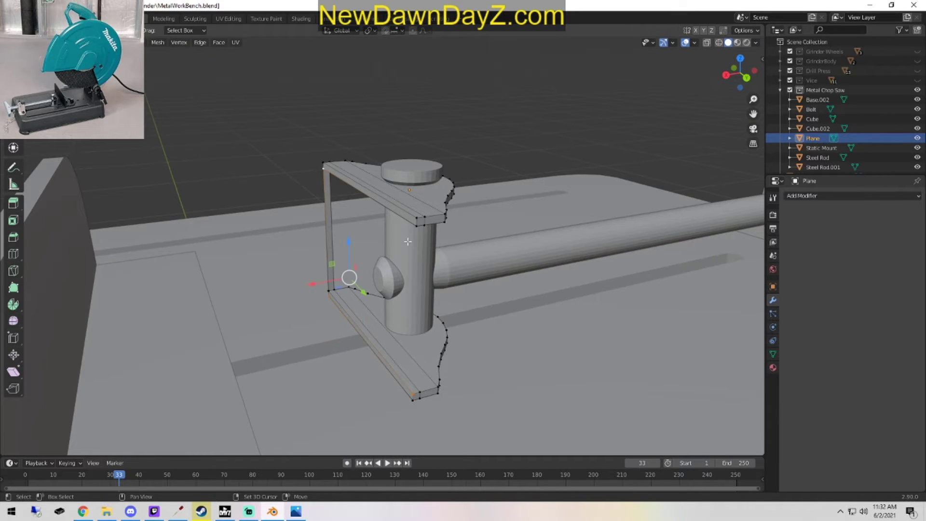
shift+click(418, 227)
key(f)
middle_drag(572, 379, 394, 355)
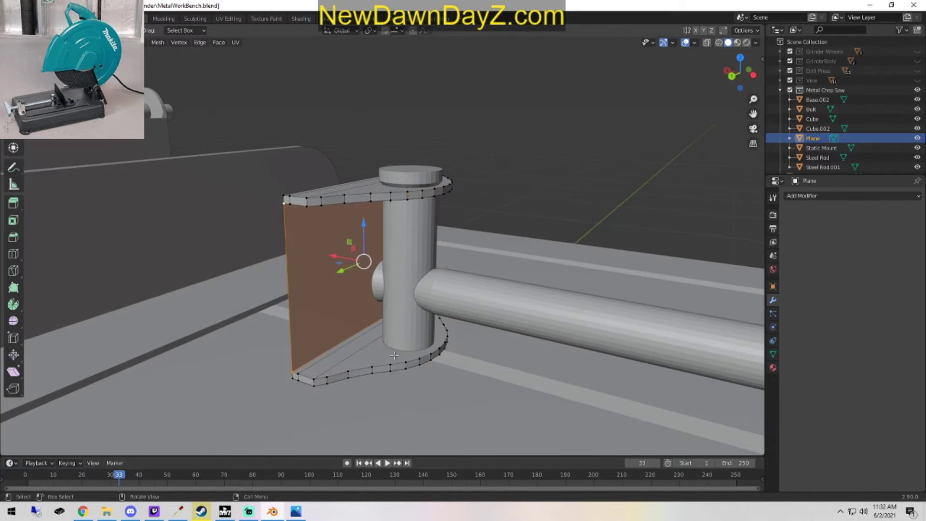
Fill the narrow face at the opposite end and the inner face to close the bracket's vertical wall.
click(297, 376)
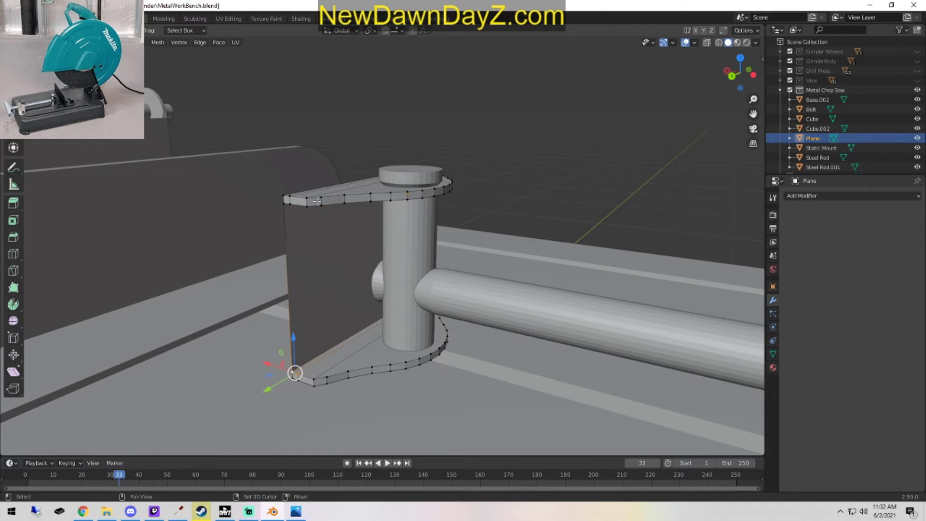
shift+click(284, 201)
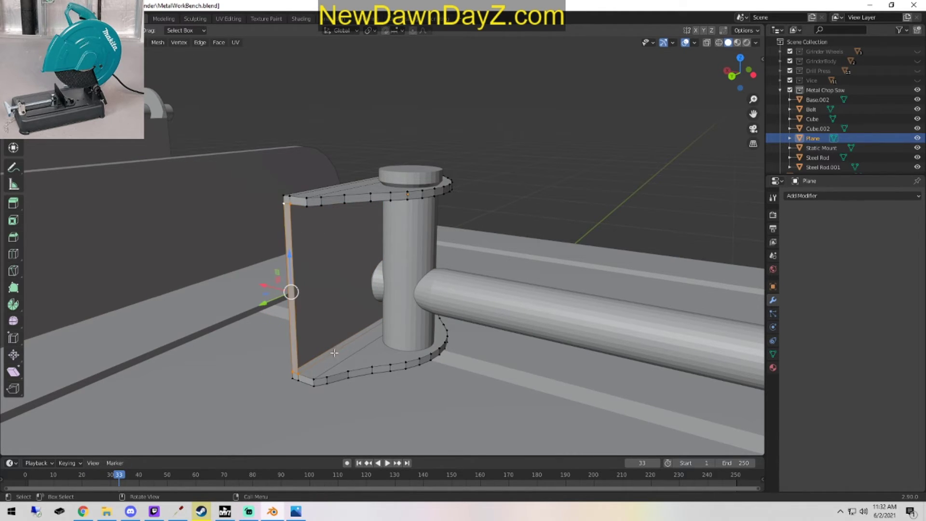
click(299, 375)
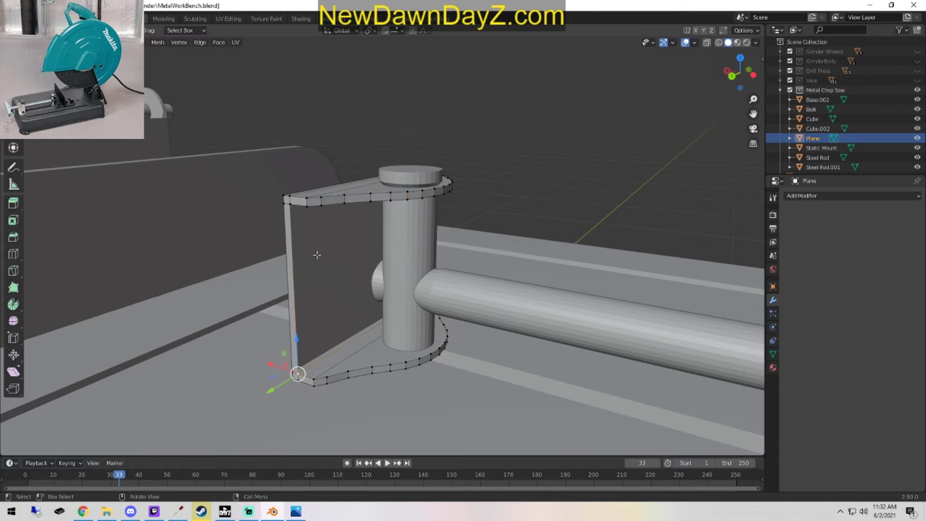
shift+click(293, 203)
middle_drag(292, 203, 402, 413)
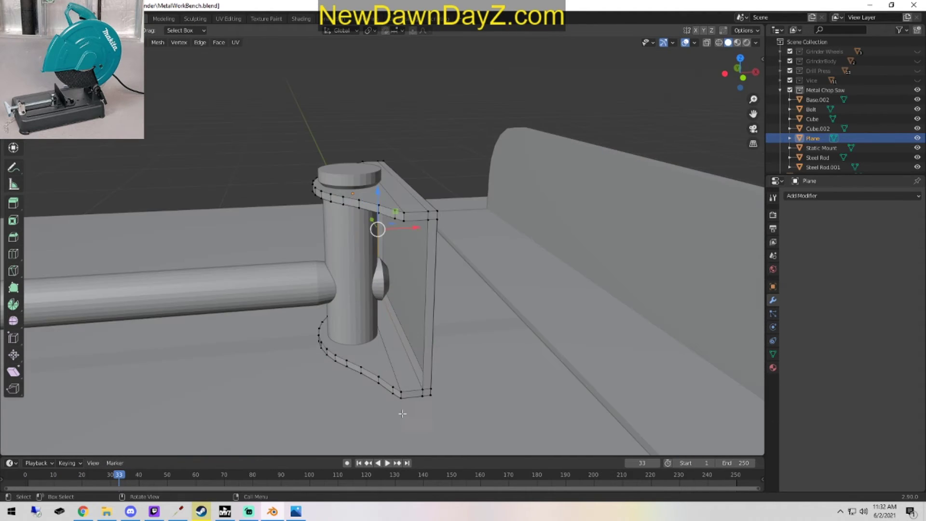
shift+click(423, 385)
shift+click(432, 213)
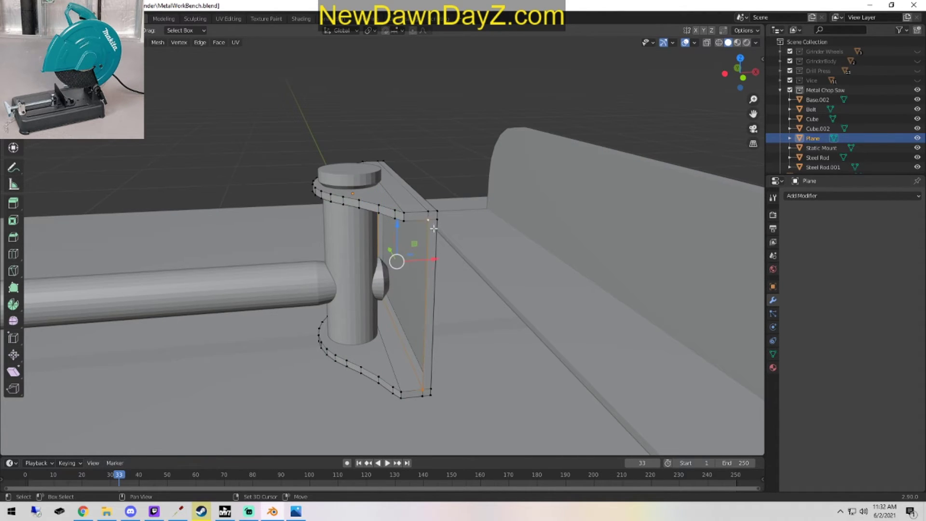
key(Tab)
Deselect the bracket and examine the clamp assembly and the whole saw base from several angles.
scroll(488, 309, down, 6)
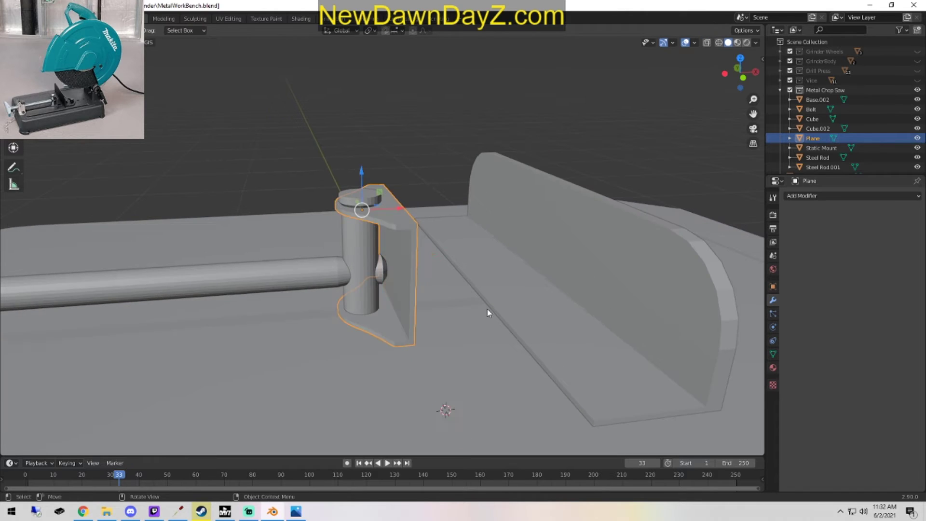
middle_drag(488, 337, 415, 378)
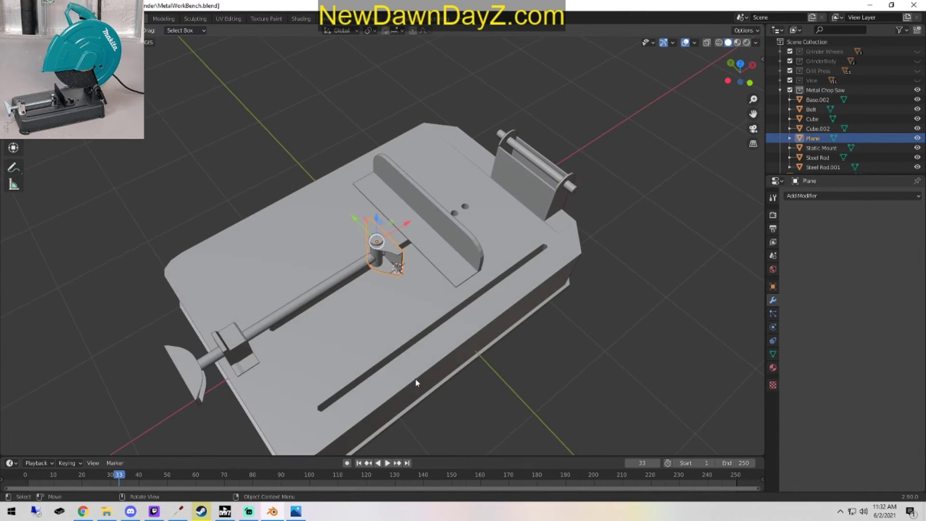
click(581, 368)
middle_drag(581, 369, 555, 394)
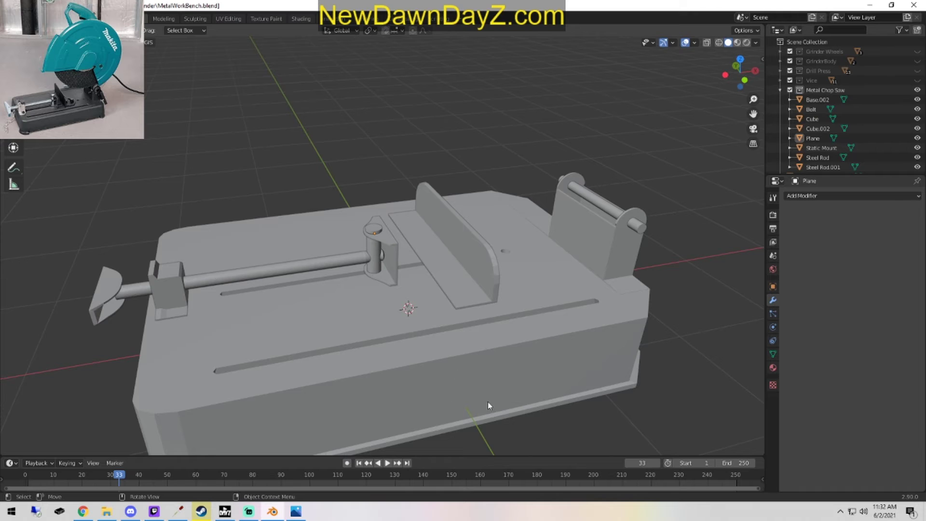
middle_drag(435, 421, 429, 399)
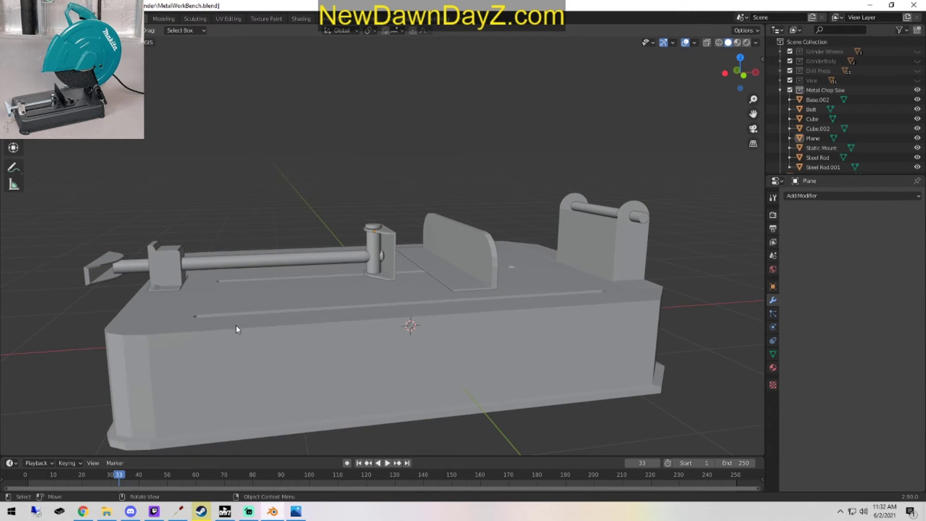
middle_drag(273, 314, 339, 244)
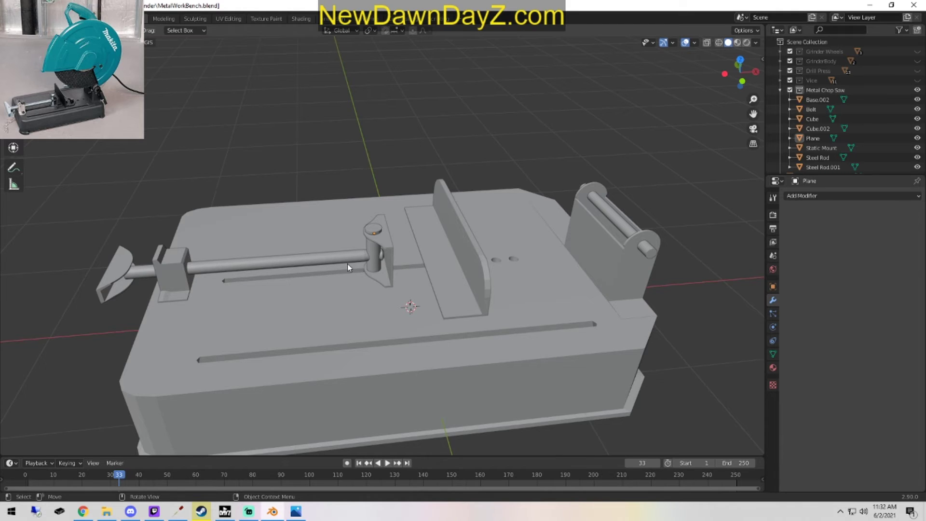
middle_drag(462, 300, 285, 282)
middle_drag(479, 428, 498, 309)
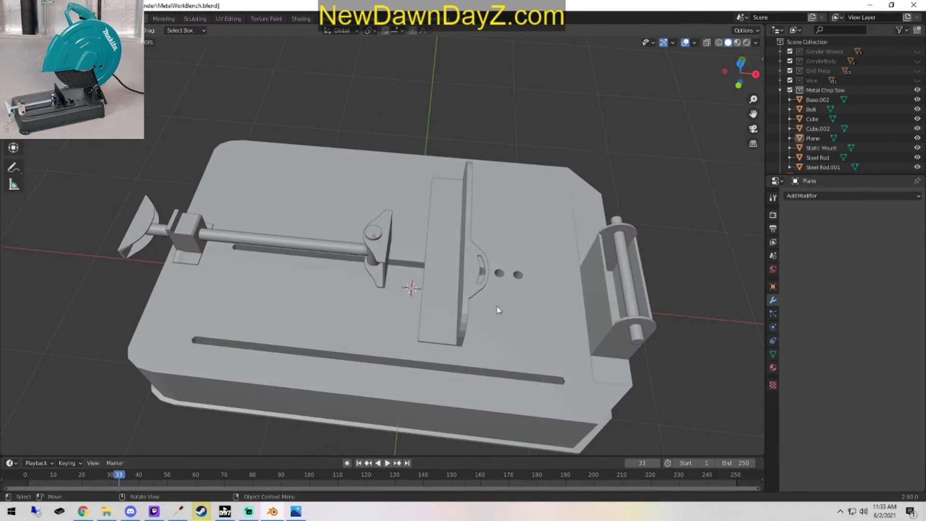
Add a cylinder mesh to the scene.
click(128, 42)
mouse_move(110, 42)
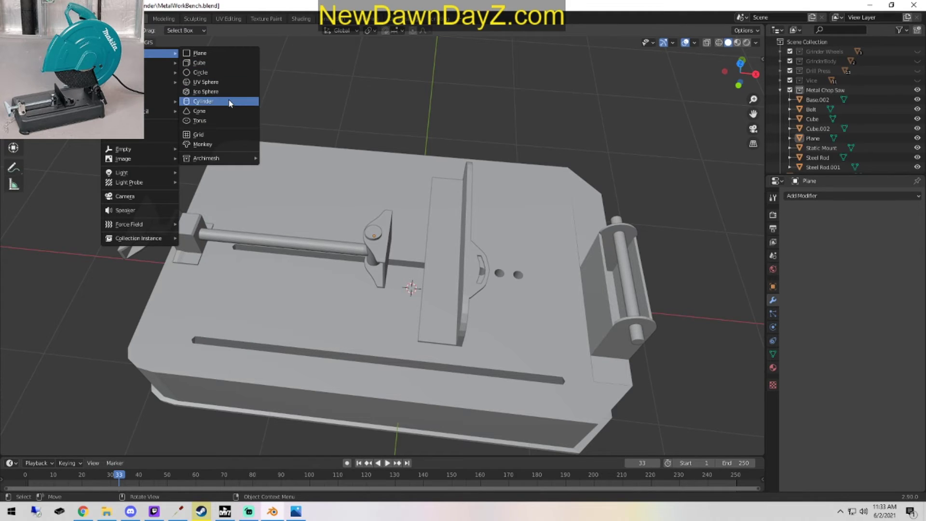
click(205, 62)
scroll(458, 304, down, 3)
mouse_move(457, 304)
middle_down()
mouse_move(451, 286)
mouse_move(454, 296)
middle_up()
key(Delete)
Add a plane, raise it above the saw base and subdivide it once into four faces.
click(112, 42)
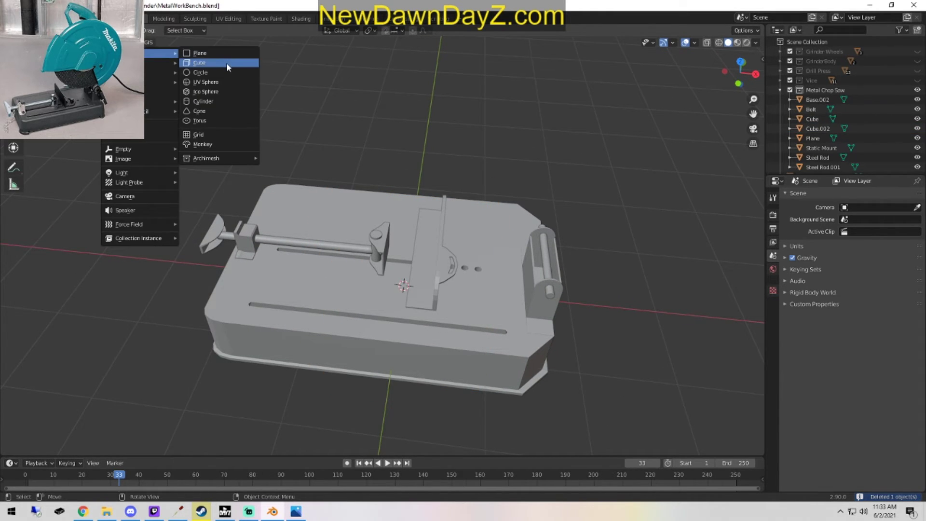
click(219, 56)
drag(405, 261, 408, 142)
middle_drag(562, 215, 569, 271)
key(Tab)
middle_drag(582, 323, 429, 159)
right_click(429, 158)
click(428, 158)
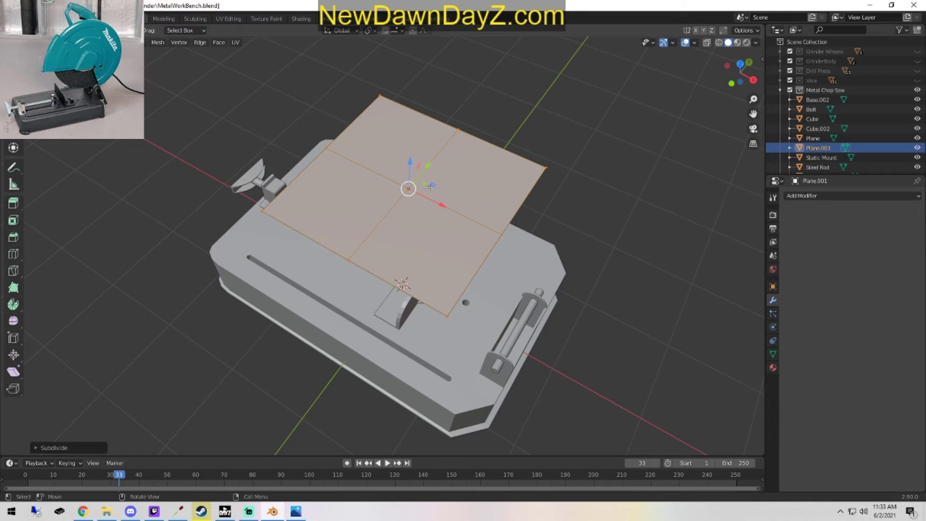
Subdivide the plane again into a four-by-four grid and try to stretch it along X.
right_click(427, 185)
click(415, 182)
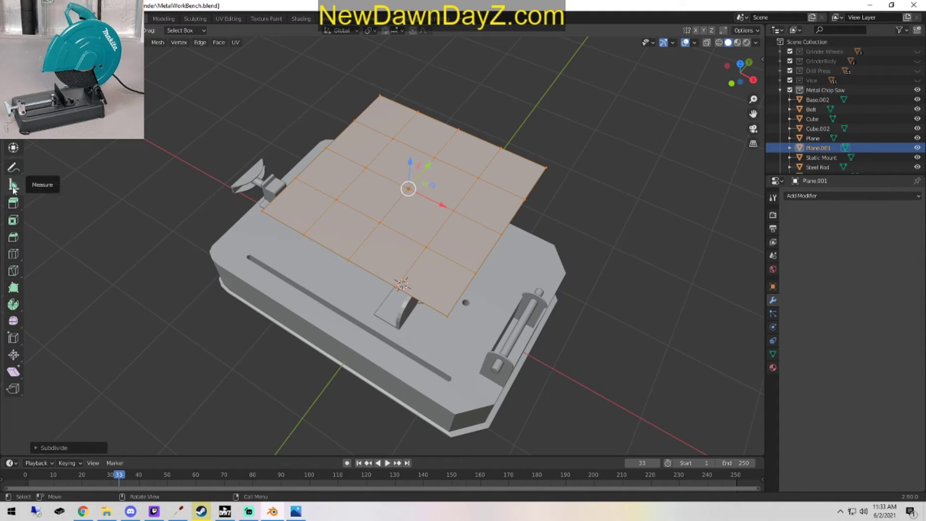
click(13, 135)
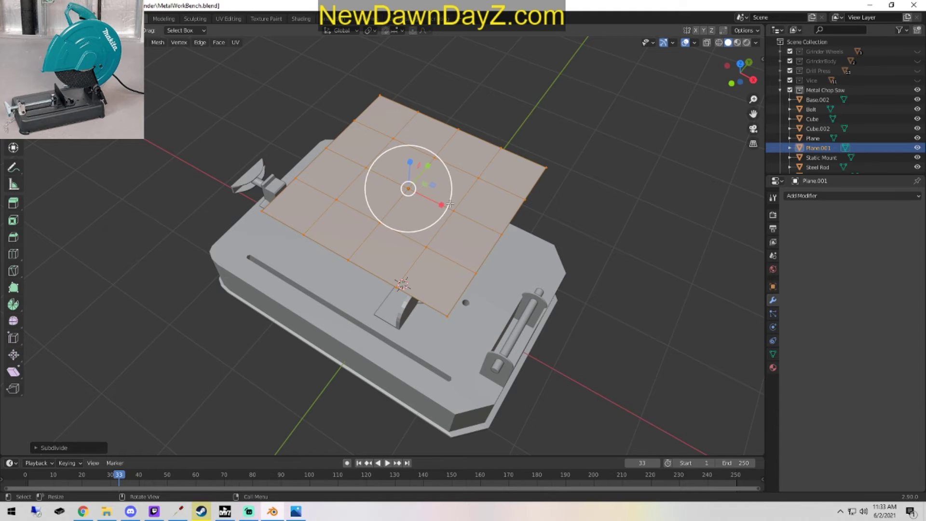
drag(439, 208, 445, 212)
key(ctrl+z)
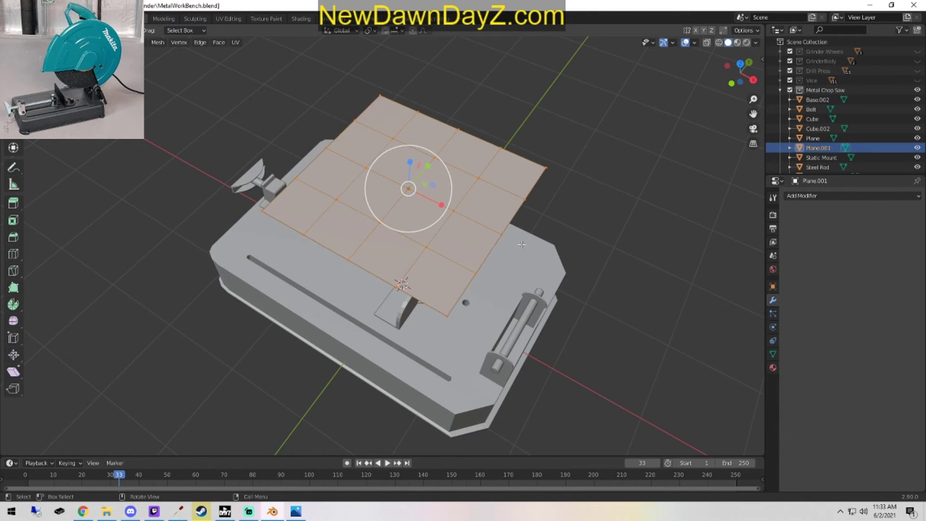
Try to scale the finer grid's four edge midpoints outward with proportional editing, and undo back to the single subdivision.
click(509, 230)
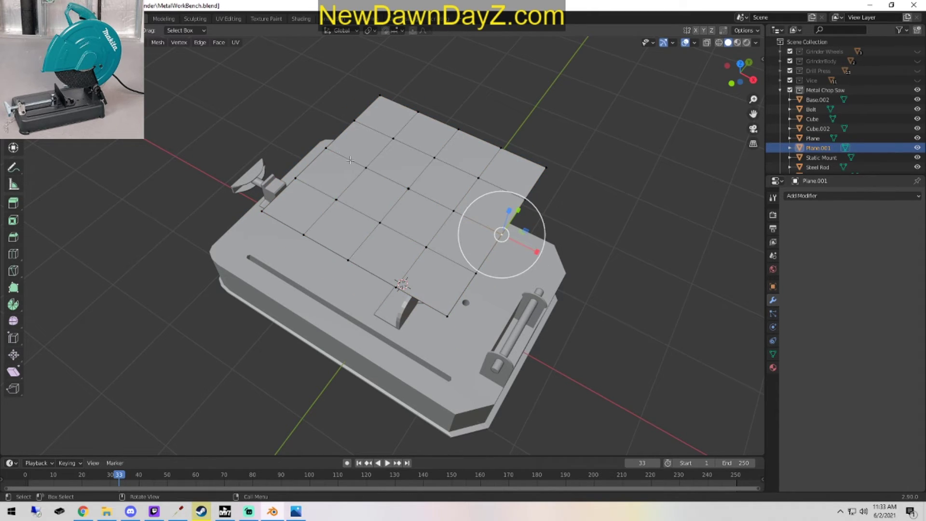
shift+click(356, 257)
shift+click(463, 131)
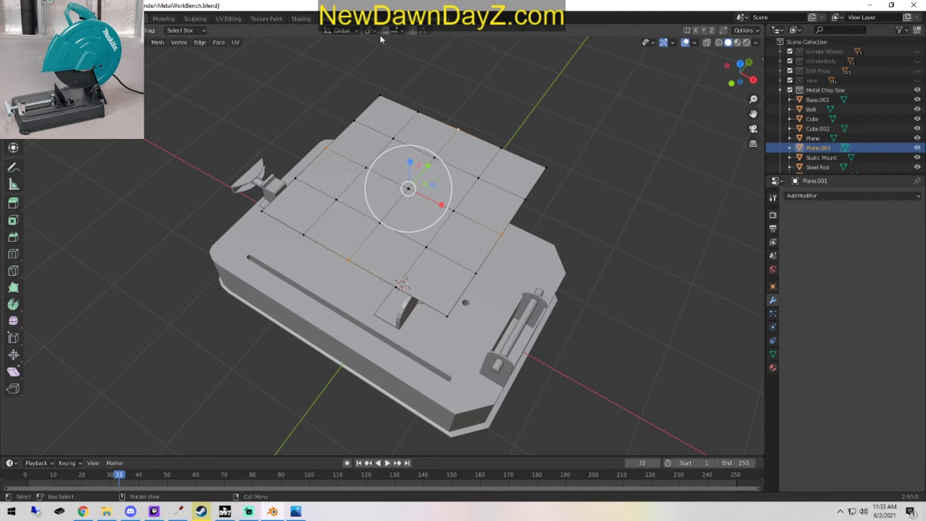
click(413, 31)
key(KP_7)
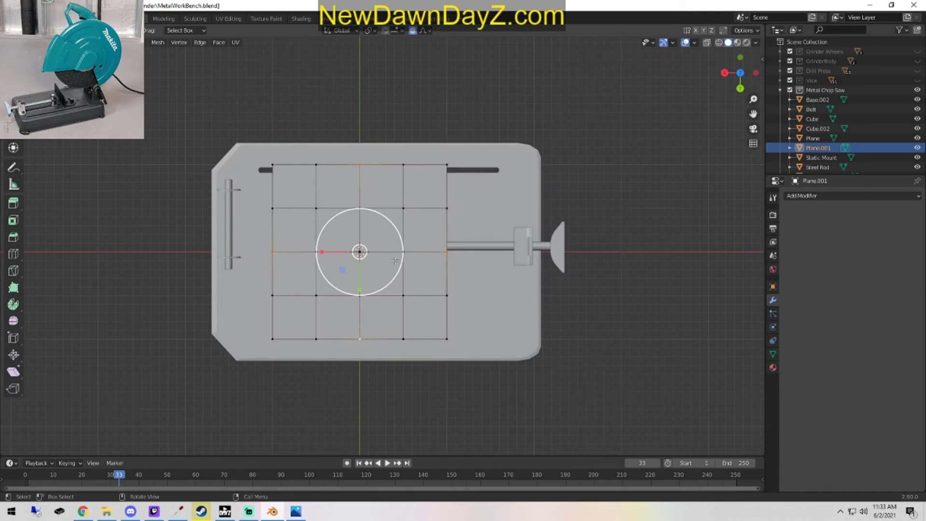
key(s)
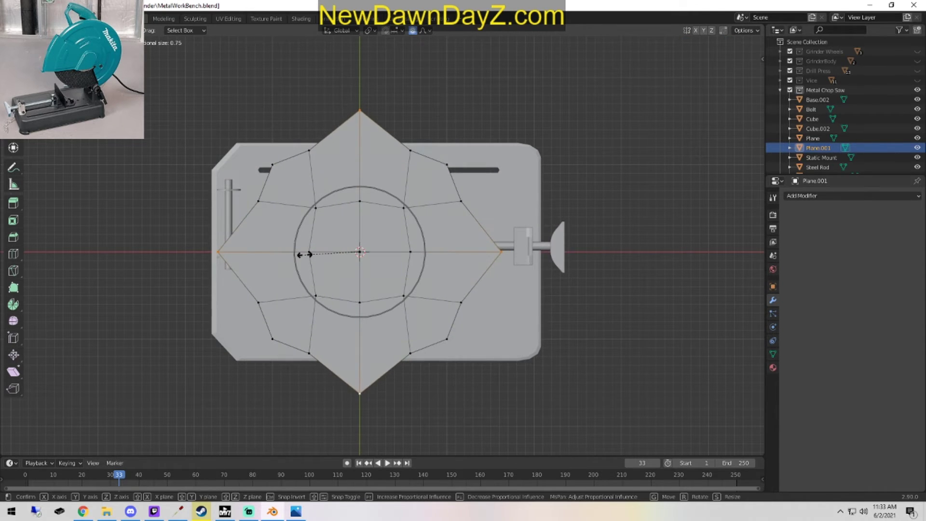
key(Escape)
key(ctrl+z)
key(ctrl+z)
key(ctrl+z)
key(ctrl+z)
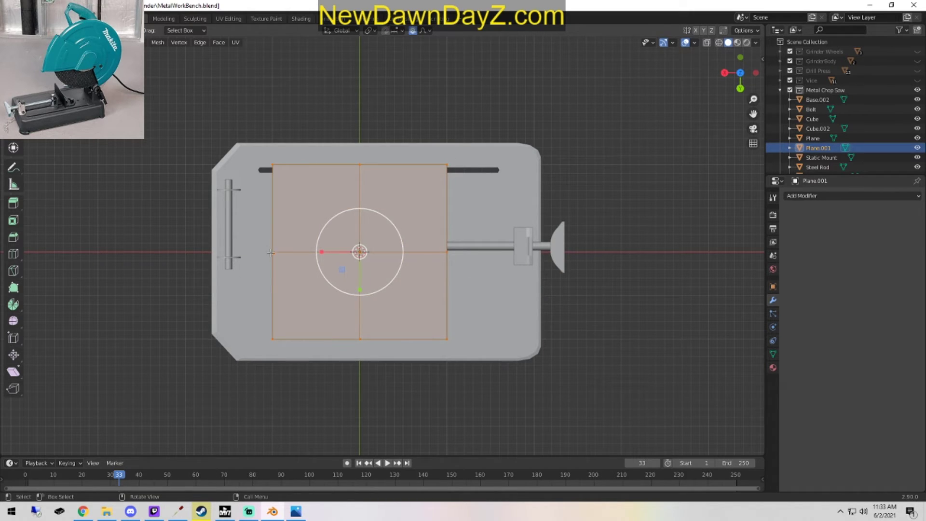
Scale the midpoint vertices of the plane's four sides outward in top view to form a regular octagon.
click(360, 166)
shift+click(273, 251)
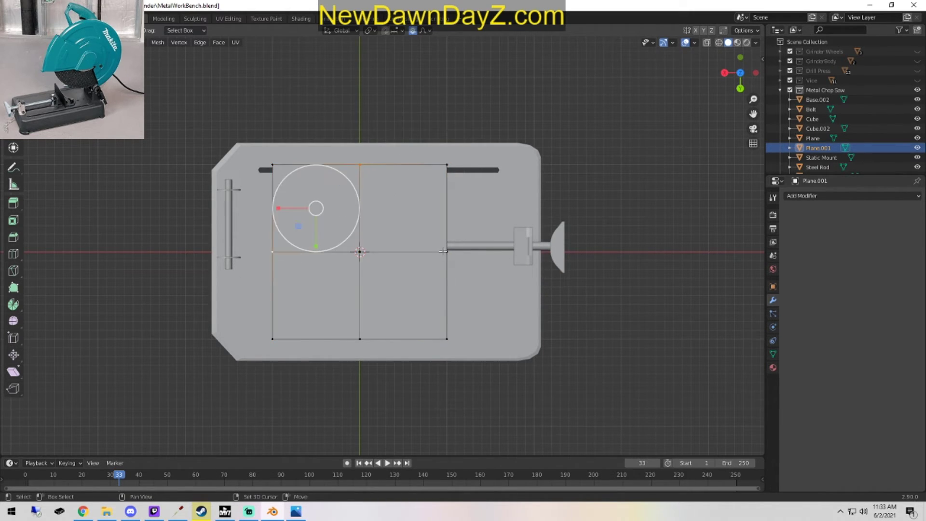
shift+click(446, 251)
shift+click(360, 338)
key(s)
key(x)
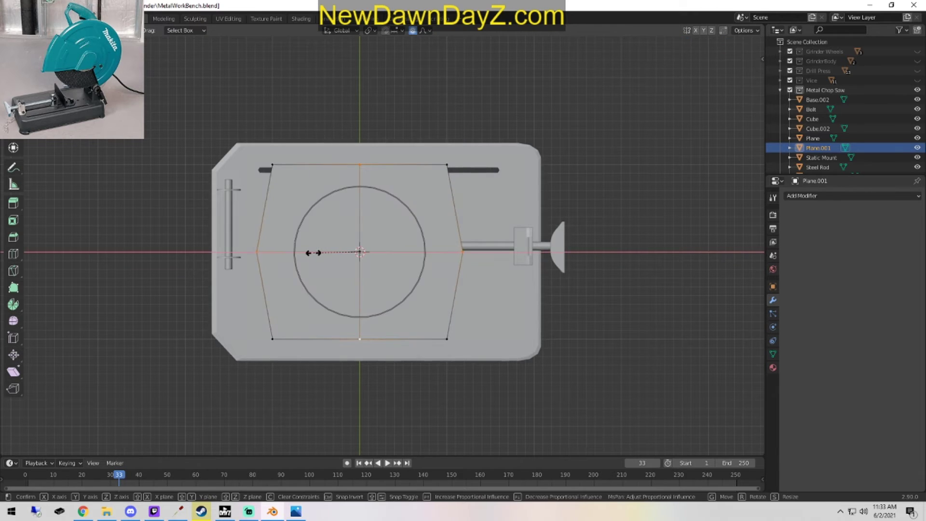
key(x)
key(x)
scroll(388, 256, up, 2)
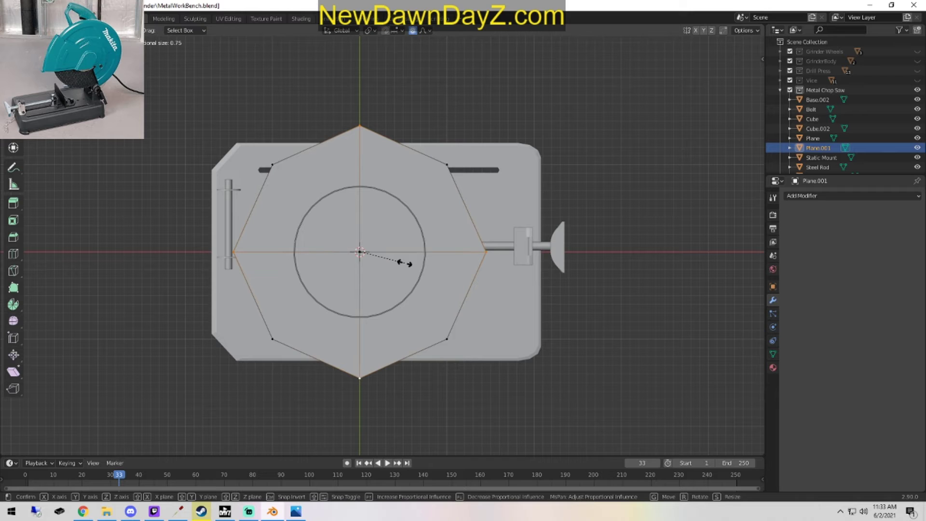
click(404, 263)
key(Tab)
Scale the whole octagon down to a small bolt-head size.
middle_drag(585, 331, 521, 331)
key(s)
click(411, 257)
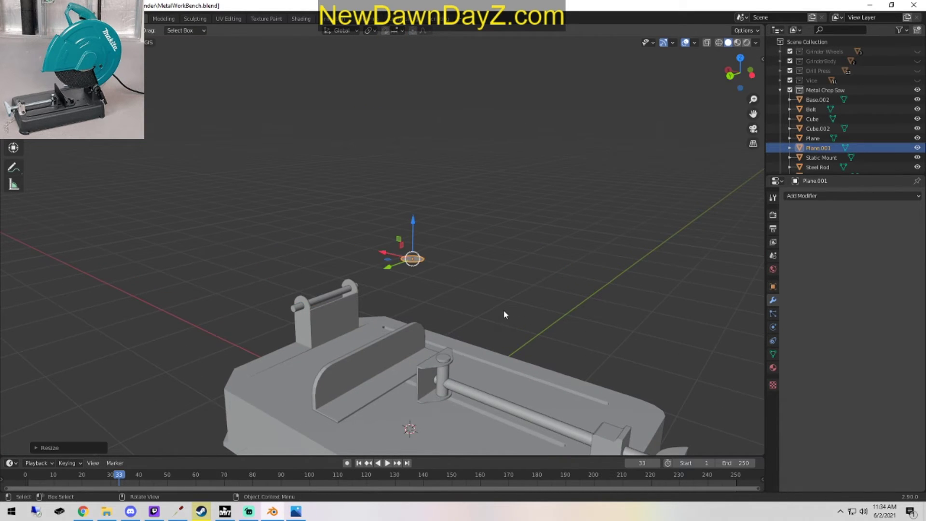
Select all of the octagon's geometry and try to extrude and resize it.
scroll(507, 314, up, 3)
middle_drag(369, 216, 335, 286)
key(Tab)
middle_drag(430, 265, 378, 283)
click(368, 253)
click(361, 234)
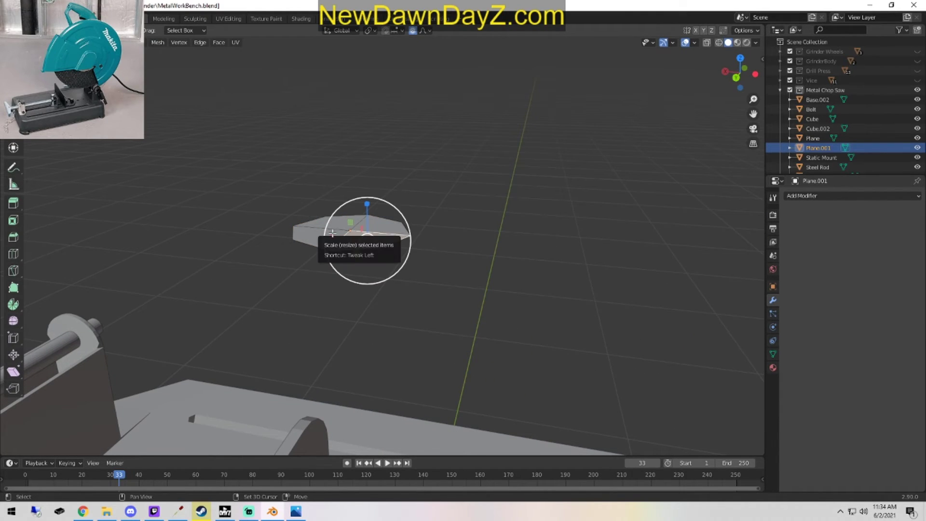
key(a)
middle_drag(361, 233, 381, 275)
right_click(382, 277)
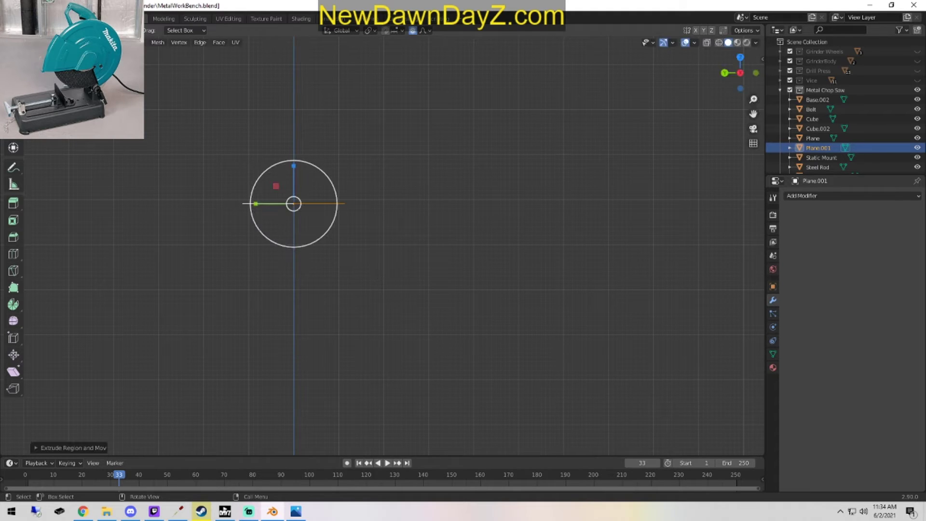
key(s)
right_click(398, 234)
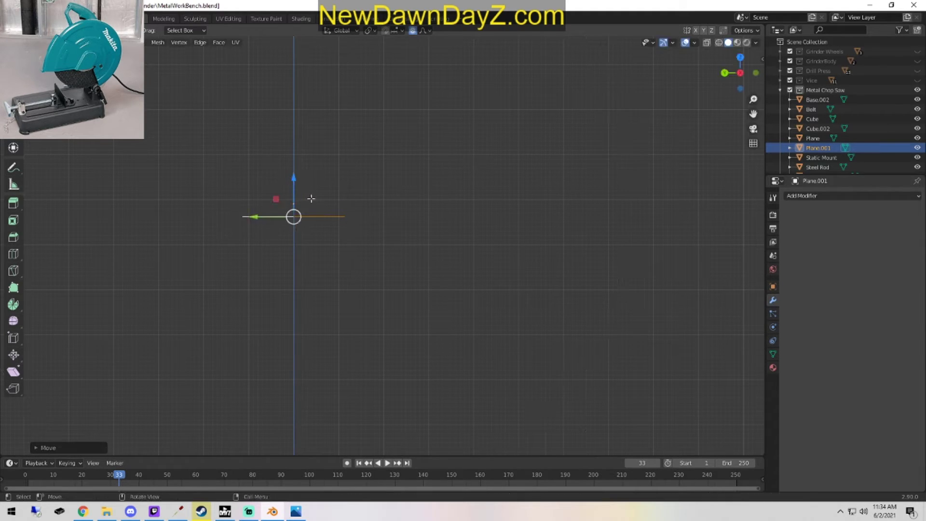
Try to lift the octagon's faces along Z to give it thickness, and undo the attempts.
drag(294, 161, 293, 176)
middle_drag(326, 236, 554, 340)
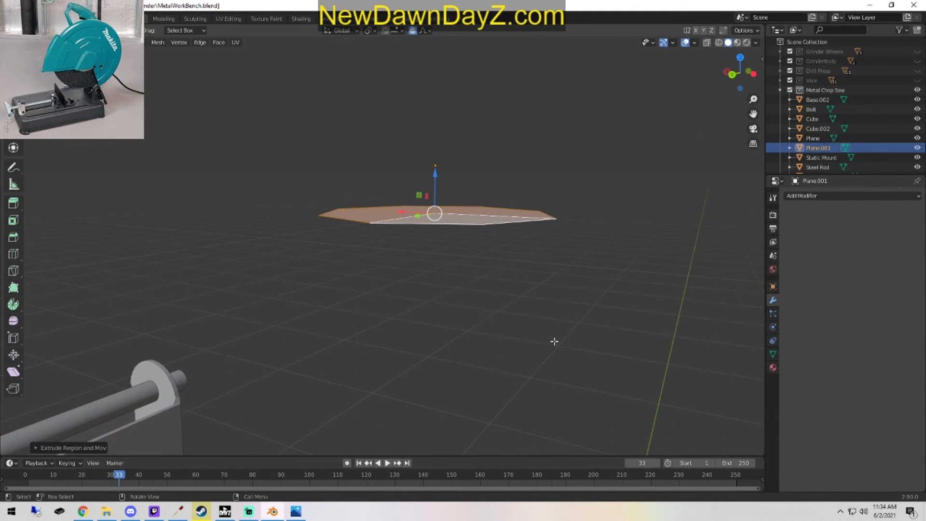
click(466, 189)
key(ctrl+z)
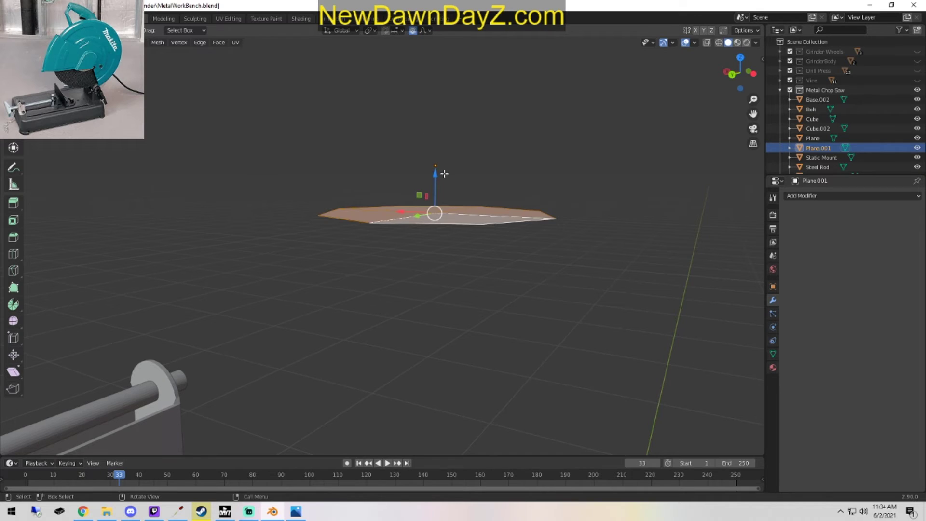
drag(436, 168, 439, 113)
key(ctrl+z)
middle_drag(560, 246, 527, 284)
key(Tab)
key(Tab)
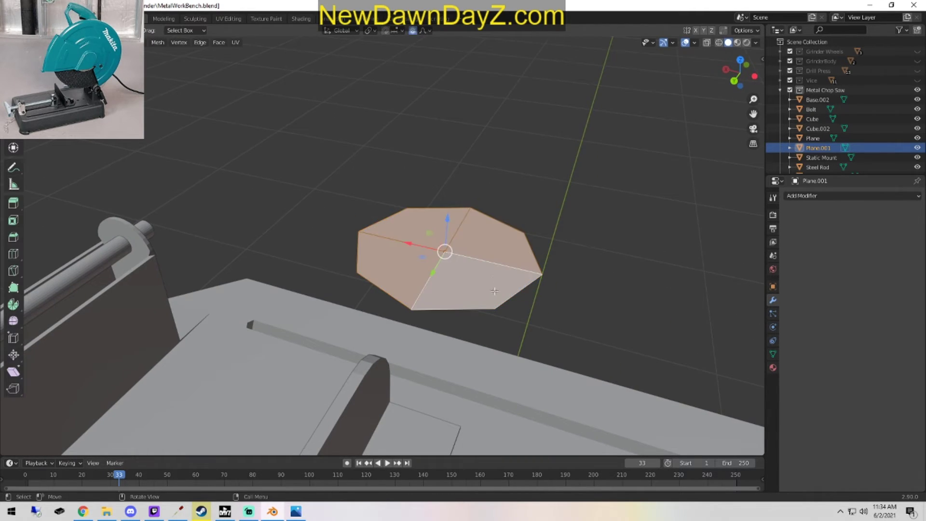
click(472, 284)
click(448, 249)
key(1)
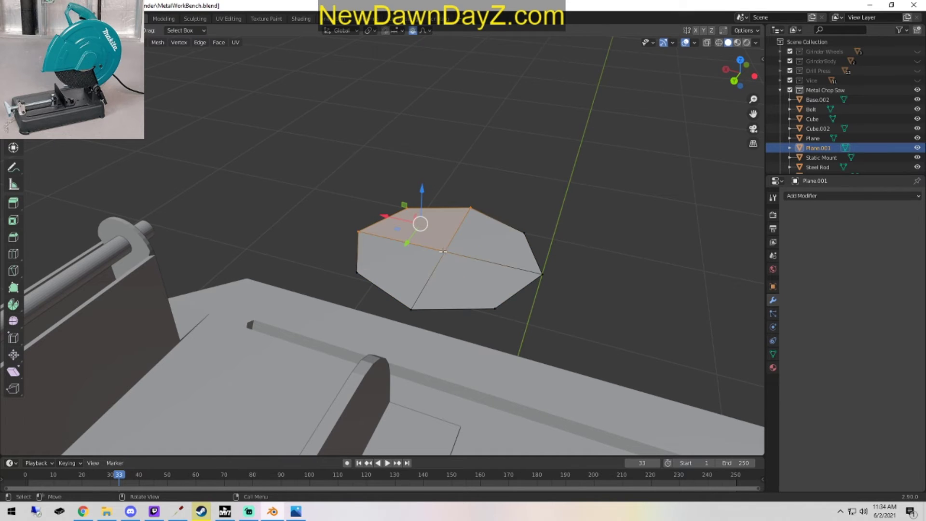
click(444, 252)
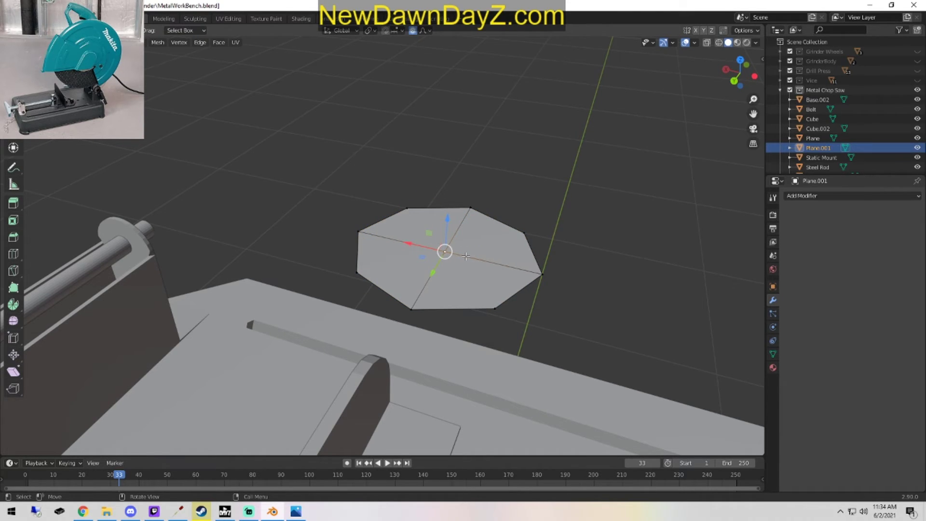
Extrude all four faces of the octagon upward with Extrude Region to form a solid disc.
key(3)
click(467, 254)
shift+click(465, 278)
shift+click(402, 256)
shift+click(441, 228)
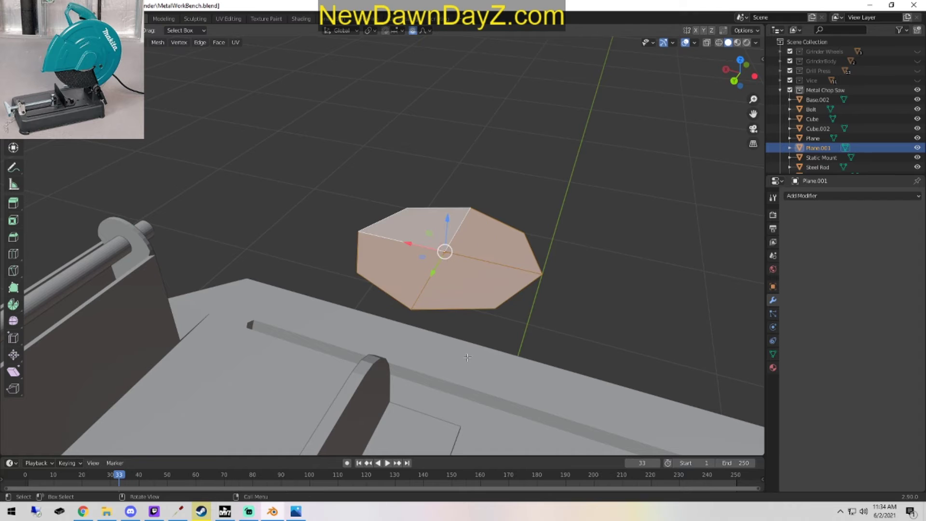
middle_drag(468, 357, 145, 207)
click(13, 203)
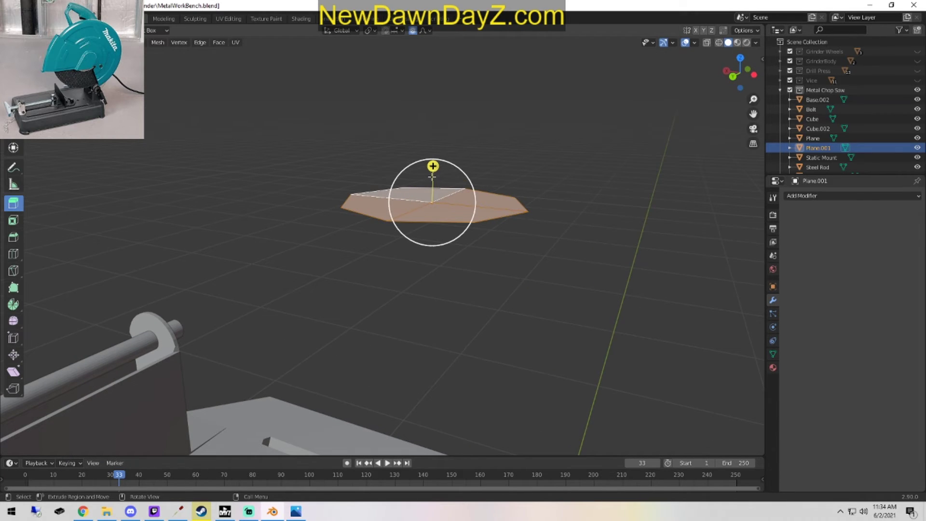
drag(433, 167, 447, 109)
key(ctrl+z)
middle_drag(546, 325, 526, 314)
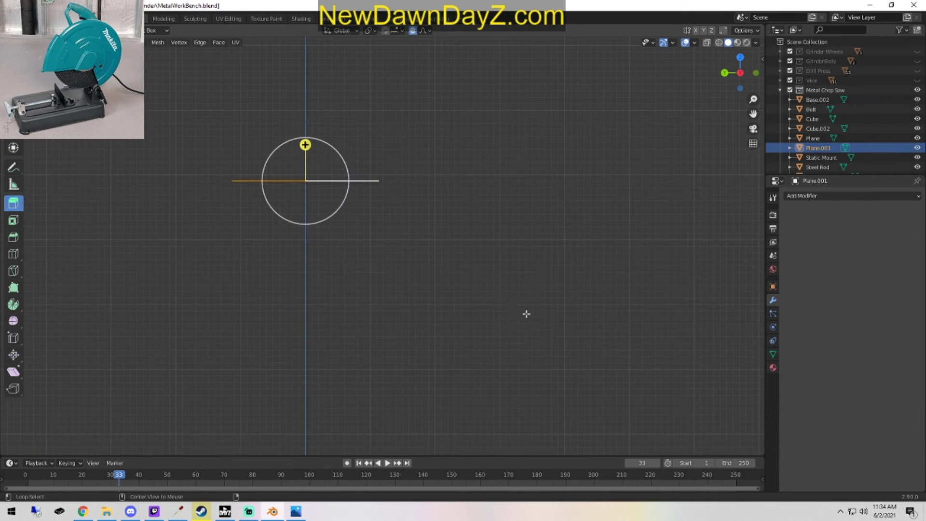
drag(438, 287, 434, 257)
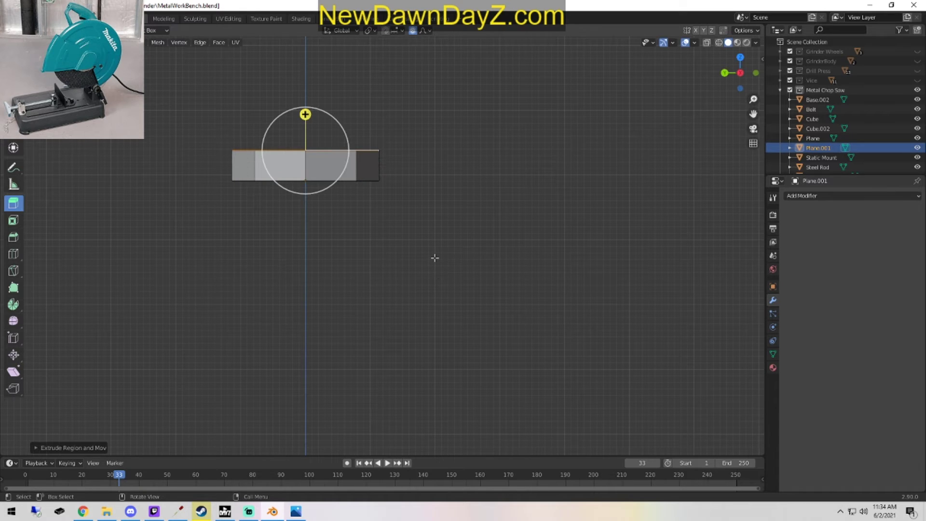
key(Tab)
Move the octagonal disc's top faces upward along Z with proportional editing on.
middle_drag(446, 270, 538, 325)
scroll(499, 294, down, 4)
scroll(521, 309, up, 4)
key(Tab)
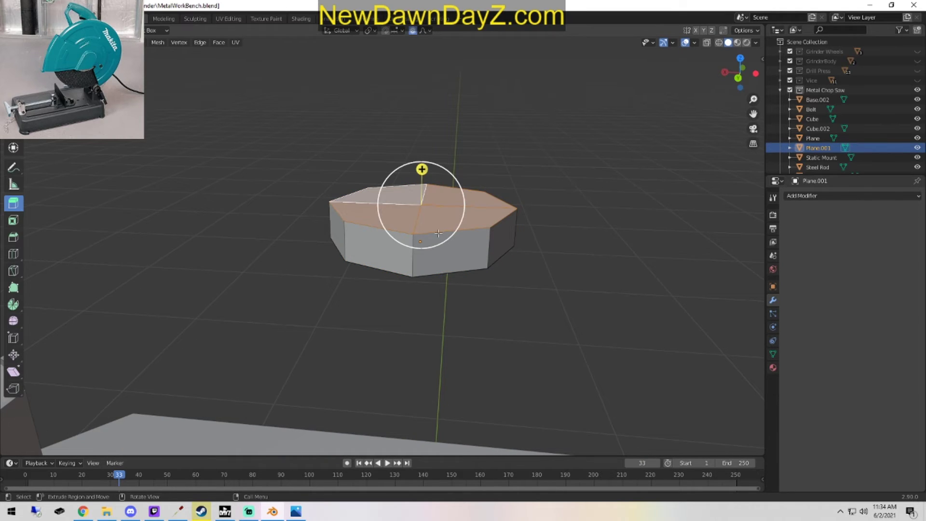
click(13, 97)
drag(426, 172, 427, 148)
key(Tab)
key(Tab)
Turn off proportional editing and lower the disc's four top faces along Z to make it thinner.
click(412, 188)
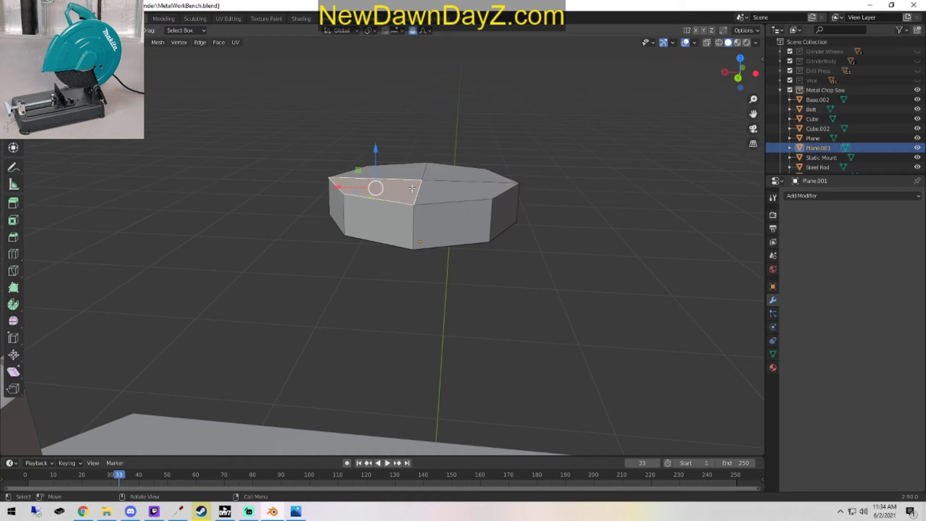
click(413, 30)
shift+click(434, 189)
shift+click(437, 175)
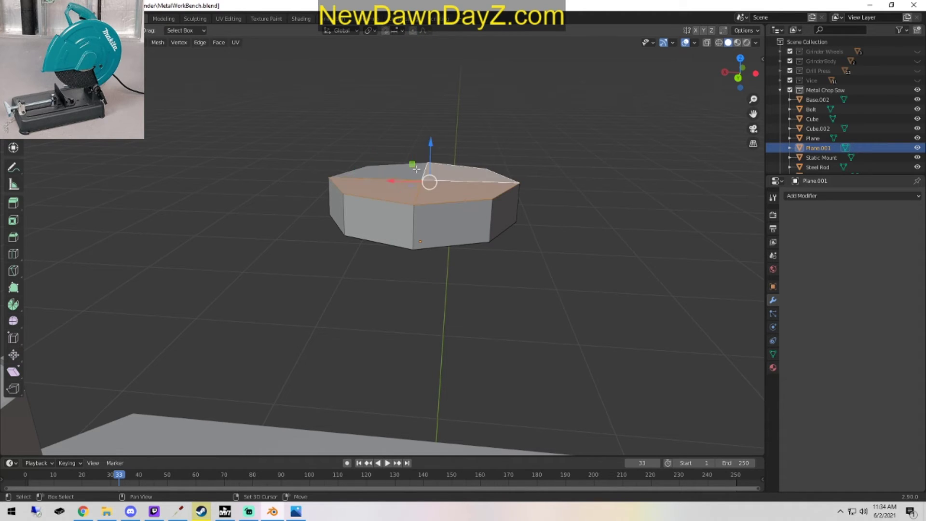
shift+click(415, 169)
drag(416, 148, 451, 238)
scroll(451, 239, down, 4)
middle_drag(547, 205, 533, 266)
key(Tab)
middle_drag(485, 378, 540, 304)
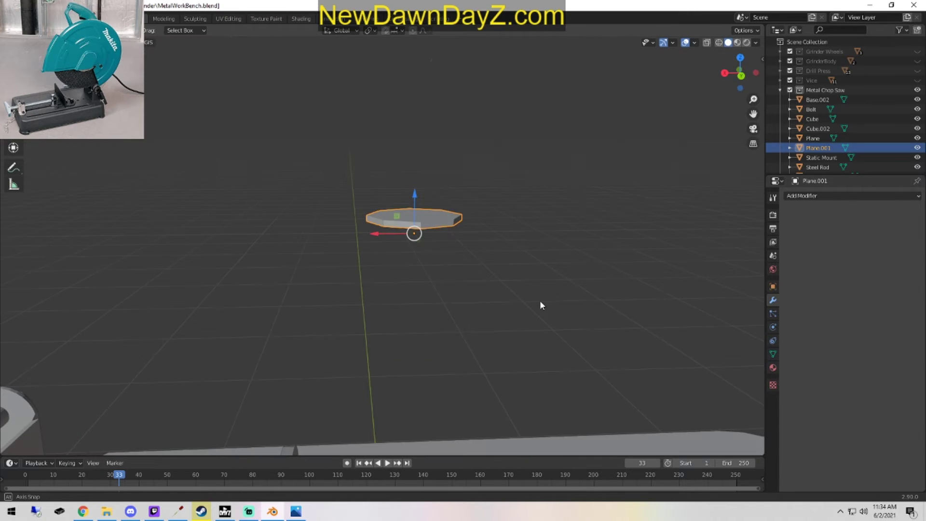
Raise the disc's top faces slightly along Z to thicken it.
scroll(511, 324, up, 3)
key(Tab)
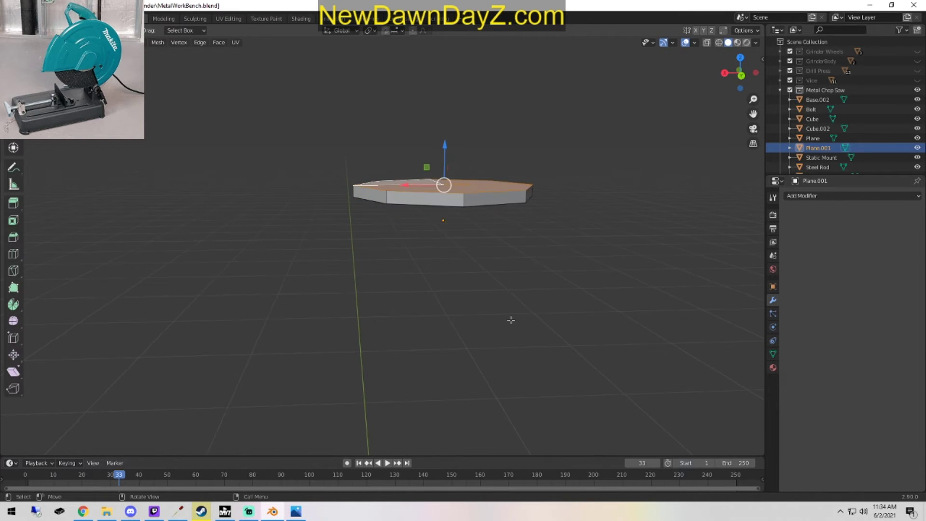
key(g)
key(z)
drag(446, 134, 446, 134)
key(Tab)
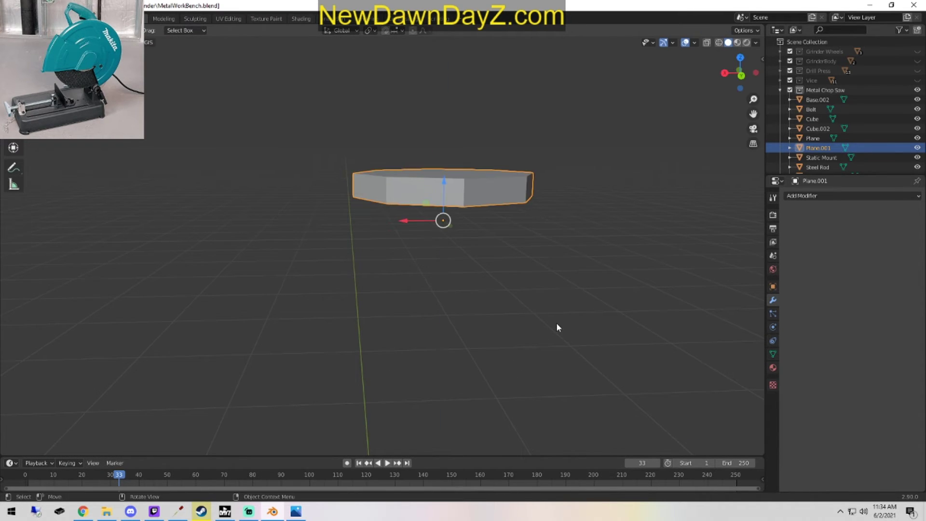
Scale the octagonal disc down and lower it to the saw base beside the fence's curved slot.
key(s)
click(469, 273)
middle_drag(469, 274, 485, 227)
scroll(475, 332, down, 3)
drag(453, 166, 454, 351)
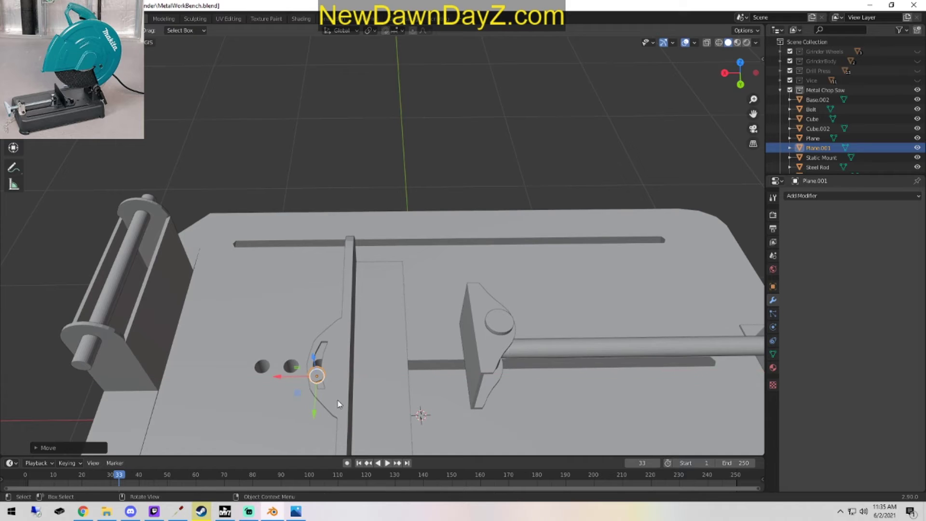
Align the octagonal disc over the fence bracket's curved slot, adjusting its position along Y.
middle_drag(395, 380, 475, 253)
key(KP_7)
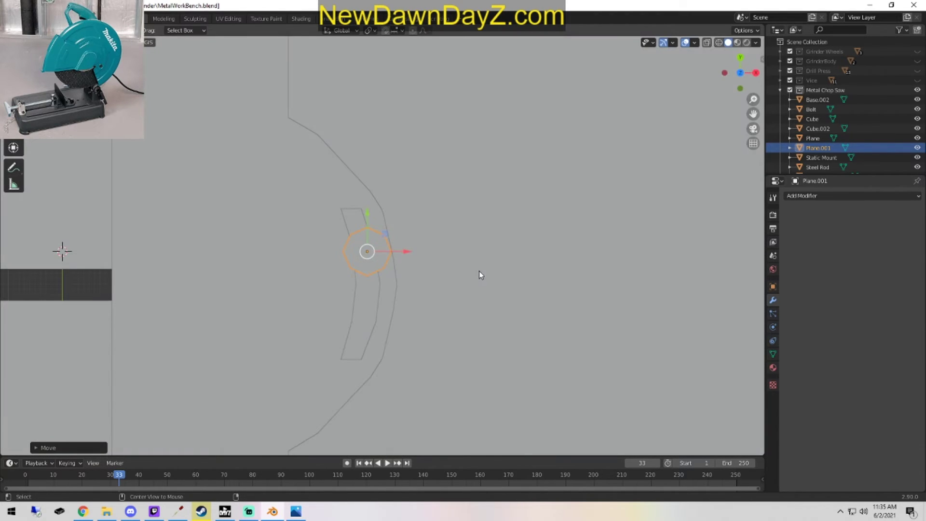
drag(372, 239, 372, 277)
middle_drag(373, 278, 448, 221)
key(g)
key(y)
click(375, 238)
drag(446, 218, 451, 231)
scroll(450, 230, up, 3)
middle_drag(450, 230, 436, 319)
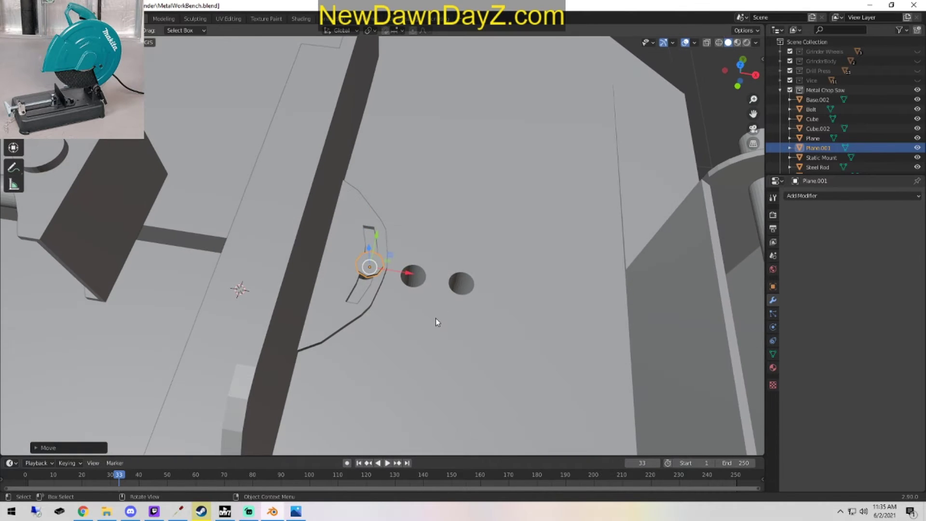
Scale up the bolt head's mesh over the fence's curved slot and rename the object "Hexgon Bolt".
key(s)
click(448, 336)
click(844, 148)
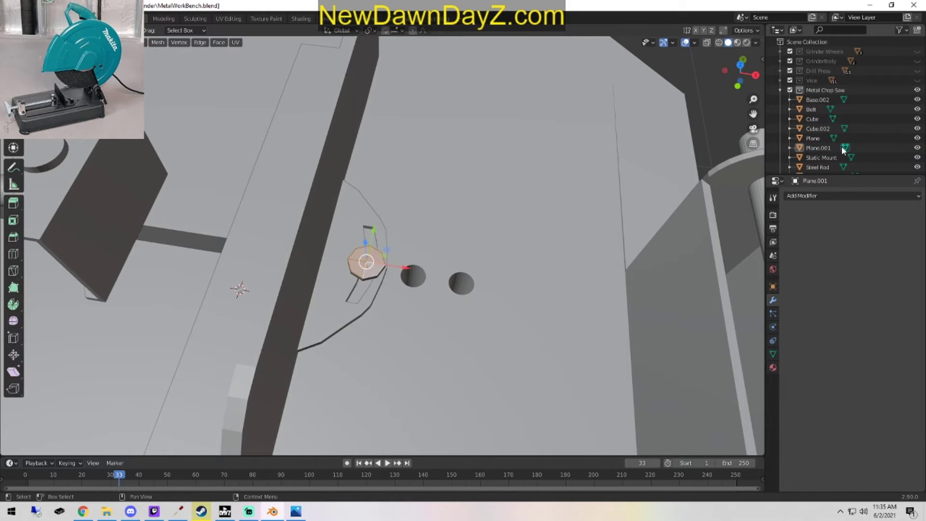
double_click(844, 149)
text(Hexagon)
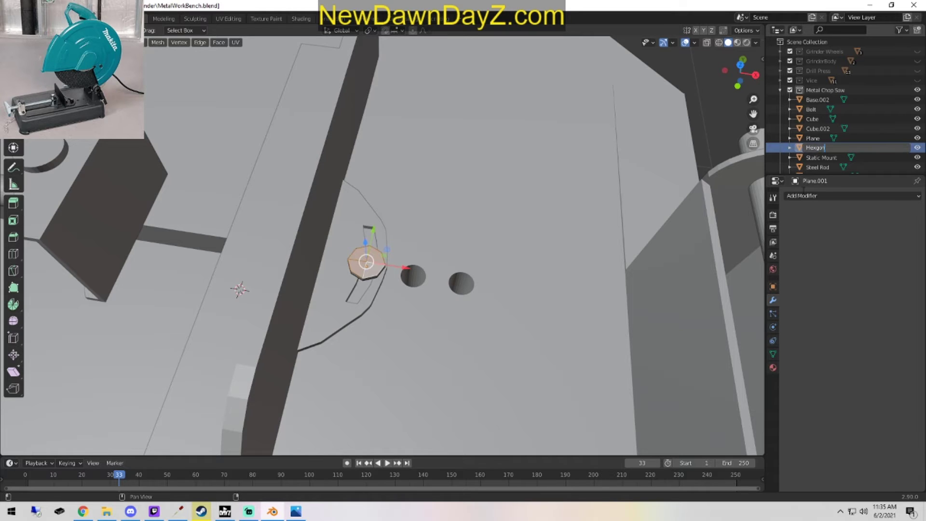
text(xgon Bolt)
key(Return)
key(Tab)
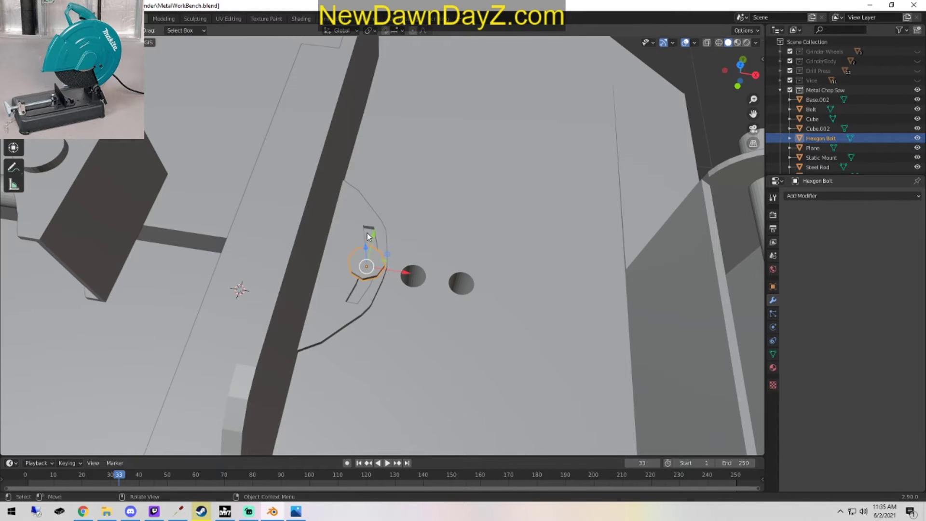
Examine the bolt head's fit on the fence bracket from the side and from above.
scroll(381, 283, down, 3)
scroll(381, 283, down, 4)
click(285, 433)
middle_drag(285, 434, 306, 375)
scroll(311, 378, down, 3)
scroll(512, 334, up, 3)
middle_drag(555, 333, 435, 298)
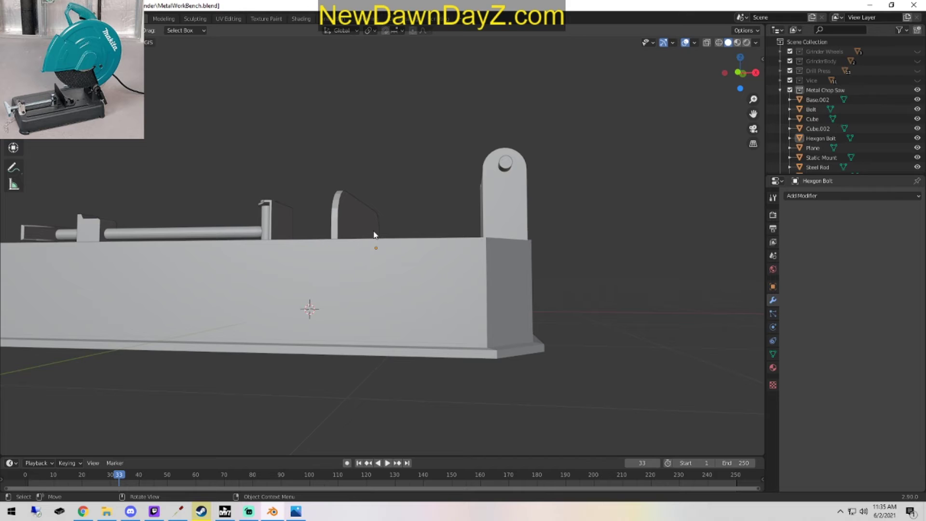
mouse_move(375, 236)
middle_down()
mouse_move(379, 270)
mouse_move(382, 227)
middle_up()
scroll(384, 254, up, 3)
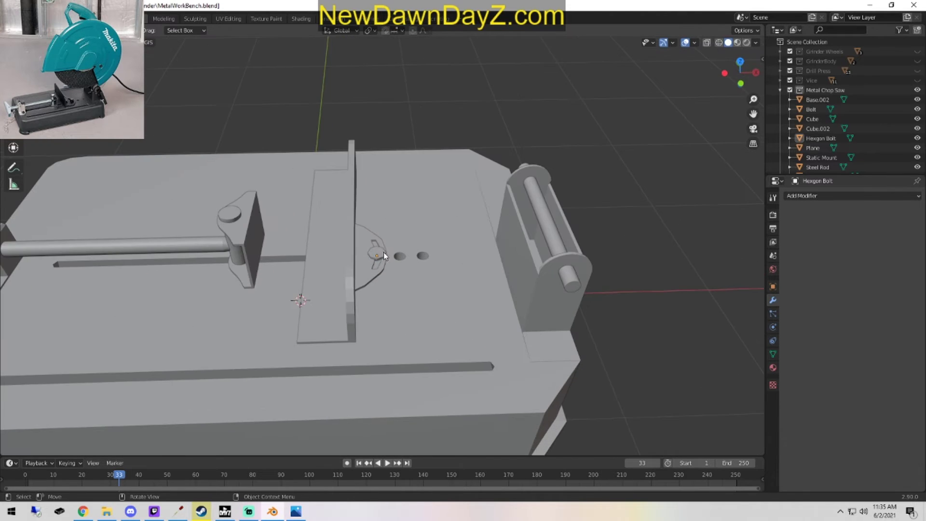
Duplicate the bolt head, move the copy along X to the clamp rod's bracket, and place it at one end of the bracket's base plate.
click(372, 253)
key(shift+d)
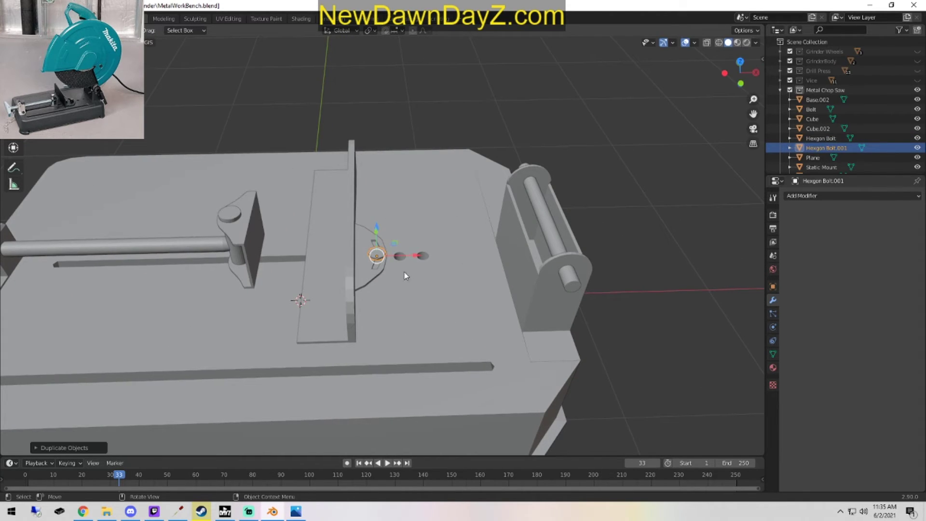
key(x)
drag(173, 264, 171, 263)
shift+middle_drag(228, 273, 612, 284)
drag(551, 274, 423, 279)
key(KP_7)
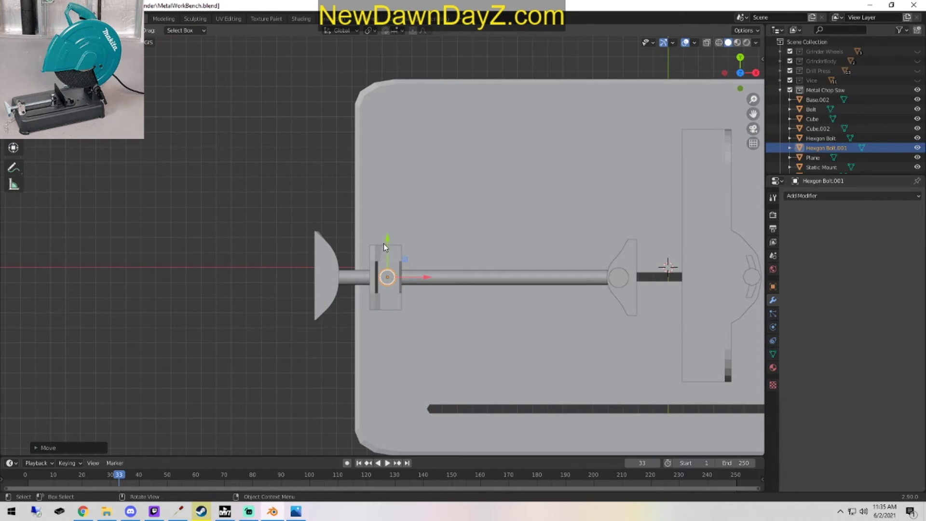
key(g)
click(388, 270)
Duplicate the bolt on the clamp bracket and move the copy along Y to the opposite end of the base plate.
key(shift+d)
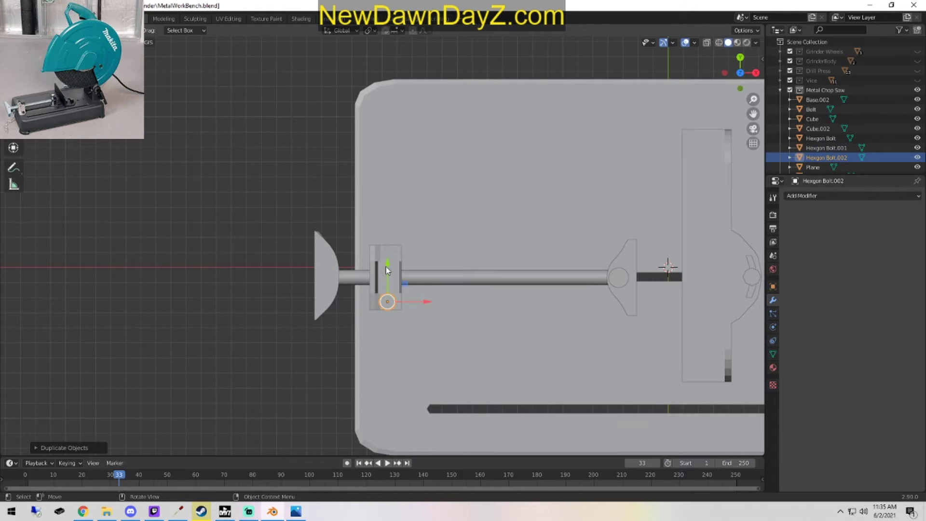
key(y)
click(393, 213)
key(g)
key(x)
right_click(429, 251)
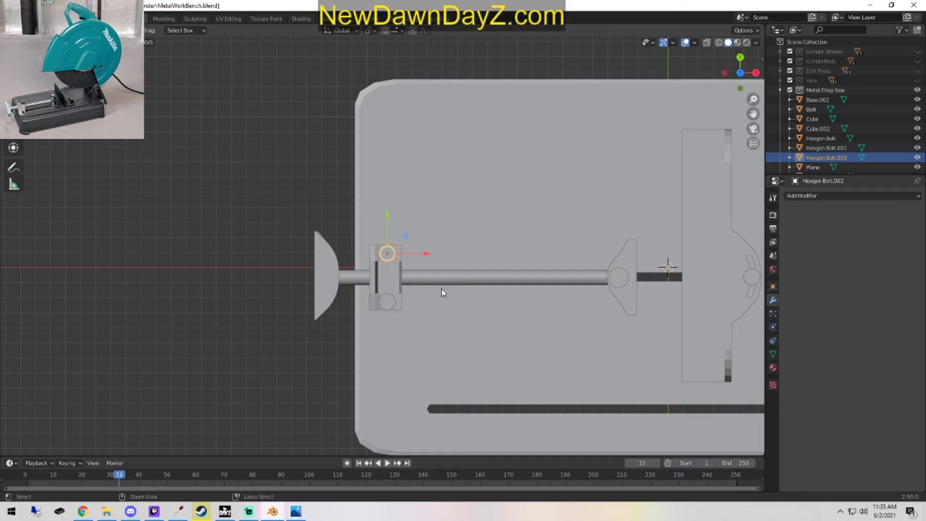
Select both clamp bracket bolts, shift them slightly along X towards the fence and scale them down together.
shift+click(395, 296)
key(g)
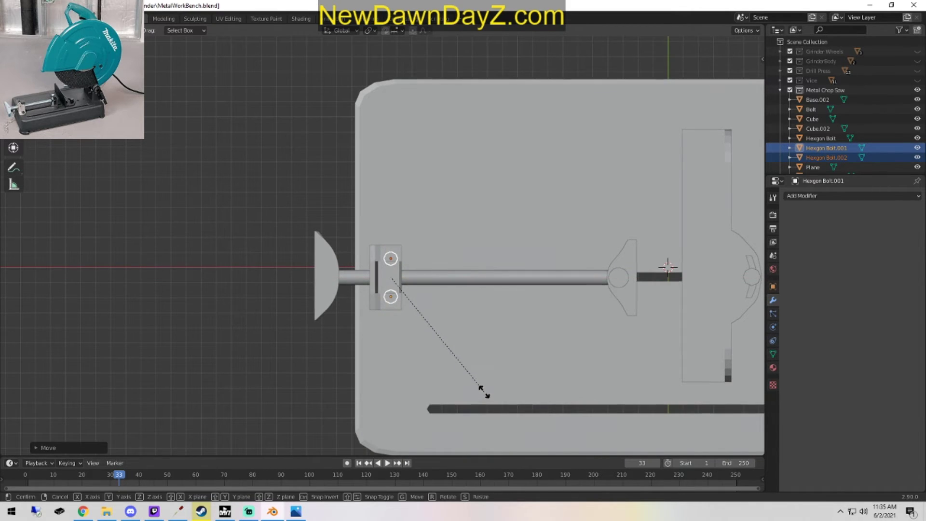
click(483, 391)
Move the two bracket bolts apart along Y so each sits near its own end of the base plate.
click(392, 300)
click(392, 256)
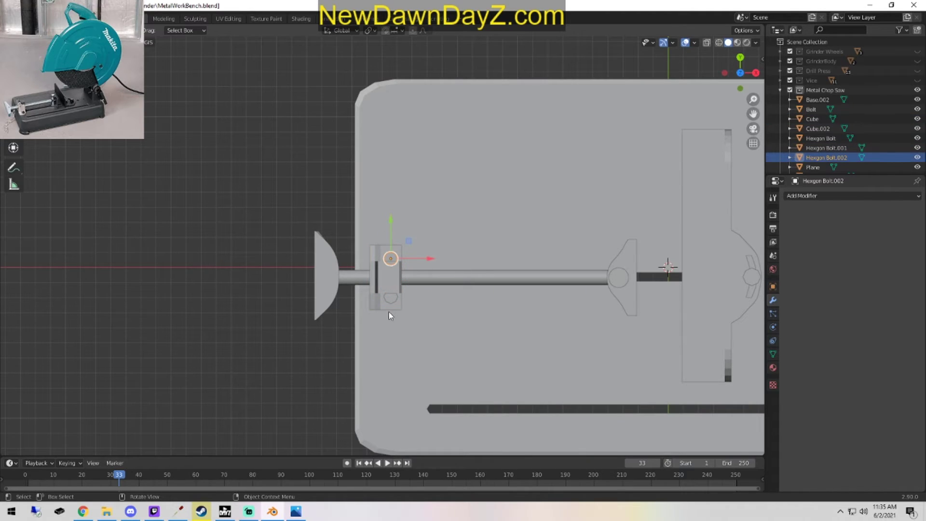
shift+click(389, 298)
click(389, 297)
click(394, 298)
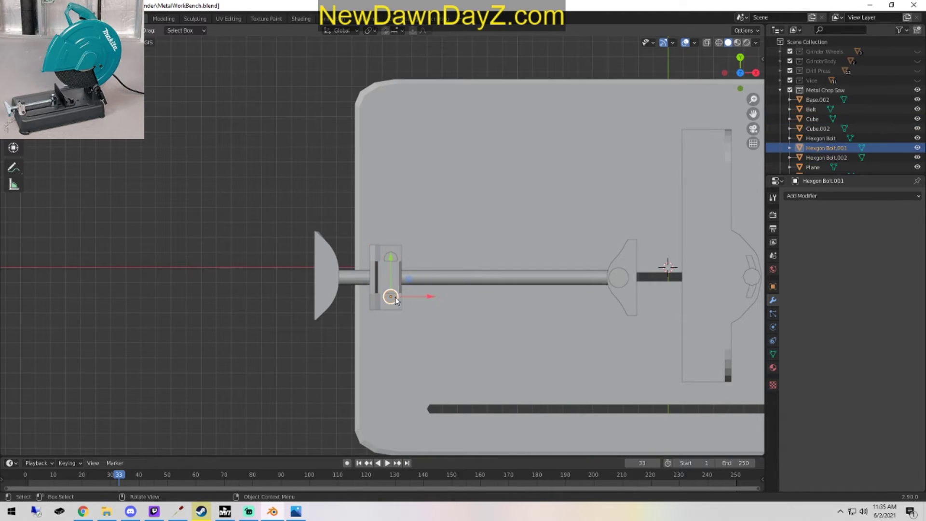
drag(390, 260, 389, 266)
click(391, 256)
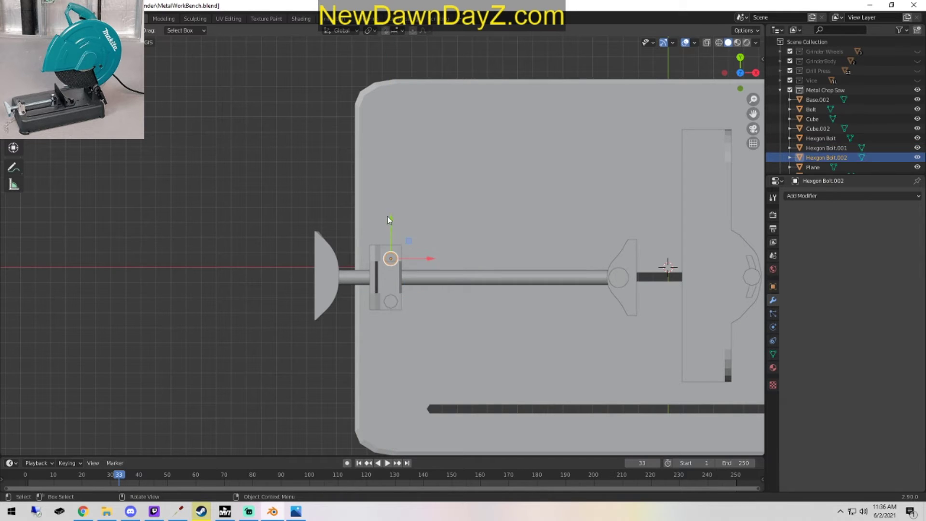
drag(390, 230, 397, 226)
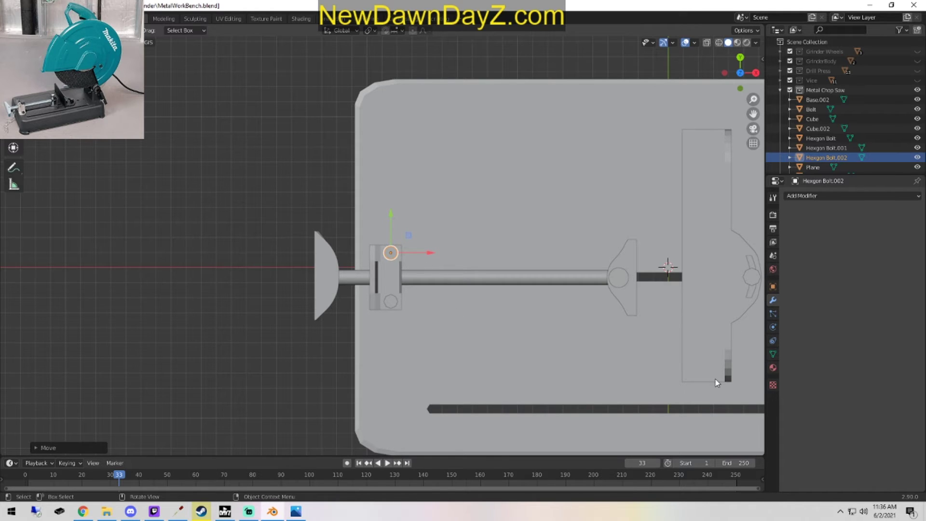
Lower both bracket bolts along Z onto the base plate and join them into one object.
middle_drag(465, 427, 434, 304)
scroll(437, 338, up, 6)
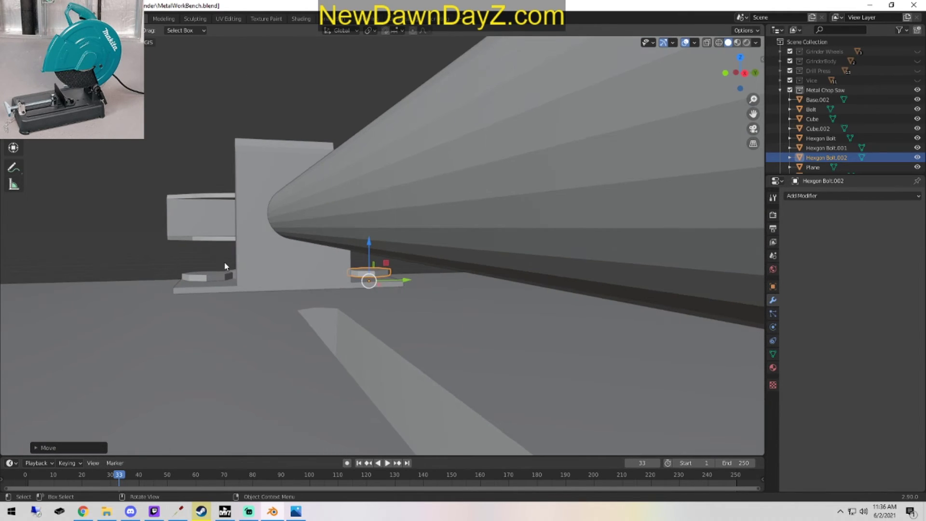
shift+click(222, 273)
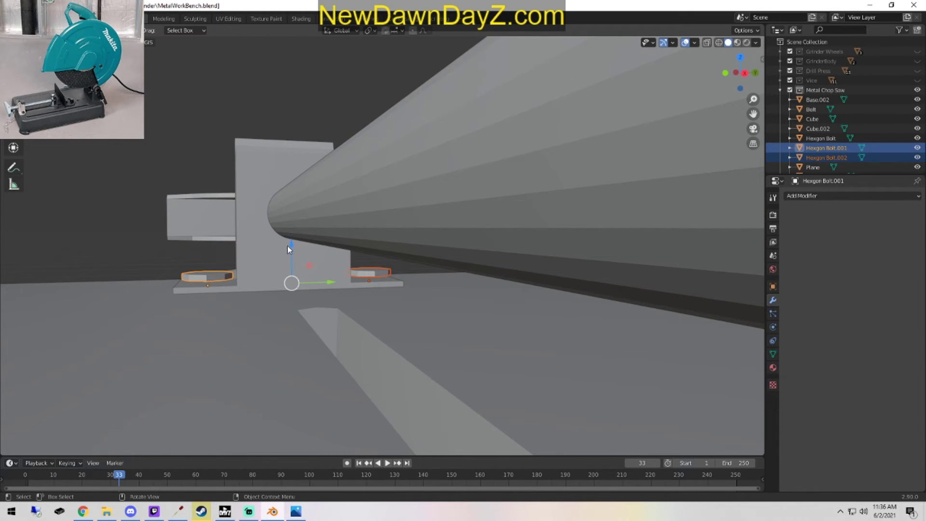
key(g)
key(z)
click(290, 254)
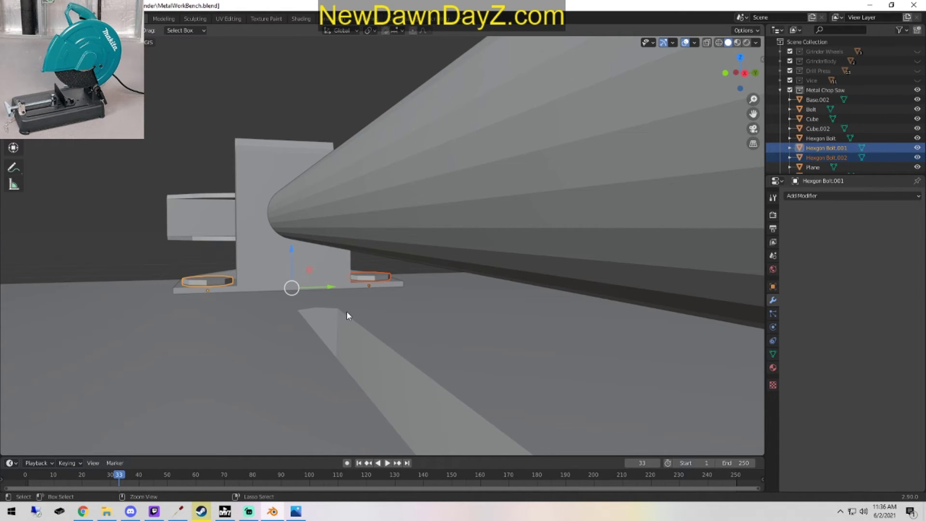
key(ctrl+j)
middle_drag(346, 311, 413, 370)
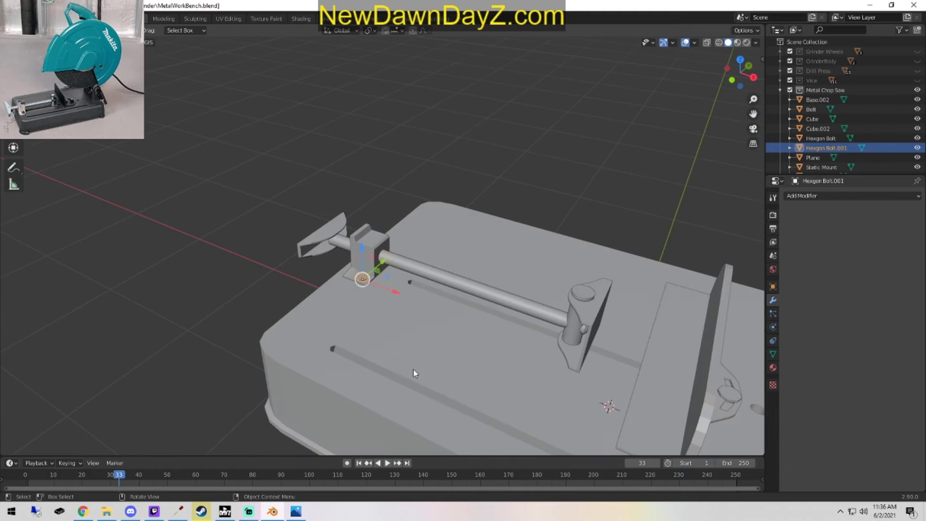
Move the curved clamp handle slightly outward along X at the end of the rod.
click(257, 295)
middle_drag(257, 295, 467, 324)
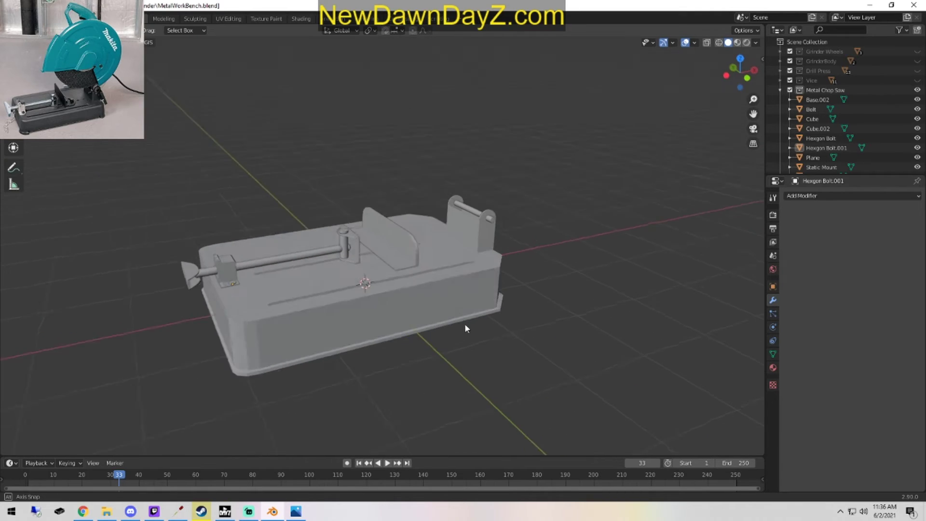
scroll(465, 328, up, 3)
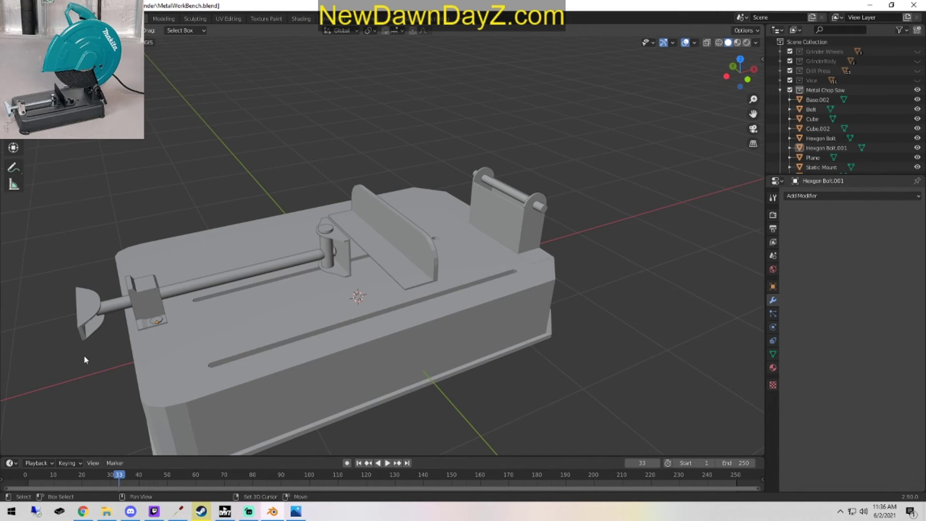
middle_drag(85, 356, 325, 331)
scroll(444, 368, up, 3)
middle_drag(445, 368, 363, 320)
scroll(364, 321, up, 3)
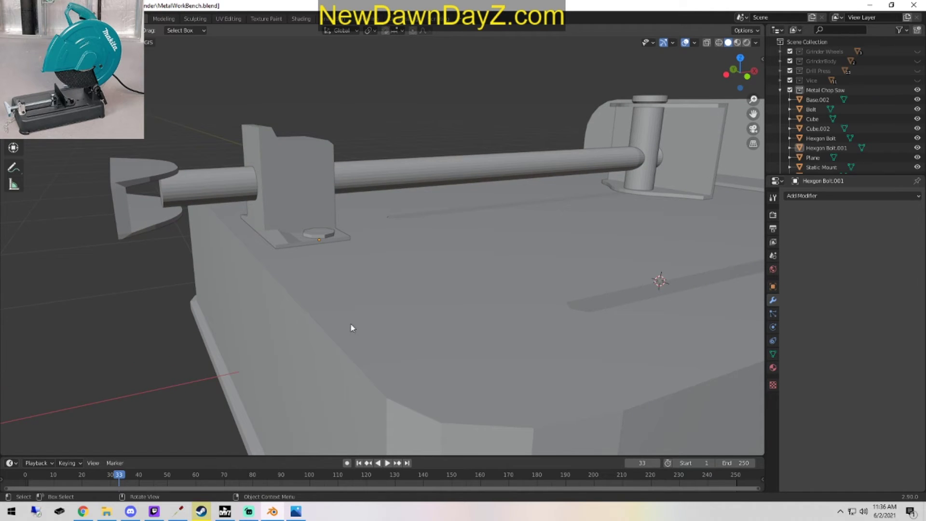
click(147, 226)
drag(184, 168, 169, 170)
Nudge the curved handle a little further along X, away from the clamp bracket.
scroll(581, 333, down, 2)
middle_drag(403, 314, 621, 321)
scroll(621, 321, down, 3)
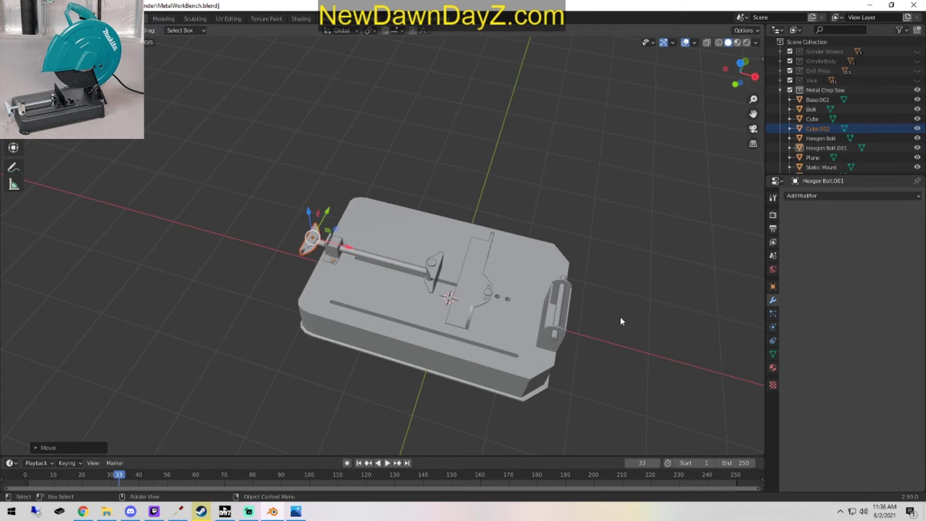
click(637, 346)
click(325, 256)
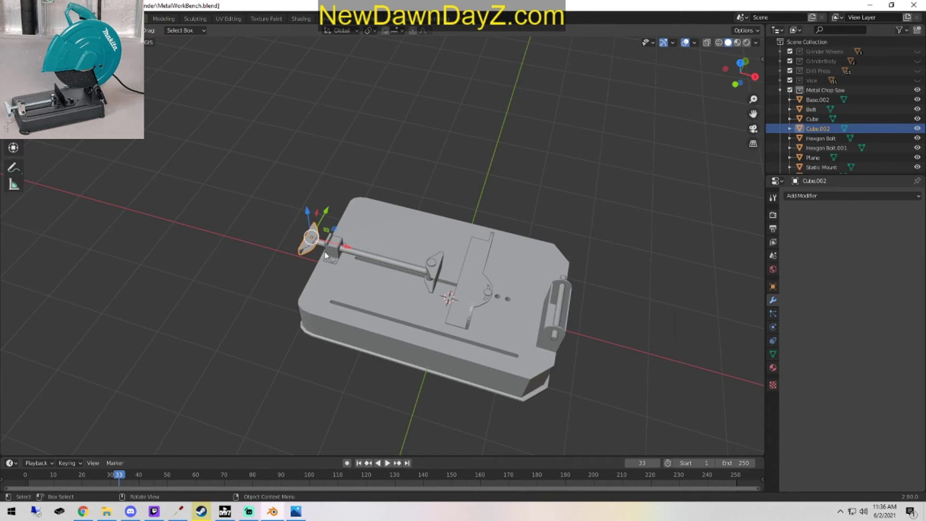
drag(344, 249, 338, 249)
Save the MetalWorkBench.blend file with the updated chop saw base.
middle_drag(314, 296, 554, 382)
scroll(336, 321, up, 5)
scroll(362, 307, down, 3)
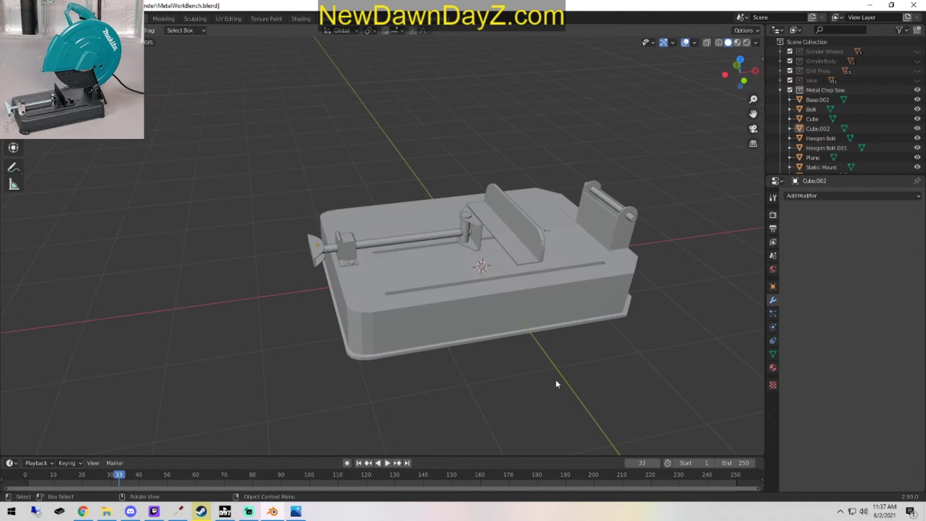
scroll(555, 409, up, 3)
shift+middle_drag(556, 414, 513, 363)
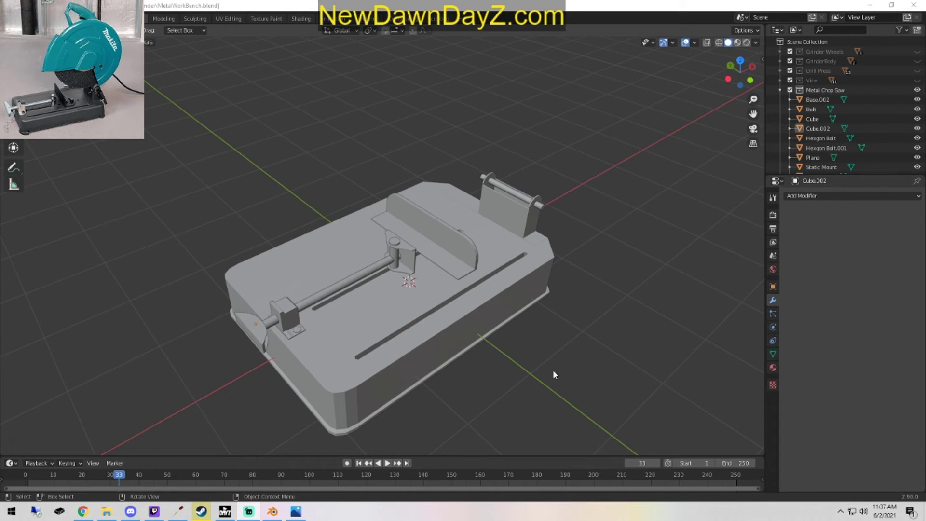
middle_drag(557, 383, 558, 329)
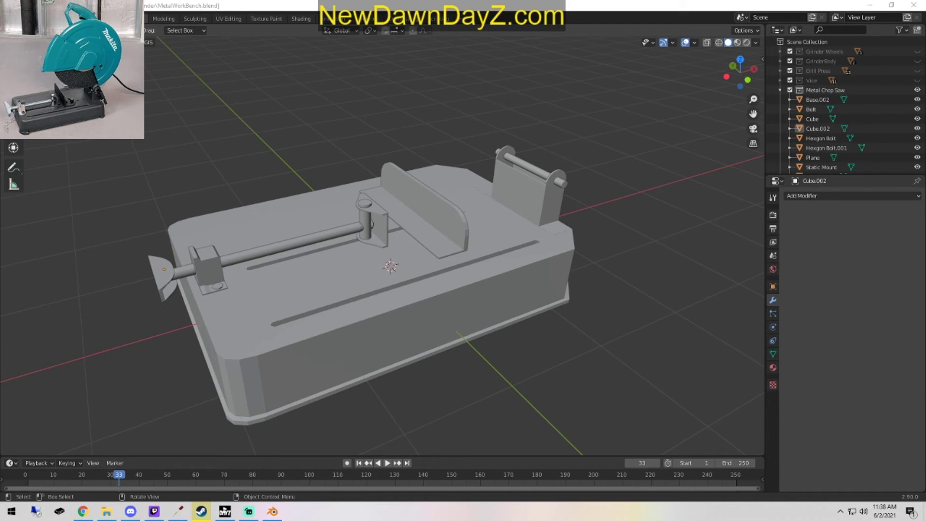
click(22, 18)
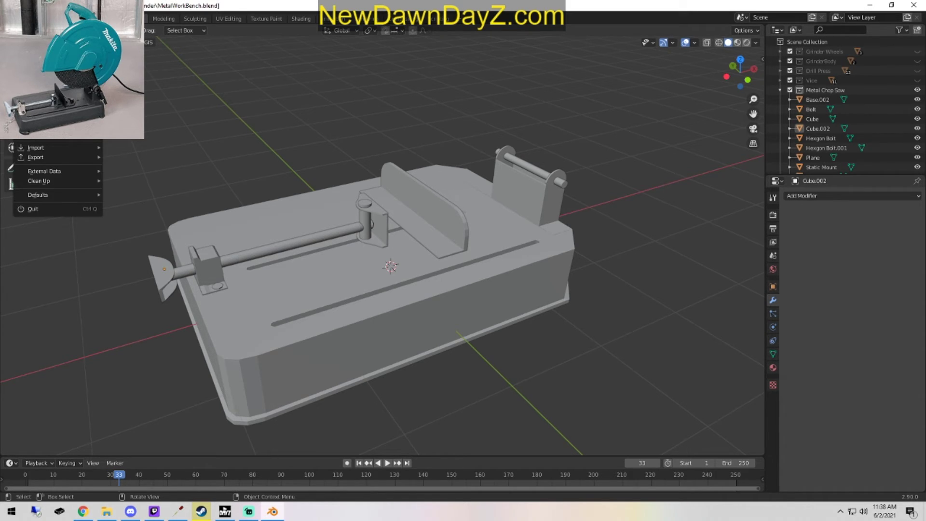
click(37, 81)
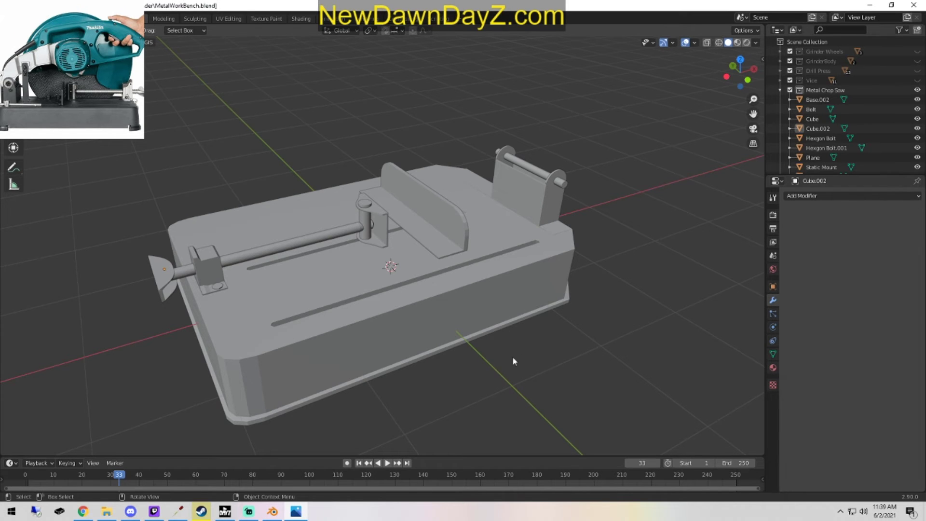
Add a cylinder mesh and rotate it 90 degrees about X so it lies across the saw base along Y.
middle_drag(512, 358, 368, 397)
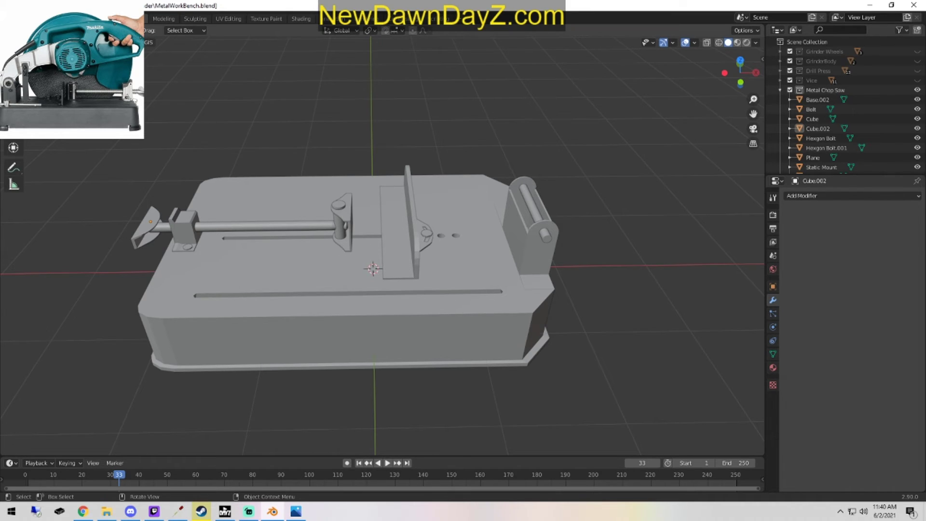
click(127, 42)
mouse_move(108, 43)
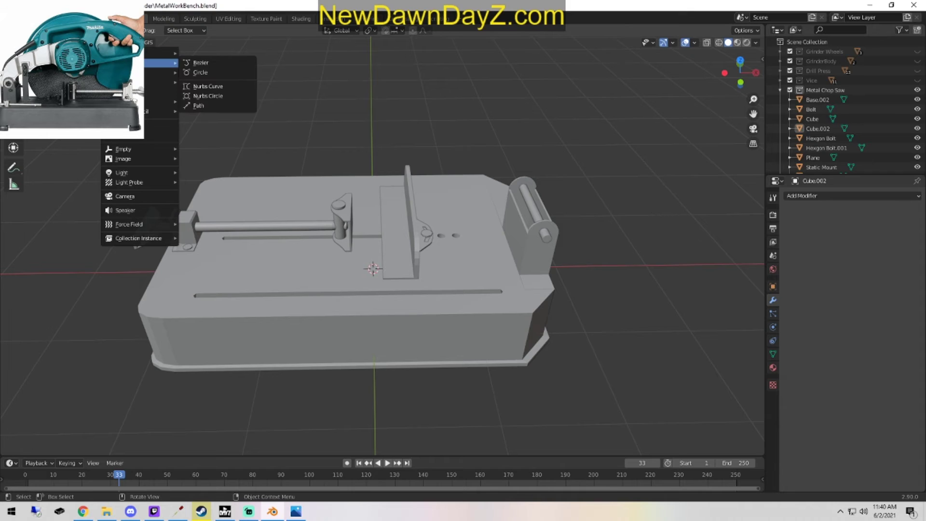
click(221, 100)
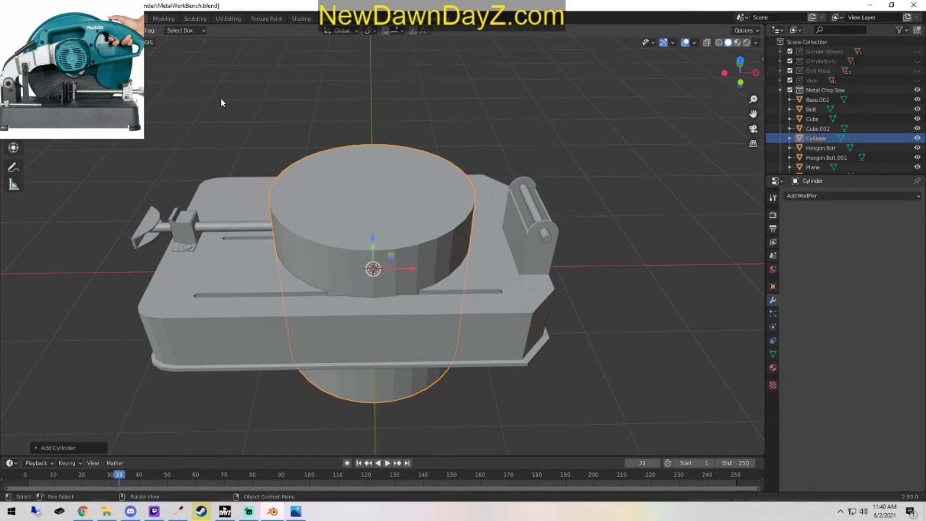
key(KP_7)
key(KP_1)
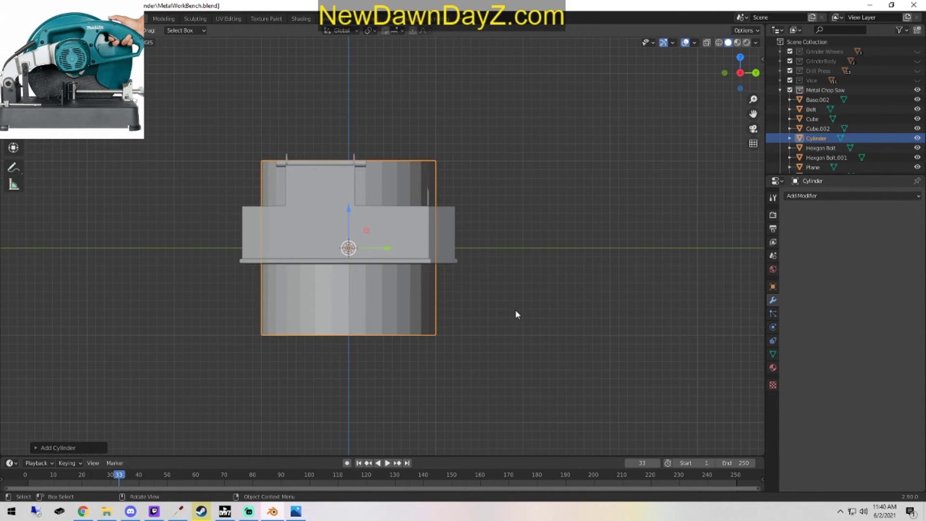
text(r90)
key(Return)
Move the cylinder's inner end face along Y towards the outer one, thinning the cylinder to a disc over the long blade slot.
middle_drag(516, 308, 489, 328)
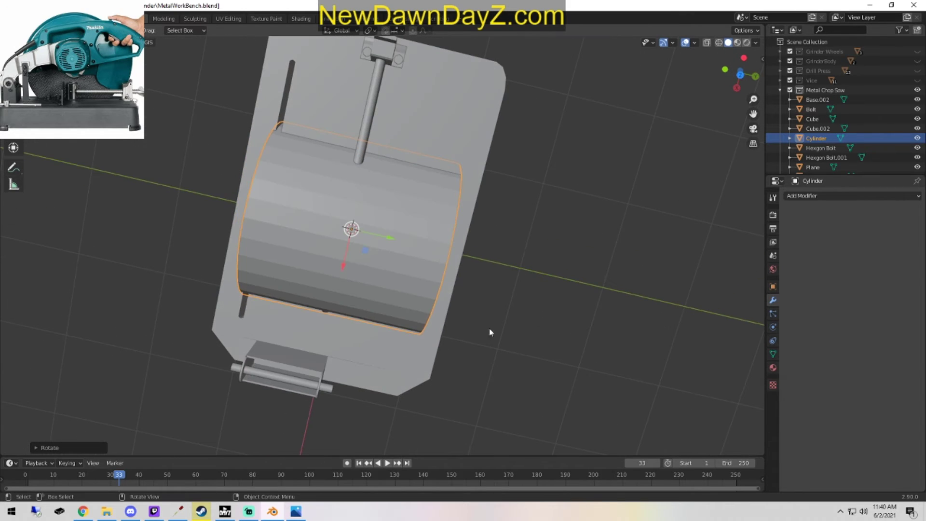
alt+middle_drag(447, 147, 447, 204)
middle_drag(492, 269, 471, 247)
key(Tab)
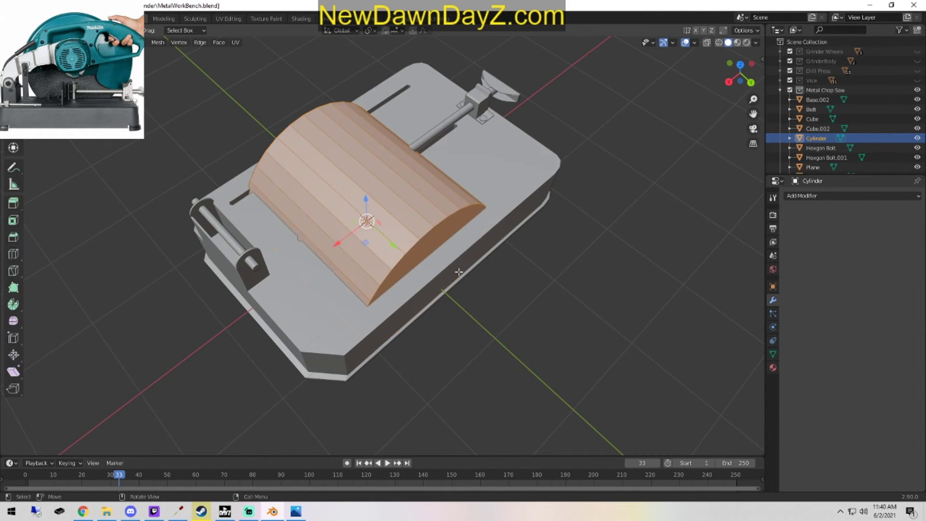
click(430, 252)
middle_drag(452, 269, 554, 288)
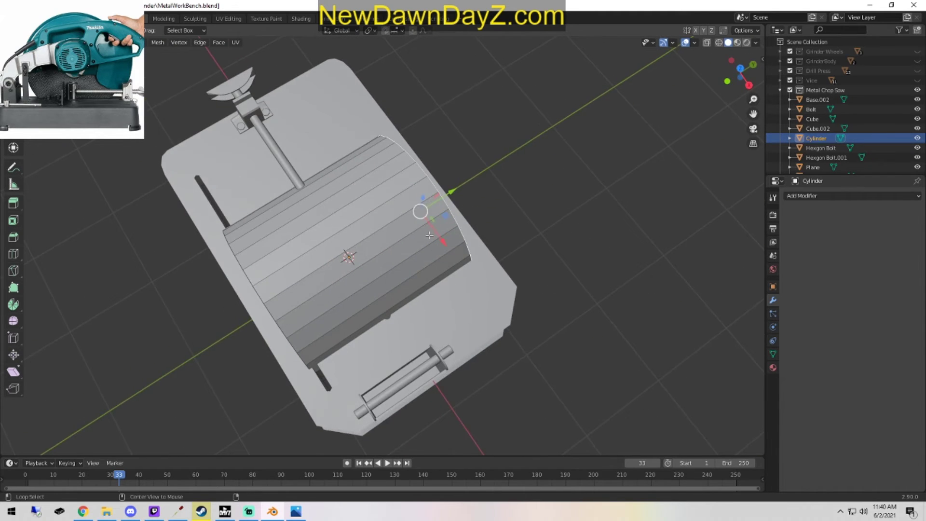
alt+middle_drag(451, 260, 446, 314)
alt+middle_drag(531, 256, 502, 270)
key(g)
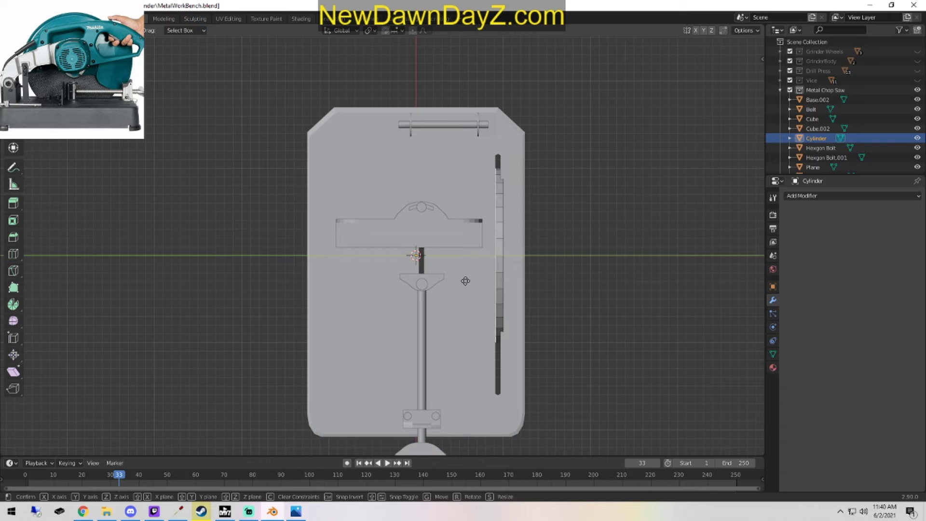
click(536, 314)
Nudge the disc's outer end face slightly inward along Y towards the edge of the blade slot.
middle_drag(535, 314, 439, 290)
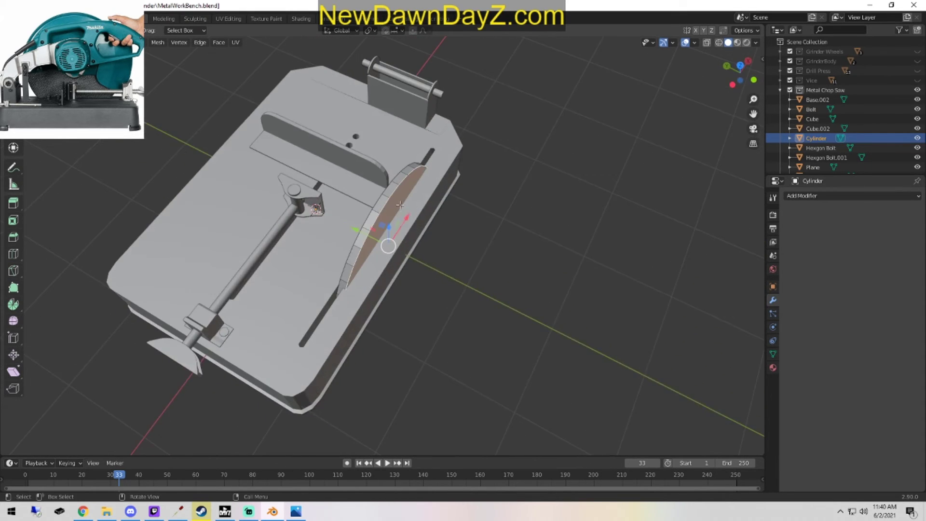
alt+middle_drag(422, 256, 401, 263)
key(g)
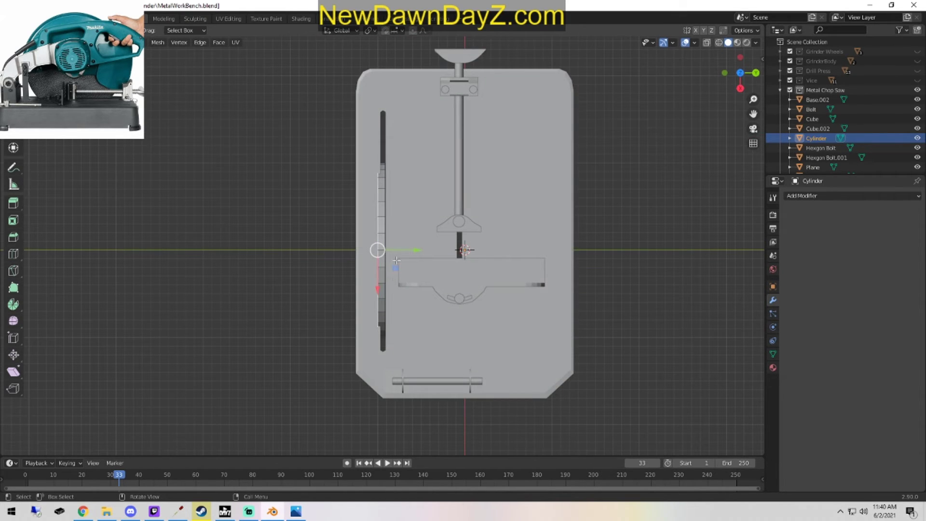
click(403, 254)
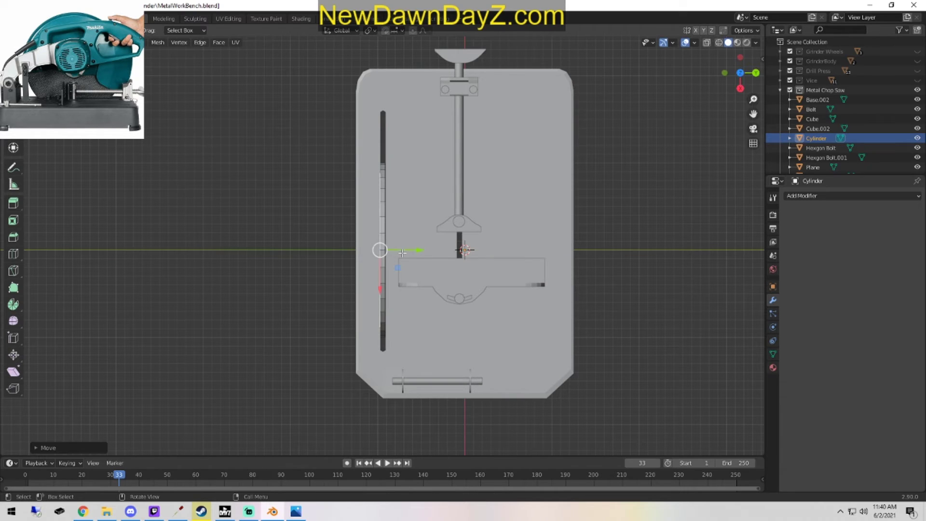
Scale the whole disc to slightly less than the slot's length and centre it lengthwise in the slot along X.
key(a)
key(s)
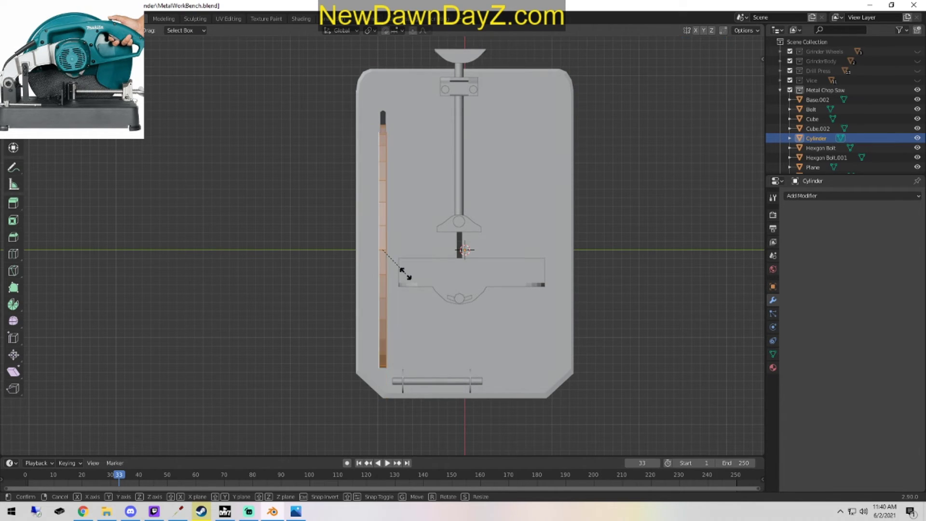
click(407, 276)
key(g)
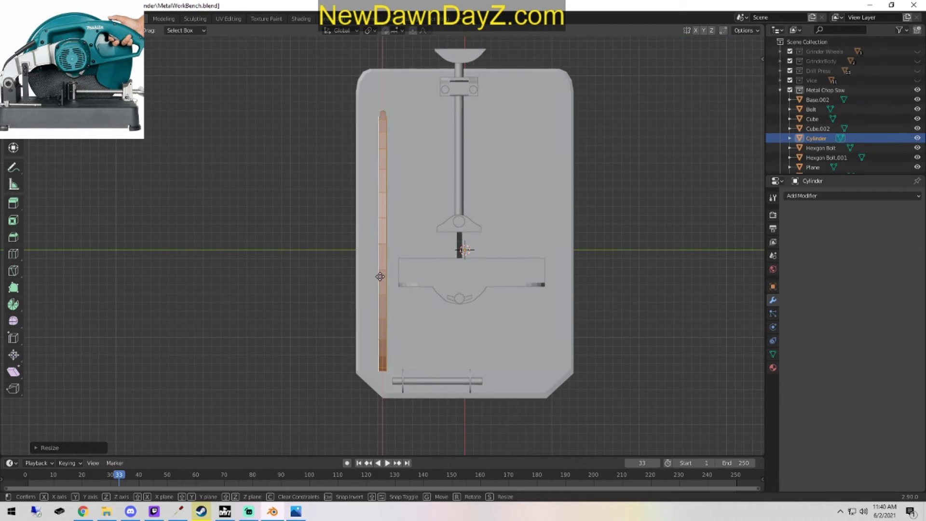
click(381, 281)
key(s)
click(508, 301)
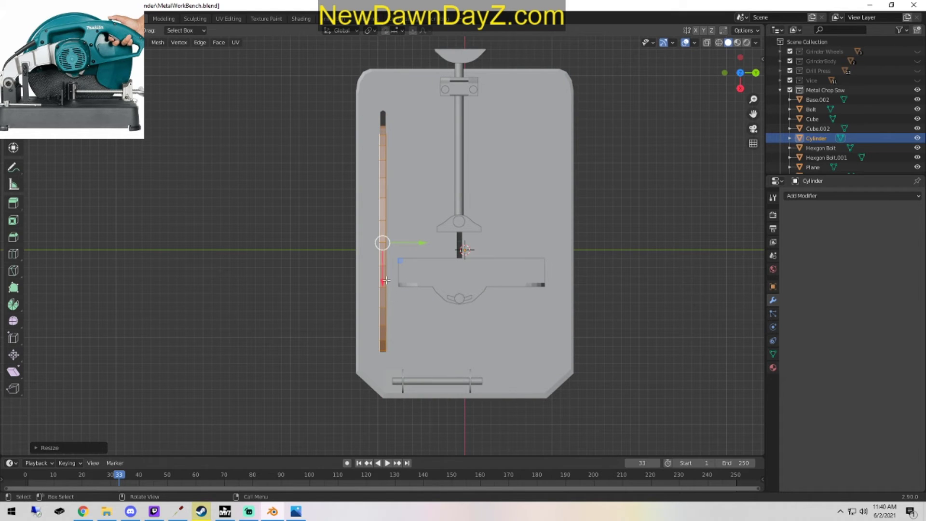
key(g)
key(x)
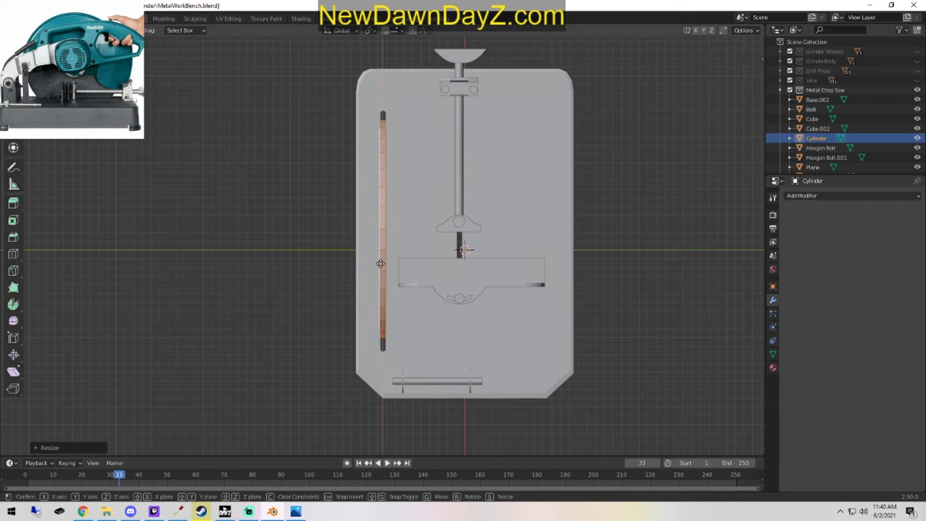
click(381, 263)
Adjust both end faces of the disc along Y so it is thinner than the blade slot, checking in wireframe.
middle_drag(447, 335, 420, 320)
alt+middle_drag(399, 216, 477, 252)
key(KP_7)
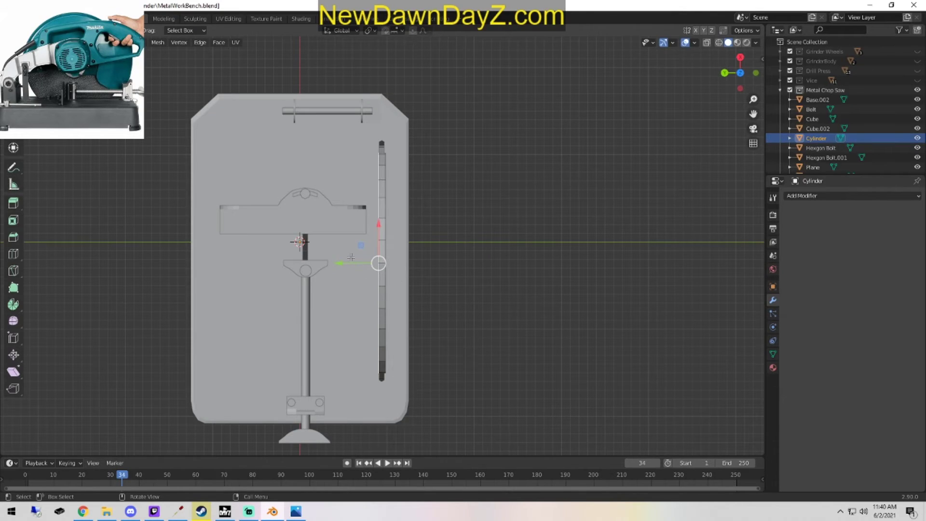
key(z)
click(304, 258)
drag(364, 263, 348, 264)
middle_drag(432, 306, 403, 231)
drag(409, 231, 411, 234)
key(z)
click(389, 237)
key(z)
click(444, 236)
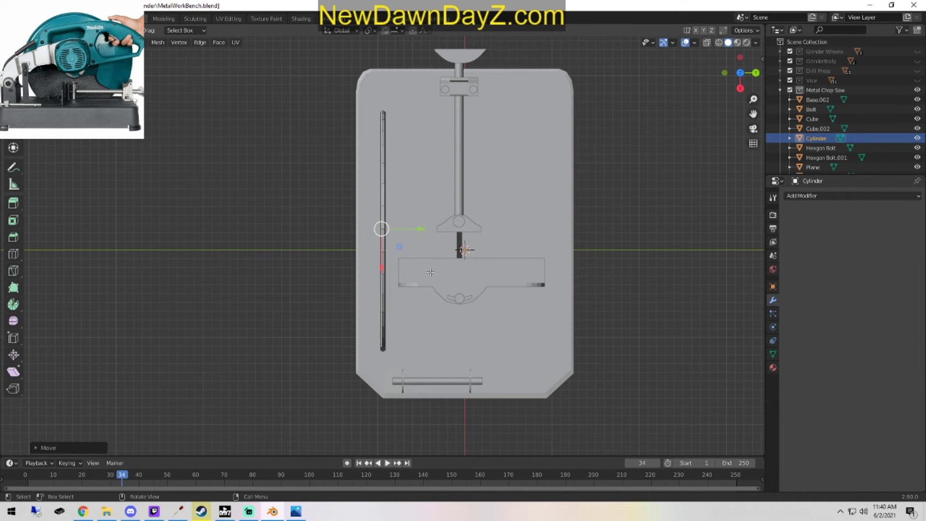
Leave mesh editing and raise the disc along Z until only its lower part sits in the base slot.
middle_drag(431, 275, 464, 352)
key(Tab)
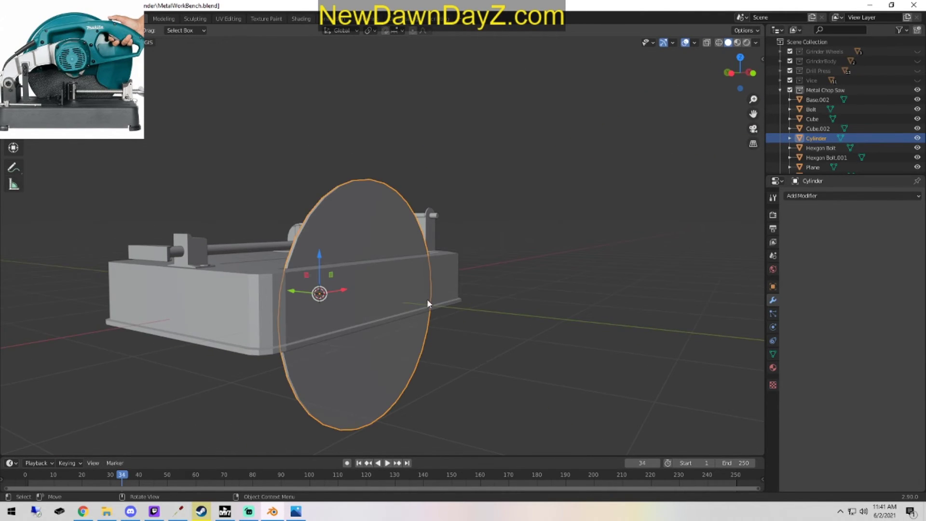
drag(323, 255, 321, 105)
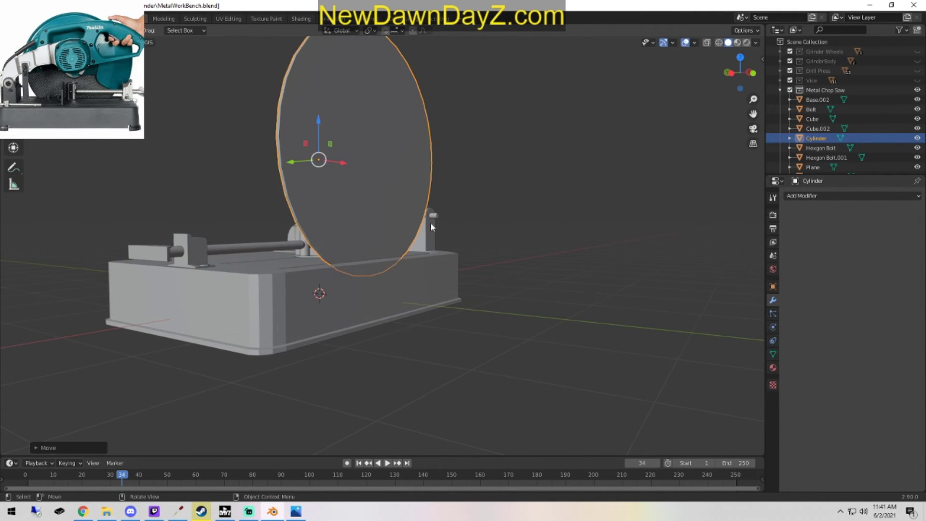
scroll(453, 227, down, 2)
middle_drag(461, 229, 467, 320)
shift+middle_drag(408, 340, 410, 313)
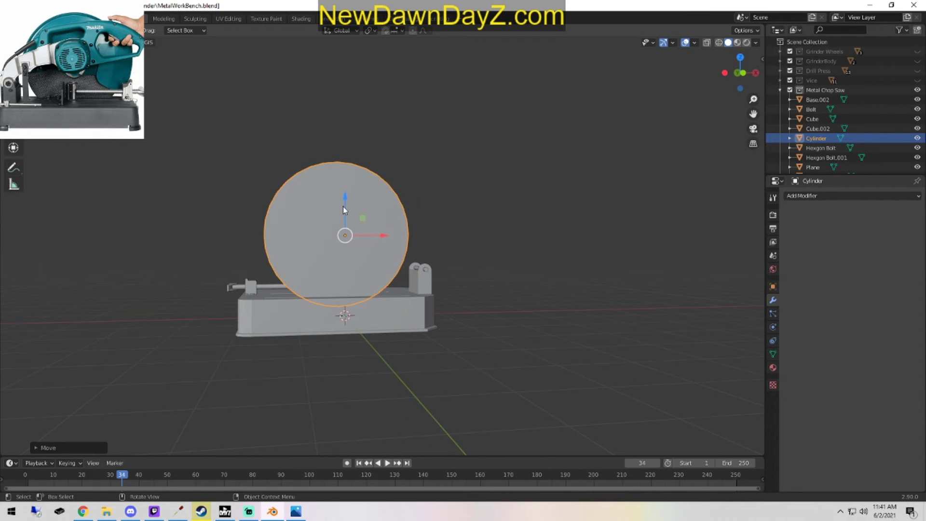
drag(343, 206, 344, 227)
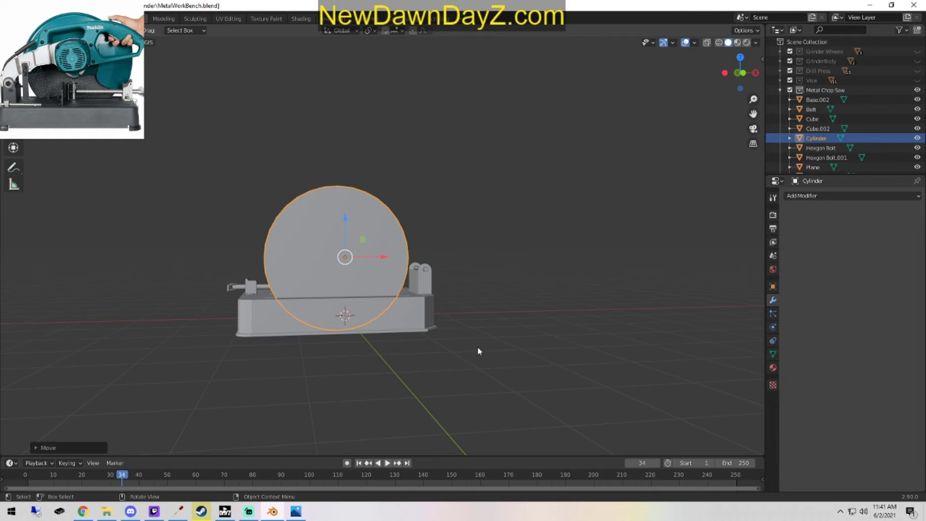
Examine the disc's fit and clearance in the base slot from several sides and distances.
middle_drag(494, 348, 475, 361)
scroll(475, 362, up, 1)
shift+middle_drag(316, 259, 588, 344)
scroll(490, 242, up, 10)
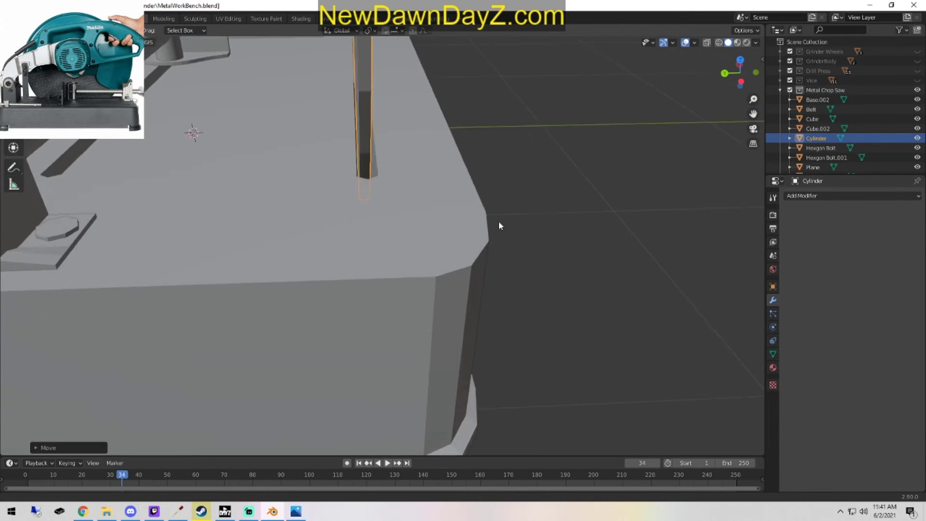
middle_drag(499, 225, 512, 310)
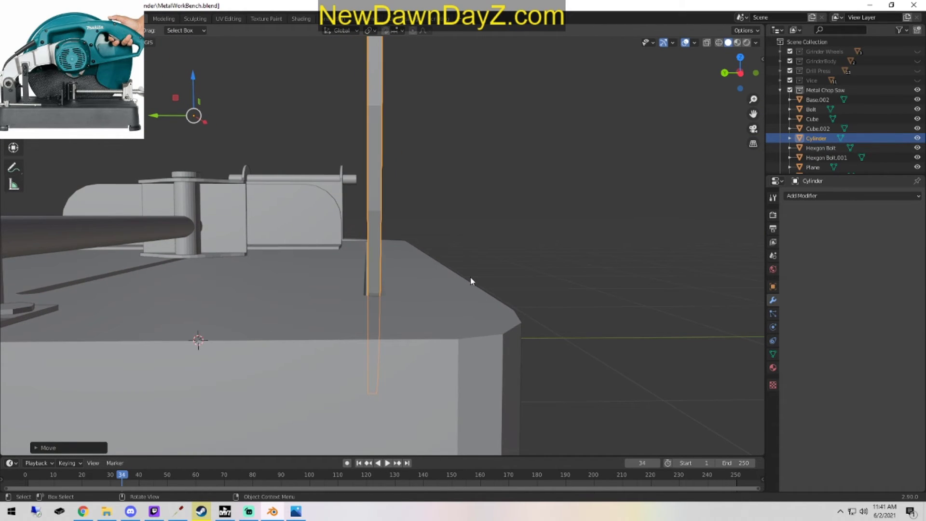
middle_drag(471, 279, 346, 306)
middle_drag(517, 340, 490, 340)
scroll(490, 340, down, 5)
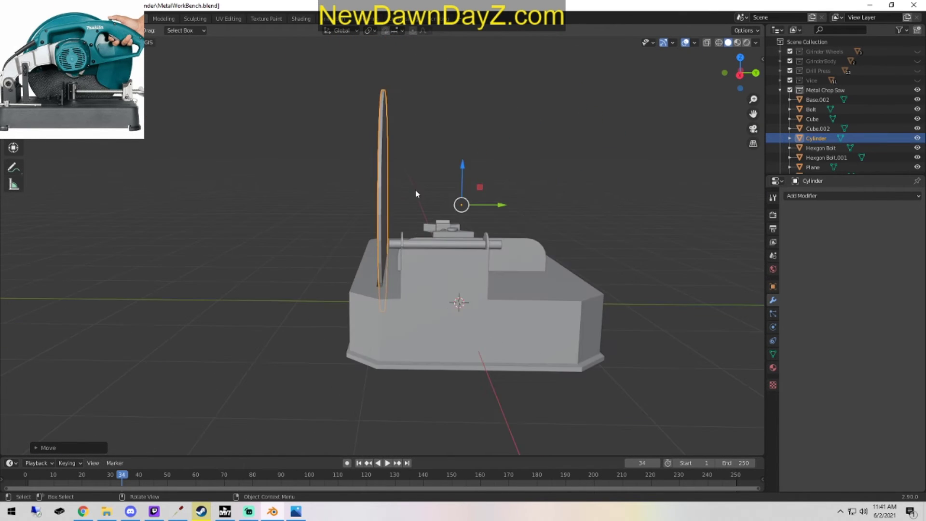
middle_drag(416, 190, 285, 253)
shift+middle_drag(440, 259, 554, 370)
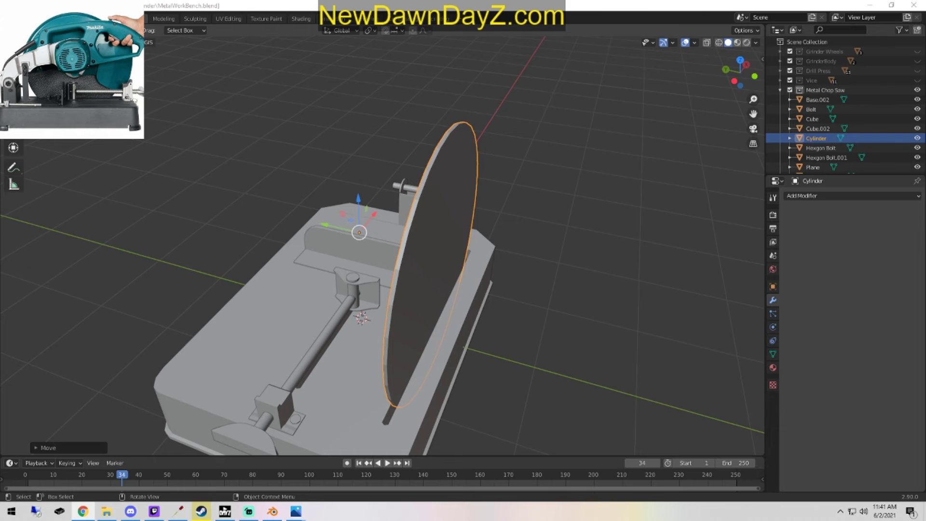
scroll(494, 361, down, 5)
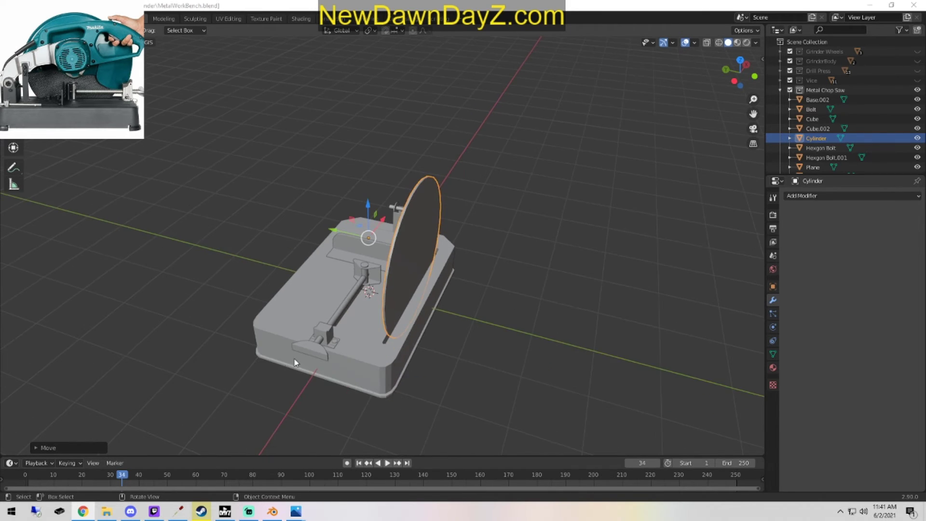
drag(234, 406, 522, 120)
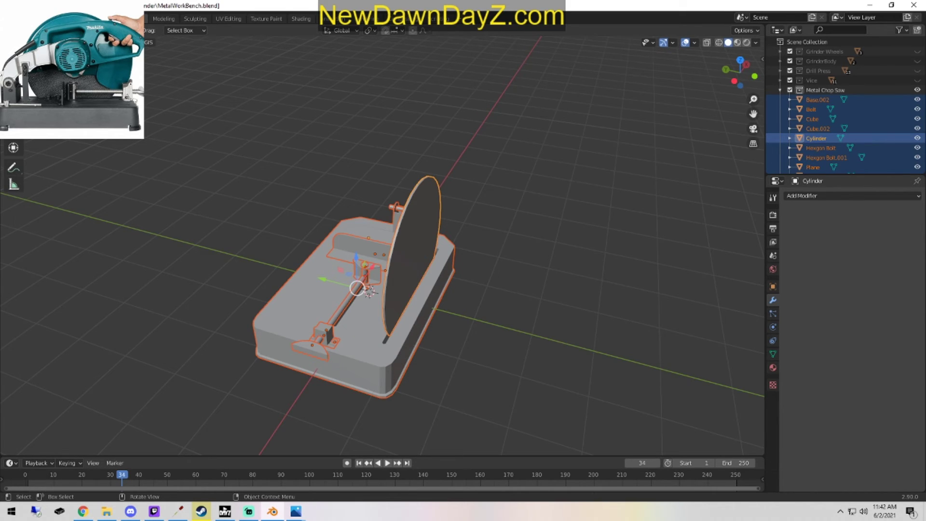
click(606, 285)
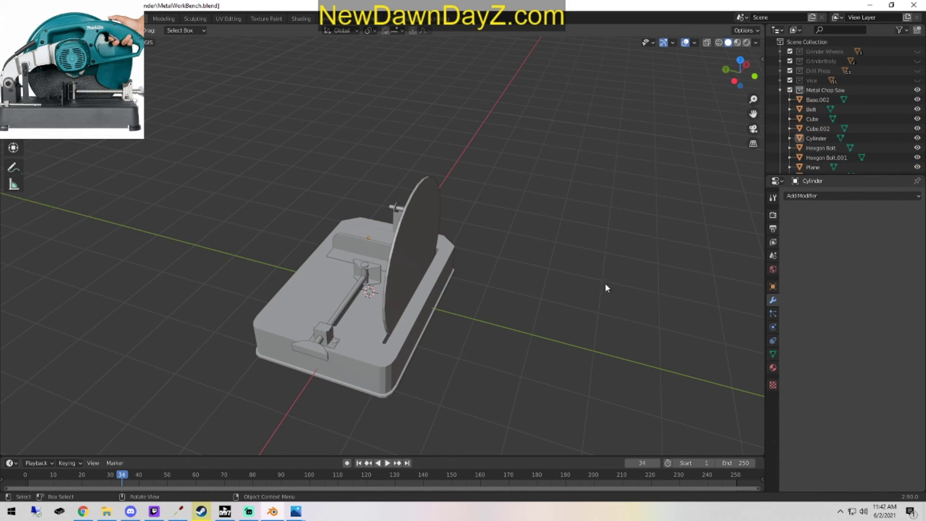
Show the Drill Press collection in place of the Metal Chop Saw, review the model and hide it again.
click(918, 90)
click(918, 71)
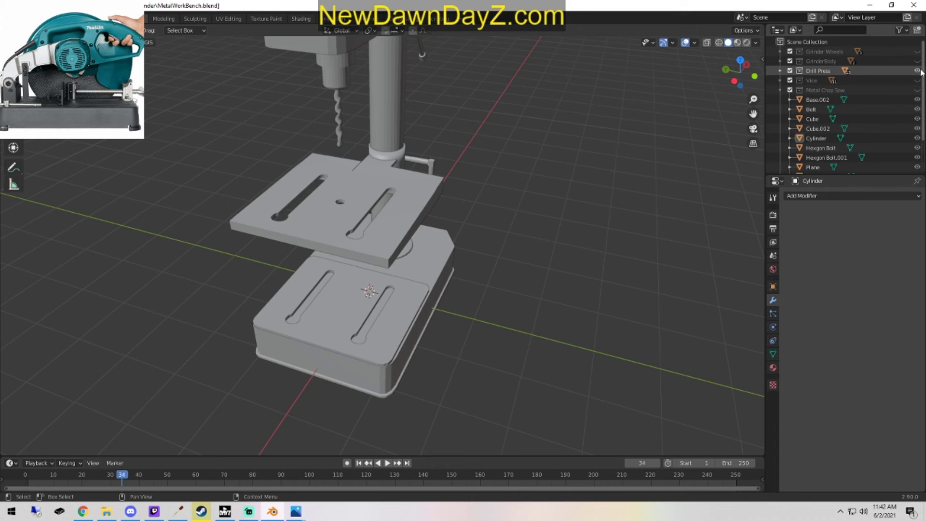
scroll(429, 289, down, 5)
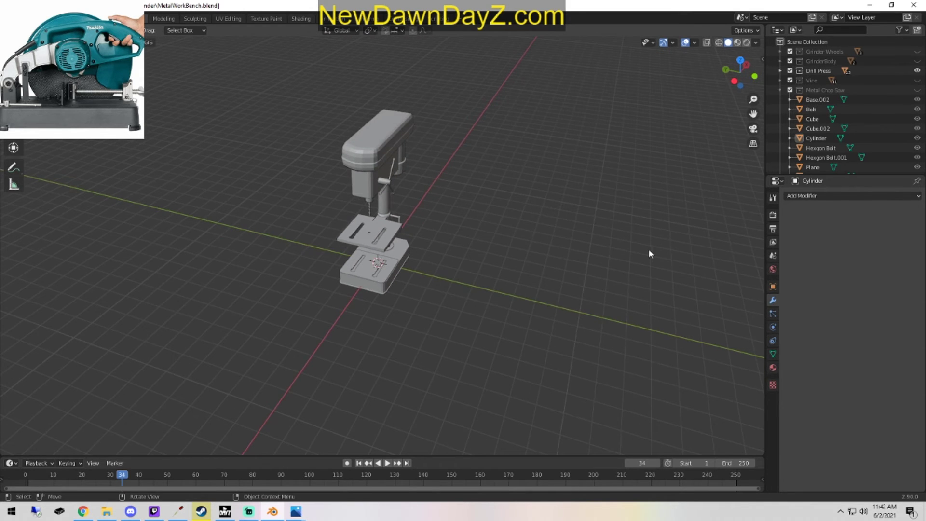
middle_drag(649, 253, 531, 233)
click(918, 70)
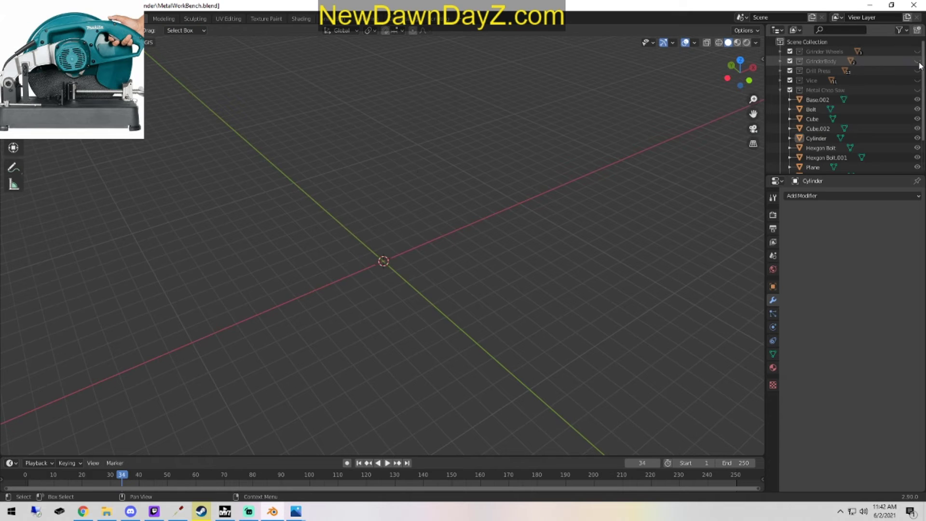
Show the Grinder Wheels and GrinderBody collections, review the bench grinder and hide both again.
click(918, 61)
click(918, 52)
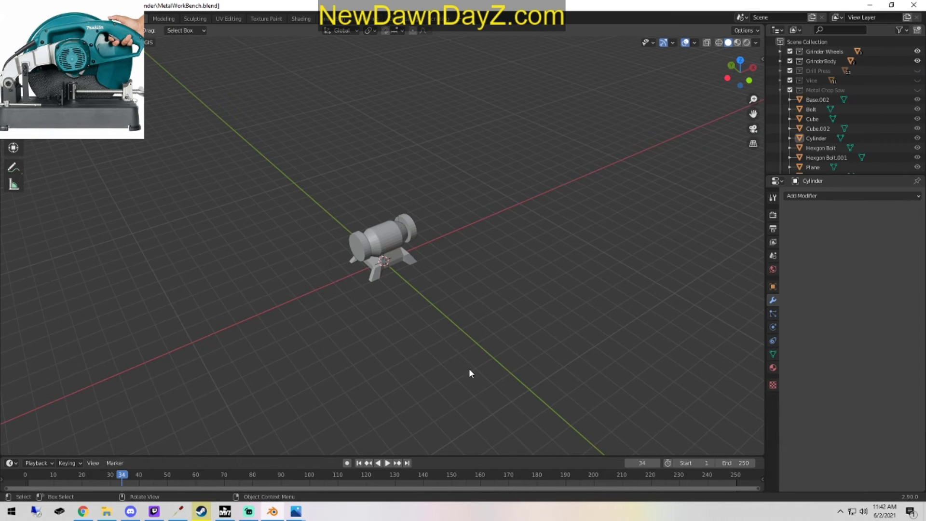
scroll(434, 328, up, 4)
middle_drag(420, 307, 574, 306)
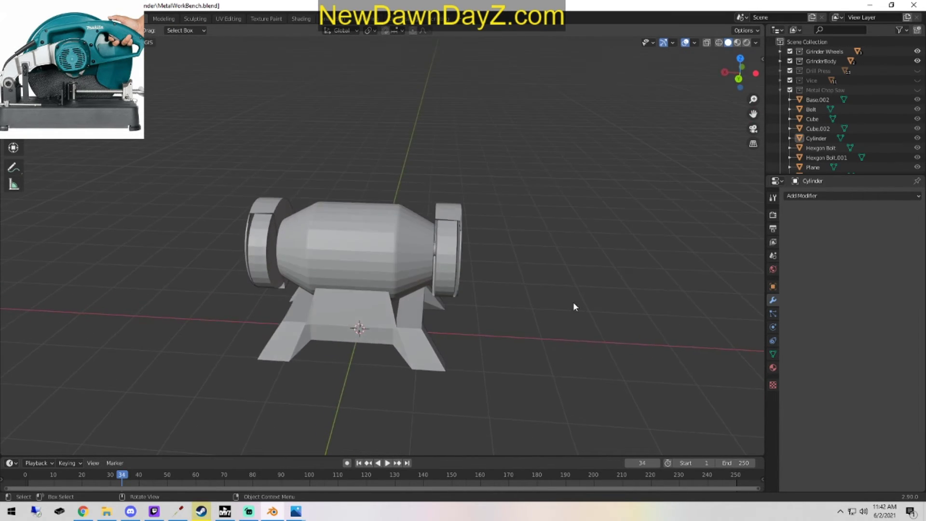
click(918, 51)
click(918, 61)
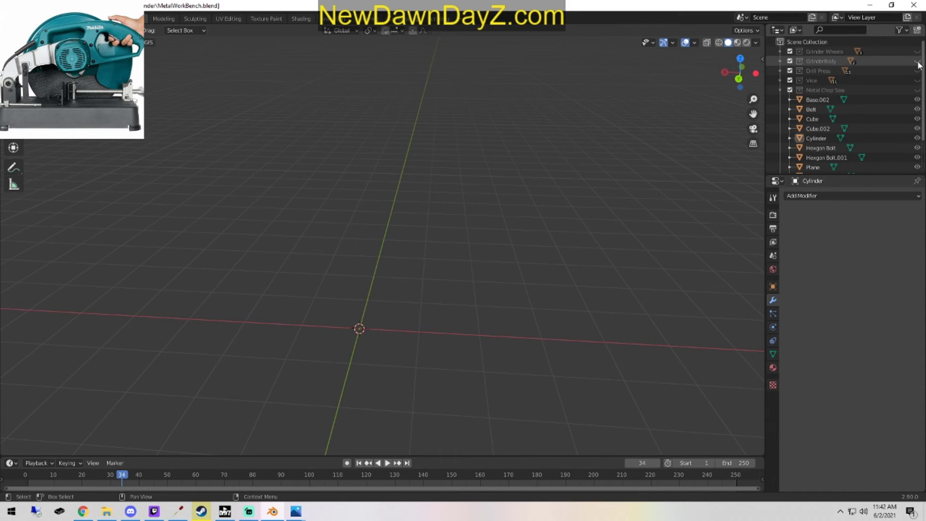
Show the Vice collection, review the vice model from another side and hide it again.
click(918, 81)
middle_drag(546, 289, 230, 207)
scroll(518, 348, up, 2)
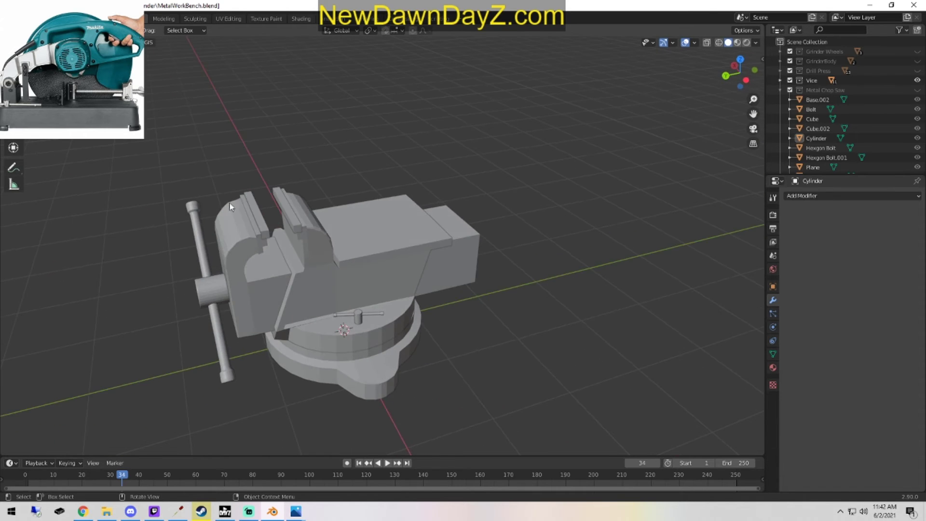
mouse_move(447, 331)
middle_down()
mouse_move(447, 279)
mouse_move(298, 285)
mouse_move(301, 260)
mouse_move(506, 325)
mouse_move(458, 340)
middle_up()
click(918, 80)
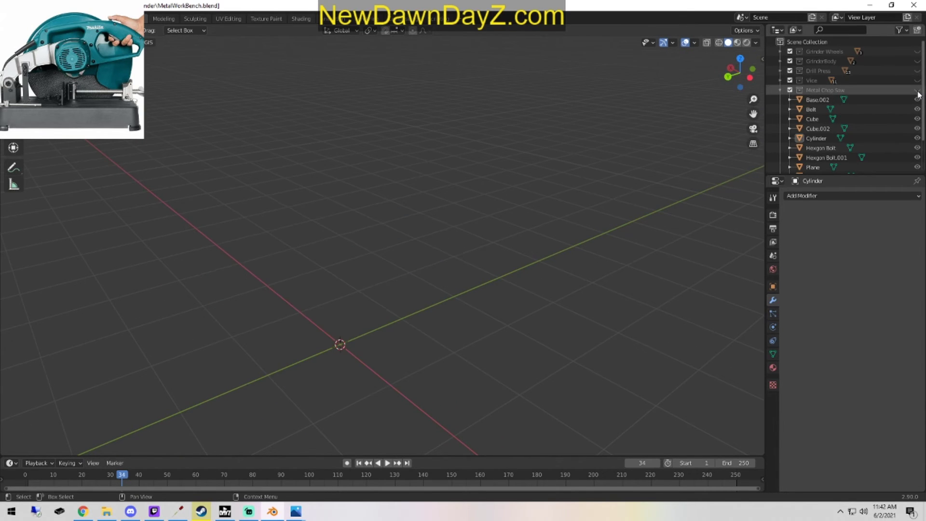
Show the Metal Chop Saw collection again and look over the disc and base from both sides.
click(918, 90)
middle_drag(591, 300, 503, 307)
scroll(502, 318, up, 3)
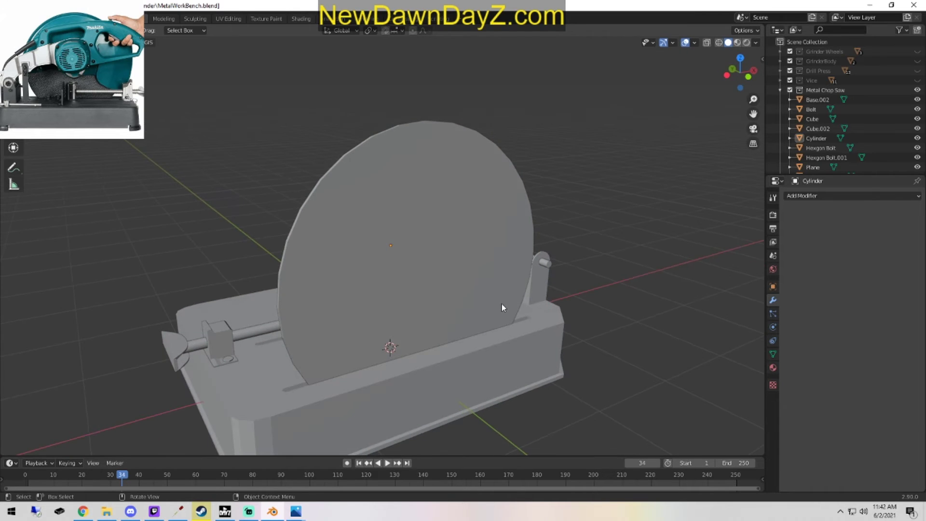
middle_drag(422, 299, 552, 270)
scroll(553, 270, down, 4)
middle_drag(530, 302, 425, 260)
Set the disc's origin to the centre of its own geometry.
click(396, 239)
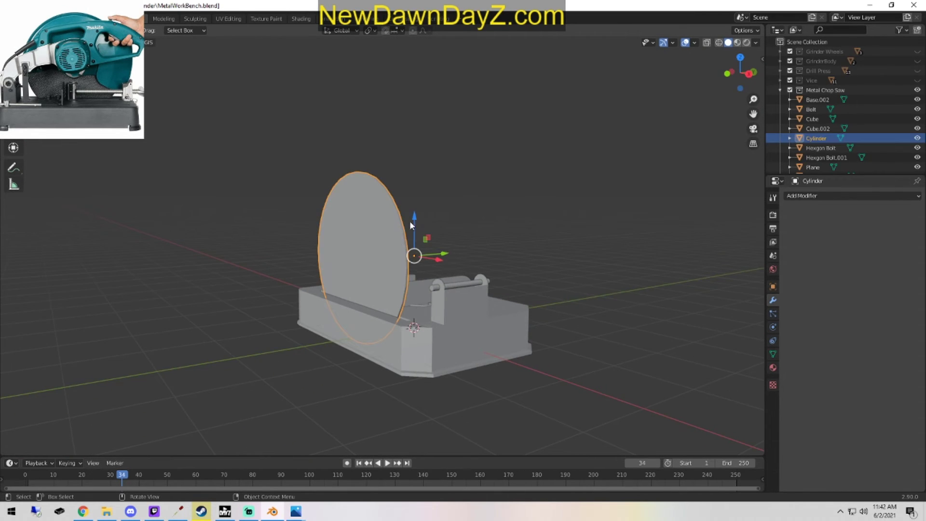
right_click(409, 223)
mouse_move(378, 230)
click(439, 241)
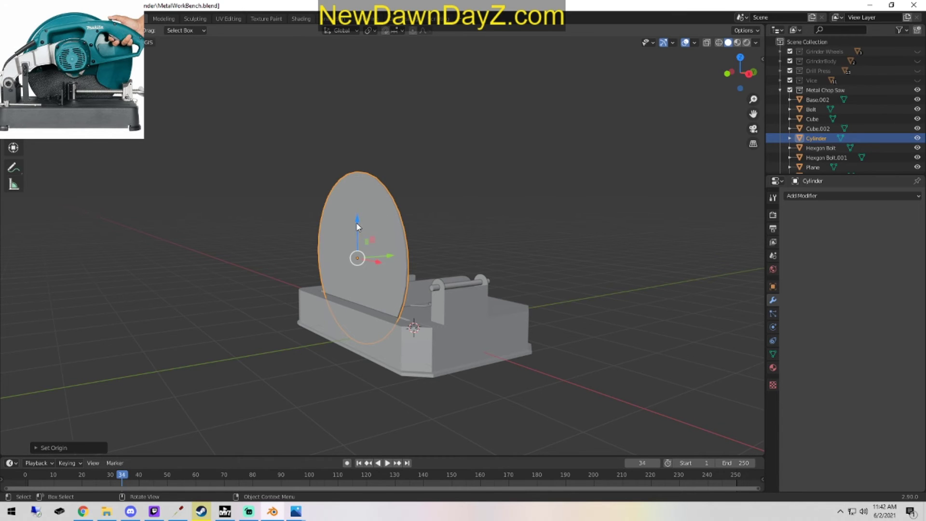
Raise the disc well above the base, duplicate it and offset the copy slightly along the Y axis beside the original.
drag(357, 226, 348, 81)
middle_drag(453, 138, 448, 236)
scroll(436, 326, up, 3)
middle_drag(436, 326, 458, 346)
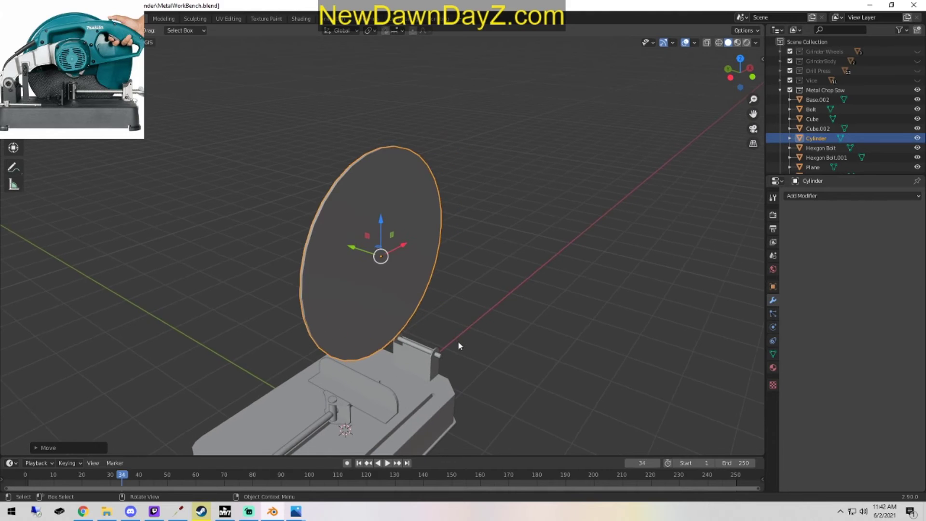
scroll(459, 345, up, 2)
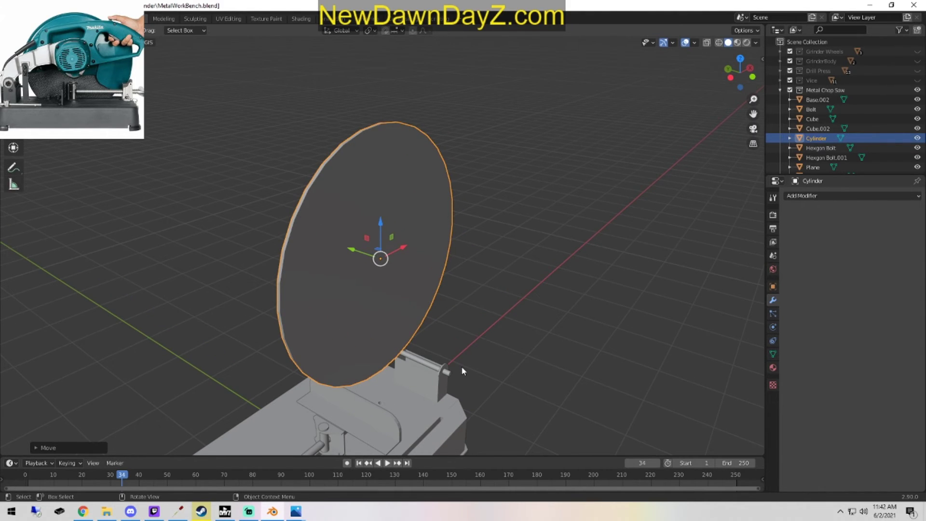
key(shift+d)
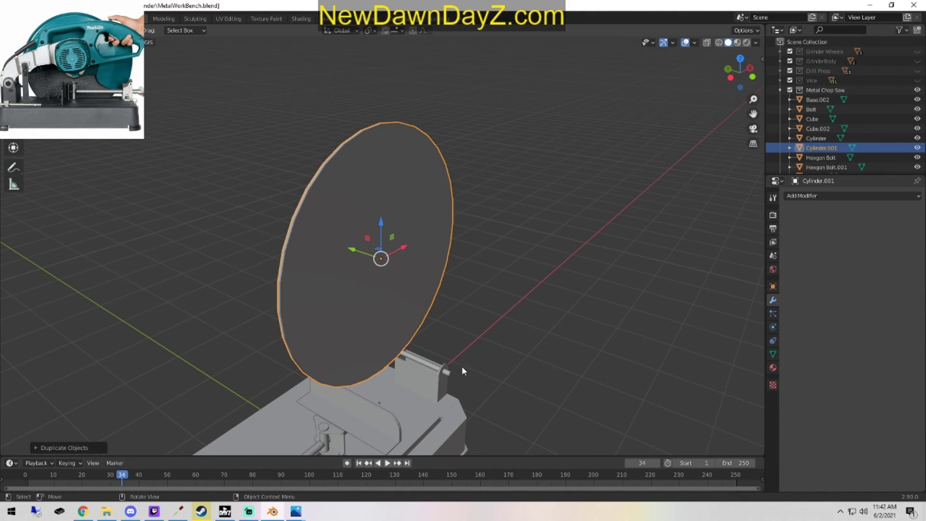
key(y)
click(415, 303)
middle_drag(416, 304, 481, 330)
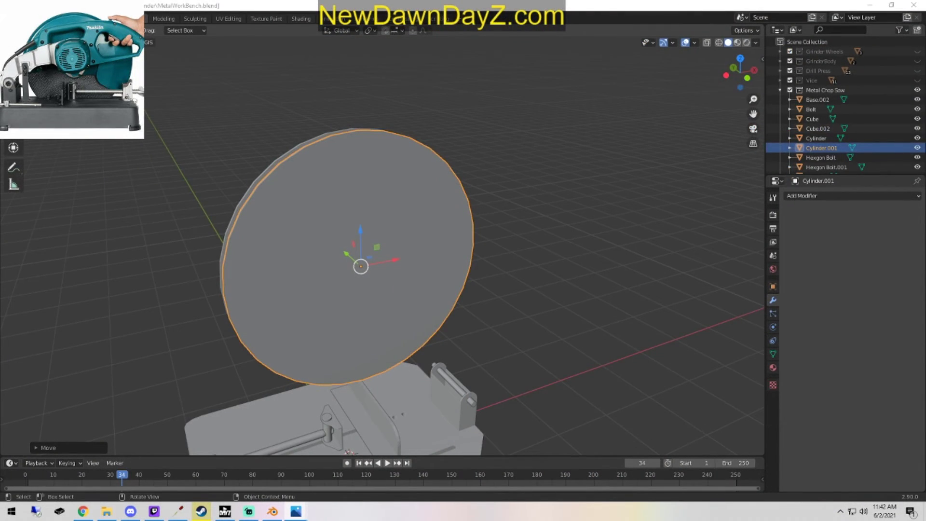
Delete the vertices of one rim edge loop of the duplicated disc so that only a single flat face is kept.
middle_drag(462, 279, 341, 252)
key(Tab)
click(346, 281)
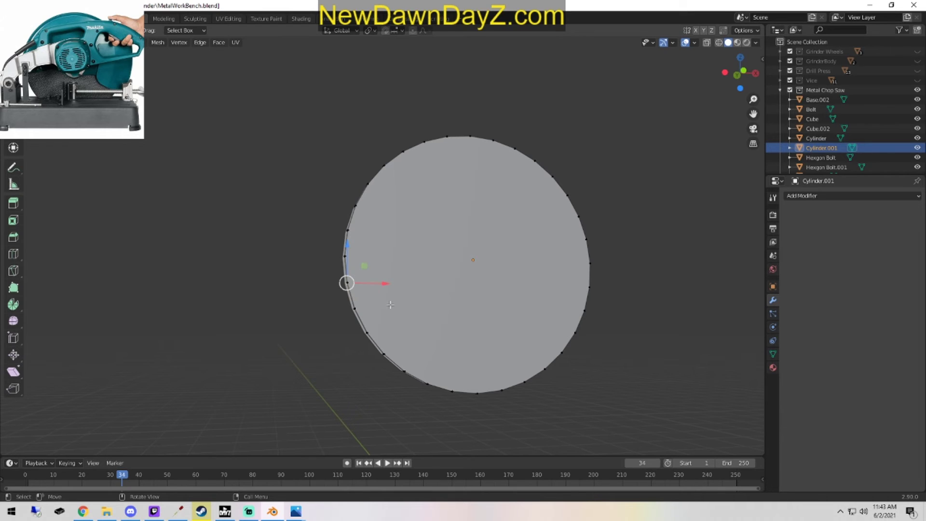
middle_drag(421, 295, 478, 314)
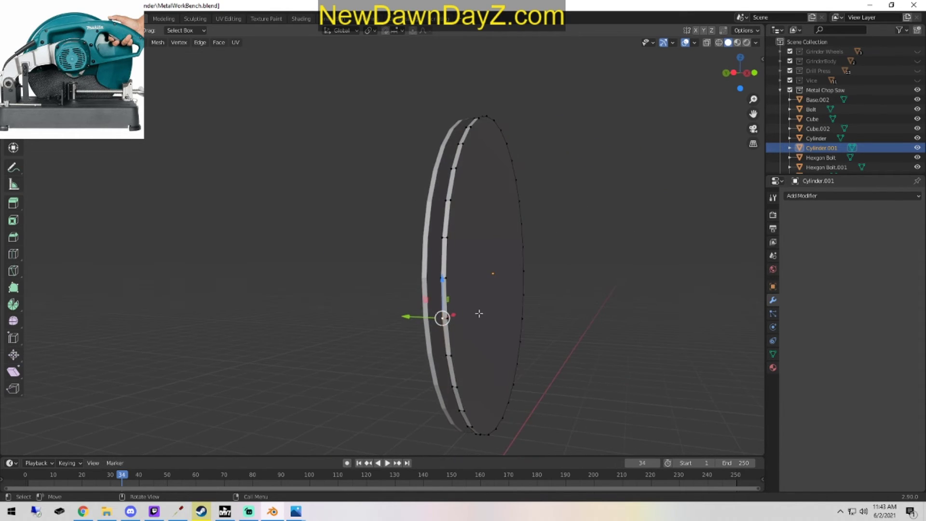
alt+click(459, 314)
key(x)
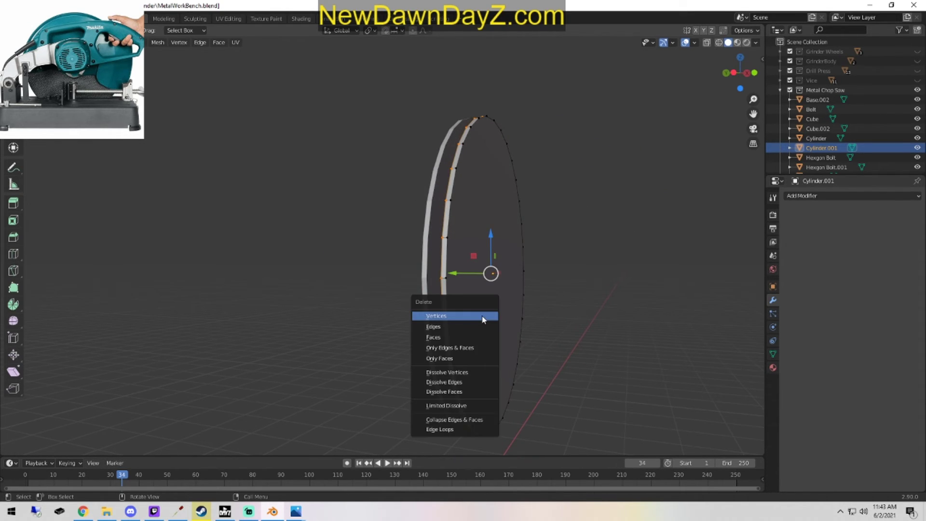
click(486, 315)
Try to join two rim vertices across the disc copy below its centre and subdivide the connecting edge.
middle_drag(517, 317, 396, 341)
key(Tab)
key(Tab)
click(362, 343)
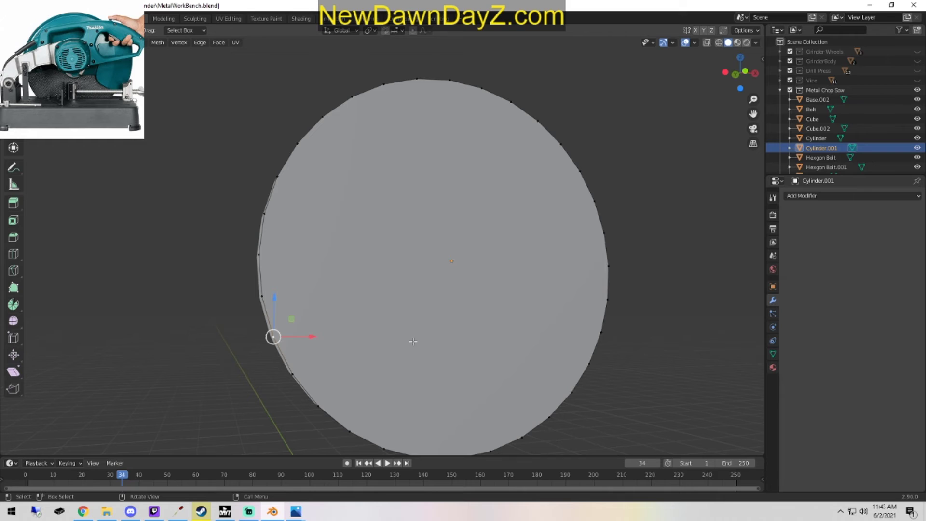
click(264, 298)
scroll(438, 362, down, 1)
shift+middle_drag(503, 361, 464, 355)
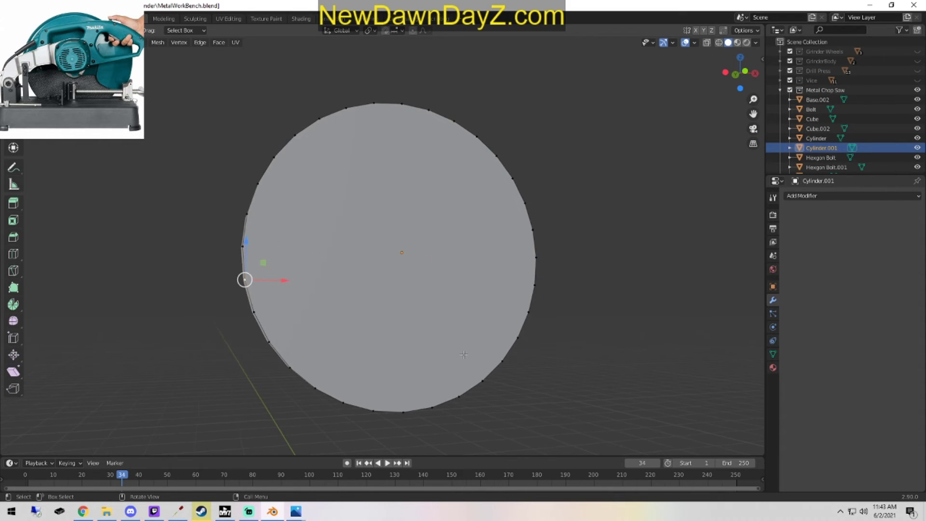
shift+click(534, 285)
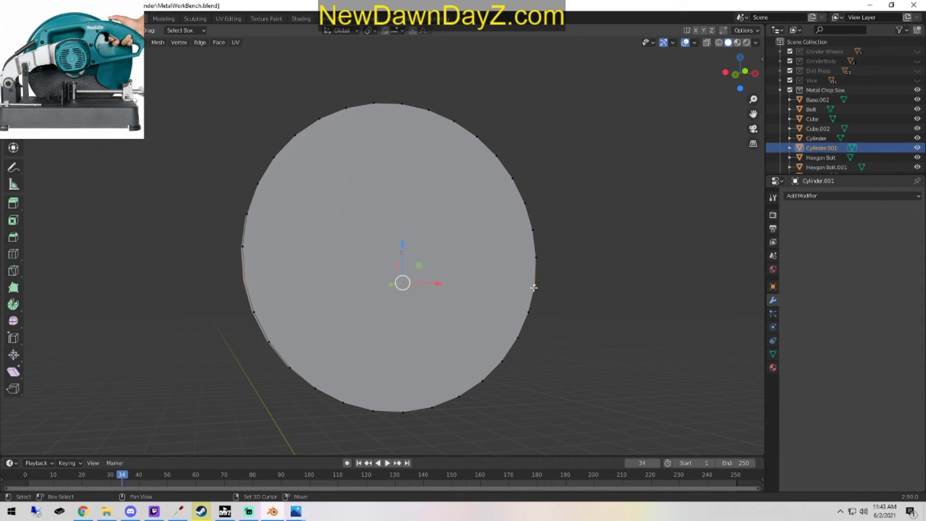
right_click(443, 278)
click(425, 263)
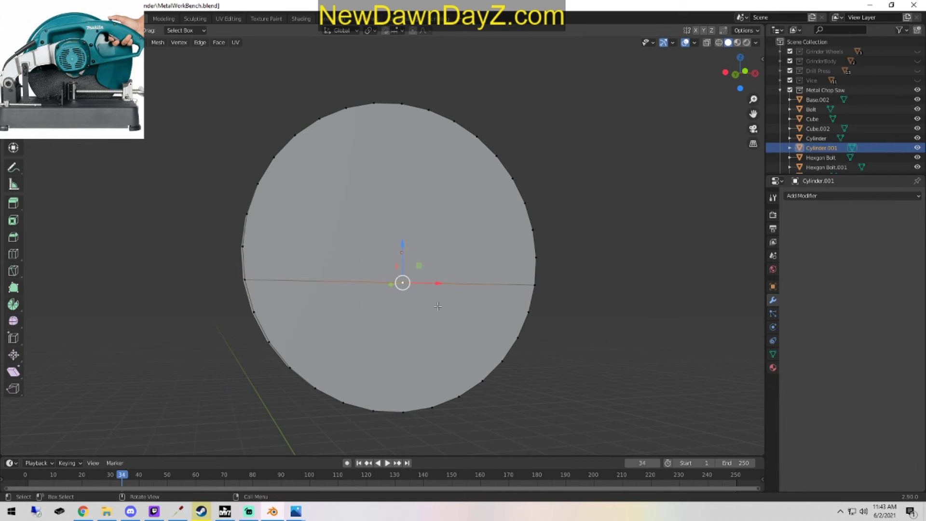
Try connecting the cross edge's midpoint to a lower rim vertex, then undo back to before the subdivision.
shift+click(460, 397)
key(j)
middle_drag(543, 407, 547, 377)
key(a)
key(ctrl+z)
key(ctrl+z)
key(ctrl+z)
key(ctrl+z)
key(ctrl+z)
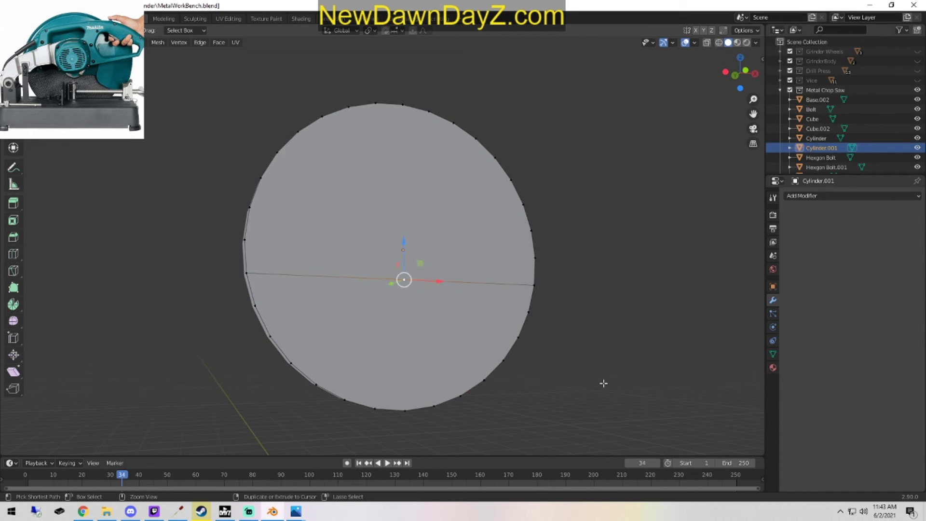
key(ctrl+z)
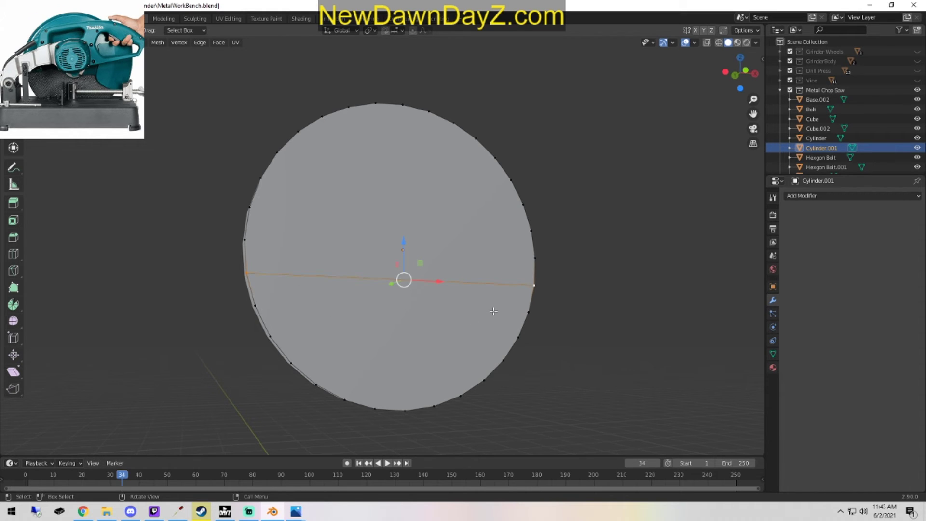
Select the face below the cross edge to check how the disc copy is split.
key(3)
click(437, 333)
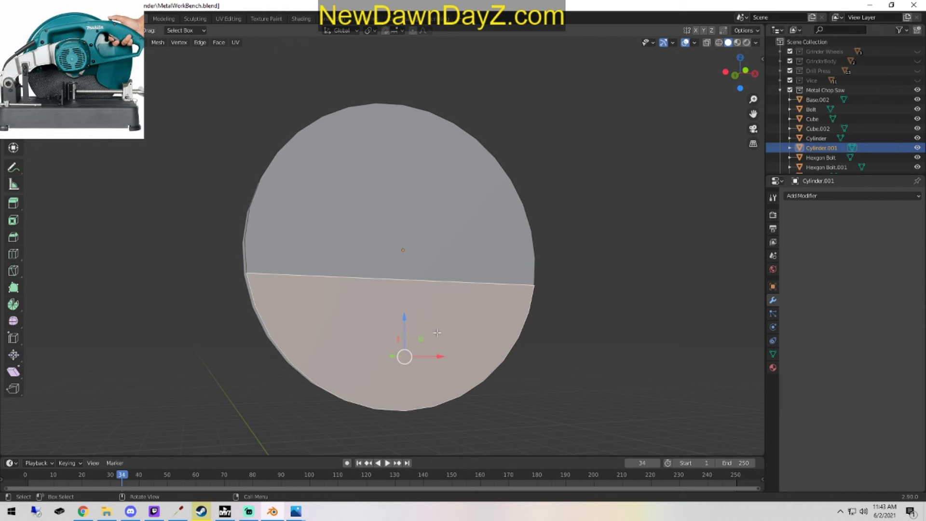
key(Tab)
key(Tab)
key(1)
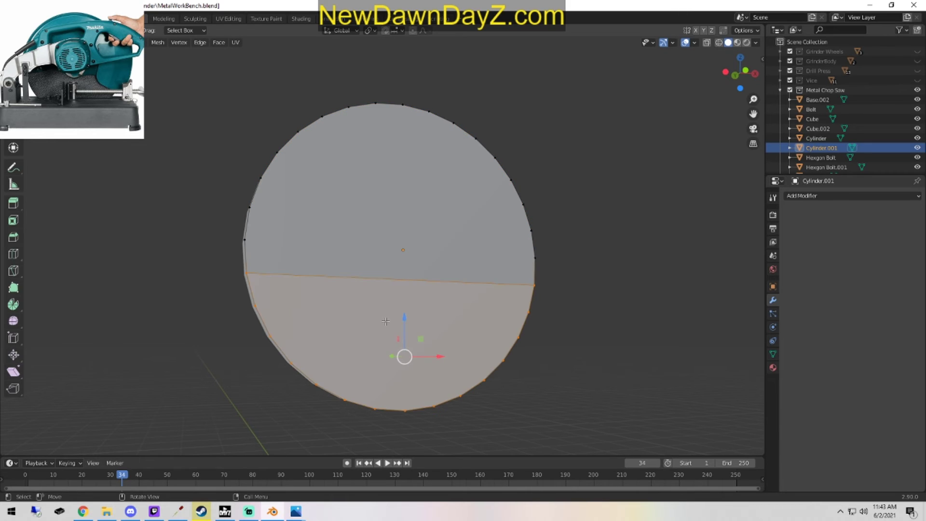
Subdivide the off-centre cross edge again and connect its midpoint to a lower rim vertex.
click(246, 273)
shift+click(534, 285)
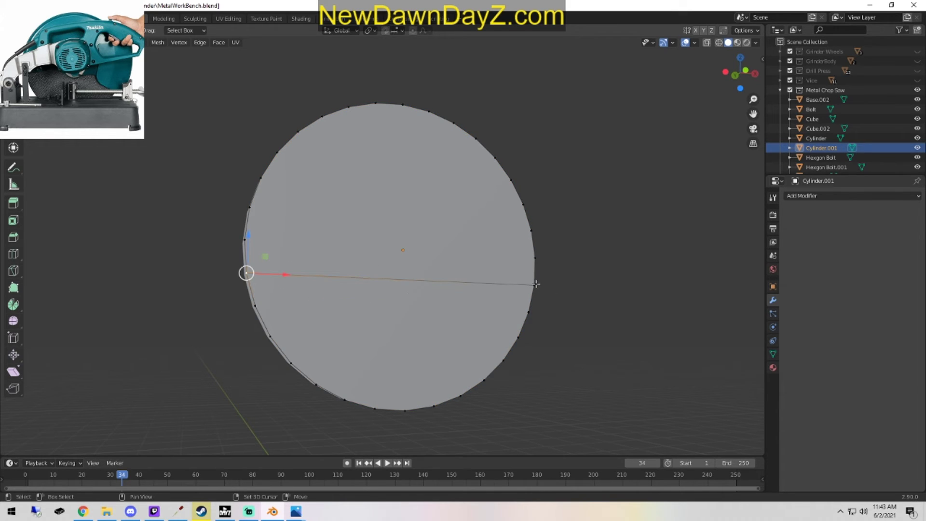
right_click(434, 261)
click(456, 262)
click(405, 279)
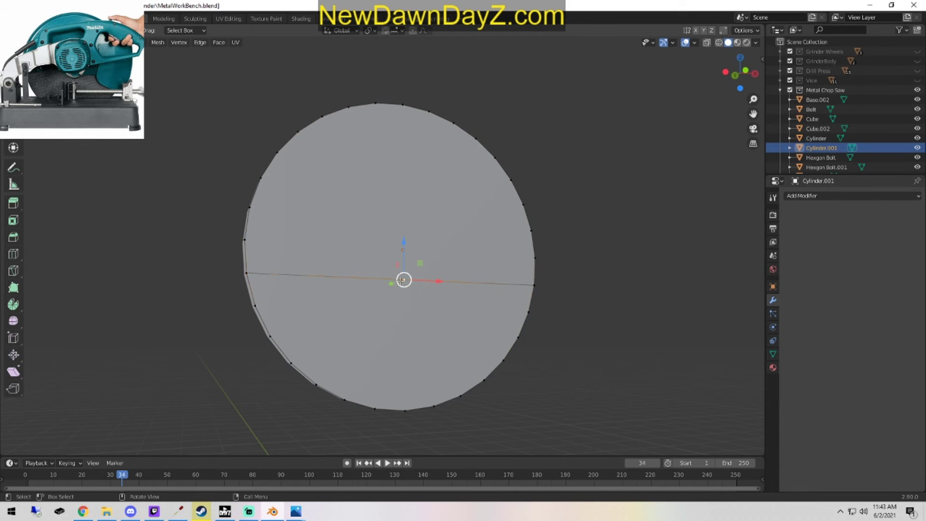
shift+click(460, 395)
click(523, 412)
middle_drag(522, 412, 528, 422)
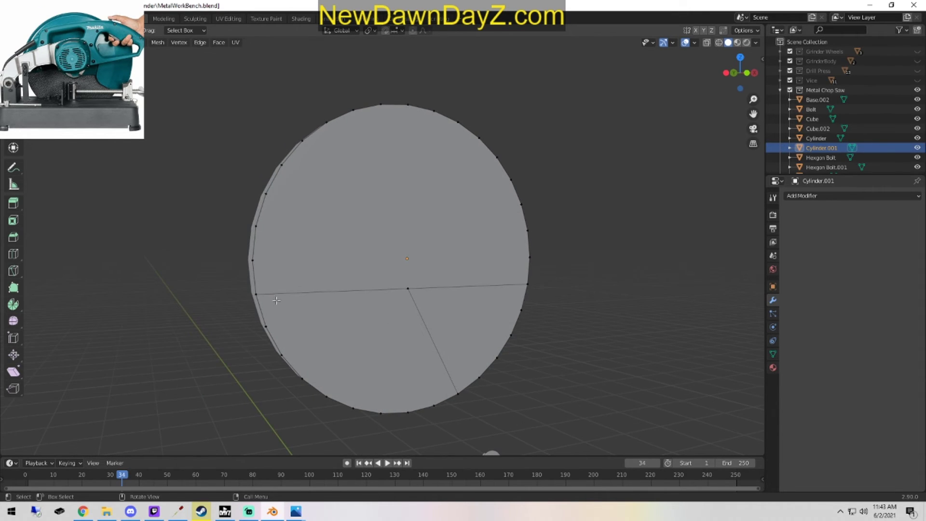
Undo the midpoint connection, the subdivision and the off-centre edge across the disc copy.
key(ctrl+z)
key(ctrl+z)
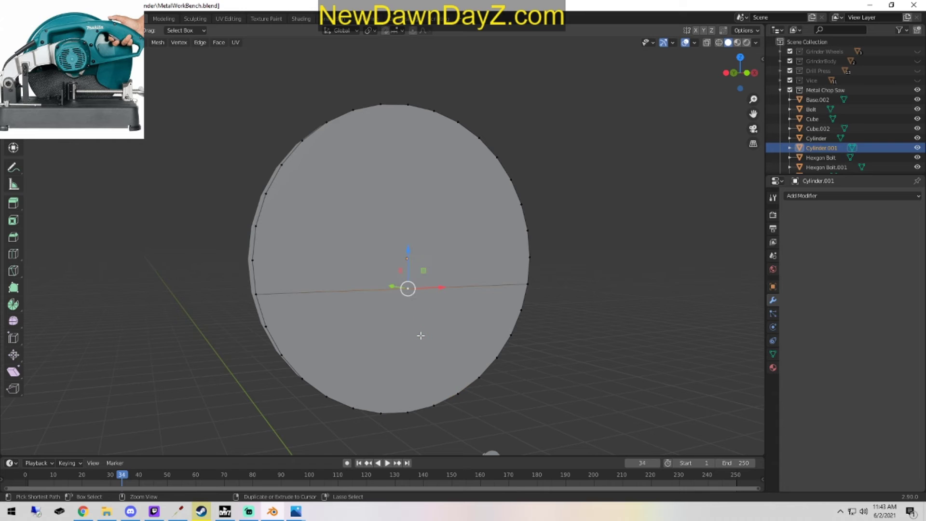
key(ctrl+z)
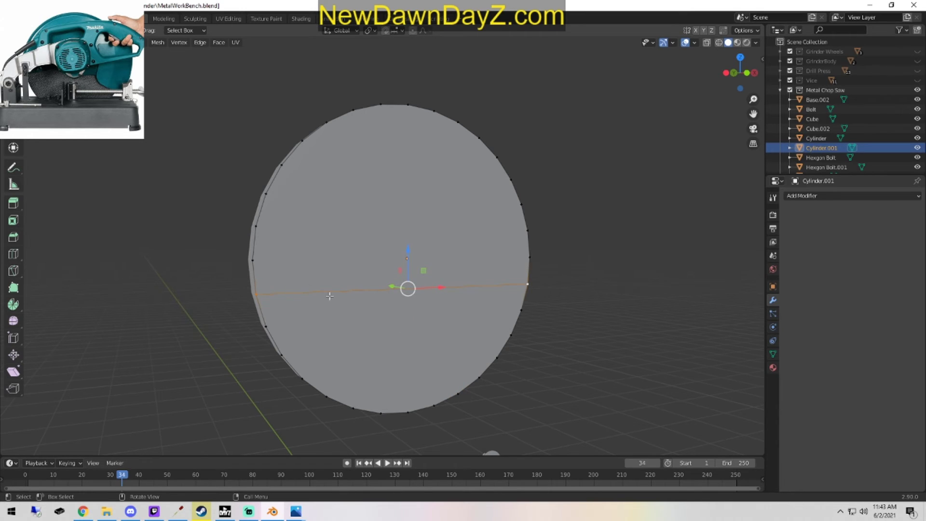
click(526, 282)
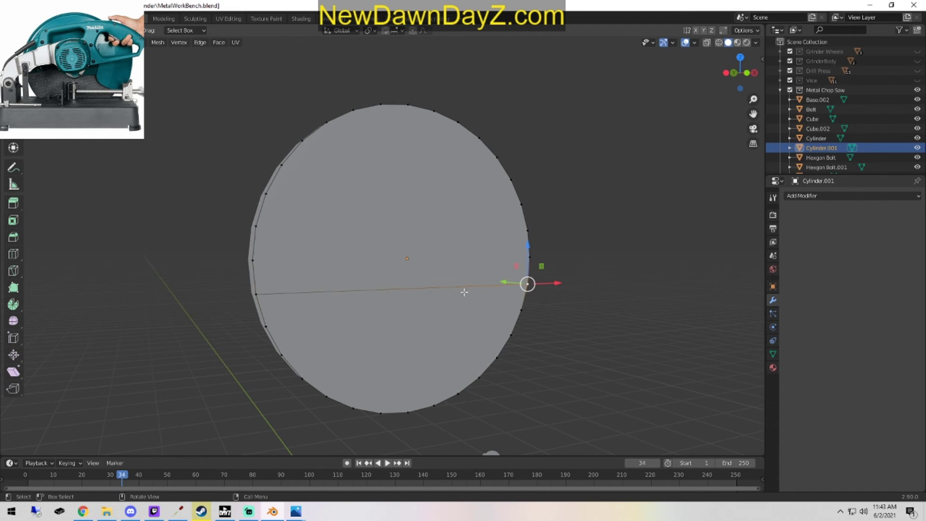
ctrl+click(304, 265)
ctrl+click(304, 266)
ctrl+click(482, 299)
key(ctrl+z)
key(ctrl+z)
key(ctrl+z)
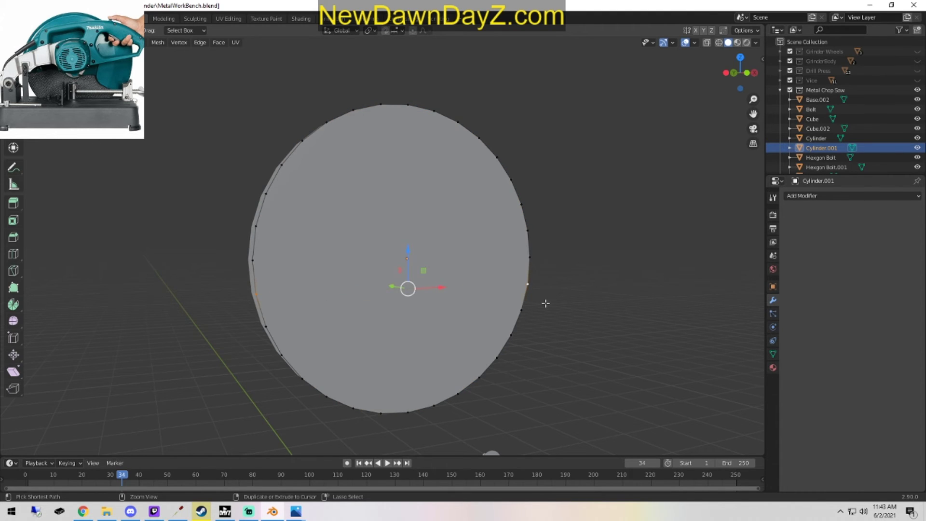
Connect two diametrically opposite rim vertices through the disc copy's centre and subdivide the new edge.
click(531, 281)
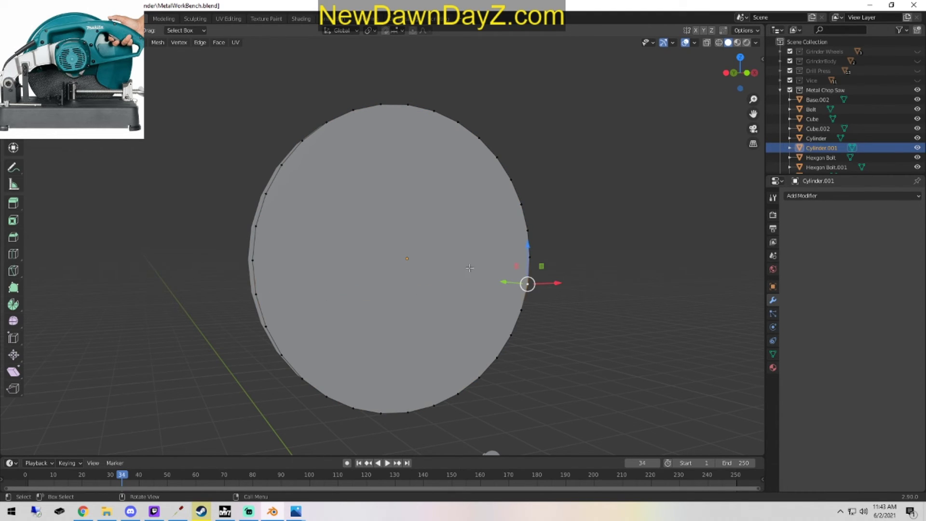
shift+click(256, 227)
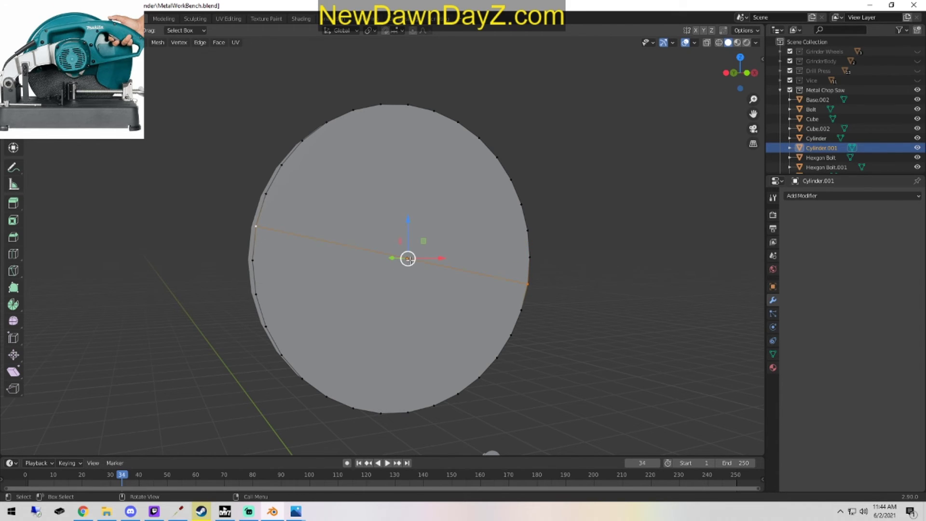
key(alt+a)
click(523, 285)
shift+click(257, 227)
right_click(262, 226)
click(262, 225)
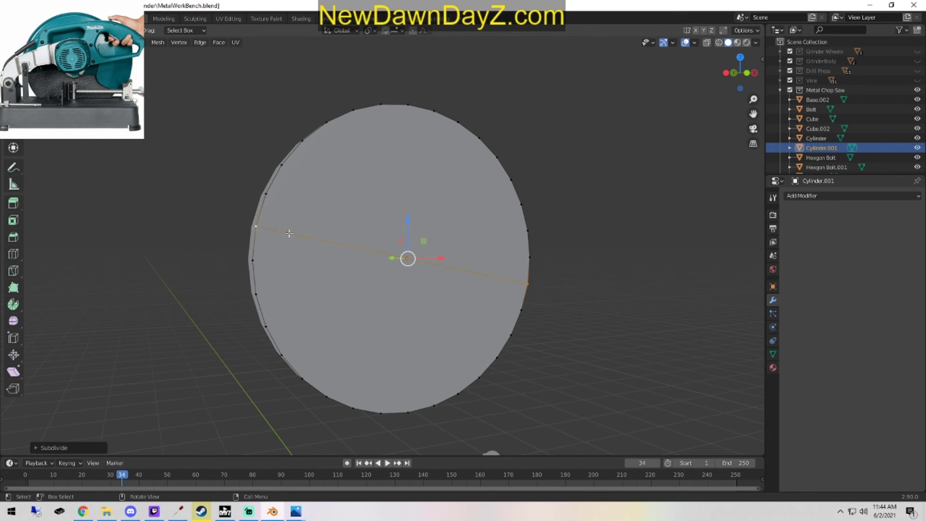
Connect the centre vertex to a lower rim vertex and delete the larger of the two faces below the diagonal edge.
click(408, 259)
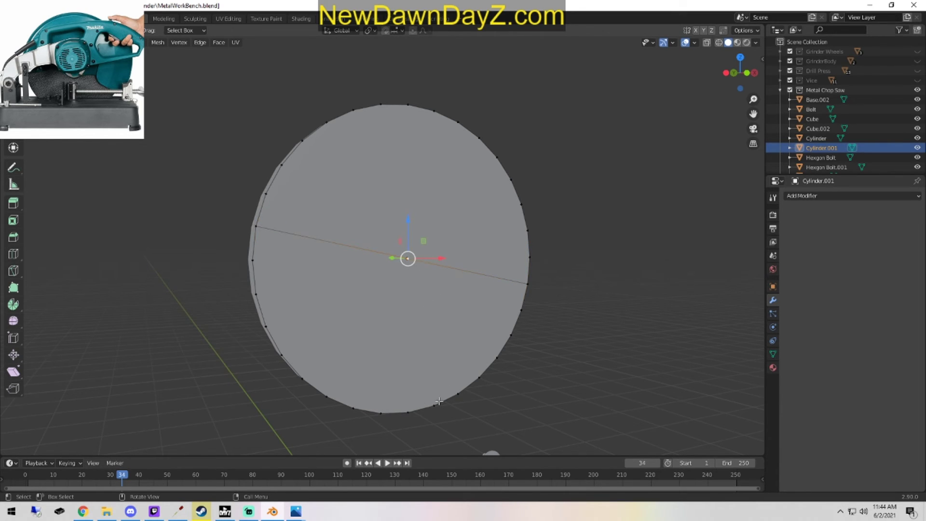
shift+click(457, 393)
click(379, 348)
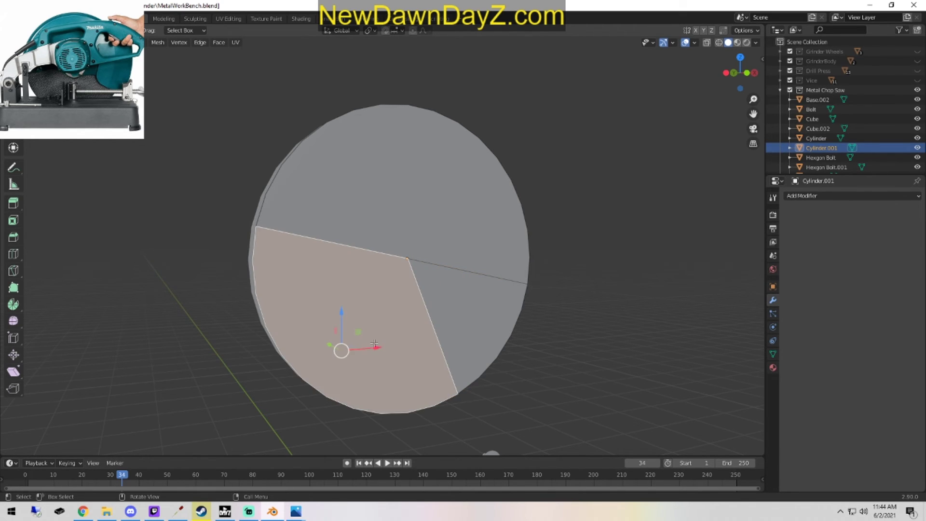
key(x)
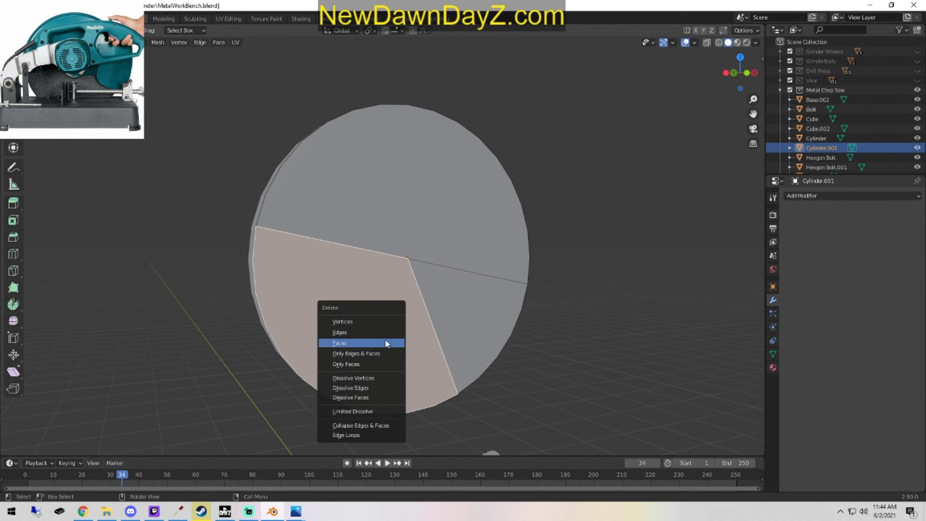
click(392, 343)
Examine the cut-out shape of the disc copy against the full disc from several angles.
middle_drag(455, 360, 328, 350)
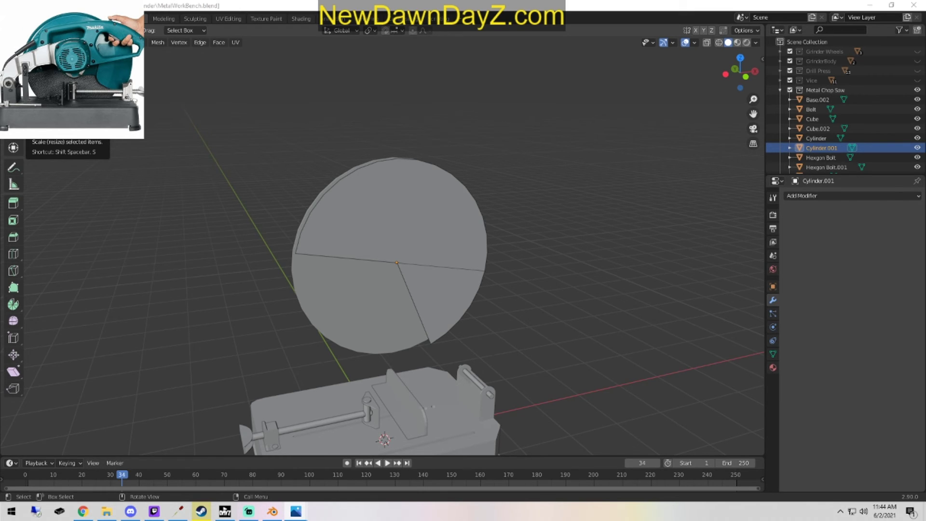
middle_drag(272, 385, 345, 336)
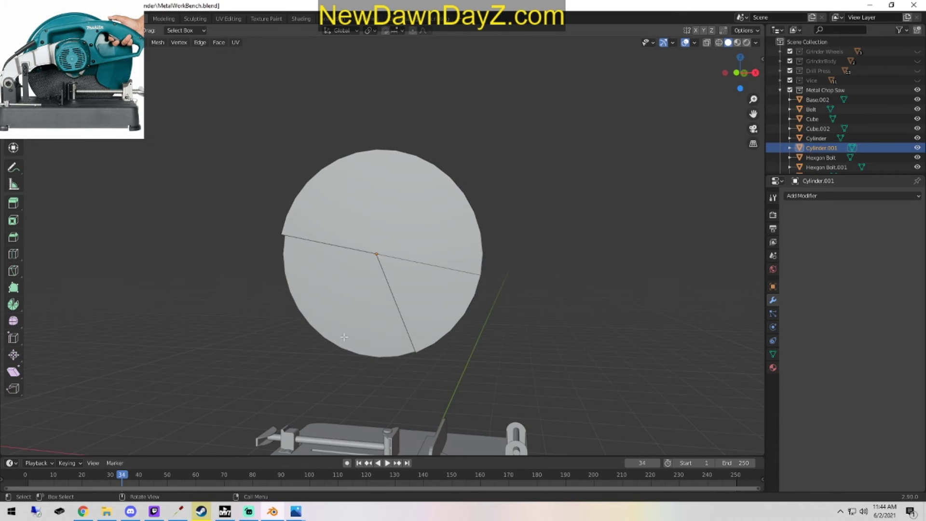
middle_drag(421, 314, 491, 330)
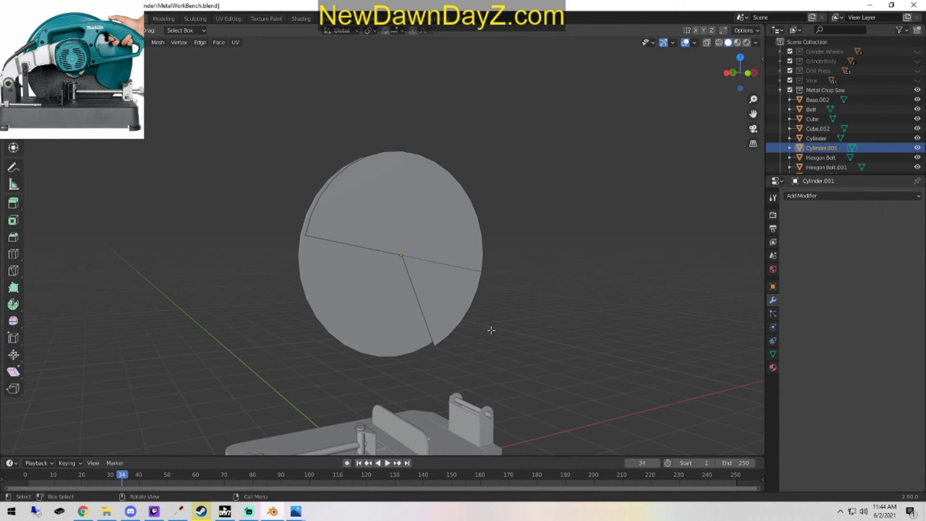
middle_drag(441, 285, 376, 256)
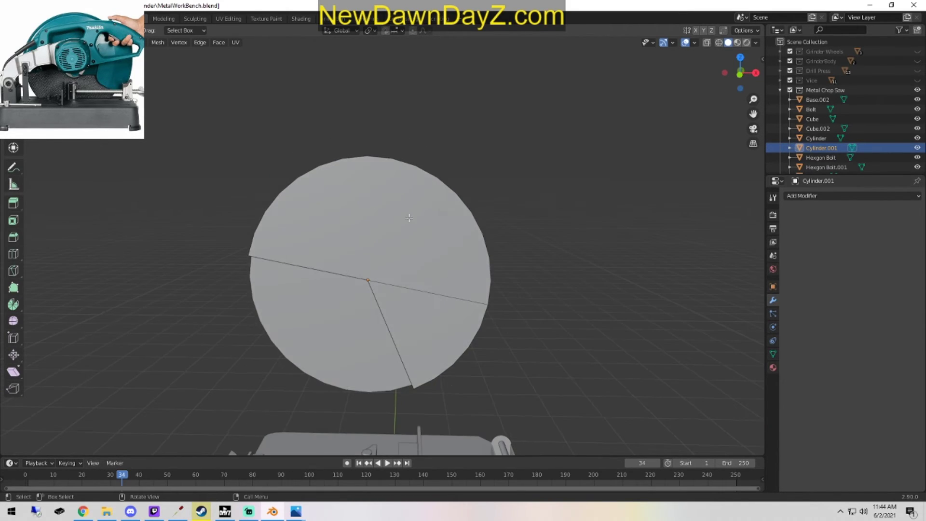
key(Tab)
key(Tab)
key(Tab)
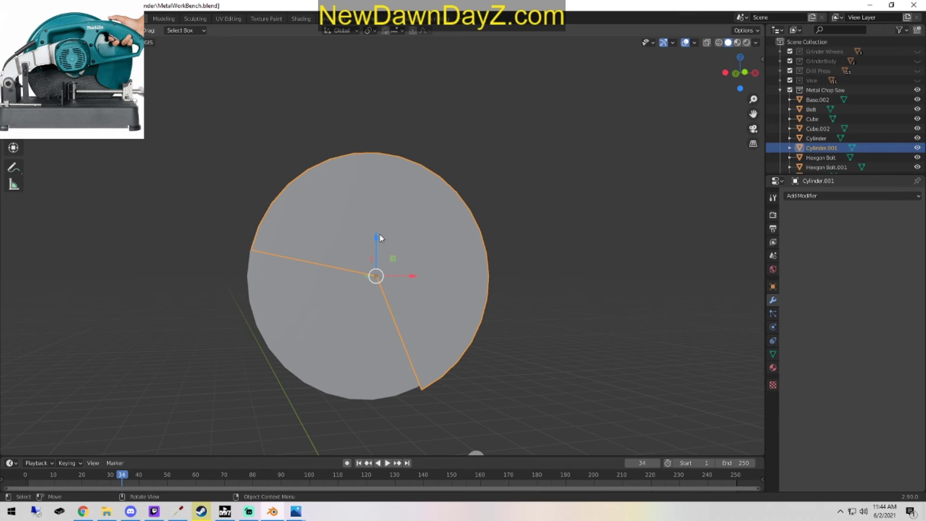
Select the rim vertices along the upper half of the disc copy.
key(Tab)
key(grave)
click(367, 221)
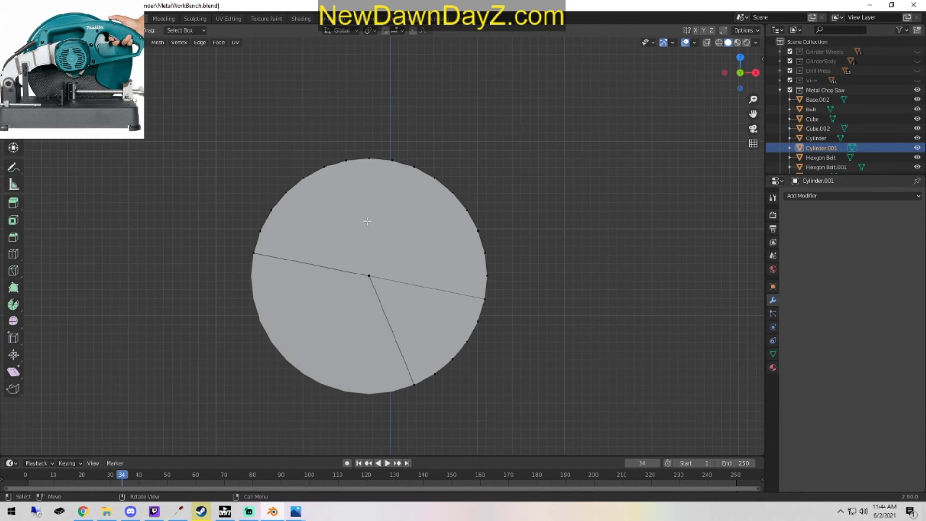
middle_drag(388, 261, 453, 283)
key(c)
mouse_move(310, 255)
mouse_down()
mouse_move(325, 215)
mouse_move(349, 193)
mouse_move(434, 172)
mouse_move(454, 264)
mouse_up()
key(Escape)
middle_drag(543, 343, 478, 336)
Try to enlarge only the upper rim vertices of the disc copy without its diagonal's end vertices.
key(s)
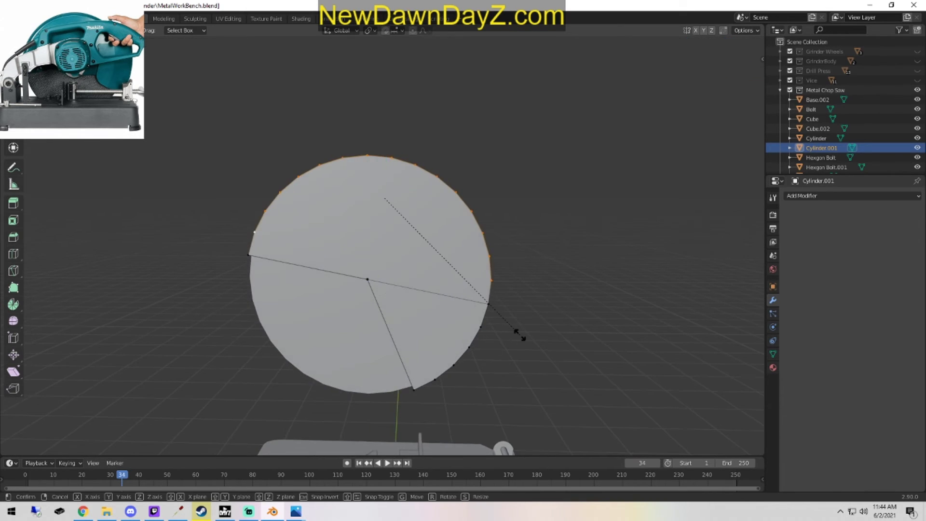
click(535, 356)
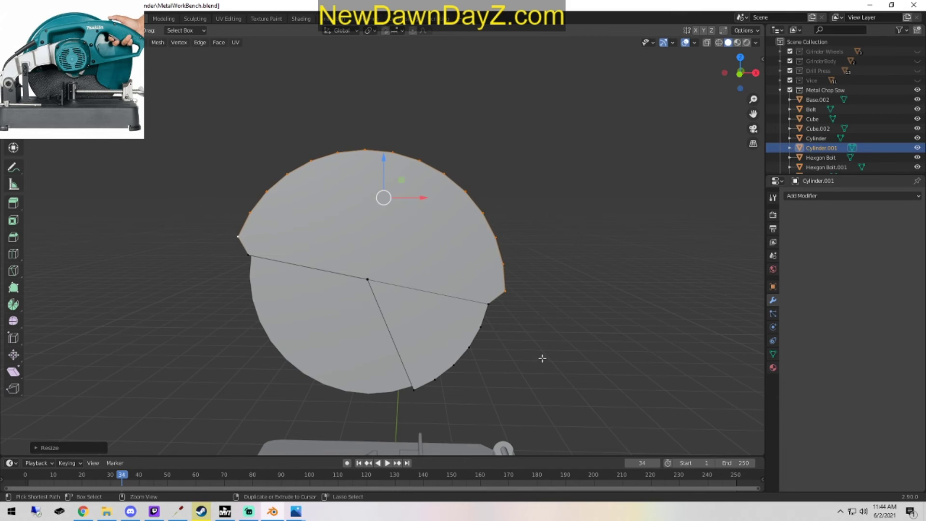
key(ctrl+z)
Extend the selection to the end and centre vertices of the disc copy's diagonal edge.
key(c)
drag(266, 258, 239, 257)
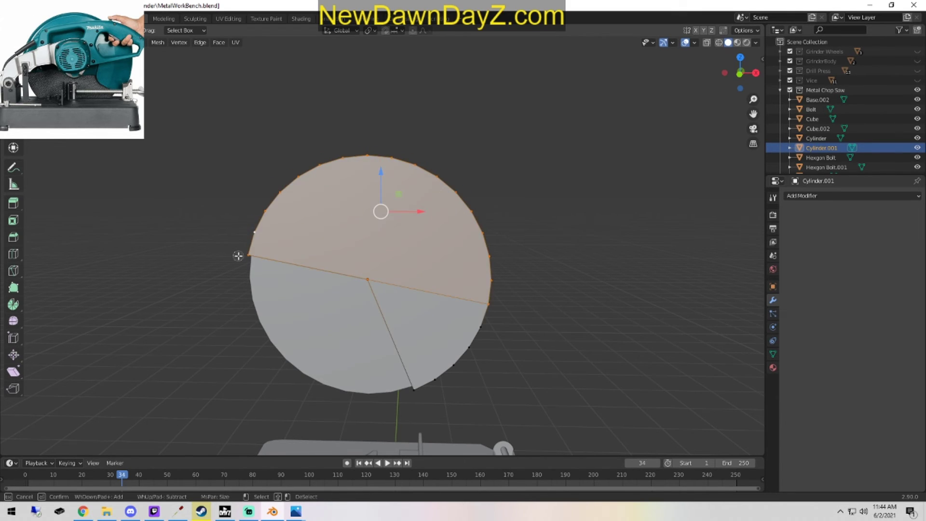
right_click(238, 256)
Try to scale up the disc copy's upper half with the centre vertex left out of the selection.
key(c)
middle_click(371, 282)
right_click(373, 283)
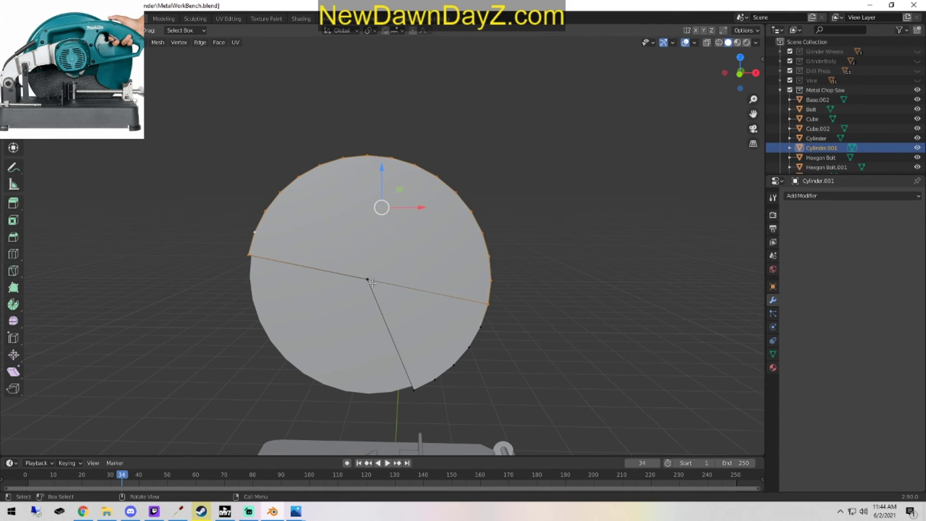
click(348, 327)
key(ctrl+z)
key(s)
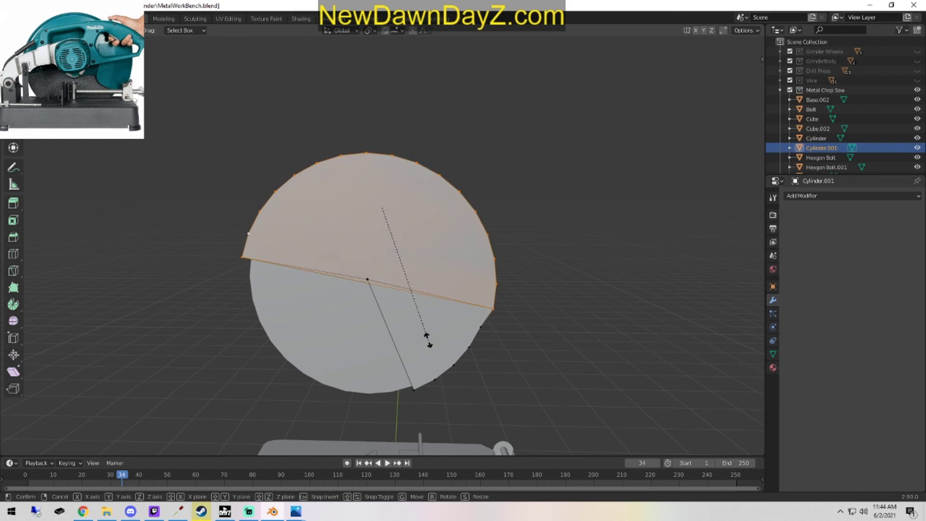
click(430, 345)
key(ctrl+z)
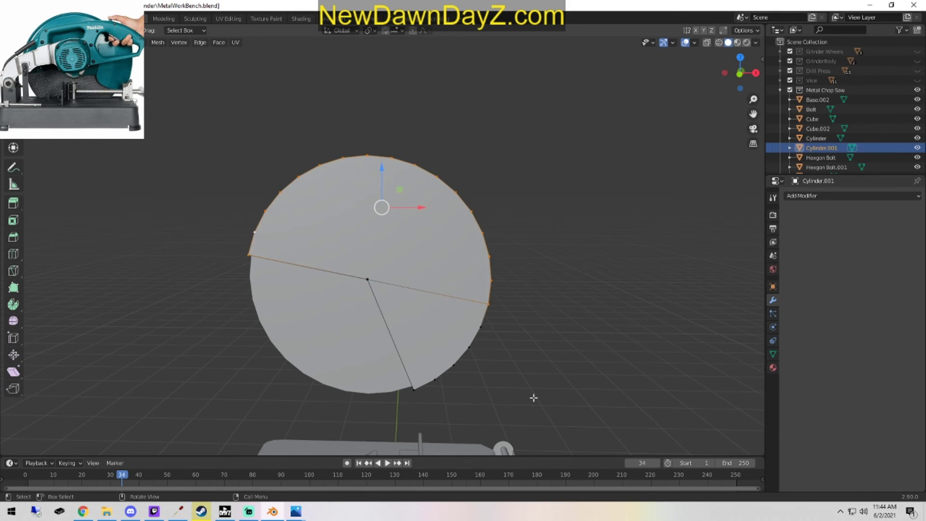
Scale up the disc copy's whole upper half, including its centre vertex, slightly beyond the full disc's rim.
key(ctrl+shift+z)
key(s)
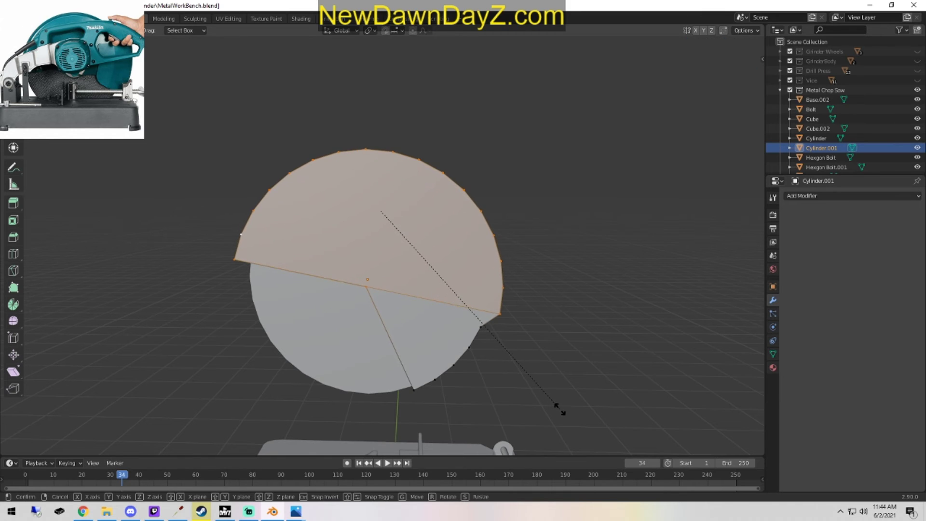
click(565, 410)
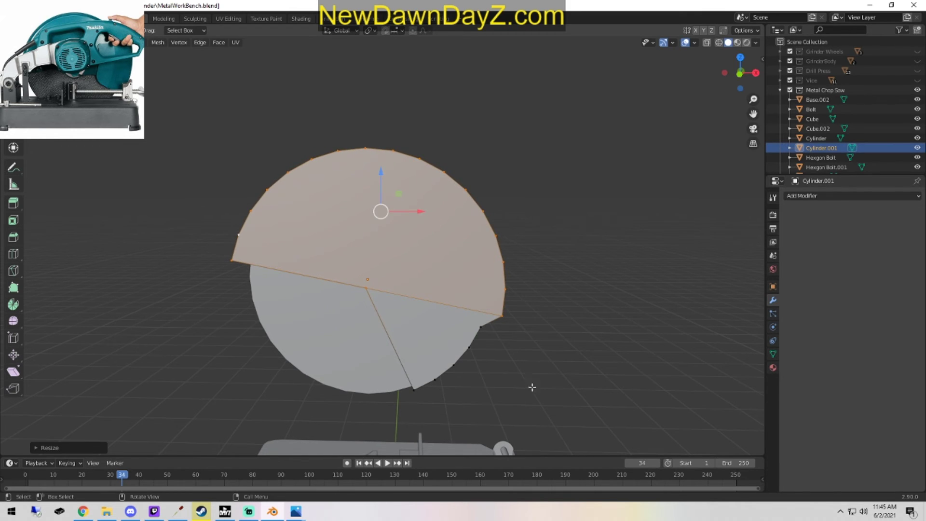
Select the rim vertices of the disc copy's lower sector and scale them up slightly.
click(510, 350)
key(c)
drag(488, 336, 423, 384)
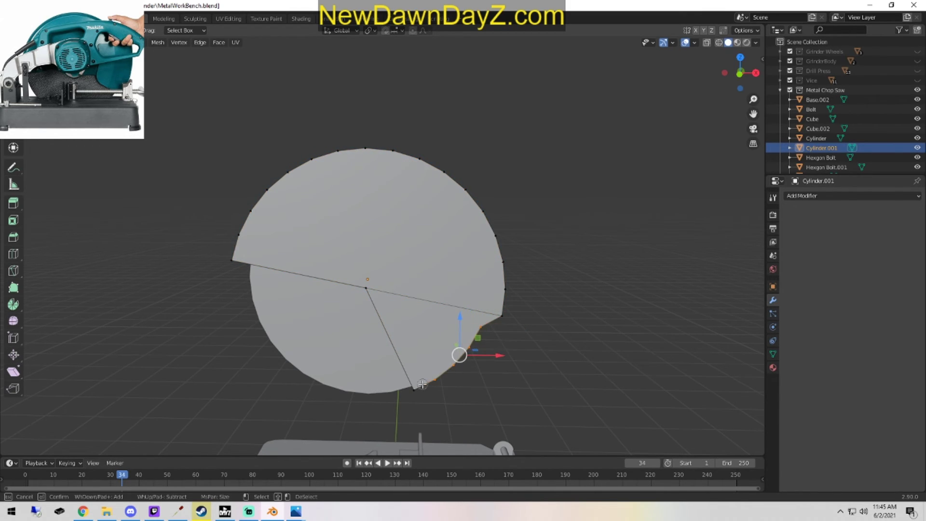
key(Escape)
key(s)
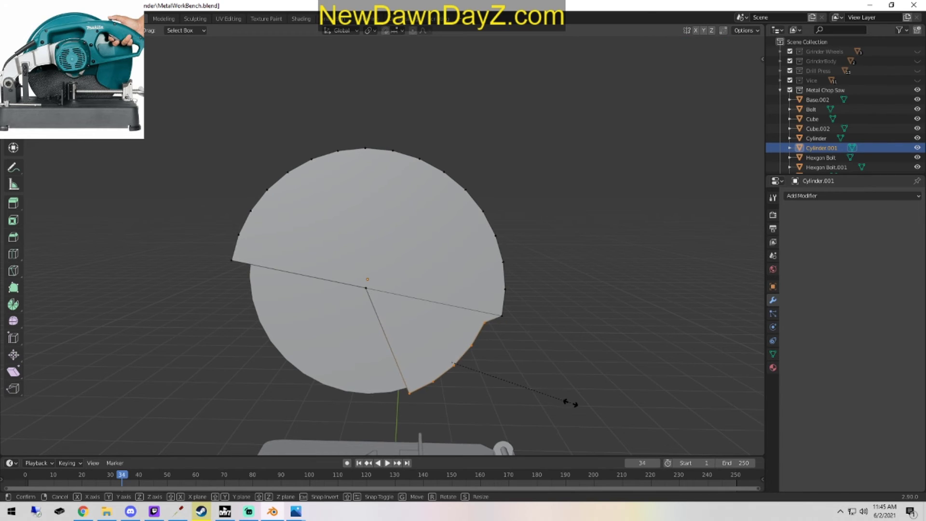
click(574, 405)
Move and rotate the lower sector's rim vertices so they continue the enlarged upper arc in a smooth curve.
drag(482, 361, 487, 364)
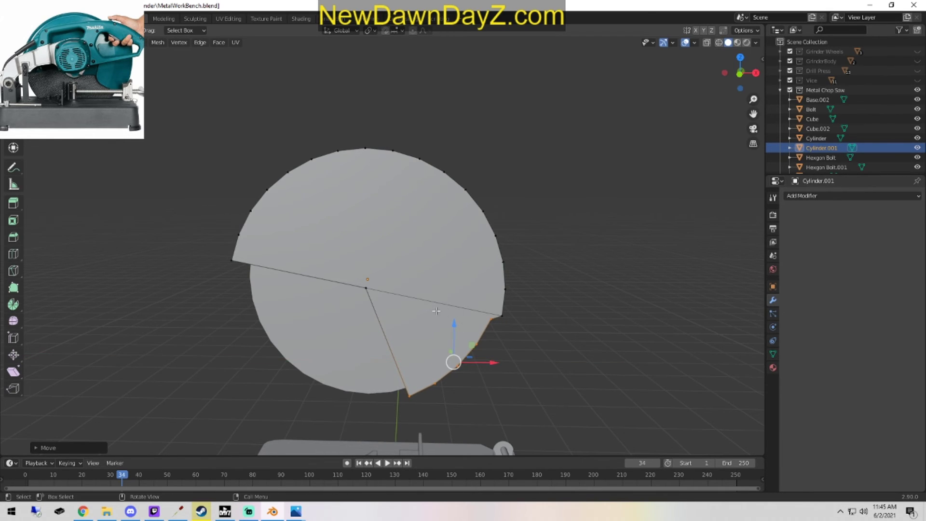
drag(448, 326, 441, 335)
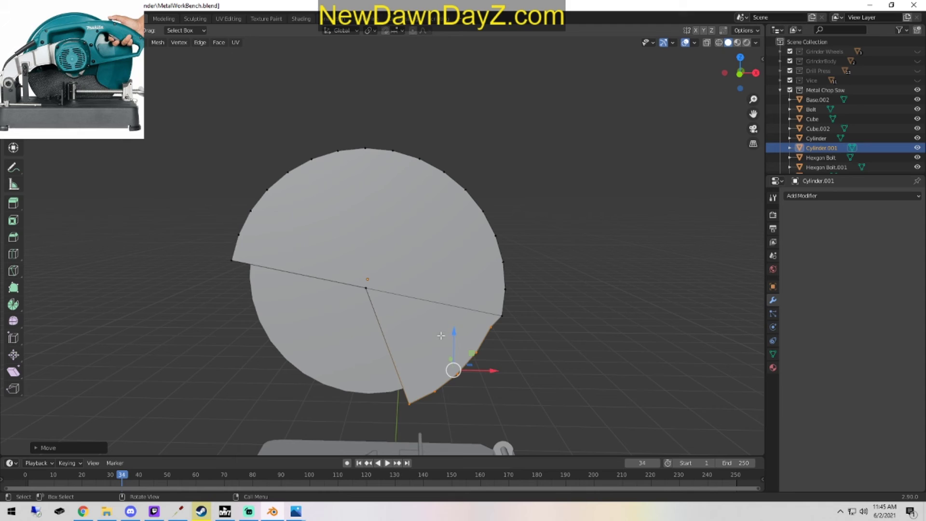
key(r)
click(570, 367)
drag(494, 375, 491, 377)
key(r)
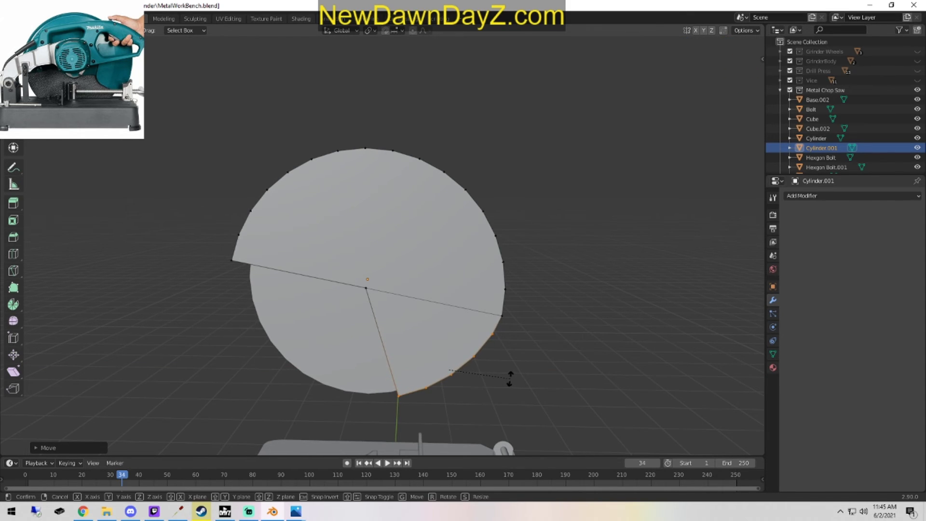
click(509, 378)
Examine the enlarged guard outline and its spacing from the cutting disc from several angles.
key(Tab)
middle_drag(537, 376, 555, 360)
key(Tab)
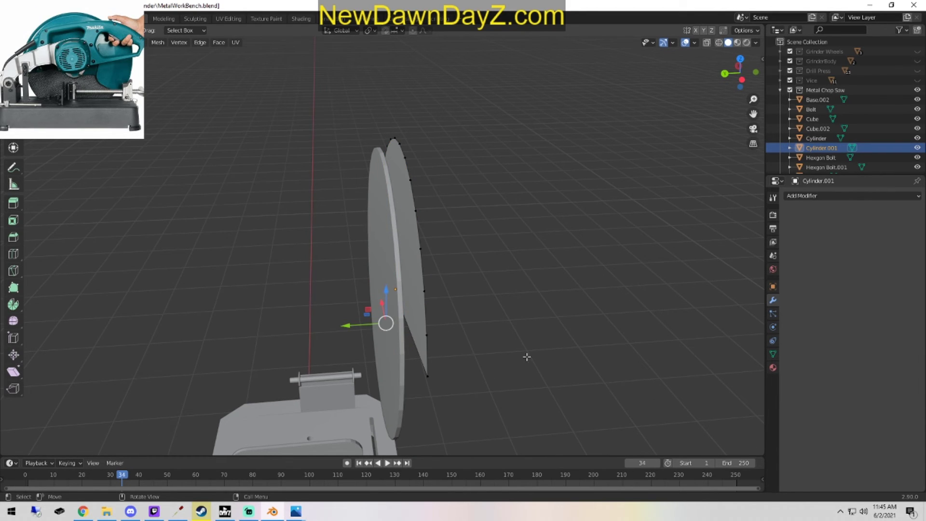
middle_drag(527, 357, 56, 195)
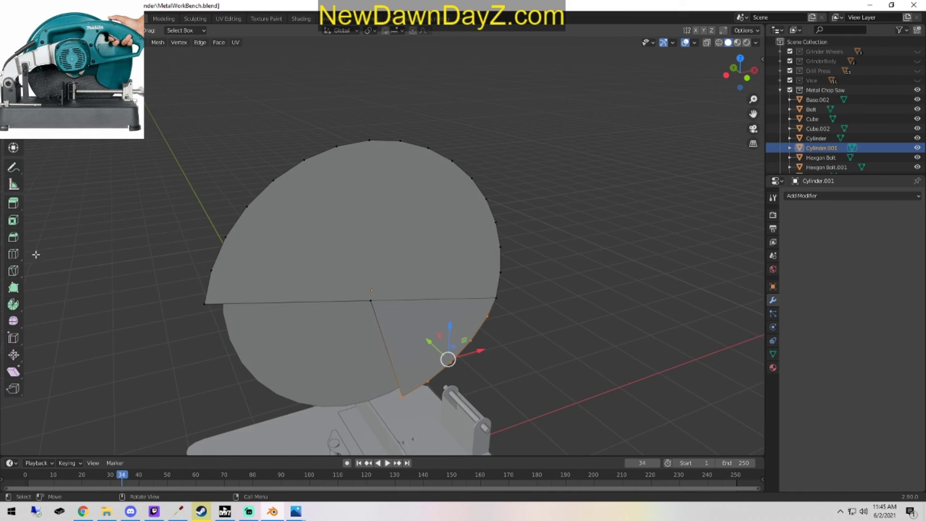
click(16, 258)
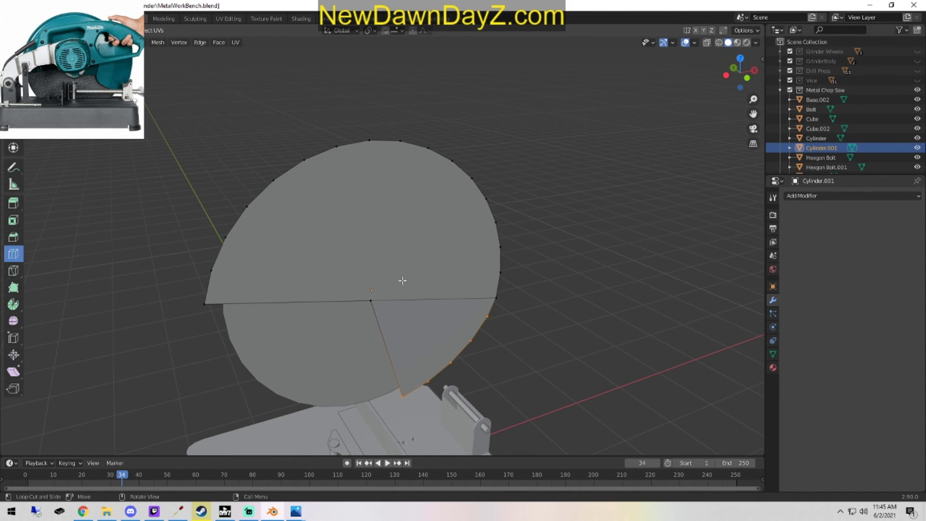
middle_drag(403, 280, 515, 305)
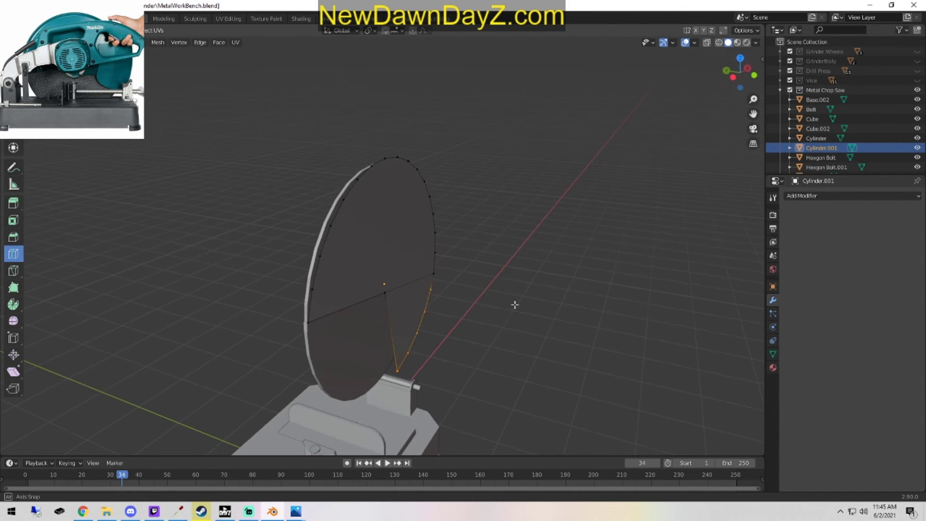
key(Tab)
middle_drag(497, 345, 496, 385)
key(Tab)
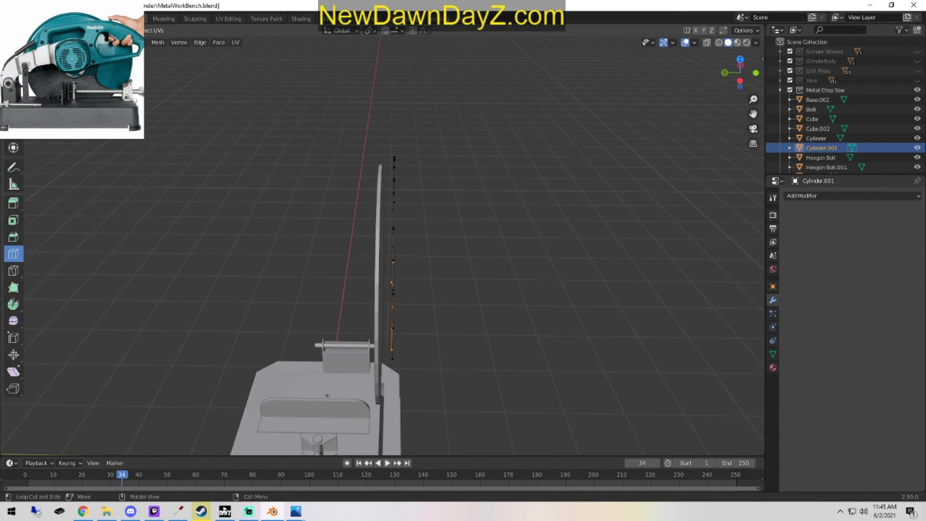
Extrude the flat guard faces along the Y axis, away from the cutting disc, to give the guard thickness.
key(w)
middle_drag(535, 352, 524, 342)
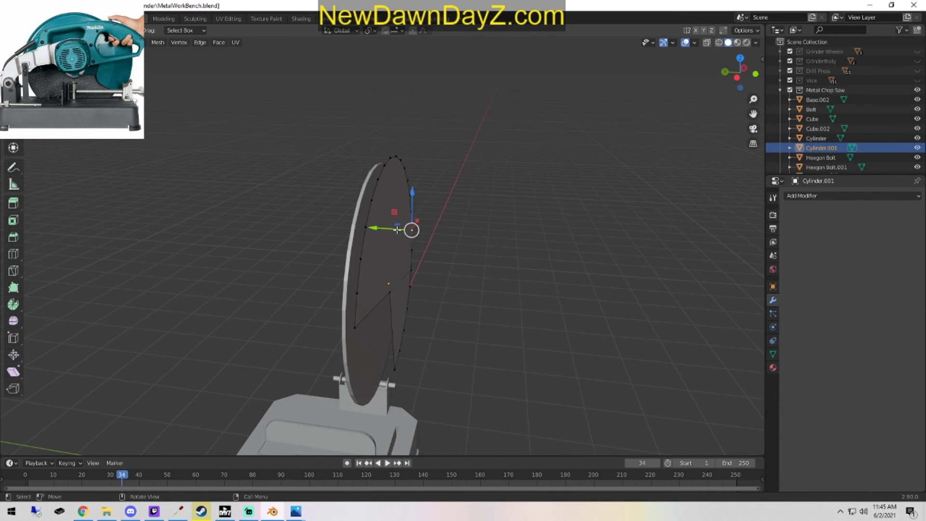
click(395, 212)
middle_drag(413, 304, 529, 322)
key(e)
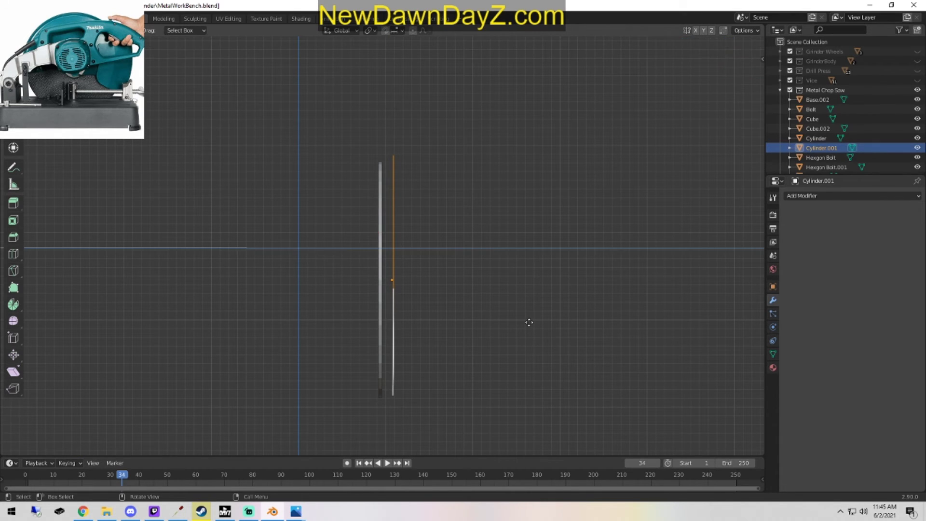
click(529, 322)
drag(358, 249, 369, 250)
middle_drag(558, 376, 510, 420)
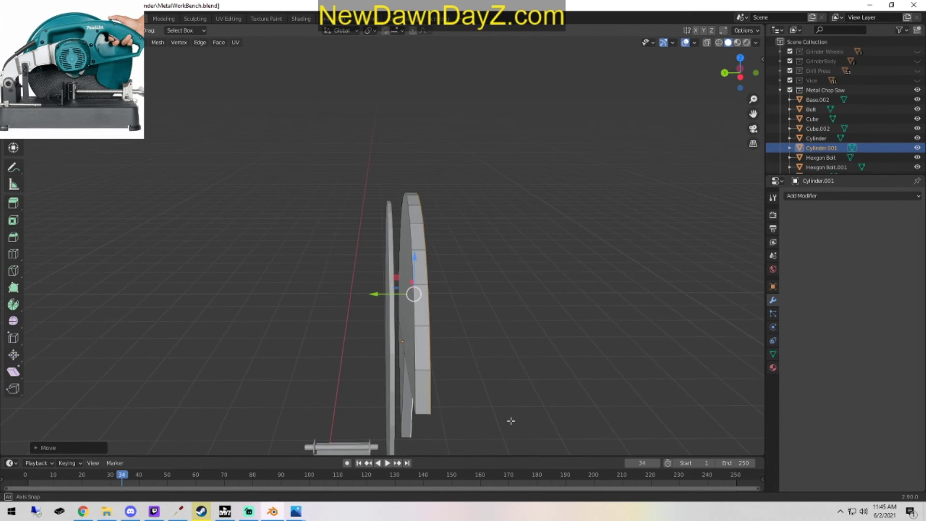
Add a loop cut around the middle of the guard's thickness.
click(13, 254)
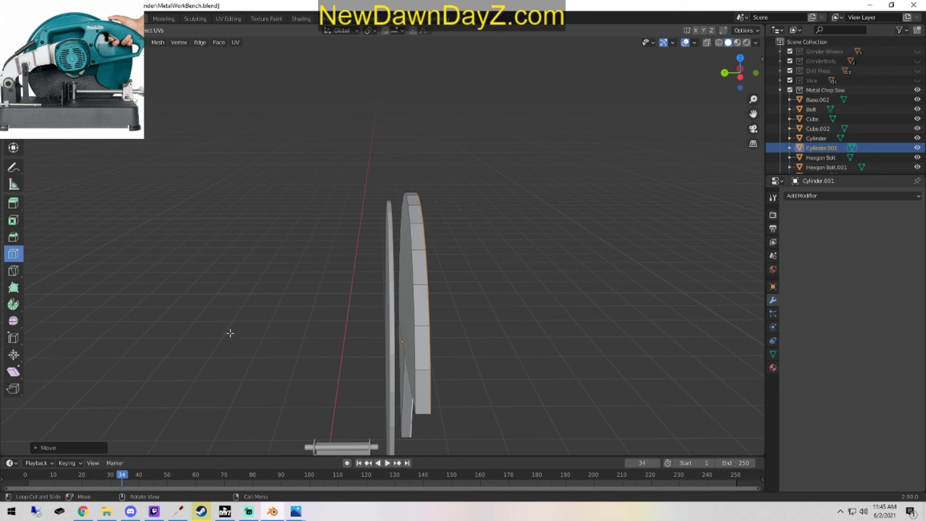
click(433, 320)
middle_drag(528, 382, 362, 295)
middle_drag(496, 314, 396, 313)
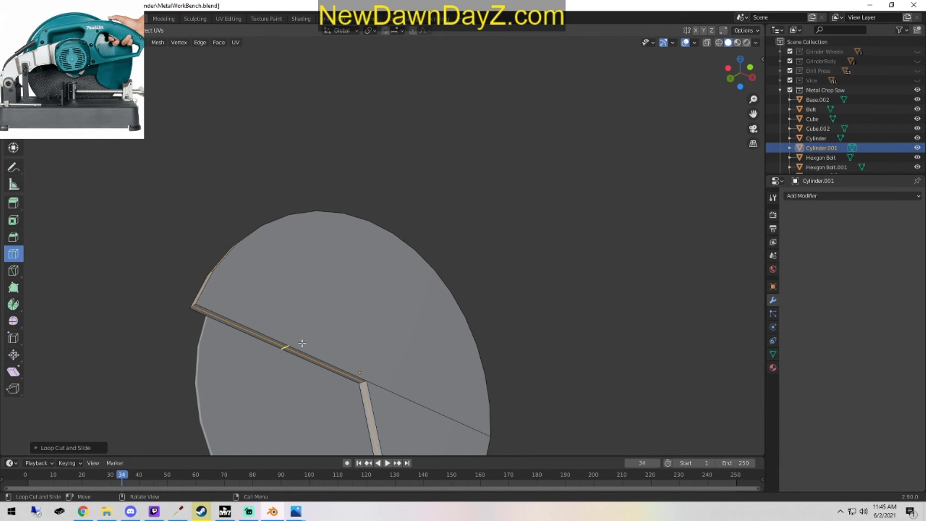
Examine the guard's edge strips, cut-out corner and curved rim from several angles.
click(13, 148)
middle_drag(307, 416, 390, 372)
click(382, 387)
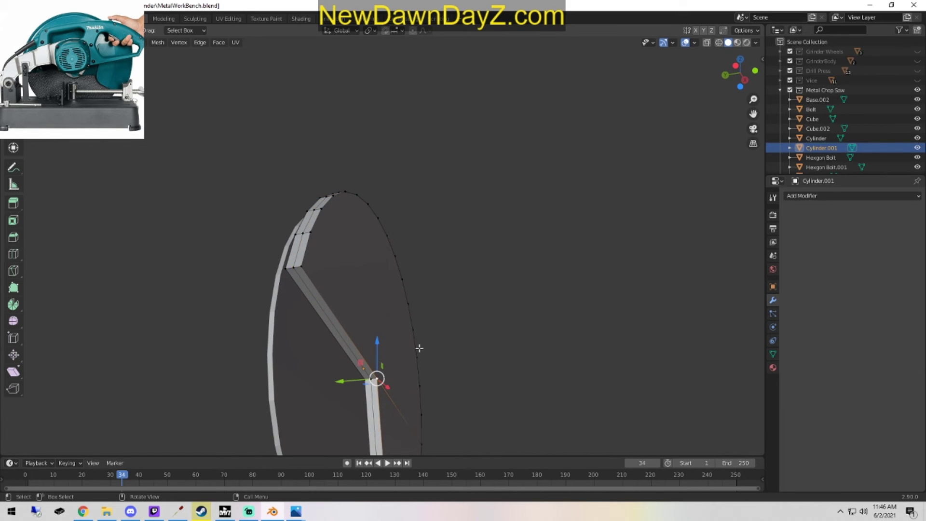
middle_drag(382, 315, 375, 346)
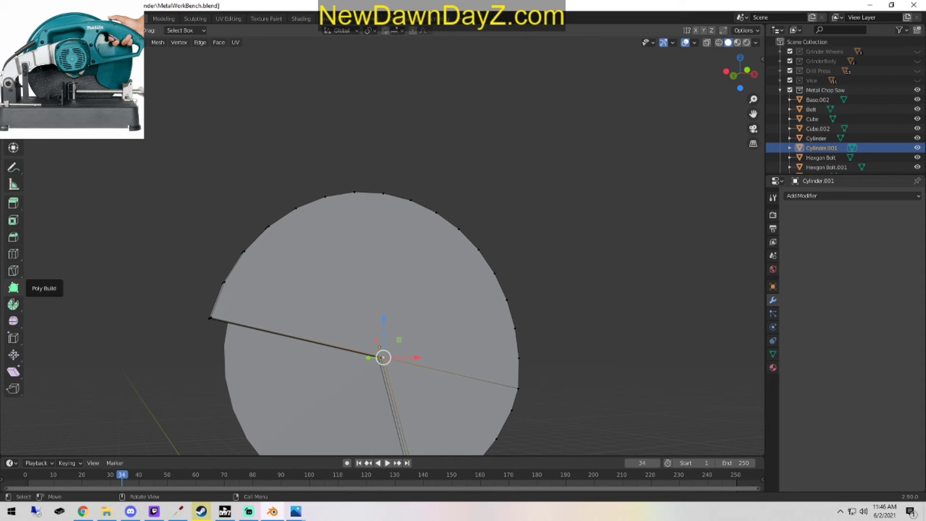
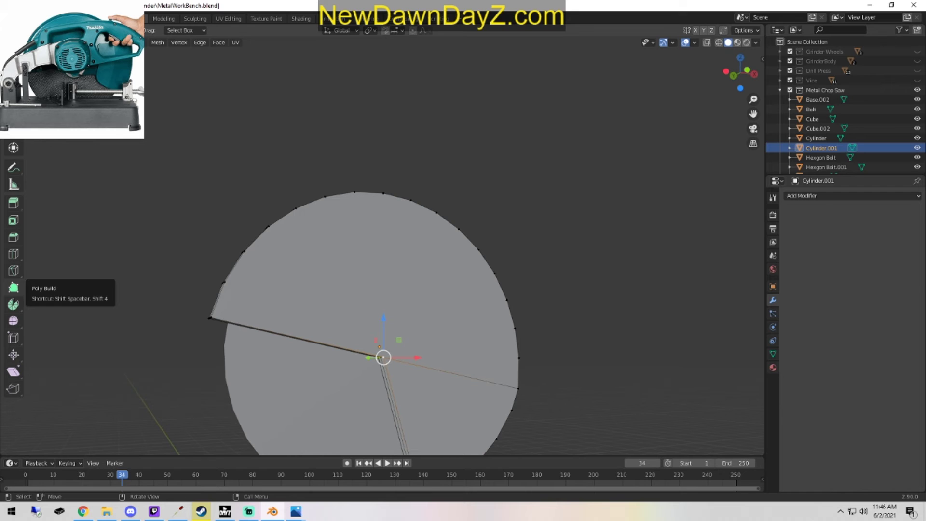
middle_drag(382, 275, 448, 261)
key(Tab)
middle_drag(535, 369, 510, 360)
key(Tab)
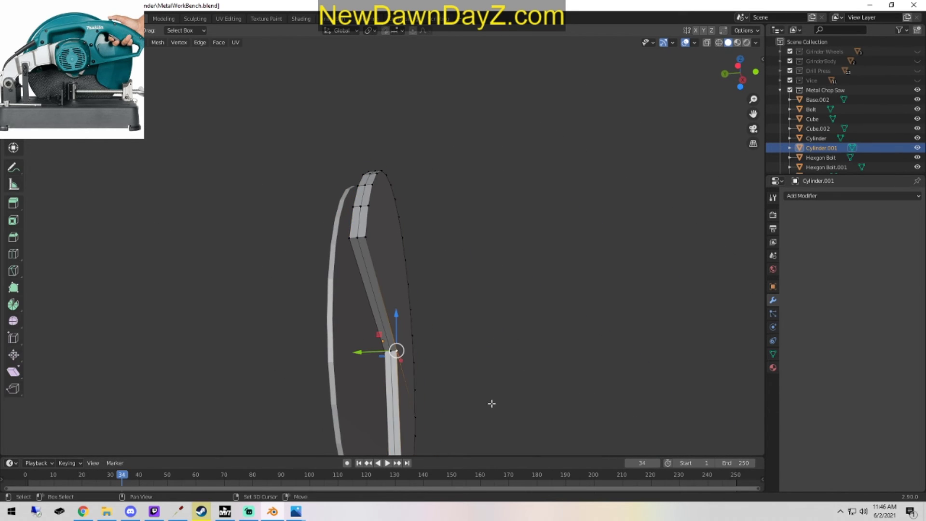
middle_drag(493, 403, 362, 309)
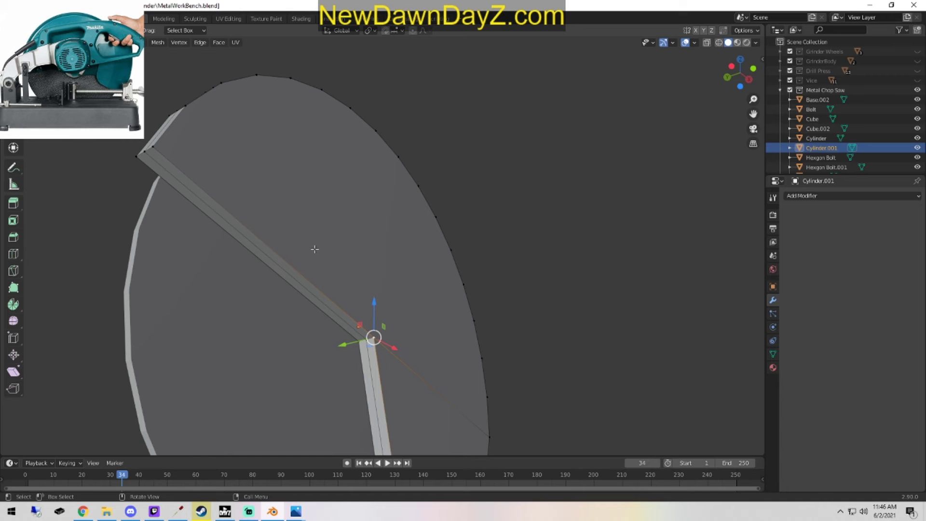
mouse_move(348, 273)
middle_down()
mouse_move(352, 299)
mouse_move(325, 270)
mouse_move(340, 267)
middle_up()
middle_drag(543, 314, 498, 320)
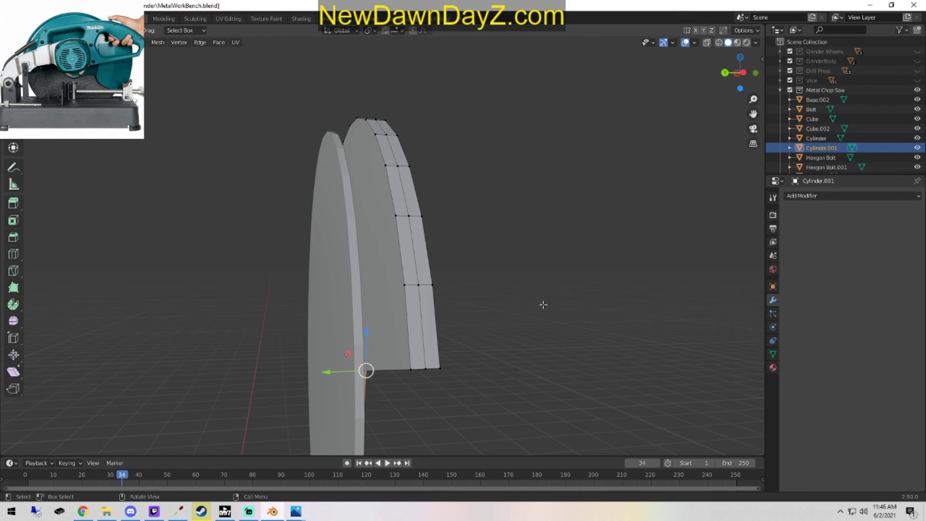
middle_drag(544, 305, 526, 300)
Add a second loop cut around the guard between the middle loop and the side facing the cutting disc.
click(13, 254)
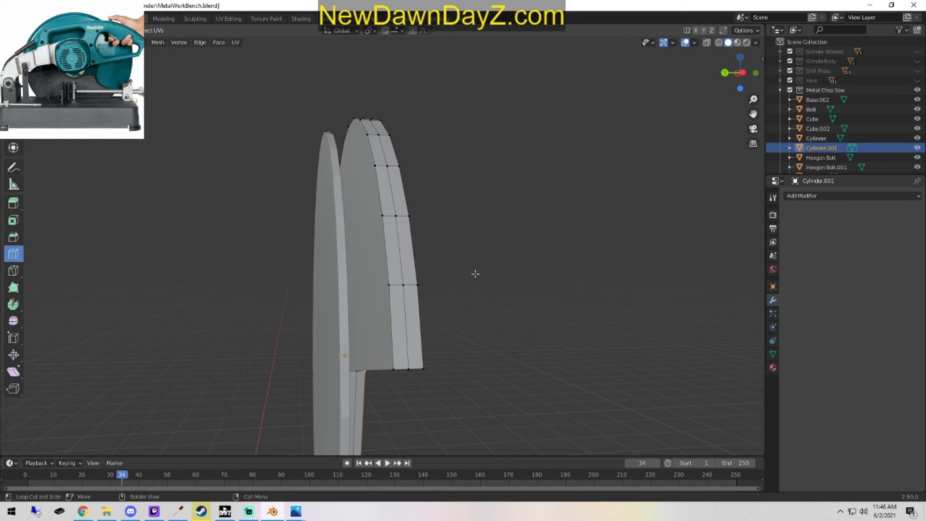
click(400, 282)
key(w)
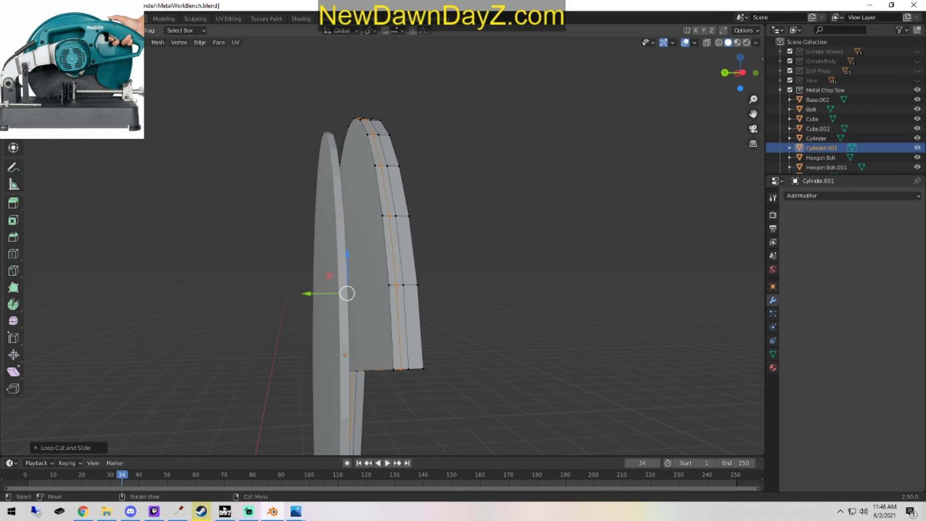
Scale down the guard's upper face on the side towards the cutting disc to form a sloped border.
key(3)
click(382, 256)
key(s)
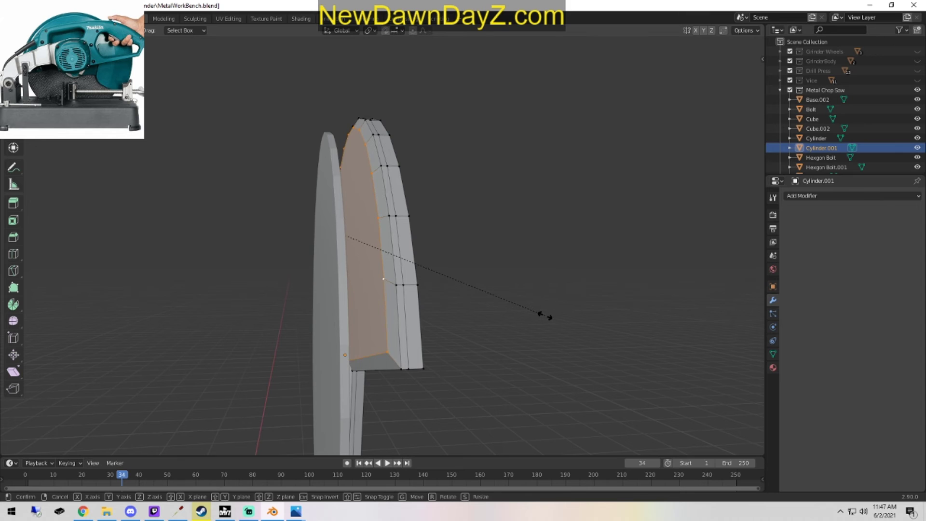
click(545, 316)
Shift the guard's scaled-down inner face slightly along Y, away from the cutting disc and back towards the loop cuts.
middle_drag(567, 350, 527, 314)
key(KP_1)
key(ctrl+KP_3)
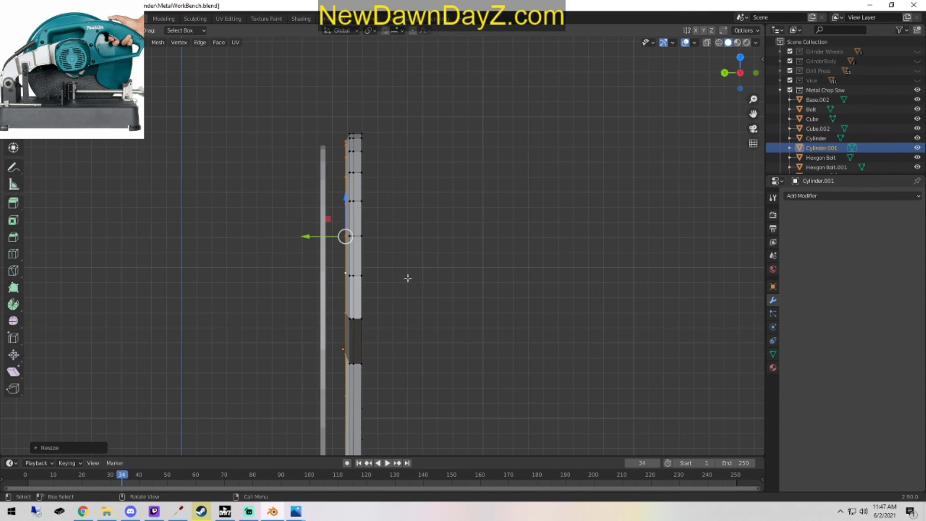
key(z)
click(300, 254)
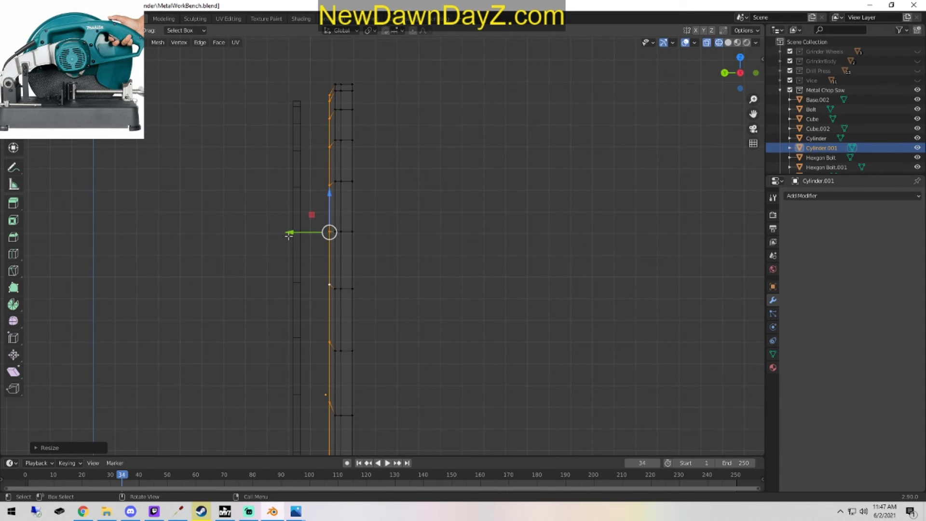
drag(290, 232, 295, 237)
key(Tab)
mouse_move(532, 343)
middle_down()
mouse_move(505, 338)
mouse_move(564, 365)
mouse_move(539, 355)
mouse_move(595, 368)
mouse_move(603, 337)
mouse_move(534, 336)
mouse_move(562, 311)
mouse_move(592, 394)
mouse_move(550, 302)
middle_up()
key(shift+z)
key(Tab)
key(shift+z)
key(shift+z)
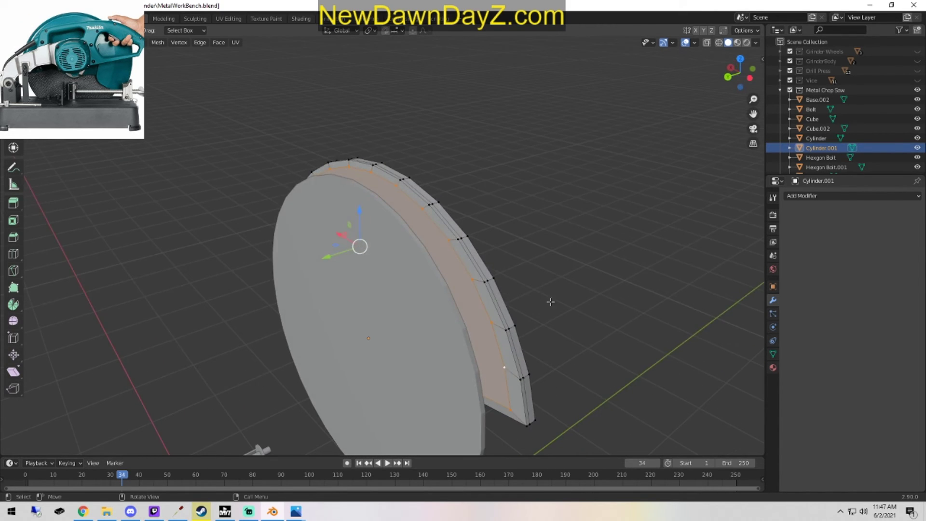
Select the ring of faces forming the guard's sloped border and return to object mode.
click(453, 241)
key(3)
alt+click(439, 223)
middle_drag(536, 317, 497, 326)
key(Tab)
Duplicate the guard in place and mirror the copy across the global Y axis.
key(shift)
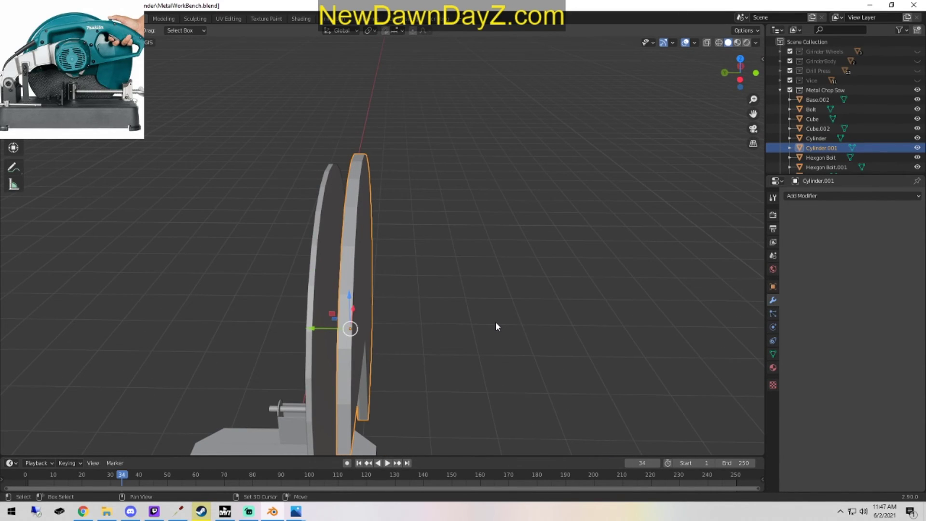
key(shift+d)
right_click(496, 325)
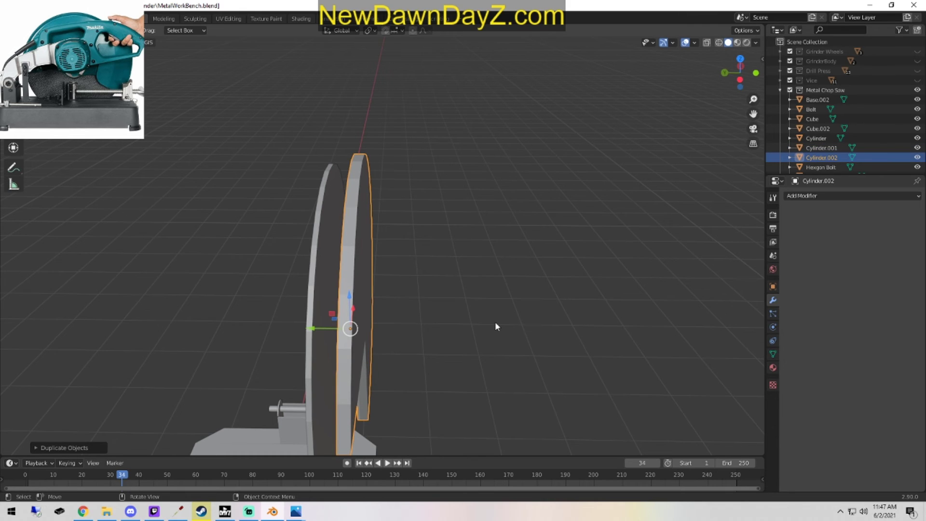
right_click(496, 324)
mouse_move(491, 398)
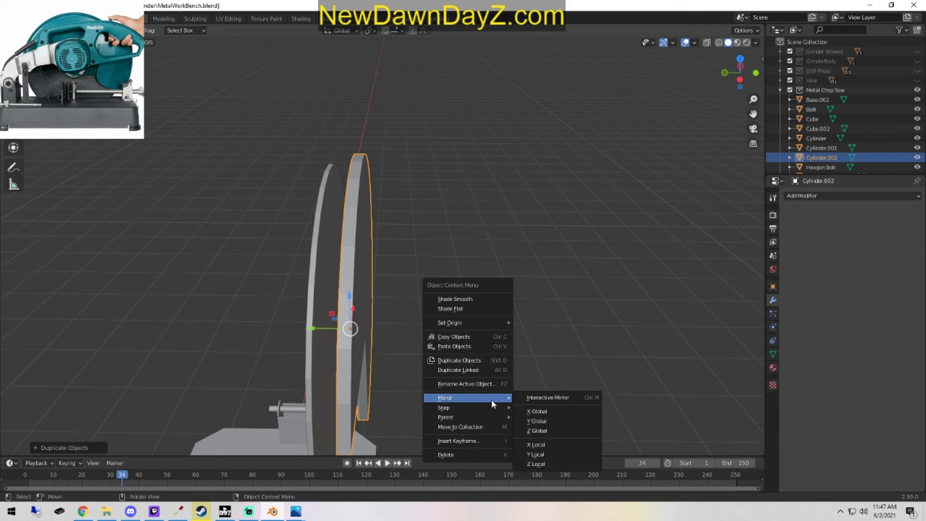
click(578, 422)
Move the mirrored guard copy along Y to the opposite side of the cutting disc, close to its face.
drag(316, 329, 249, 331)
key(Tab)
mouse_move(419, 346)
middle_down()
mouse_move(420, 372)
mouse_move(412, 351)
middle_up()
mouse_move(247, 277)
mouse_down()
mouse_move(283, 279)
mouse_move(243, 276)
mouse_up()
key(Tab)
key(g)
key(y)
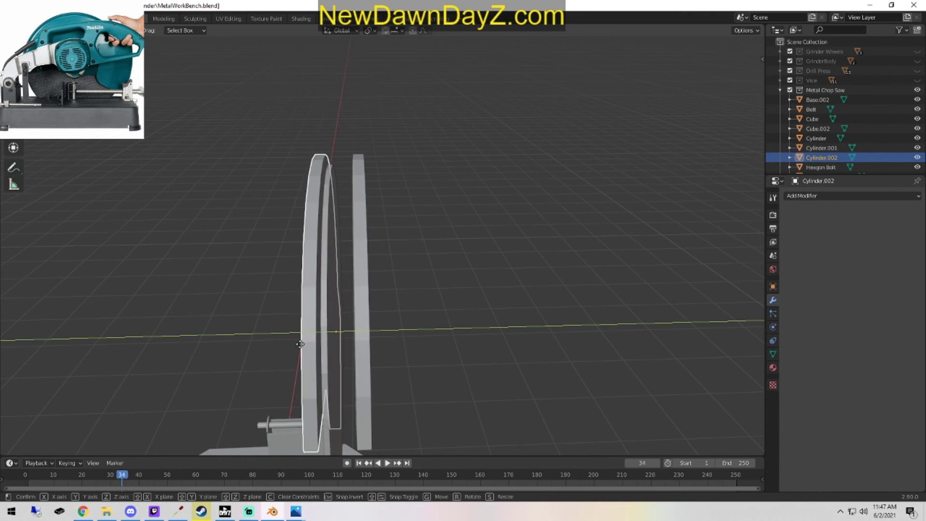
click(300, 345)
Try moving the original guard along Y closer to the disc and pulling its sloped border faces back to thin it.
click(356, 306)
key(g)
key(y)
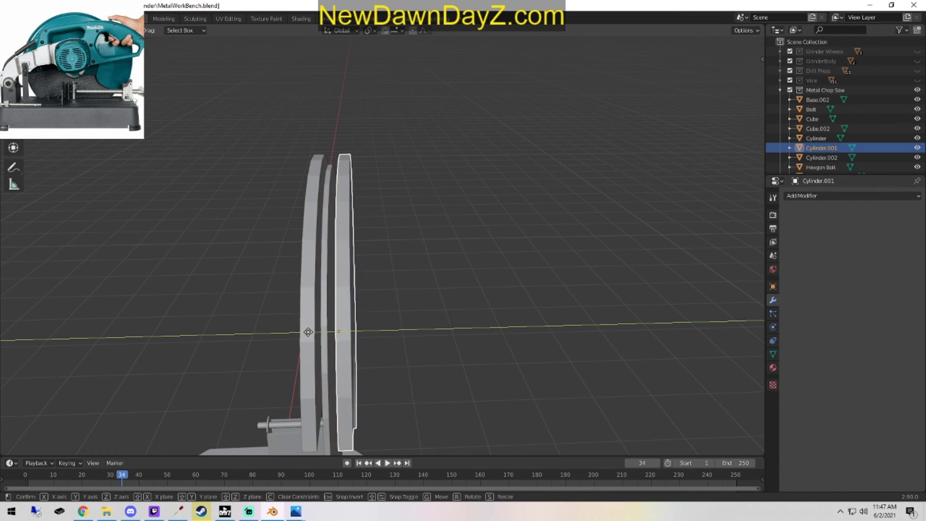
click(449, 328)
key(Tab)
middle_drag(449, 328, 469, 300)
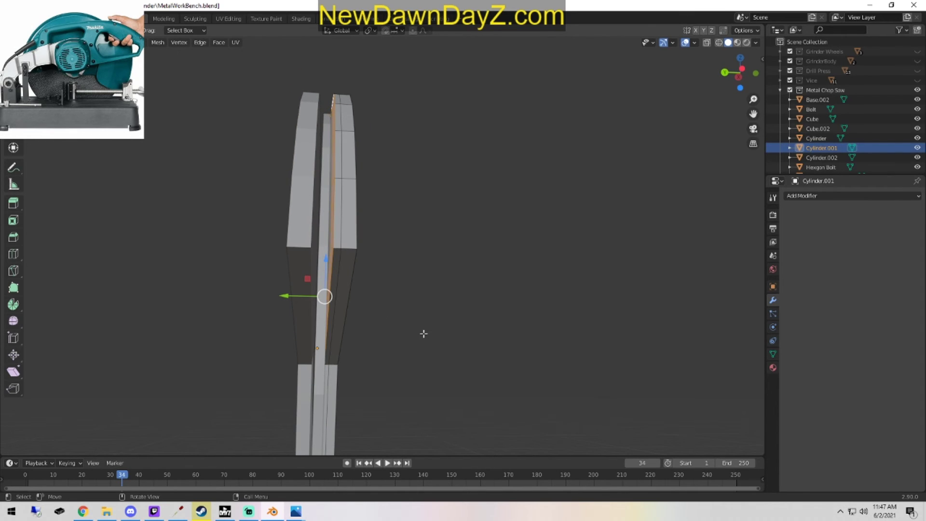
key(Tab)
key(Tab)
drag(287, 296, 293, 298)
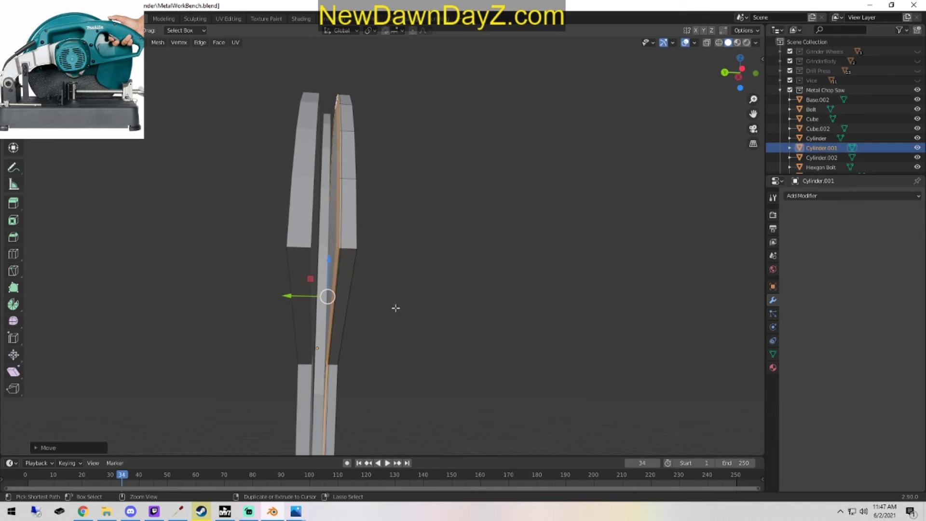
Undo the moves of the original guard and its sloped border.
key(ctrl+z)
key(ctrl+z)
key(ctrl+z)
key(ctrl+z)
key(ctrl+z)
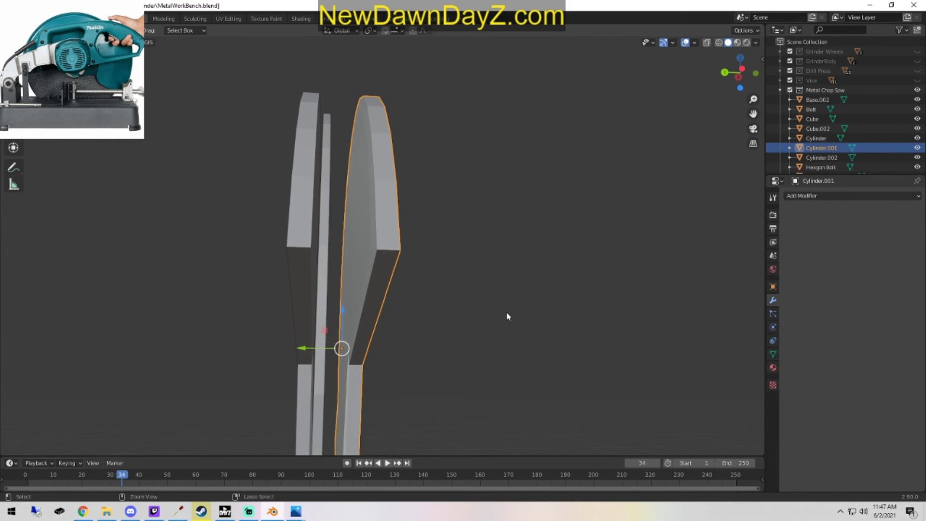
Try to thin the original guard by moving its sloped border faces along Y away from the disc.
click(372, 227)
key(Tab)
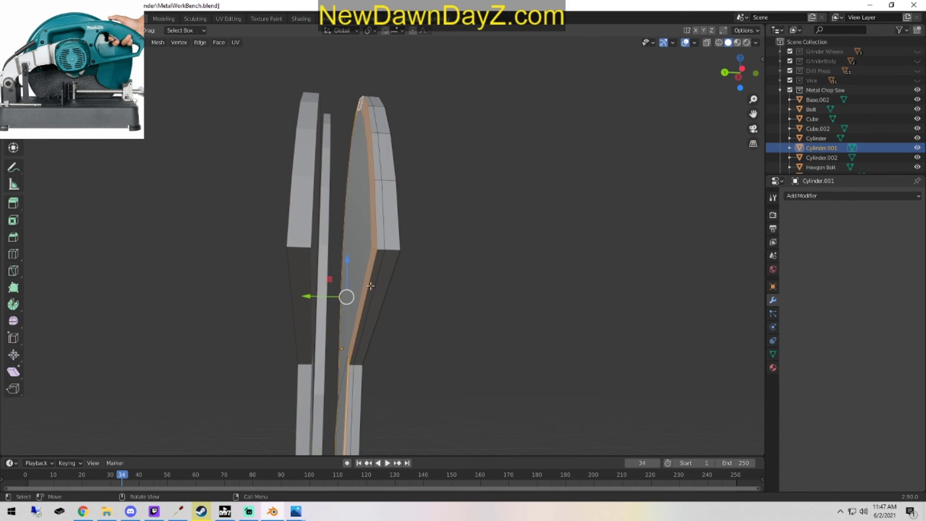
middle_drag(333, 300, 350, 322)
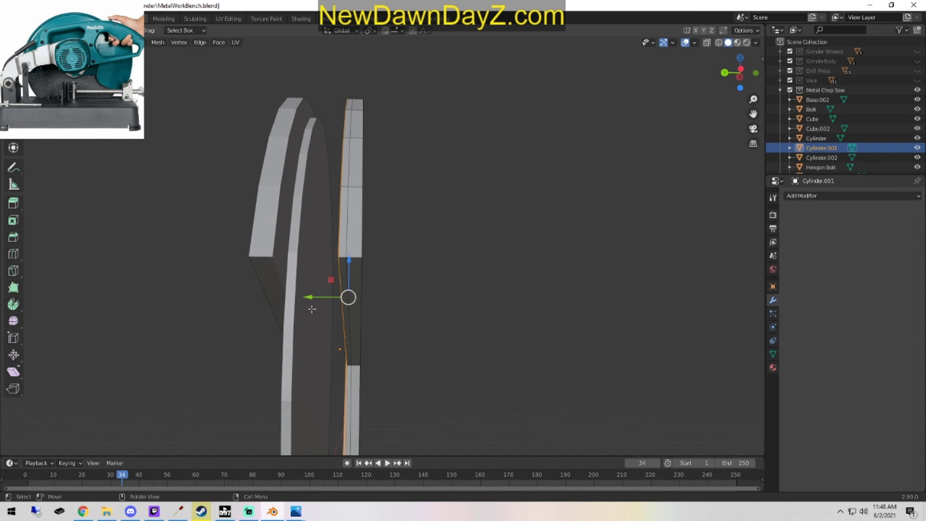
key(g)
key(y)
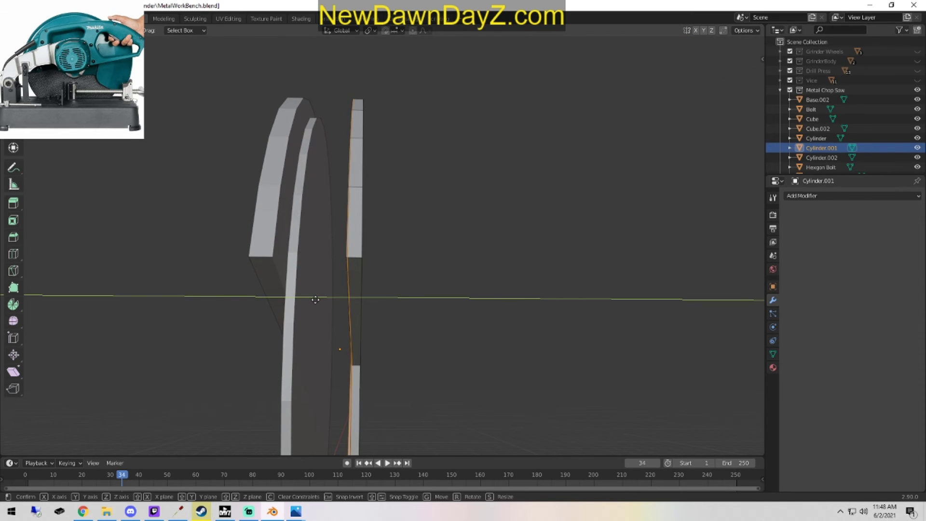
click(315, 300)
key(Tab)
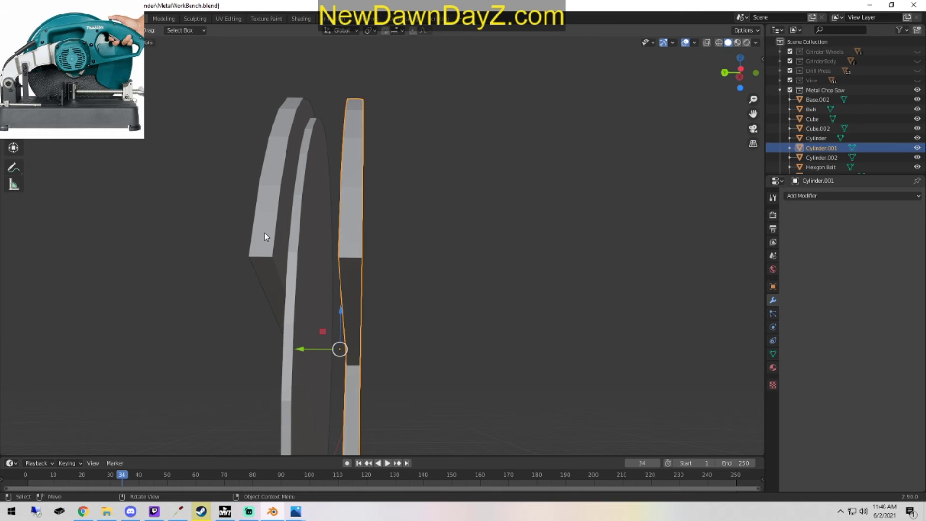
Thin the mirrored guard copy by moving its sloped border faces along Y away from the disc.
click(265, 233)
key(Tab)
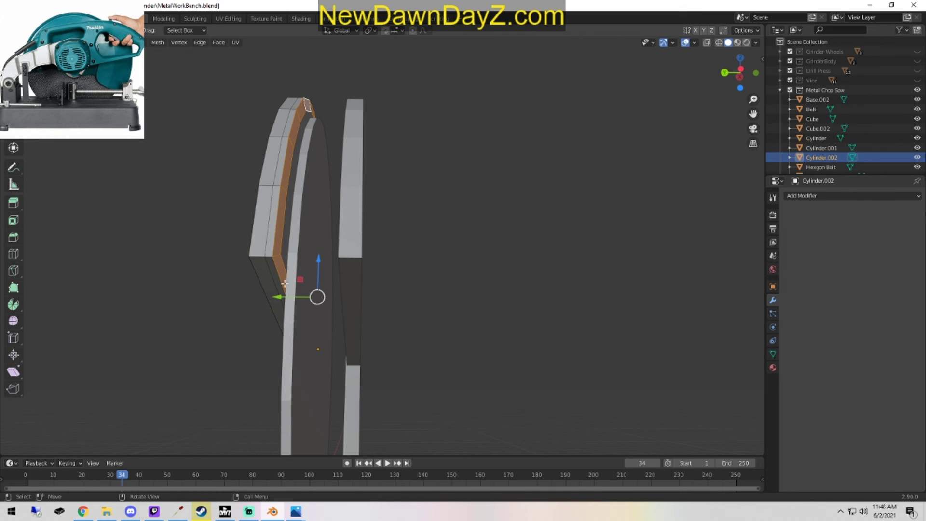
key(g)
key(y)
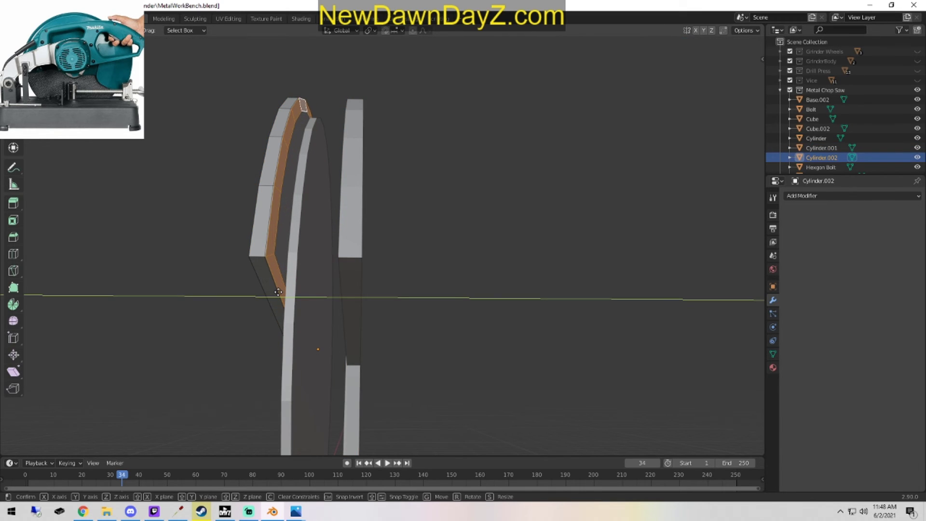
click(278, 292)
key(Tab)
Switch mesh editing to the original guard on the other side of the disc.
click(346, 251)
key(Tab)
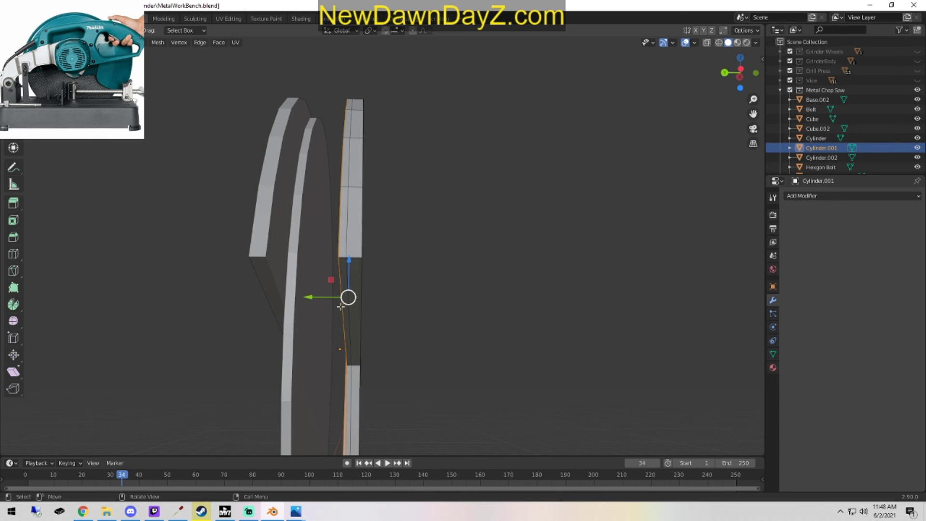
key(Tab)
key(Tab)
Move the original guard's whole mesh along Y close to the disc, fine-tuning the gap in top view.
key(a)
key(g)
key(y)
click(330, 318)
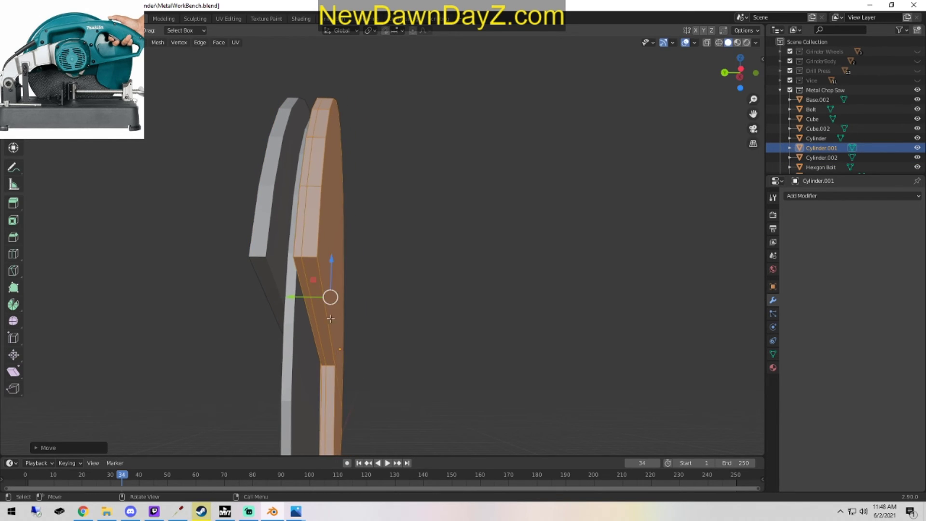
alt+middle_drag(435, 322, 445, 312)
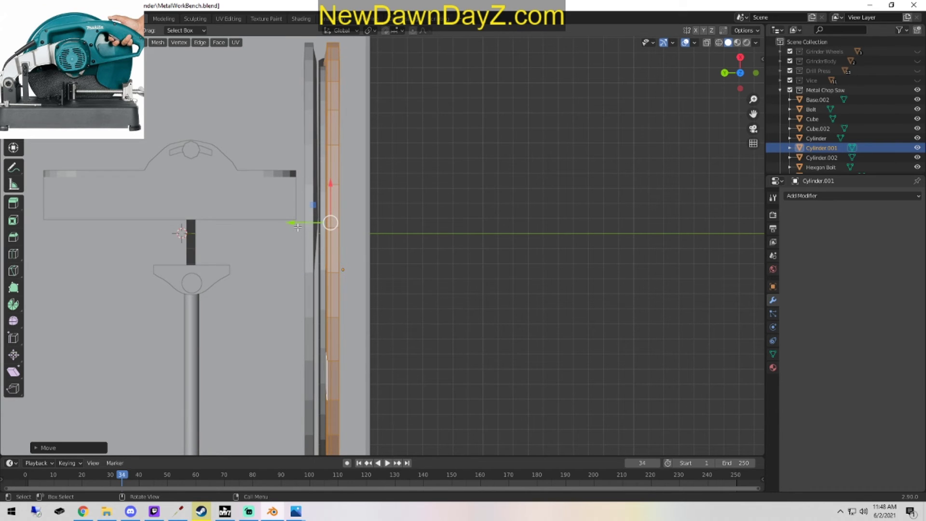
drag(298, 228, 302, 231)
middle_drag(302, 231, 434, 313)
Inspect the original guard's inner edge and join both guard halves into one mesh for editing.
alt+click(225, 237)
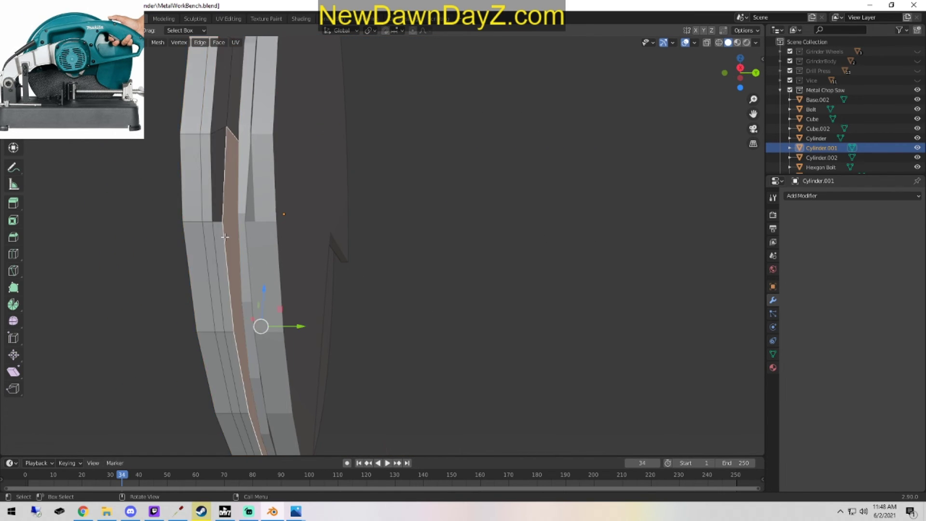
middle_drag(245, 253, 543, 345)
key(Tab)
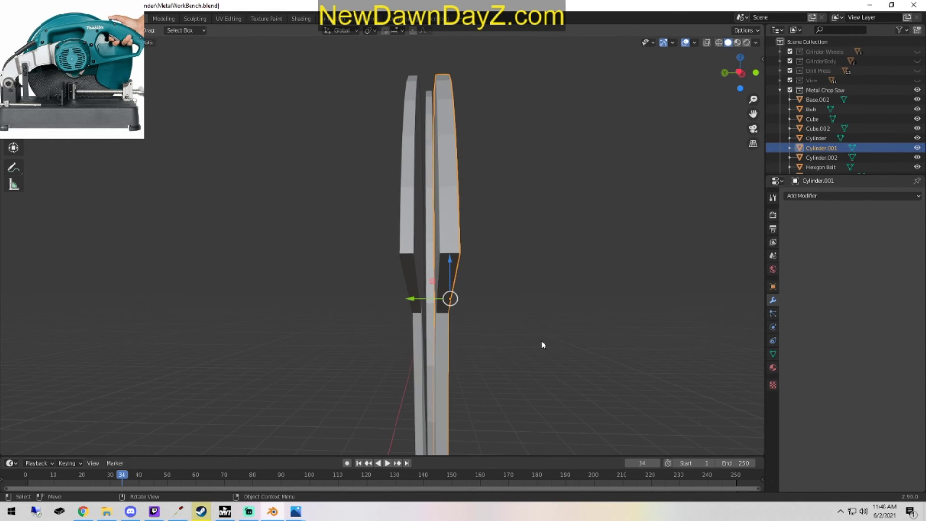
shift+click(415, 230)
key(ctrl+j)
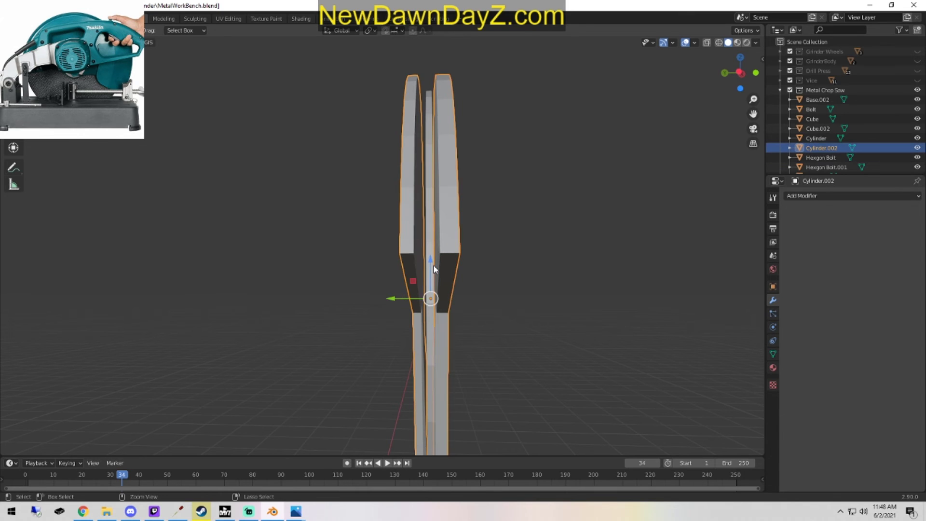
key(Tab)
middle_drag(542, 367, 398, 343)
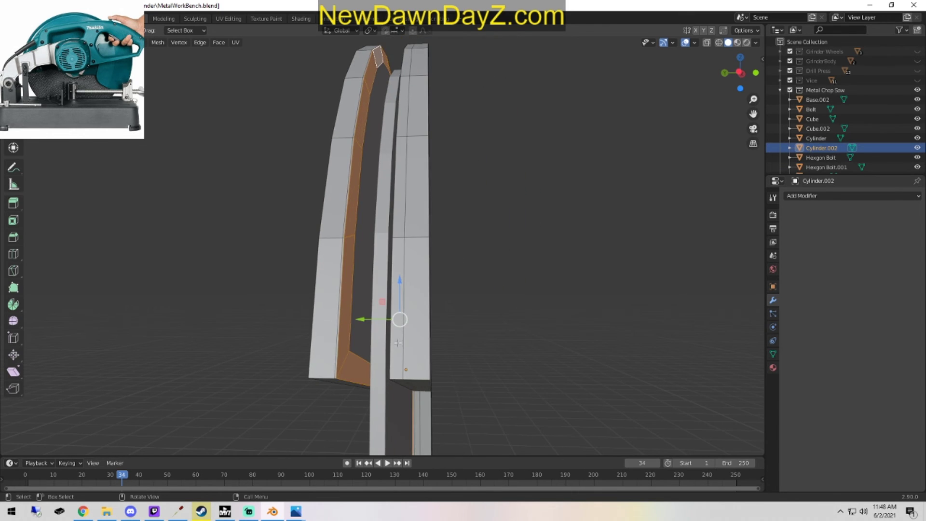
Fill a face between the two facing front rim edges of the guard halves, across the disc.
alt+click(352, 289)
middle_drag(347, 288, 648, 292)
middle_drag(679, 323, 489, 336)
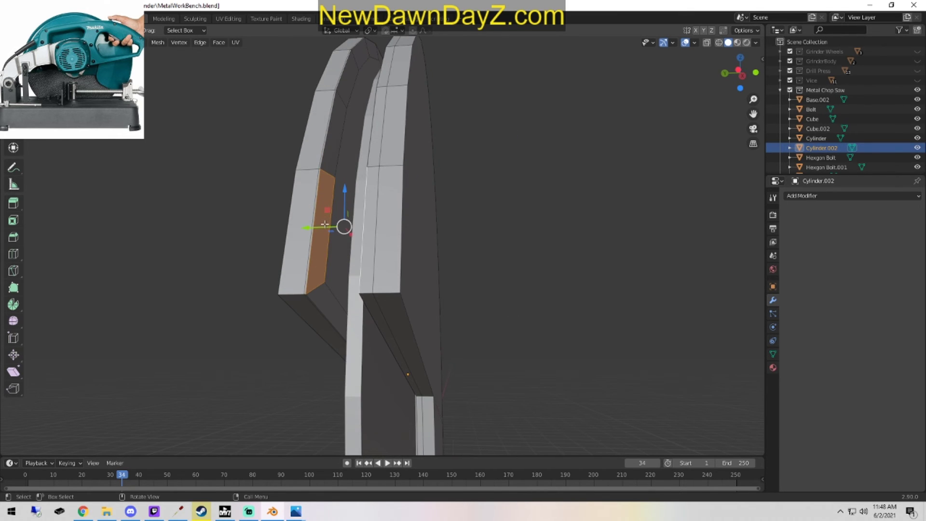
alt+shift+click(303, 231)
click(316, 222)
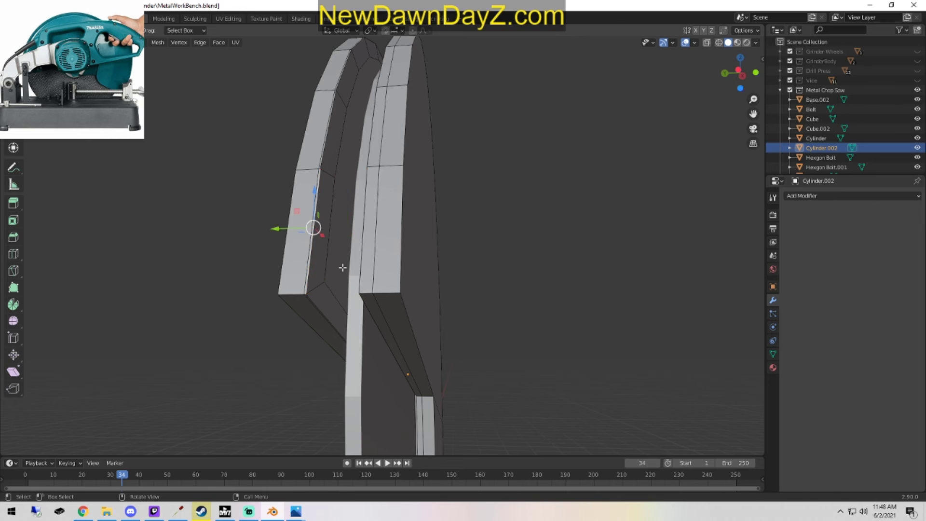
middle_drag(343, 266, 484, 315)
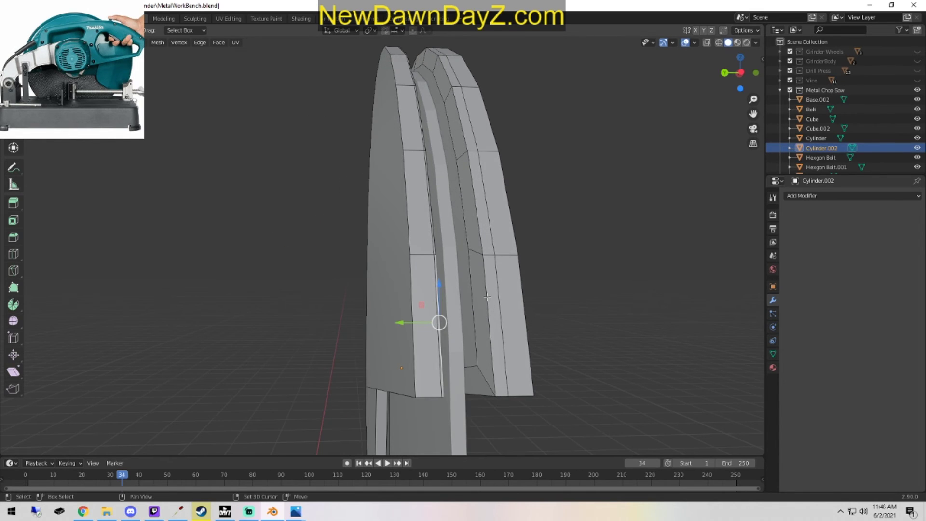
shift+click(489, 298)
key(f)
click(605, 346)
Undo the bridging face, the joining of the guard halves and the move of the original guard's mesh.
middle_drag(604, 346, 635, 366)
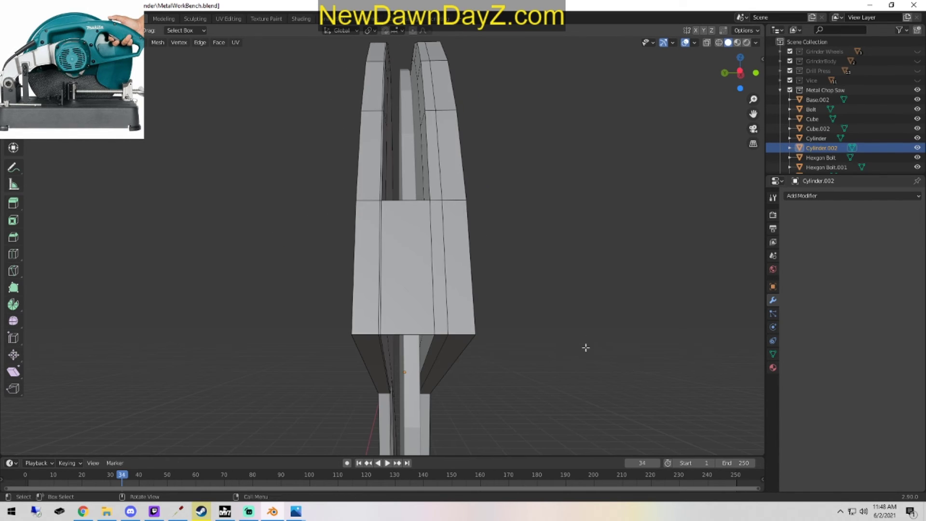
key(ctrl+z)
key(ctrl+z)
key(ctrl+z)
key(ctrl+z)
key(ctrl+z)
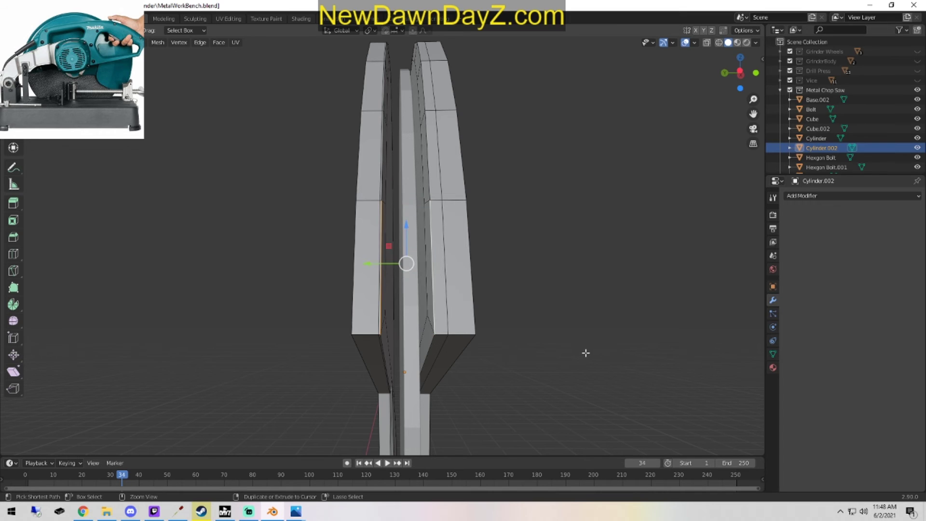
key(ctrl+z)
key(ctrl+z)
key(ctrl+z)
key(ctrl+z)
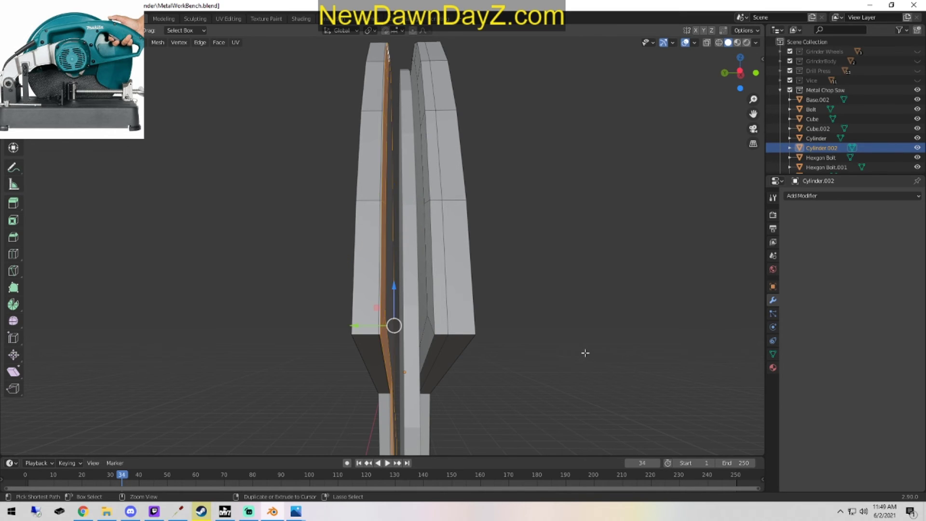
key(ctrl+z)
key(ctrl+z)
key(ctrl+z)
key(ctrl+z)
key(ctrl+z)
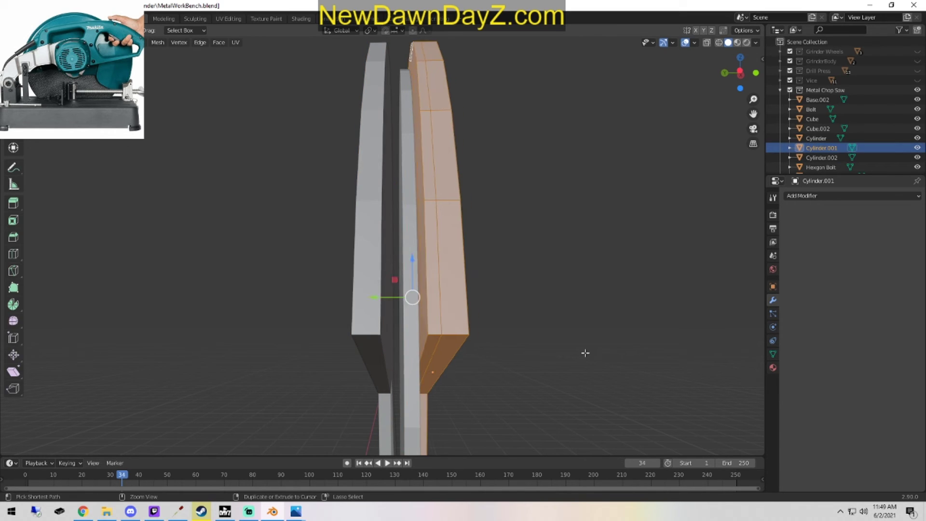
key(ctrl+z)
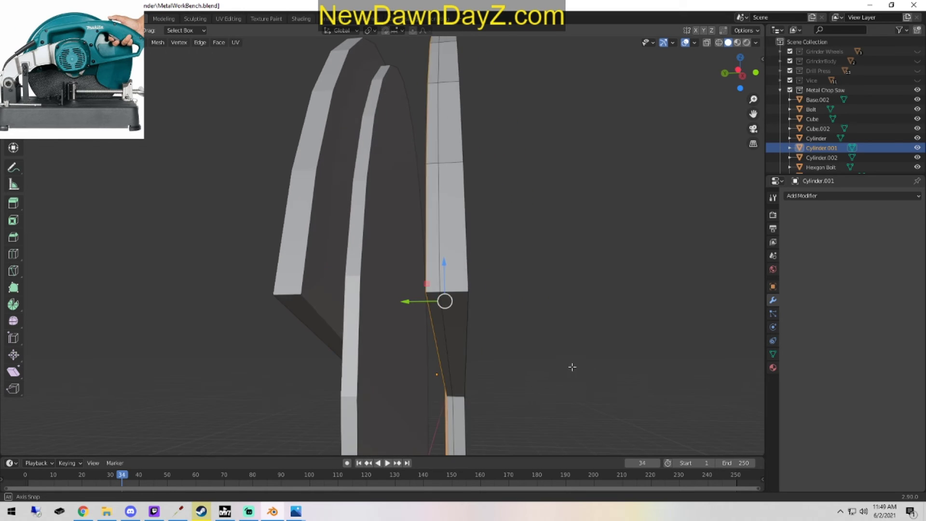
Thin the original guard by moving its selected sloped border faces along Y away from the disc.
key(g)
key(y)
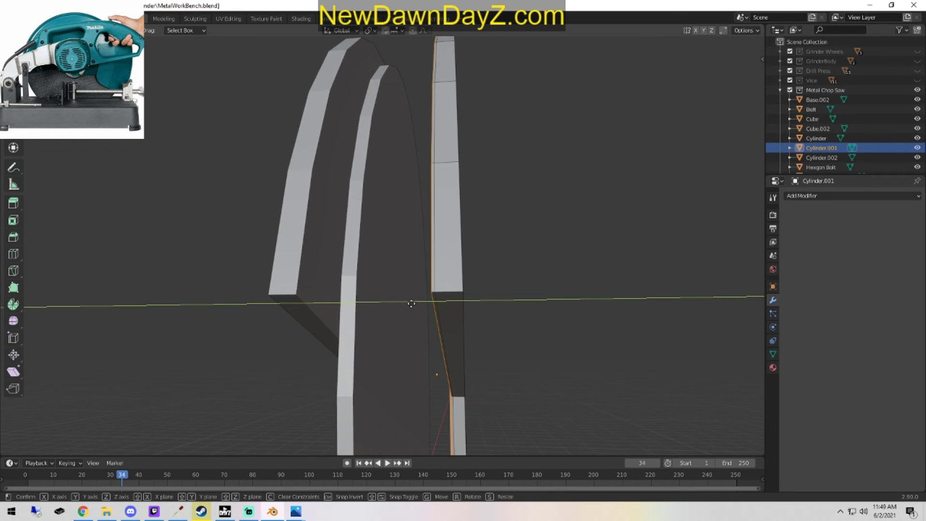
click(411, 304)
key(Tab)
Move the original guard along Y closer to the disc and check its spacing from above.
drag(408, 373, 372, 367)
alt+middle_drag(498, 339, 486, 323)
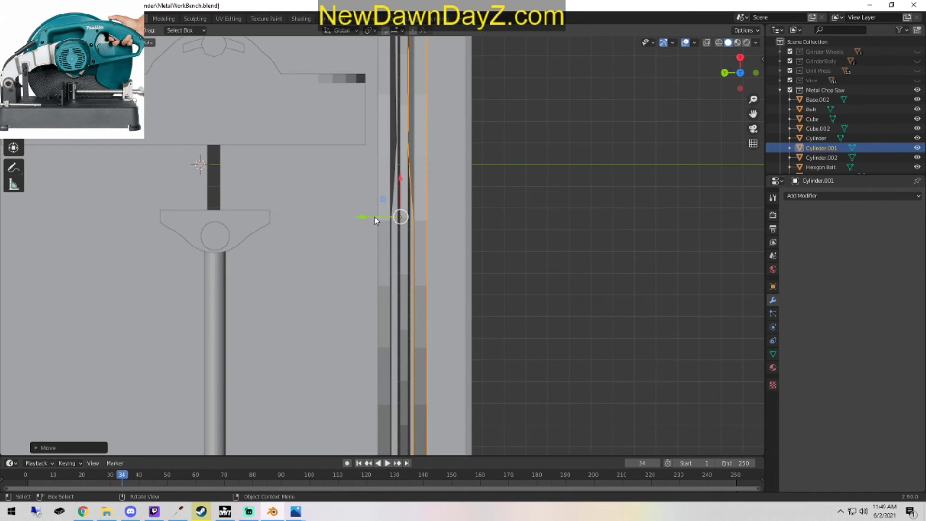
scroll(498, 249, down, 3)
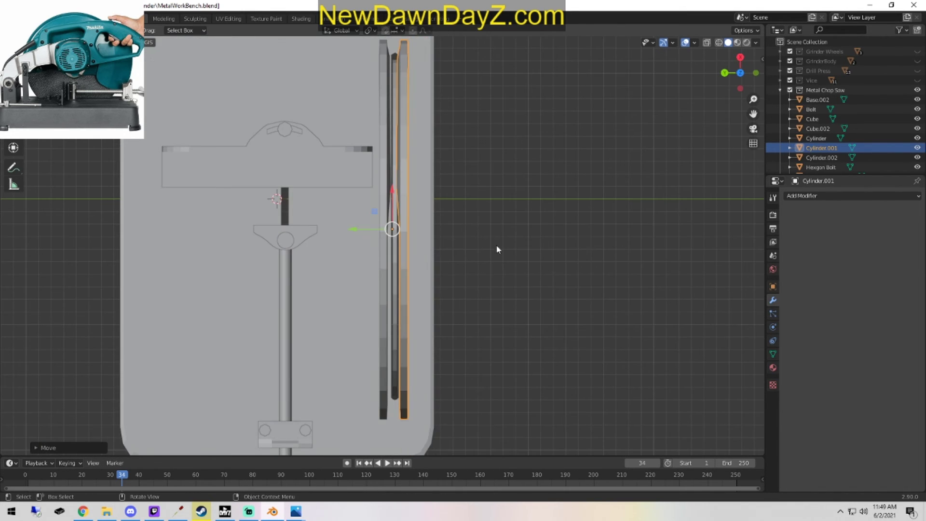
Move the mirrored guard half along Y closer to the disc and join both guard halves into one object.
scroll(477, 240, down, 1)
middle_drag(498, 348, 498, 373)
click(499, 372)
click(355, 324)
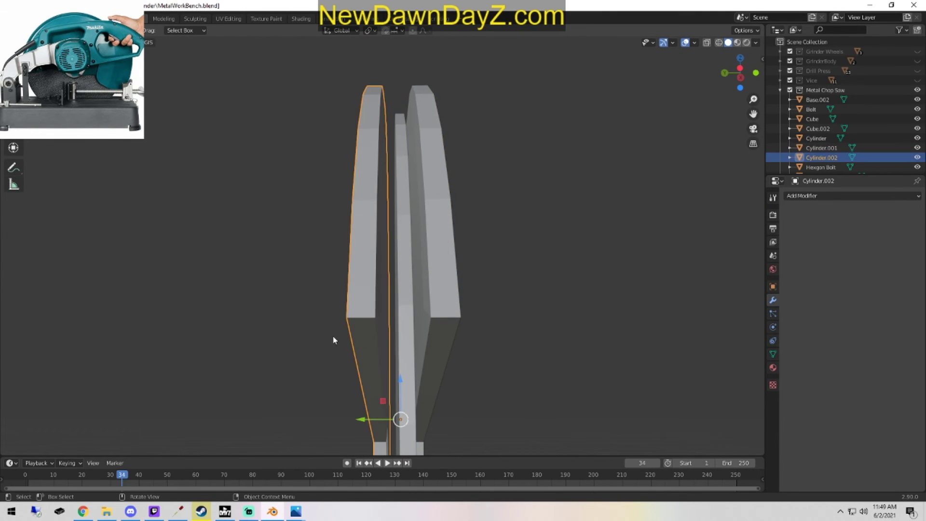
drag(363, 418, 367, 417)
shift+click(446, 260)
key(ctrl+j)
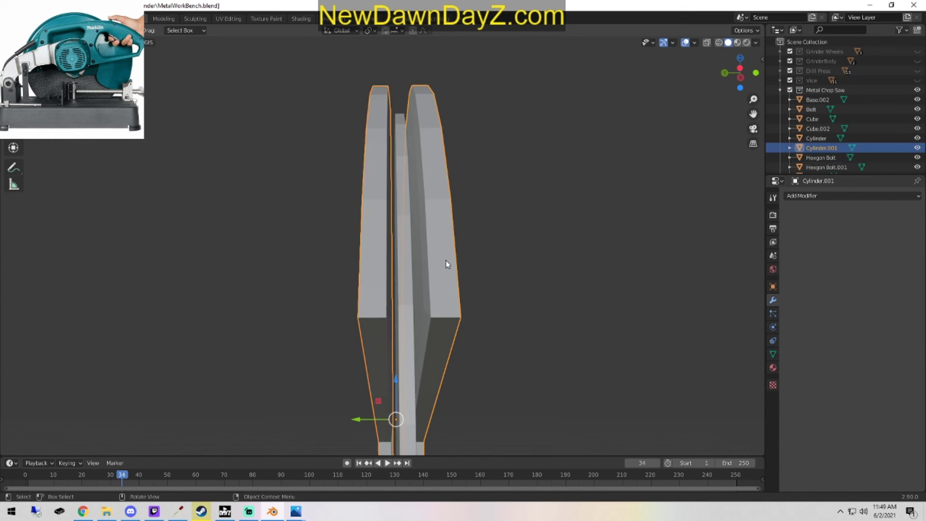
Fill a face between the two facing rim edges at the front end of the joined guard, bridging over the disc.
key(Tab)
middle_drag(544, 355, 540, 361)
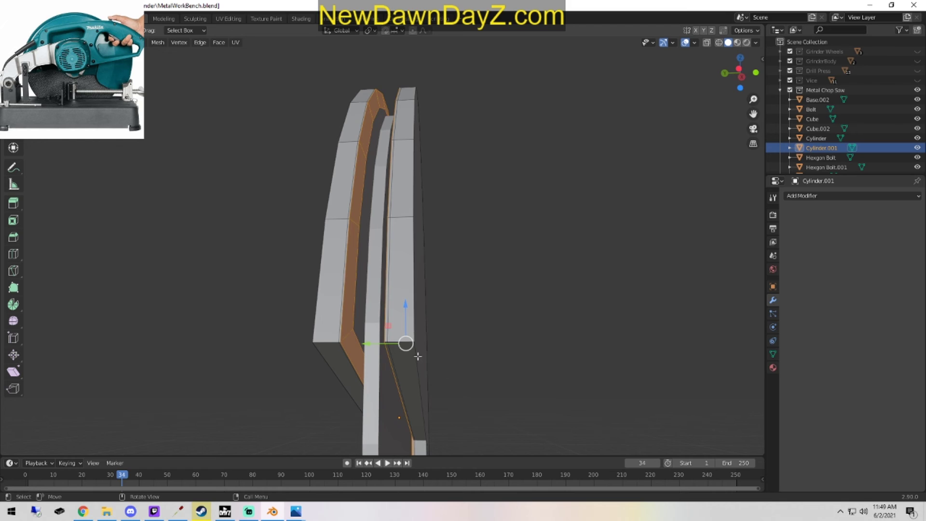
key(2)
click(345, 297)
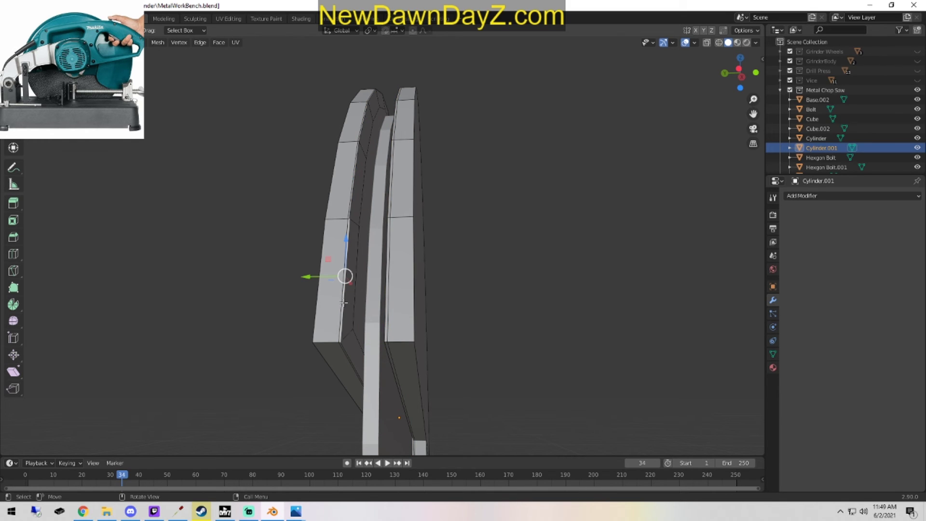
middle_drag(390, 288, 495, 264)
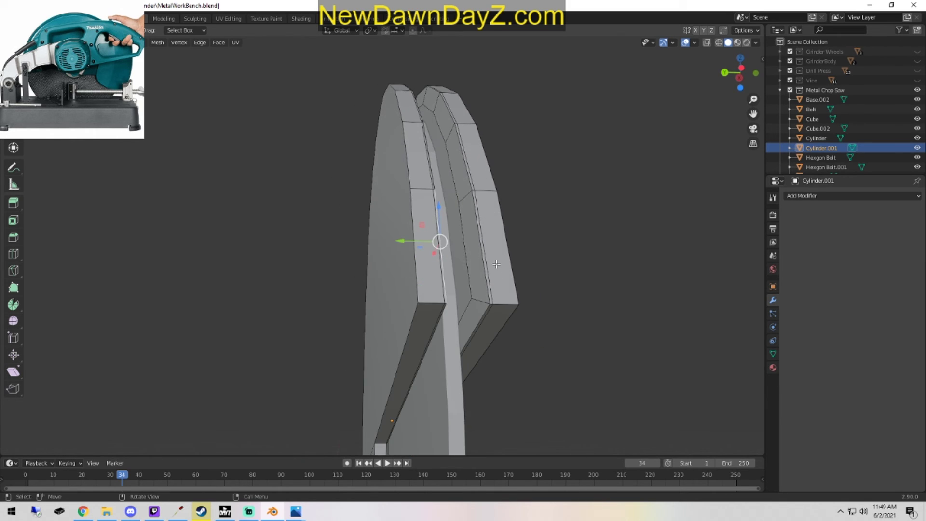
shift+click(482, 245)
key(f)
key(alt+a)
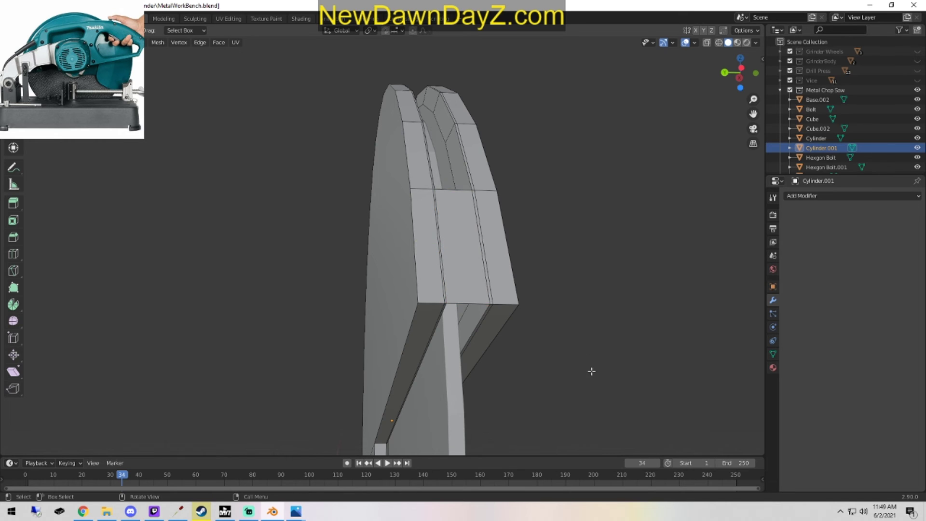
Fill the gap between the facing rim edges of the second segment, directly above the first bridging face.
middle_drag(591, 372, 588, 376)
shift+click(475, 232)
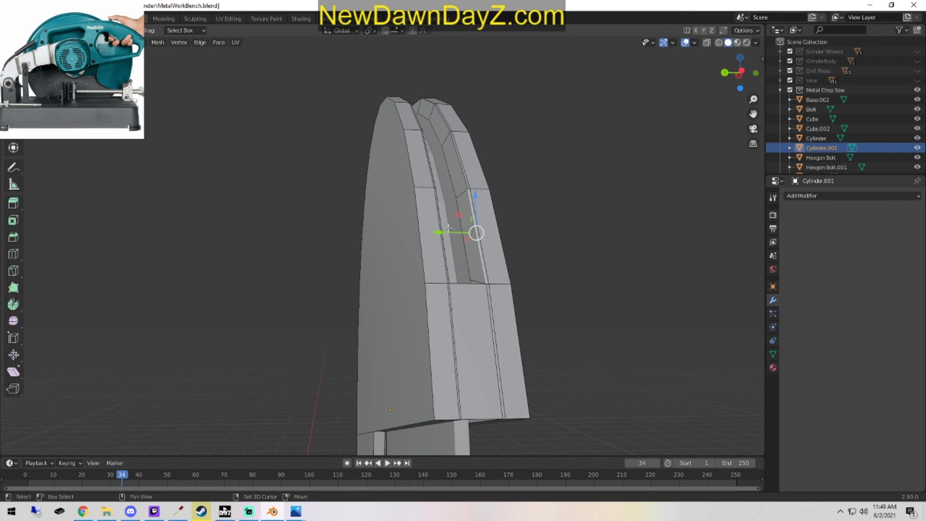
shift+click(444, 241)
key(f)
key(alt+a)
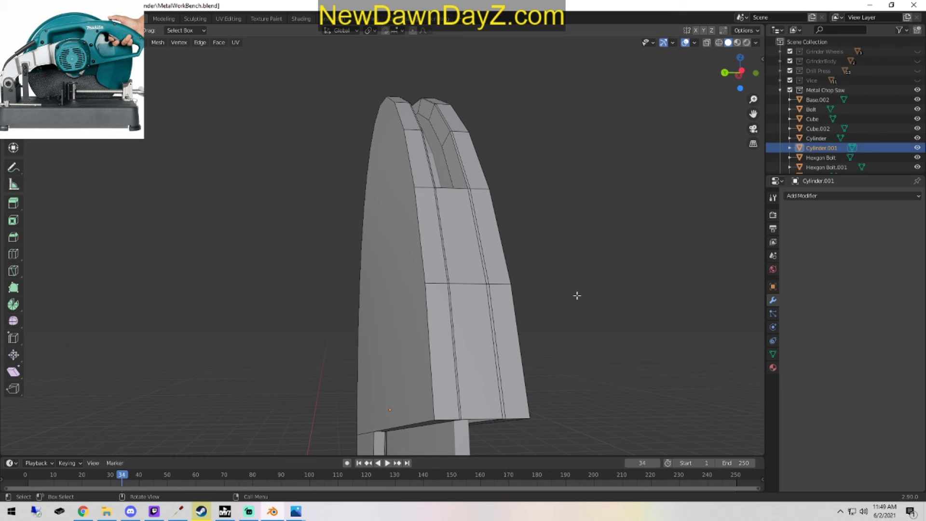
Fill a face between the inner rim edges of the third segment up the guard's front.
right_click(526, 246)
middle_drag(584, 153, 412, 318)
scroll(303, 271, up, 3)
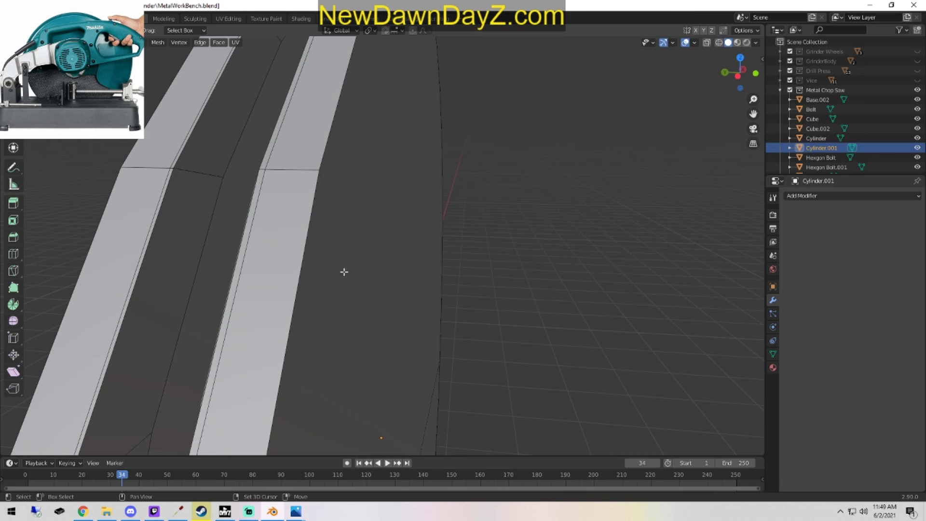
scroll(366, 260, up, 2)
alt+click(337, 253)
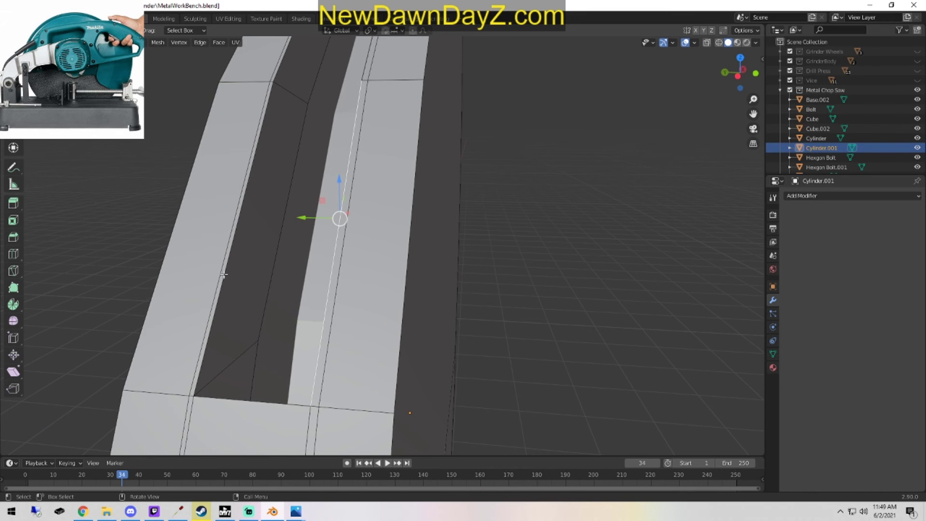
alt+shift+click(223, 275)
key(f)
Bridge the following two rim segments with faces, continuing up the front of the guard.
shift+middle_drag(290, 330, 420, 253)
click(418, 250)
alt+shift+click(336, 268)
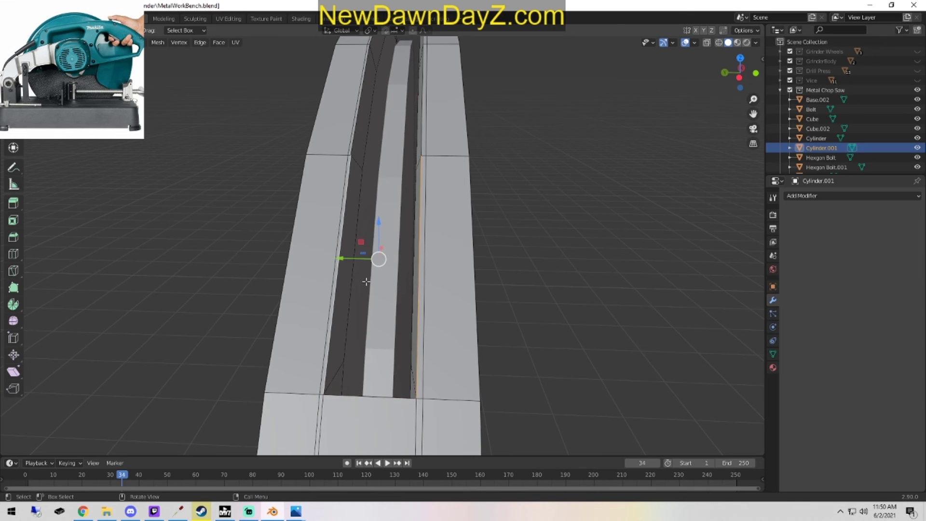
key(f)
click(419, 105)
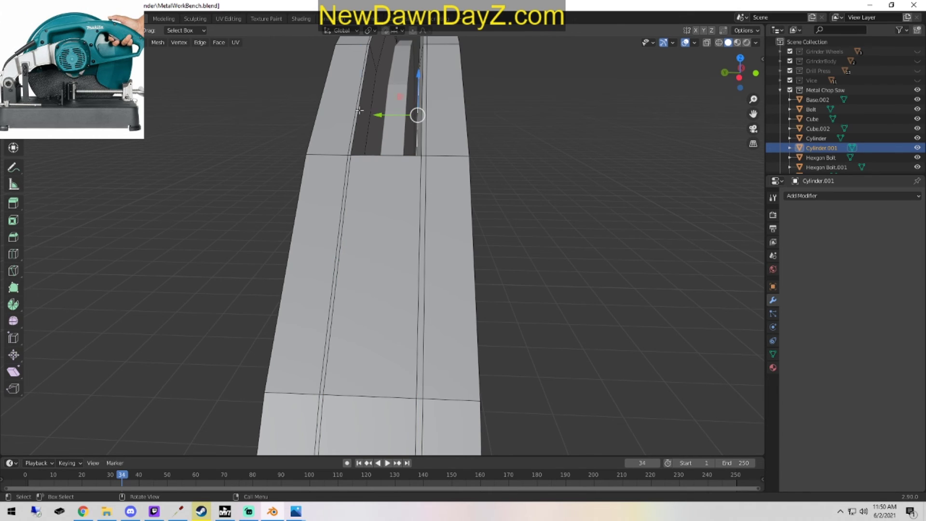
alt+shift+click(359, 110)
key(f)
Fill faces between the facing edges of two more rim segments, approaching the top of the guard.
middle_drag(537, 169, 486, 376)
click(415, 332)
shift+click(370, 333)
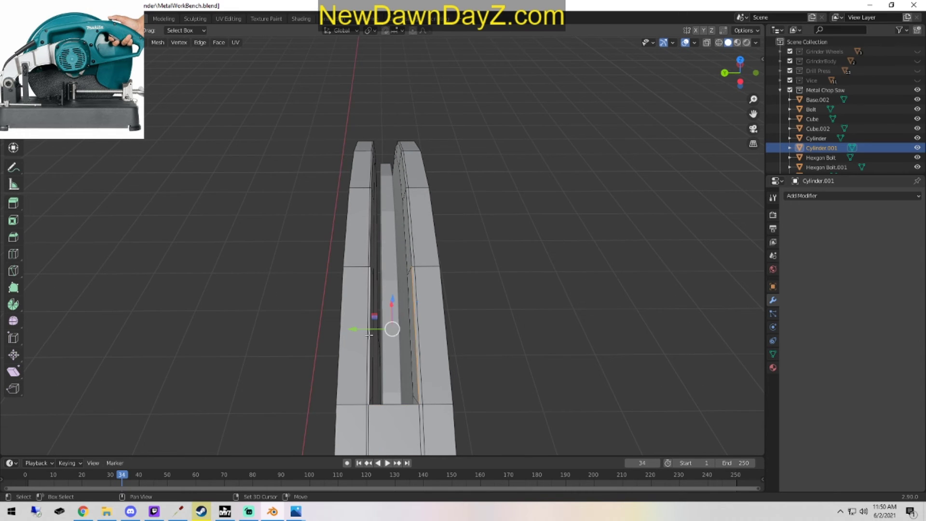
key(f)
click(411, 240)
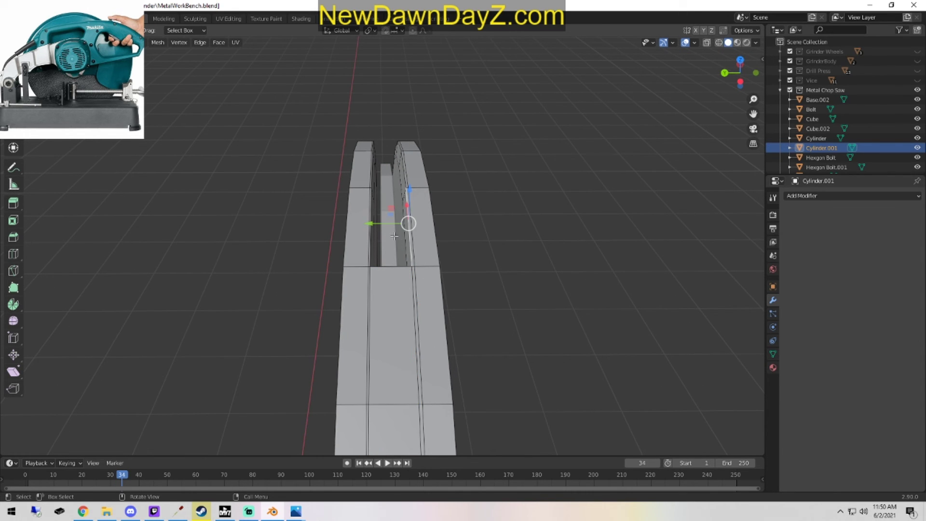
shift+click(370, 241)
key(f)
Undo the bridging face at the top of the guard's rim.
middle_drag(569, 298, 430, 224)
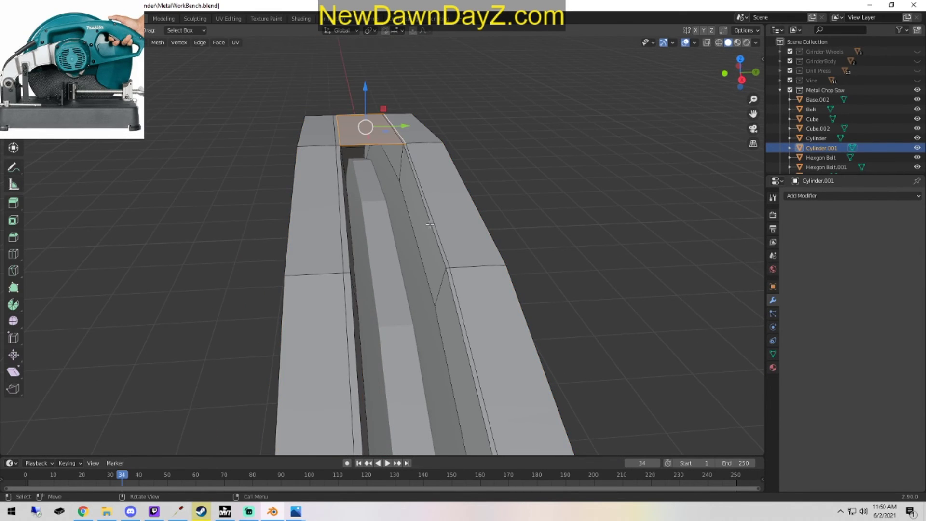
click(428, 216)
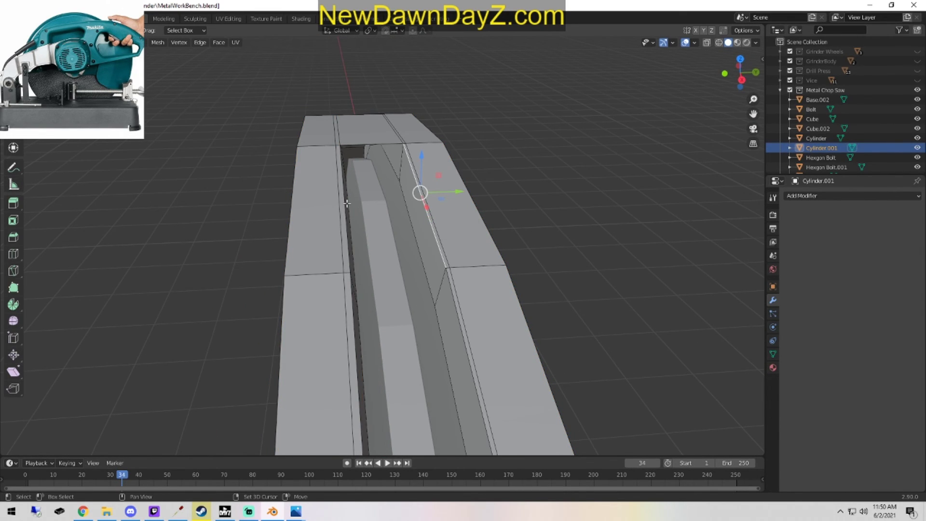
click(376, 128)
click(363, 133)
key(3)
click(368, 126)
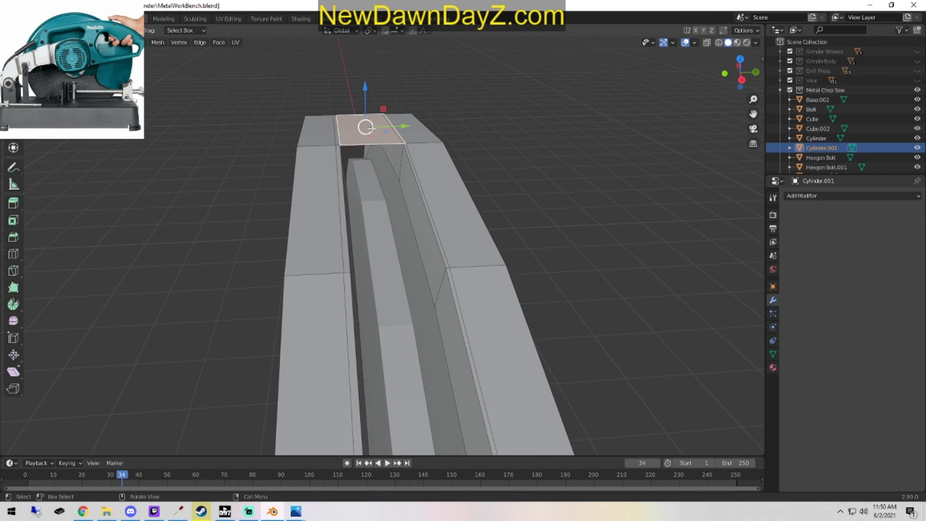
key(ctrl+z)
key(ctrl+z)
key(ctrl+z)
key(ctrl+z)
key(ctrl+z)
key(ctrl+z)
key(ctrl+z)
key(ctrl+z)
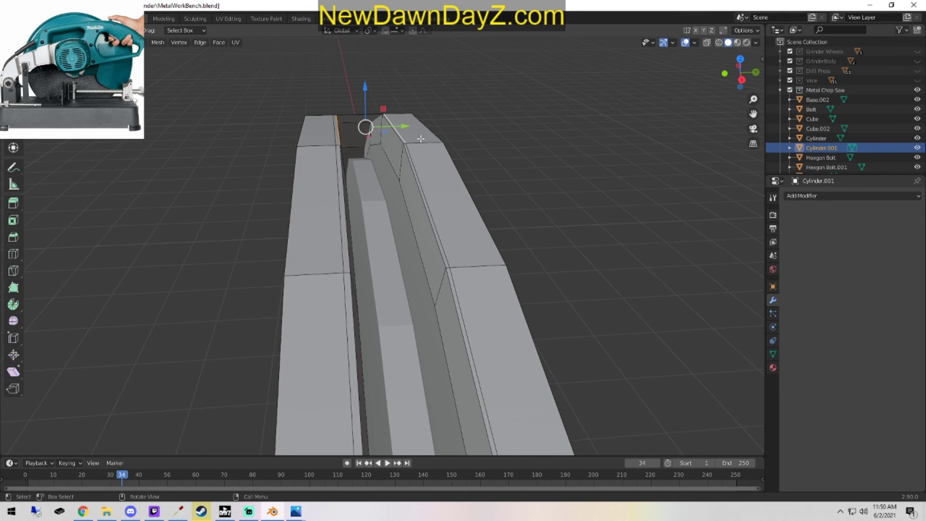
key(ctrl+z)
Refill the top face between the inner rim edges and bridge the adjacent segment on the guard's rear side.
shift+click(400, 137)
key(f)
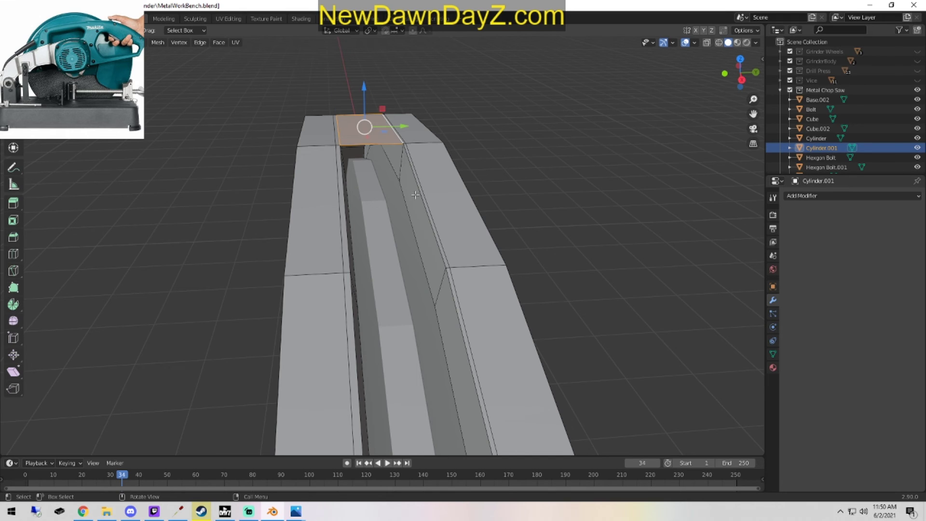
click(418, 194)
shift+click(347, 221)
key(f)
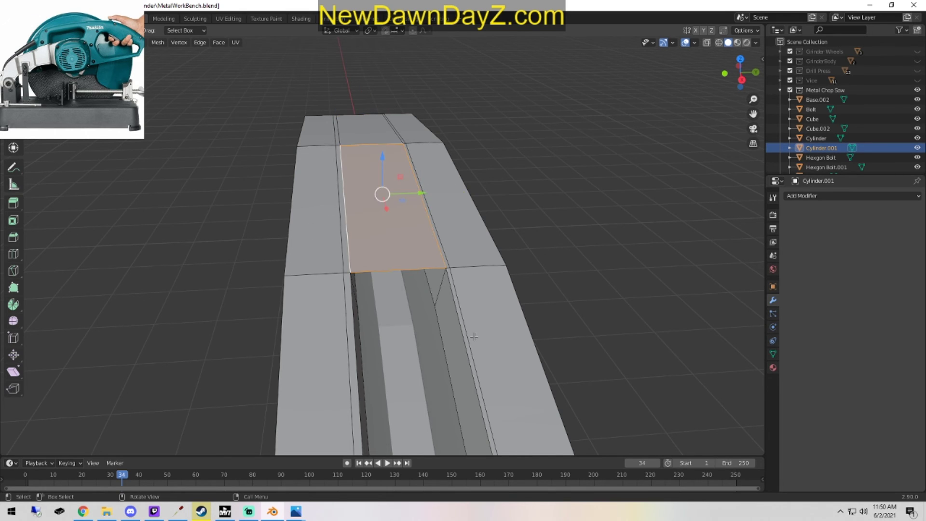
Fill faces across the next two open rim segments down the rear of the guard.
key(ctrl+z)
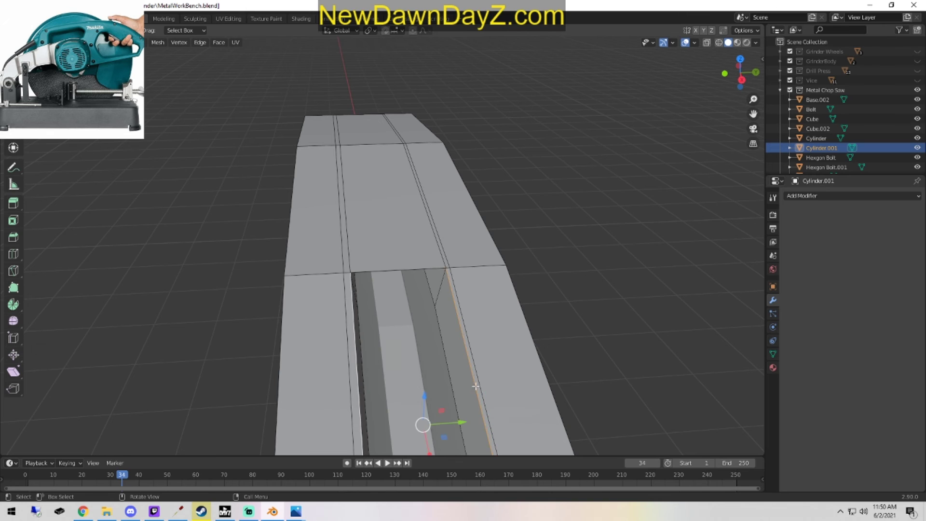
key(ctrl+shift+z)
scroll(512, 353, down, 2)
shift+middle_drag(507, 363, 405, 179)
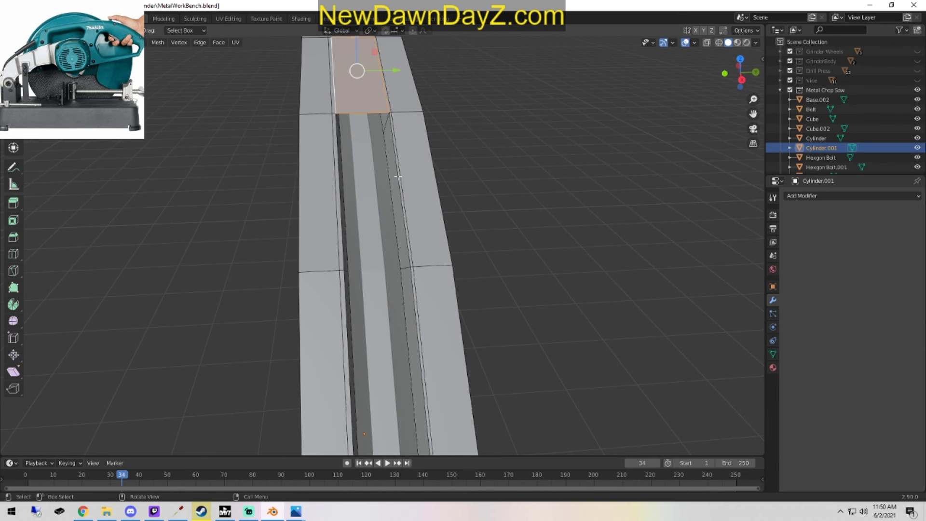
click(397, 177)
key(ctrl+z)
key(ctrl+z)
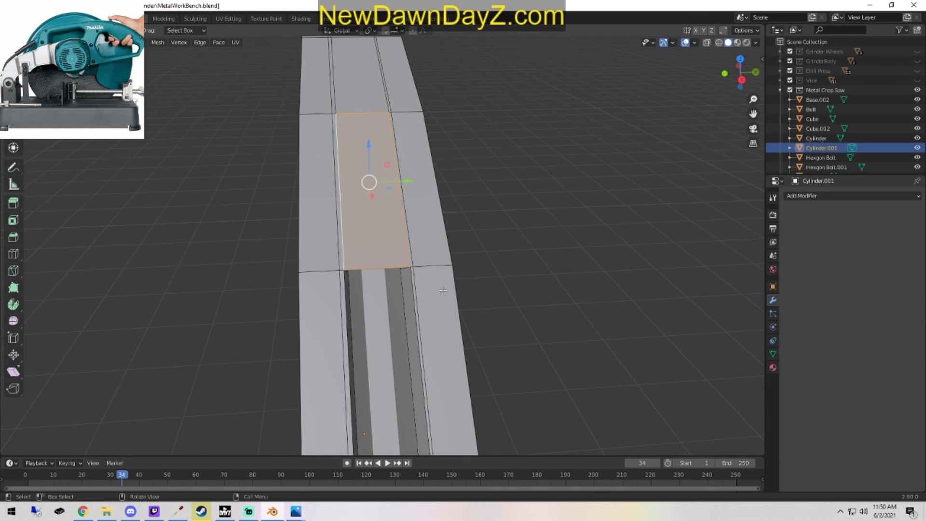
Clear the stray edge selection and bridge the next open rim segment down the rear of the guard.
shift+click(418, 345)
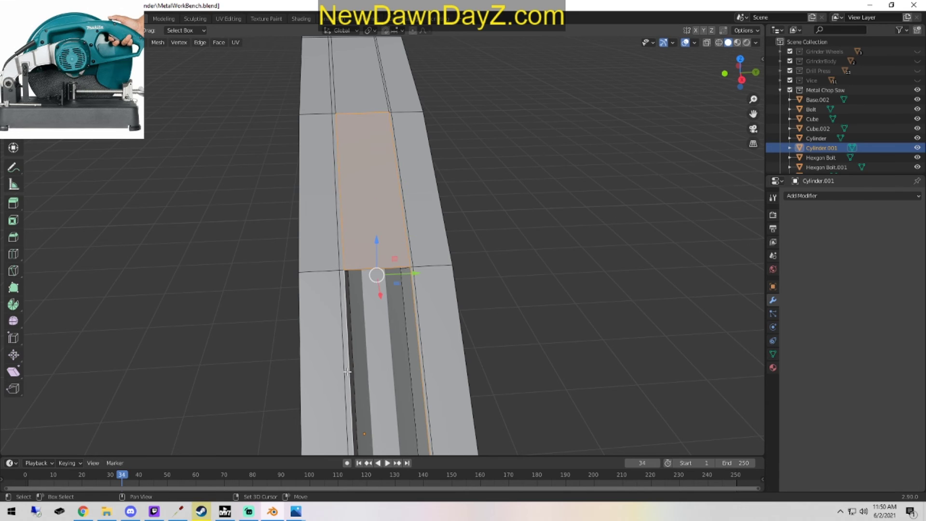
shift+middle_drag(428, 401, 410, 237)
key(ctrl+z)
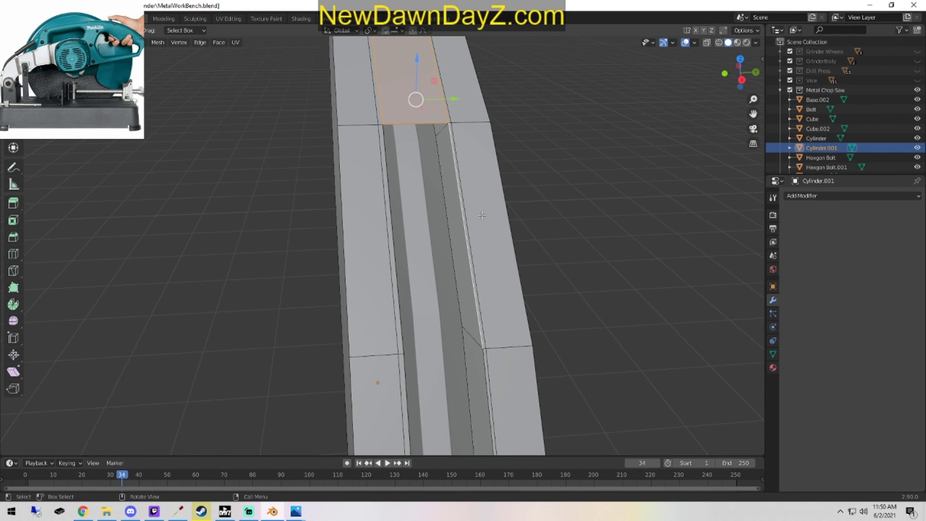
key(ctrl+z)
key(ctrl+z)
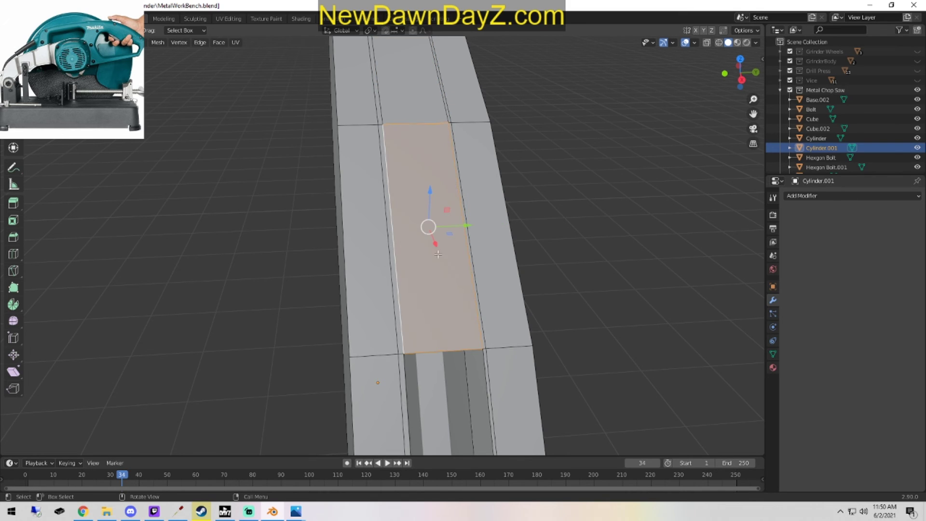
Select the facing inner edges of the following rear rim segment and fill the gap between them.
middle_drag(463, 219, 545, 241)
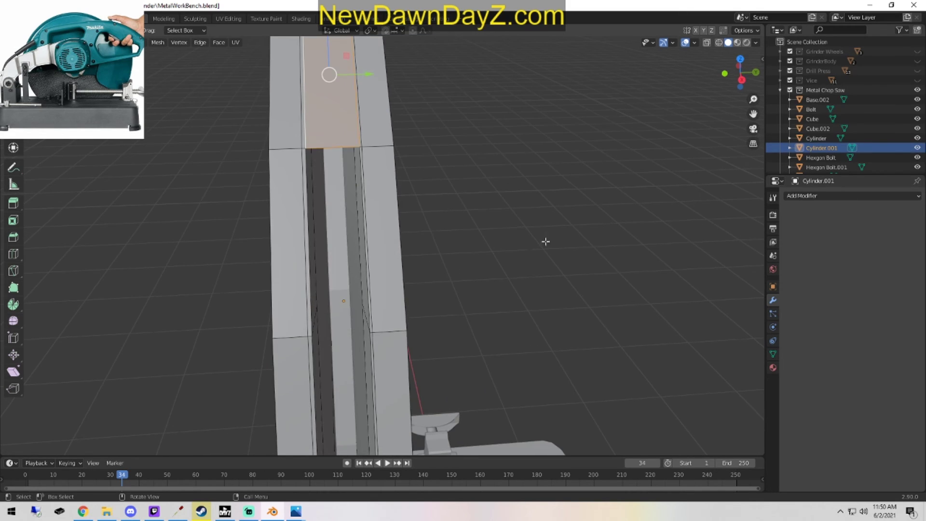
click(367, 238)
shift+click(314, 267)
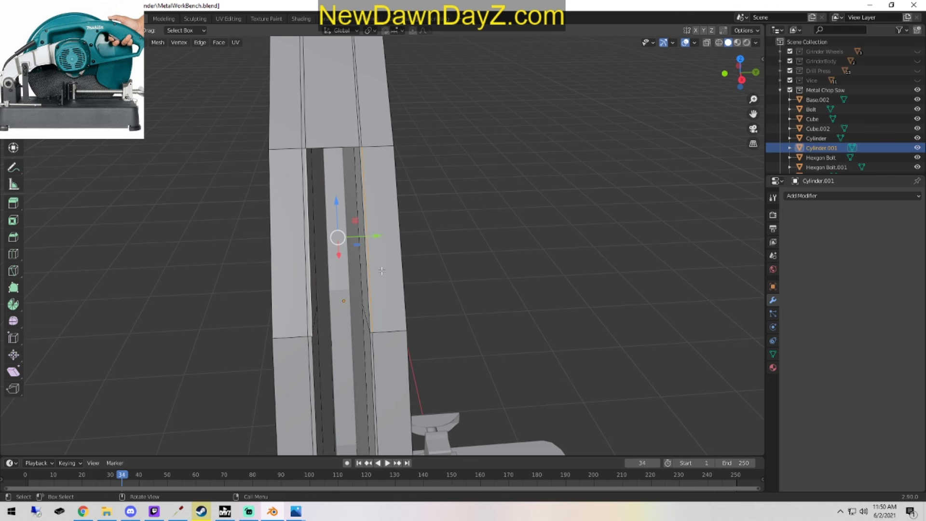
shift+click(367, 265)
key(f)
Fill faces across two more rear rim segments above the base, joining the guard halves further down.
middle_drag(430, 319, 435, 167)
click(438, 153)
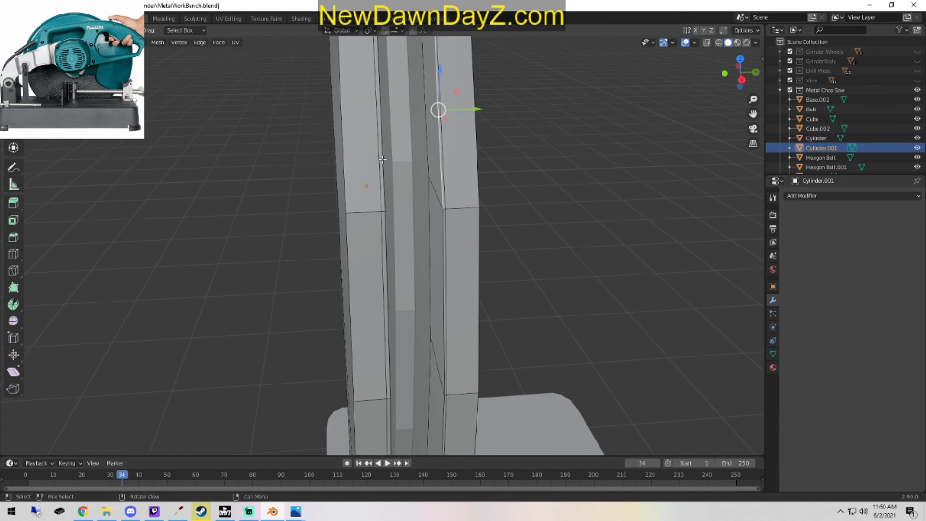
shift+click(382, 159)
key(f)
click(439, 305)
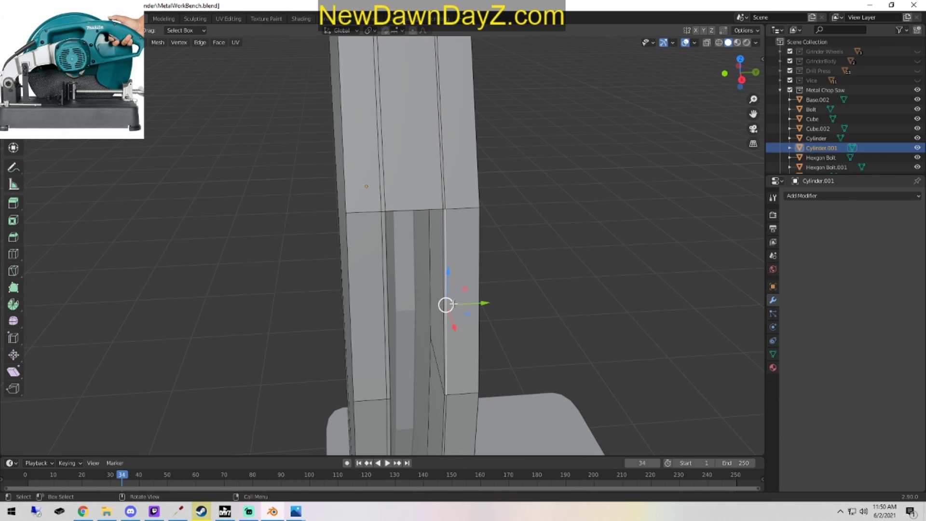
click(443, 333)
click(387, 327)
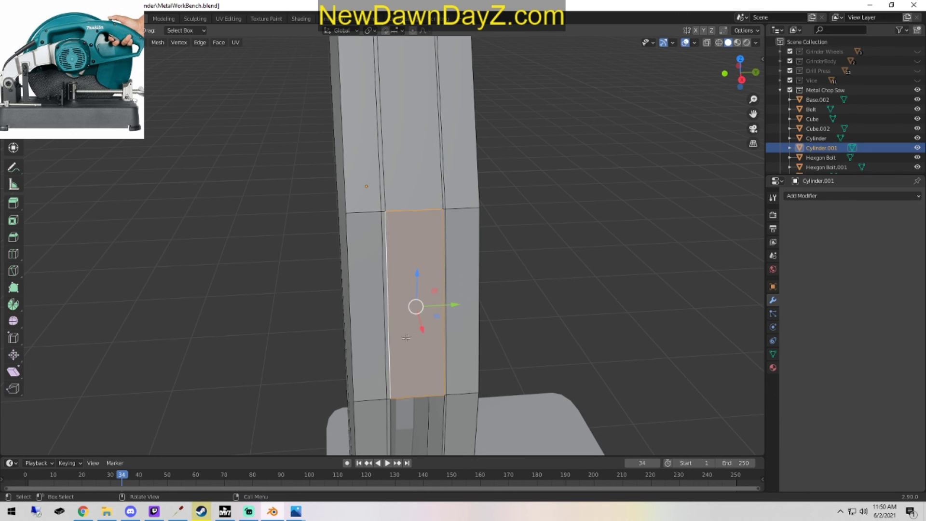
Bridge the next two open rim segments on the lower rear of the guard with faces.
middle_drag(386, 327, 479, 335)
scroll(479, 335, up, 4)
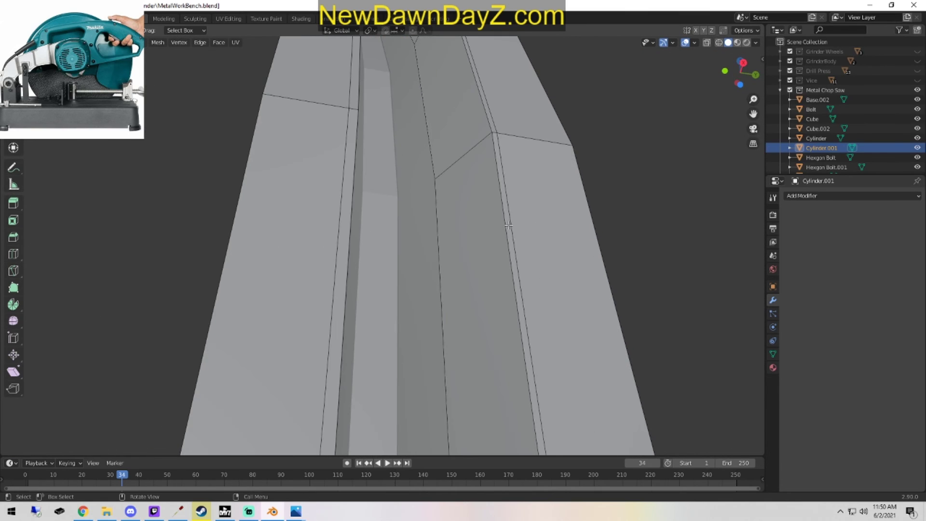
shift+click(365, 111)
key(f)
click(469, 252)
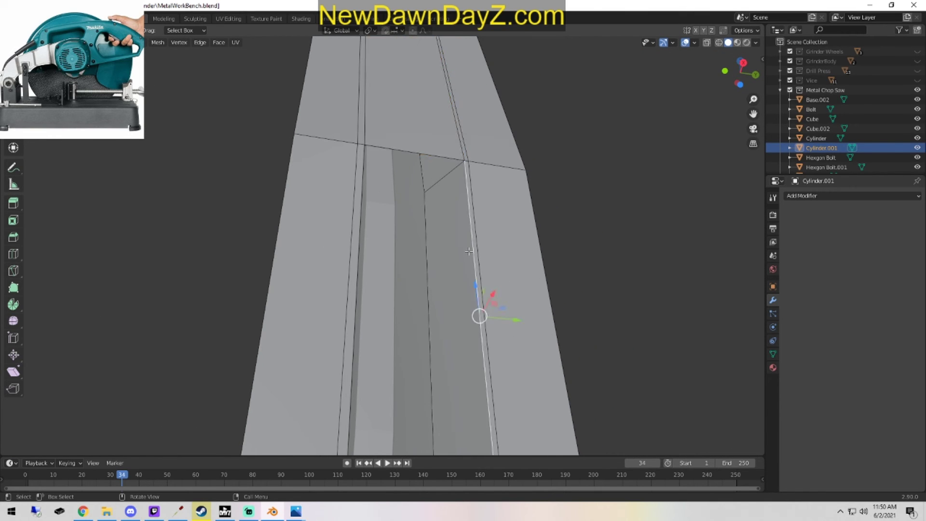
shift+click(356, 282)
key(f)
Fill a face between the inner edges of the next rim segment on the guard's underside.
scroll(392, 296, down, 4)
shift+middle_drag(415, 319, 424, 160)
click(405, 167)
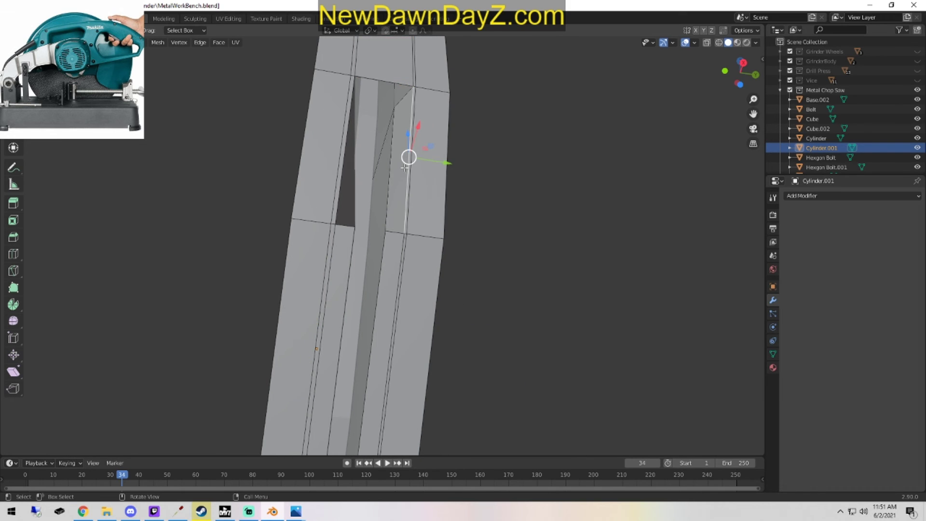
shift+click(351, 173)
key(f)
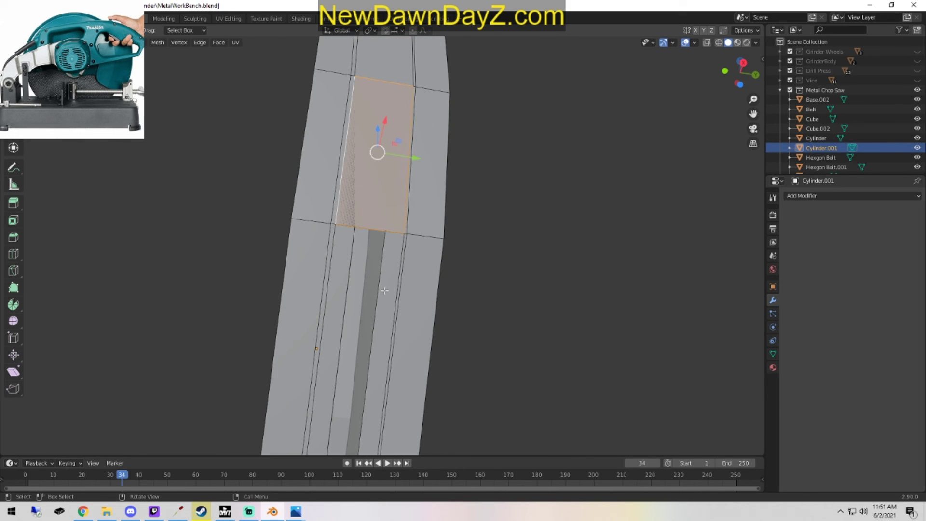
Undo the last face fill on the guard's rim and check the guard's open rim segments around the disc.
key(ctrl+z)
middle_drag(439, 303, 419, 349)
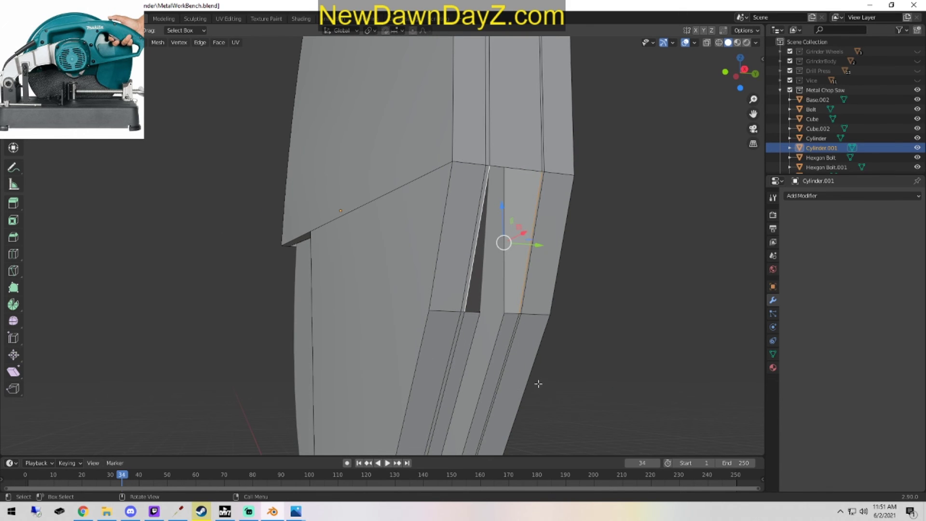
middle_drag(538, 384, 475, 376)
scroll(505, 300, down, 3)
key(Tab)
scroll(634, 307, down, 2)
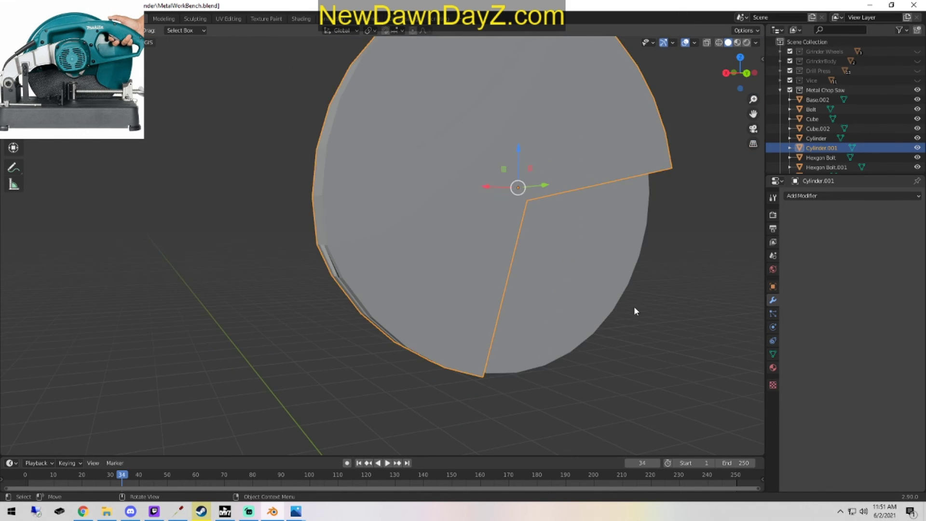
middle_drag(482, 309, 610, 309)
middle_drag(400, 306, 499, 299)
middle_drag(461, 345, 453, 317)
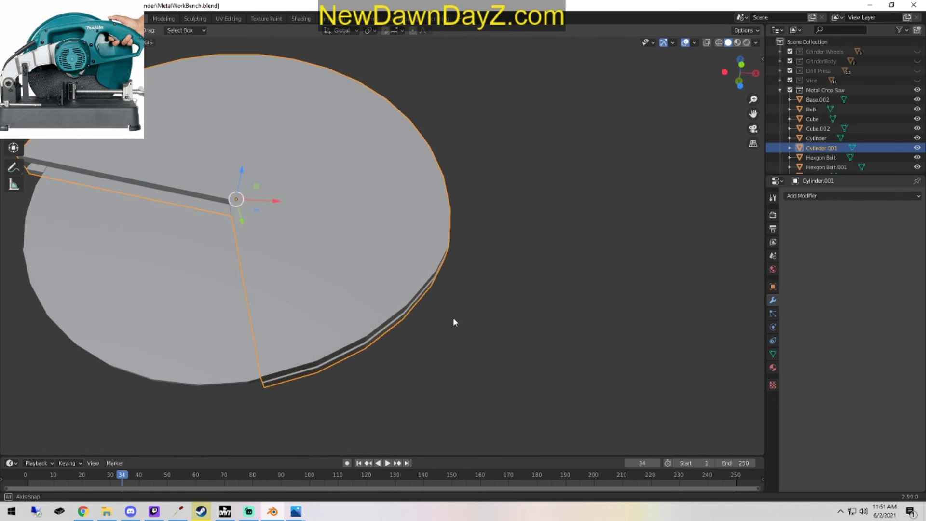
scroll(388, 288, down, 3)
mouse_move(384, 286)
middle_down()
mouse_move(401, 260)
mouse_move(388, 328)
mouse_move(494, 306)
mouse_move(480, 359)
mouse_move(555, 374)
mouse_move(478, 346)
mouse_move(440, 316)
mouse_move(509, 347)
mouse_move(509, 296)
mouse_move(480, 320)
middle_up()
scroll(497, 311, down, 2)
Open the blade guard's mesh for editing and select the vertices at its lower rear end.
key(Tab)
key(Tab)
click(554, 374)
scroll(481, 325, up, 3)
key(Tab)
key(c)
drag(365, 249, 402, 263)
key(Escape)
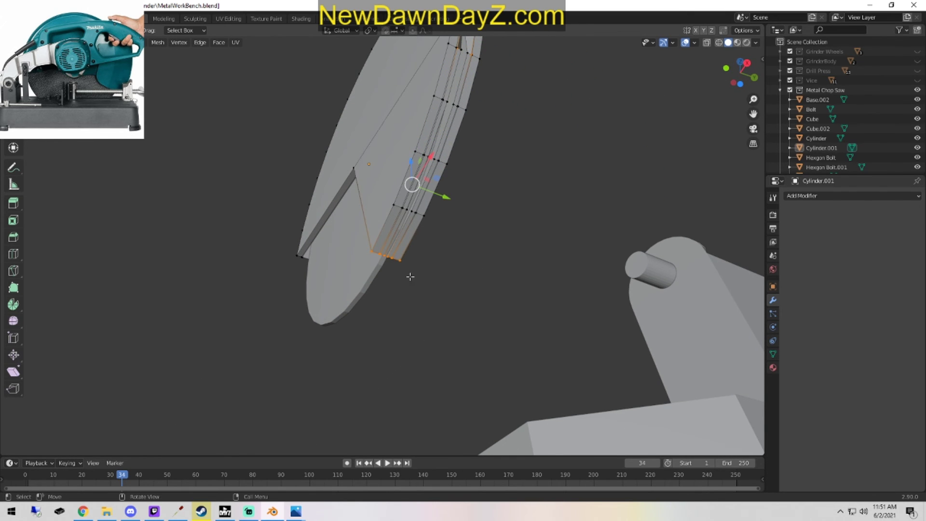
Reselect only the guard's lower end vertices and move them along X and Z to shorten the last rim segment.
middle_drag(410, 275, 507, 325)
drag(547, 259, 562, 256)
key(Escape)
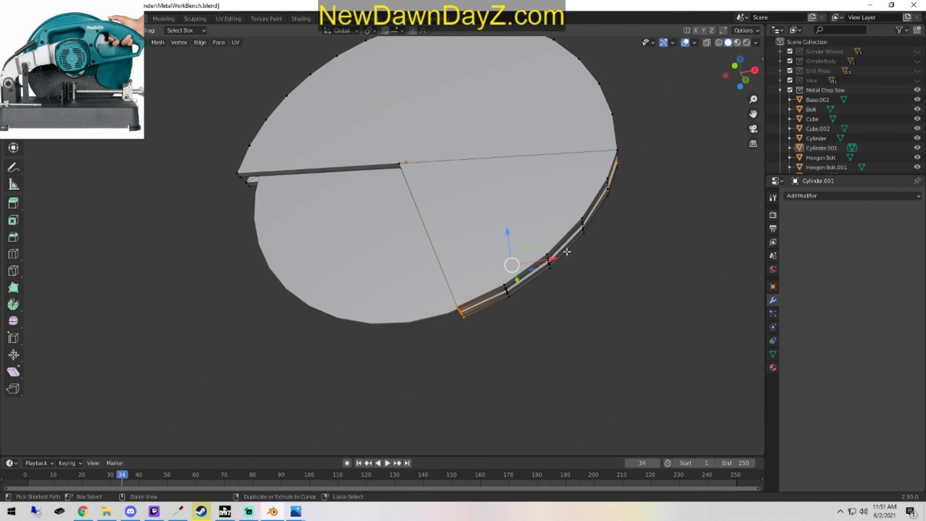
click(477, 322)
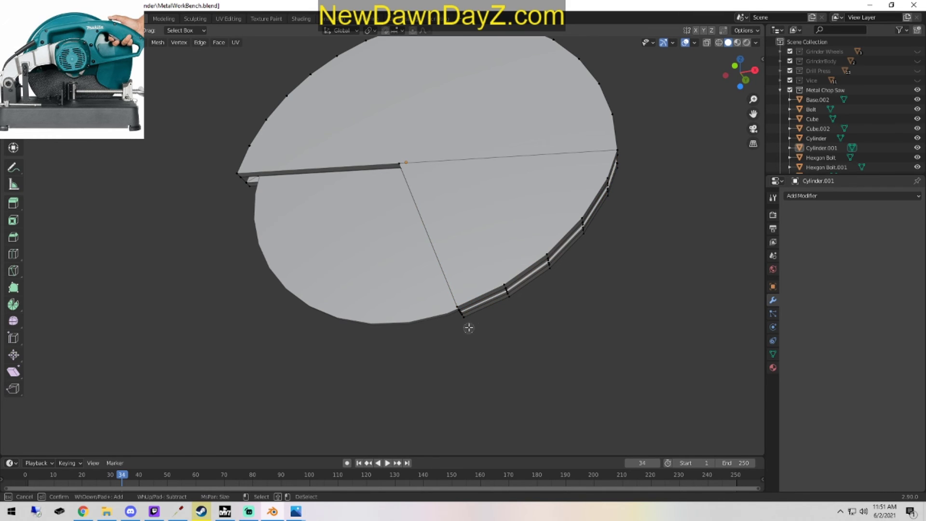
click(464, 314)
key(g)
key(x)
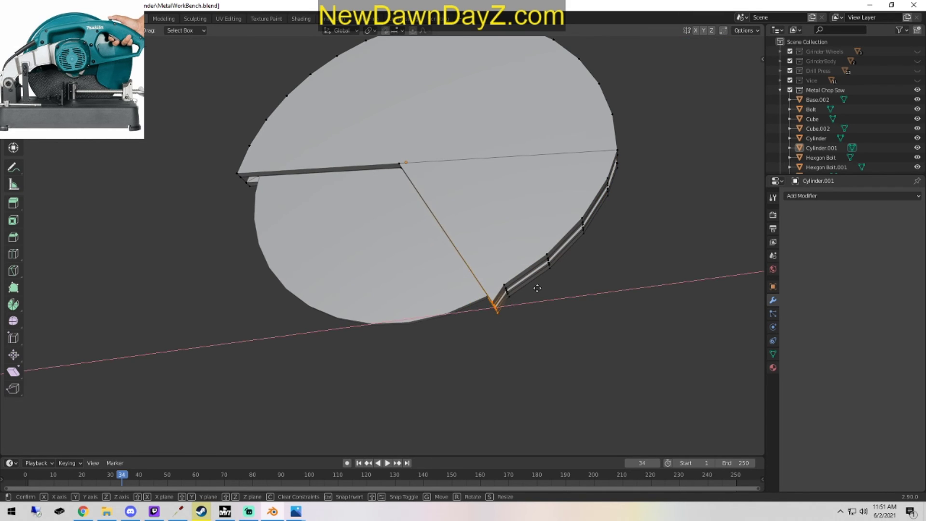
click(530, 288)
key(g)
key(z)
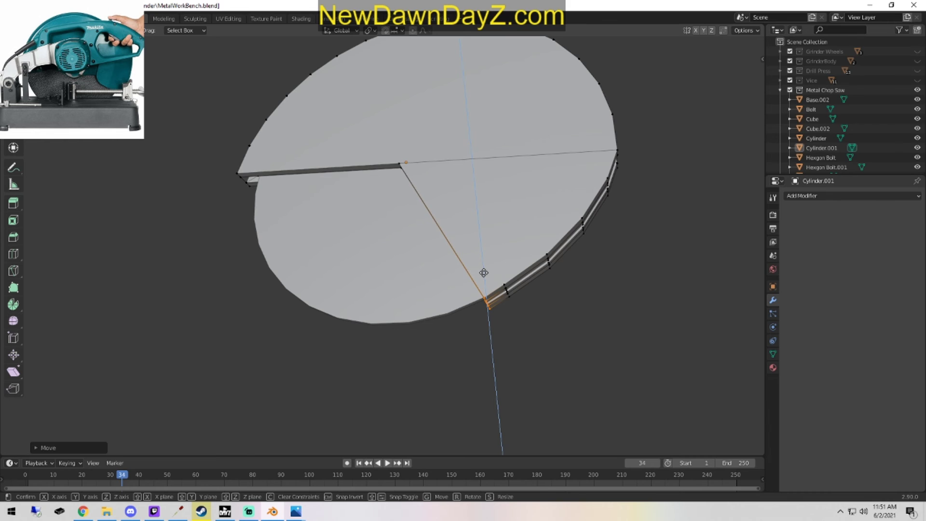
click(484, 274)
Select the guard's lower end vertices again and shift them further rearward along X.
key(Tab)
scroll(513, 298, down, 2)
middle_drag(513, 300, 462, 316)
key(Tab)
key(c)
drag(442, 264, 432, 257)
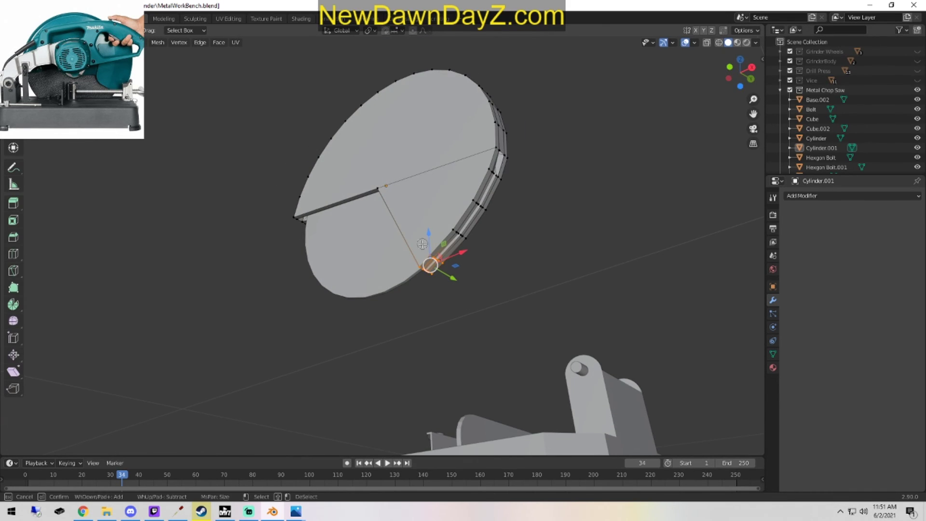
key(Escape)
middle_drag(494, 300, 524, 315)
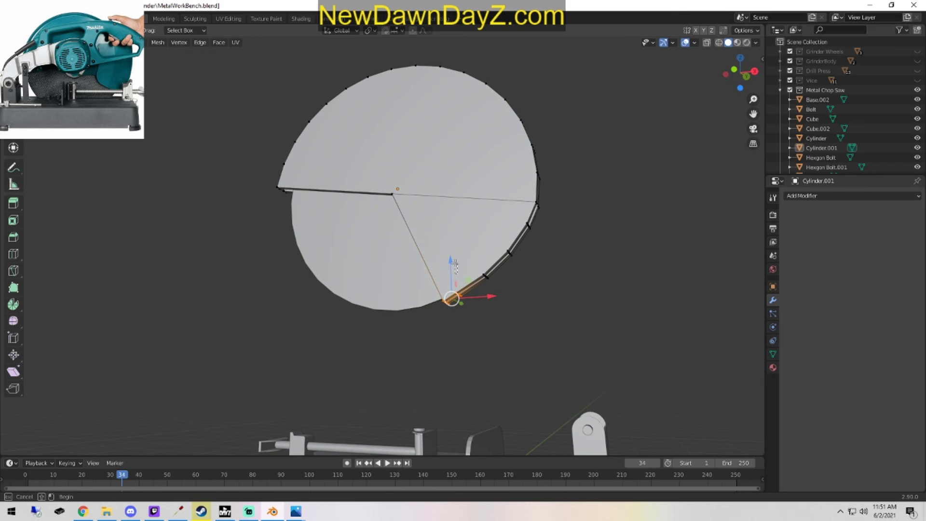
click(486, 301)
key(ctrl+z)
drag(488, 298, 500, 296)
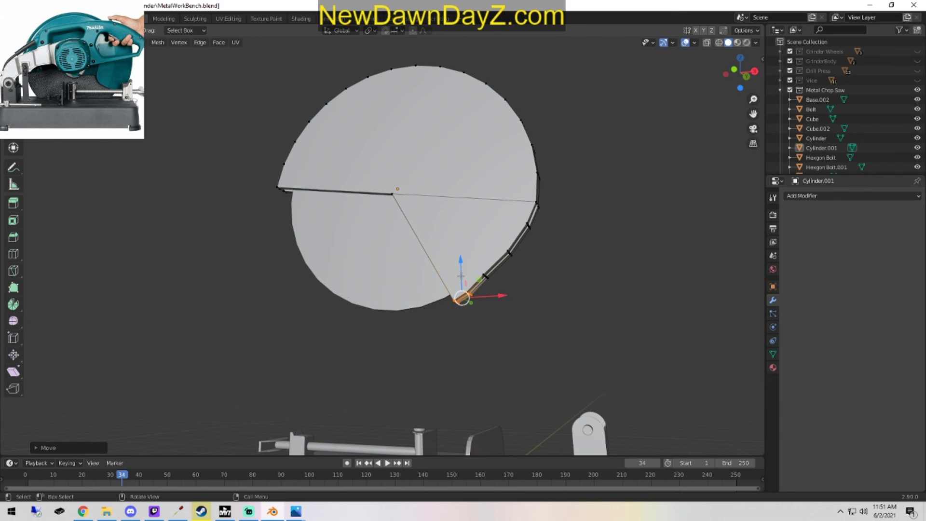
Fine-tune the guard's lower end with small moves along X and Z and slight rotations.
mouse_move(460, 263)
mouse_down()
mouse_move(459, 253)
mouse_move(465, 265)
mouse_up()
key(r)
click(567, 326)
drag(506, 297, 511, 296)
drag(461, 264, 463, 258)
key(r)
click(518, 295)
key(Tab)
middle_drag(519, 295, 552, 308)
scroll(513, 299, up, 3)
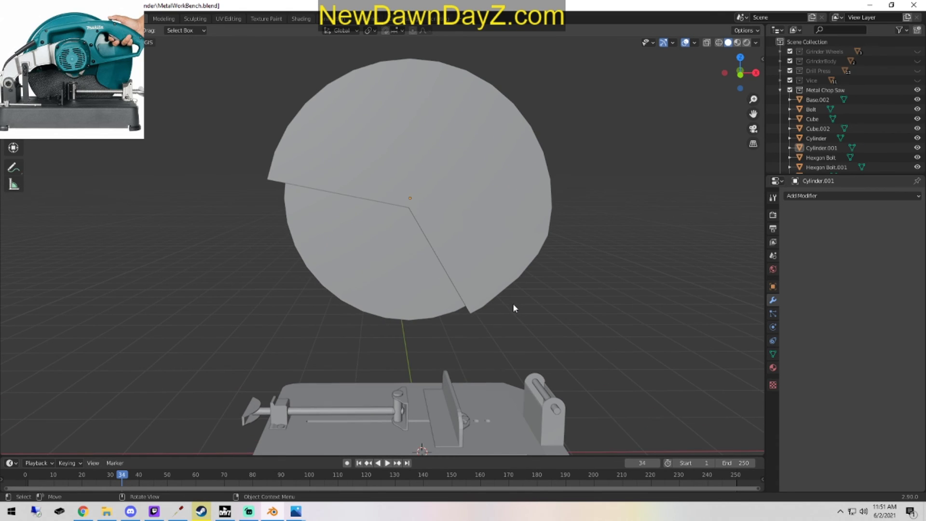
Select the cutting disc and rename it Blade.
click(346, 194)
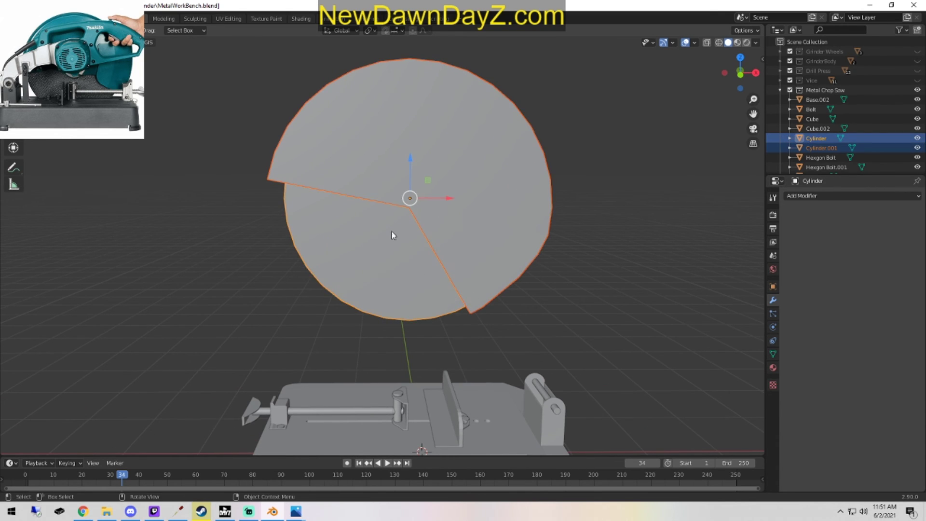
click(379, 246)
double_click(816, 138)
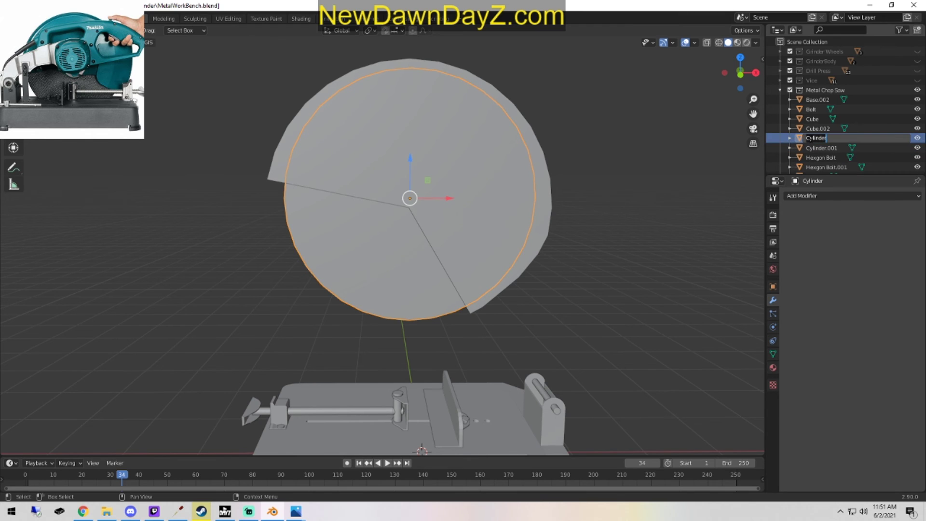
text(Blade)
key(Return)
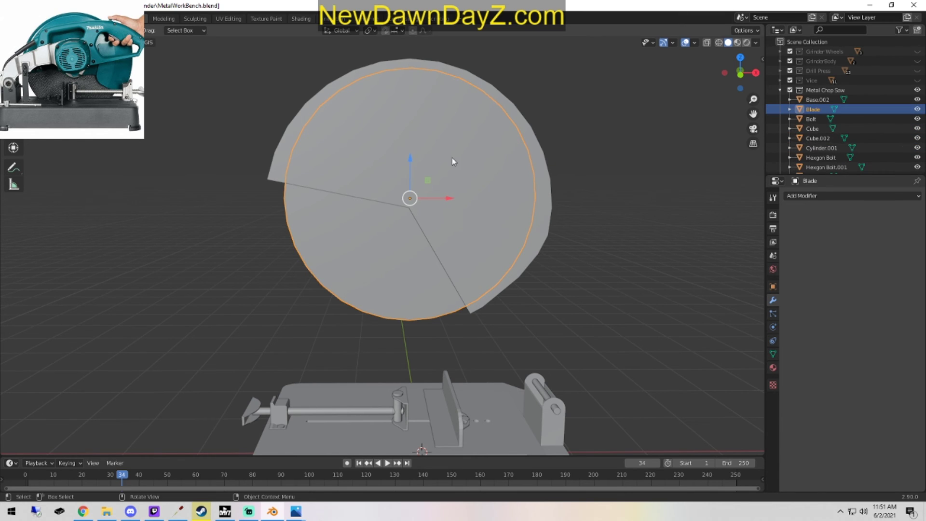
Select the guard around the disc and rename it Blade Shroud.
click(546, 159)
double_click(830, 147)
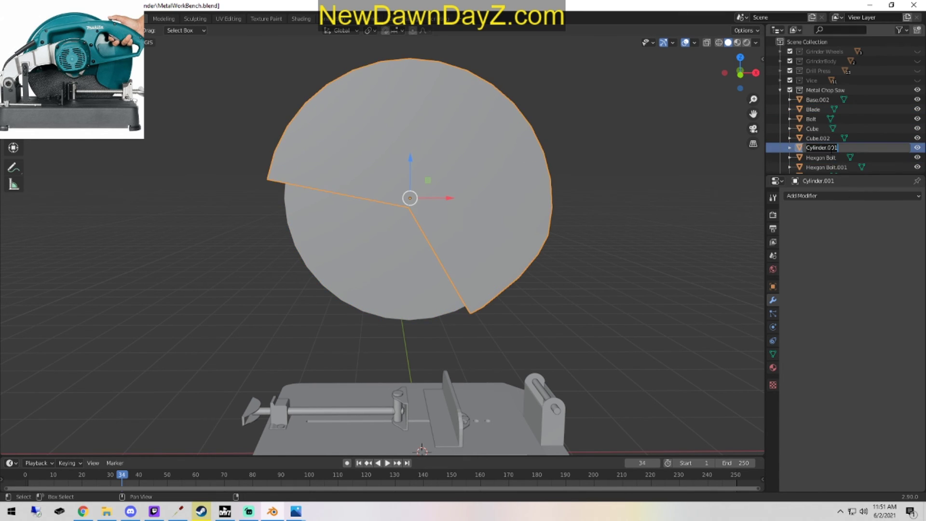
text(Bal)
text(de Shroud)
key(Return)
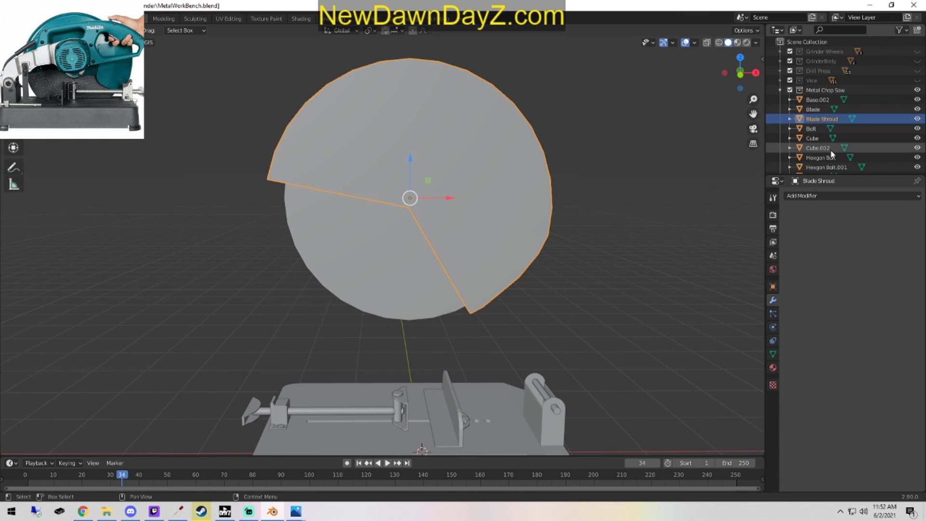
Select the blade together with its shroud and lower both along Z onto the saw base.
scroll(516, 285, down, 1)
shift+click(358, 247)
drag(406, 173, 408, 303)
middle_drag(408, 303, 485, 421)
click(527, 333)
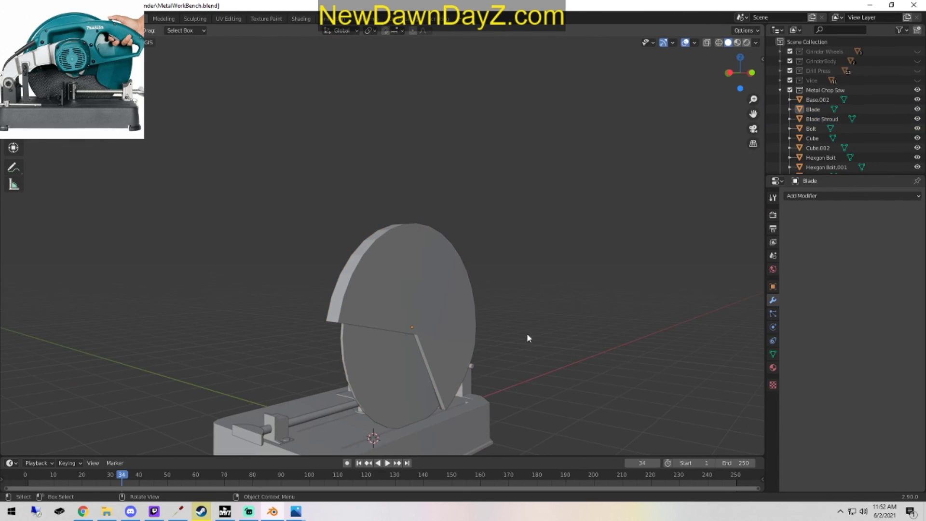
scroll(527, 334, down, 4)
middle_drag(527, 334, 476, 354)
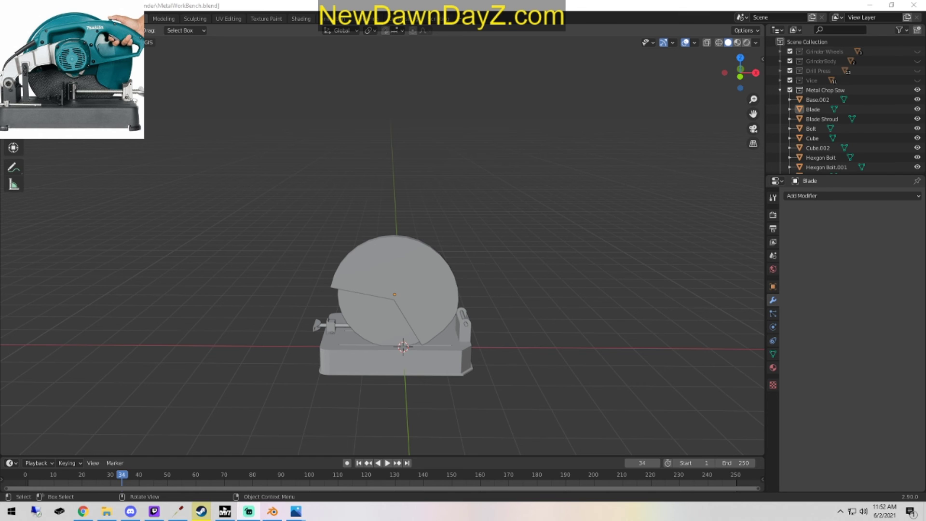
key(super+d)
key(super+d)
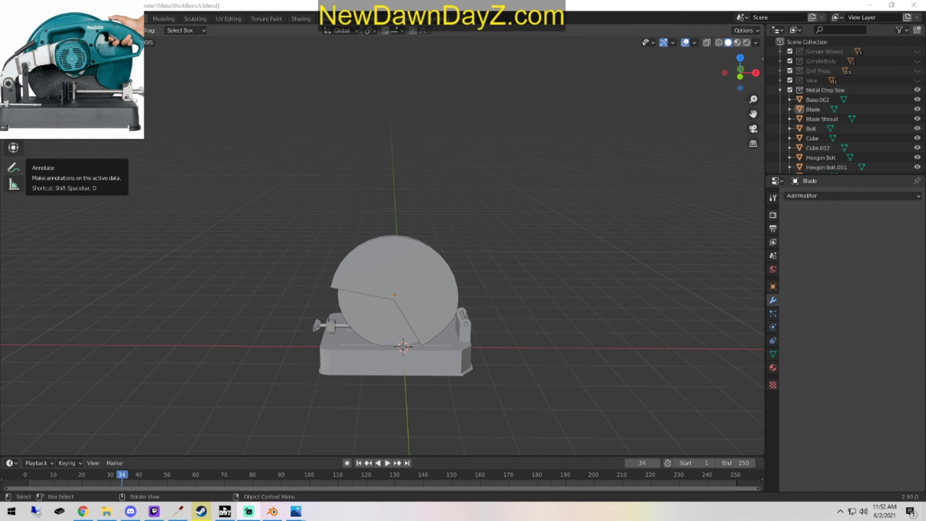
mouse_move(467, 377)
middle_down()
mouse_move(543, 388)
mouse_move(508, 324)
mouse_move(482, 327)
mouse_move(458, 358)
middle_up()
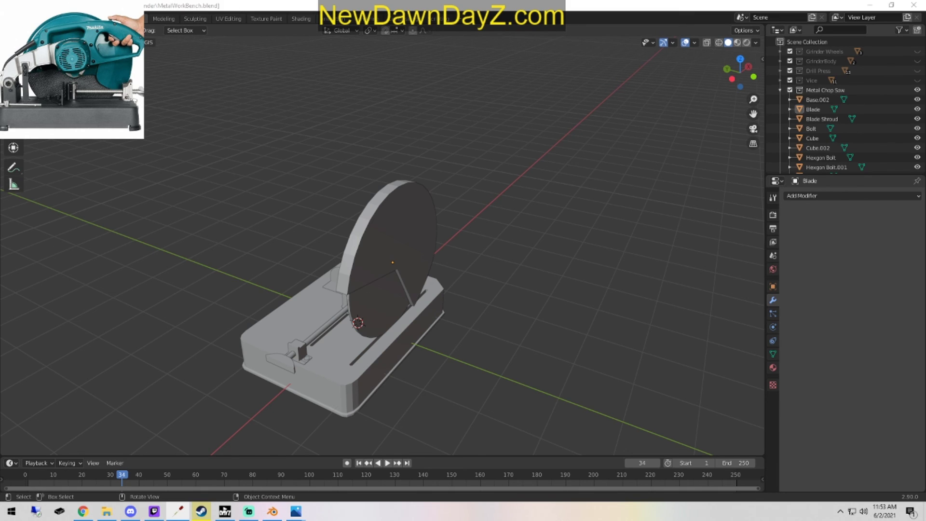
key(alt+Tab)
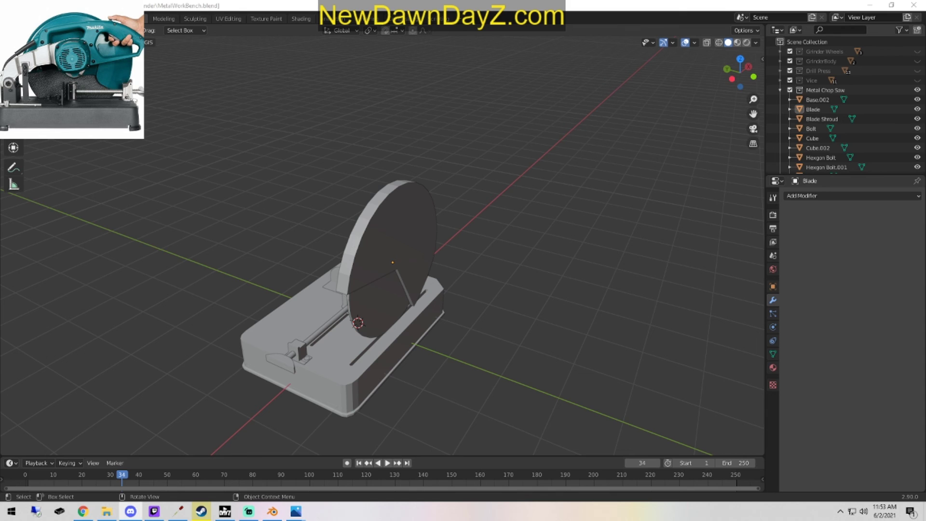
key(alt+Tab)
key(alt+Tab)
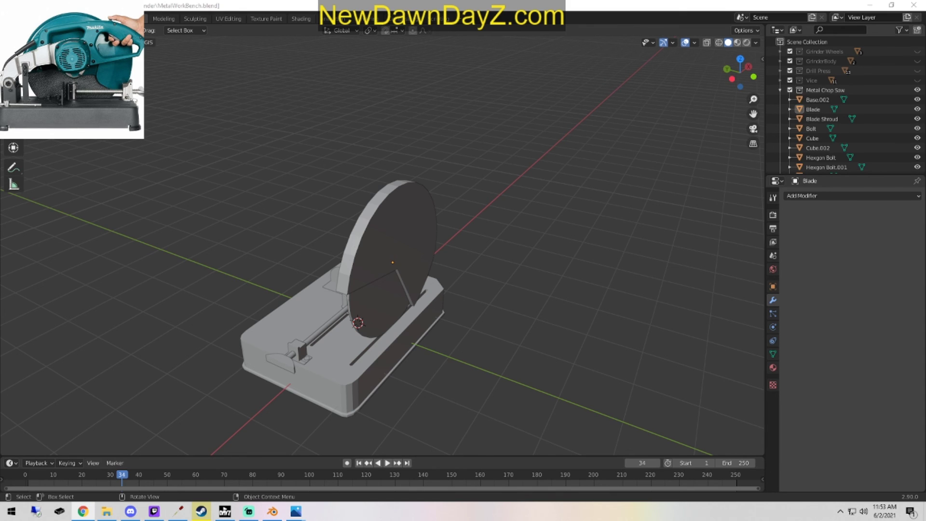
key(alt+Tab)
key(alt+Tab)
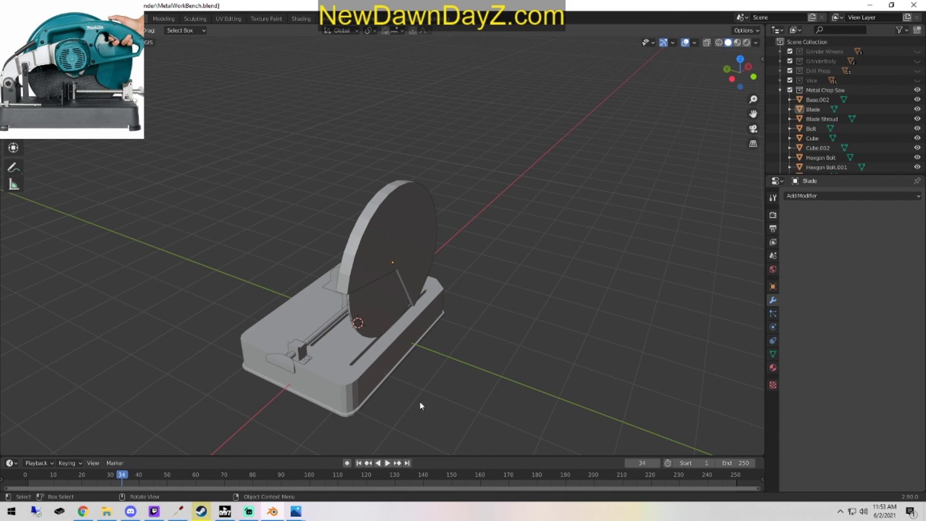
mouse_move(422, 403)
middle_down()
mouse_move(427, 378)
mouse_move(408, 358)
mouse_move(477, 388)
mouse_move(411, 418)
middle_up()
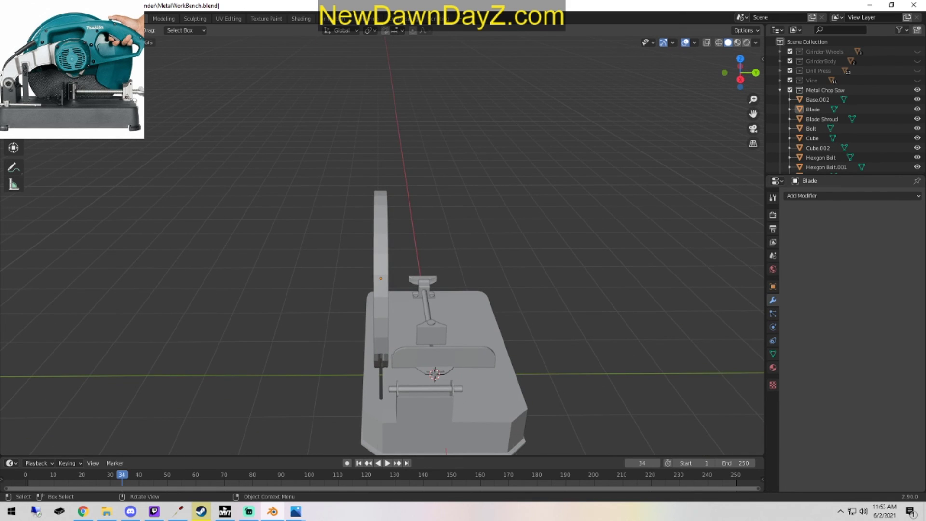
middle_drag(411, 418, 386, 285)
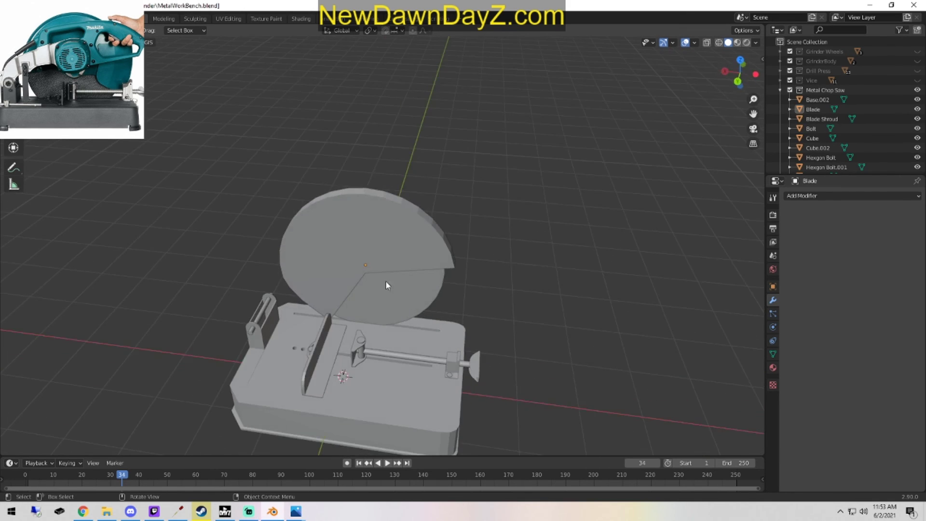
middle_drag(523, 369, 433, 365)
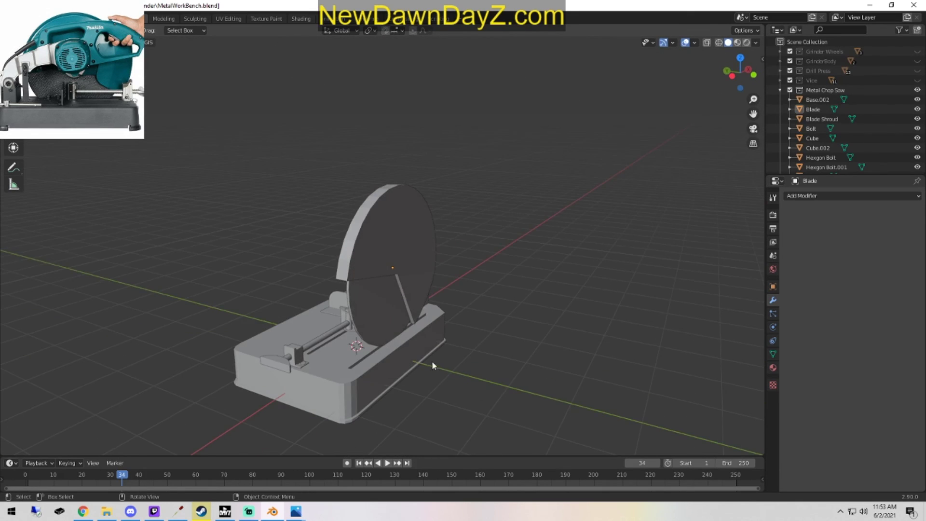
middle_drag(589, 358, 517, 384)
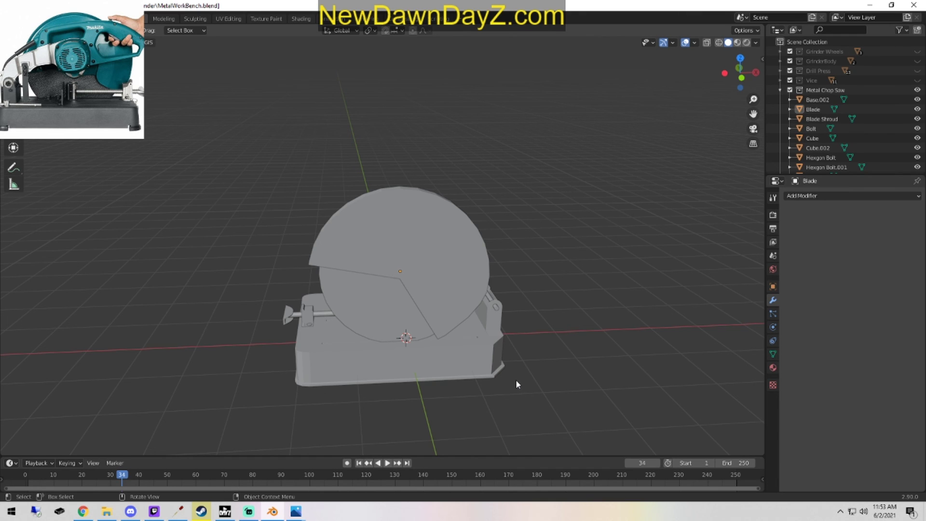
right_click(517, 379)
middle_drag(286, 428, 373, 389)
middle_drag(435, 374, 567, 289)
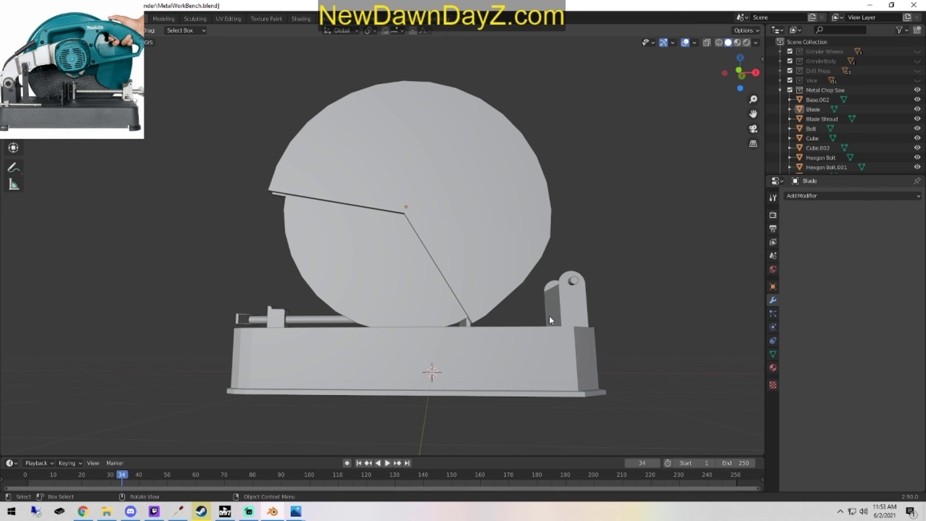
In the blade shroud's mesh, select the facing inner wall faces on both sides of the lower rear slot and scale them along Y.
middle_drag(549, 316, 380, 262)
key(Tab)
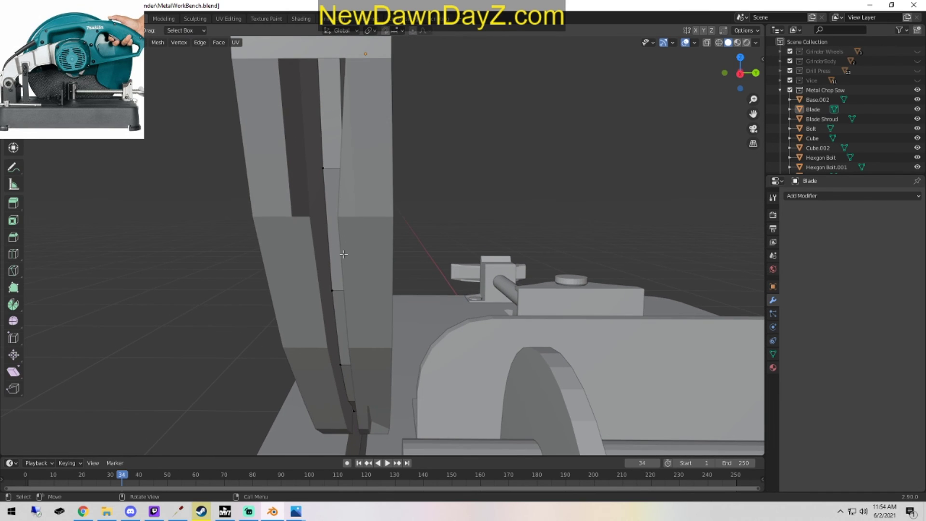
key(Tab)
click(310, 264)
key(Tab)
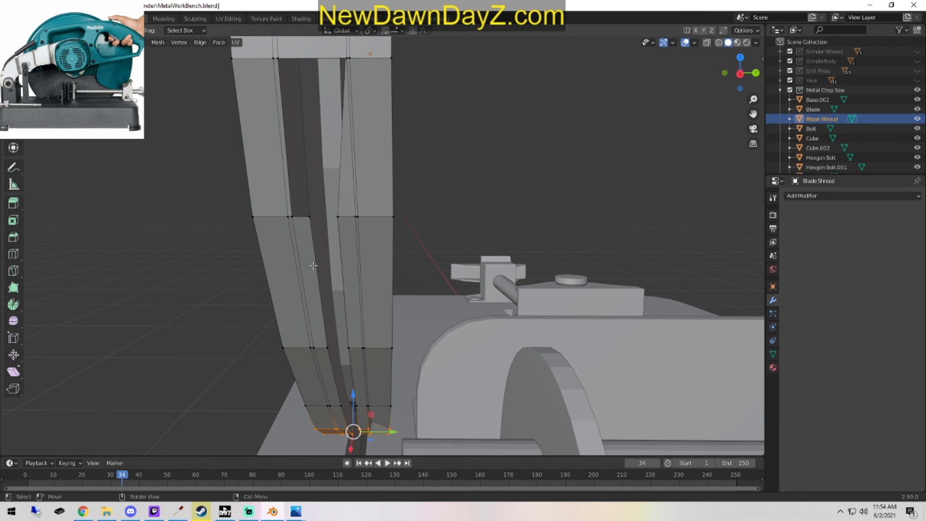
key(alt+a)
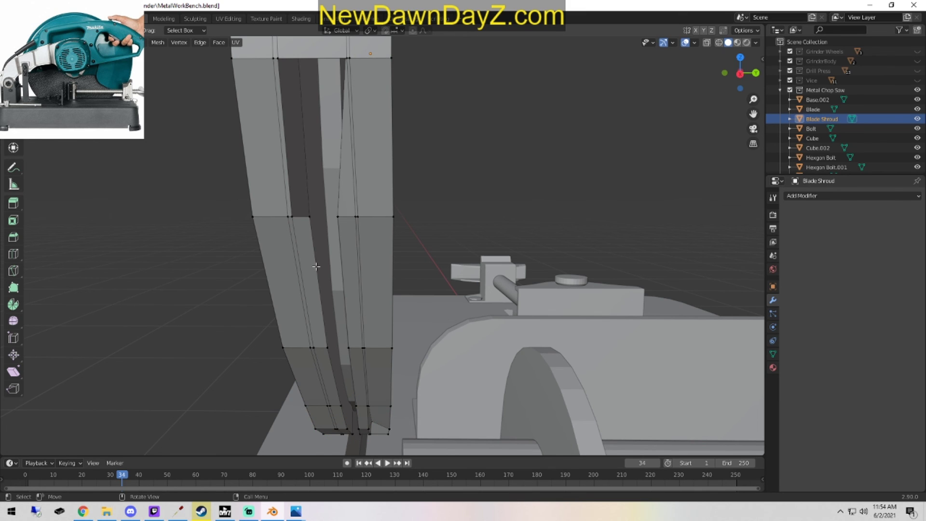
alt+click(319, 268)
middle_drag(339, 277, 362, 253)
alt+shift+click(423, 203)
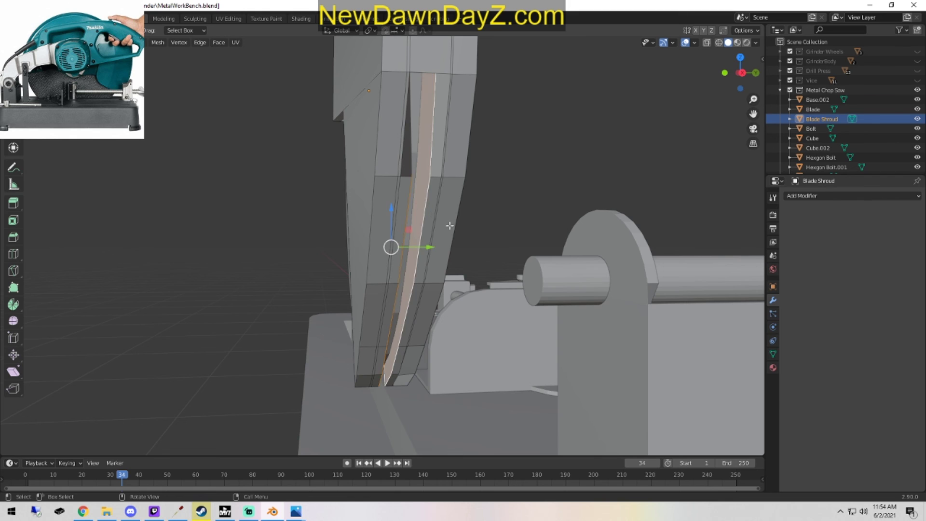
mouse_move(422, 204)
middle_down()
mouse_move(436, 227)
mouse_move(427, 218)
middle_up()
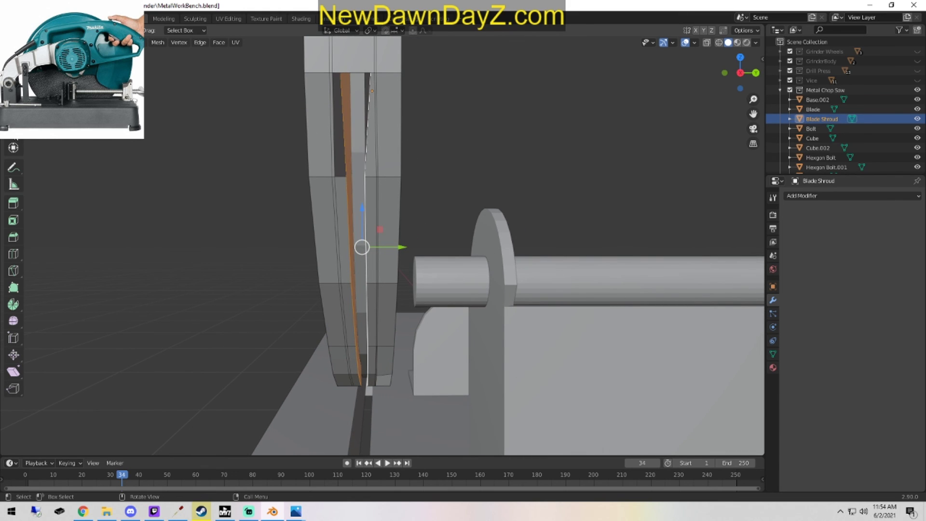
click(13, 131)
drag(403, 247, 440, 259)
key(Tab)
middle_drag(440, 259, 391, 226)
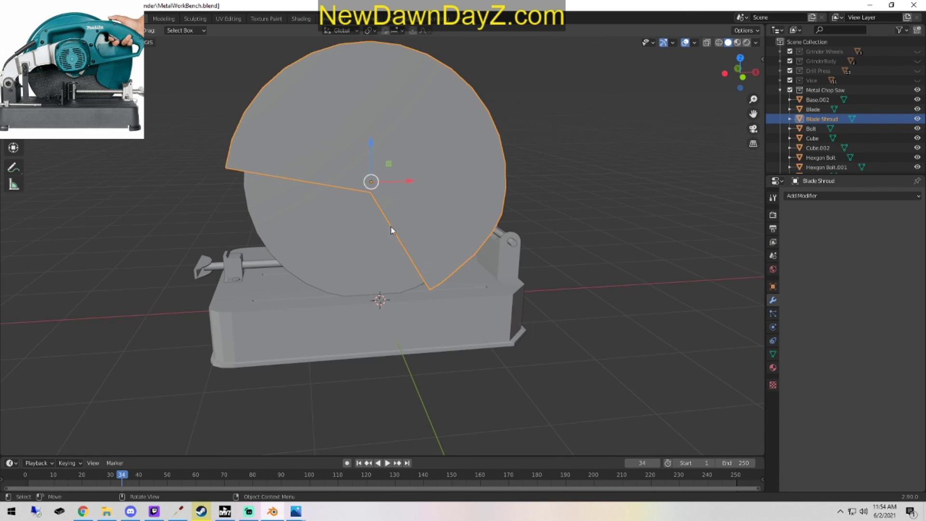
key(Tab)
key(KP_3)
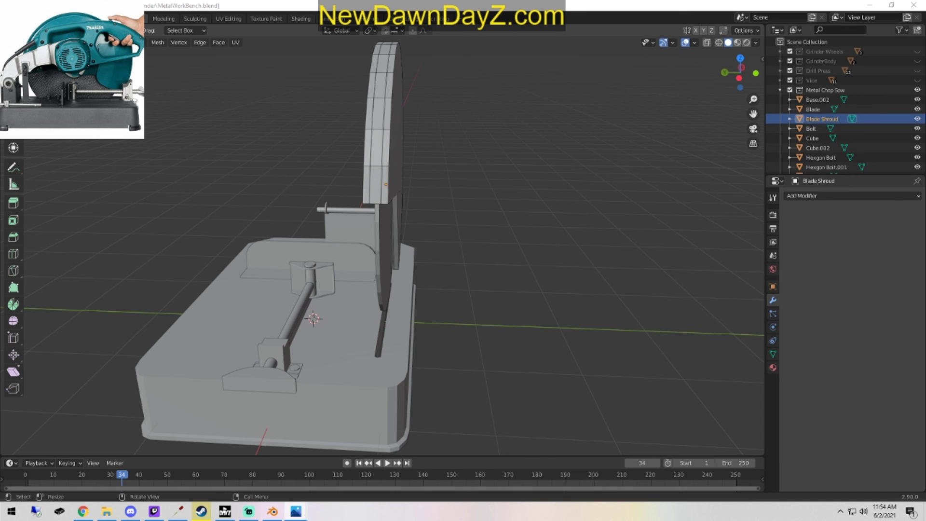
scroll(486, 301, down, 2)
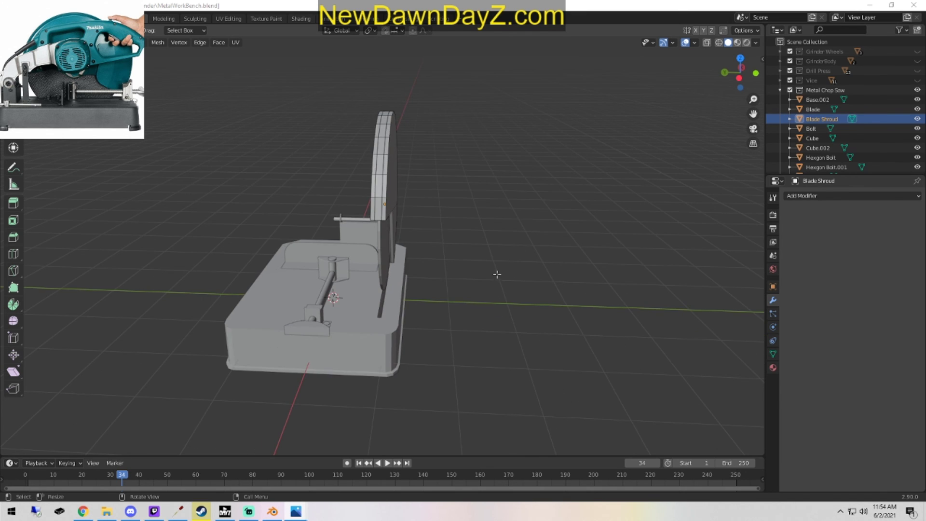
middle_drag(497, 274, 441, 298)
key(Tab)
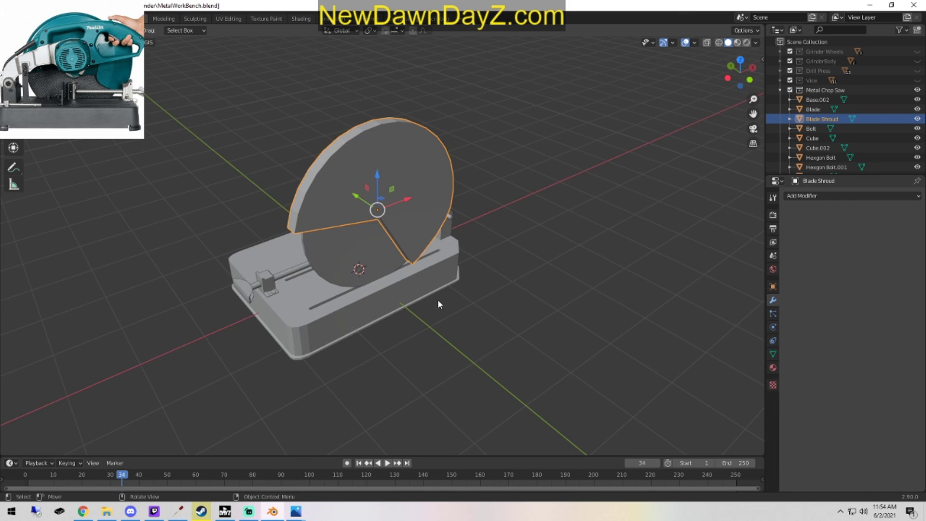
Rename the block that holds the clamp rod, currently called Cube, as Threadholder.
click(828, 138)
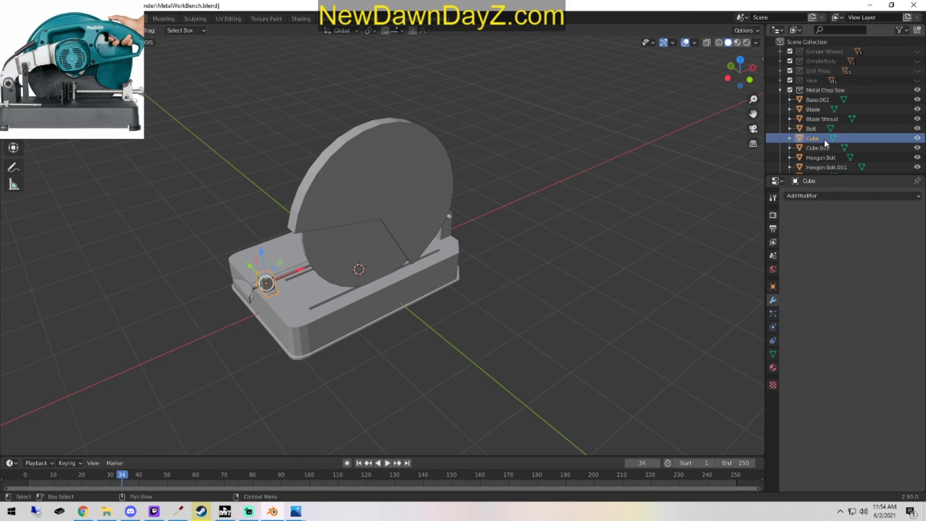
double_click(824, 139)
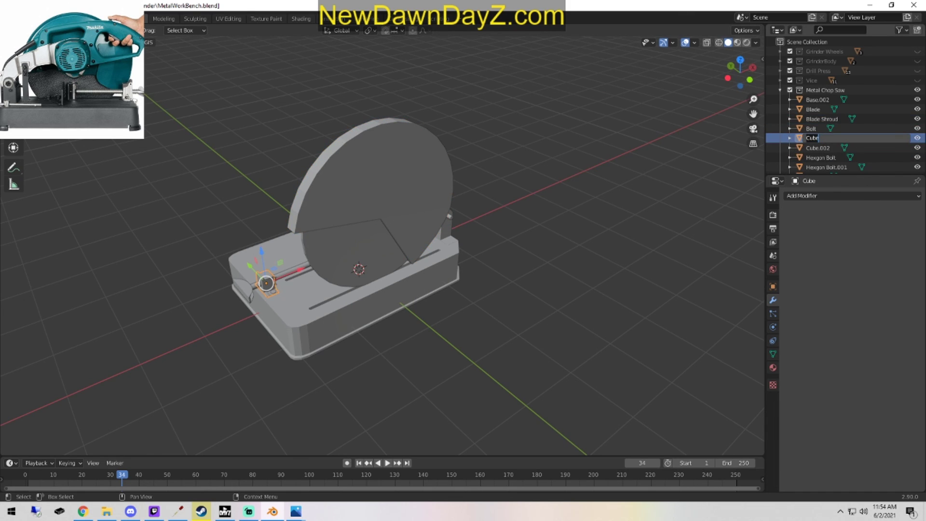
text(Threadhold)
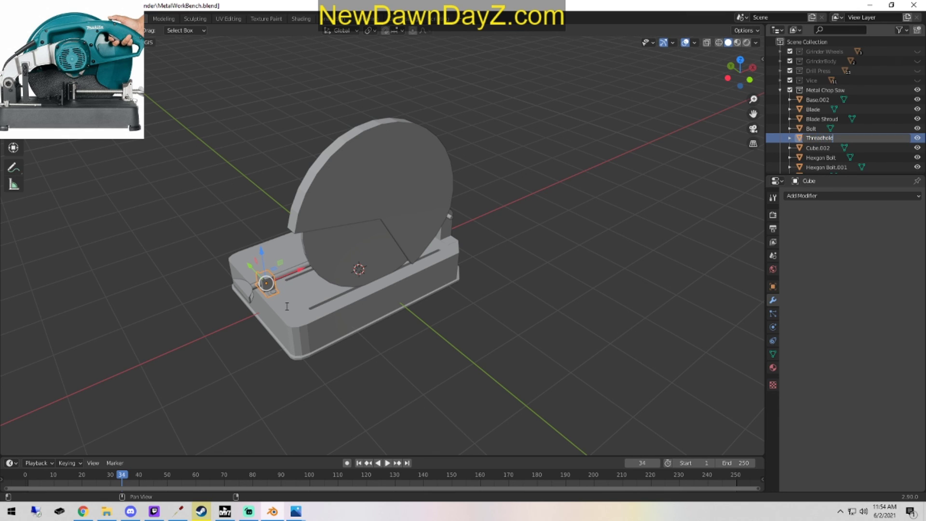
key(Return)
Rename the clamp handle at the rod's outer end, currently called Cube.002, as Thread holder handle.
click(823, 141)
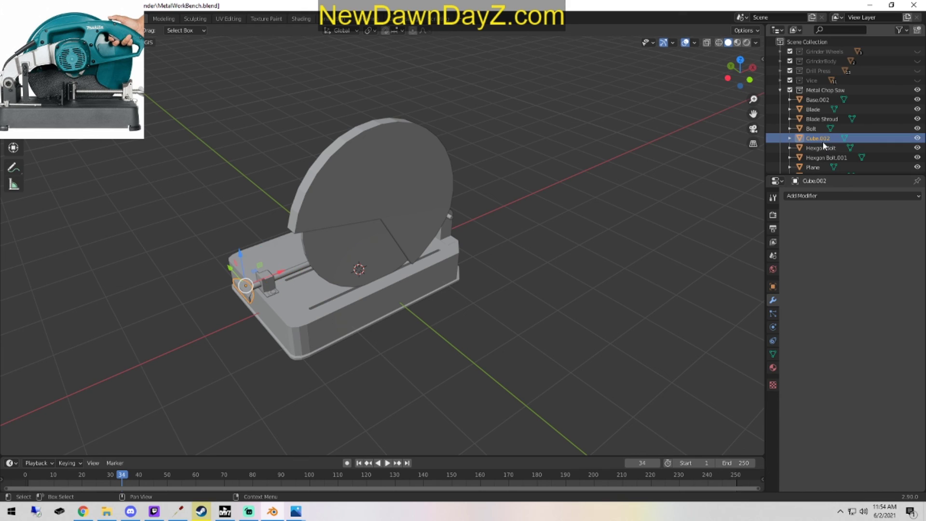
double_click(823, 141)
text(Thread hold)
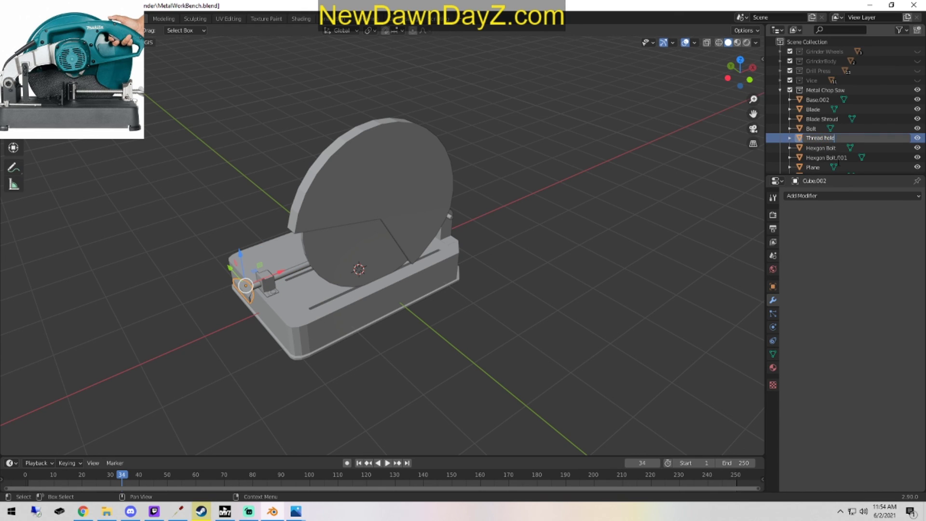
text(er handle)
key(Return)
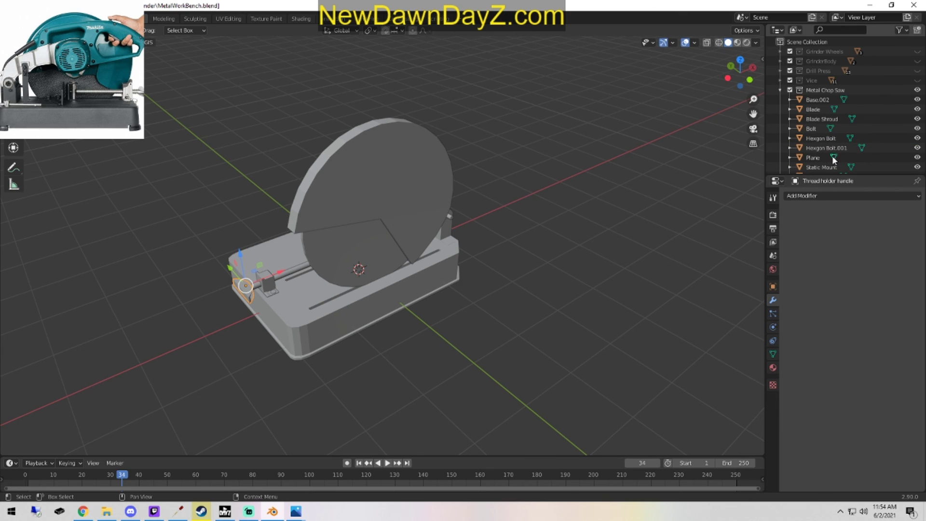
Rename Hexgon Bolt.001, the bolts beside the rod's holder block, as Thread Holder bolts.
click(822, 152)
double_click(822, 150)
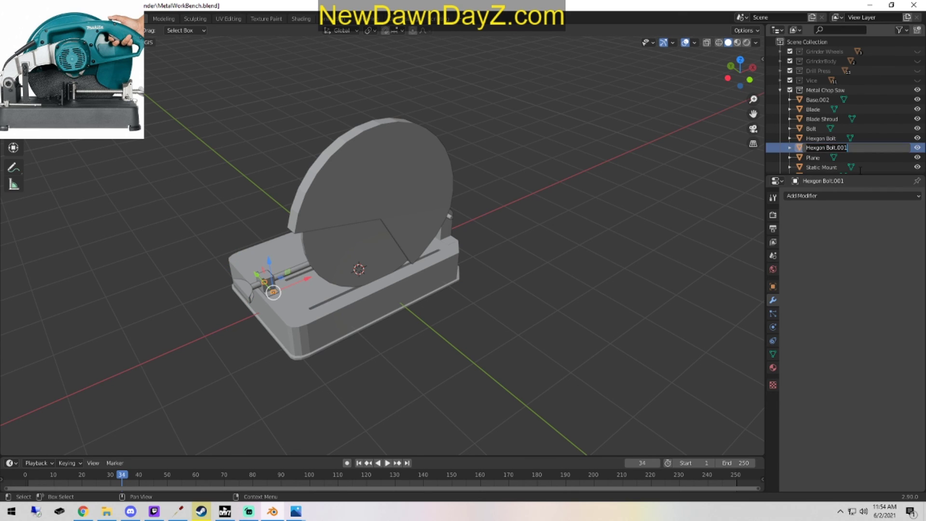
text(Thread Holder bolt)
key(Return)
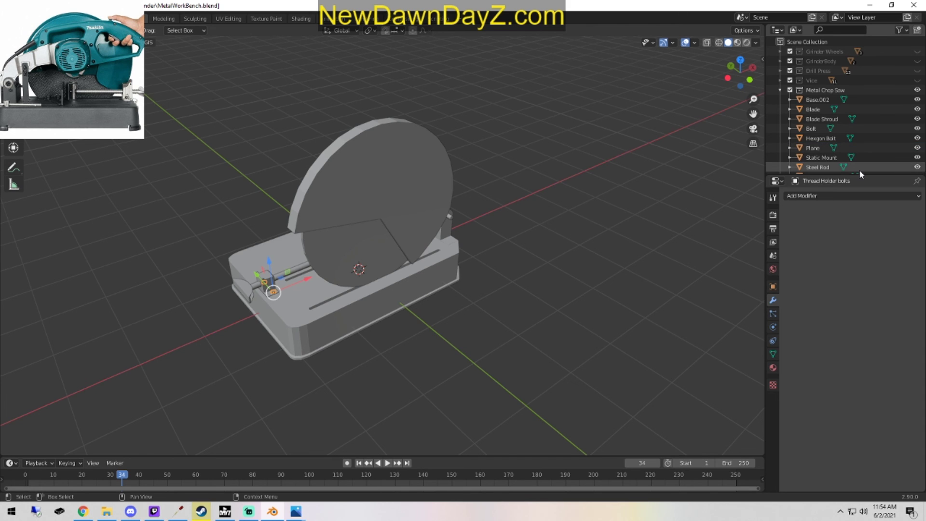
Rename the Plane object, the clamp plate at the rod's inner end, as flat edge holder.
click(815, 150)
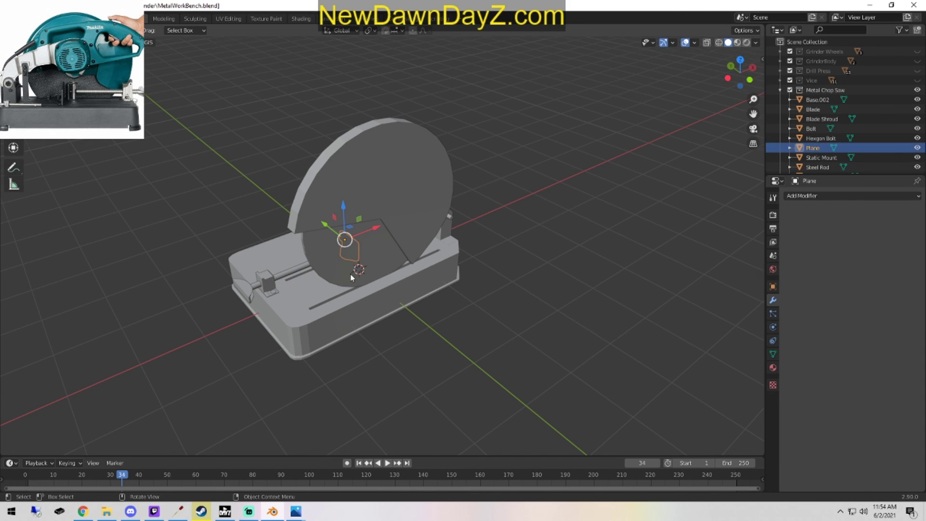
middle_drag(351, 275, 438, 257)
scroll(405, 299, up, 3)
middle_drag(398, 310, 478, 336)
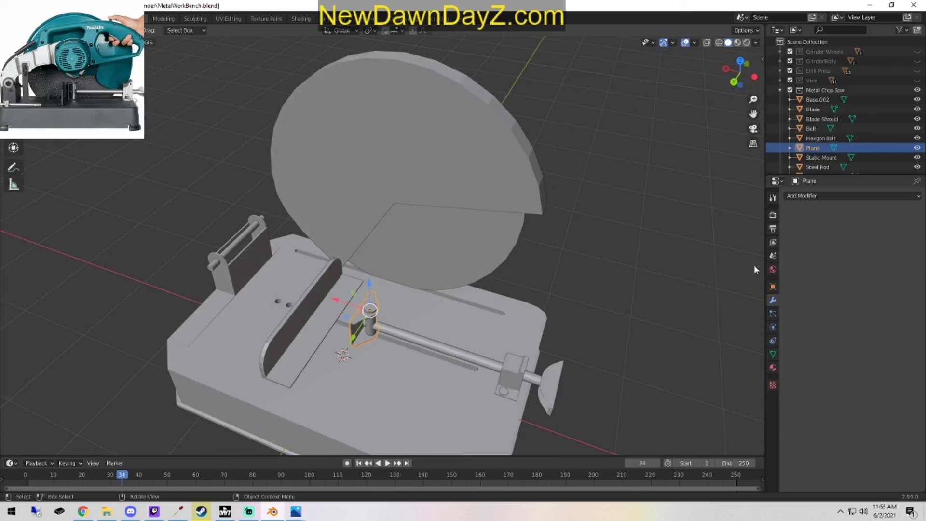
double_click(820, 148)
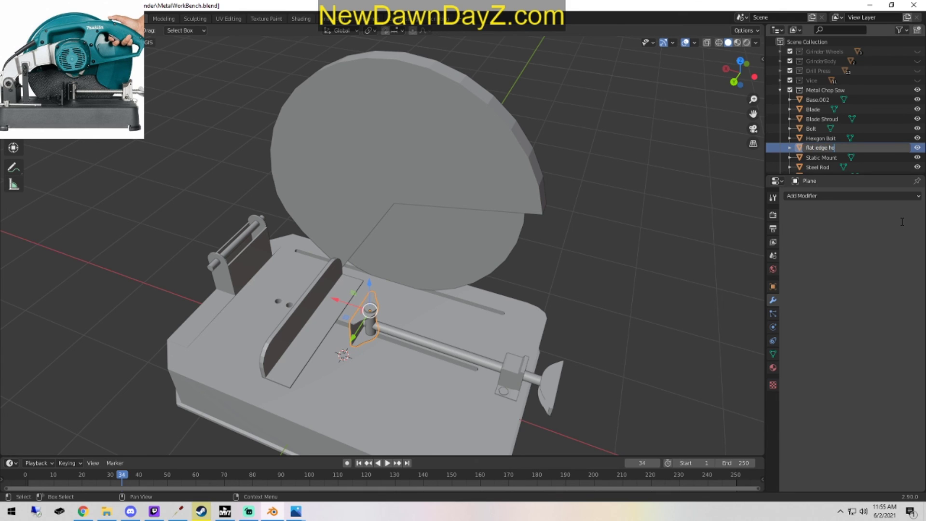
text(flat edge holder)
key(Return)
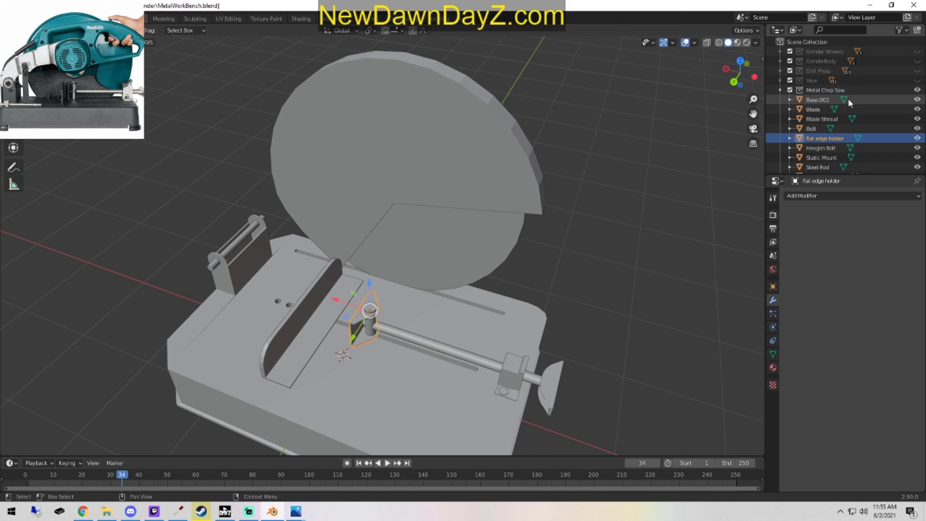
Check the thread holder parts and rename the long clamp rod as Steel thread Rod.
scroll(848, 98, down, 2)
click(832, 149)
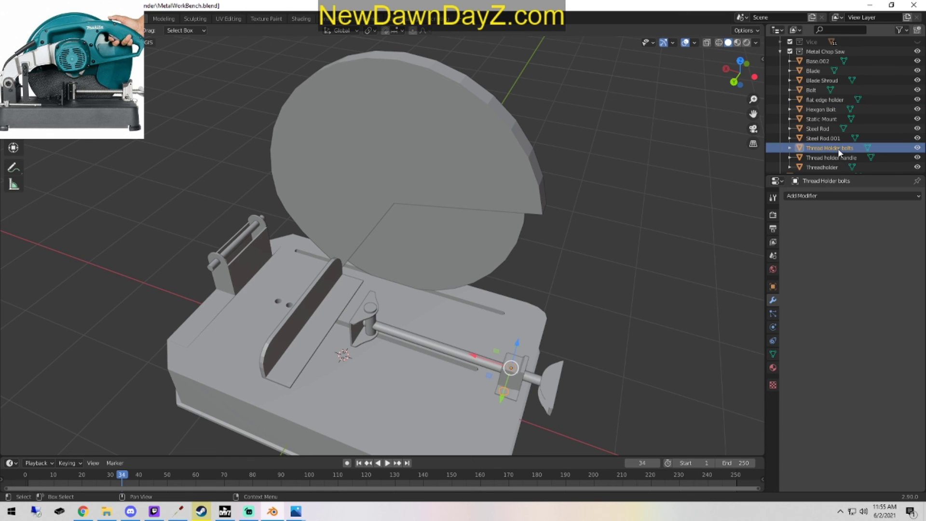
click(837, 158)
scroll(836, 161, down, 1)
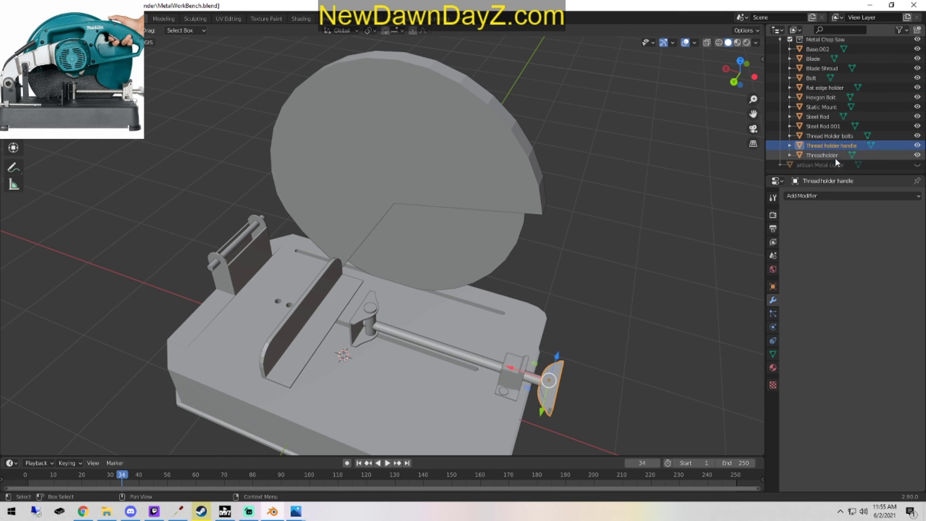
click(828, 155)
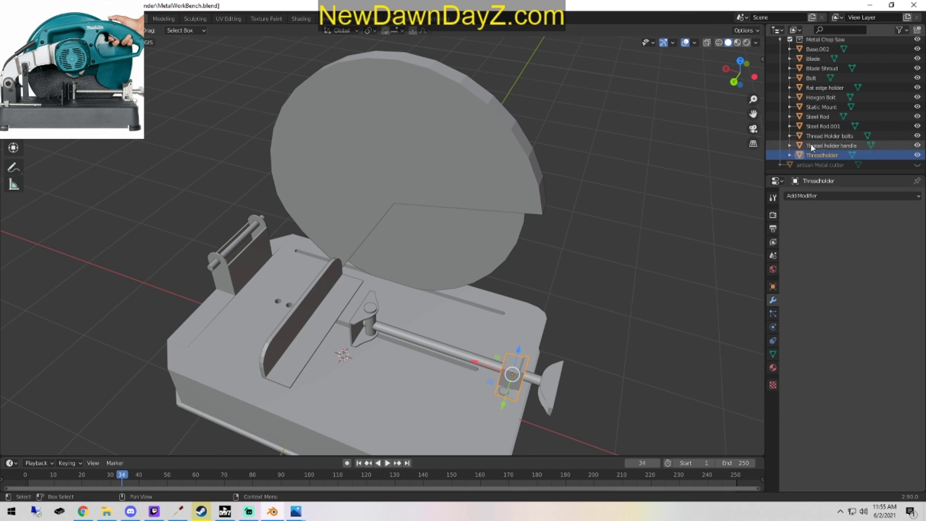
click(818, 117)
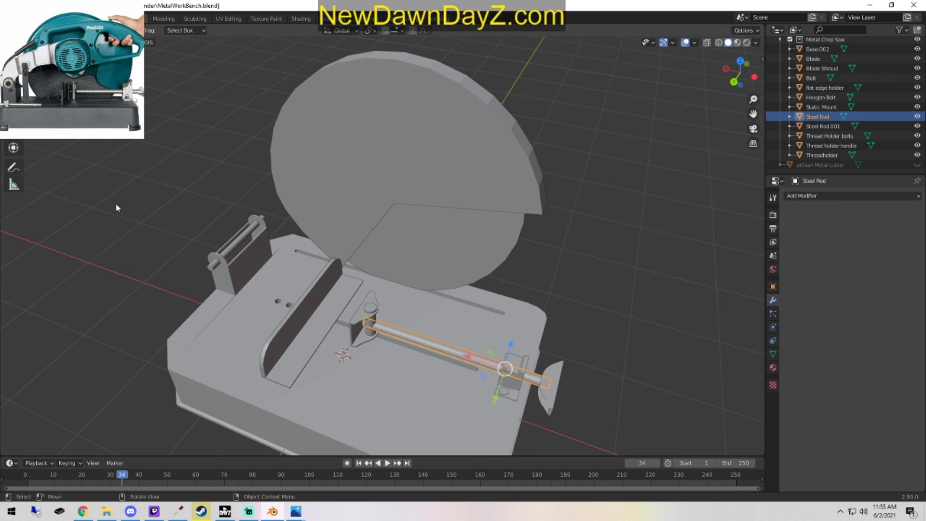
double_click(828, 118)
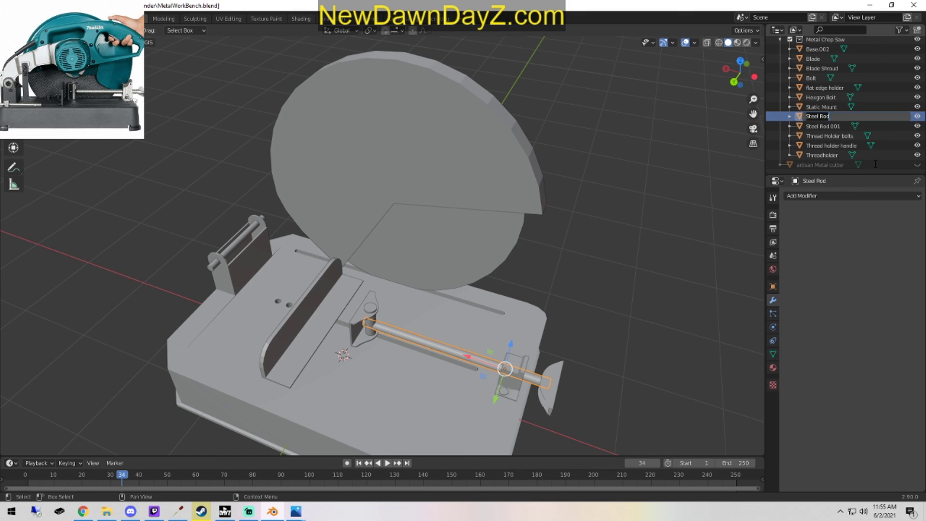
key(Left)
key(Return)
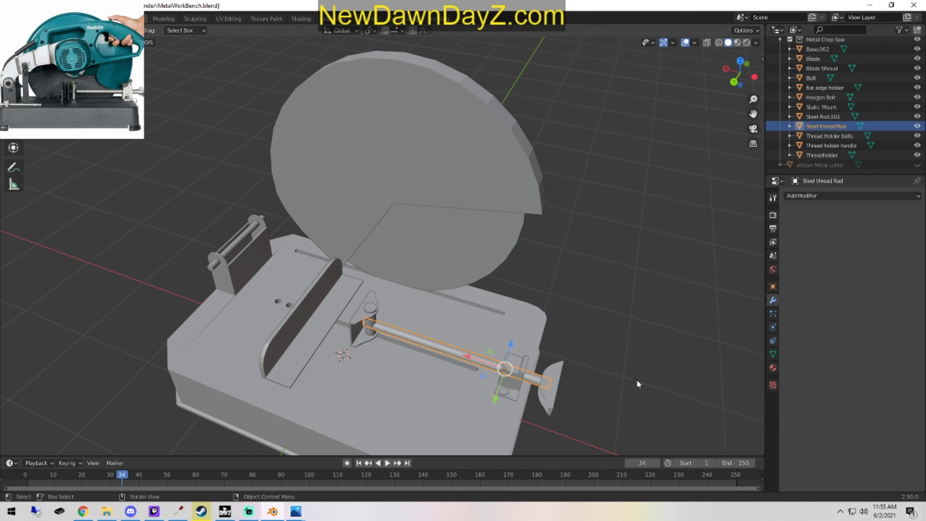
Rename Steel Rod.001, the short upright rod at the clamp plate, as edgeholderrod.
click(828, 117)
double_click(828, 117)
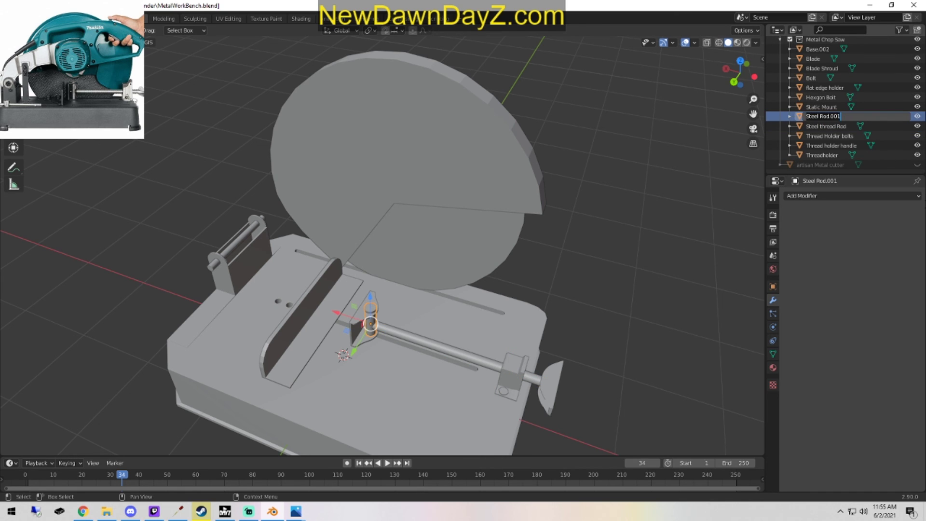
text(c)
text(dgeholderrod)
key(Return)
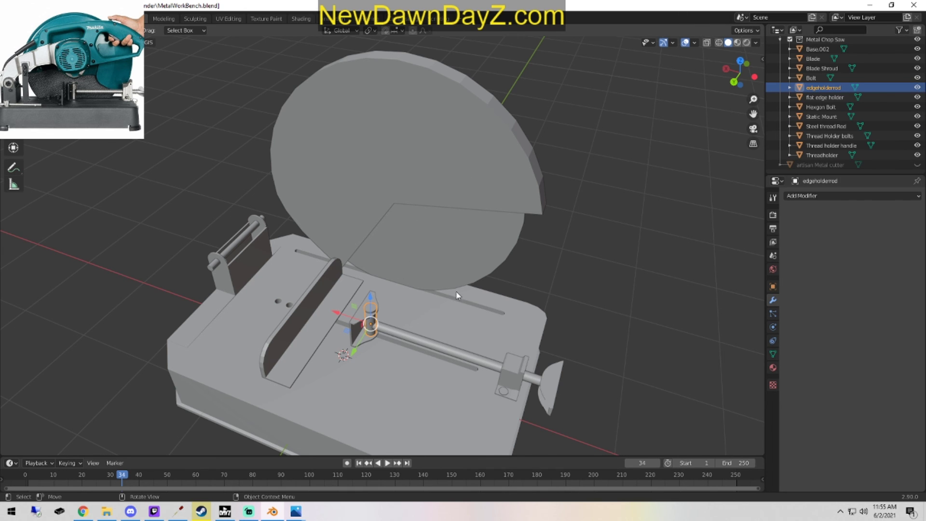
Save the MetalWorkBench.blend file.
middle_drag(457, 295, 465, 232)
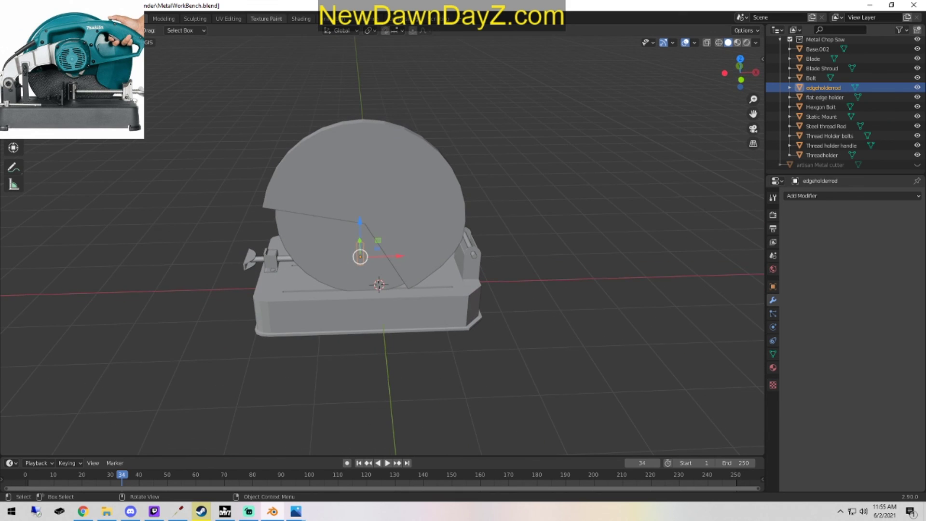
click(21, 18)
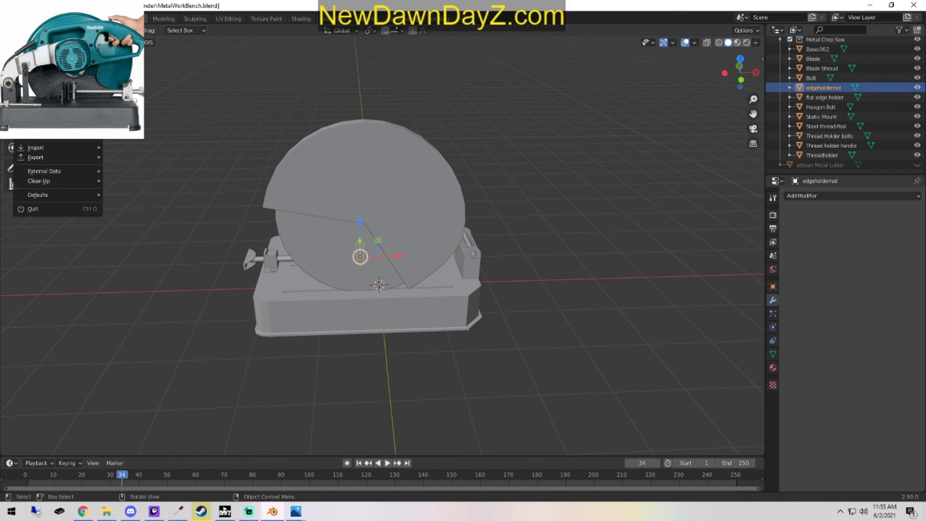
key(ctrl+s)
Select the blade shroud together with the blade and join them into one object.
middle_drag(376, 279, 409, 160)
click(409, 159)
shift+click(394, 198)
middle_drag(525, 271, 507, 289)
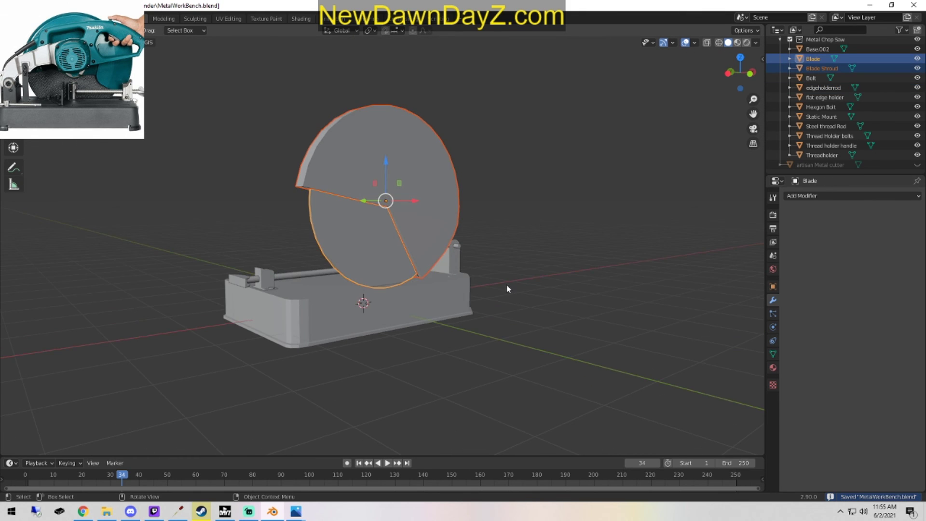
key(ctrl+j)
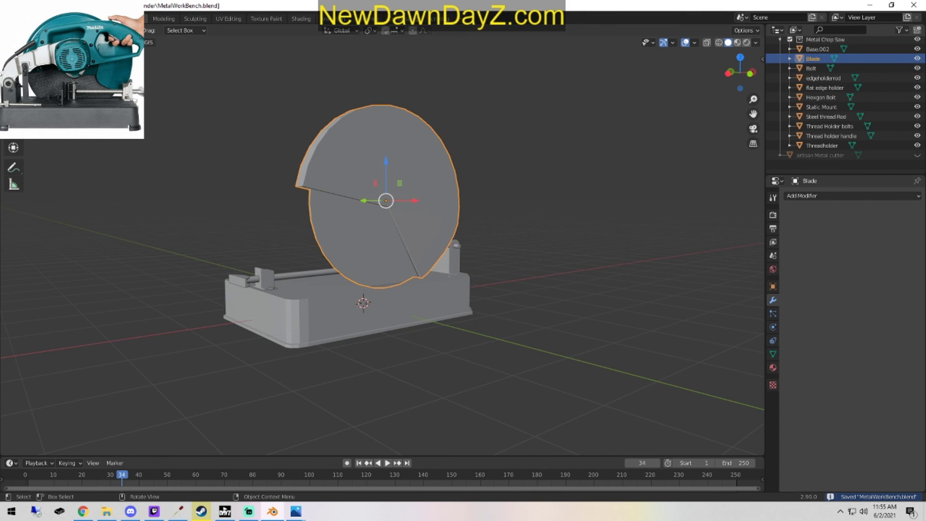
Apply the Cell Fracture effect to the joined blade and shroud.
click(128, 42)
mouse_move(110, 42)
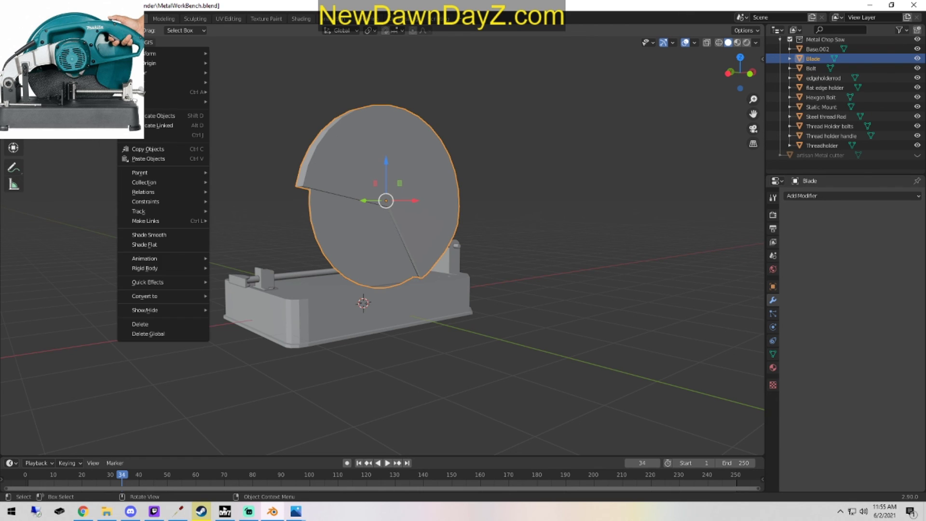
mouse_move(181, 296)
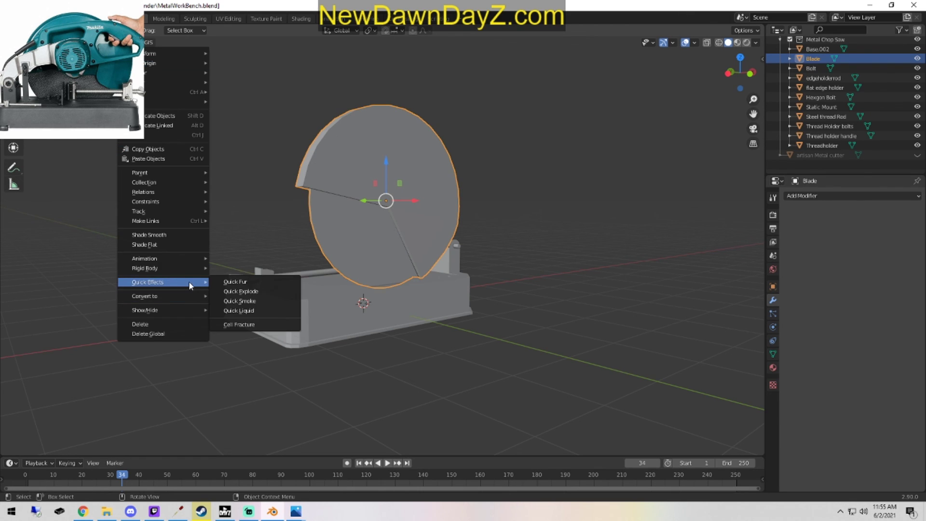
click(263, 328)
click(304, 489)
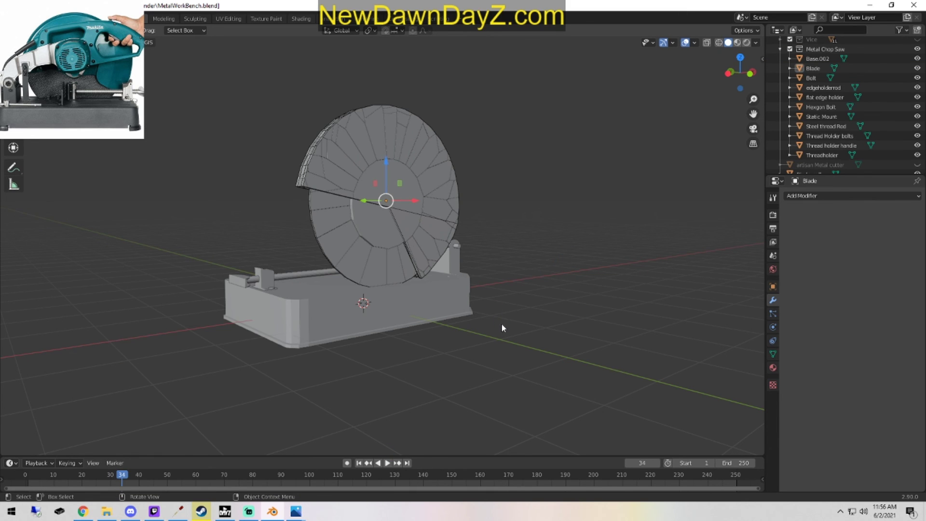
middle_drag(503, 324, 512, 336)
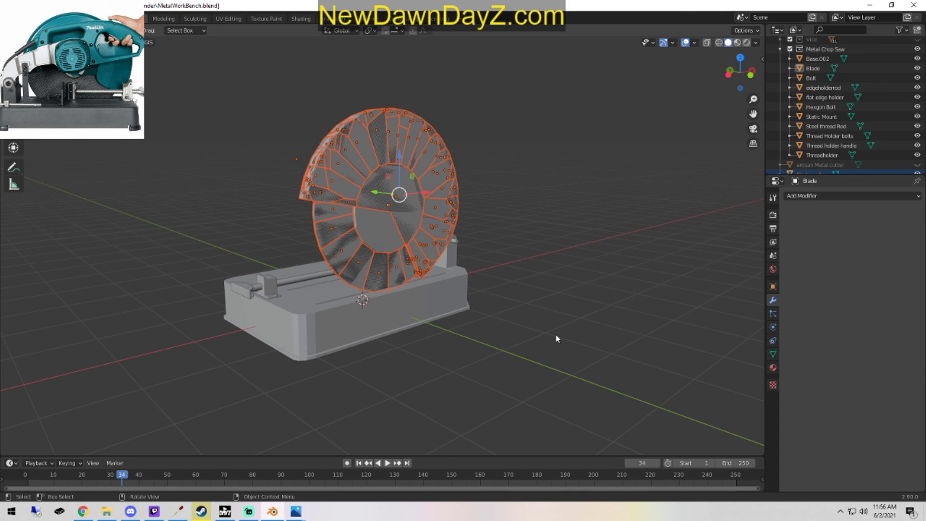
Include the original blade in the selection, add active rigid bodies to it and the fracture pieces, and play the simulation.
click(372, 155)
right_click(372, 155)
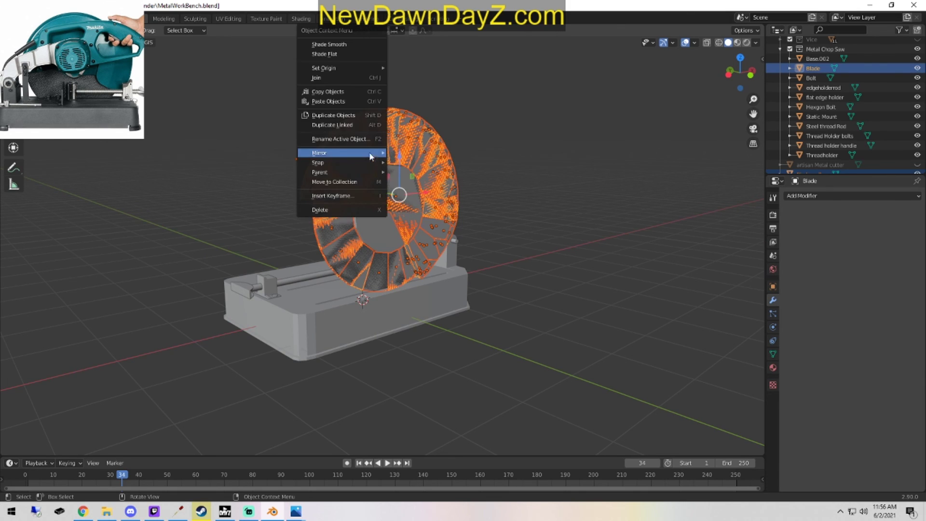
mouse_move(374, 159)
click(129, 43)
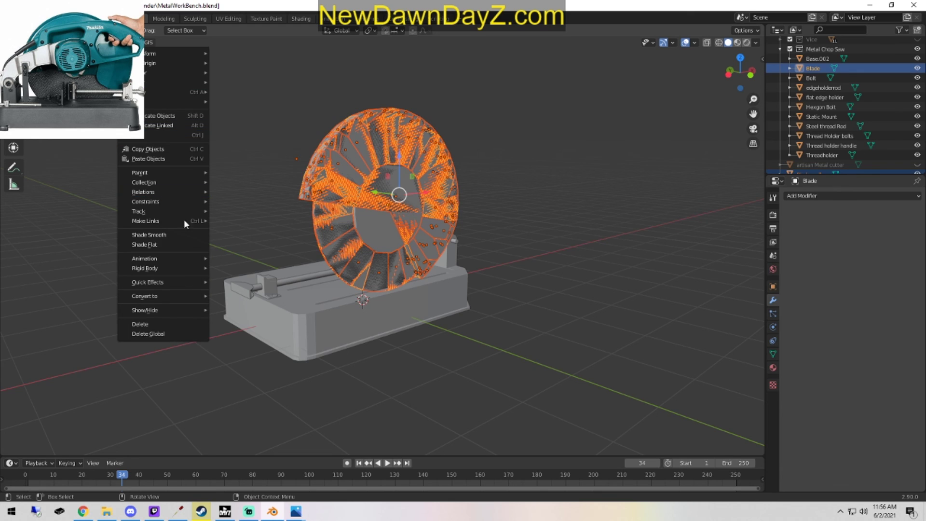
mouse_move(174, 268)
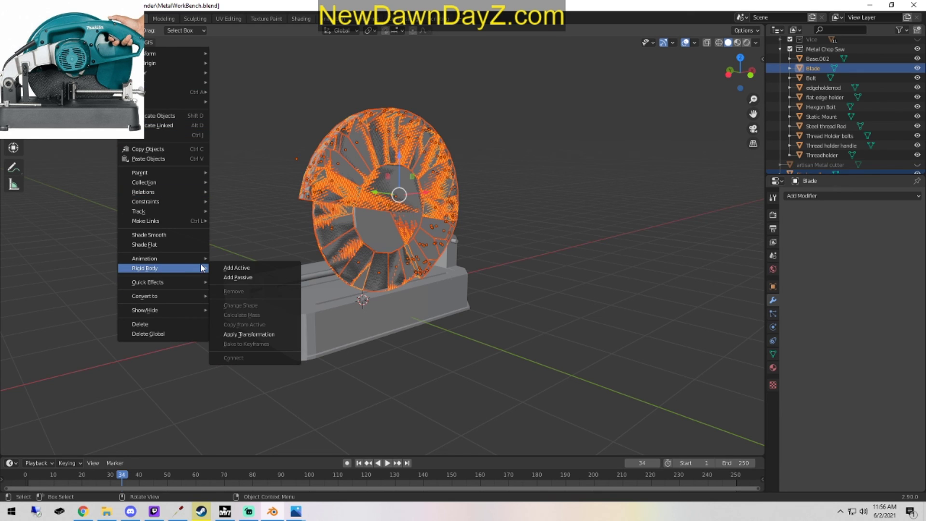
click(272, 269)
key(space)
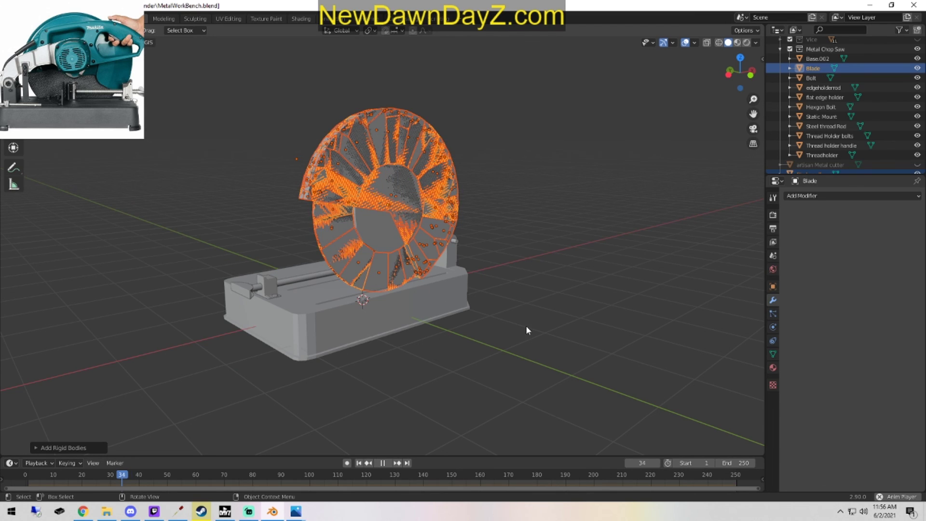
Add active rigid bodies again to the selected blade and fracture pieces and play the simulation.
key(space)
click(107, 42)
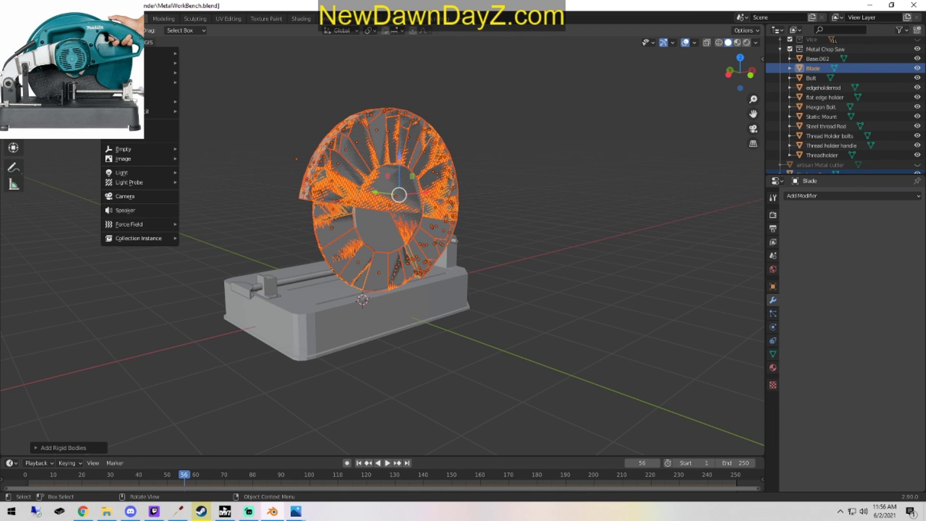
mouse_move(126, 42)
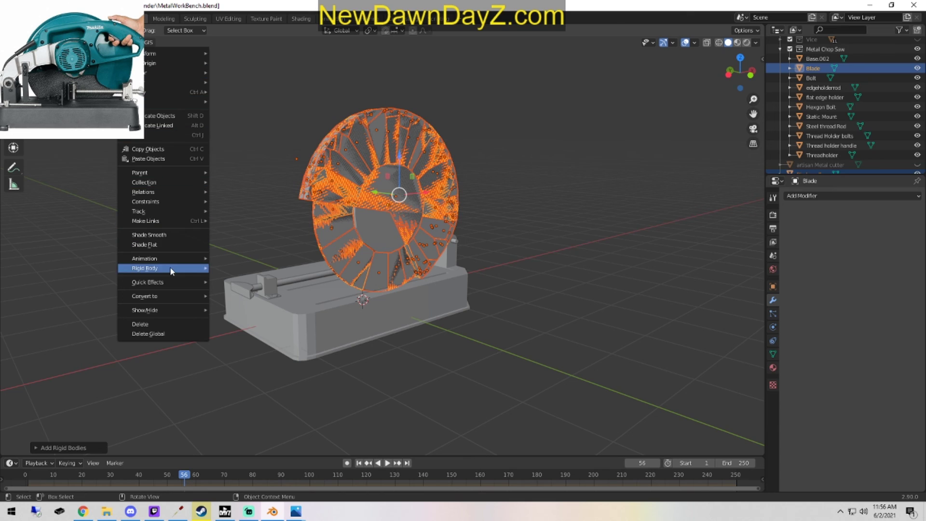
mouse_move(182, 267)
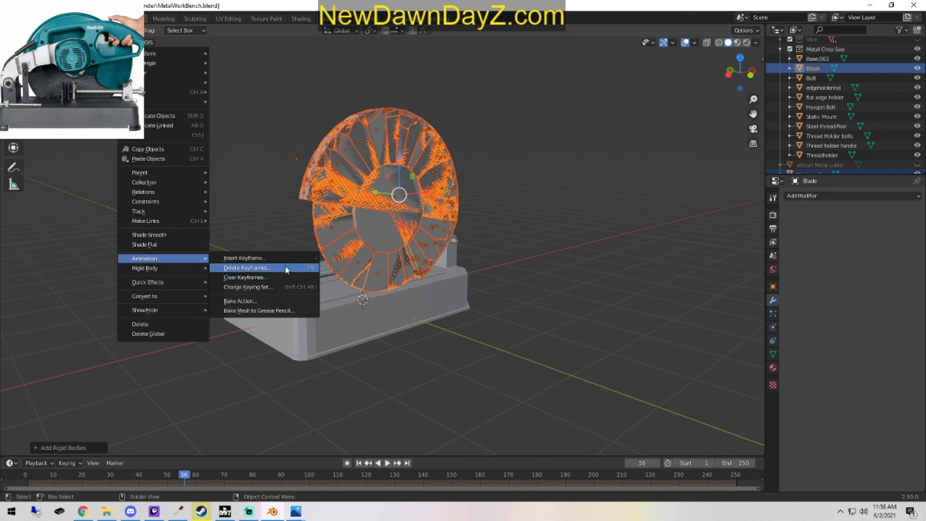
click(264, 279)
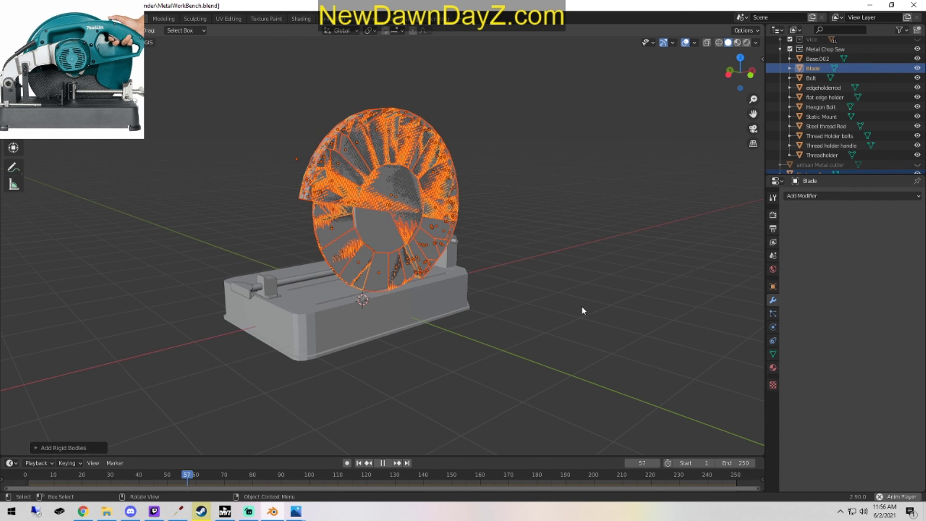
click(133, 41)
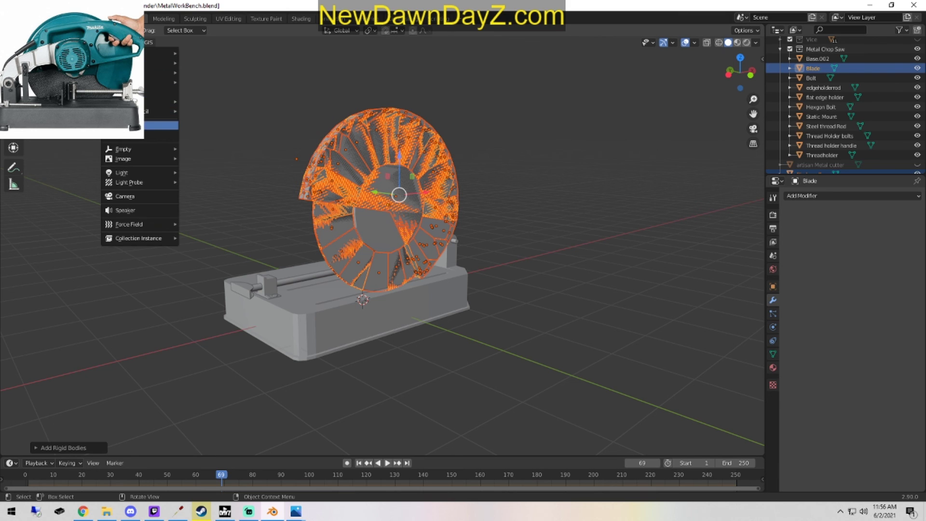
mouse_move(179, 268)
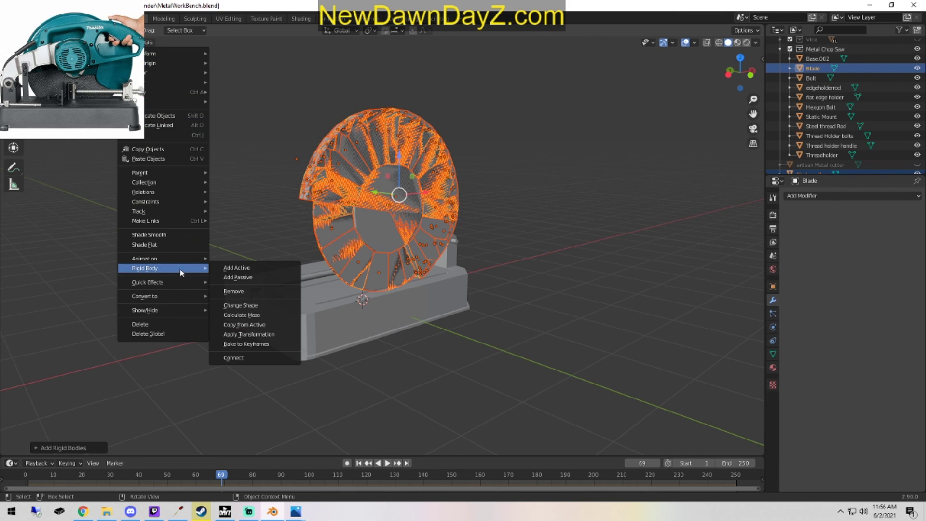
click(266, 269)
middle_drag(376, 314, 475, 316)
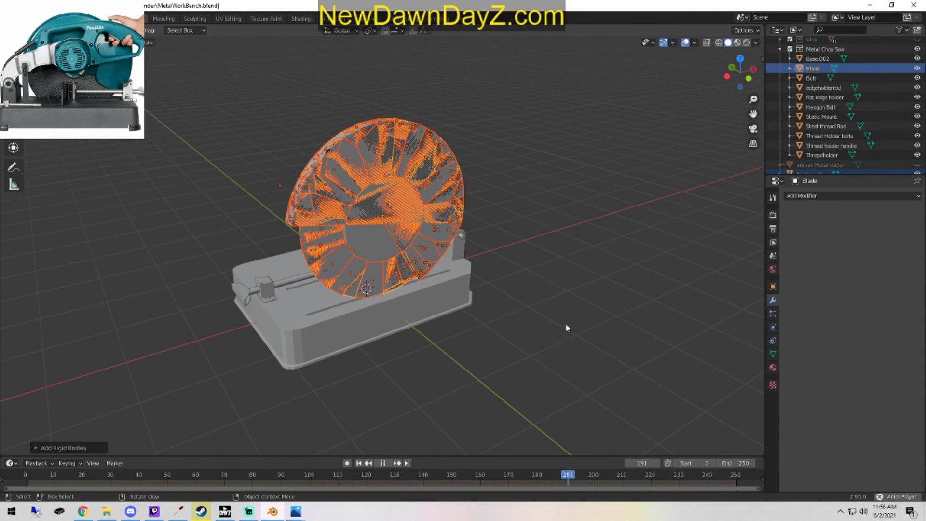
key(space)
Select only the fracture pieces from Blade_cell.001 through the last Blade_cell object and add active rigid bodies to them.
scroll(824, 139, down, 5)
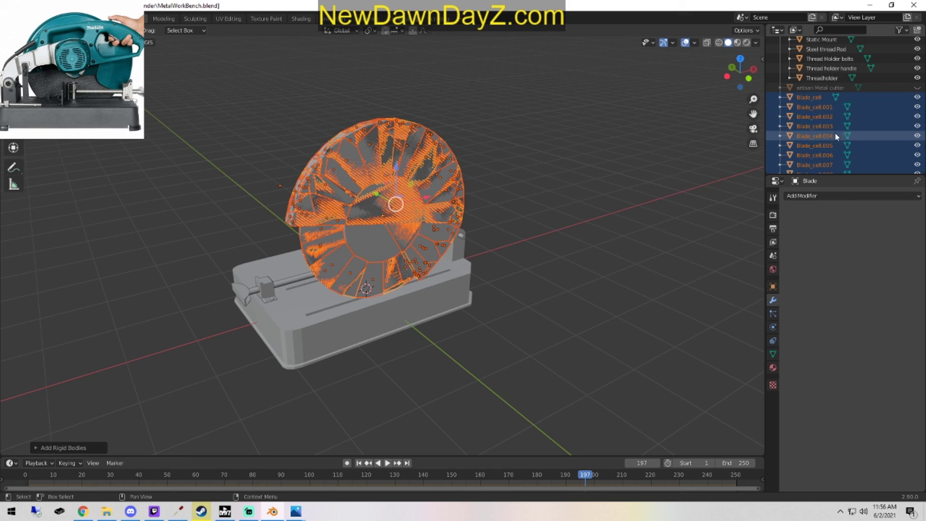
click(809, 99)
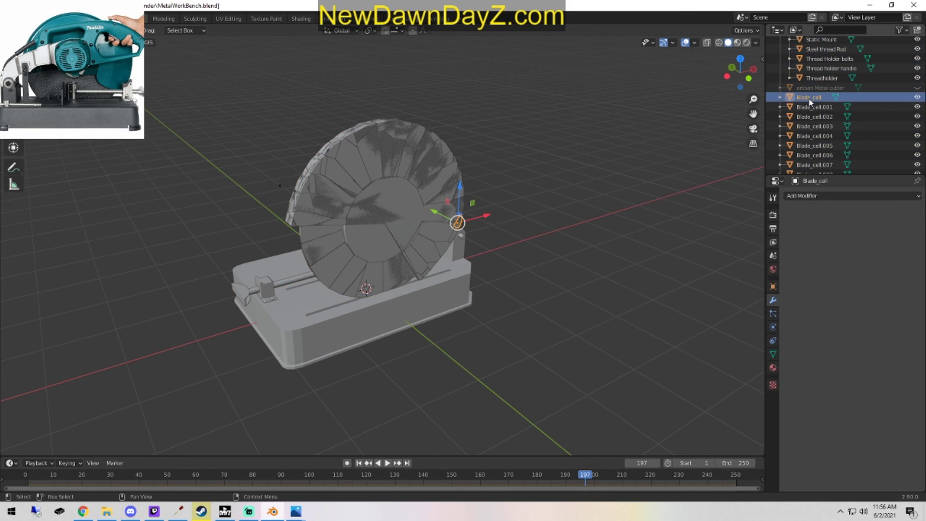
click(817, 107)
scroll(801, 123, down, 5)
scroll(799, 128, down, 15)
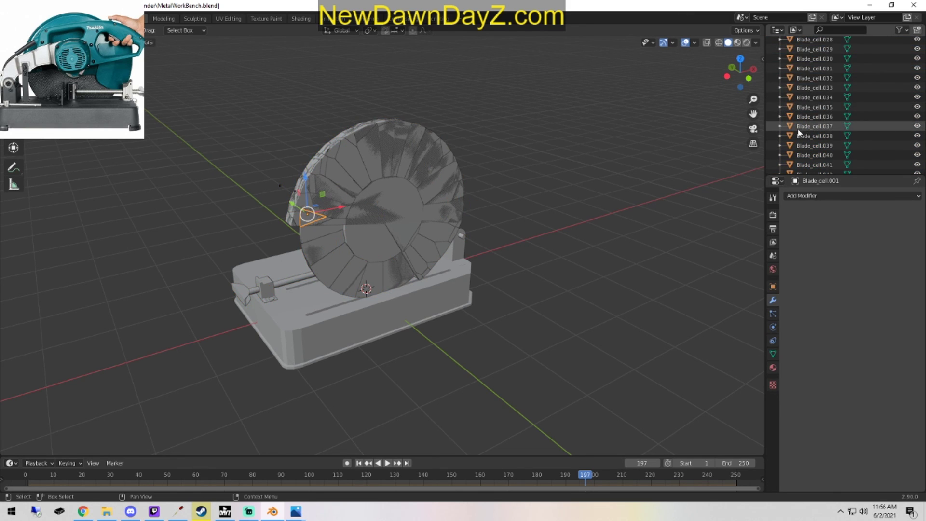
scroll(811, 145, down, 11)
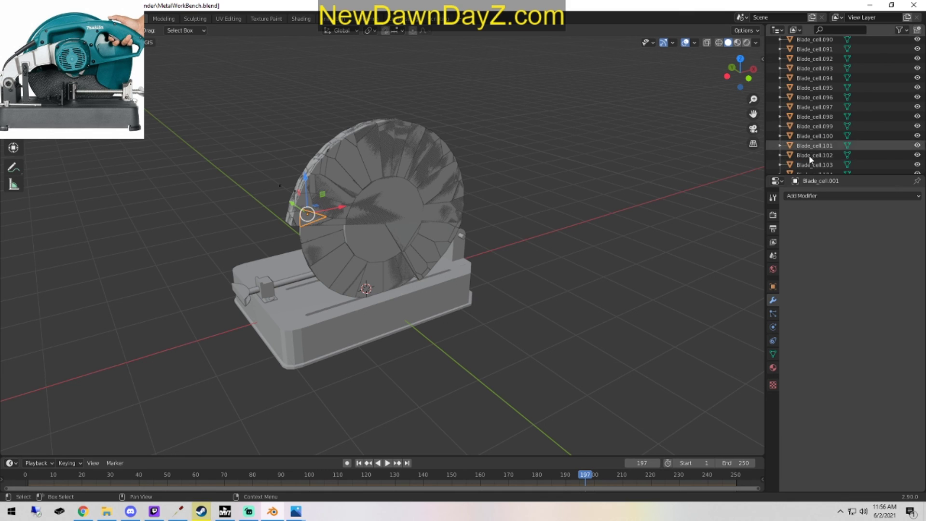
shift+click(809, 167)
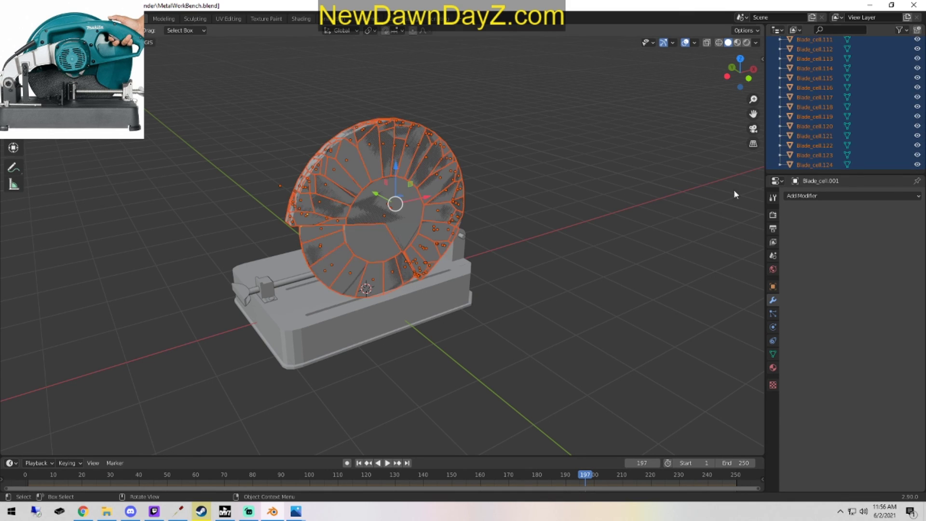
click(128, 42)
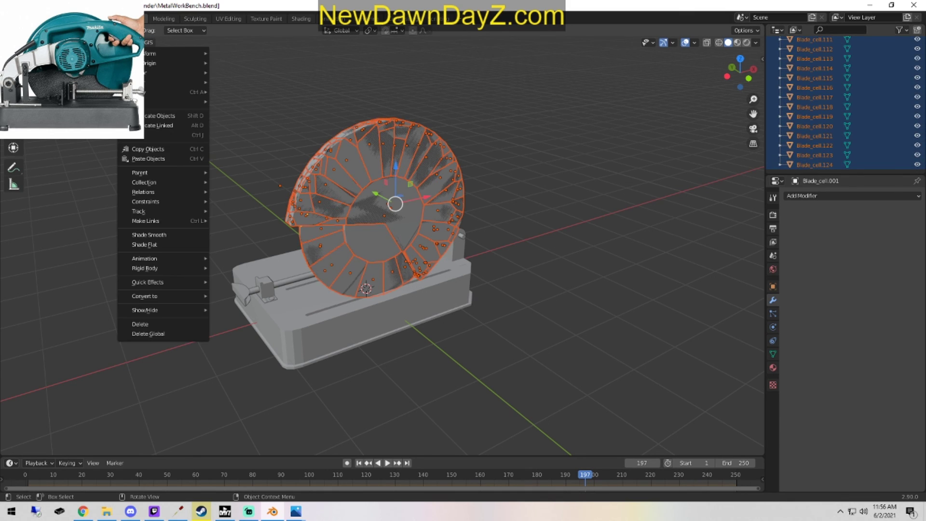
mouse_move(186, 273)
click(228, 268)
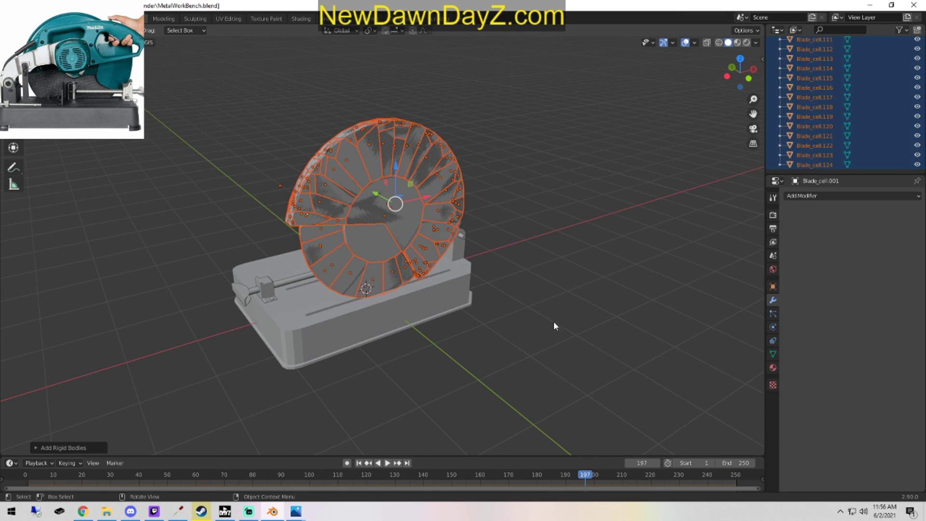
Play the rigid body simulation from the start of the timeline and return to frame 0.
drag(630, 475, 25, 476)
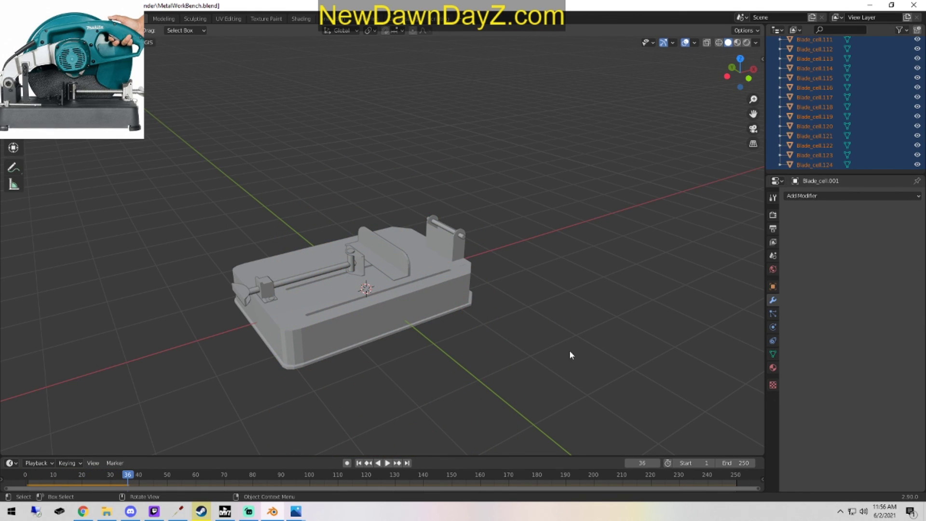
drag(128, 475, 59, 501)
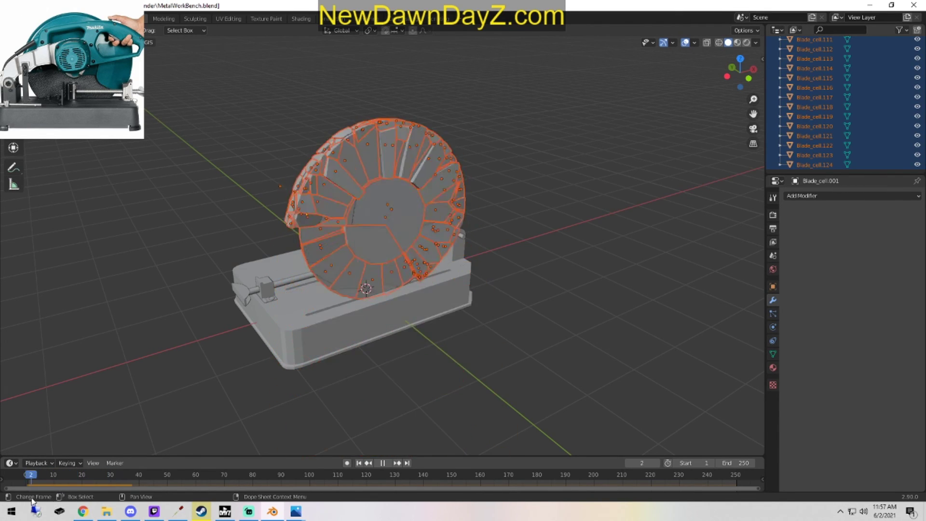
key(Escape)
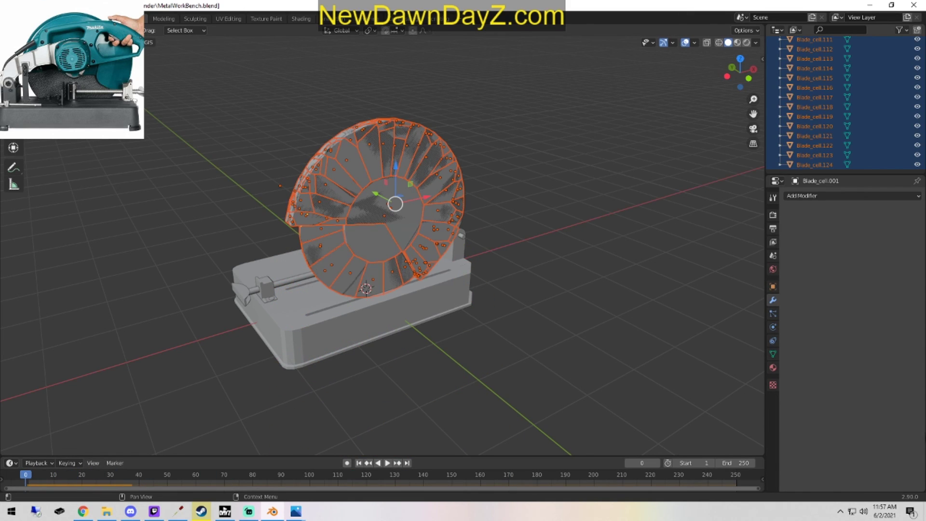
Add a ground plane at the 3D cursor and scale it by 5.
key(shift+a)
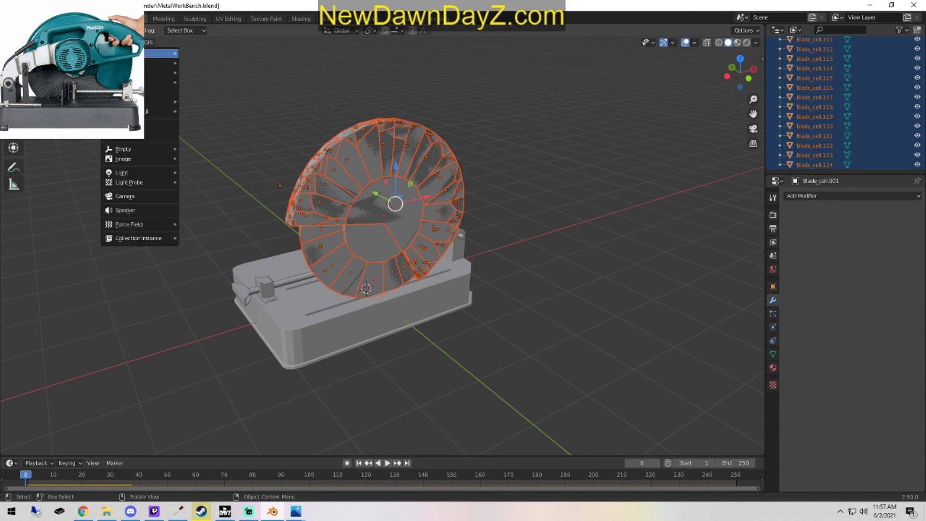
mouse_move(164, 53)
click(219, 54)
text(s5)
key(Return)
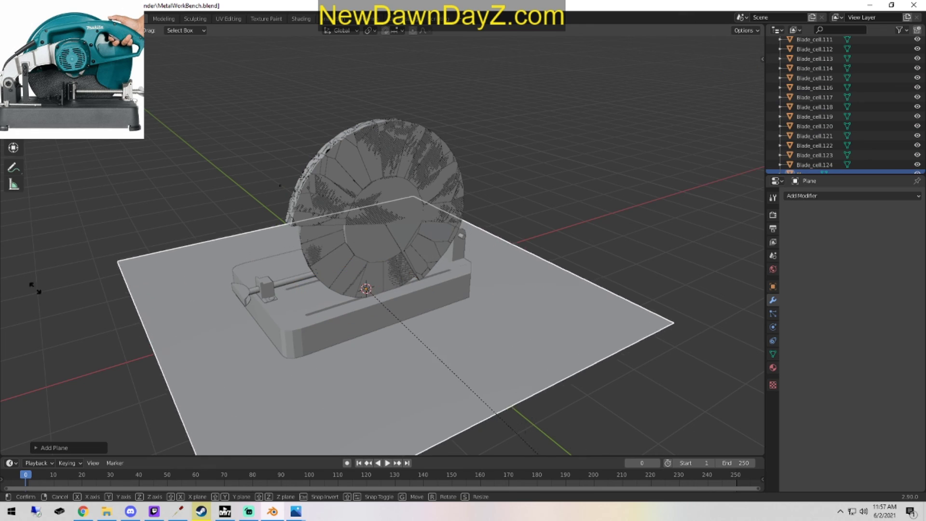
middle_drag(445, 282, 508, 292)
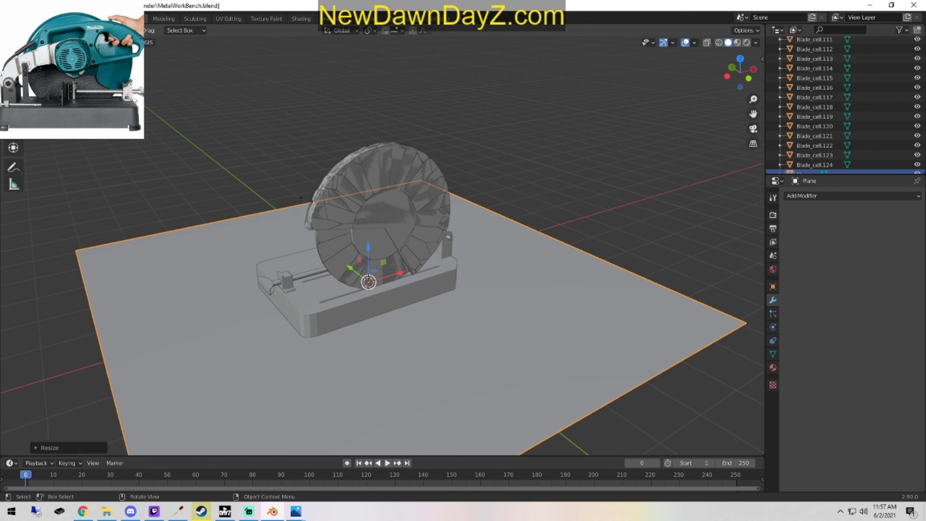
Make the ground plane a passive rigid body and play the simulation, viewing the falling pieces from another side.
click(126, 42)
mouse_move(189, 269)
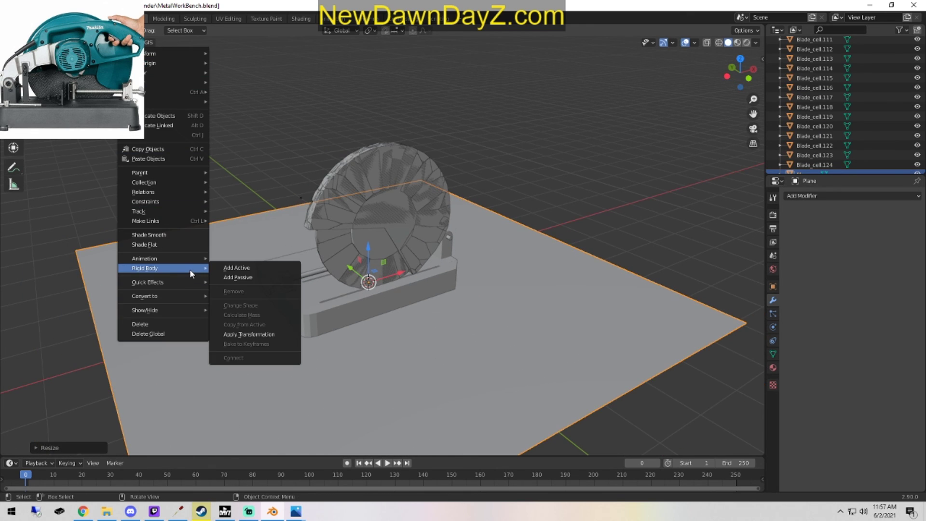
click(258, 277)
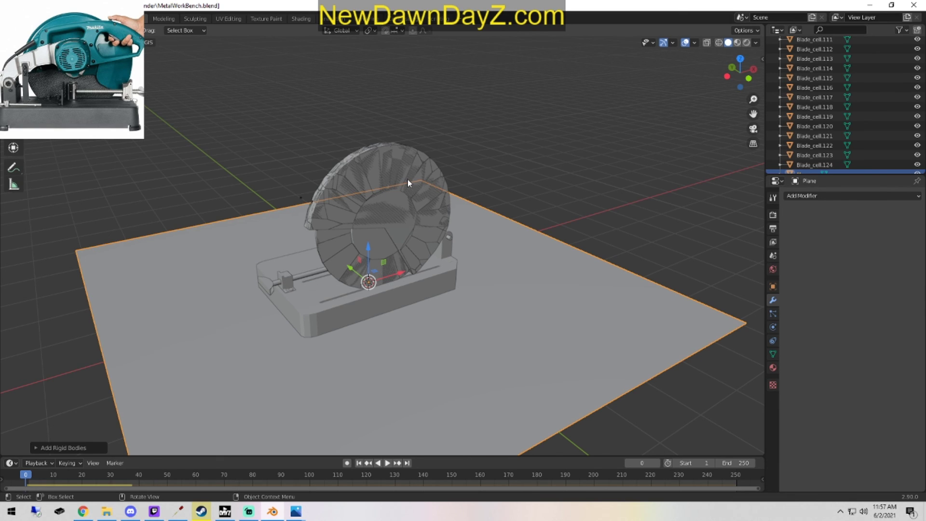
key(space)
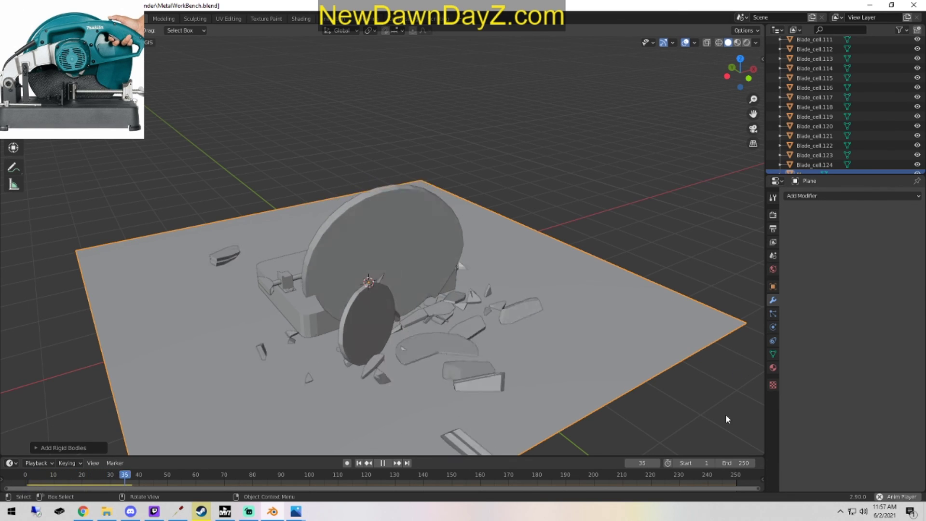
middle_drag(702, 380, 296, 336)
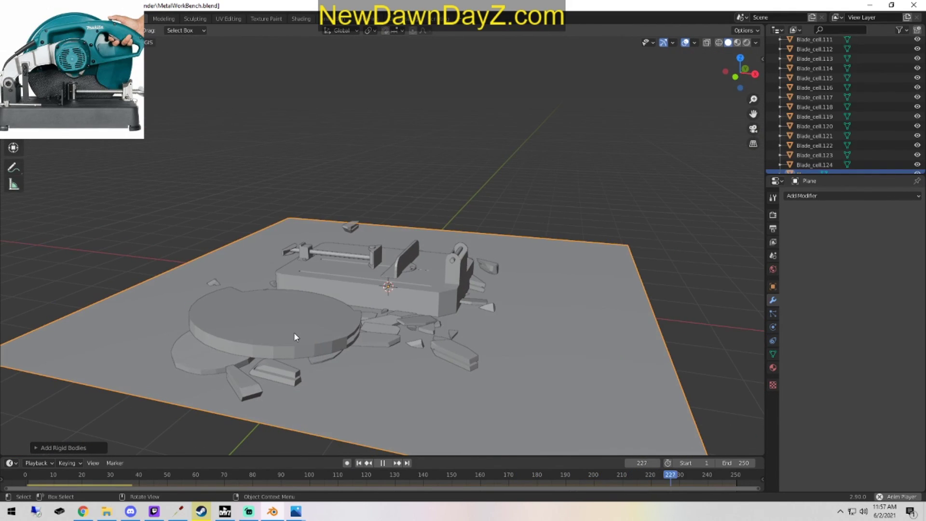
Select the original Blade object among the fallen pieces, stop the simulation and delete the object.
click(293, 331)
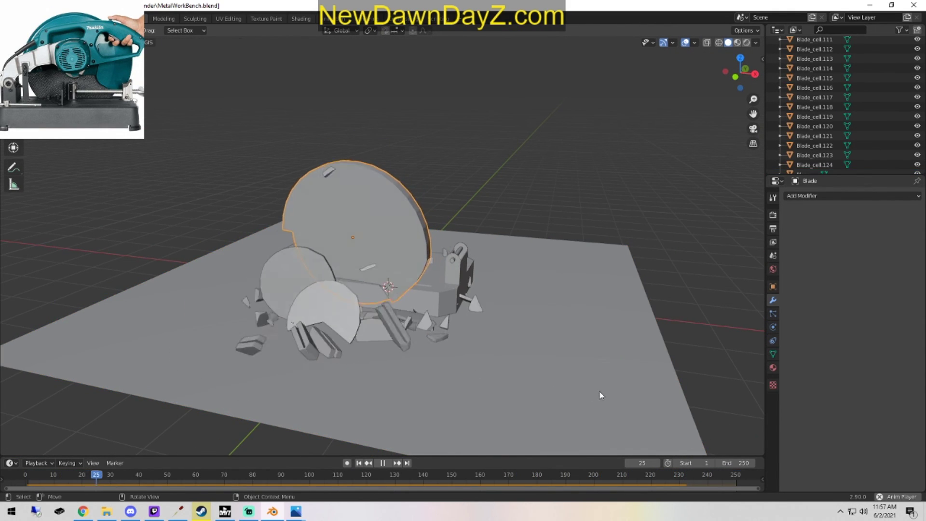
middle_drag(570, 360, 494, 383)
key(space)
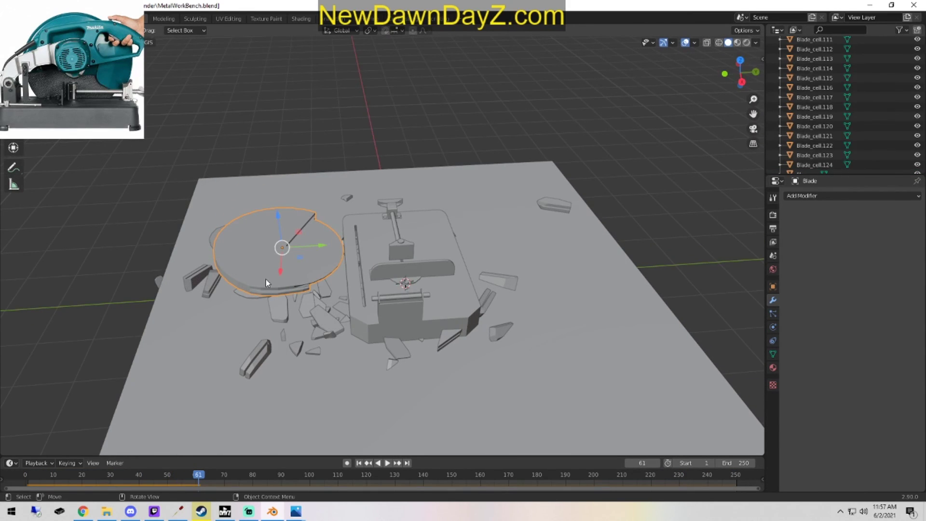
key(Delete)
Undo the blade deletion, ground plane, rigid bodies and cell fracture, going back to the unfractured joined blade.
mouse_move(481, 314)
middle_down()
mouse_move(518, 392)
mouse_move(513, 363)
mouse_move(459, 321)
mouse_move(500, 363)
mouse_move(444, 426)
mouse_move(500, 326)
mouse_move(479, 336)
mouse_move(485, 308)
middle_up()
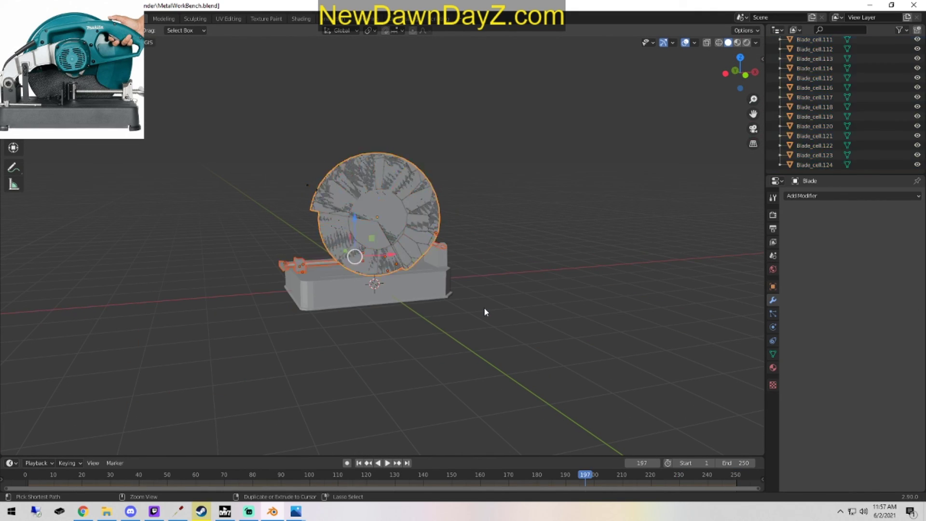
key(a)
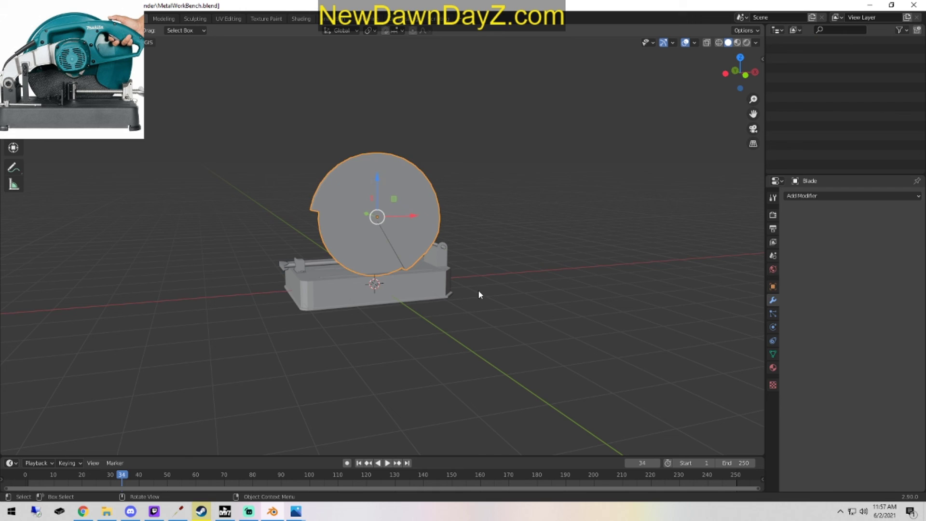
middle_drag(479, 295, 652, 283)
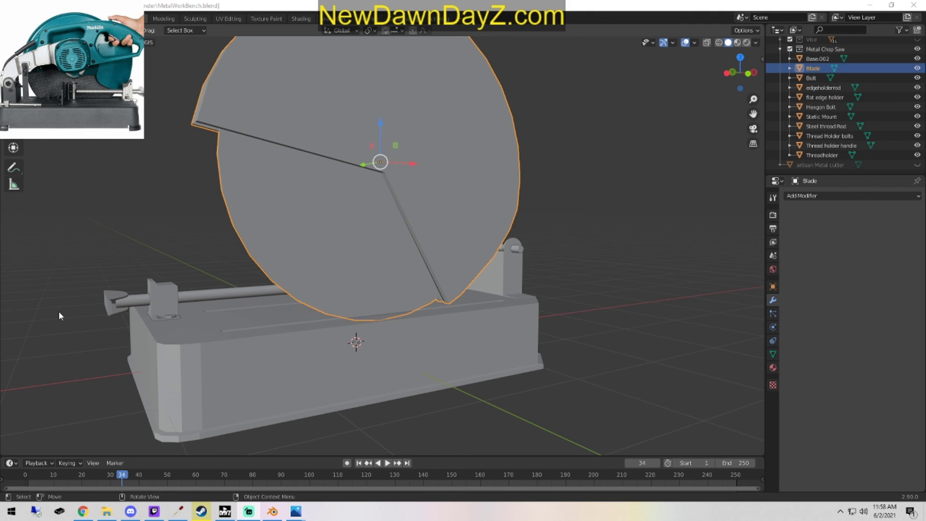
Look over the chop saw from the front and above and save the MetalWorkBench.blend file.
scroll(355, 366, down, 5)
middle_drag(355, 368, 442, 399)
scroll(418, 366, up, 4)
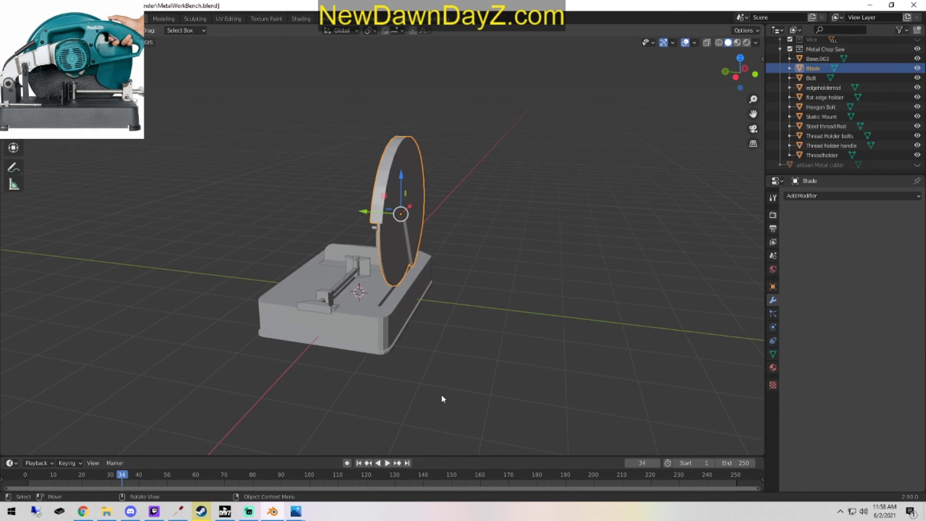
middle_drag(502, 281, 508, 312)
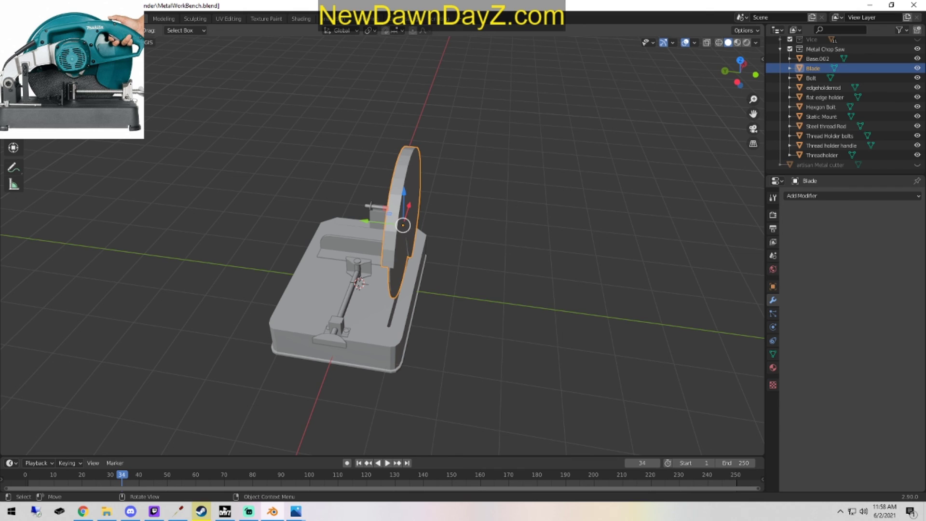
key(F4)
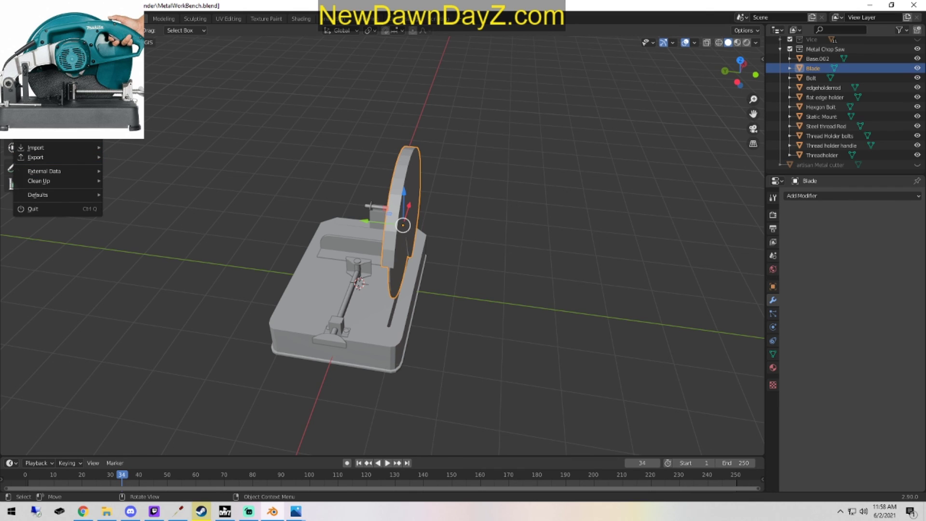
click(37, 80)
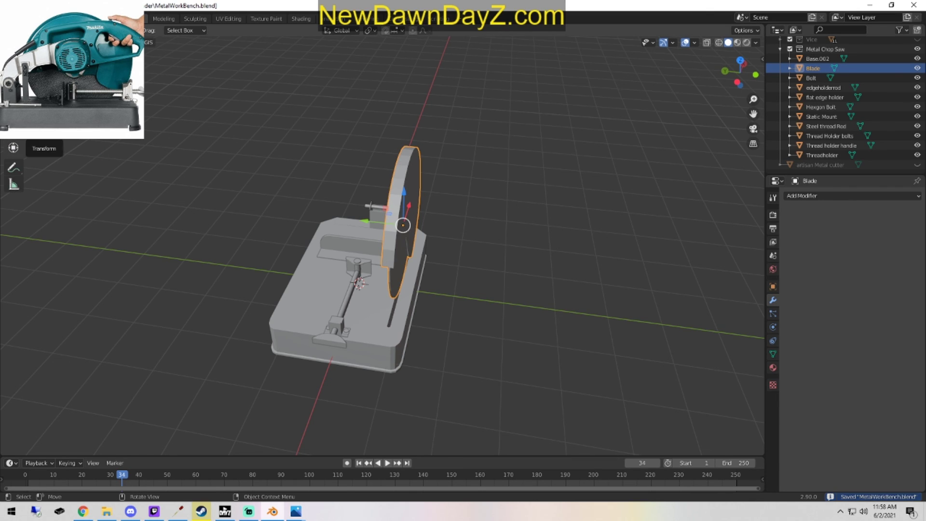